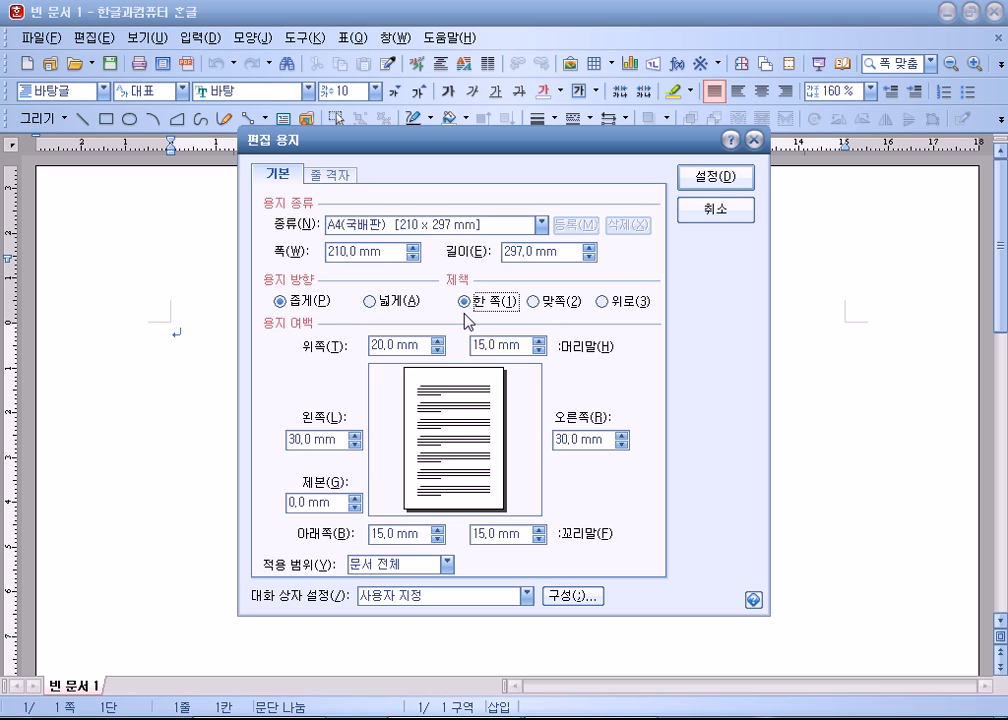
- Set the top, bottom, header and footer margins to 10 mm and the left and right margins to 11 mm
type("10")
key("Tab")
type("10")
key("Tab")
type("11")
key("Tab")
type("11")
key("Tab")
type("10")
key("Return")
- Enter the item numbers 1 and 2 on the first page, leaving five blank lines below each
type("1")
key("Return")
key("Return")
key("Return")
key("Return")
key("Return")
key("Return")
type("2")
key("Return")
key("Return")
key("Return")
key("Return")
key("Return")
key("Return")
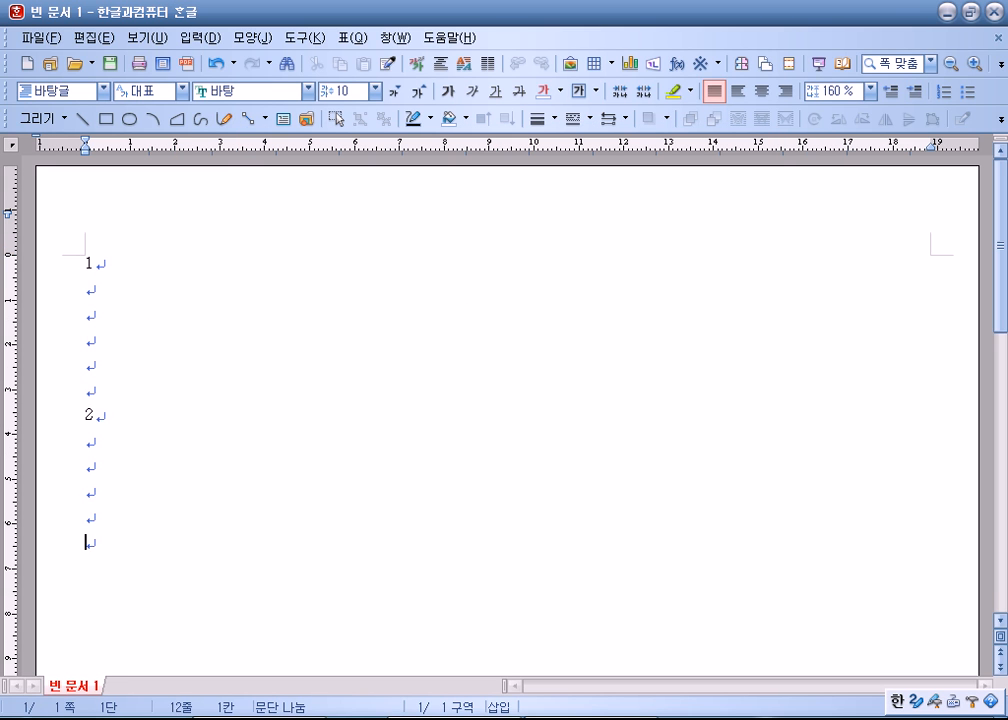
- Start a new section with item number 3, put widely spaced (1) and (2) on the line below, and leave five blank lines
key("alt+shift+Return")
type("3")
key("Return")
type("(")
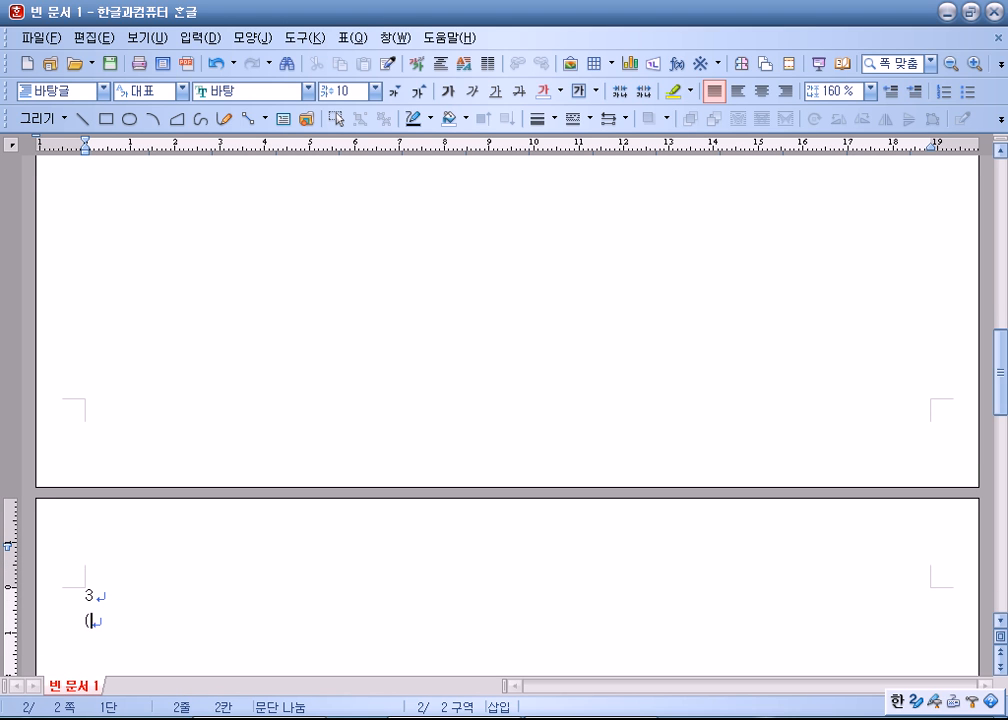
type("1)                  (2)")
key("Return")
key("Return")
key("Return")
key("Return")
key("Return")
key("Return")
- Enter item number 4 below the blank lines on page two and leave five blank lines under it
type("4")
key("Return")
key("Return")
key("Return")
key("Return")
key("Return")
key("Return")
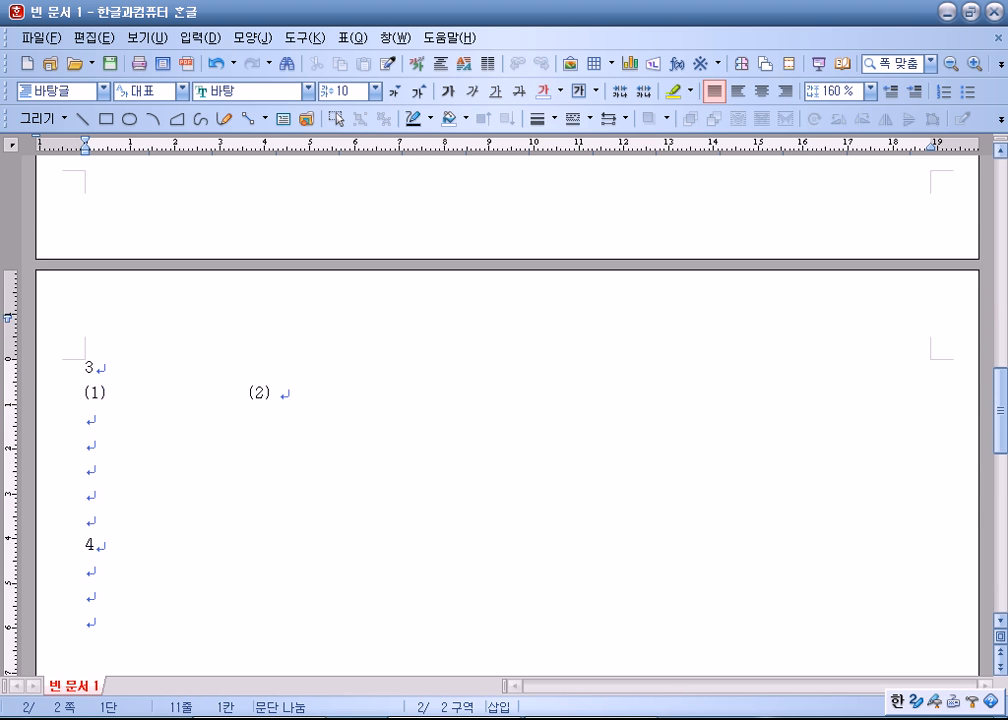
- Start a third section and enter the title 수원화성국제연극제, followed by two new lines
key("alt+shift+Return")
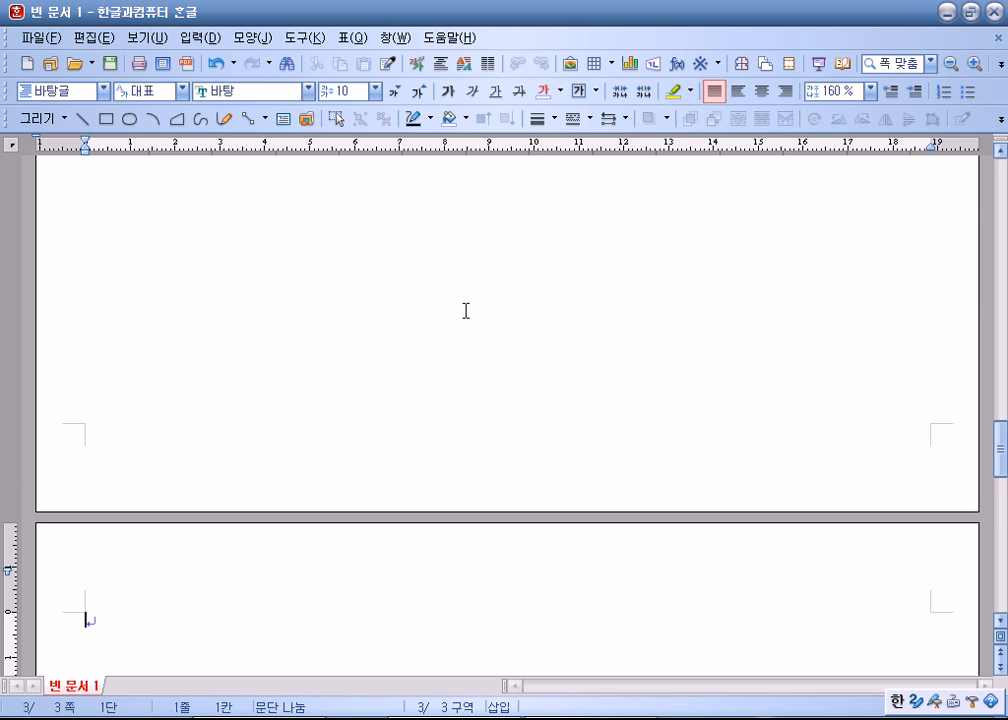
scroll(425, 400, "down", 5)
type("수우")
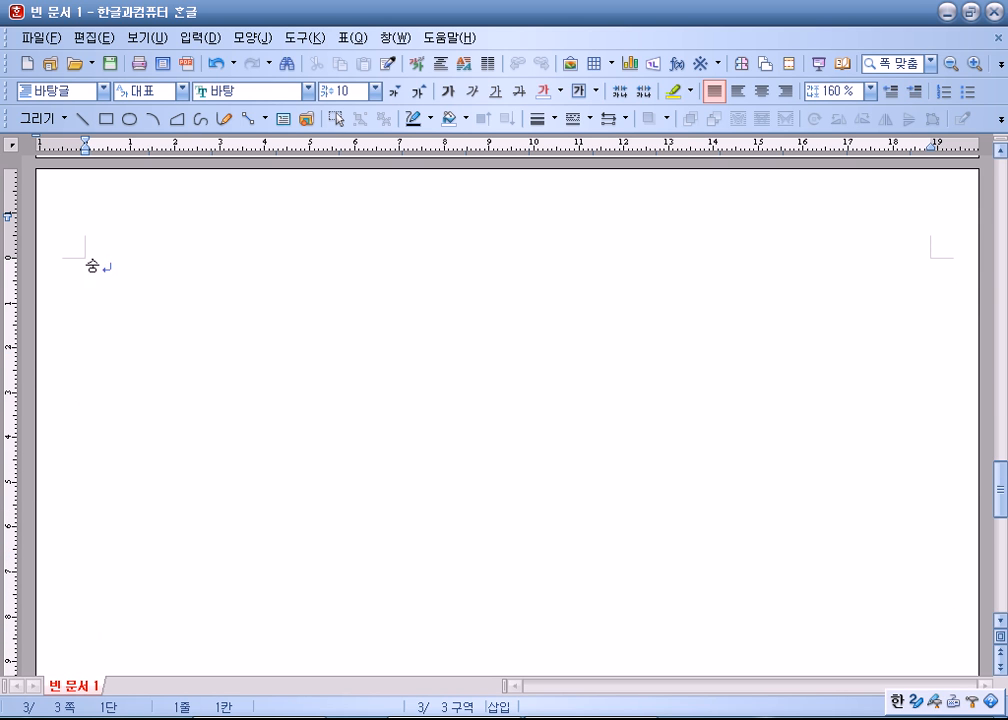
type("원화성국제연")
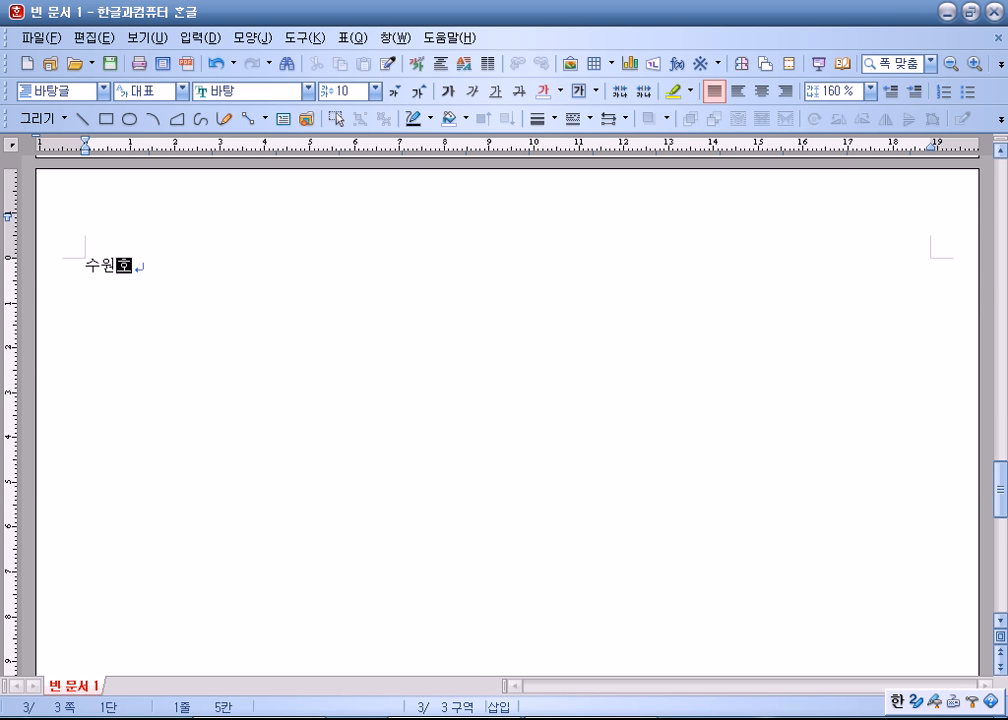
type("극제")
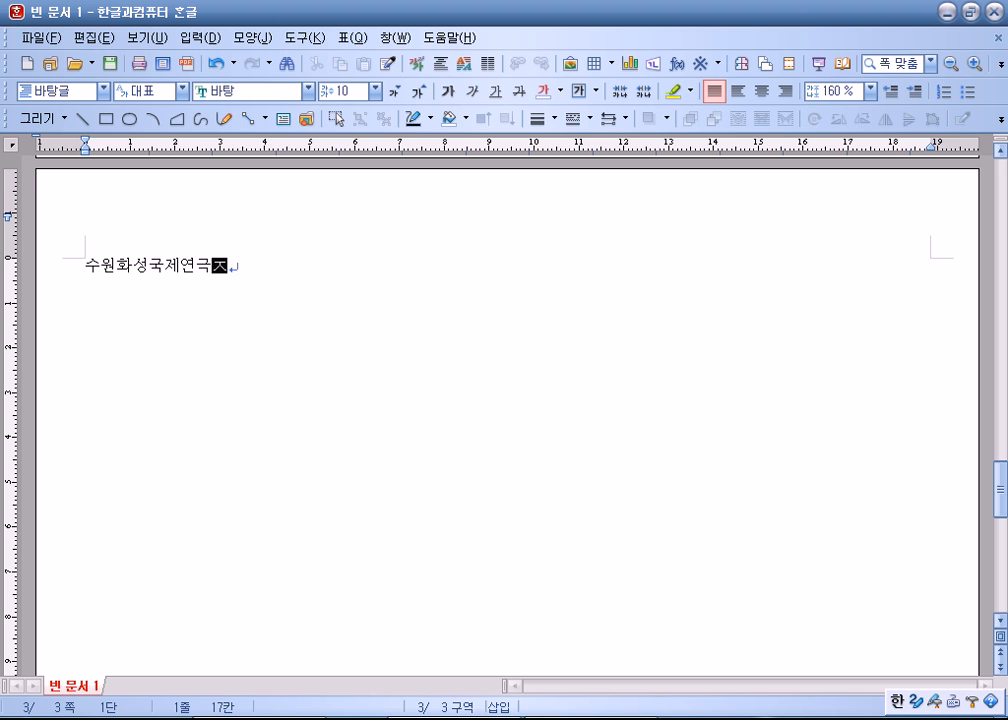
key("Return")
key("Return")
- Insert a bookmark named 연극 at the start of the title 수원화성국제연극제
left_click(85, 266)
left_click(205, 42)
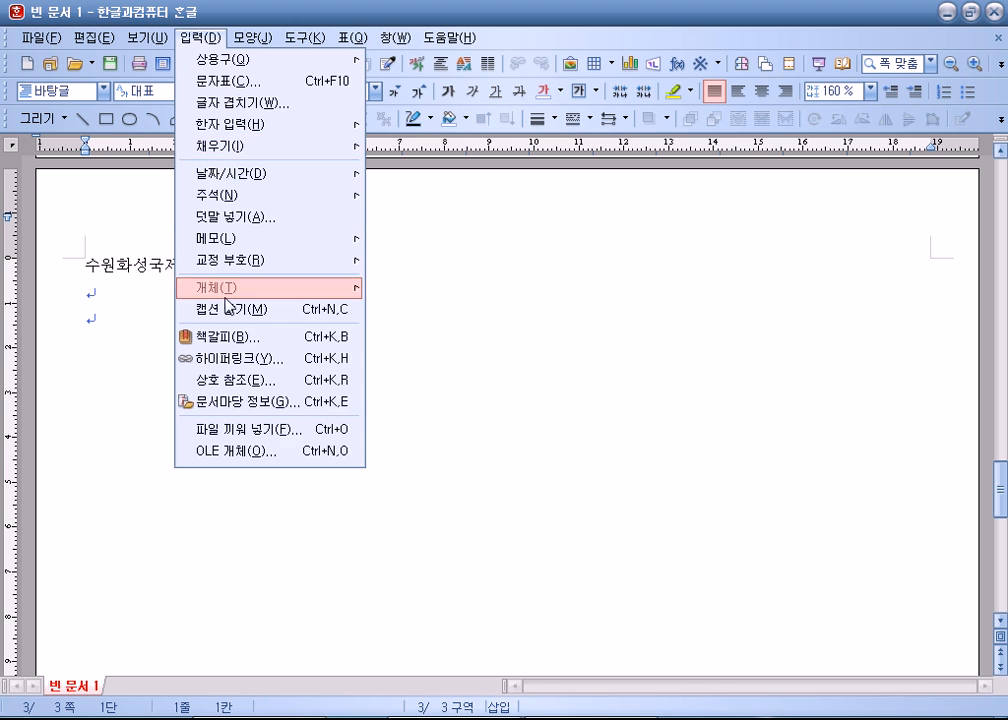
left_click(210, 333)
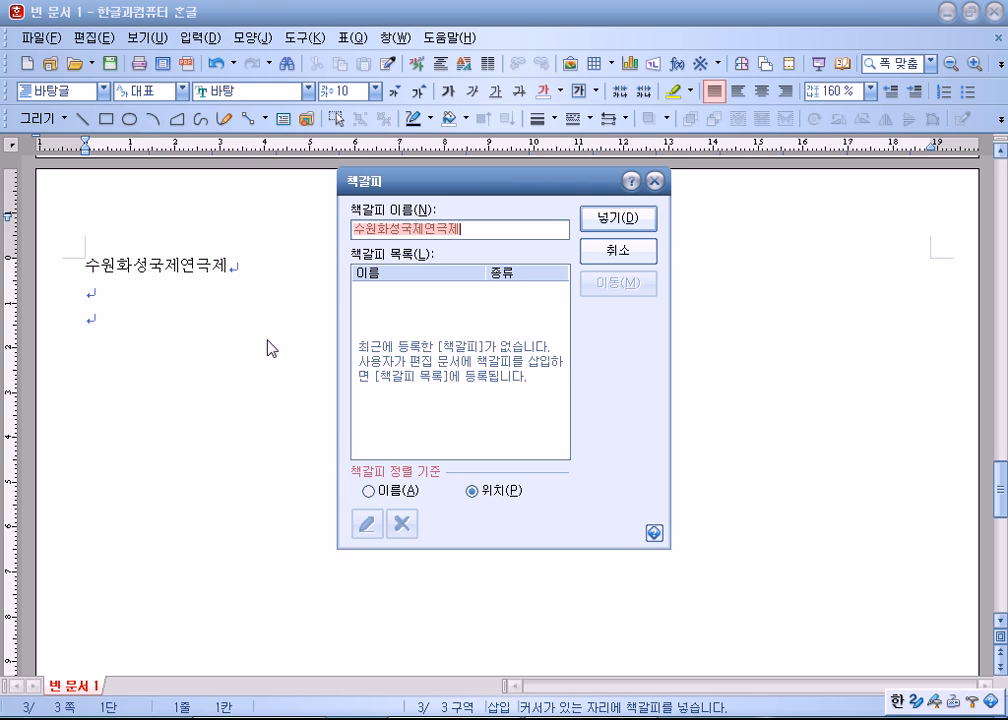
type("연극")
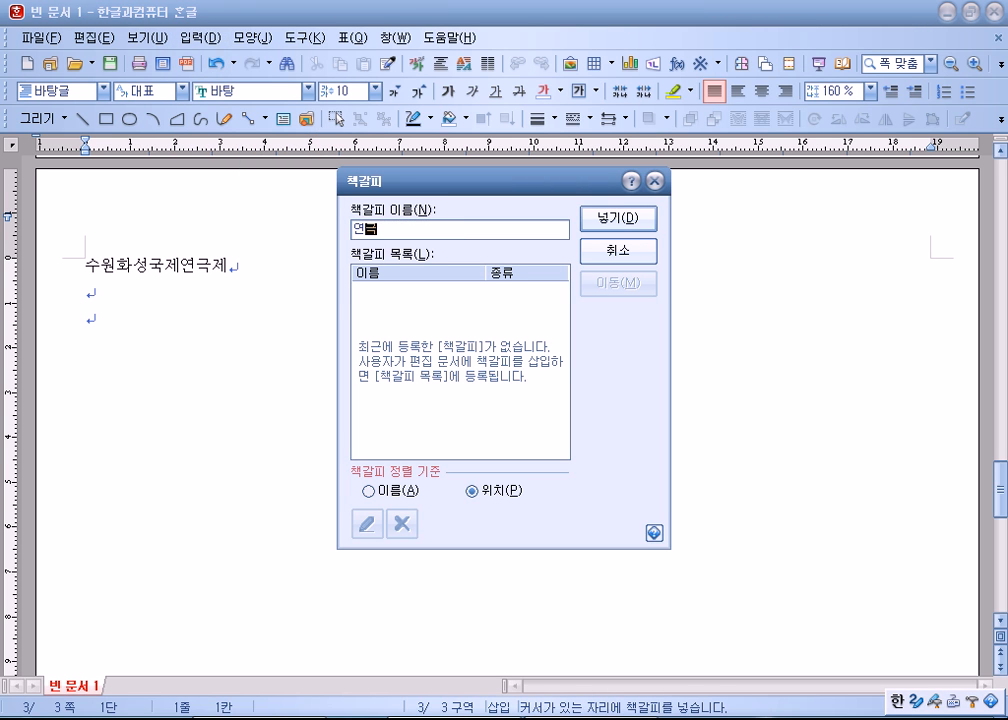
key("Return")
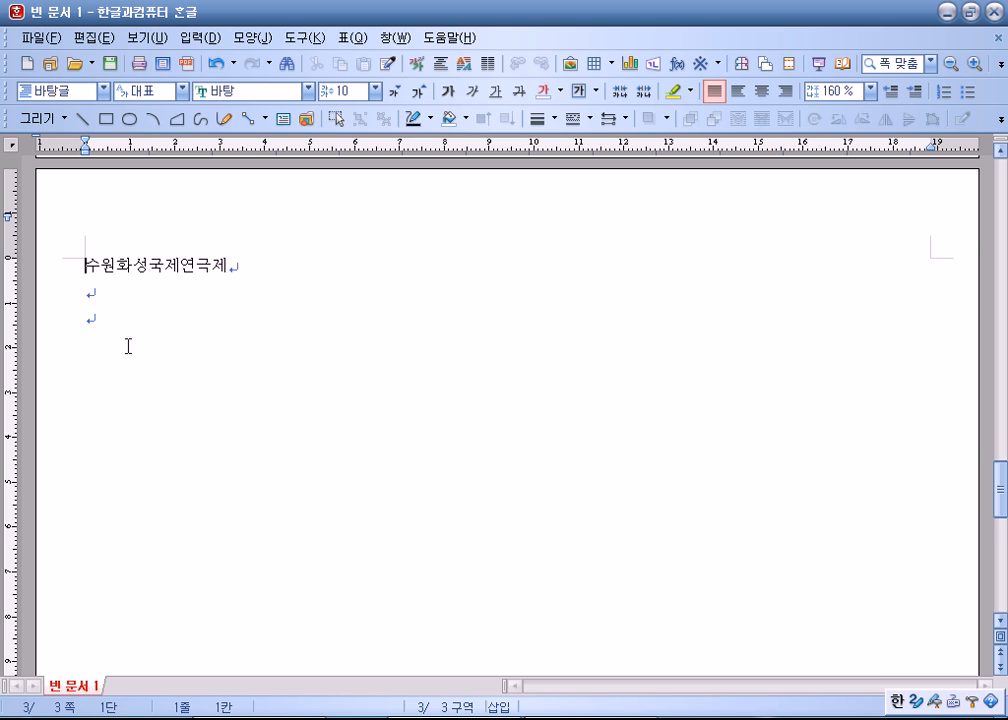
- Check the bookmark list for the 연극 entry and close it without changes
scroll(130, 350, "up", 3)
scroll(136, 358, "up", 10)
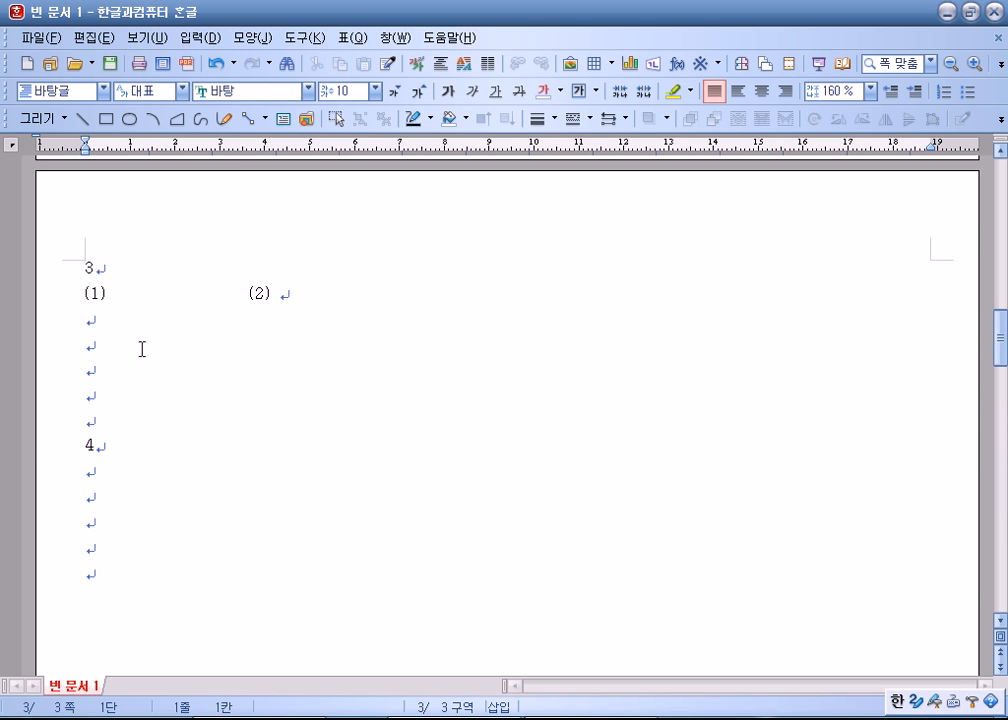
scroll(123, 408, "down", 10)
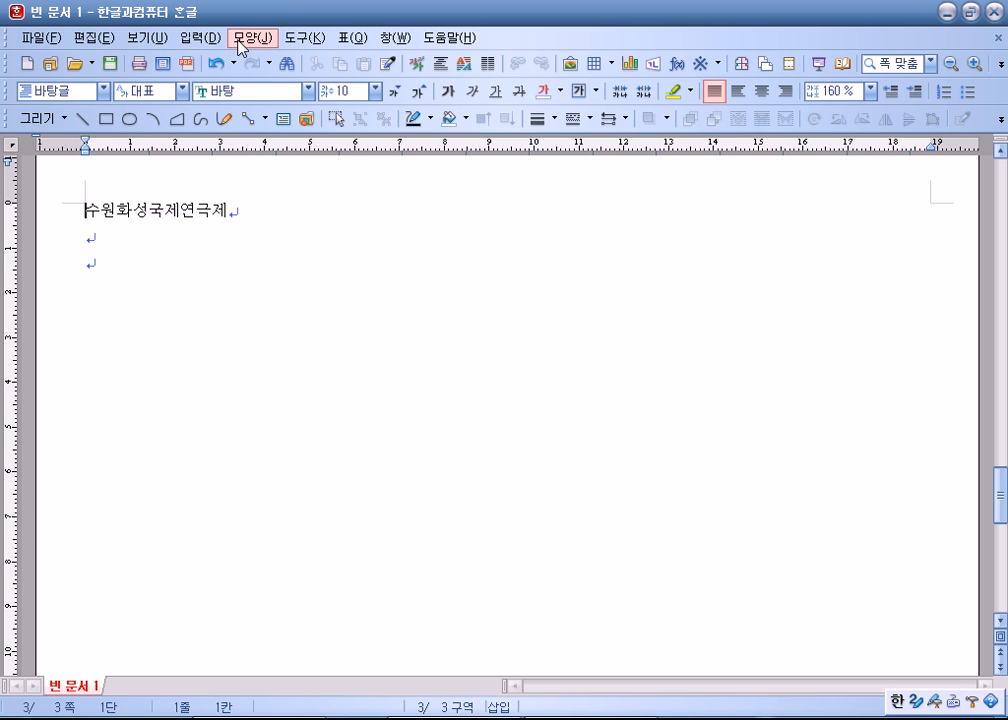
left_click(203, 38)
left_click(212, 337)
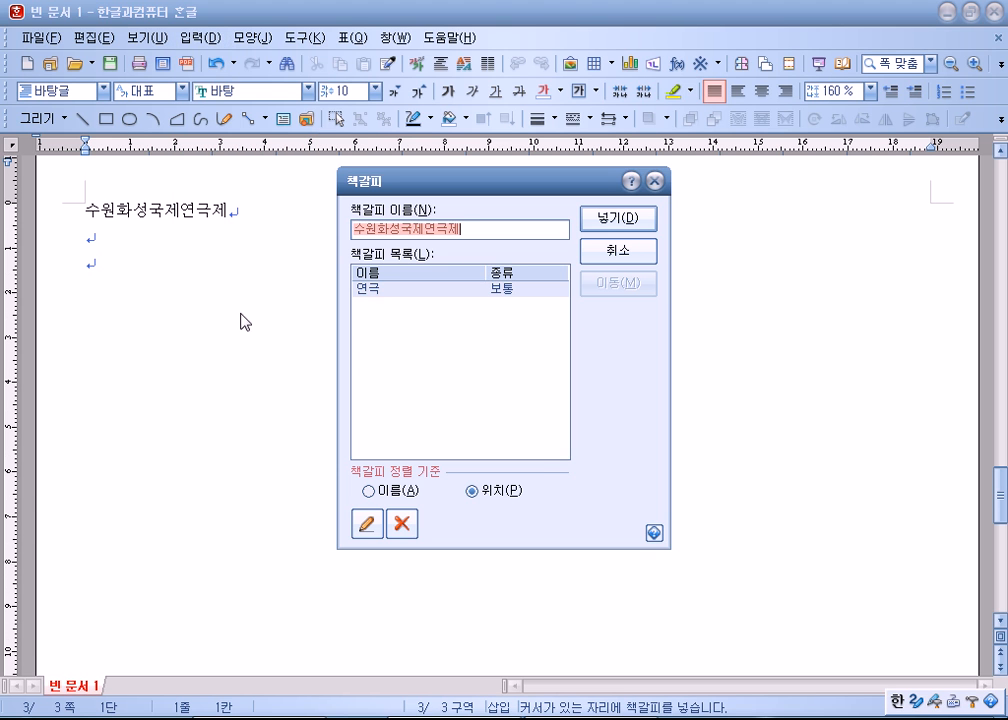
left_click(373, 292)
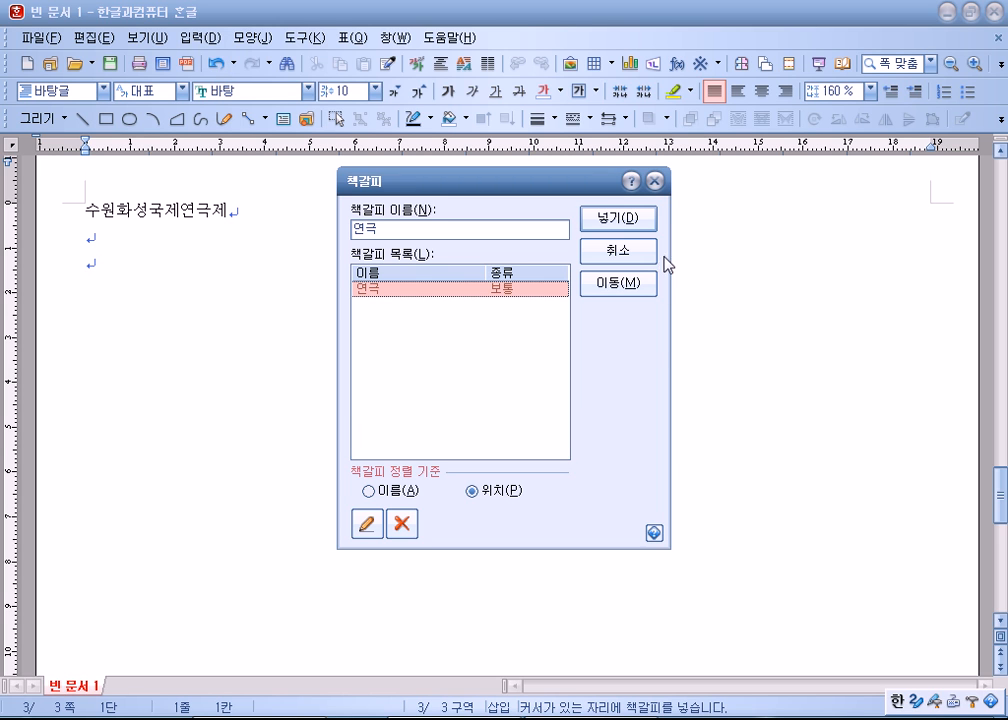
left_click(636, 252)
scroll(366, 460, "up", 3)
scroll(366, 460, "up", 10)
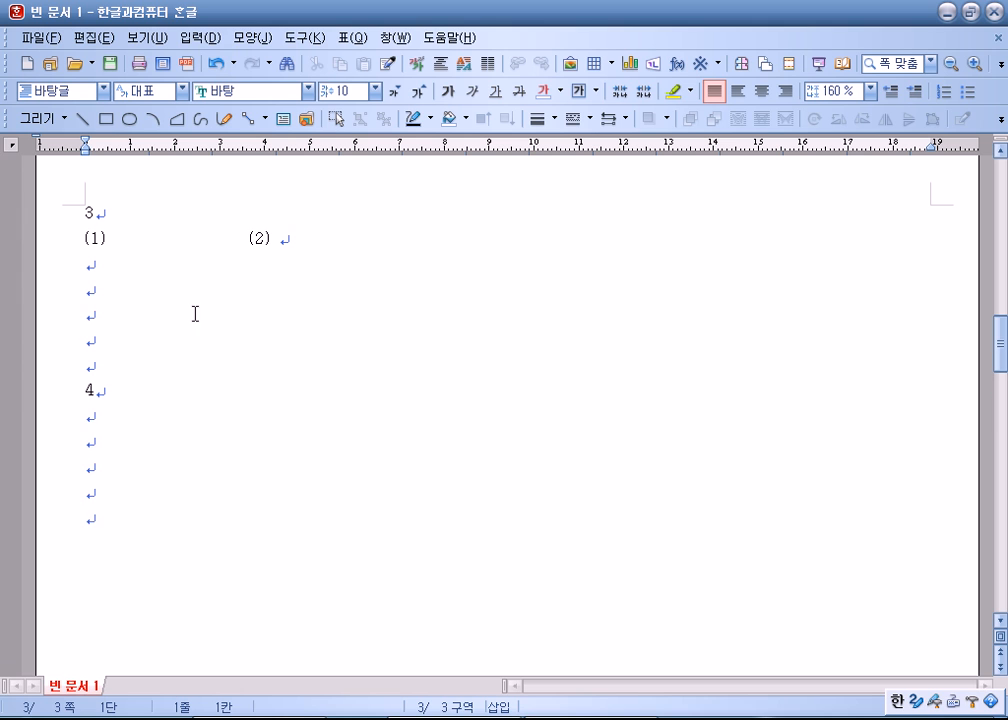
left_click(92, 519)
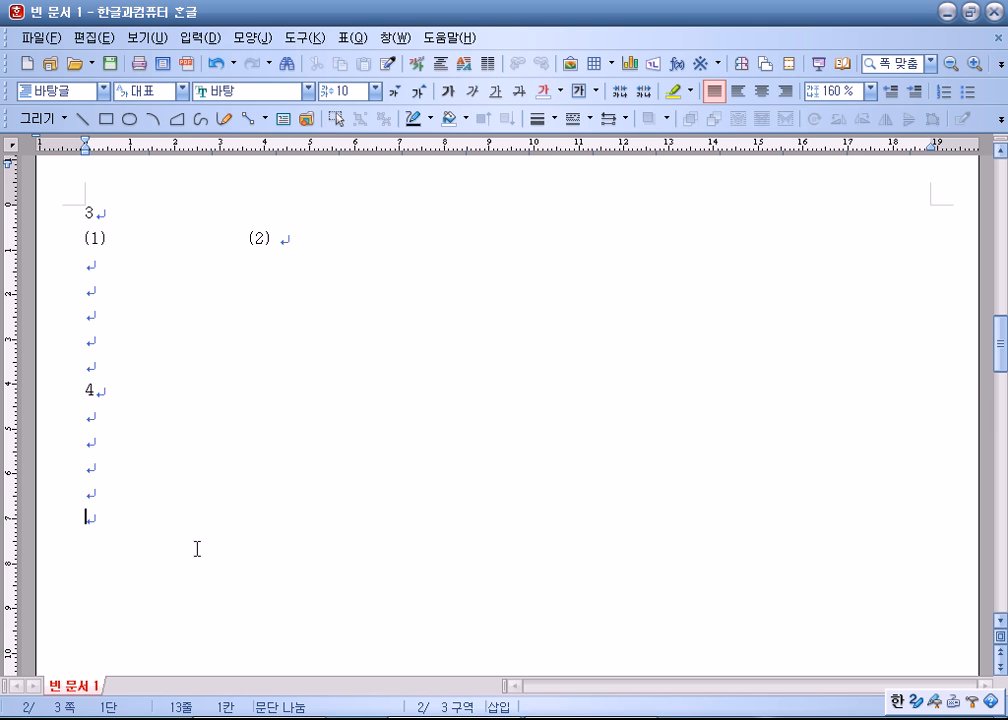
scroll(196, 547, "down", 5)
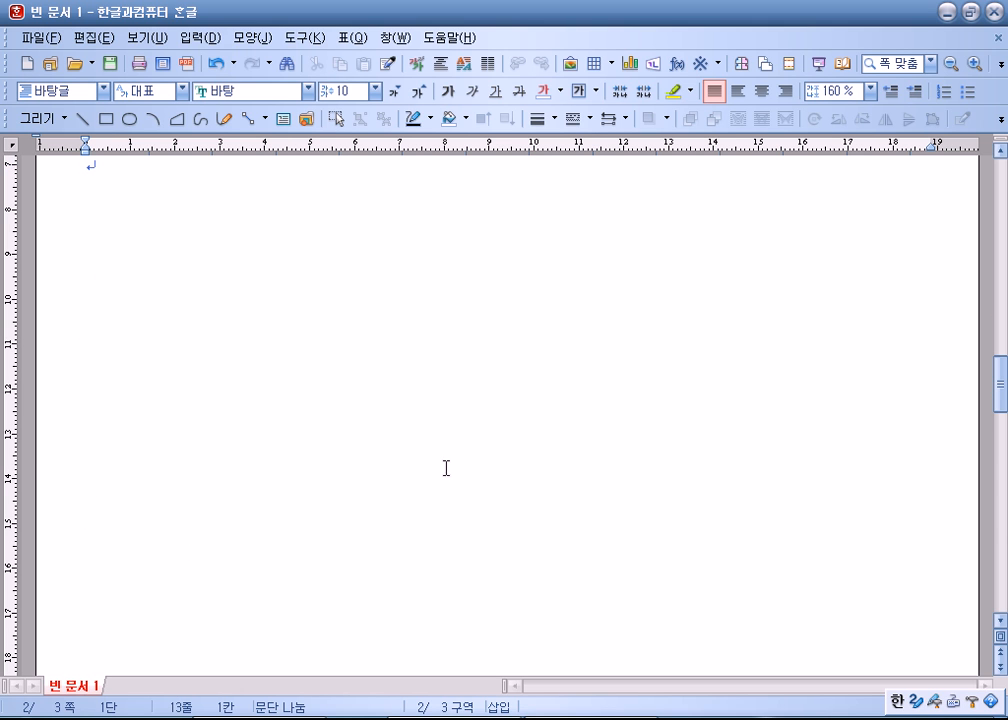
scroll(146, 461, "down", 10)
scroll(96, 250, "up", 3)
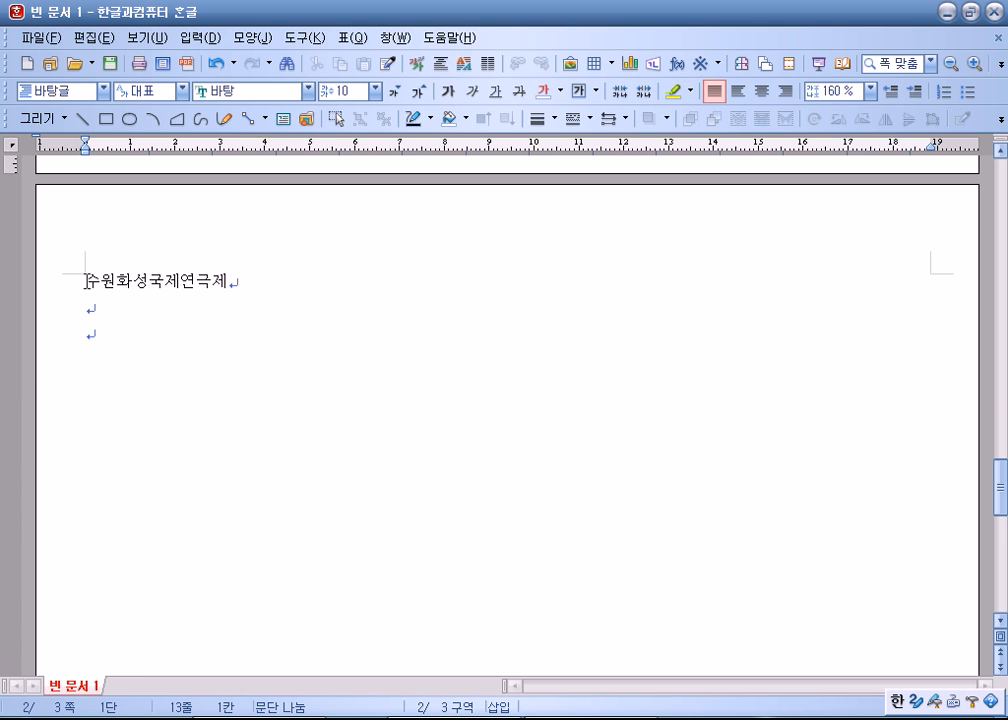
left_click(85, 280)
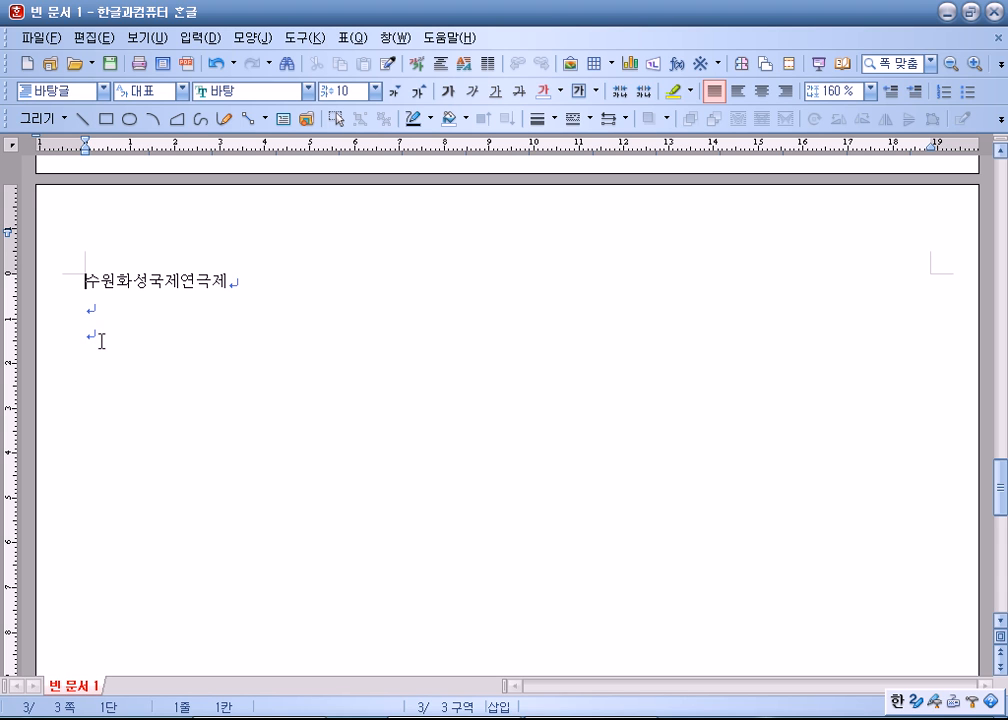
left_click_drag(55, 290, 56, 452)
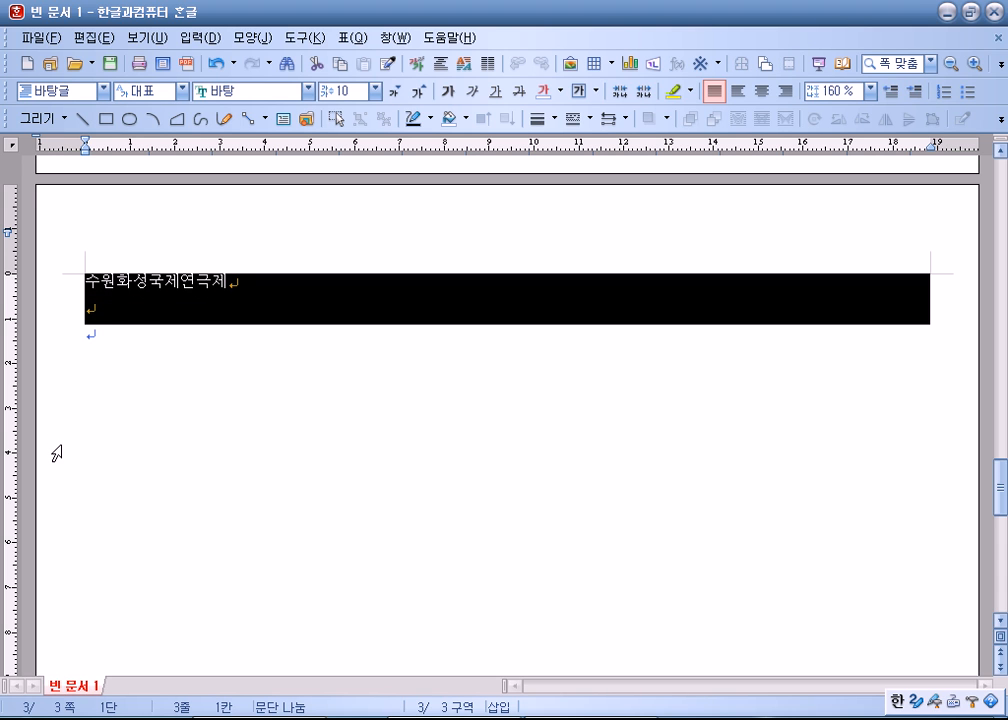
left_click(87, 380)
left_click(82, 284)
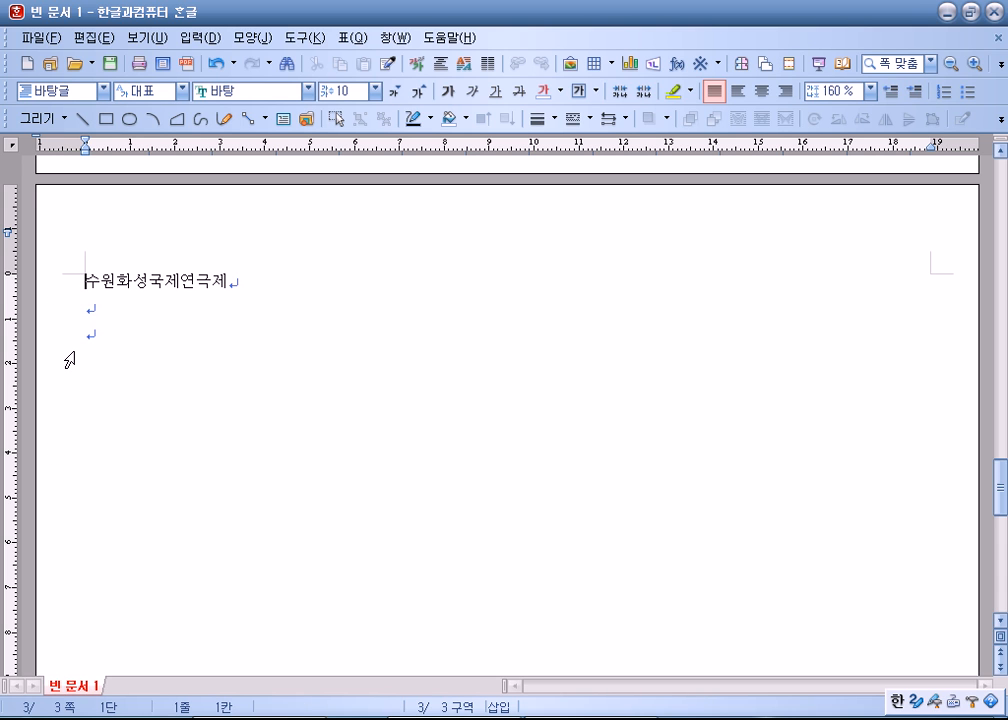
- Try deleting 화성국제연극제 from the title line, and undo the deletion
left_click(92, 281)
left_click_drag(116, 282, 258, 282)
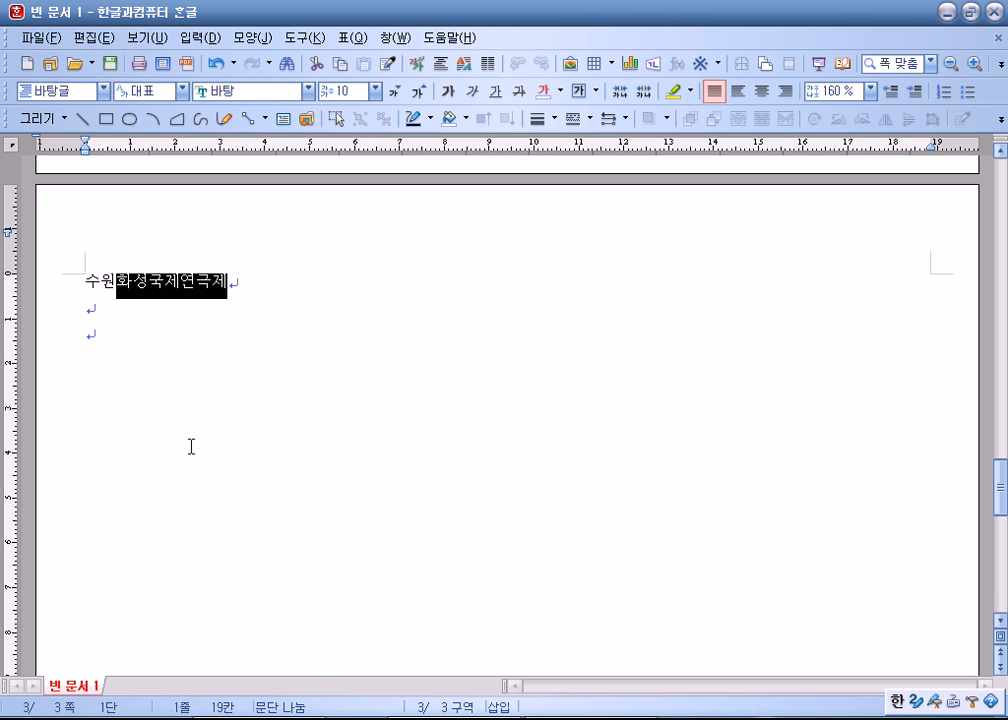
key("Delete")
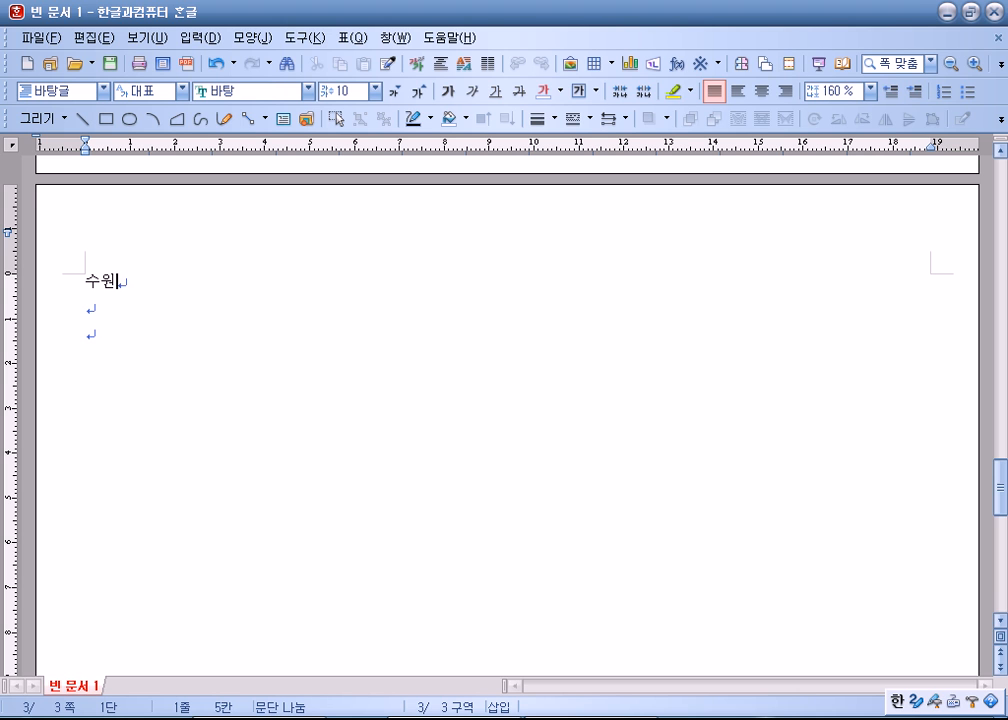
key("ctrl+z")
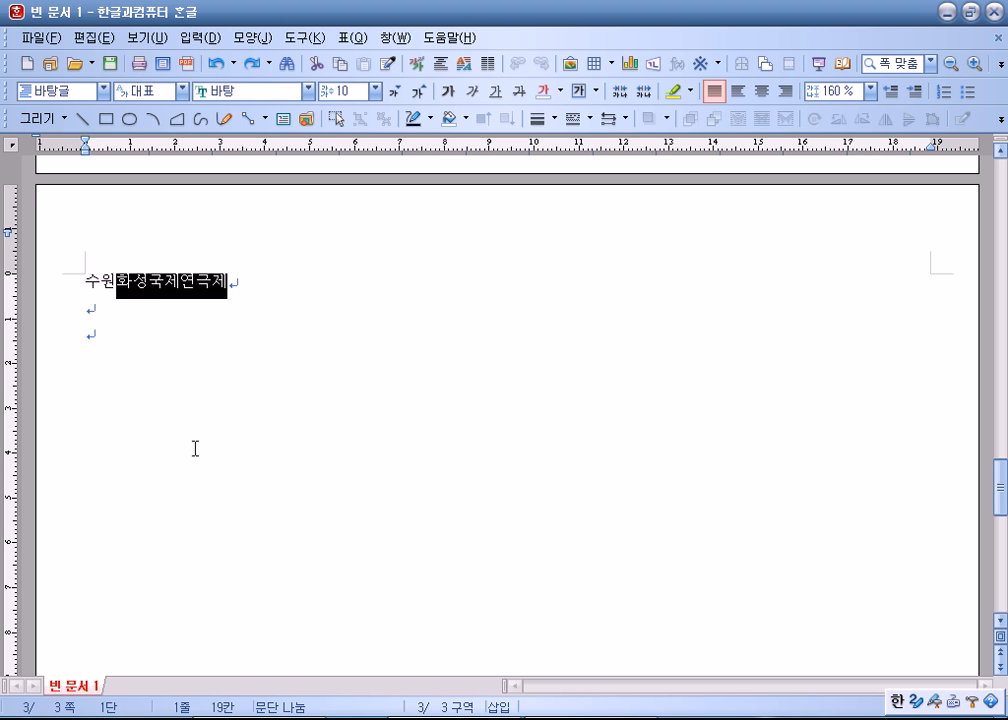
left_click(120, 352)
- Insert an equation after (1) on page two and enter a=b+c-2ccosAcosA= as its base text
scroll(125, 370, "up", 15)
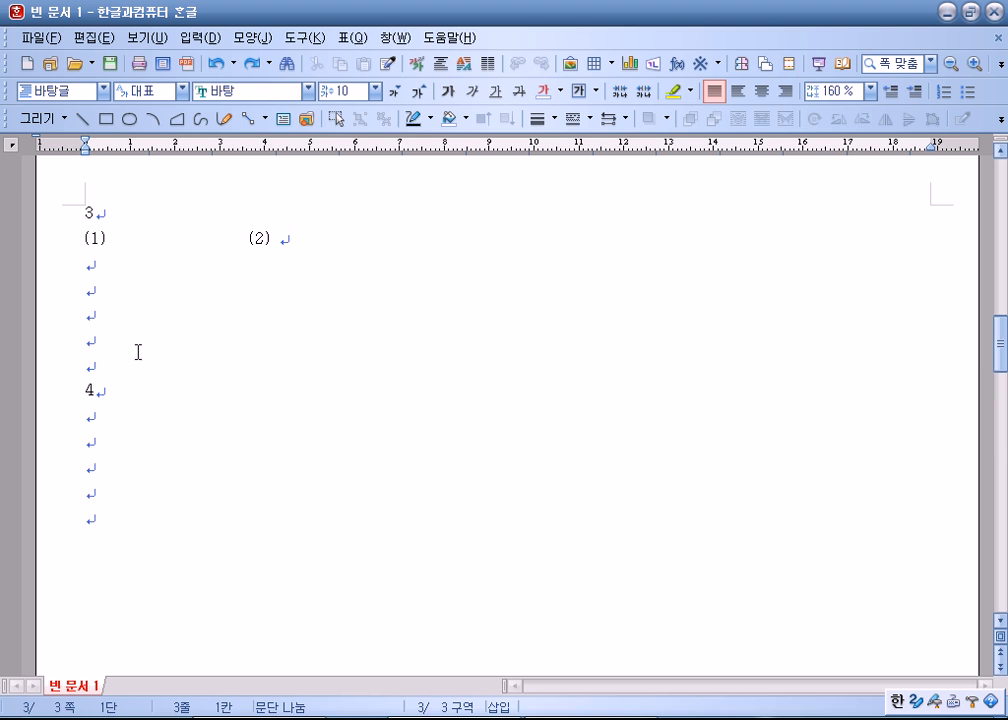
left_click(119, 238)
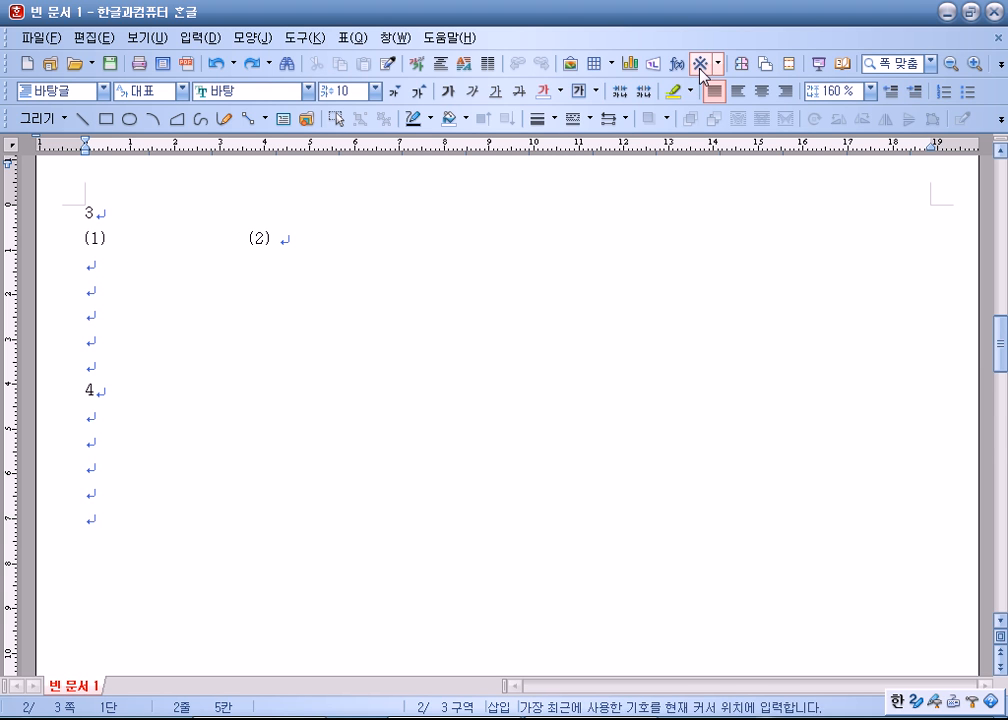
left_click(679, 66)
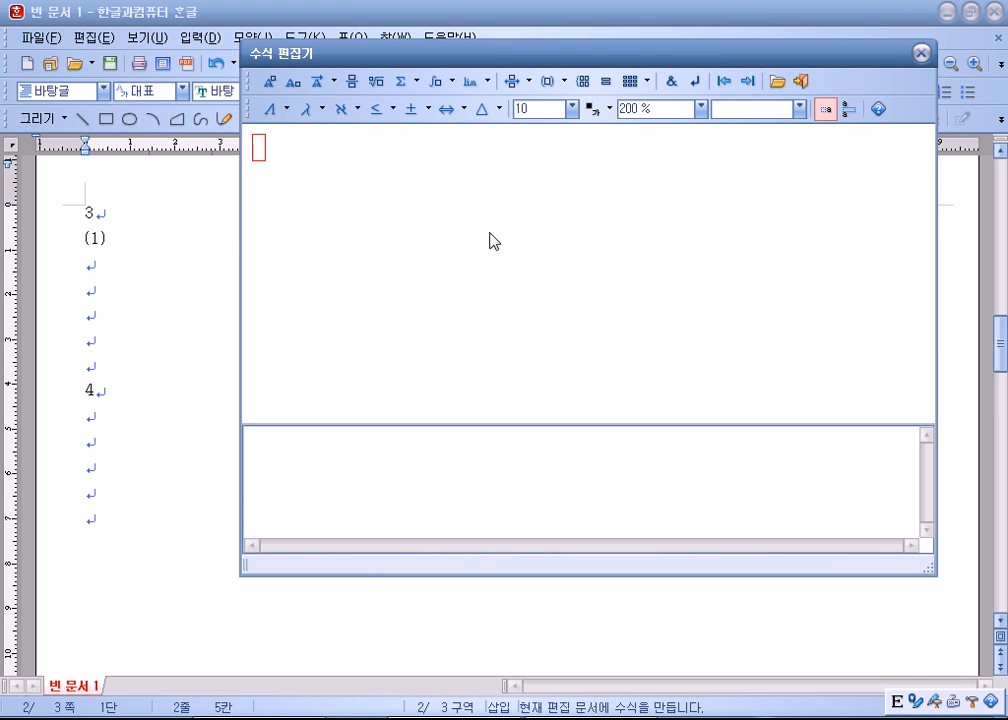
type("a=b+c")
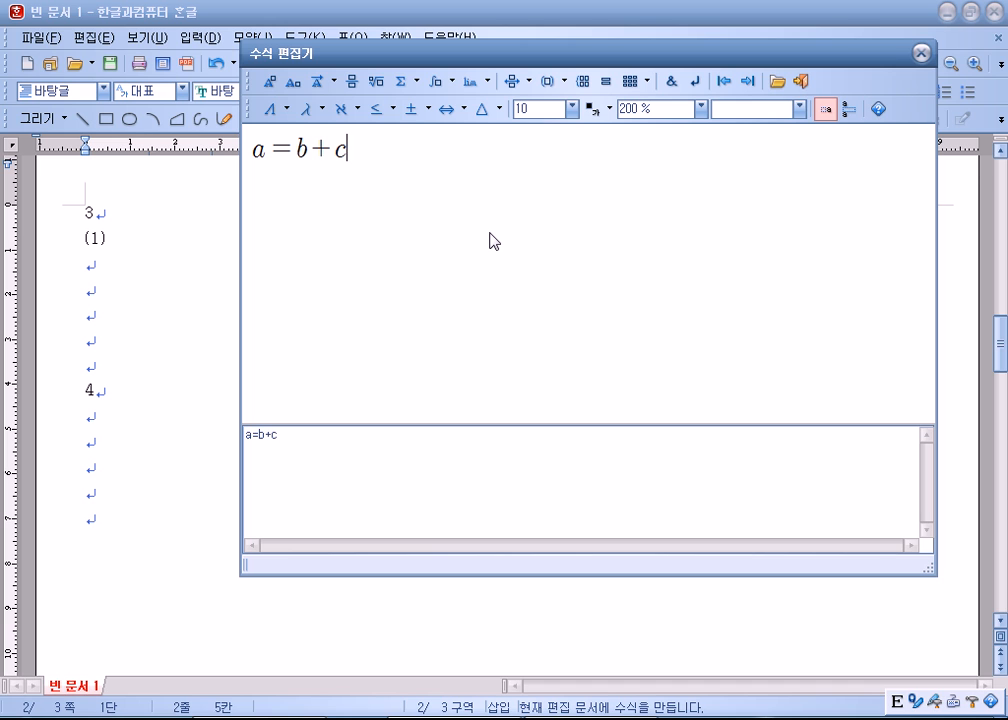
type("-2ccos")
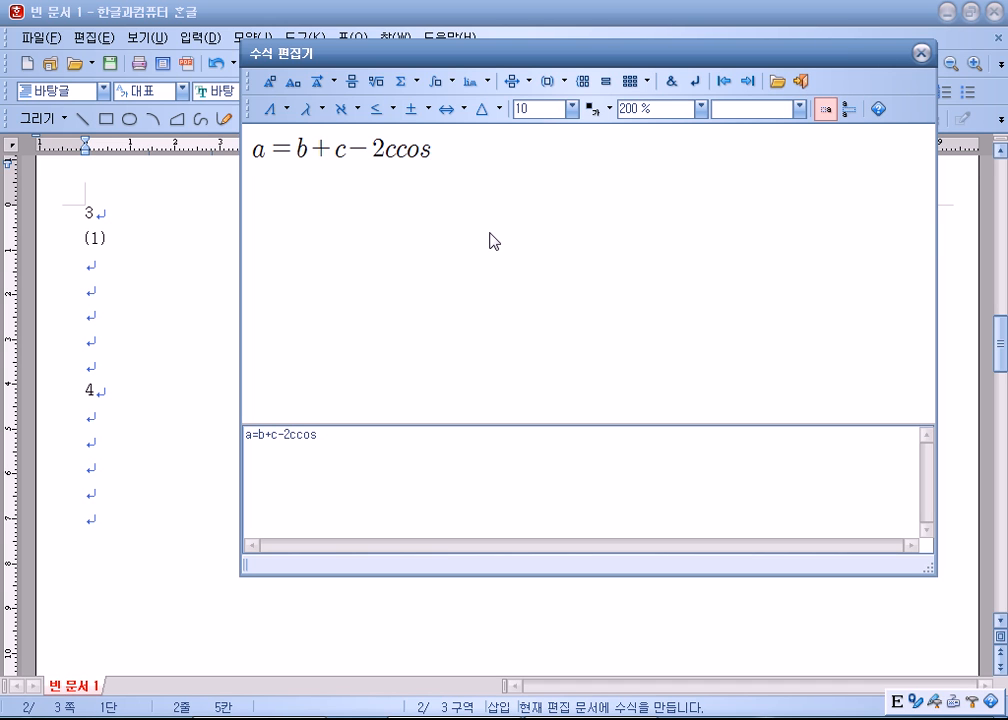
type("A")
type("cosA=")
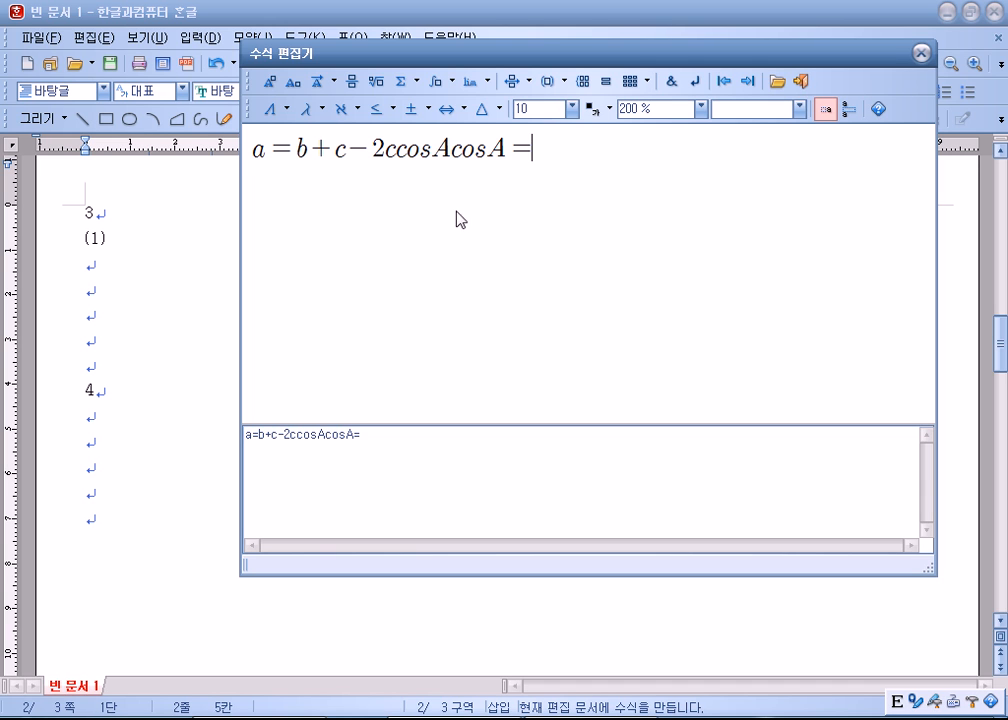
- Add a superscript 2 to a, b and the first c in the equation
left_click(265, 148)
left_click(274, 83)
type("2")
left_click(320, 152)
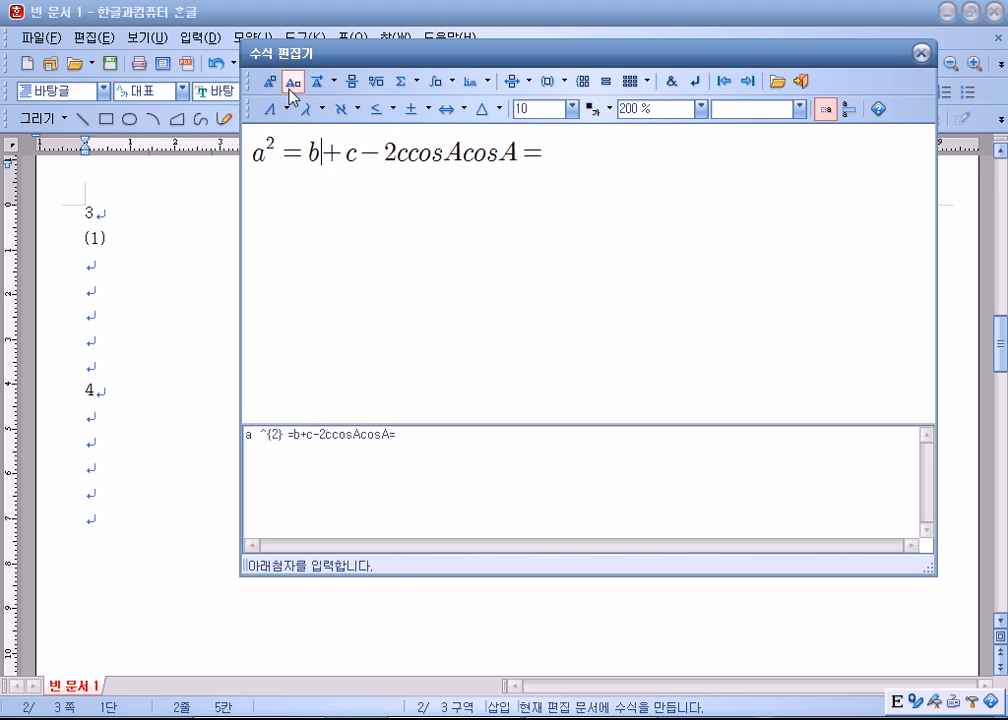
left_click(274, 83)
type("2")
left_click(366, 152)
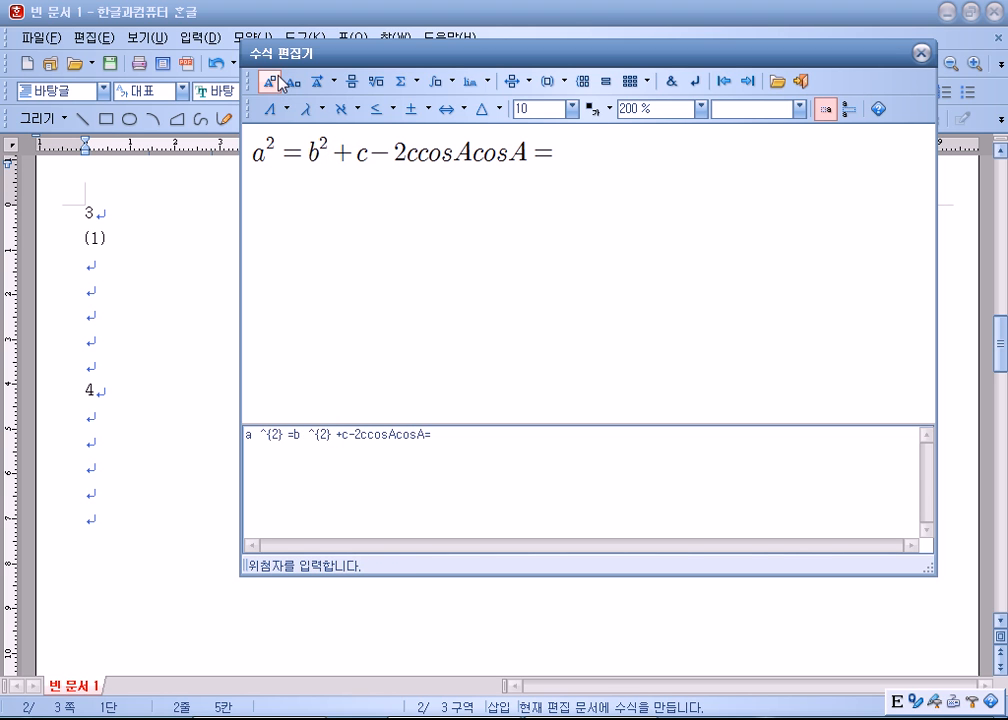
left_click(274, 83)
type("2")
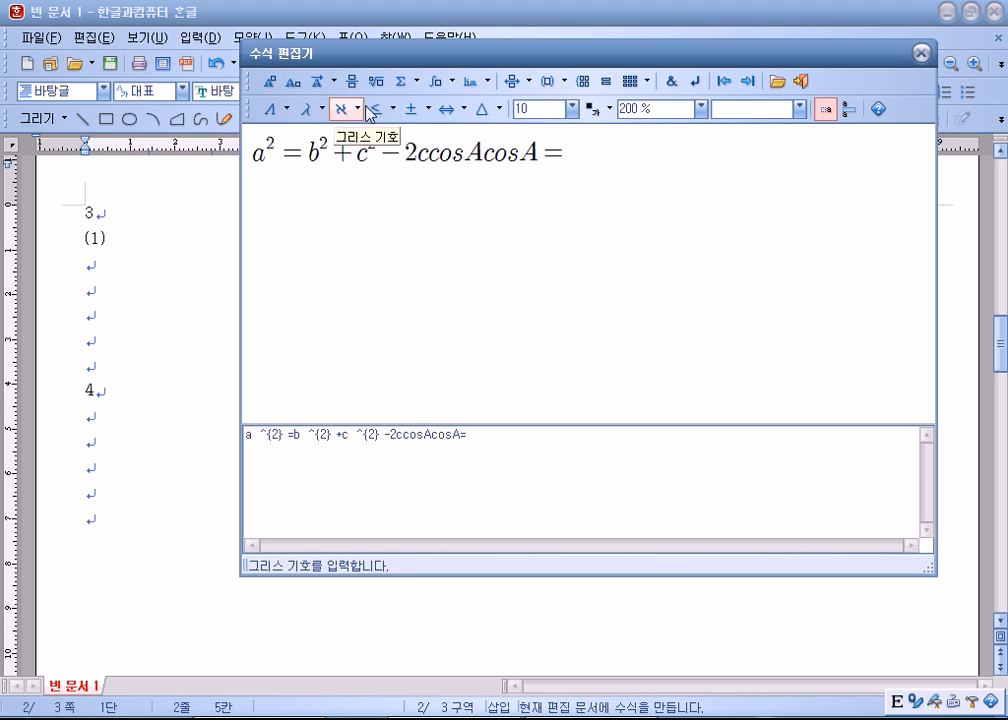
- Insert a double-headed double arrow (⇔) between the two cosA terms of the equation
left_click(485, 155)
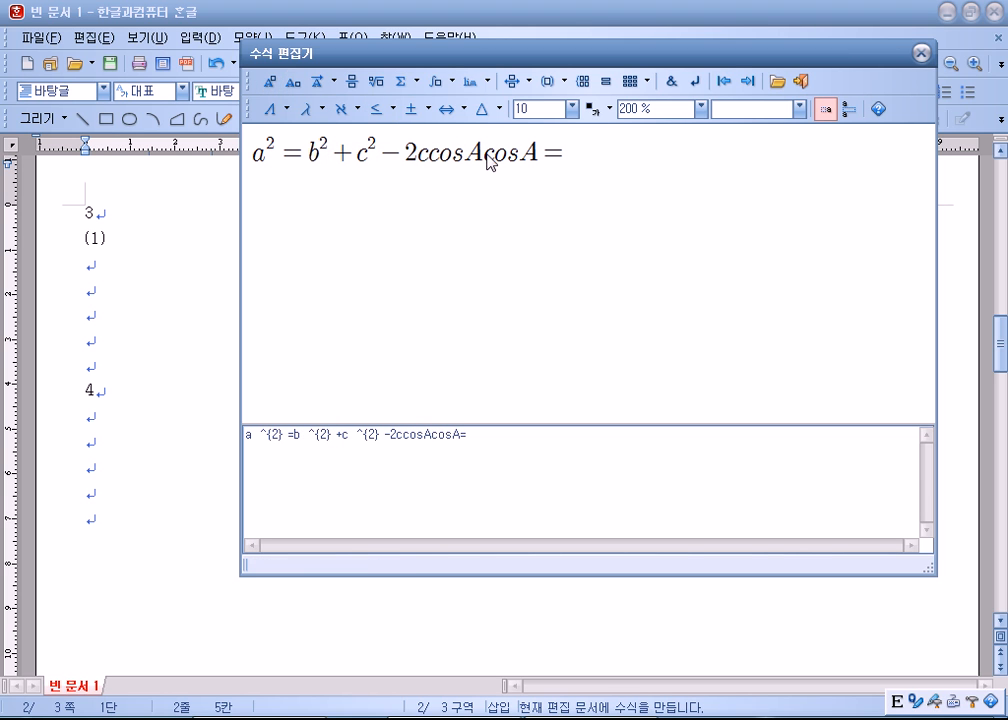
left_click(462, 109)
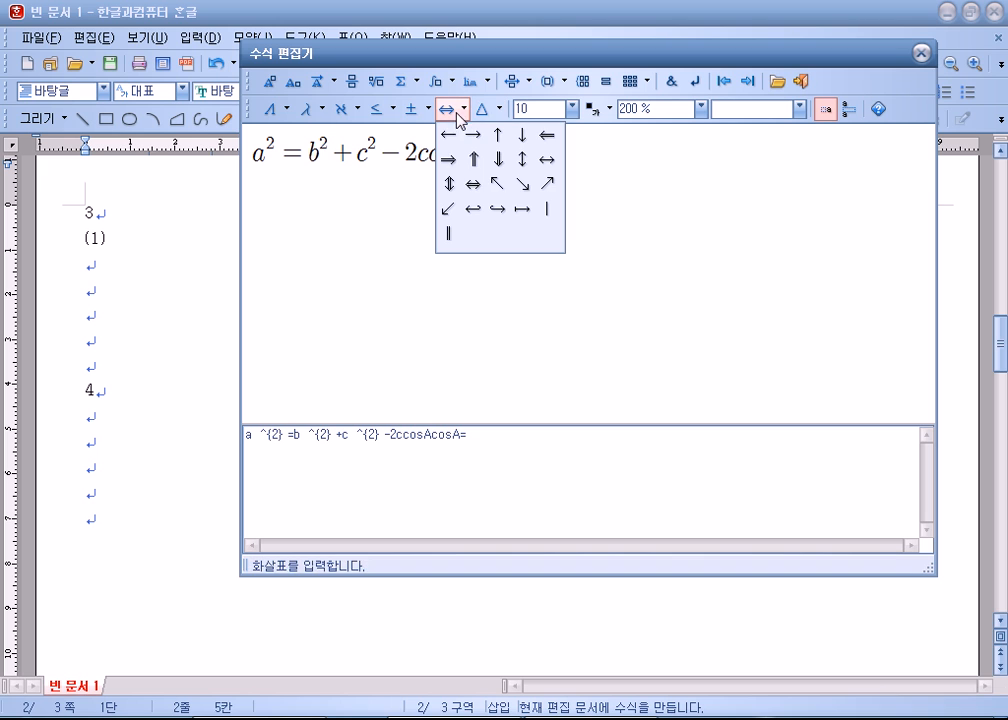
left_click(471, 185)
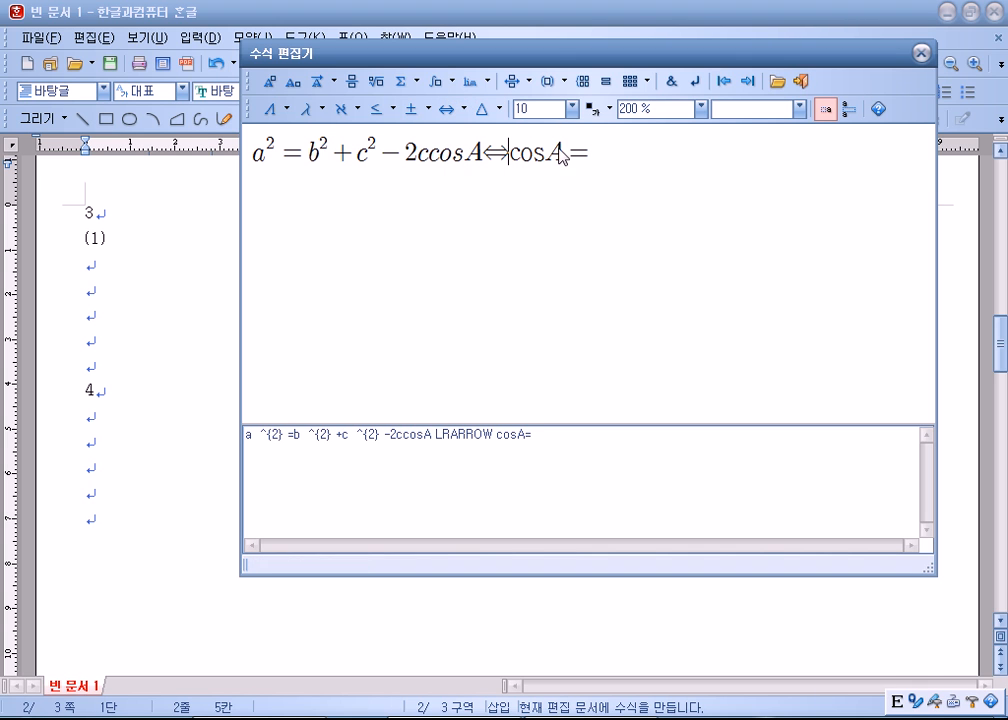
- Add a fraction after the last equals sign with b+c-a as numerator and 2bc as denominator
left_click(582, 158)
left_click(356, 88)
type("b")
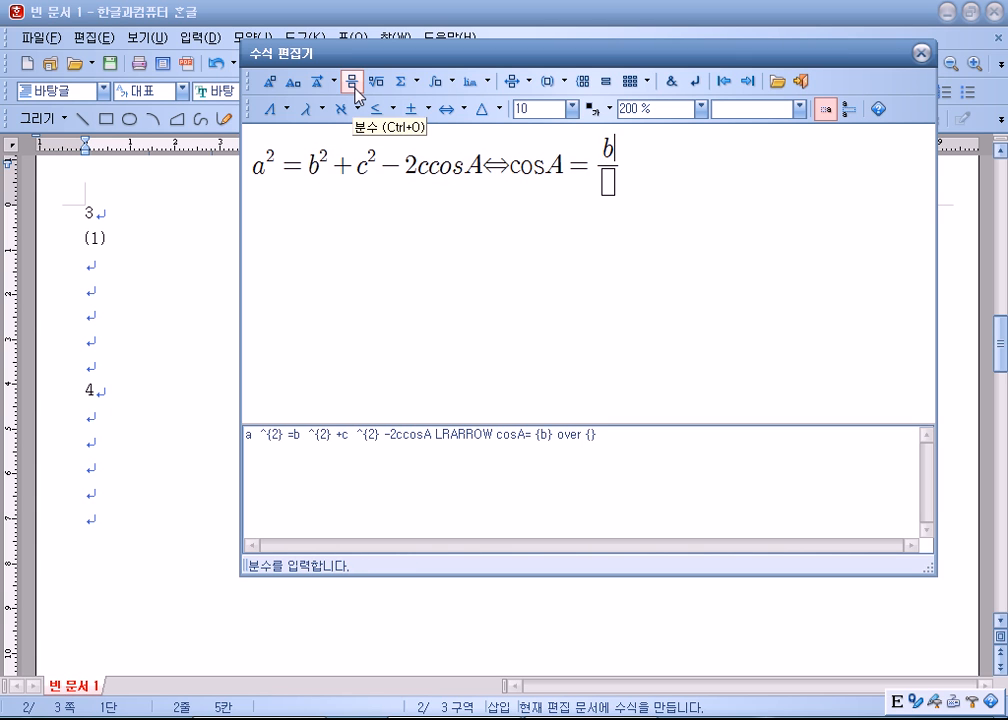
type("+c")
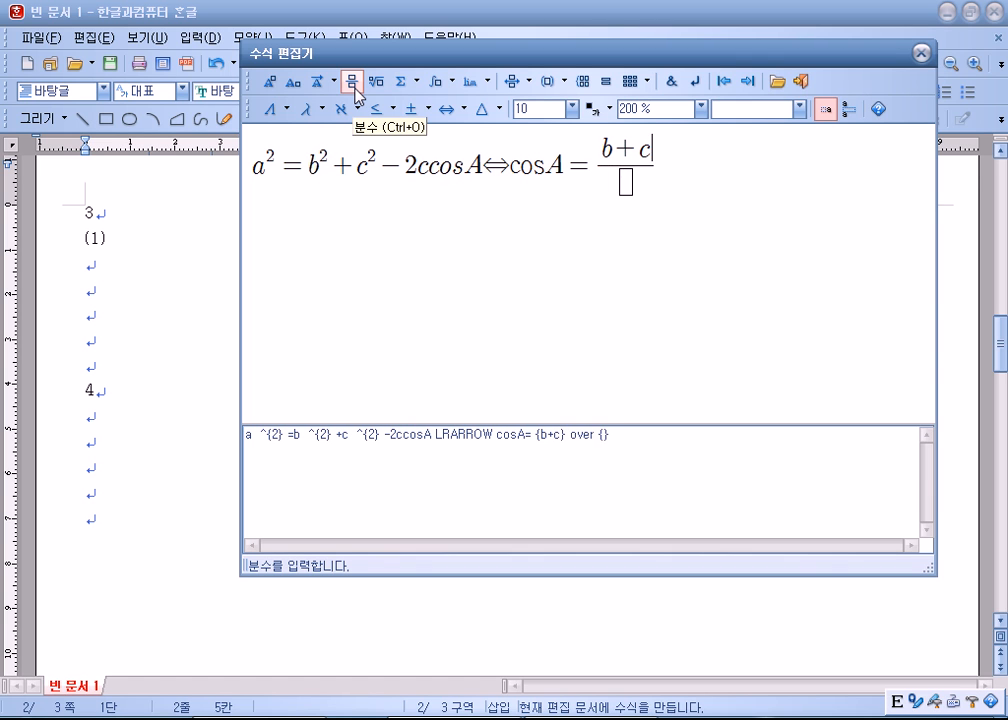
type("-a")
key("Tab")
type("1b")
key("Delete")
type("2b")
key("End")
type("c")
- Add a superscript 2 to b, c and a in the fraction's numerator and place the equation in the document
left_click(610, 153)
left_click(280, 85)
type("2")
double_click(656, 154)
left_click(668, 160)
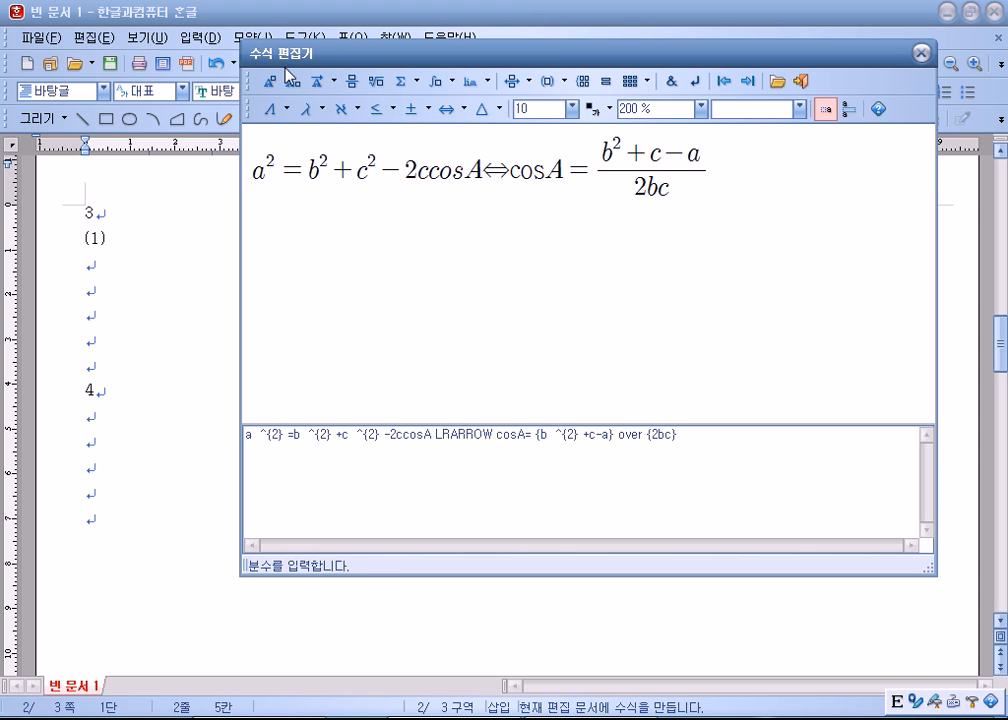
left_click(270, 82)
type("2")
left_click(711, 157)
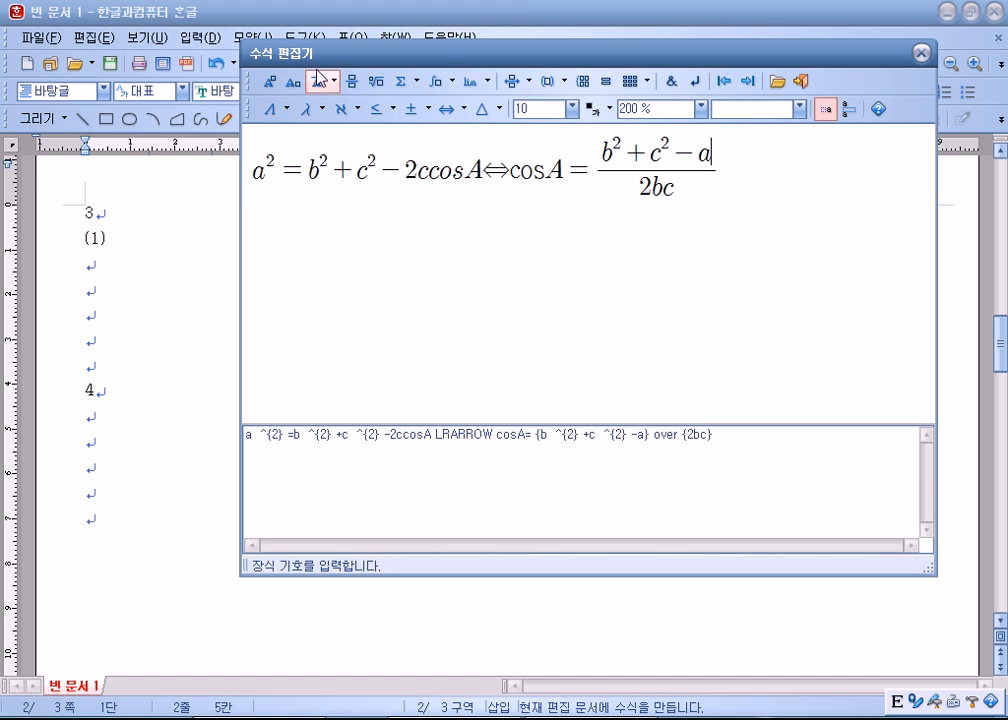
left_click(268, 81)
type("2")
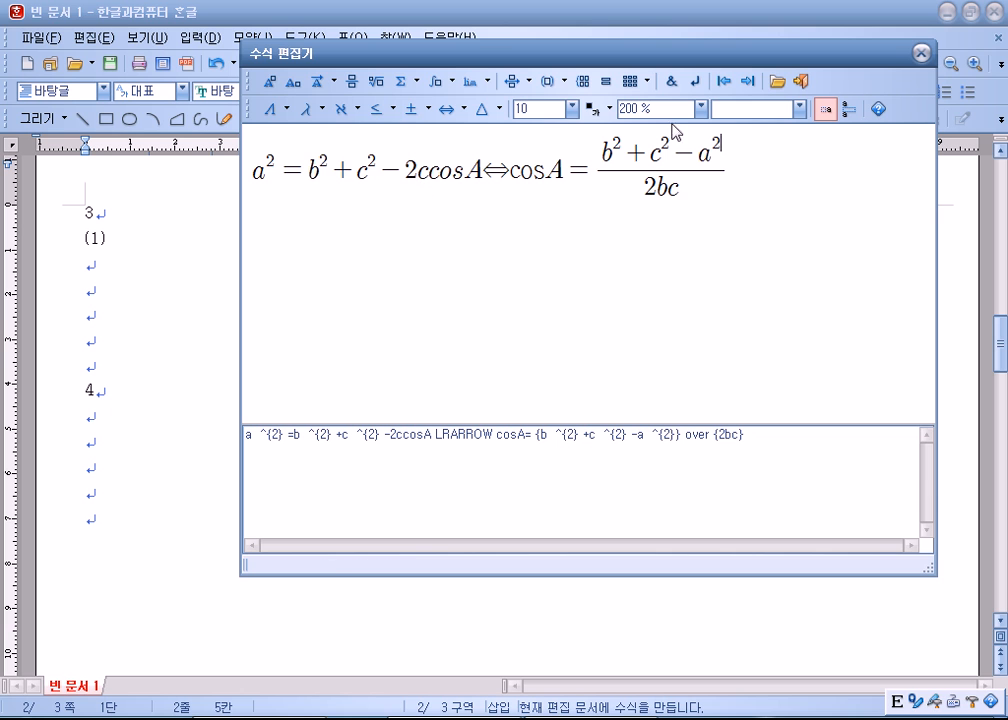
left_click(800, 81)
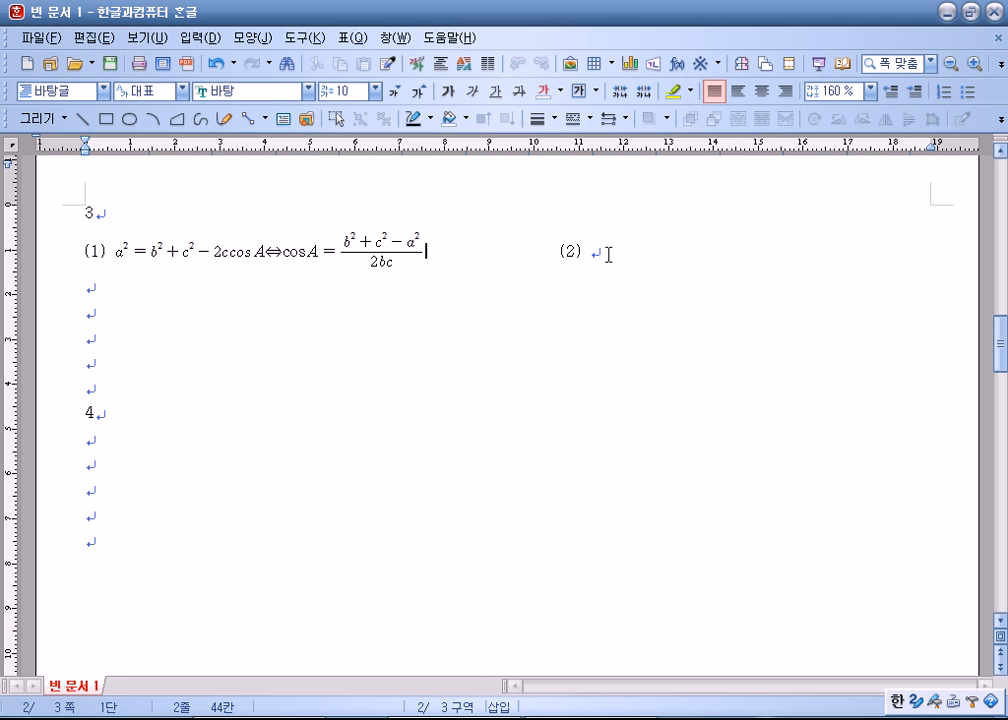
- Delete part of the blank gap between the first equation and (2)
left_click_drag(463, 250, 527, 252)
key("Delete")
left_click(527, 251)
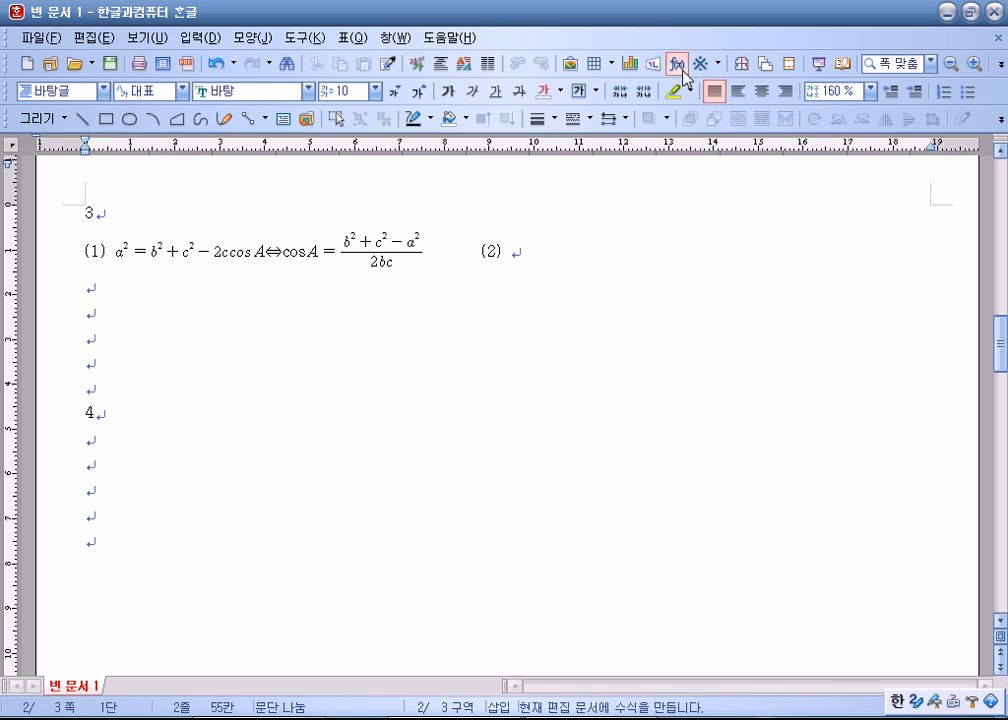
- Start an equation after (2) with a fraction of c over √a ± √b
left_click(654, 65)
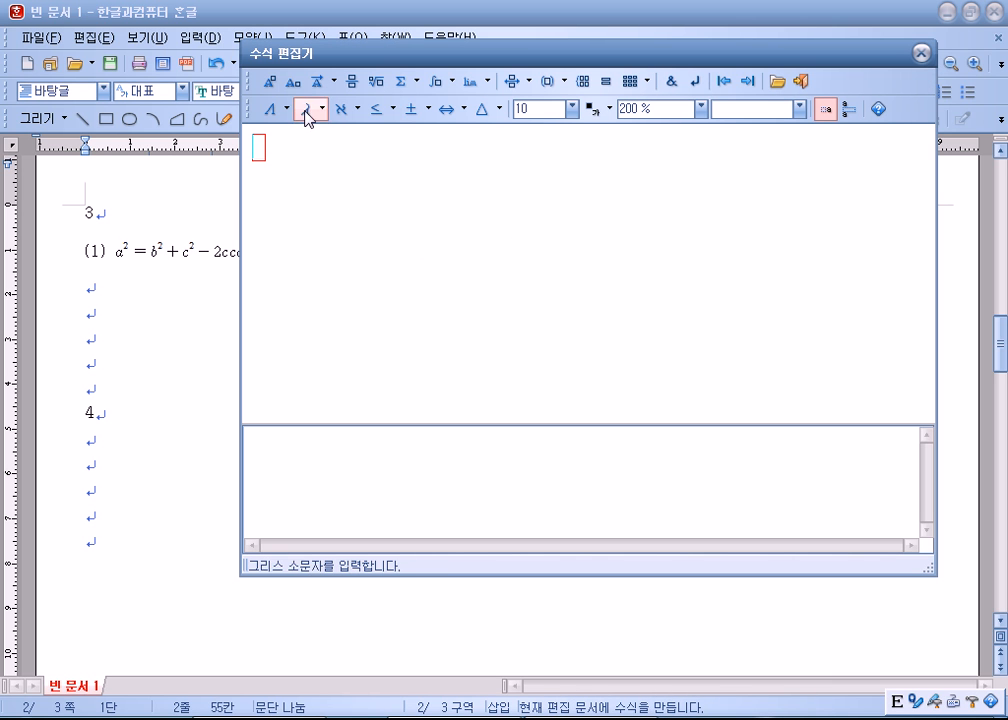
left_click(333, 81)
left_click(352, 83)
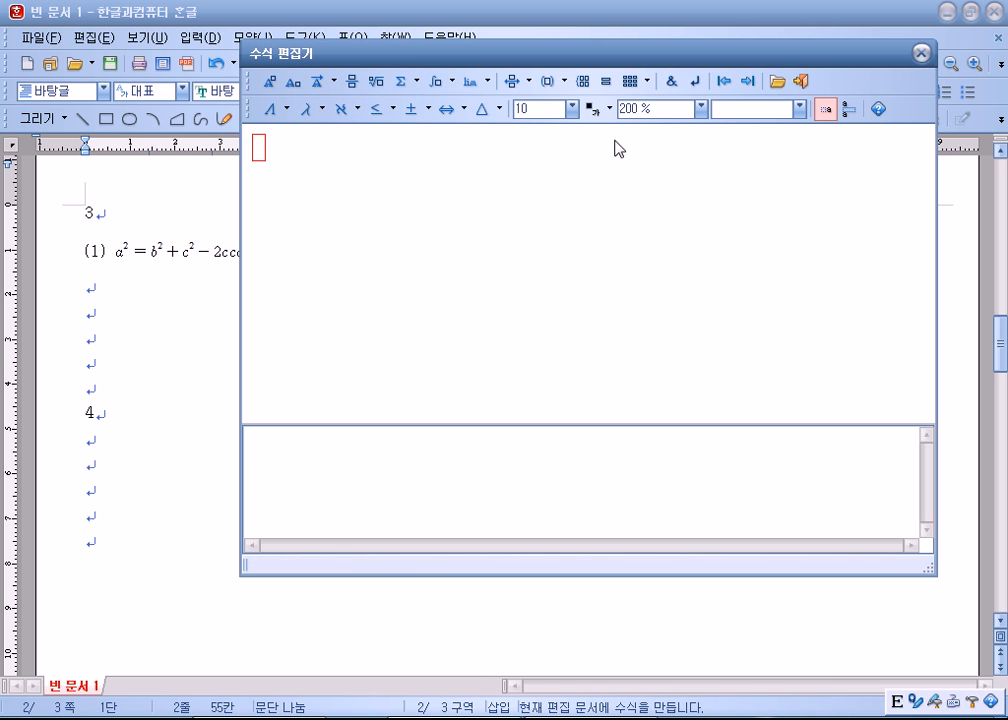
left_click(358, 92)
type("c} over {}")
key("Tab")
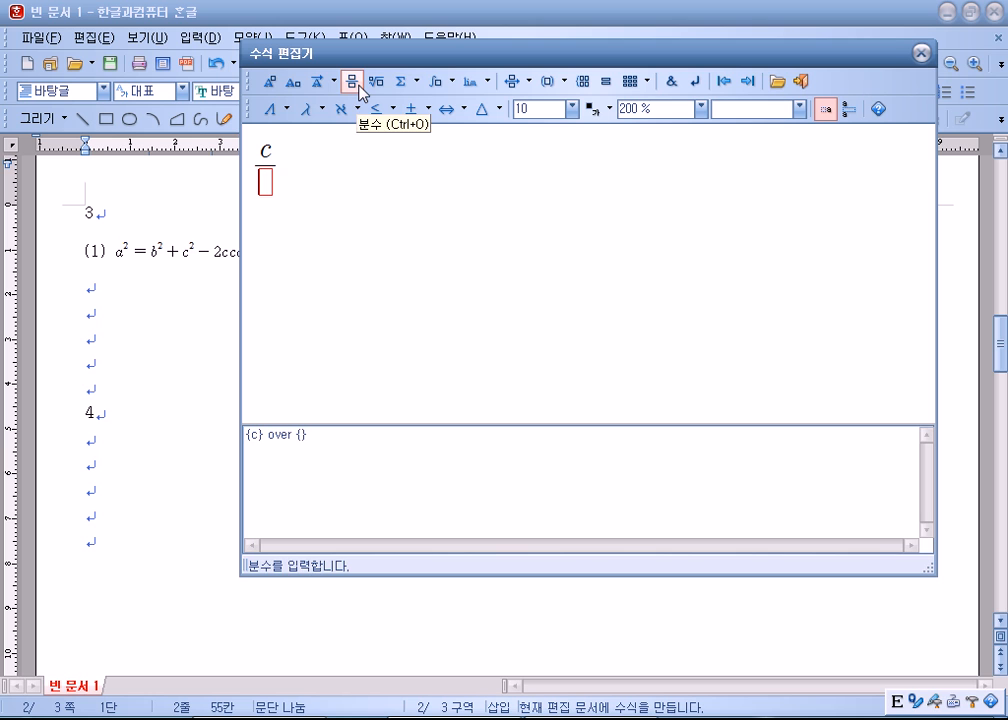
left_click(377, 82)
type("a")
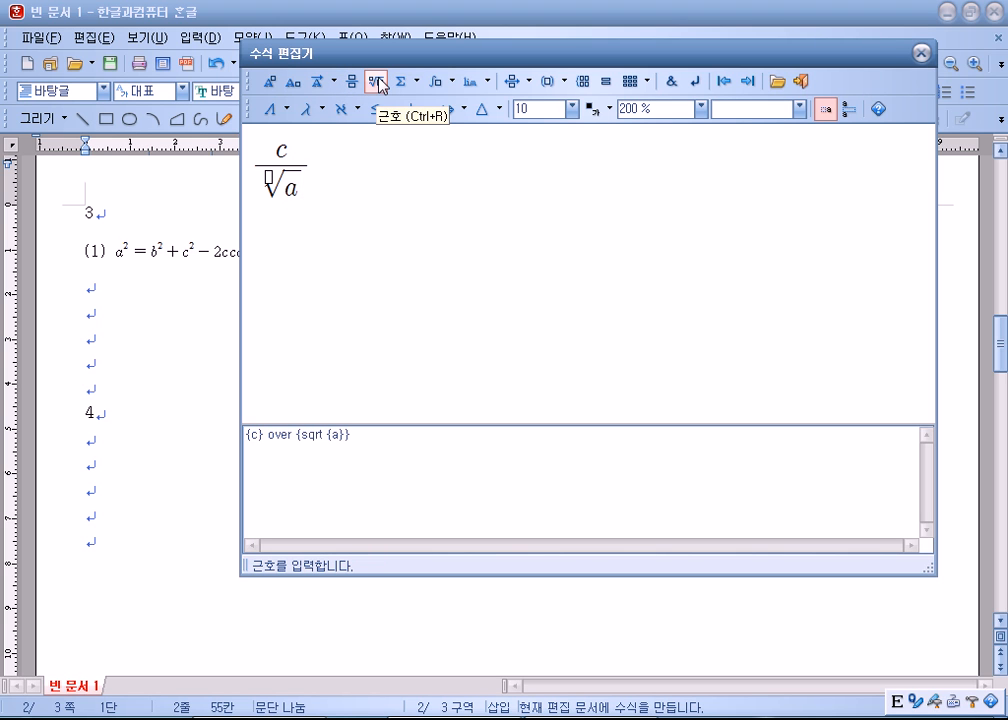
left_click(412, 108)
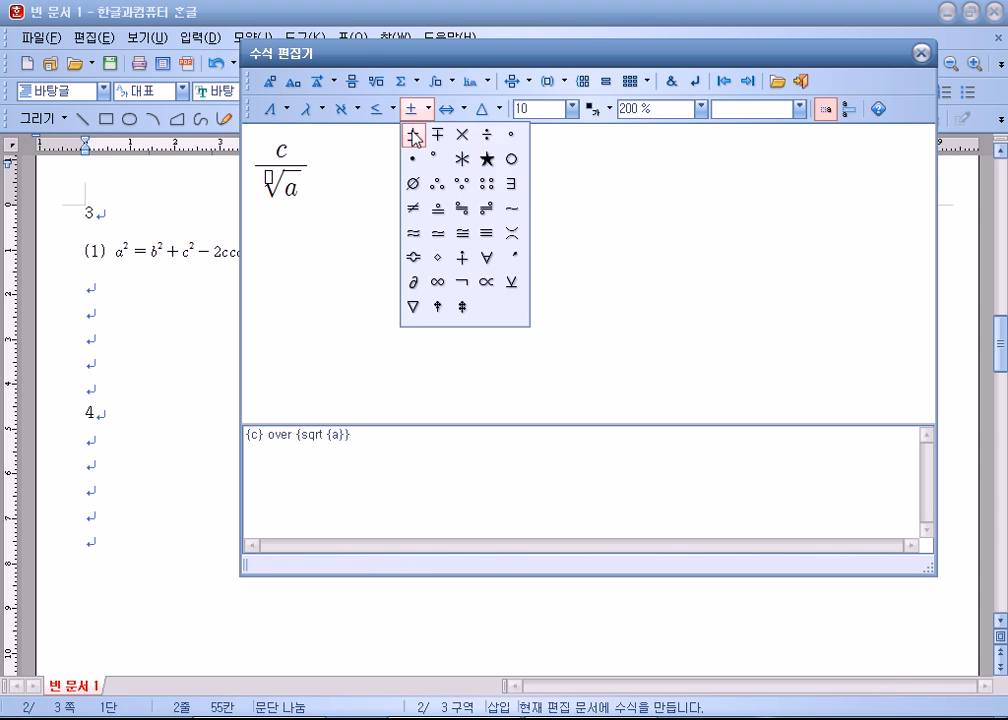
left_click(413, 131)
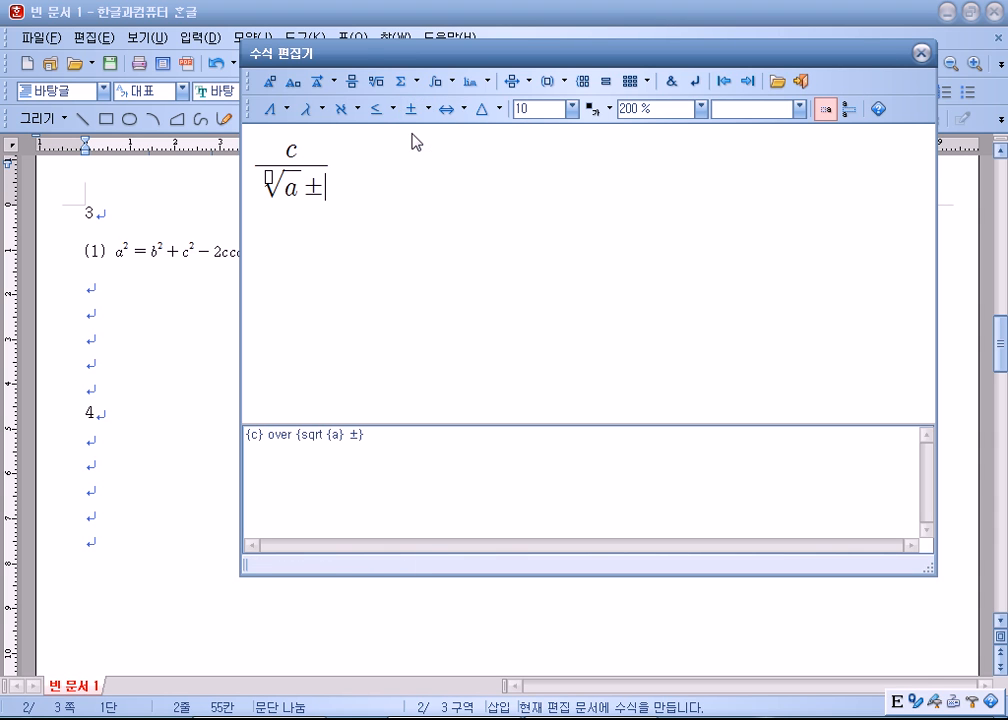
left_click(375, 84)
type("b}} ")
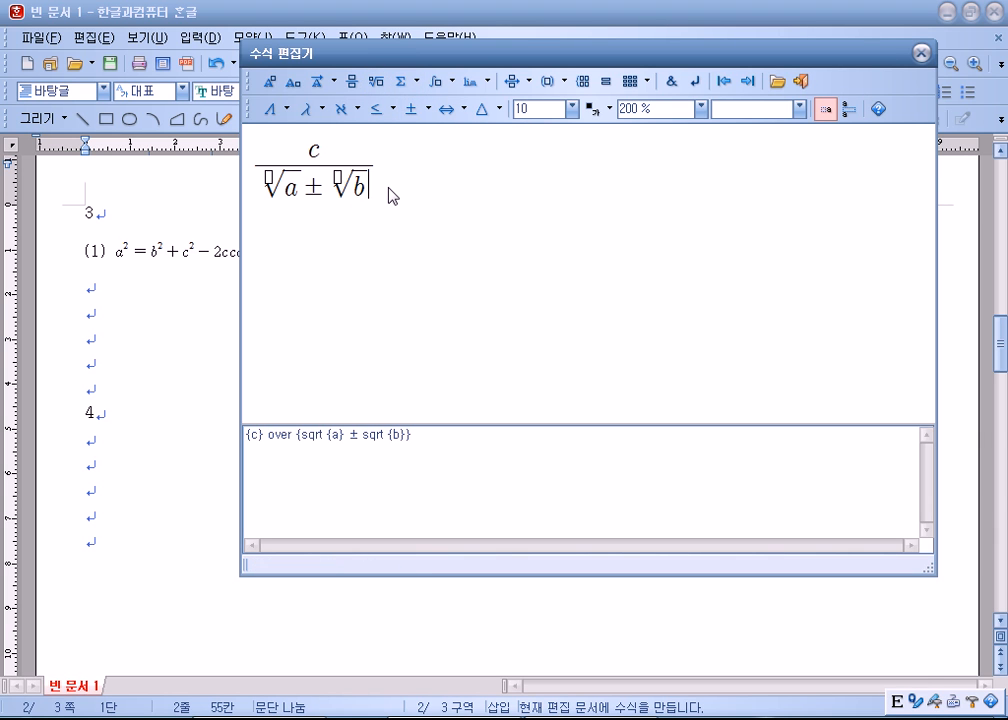
- Continue the equation with an equals sign and a second fraction of c over a-b
type("=")
left_click(351, 81)
type("c")
key("Tab")
type("a-b")
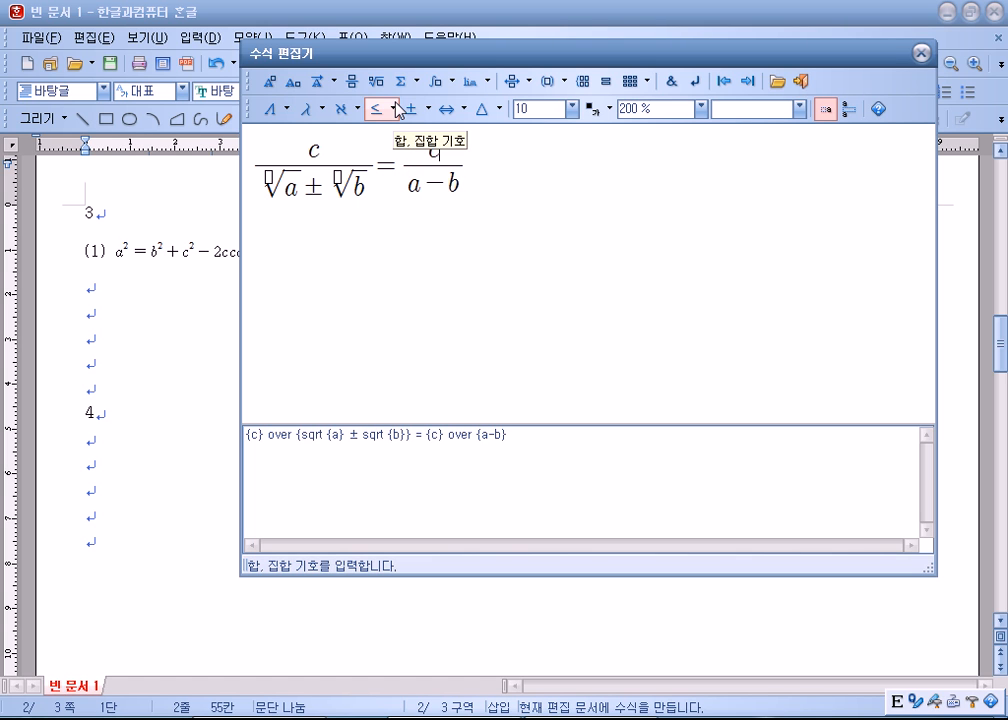
- Add (√a ∓ √b) after c in the second fraction's numerator and place the equation in the document
type("()")
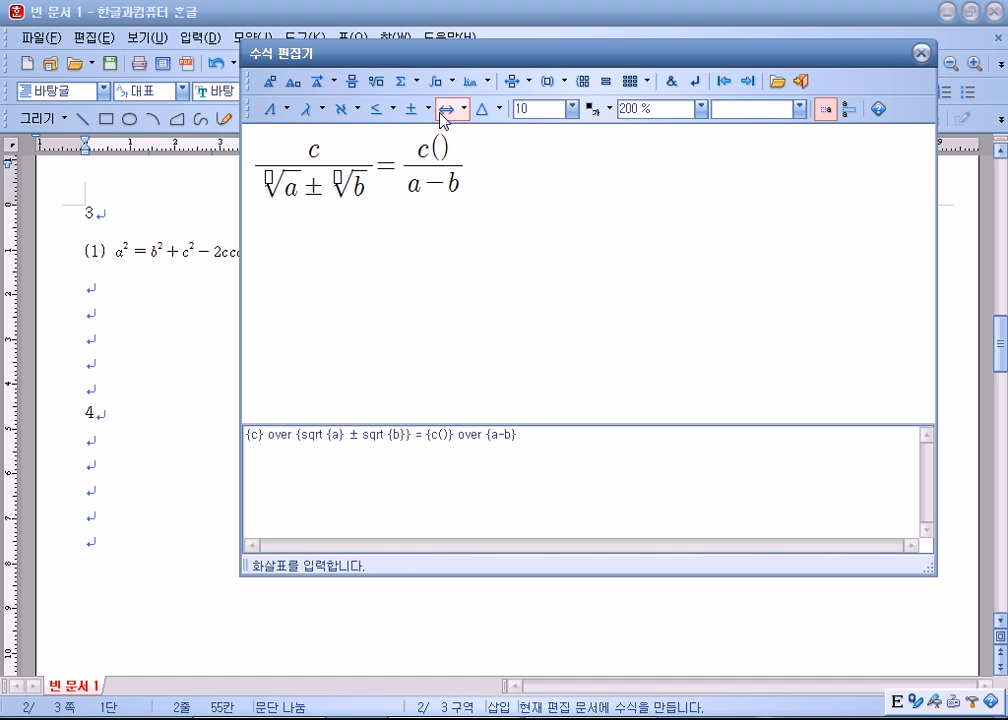
left_click(413, 108)
left_click(437, 137)
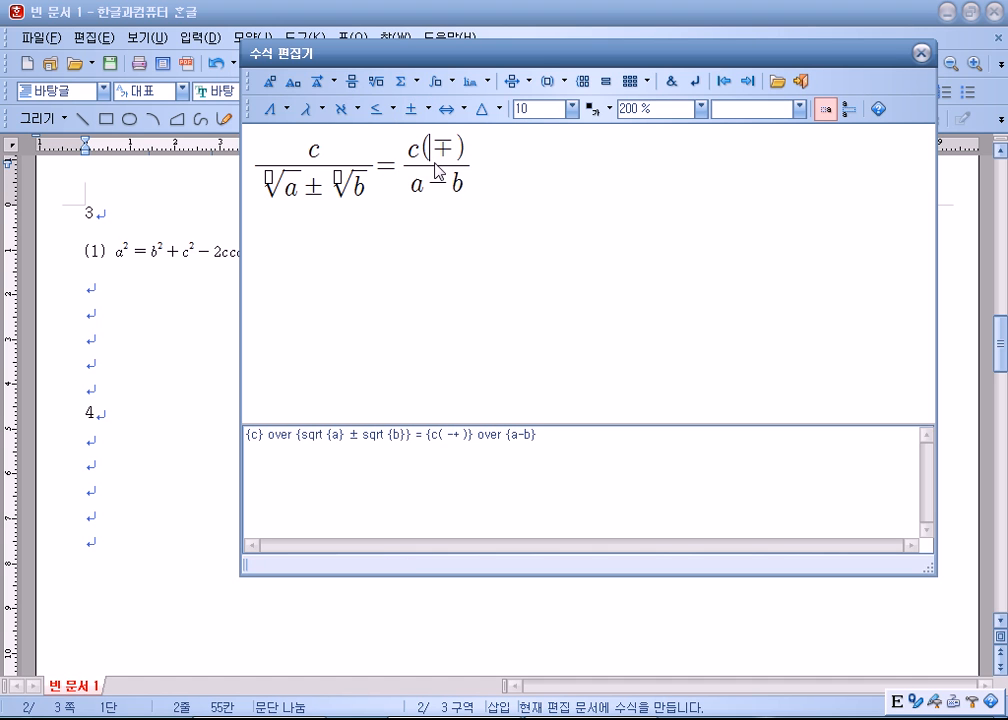
left_click(376, 81)
type("1")
double_click(466, 155)
type("a")
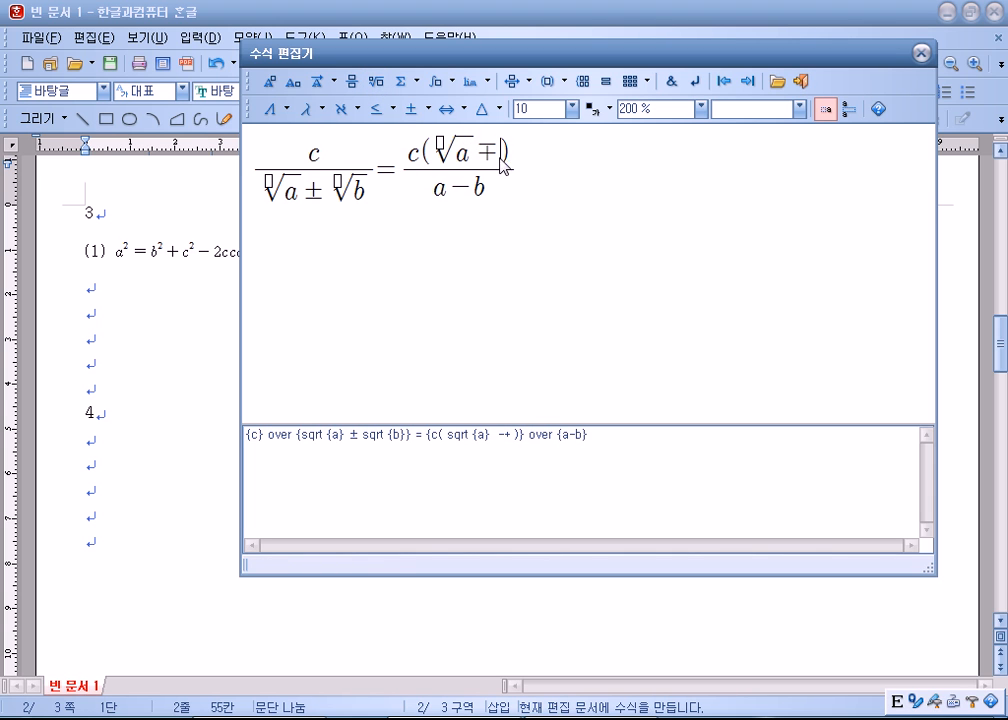
left_click(375, 82)
type("b")
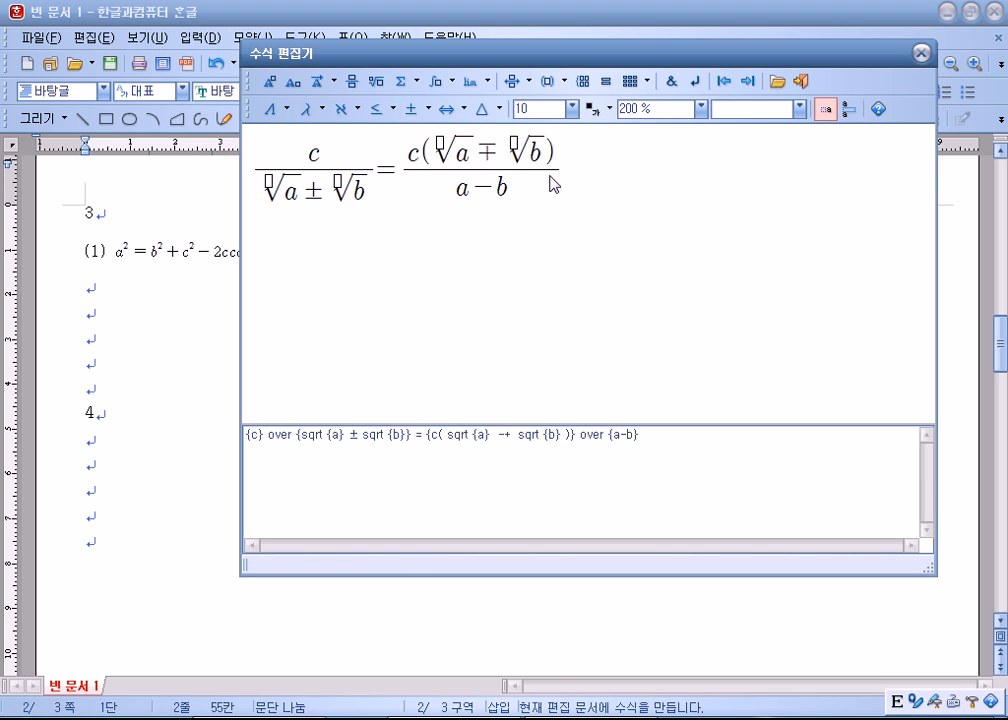
left_click(800, 81)
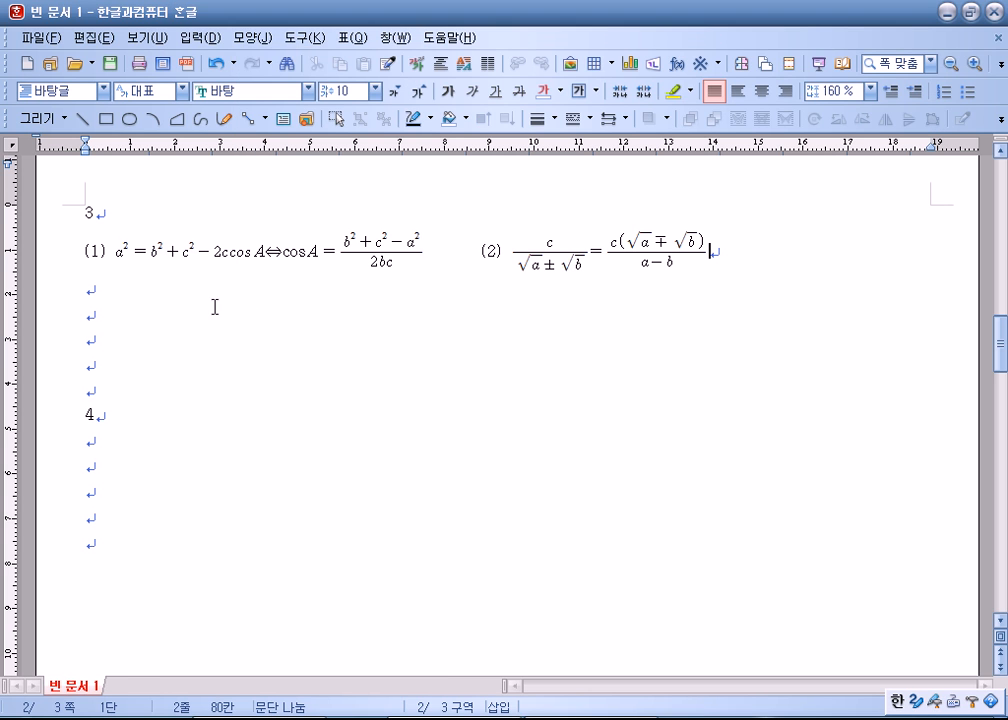
- Draw a rectangle about 107 mm wide and 92 mm high in the empty area below item 4
left_click(122, 304)
scroll(211, 347, "down", 2)
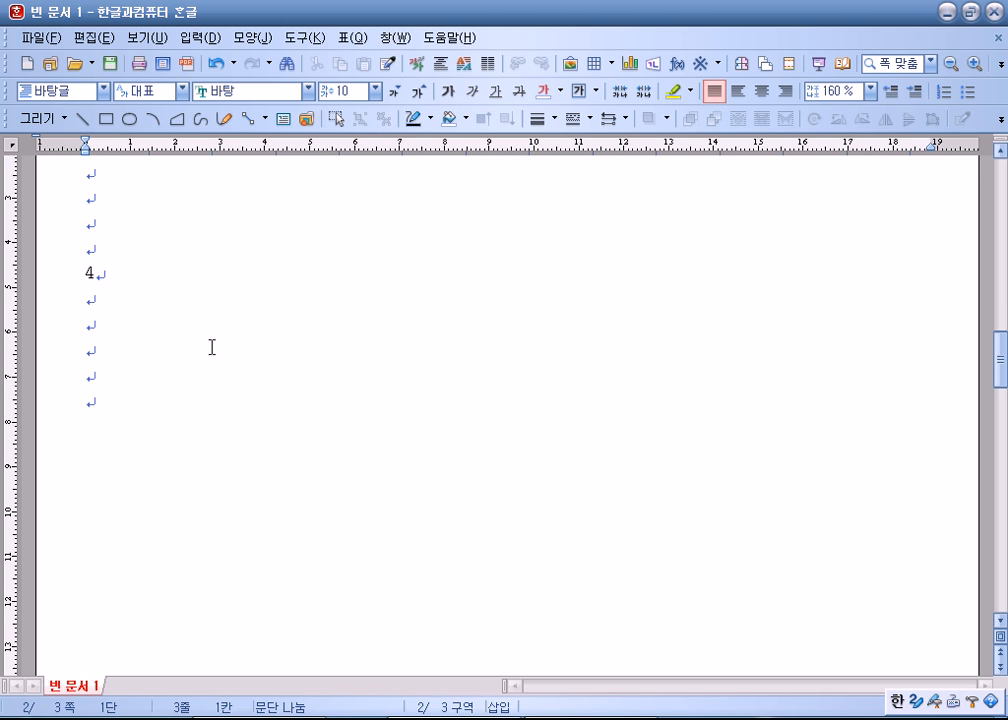
left_click(106, 313)
scroll(112, 325, "down", 1)
left_click(113, 332)
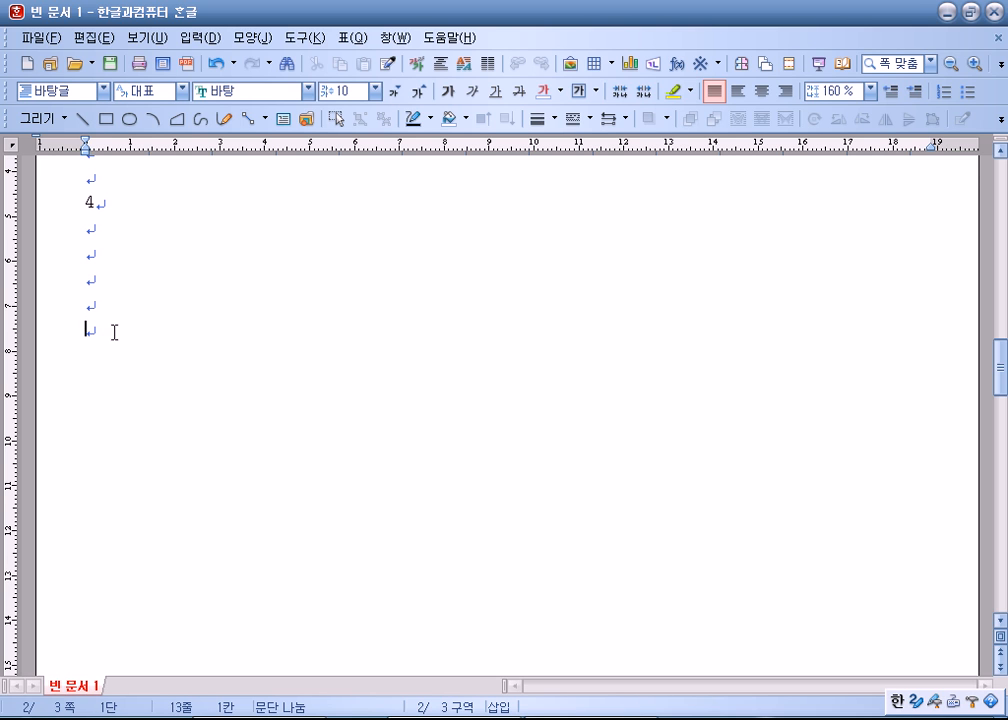
left_click(106, 119)
scroll(300, 305, "down", 2)
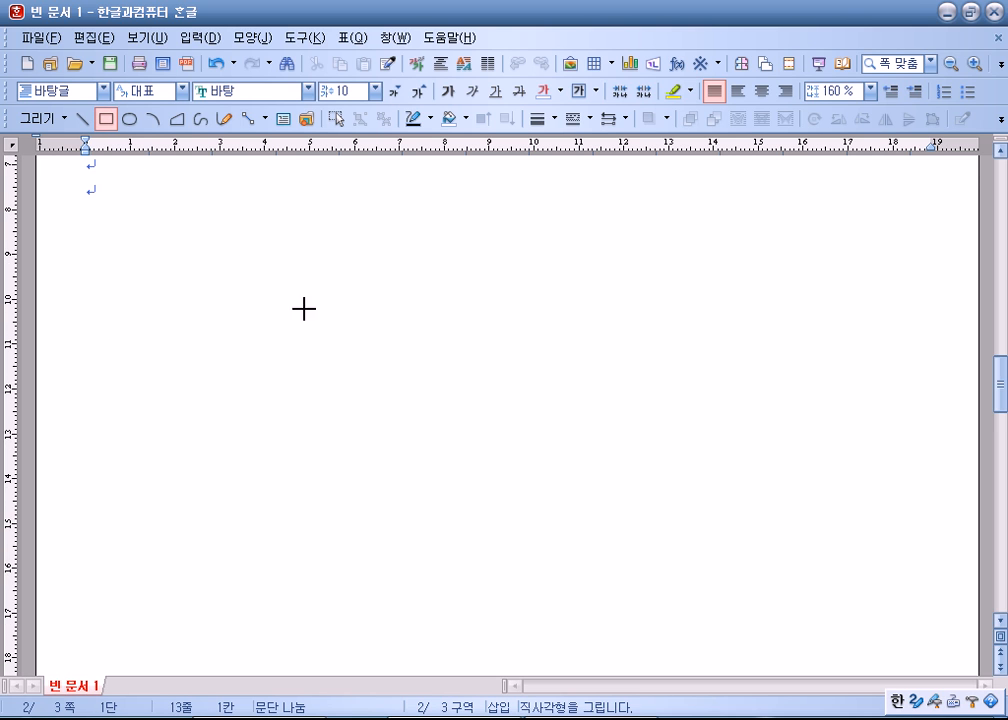
left_click_drag(265, 232, 745, 644)
double_click(527, 540)
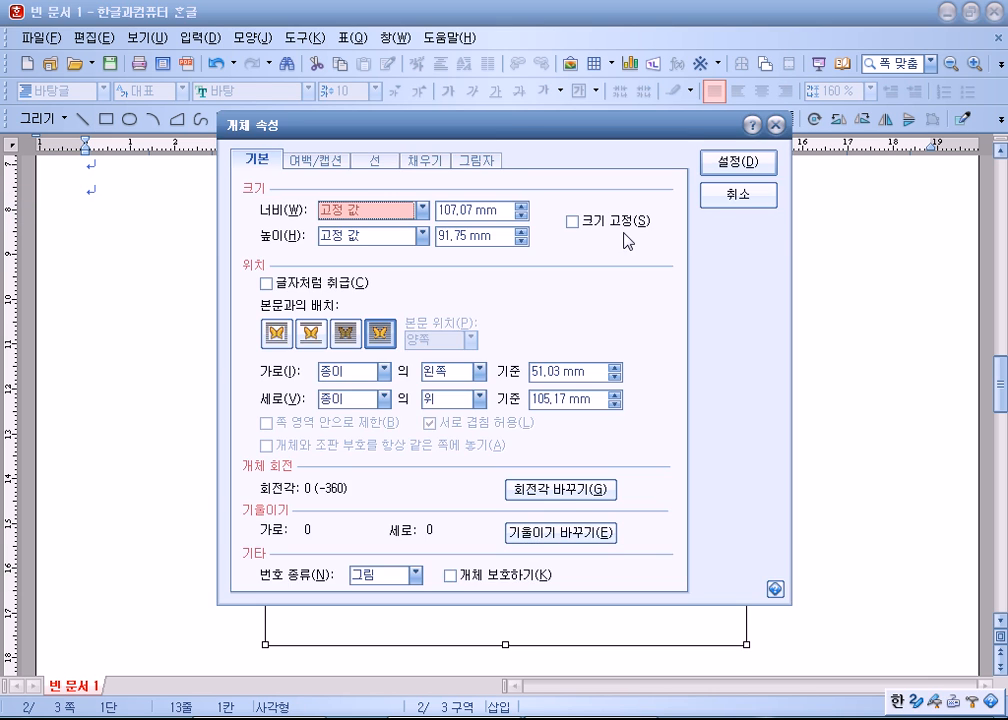
left_click(738, 195)
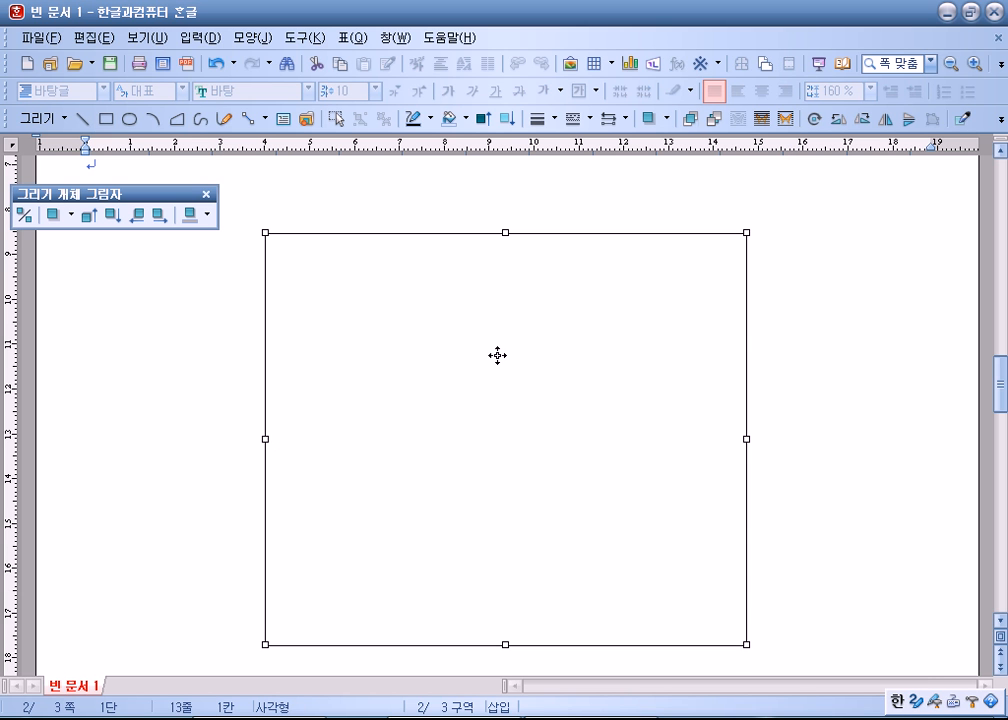
- Set the rectangle's width to 130 mm and height to 140 mm, lock its size, and keep it in front of the text
double_click(497, 356)
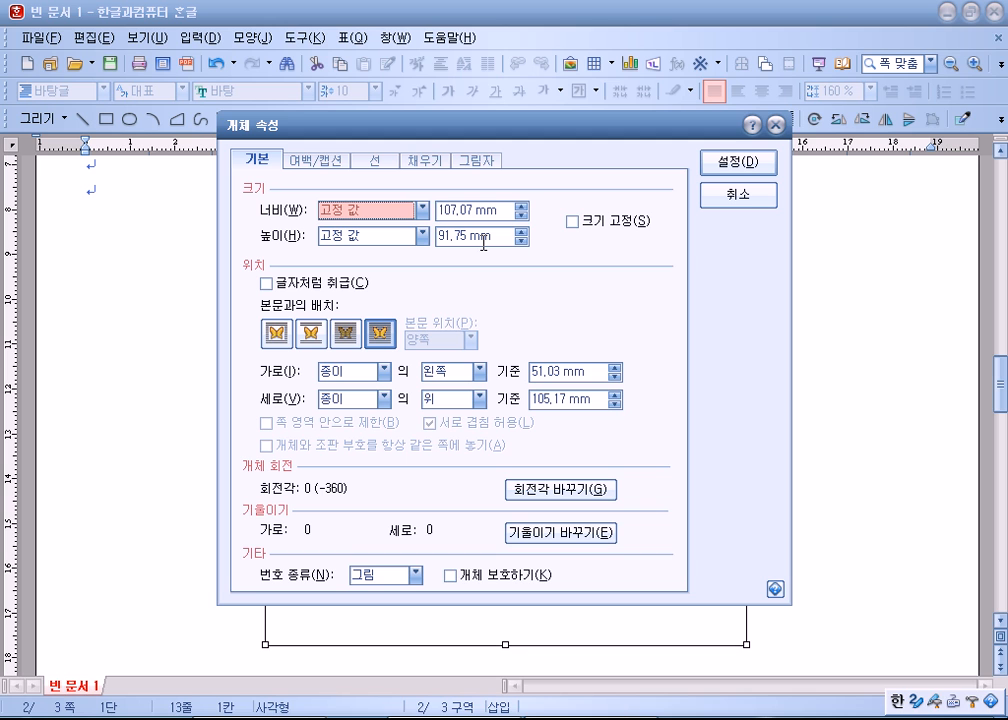
key("Tab")
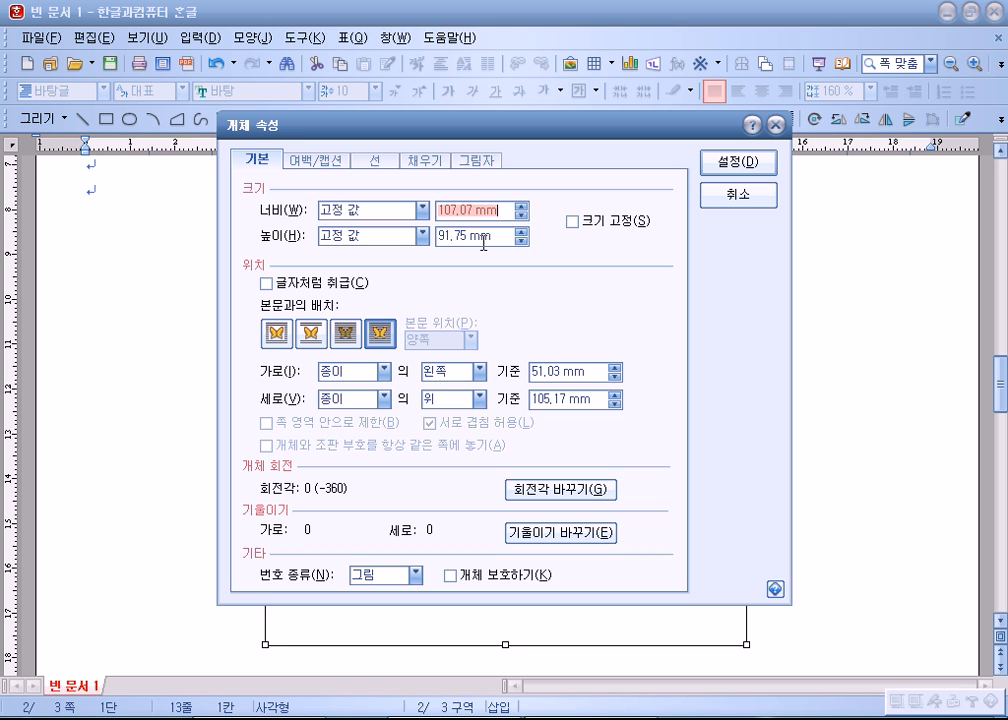
type("130")
key("Tab")
key("Tab")
type("140")
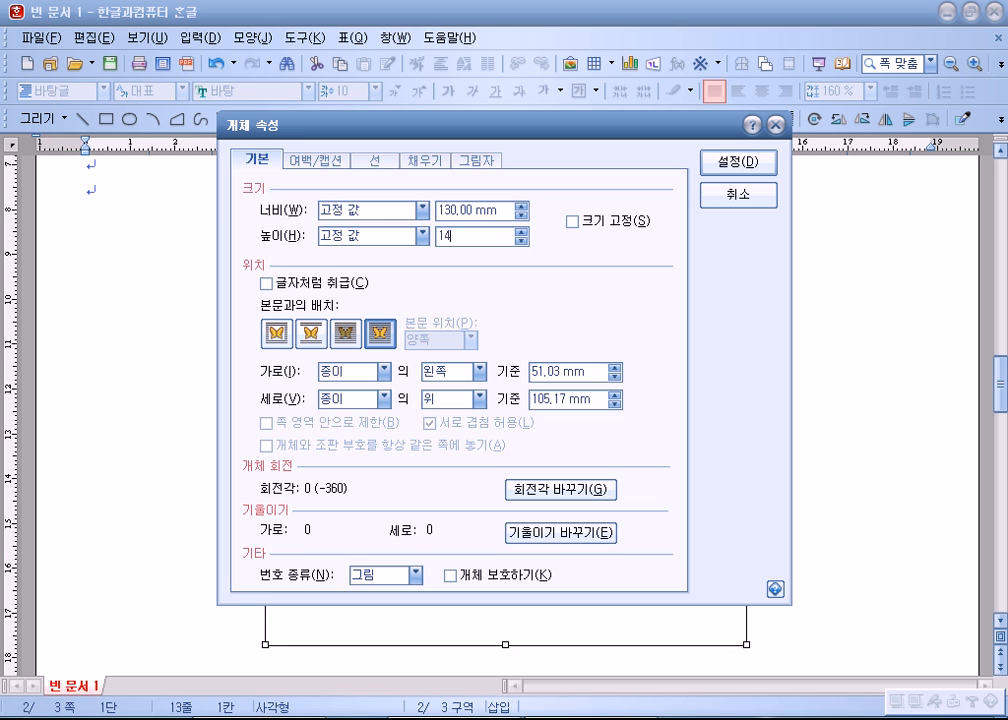
key("Tab")
key("space")
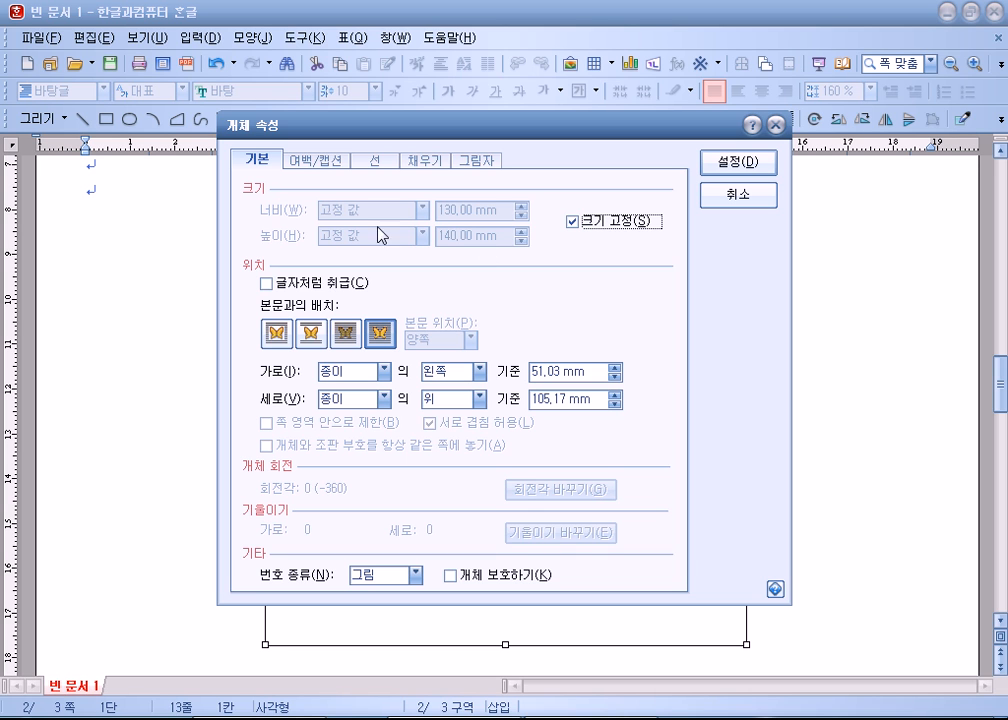
left_click(277, 333)
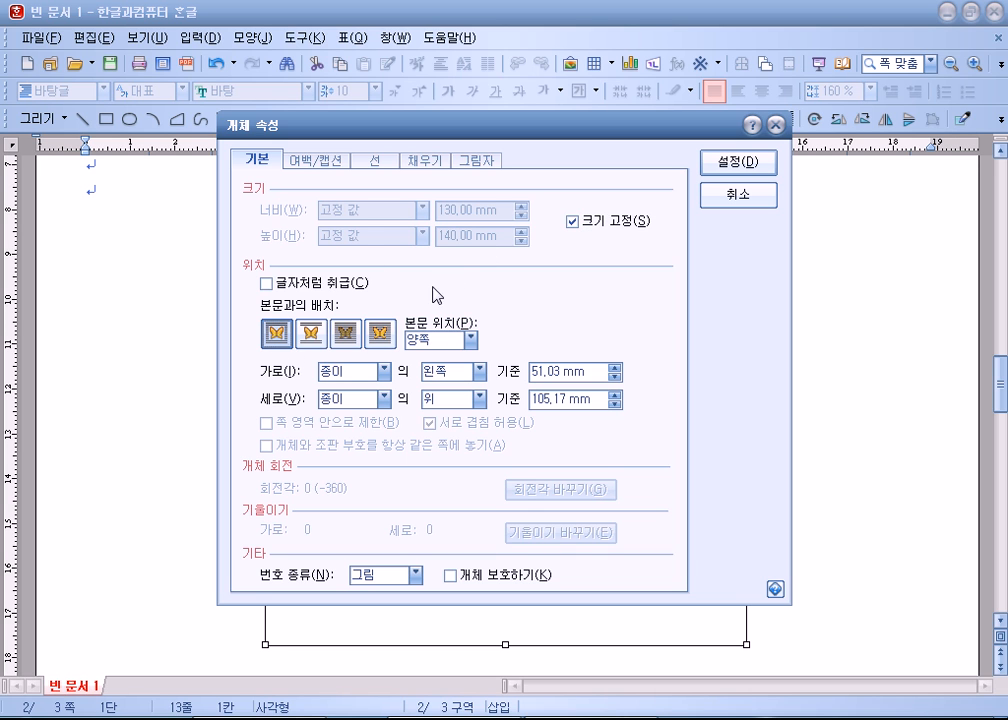
left_click(383, 336)
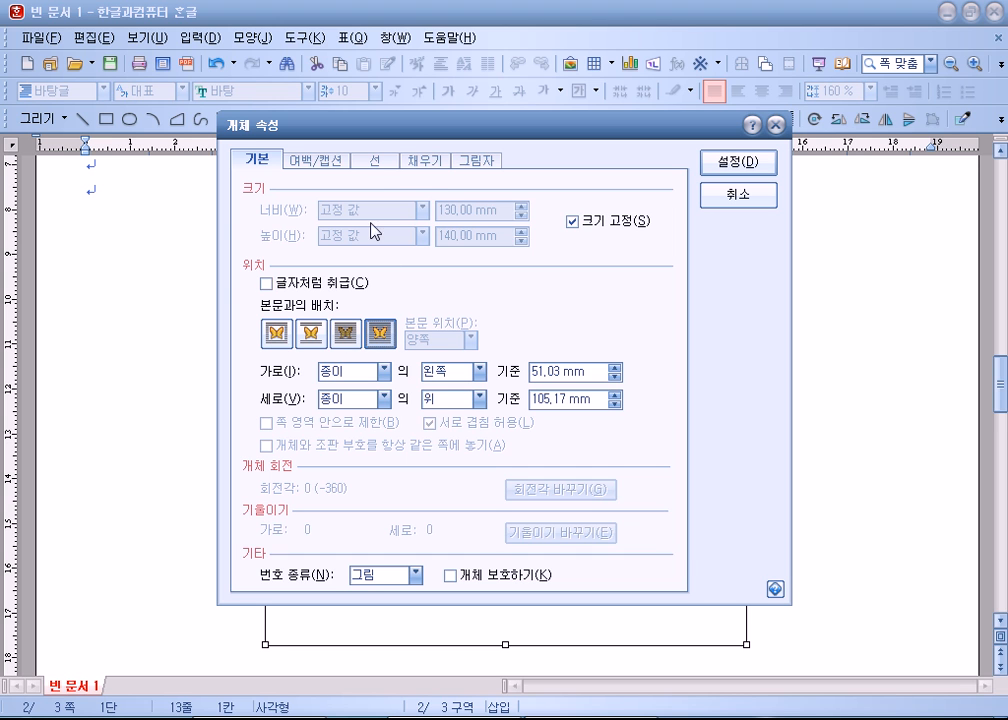
- Give the rectangle rounded corners and a light purple fill
left_click(376, 162)
left_click(336, 386)
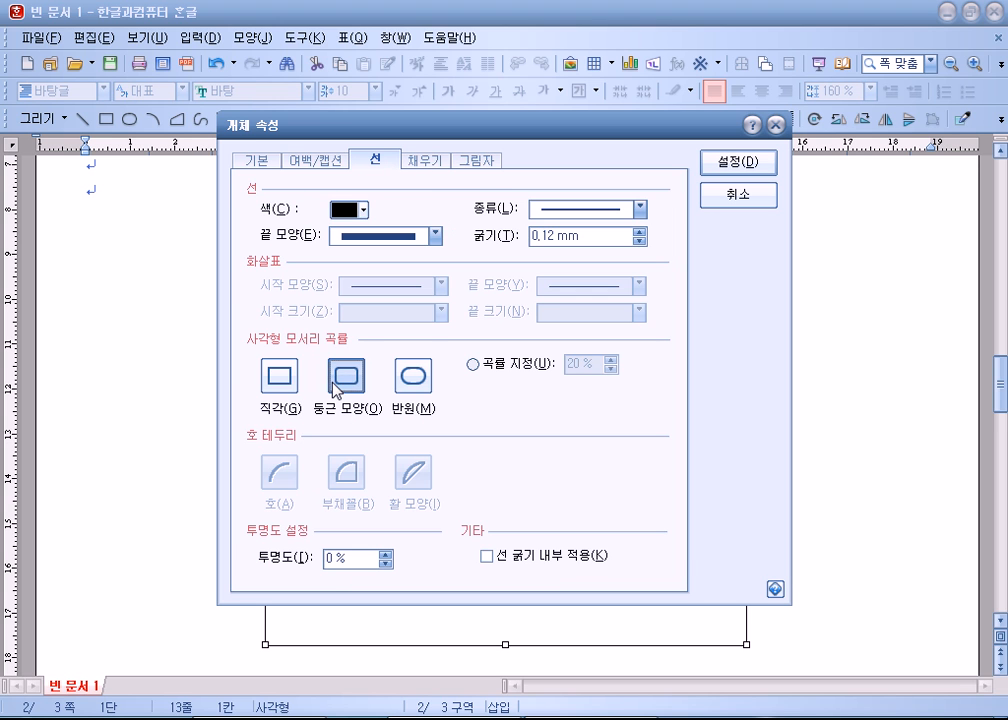
left_click(443, 162)
left_click(368, 237)
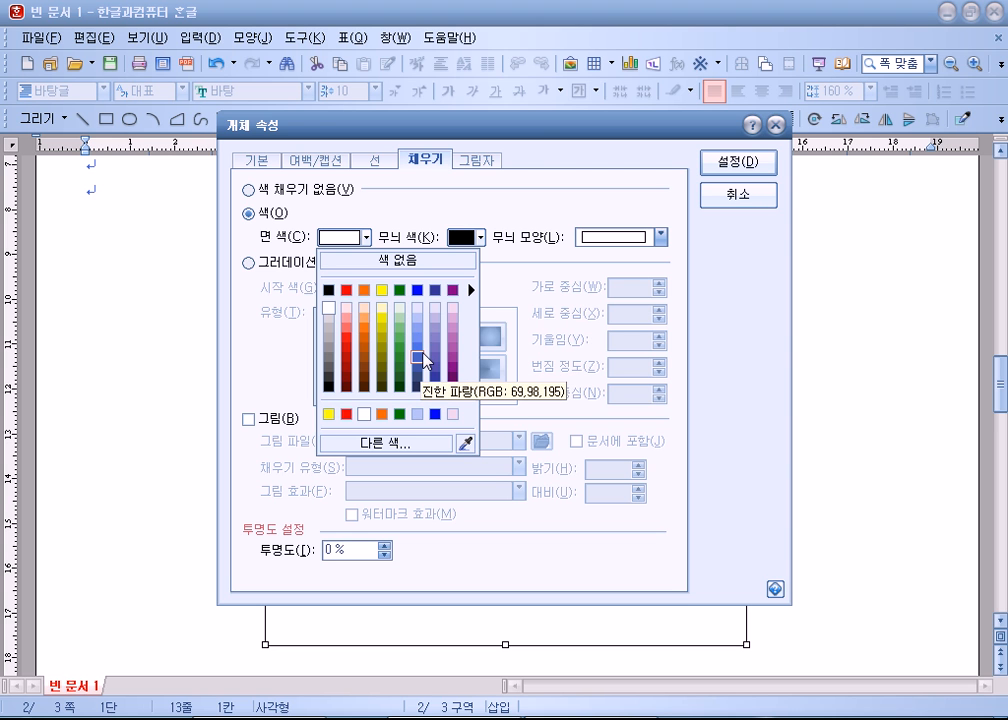
left_click(599, 367)
left_click_drag(654, 132, 673, 426)
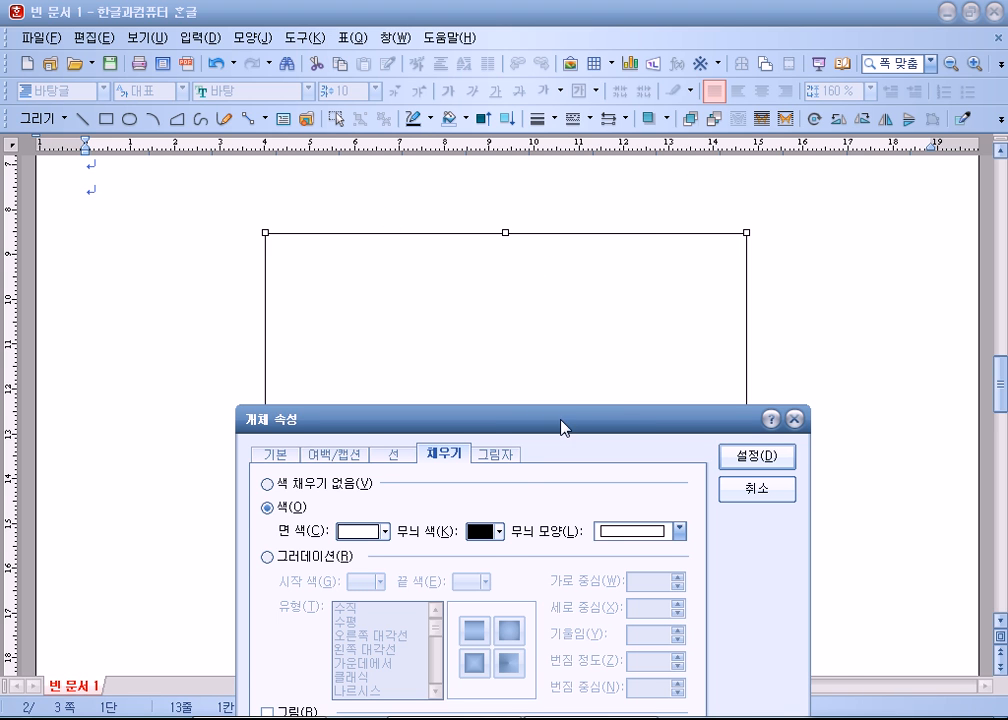
left_click_drag(563, 427, 631, 199)
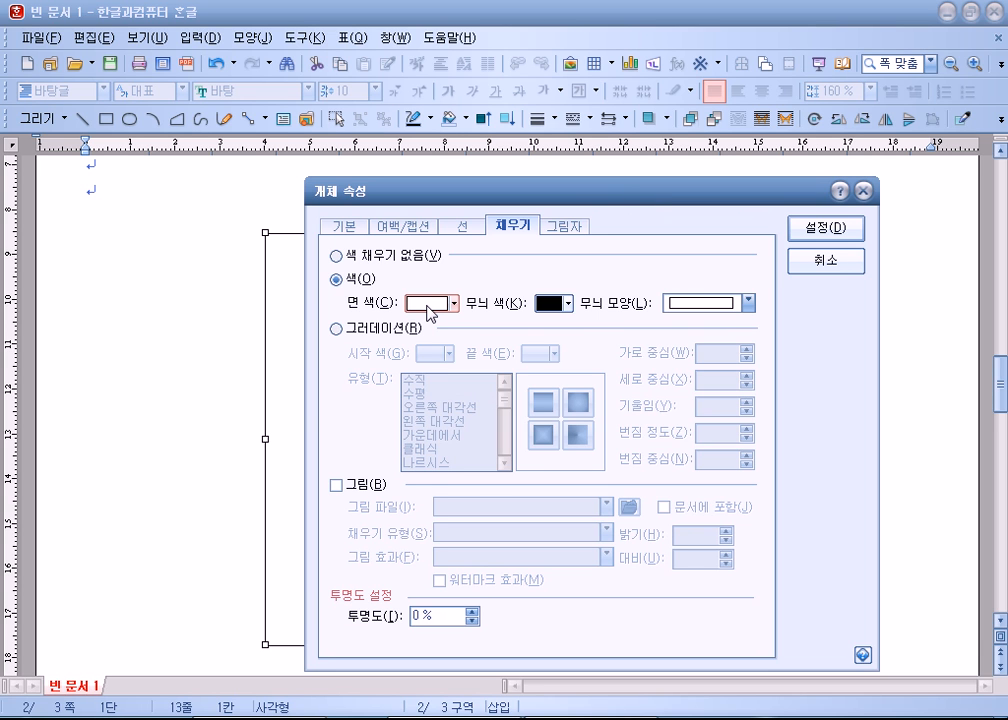
left_click_drag(552, 190, 597, 150)
left_click(500, 258)
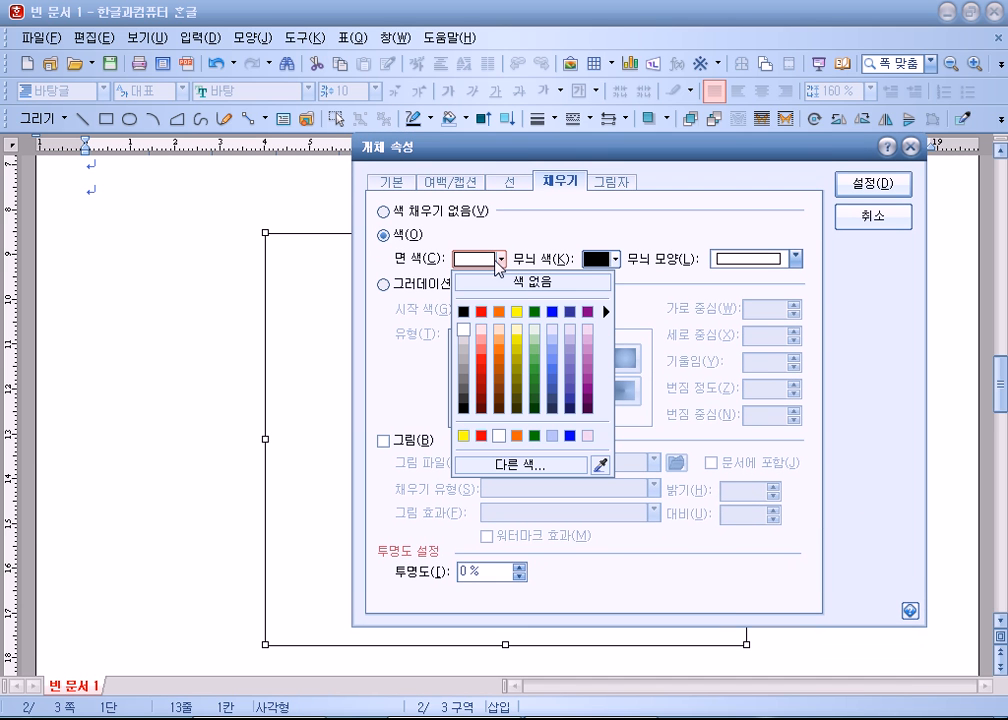
left_click(588, 340)
left_click(853, 190)
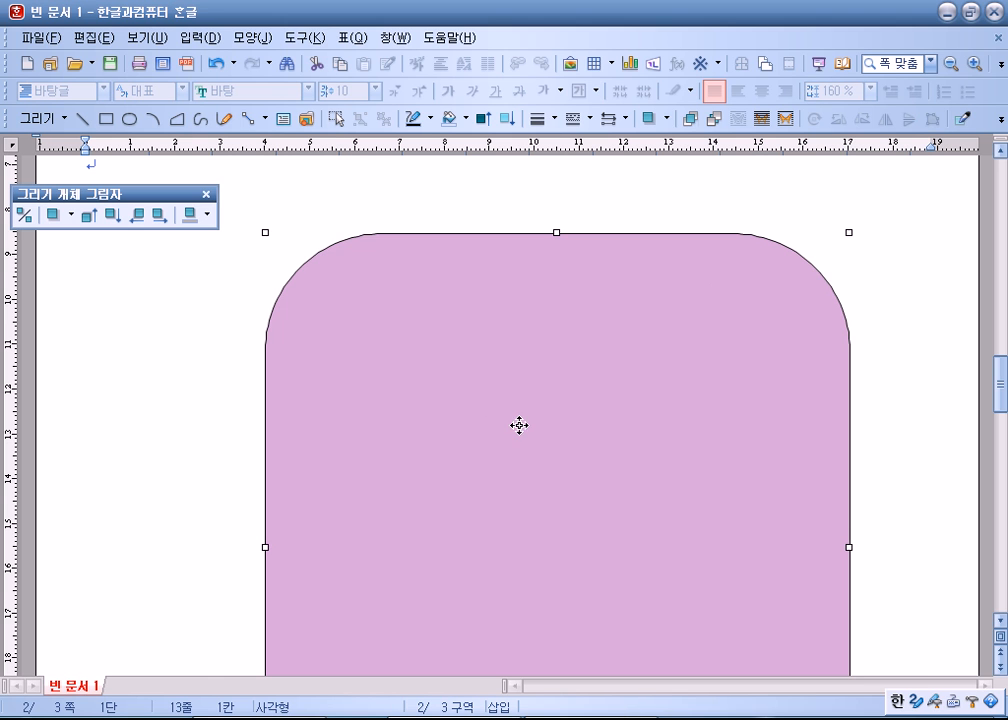
- Move the purple rounded rectangle left and slightly down so it sits centred on the page below item 4
left_click_drag(518, 423, 466, 443)
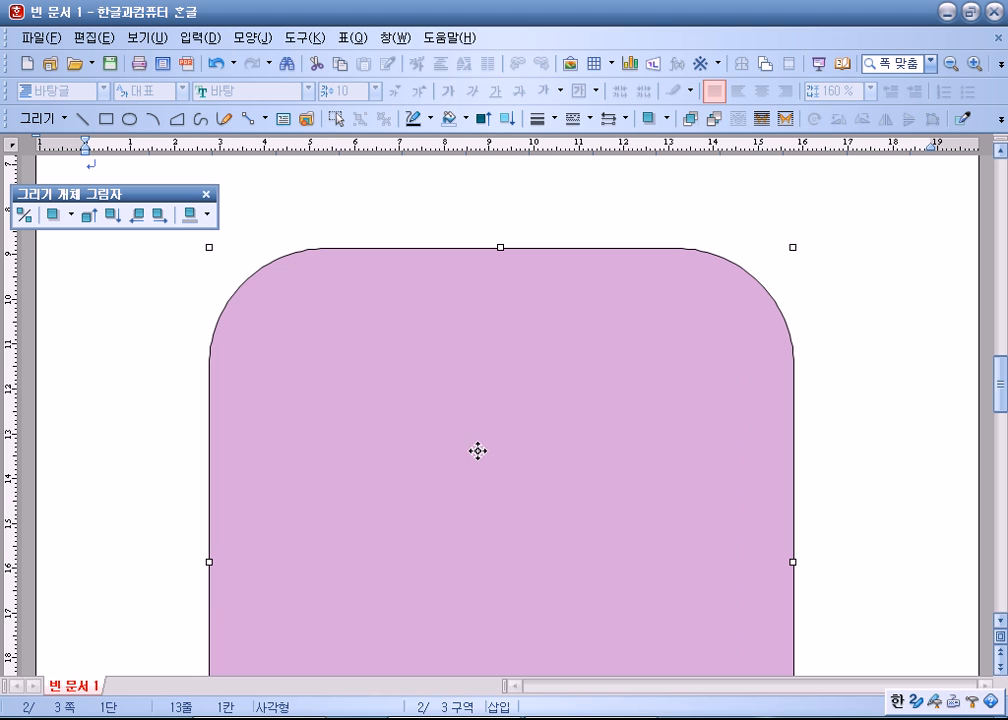
scroll(477, 454, "up", 3)
left_click_drag(455, 549, 462, 505)
left_click(303, 300)
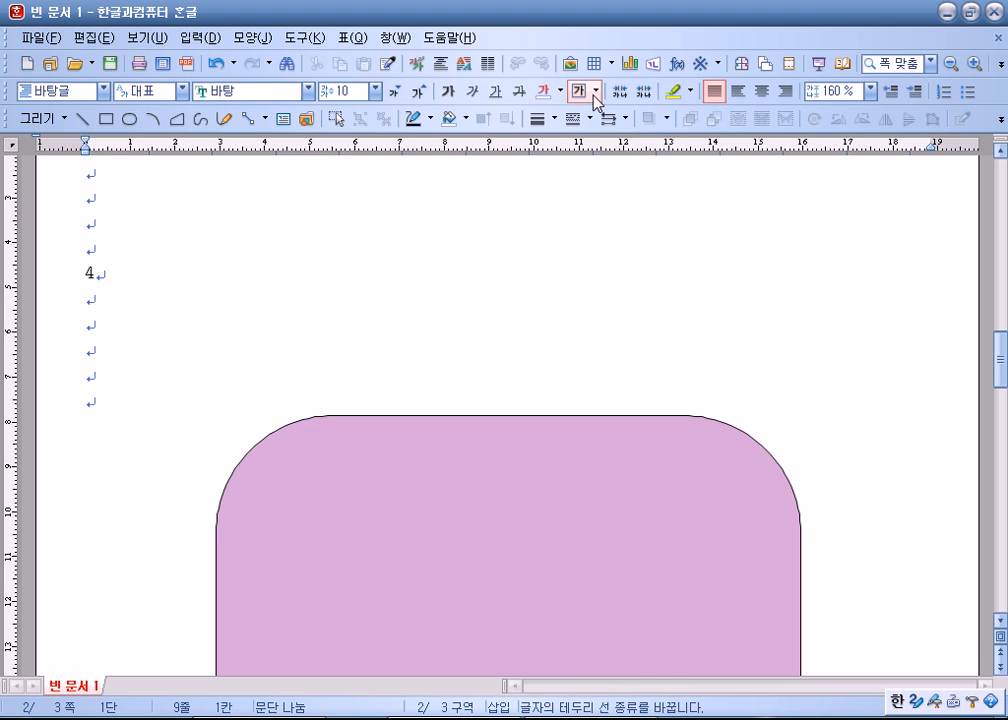
- Draw a text box about 112 mm wide and 17 mm high over the purple shape's upper edge, containing 수원화성국제연극제
left_click(284, 120)
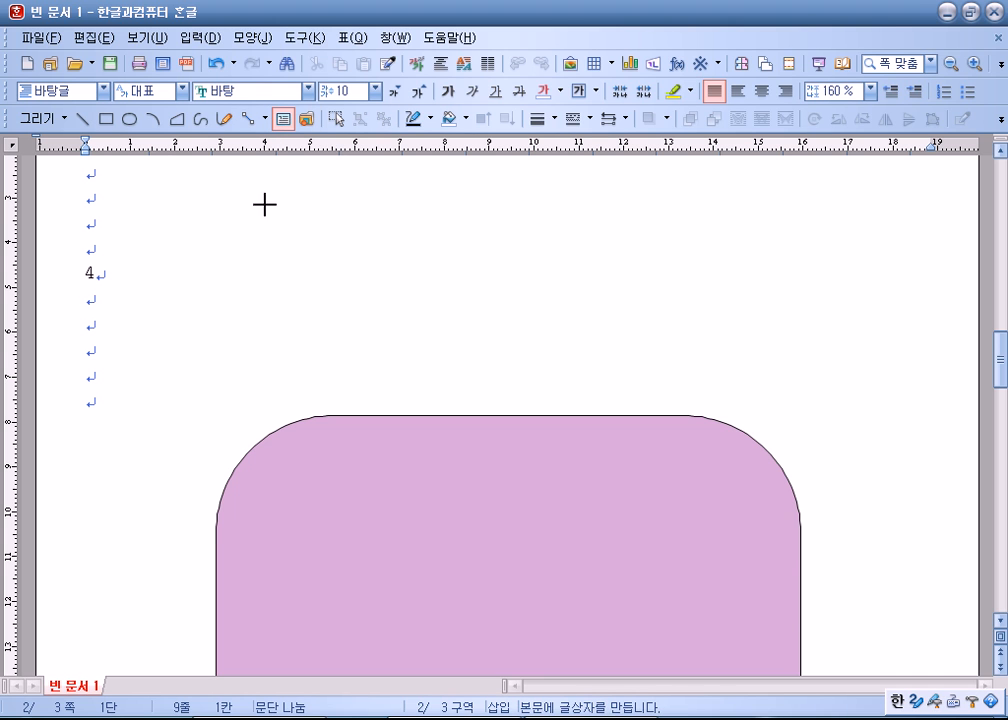
left_click_drag(359, 390, 695, 443)
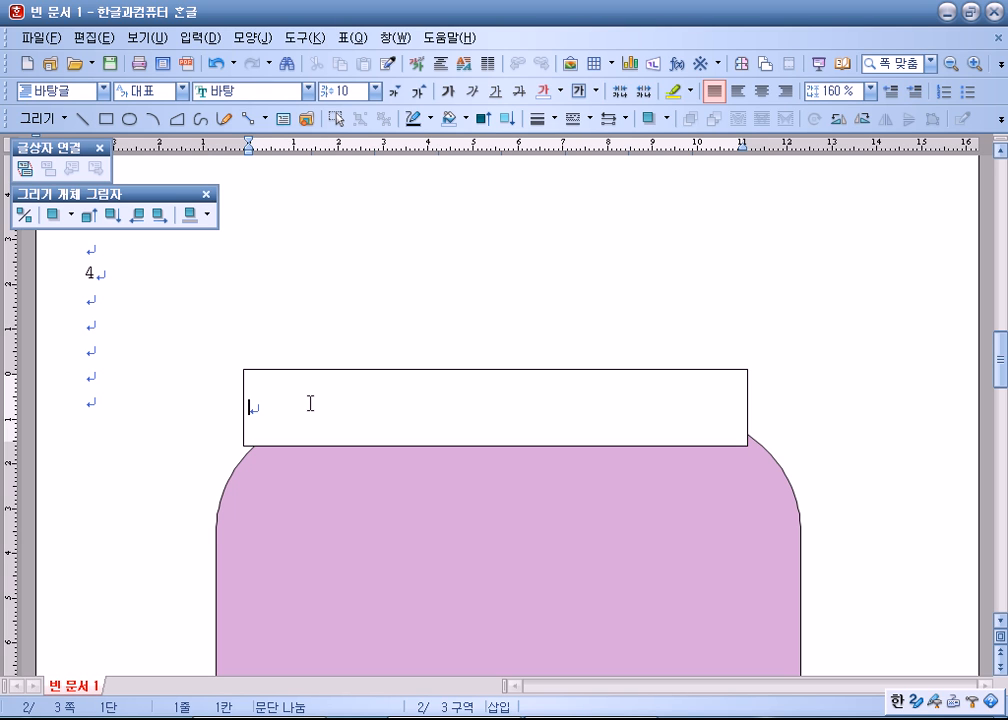
type("수언화")
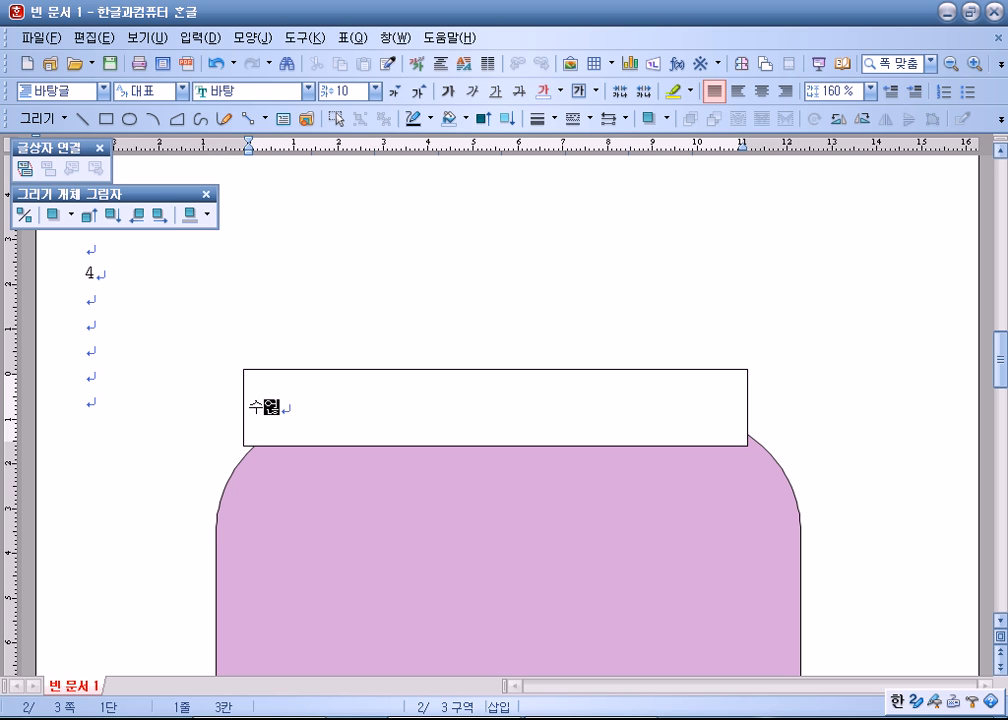
key("BackSpace")
key("BackSpace")
type("원화성ㄱ")
type("국제연극제")
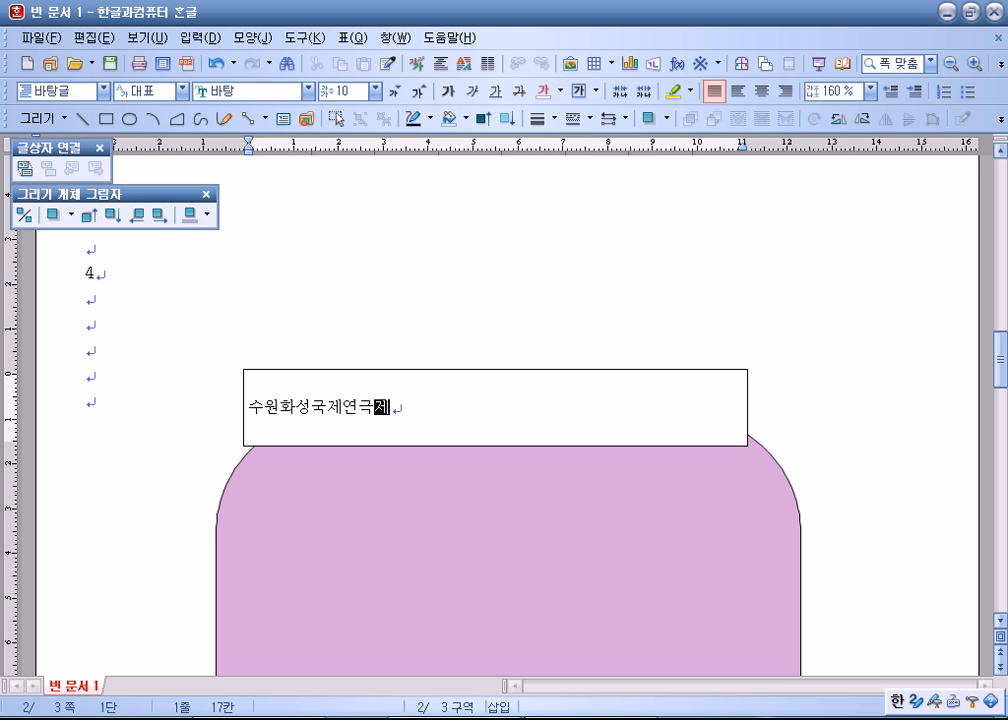
- Set the text box's width to 110 mm and height to 15 mm, and lock its size
double_click(502, 376)
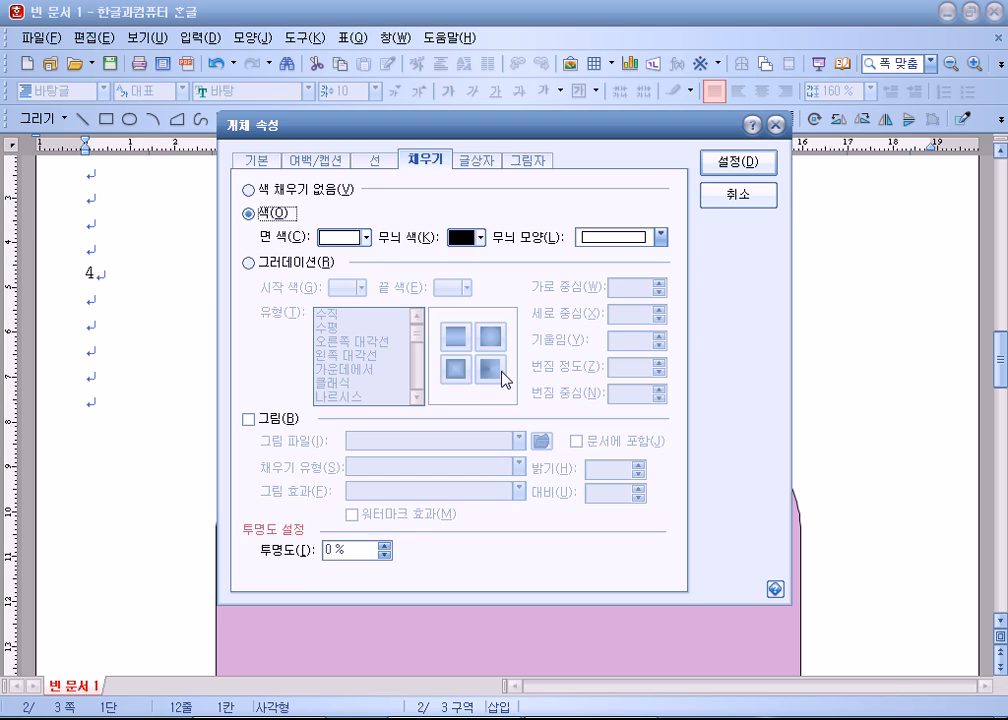
left_click(260, 162)
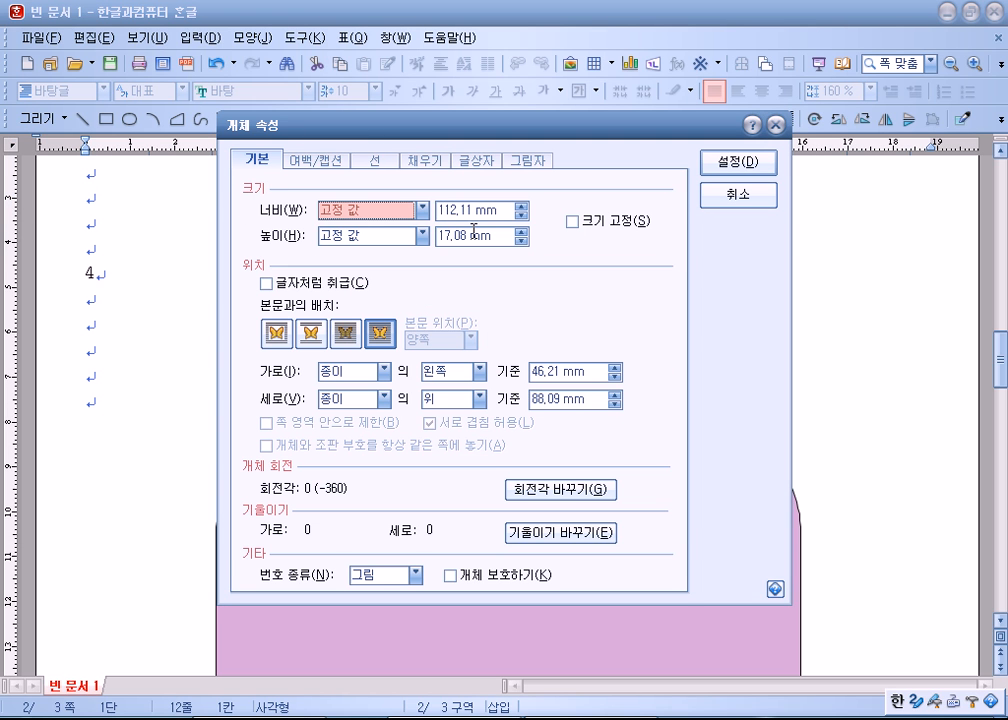
key("Tab")
key("Tab")
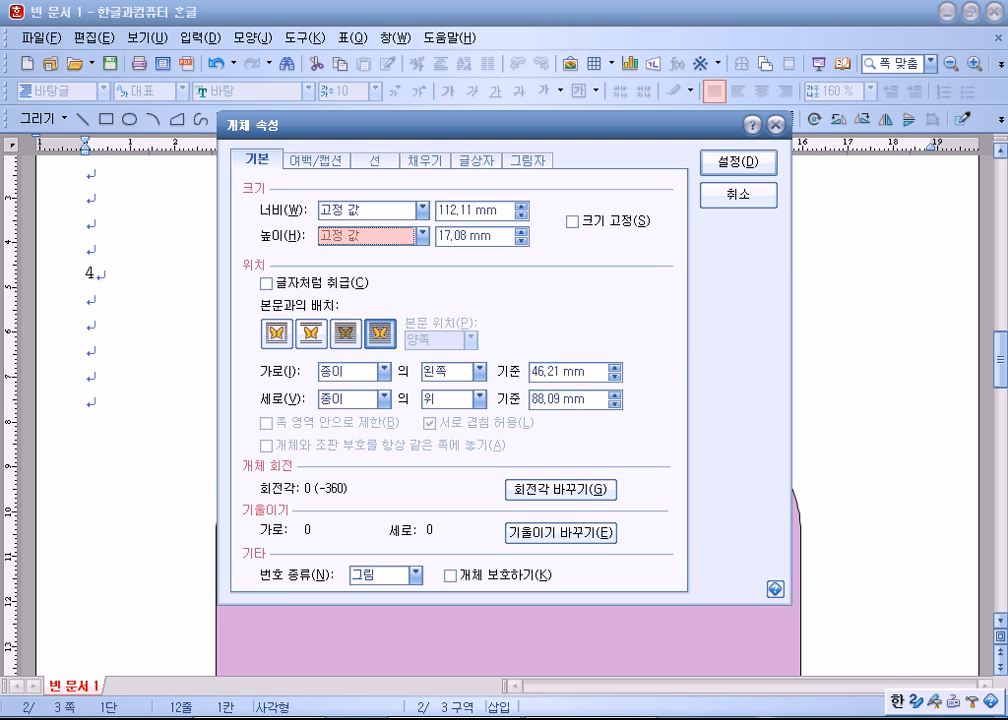
key("shift+Tab")
type("110")
key("Tab")
key("Tab")
type("15")
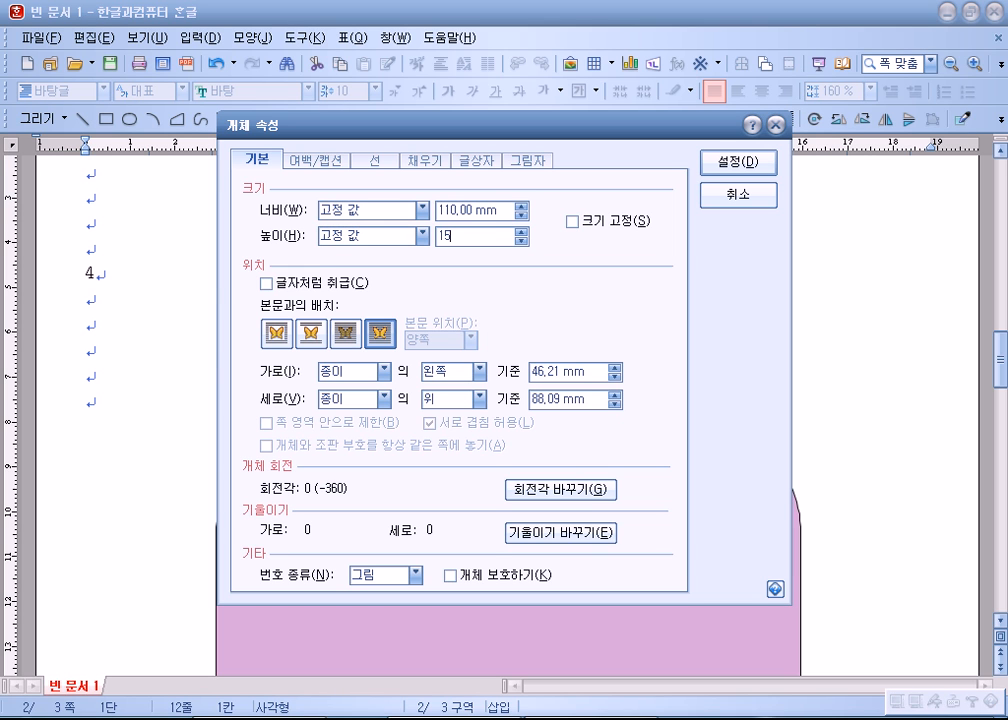
left_click(572, 222)
- Give the text box semicircular ends and a blue fill, and centre it over the purple shape's upper edge
left_click_drag(404, 130, 520, 161)
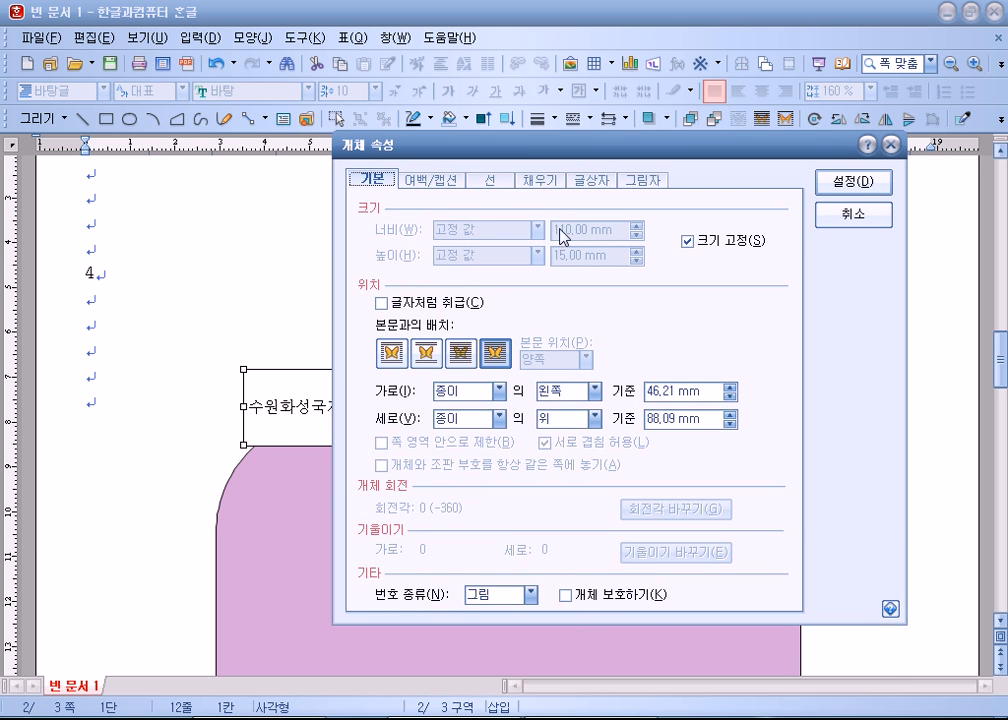
left_click(494, 182)
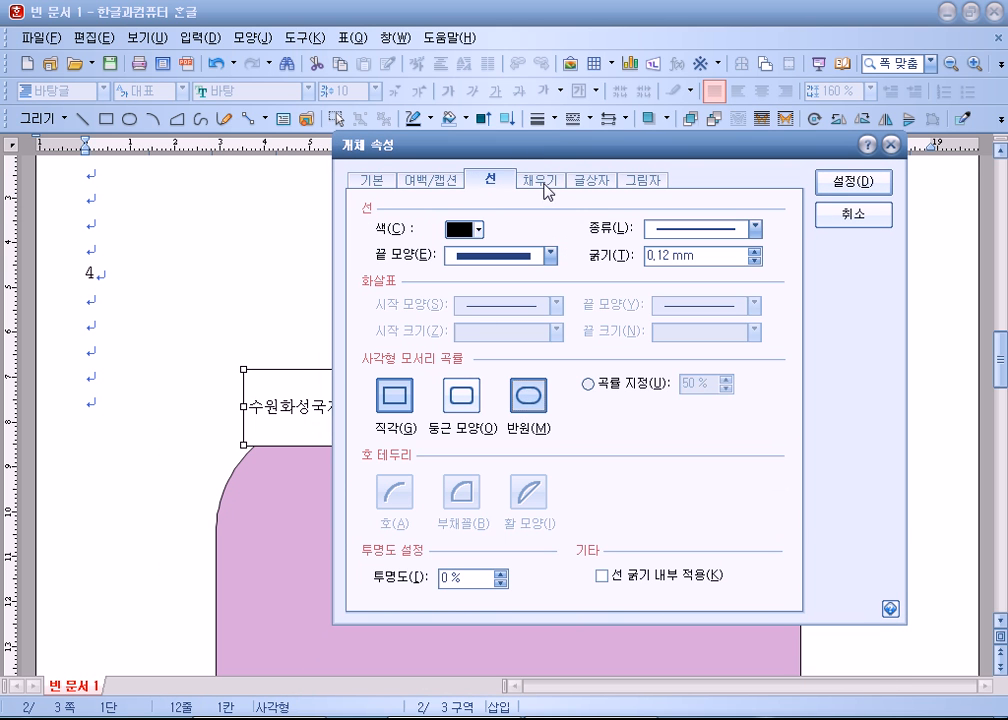
left_click(545, 182)
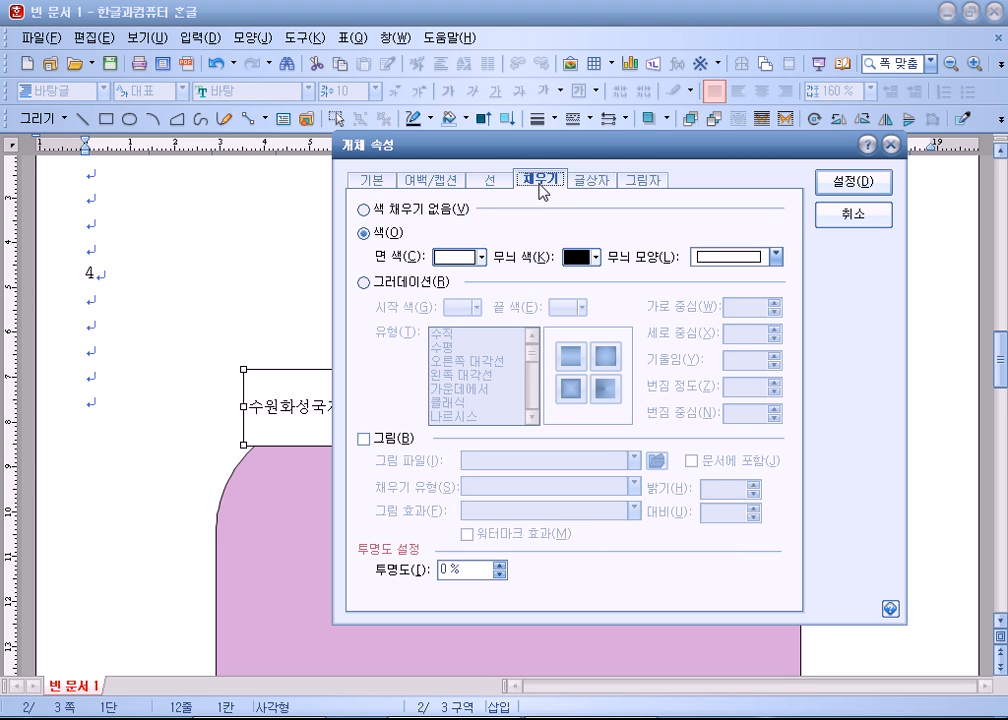
left_click(470, 257)
left_click(534, 310)
left_click(853, 181)
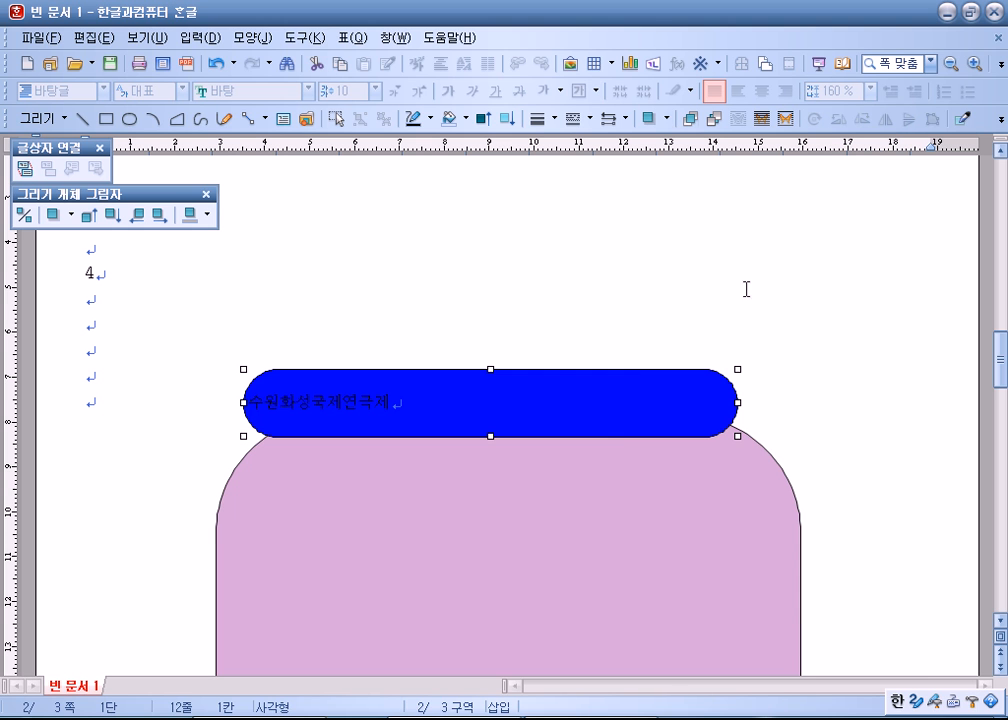
left_click_drag(619, 421, 635, 421)
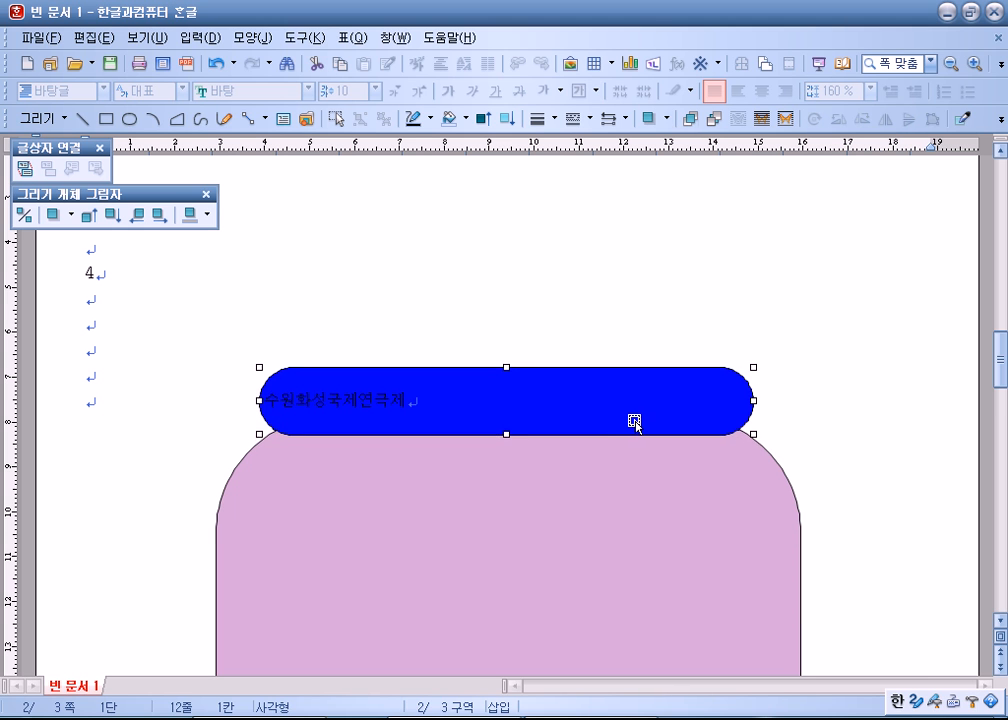
left_click(743, 299)
- Colour the text 수원화성국제연극제 white and centre it in the blue box
left_click(410, 403)
left_click_drag(410, 403, 262, 403)
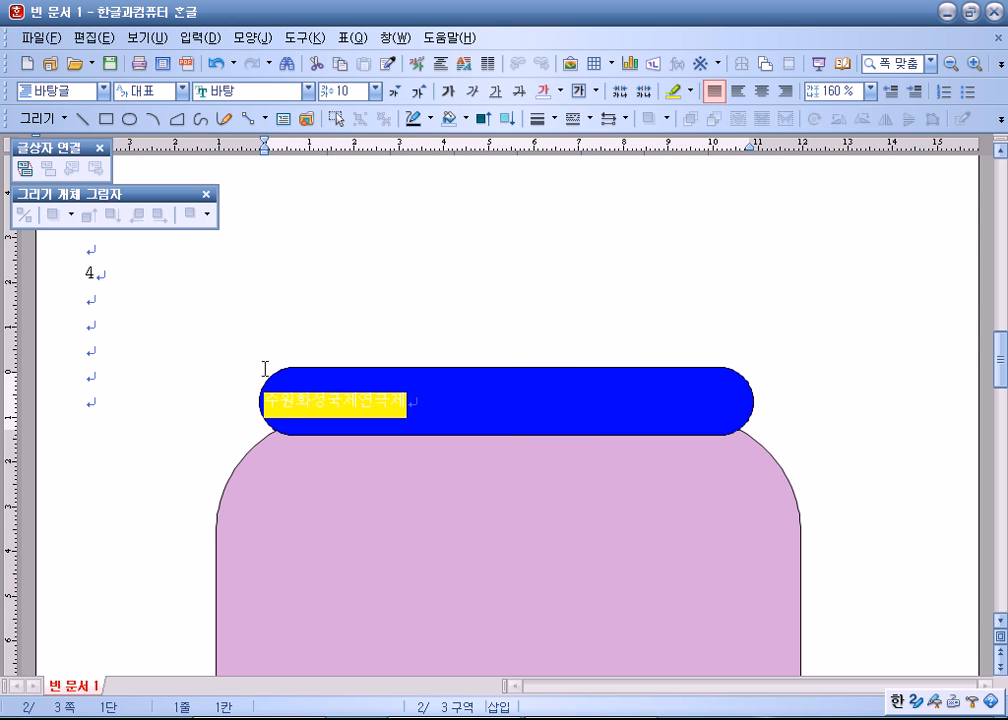
left_click(561, 91)
left_click(542, 130)
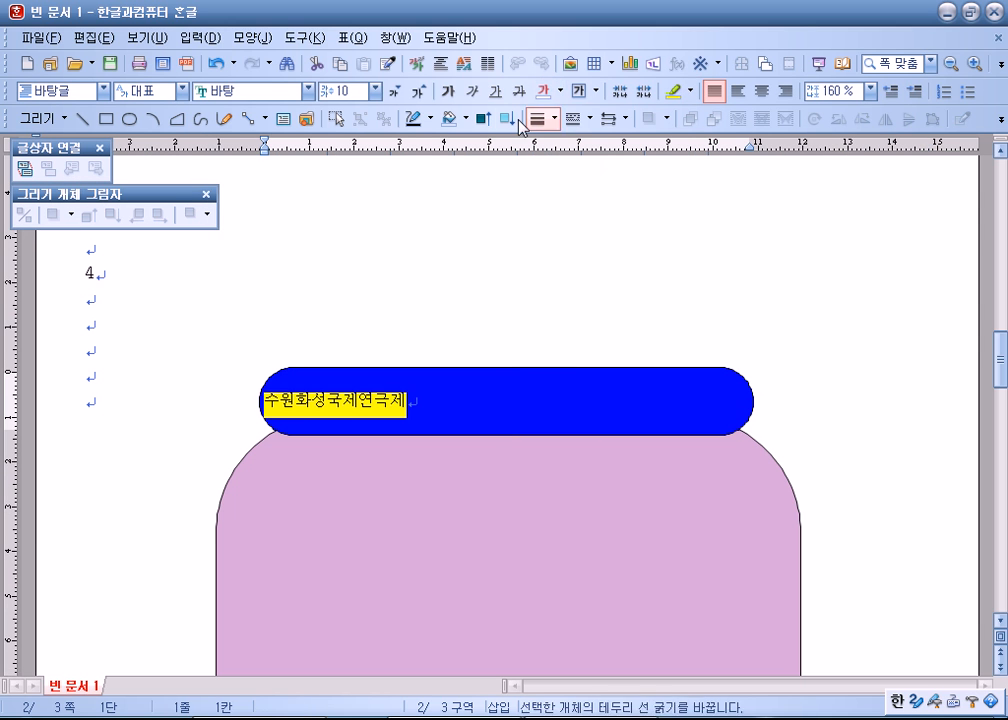
left_click(761, 92)
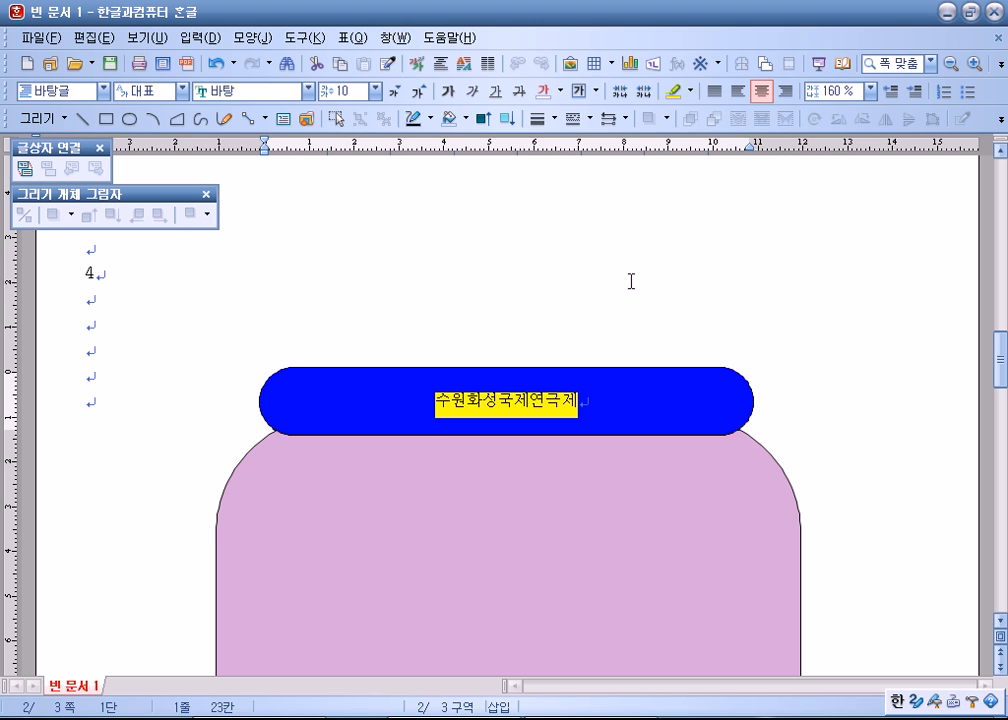
- Set the box's text to the 궁서 font at 24 pt and nudge the blue box slightly upward
left_click(308, 91)
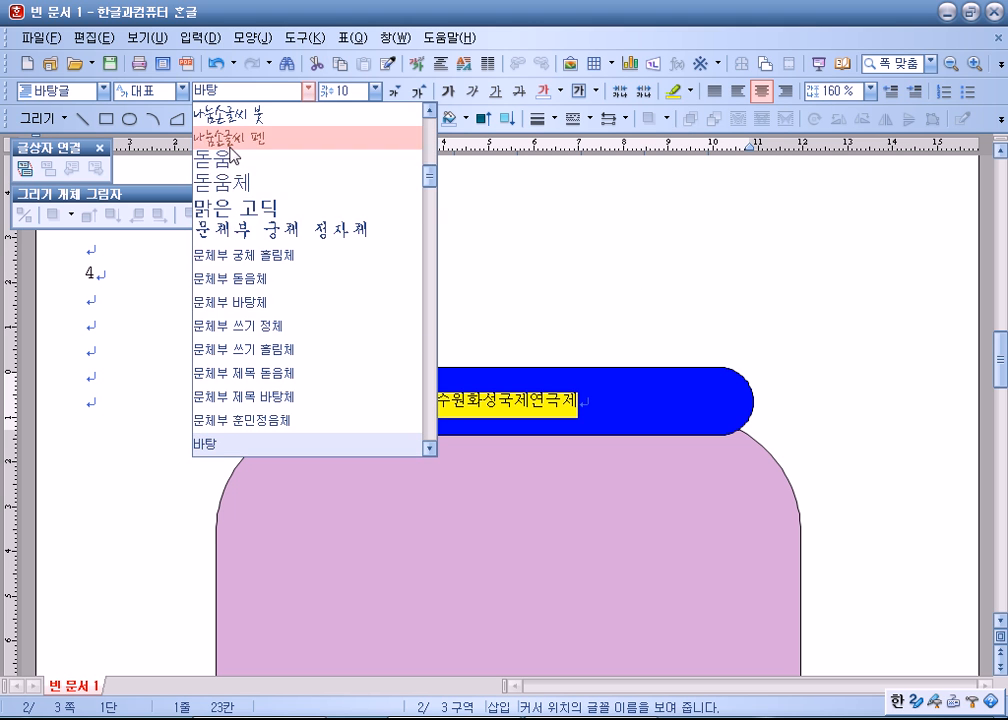
scroll(236, 250, "up", 5)
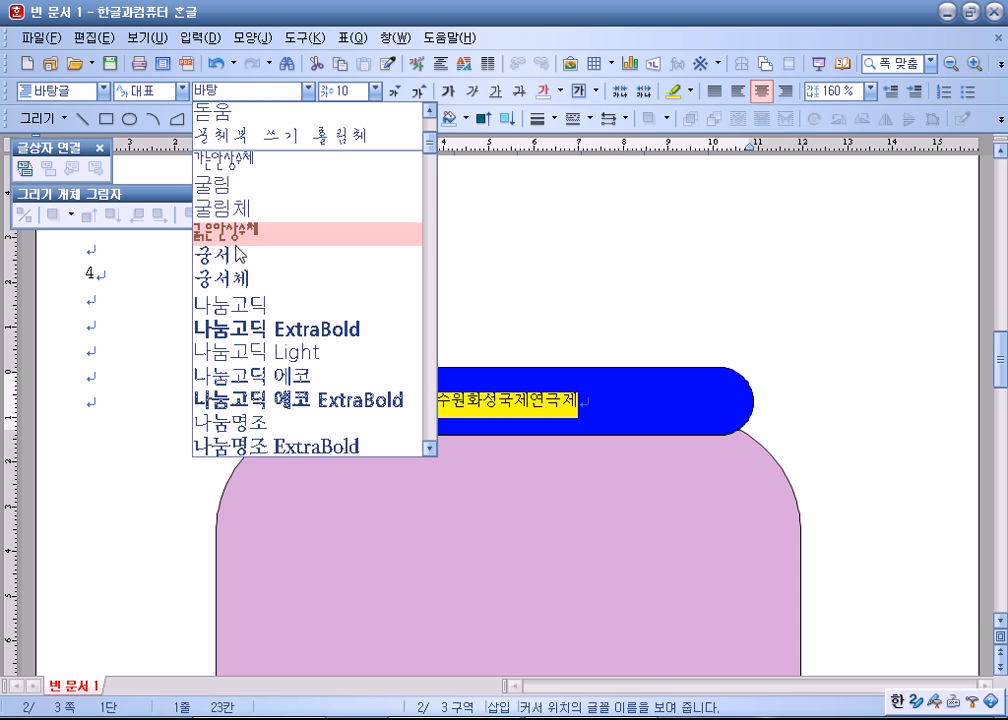
left_click(236, 252)
left_click(352, 91)
type("2")
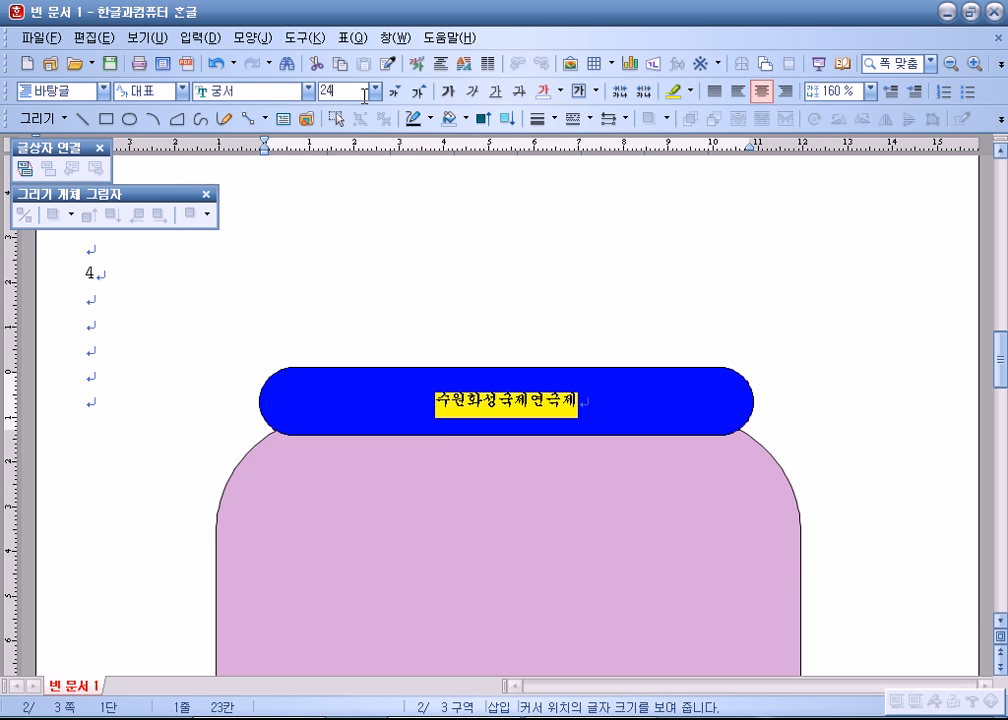
type("4")
key("Return")
left_click(686, 328)
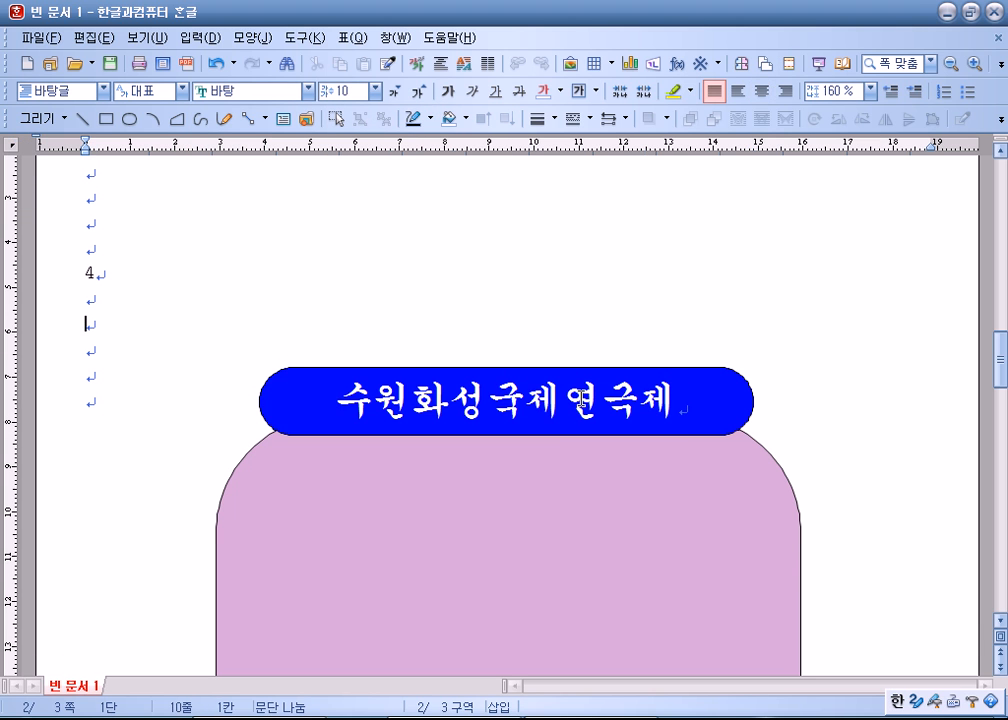
left_click(697, 427)
left_click(845, 407)
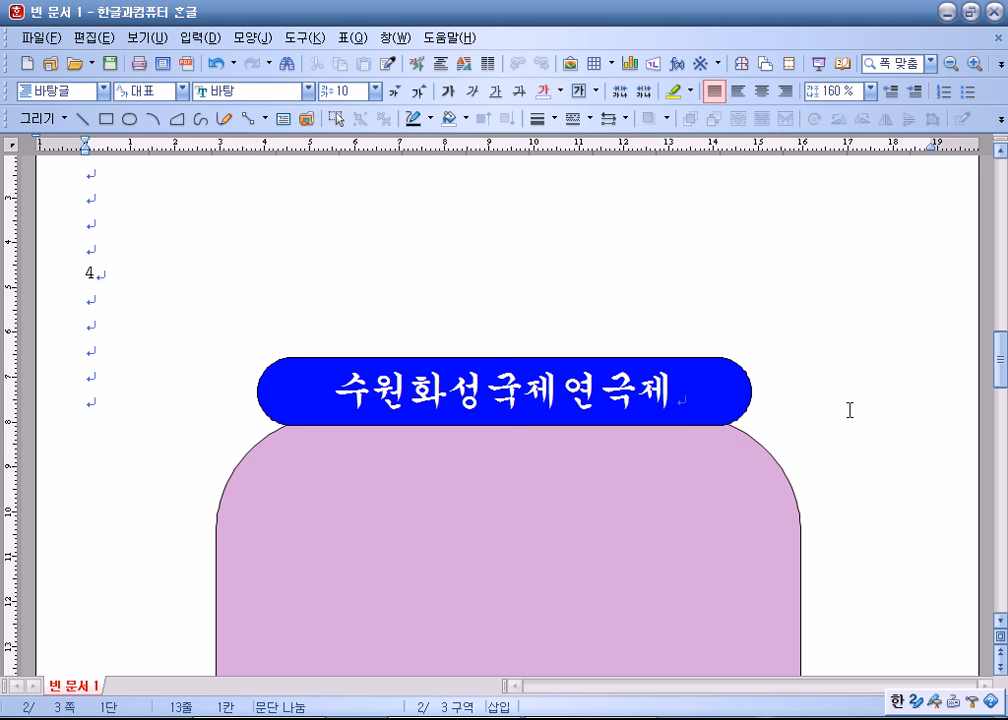
- Draw a rectangle about 85 mm wide and 121 mm high over the purple shape, below the blue title box
left_click(105, 118)
scroll(240, 200, "down", 4)
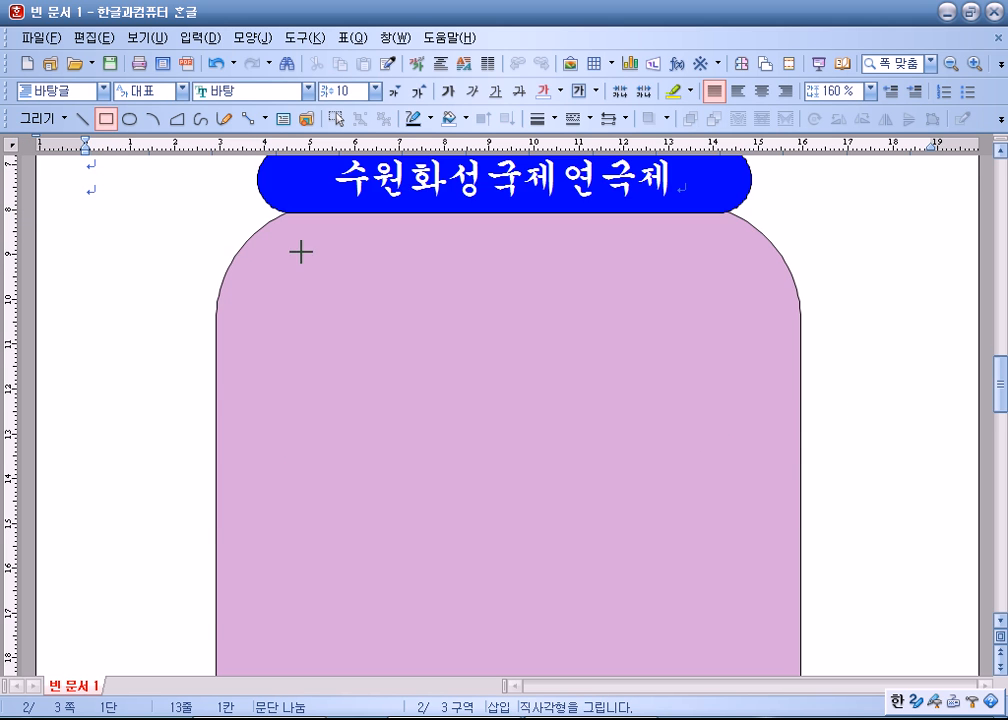
left_click_drag(192, 165, 569, 686)
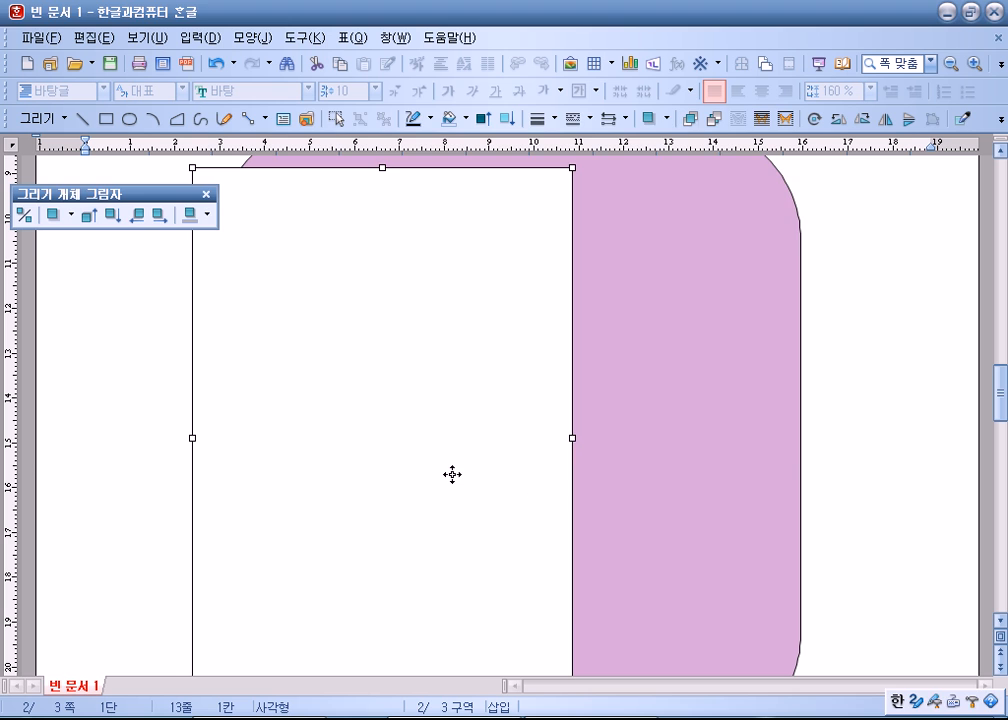
- Set the new rectangle's width to 100 mm and height to 130 mm, and lock its size
double_click(452, 475)
left_click(269, 164)
key("Tab")
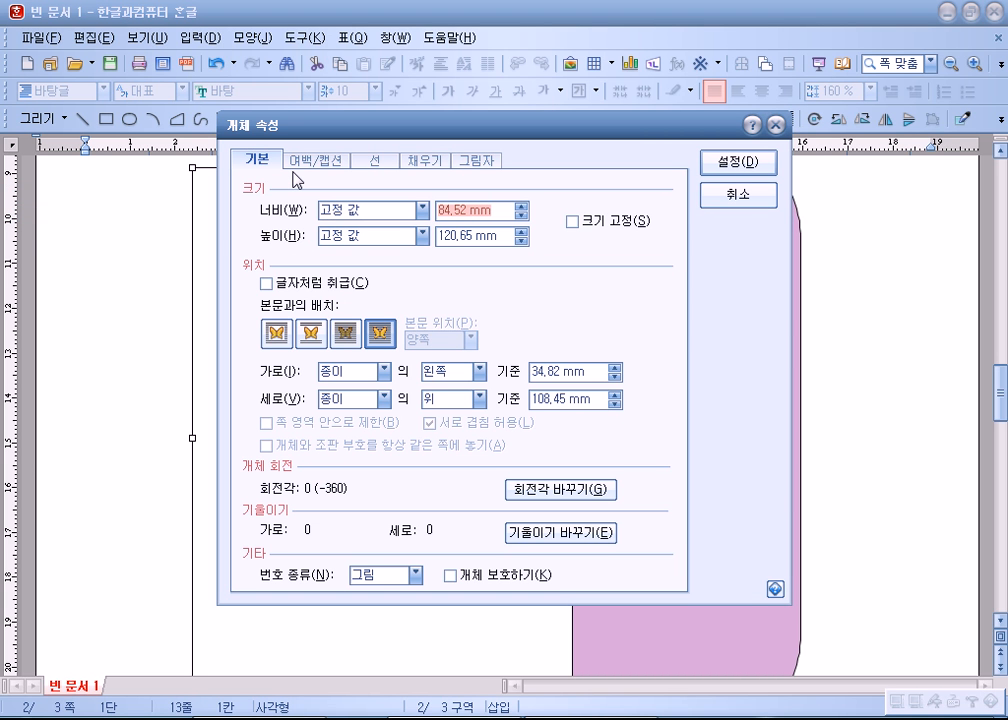
type("100")
key("Tab")
type("13")
key("alt+s")
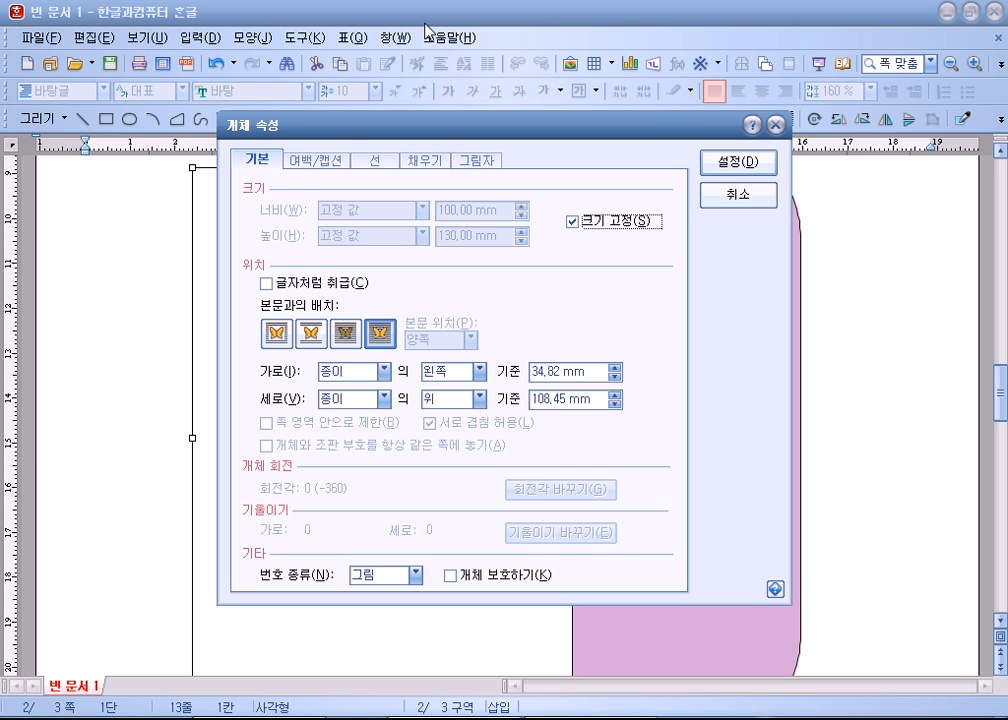
- Fill the new rectangle with light green and move it to the horizontal centre of the purple shape
left_click(424, 161)
left_click(362, 238)
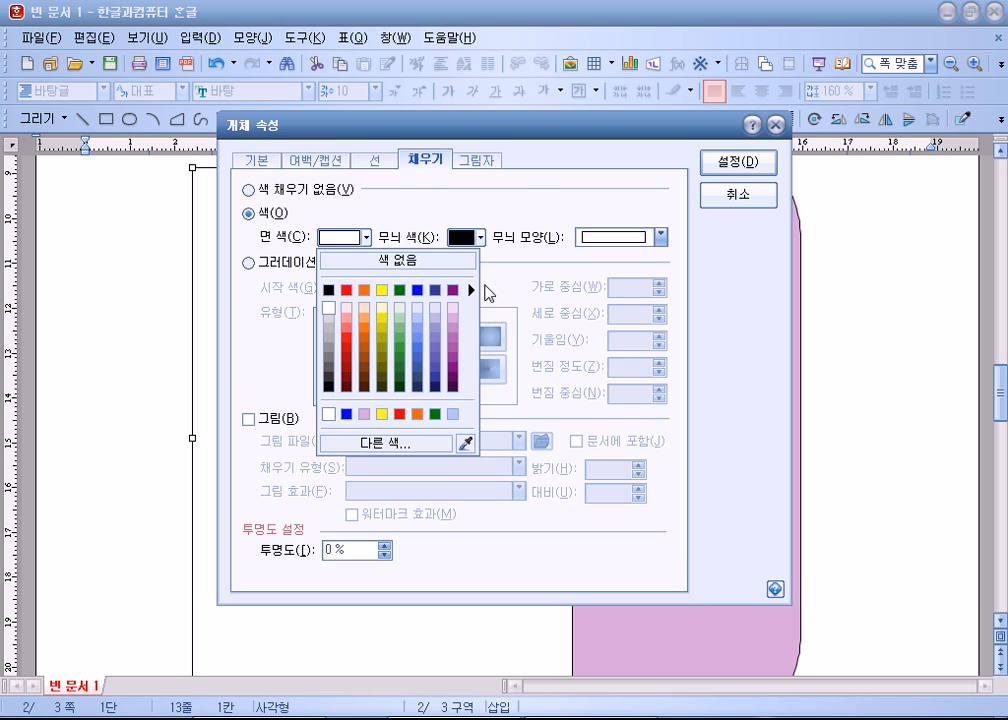
left_click(400, 318)
left_click(738, 163)
left_click_drag(497, 349, 588, 351)
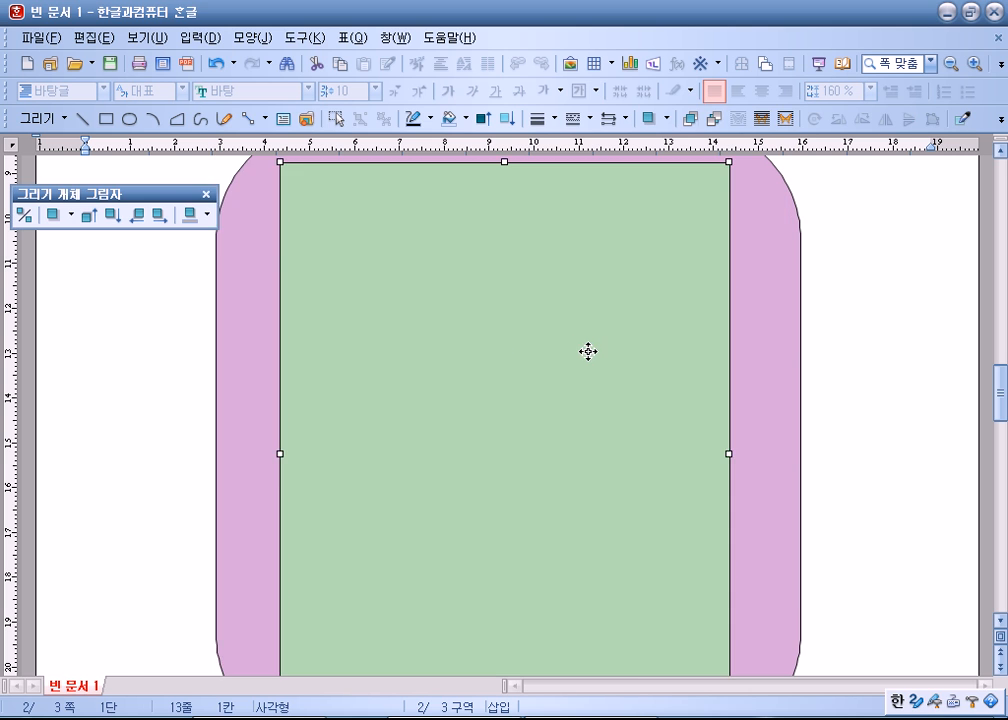
- Nudge the green rectangle slightly to the right so it sits centred inside the purple shape near its lower edge
scroll(810, 423, "down", 5)
mouse_move(612, 407)
left_mouse_down()
mouse_move(613, 384)
mouse_move(615, 402)
left_mouse_up()
left_click(711, 522)
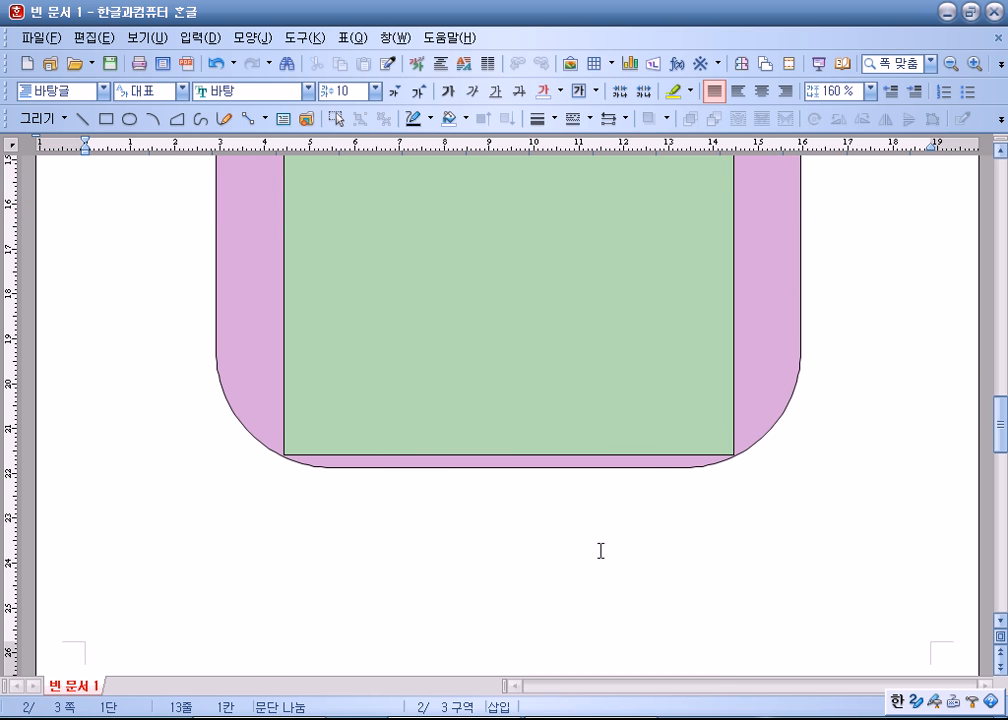
- Move the blue title box down so its lower edge meets the top edge of the green rectangle
scroll(600, 551, "up", 5)
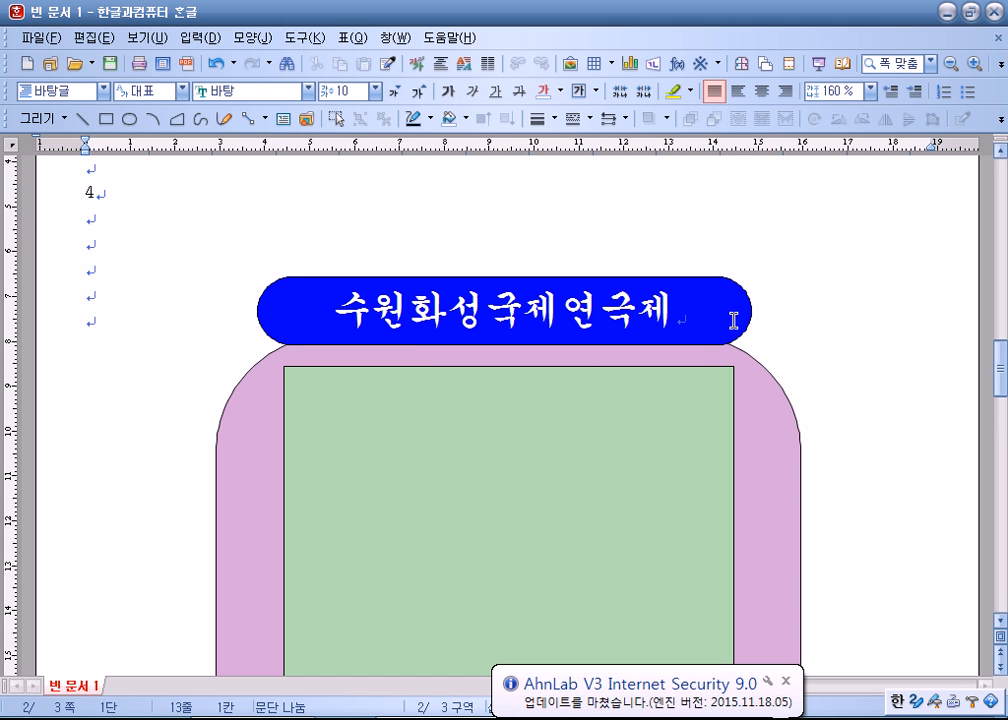
left_click(733, 320)
left_click(747, 326)
mouse_move(745, 322)
left_mouse_down()
mouse_move(747, 340)
mouse_move(741, 334)
left_mouse_up()
left_click(826, 358)
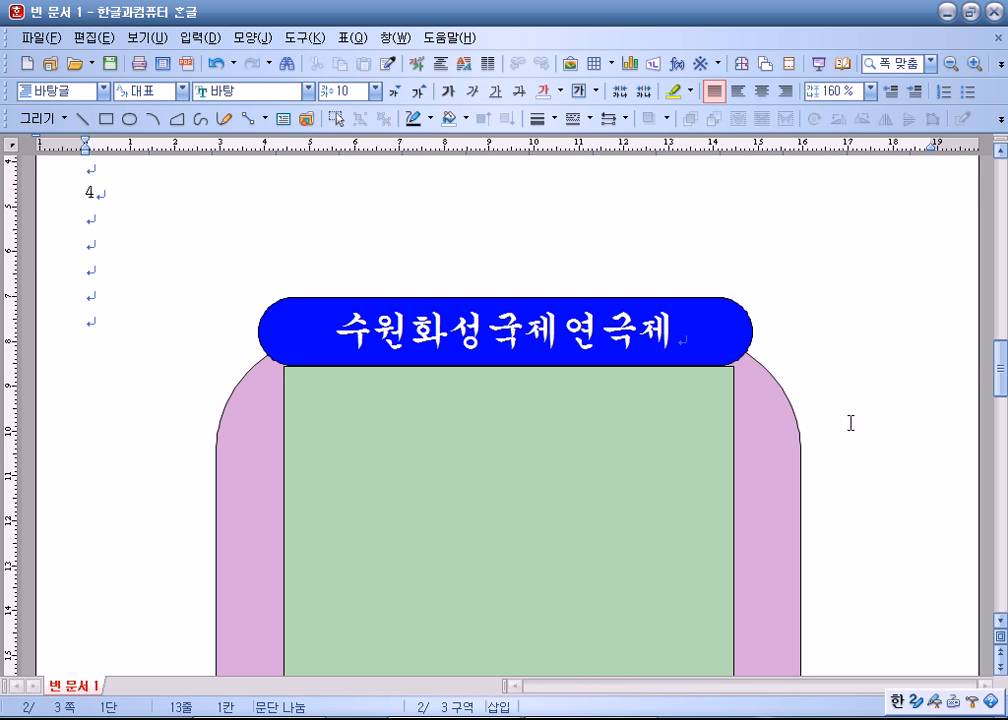
- Try moving the blue title box up off the purple shape, and undo the move
left_click_drag(739, 308, 745, 258)
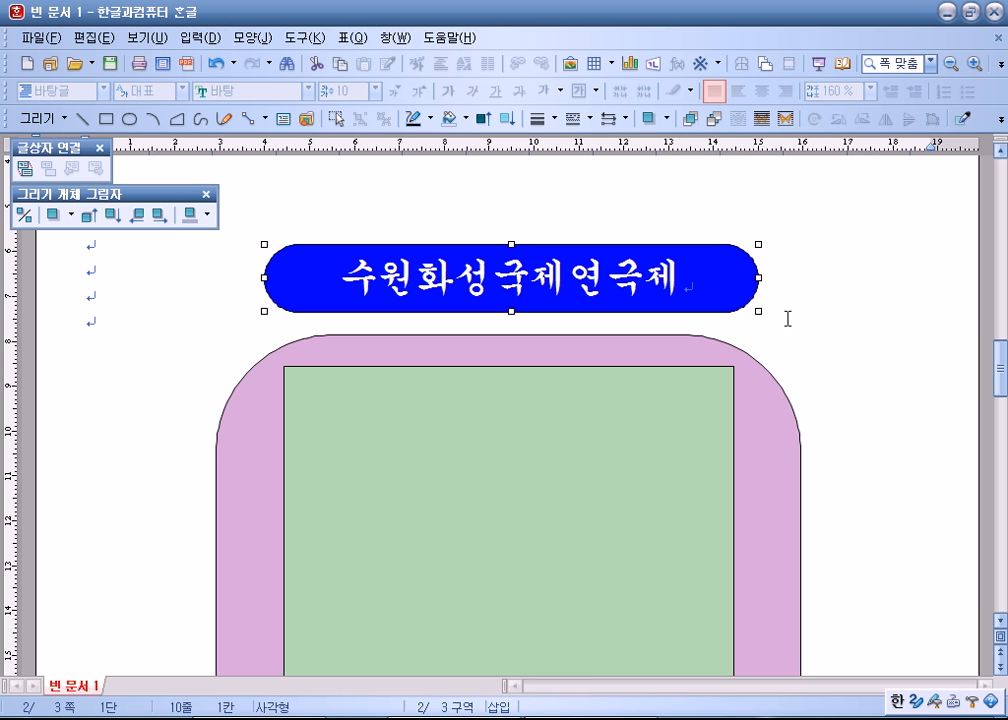
key("ctrl+z")
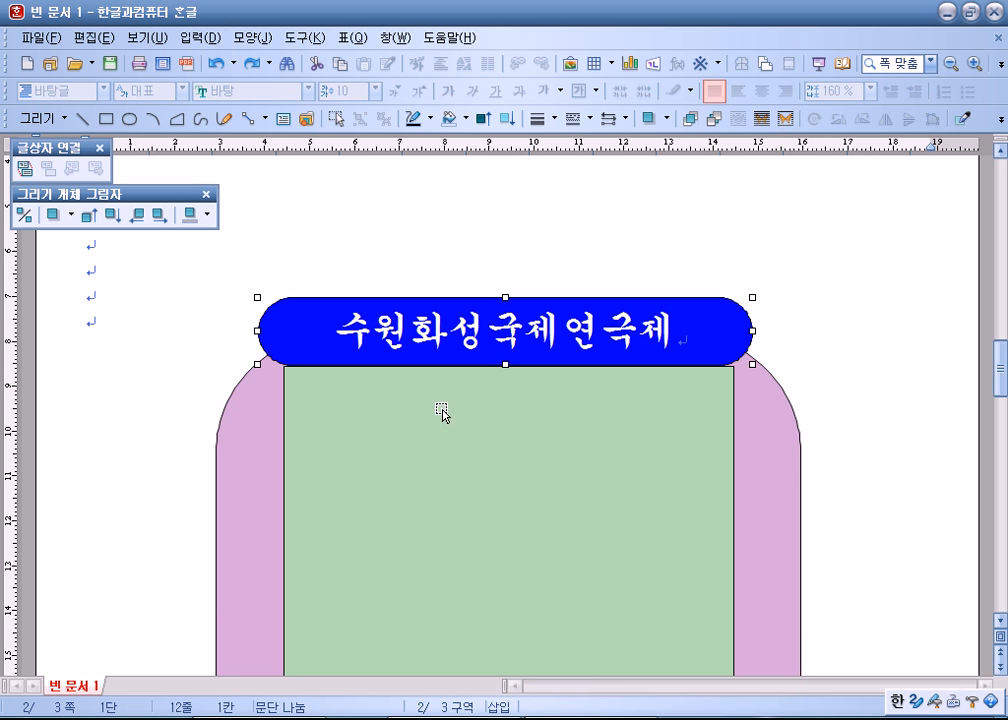
scroll(661, 457, "down", 5)
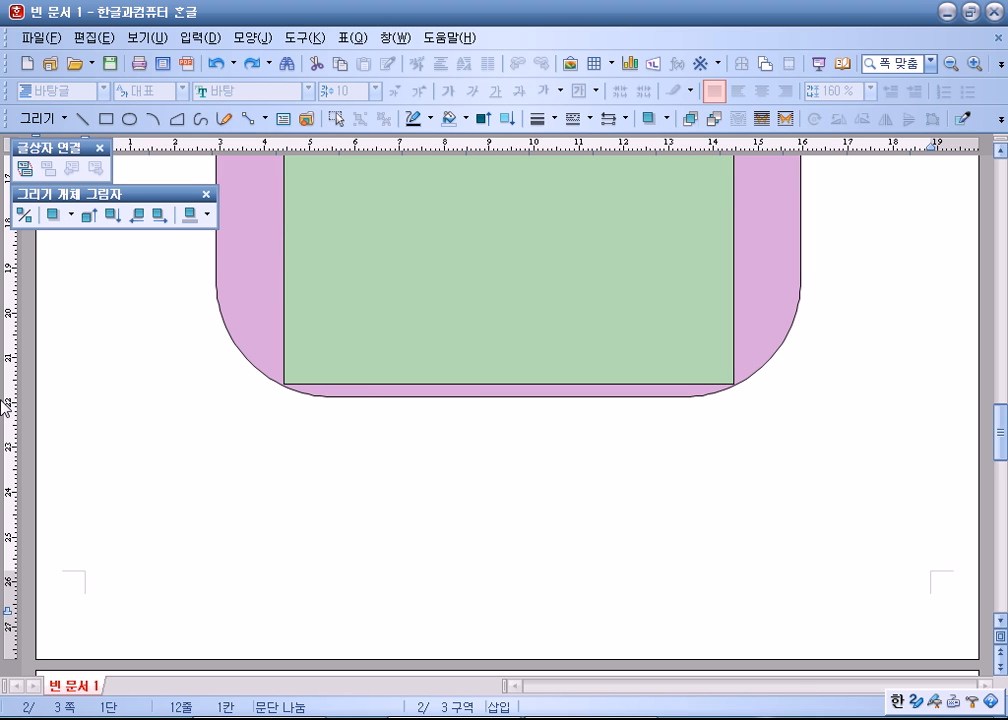
left_click(145, 385)
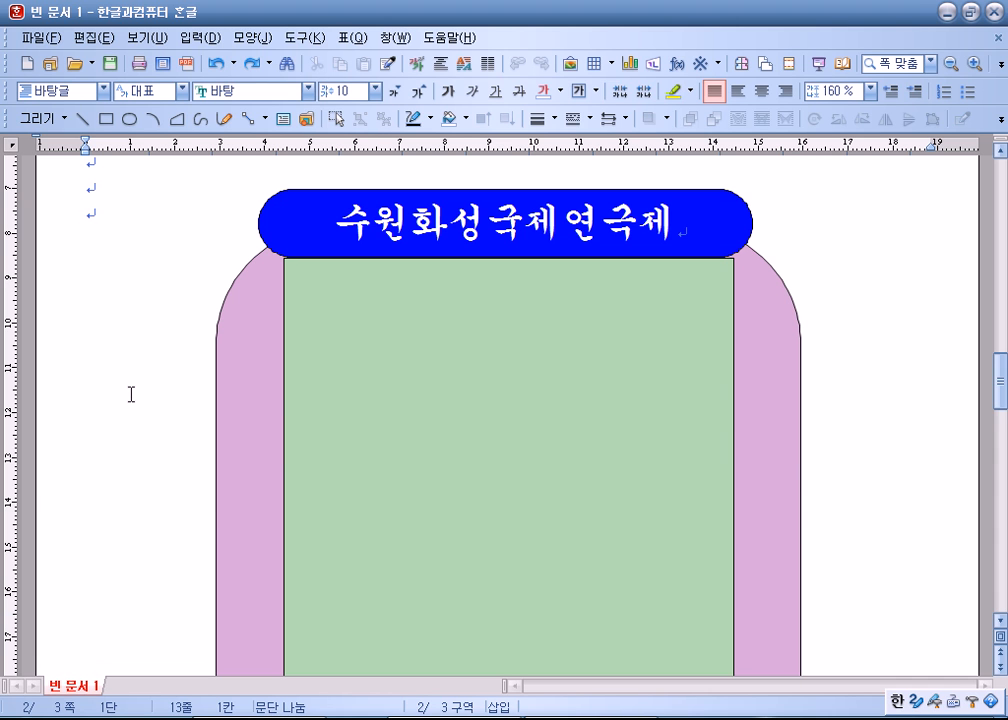
- Draw a rectangle about 17 mm wide and 14 mm high at the lower end of the green rectangle's left edge
scroll(130, 394, "up", 3)
scroll(126, 404, "down", 4)
scroll(122, 405, "down", 5)
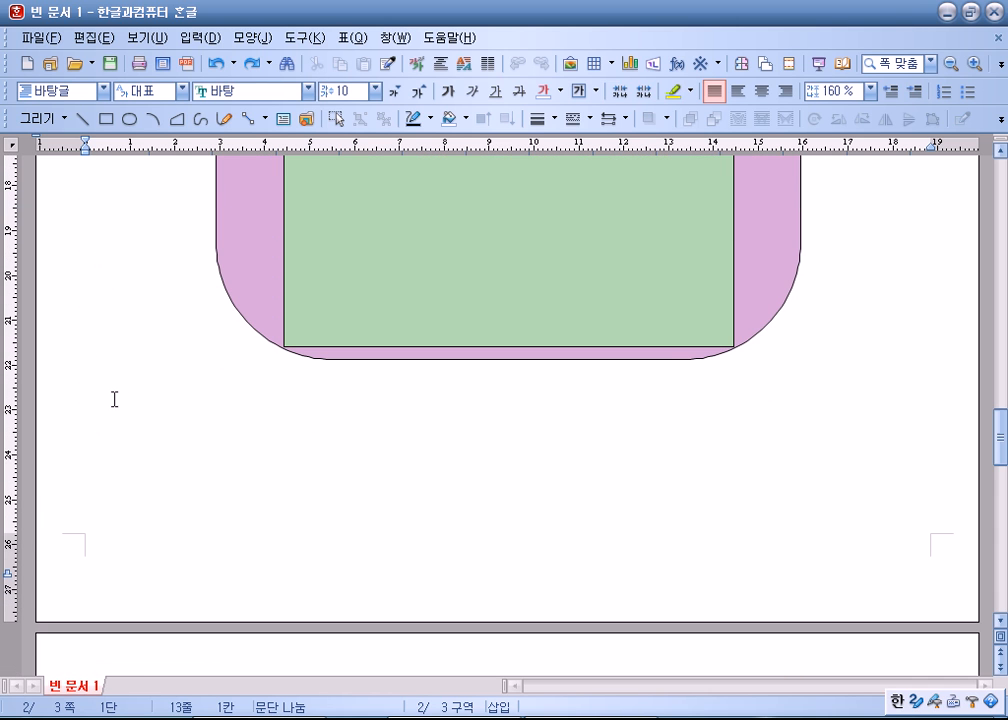
left_click(105, 118)
left_click_drag(280, 237, 358, 301)
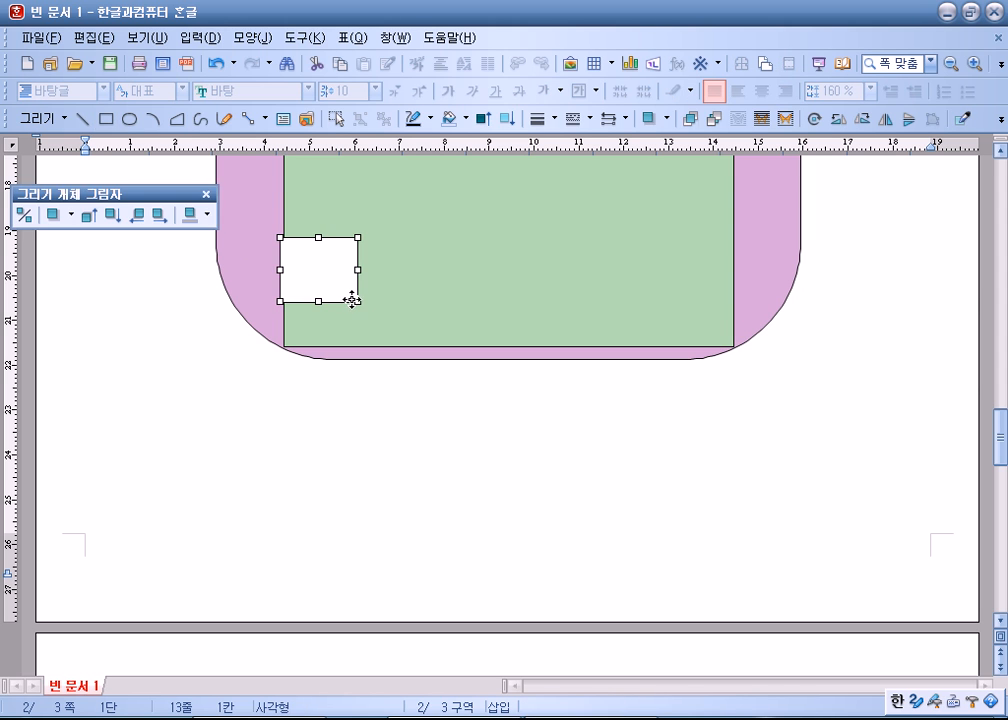
- Set the small rectangle's width and height to 15 mm each and lock its size
double_click(316, 281)
left_click(258, 160)
key("Tab")
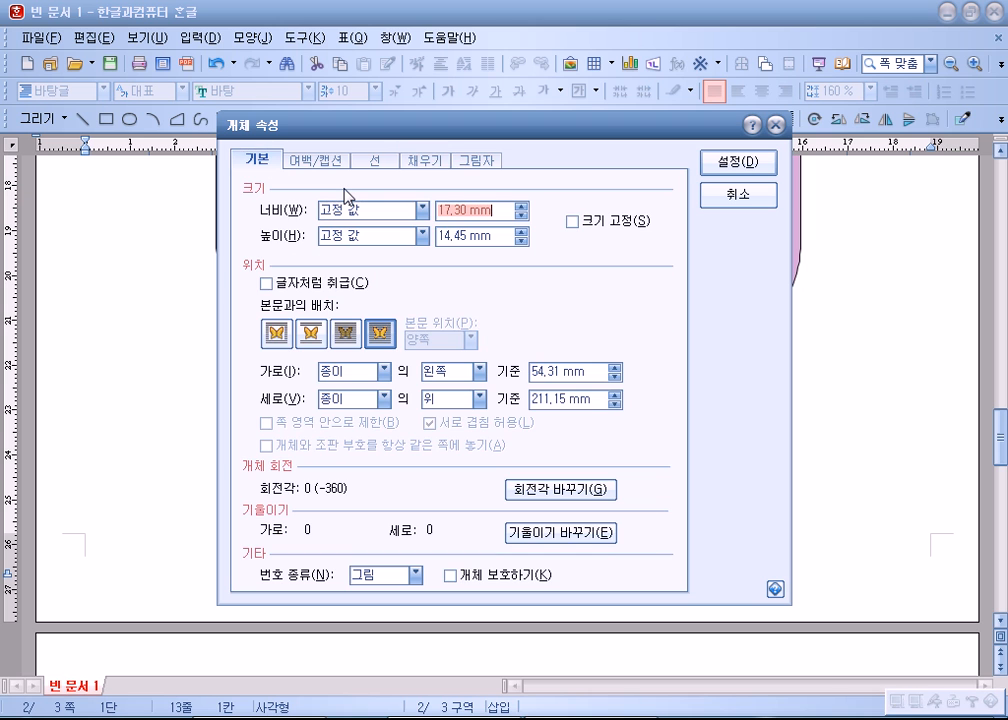
type("15")
key("Tab")
key("Tab")
type("15")
key("alt+s")
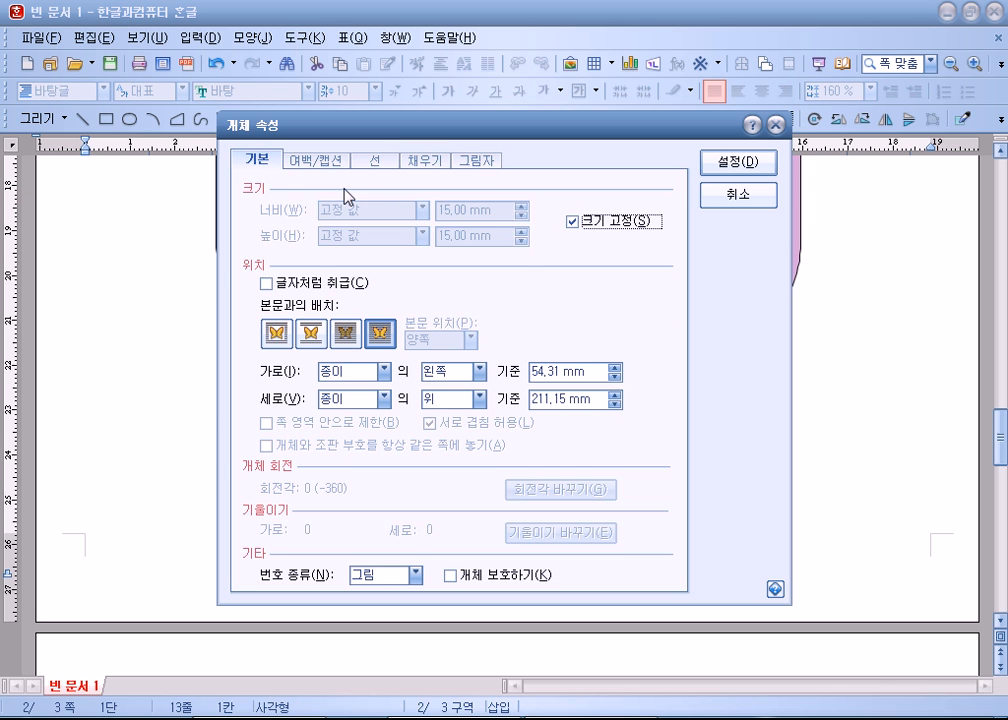
- Give the small square rounded corners (둥근 모양) and apply the object properties
left_click(375, 160)
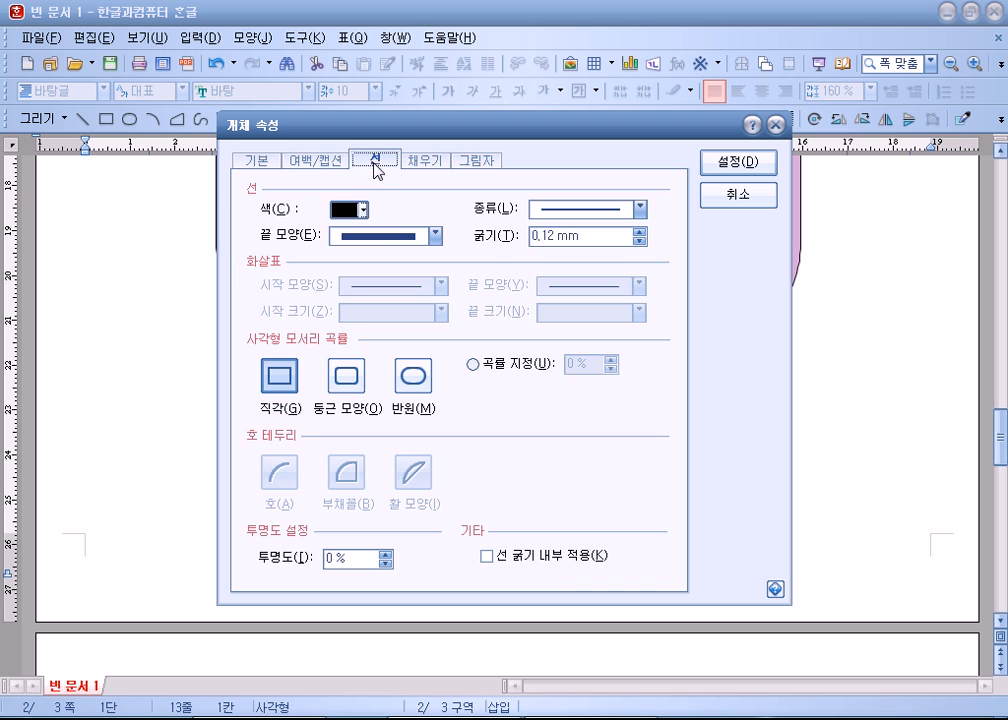
left_click(350, 380)
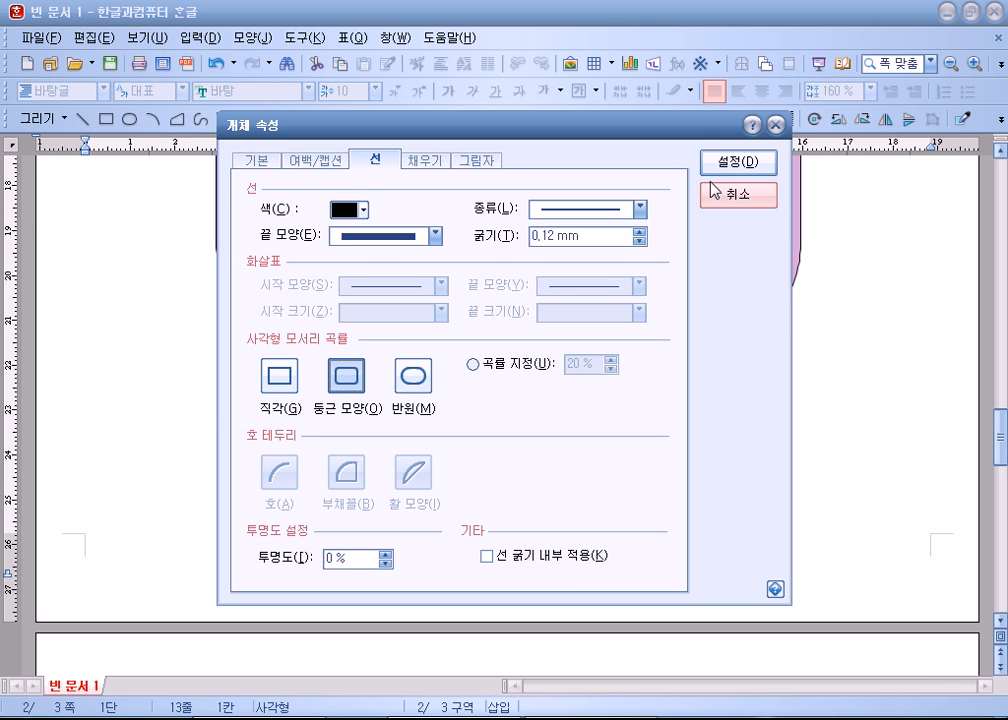
left_click(738, 161)
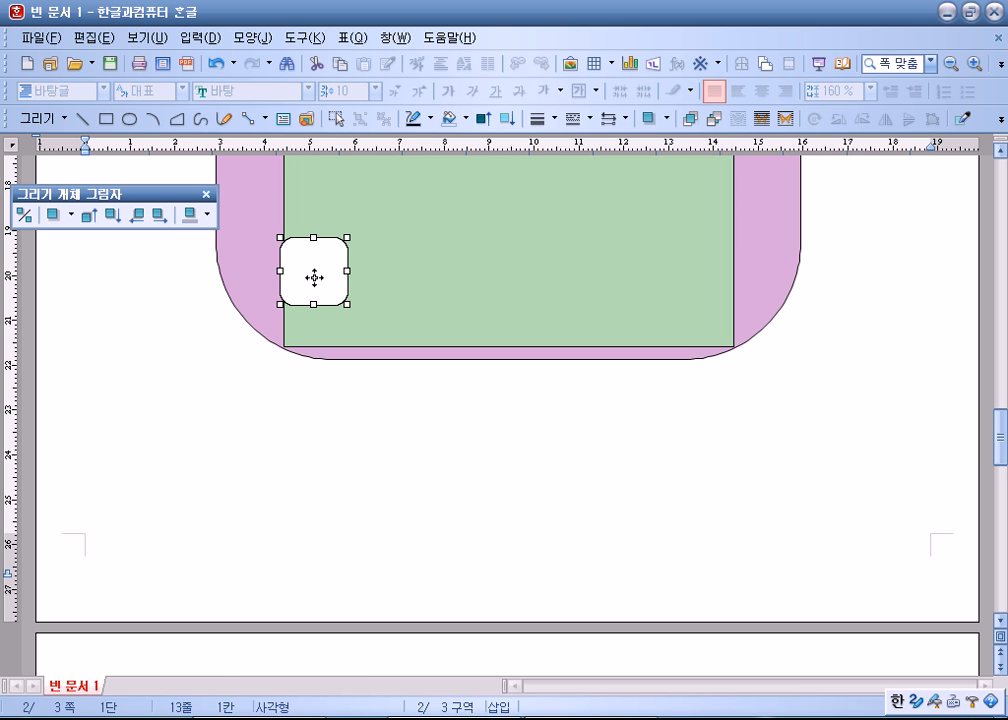
- Fine-tune the rounded square's position so it straddles the green rectangle's left edge just above its bottom corner
left_click_drag(315, 277, 310, 291)
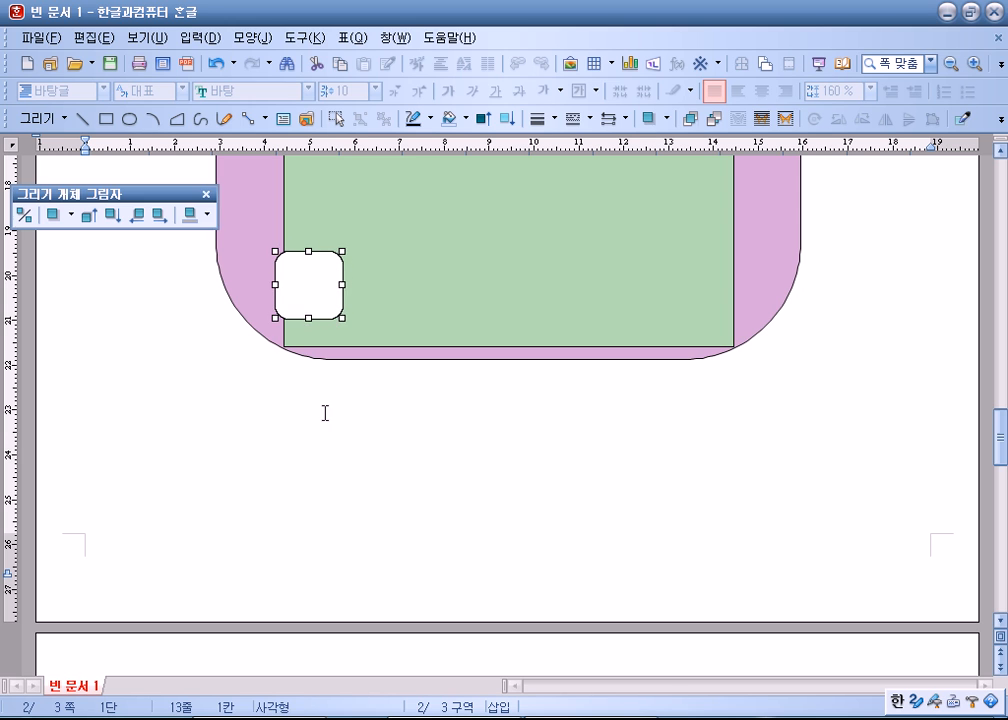
left_click(310, 390)
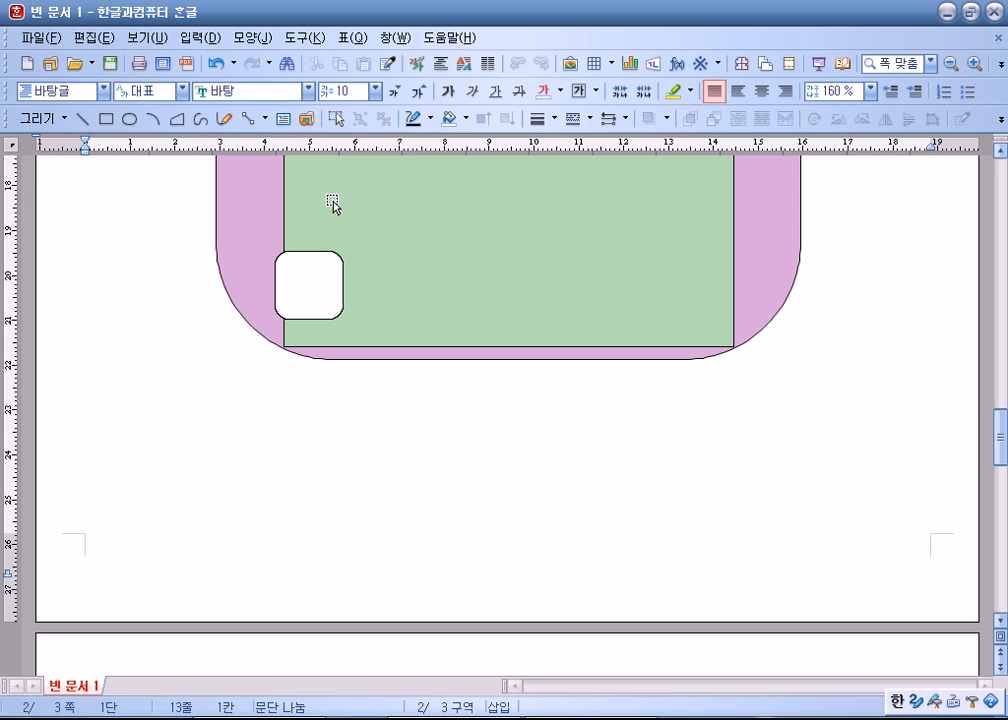
left_click(300, 266)
left_click(319, 444)
left_click(306, 295)
left_click(331, 416)
left_click(301, 292)
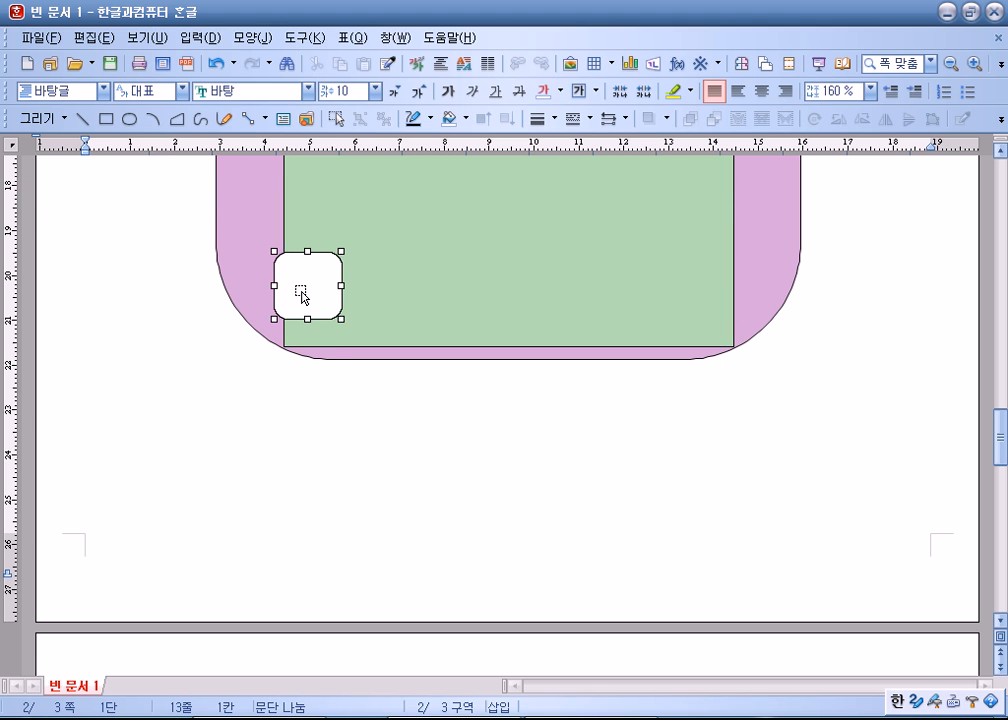
key("Escape")
scroll(310, 405, "down", 5)
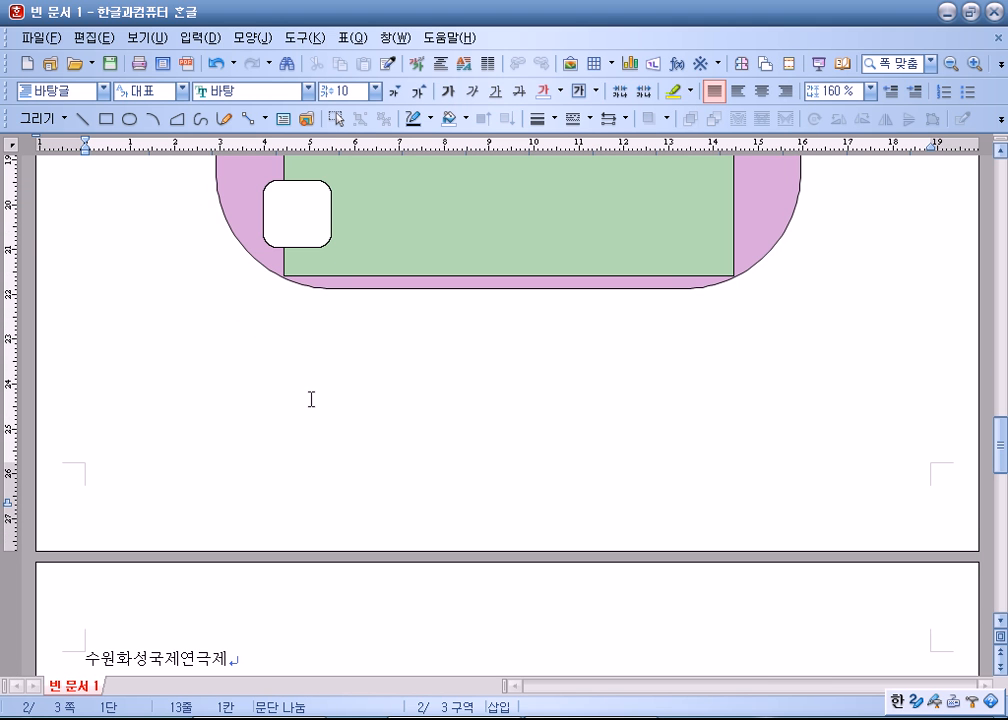
mouse_move(308, 222)
left_mouse_down()
mouse_move(334, 225)
mouse_move(312, 219)
left_mouse_up()
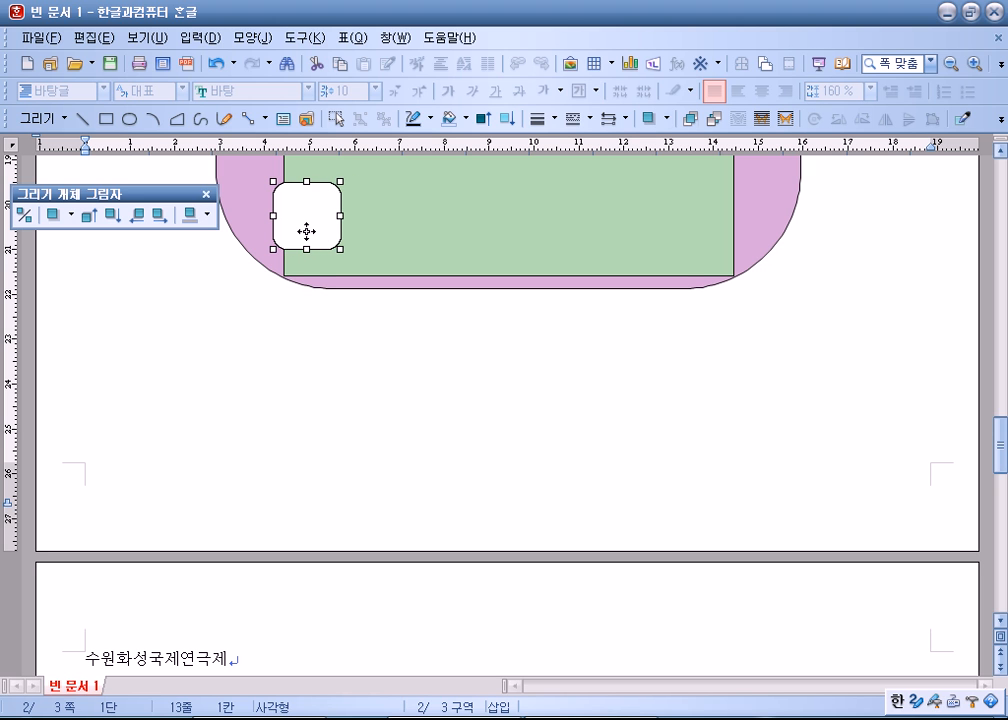
left_click(322, 353)
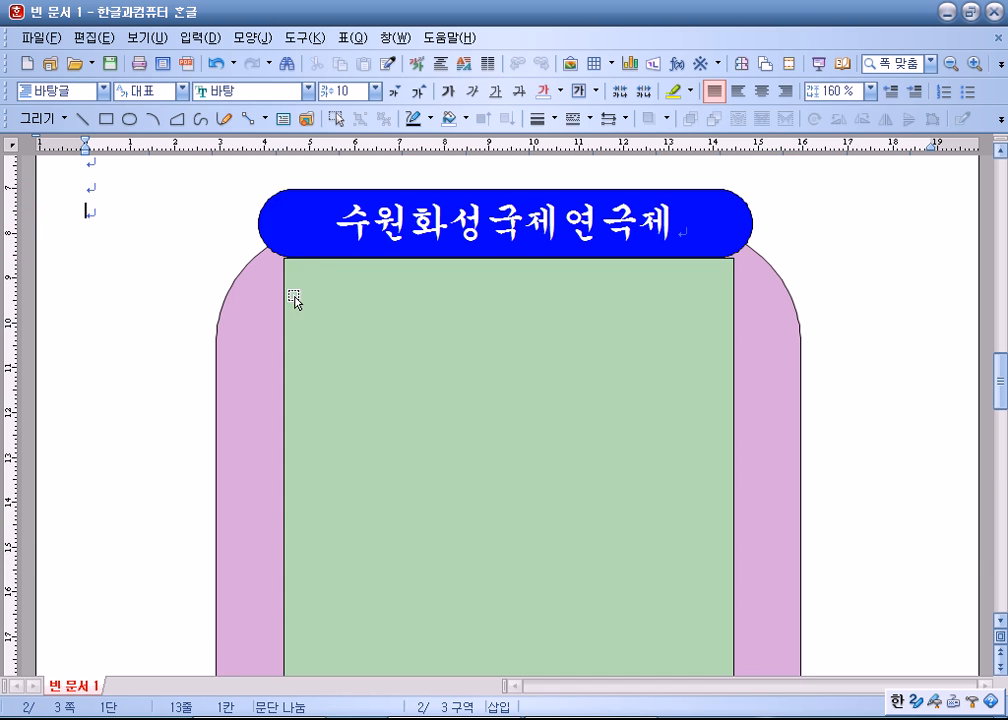
- Convert the rounded square into a text box (글상자)
scroll(300, 330, "down", 3)
scroll(303, 349, "down", 5)
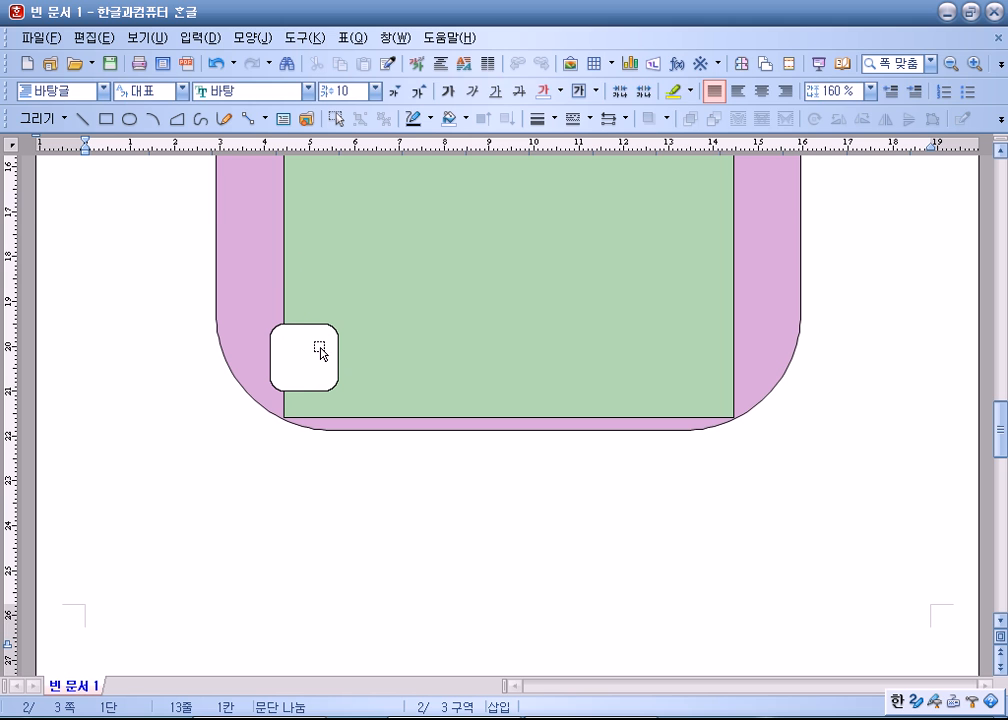
left_click(320, 352)
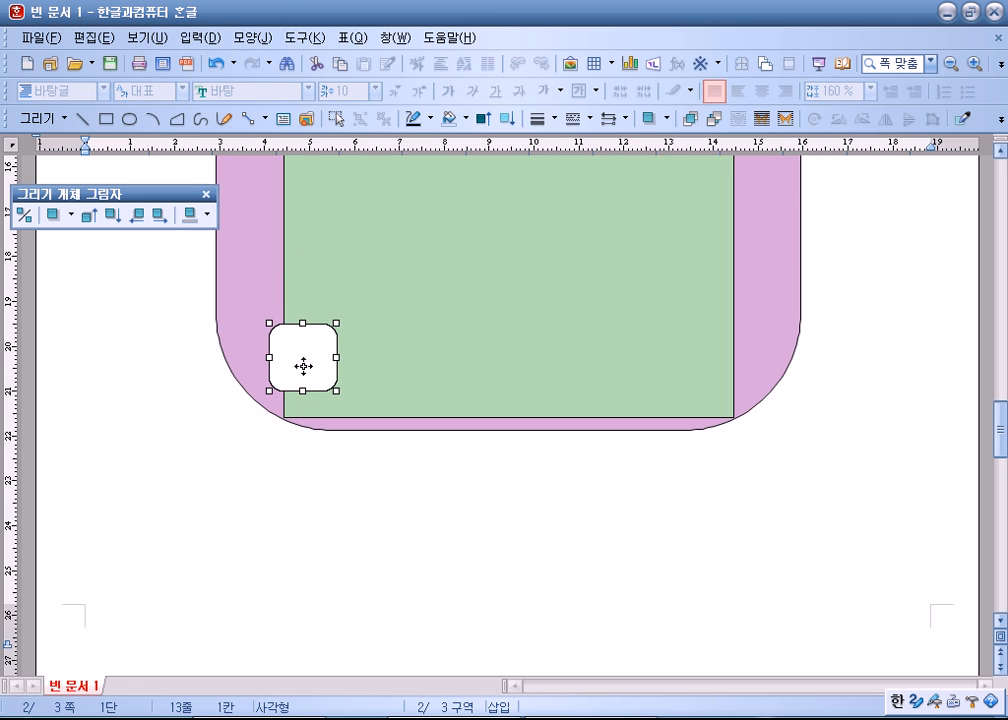
right_click(304, 364)
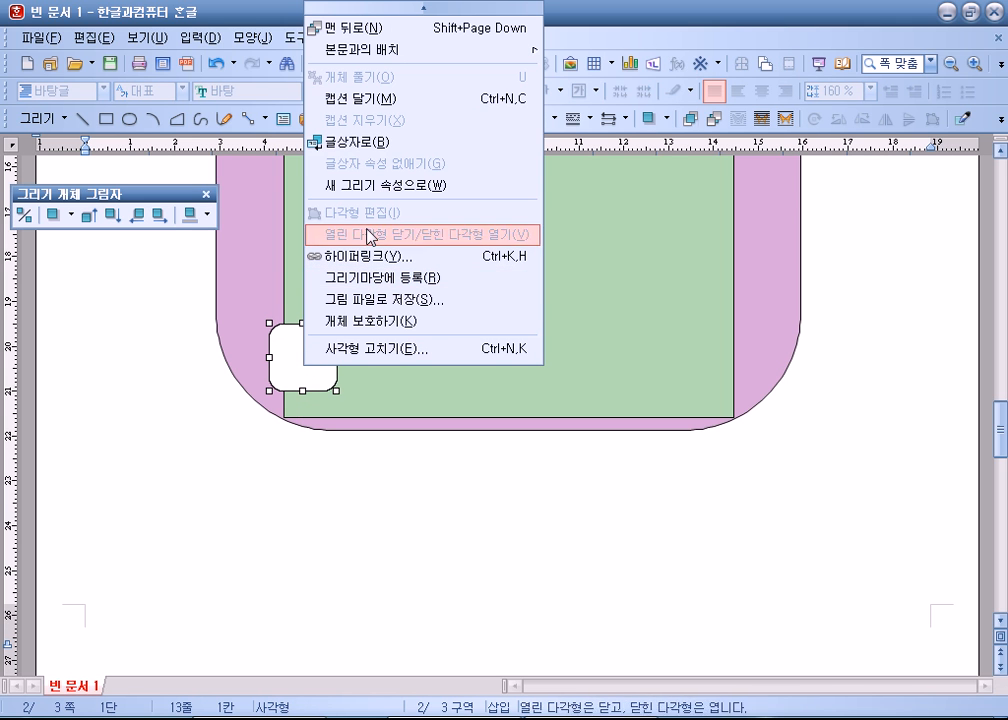
left_click(358, 143)
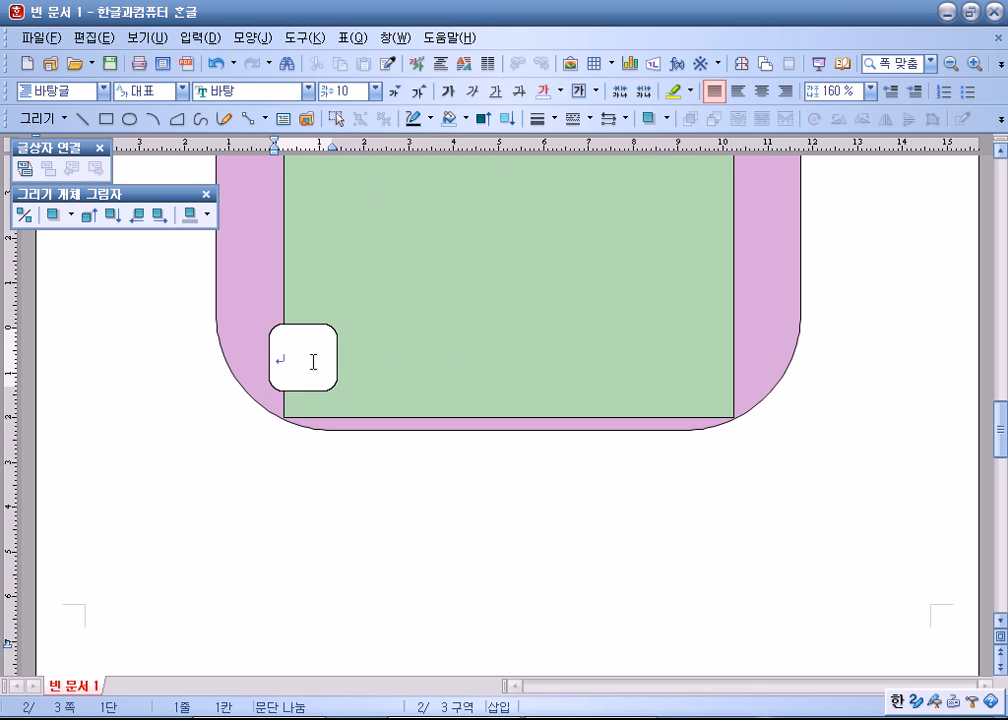
- Centre-align the rounded square's text and set it to the 궁서 font at 24 pt
left_click(760, 91)
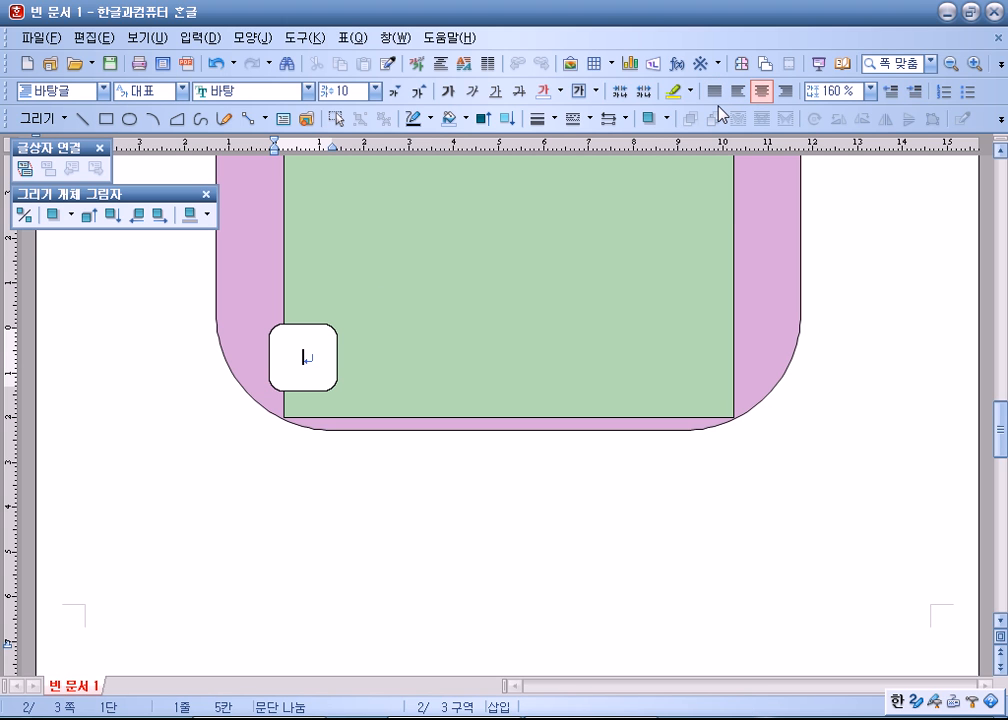
left_click(307, 91)
scroll(240, 195, "up", 1)
scroll(240, 195, "up", 8)
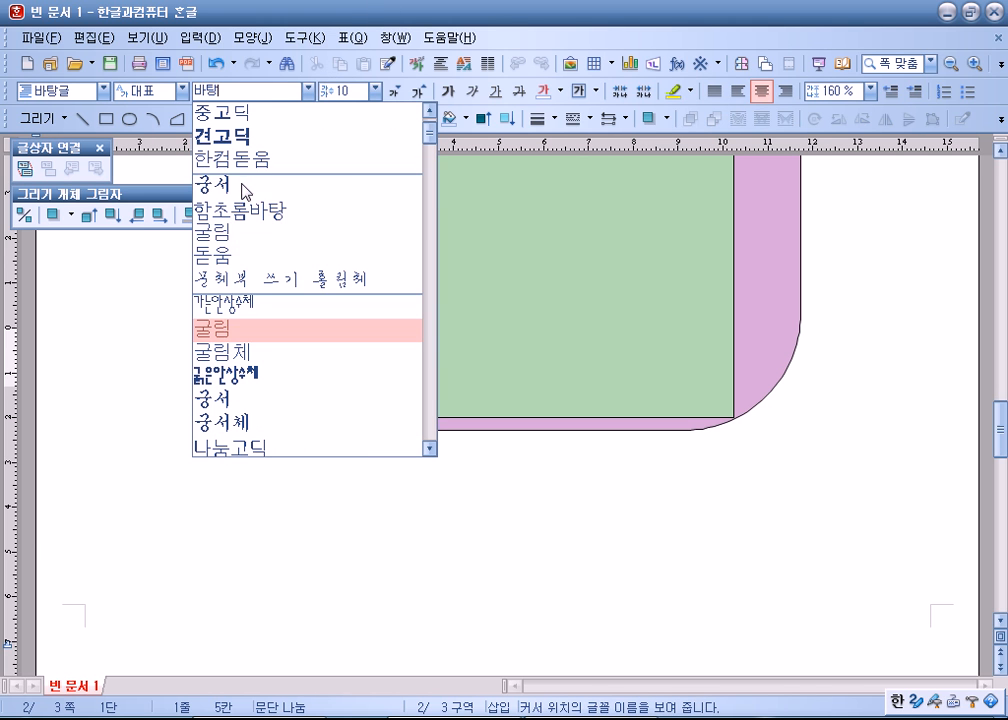
left_click(232, 188)
left_click(364, 92)
type("24")
key("Return")
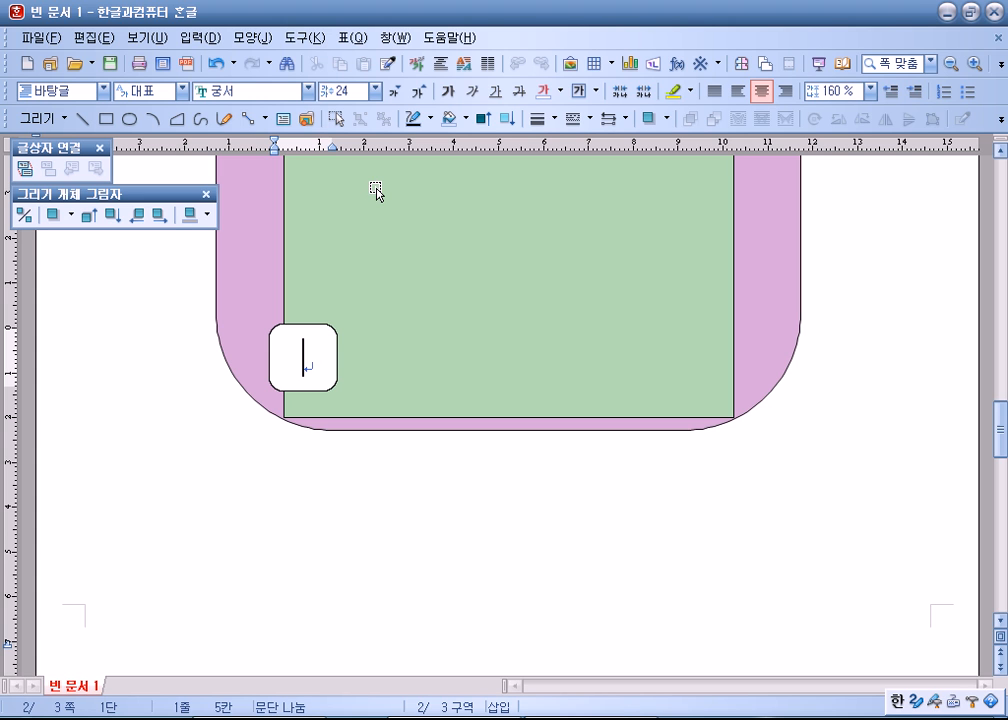
scroll(530, 398, "up", 4)
scroll(530, 398, "up", 1)
scroll(400, 388, "down", 4)
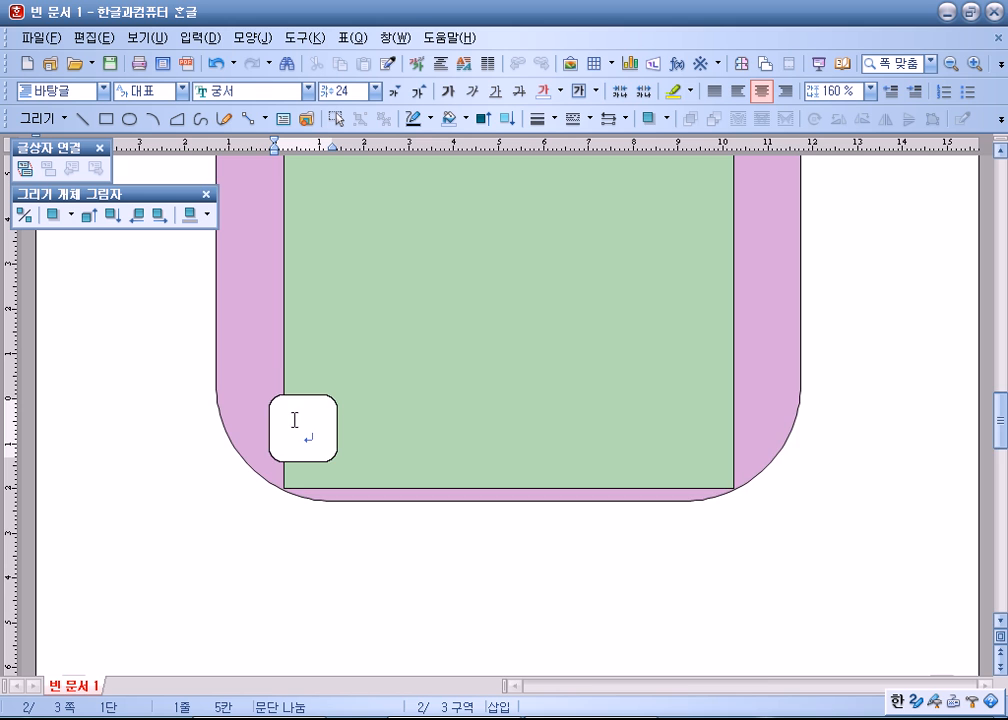
scroll(292, 420, "up", 8)
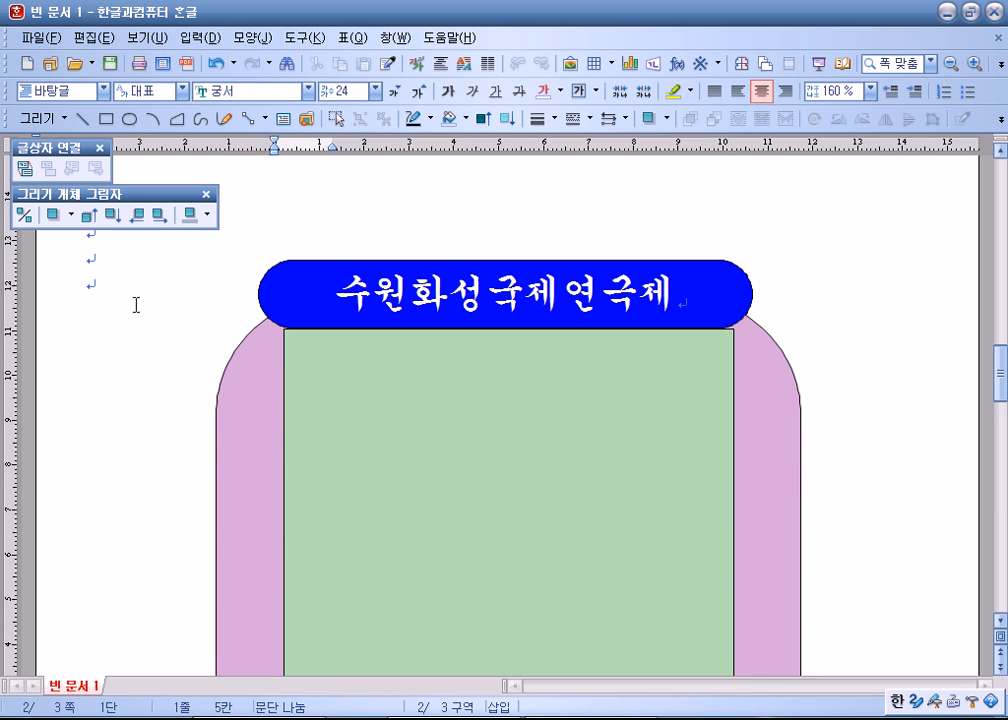
- Draw a rectangle about 35 mm wide and 30 mm high on page 3, below the 수원화성국제연극제 title
scroll(136, 304, "down", 10)
left_click(151, 316)
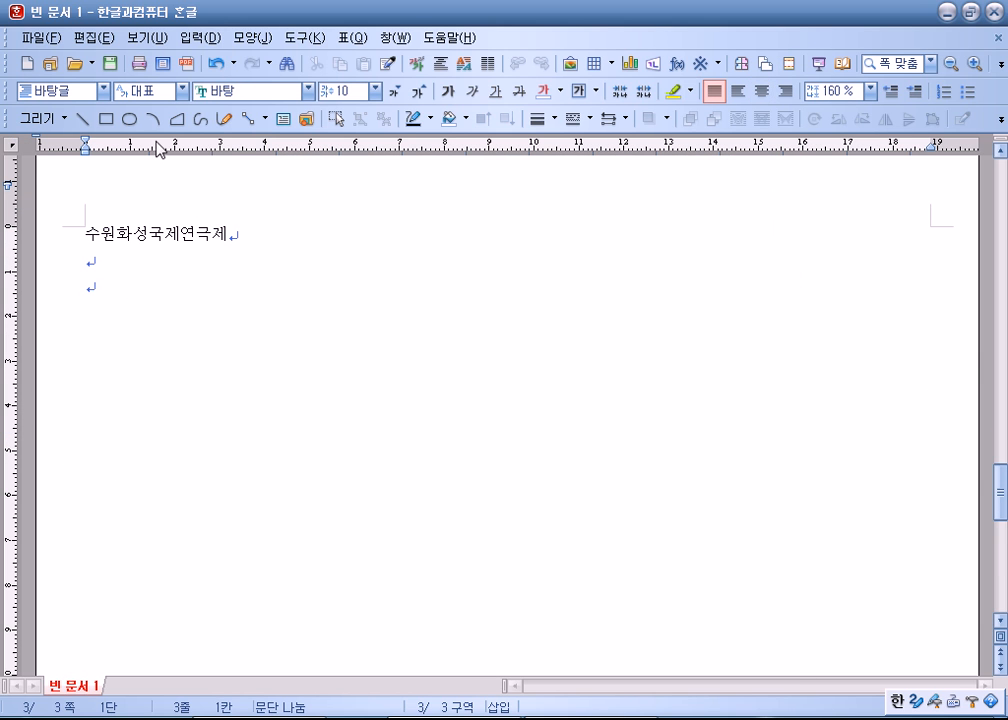
left_click(105, 118)
left_click_drag(308, 328, 463, 464)
left_click(387, 533)
left_click(383, 428)
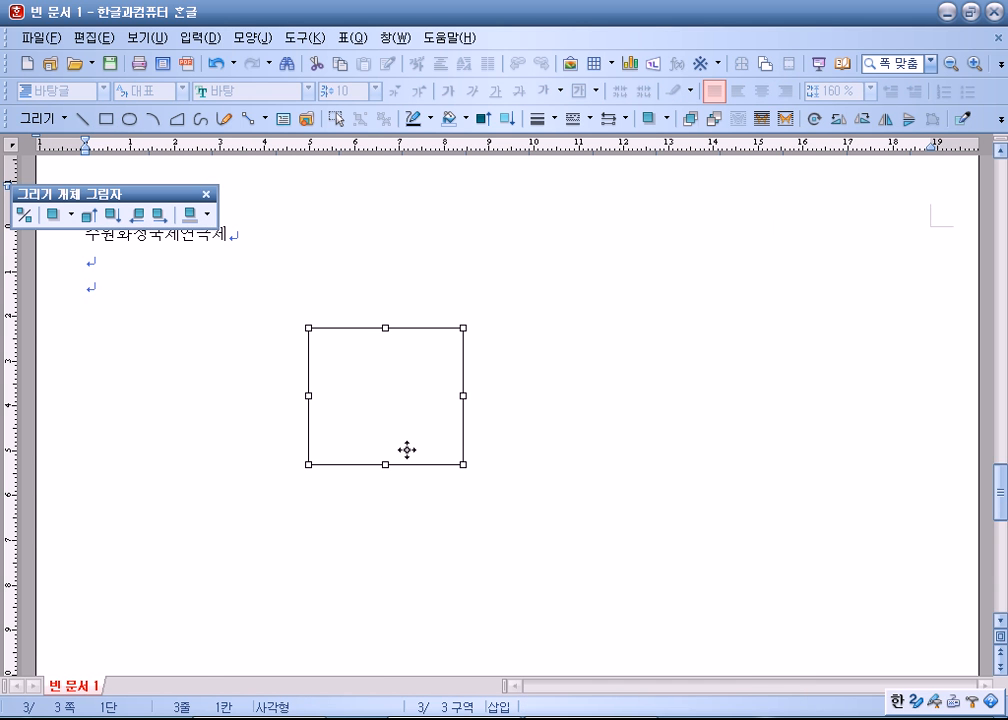
left_click(530, 424)
- Convert the page 3 rectangle into a text box and enter "asdasdasd" in it
left_click(410, 394)
right_click(390, 390)
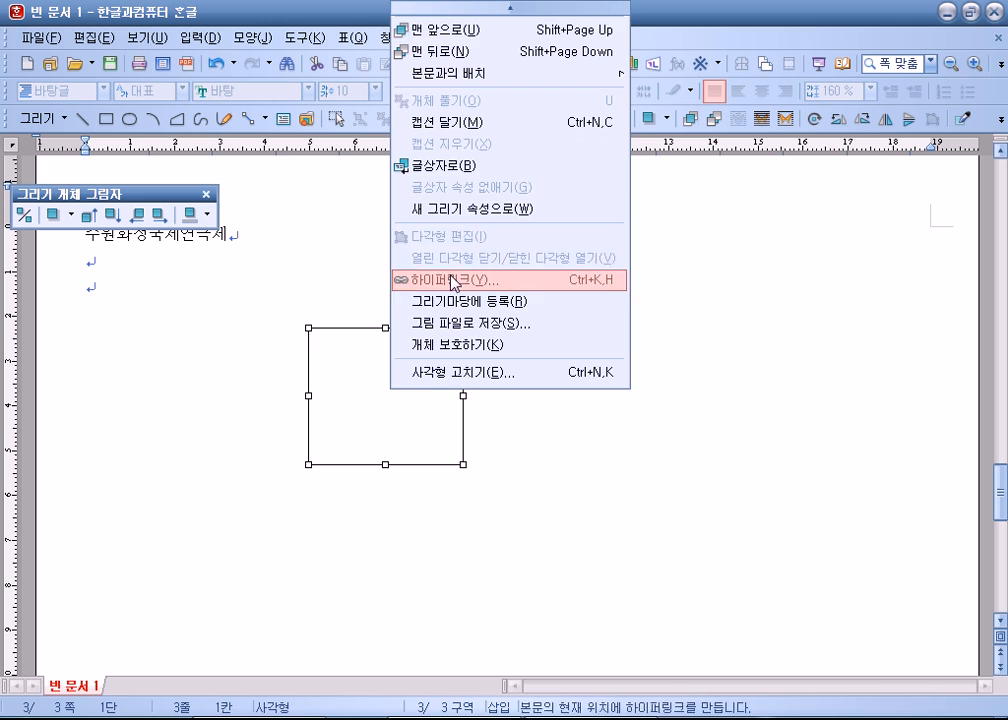
left_click(450, 167)
type("asdasdasd")
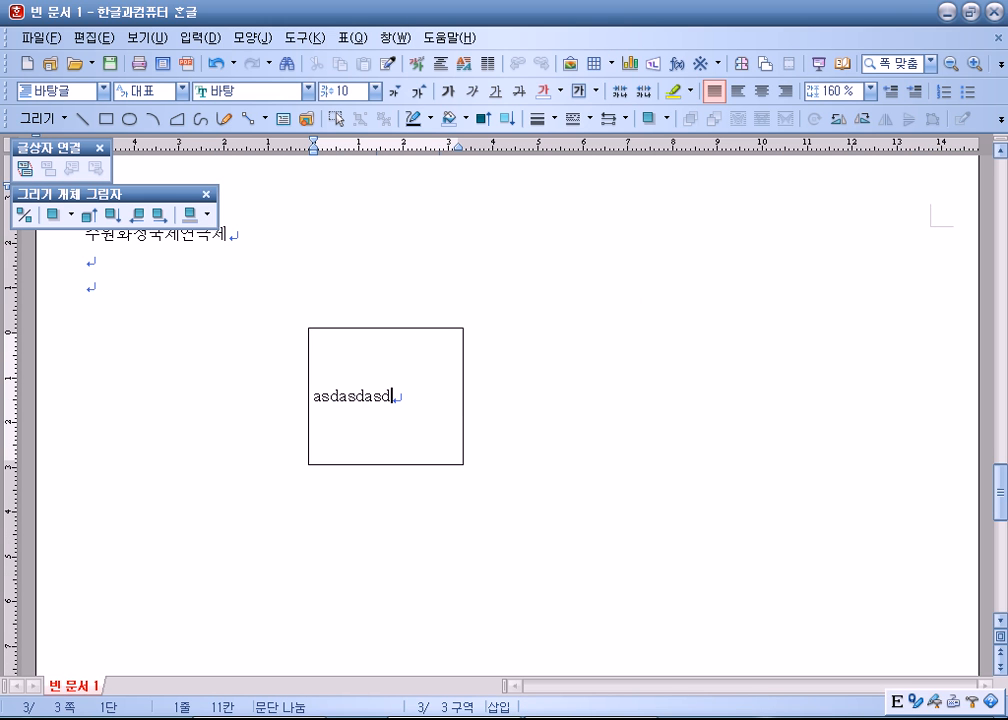
key("shift+Escape")
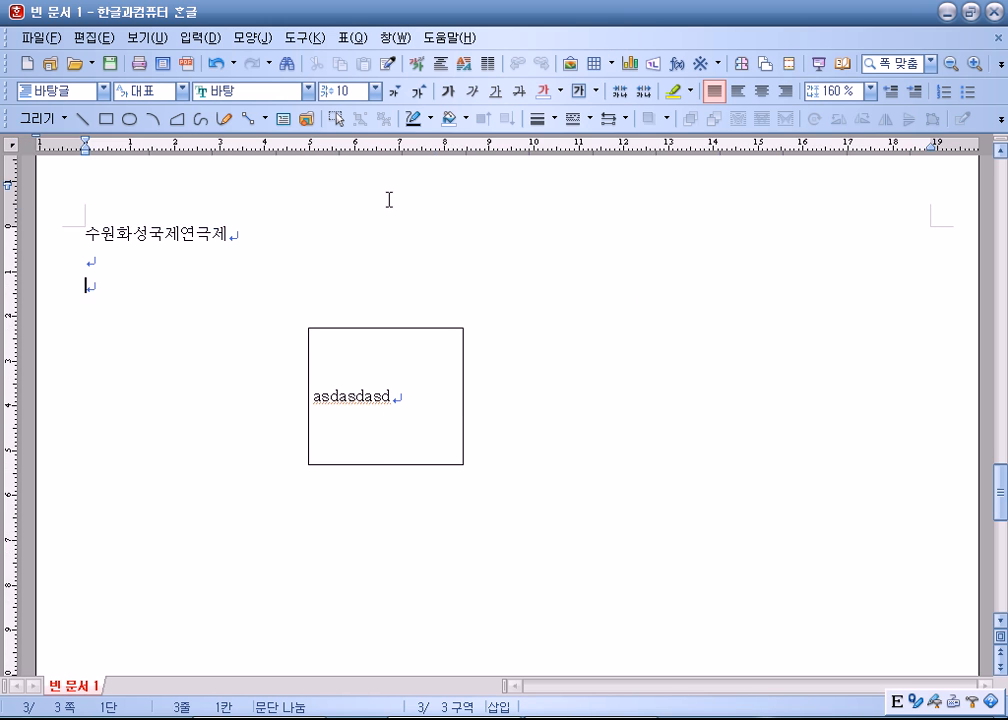
- Insert a text box about 39 mm wide and 33 mm high to the right of the converted rectangle
left_click(286, 121)
left_click_drag(500, 327, 674, 473)
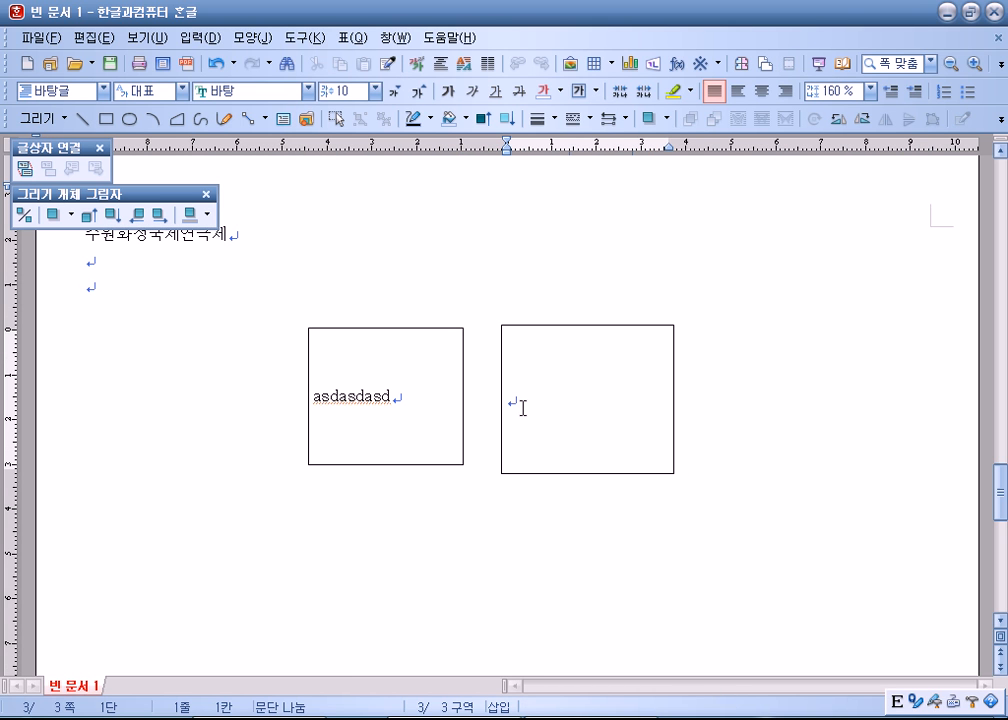
- Remove the text box attribute from the 39 mm wide box on page 3 so it is a plain rectangle
left_click(614, 326)
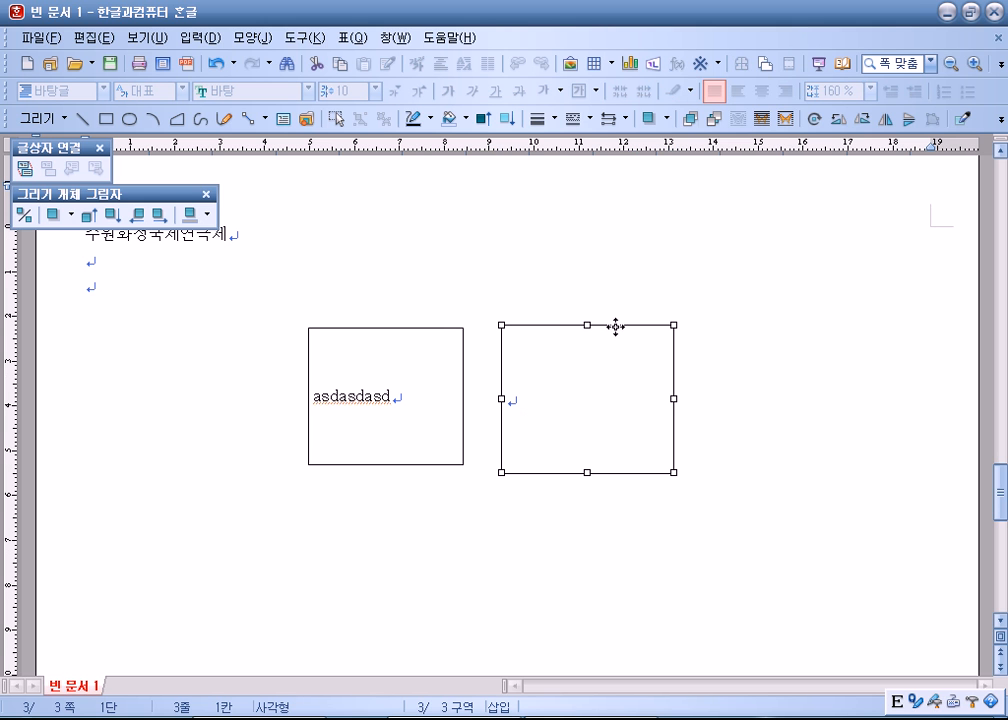
right_click(648, 372)
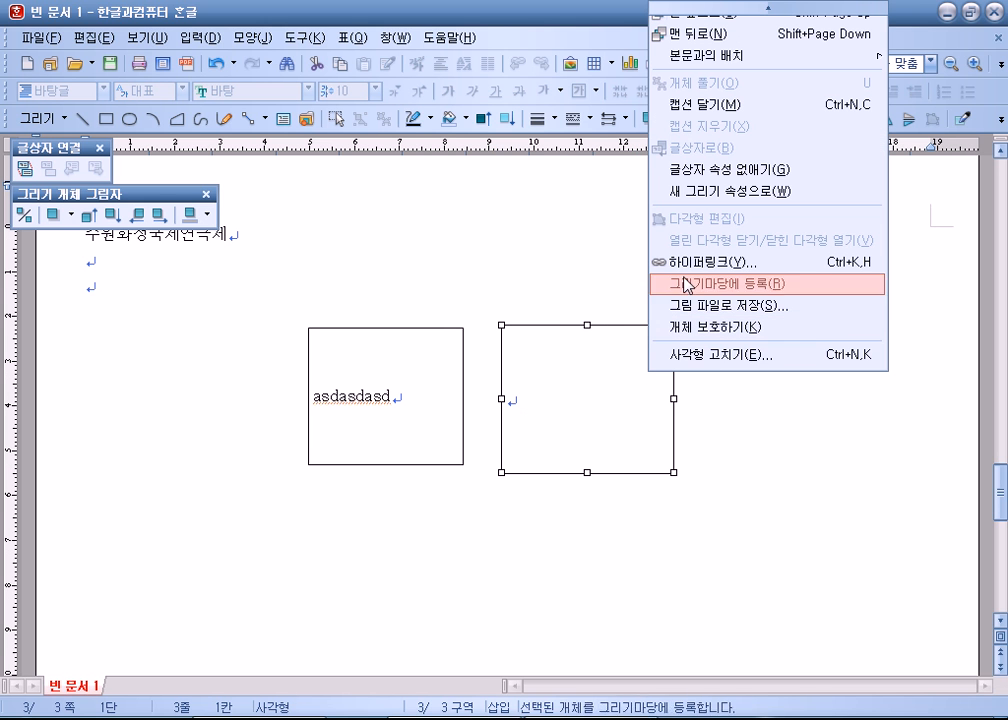
left_click(680, 169)
left_click(540, 520)
left_click(554, 406)
- Remove the text box attribute from the box containing "asdasdasd" on page 3
left_click(457, 364)
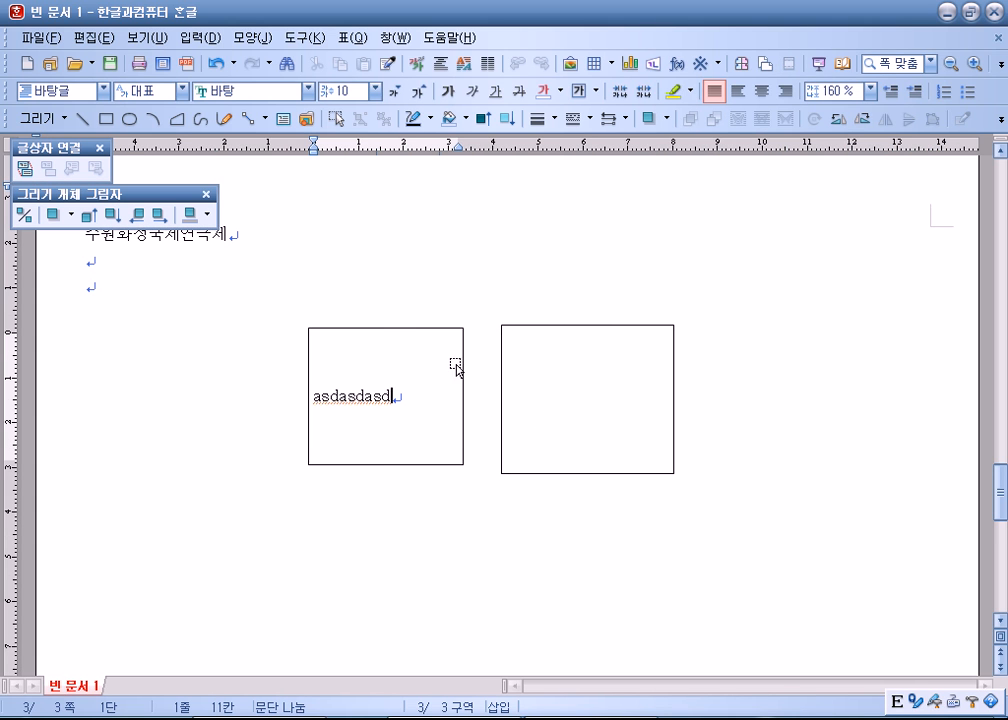
right_click(456, 351)
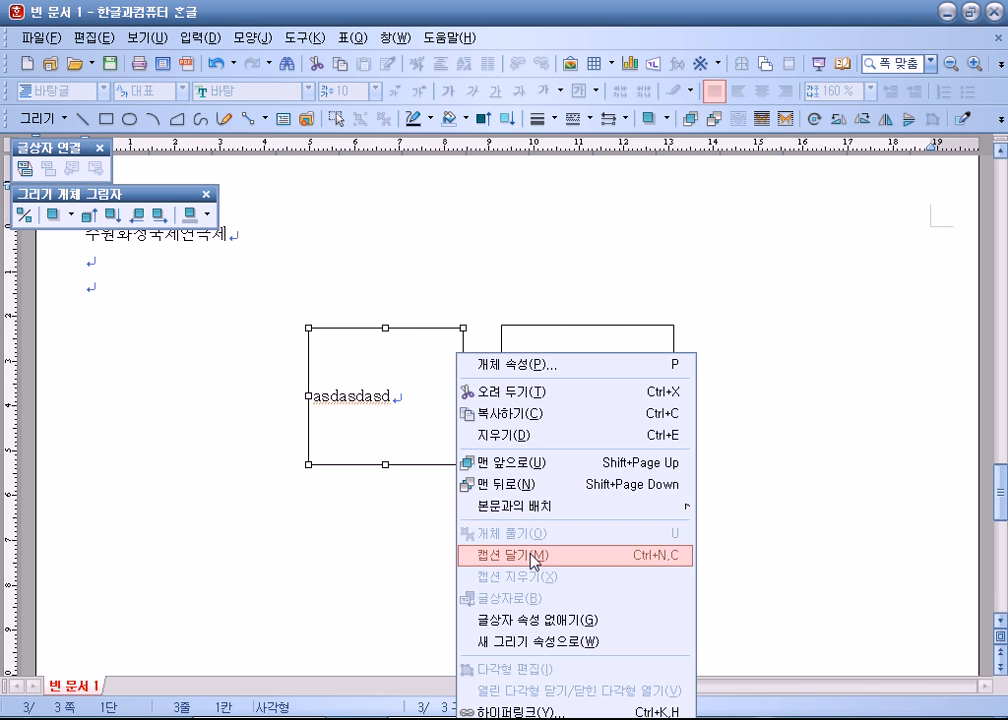
left_click(560, 619)
left_click(396, 551)
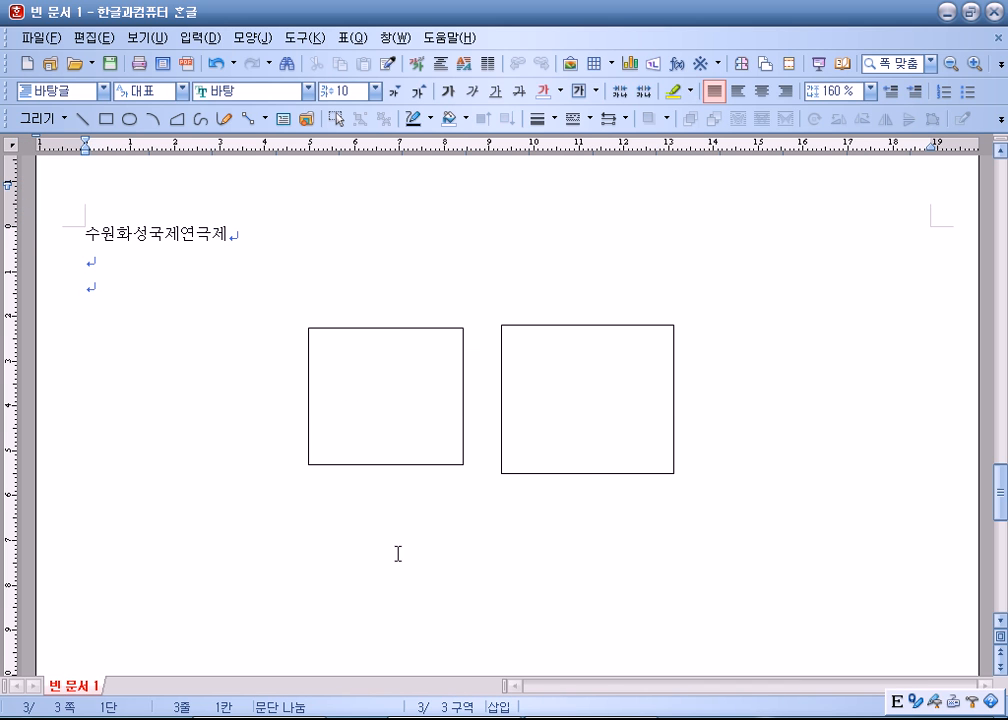
- Convert the smaller of the two page 3 rectangles back into a text box
left_click(371, 437)
left_click(547, 446)
left_click(427, 435)
left_click(583, 428)
left_click(398, 404)
right_click(369, 407)
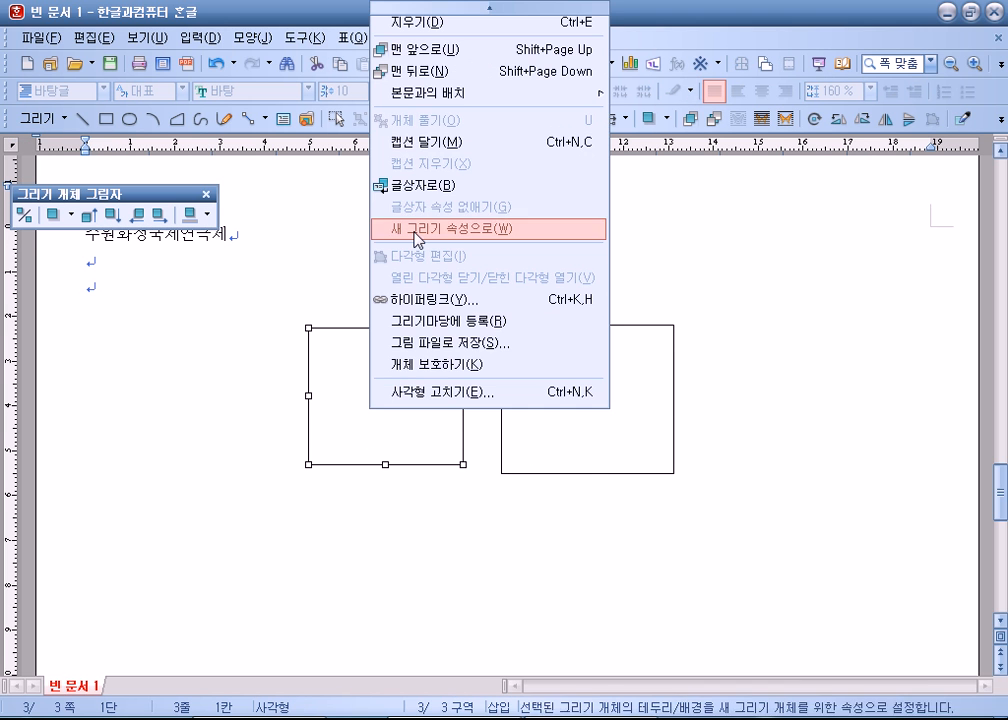
left_click(430, 186)
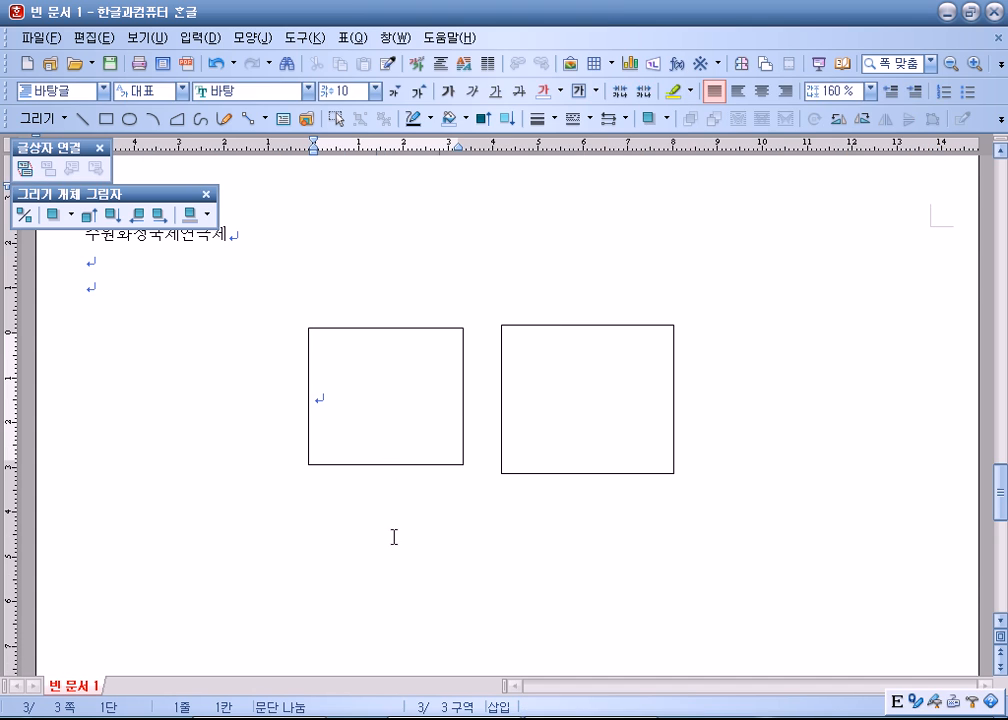
- Set the larger page 3 rectangle's fill to no colour (색 채우기 없음)
left_click(549, 410)
left_click(522, 520)
left_click(570, 397)
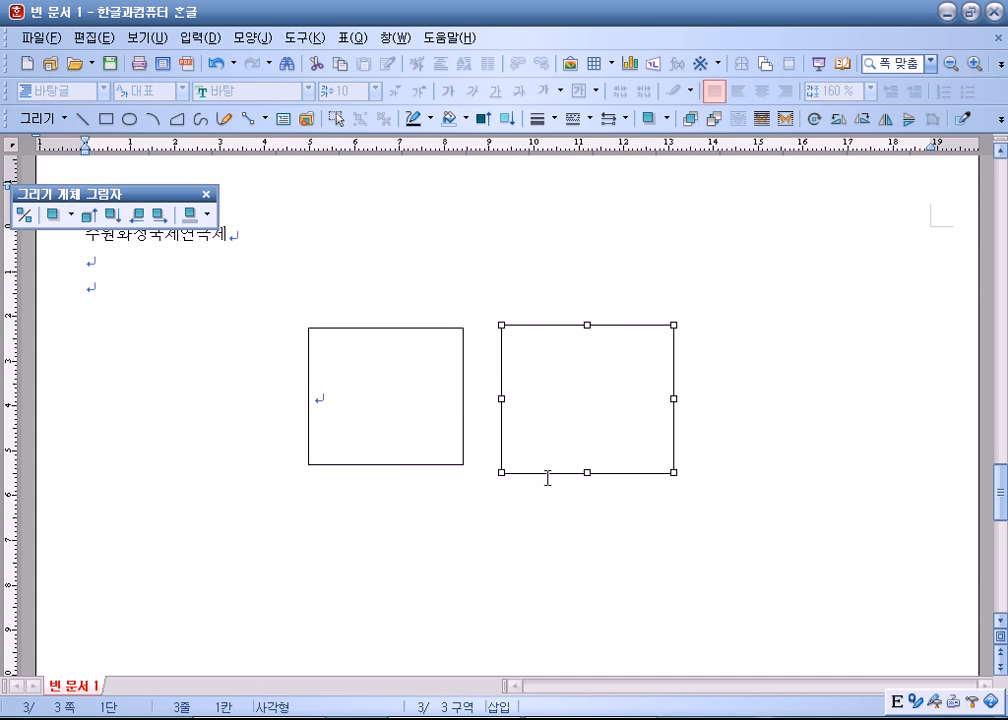
double_click(569, 382)
left_click(423, 162)
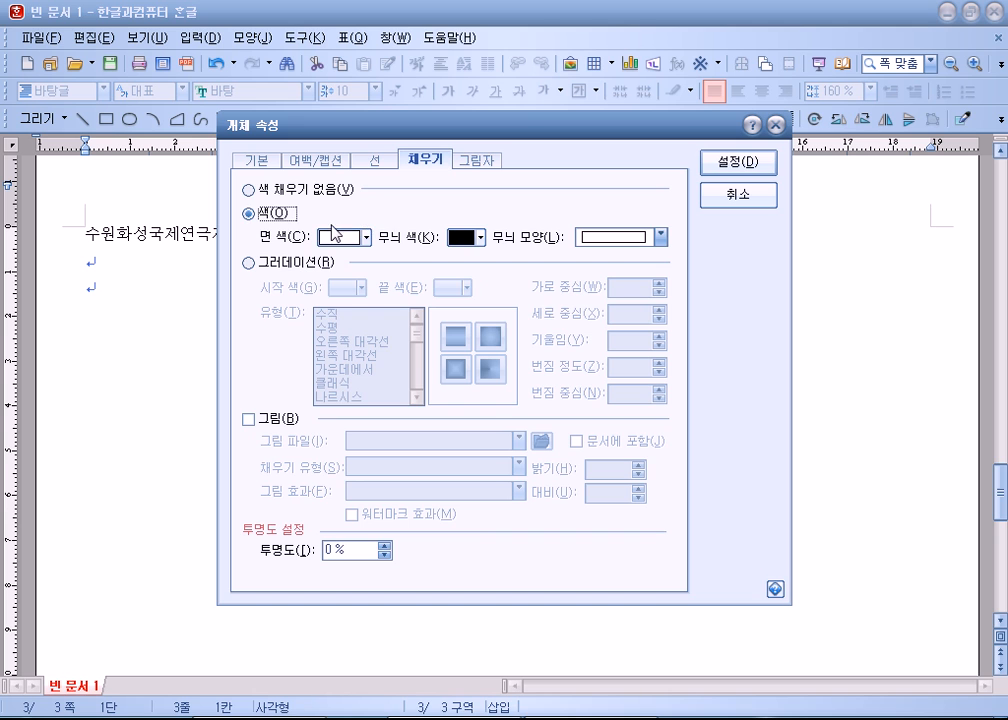
left_click(248, 189)
left_click(738, 161)
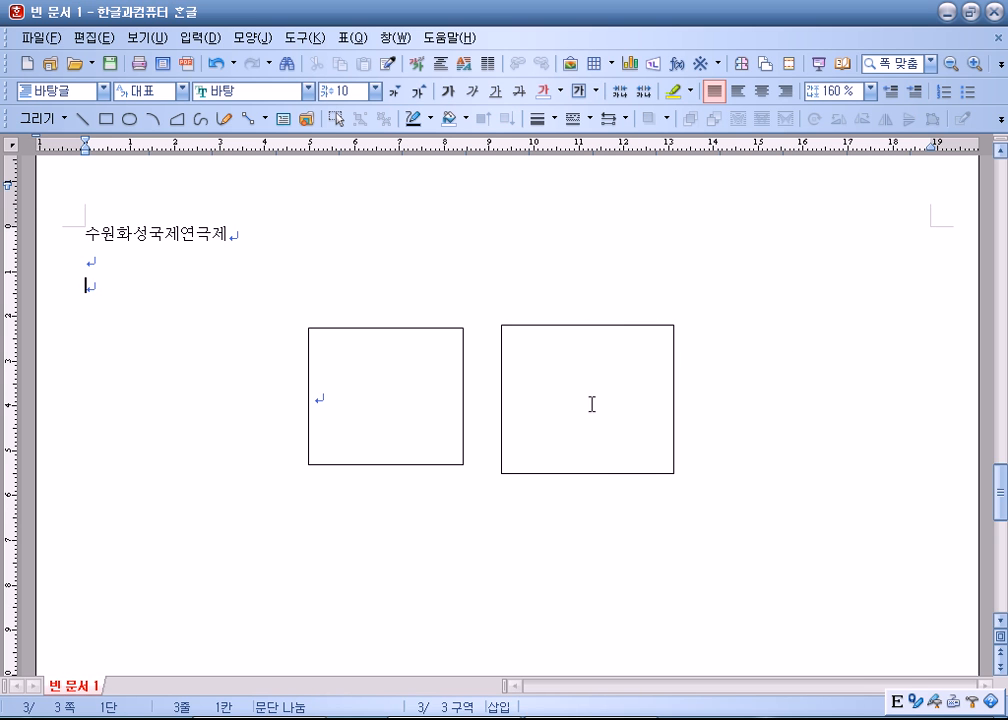
- Restore the larger page 3 rectangle's solid colour fill in white
double_click(557, 326)
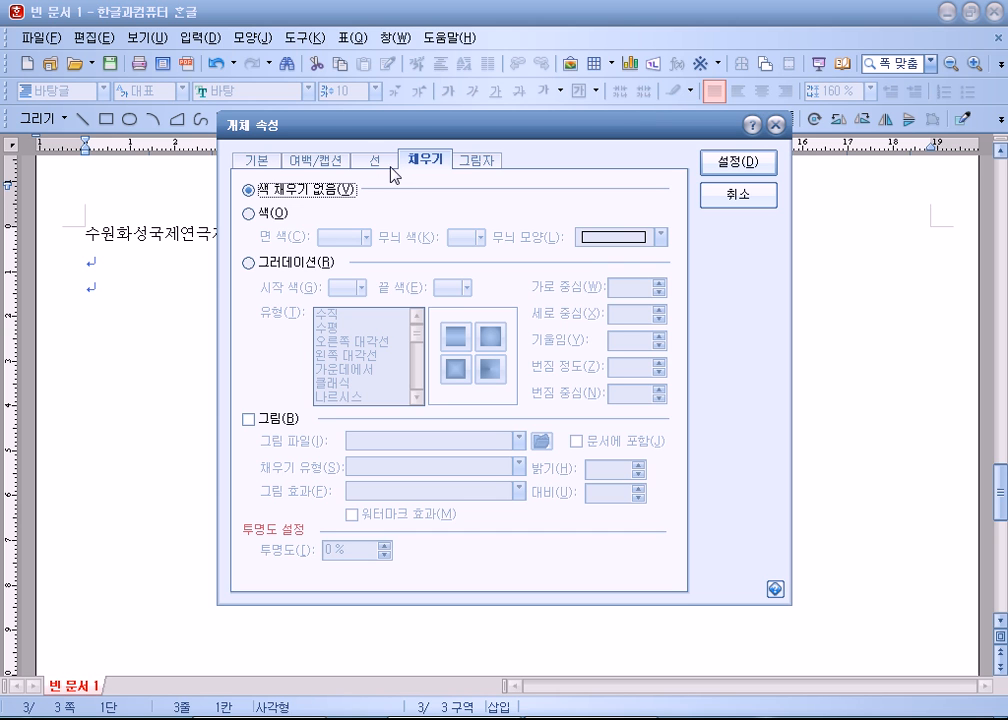
left_click(276, 213)
left_click(340, 238)
left_click(342, 238)
left_click(738, 161)
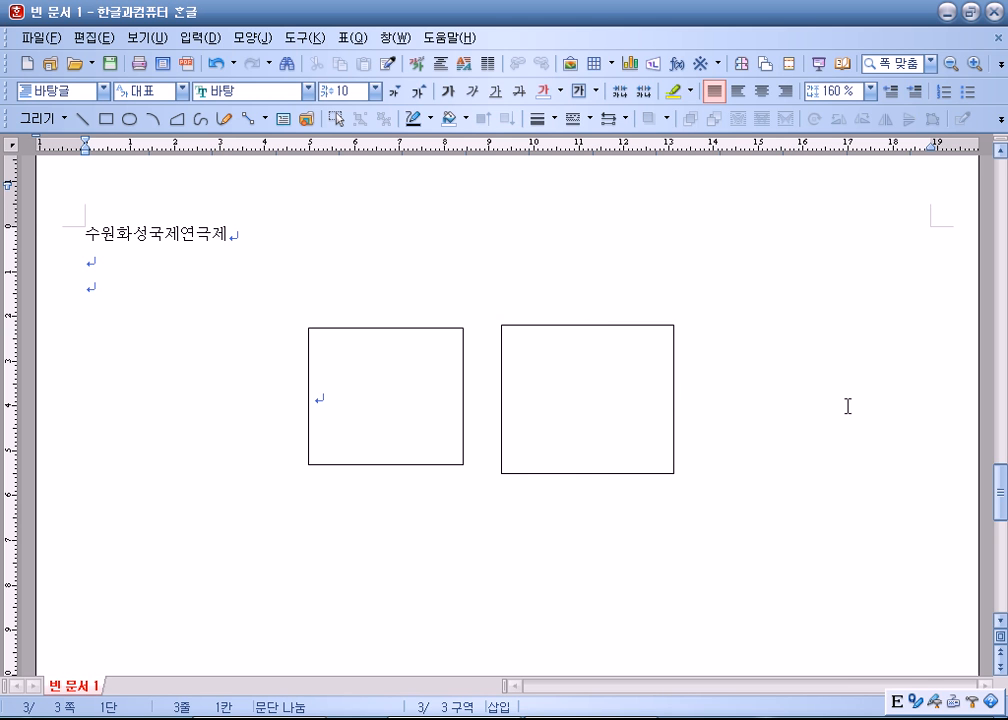
left_click(622, 390)
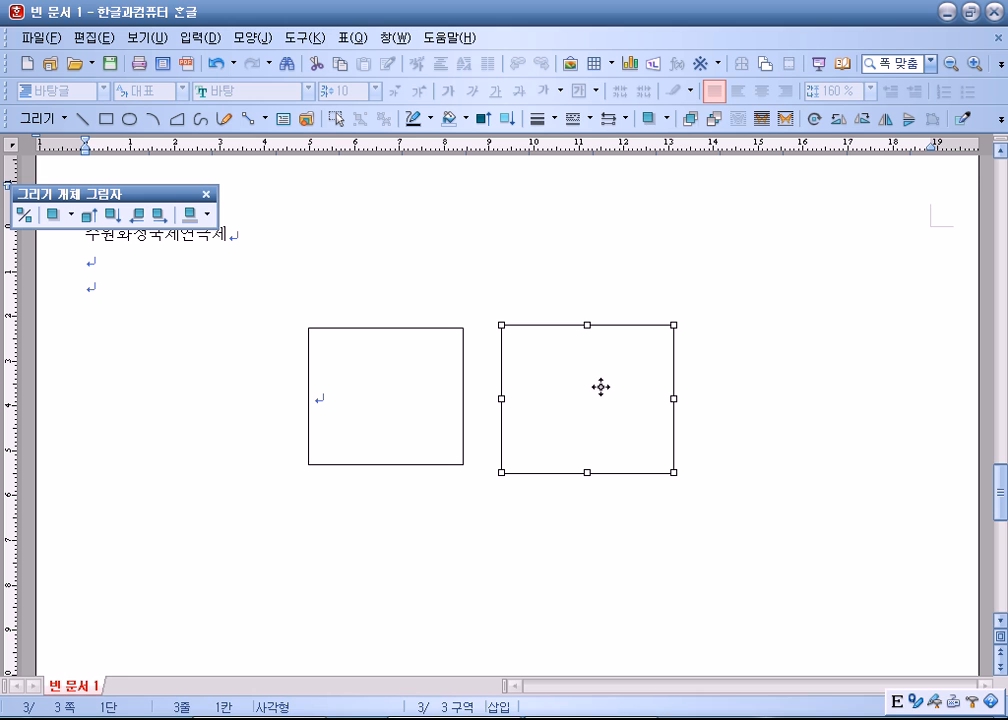
left_click(314, 491)
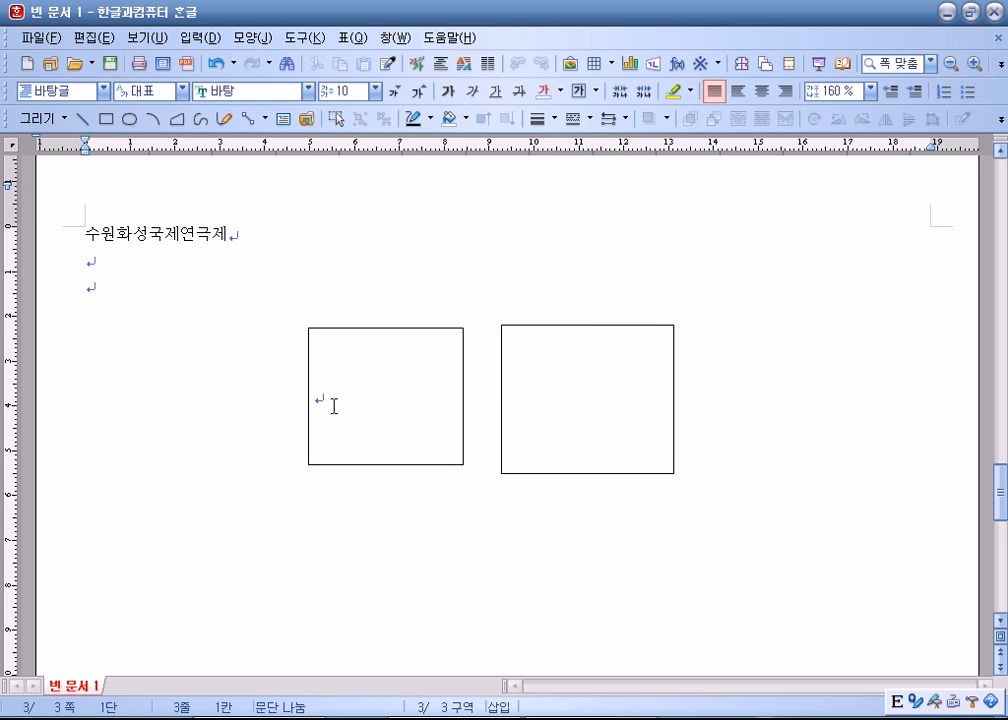
scroll(314, 450, "down", 1)
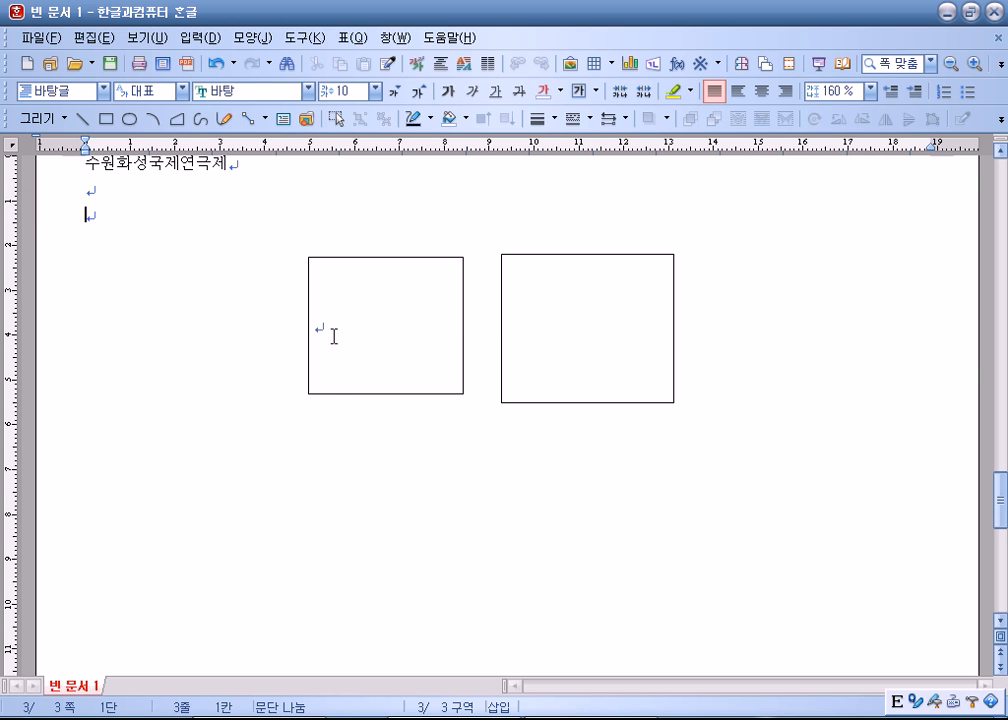
left_click(340, 331)
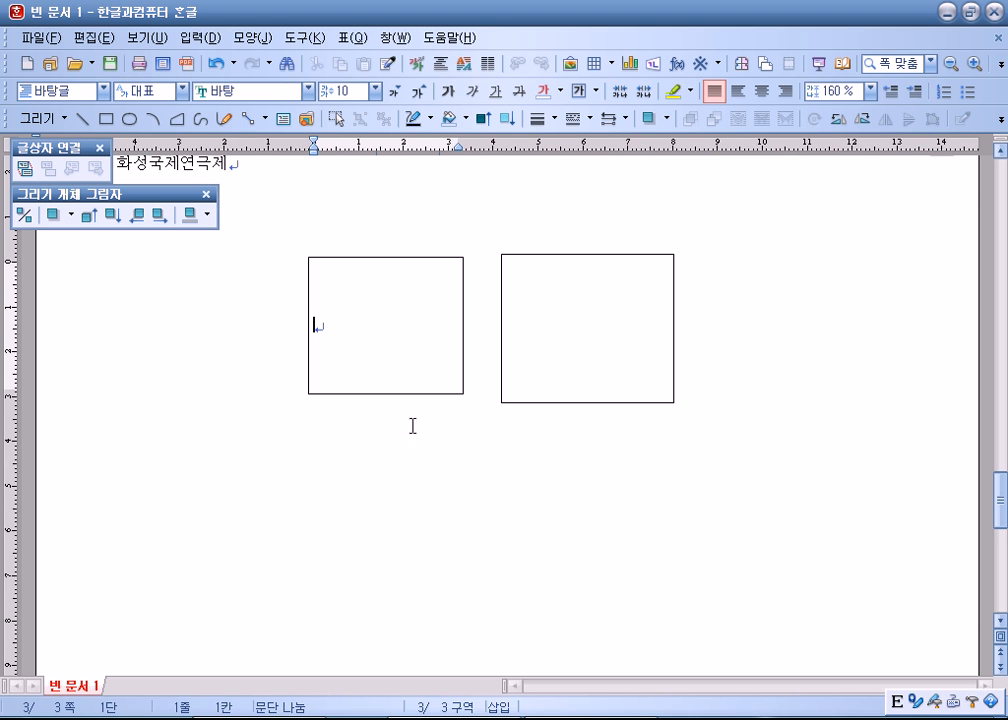
left_click(406, 355)
left_click(427, 481)
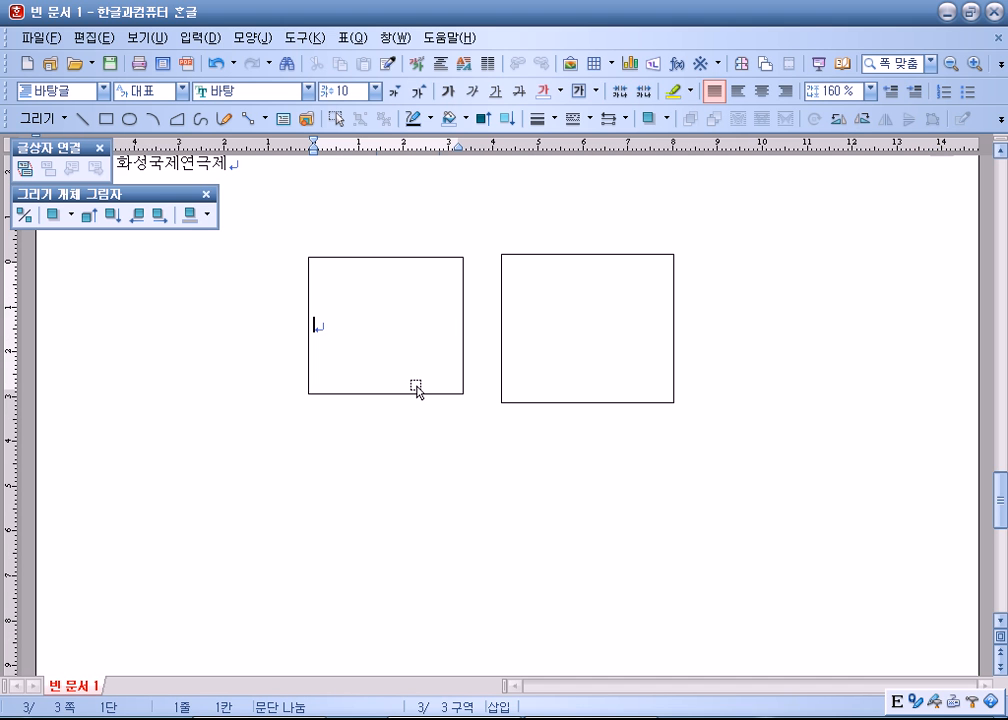
left_click(460, 297)
left_click(457, 423)
left_click(463, 472)
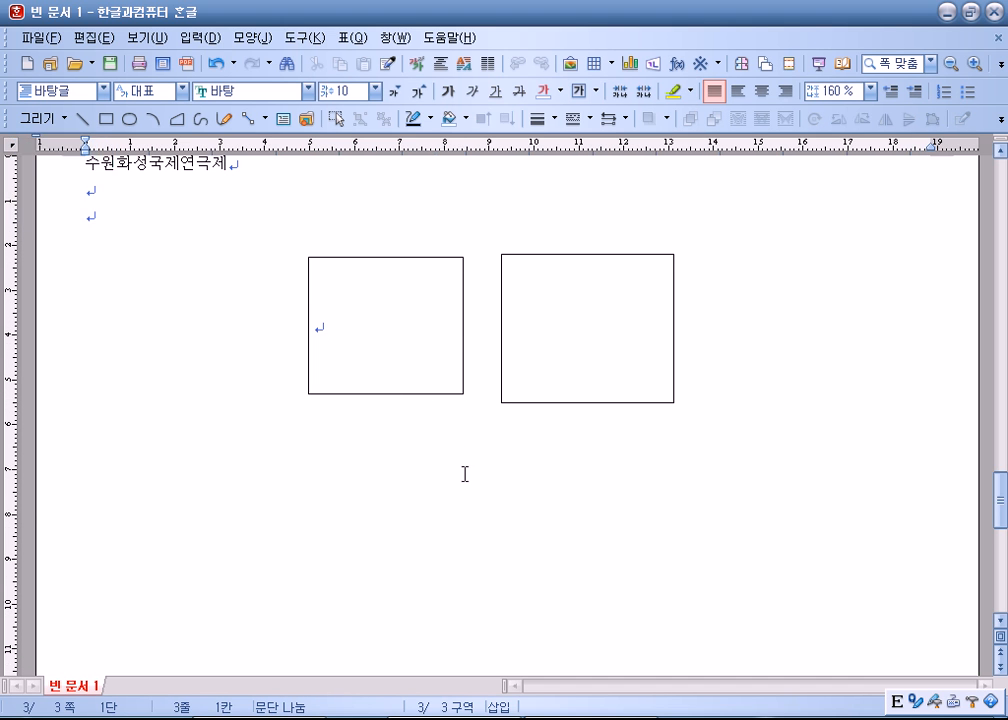
left_click(379, 327)
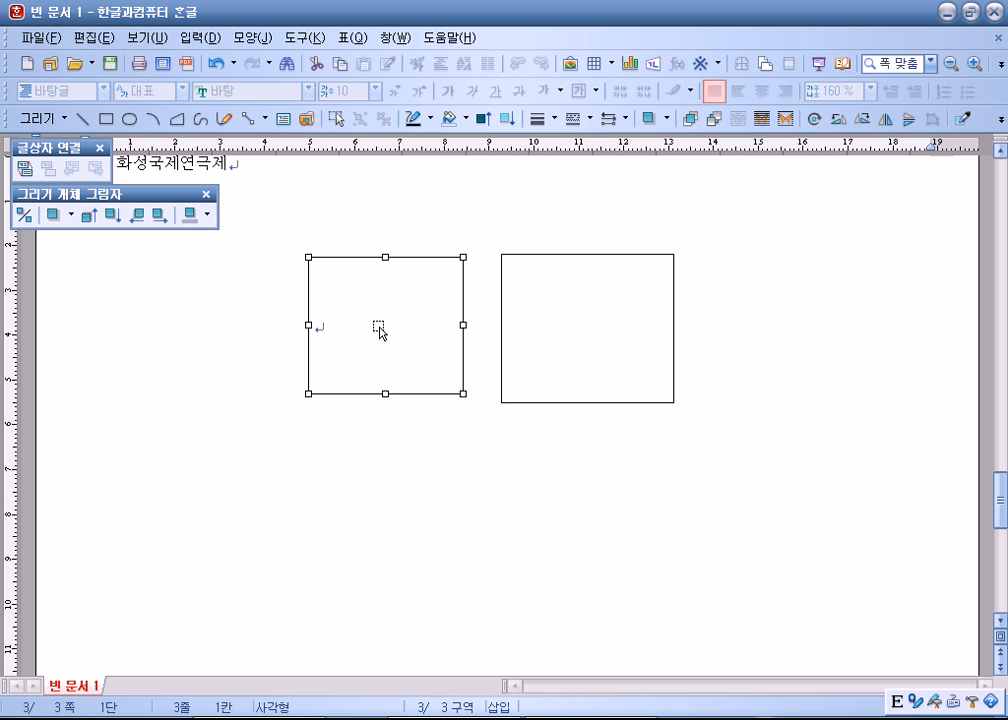
left_click(437, 493)
- Enter "D" in the white rounded square on page 2 and delete it again
scroll(409, 423, "up", 10)
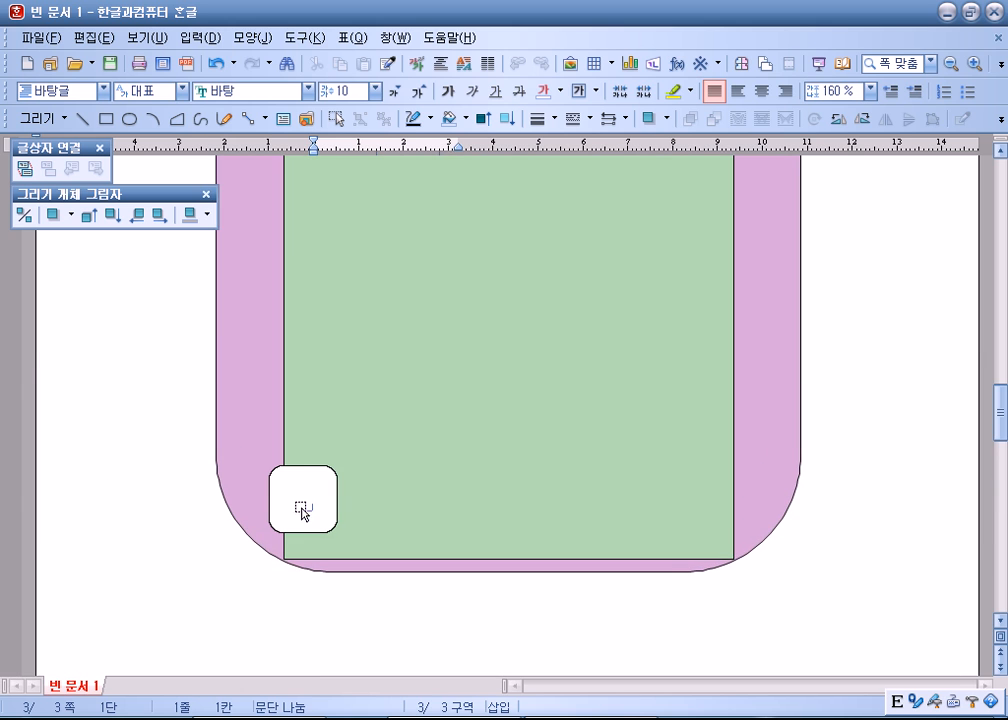
left_click(303, 499)
left_click(346, 620)
left_click(305, 511)
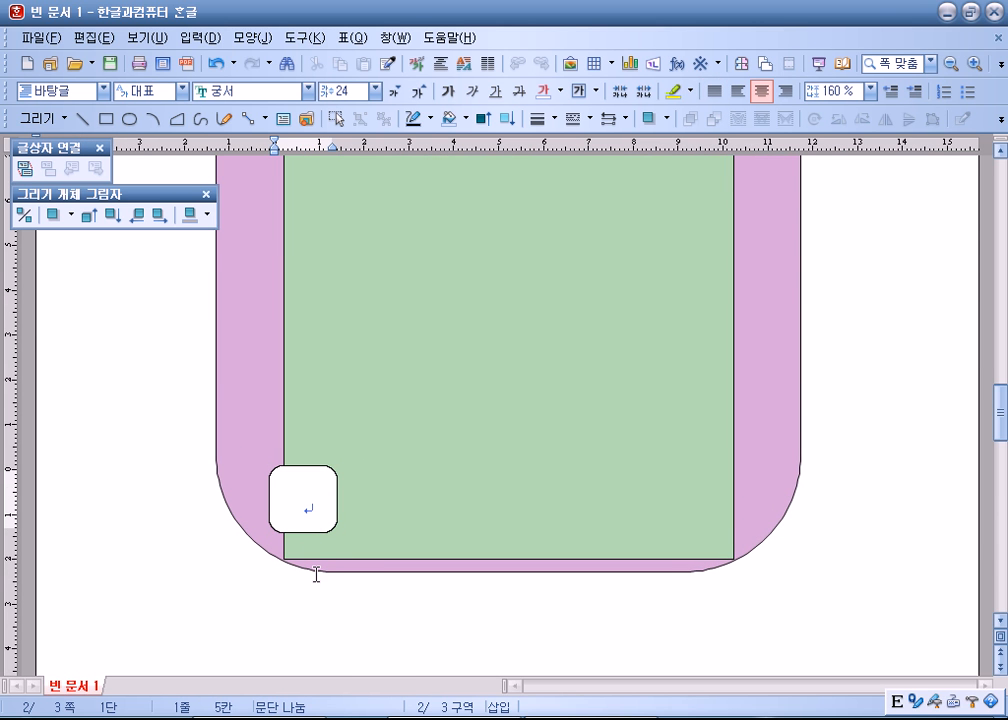
left_click(316, 486)
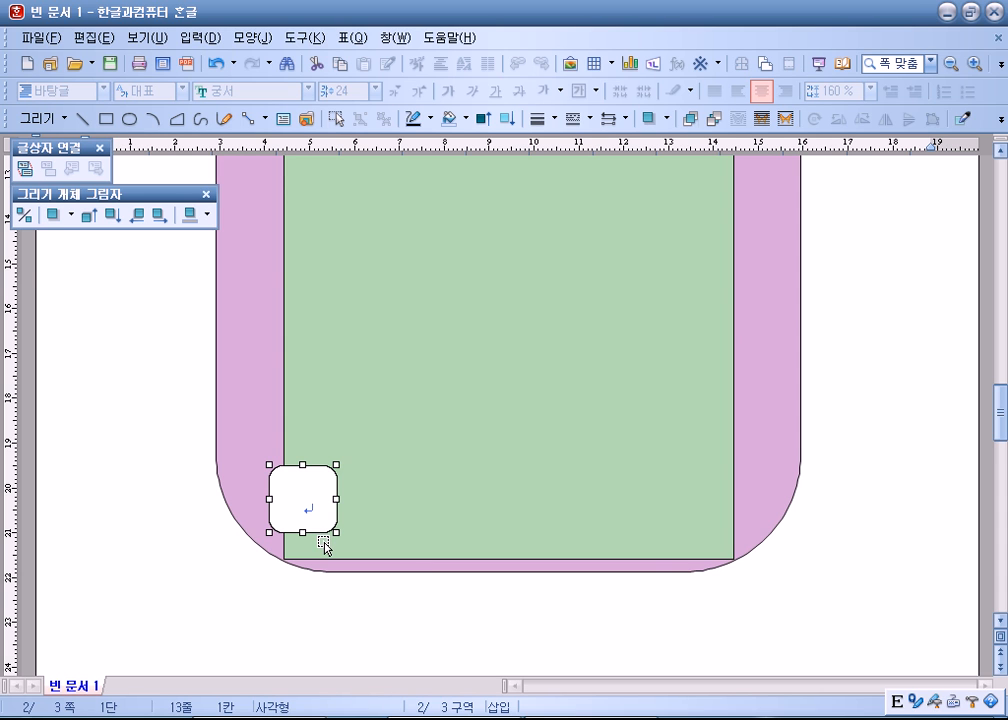
scroll(322, 546, "down", 3)
left_click(317, 372)
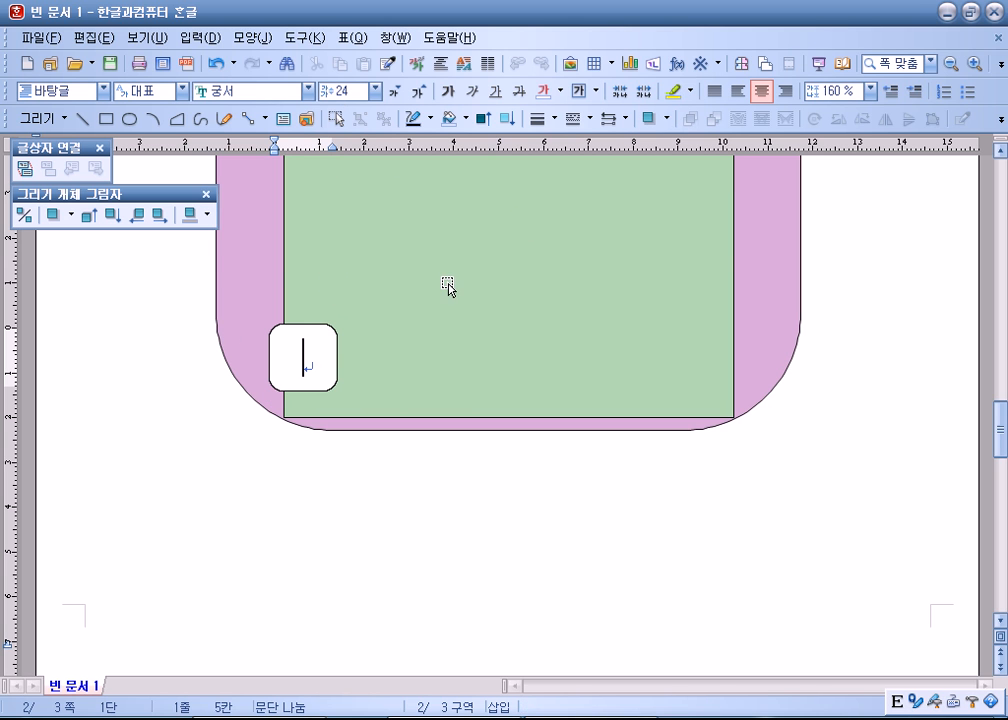
type("D")
key("BackSpace")
left_click(221, 500)
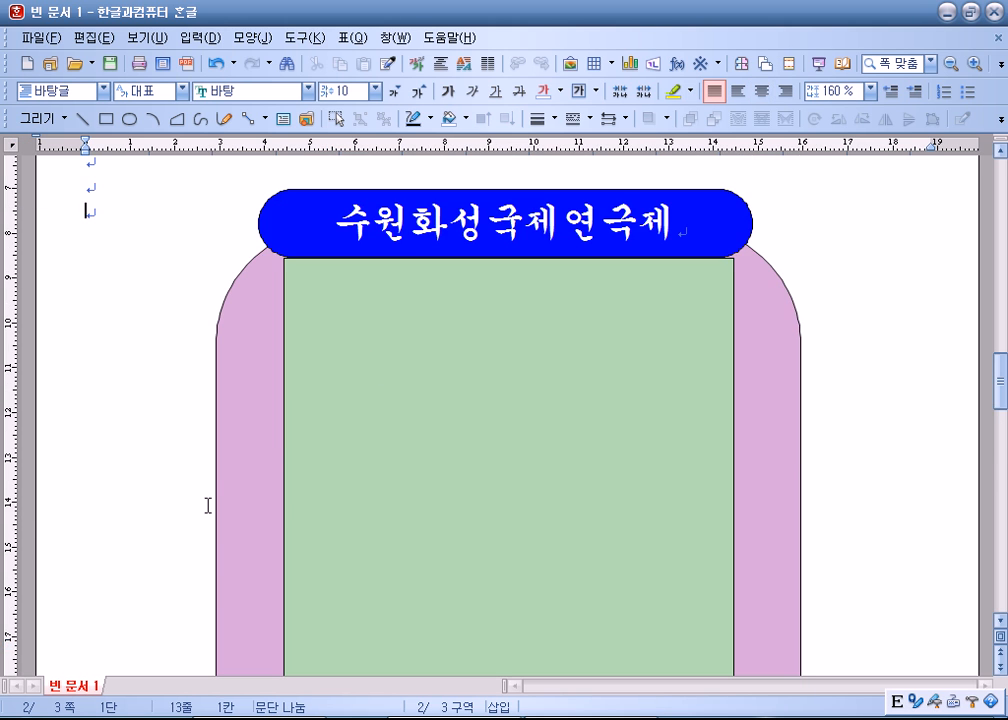
- Draw a small ellipse about 4.5 mm across over the outer left edge of page 2's white rounded square
scroll(203, 511, "down", 9)
scroll(281, 350, "up", 1)
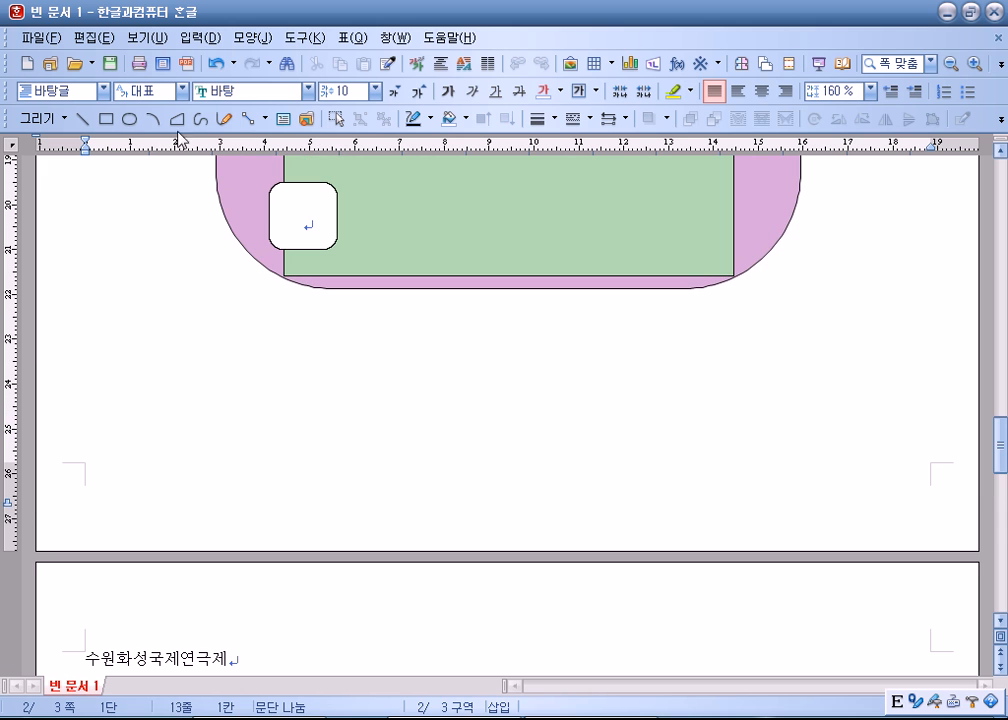
left_click(129, 118)
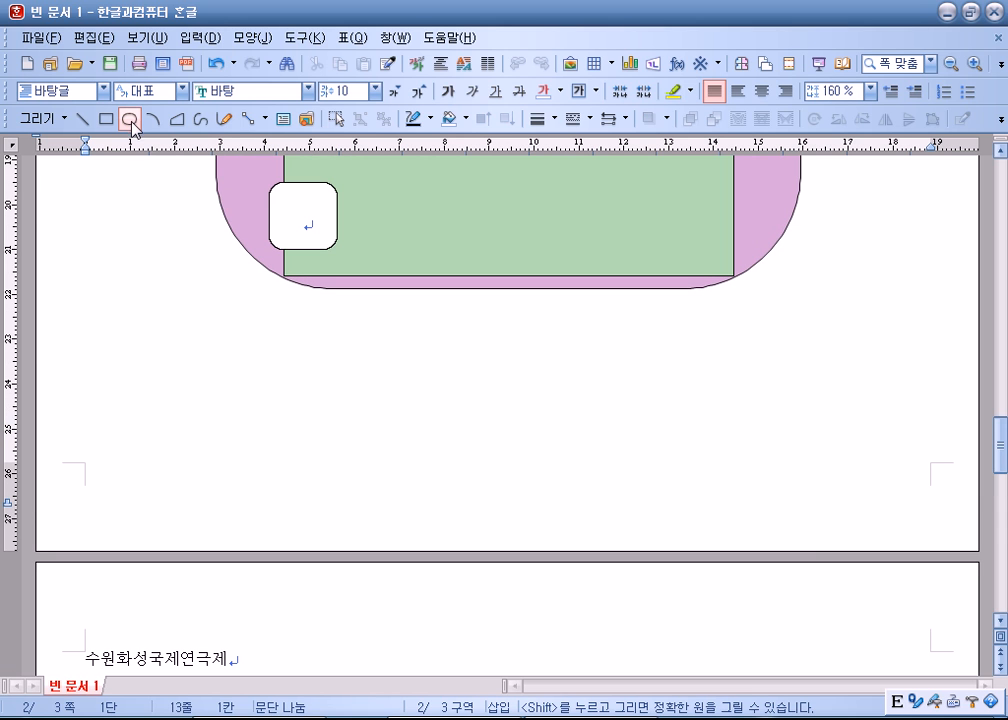
left_click_drag(258, 208, 281, 230)
- Set the small ellipse's width and height to 5 mm each and lock its size
double_click(269, 219)
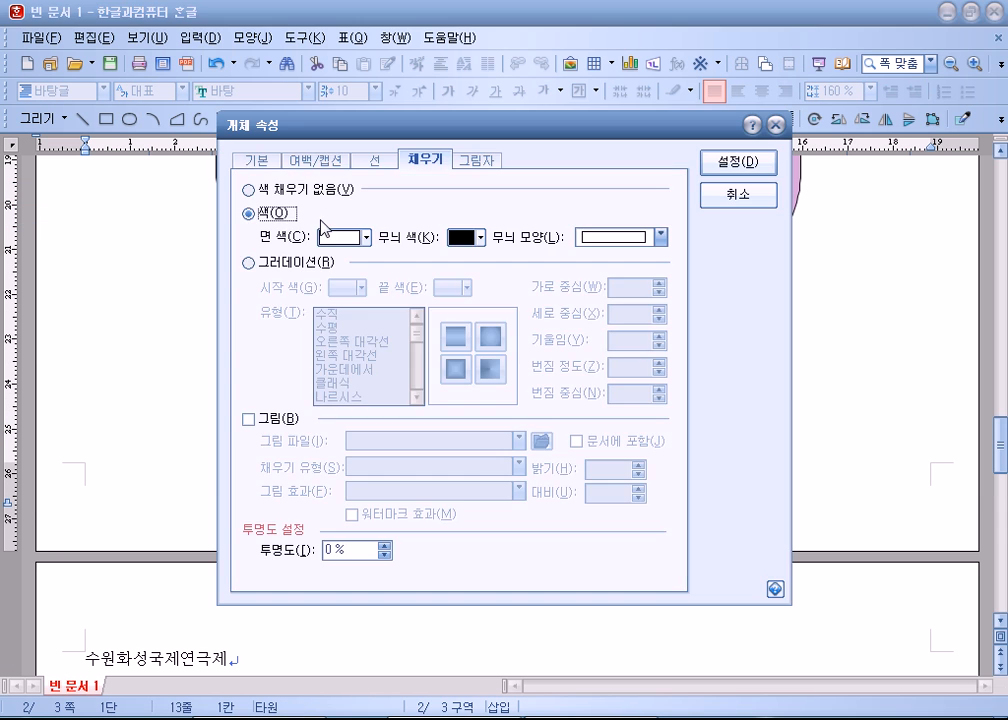
left_click(260, 160)
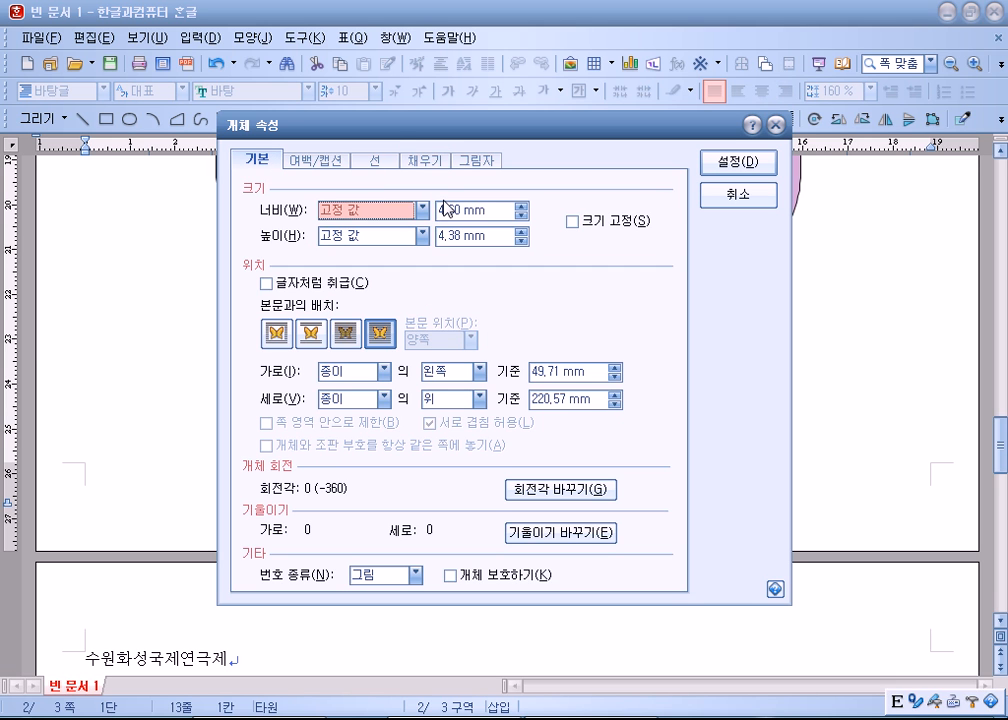
key("Tab")
type("5")
key("Tab")
key("Tab")
type("5")
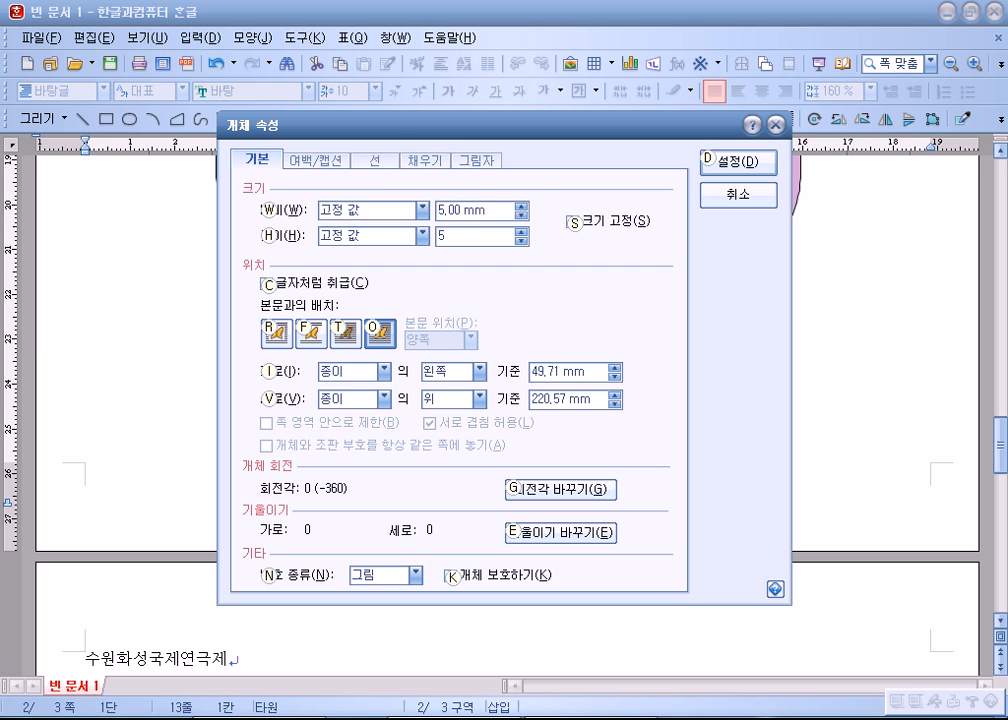
key("alt+s")
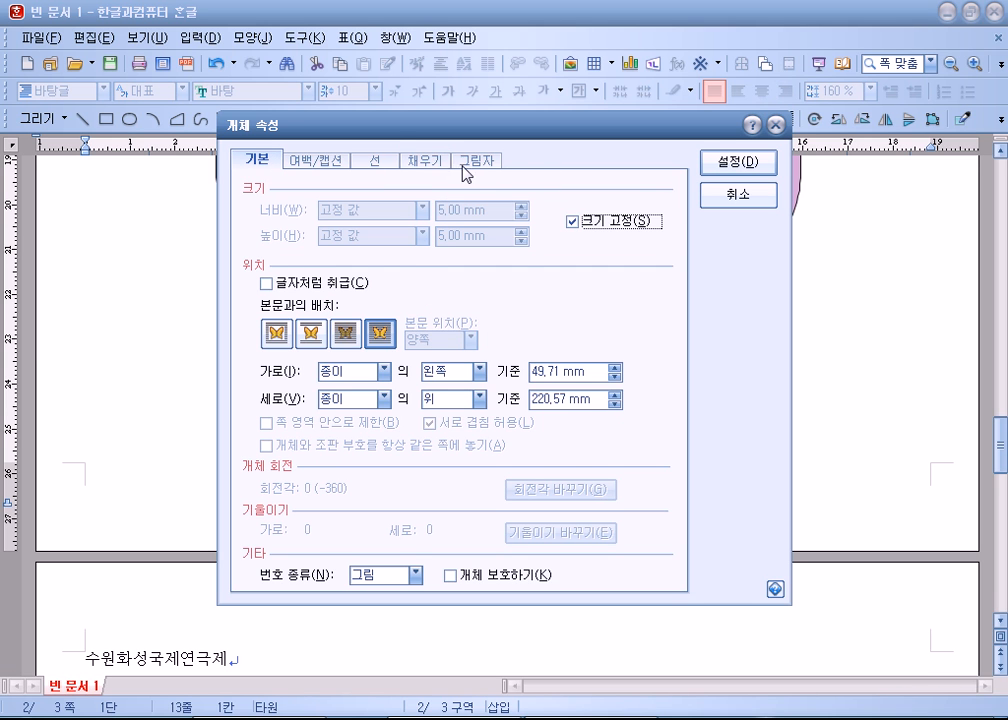
- Fill the small circle with dark blue and apply its object properties
left_click(433, 165)
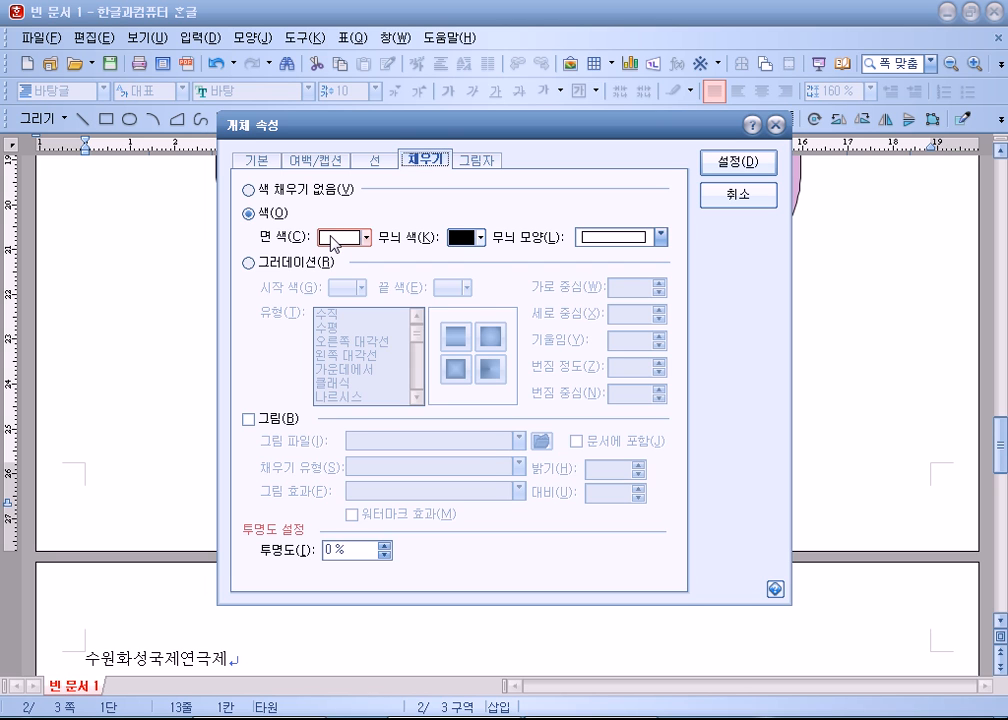
left_click(333, 239)
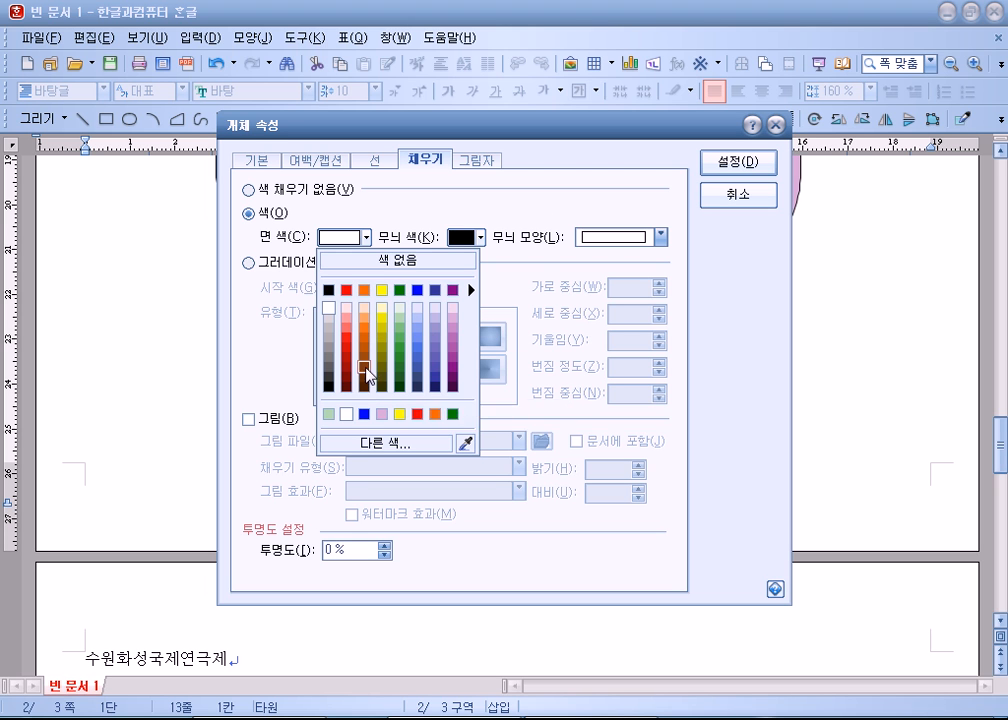
left_click(434, 376)
left_click(727, 167)
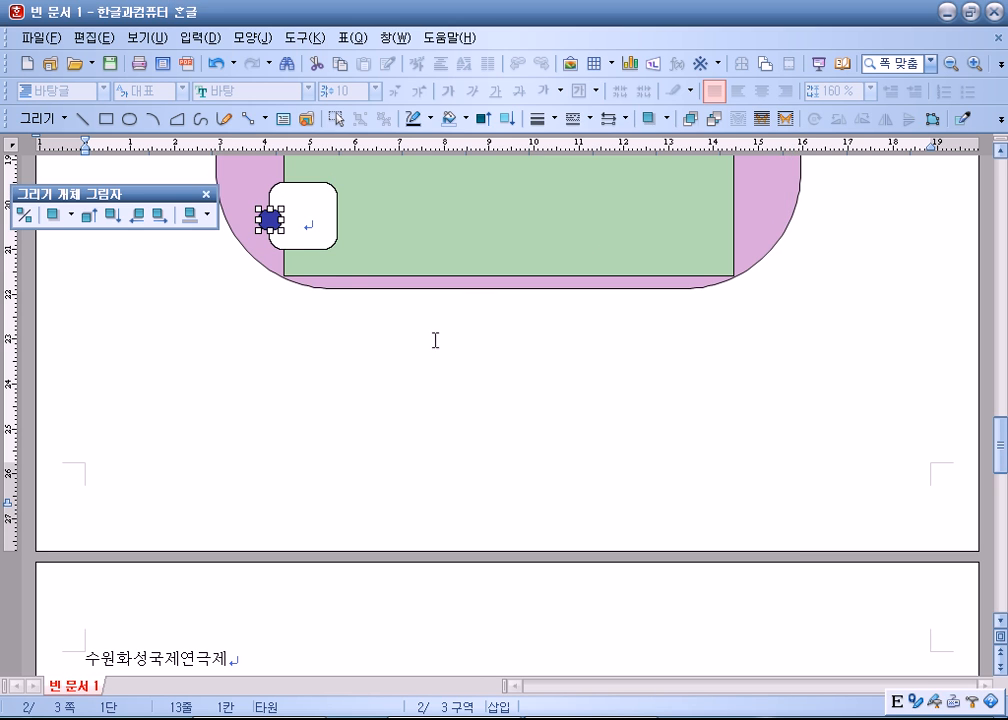
- Nudge the dark blue circle slightly upward on the edge of the white rounded square
left_click(304, 240)
left_click(279, 218)
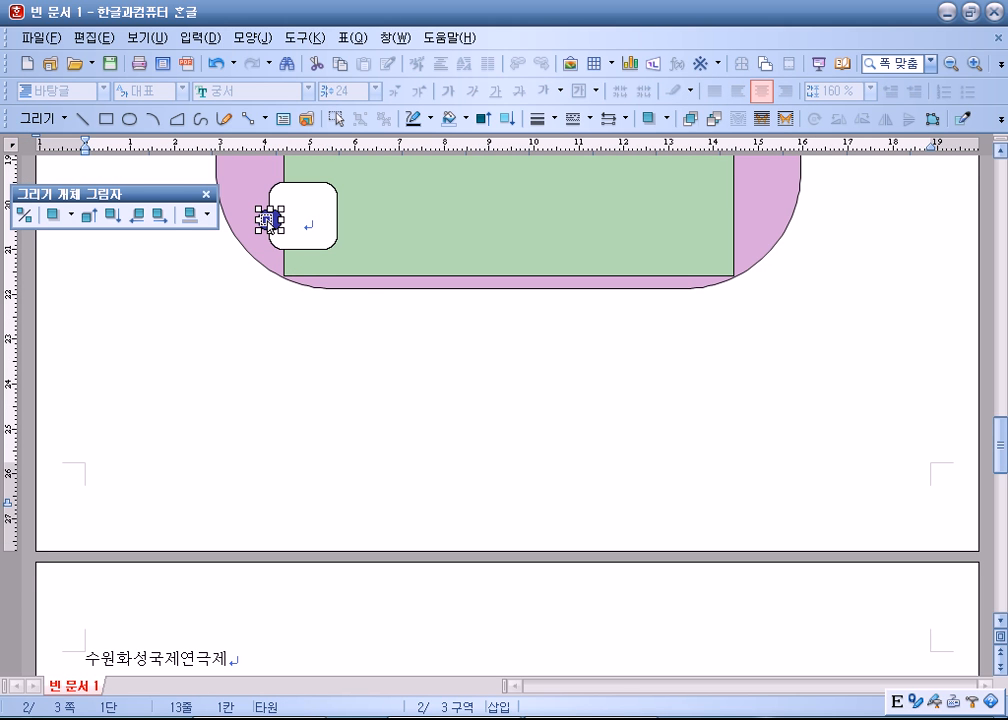
key("Up")
key("Up")
key("Up")
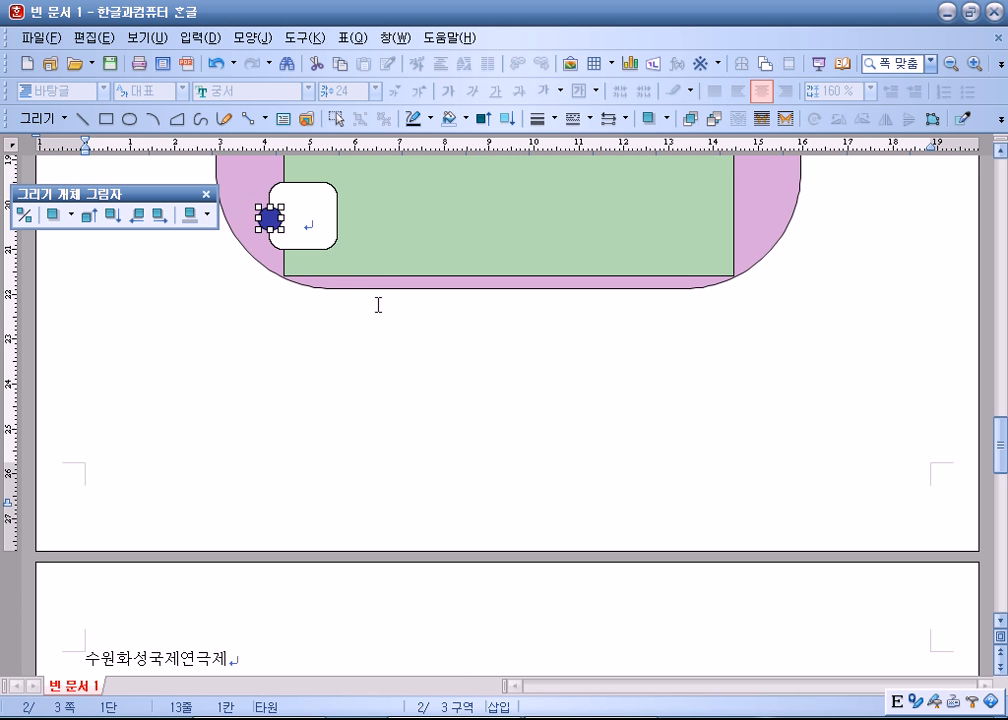
- Draw a text box about 82 mm wide and 14 mm high beside page 2's white rounded square
key("Escape")
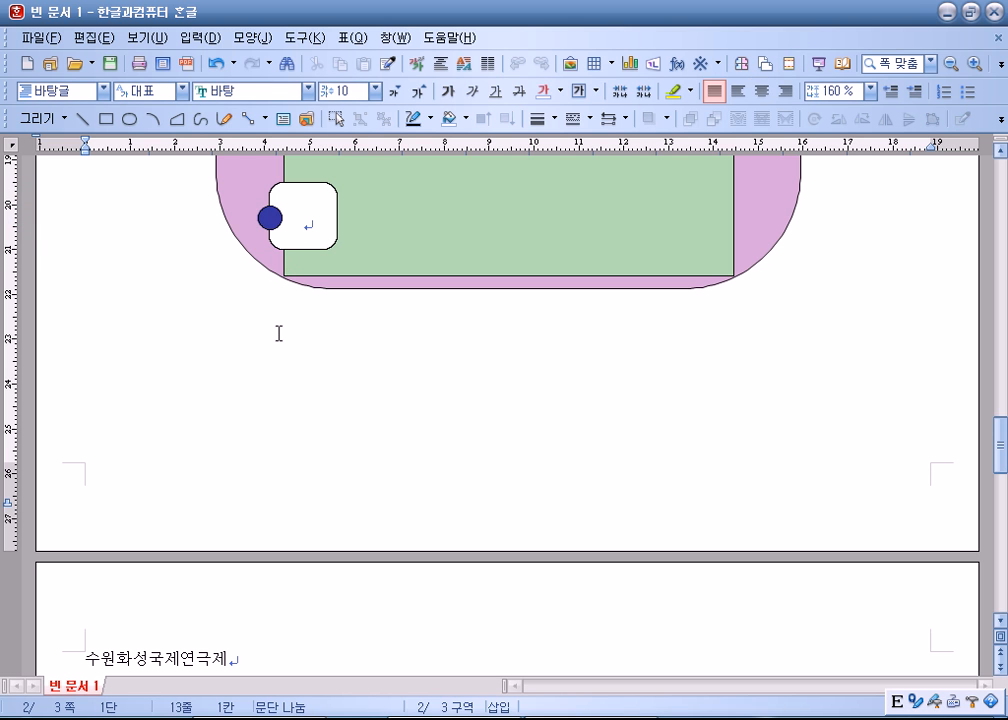
scroll(279, 333, "up", 3)
left_click(284, 119)
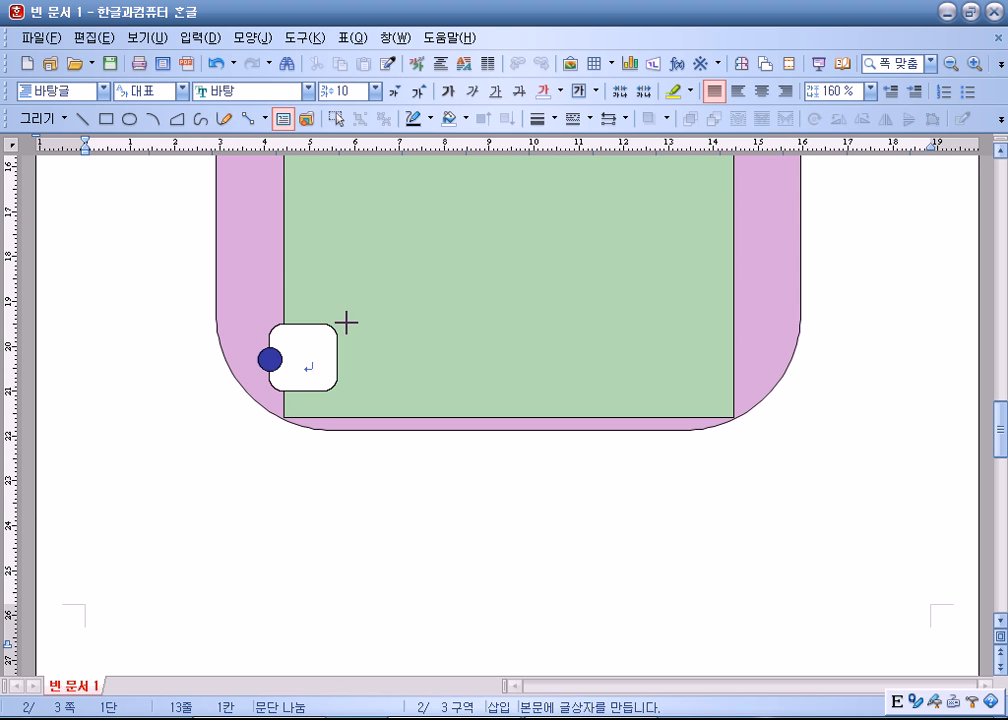
mouse_move(353, 326)
left_mouse_down()
mouse_move(646, 387)
mouse_move(721, 388)
left_mouse_up()
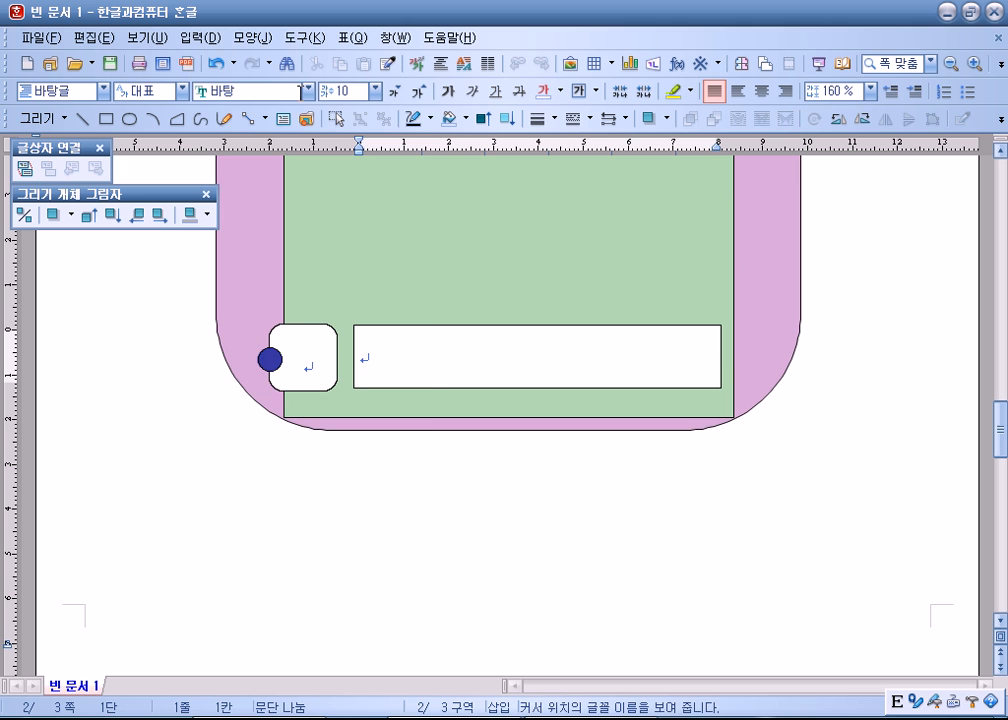
- Set the new text box's font to 굴림 and its size to 16
left_click(308, 90)
scroll(250, 210, "up", 8)
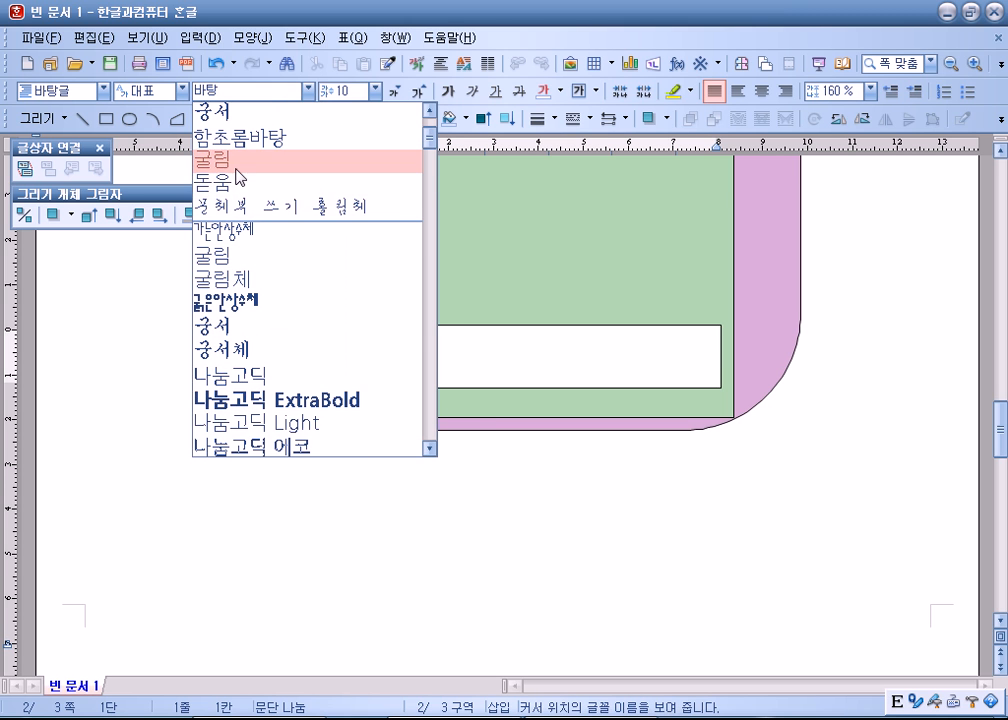
left_click(240, 160)
left_click(375, 90)
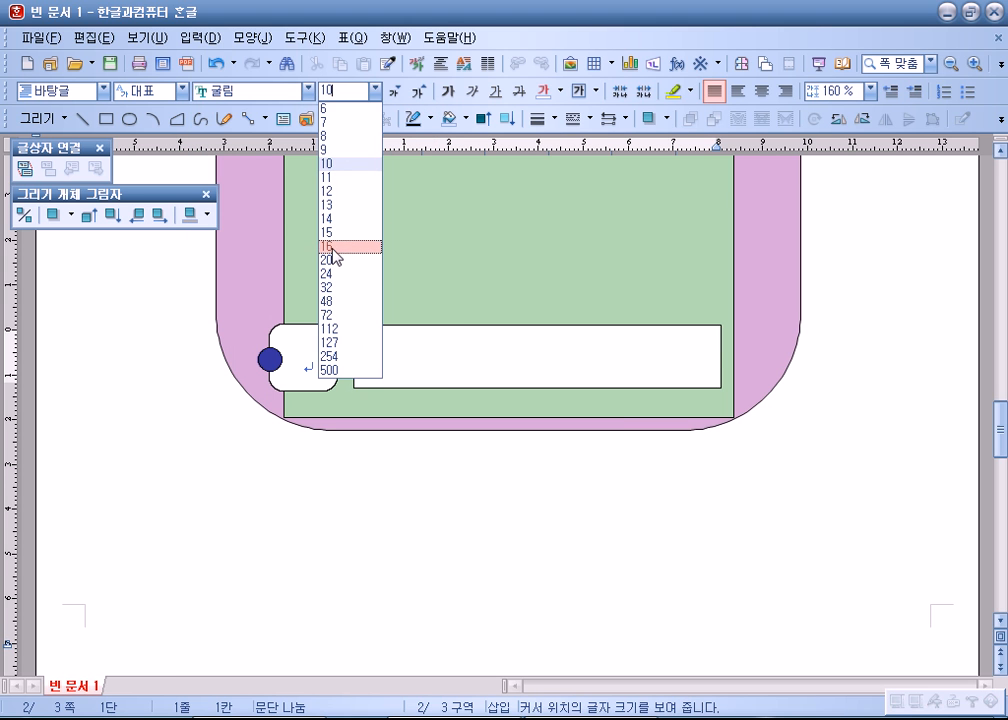
left_click(347, 246)
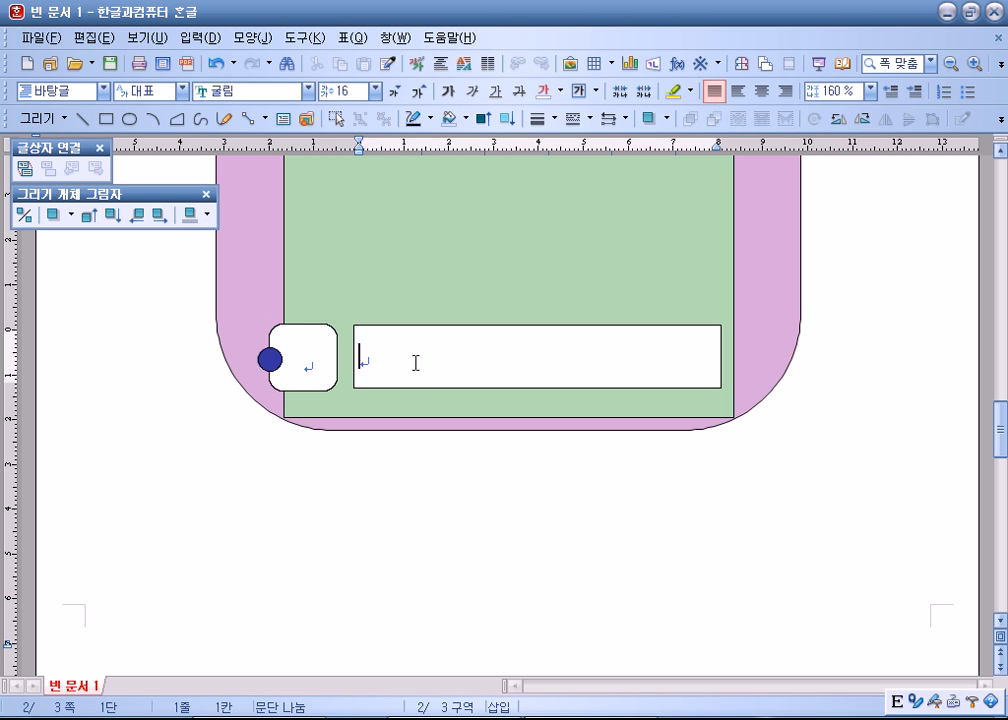
- Enter "상대방을 이해사는 프로그램" in the text box and centre the paragraph
type("상대발을 이")
key("BackSpace")
key("BackSpace")
key("BackSpace")
key("BackSpace")
key("BackSpace")
key("shift+space")
type("QD")
key("BackSpace")
key("BackSpace")
key("shift+space")
type("방을  이해사느")
type("ㄴ 프로그램")
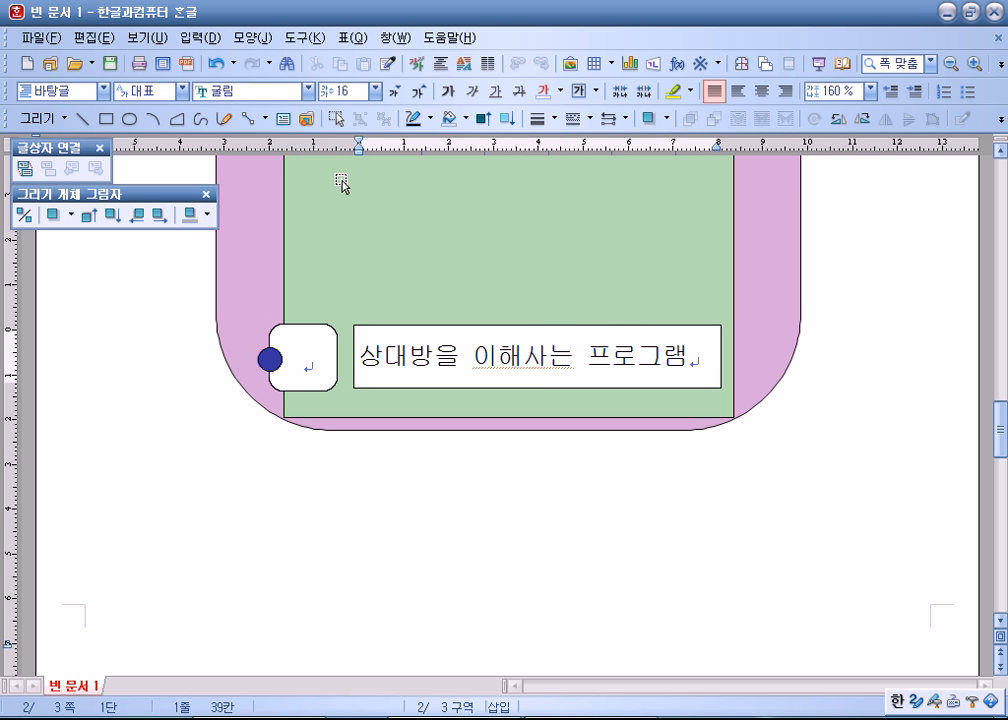
left_click(762, 91)
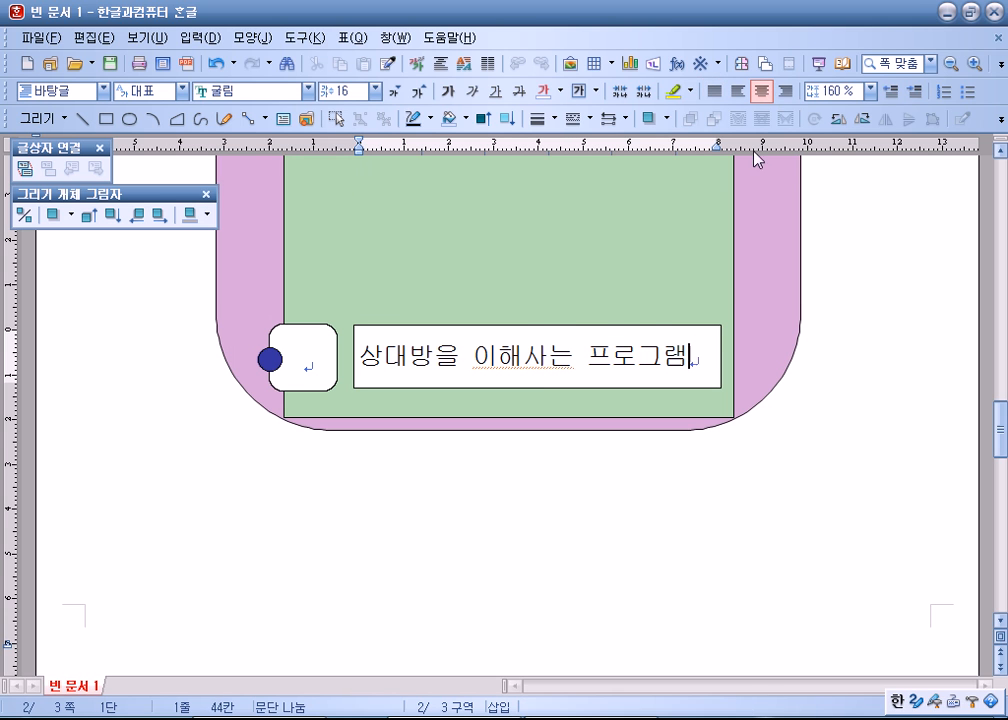
- Correct the word 이해사는 to 이해하는 in the text box
left_click(551, 360)
type("하")
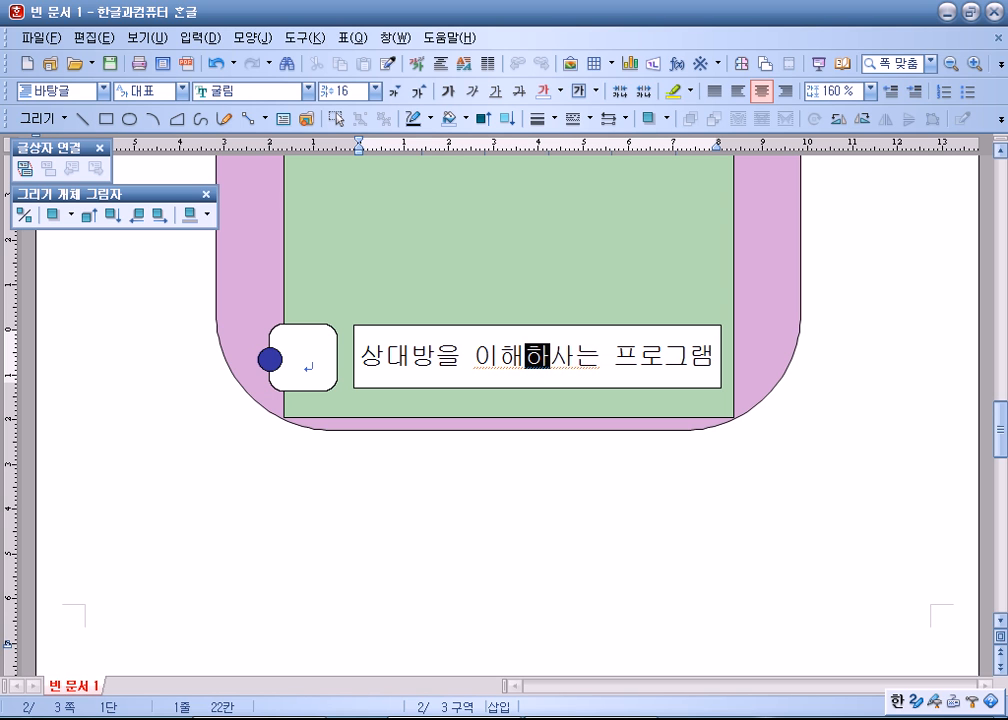
key("Delete")
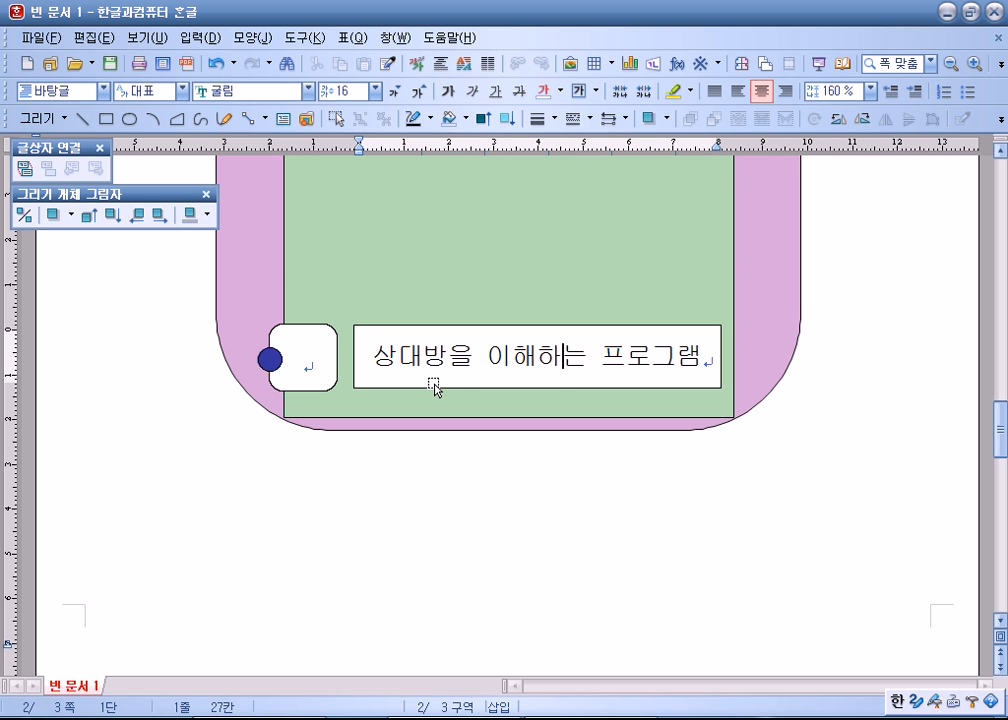
- Undo the last two edits to the text box's wording
left_click(313, 355)
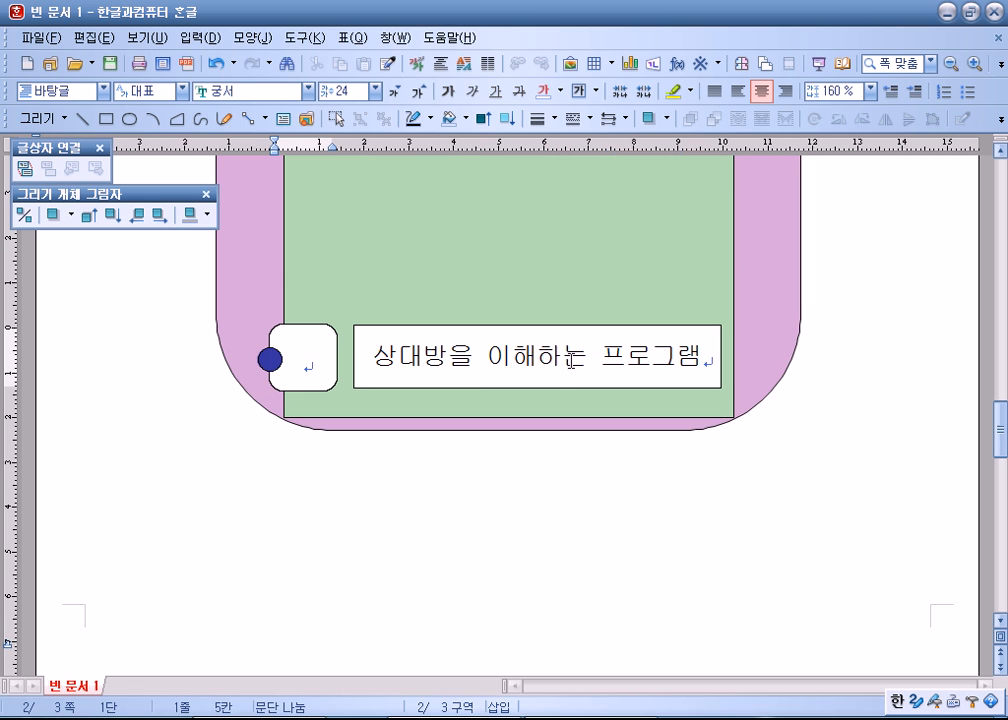
left_click_drag(377, 355, 692, 357)
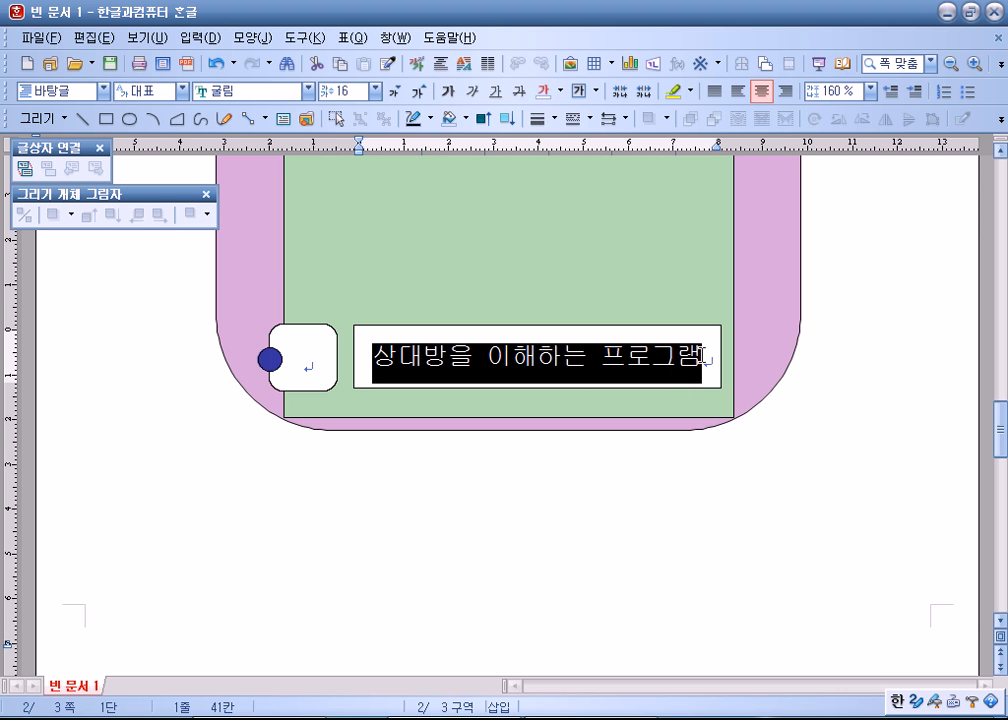
left_click(610, 387)
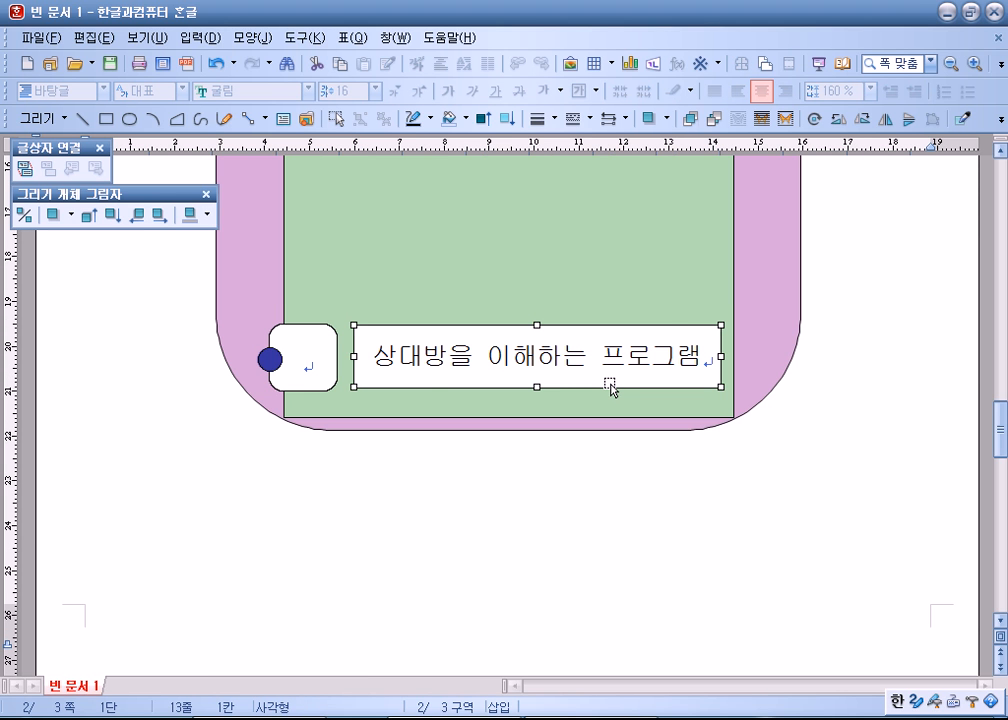
key("Escape")
scroll(630, 360, "down", 5)
left_click(536, 499)
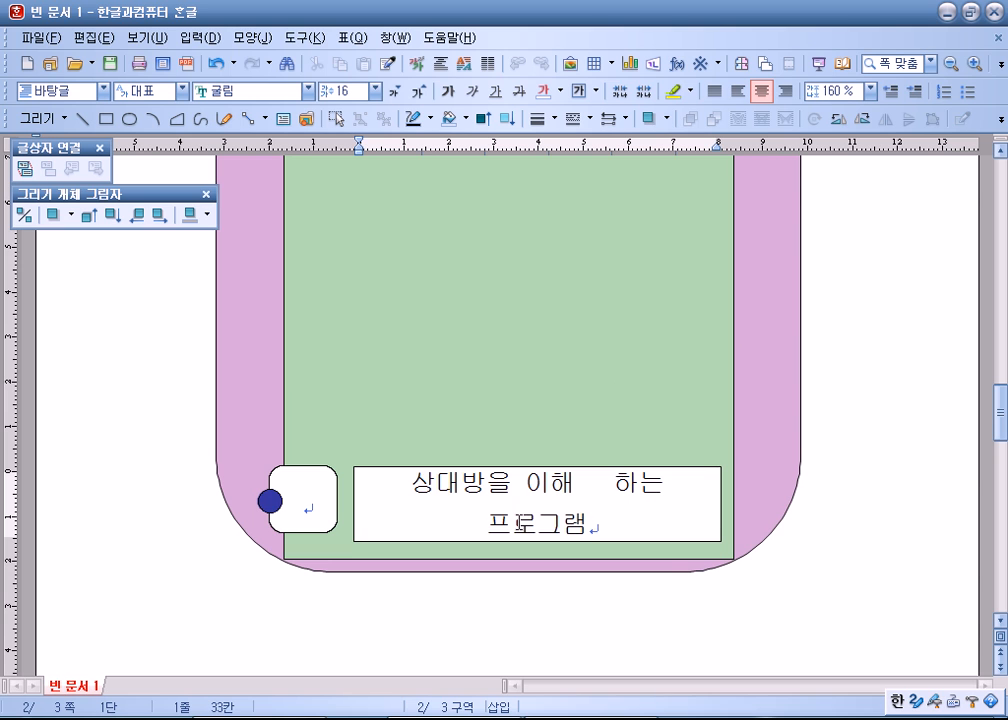
key("ctrl+z")
key("ctrl+z")
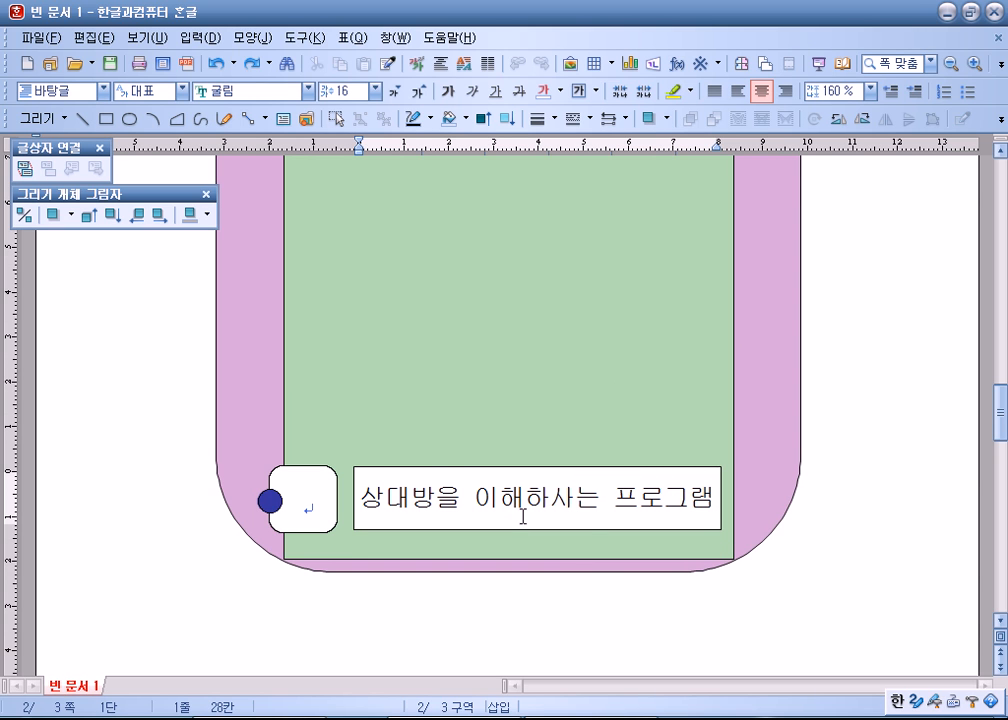
- Delete the extra syllable 사 so the text box reads "상대방을 이해하는 프로그램"
left_click(567, 509)
type("₩")
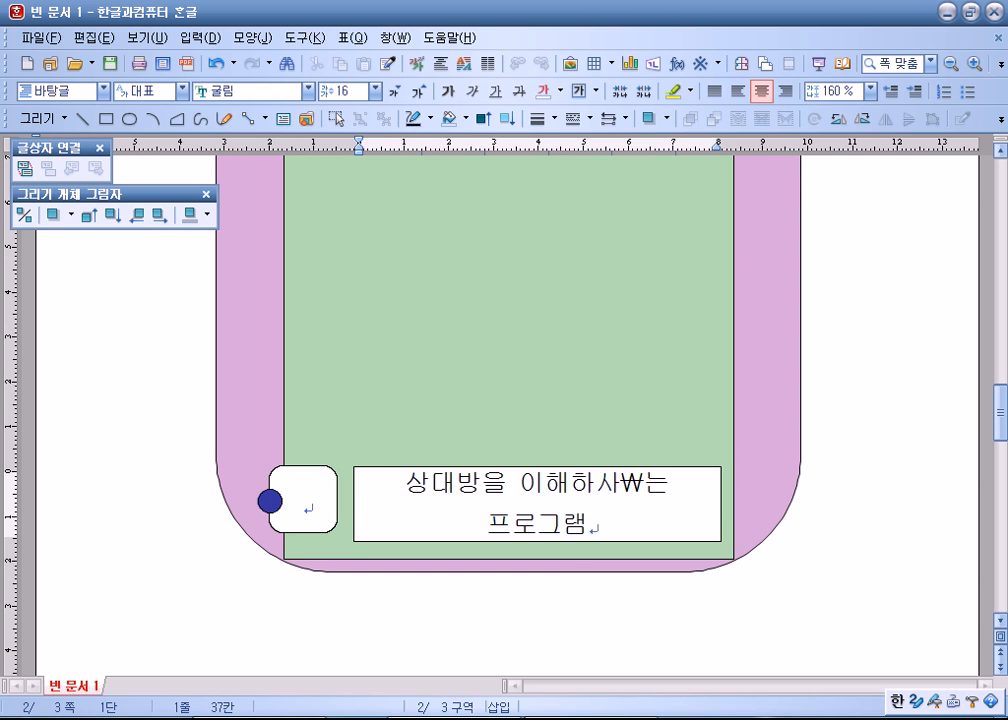
key("BackSpace")
key("BackSpace")
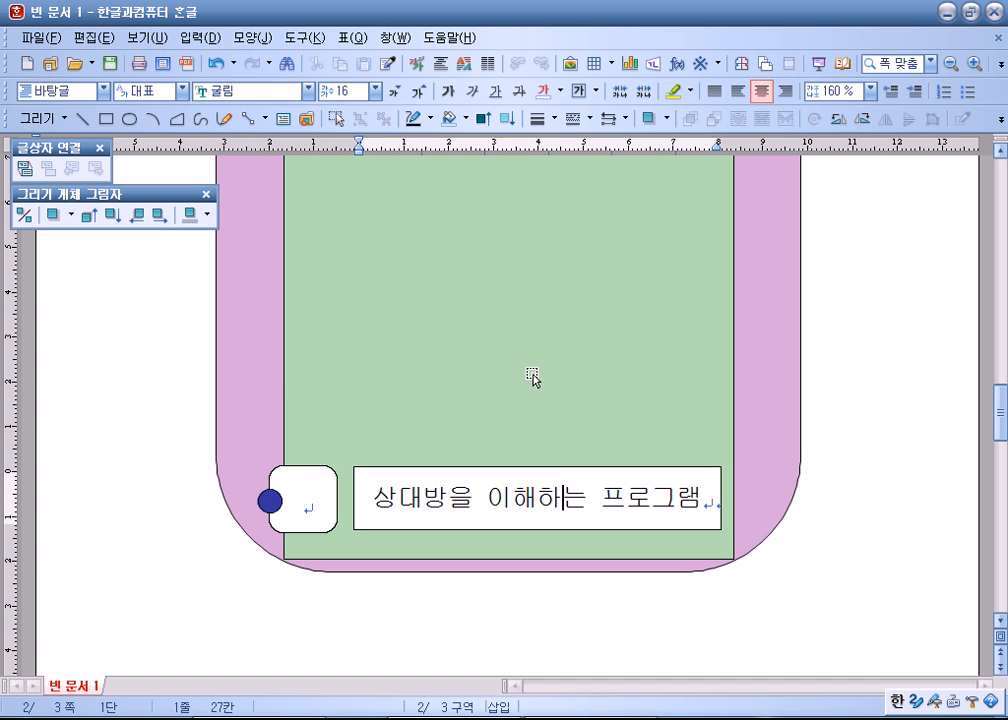
left_click(584, 467)
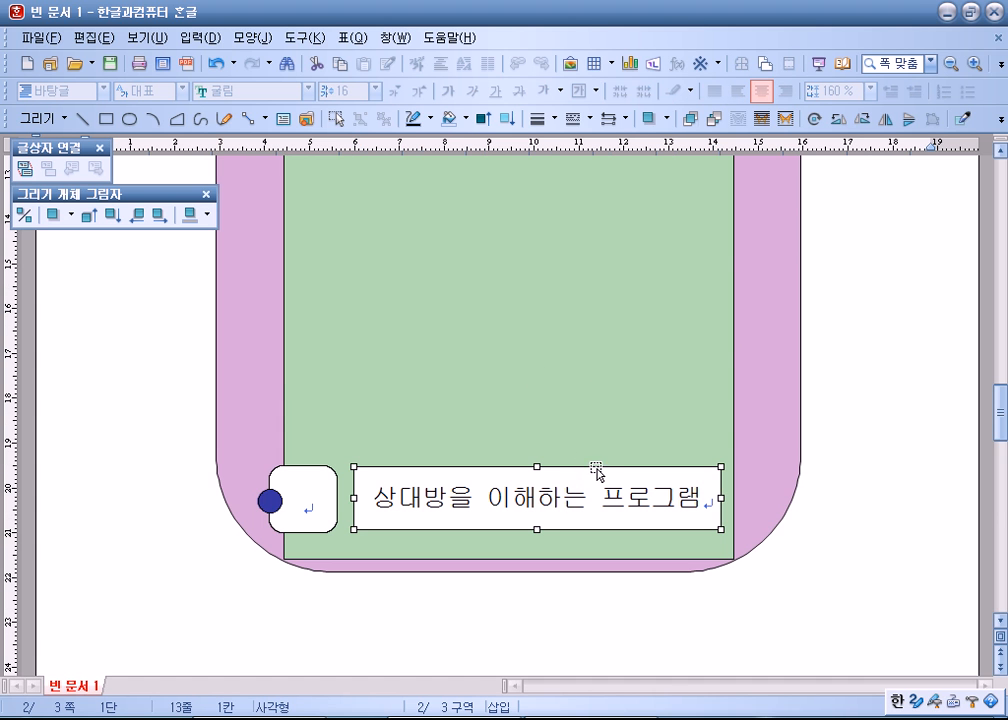
scroll(675, 466, "down", 8)
scroll(584, 416, "up", 5)
scroll(584, 416, "up", 3)
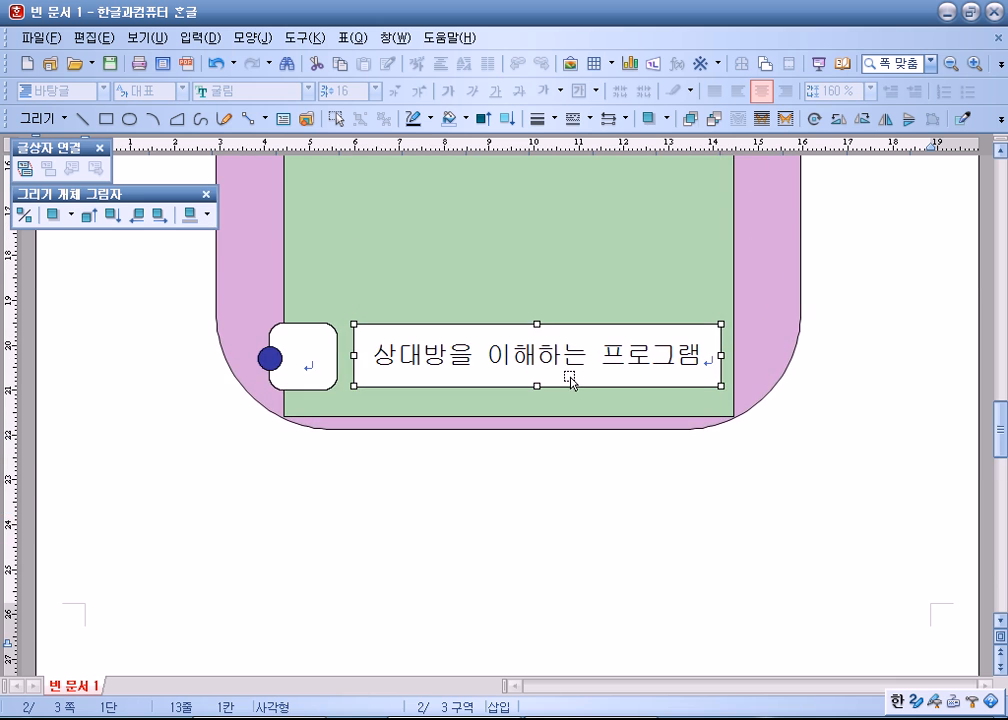
left_click(801, 439)
- Remove the fill colour from the text box reading "상대방을 이해하는 프로그램"
scroll(597, 445, "down", 5)
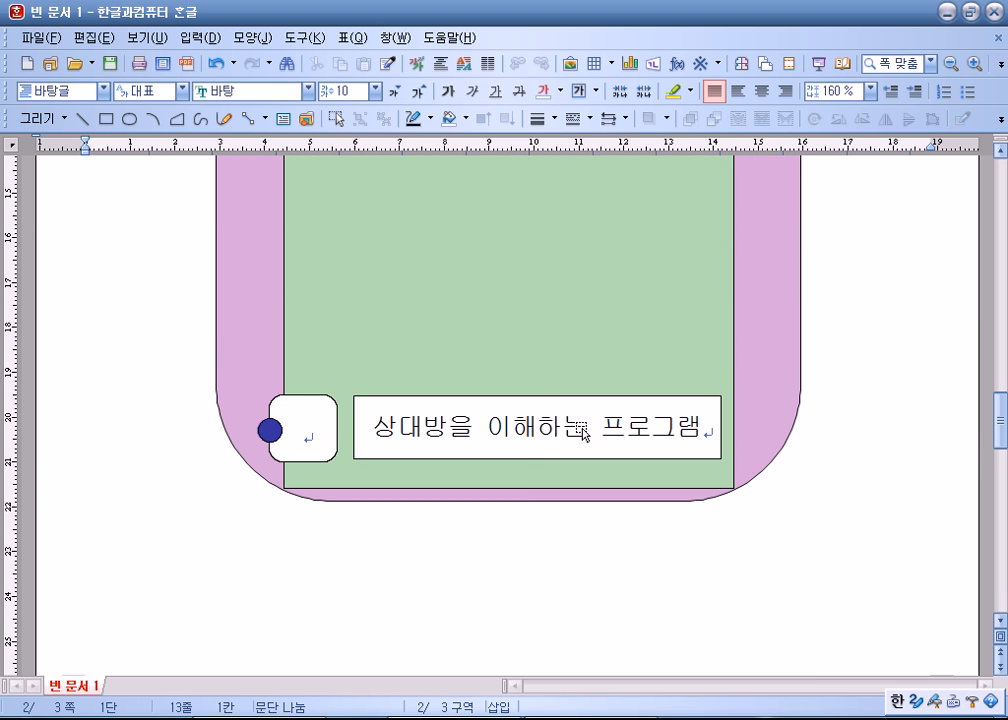
double_click(578, 432)
left_click(295, 189)
left_click(738, 161)
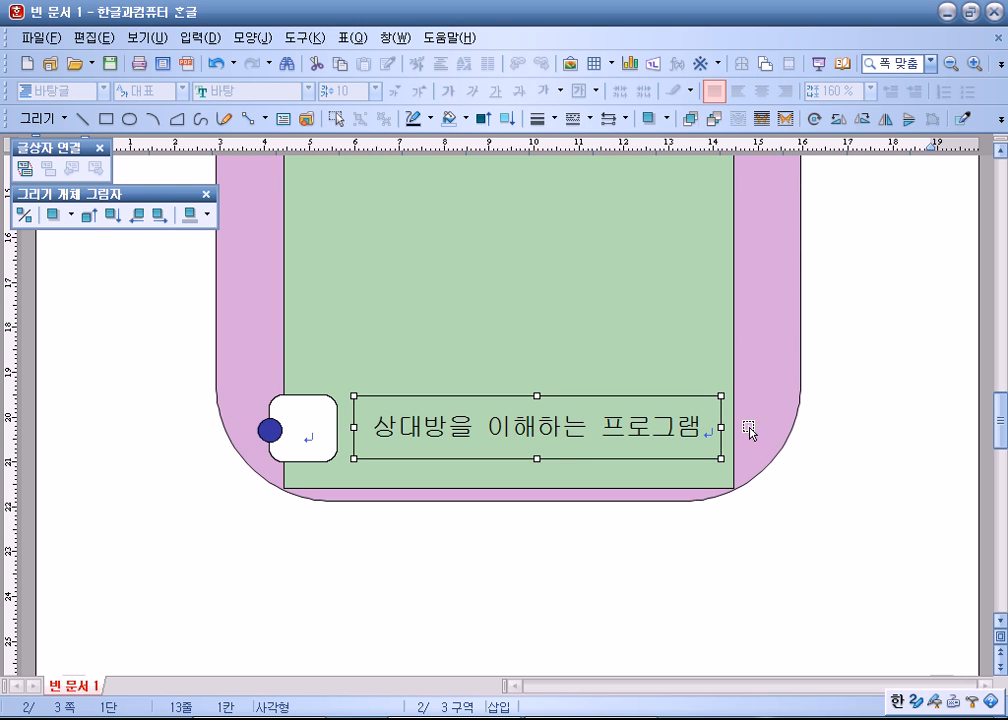
- Change the text box's outline to a dashed line and apply its object properties
double_click(720, 428)
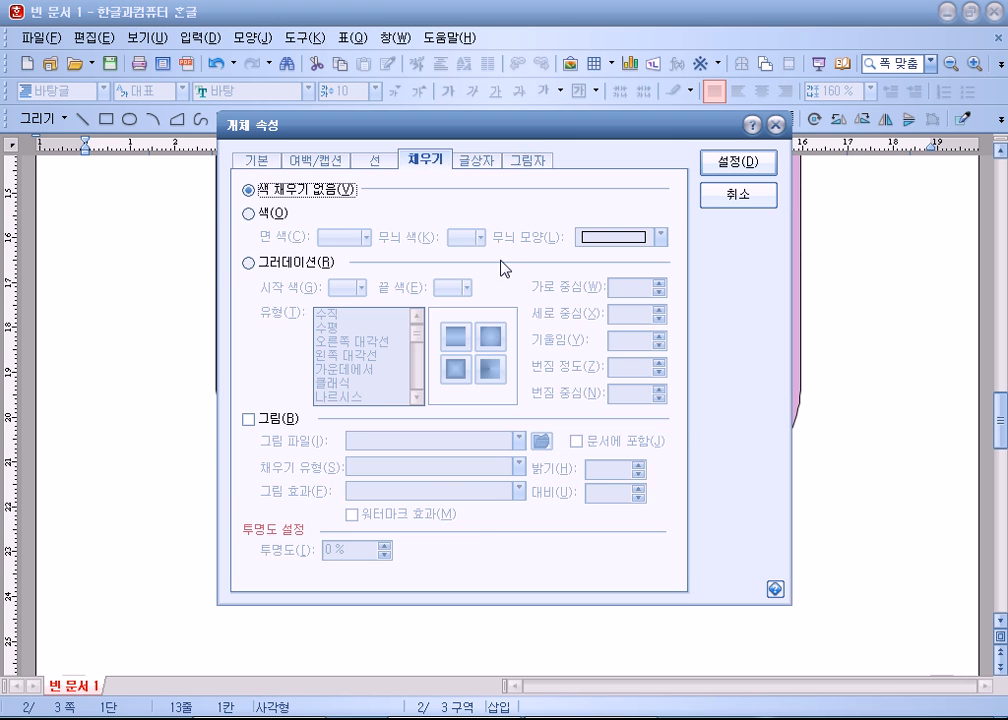
left_click(372, 160)
left_click(576, 212)
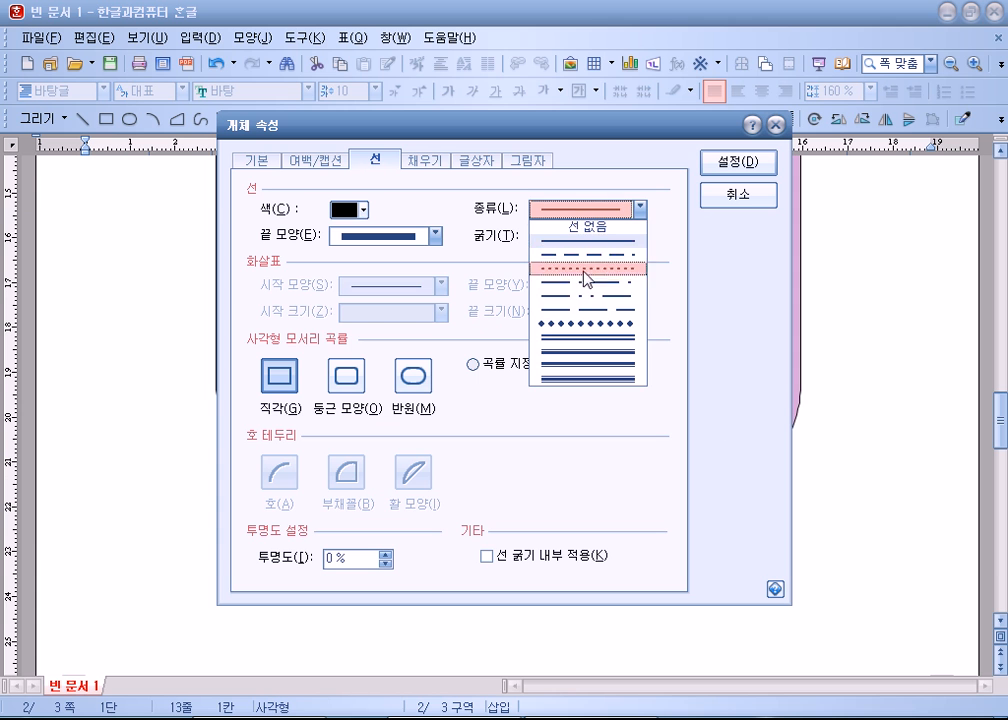
left_click(587, 258)
left_click(740, 168)
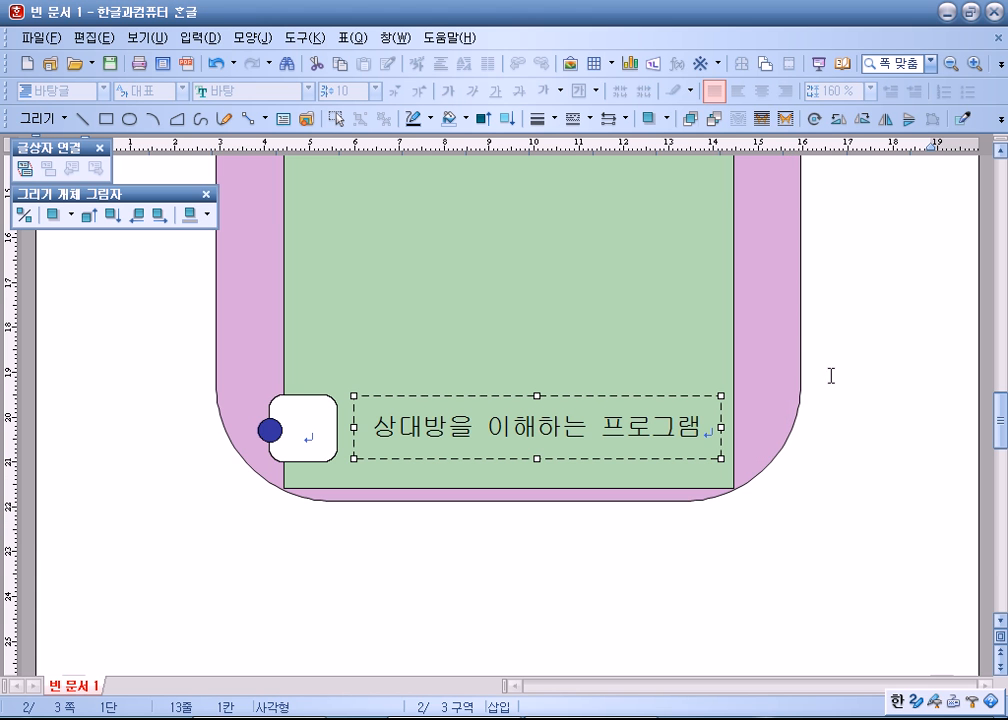
left_click(900, 452)
scroll(862, 450, "down", 3)
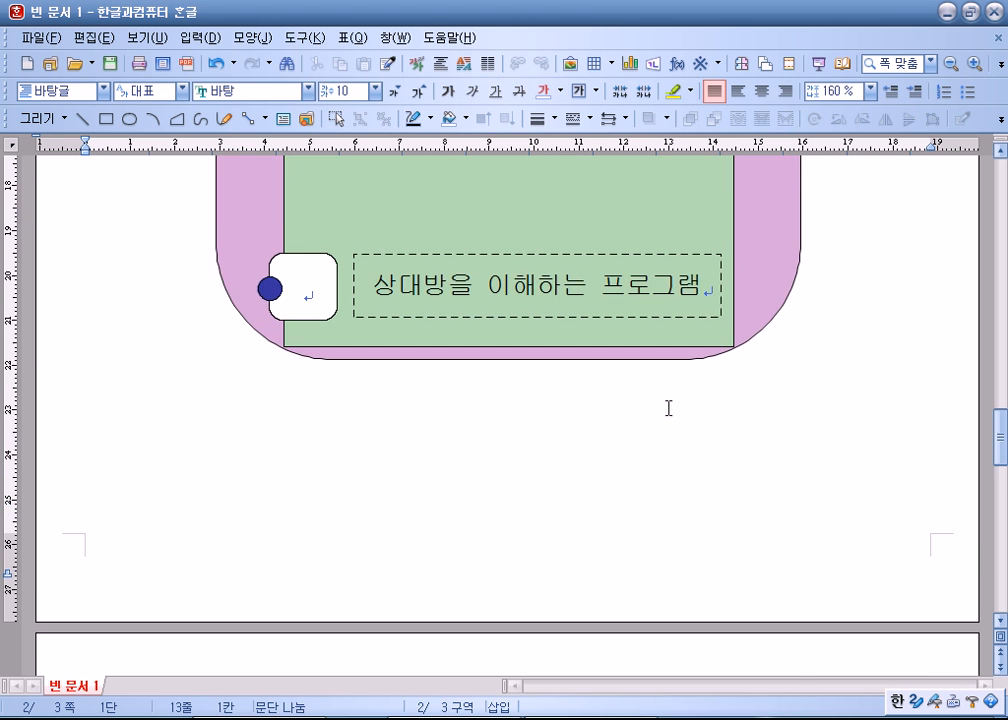
scroll(176, 270, "up", 9)
scroll(176, 270, "down", 2)
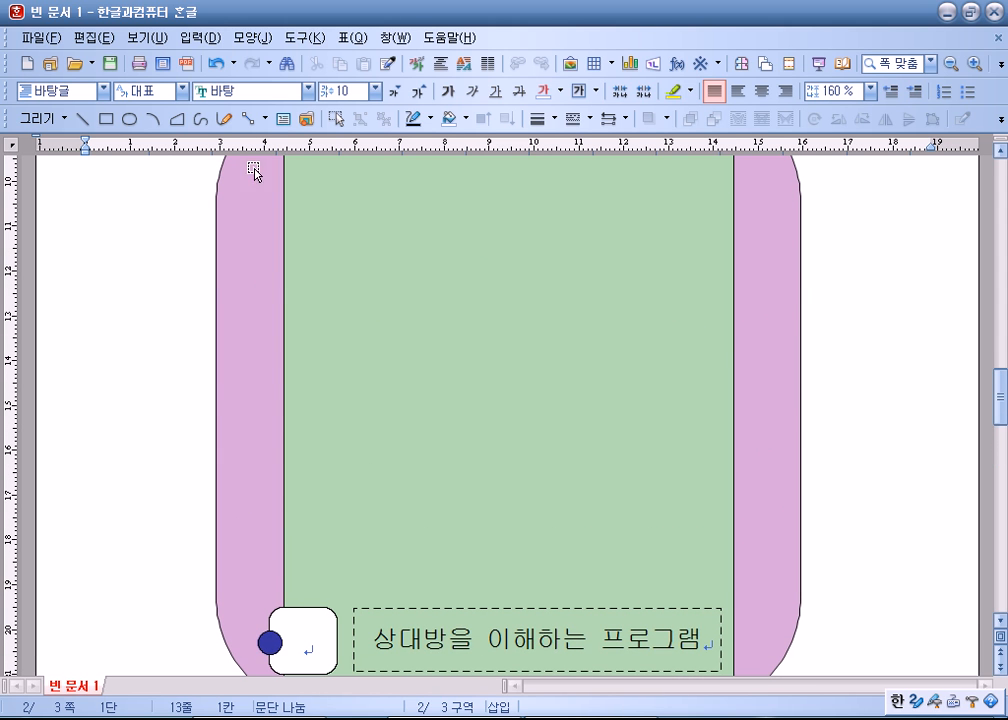
scroll(218, 232, "down", 5)
left_click(423, 404)
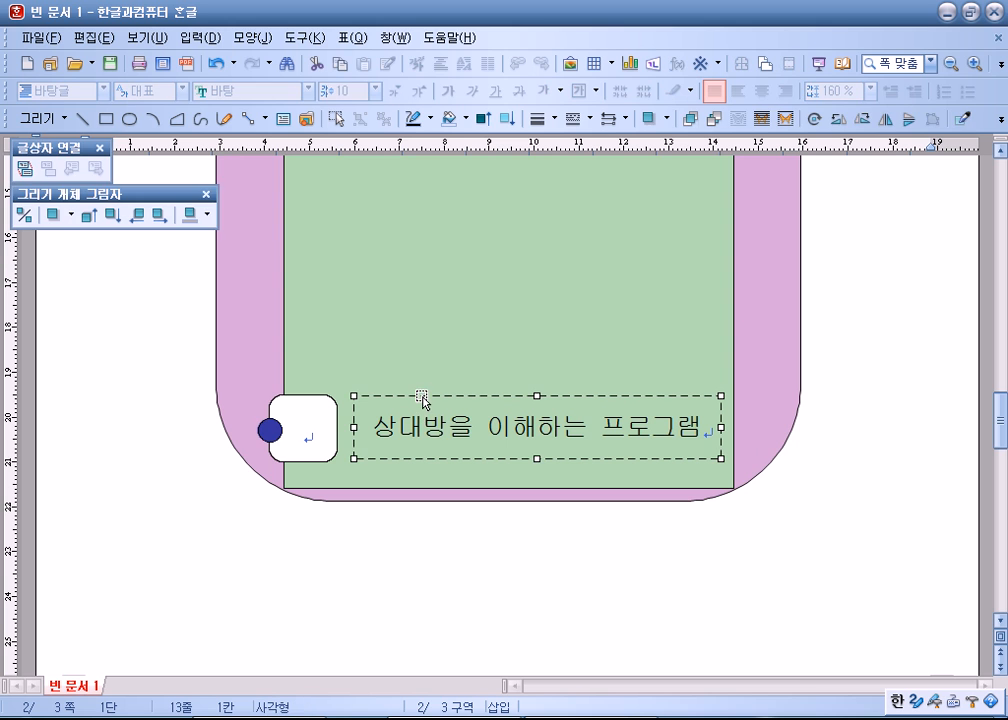
left_click(858, 479)
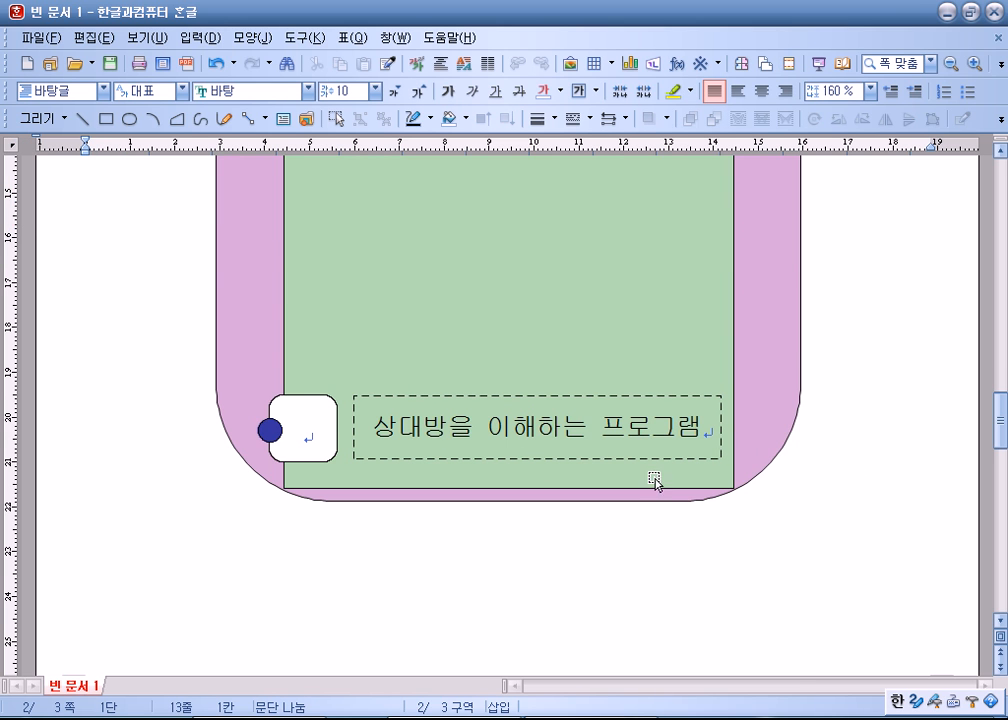
left_click(591, 437)
left_click(300, 415, "shift")
left_click(272, 426, "shift")
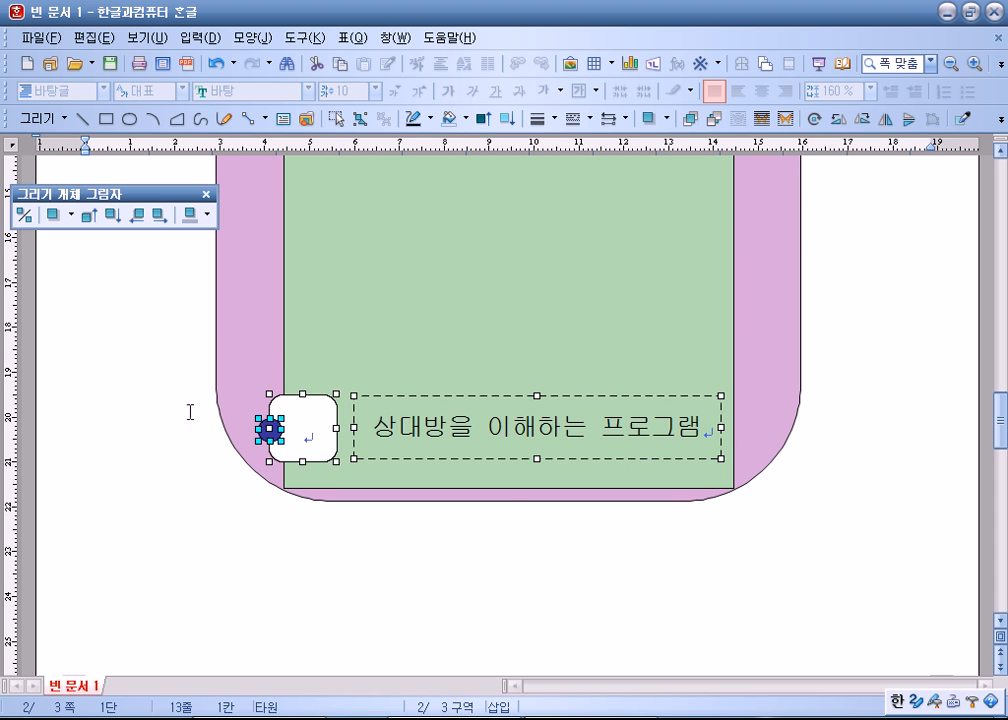
left_click(277, 362)
left_click(181, 352)
- Copy the dashed text box, white rounded square and dark blue circle together to a spot about 56 mm straight above the originals
scroll(185, 320, "up", 5)
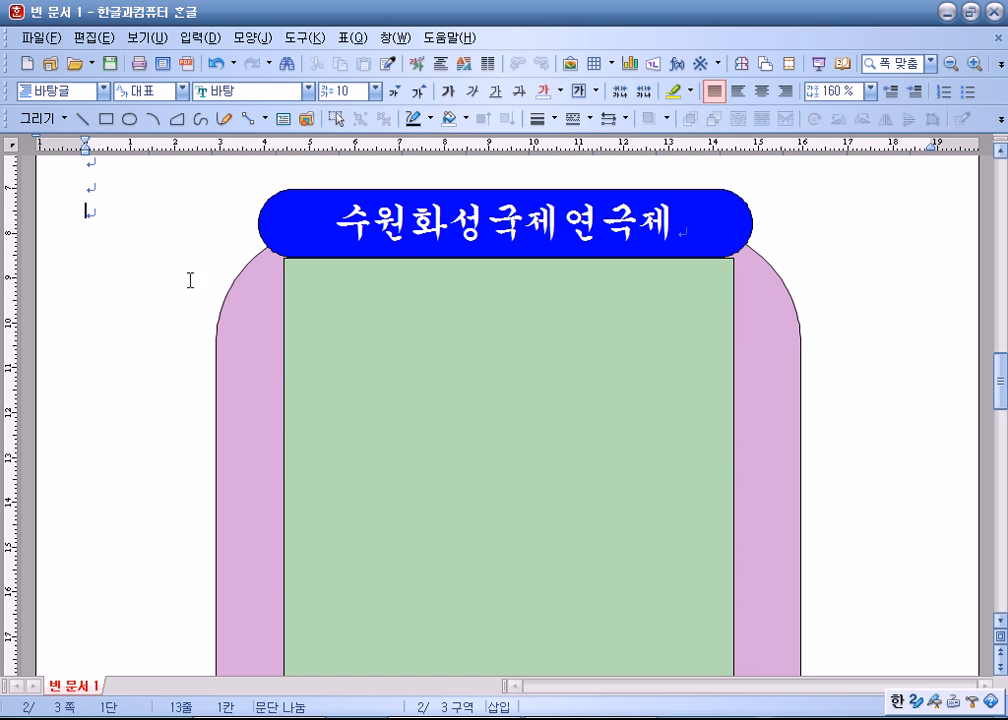
left_click(341, 124)
scroll(128, 335, "down", 5)
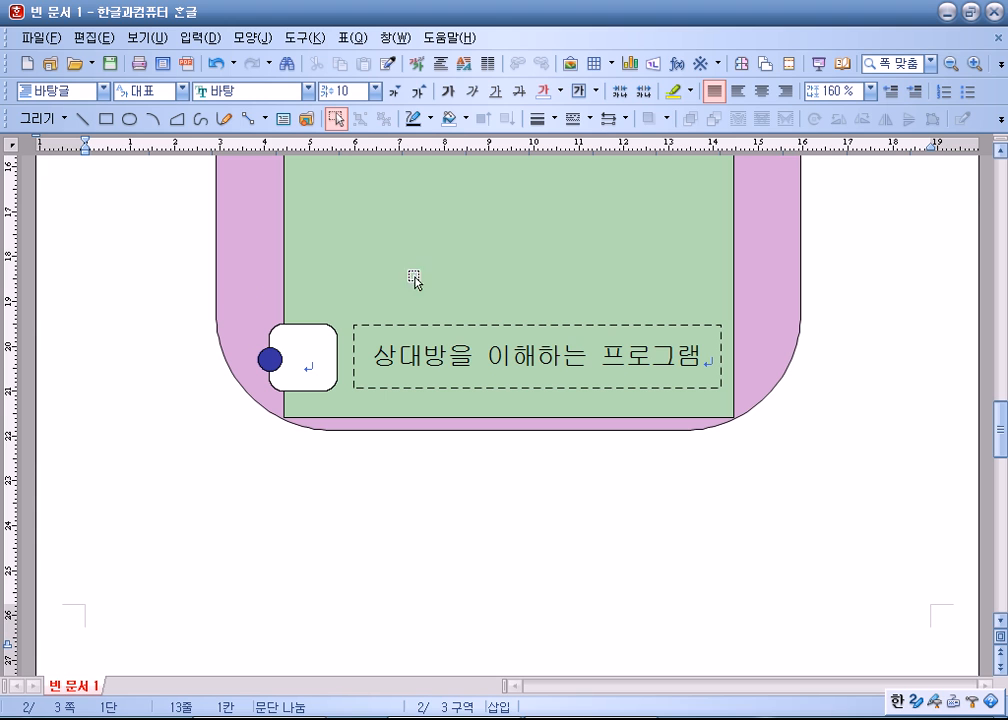
mouse_move(155, 272)
left_mouse_down()
mouse_move(845, 410)
mouse_move(851, 447)
left_mouse_up()
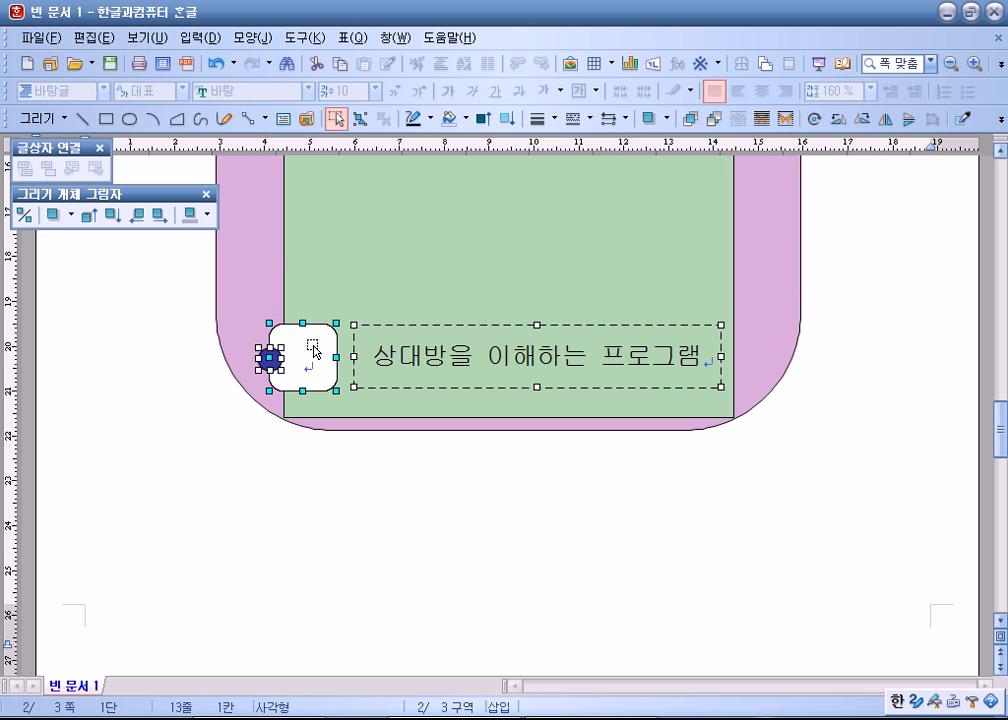
scroll(312, 364, "up", 5)
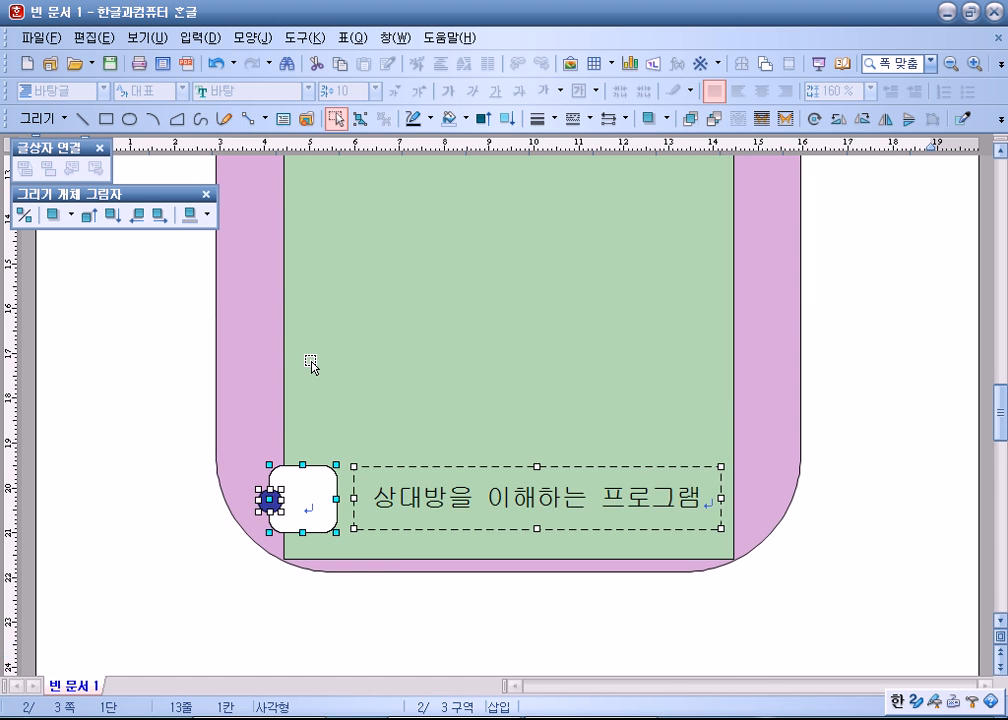
left_click_drag(318, 636, 270, 465)
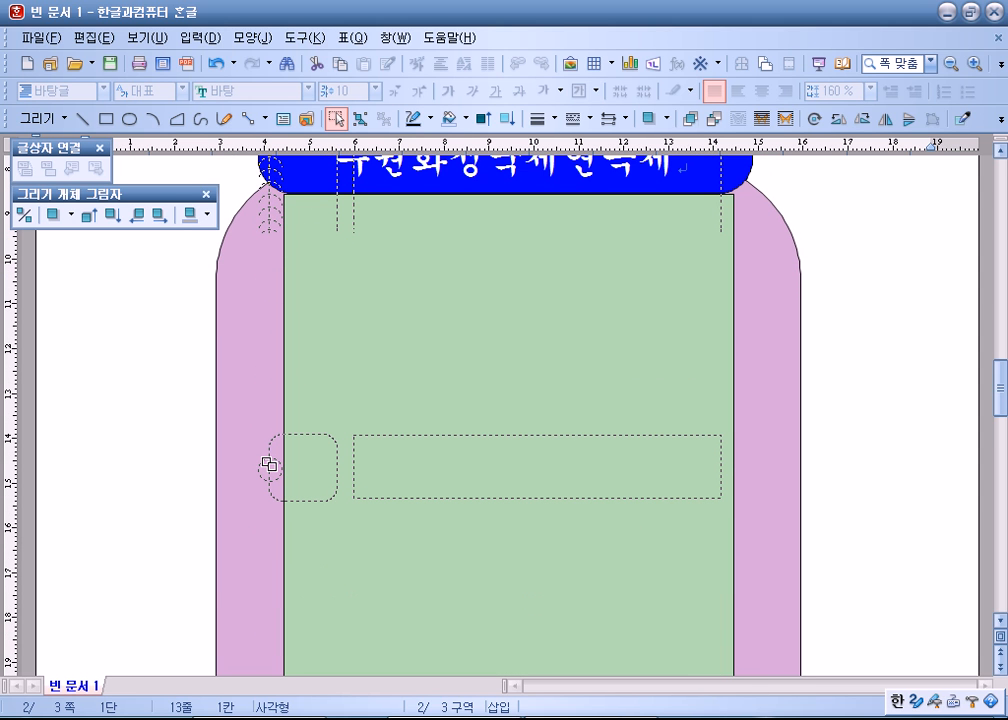
left_click_drag(270, 465, 268, 466)
scroll(637, 506, "down", 3)
scroll(643, 505, "up", 2)
scroll(643, 505, "up", 1)
scroll(643, 505, "down", 3)
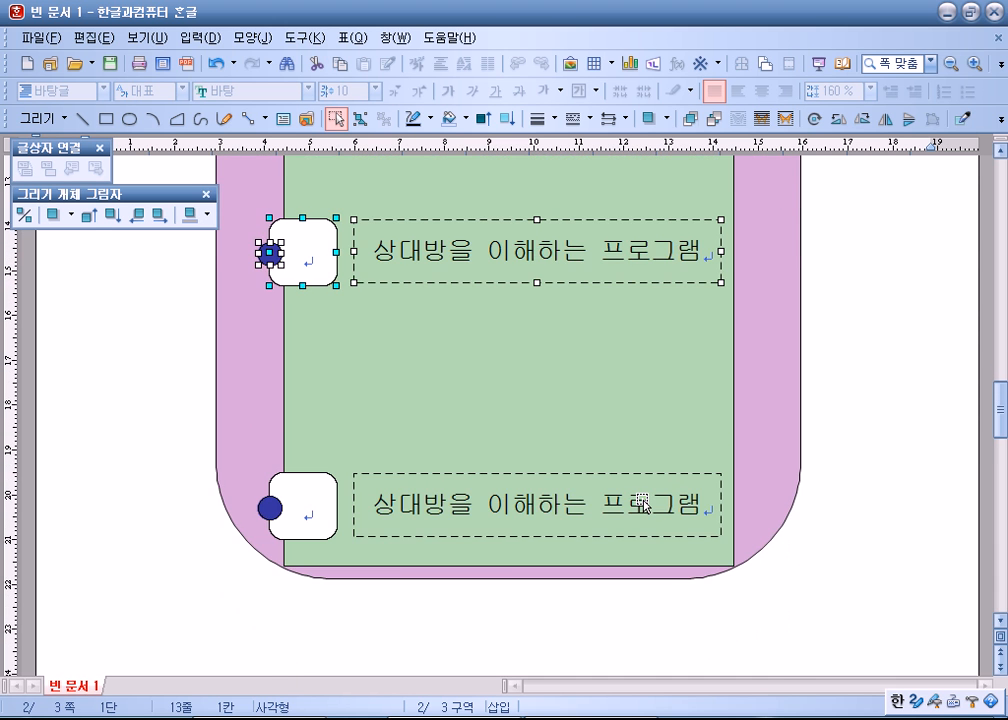
- Try a row copy about 29 mm below the upper row, and undo both copies of the circle, square and text box
scroll(643, 505, "up", 3)
scroll(488, 365, "up", 2)
scroll(463, 410, "down", 2)
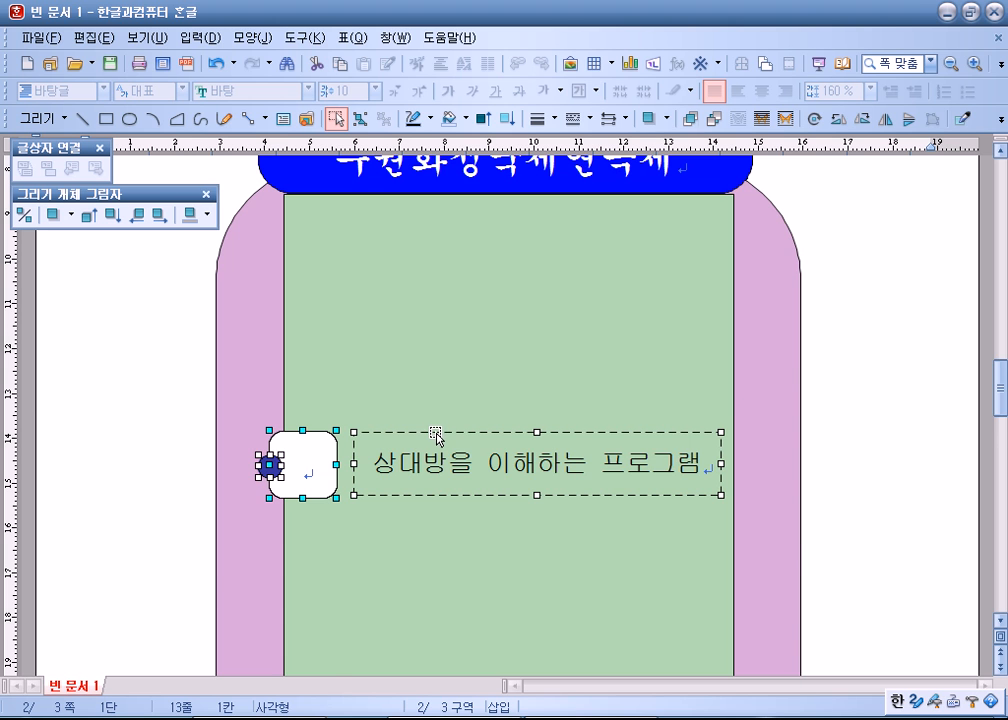
scroll(355, 350, "down", 2)
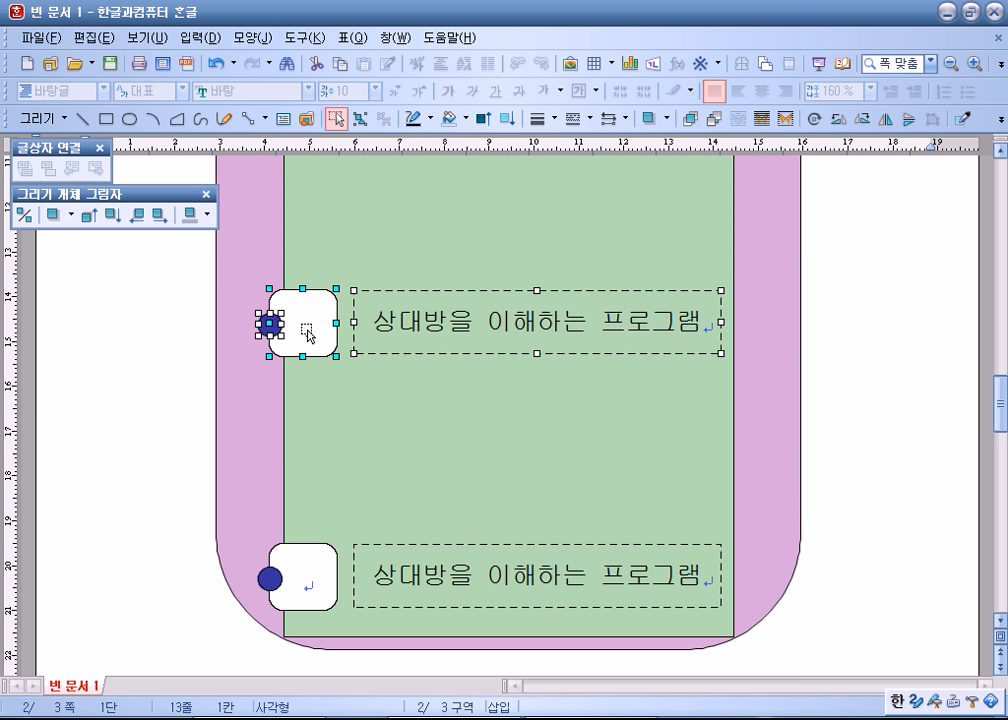
left_click_drag(312, 333, 326, 463)
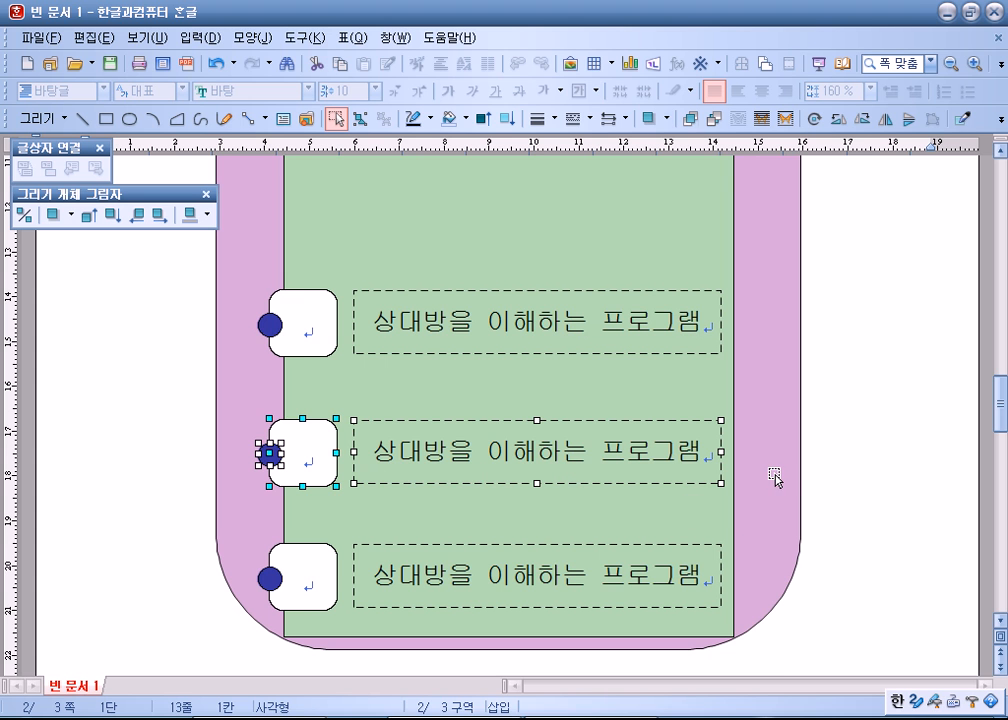
key("ctrl+z")
key("ctrl+z")
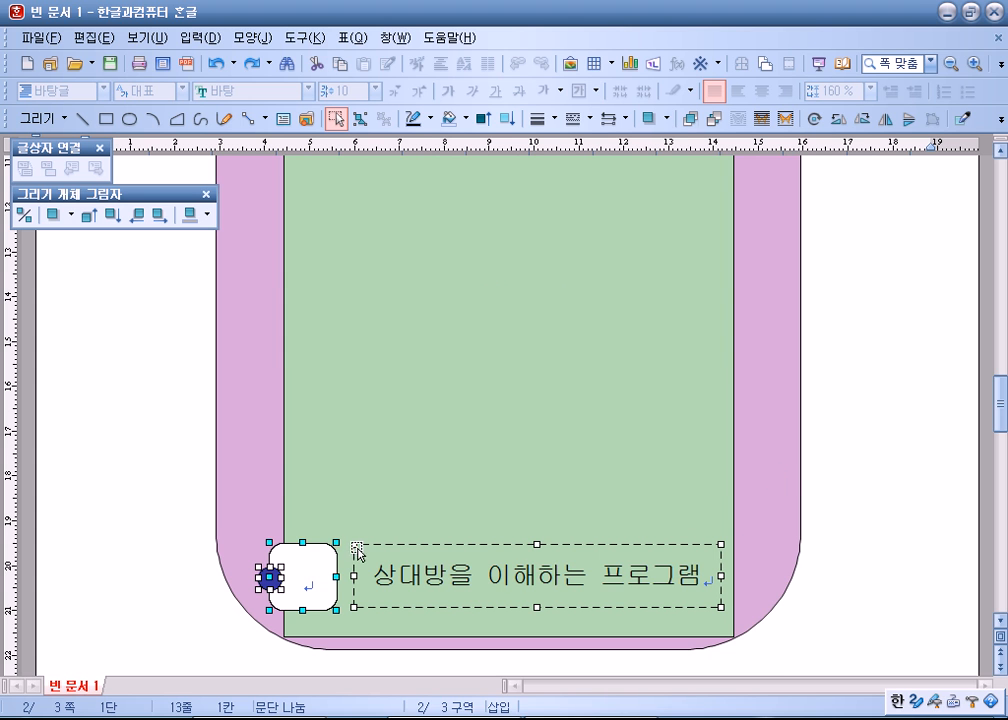
- Try copying the circle, rounded square and dashed text box straight upward in two spaced rows, and undo these copies
left_click_drag(328, 560, 331, 242)
scroll(711, 416, "up", 4)
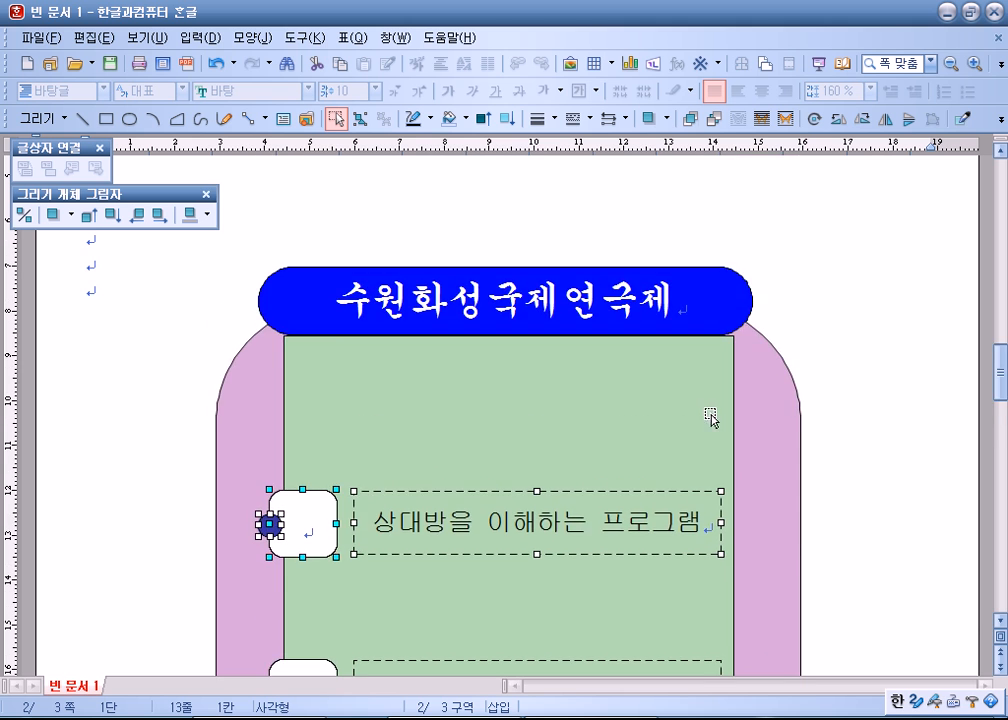
scroll(720, 425, "down", 4)
key("ctrl+z")
key("ctrl+z")
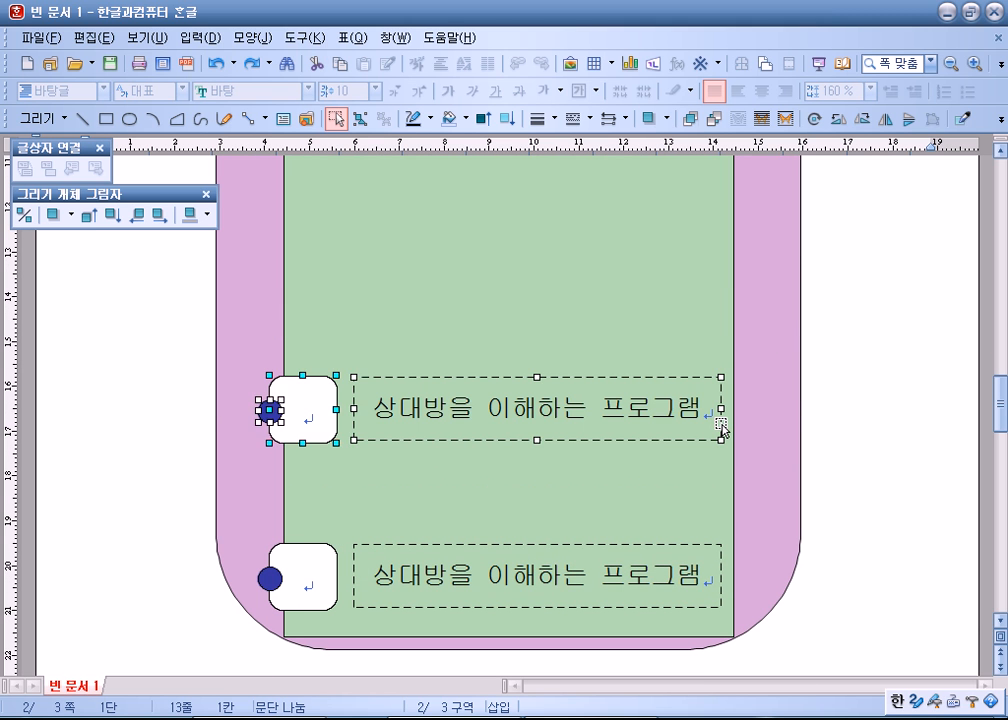
- Try copying the bottom row about 63 mm upward and again about 31 mm below that copy, and undo both copies
scroll(470, 530, "up", 4)
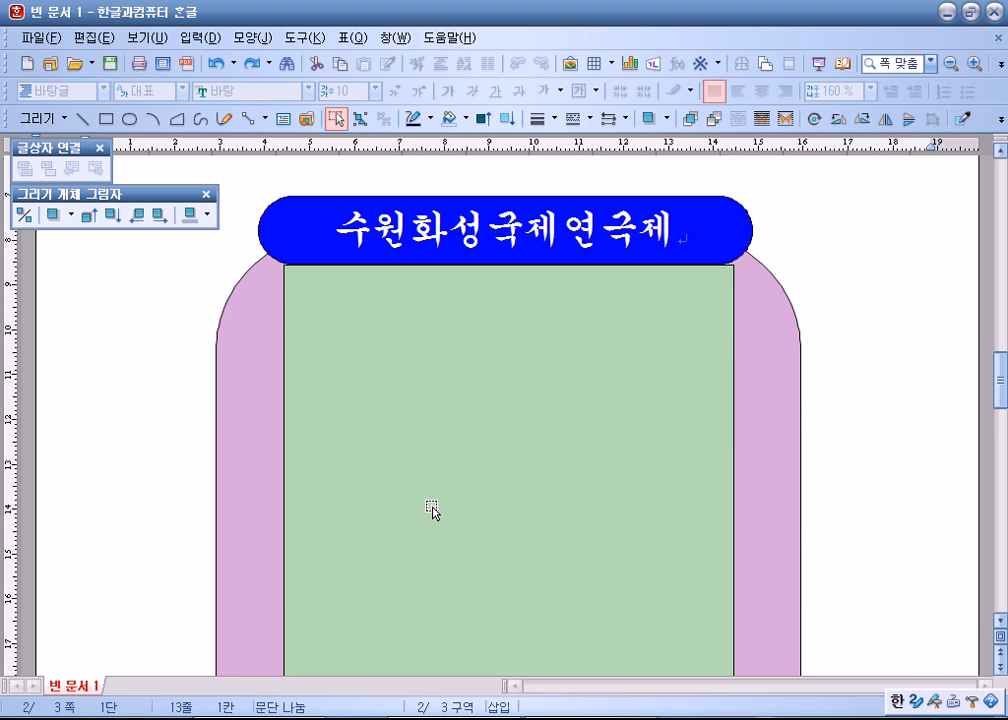
scroll(310, 459, "down", 3)
left_click_drag(328, 640, 301, 416)
scroll(837, 531, "down", 3)
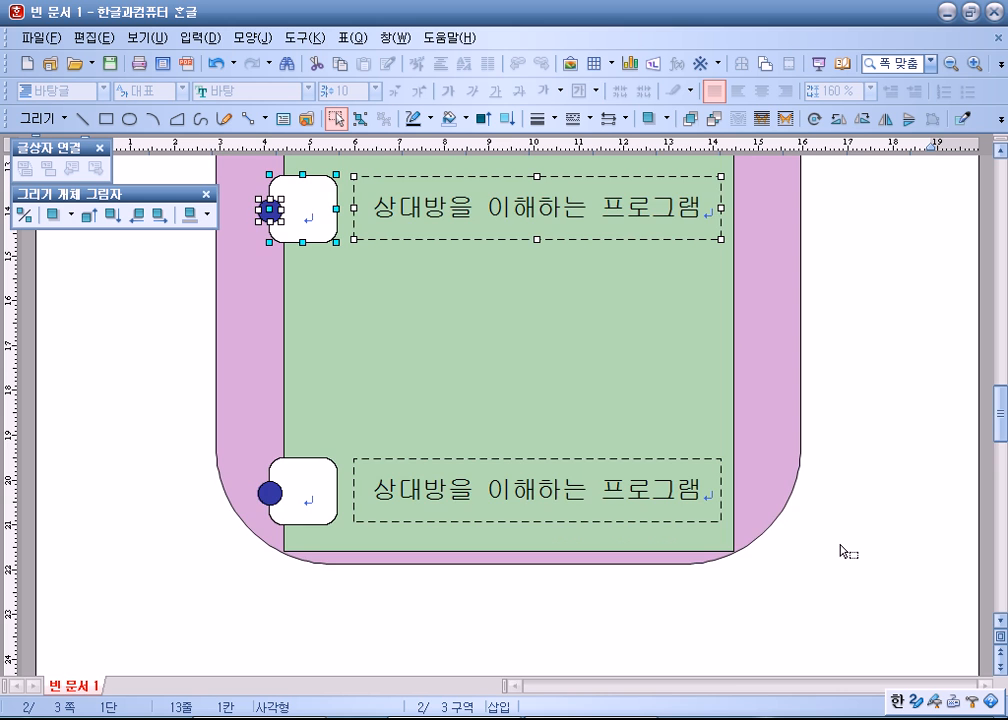
scroll(841, 551, "up", 2)
scroll(850, 545, "down", 2)
left_click_drag(326, 219, 327, 360)
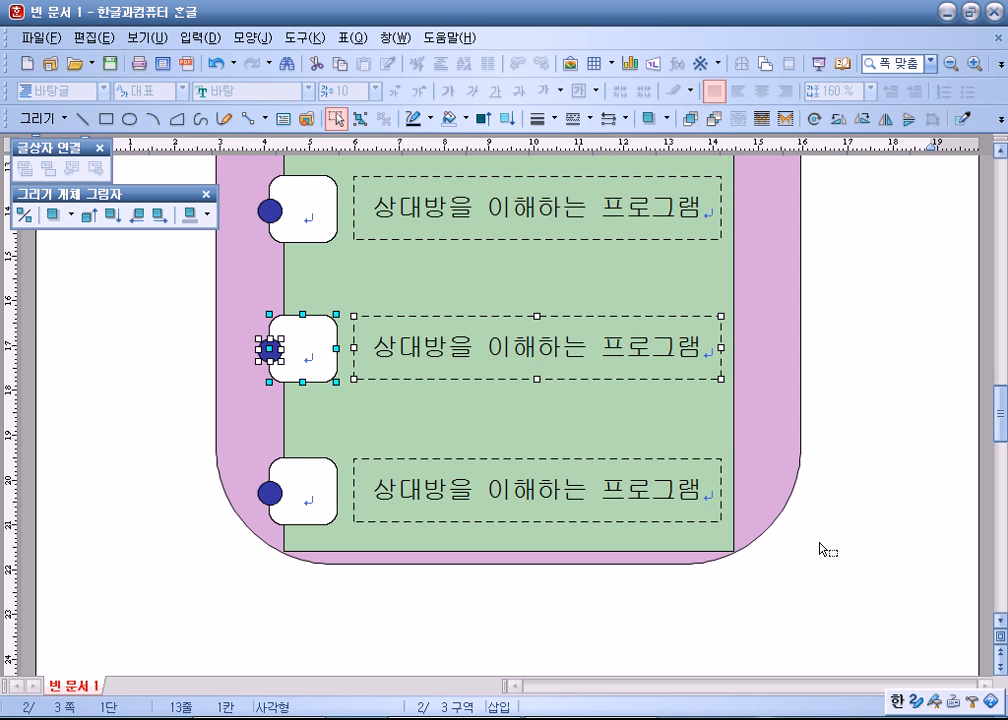
key("ctrl+z")
key("ctrl+z")
- Copy the circle, rounded square and text box row about 27 mm and 56 mm straight upward, and leave object selection mode
left_click_drag(322, 490, 326, 238)
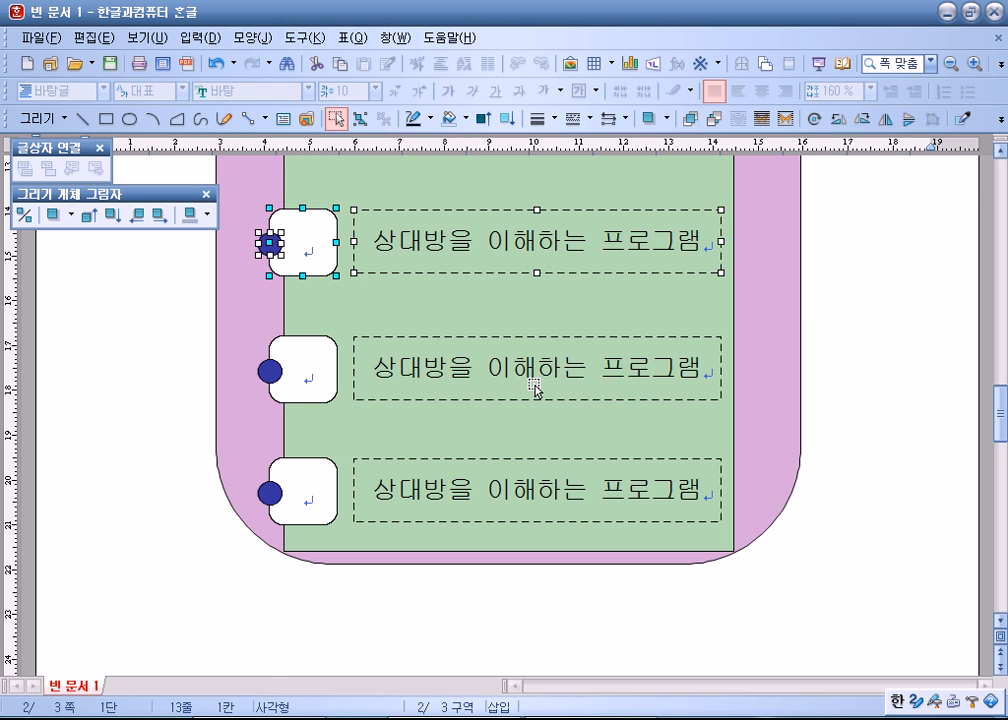
scroll(533, 421, "up", 3)
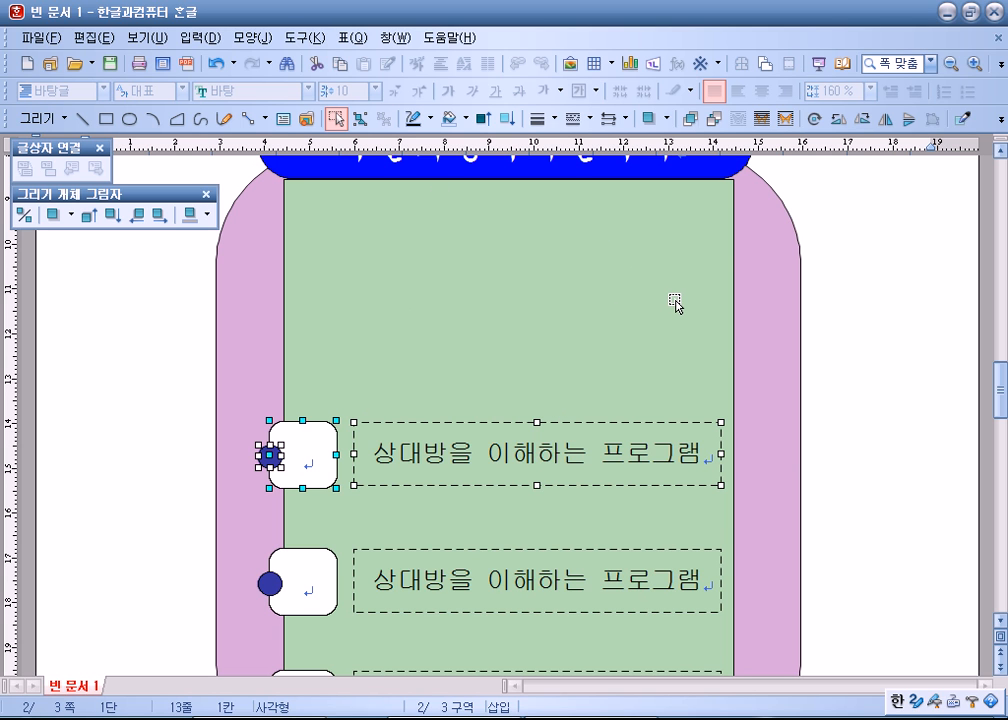
left_click(885, 488)
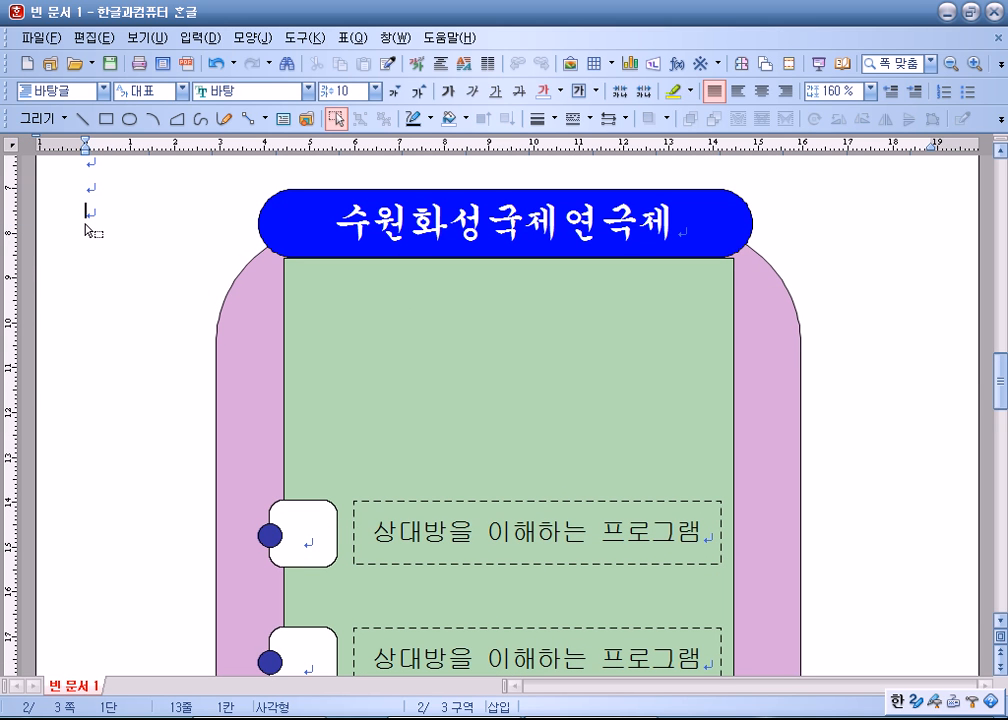
key("Escape")
left_click(336, 118)
left_click(123, 250)
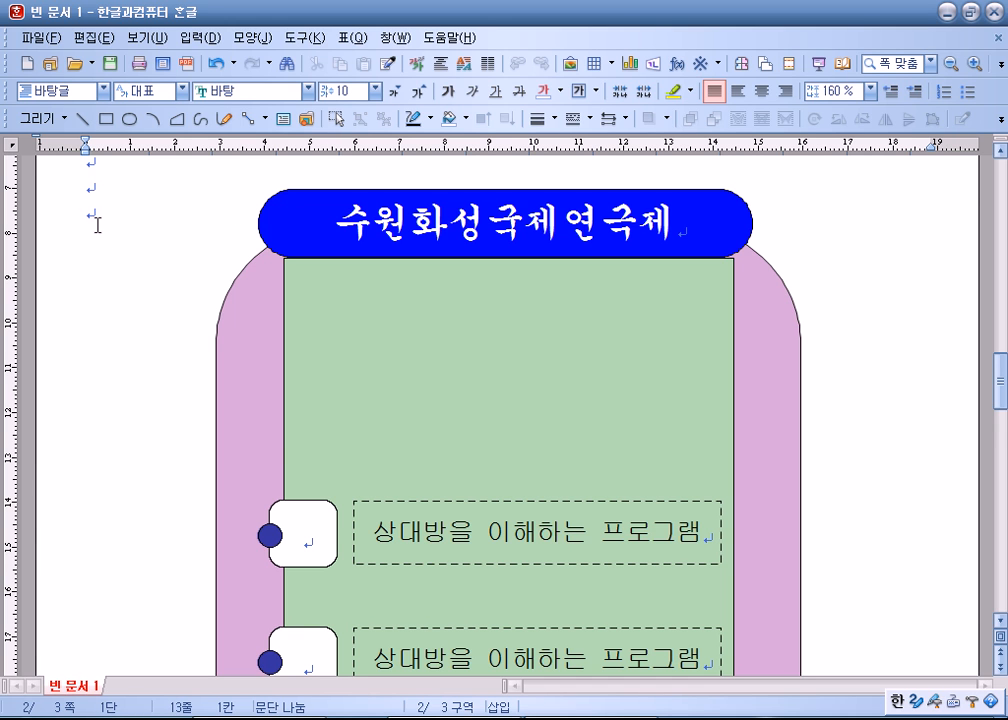
- Enter the syllable 워 in the uppermost white rounded square
scroll(92, 236, "down", 3)
left_click(278, 322)
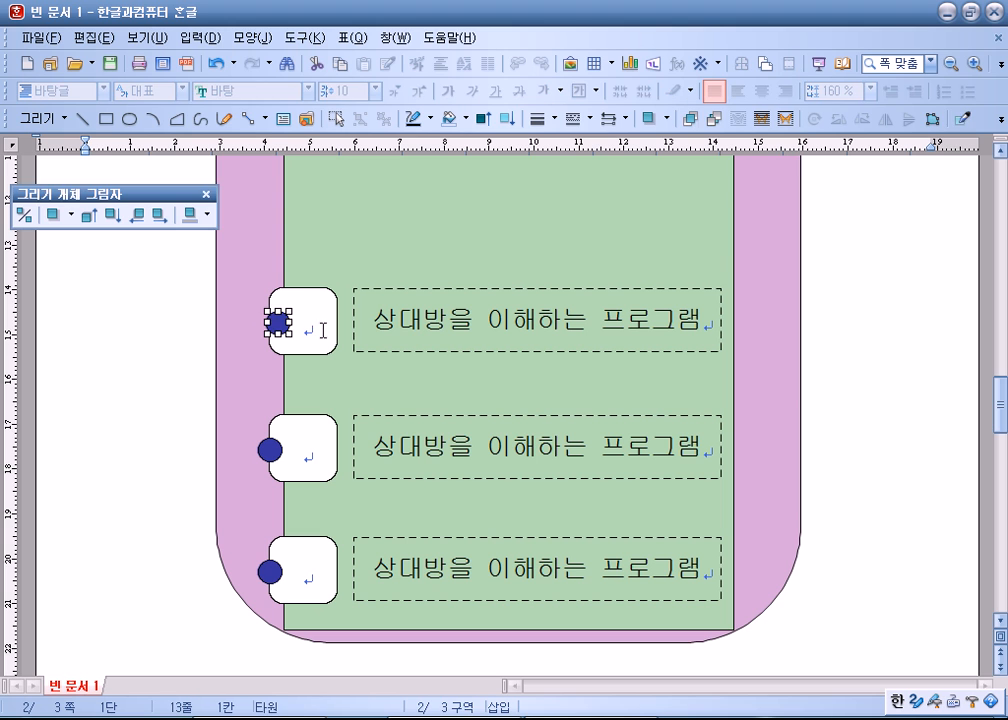
left_click(305, 330)
type("우")
key("BackSpace")
key("BackSpace")
key("BackSpace")
type("DN")
key("BackSpace")
key("BackSpace")
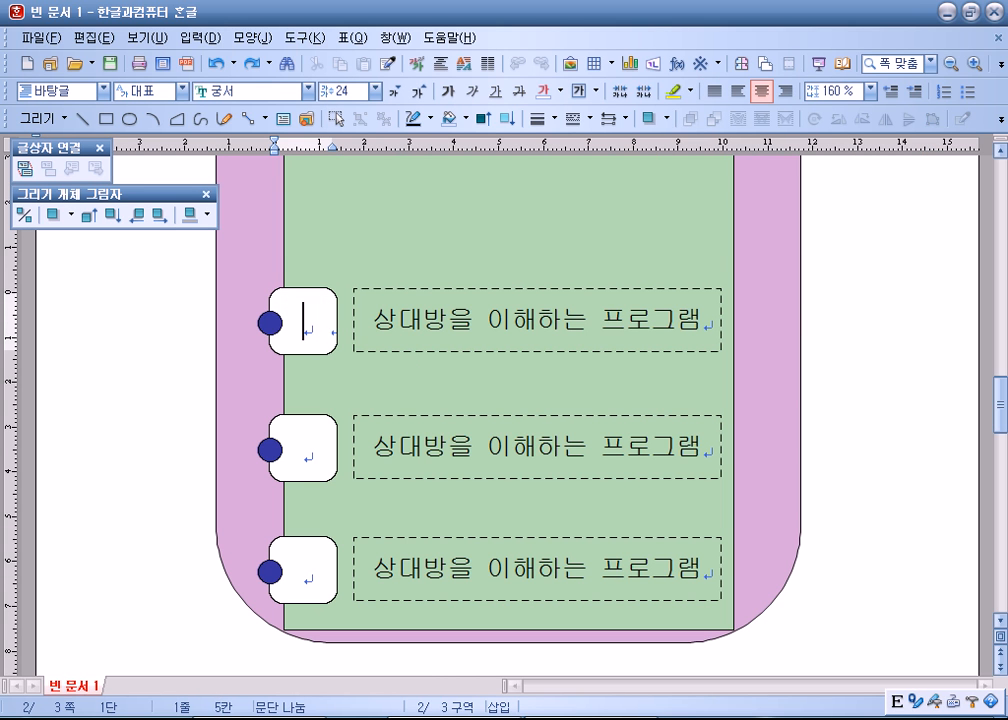
type("워")
key("Return")
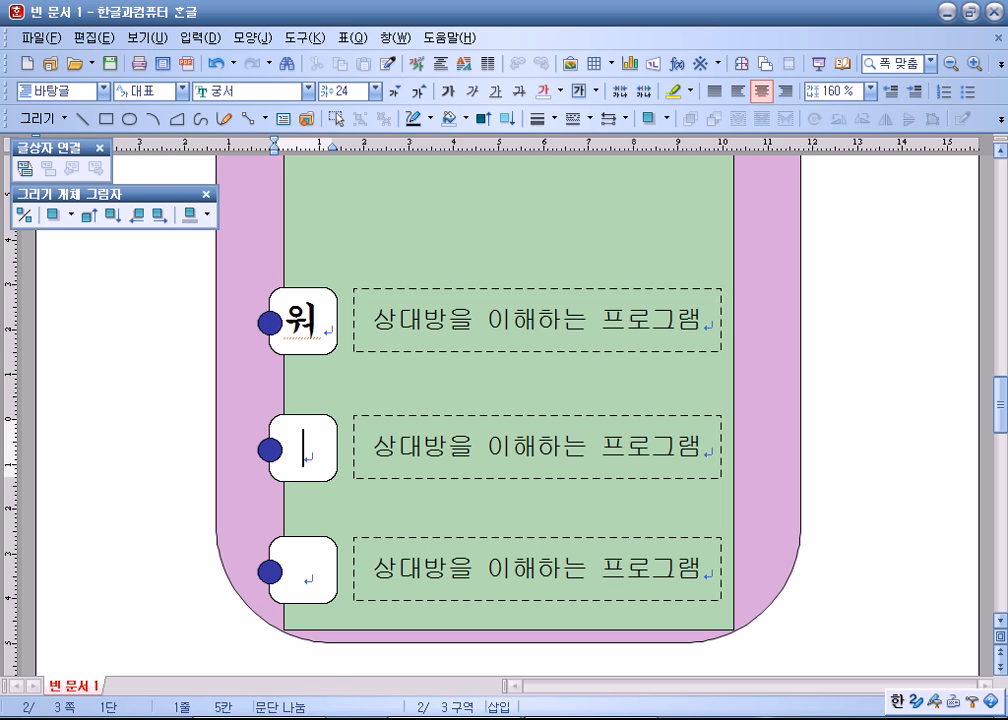
- Enter 크 in the middle white rounded square and 숍 in the lowest one
type("ZM")
key("BackSpace")
type("크")
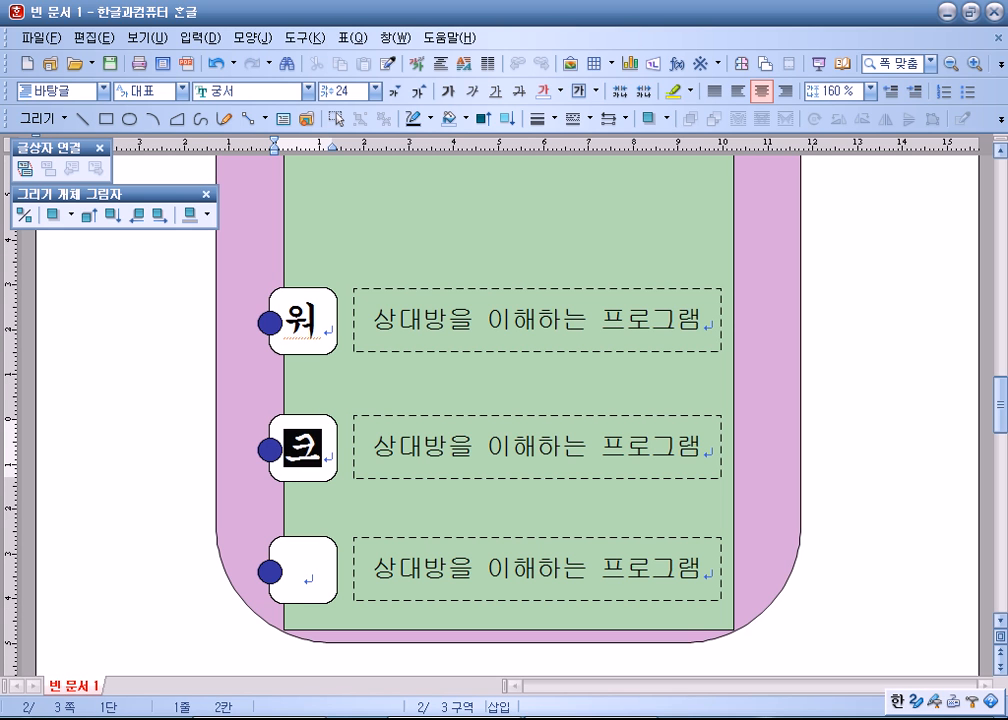
key("Return")
type("숍")
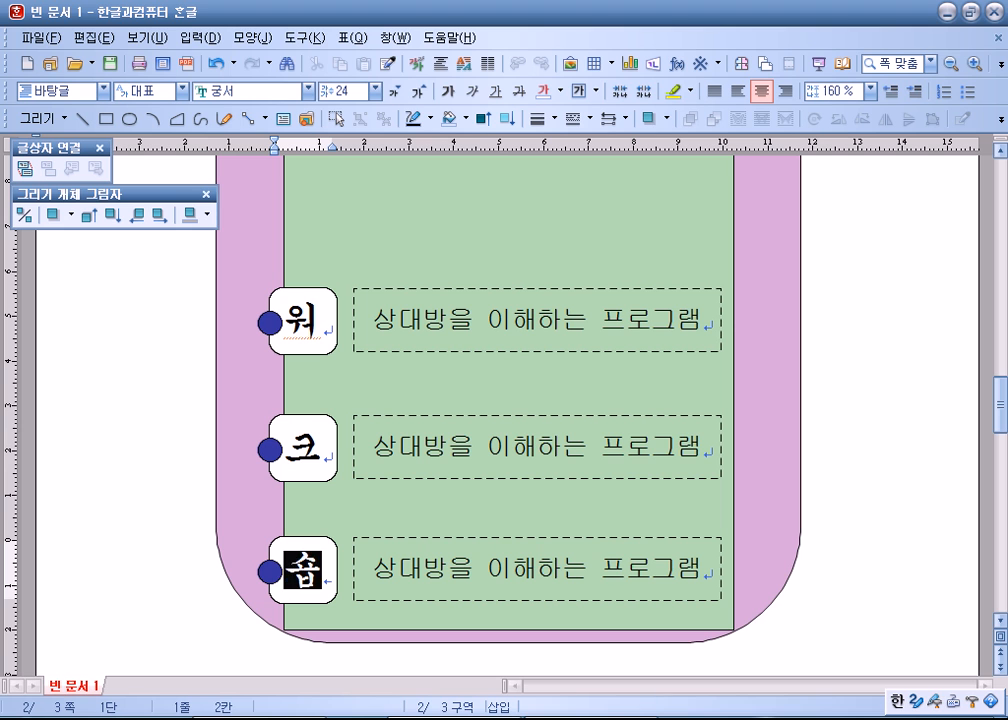
- Reword the middle dashed text box as "무음성 의사소통 프로그램" and the lowest one as "연극의 소통 프로그램"
left_click_drag(372, 447, 722, 469)
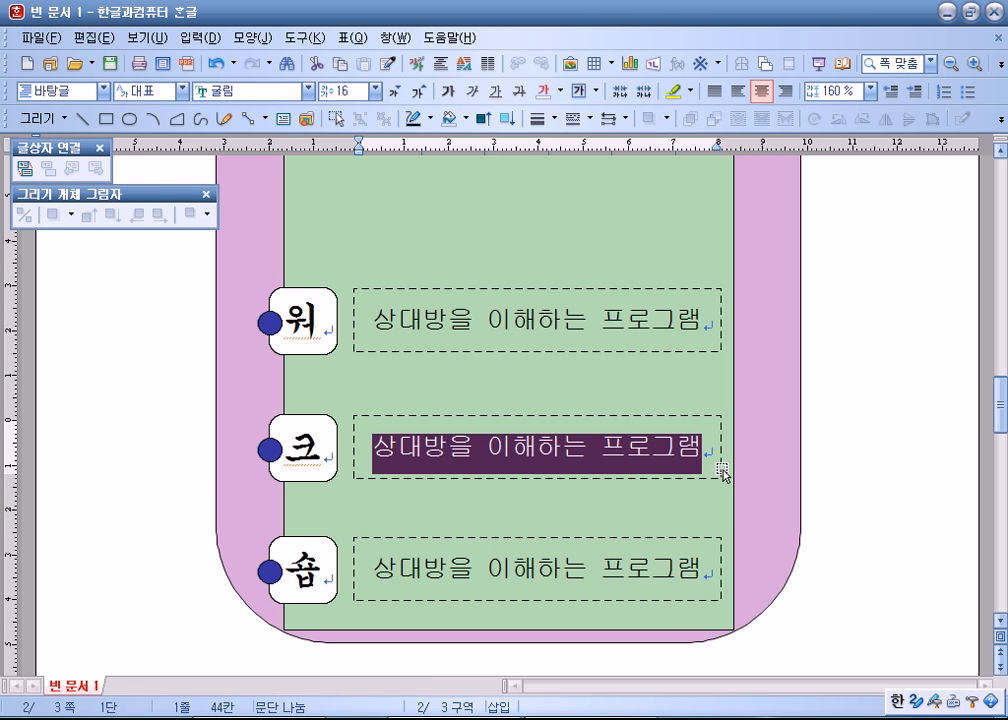
type("무음성 의사소통 프로그램")
left_click(704, 569)
left_click(678, 569)
key("shift+Home")
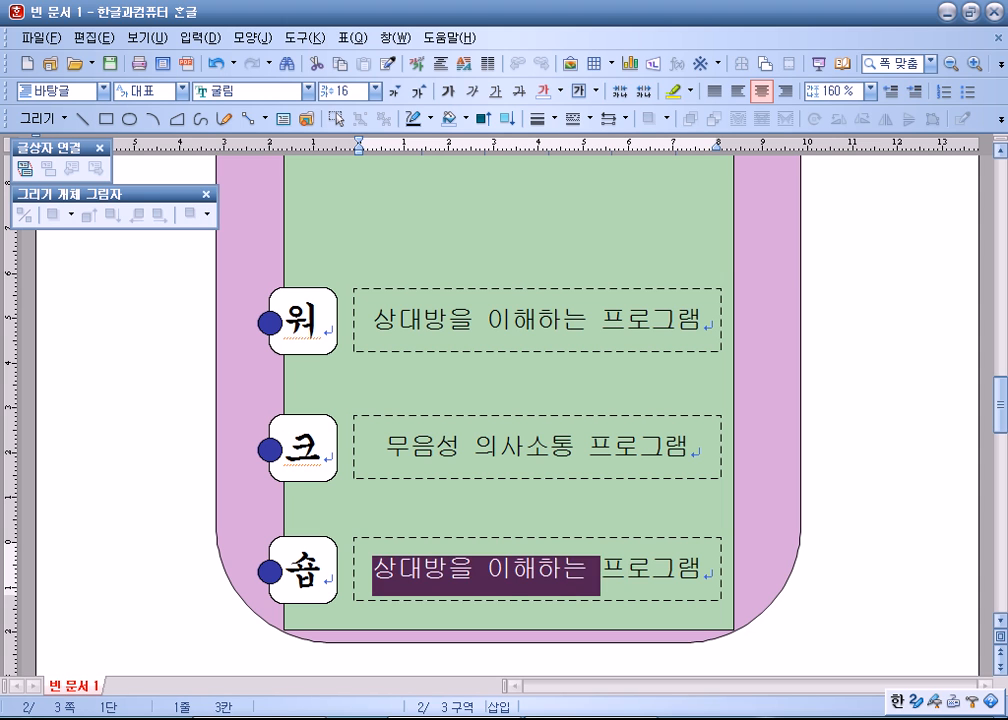
type("연극의 소통")
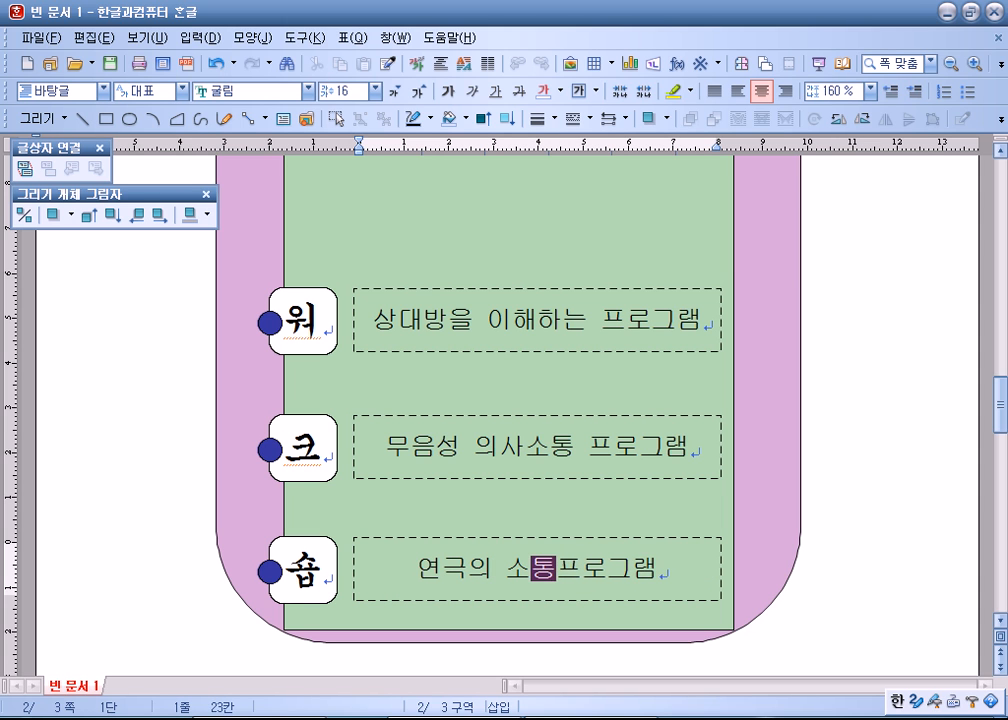
- Fill the circle beside 워 with dark purple
double_click(273, 325)
left_click(426, 163)
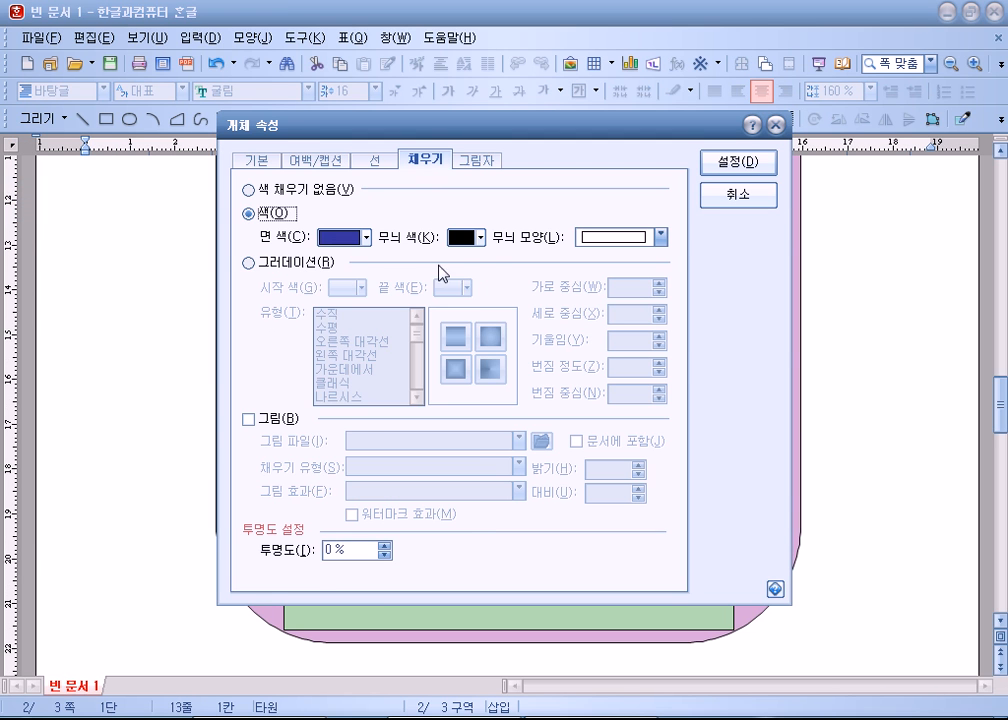
left_click(366, 237)
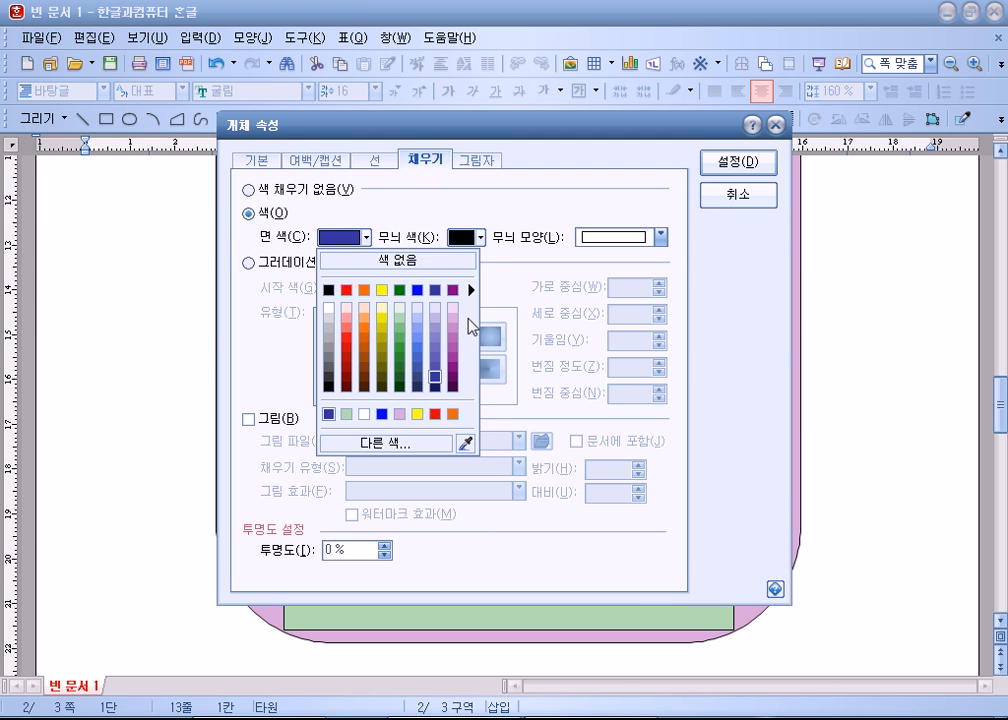
left_click(453, 379)
left_click(740, 164)
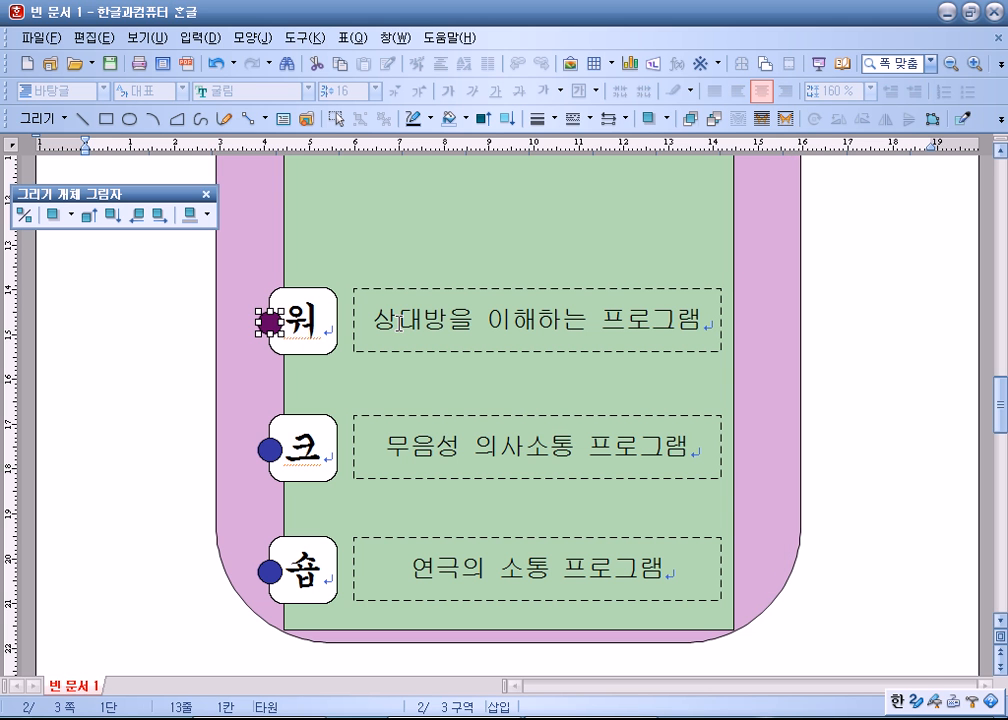
- Fill the circle beside 숍 with dark red and deselect it
double_click(270, 568)
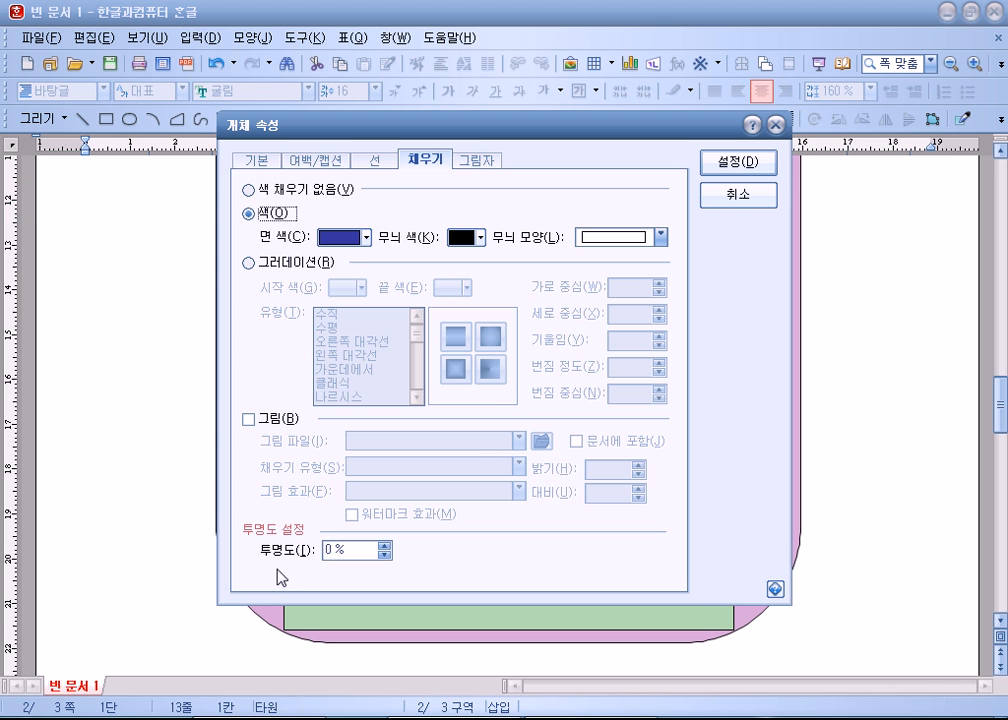
left_click(345, 240)
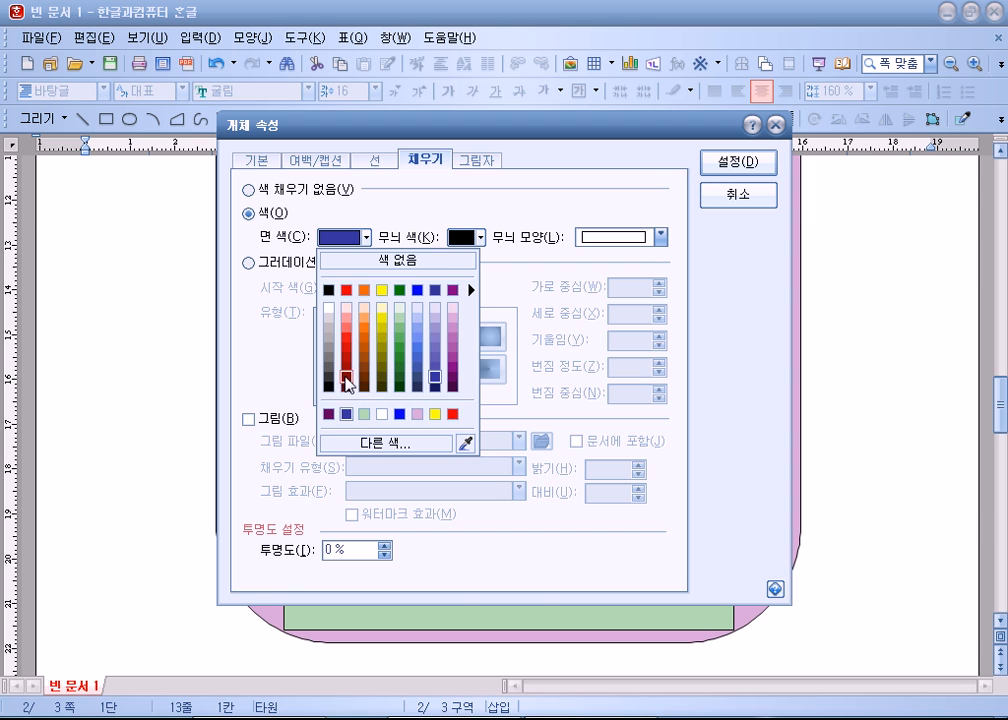
left_click(346, 385)
left_click(740, 164)
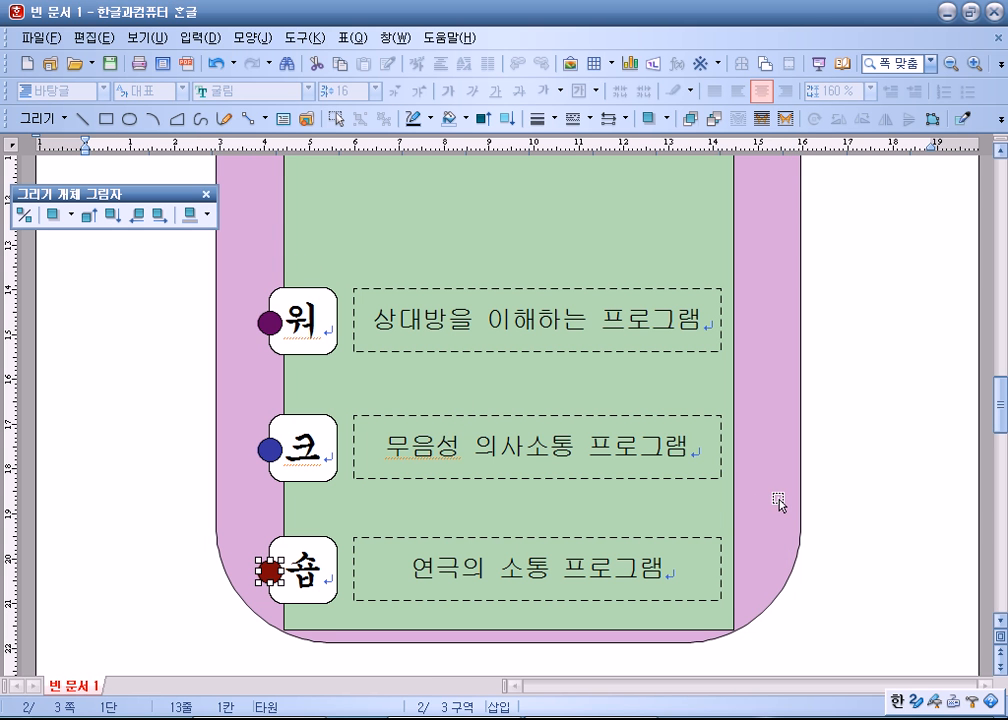
left_click(857, 520)
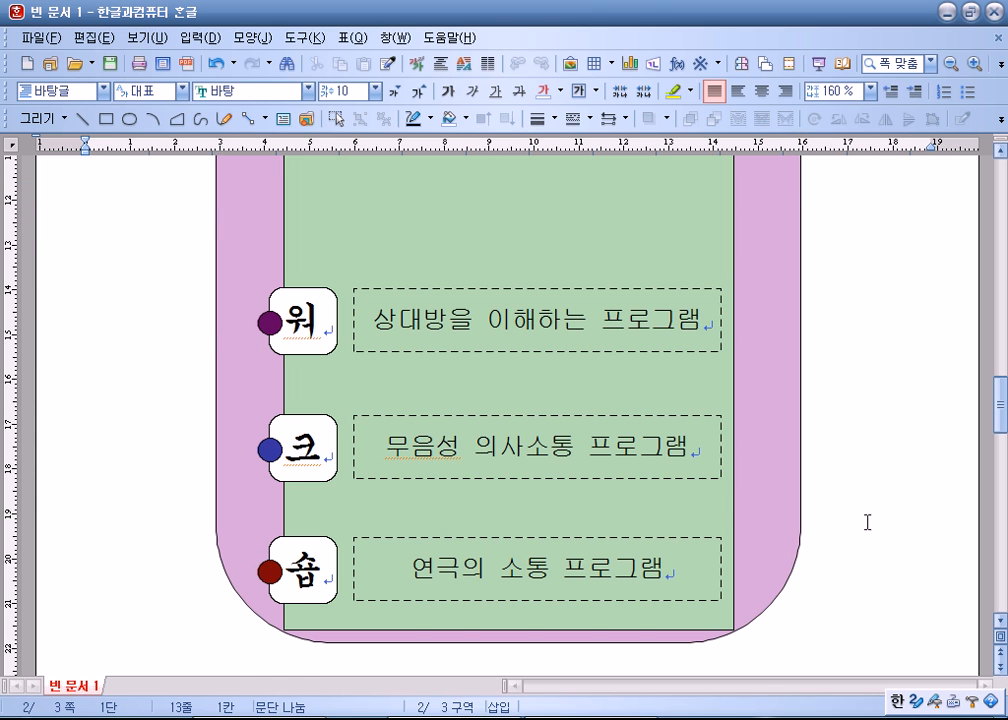
- Try narrowing the dashed text box beside 워 by about 12 mm from its right edge, and undo the resize
scroll(867, 521, "up", 2)
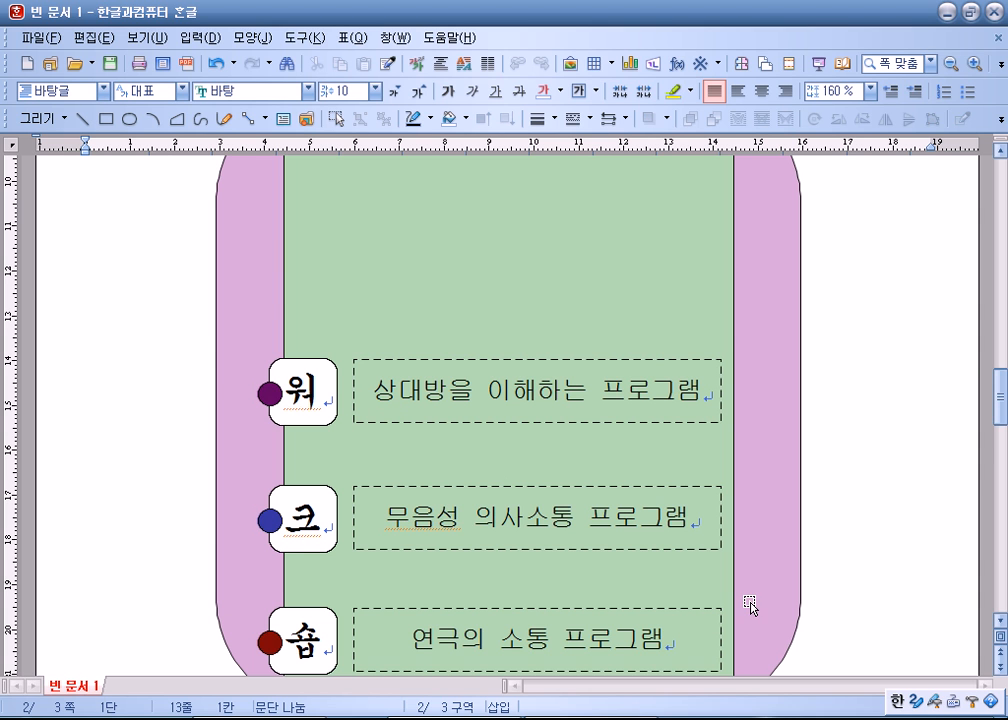
scroll(748, 604, "down", 3)
scroll(640, 565, "up", 2)
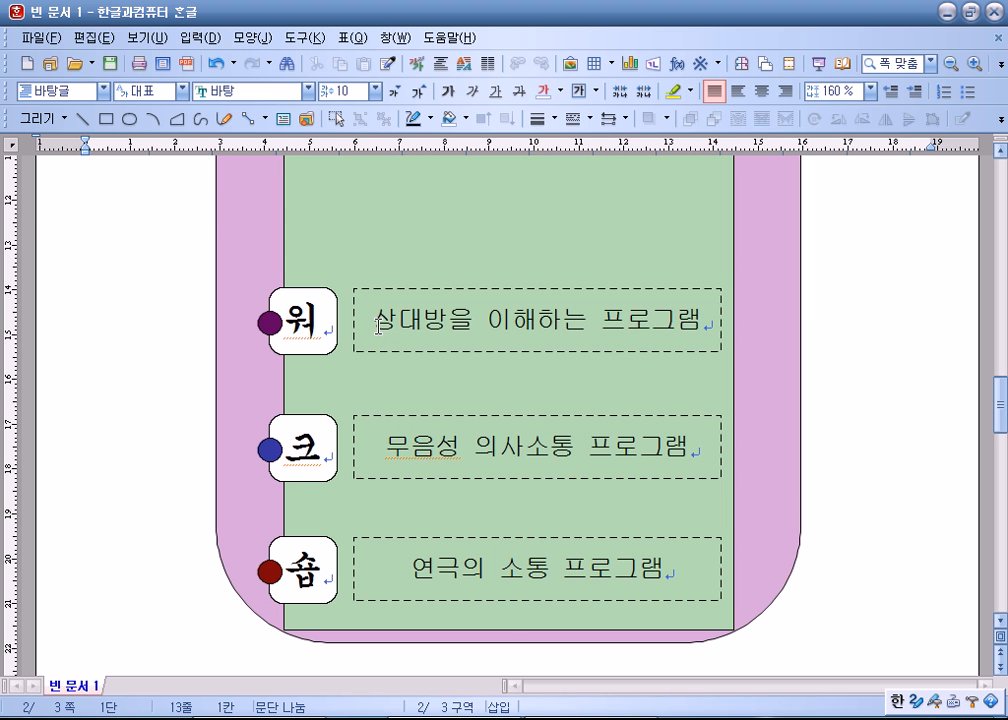
left_click(383, 323)
left_click(352, 329)
left_click(378, 322)
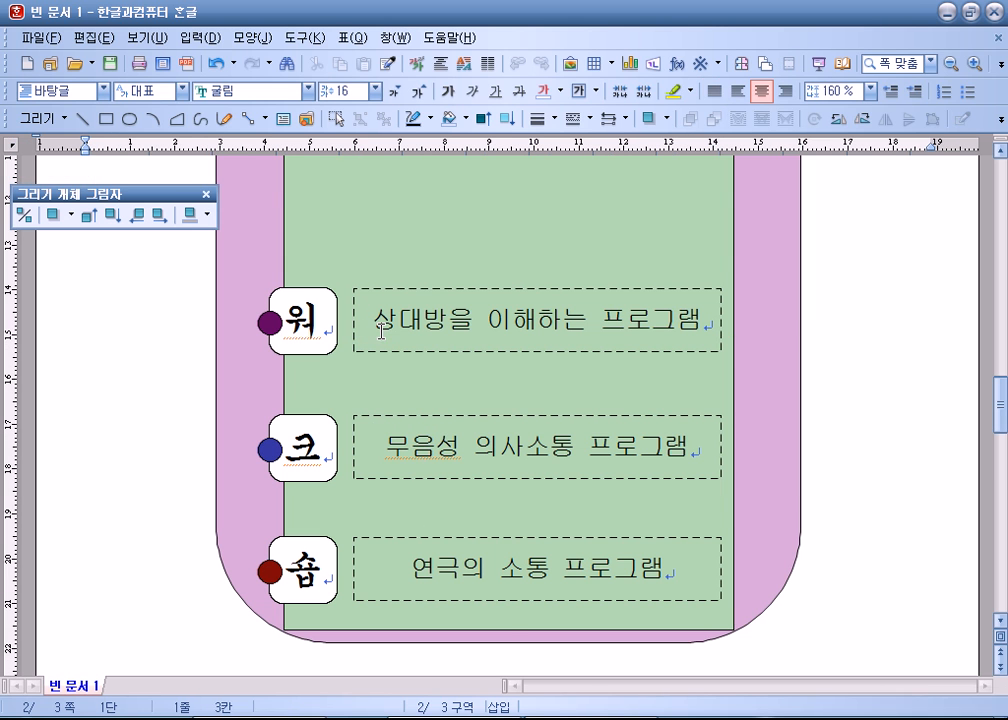
left_click(435, 351)
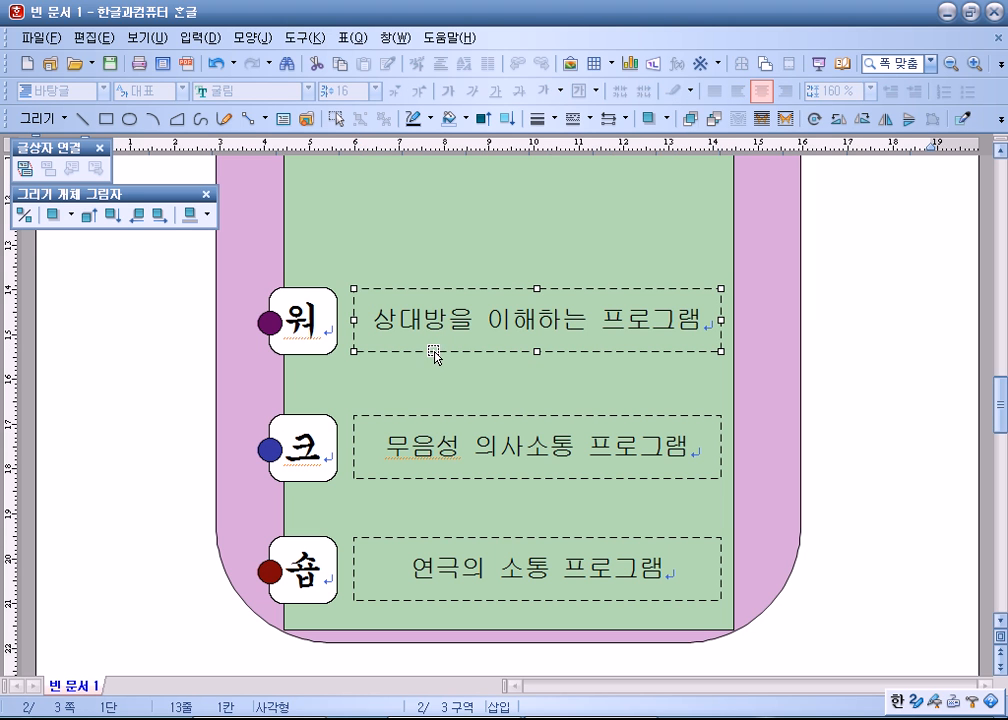
left_click_drag(721, 320, 669, 325)
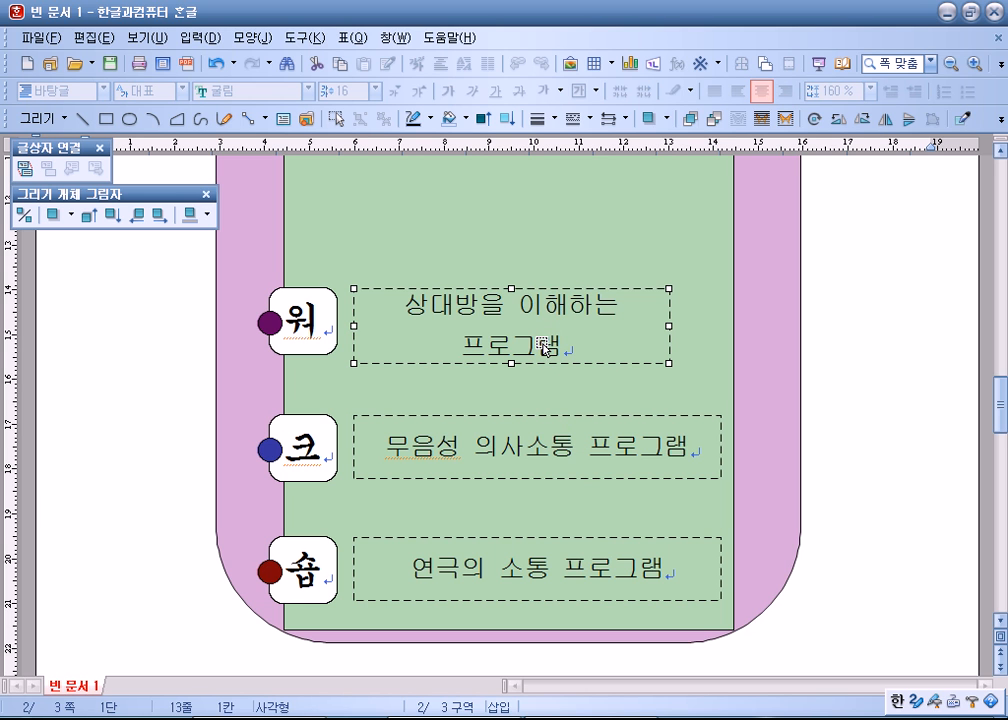
key("ctrl+z")
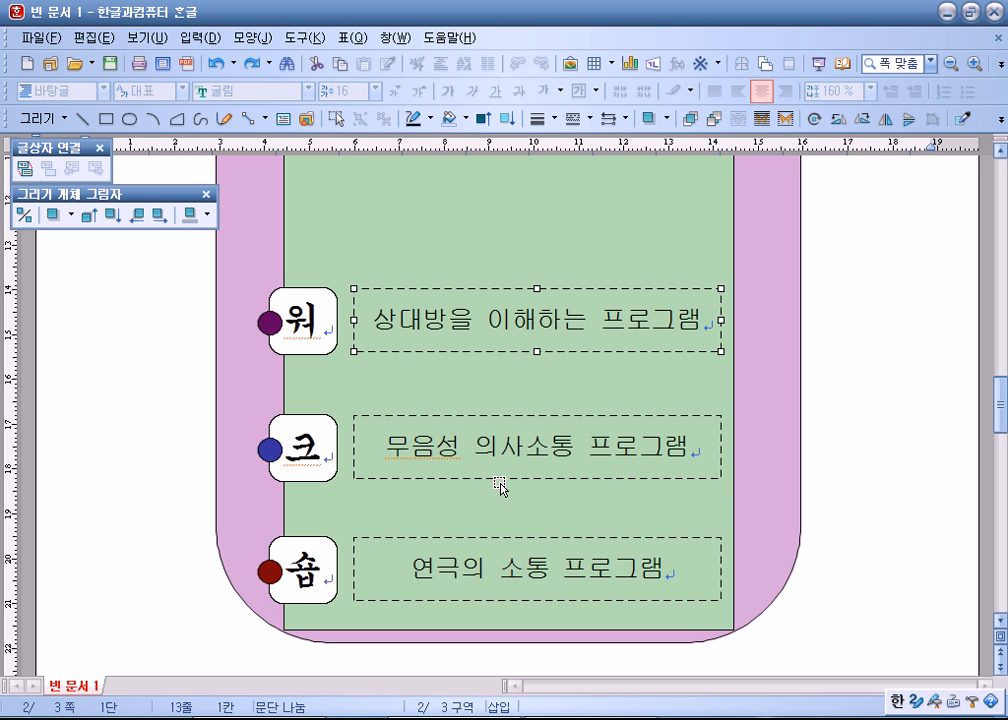
scroll(450, 525, "up", 5)
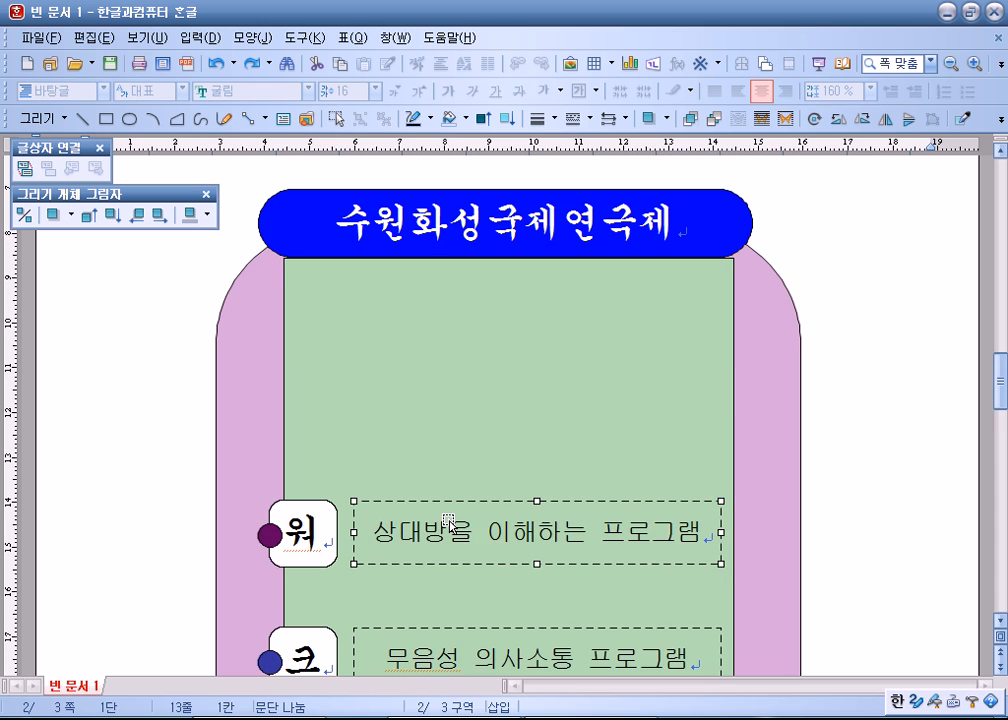
- Start a new 글맵시 object on the last empty body line beside the title, with the text "교육연극워크숍"
left_click(46, 306)
left_click(126, 203)
scroll(135, 215, "up", 1)
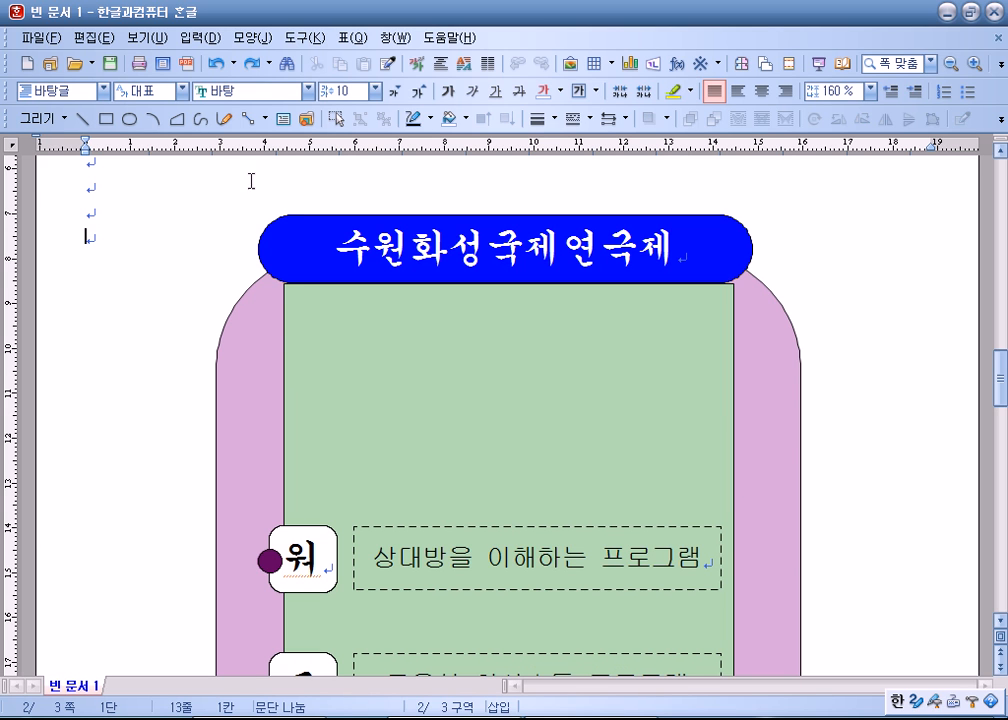
left_click(651, 67)
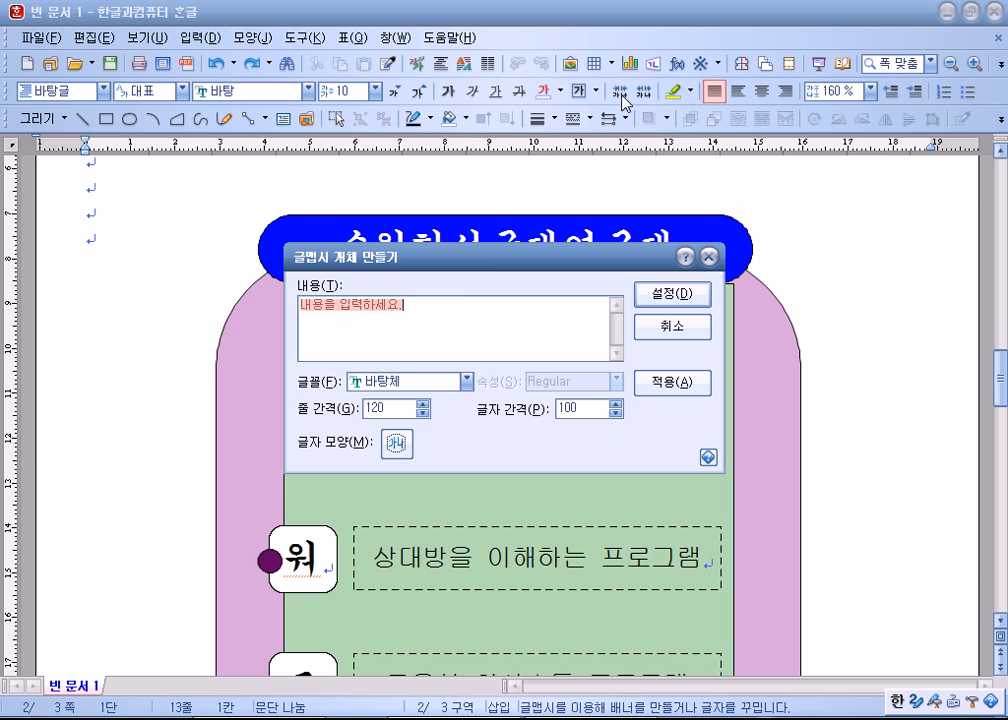
type("교육연ㄱ")
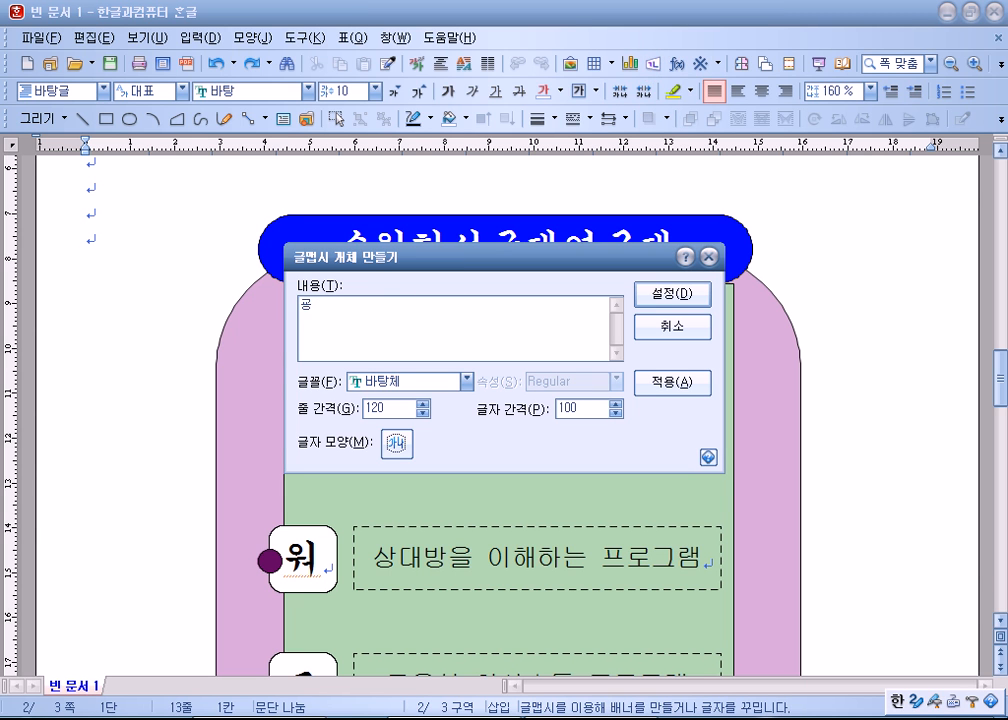
type("워크숍")
- Give the new 글맵시 the 돋움 font and the upward chevron text shape, and insert it
left_click(412, 382)
scroll(415, 483, "up", 5)
scroll(400, 505, "down", 2)
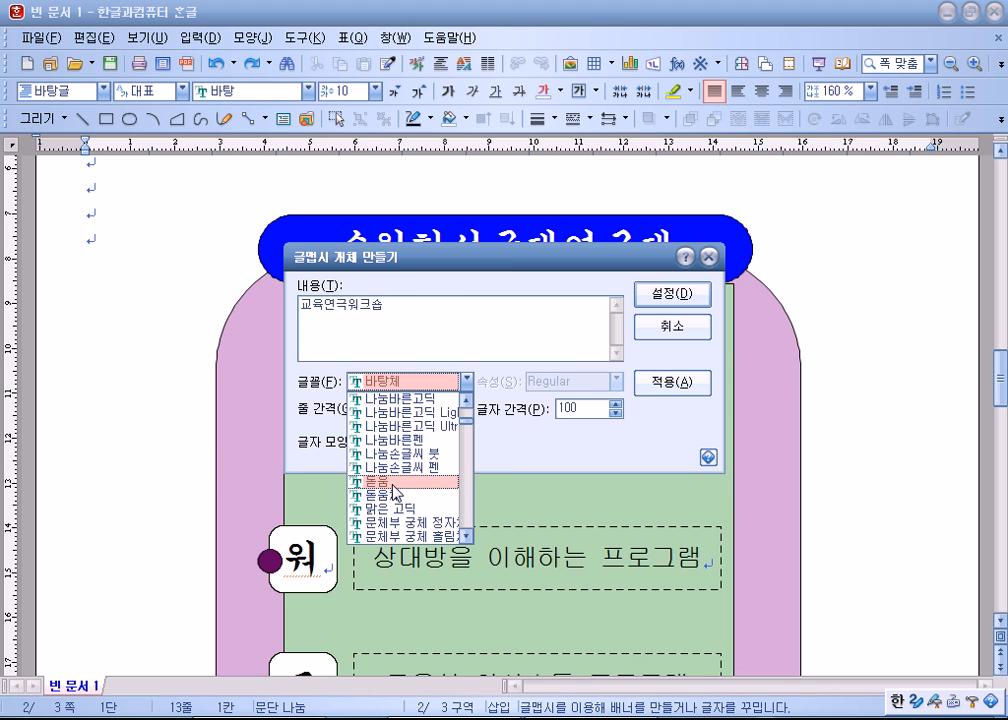
left_click(400, 481)
left_click_drag(443, 268, 529, 115)
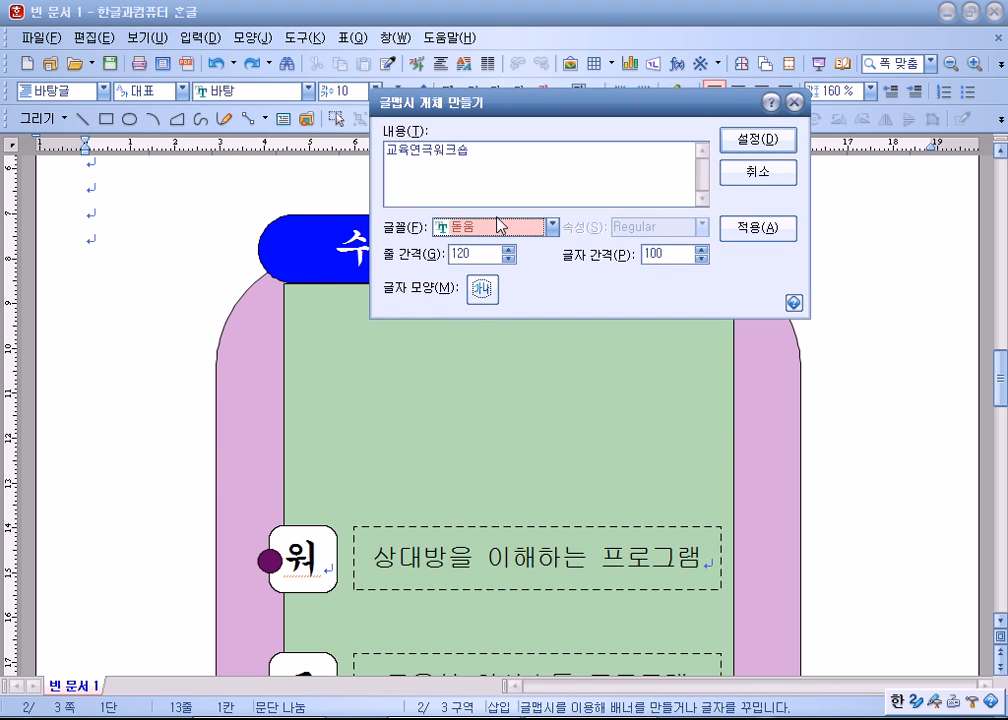
left_click(483, 290)
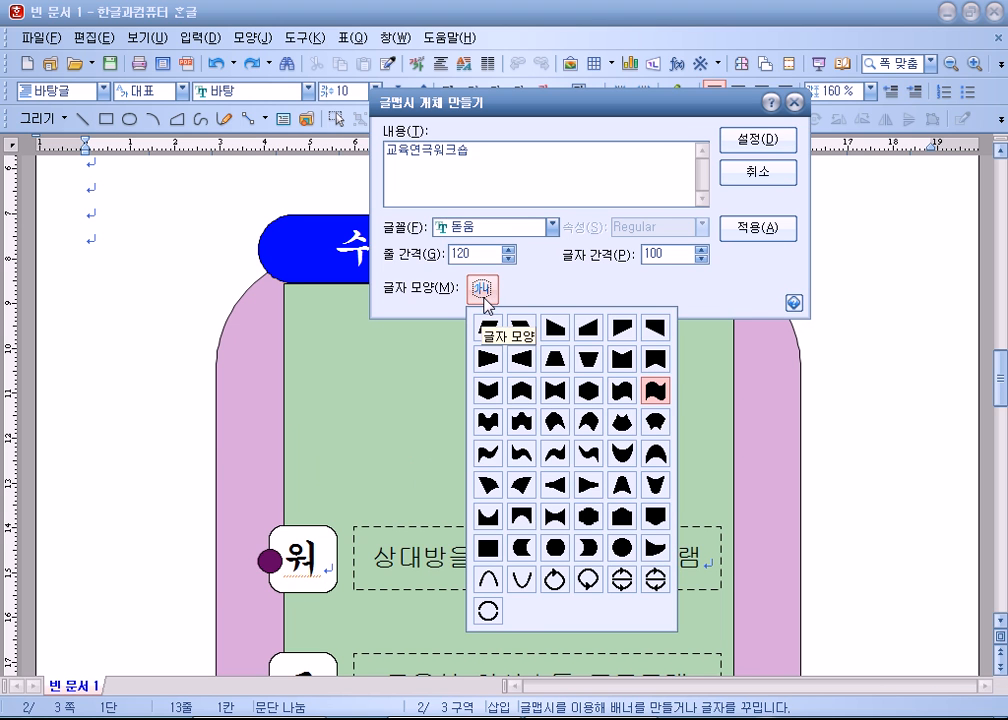
left_click(521, 396)
left_click(483, 290)
left_click(521, 396)
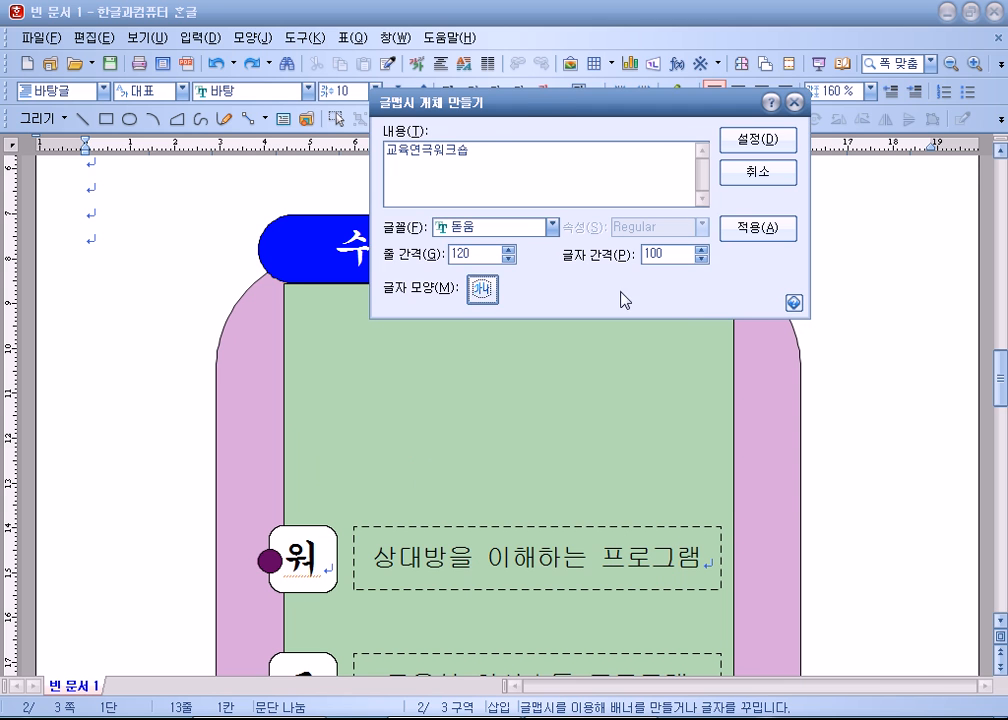
left_click(772, 145)
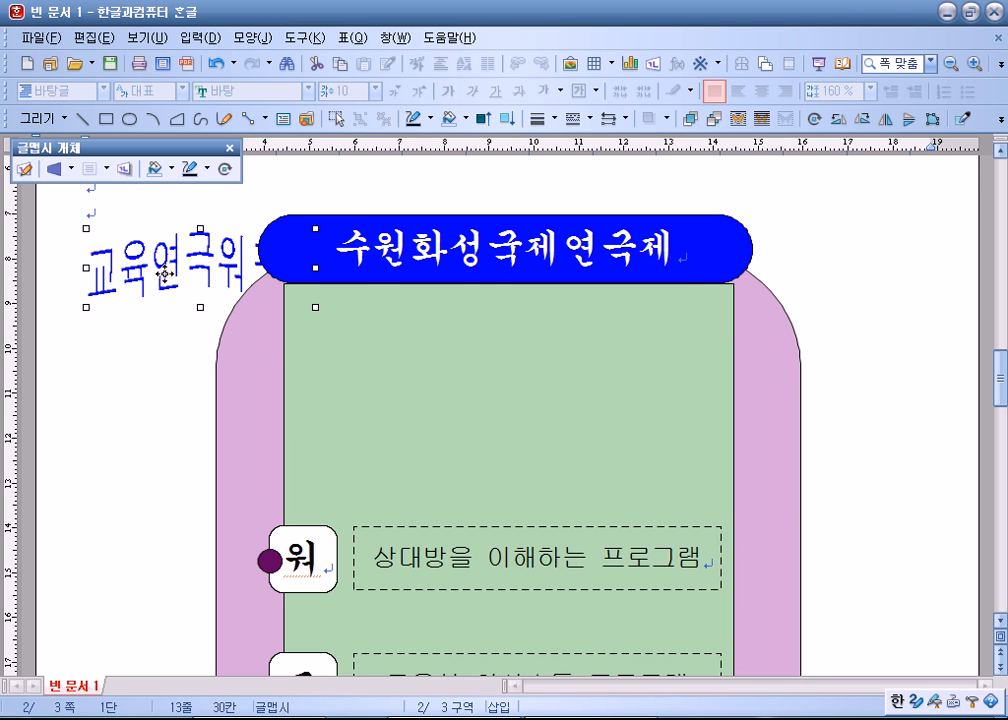
- Reapply the upward chevron text shape in the object properties of the 교육연극워크숍 글맵시
double_click(168, 274)
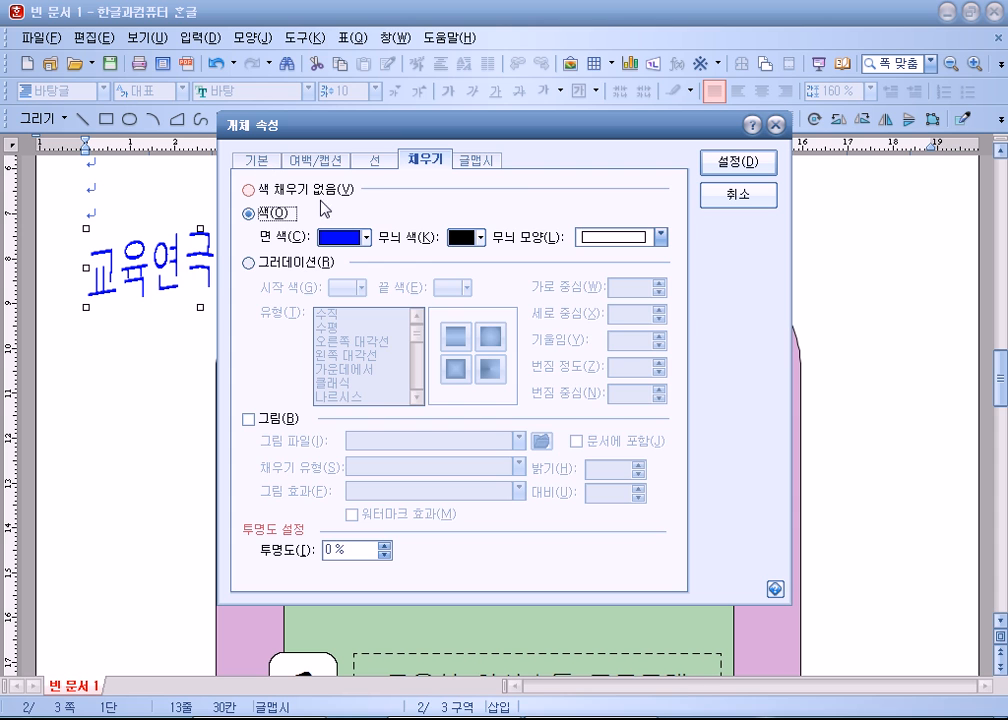
left_click(478, 162)
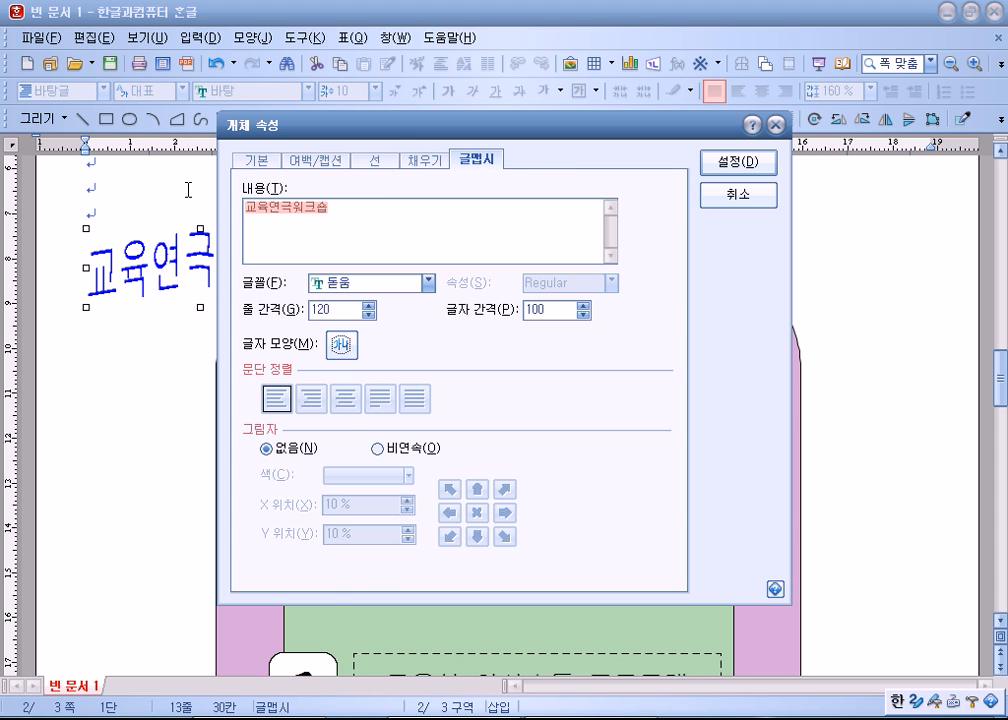
left_click(342, 345)
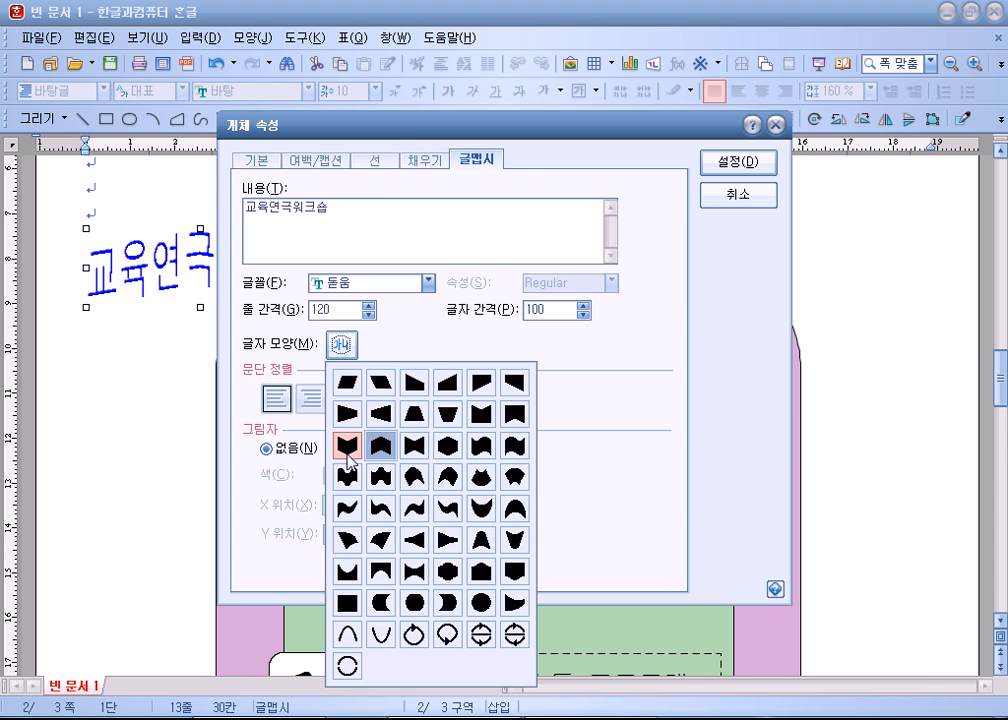
left_click(378, 447)
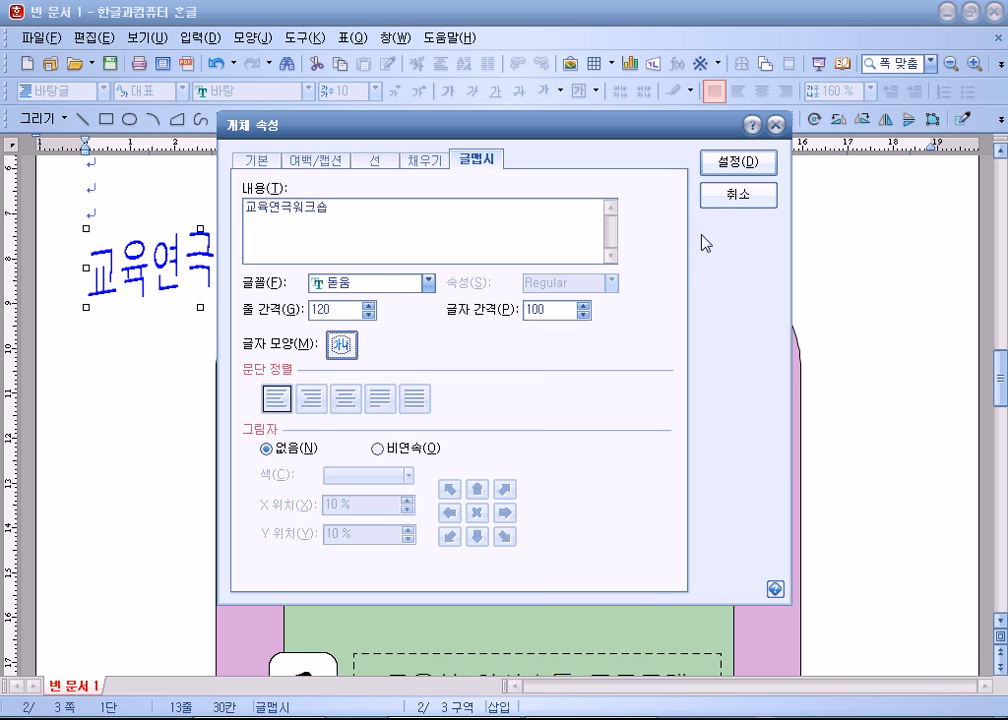
left_click(738, 161)
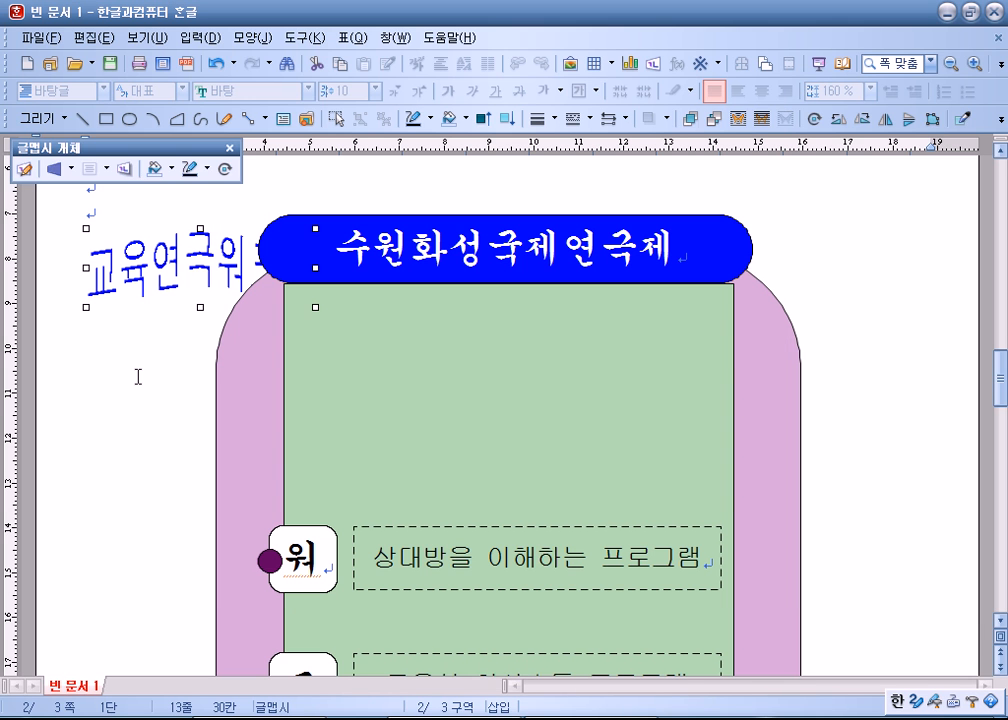
- Try moving the 교육연극워크숍 글맵시 onto the green rectangle with and without 글 앞으로 placement, and undo the attempts
left_click(166, 263)
right_click(166, 263)
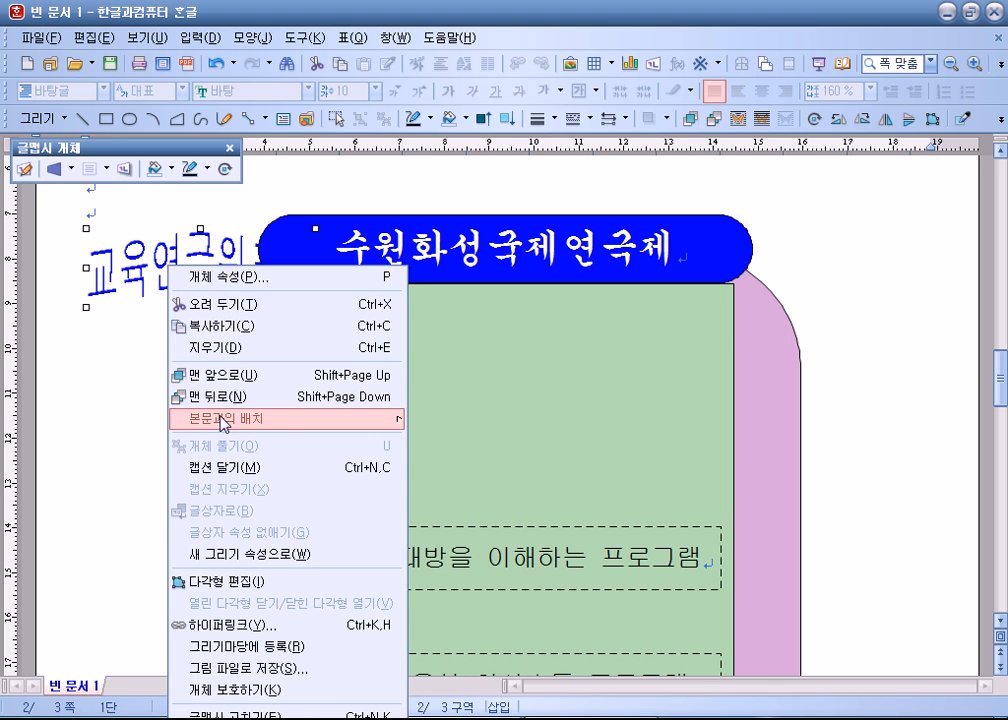
mouse_move(194, 420)
left_click(440, 449)
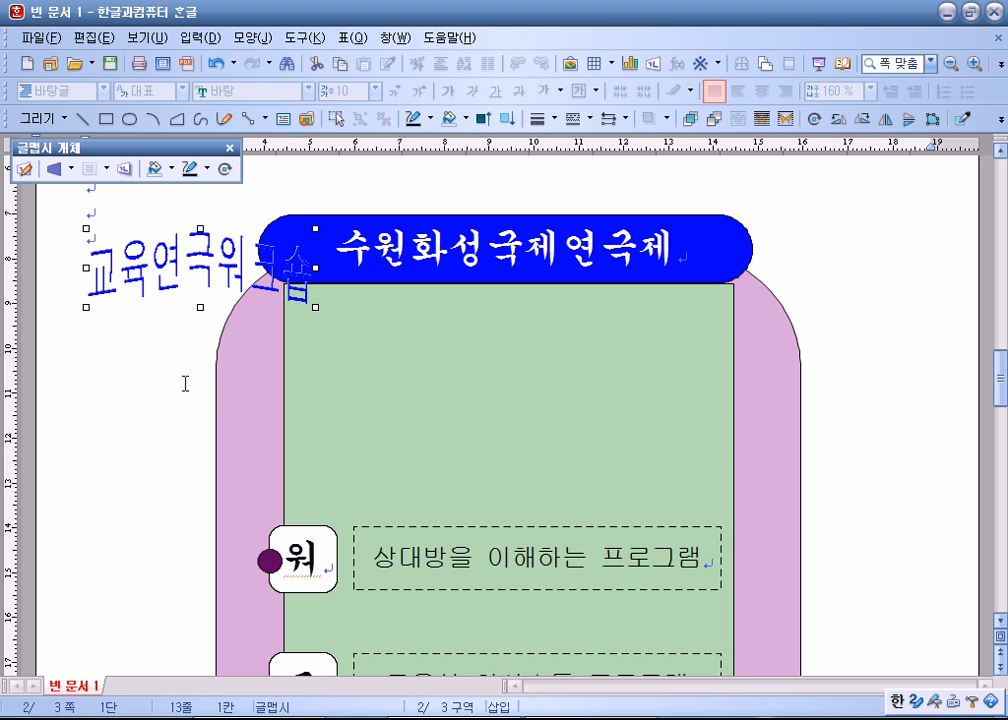
left_click_drag(350, 376, 103, 285)
key("ctrl+z")
key("ctrl+z")
key("ctrl+z")
left_click_drag(178, 265, 329, 391)
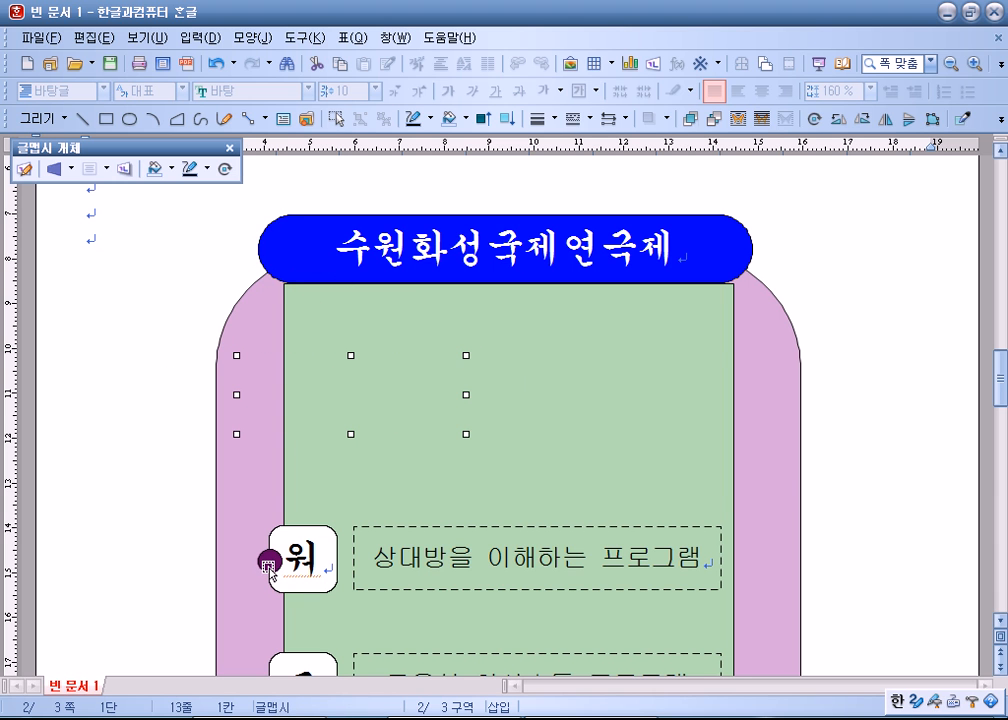
key("ctrl+z")
- Set the 교육연극워크숍 글맵시 to 글 앞으로 and move it into the empty upper area of the green rectangle
right_click(148, 256)
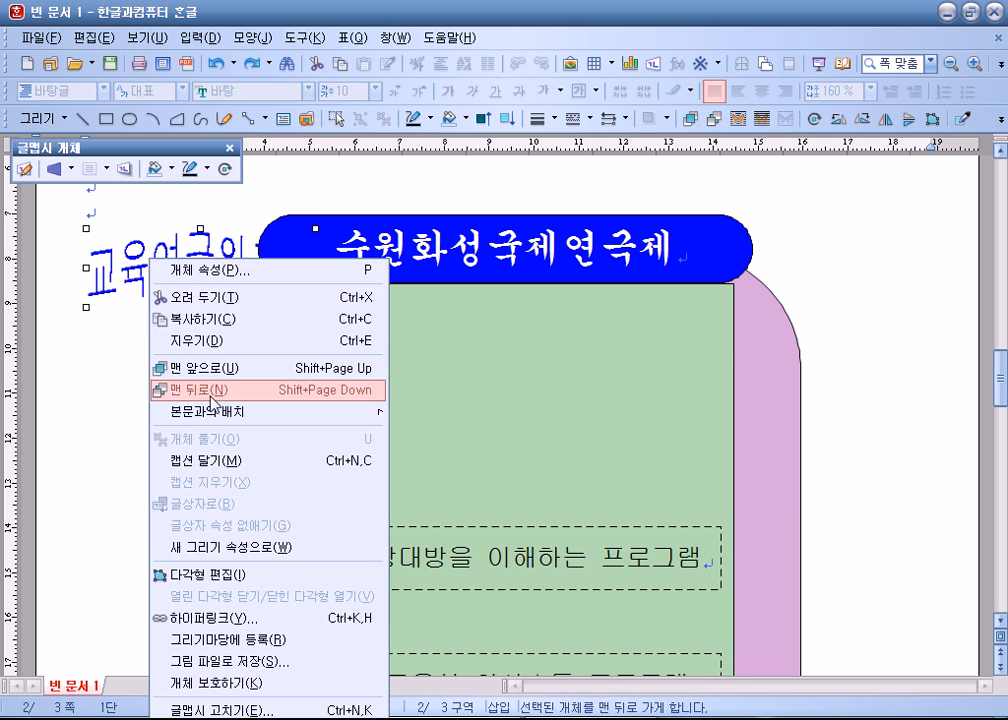
mouse_move(262, 427)
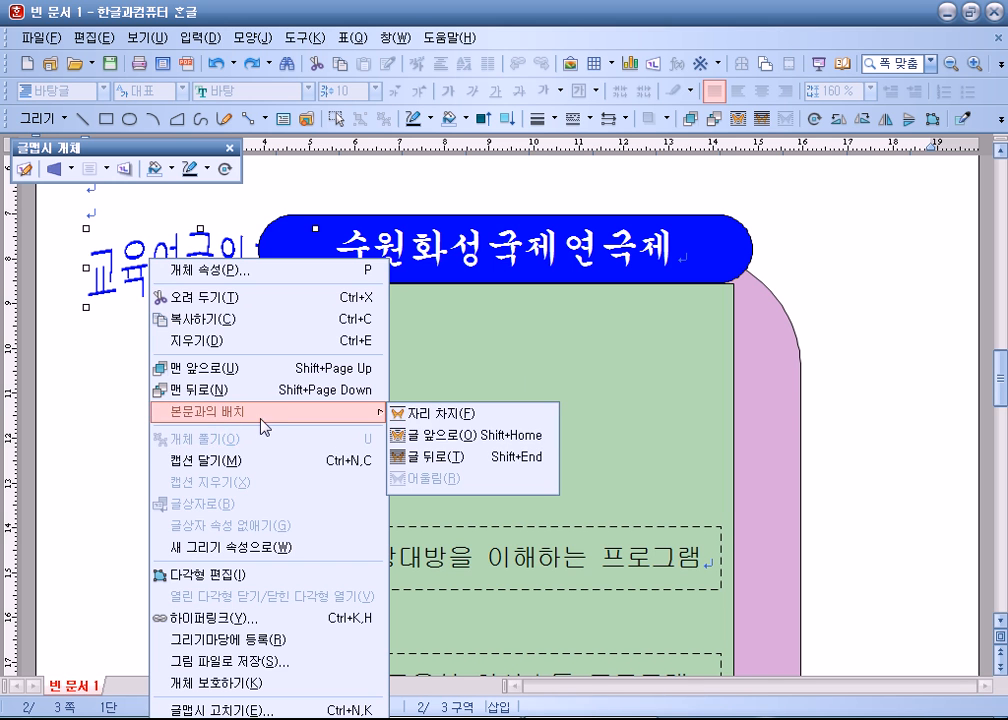
left_click(425, 441)
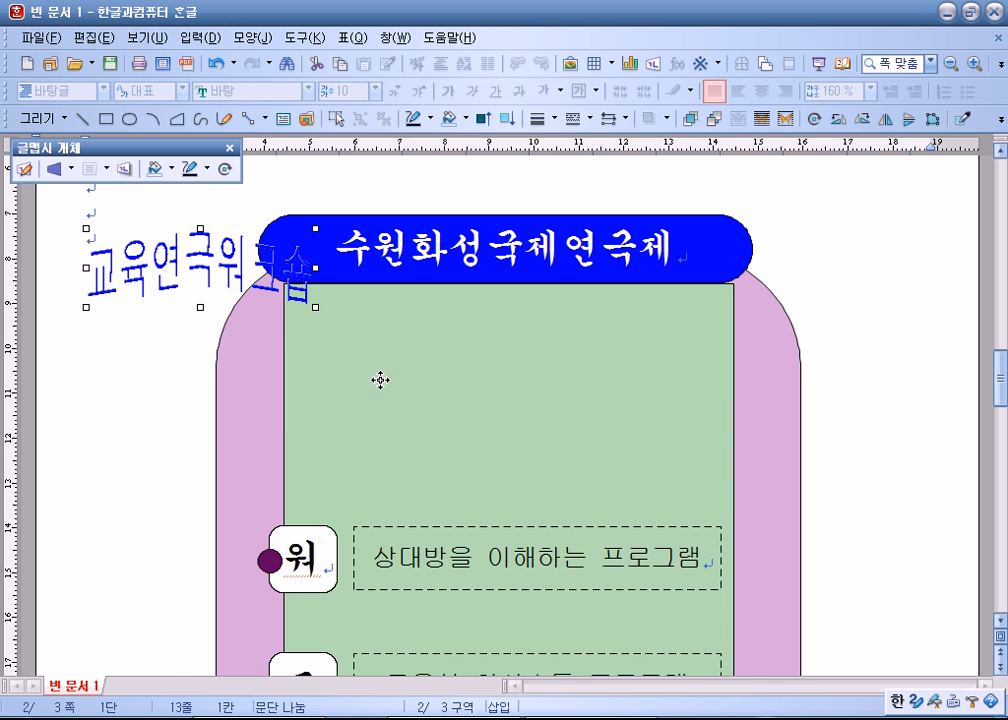
key("ctrl+shift+z")
- Set the 교육연극워크숍 글맵시 to 40 mm wide and 40 mm high with its size locked, and nudge it slightly up and right
double_click(402, 376)
left_click(256, 160)
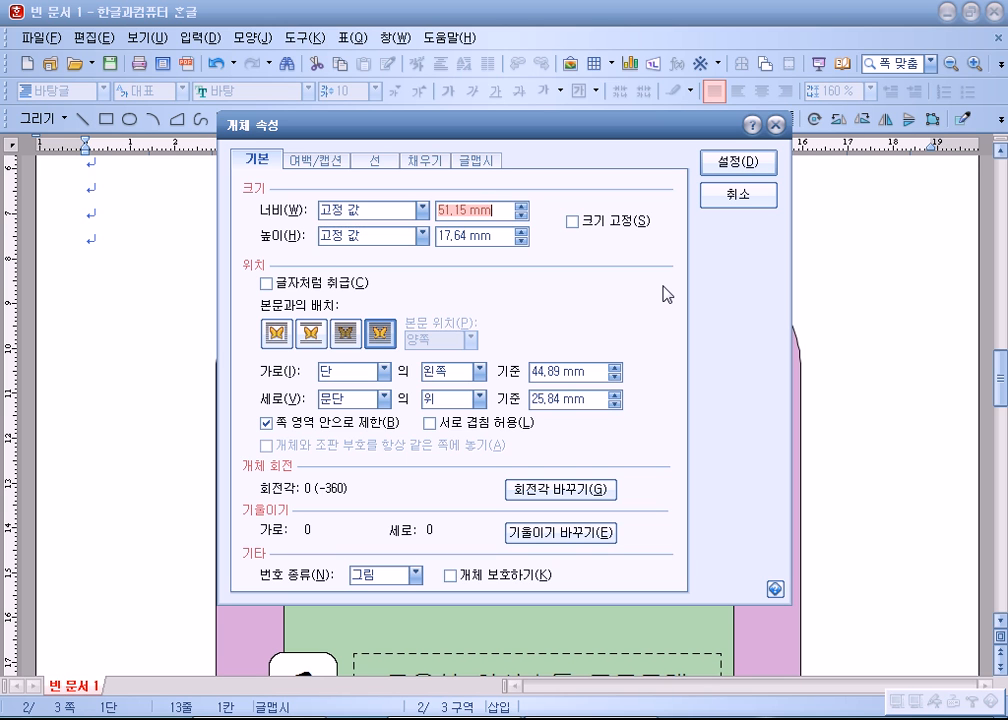
type("40")
key("Tab")
type("40")
key("Tab")
key("space")
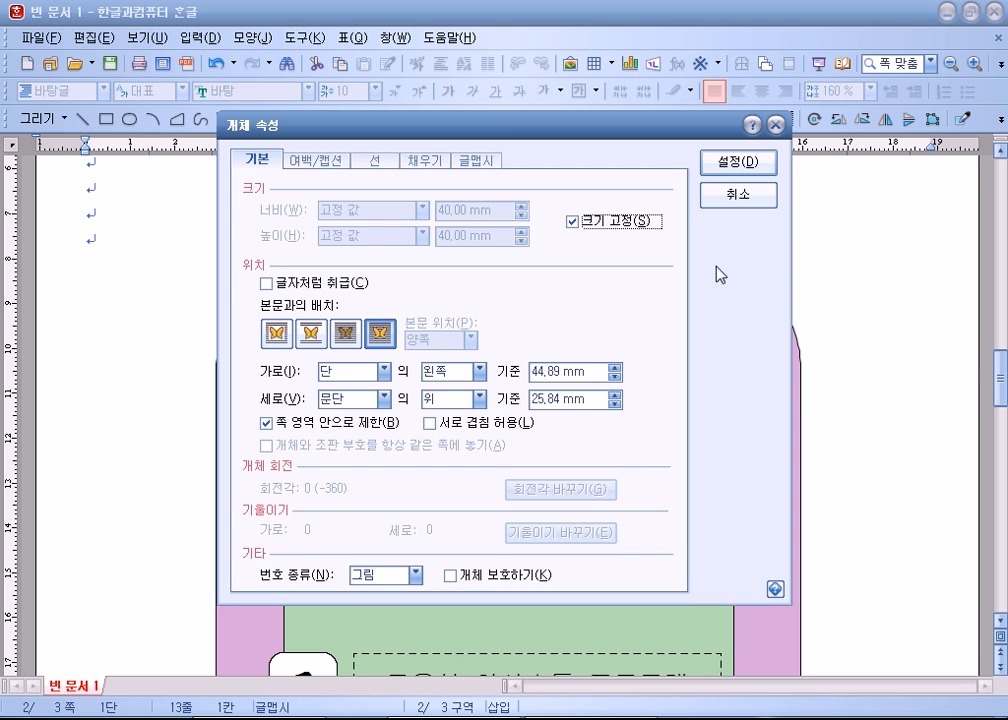
left_click(424, 160)
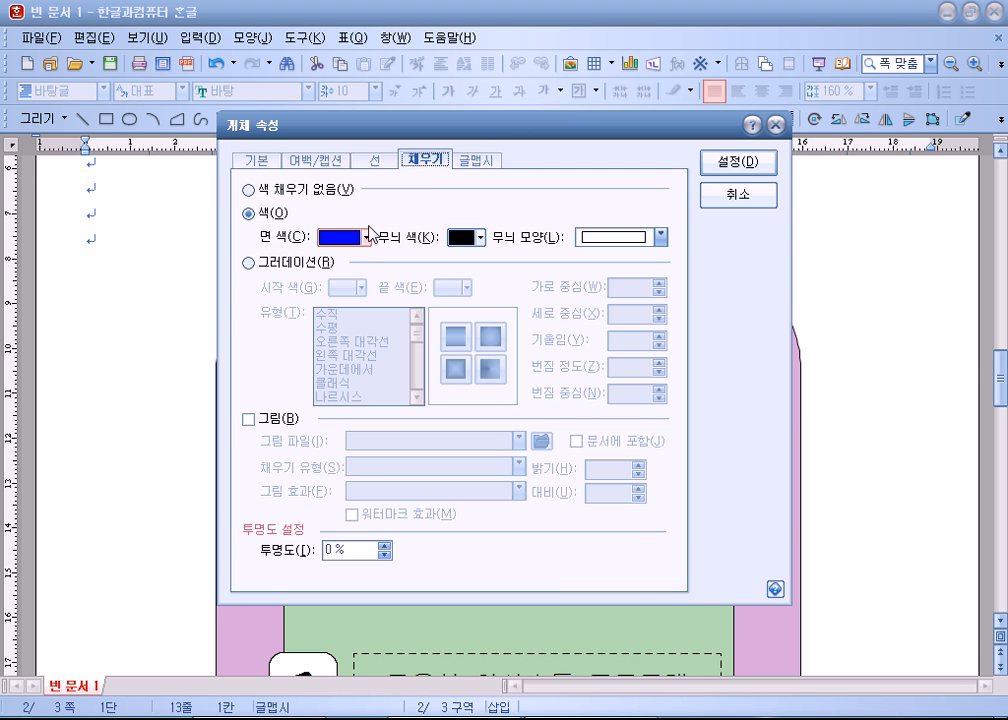
left_click(738, 161)
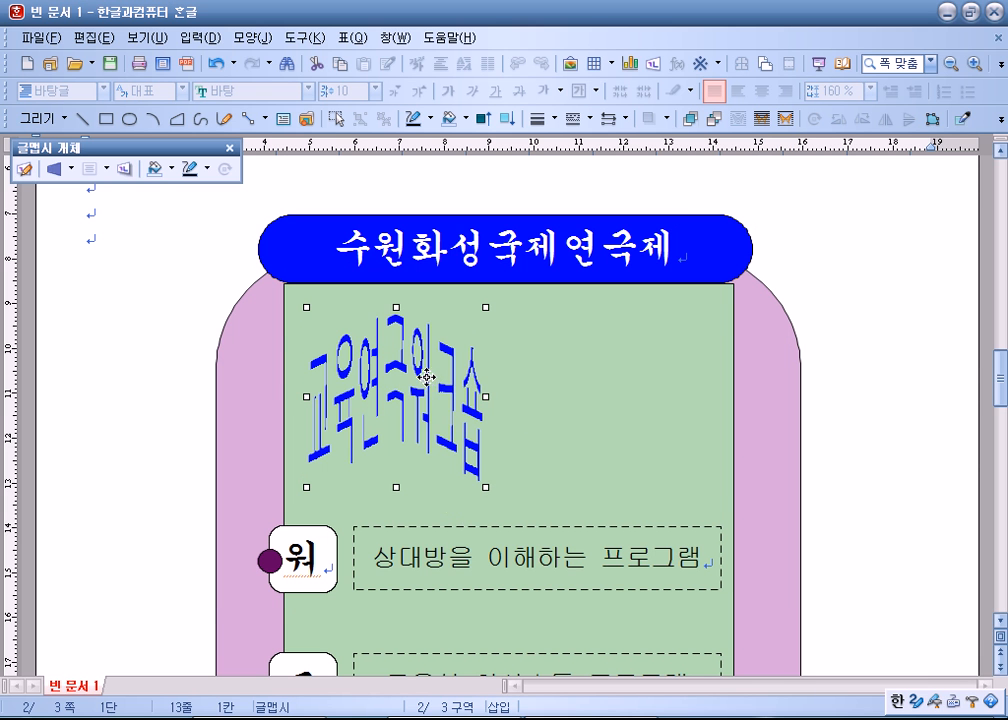
left_click_drag(423, 391, 436, 369)
left_click(858, 430)
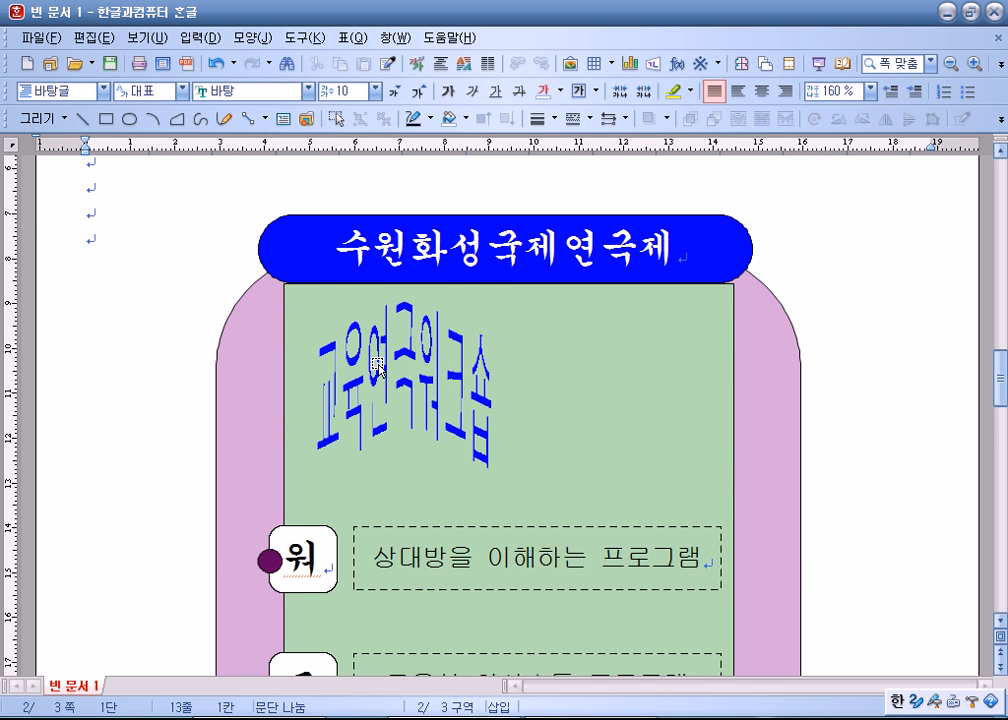
- Insert a 글맵시 with the default placeholder text into the dashed text box beside 워 and shift it left
scroll(305, 290, "down", 3)
left_click(586, 345)
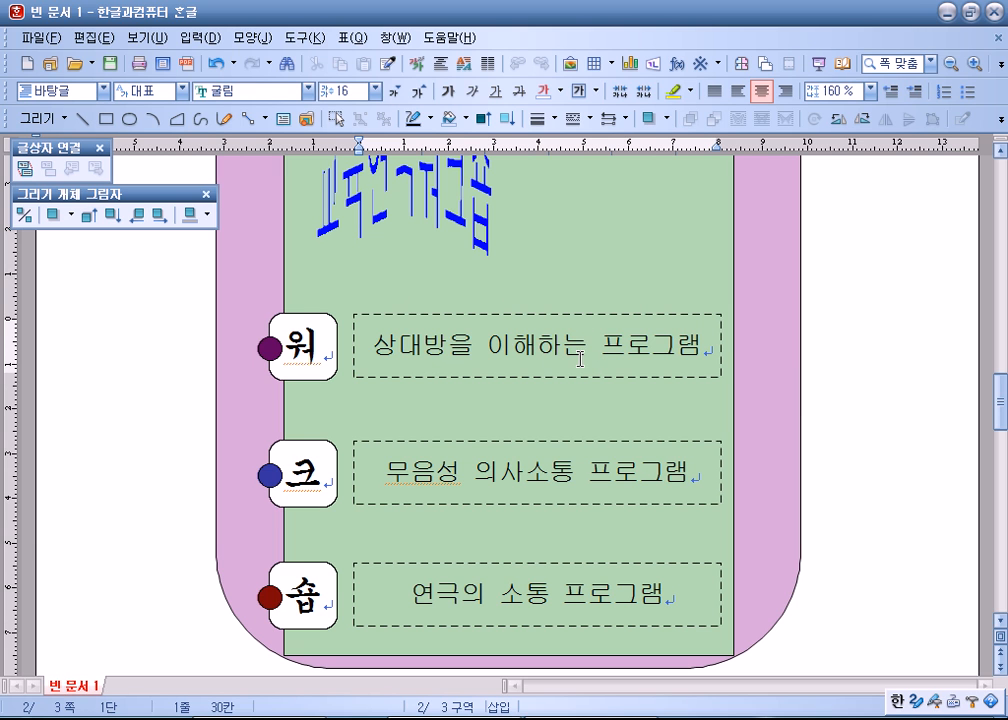
left_click(653, 66)
left_click(672, 296)
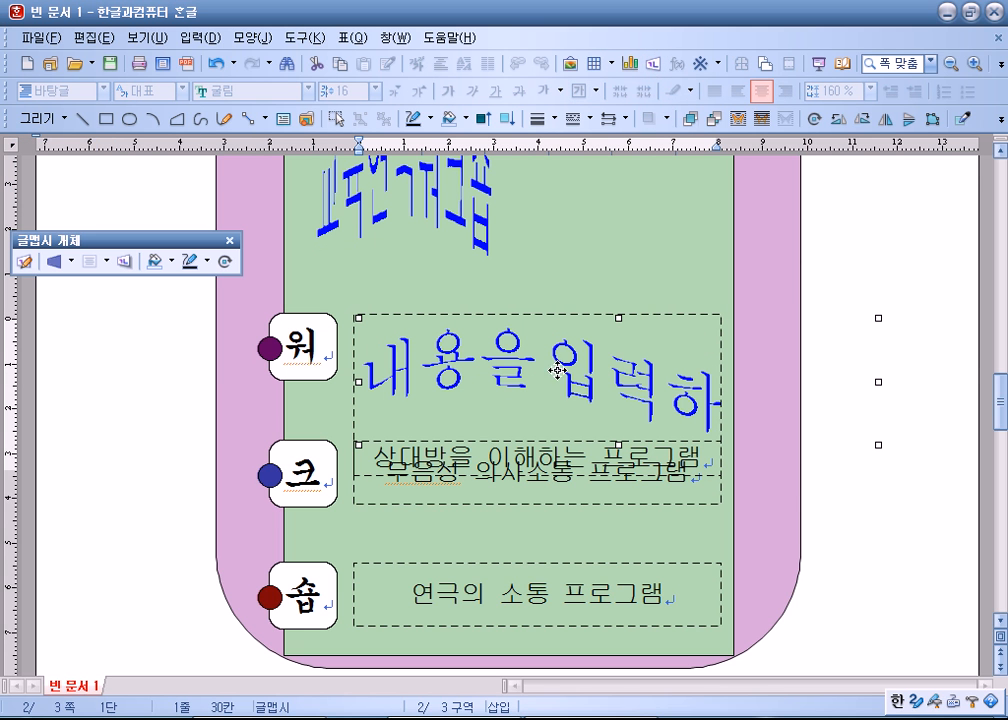
left_click(879, 519)
left_click(609, 380)
left_click_drag(560, 398, 360, 290)
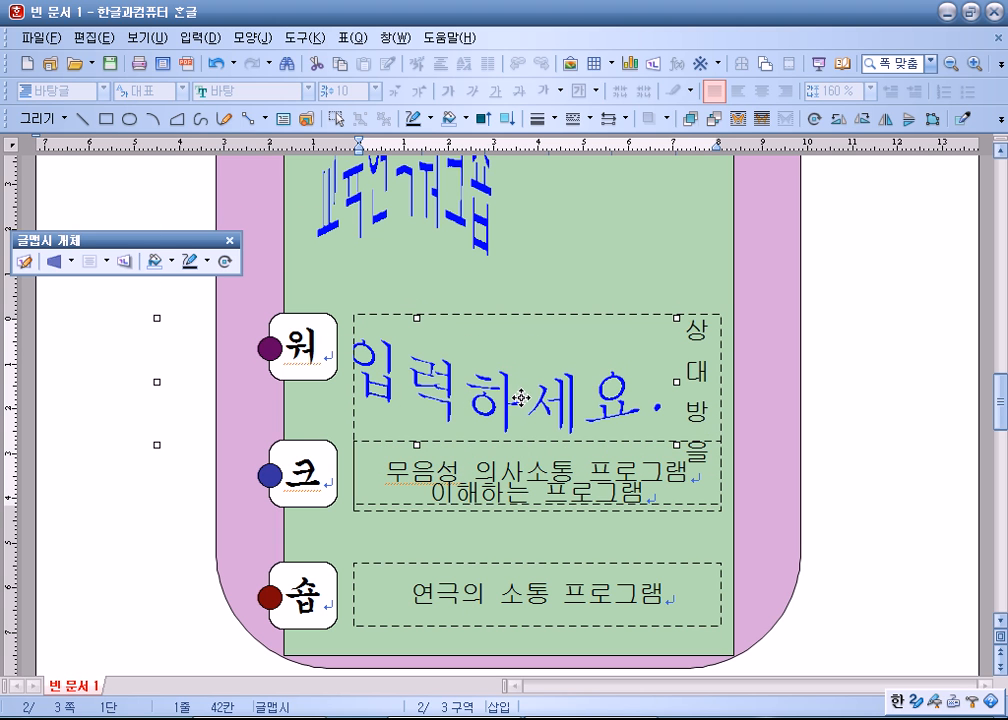
- Remove the placeholder 글맵시 from the dashed text box beside 워, bring it back once, and take it out again
key("Delete")
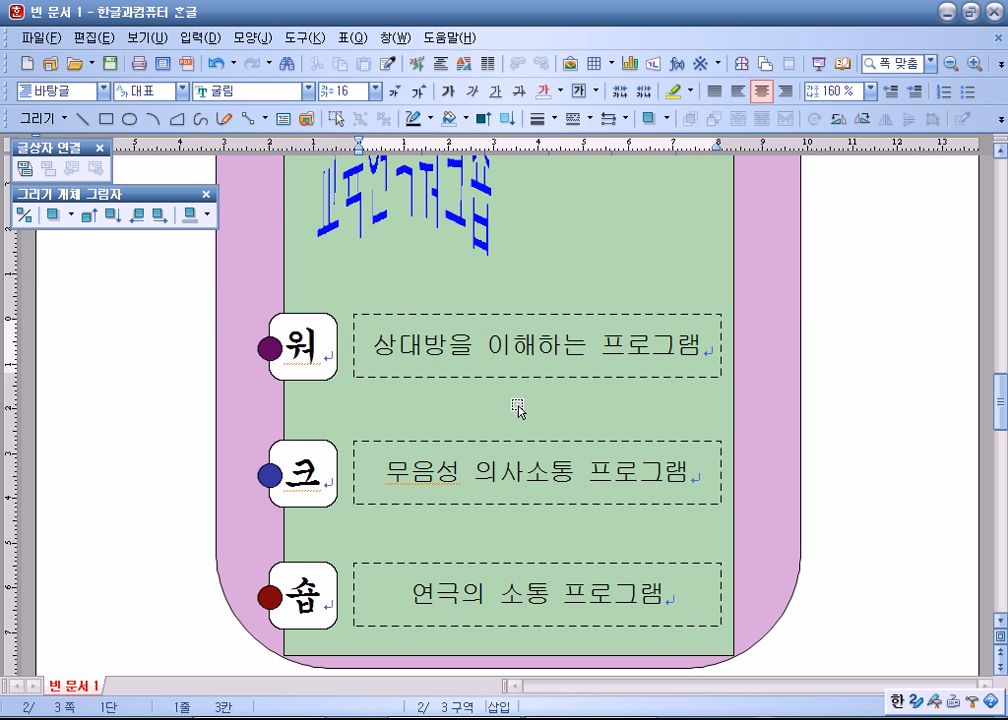
scroll(480, 418, "up", 3)
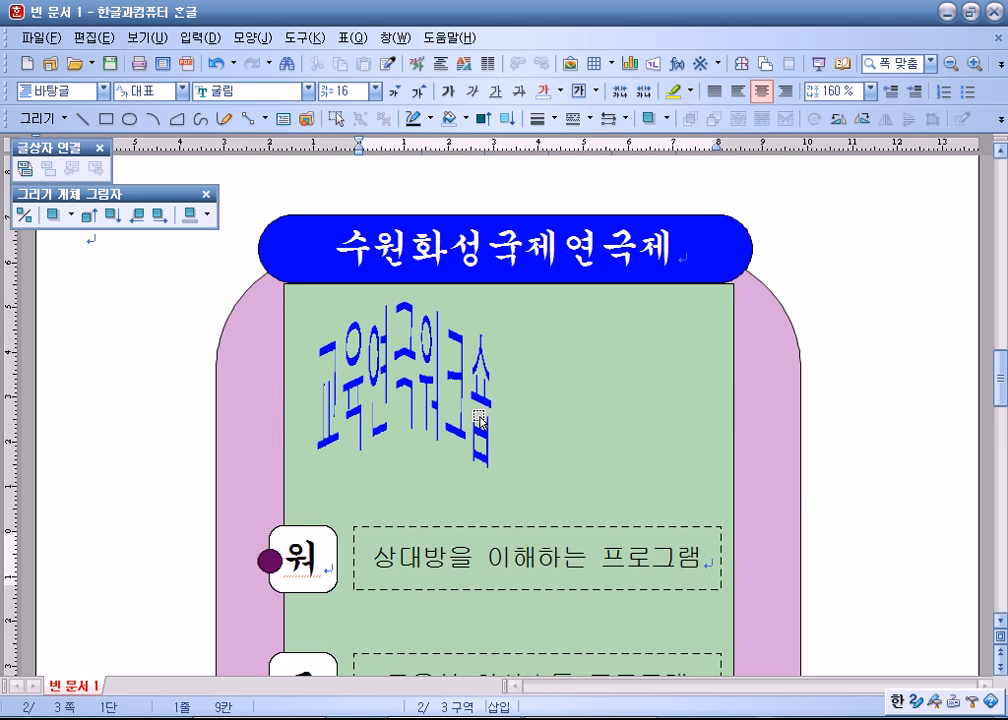
scroll(472, 415, "down", 4)
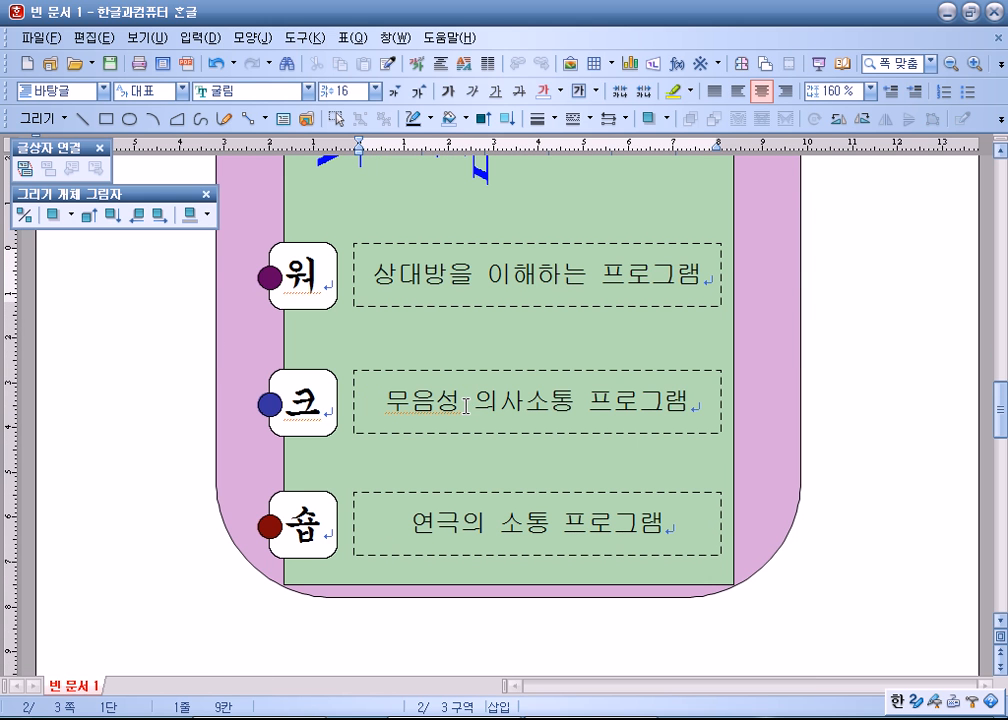
left_click(328, 292)
scroll(337, 338, "up", 5)
left_click(120, 313)
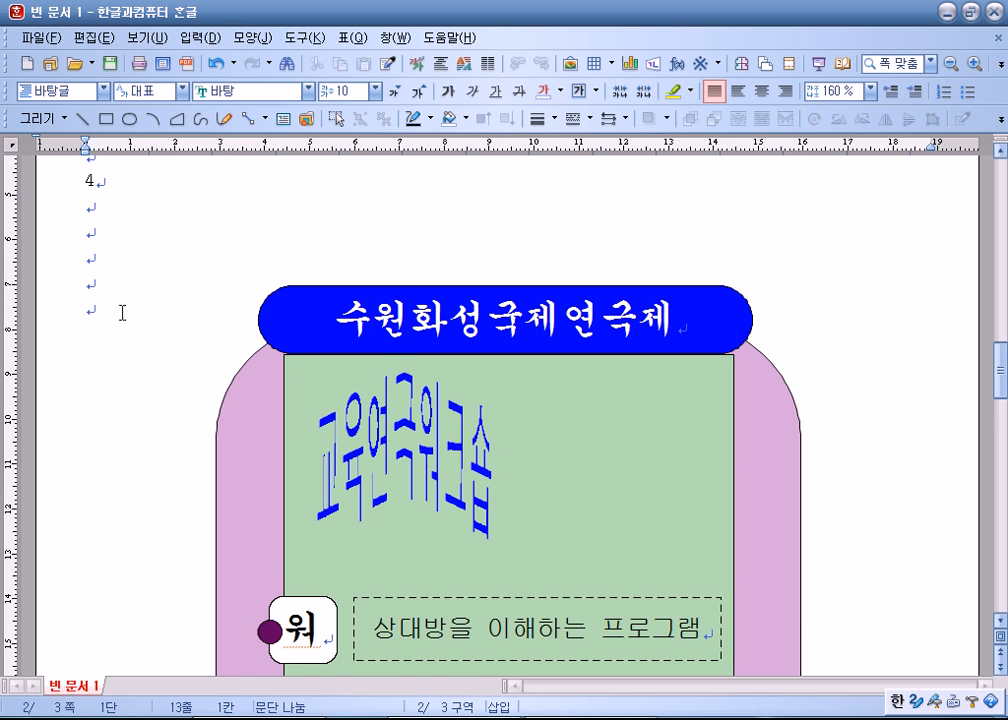
scroll(445, 378, "down", 3)
left_click(491, 410)
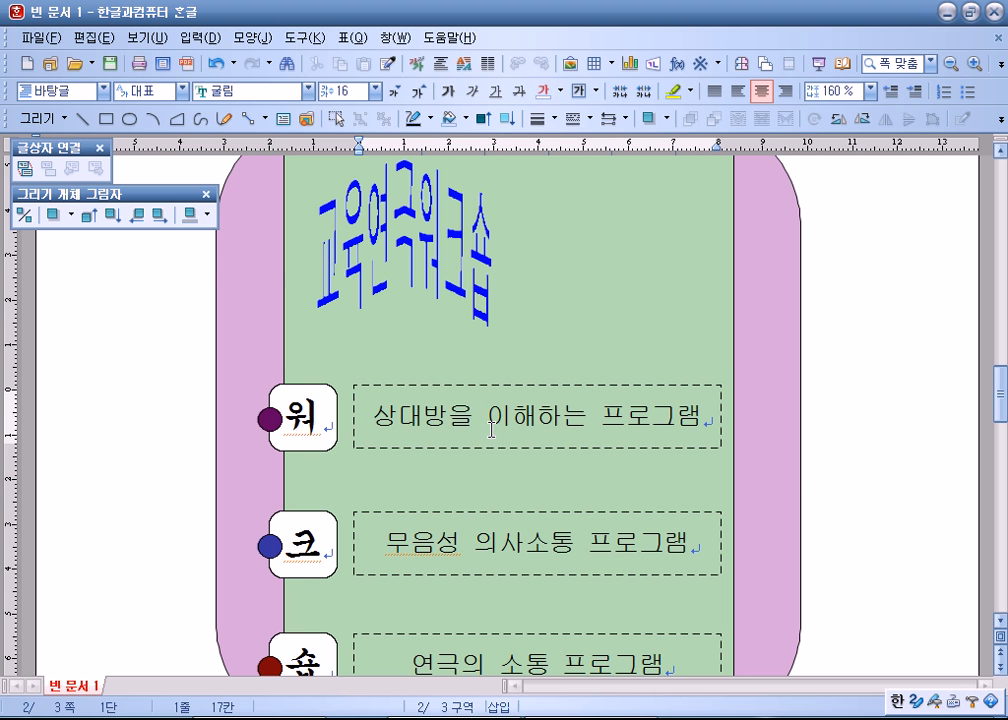
key("ctrl+v")
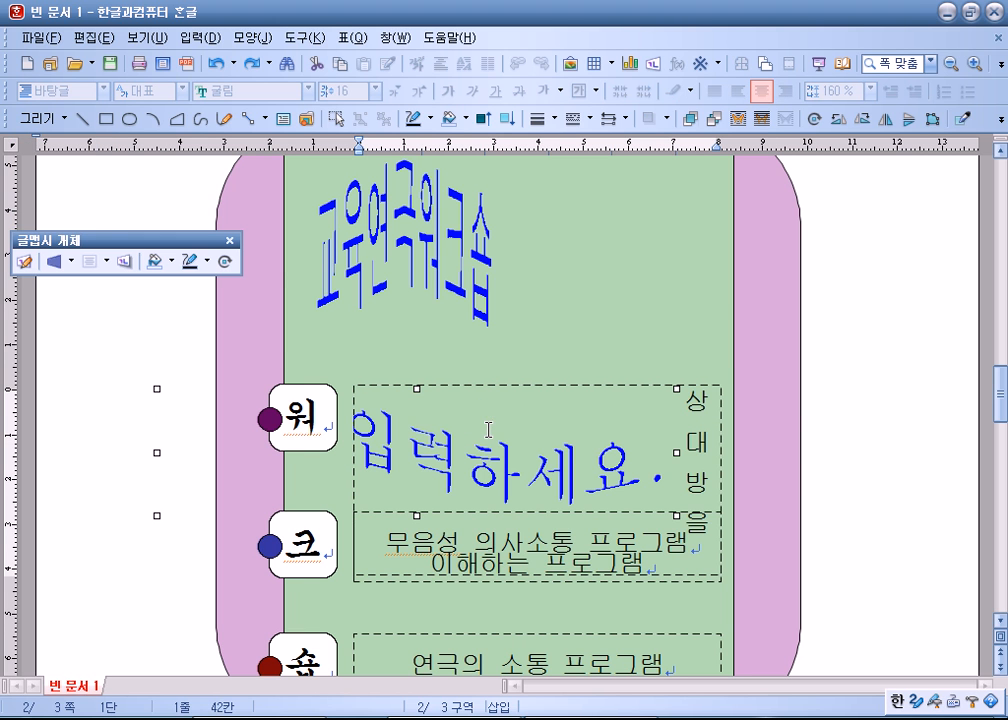
key("ctrl+z")
- Paste the placeholder 글맵시 on the empty line beside the 수원화성국제연극제 title shape and set it to 글 앞으로
scroll(500, 463, "up", 3)
left_click(140, 310)
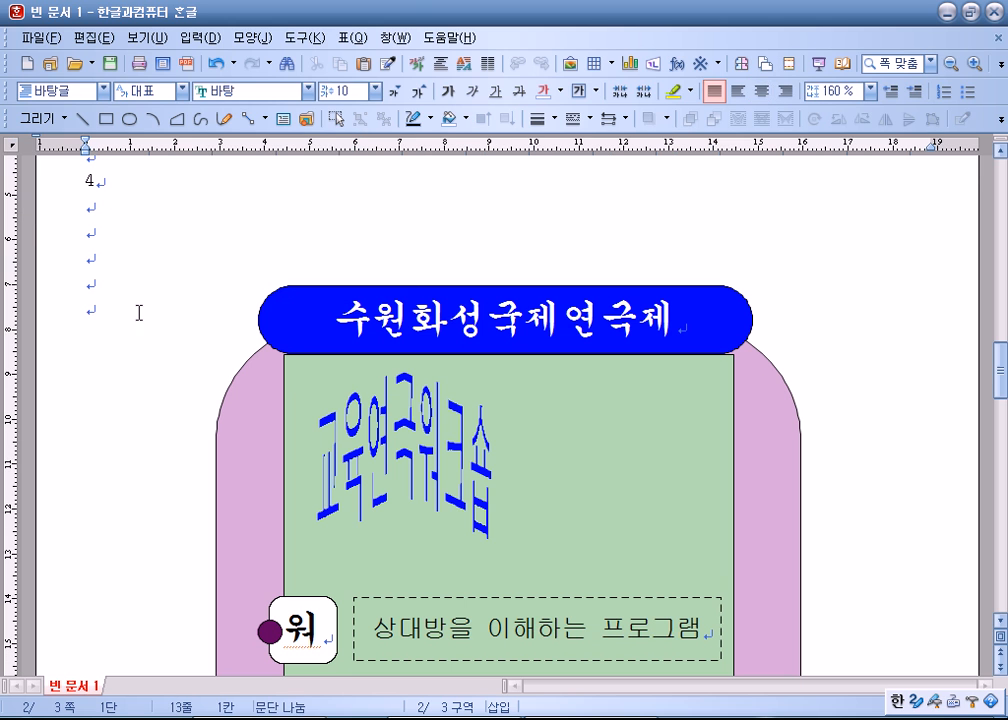
key("ctrl+v")
left_click_drag(201, 367, 234, 379)
right_click(177, 363)
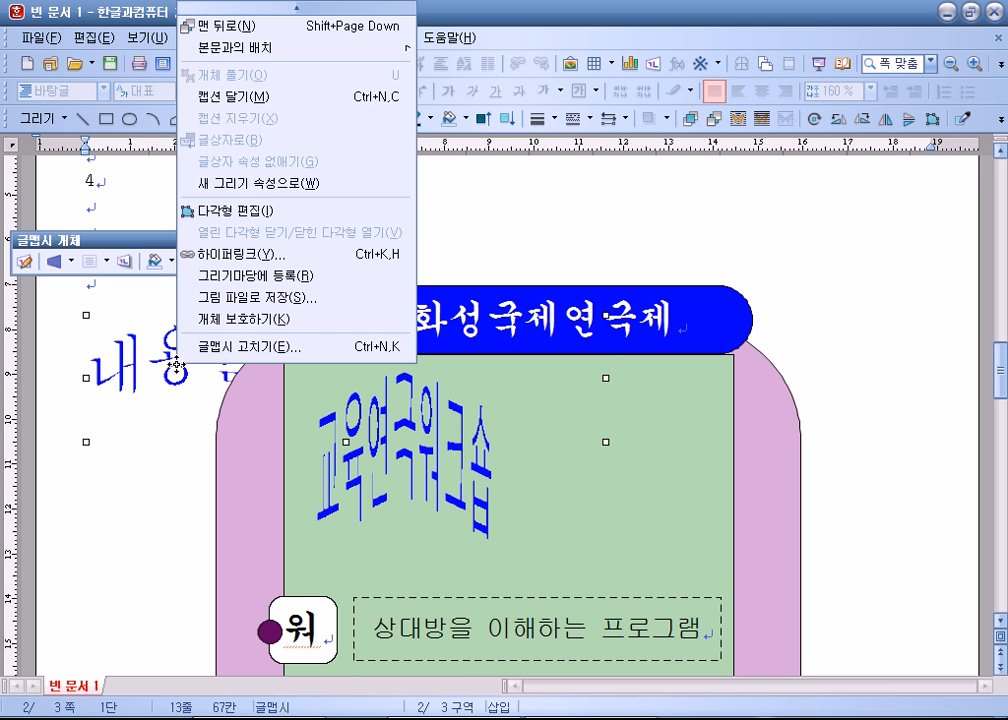
mouse_move(263, 48)
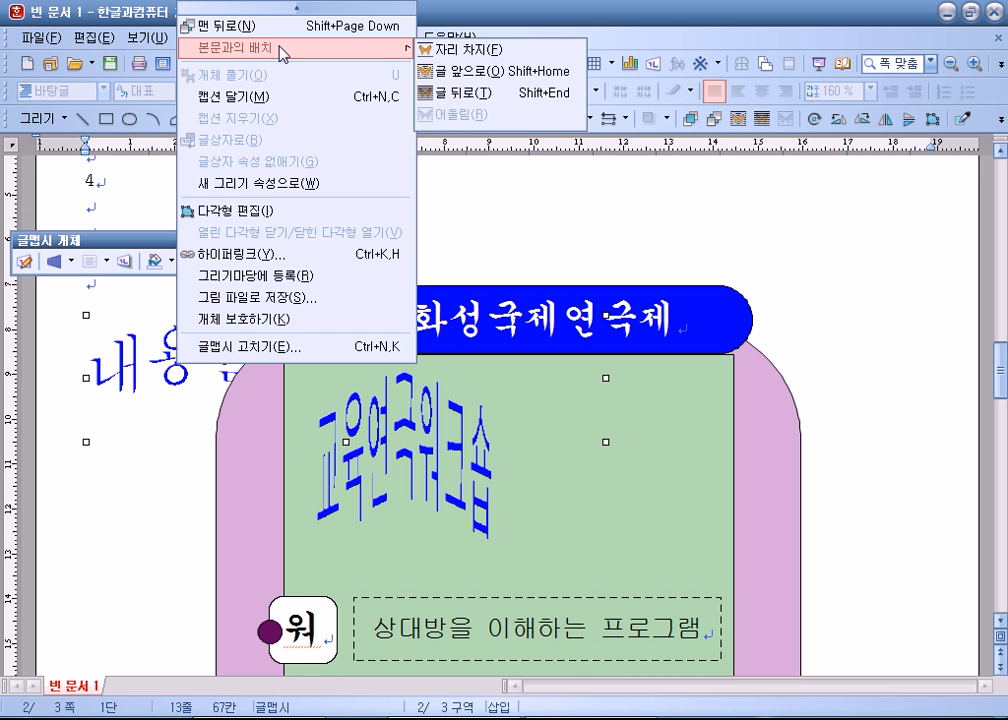
left_click(445, 68)
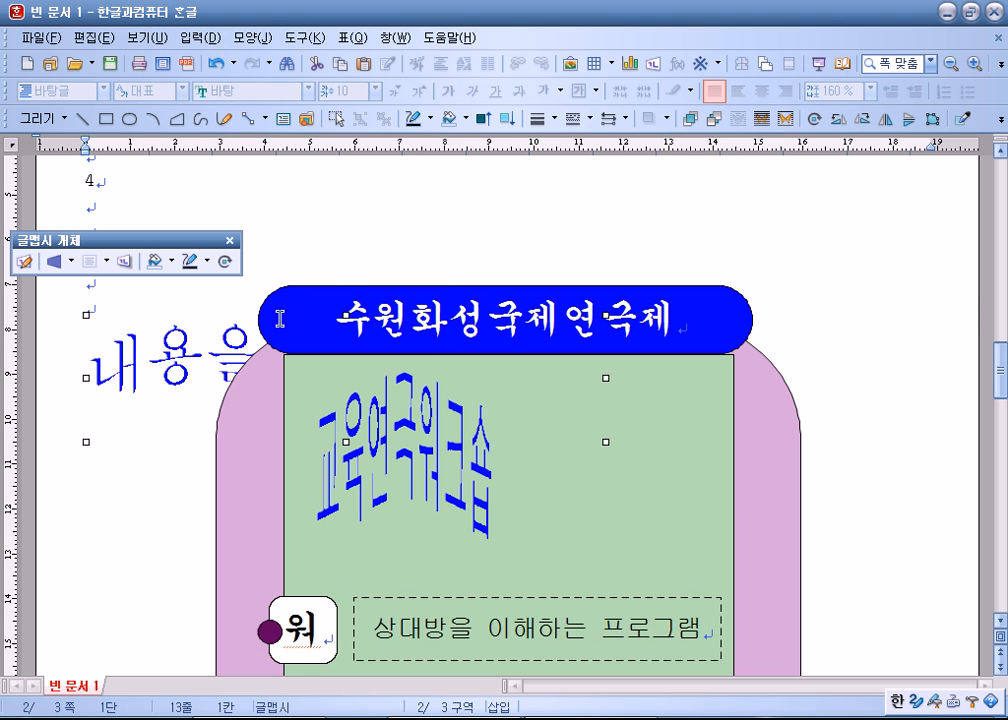
- Bring the pasted placeholder 글맵시 in front of all the shapes with 맨 앞으로, and delete it
right_click(195, 357)
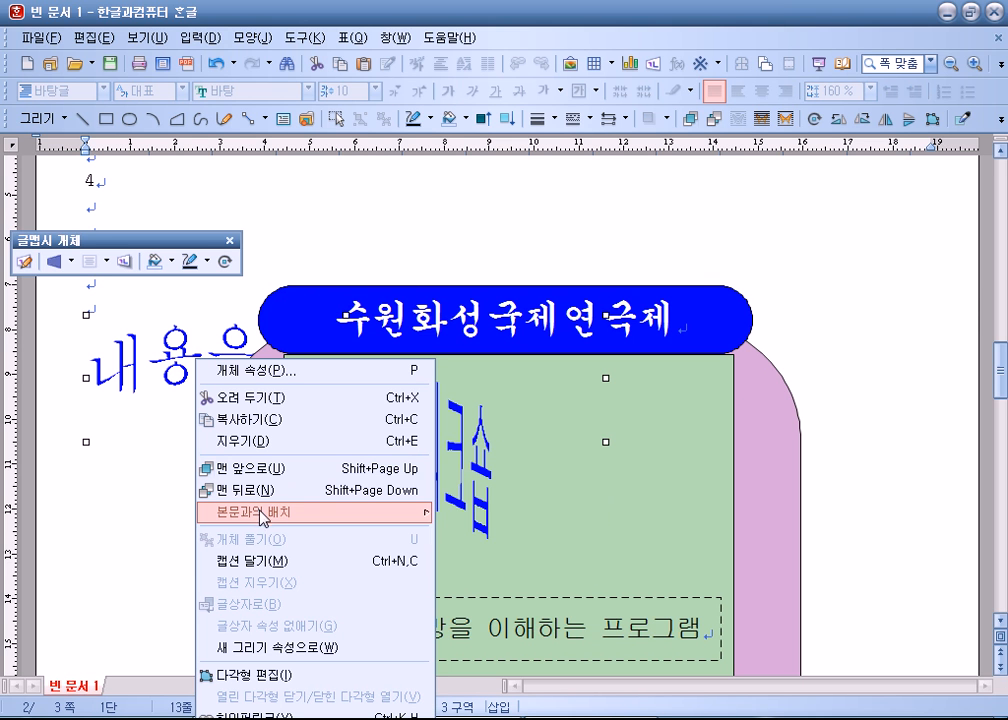
mouse_move(263, 511)
left_click(292, 468)
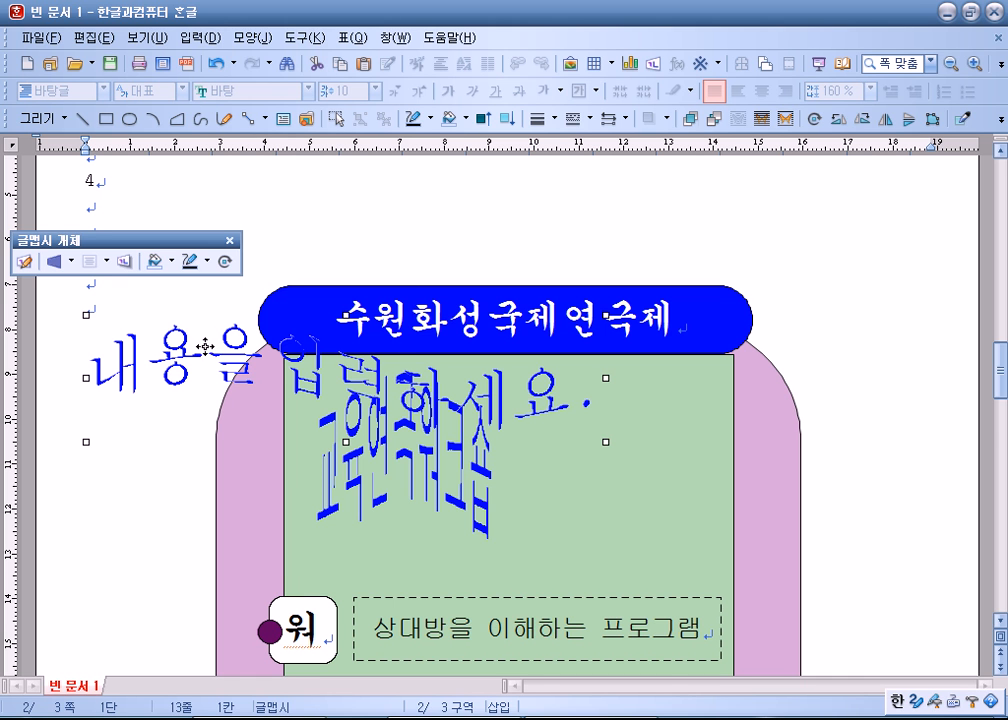
key("Delete")
- Insert the picture 로고1.jpg from the Picture folder inside the ITQ folder of the documents library
scroll(180, 385, "down", 4)
scroll(167, 274, "up", 3)
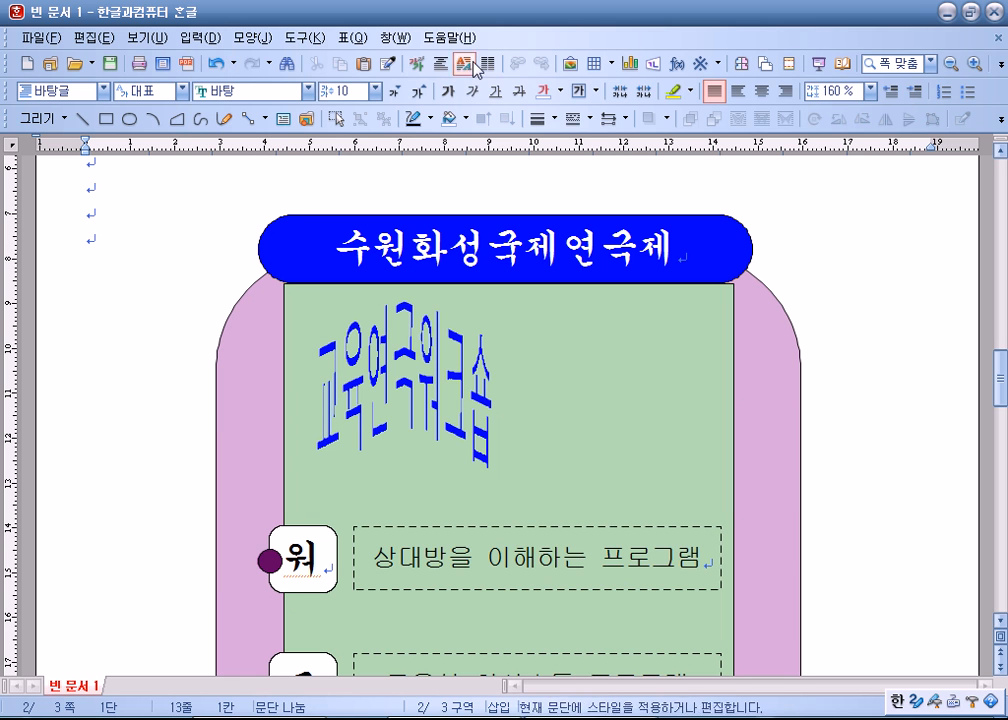
left_click(569, 64)
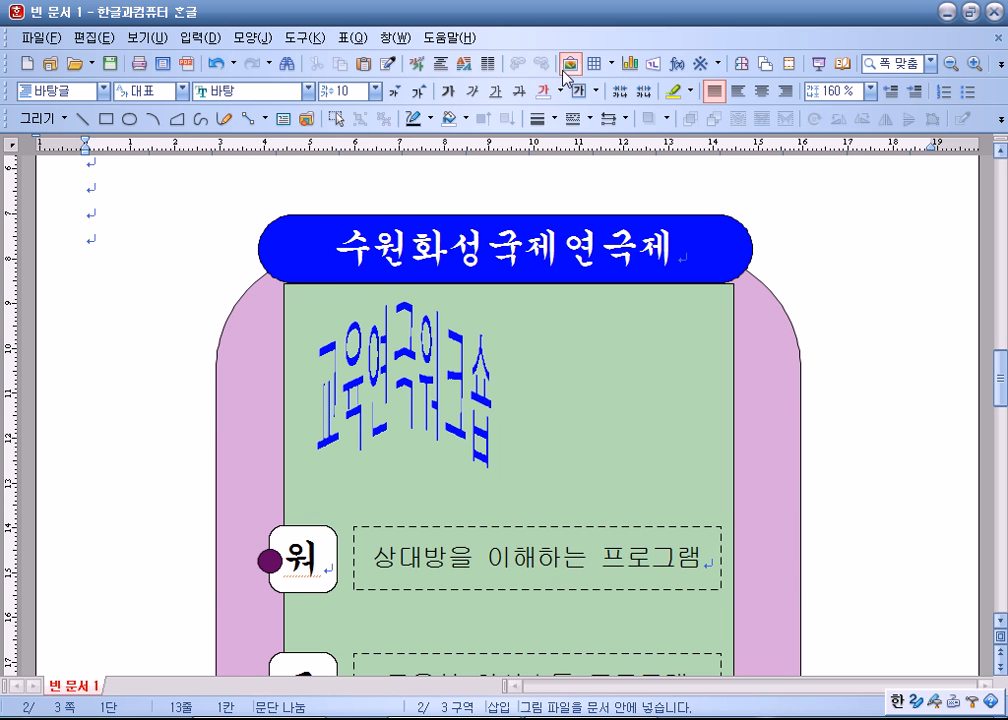
left_click(211, 285)
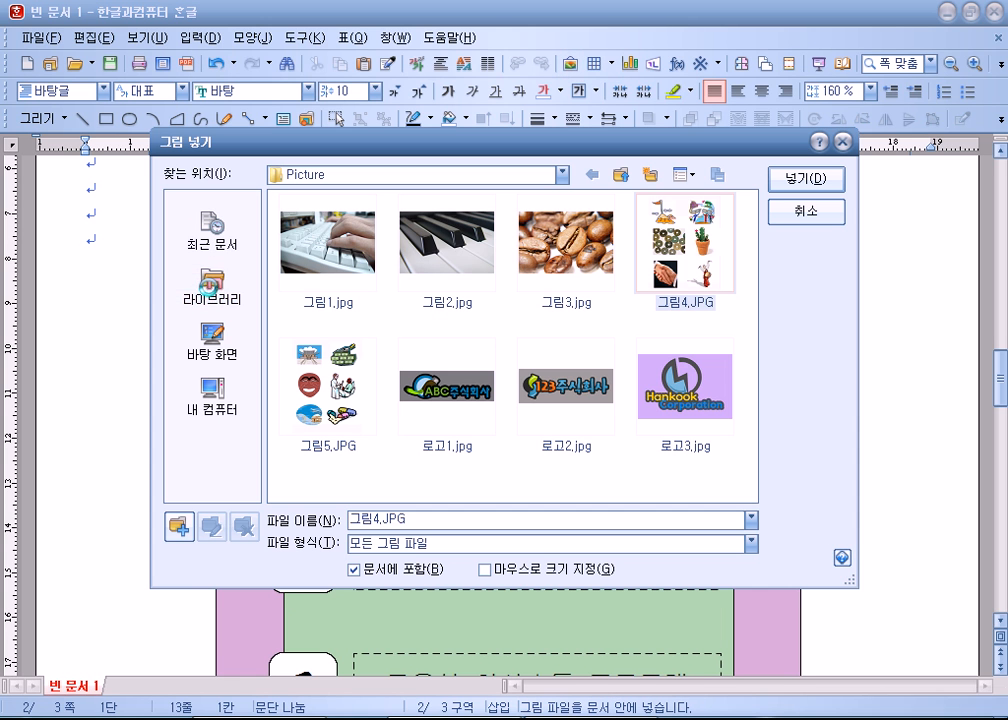
double_click(341, 262)
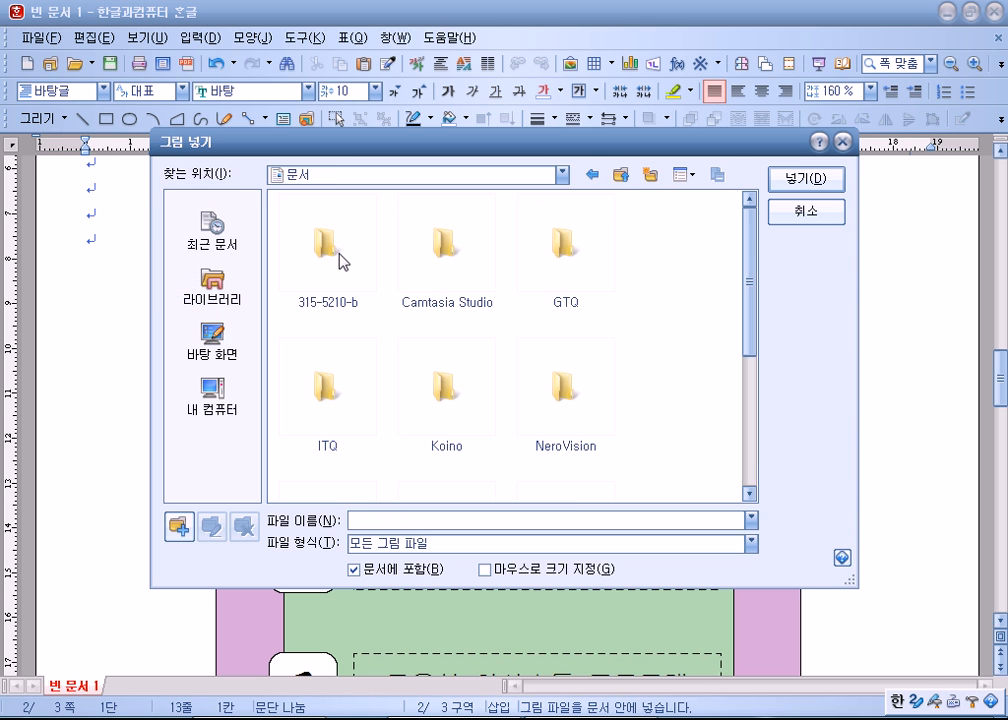
double_click(335, 388)
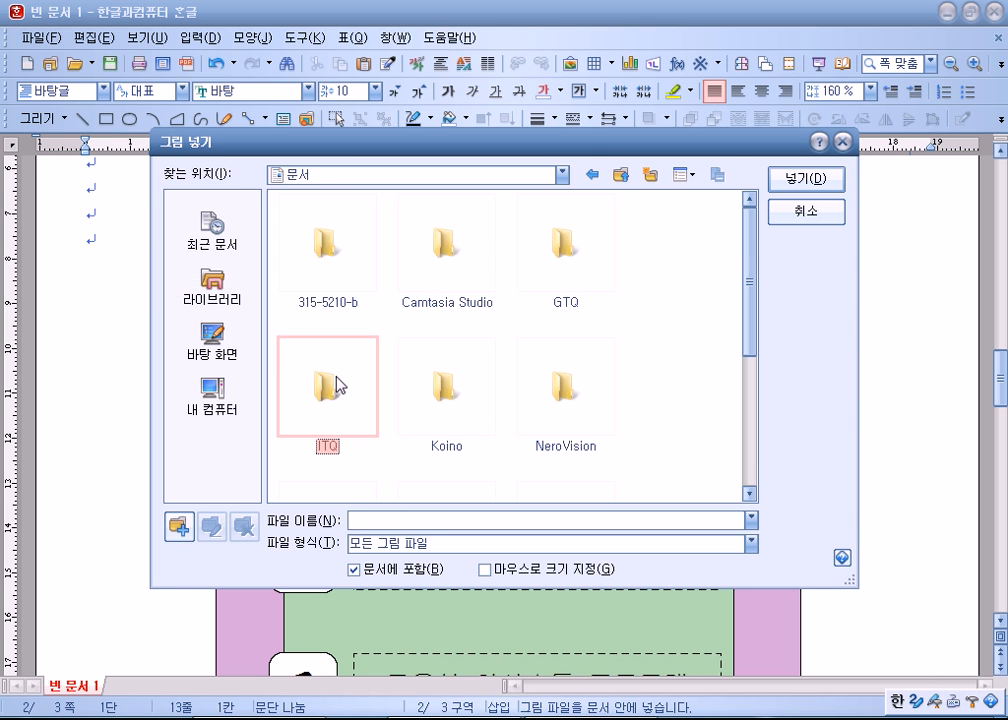
double_click(320, 247)
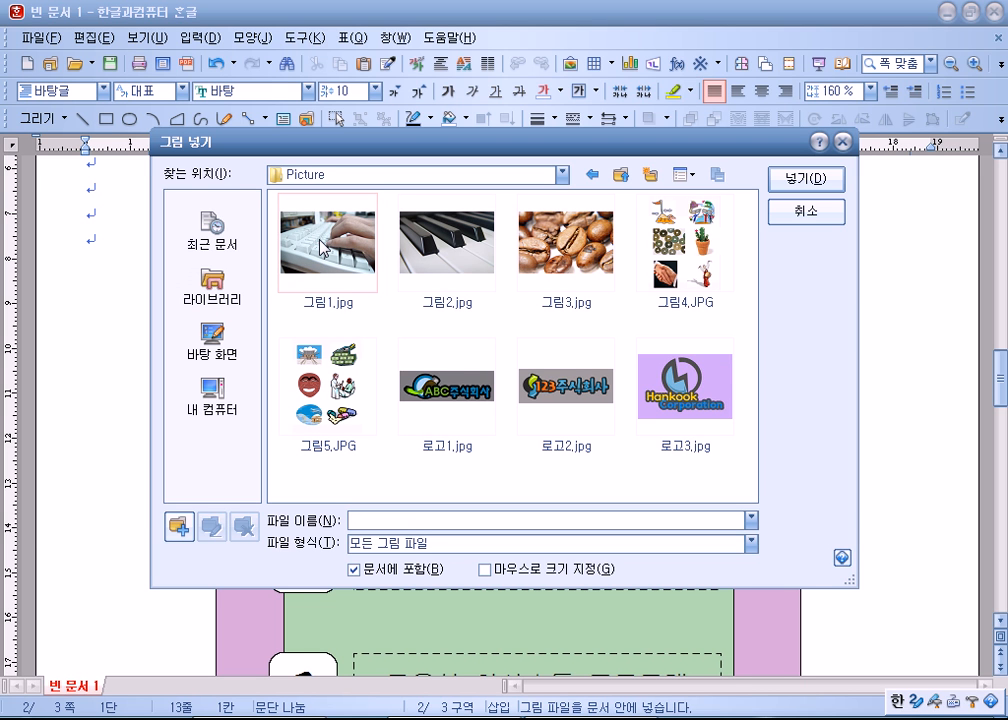
left_click(475, 398)
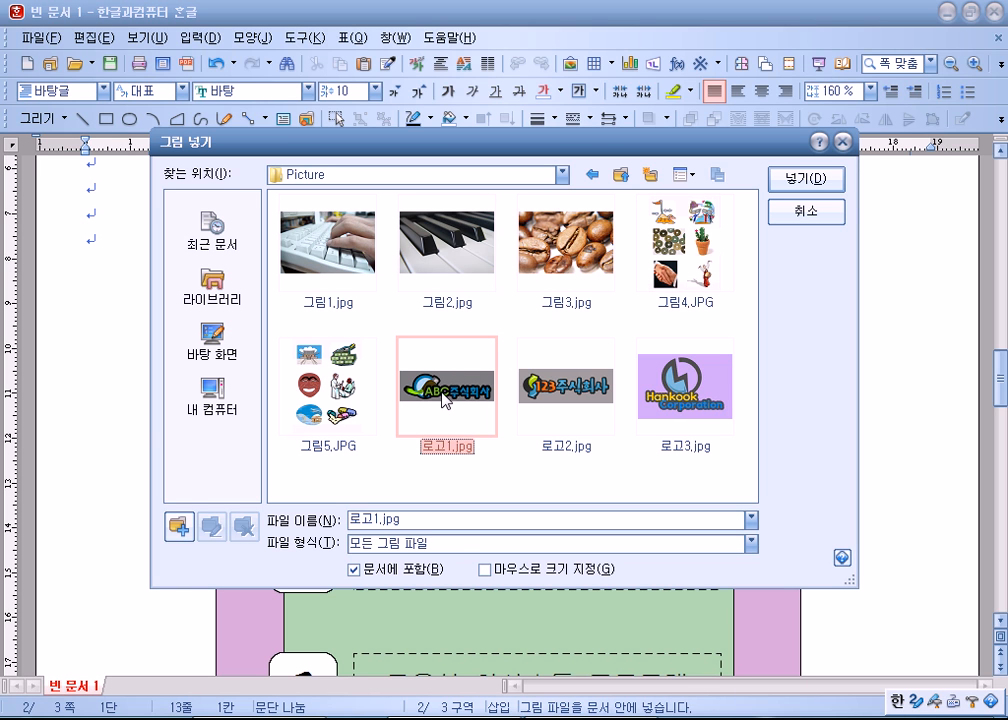
left_click(800, 183)
- Set the logo picture to 글 앞으로 and move it into the green rectangle beside the 교육연극워크숍 글맵시
right_click(173, 302)
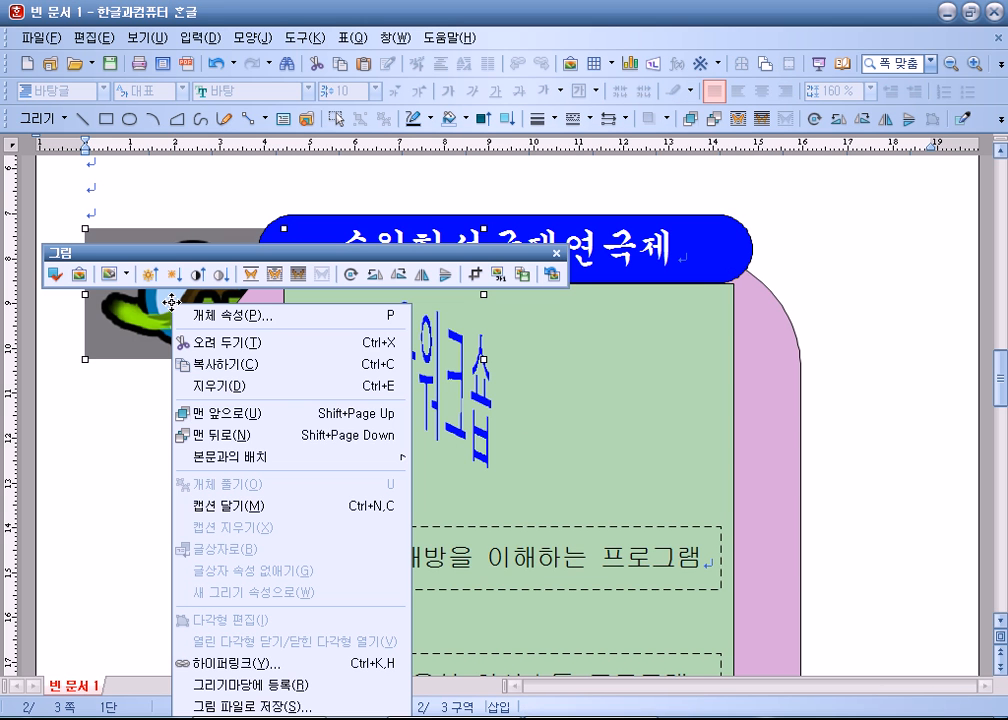
mouse_move(200, 459)
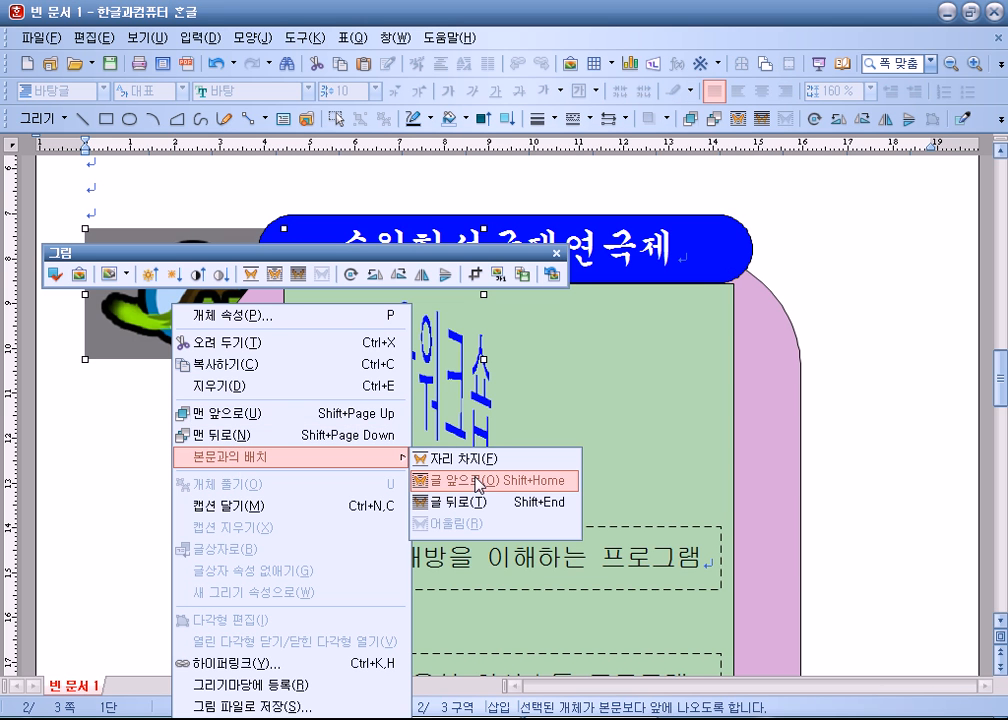
left_click(483, 488)
left_click_drag(197, 336, 587, 407)
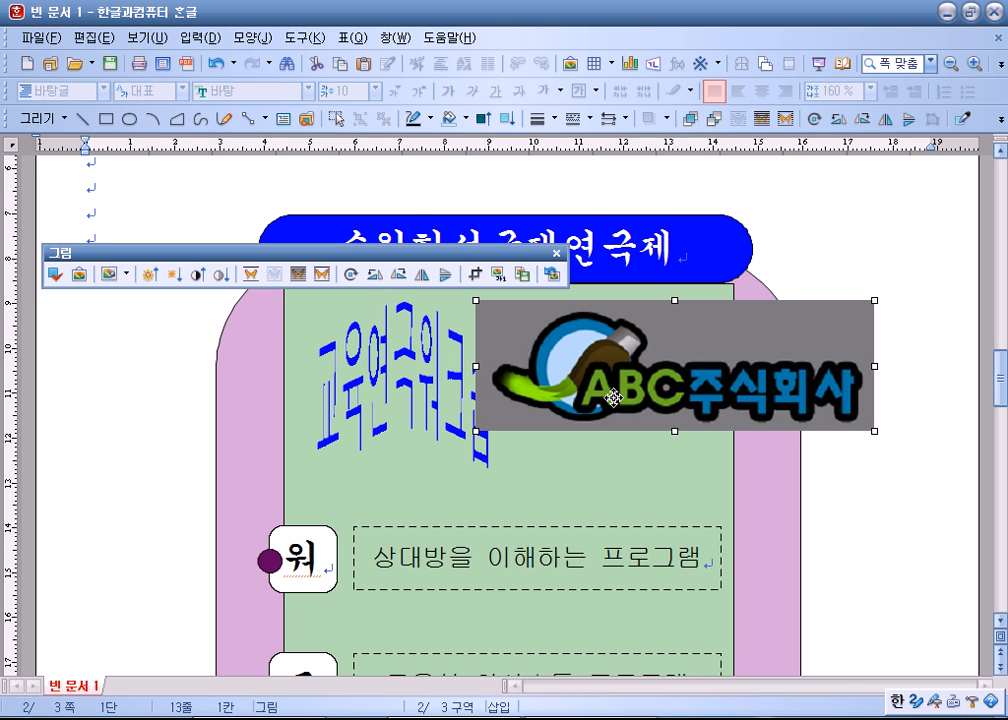
- Set the logo picture to 40 mm wide and 25 mm high with its size locked
double_click(612, 396)
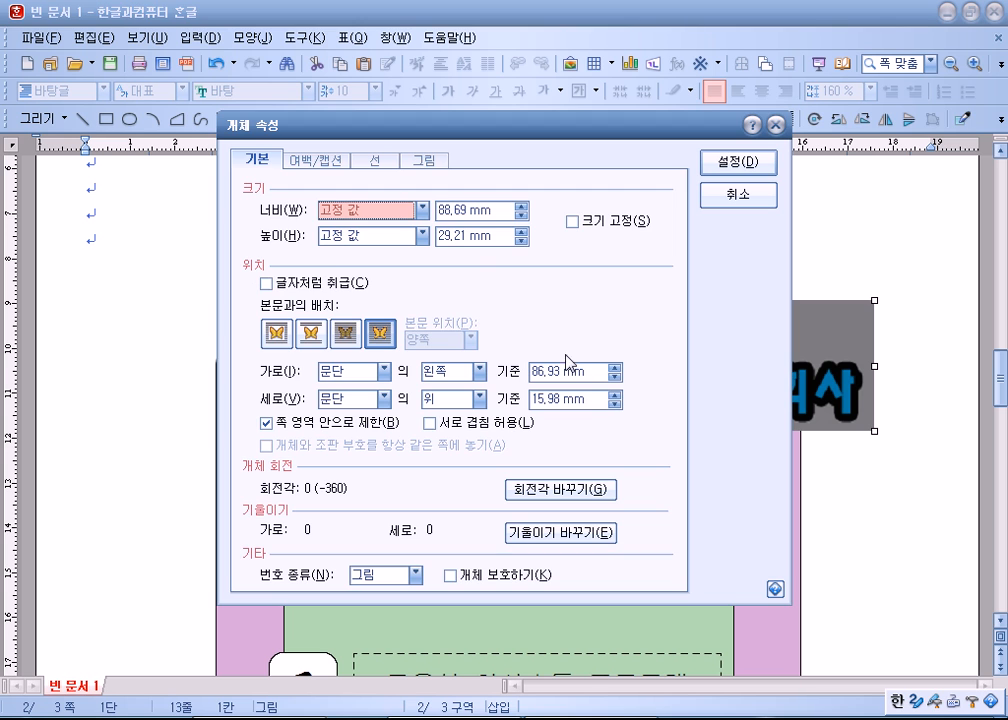
key("Tab")
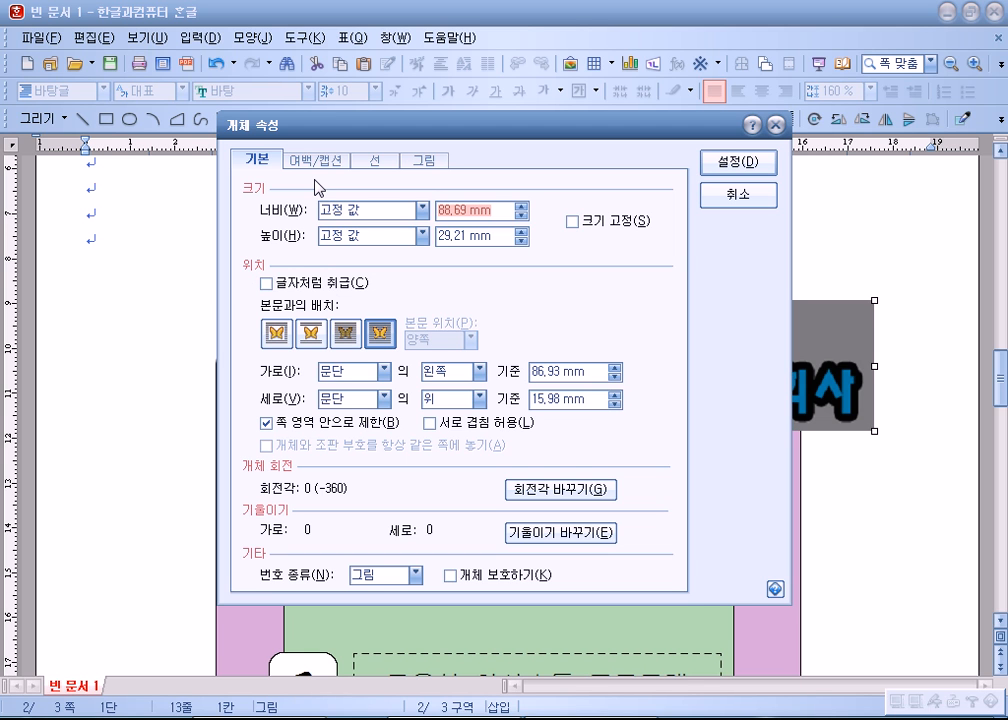
type("40")
key("Tab")
type("2")
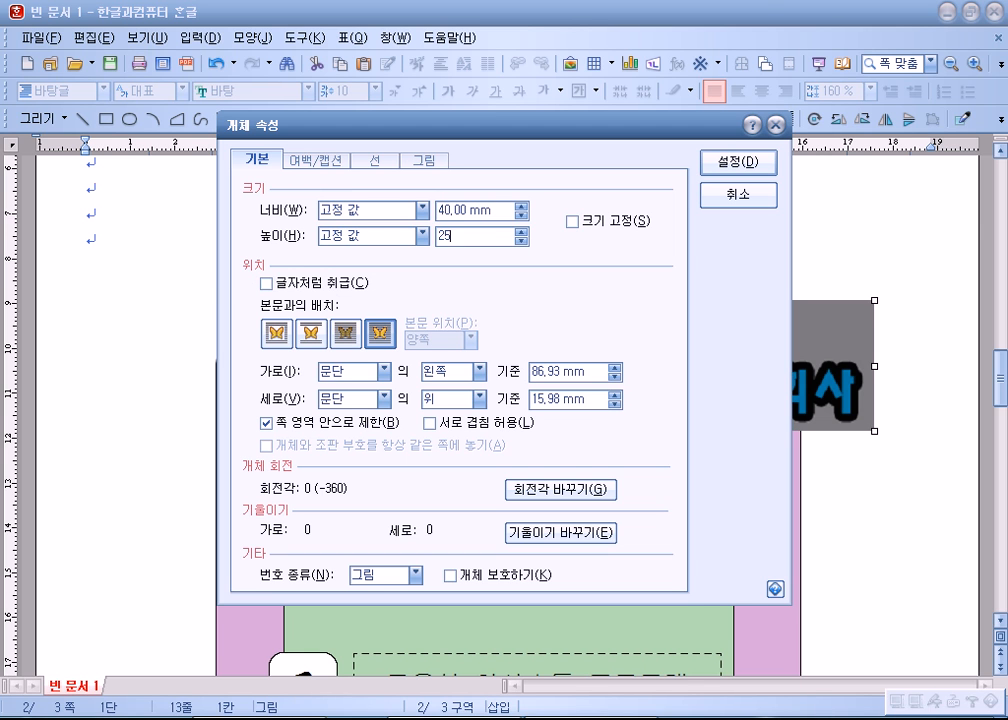
left_click(605, 221)
- Apply the 회색조 effect to the logo picture and fit it into the empty space beside the 교육연극워크숍 글맵시
left_click_drag(567, 128, 493, 33)
left_click(350, 62)
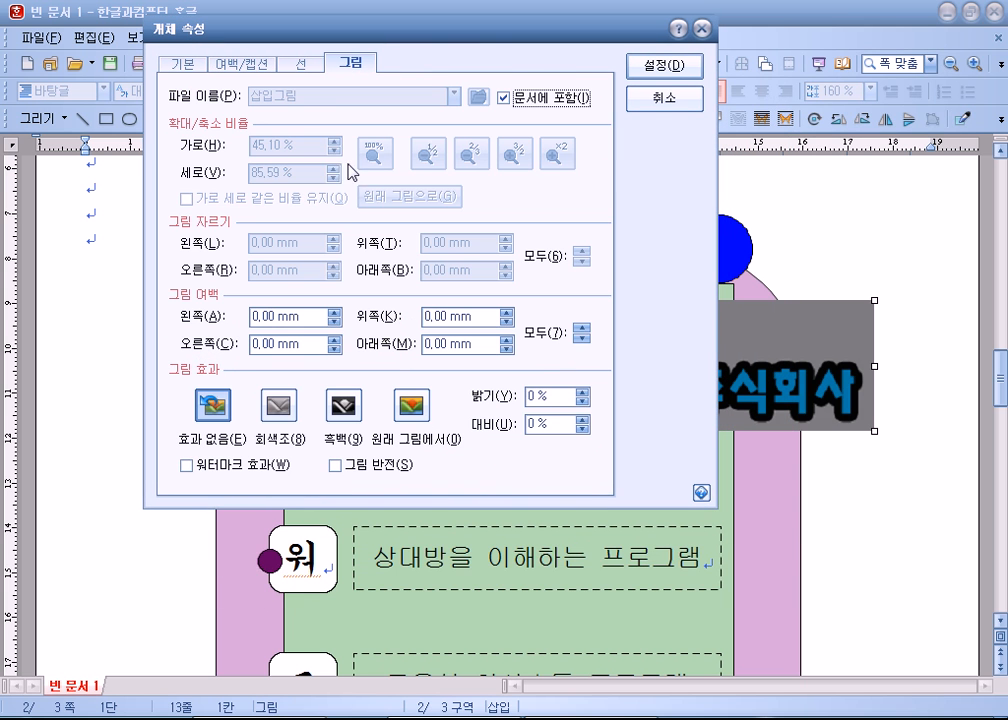
left_click(278, 405)
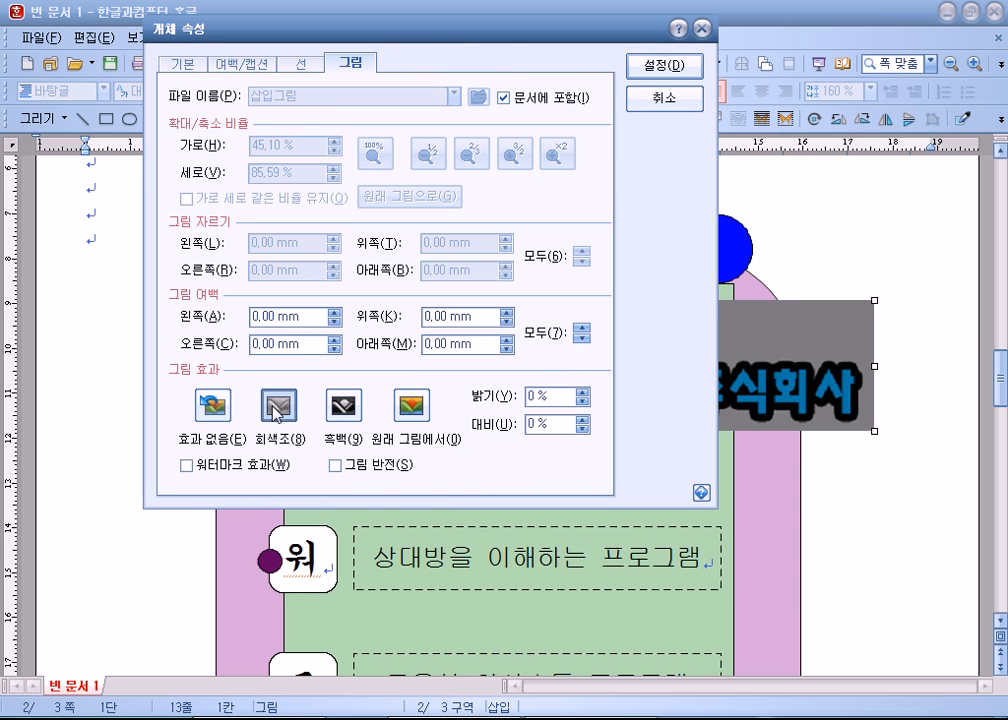
left_click_drag(504, 36, 364, 22)
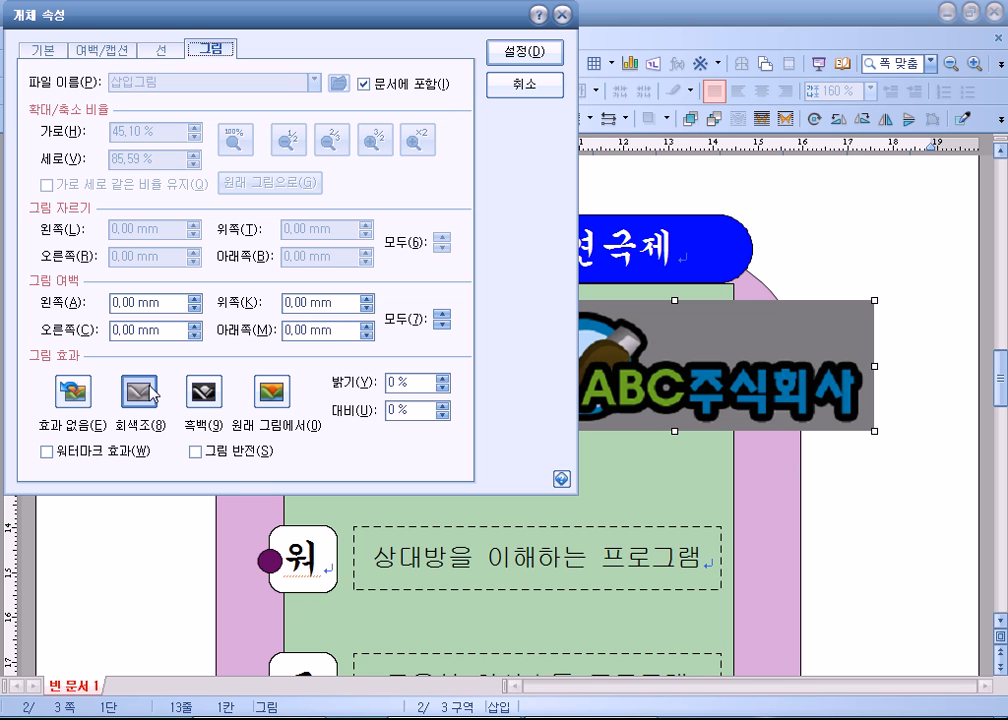
left_click(528, 50)
left_click_drag(609, 373, 649, 401)
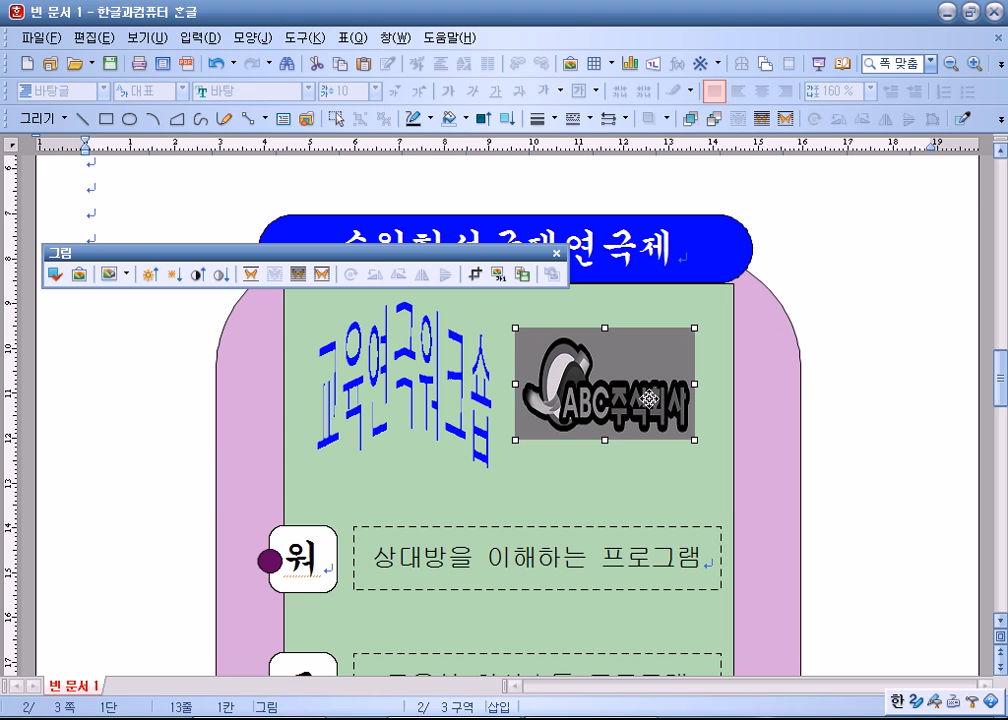
left_click(916, 404)
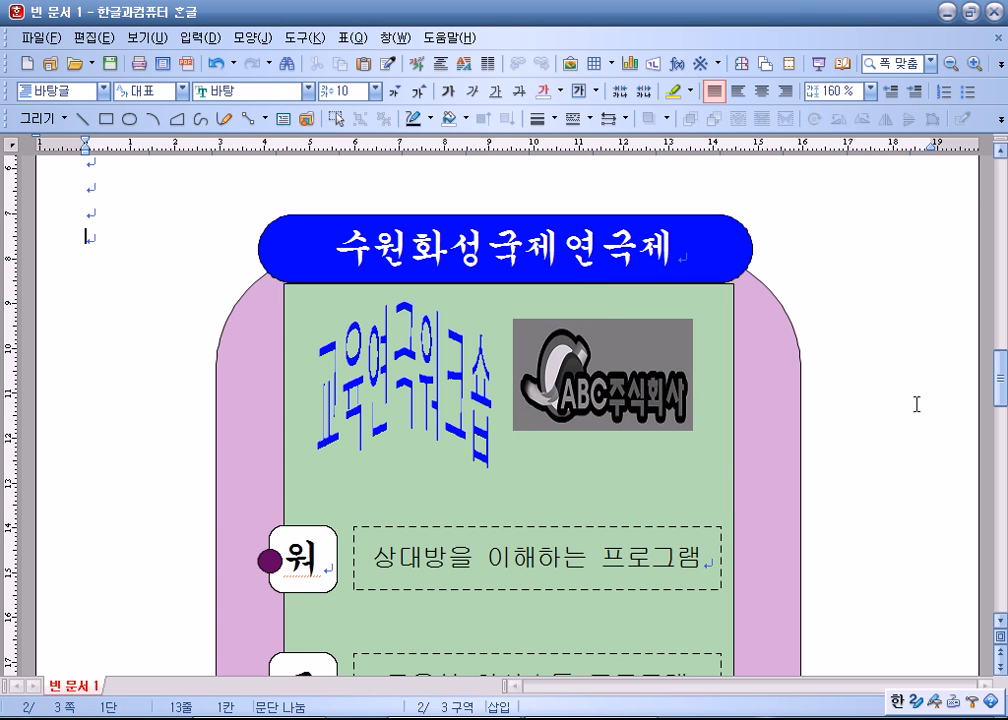
- Examine the 수원화성국제연극제 heading on page 3 as the link target, and the logo picture's available commands
left_click(591, 371)
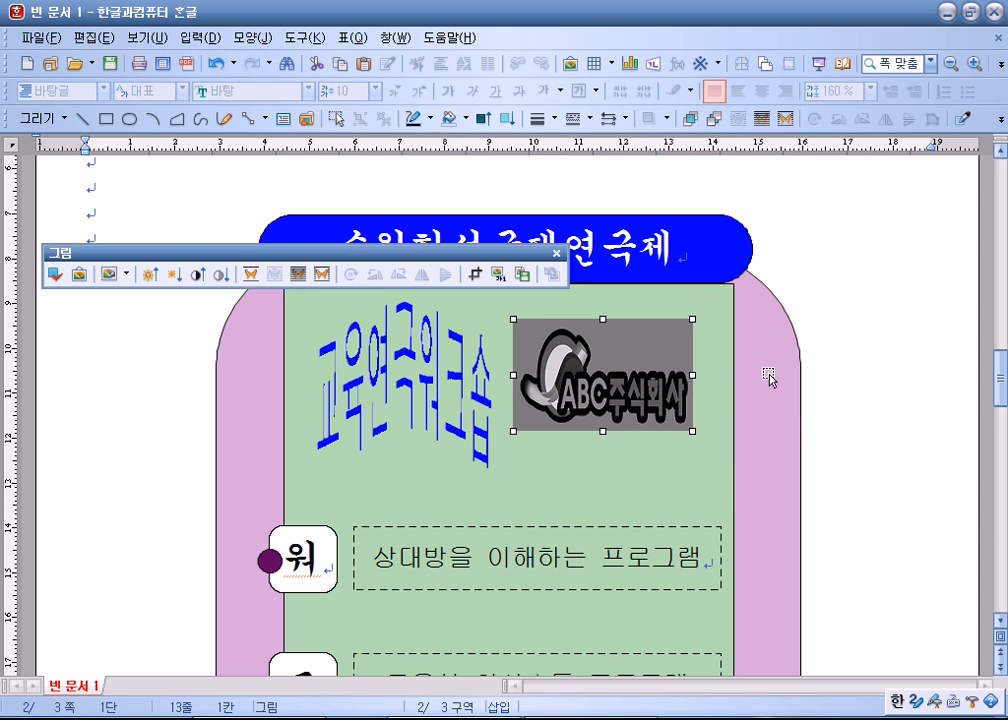
scroll(815, 383, "down", 5)
scroll(313, 315, "down", 6)
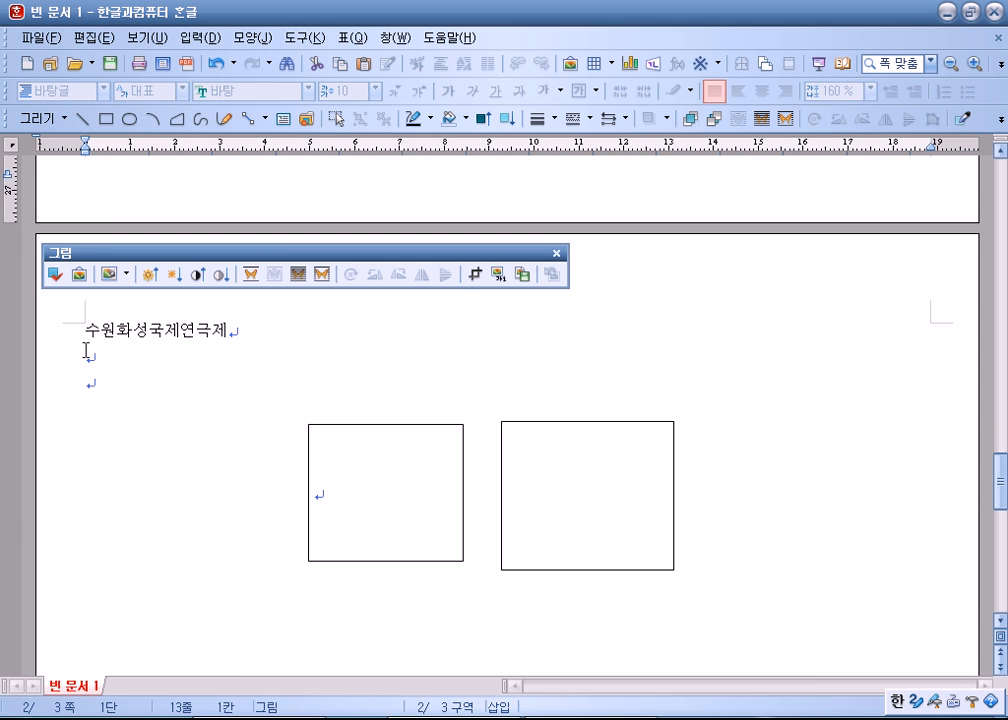
left_click(85, 343)
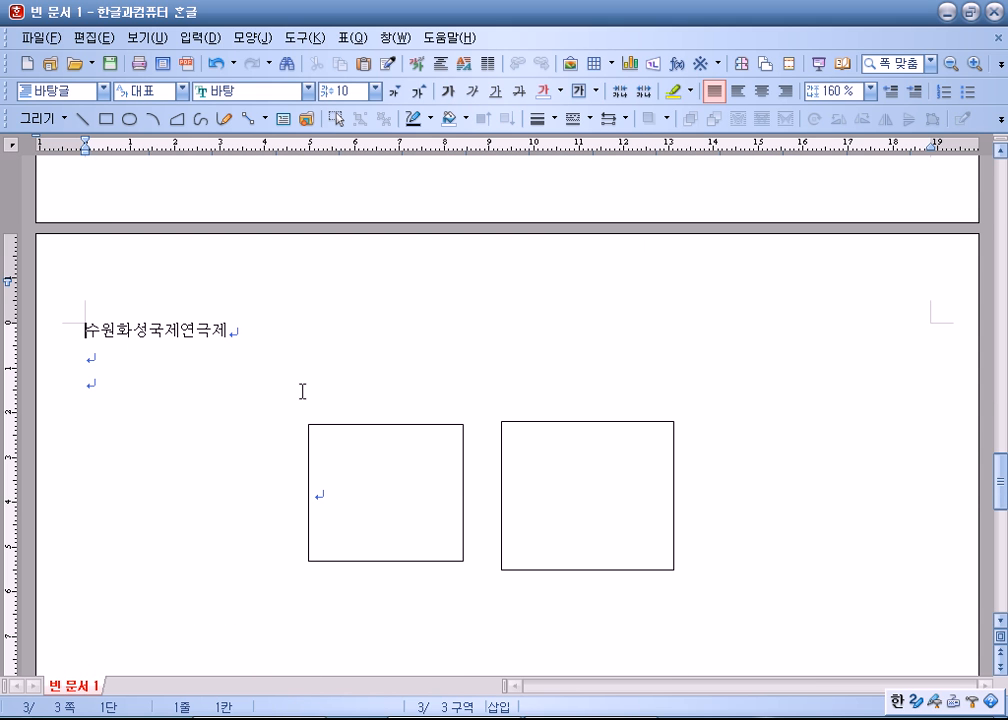
scroll(302, 391, "up", 8)
left_click(619, 310)
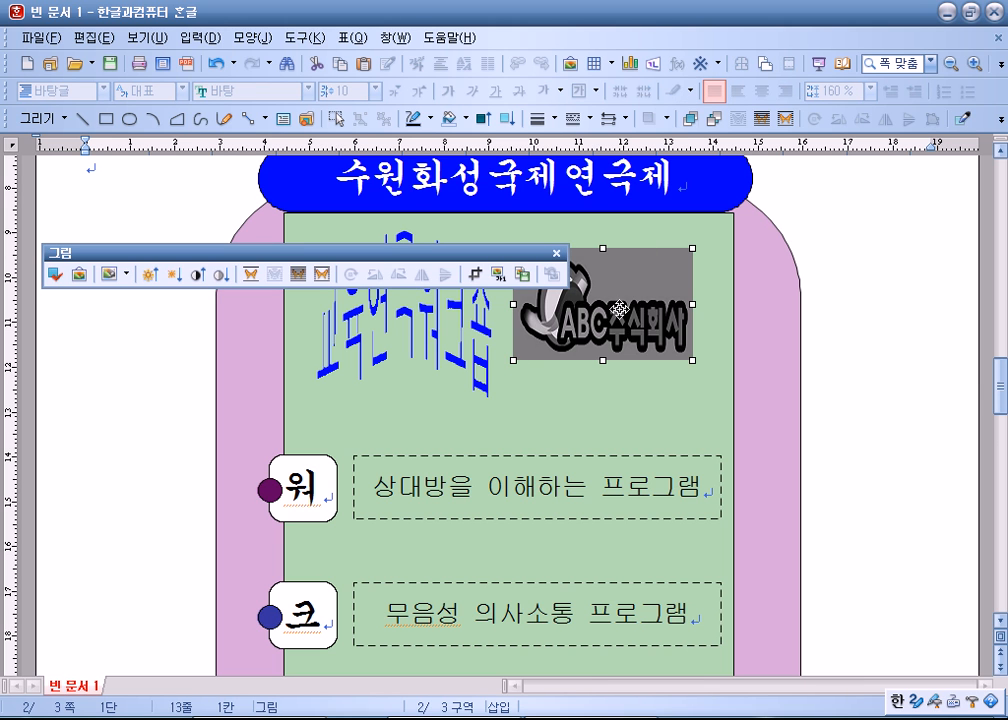
right_click(622, 307)
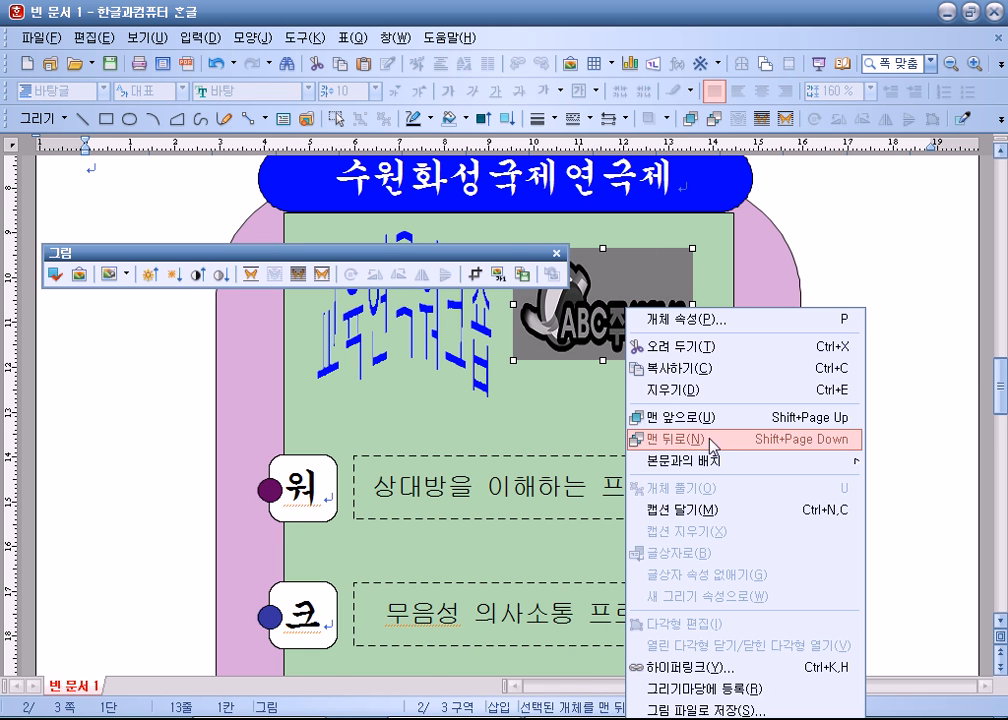
left_click(895, 270)
scroll(698, 252, "down", 2)
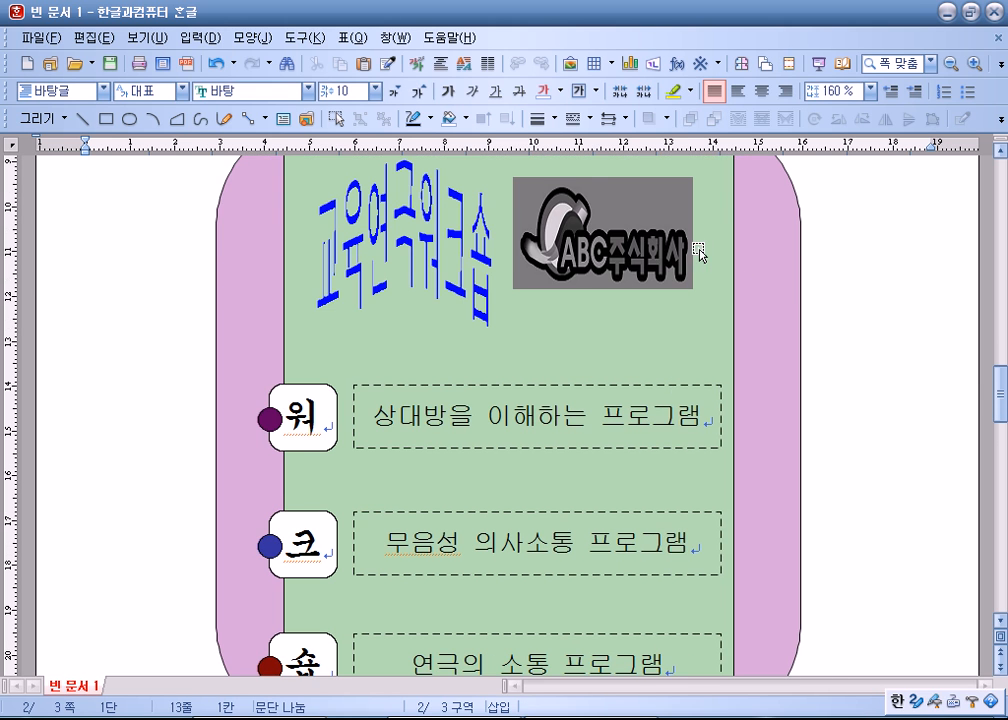
- Hyperlink the logo picture to the 연극 bookmark in the current document and follow the link to test it
right_click(609, 203)
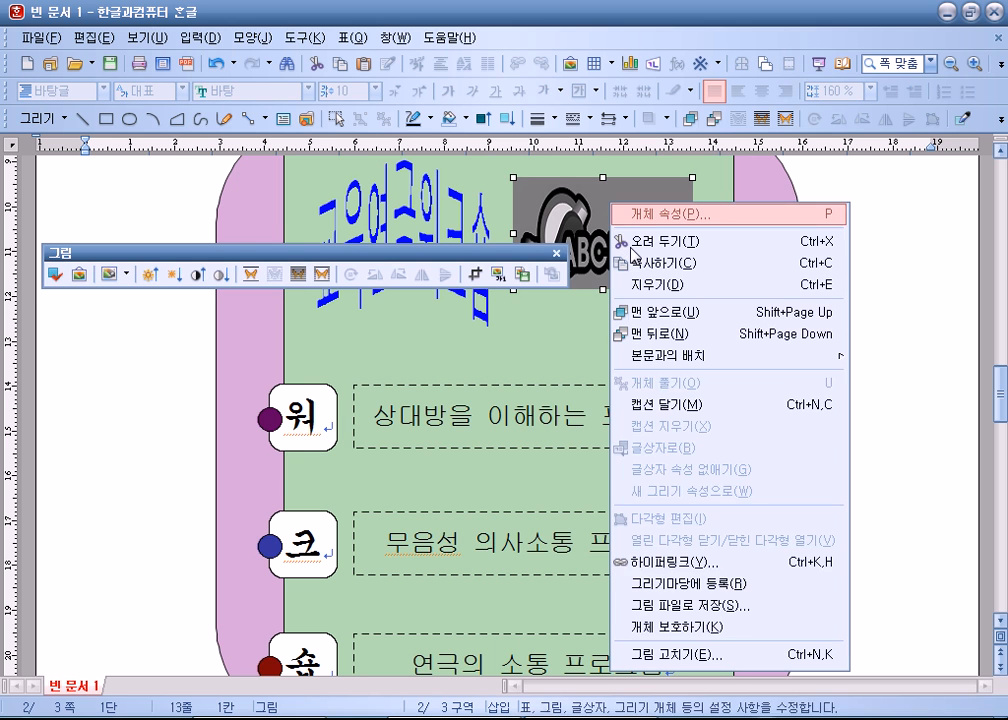
left_click(674, 572)
left_click(456, 339)
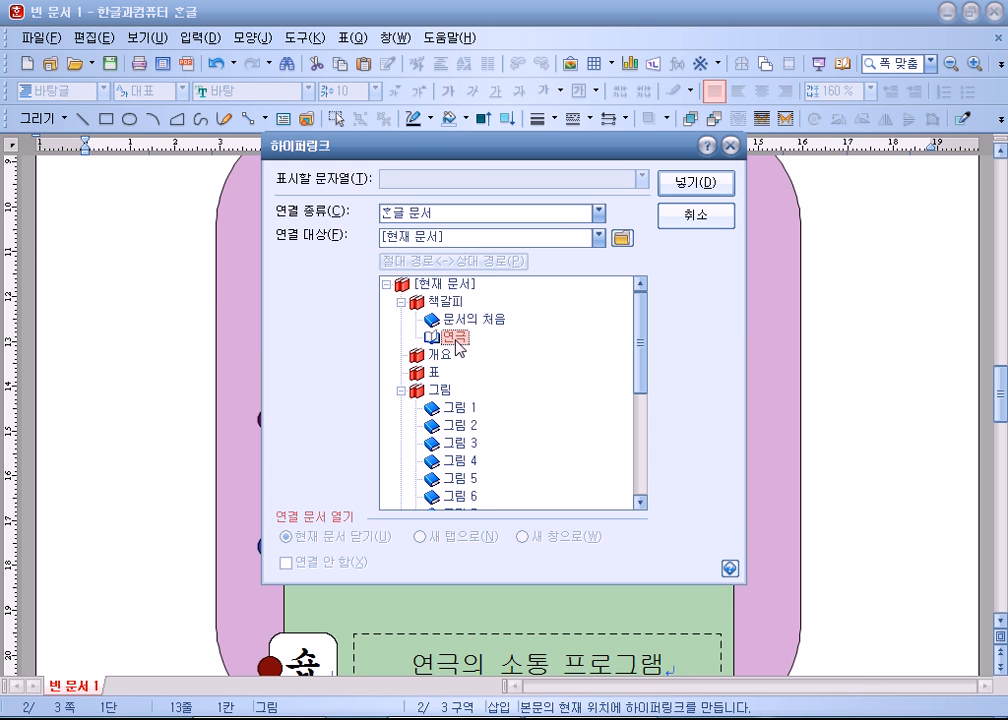
left_click(704, 183)
left_click(897, 385)
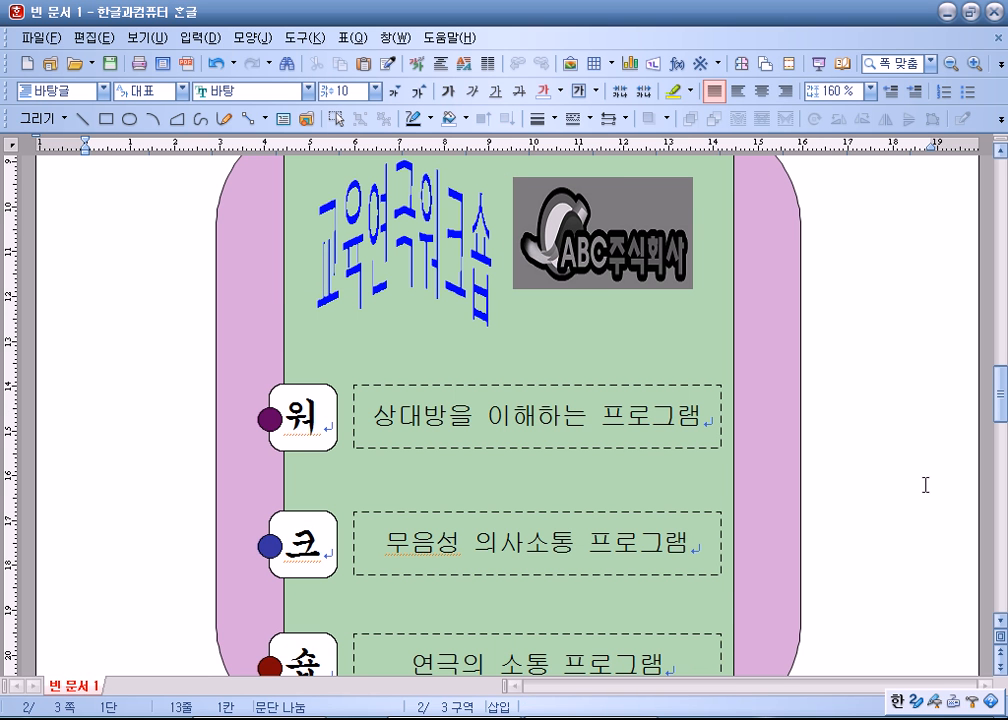
left_click(616, 217)
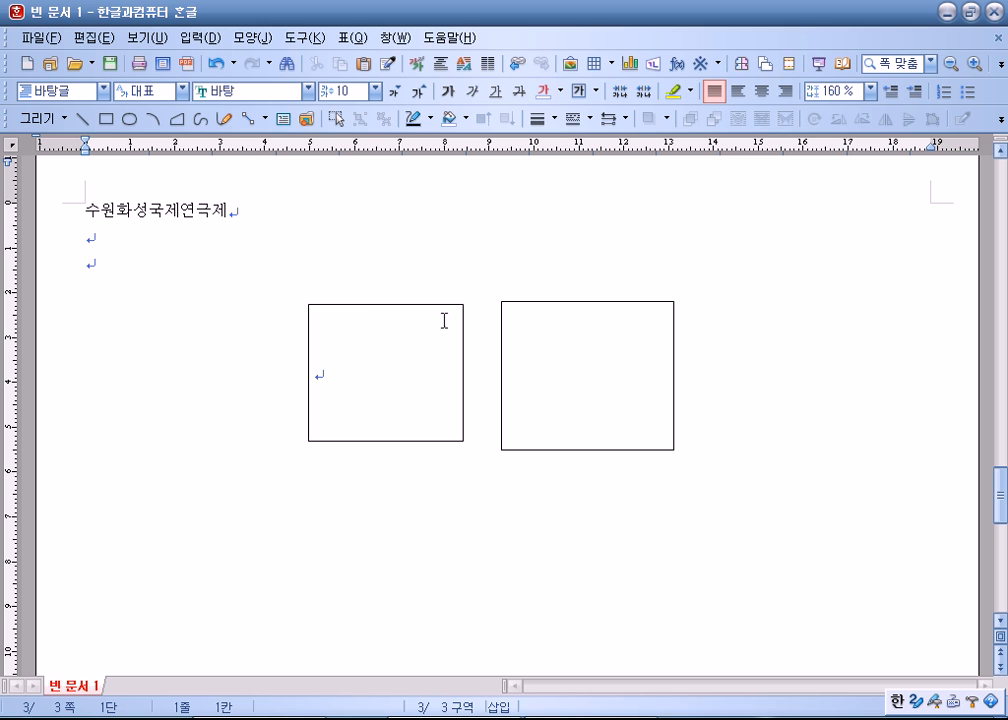
- Delete the two rectangles drawn below the 수원화성국제연극제 heading on page 3
left_click(430, 390)
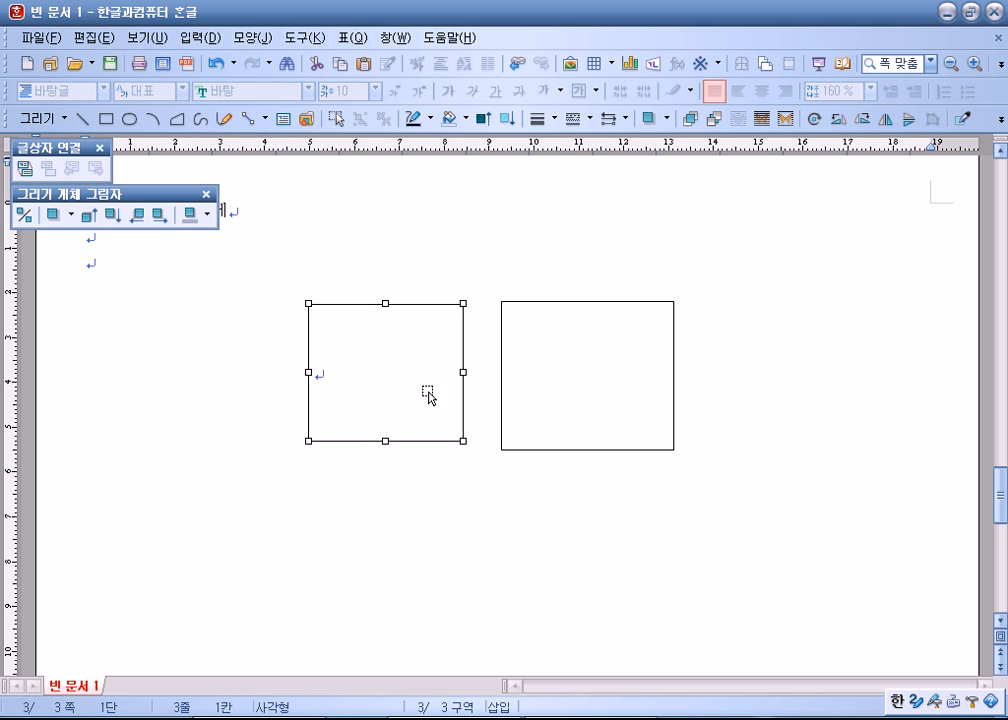
left_click(582, 405, "shift")
key("Delete")
- Test the logo picture's hyperlink by following it from page 2 to the 연극 bookmark twice
scroll(328, 398, "up", 10)
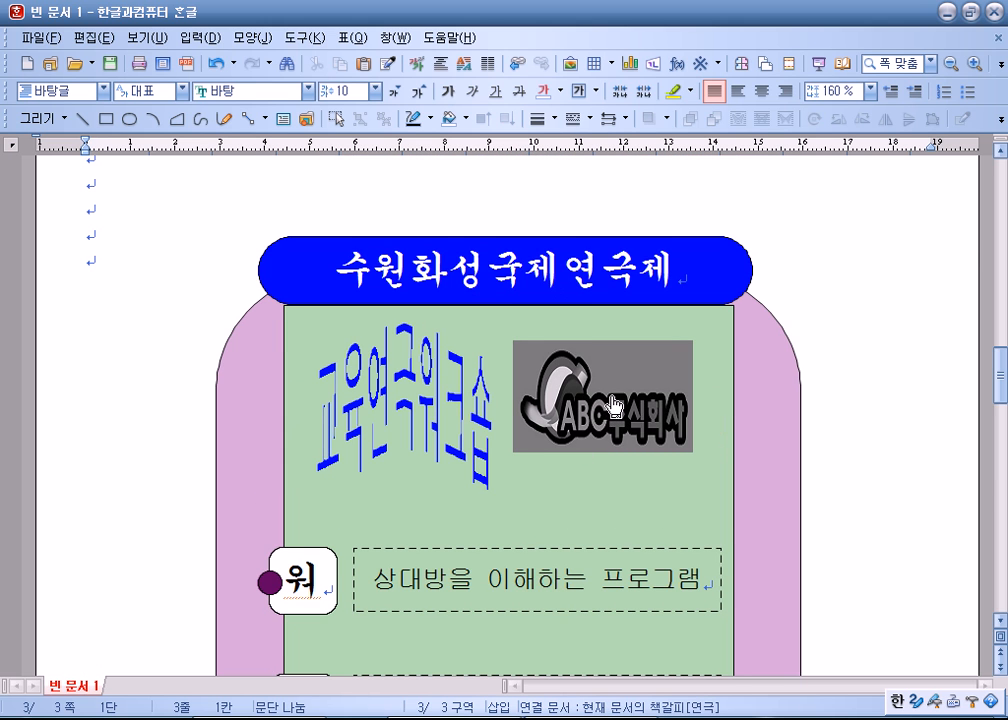
left_click(642, 394)
scroll(408, 330, "up", 10)
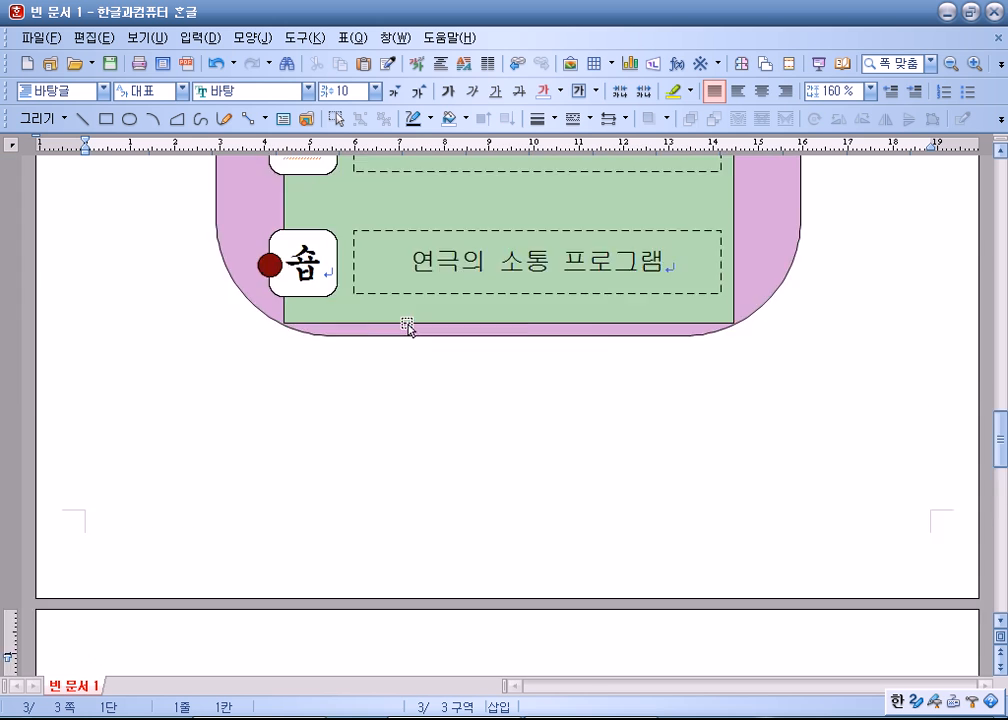
left_click(409, 328)
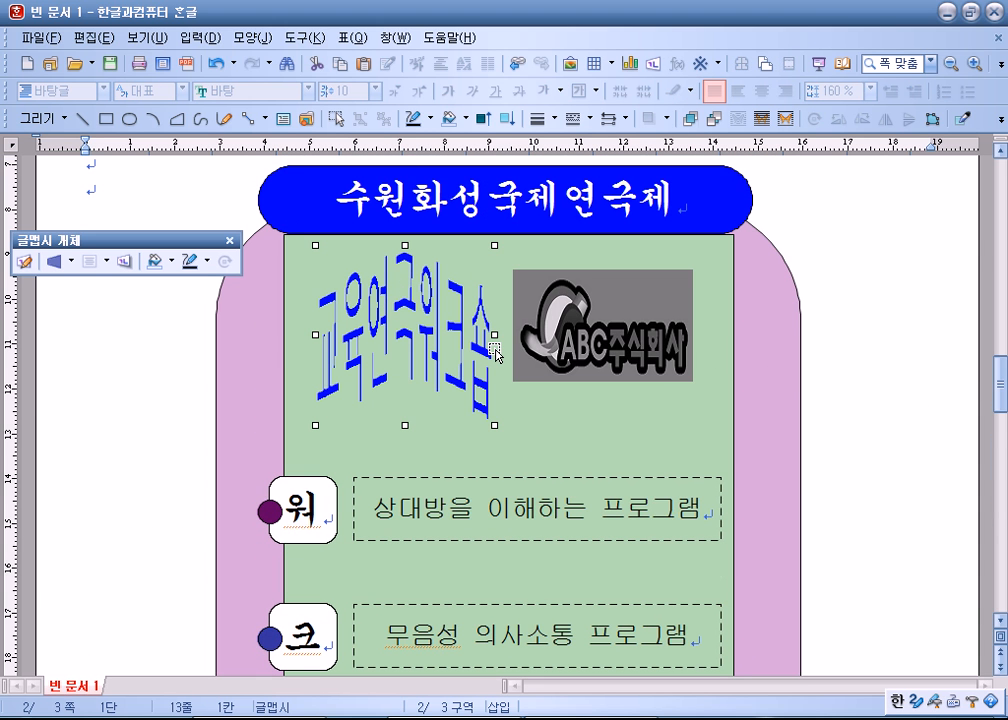
left_click(837, 418)
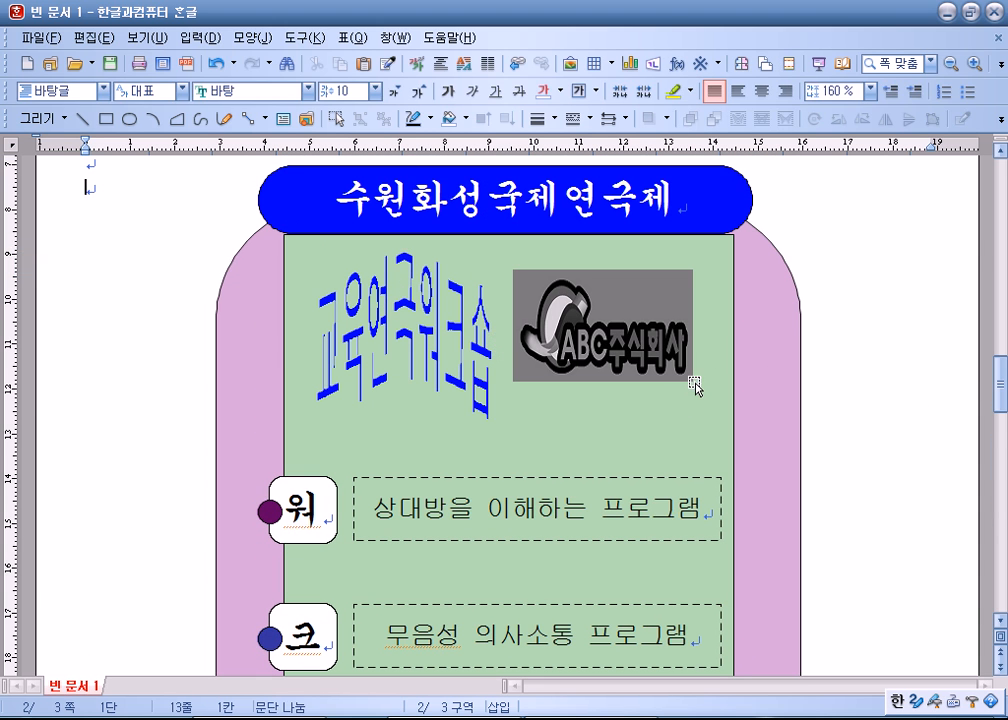
left_click(607, 352)
scroll(401, 447, "up", 3)
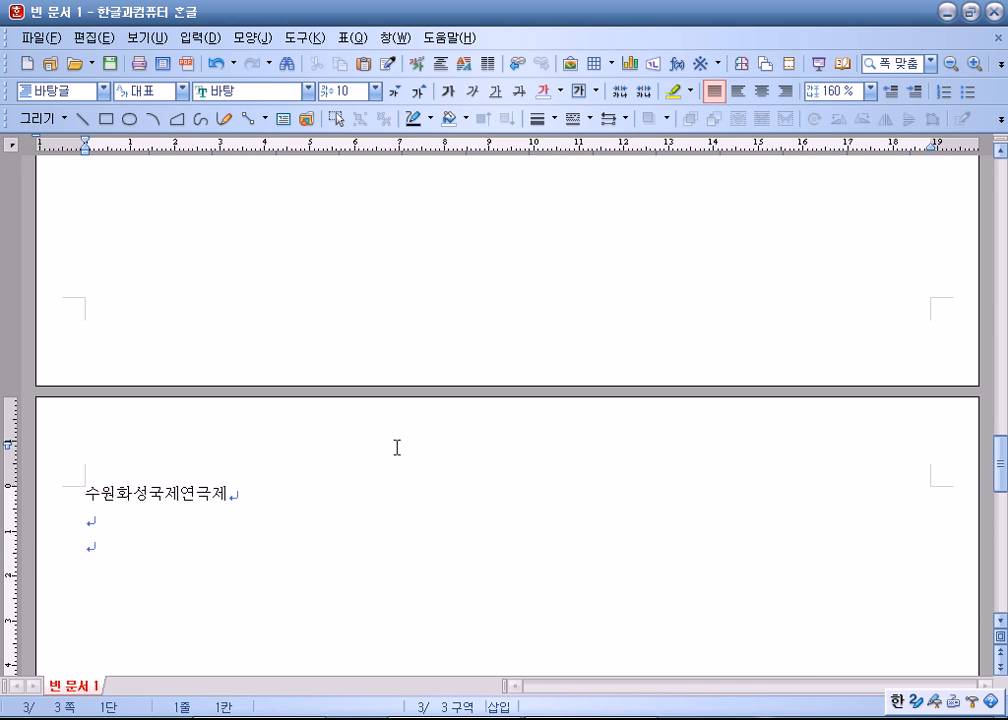
scroll(410, 435, "up", 10)
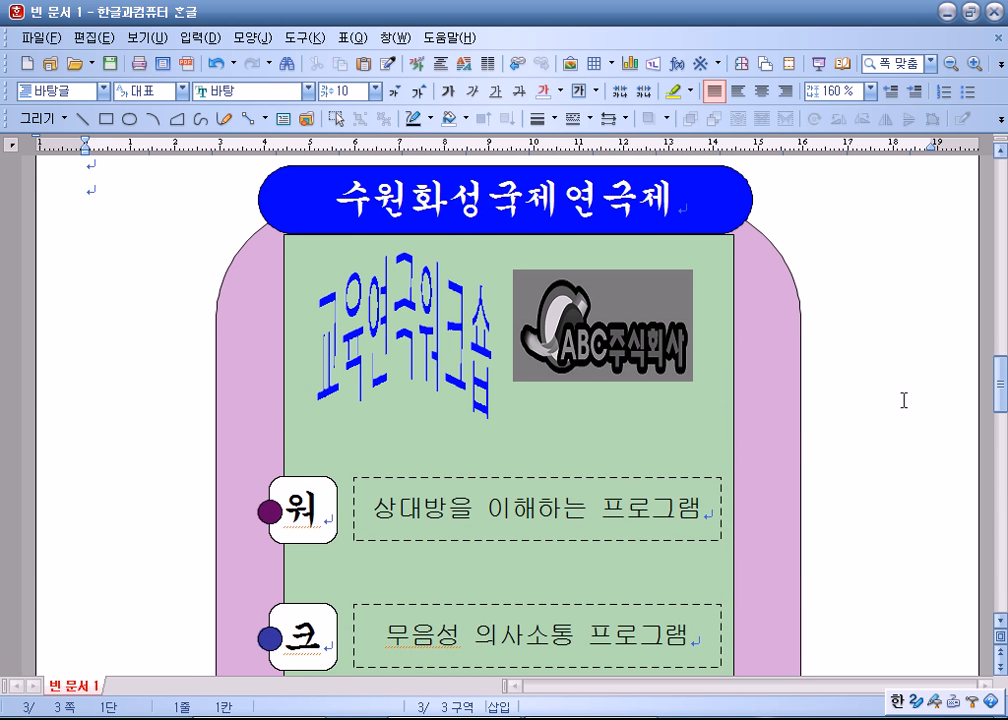
- Examine which commands are available for the linked logo picture on page 2
scroll(716, 322, "down", 2)
right_click(650, 284)
key("Escape")
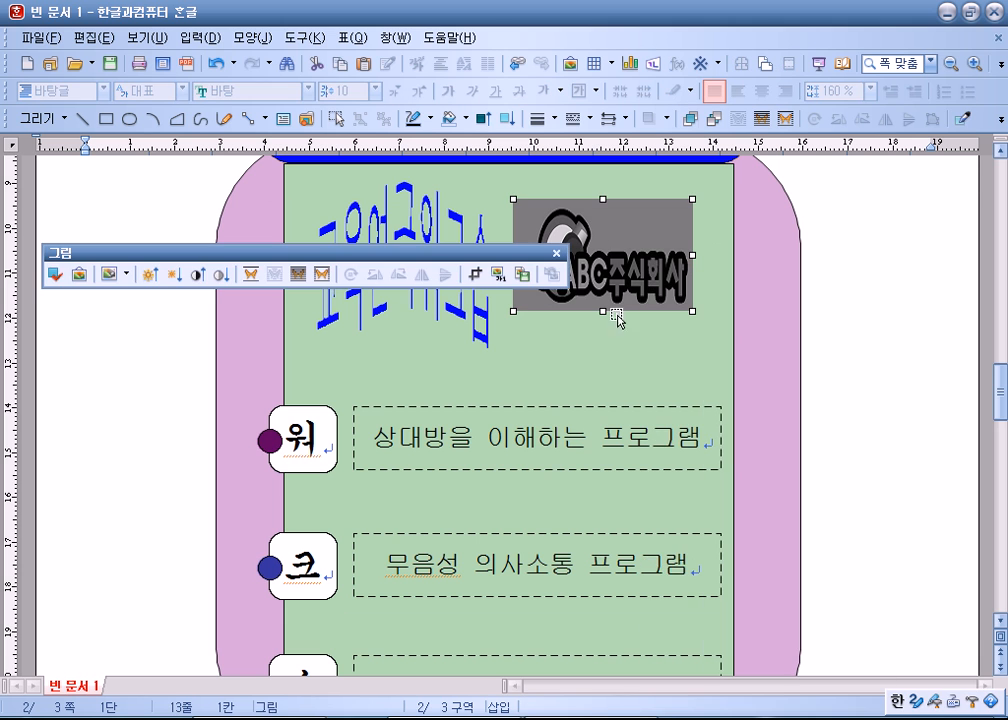
left_click(832, 380)
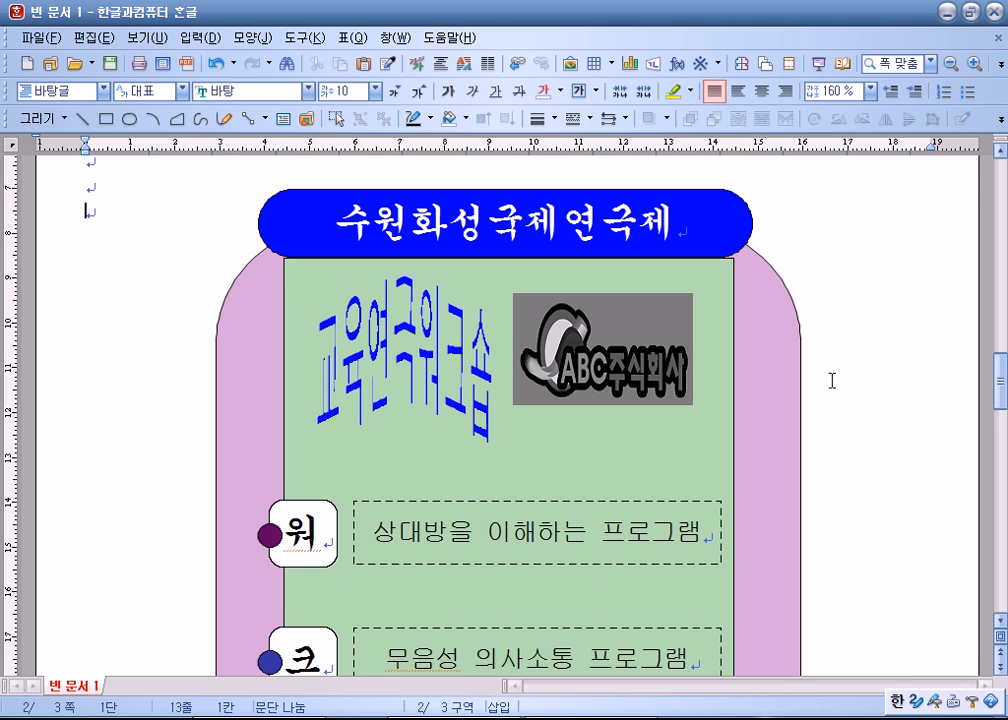
right_click(655, 337)
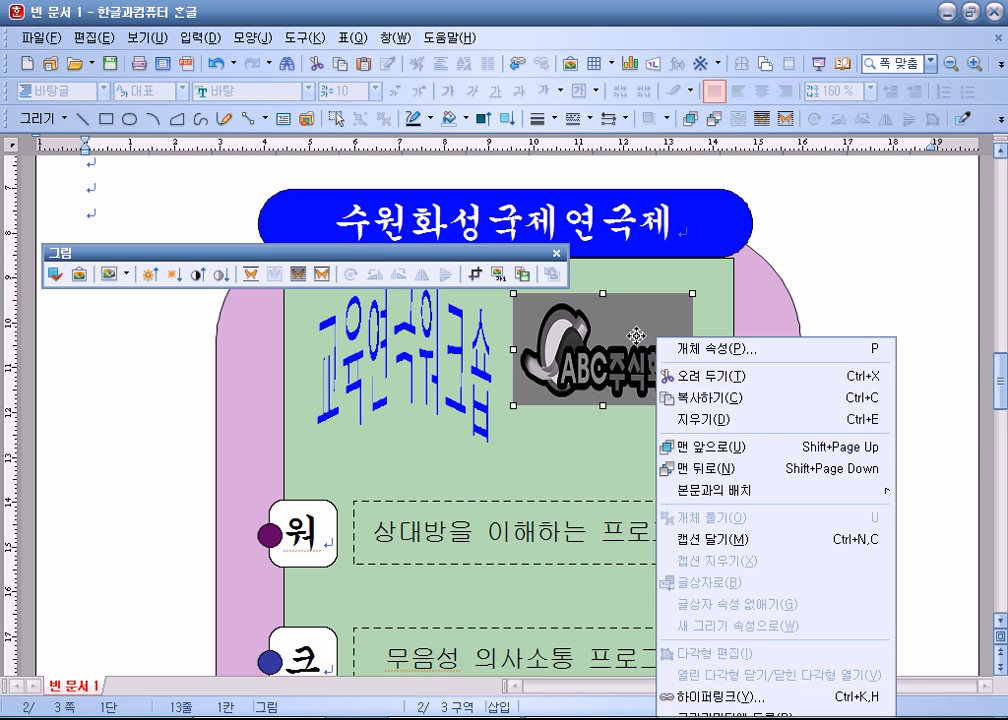
key("Escape")
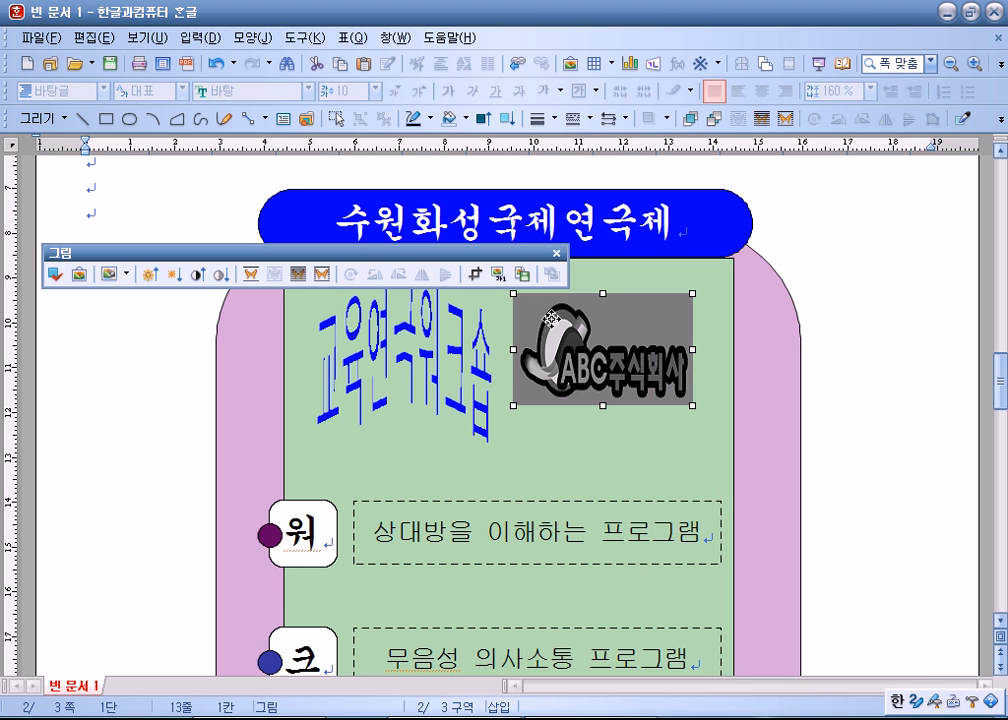
right_click(628, 378)
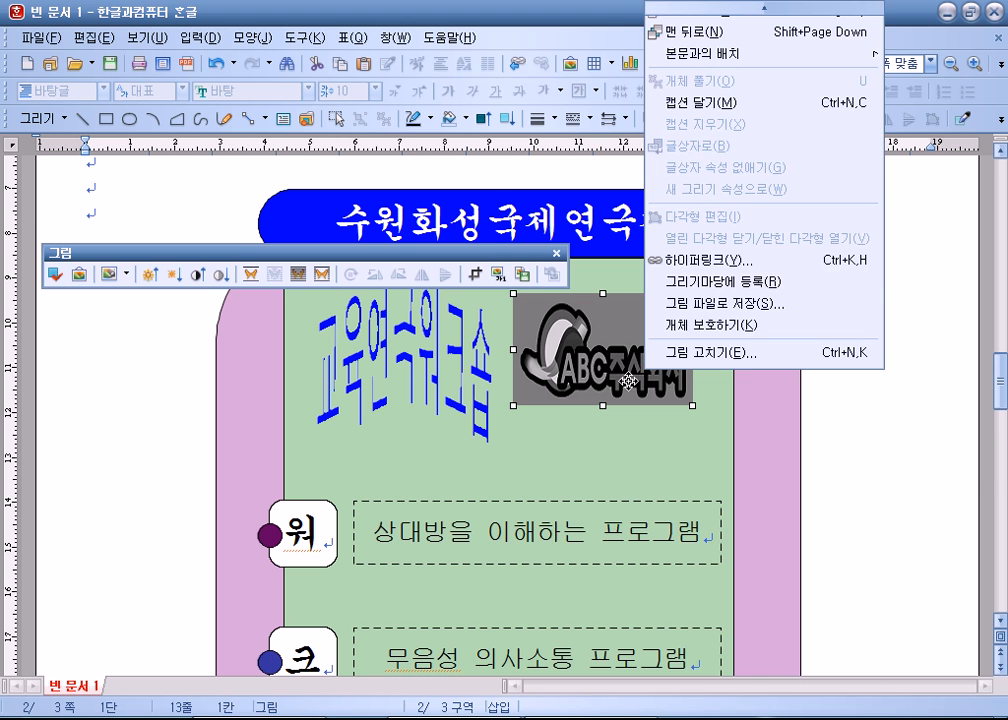
left_click(844, 434)
right_click(690, 368)
left_click(845, 421)
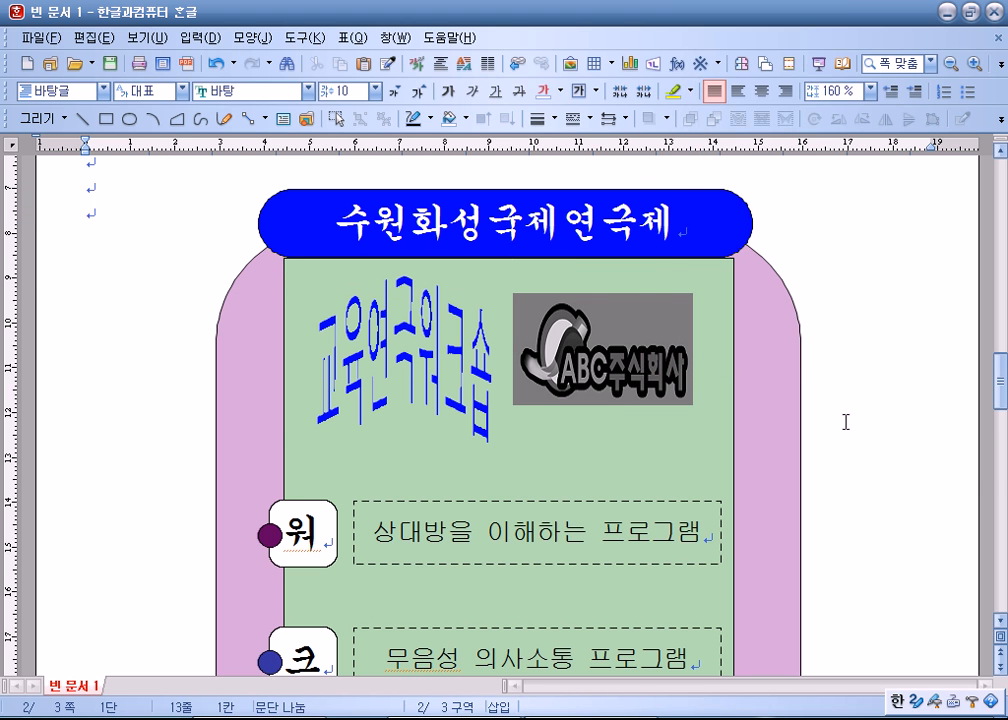
- Check the picture settings in the logo's object properties and leave them without changes
right_click(612, 350)
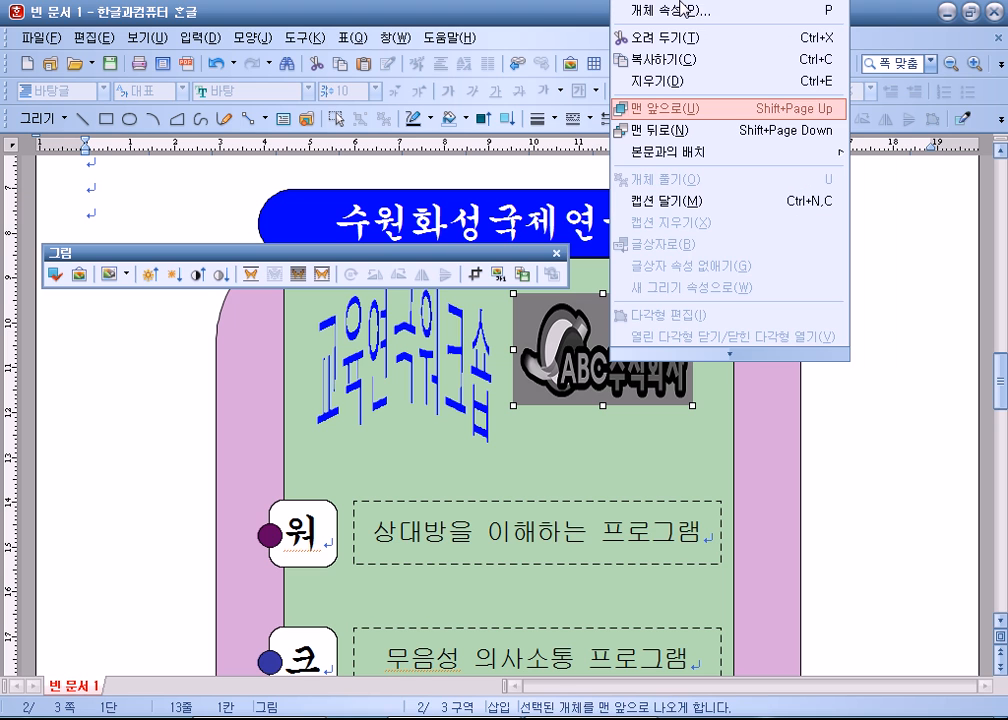
left_click(672, 18)
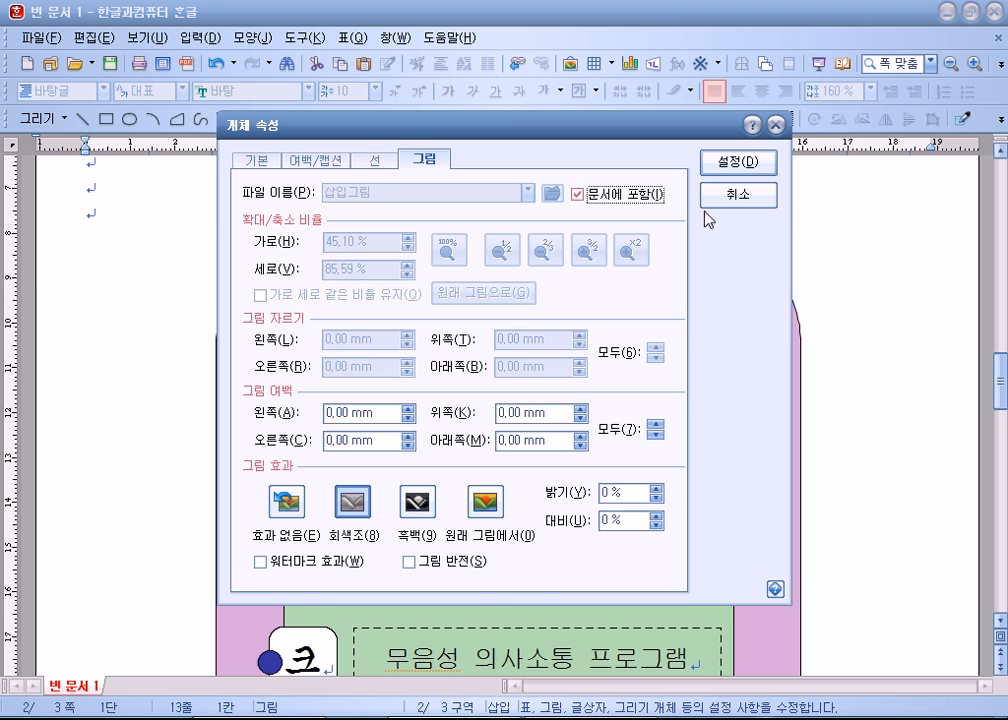
left_click(758, 199)
- Remove the logo picture's hyperlink with the 연결 안 함 option and check that the picture can be selected
right_click(625, 322)
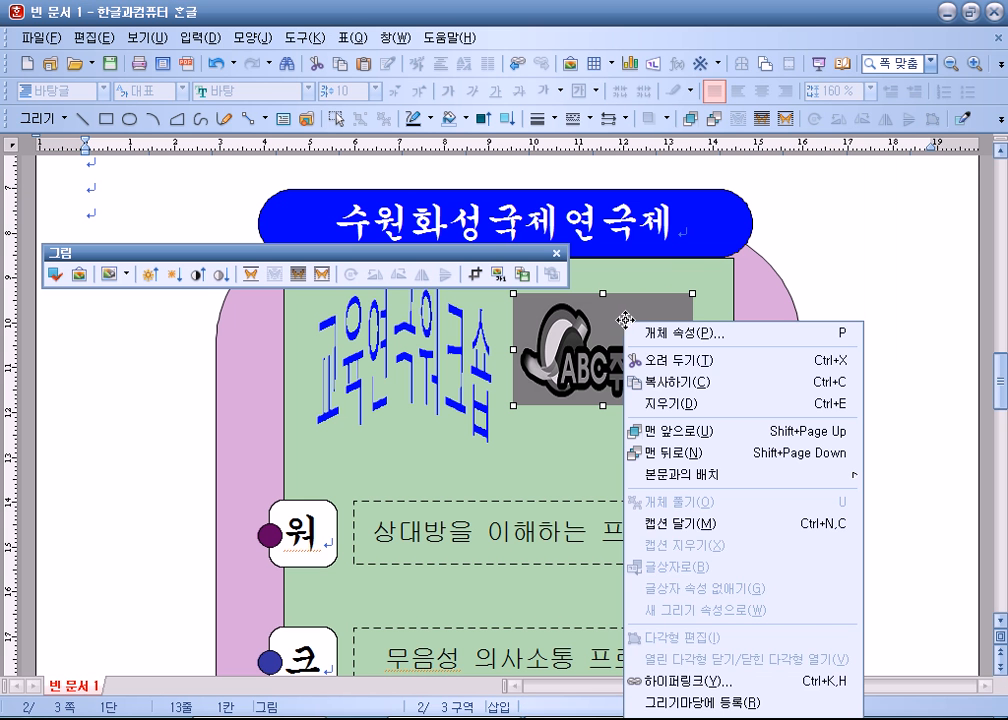
left_click(681, 683)
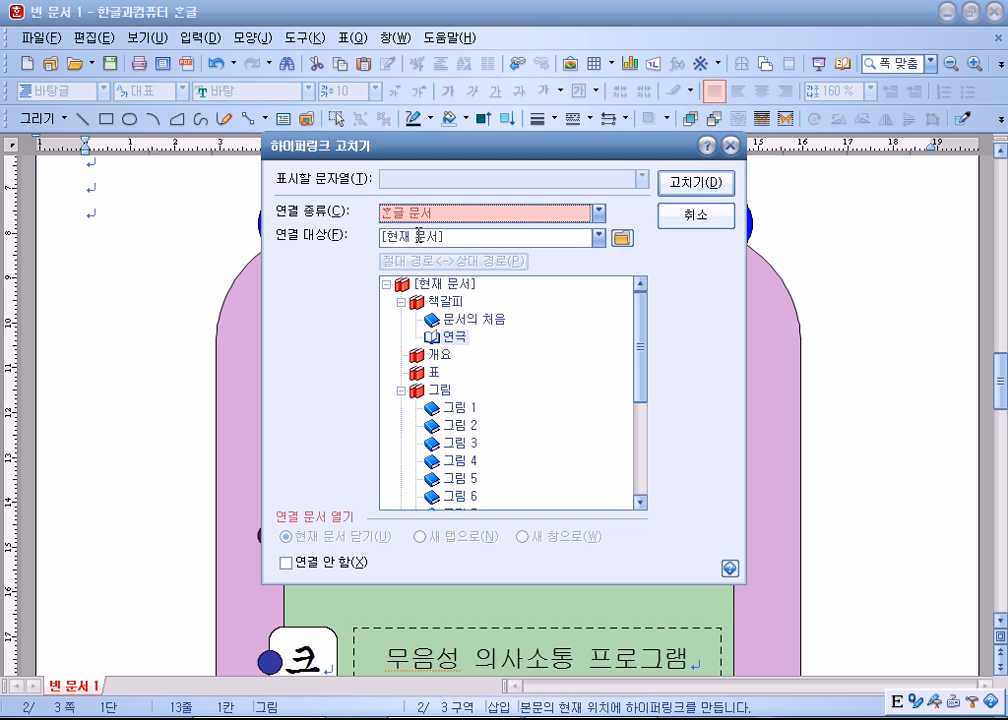
left_click(287, 563)
left_click_drag(545, 146, 707, 37)
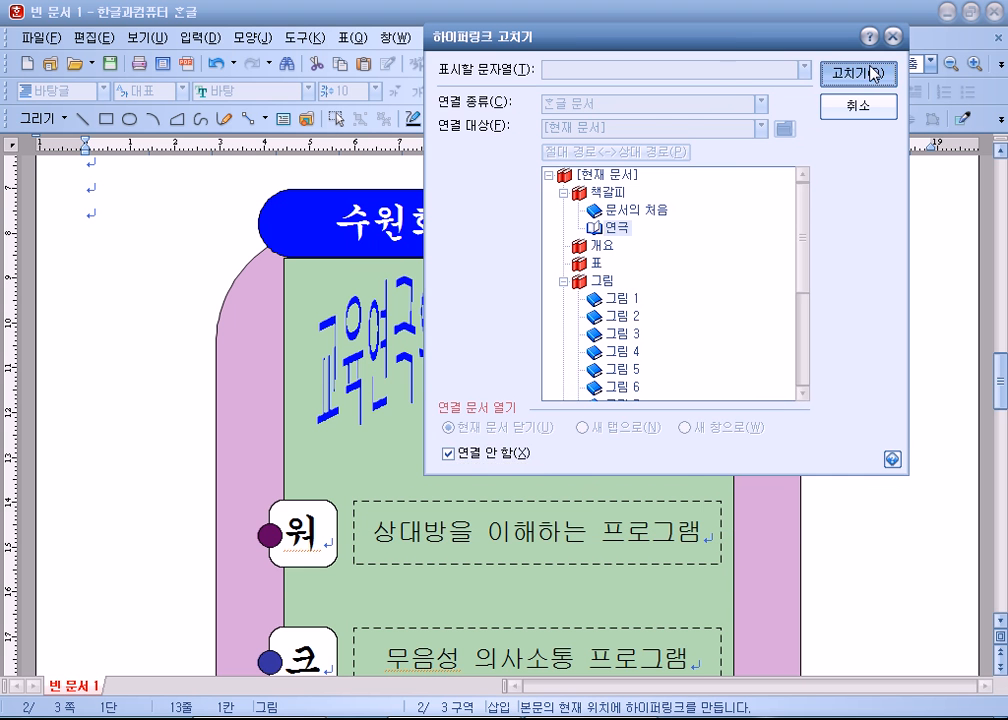
left_click(874, 74)
left_click(830, 301)
left_click(621, 345)
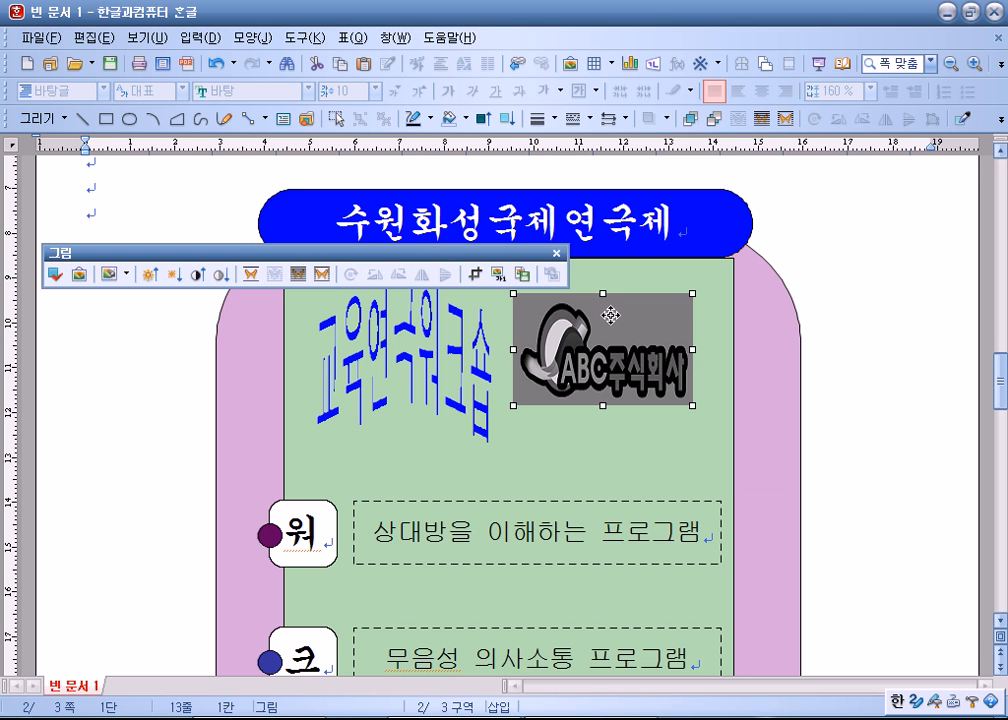
- Hyperlink the logo picture again to the 연극 bookmark of the current document and follow the link to test it
right_click(533, 303)
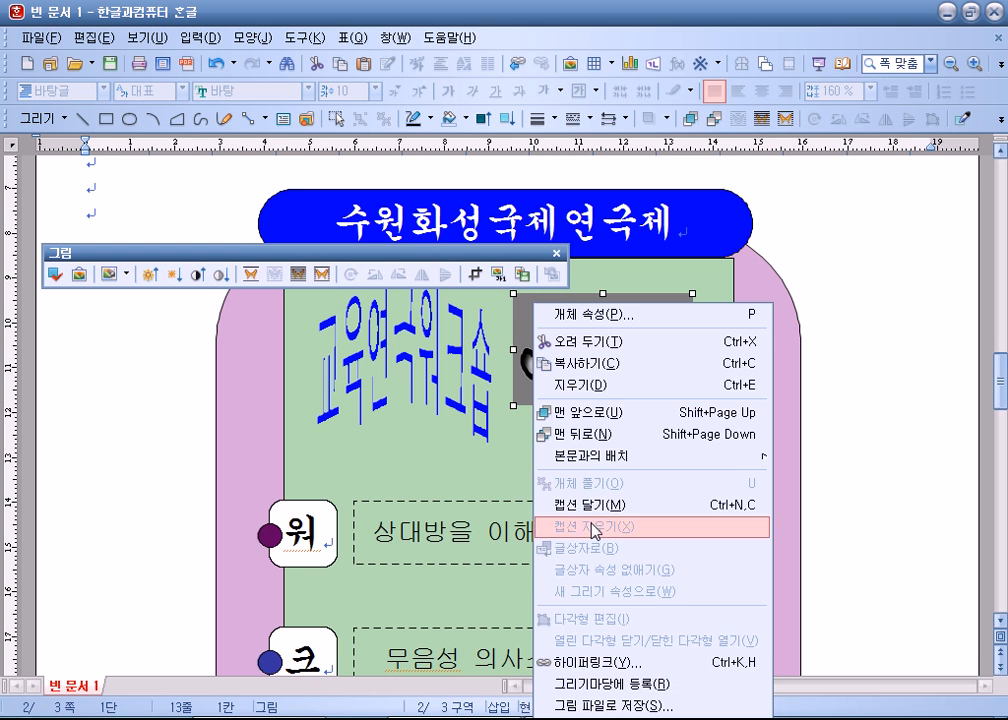
left_click(601, 662)
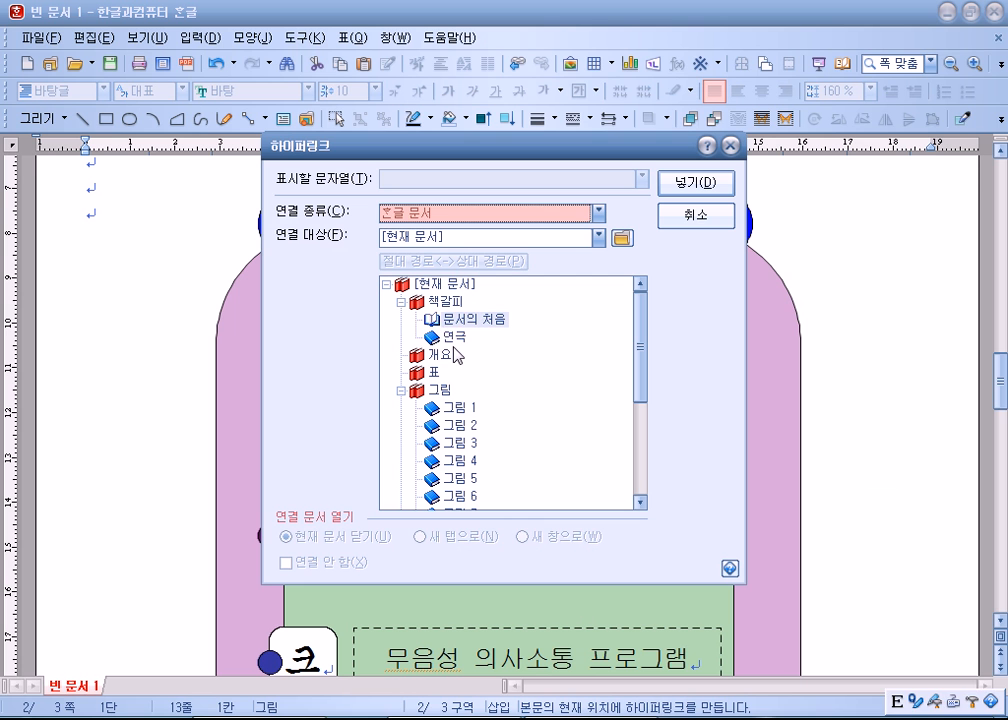
left_click(455, 341)
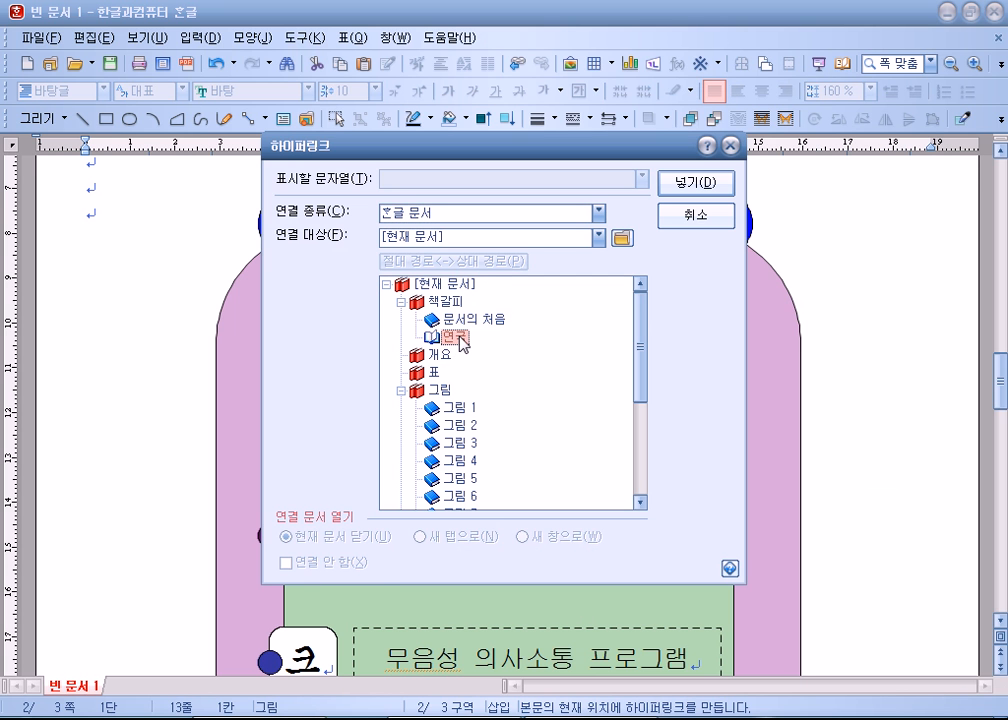
left_click(716, 184)
left_click(860, 322)
left_click(628, 350)
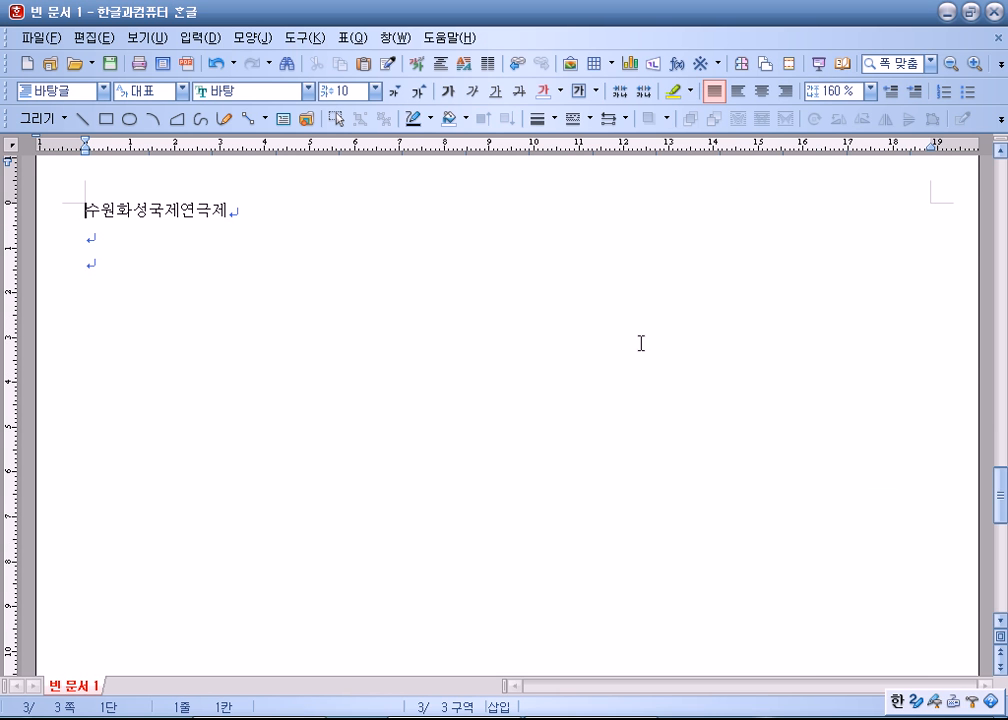
- Look over the 글맵시, the linked logo and the layered shapes of item 4 on page 2
scroll(554, 376, "up", 14)
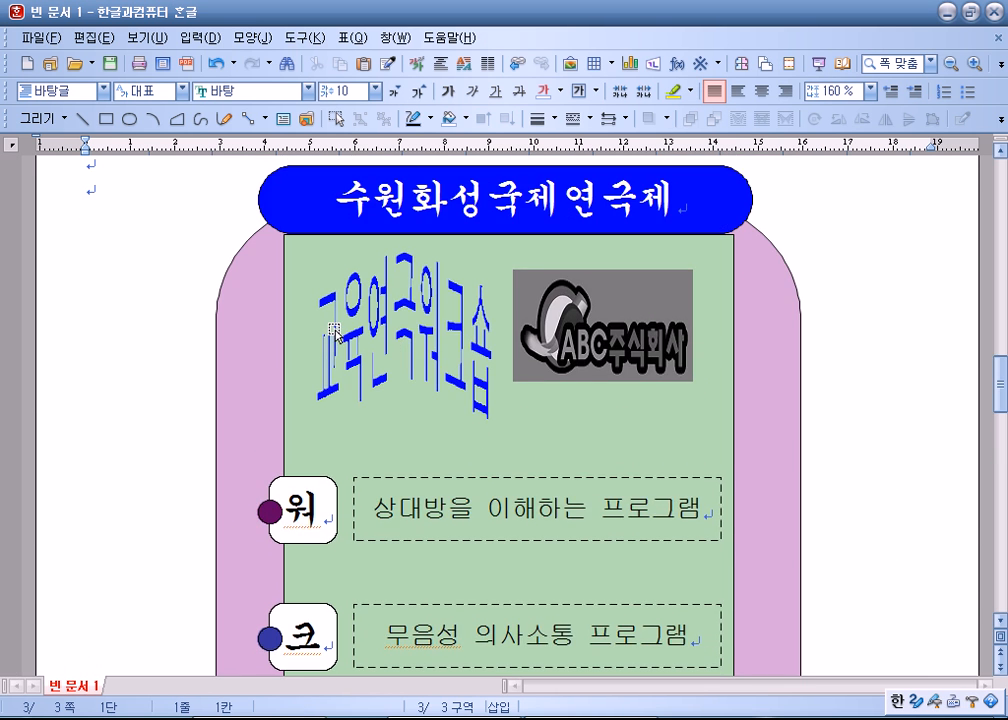
left_click(335, 333)
left_click(832, 402)
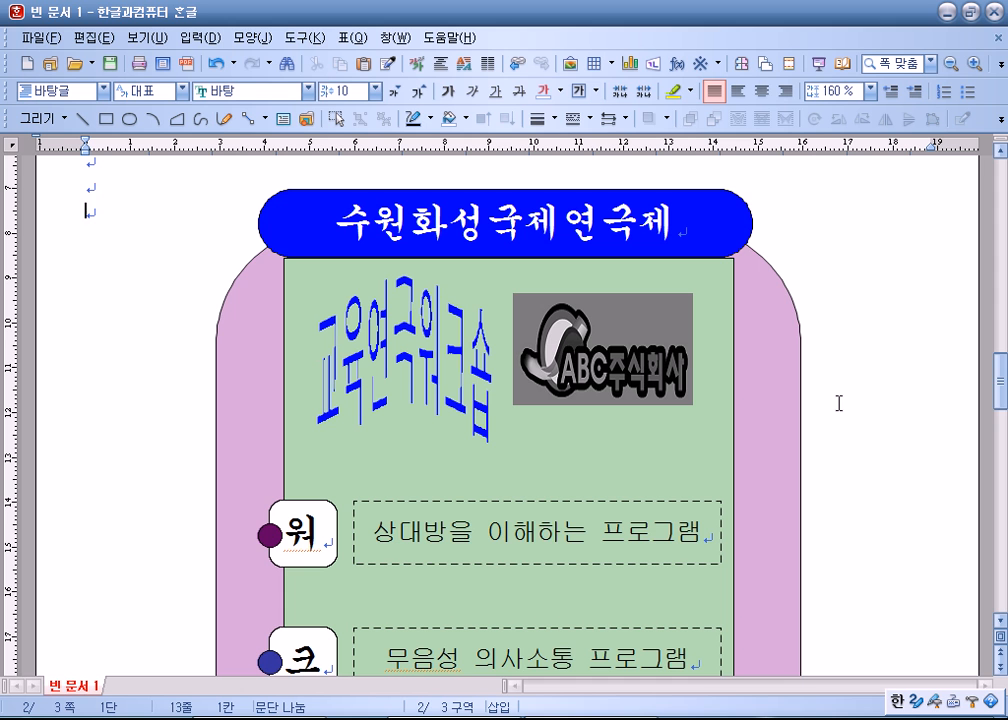
scroll(785, 418, "down", 4)
scroll(232, 164, "up", 3)
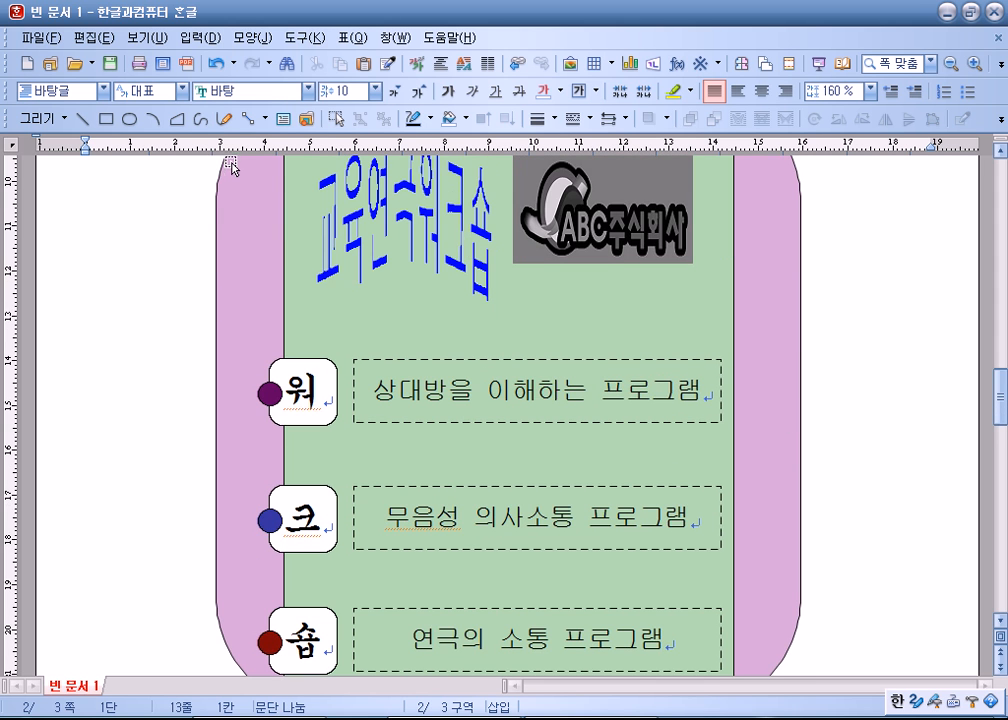
scroll(455, 381, "down", 3)
scroll(523, 478, "up", 6)
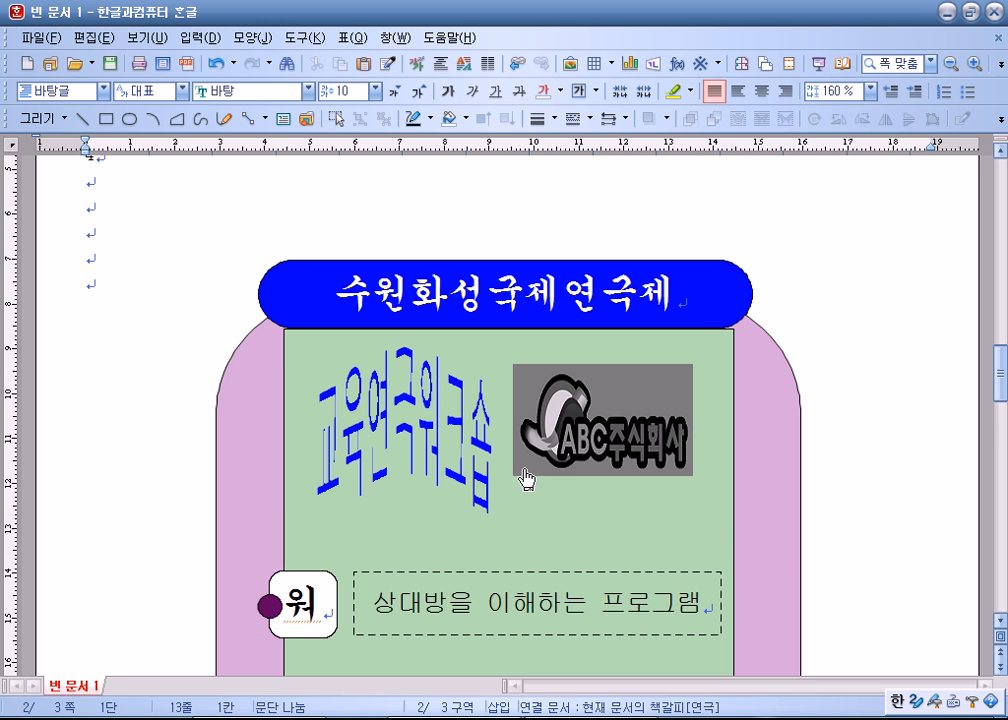
- Move the blue 수원화성국제연극제 title box up until it sits just above the pink rounded rectangle
left_click(725, 271)
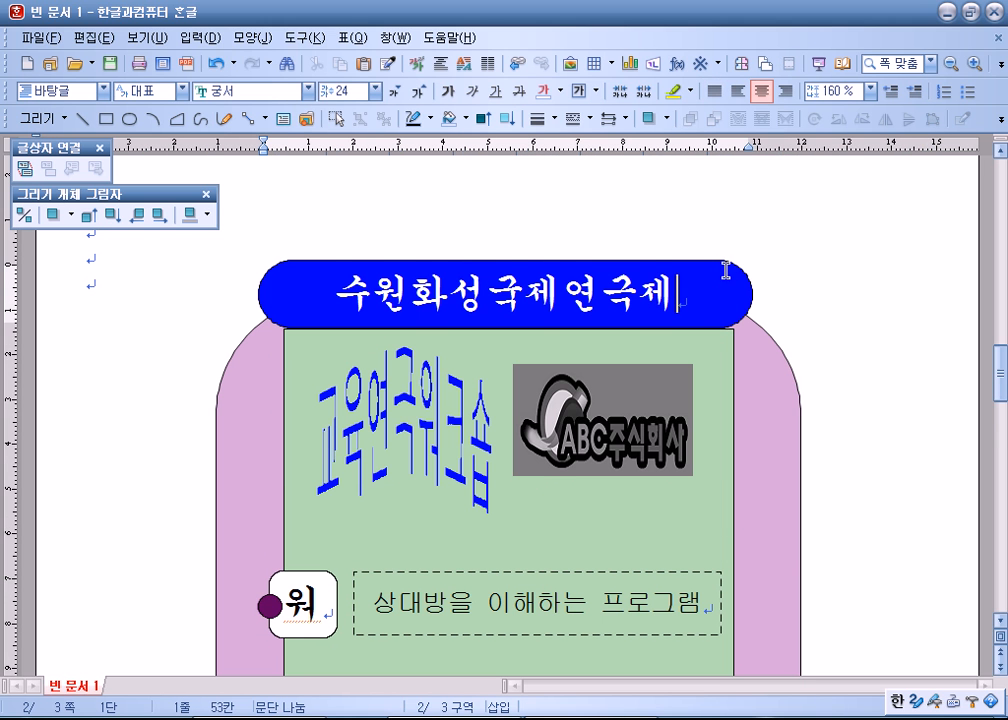
left_click_drag(726, 271, 730, 233)
scroll(784, 353, "down", 3)
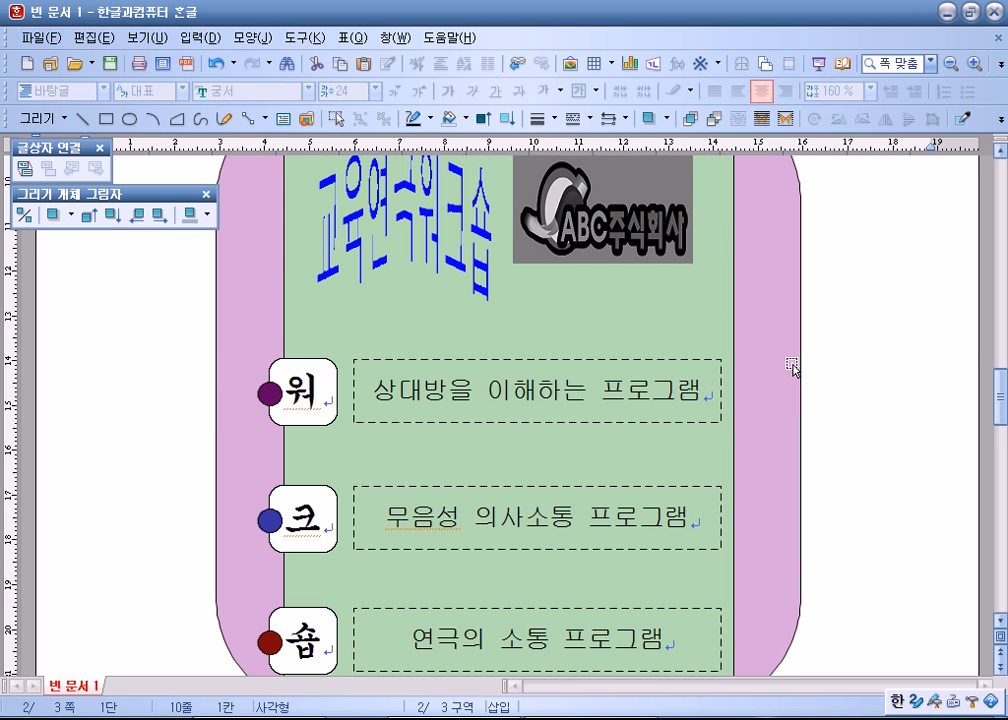
- Inspect the extents of the pink rounded background rectangle and the green rectangle in front of it
left_click(780, 334)
scroll(775, 356, "up", 3)
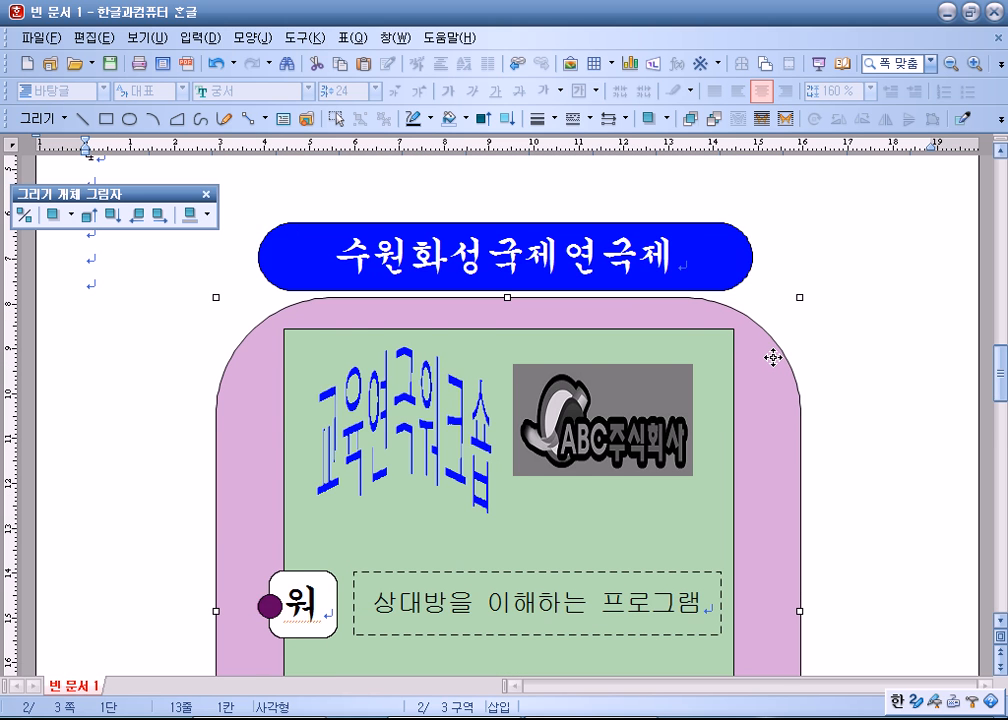
scroll(773, 357, "down", 4)
scroll(776, 360, "up", 2)
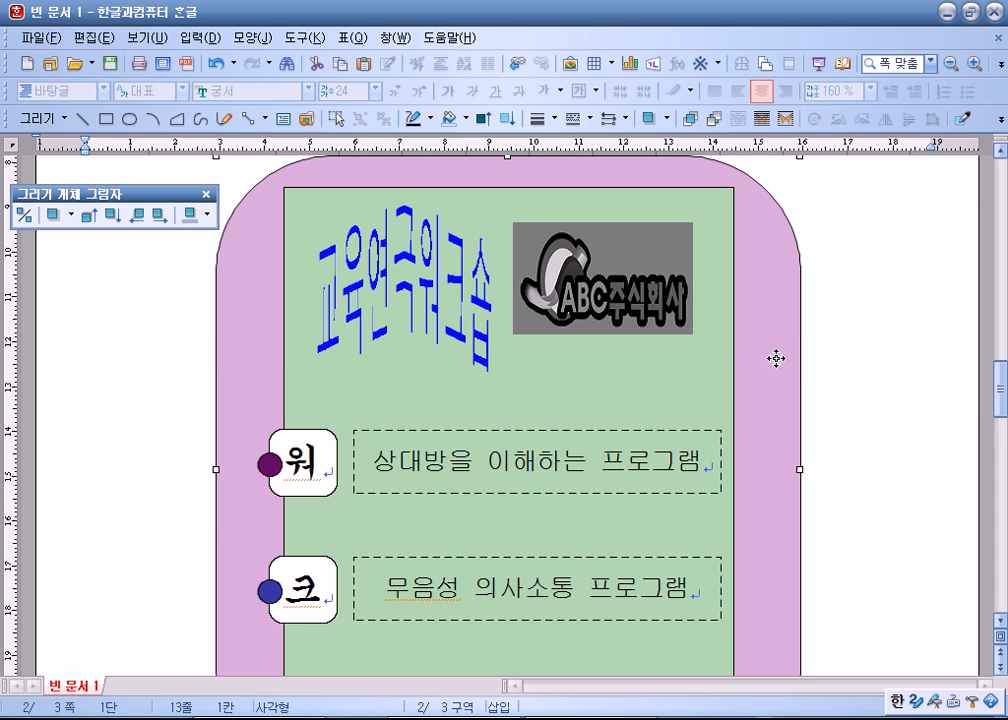
left_click(712, 393)
scroll(752, 403, "down", 4)
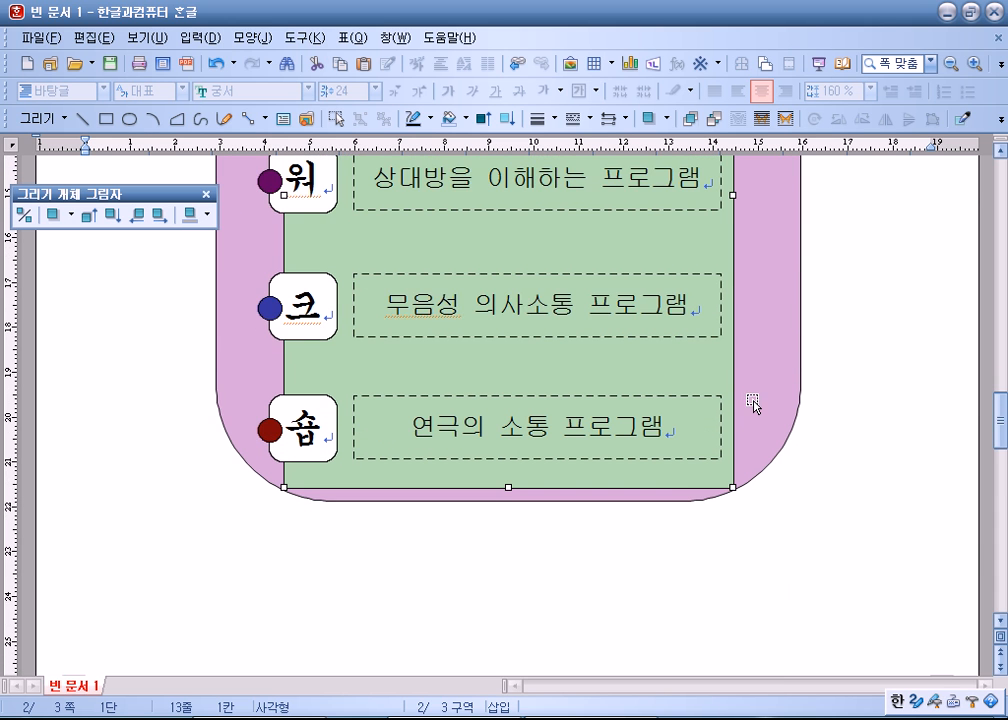
scroll(295, 318, "down", 3)
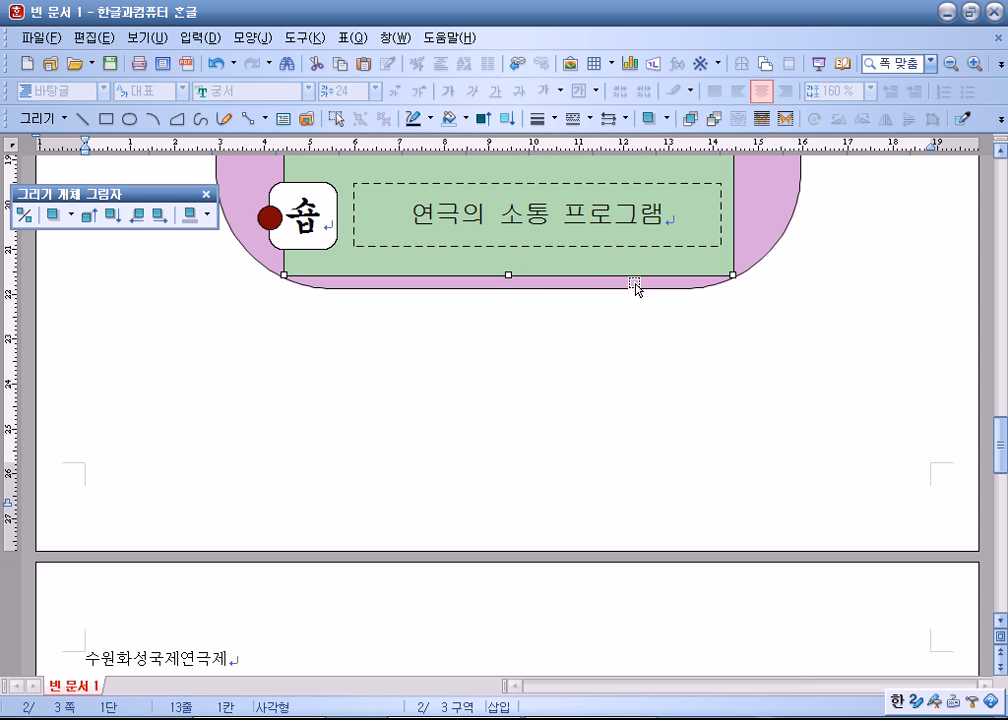
scroll(626, 295, "up", 7)
scroll(634, 305, "up", 3)
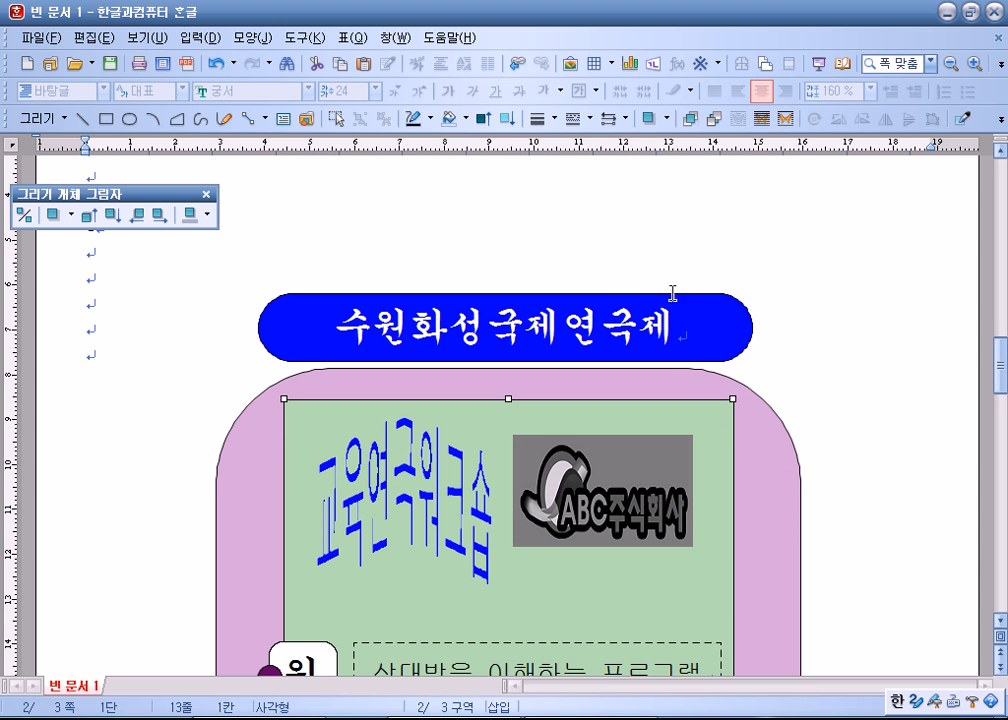
- Move the blue 수원화성국제연극제 title box down over the pink rectangle's upper edge, ending just above the green rectangle
double_click(722, 313)
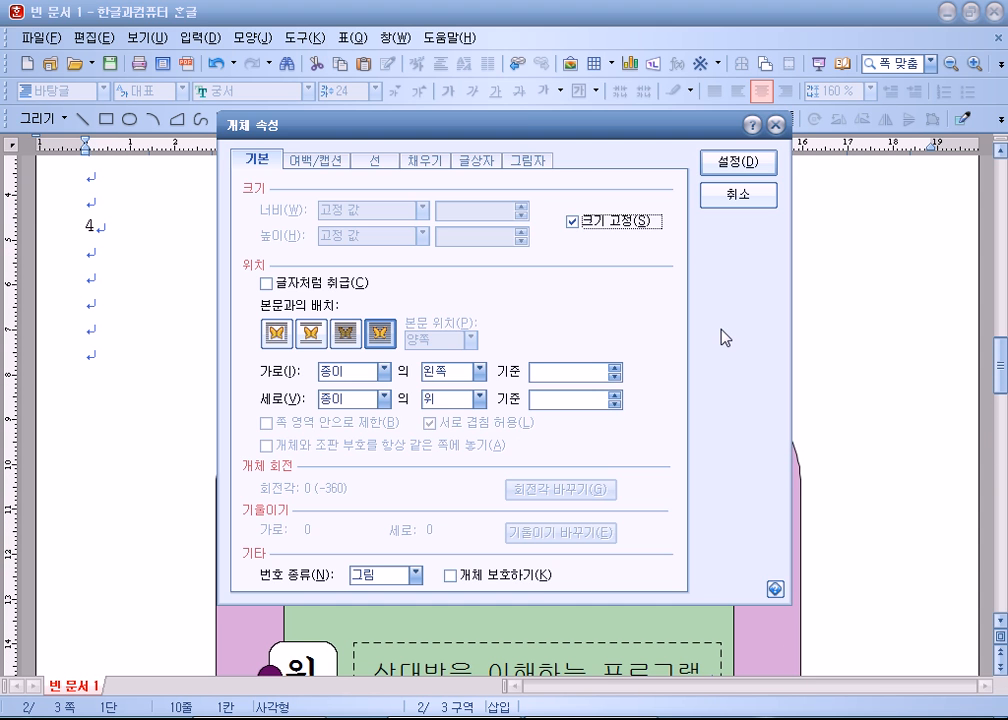
key("Escape")
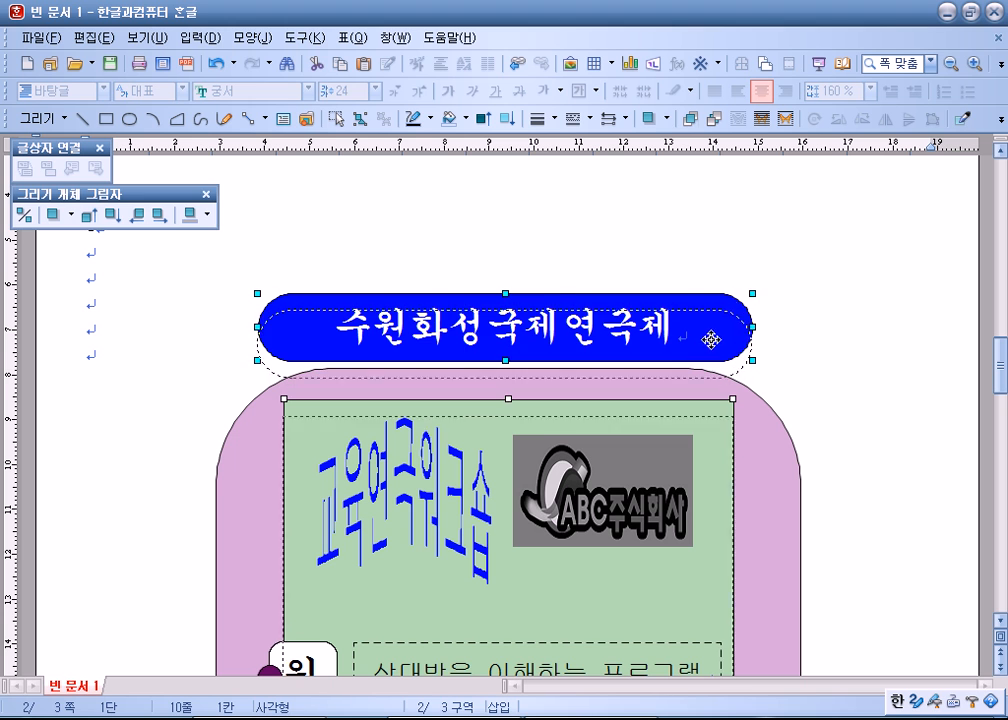
left_click(783, 364)
left_click(740, 339)
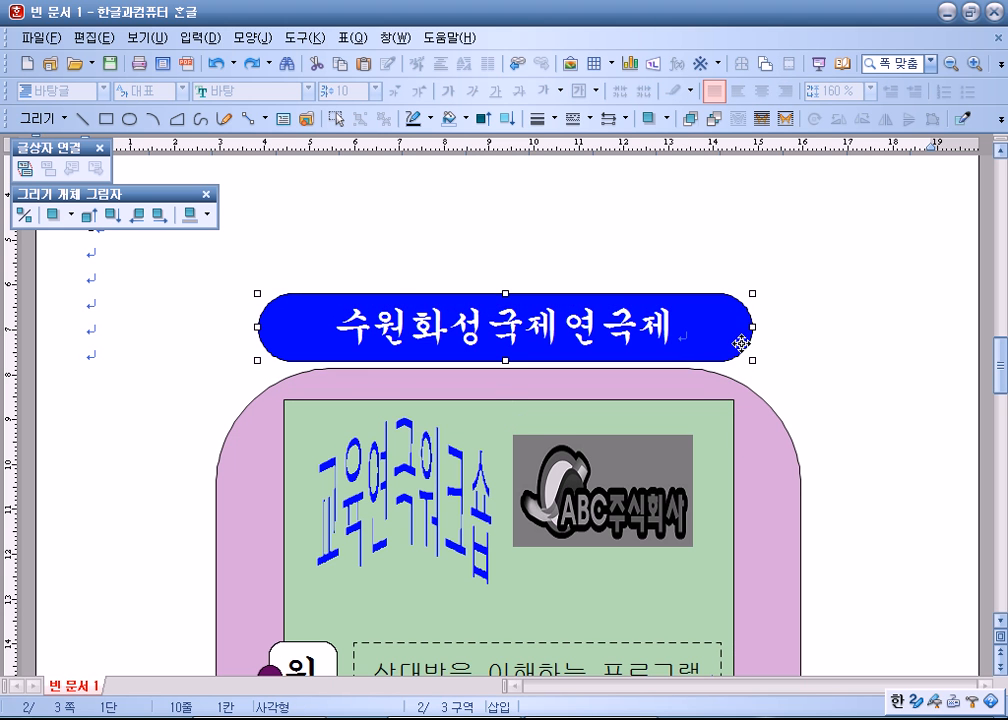
left_click_drag(733, 342, 735, 378)
left_click(855, 381)
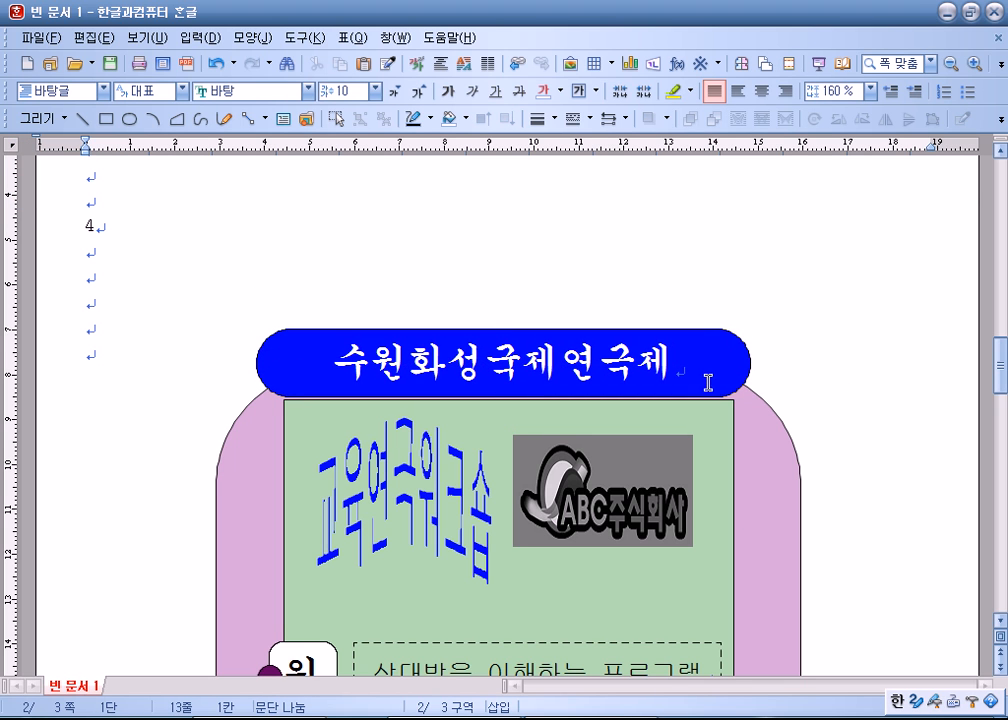
left_click(740, 357)
left_click(744, 358)
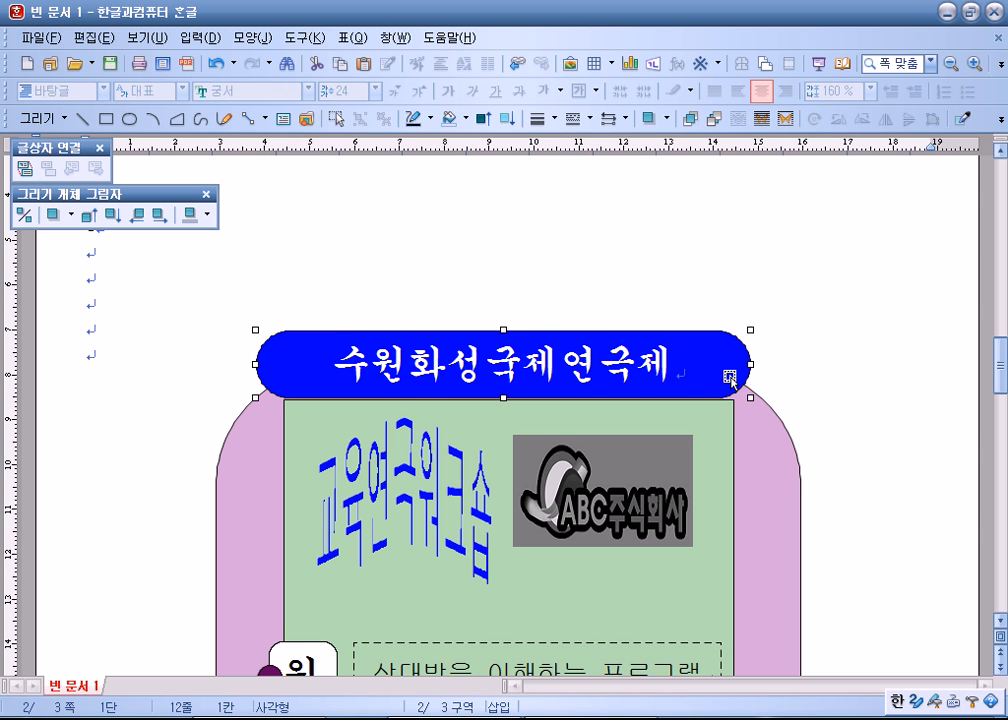
left_click(803, 345)
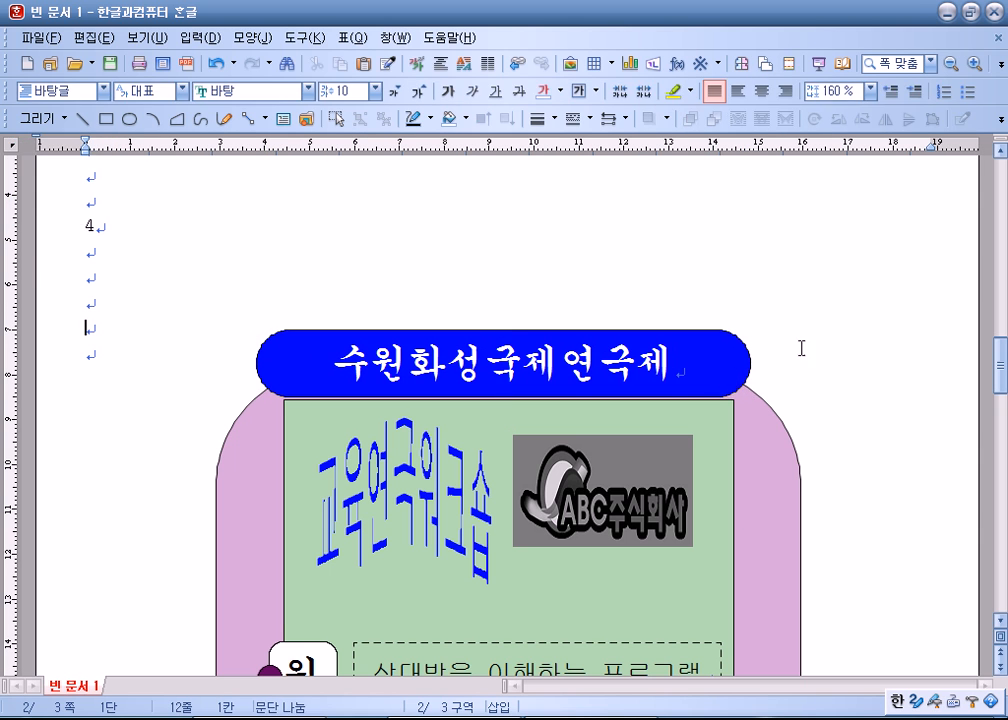
- Nudge the three dashed program text boxes down together to line them up with the 워, 크 and 숍 boxes
scroll(803, 345, "down", 3)
scroll(807, 345, "down", 3)
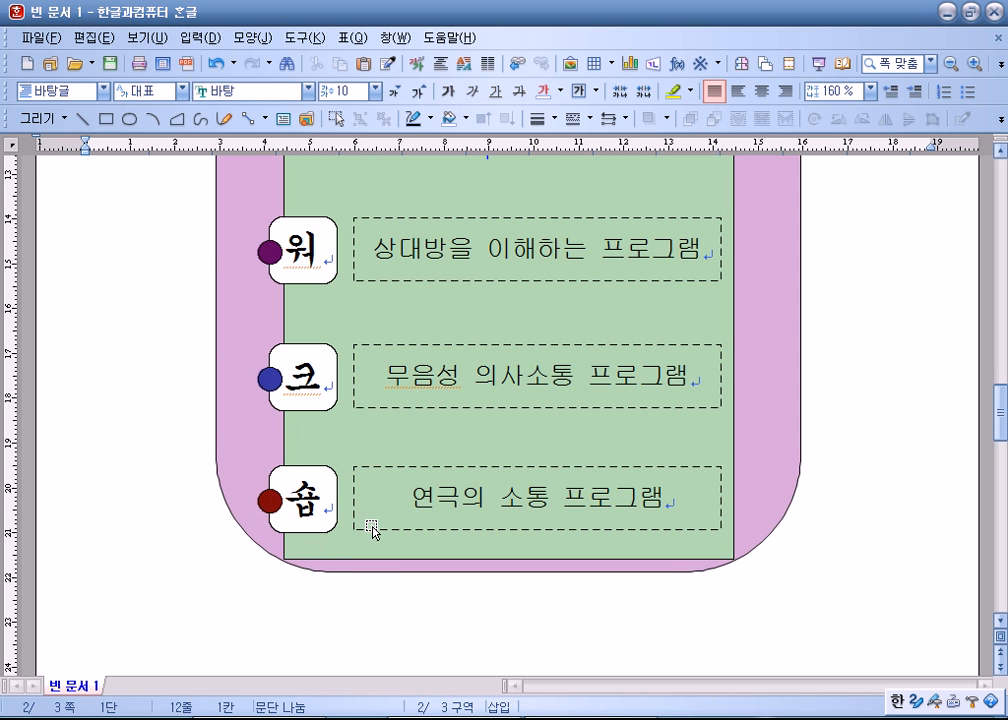
left_click(390, 405)
left_click(410, 281)
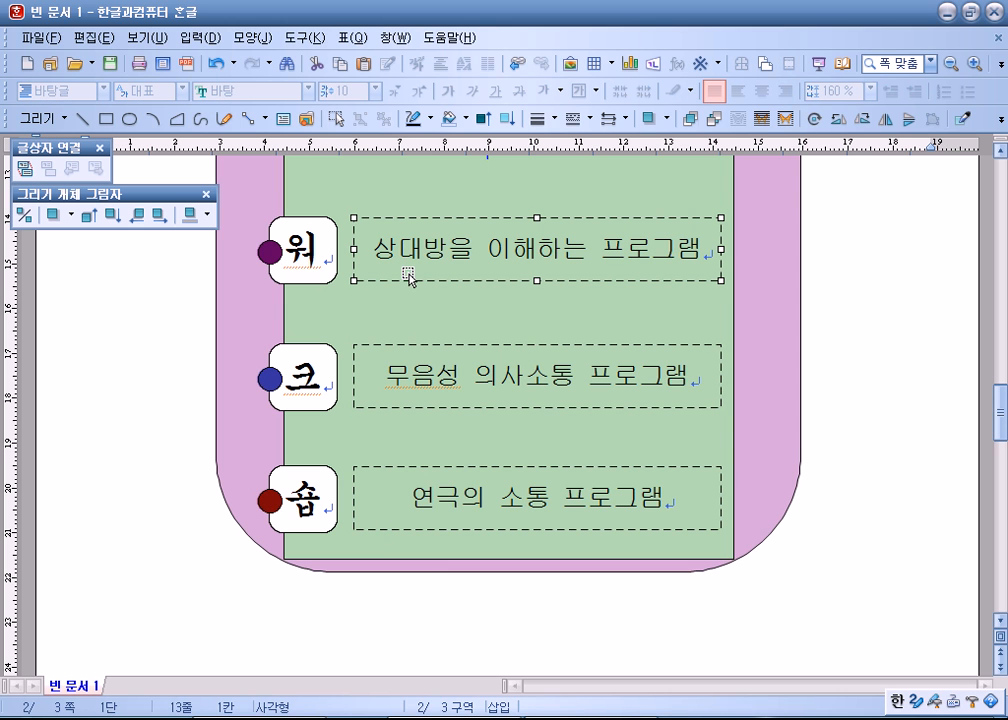
left_click(441, 407, "shift")
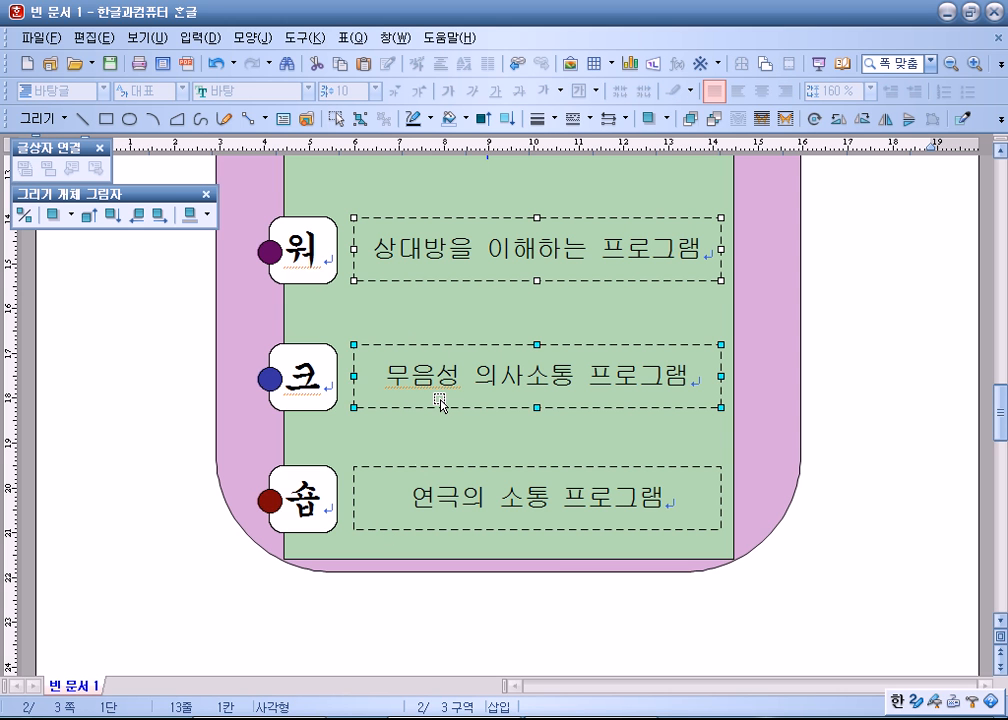
left_click(408, 476, "shift")
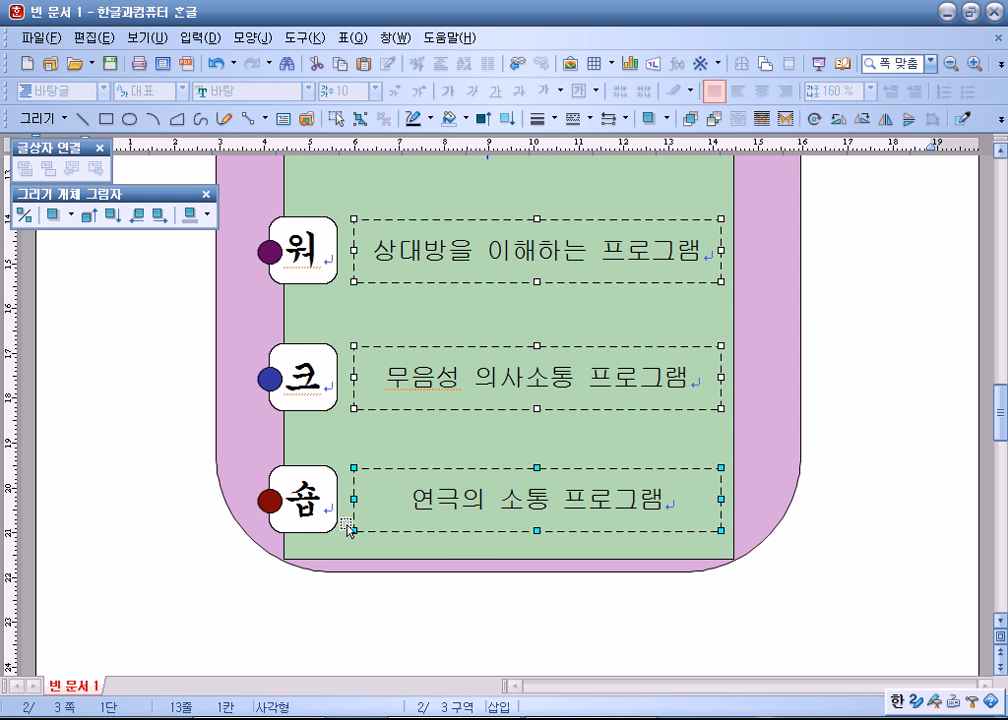
left_click(788, 490)
left_click(846, 520)
scroll(320, 482, "down", 3)
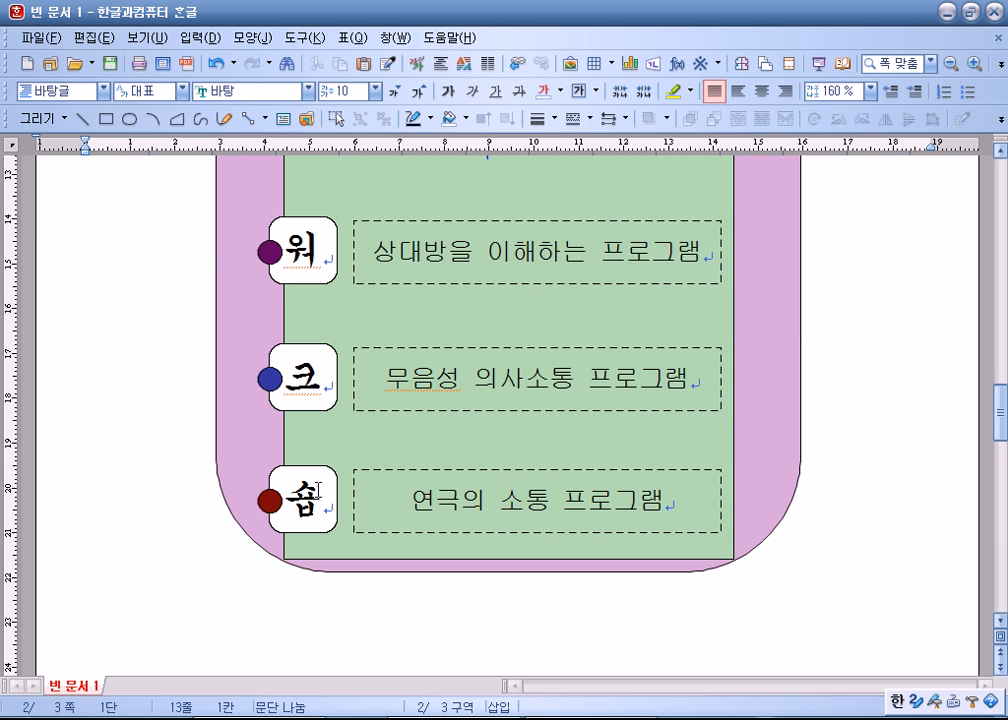
- Nudge the three dashed program text boxes together slightly back up to fine-tune their alignment
left_click(529, 284)
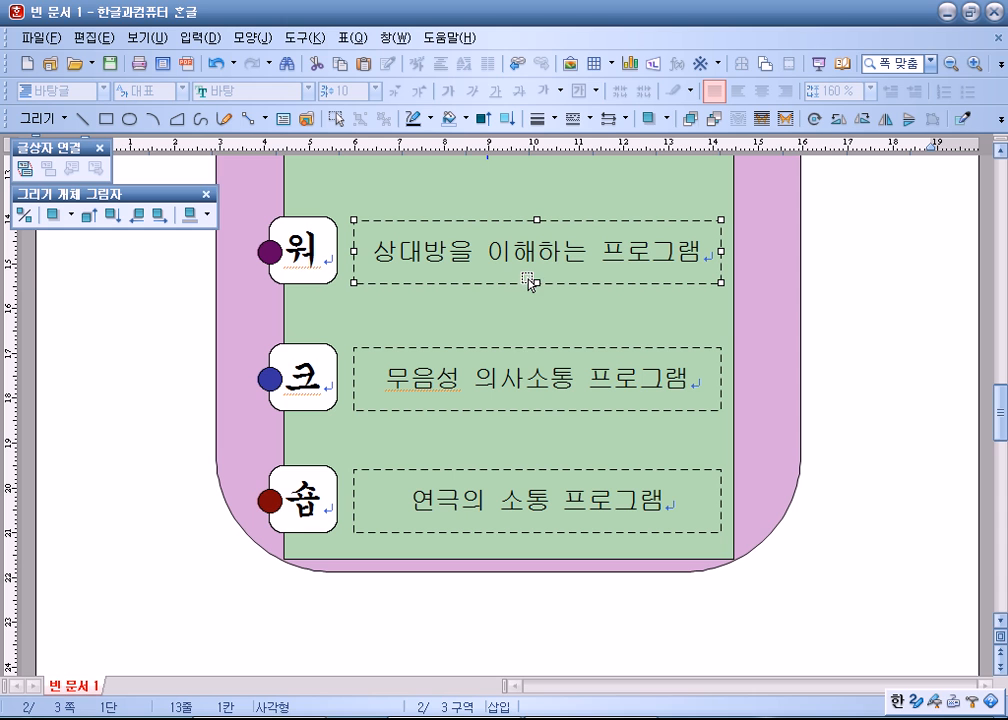
left_click(518, 370, "shift")
left_click(500, 476, "shift")
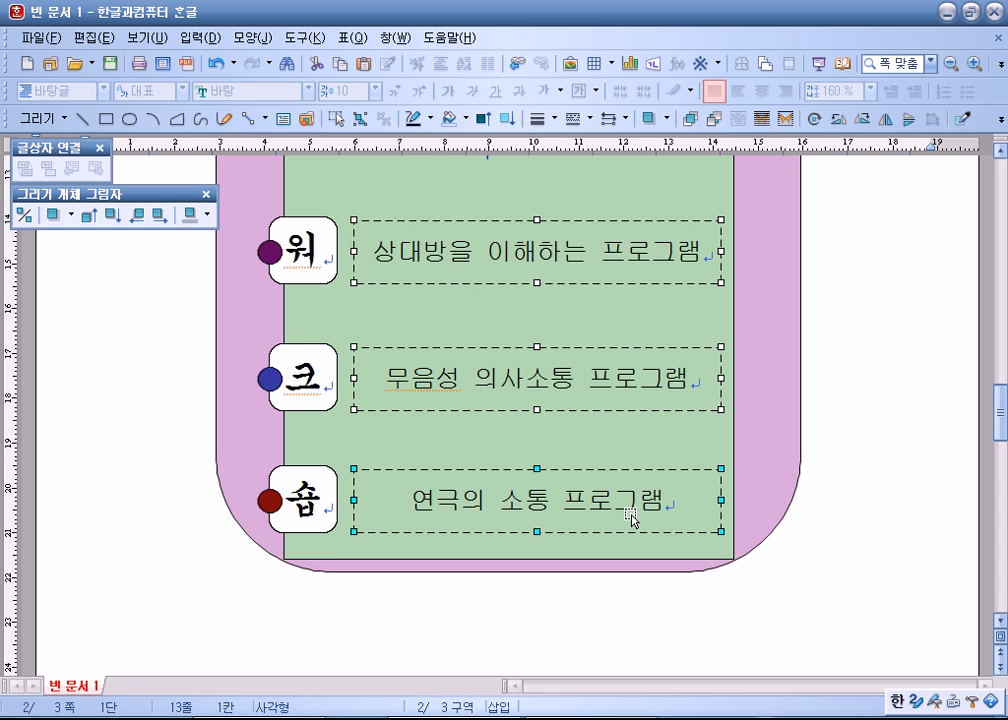
left_click(891, 513)
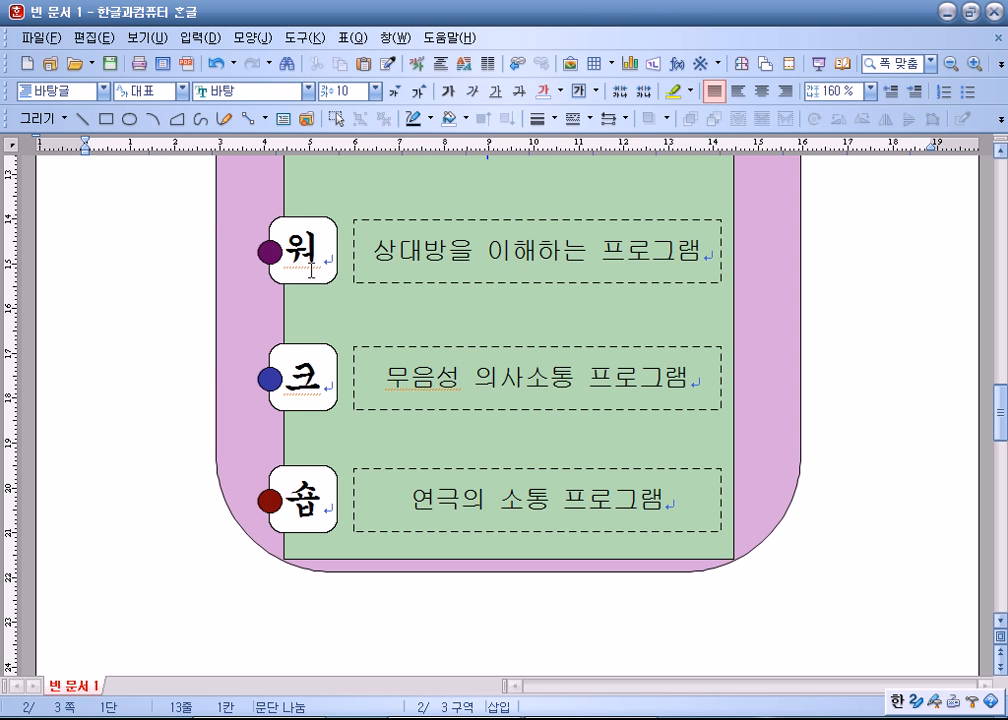
- Check the three colored circles, the blue title box, the 글맵시 and the overall shape layout of item 4
left_click(270, 252)
left_click(270, 380)
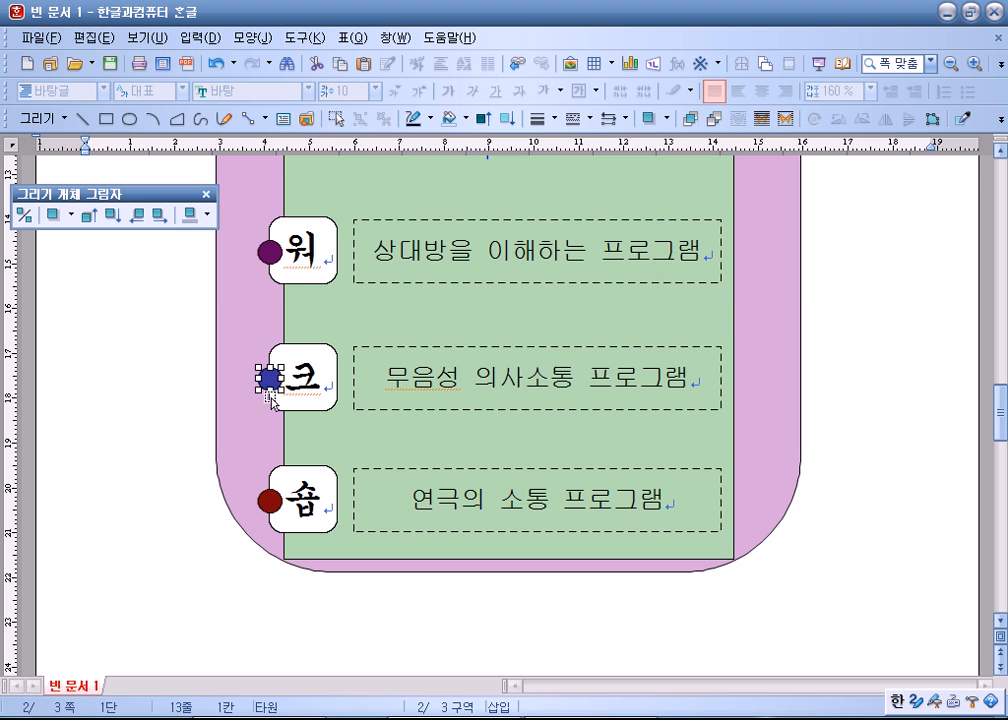
left_click(270, 500)
left_click(178, 479)
scroll(178, 482, "up", 5)
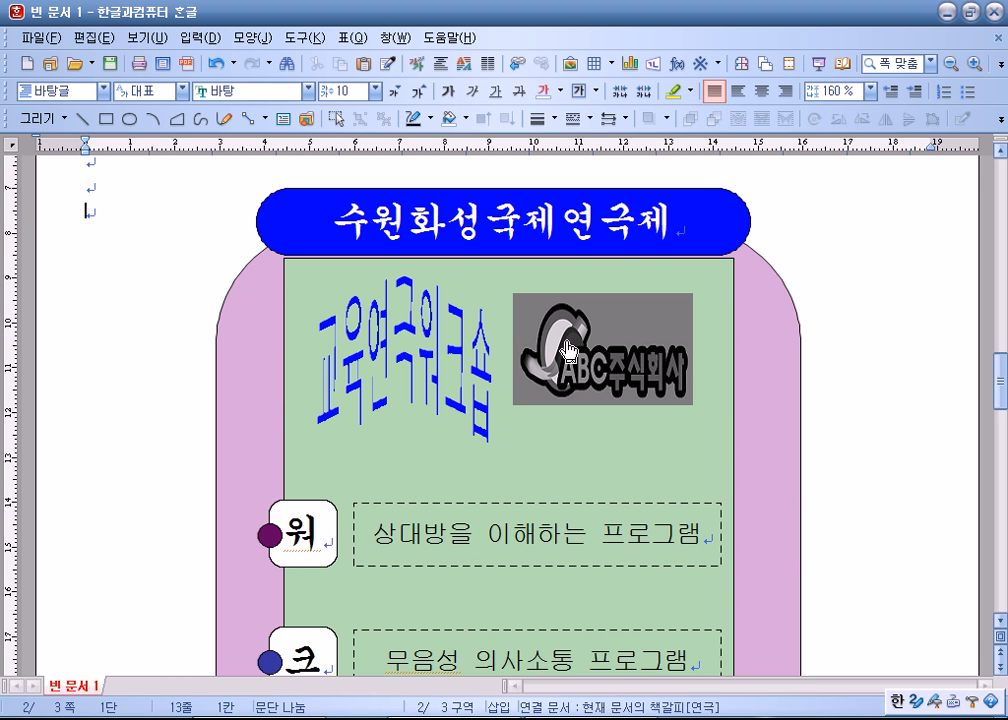
left_click(728, 220)
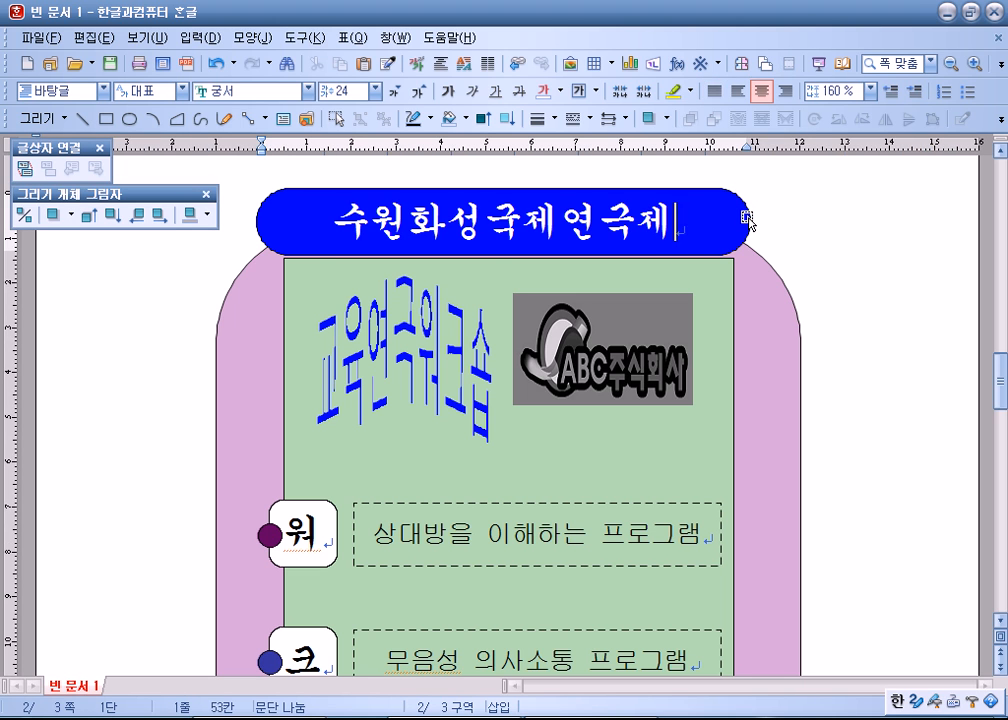
left_click(742, 218)
left_click(414, 373)
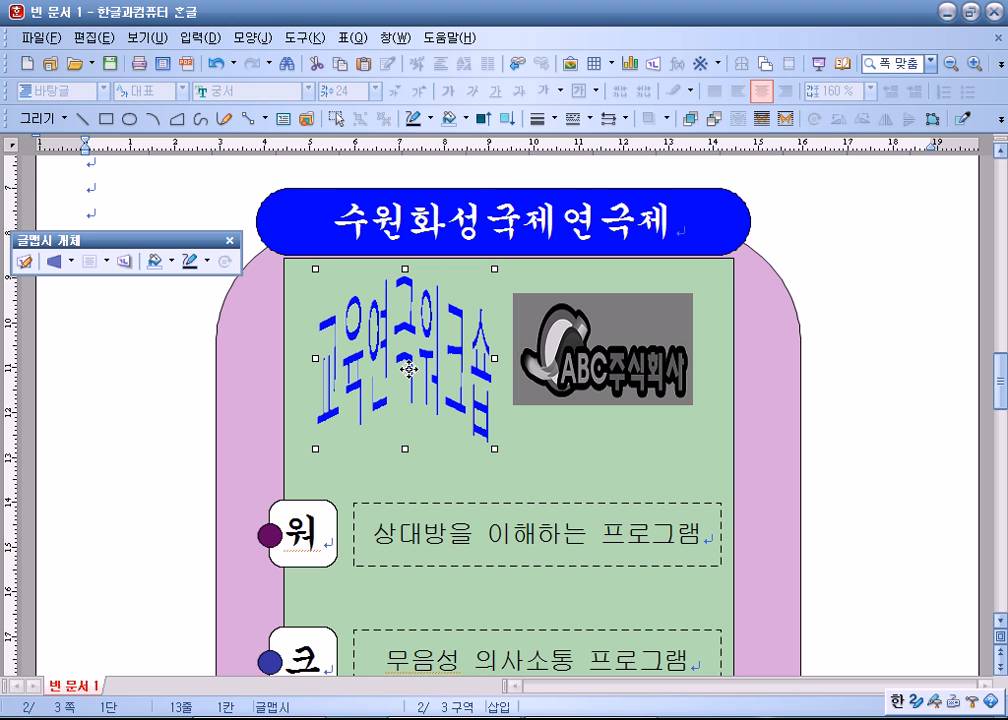
scroll(406, 370, "down", 5)
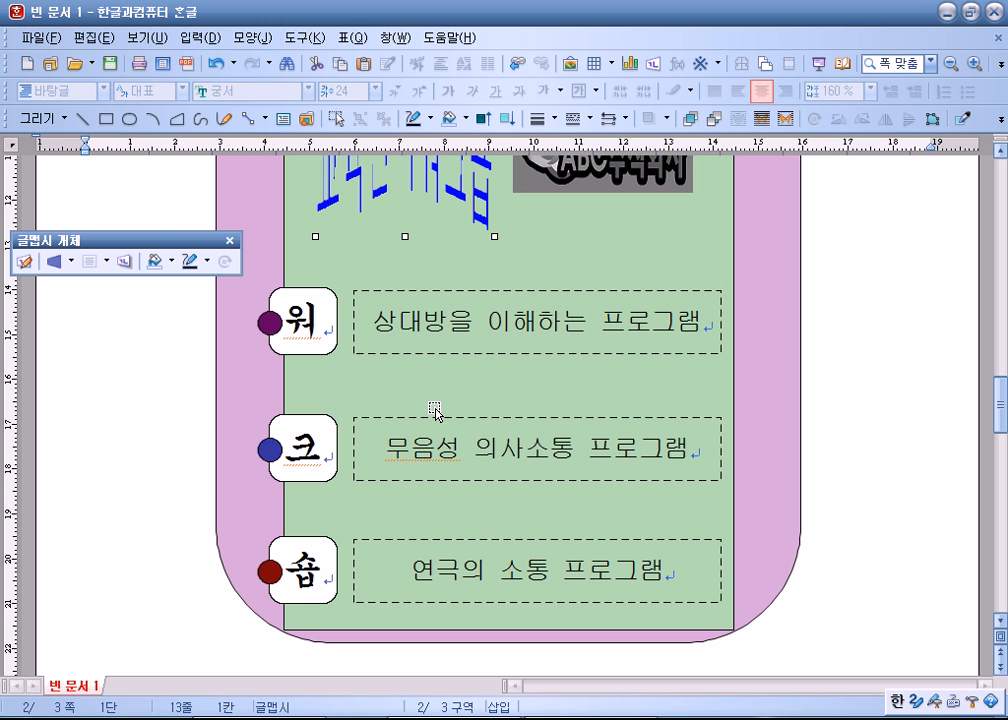
scroll(432, 412, "up", 10)
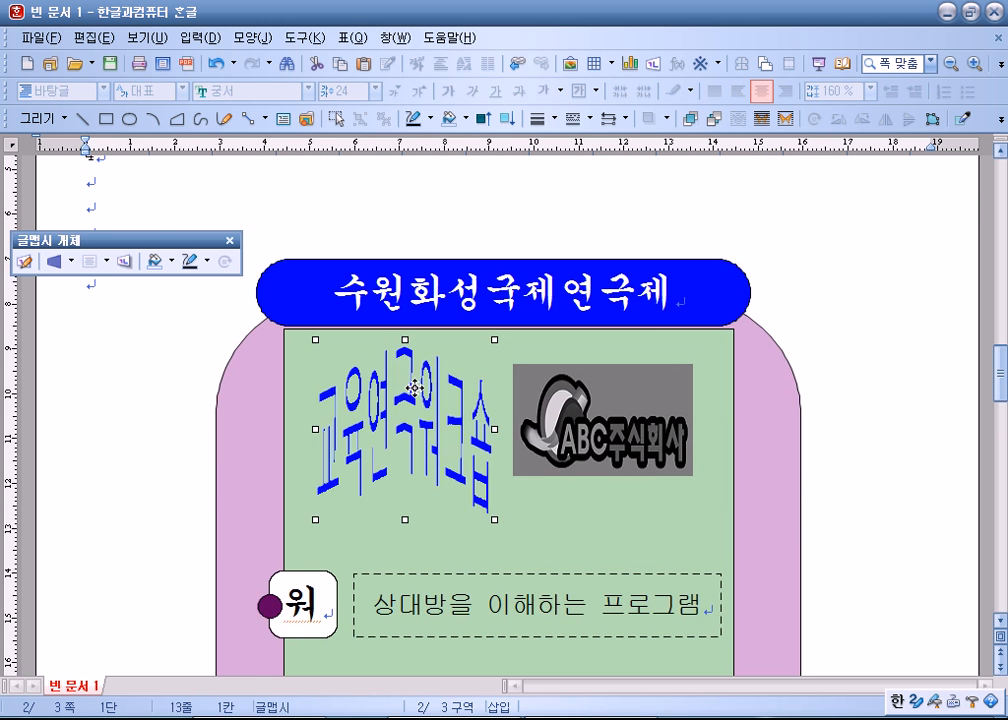
scroll(397, 409, "down", 4)
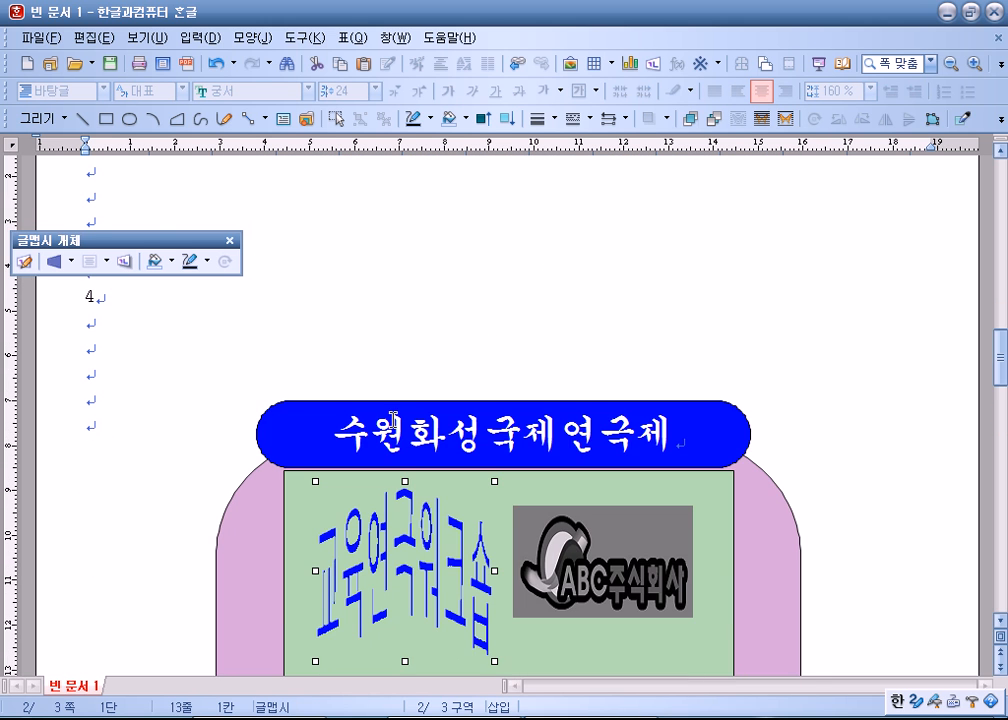
- Review page 2 in the print preview, enlarging the item 4 shapes to 100 %, and return to editing
left_click(100, 354)
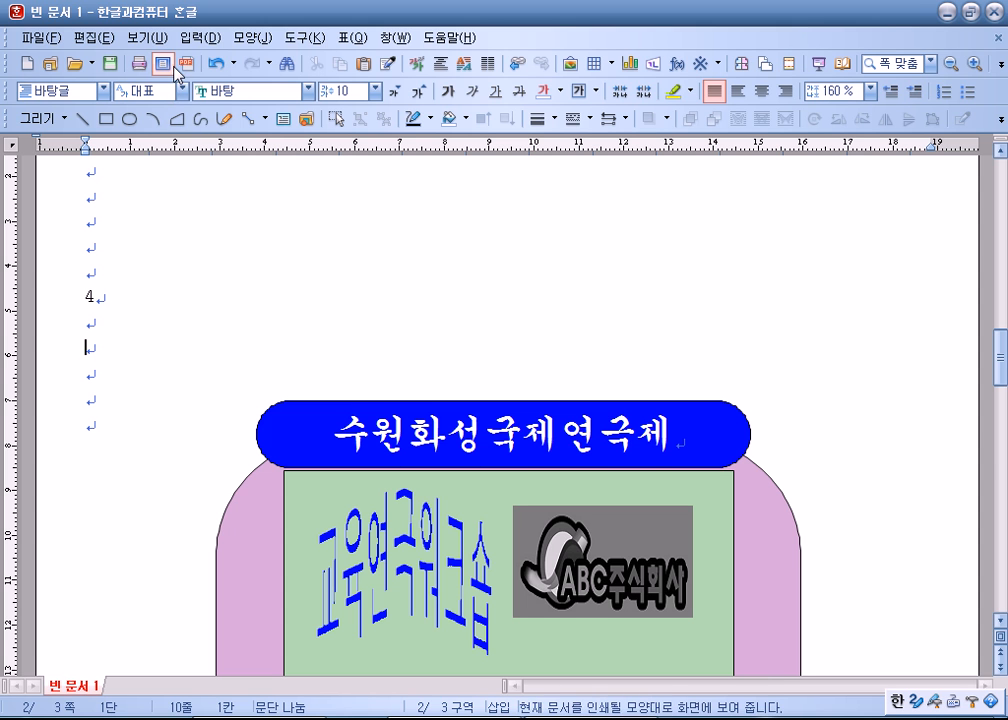
left_click(161, 64)
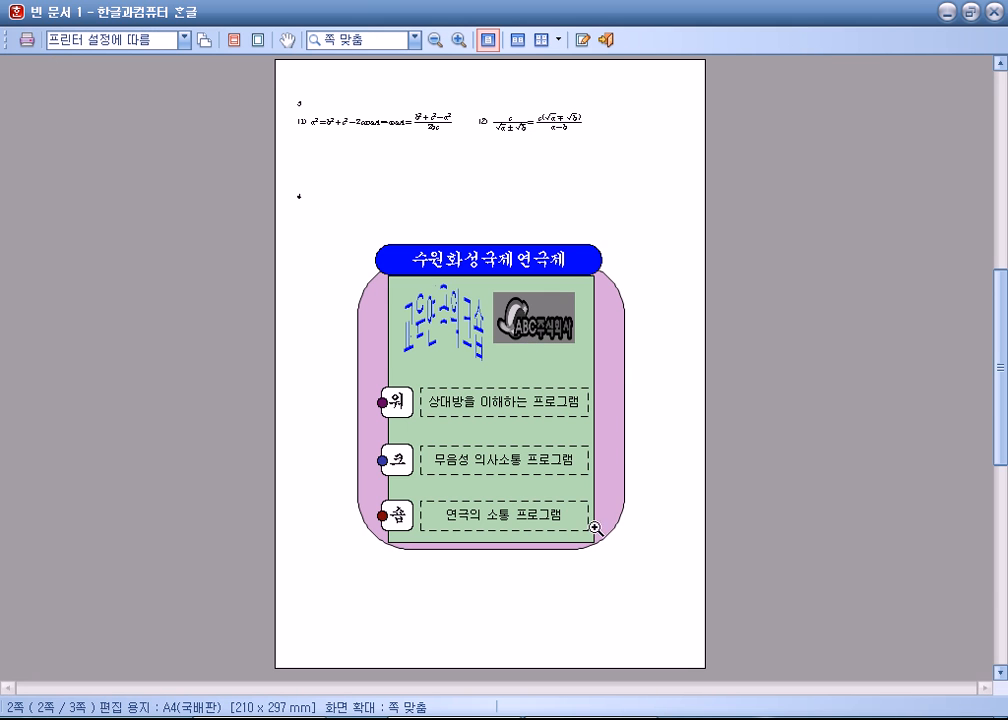
left_click(658, 407)
scroll(675, 427, "up", 1)
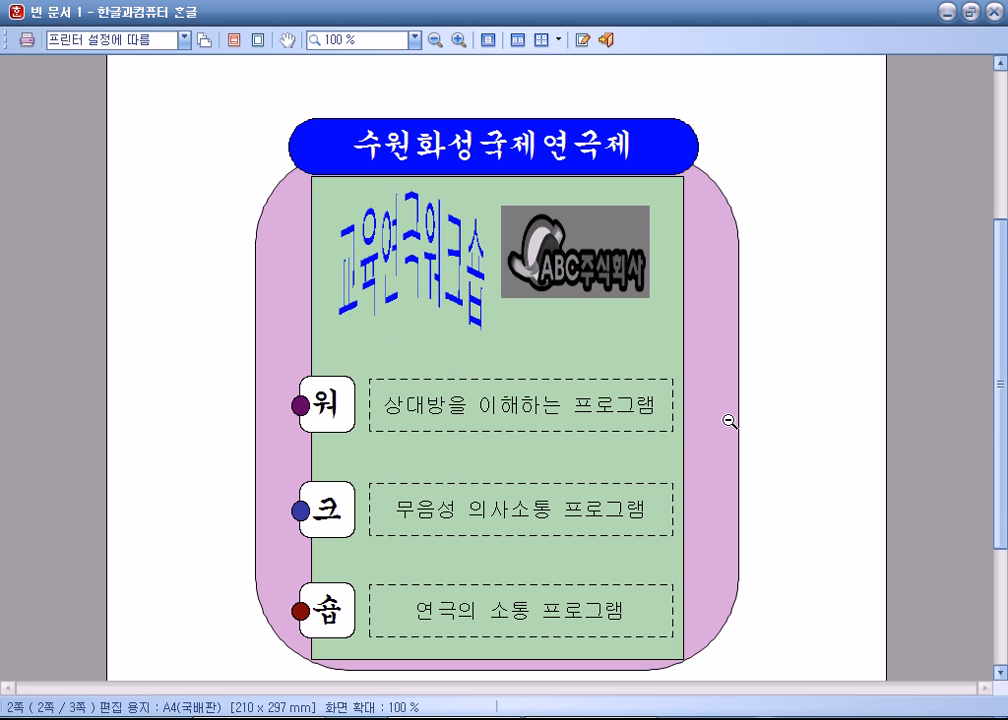
key("Escape")
- Place the text cursor on the empty line directly below item number 1 on page 1
scroll(589, 400, "up", 10)
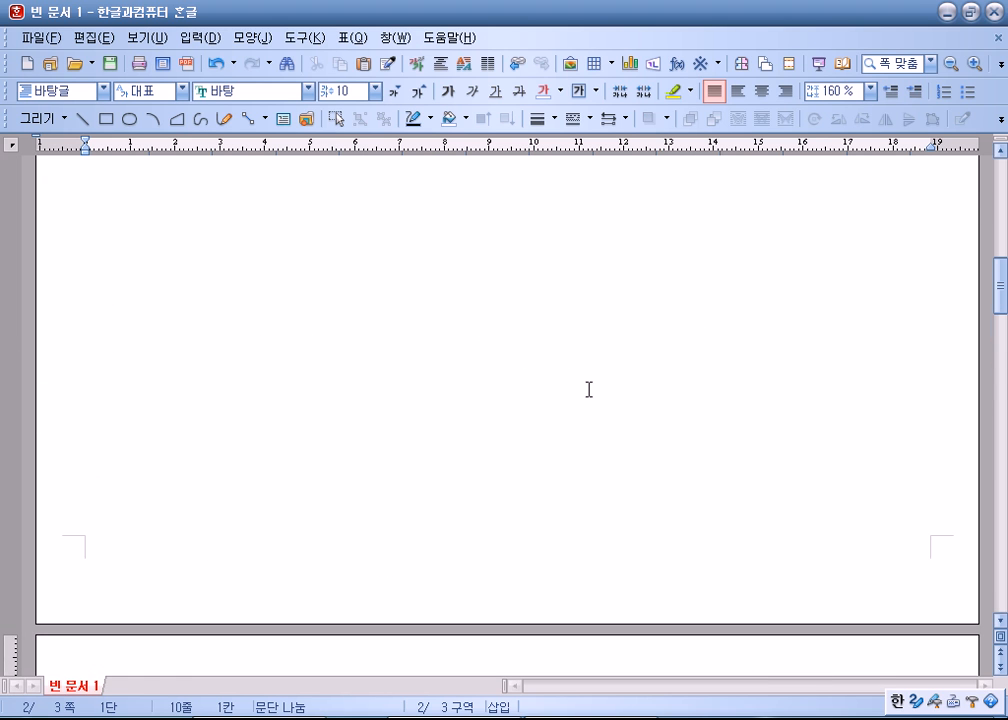
scroll(540, 407, "up", 6)
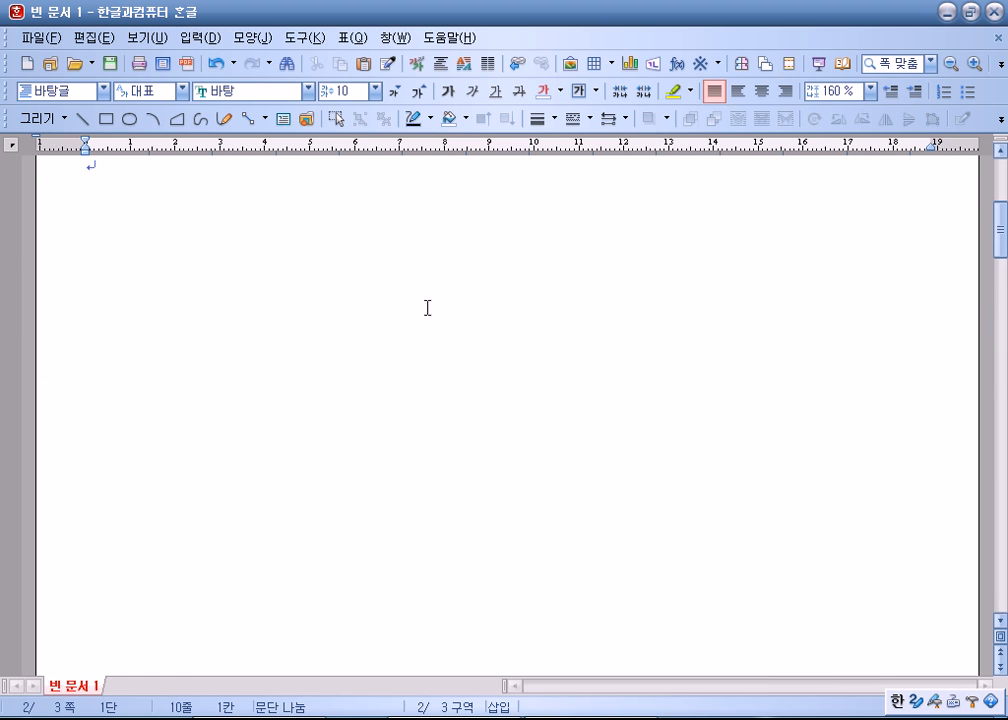
left_click(117, 289)
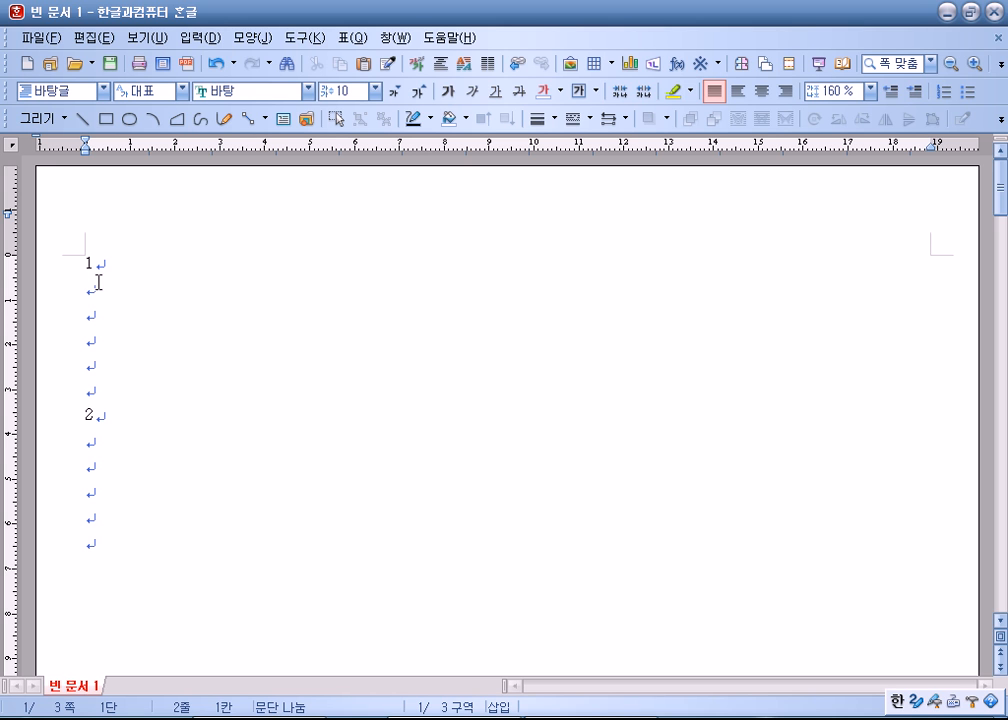
- Enter the English paragraph about the Suwon Hwasung Fortress Theatre Festival and the Korean paragraph on the theme '연극만만 시민낙락' below number 1
type("Suwon Hwasung Fortress Theatre Festival is an annual performing arts festival which takes place at a special place, Suwon Hwasung Fortress which is designated as a world cultural heritage. ‘연극만만 시민낙락’이라는 주제로 시민들에게 즐거움과 감동을 선사할 국내외 우수한 단체들의 다채로운 공연과 시민들이 직접 제작하여 공연하는 시민축제행사를 선보입니다.")
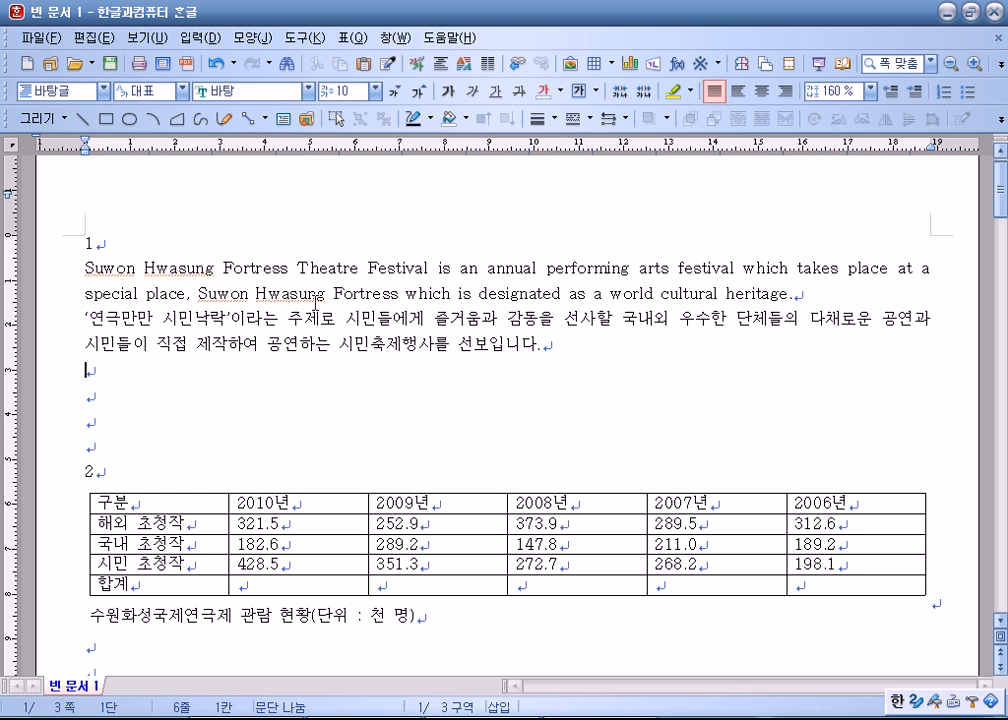
left_click(838, 298)
key("Return")
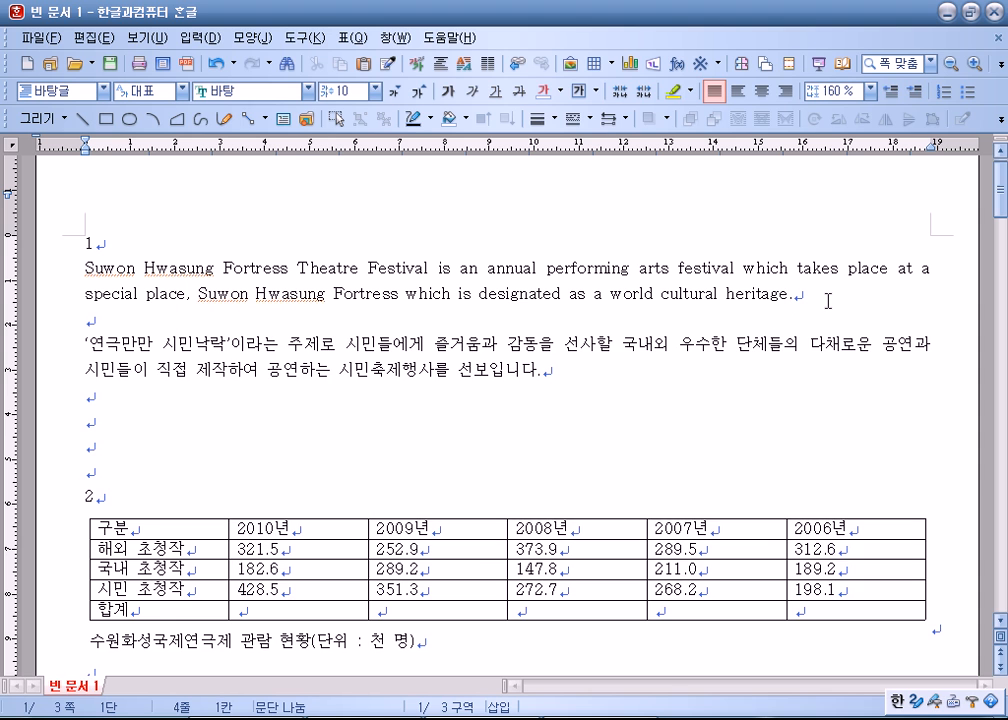
key("Delete")
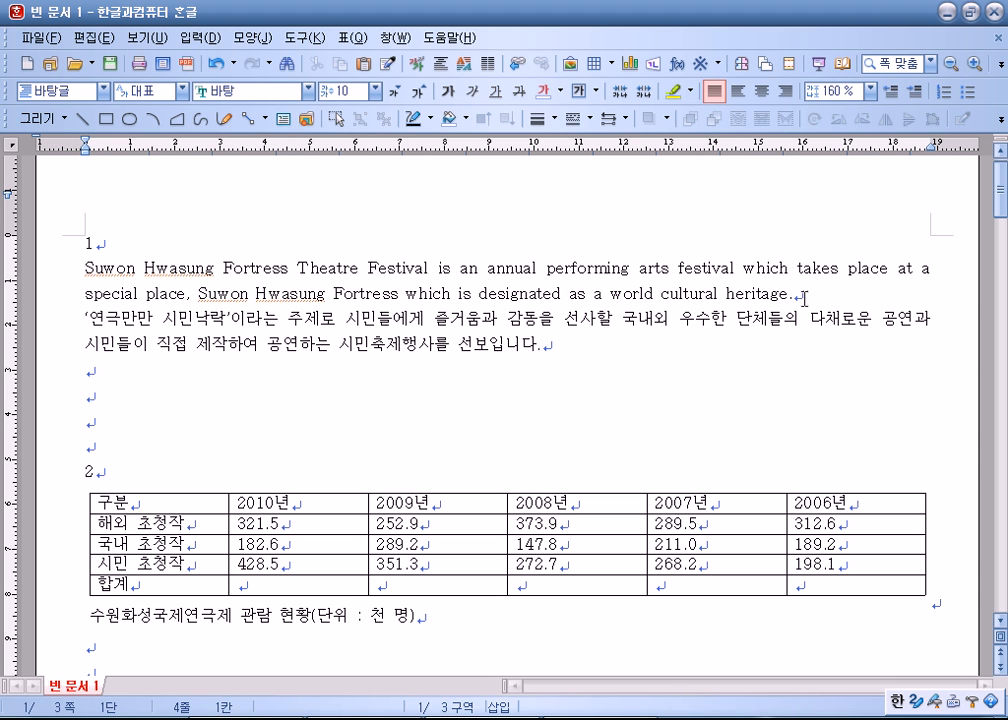
type("'")
- Start a new paragraph style named "theatre" for the English and Korean paragraphs under number 1
left_click_drag(85, 268, 566, 355)
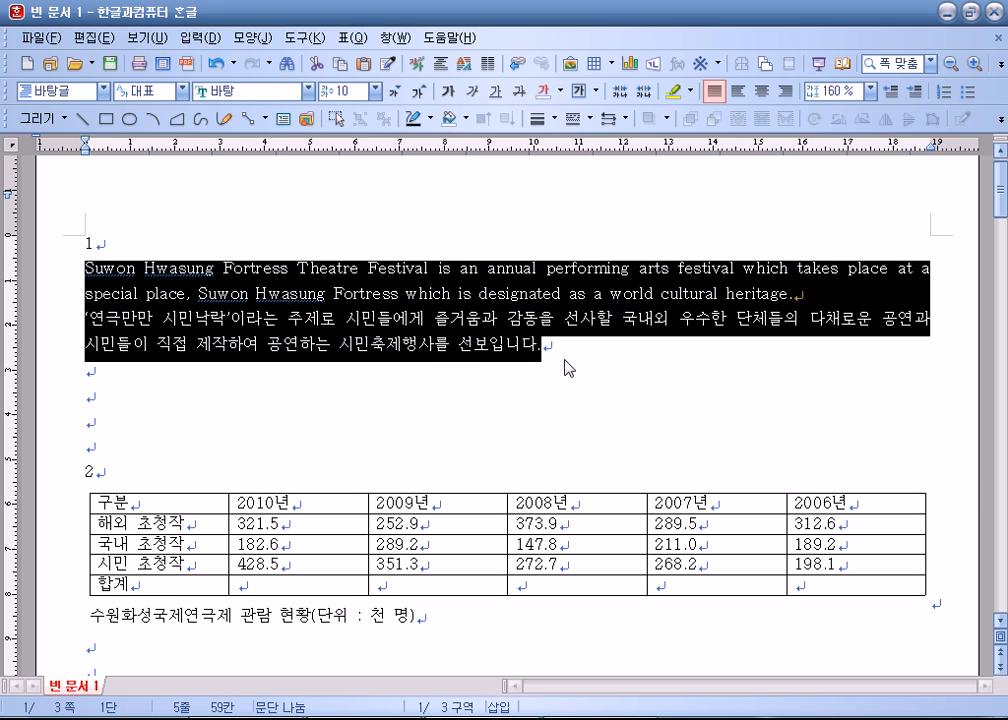
key("F6")
left_click_drag(405, 146, 613, 40)
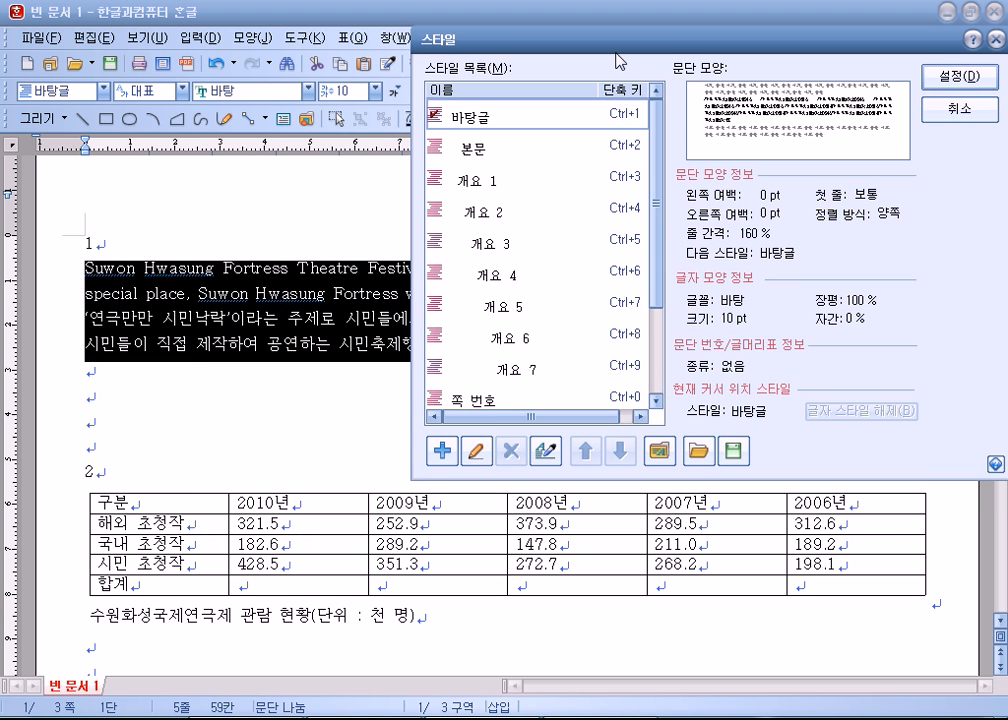
left_click(443, 453)
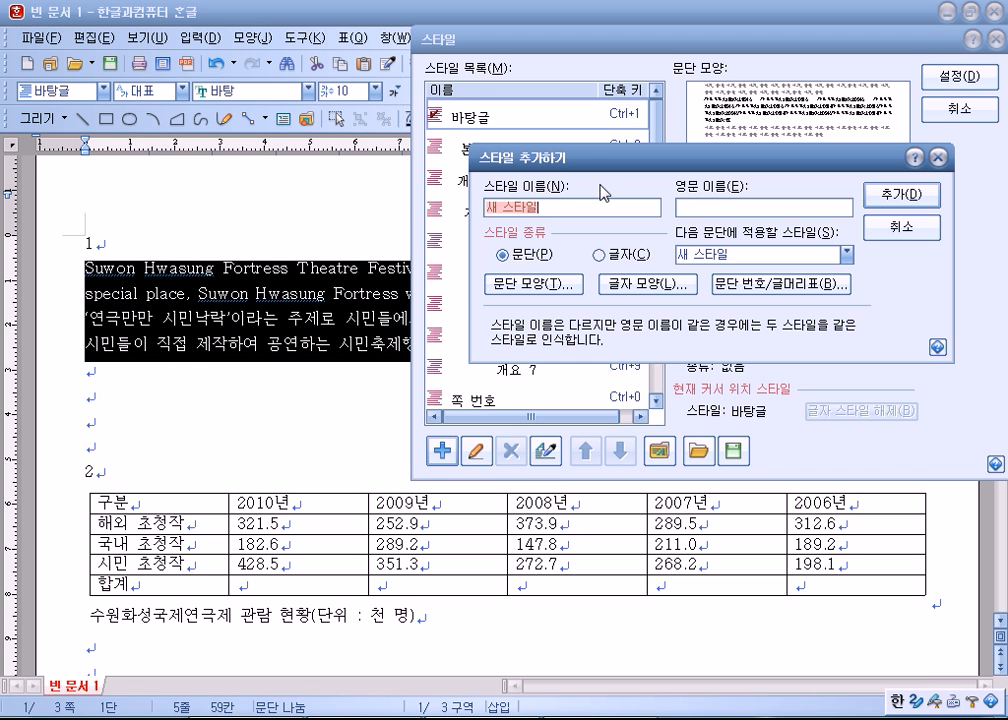
type("ㅅ")
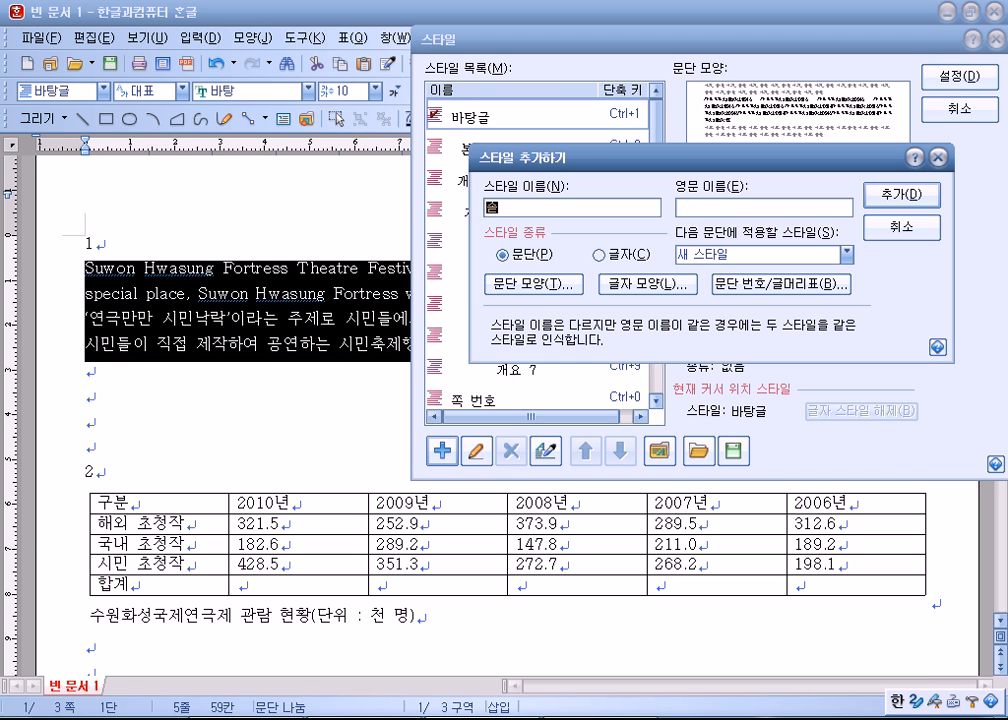
key("BackSpace")
key("Hangul")
type("THEAT")
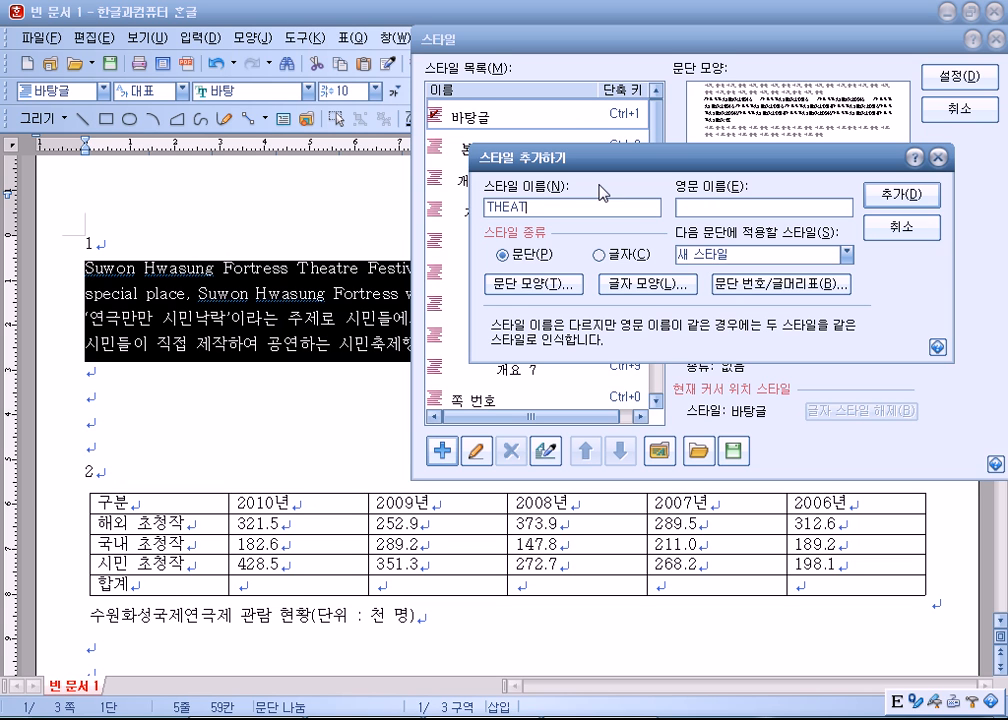
key("BackSpace")
key("BackSpace")
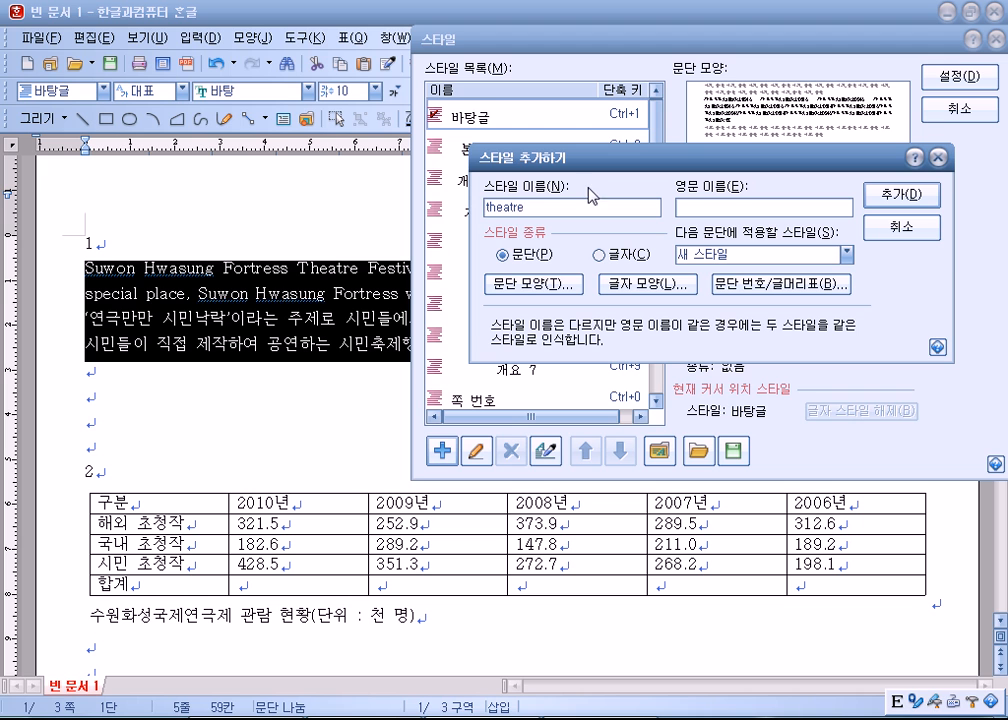
- Set the theatre style's paragraph shape to a 10 pt left margin and 10 pt spacing below the paragraph
left_click(518, 285)
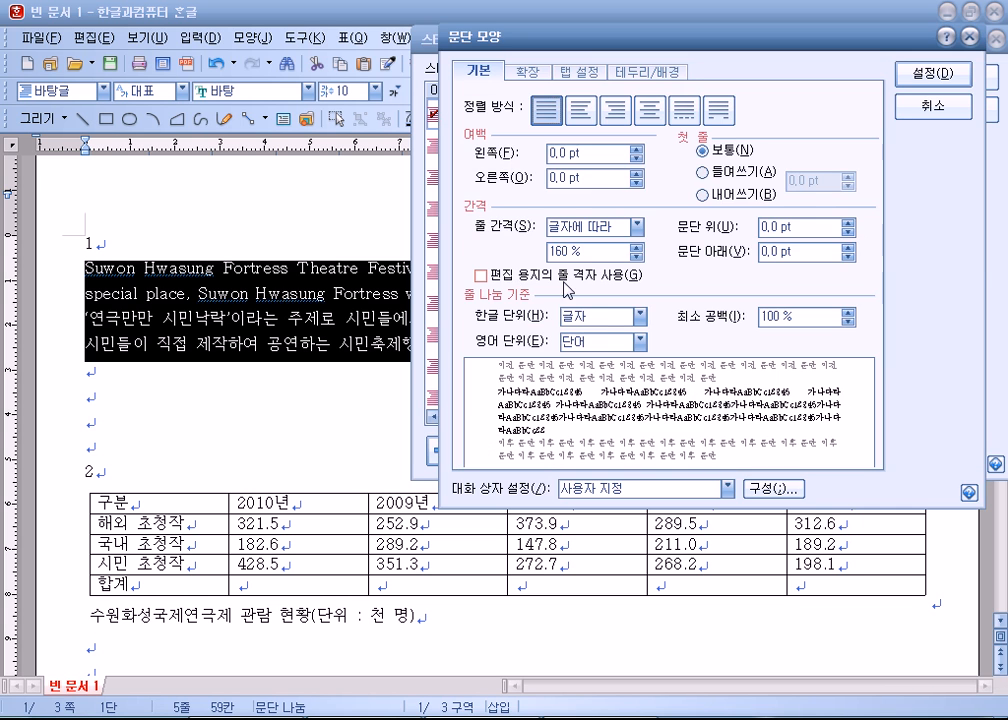
left_click(638, 151)
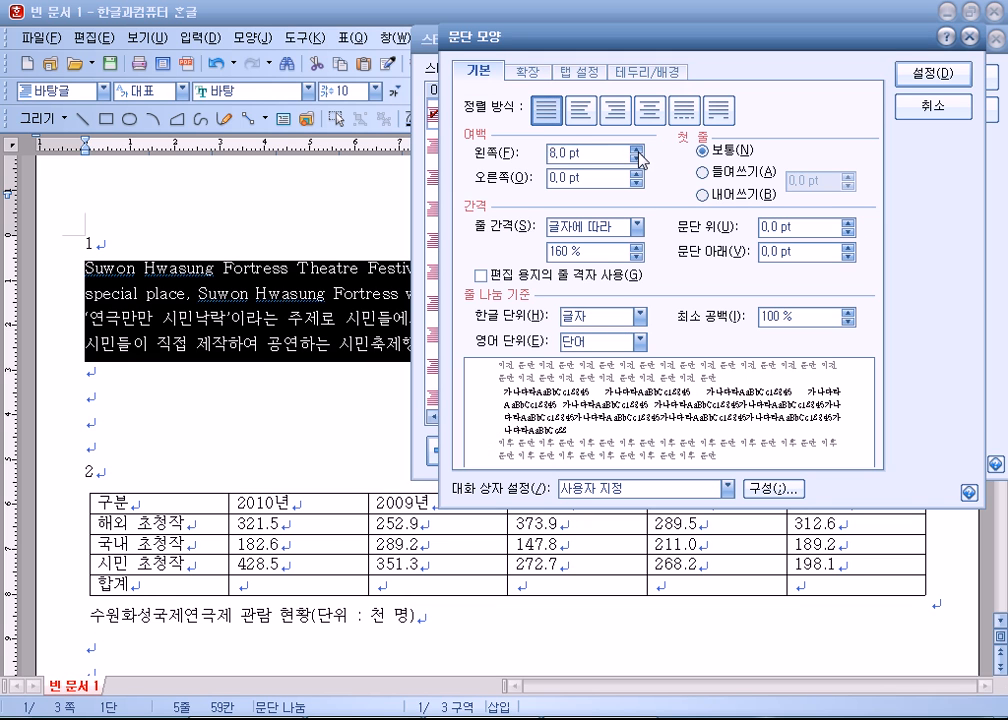
left_click(638, 151)
left_click(638, 151)
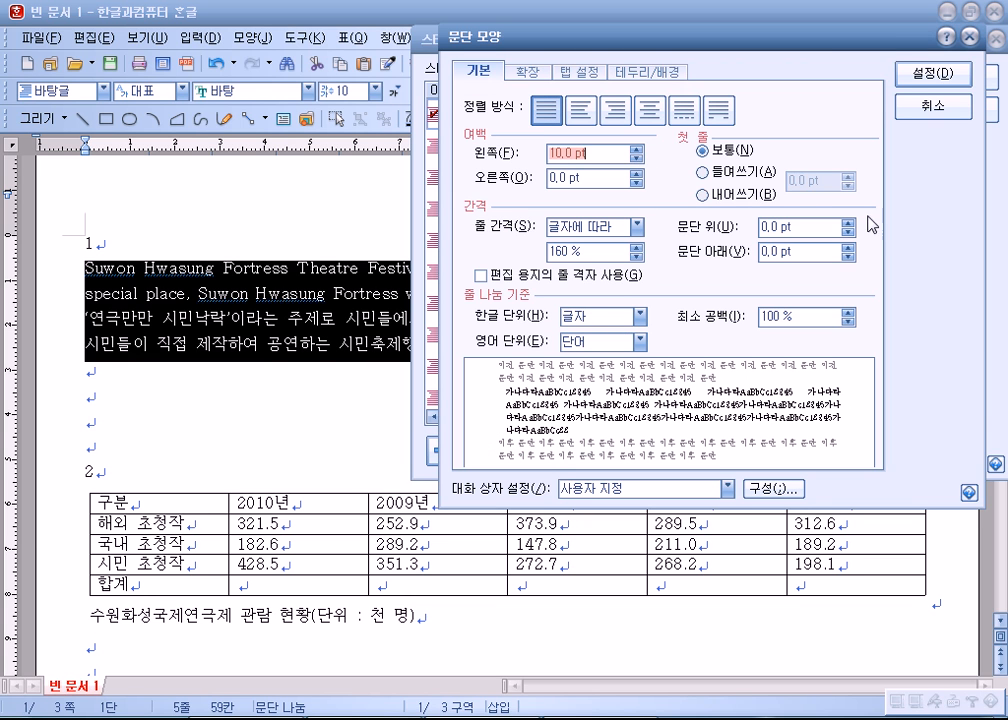
left_click(848, 247)
left_click(848, 247)
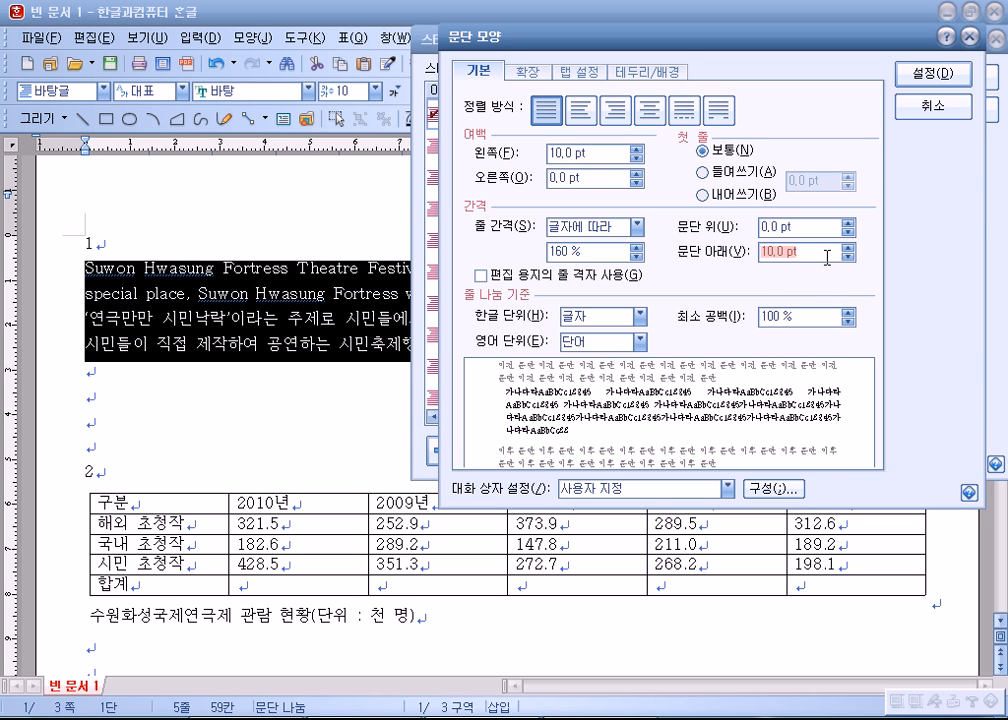
left_click(934, 74)
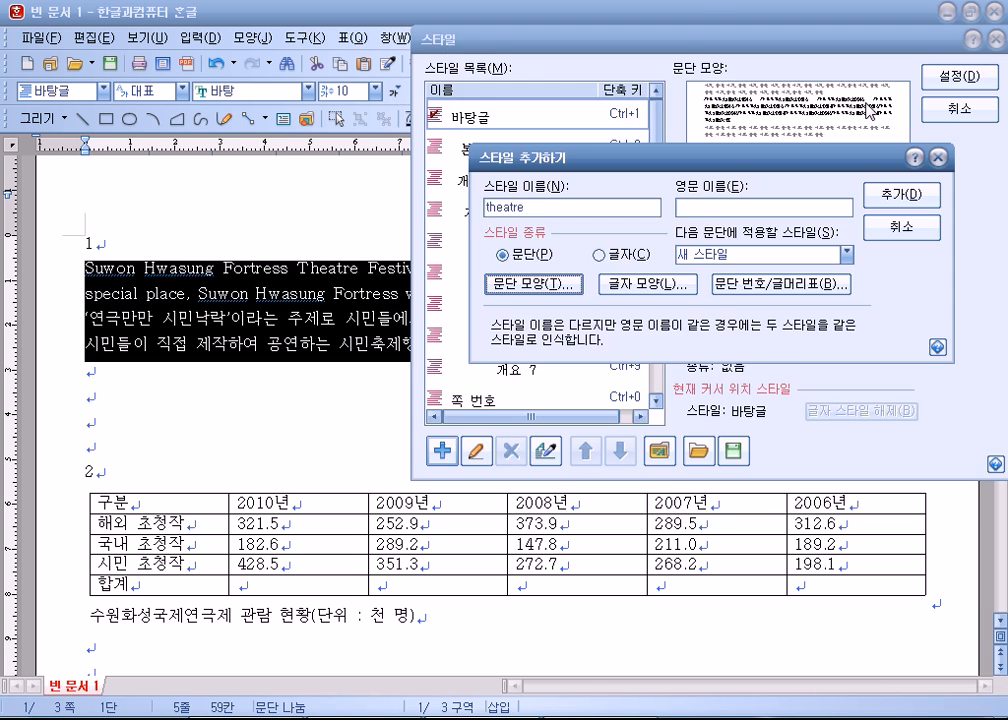
left_click(640, 283)
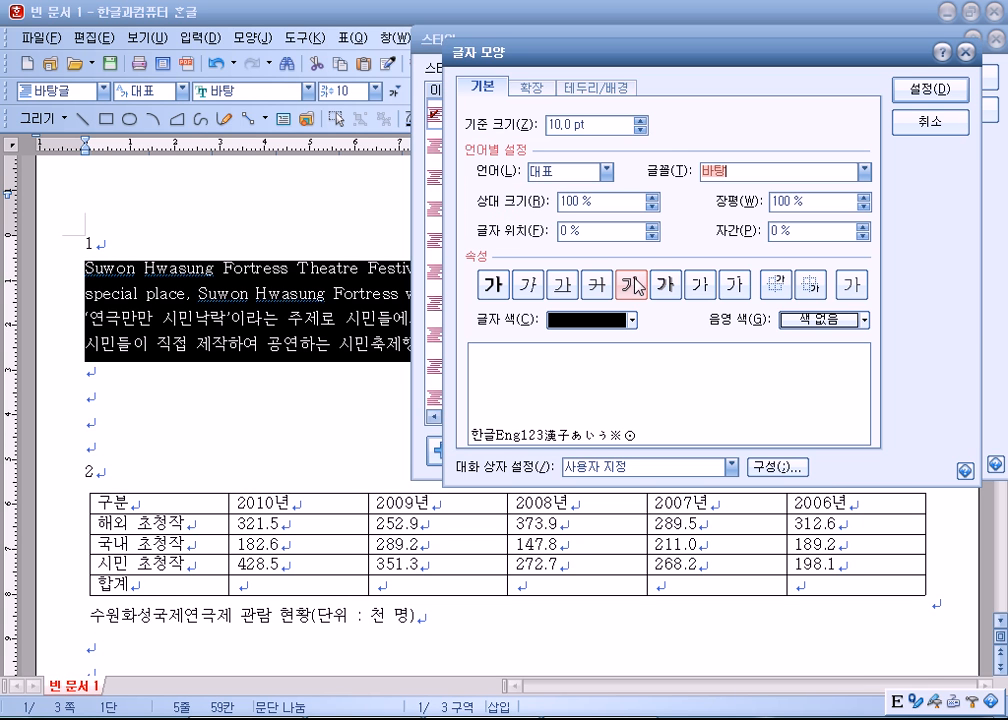
left_click(863, 207)
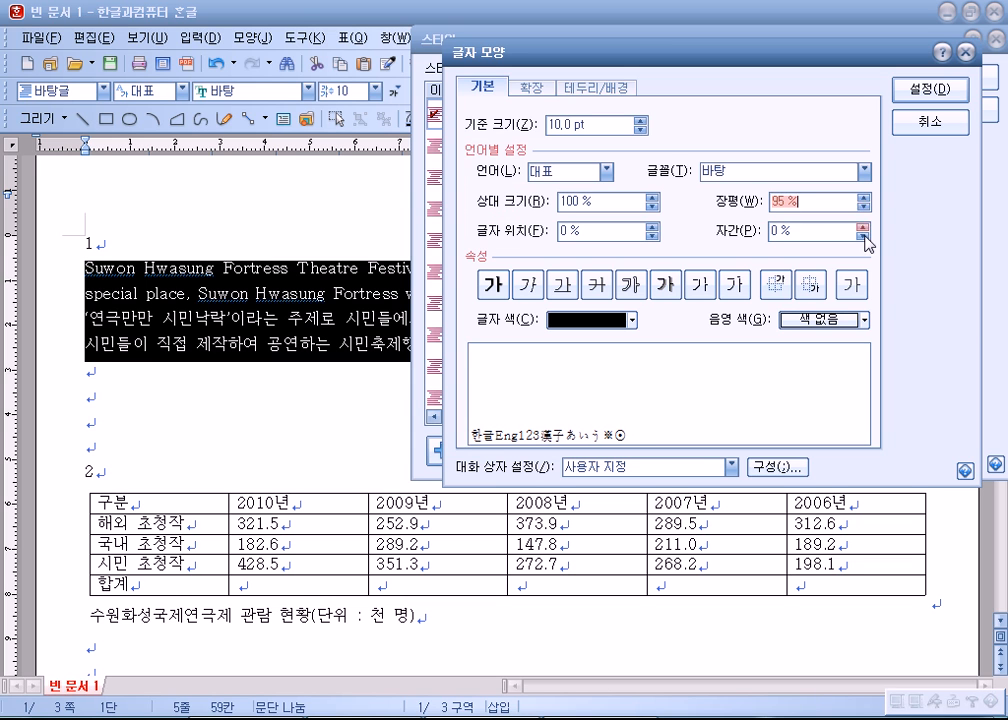
left_click(863, 236)
left_click(863, 236)
left_click(863, 236)
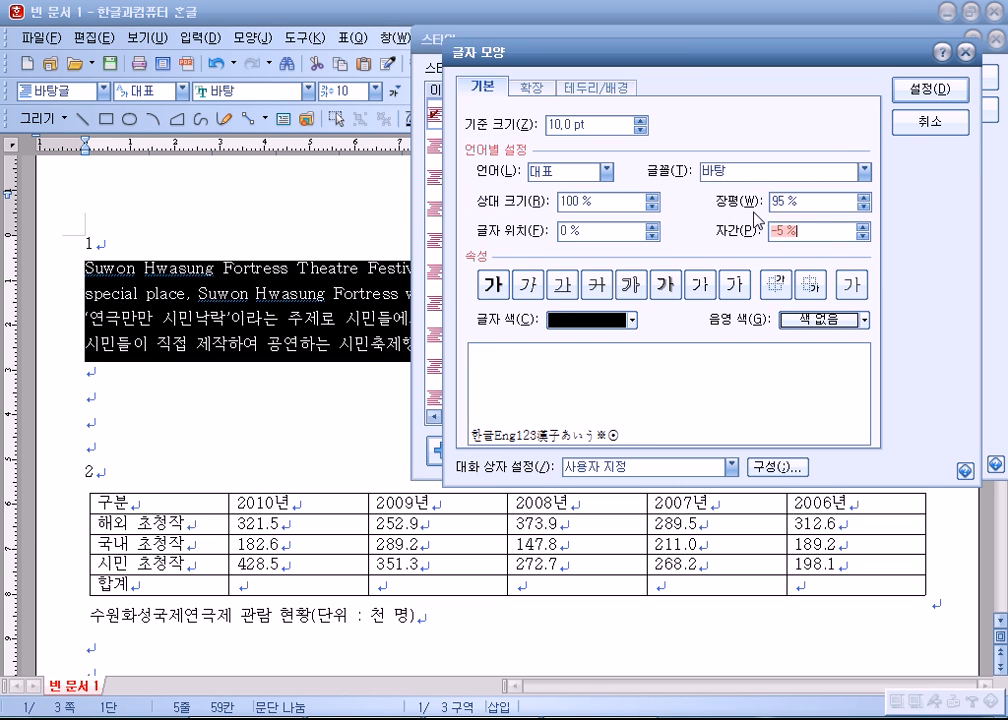
left_click(598, 172)
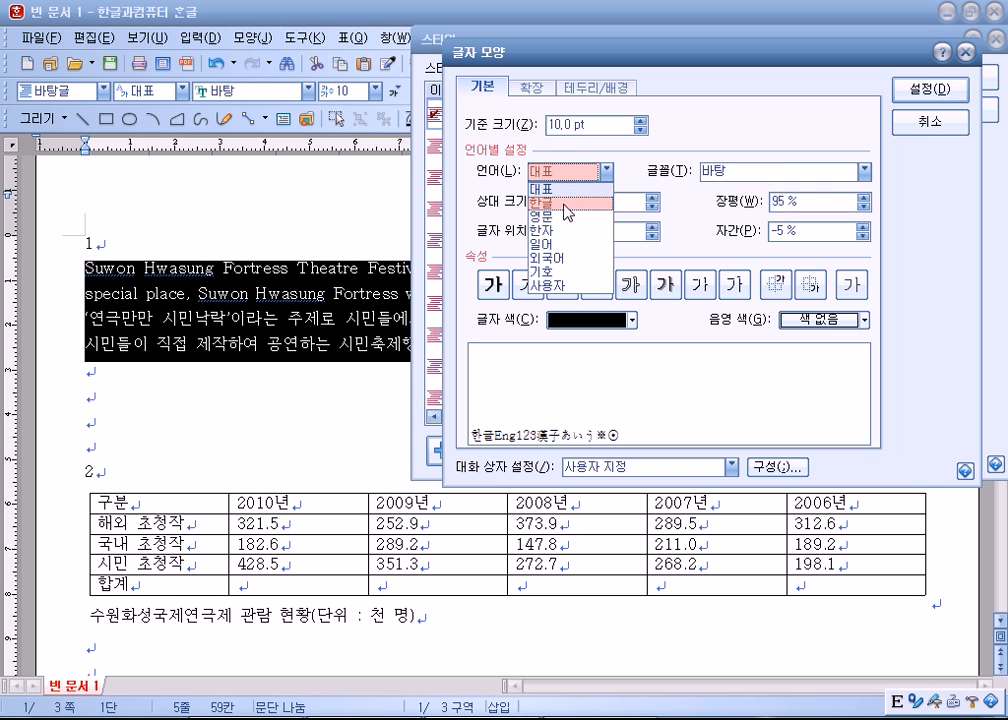
left_click(565, 204)
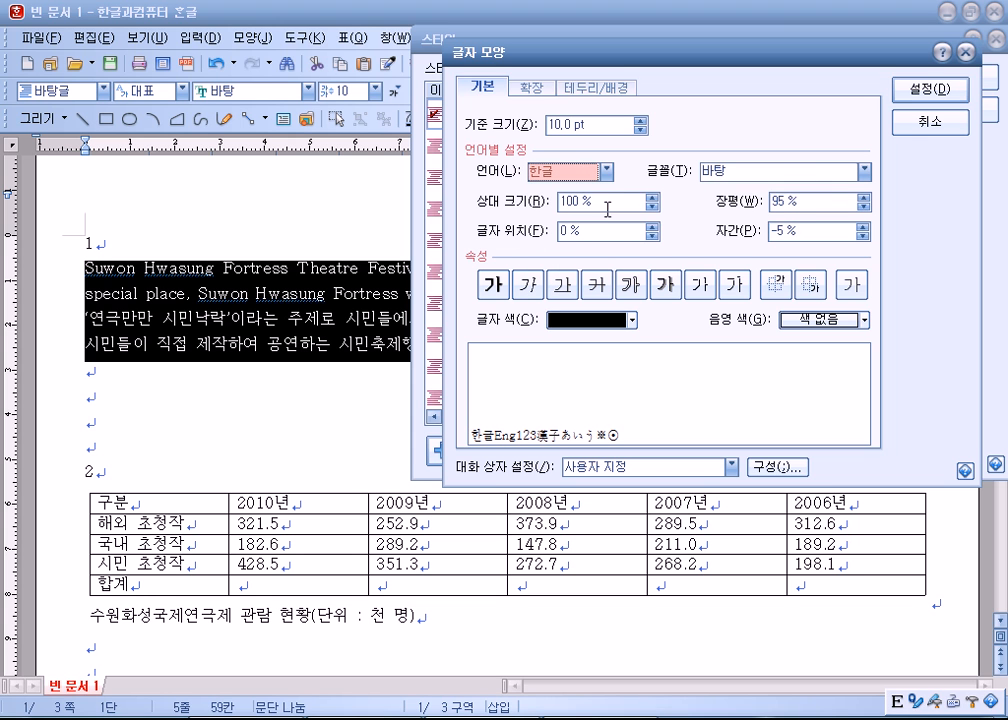
left_click(864, 171)
scroll(789, 231, "up", 5)
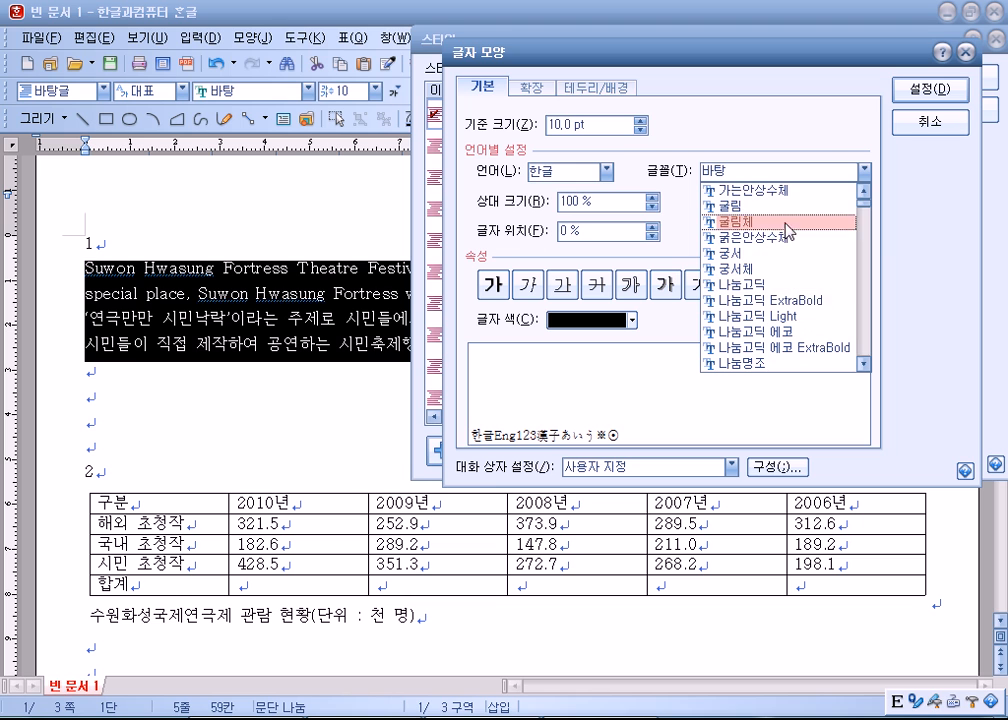
left_click(785, 206)
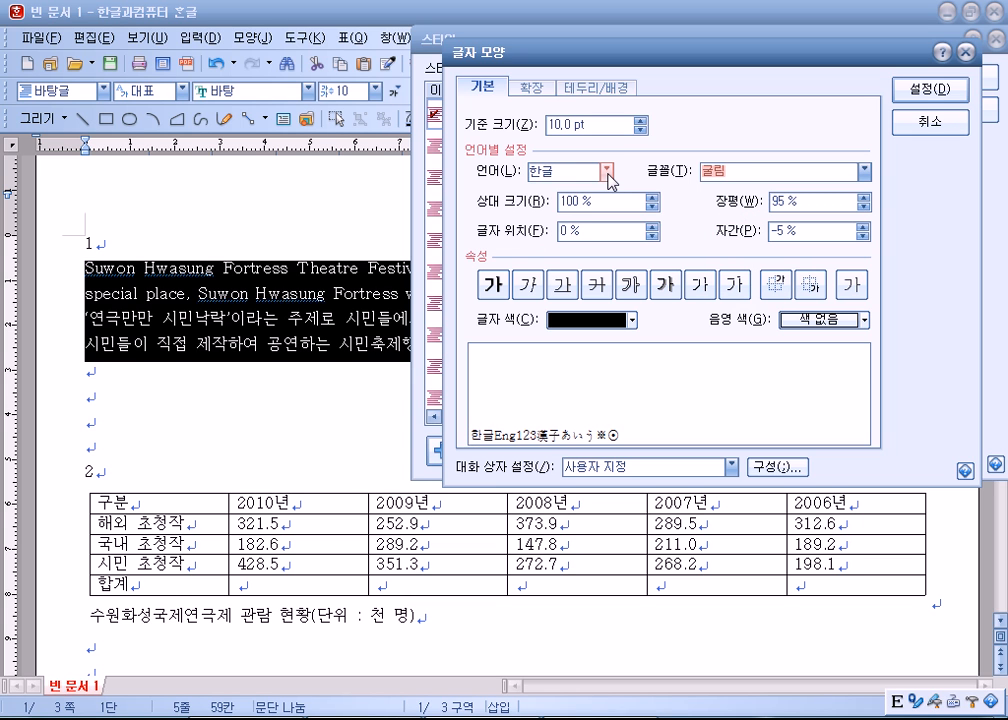
left_click(607, 172)
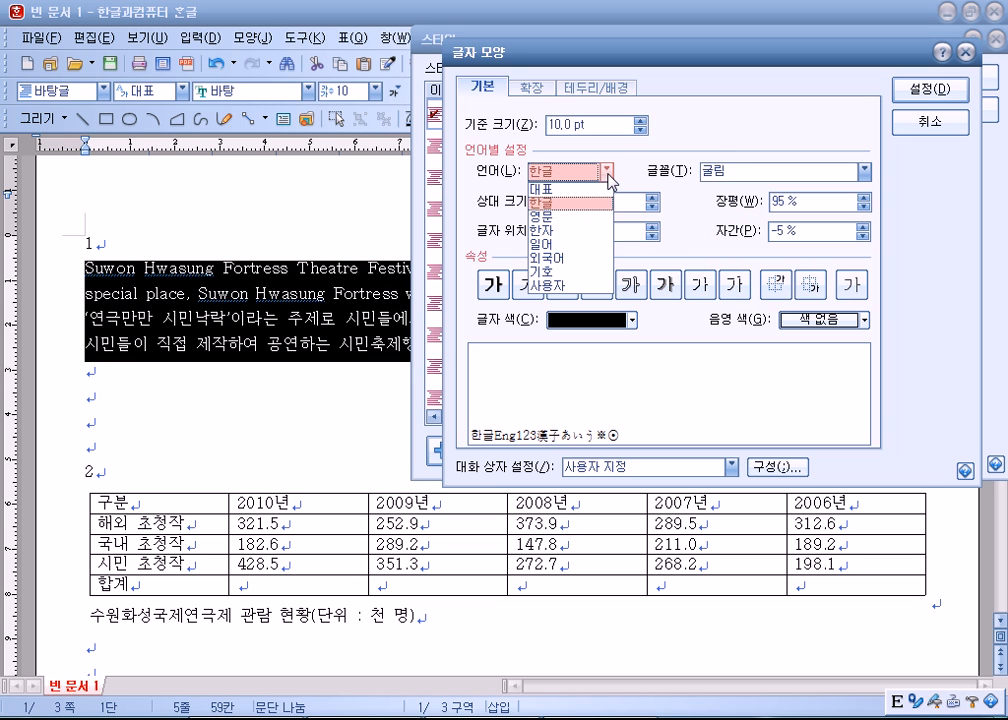
left_click(570, 200)
left_click(864, 171)
scroll(780, 285, "down", 3)
scroll(780, 288, "up", 3)
scroll(770, 270, "up", 1)
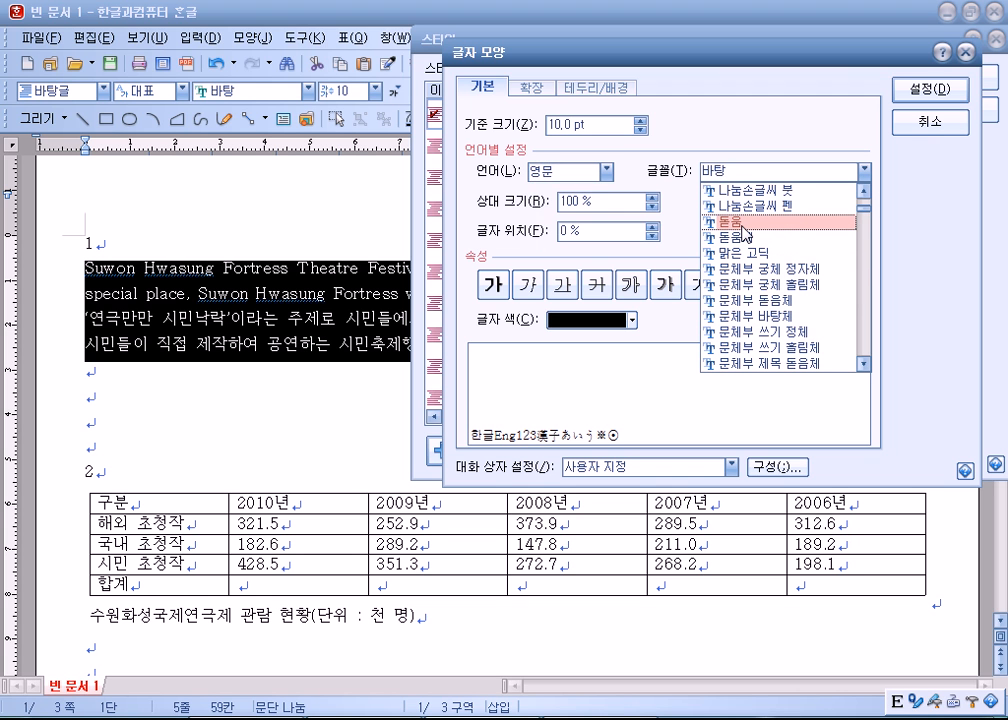
left_click(743, 226)
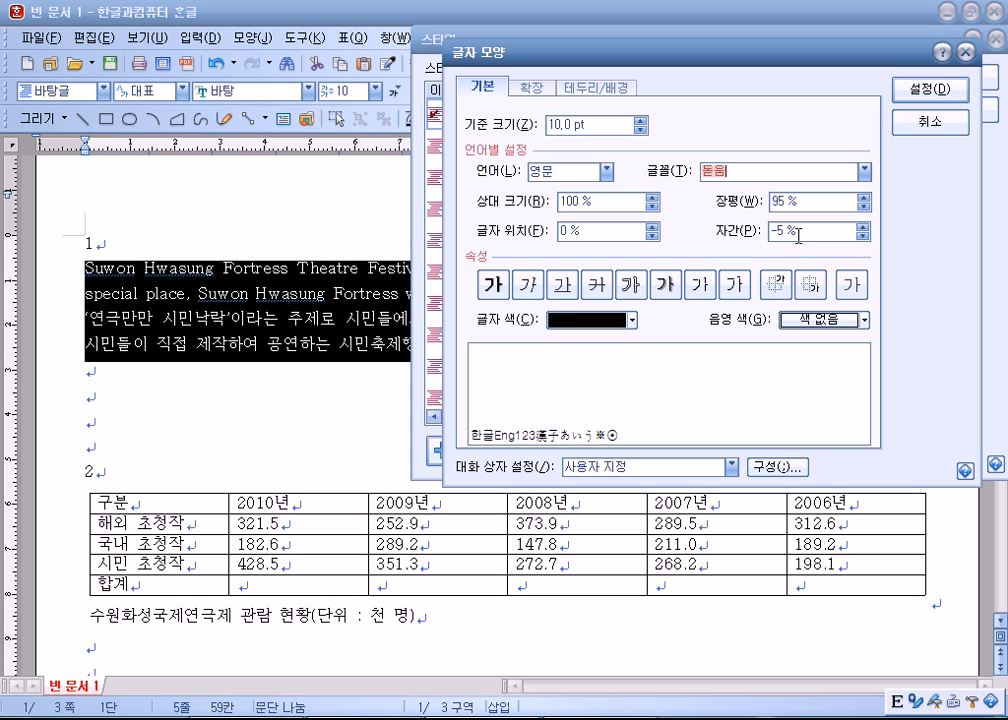
left_click(929, 122)
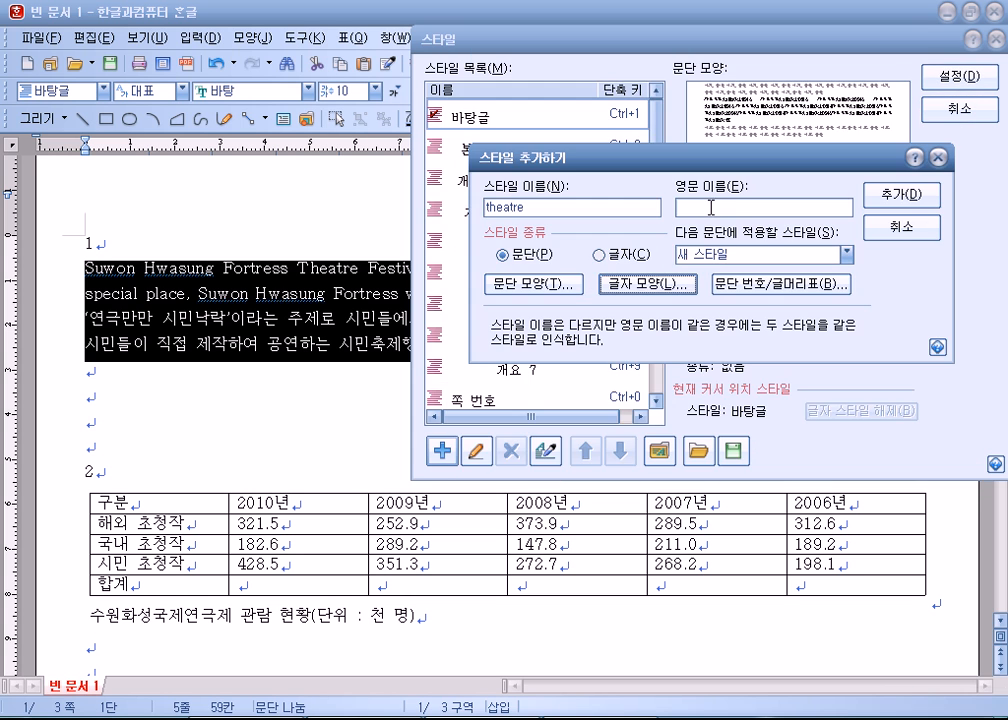
- Set the Hangul (한글) font in the theatre style's character shape to 굴림
left_click(654, 282)
left_click(605, 171)
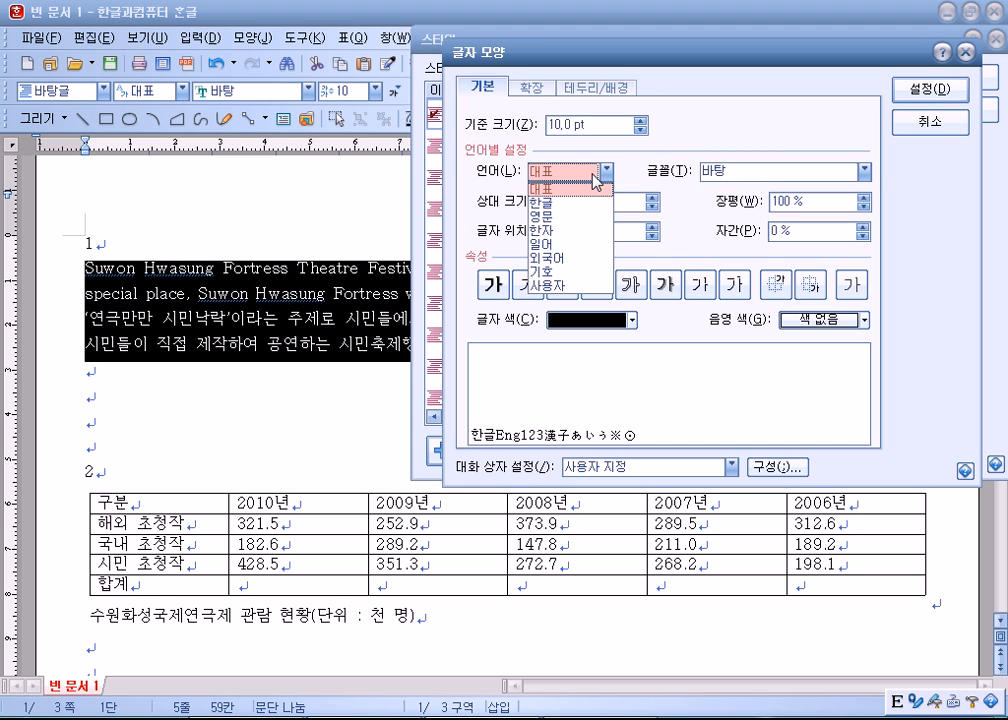
left_click(578, 206)
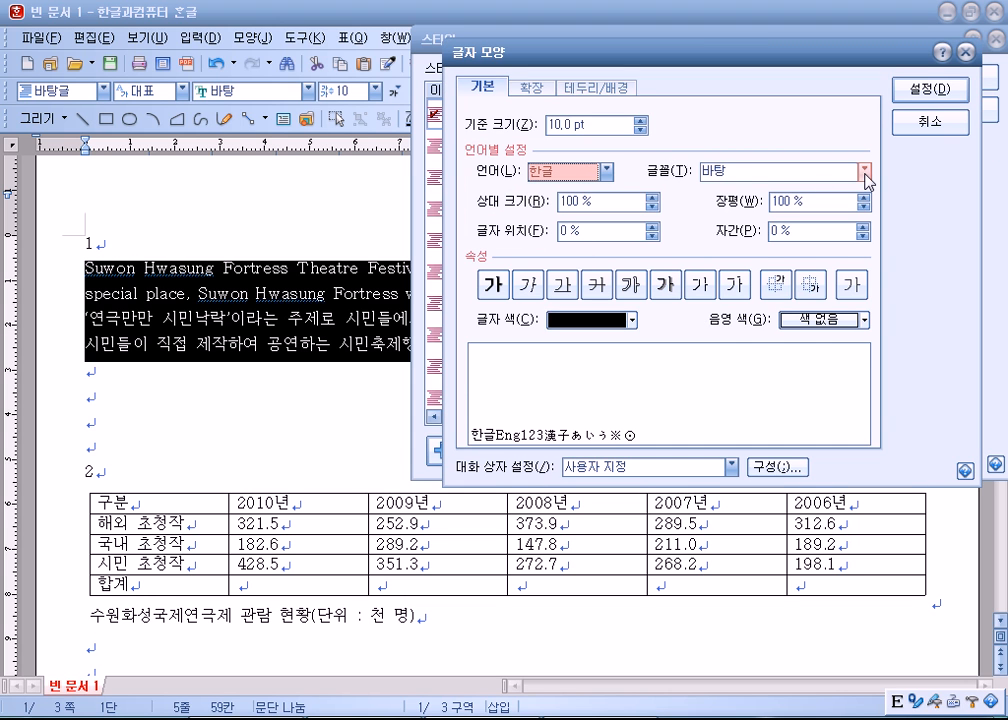
scroll(780, 220, "up", 8)
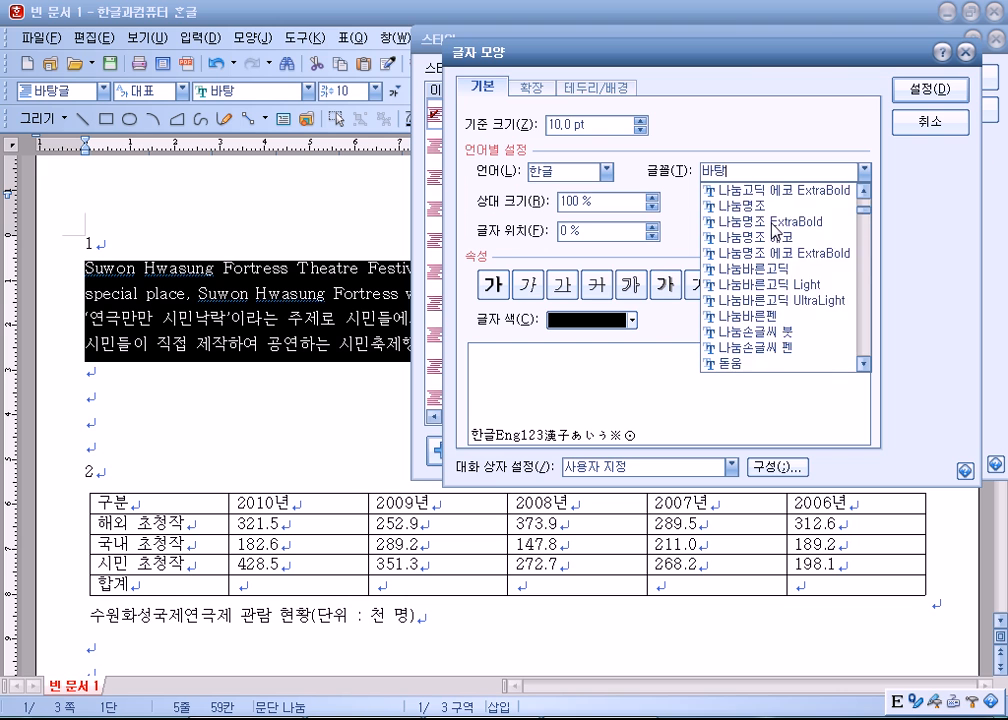
left_click(751, 208)
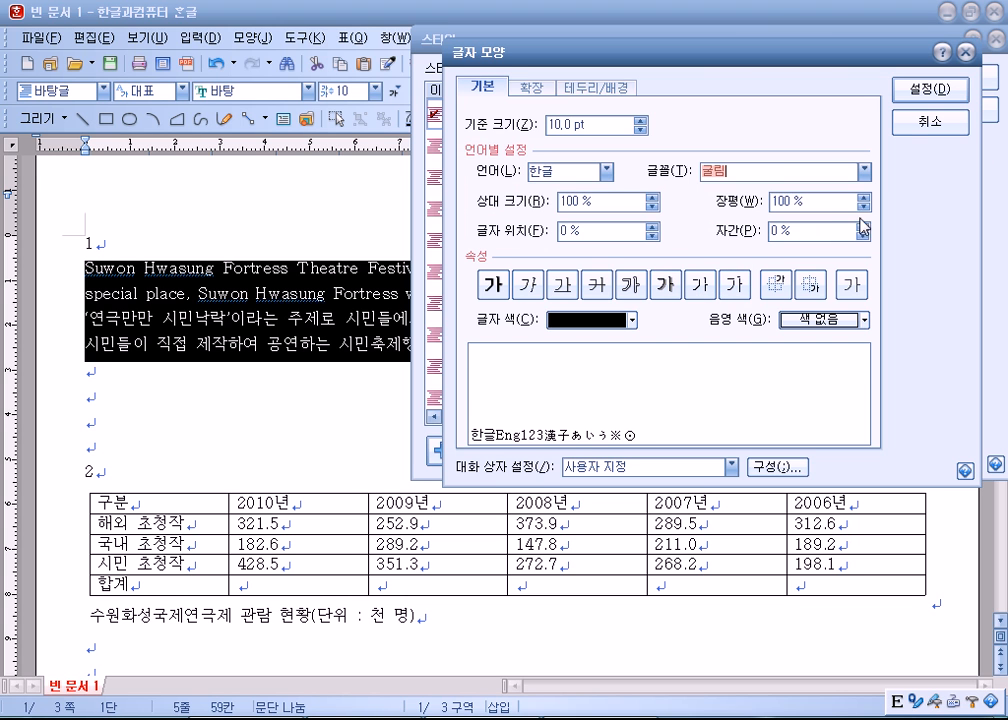
- Set the character width (장평) to 95% and letter spacing (자간) to -5% for the style's Hangul text
left_click(863, 206)
left_click(863, 206)
left_click(863, 206)
left_click(863, 206)
left_click(863, 206)
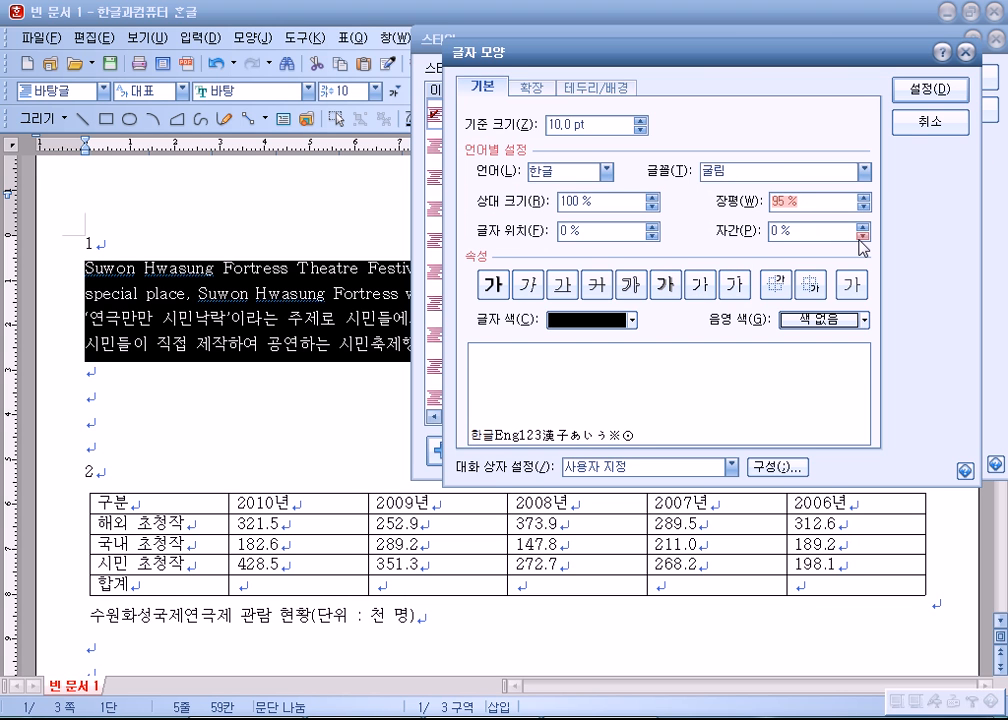
left_click(863, 235)
left_click(863, 235)
left_click(863, 235)
left_click(863, 235)
left_click(863, 235)
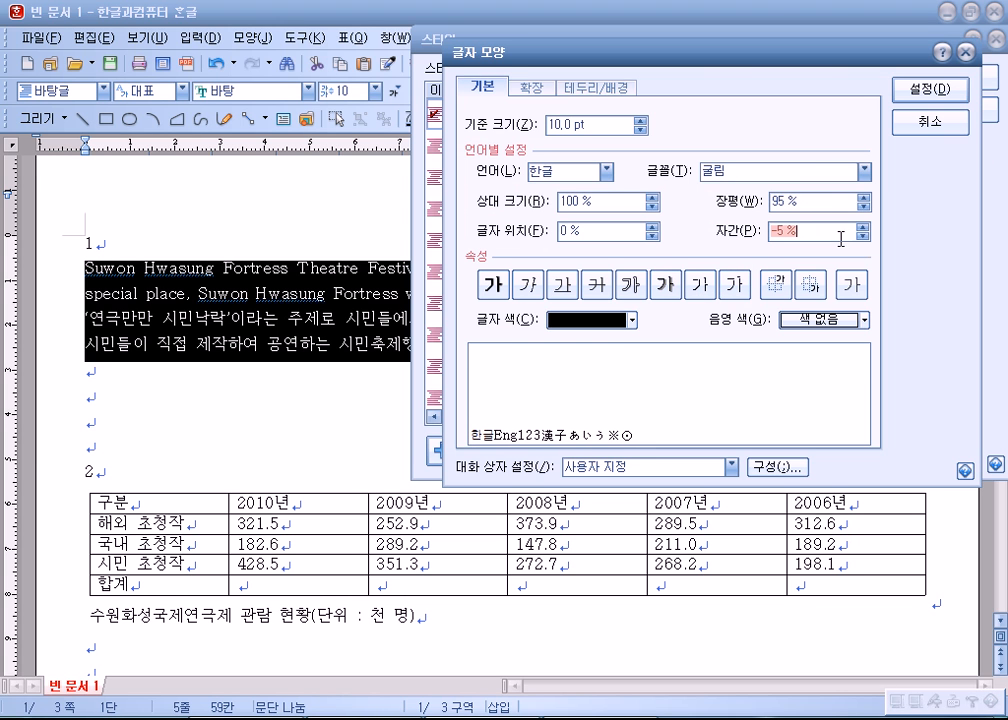
- Set the style's English (영문) text to the 돋움 font with 95% character width and -5% letter spacing, and check the Hangul settings
left_click(606, 171)
left_click(560, 224)
left_click(864, 171)
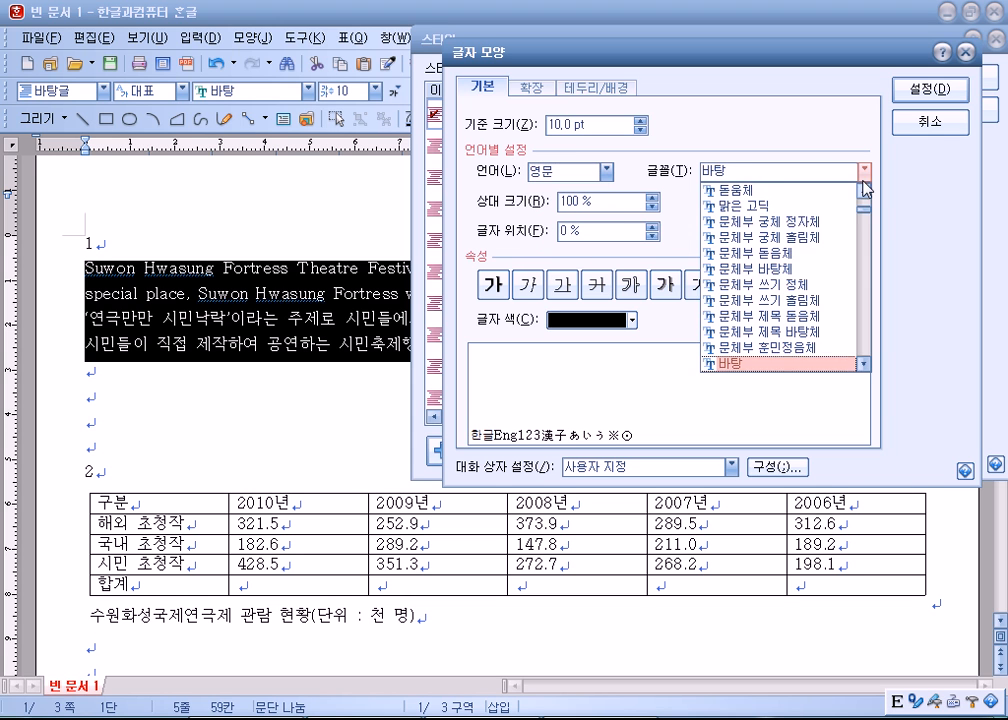
left_click(752, 268)
left_click(864, 206)
left_click(864, 206)
left_click(866, 208)
left_click(866, 208)
left_click(864, 237)
left_click(864, 237)
left_click(864, 239)
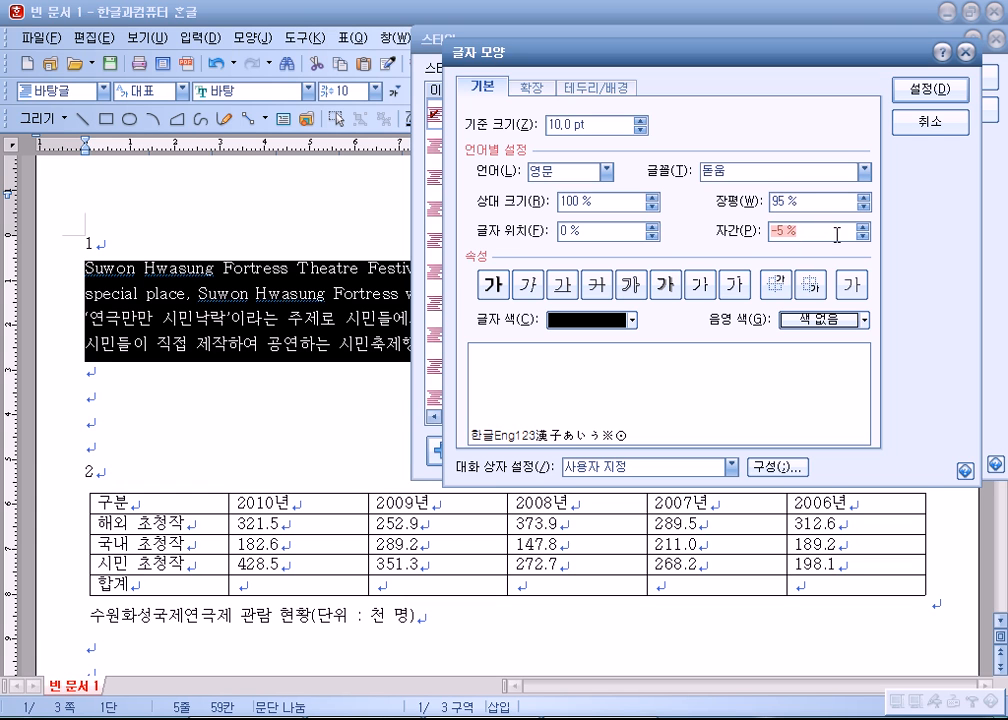
left_click(605, 171)
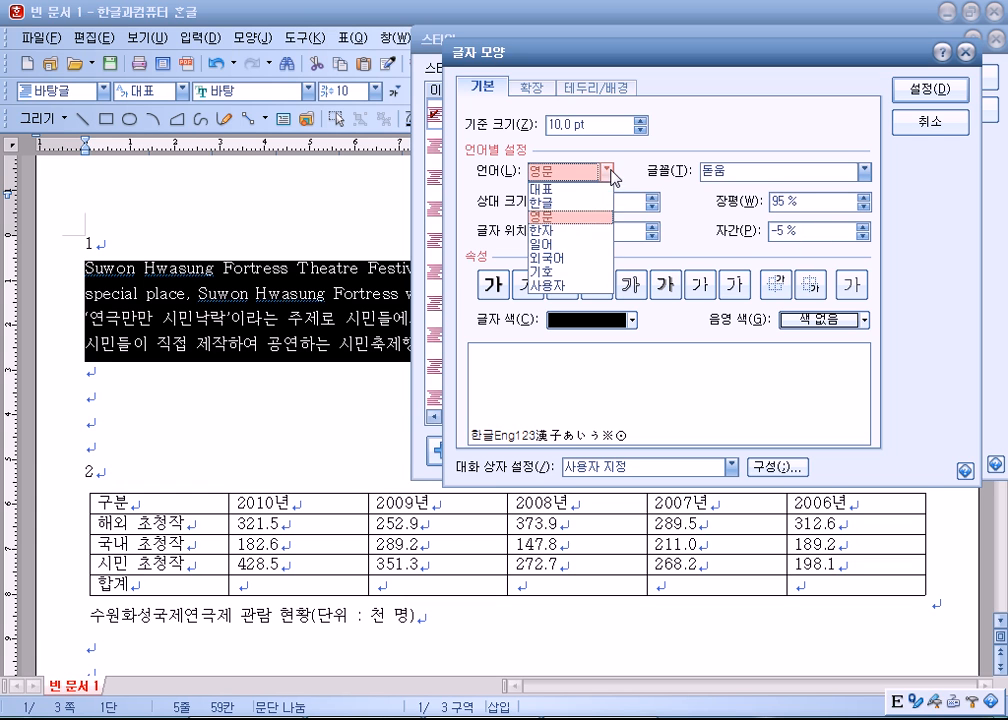
left_click(566, 203)
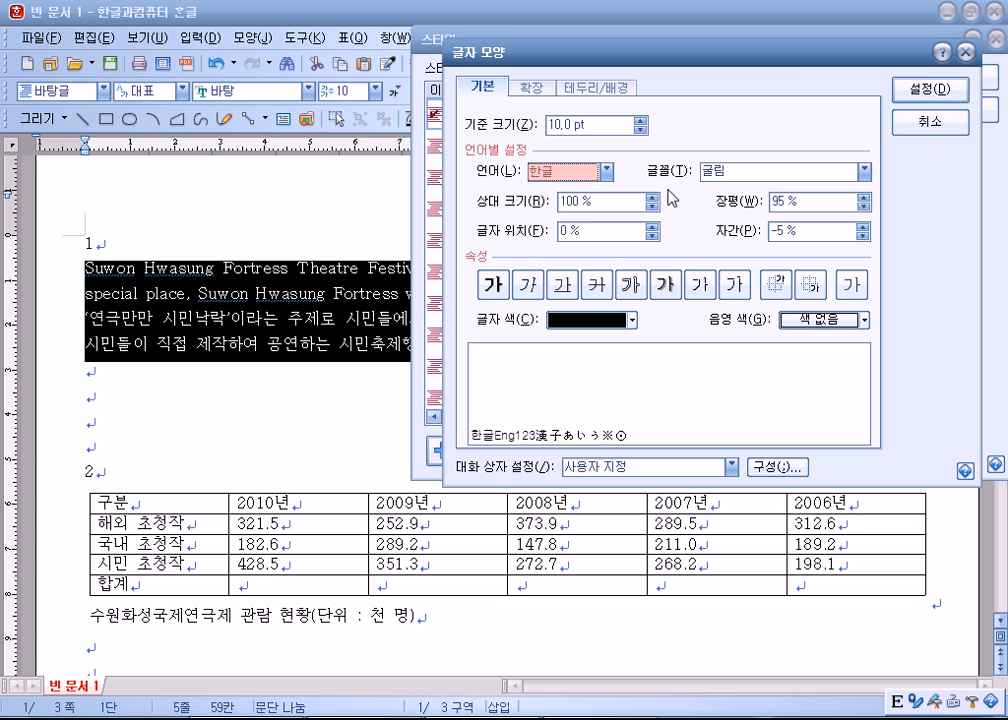
- Finish defining the theatre style and apply it to the two selected festival paragraphs under number 1
left_click(605, 171)
left_click(558, 215)
left_click(930, 89)
left_click(900, 193)
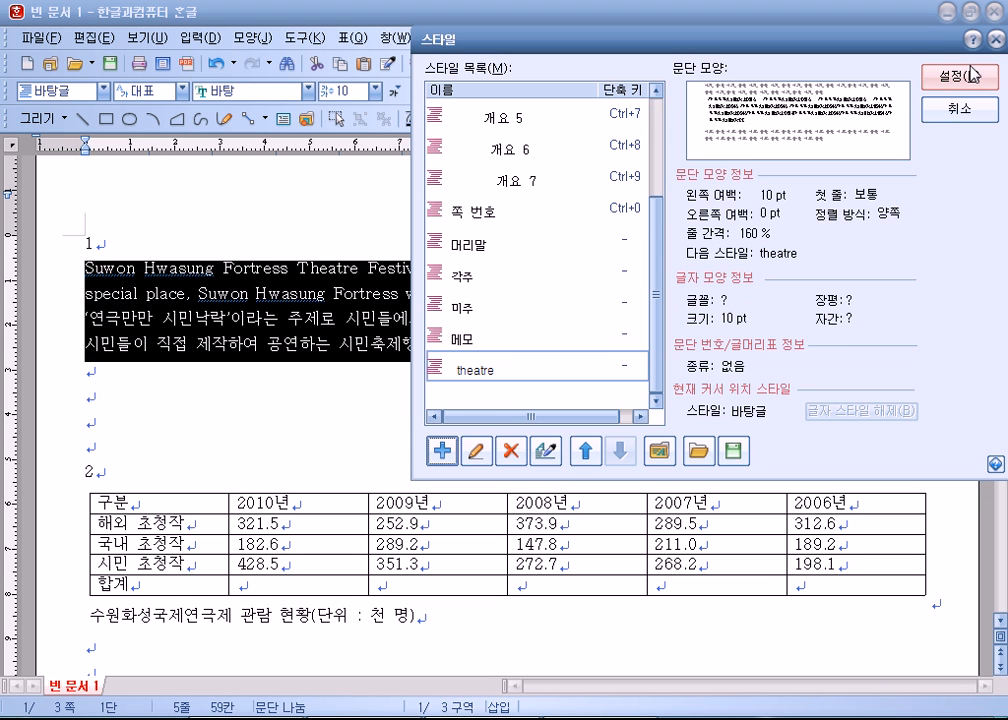
left_click(958, 76)
left_click(441, 400)
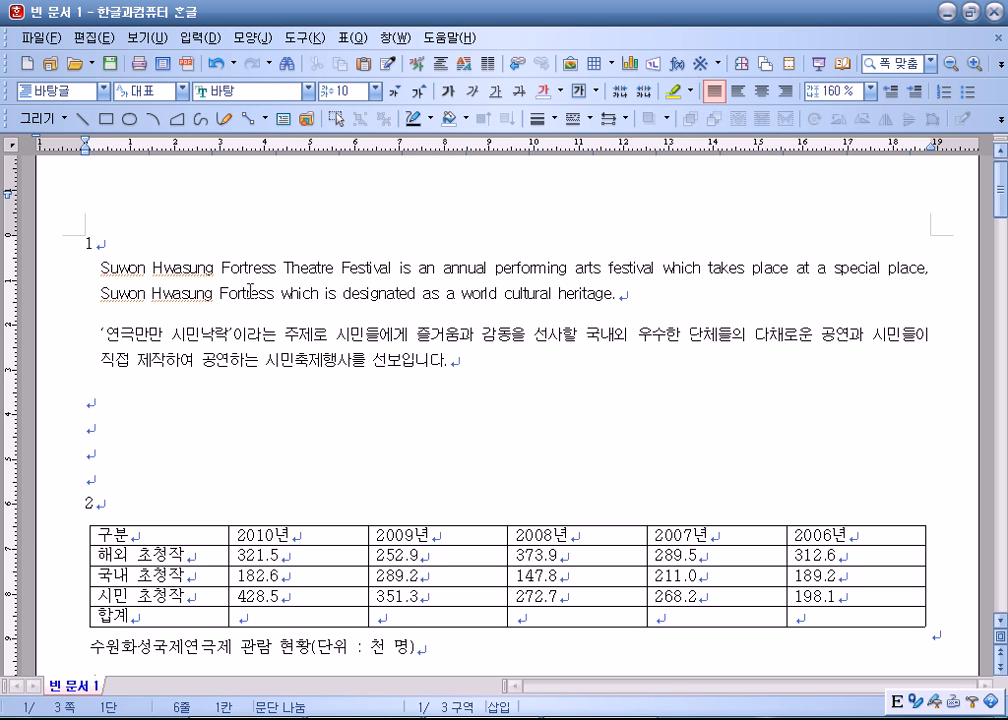
left_click(69, 326)
left_click(80, 329)
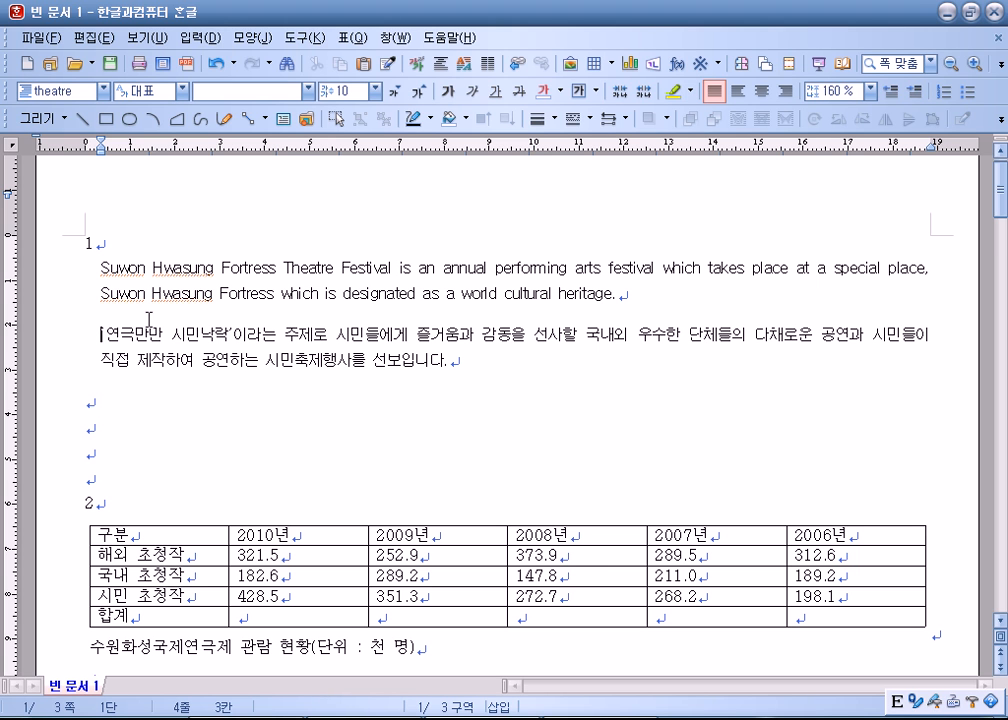
- Center the text in all cells of the table under number 2, and right-align the number and total cells
scroll(149, 320, "down", 4)
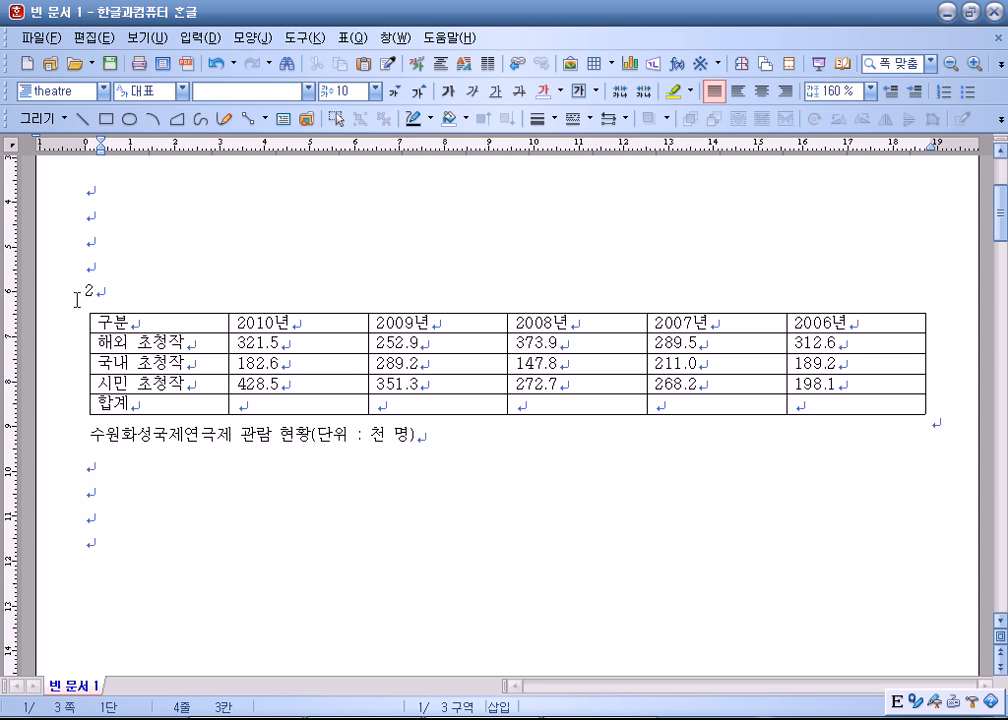
left_click_drag(150, 320, 855, 403)
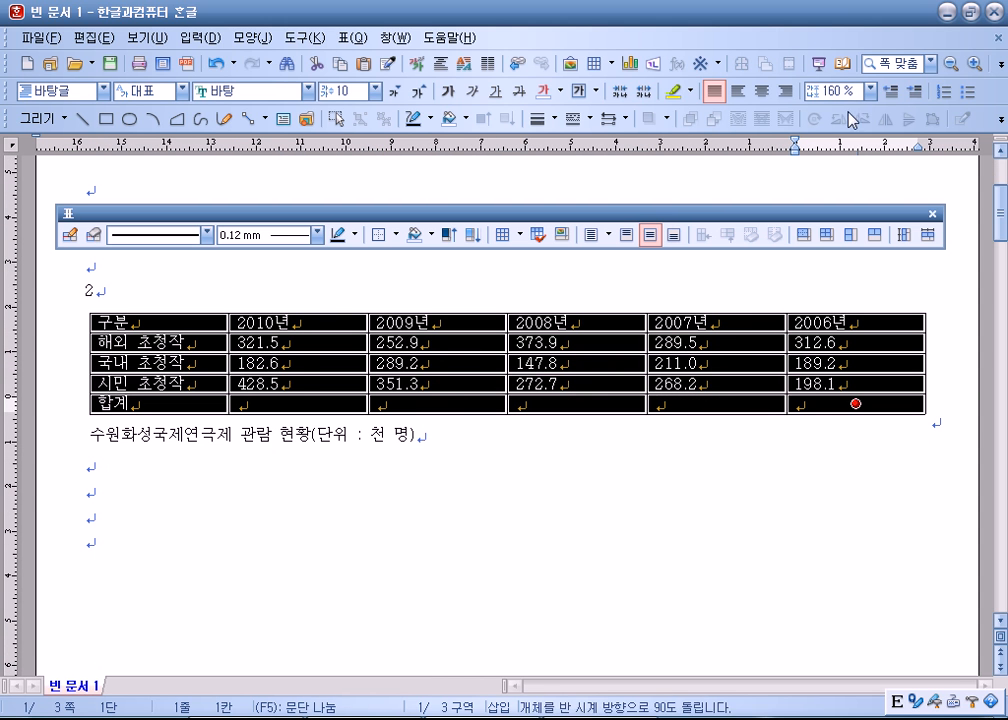
left_click(761, 93)
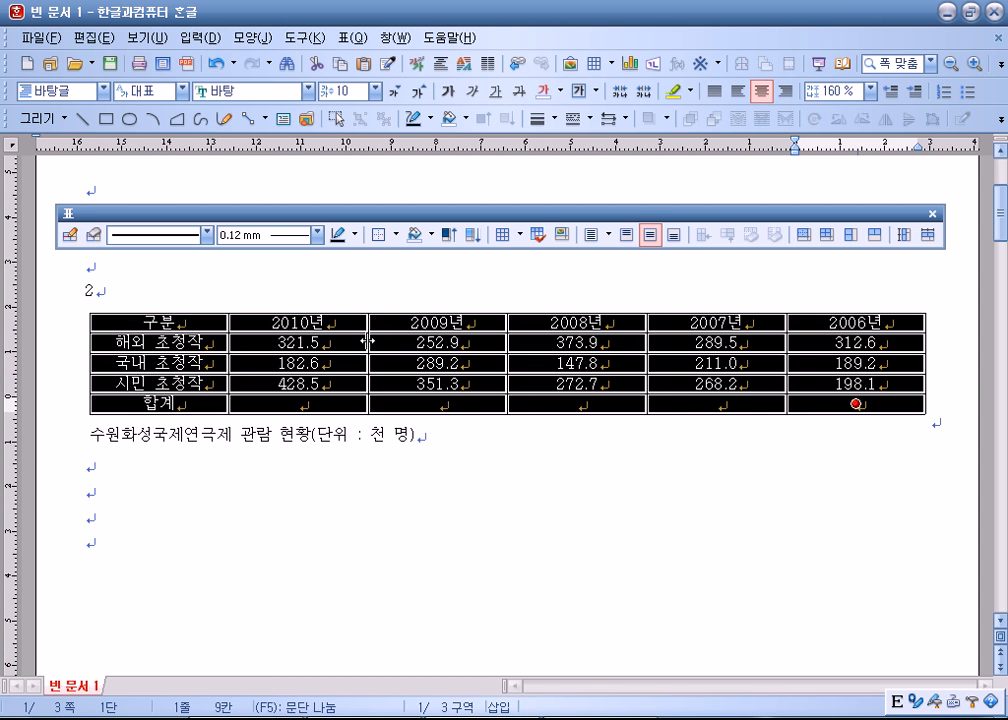
left_click_drag(300, 342, 830, 405)
left_click(787, 91)
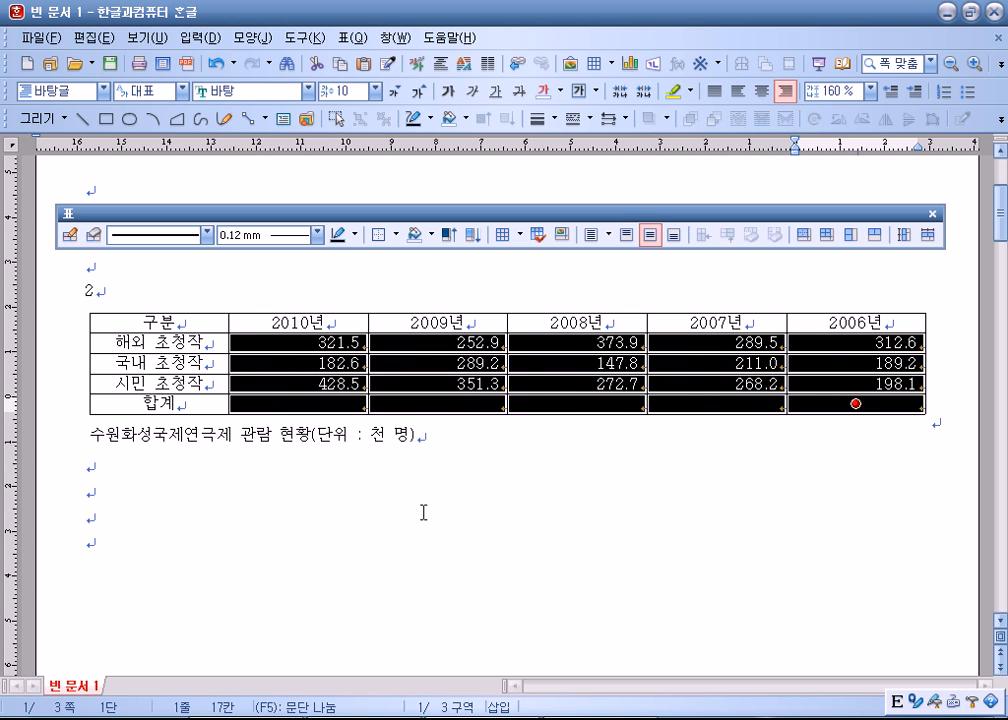
left_click(423, 512)
- Set the font of the entire table under number 2 to 굴림
left_click_drag(155, 322, 837, 412)
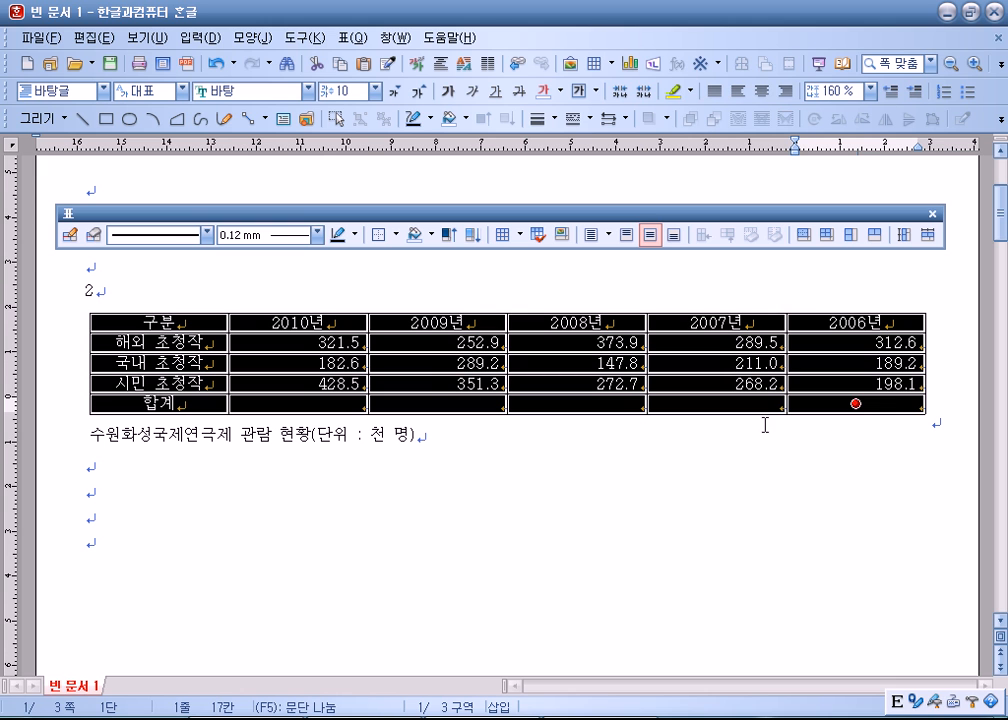
left_click(307, 91)
scroll(265, 143, "up", 10)
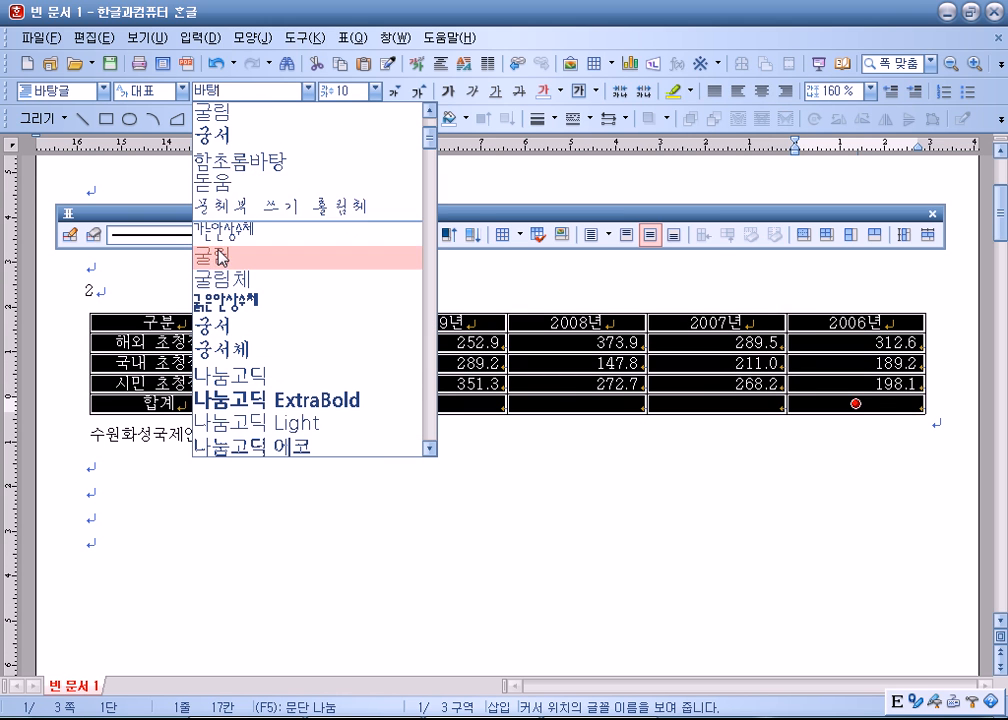
left_click(217, 254)
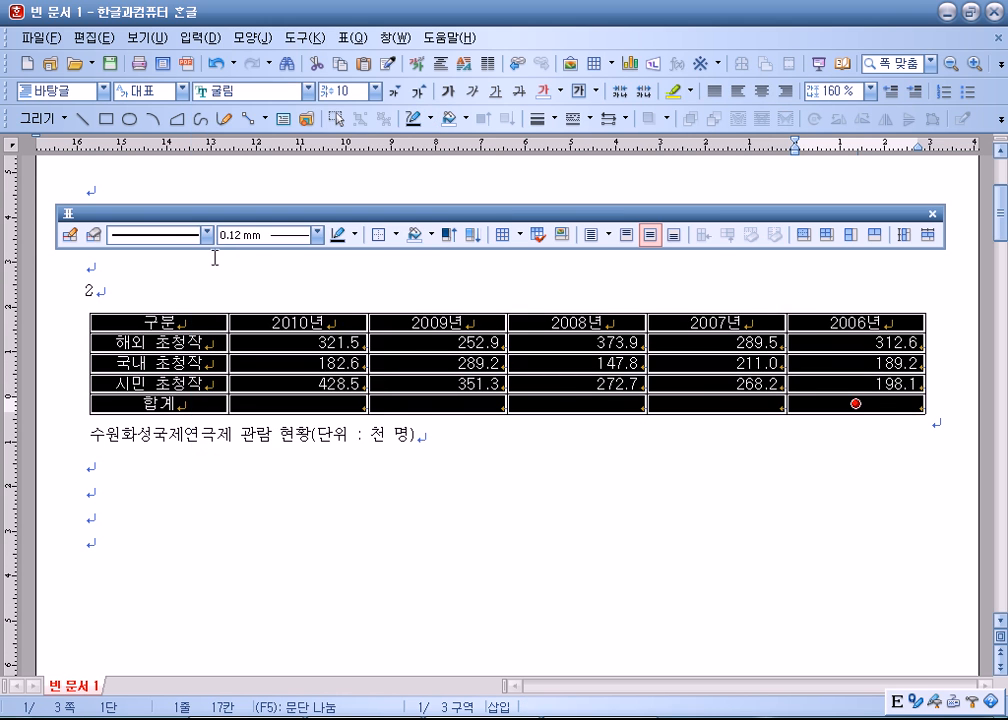
- Copy the table's caption text 수원화성국제연극제 관람 현황(단위 : 천 명) and delete it from below the table
left_click(86, 434)
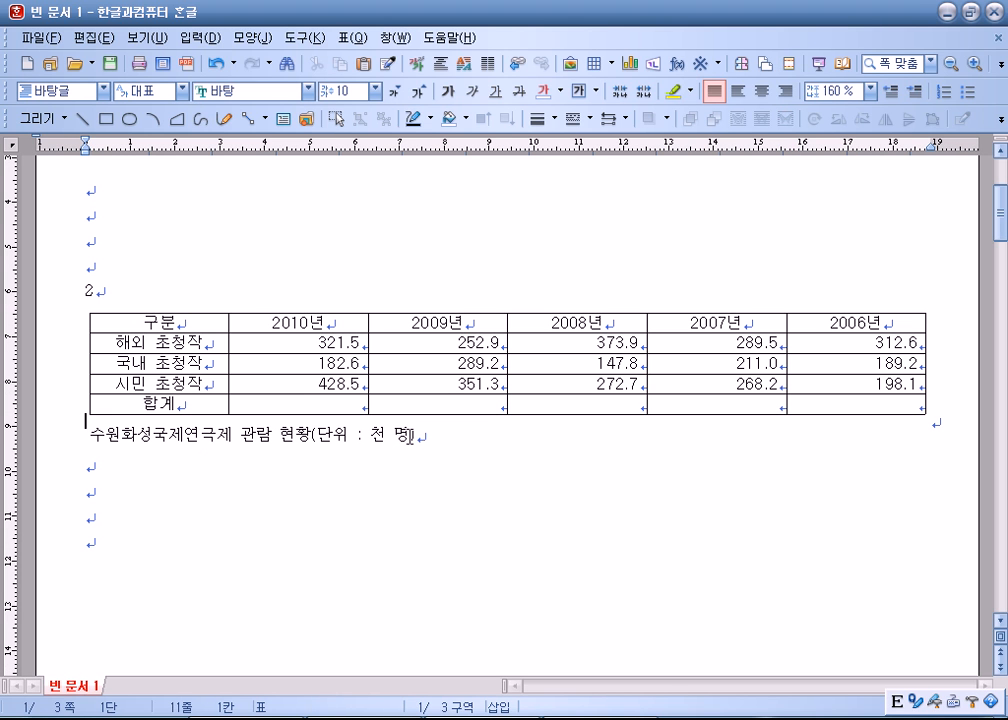
left_click_drag(423, 435, 82, 436)
key("ctrl+c")
key("Delete")
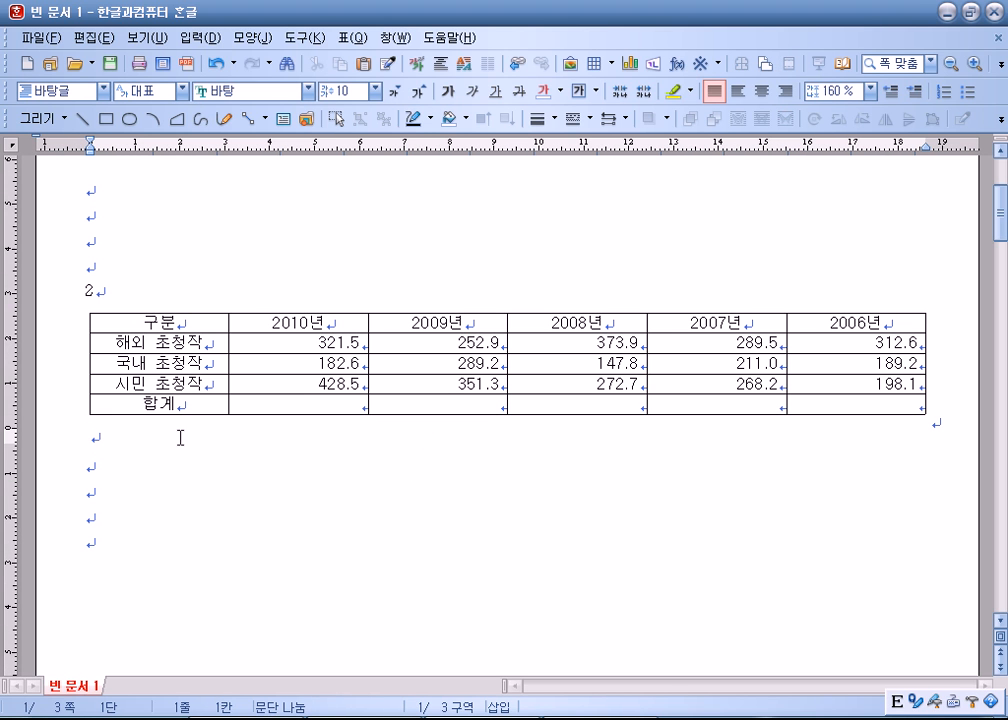
- Examine the caption placement options in the table's properties and where the insert-caption command is found
left_click(244, 418)
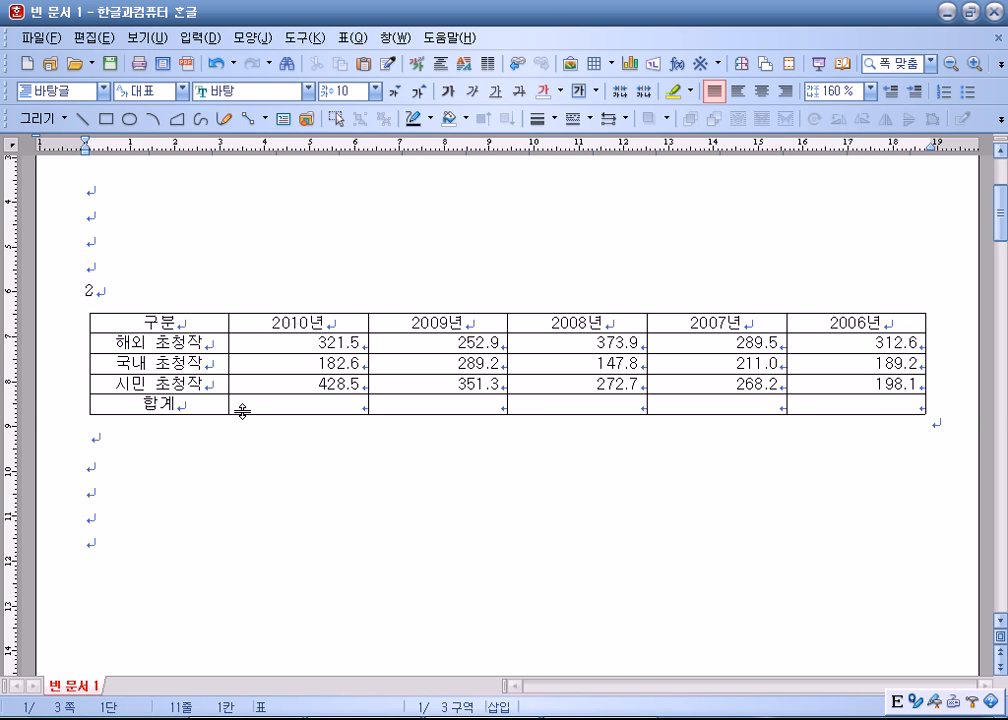
left_click(87, 391)
double_click(87, 391)
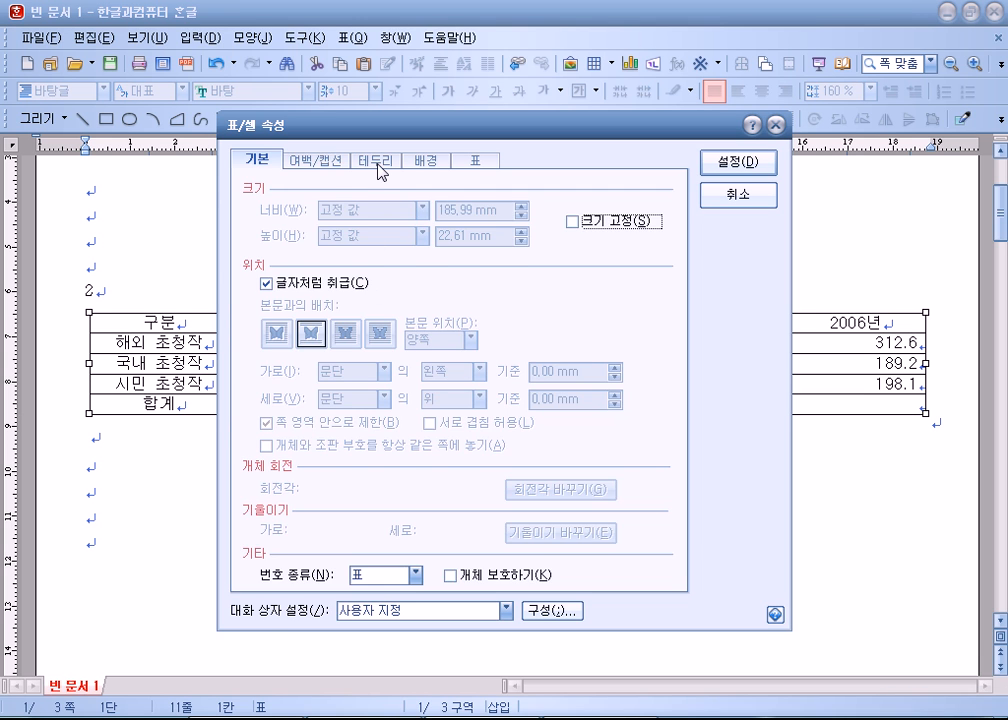
left_click(315, 162)
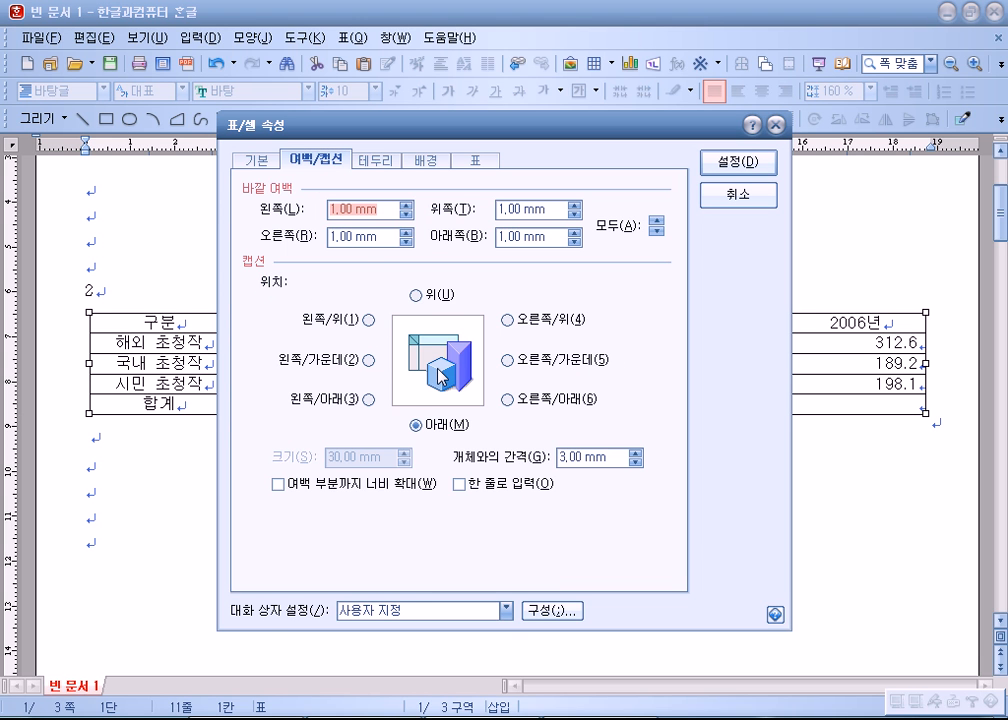
key("Escape")
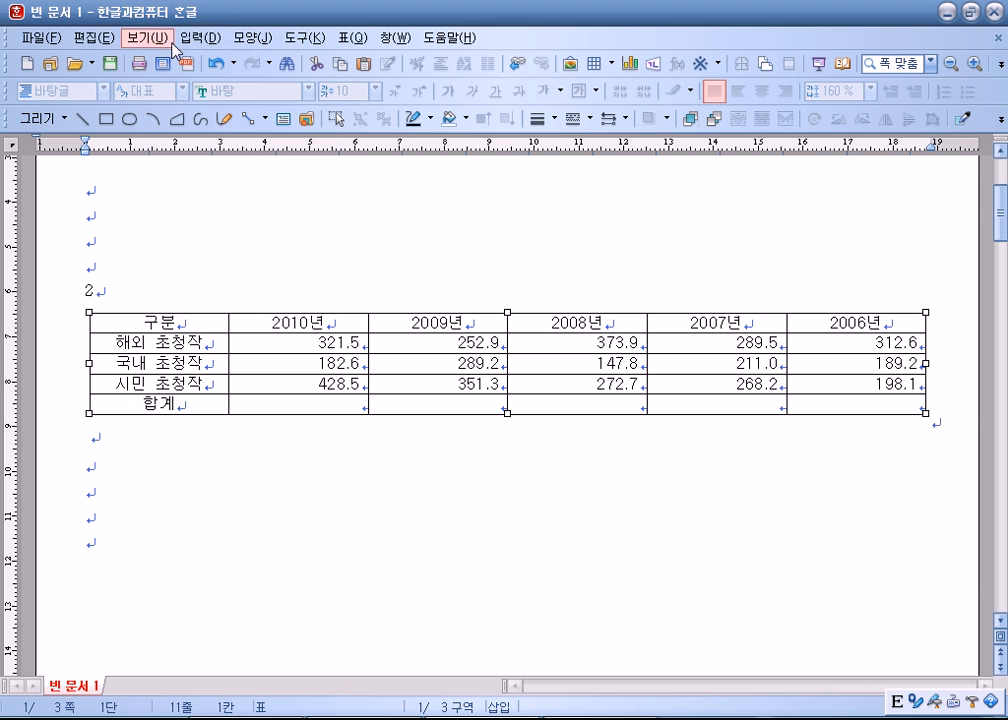
left_click(167, 41)
mouse_move(200, 38)
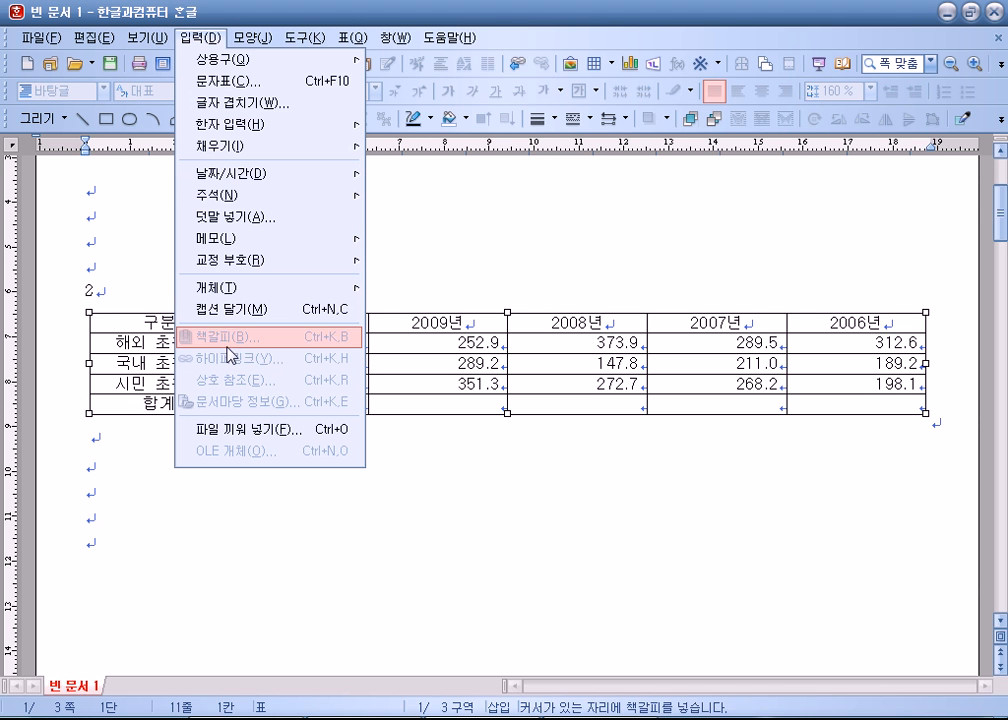
left_click(180, 427)
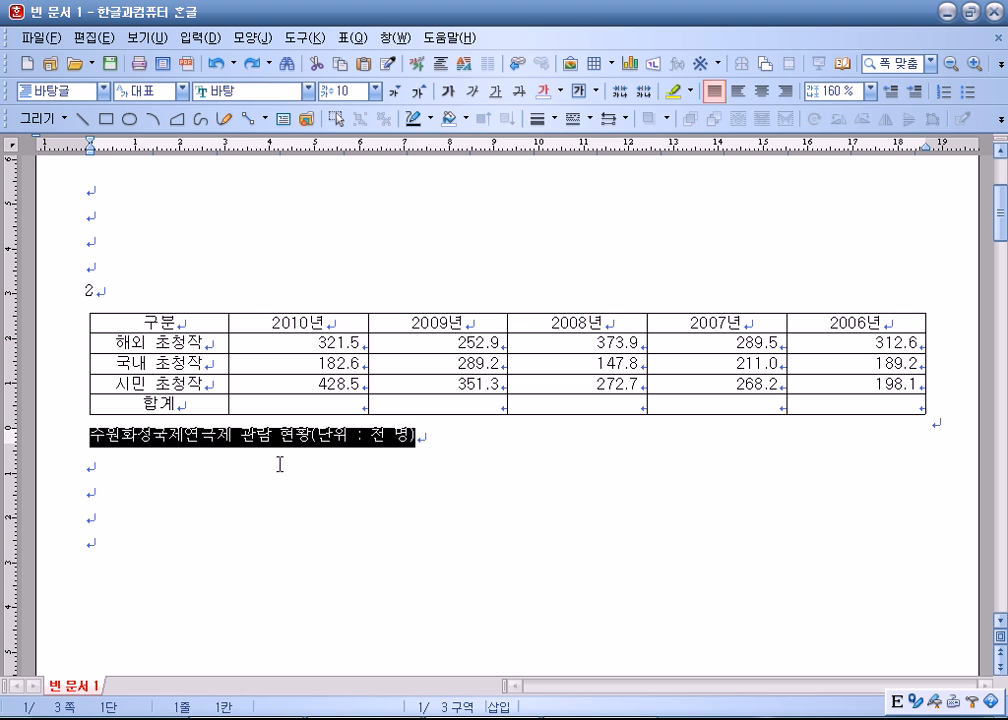
- Delete the caption text again and review the table's basic and margin/caption properties without changing them
key("Delete")
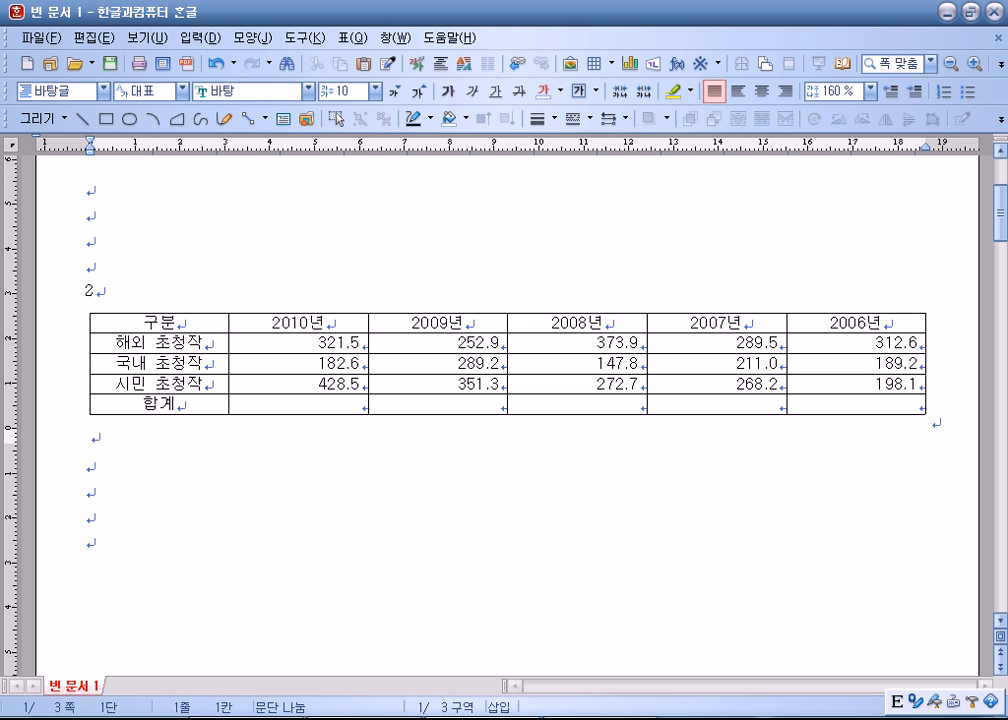
left_click(392, 519)
double_click(347, 313)
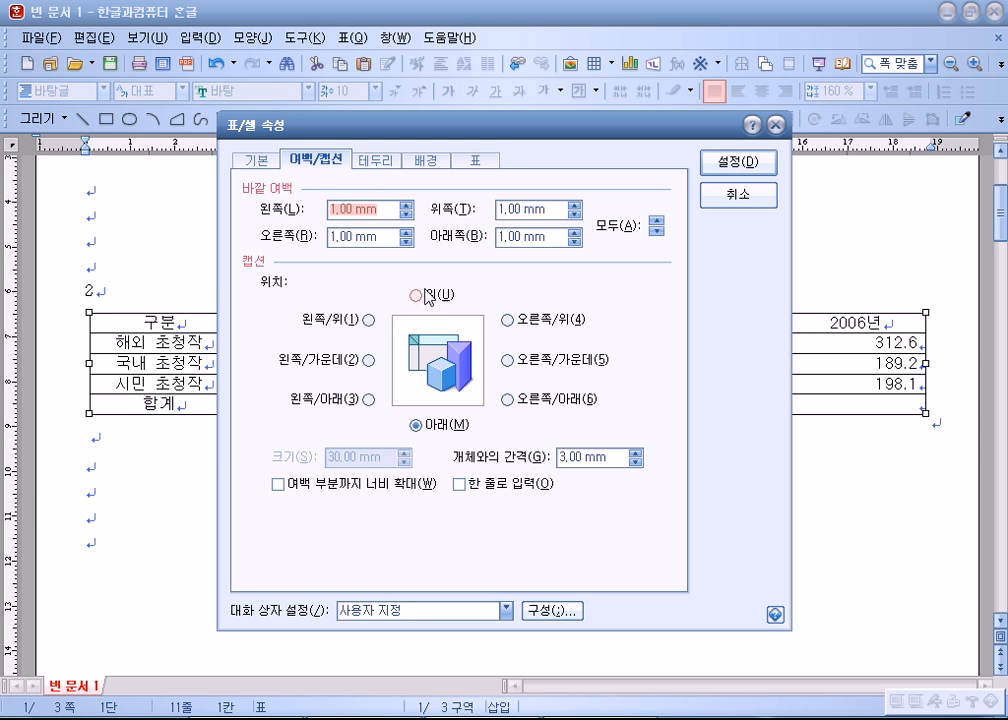
left_click(257, 163)
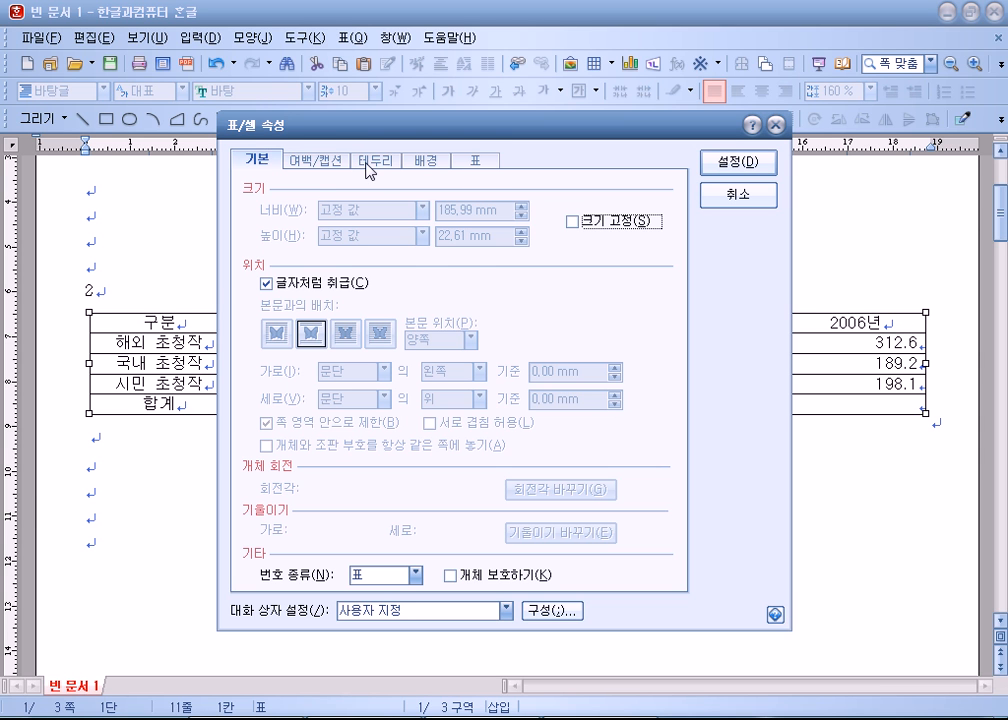
left_click(318, 160)
key("Escape")
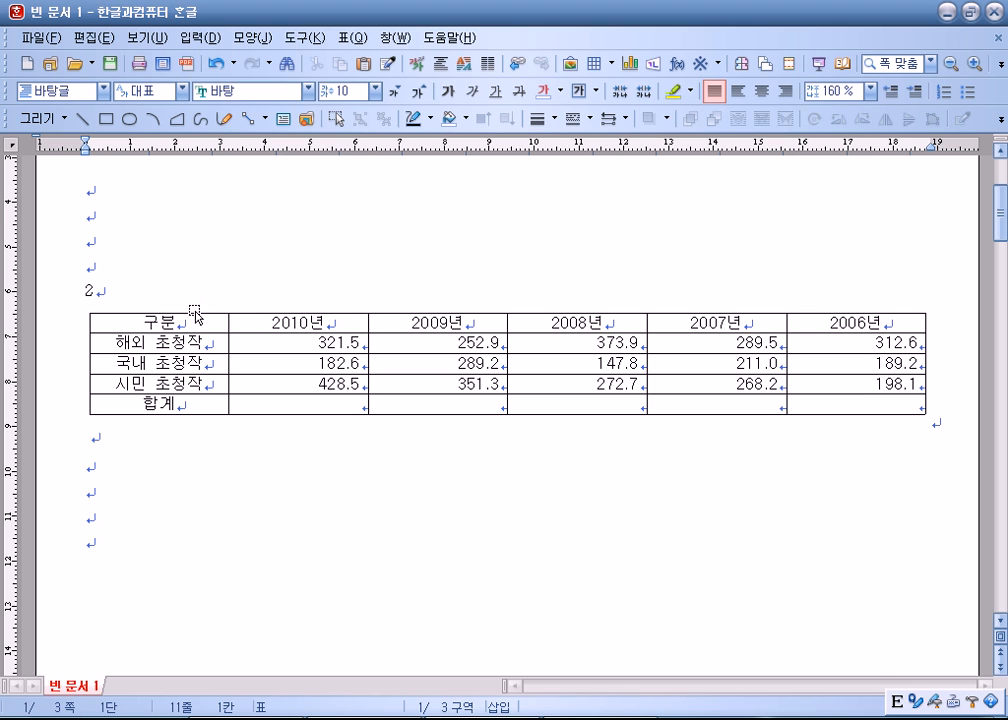
- Use the insert-caption command on the table and paste 수원화성국제연극제 관람 현황(단위 : 천 명) as the caption text
left_click(210, 321)
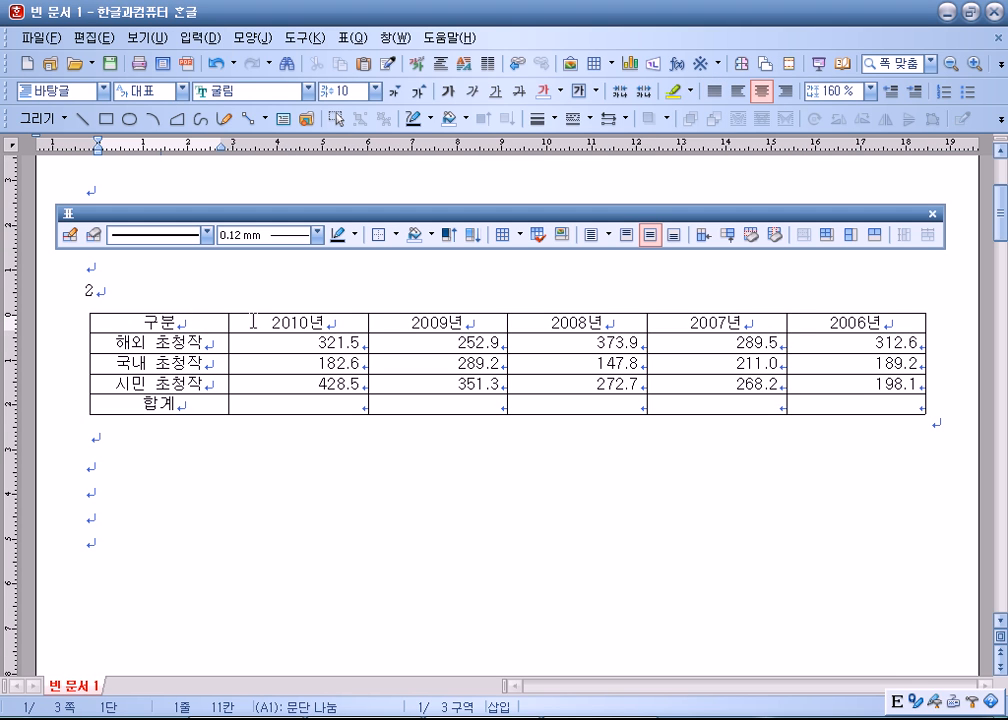
left_click(253, 321)
left_click(192, 38)
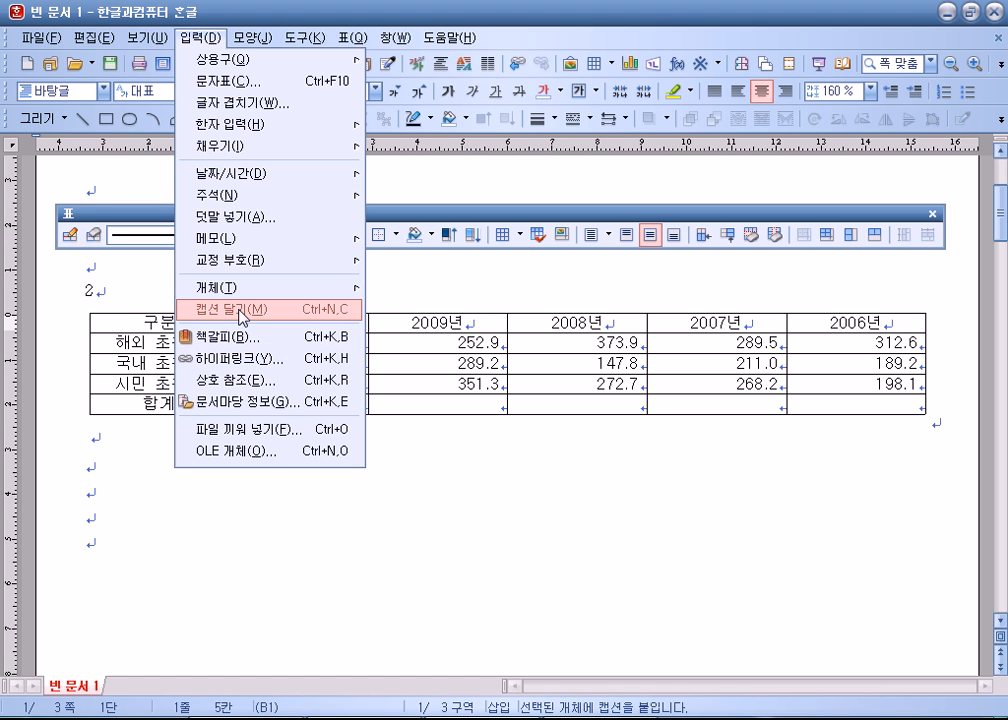
mouse_move(253, 290)
left_click(251, 316)
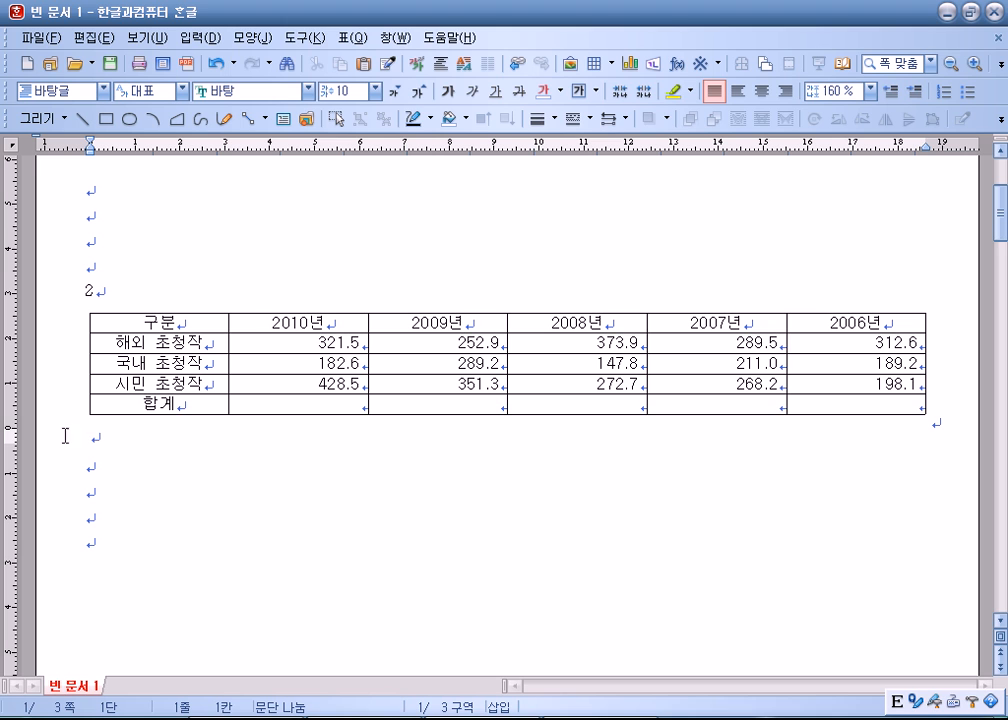
key("ctrl+v")
left_click_drag(88, 437, 414, 442)
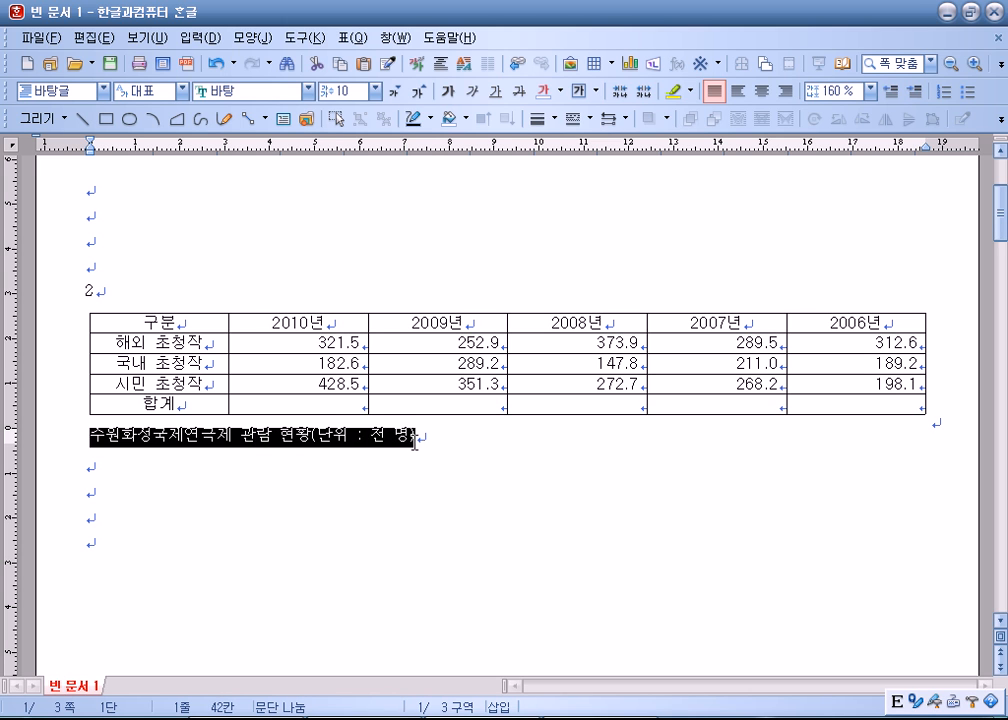
left_click(425, 437)
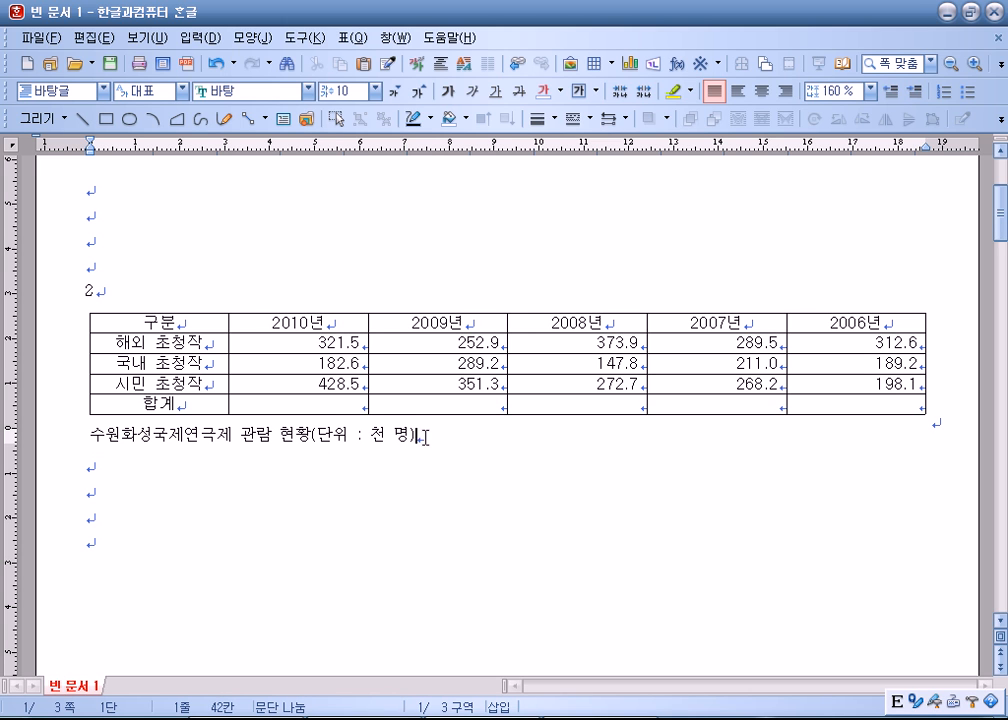
- Set the table caption's font to 굴림 and right-align it
left_click(522, 318)
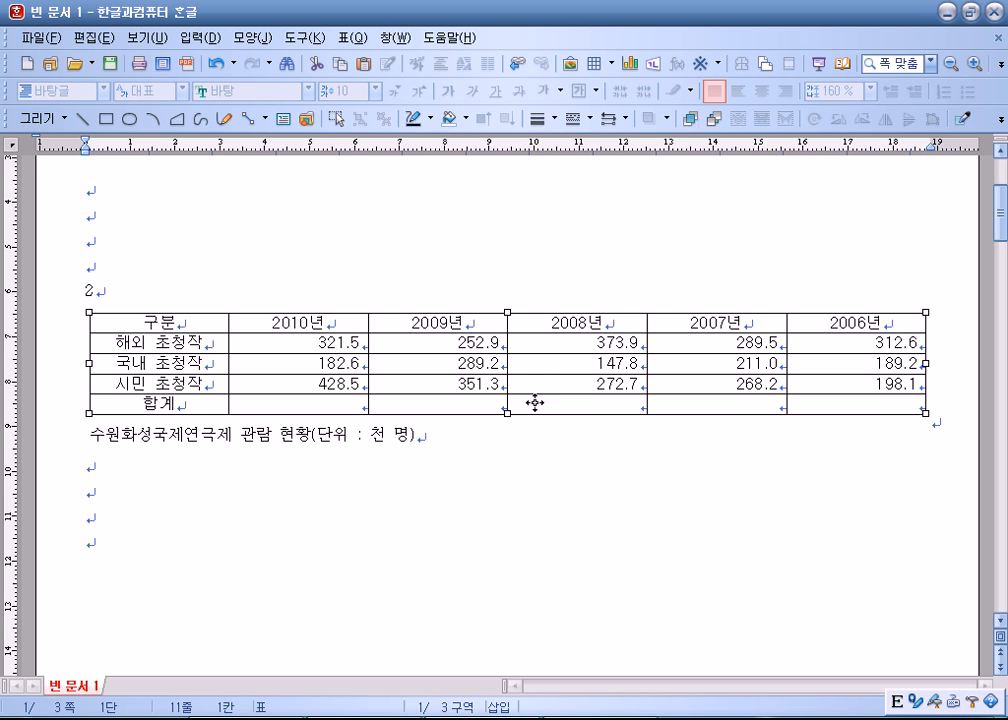
left_click(534, 440)
left_click_drag(480, 437, 88, 438)
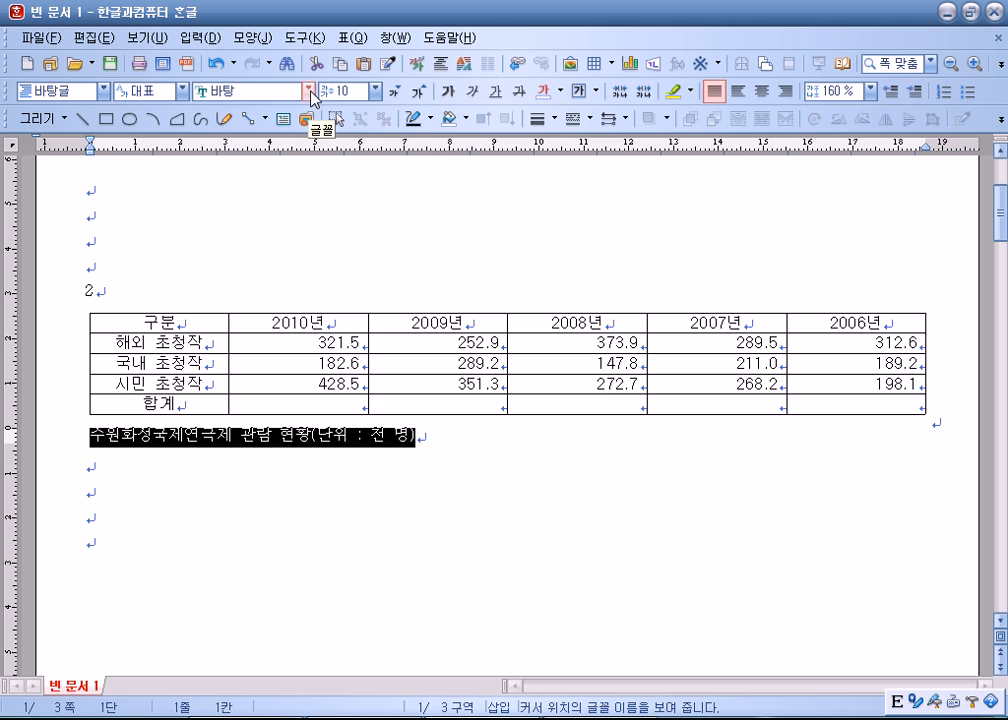
left_click(311, 92)
scroll(300, 160, "up", 3)
scroll(277, 181, "up", 5)
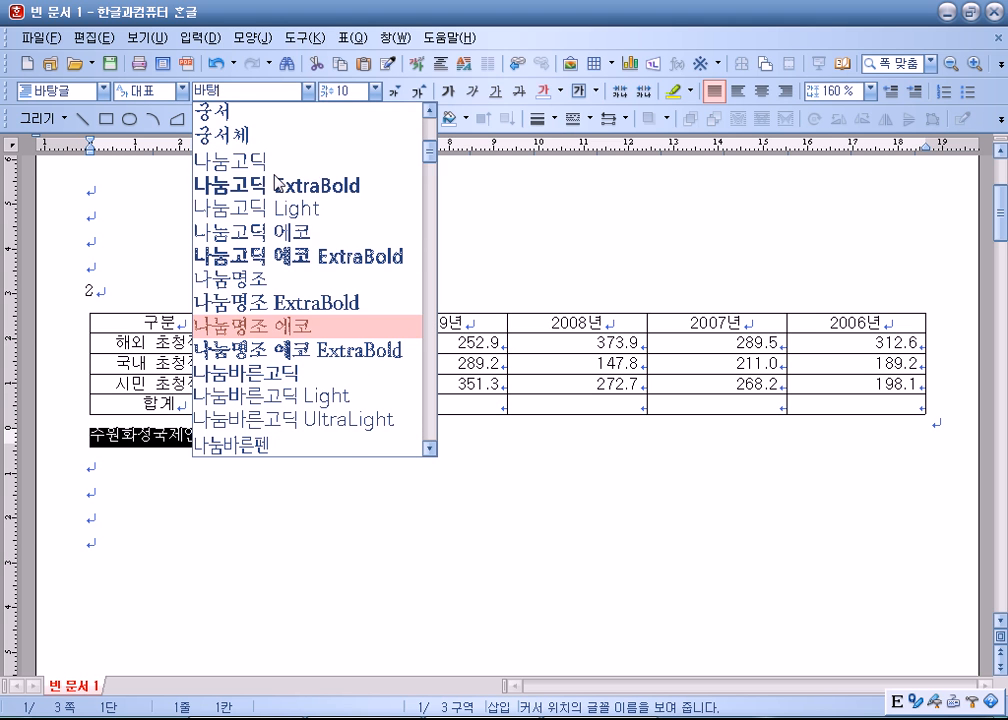
left_click(265, 184)
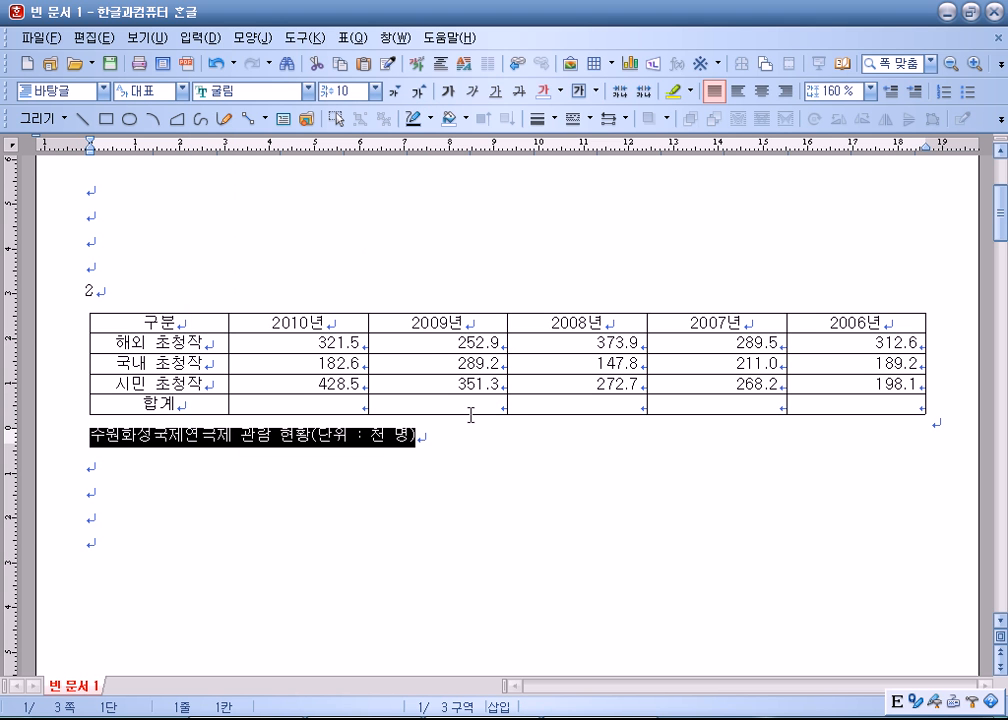
left_click(786, 91)
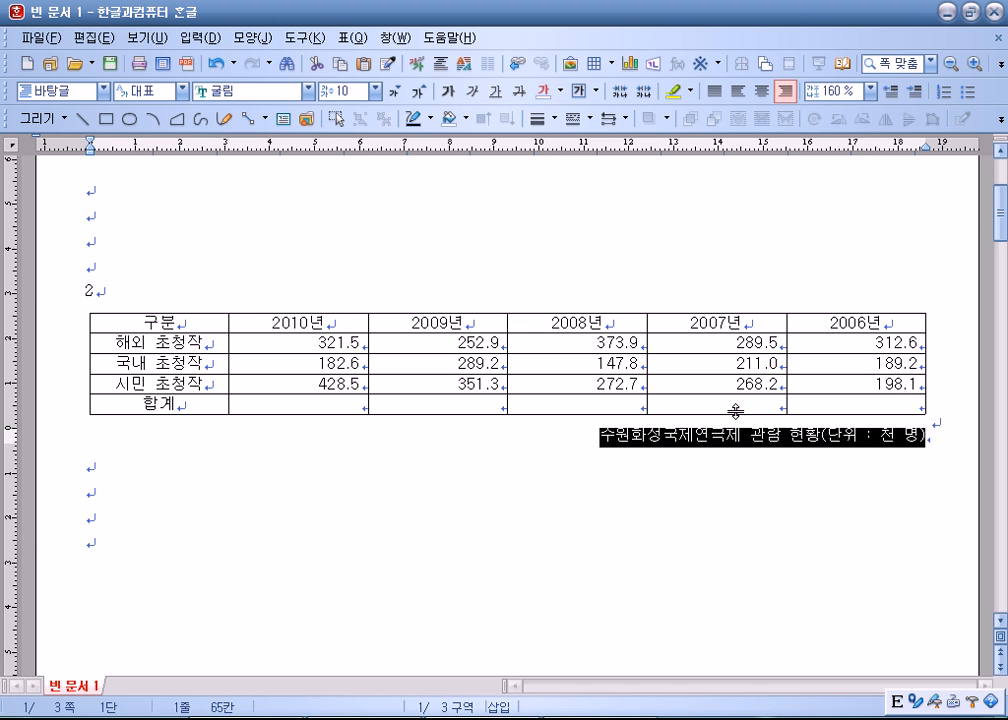
- Set the table's caption position to above the table (위)
double_click(720, 311)
left_click(287, 160)
left_click(287, 160)
left_click(416, 296)
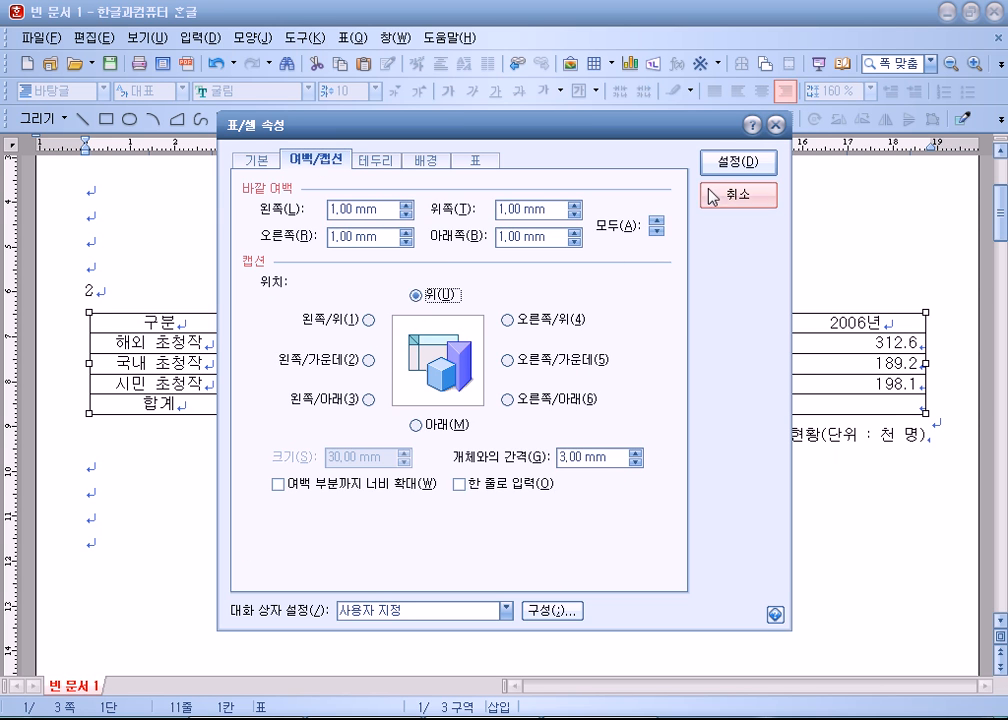
left_click(728, 163)
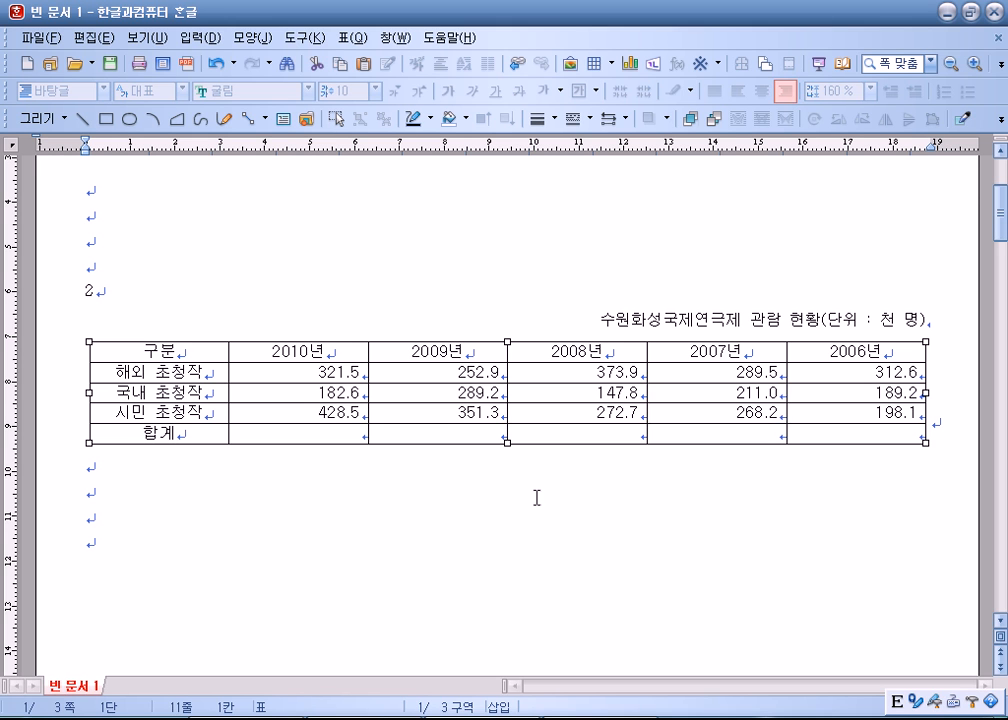
left_click(475, 479)
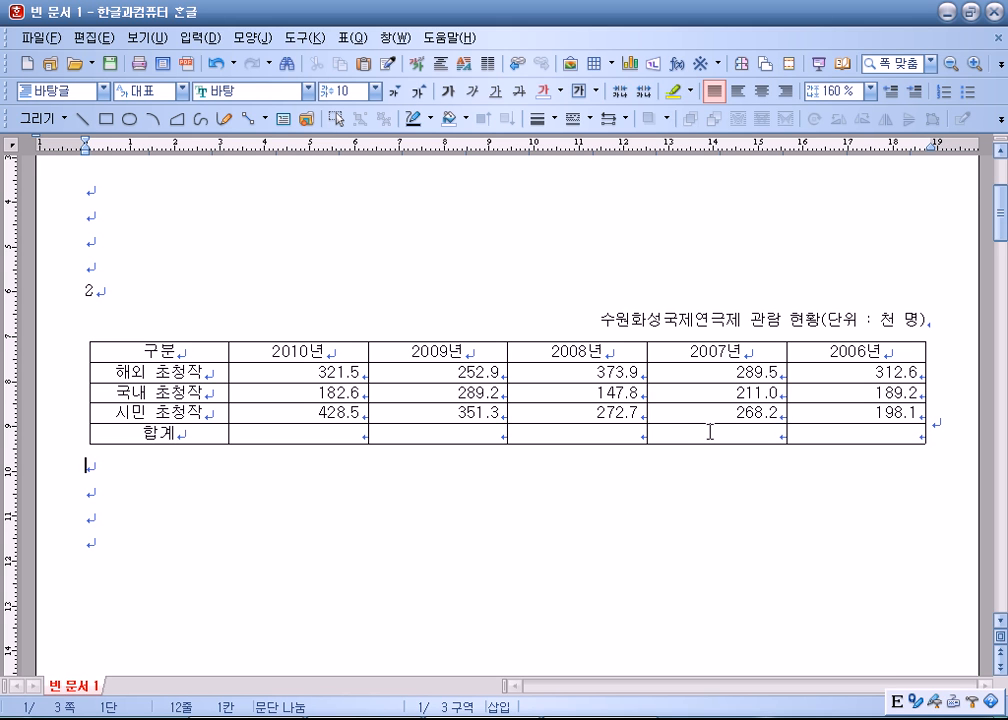
- Fill the table cells from 구분 through 2008년, down to the 시민 초청작 row, with solid yellow
left_click_drag(218, 349, 545, 418)
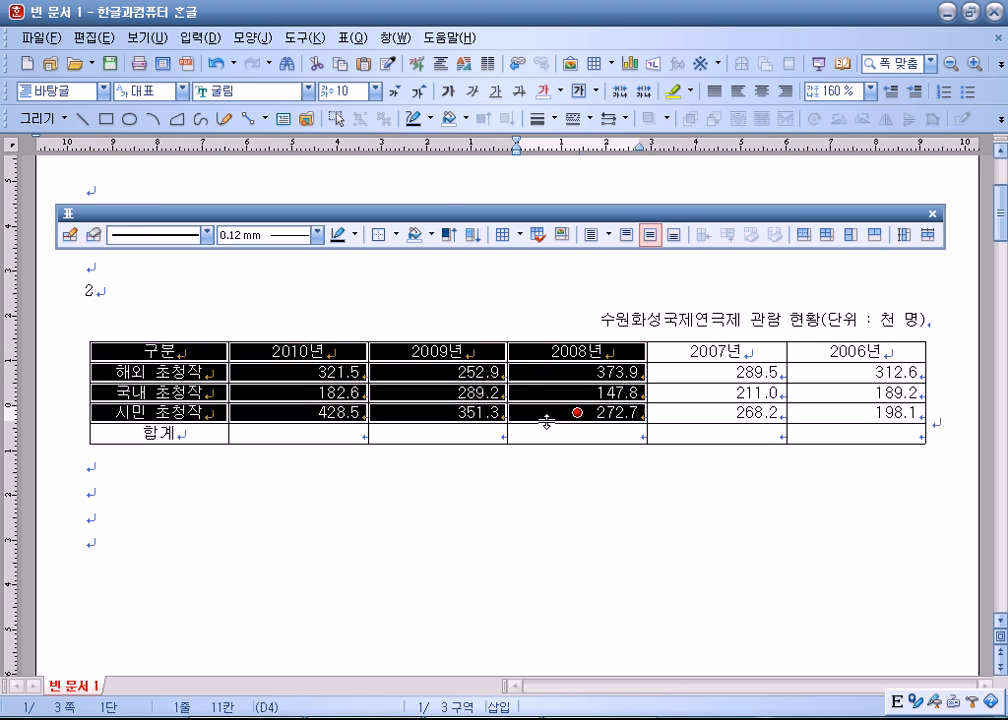
key("l")
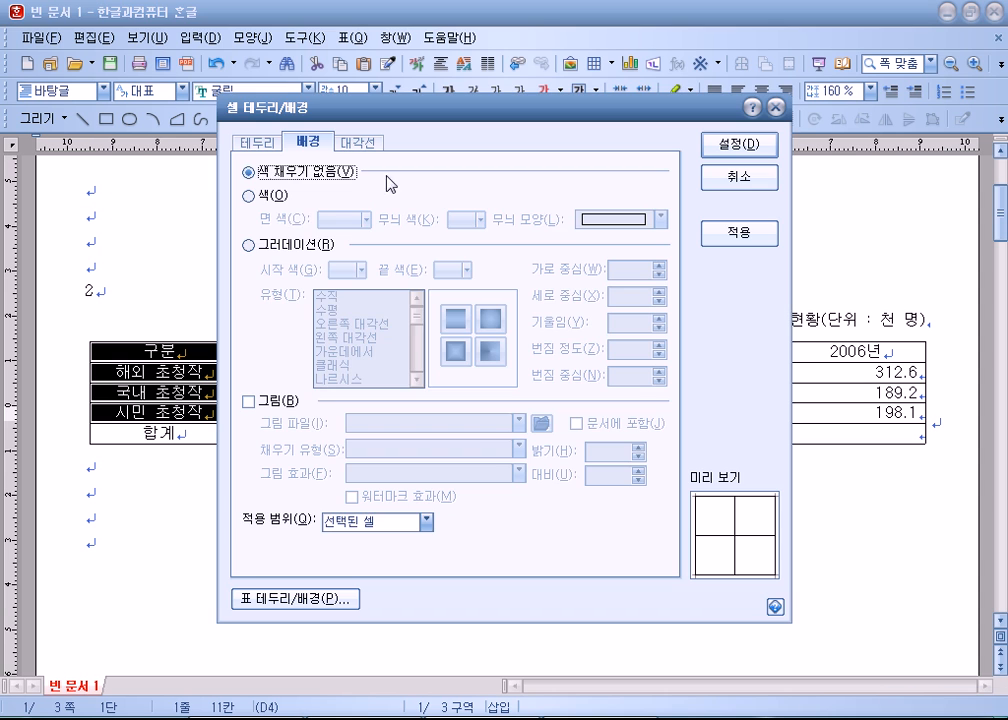
left_click(249, 196)
left_click(340, 219)
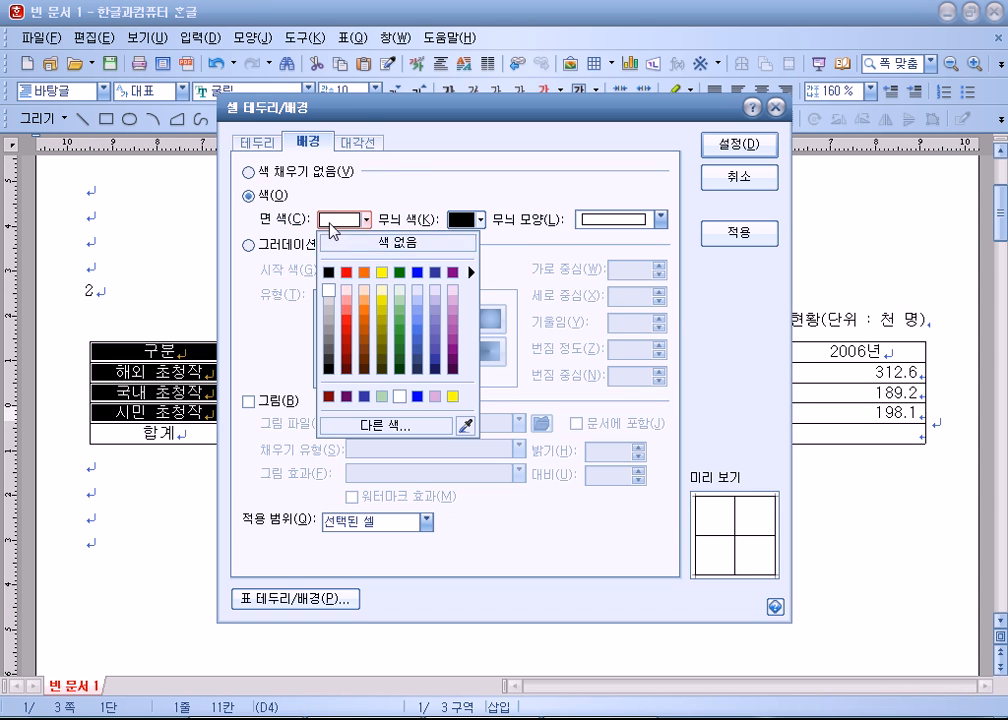
left_click(382, 272)
left_click(740, 143)
left_click(529, 495)
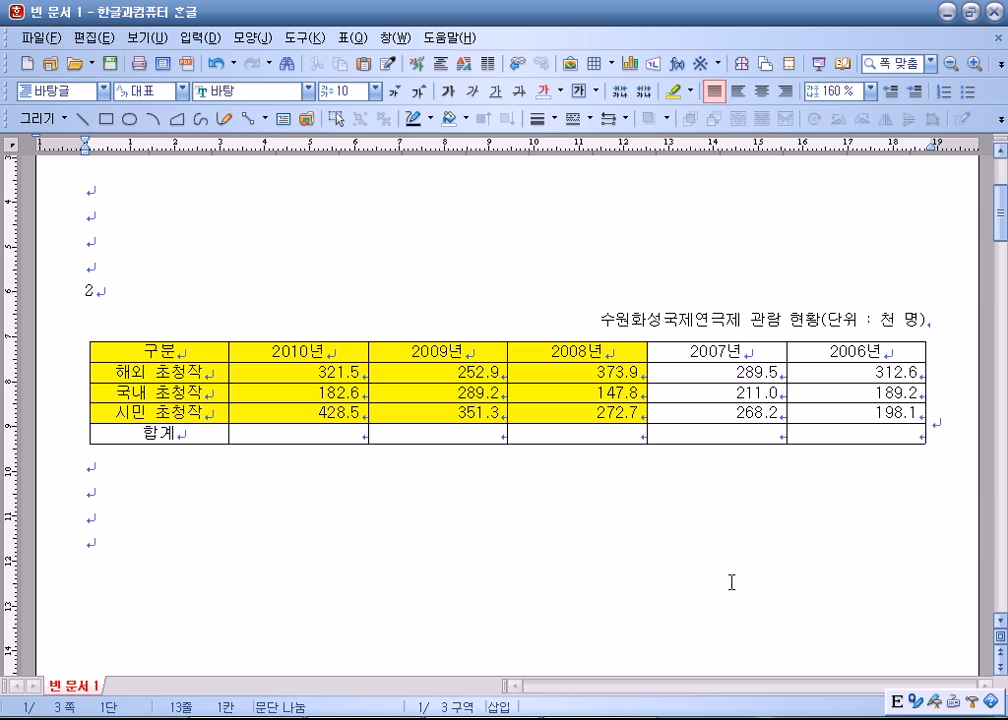
- Try a block average (블록 평균) on the 2010년 to 2008년 figures including the 합계 row, and undo it
left_click(465, 540)
left_click_drag(295, 373, 532, 433)
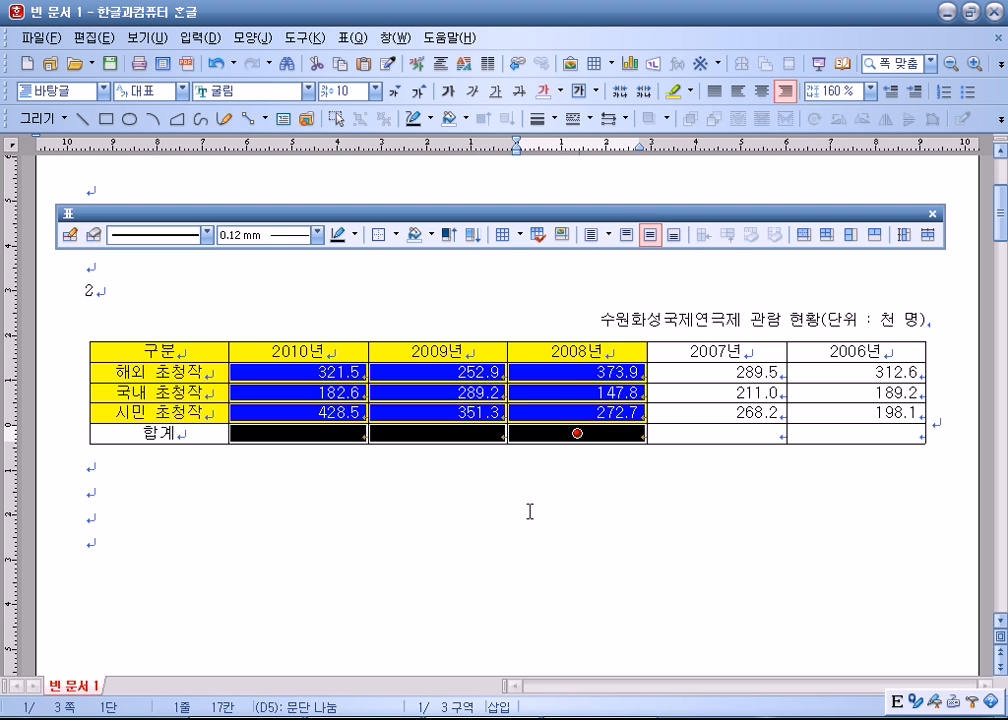
scroll(529, 515, "down", 1)
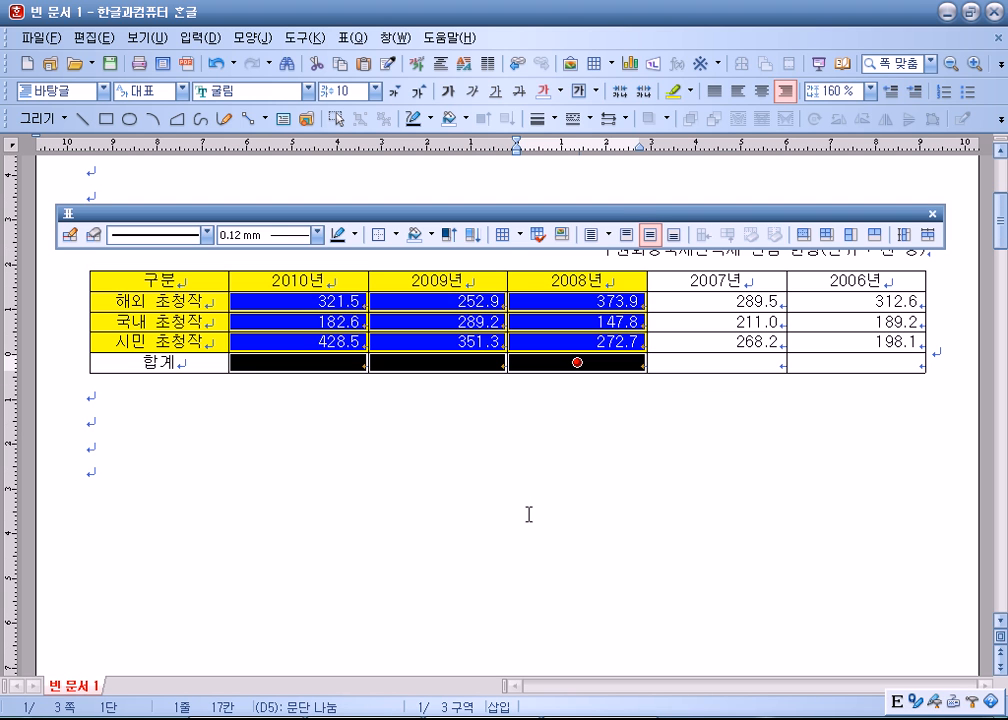
left_click(516, 420)
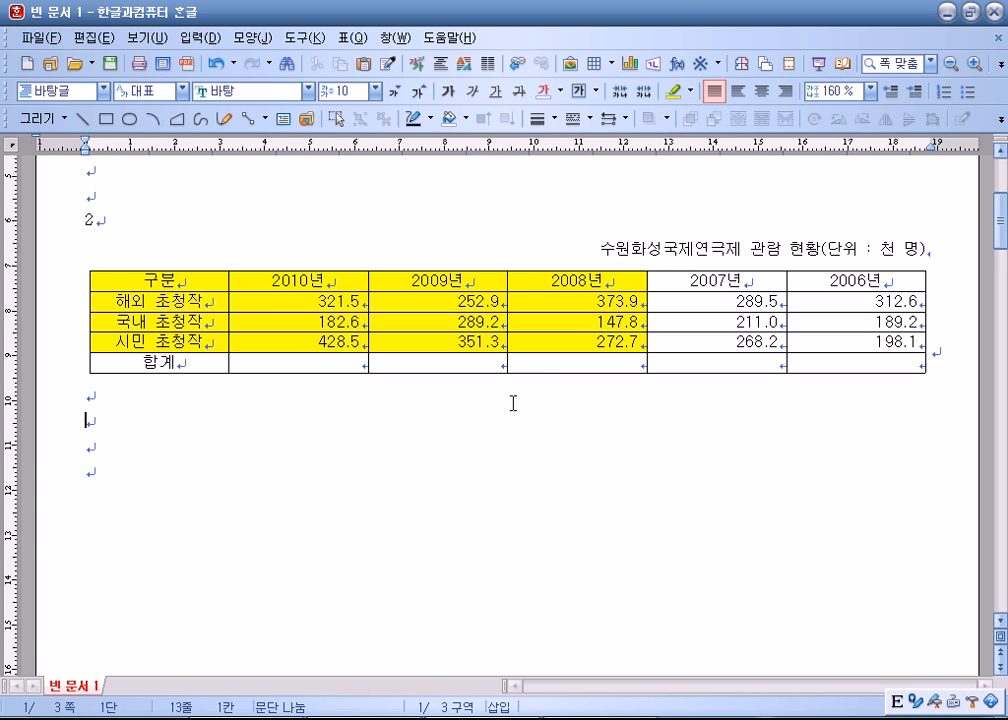
left_click_drag(261, 306, 533, 356)
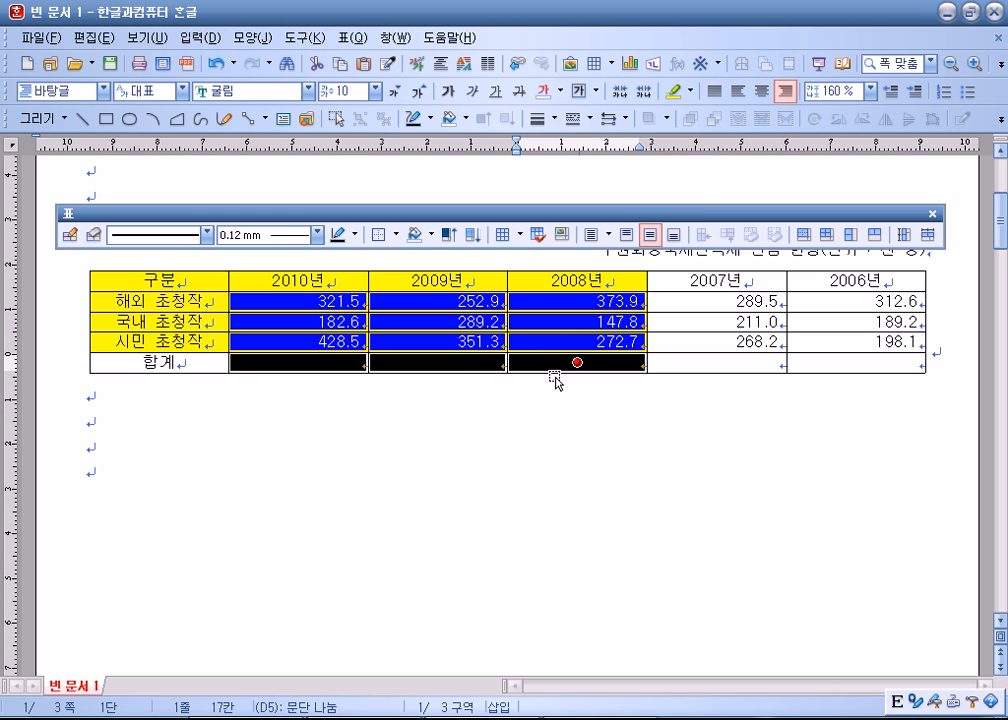
key("ctrl+shift+a")
key("ctrl+z")
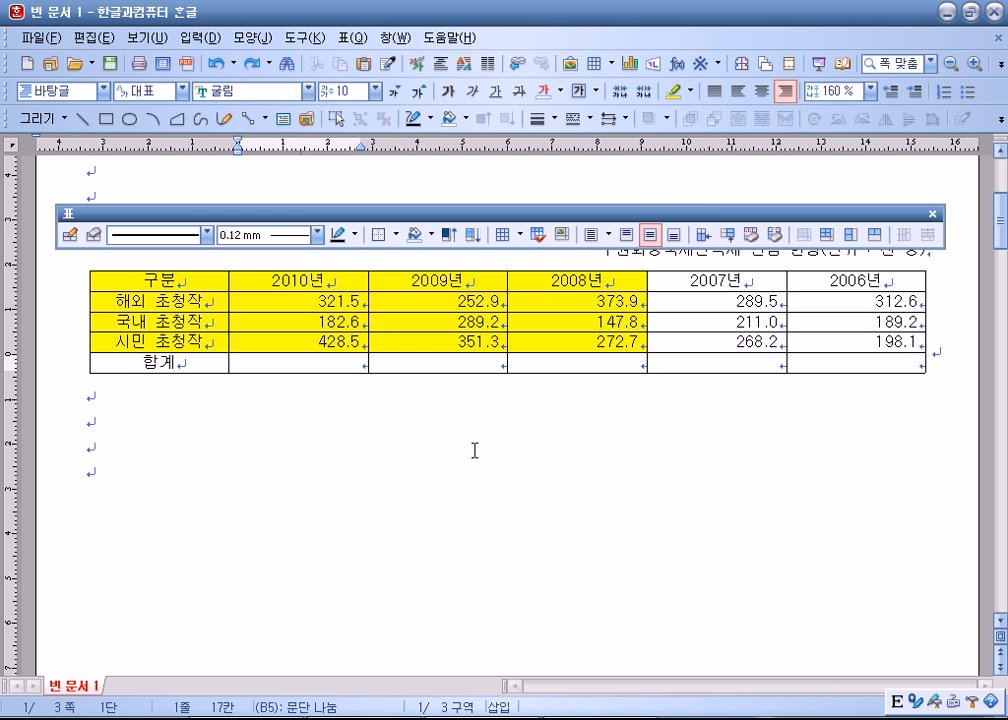
- Try a block sum (블록 합계) on the 2010년 to 2008년 figures including the 합계 row, and undo it
left_click_drag(328, 301, 568, 363)
left_click_drag(290, 300, 526, 370)
key("ctrl+shift+s")
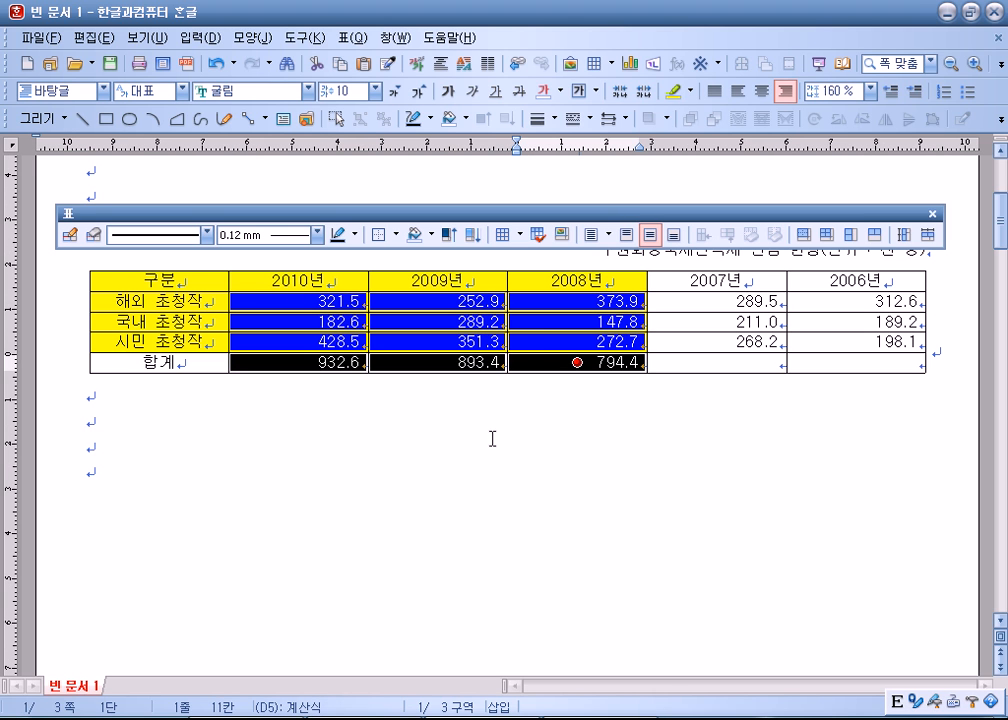
key("ctrl+z")
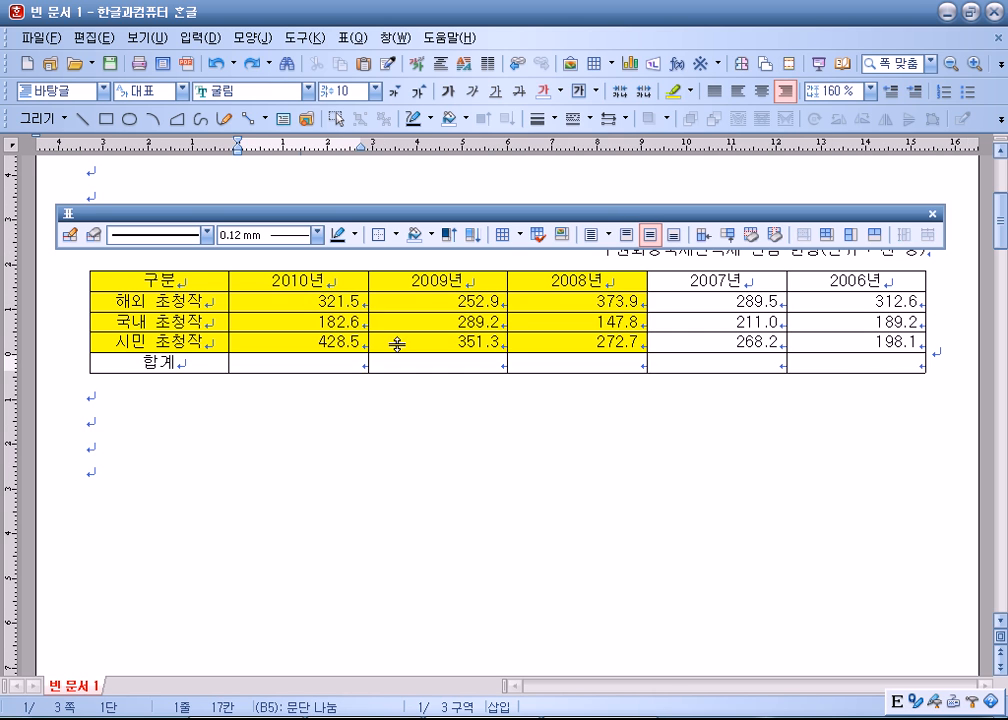
- Examine which block and easy formula commands are available for the selected figures and for the empty 합계 cells alone
left_click_drag(300, 301, 583, 366)
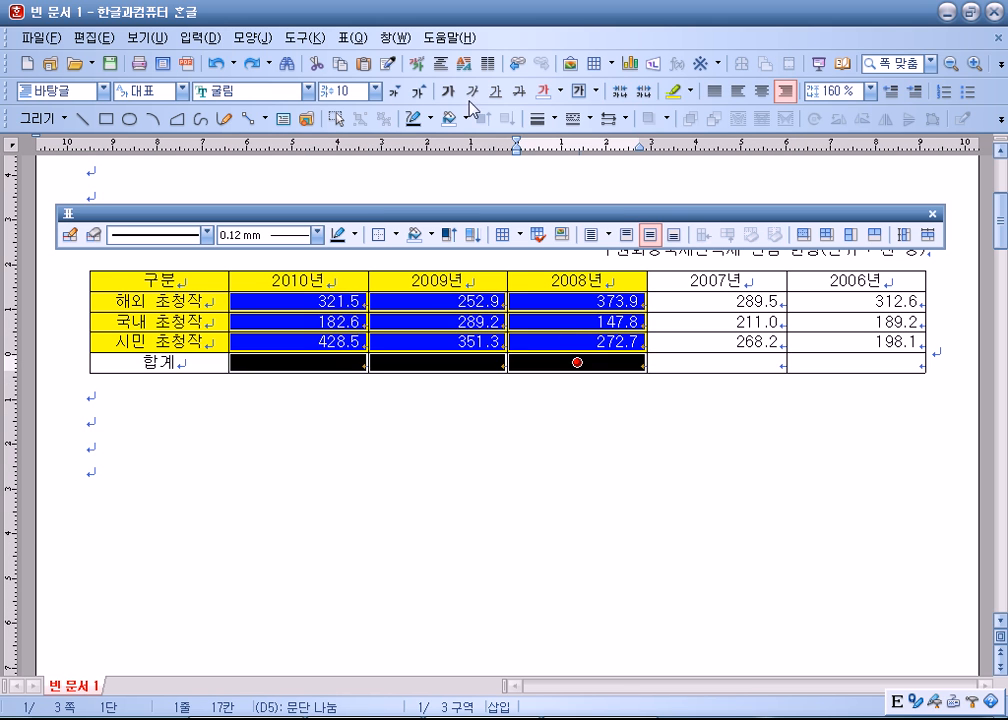
left_click(355, 38)
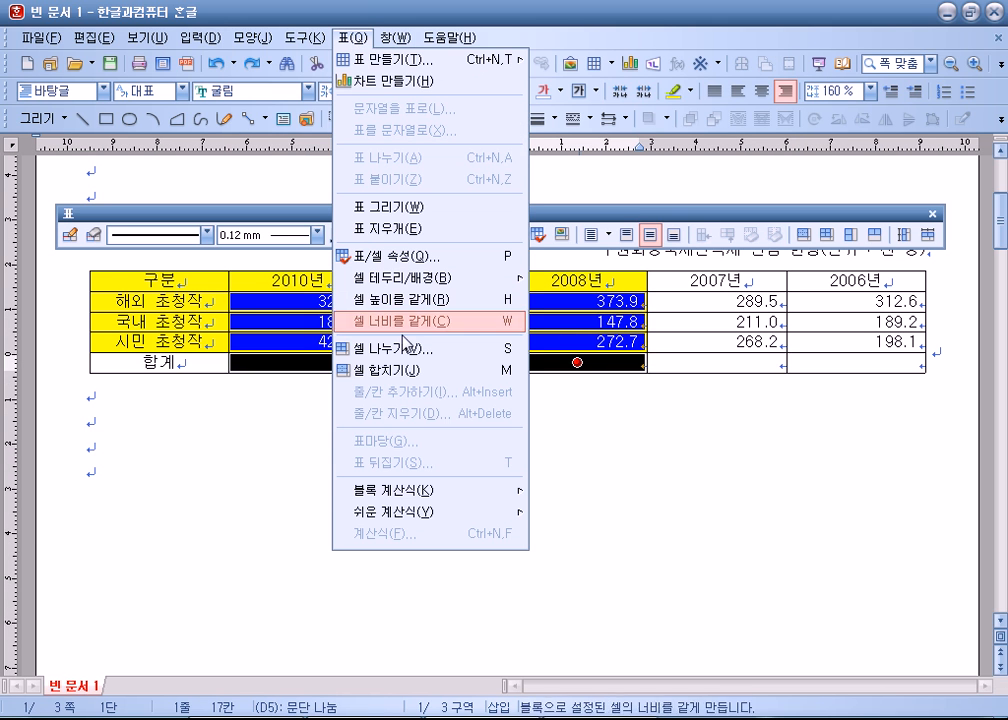
mouse_move(482, 491)
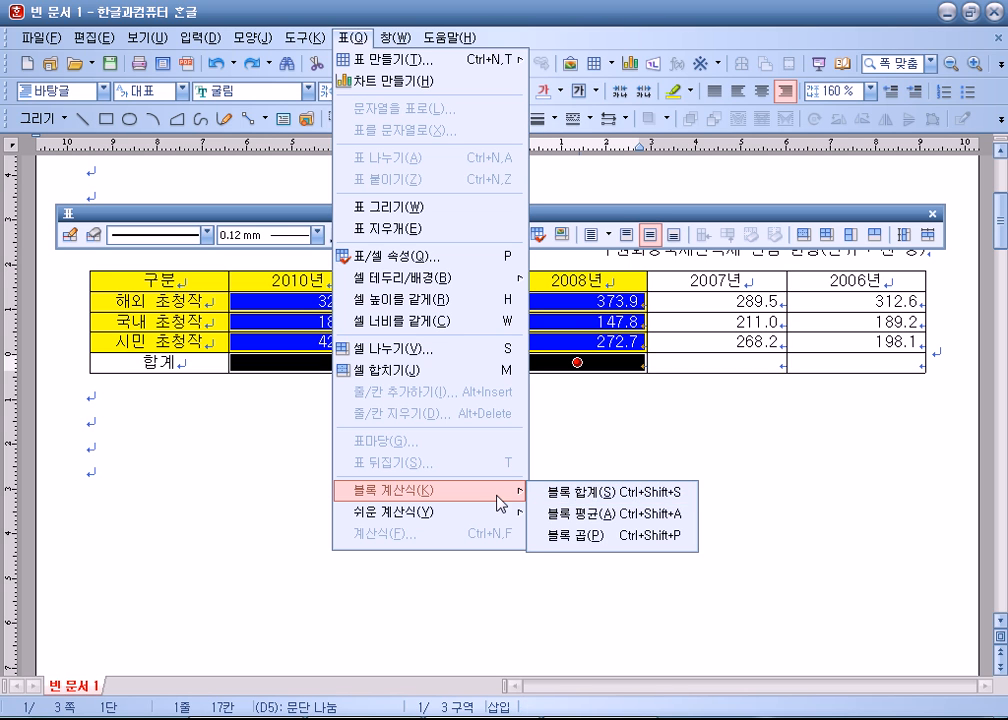
mouse_move(478, 518)
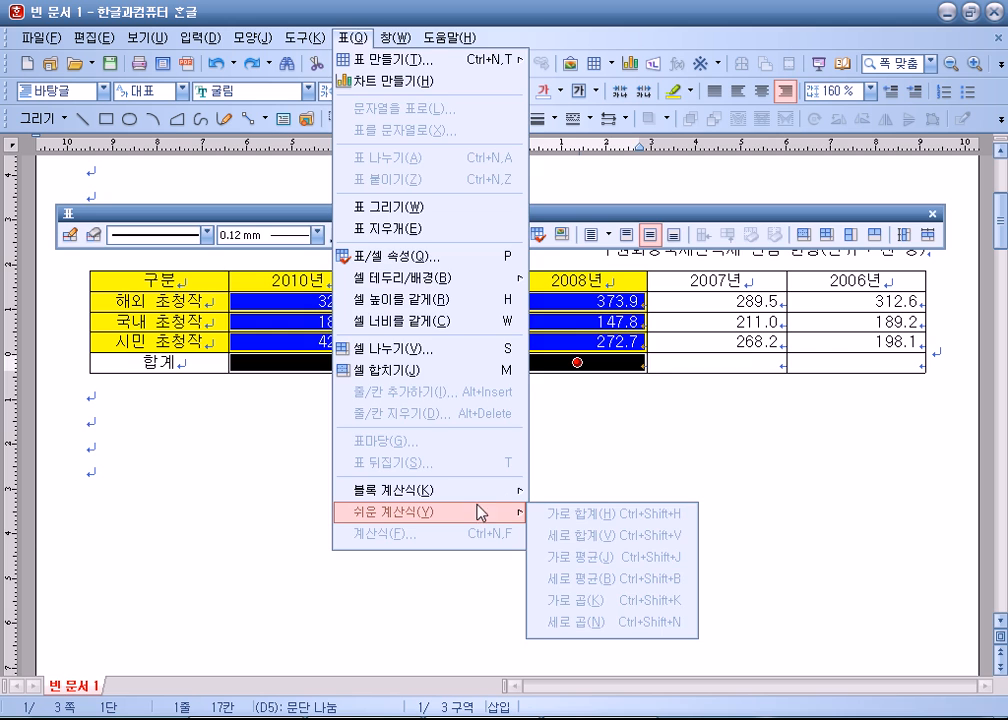
left_click(736, 416)
left_click_drag(344, 360, 540, 365)
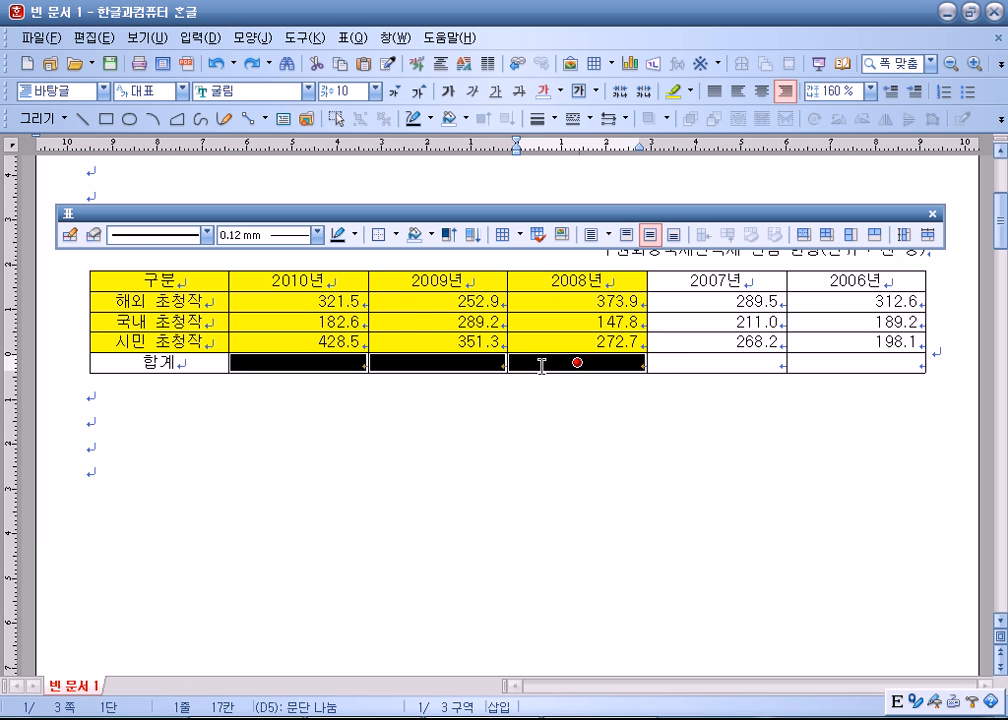
left_click(365, 44)
left_click(661, 462)
- Try the easy formula 세로 합계 in the 합계 cell under 2010년, and undo it
left_click(273, 364)
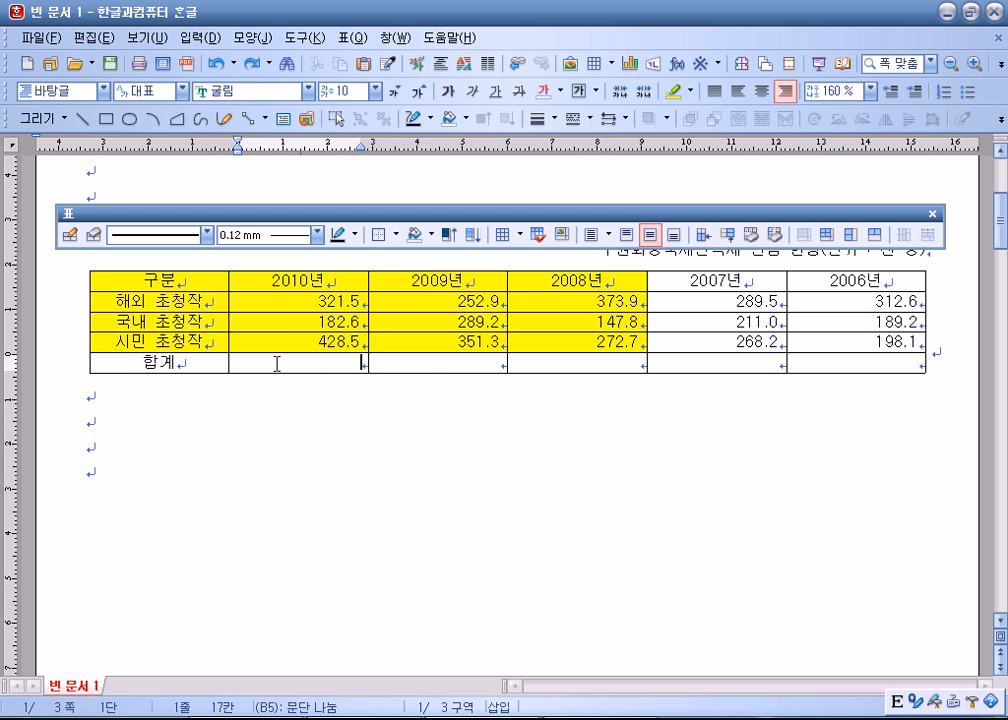
left_click(357, 38)
mouse_move(499, 515)
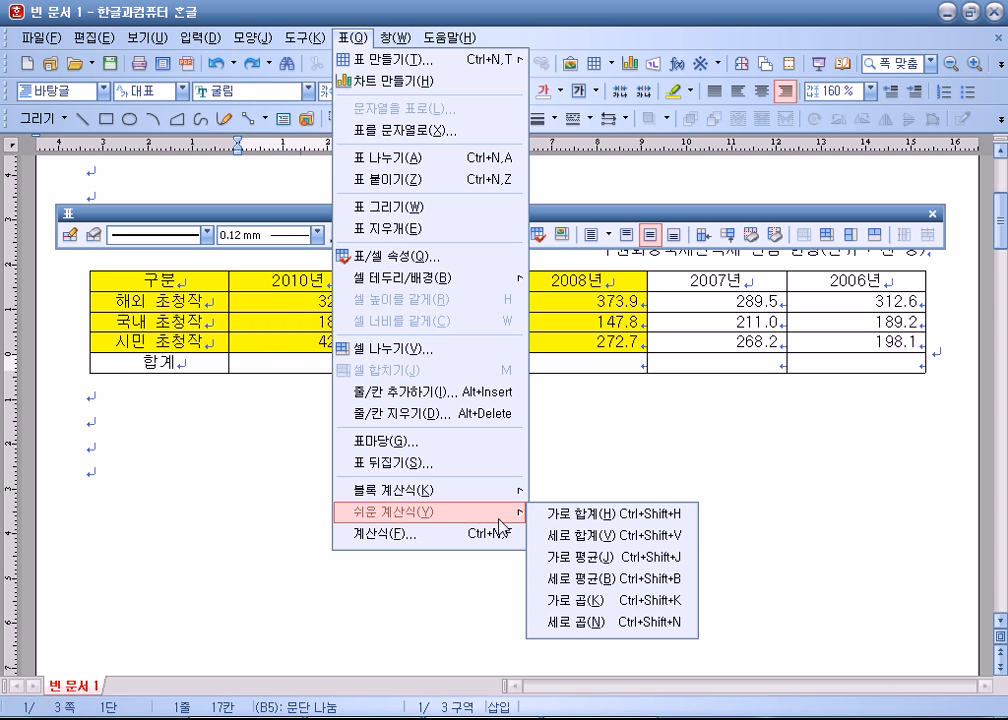
left_click(573, 540)
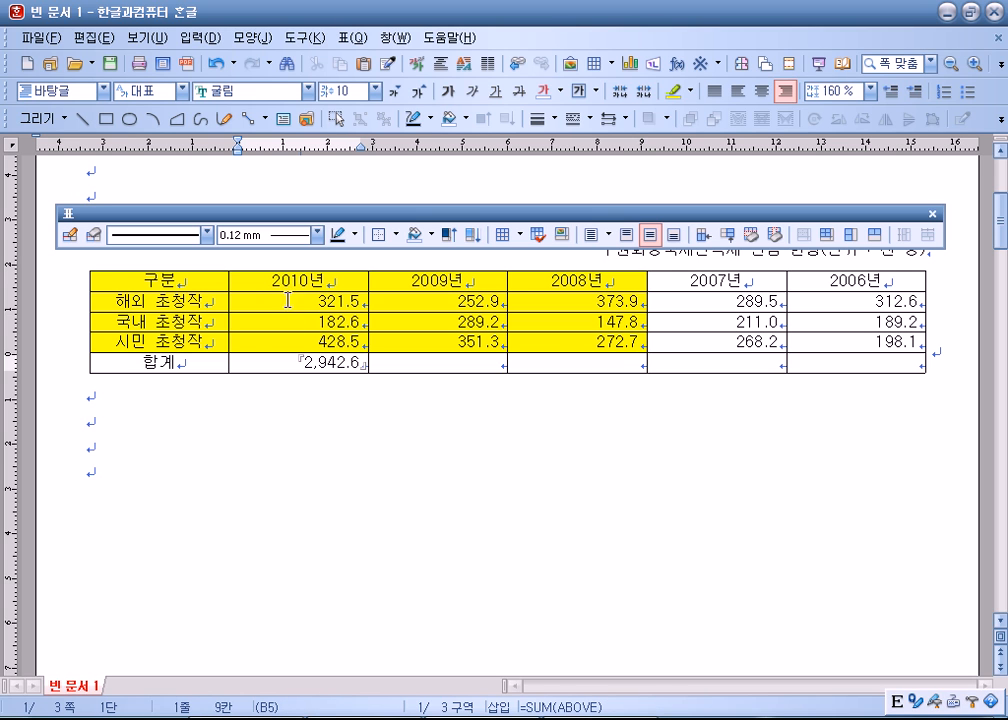
left_click_drag(271, 280, 308, 280)
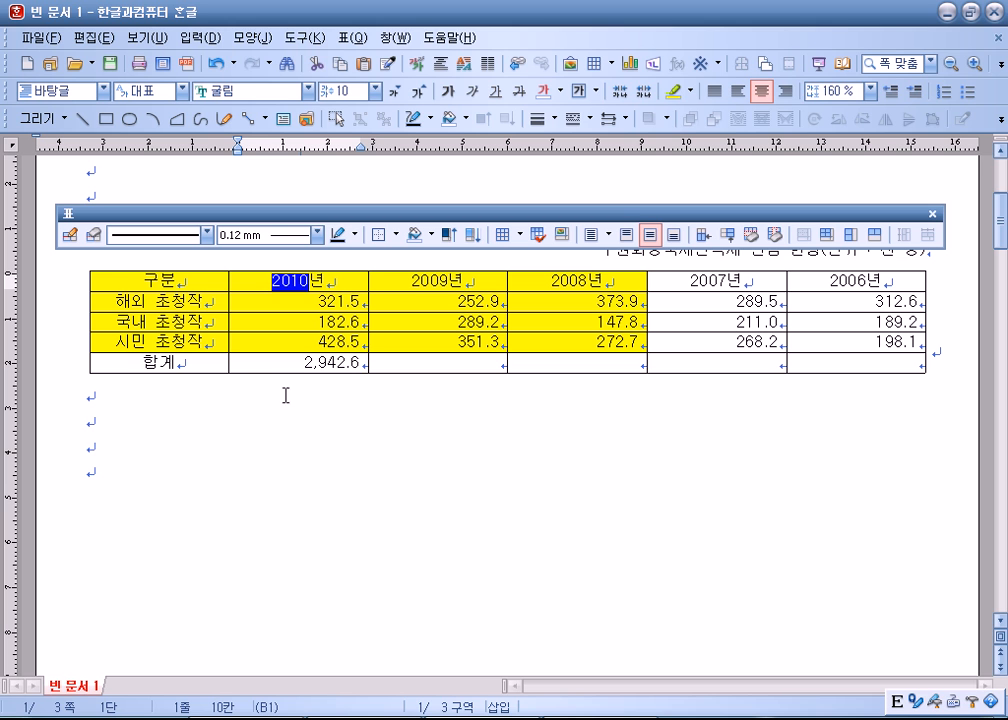
key("ctrl+z")
- Calculate the 합계 row for 2010년 to 2008년 with the 블록 합계 block formula
left_click_drag(275, 302, 546, 372)
left_click(352, 37)
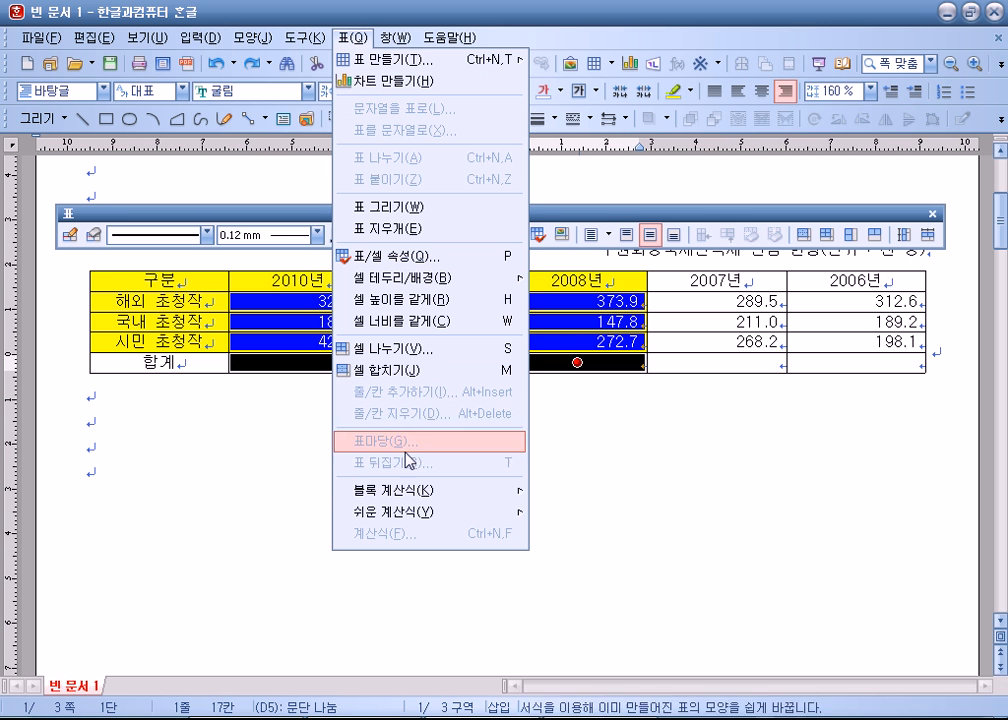
mouse_move(407, 494)
left_click(580, 492)
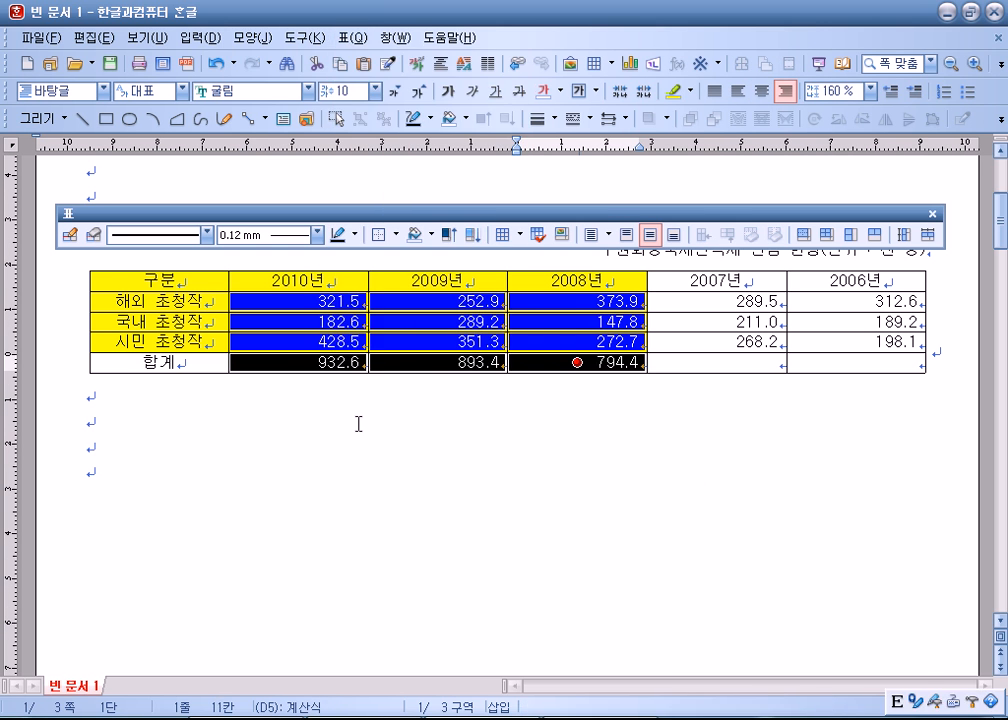
left_click(348, 408)
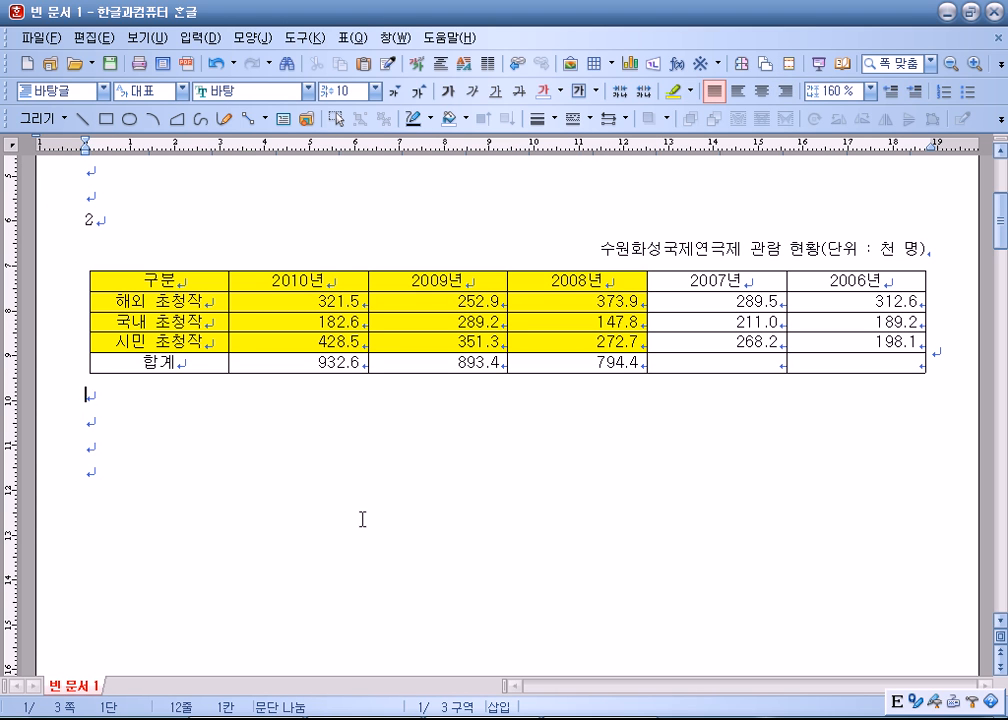
- Clear the totals in the 합계 row under 2010년, 2009년 and 2008년
left_click_drag(295, 281, 530, 283)
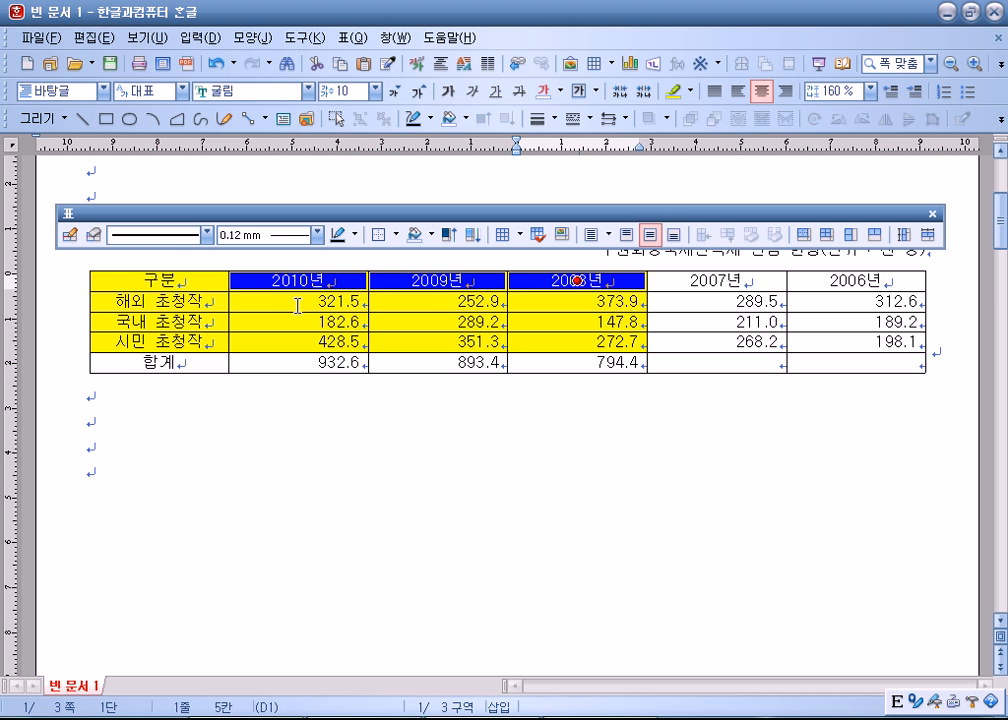
left_click_drag(309, 303, 551, 363)
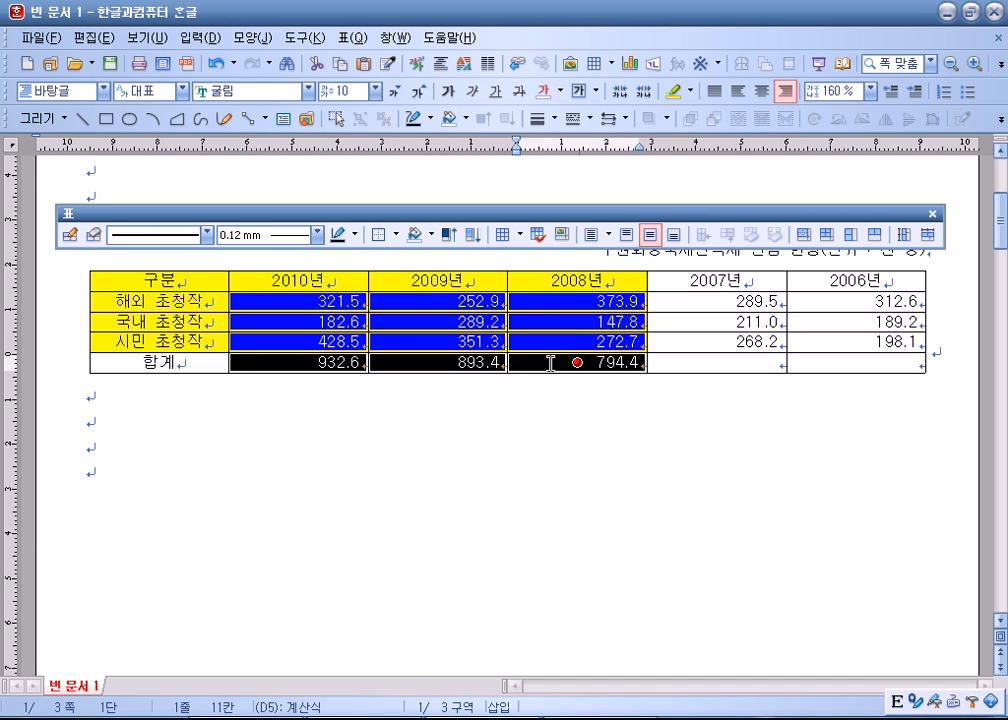
left_click(410, 484)
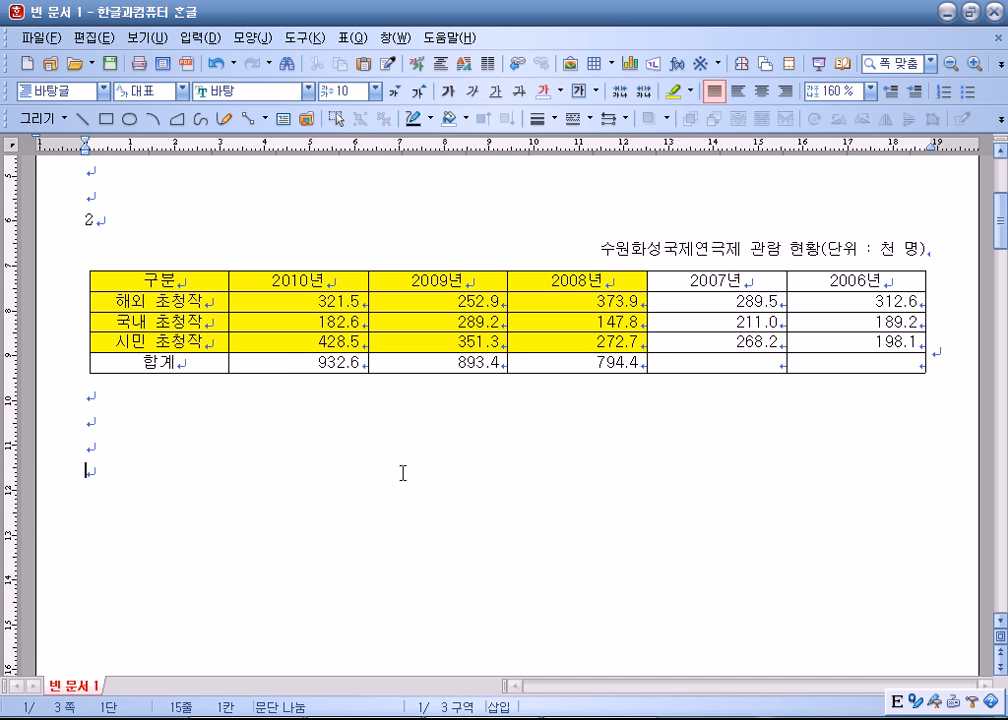
left_click_drag(333, 360, 561, 362)
key("Delete")
left_click(437, 470)
- Sum the 2010년, 2009년 and 2008년 columns into the 합계 row with a block sum
left_click_drag(323, 303, 577, 363)
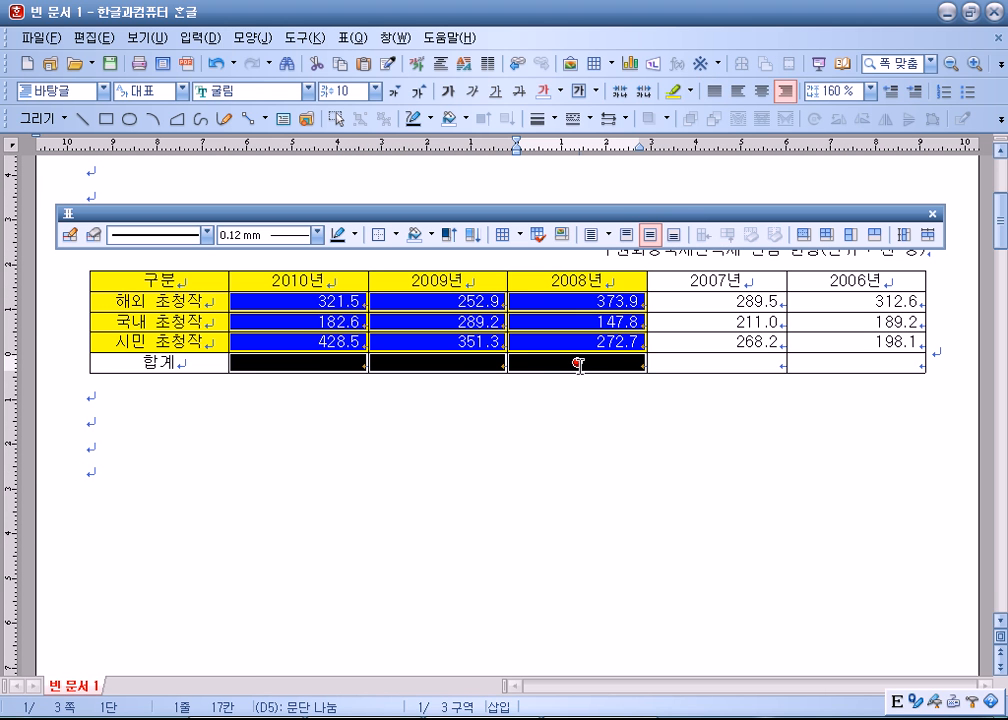
key("ctrl+shift+s")
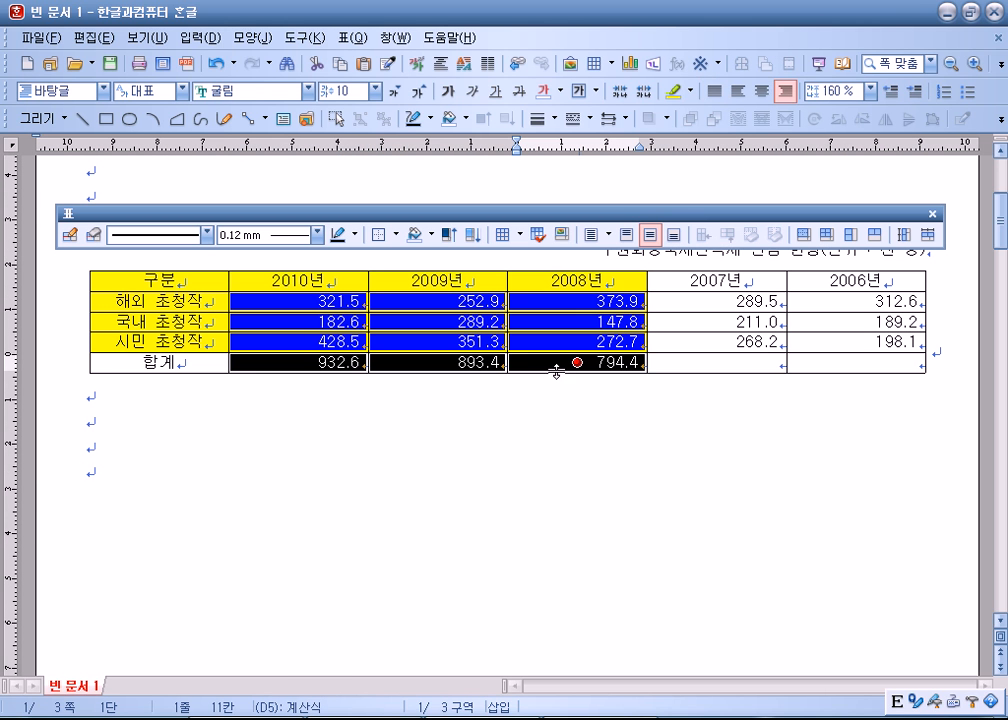
left_click(486, 451)
- Add a single / diagonal line to each of the 합계 cells under 2007년 and 2006년
left_click_drag(711, 362, 838, 362)
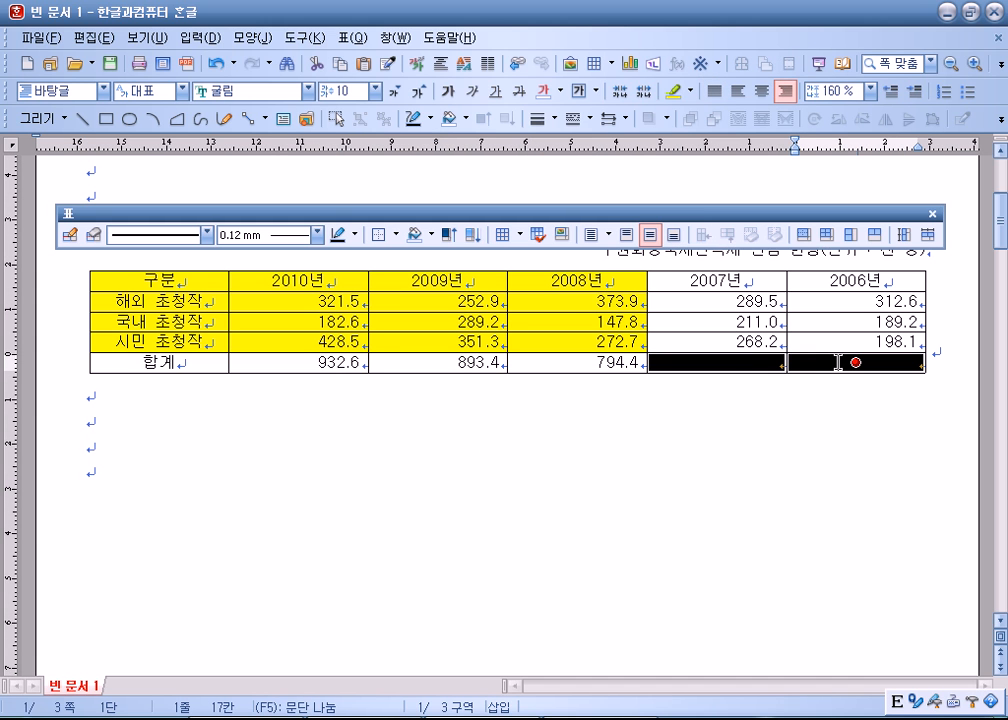
key("l")
left_click(355, 143)
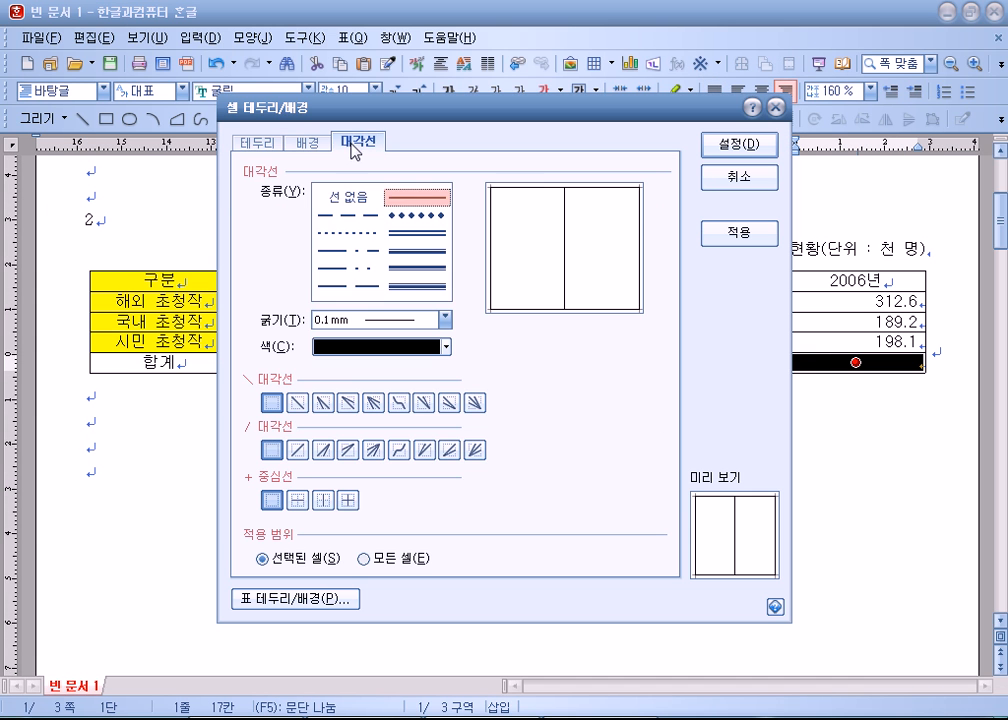
left_click(297, 449)
left_click(740, 143)
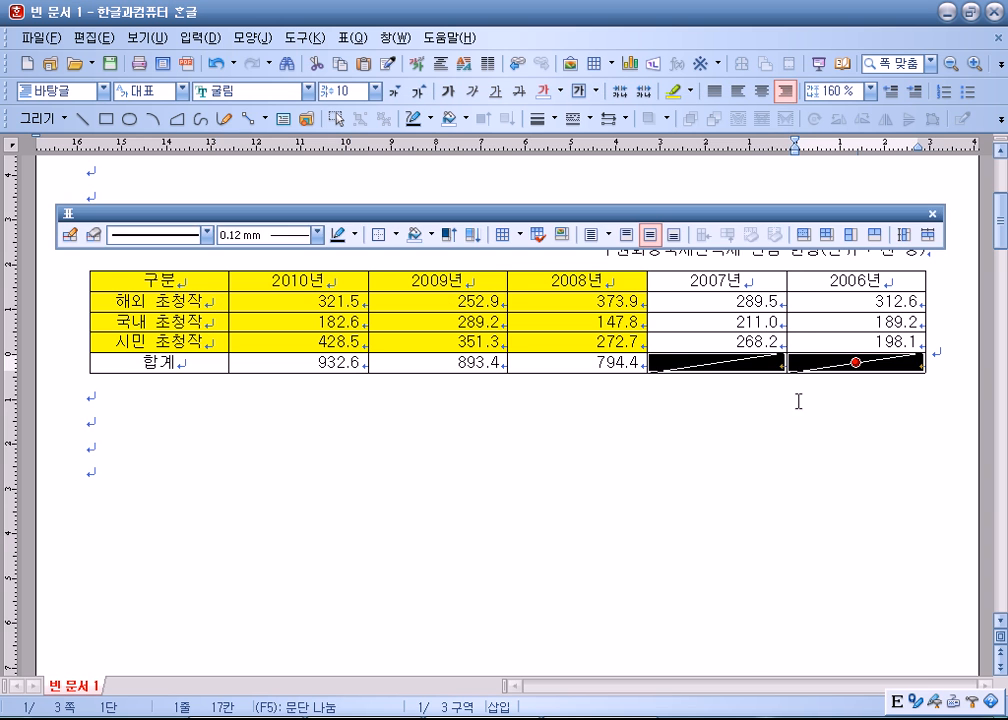
key("Escape")
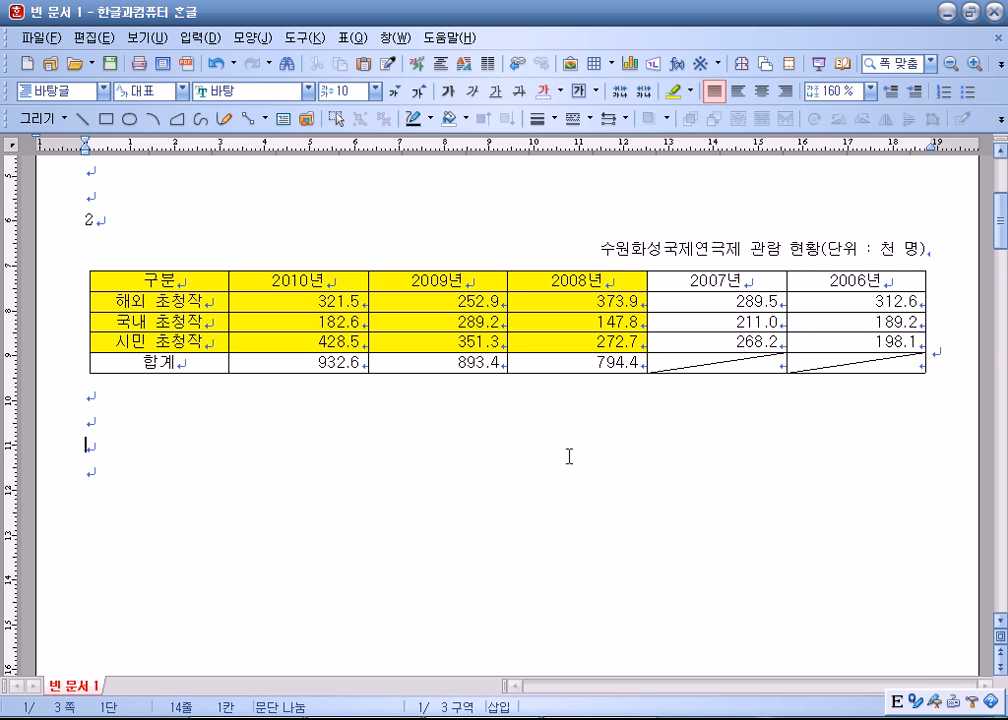
- Remove the diagonal lines from the 합계 cells under 2007년 and 2006년 by setting the line type to 선 없음
left_click_drag(677, 369, 856, 362)
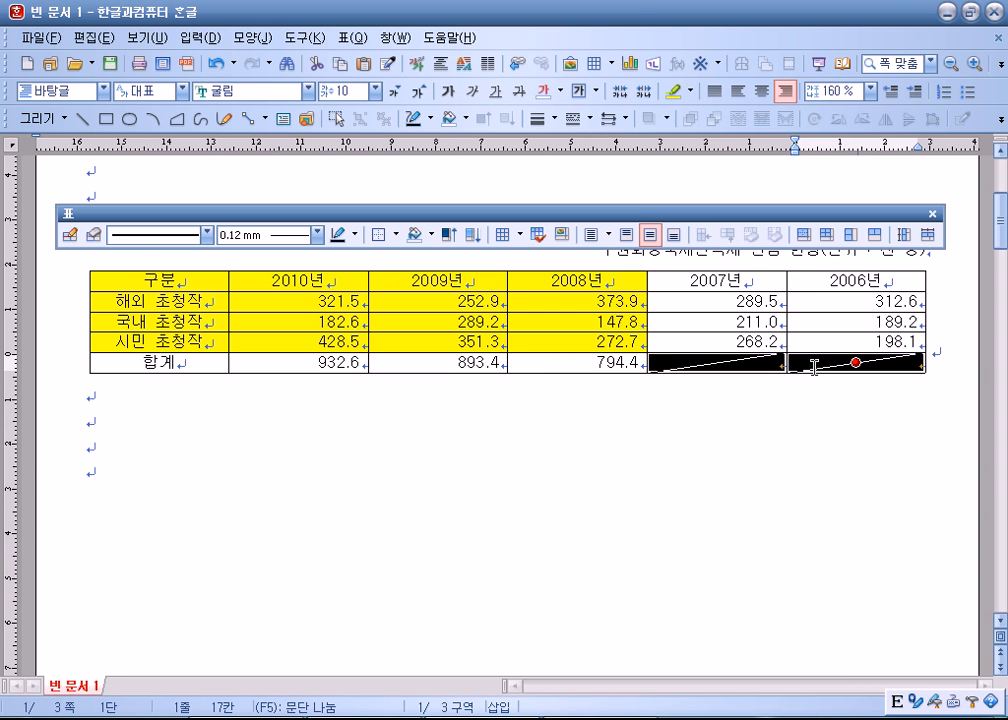
key("l")
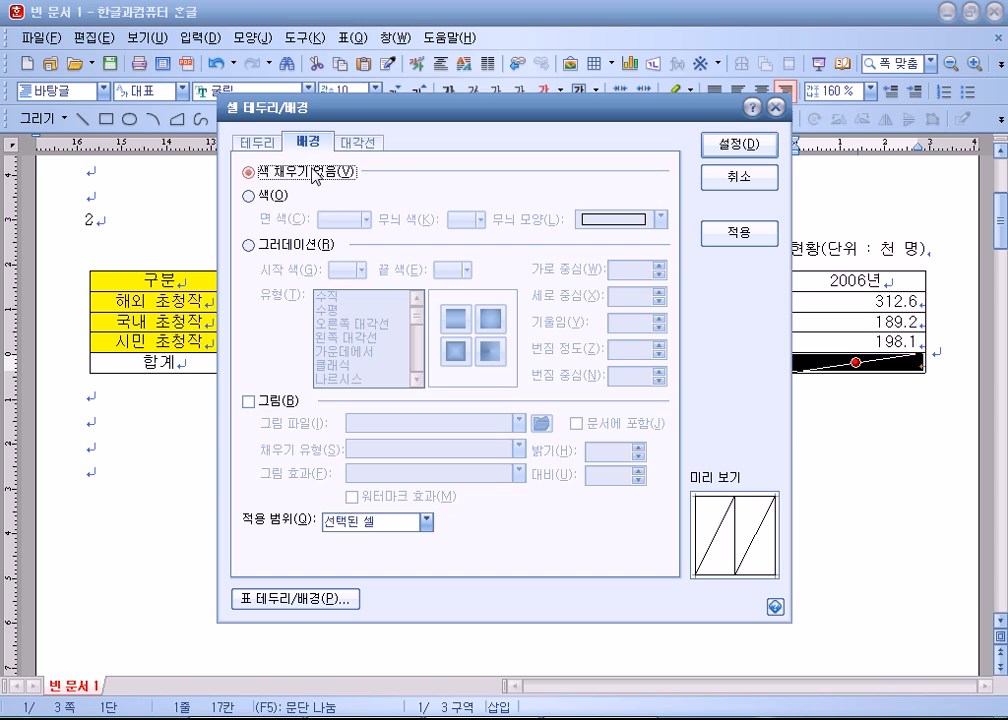
left_click(357, 142)
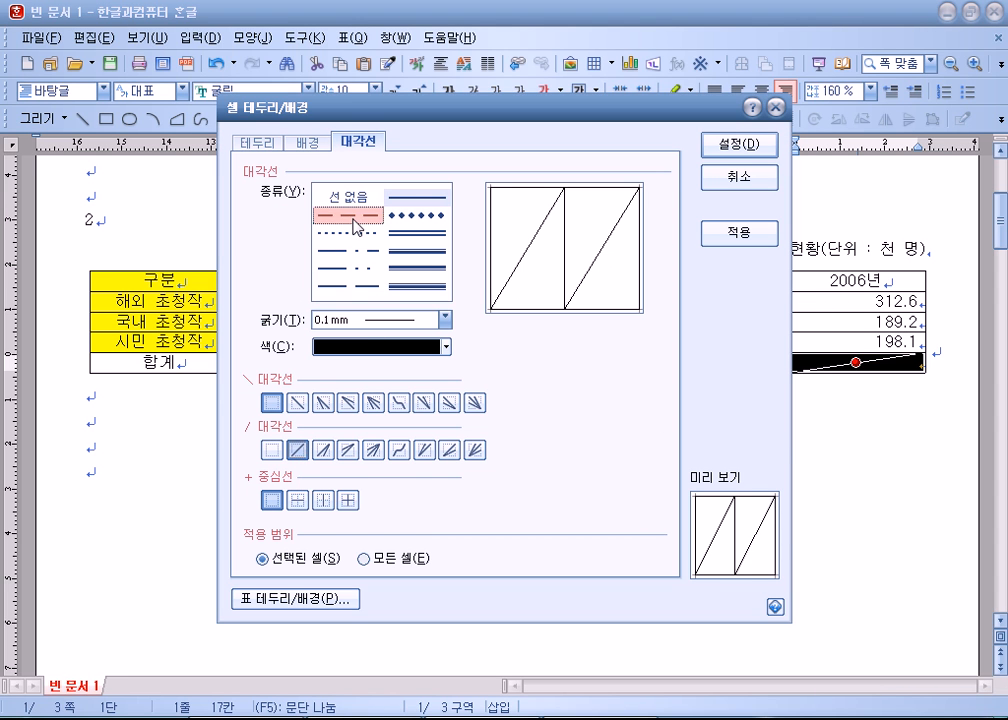
left_click(349, 286)
left_click(745, 150)
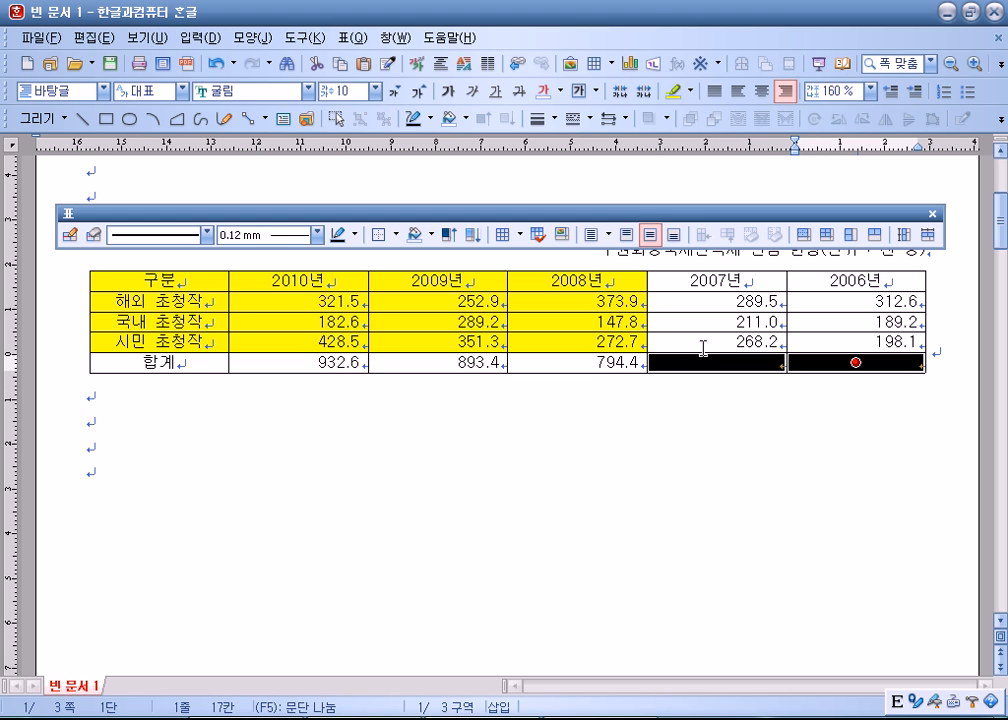
- Apply a solid 0.1 mm / diagonal line to the 합계 cells under 2007년 and 2006년
key("l")
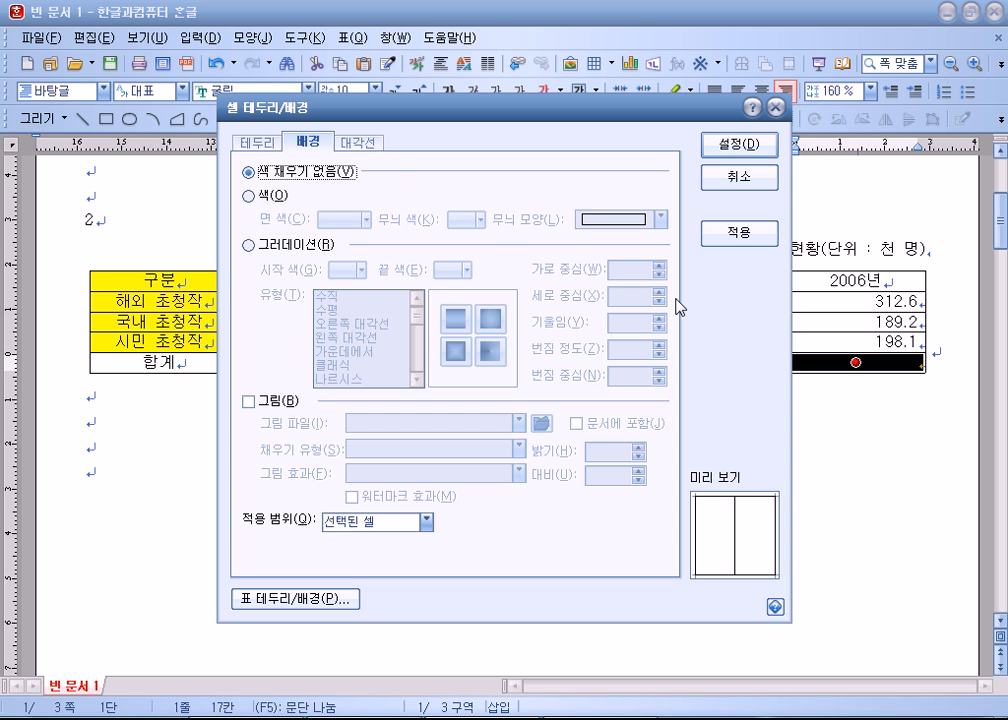
left_click(365, 141)
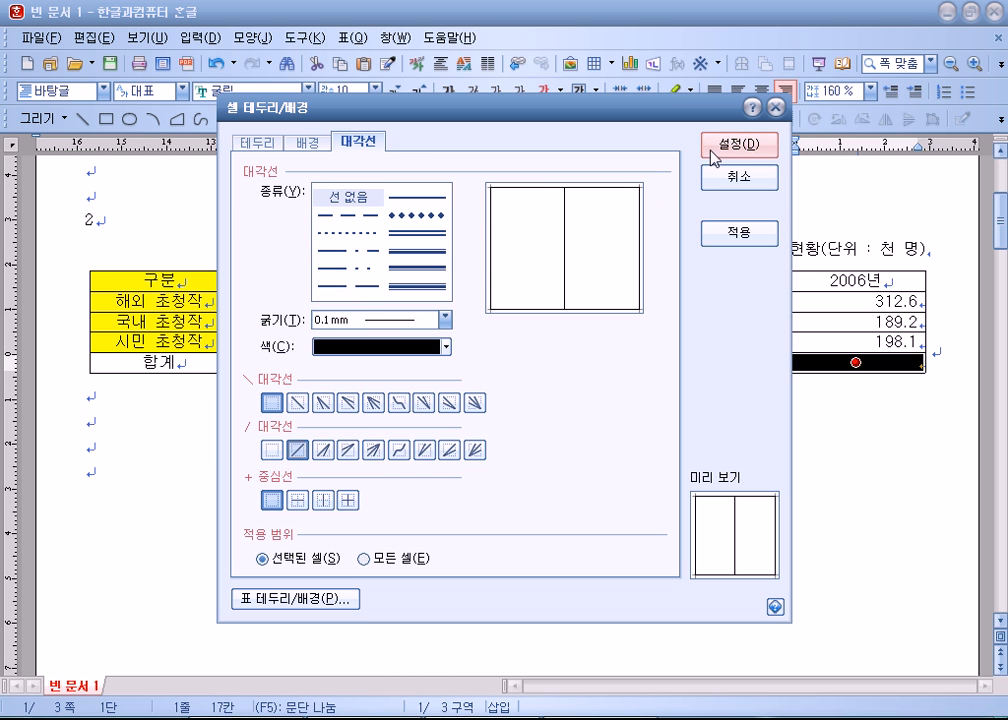
left_click(415, 197)
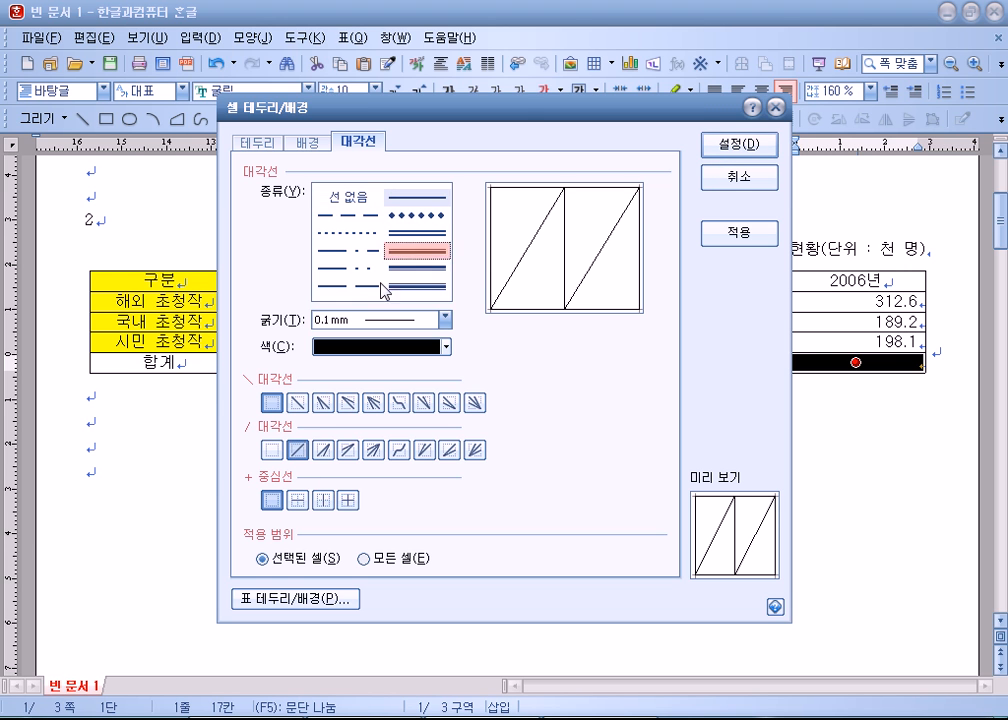
left_click(756, 148)
- Apply a 0.5 mm double-line outside border around the whole table
left_click_drag(227, 272, 819, 360)
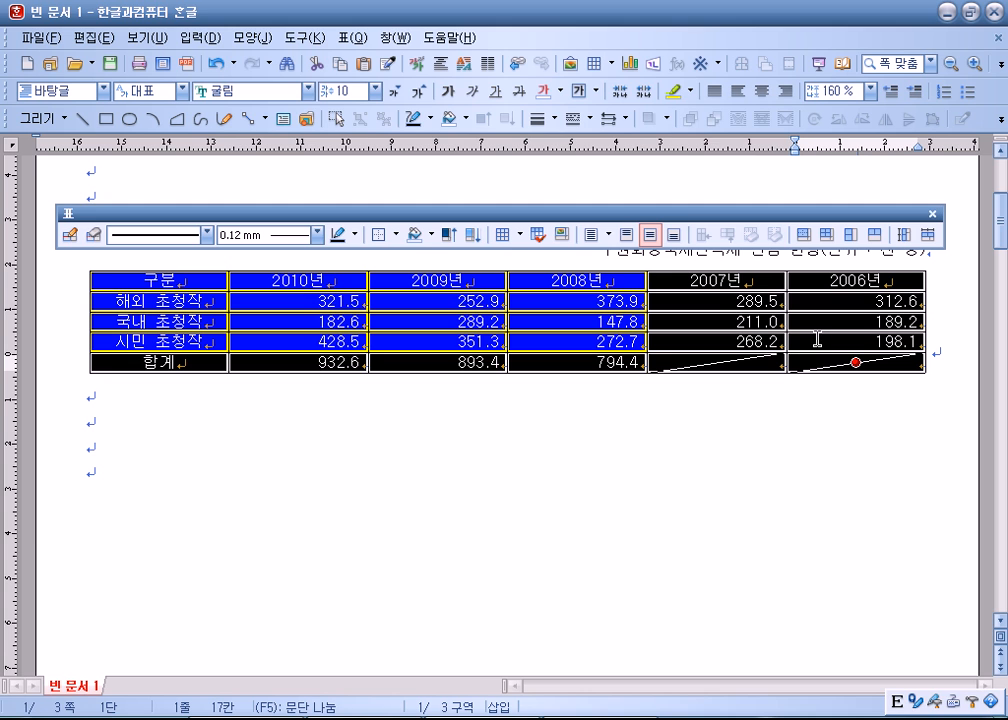
key("l")
left_click_drag(473, 120, 541, 75)
left_click(481, 178)
left_click(618, 145)
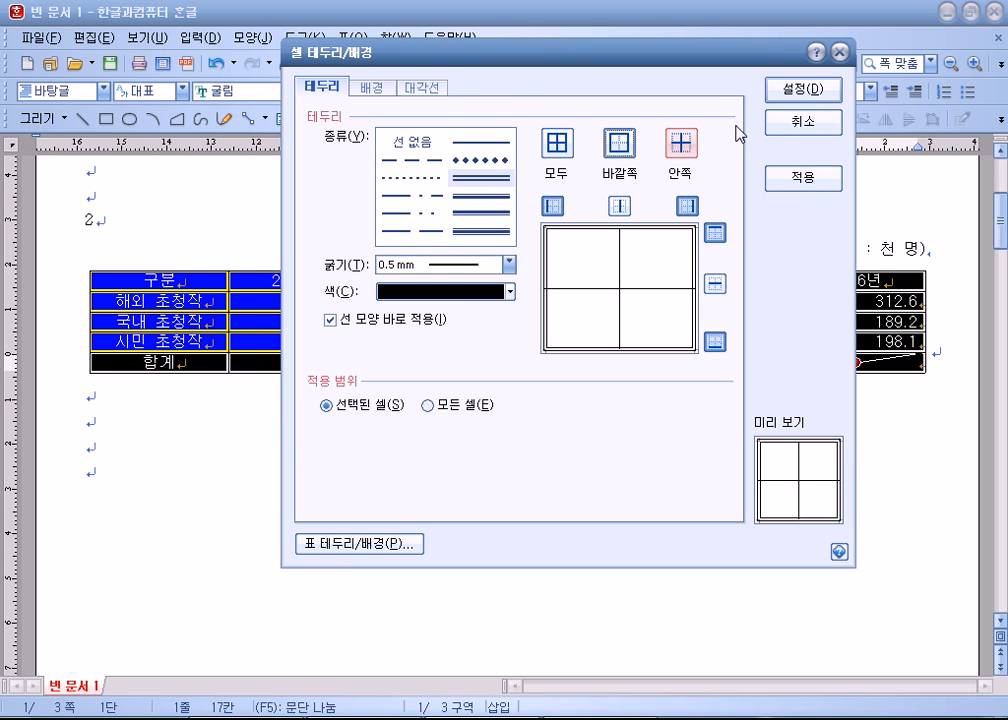
left_click(803, 90)
- Apply a 0.5 mm double-line outside border around the table's first column, from 구분 to 합계
left_click(168, 367)
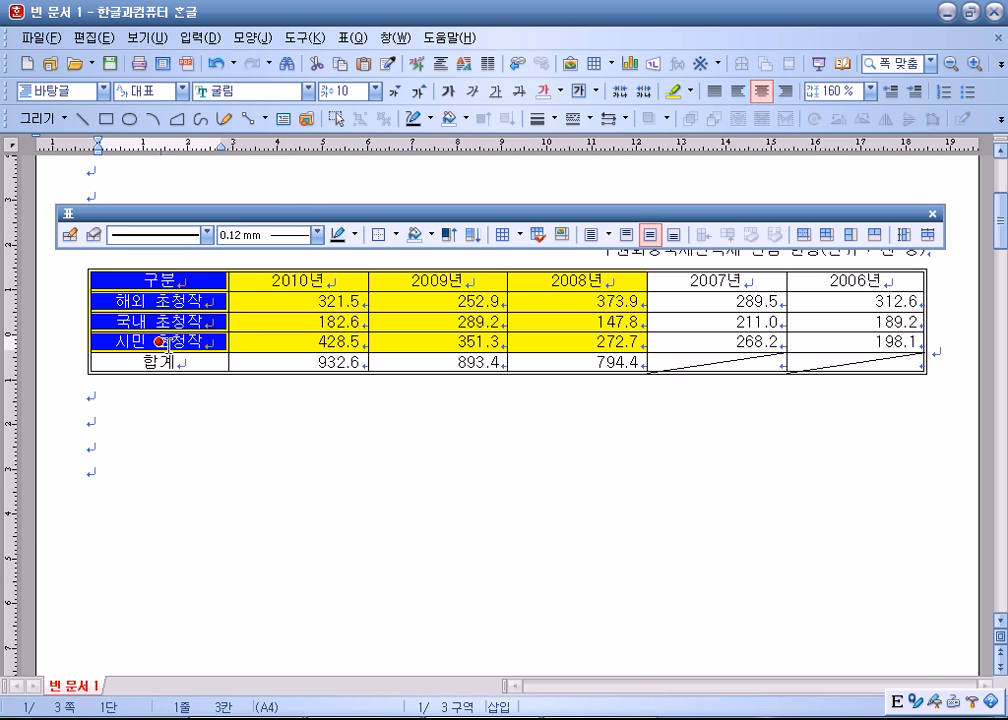
key("l")
left_click(418, 234)
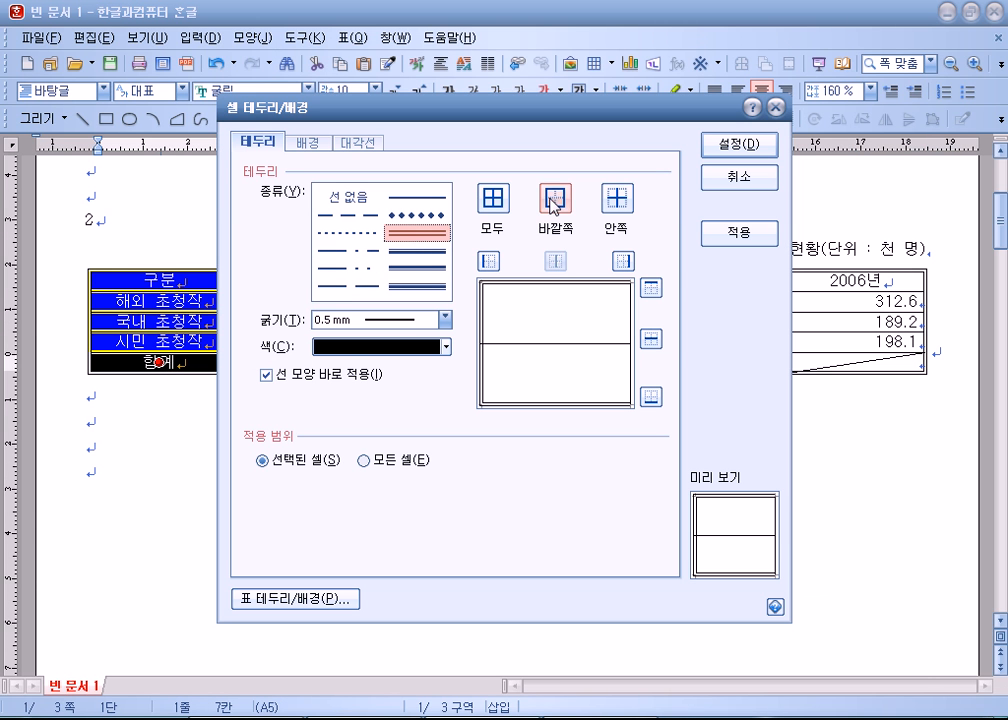
left_click(555, 199)
left_click(717, 150)
- Apply a double-line outside border around the table's header row, from 구분 to 2006년
left_click_drag(215, 281, 865, 284)
key("l")
left_click(446, 264)
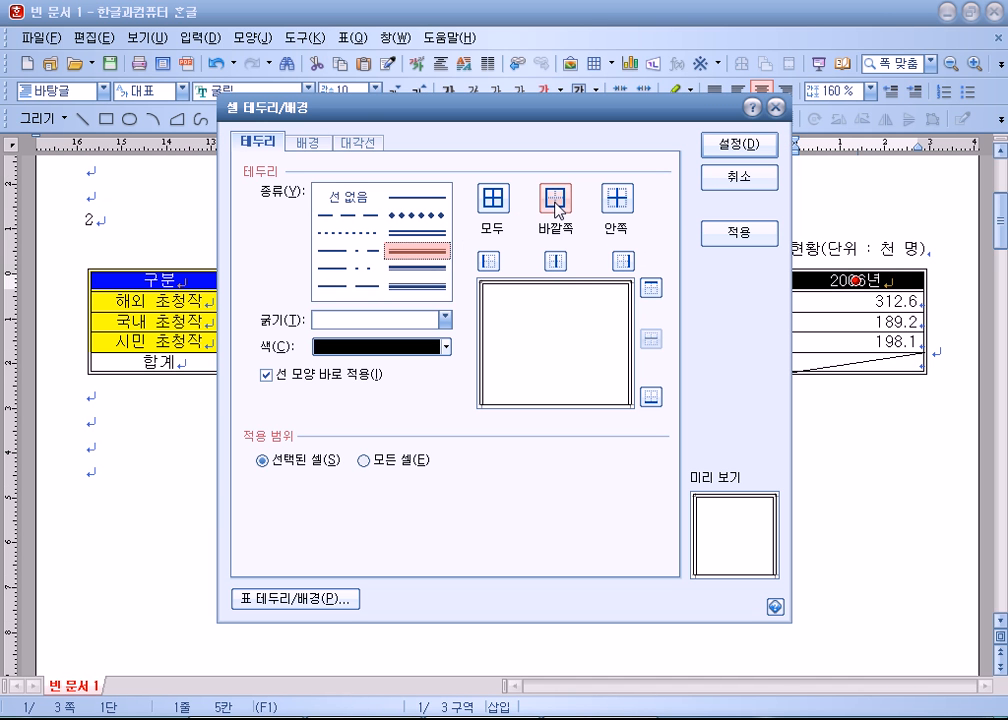
left_click(556, 204)
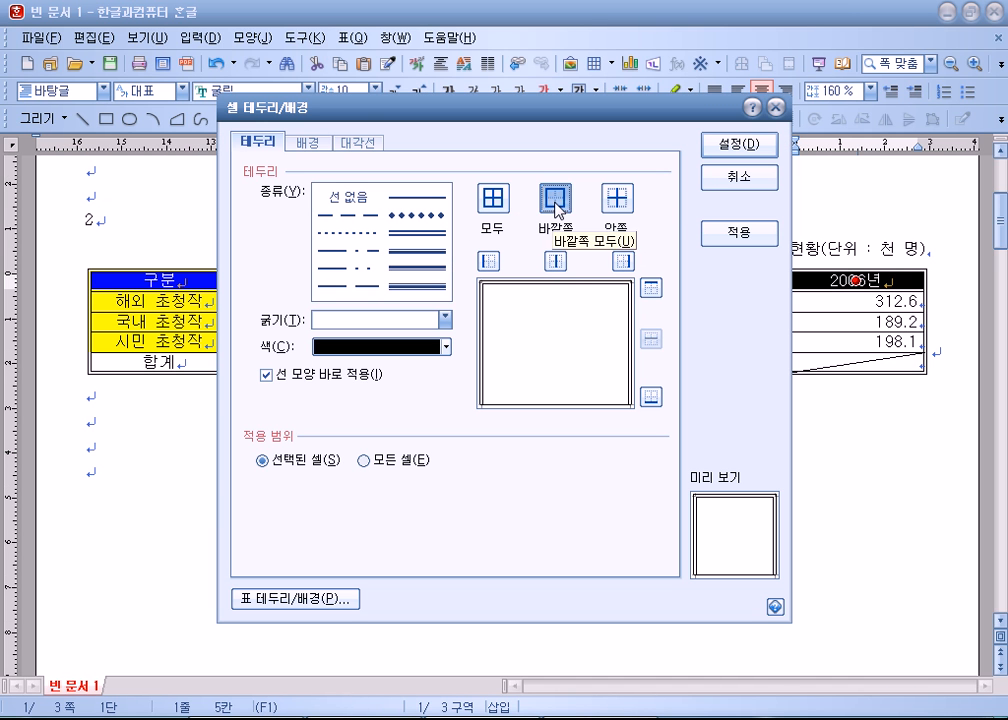
left_click(420, 234)
left_click(745, 144)
left_click(583, 450)
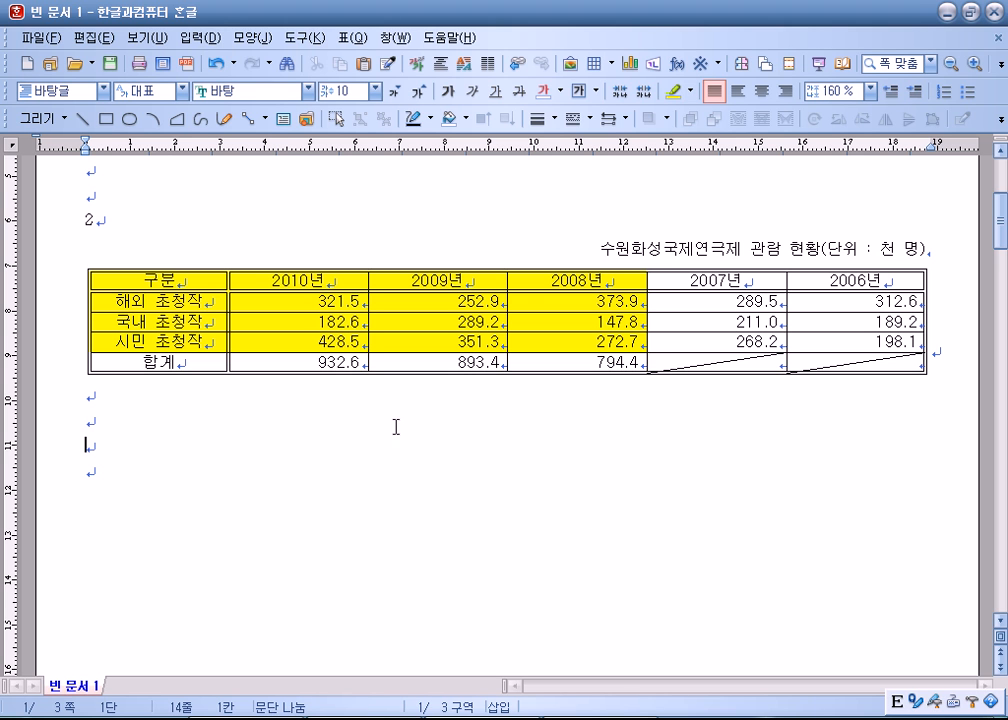
- Review the table's cell text, yellow-filled block, block totals and caption
left_click_drag(197, 289, 856, 362)
left_click(548, 493)
left_click_drag(243, 299, 835, 386)
left_click(690, 458)
left_click_drag(209, 280, 578, 341)
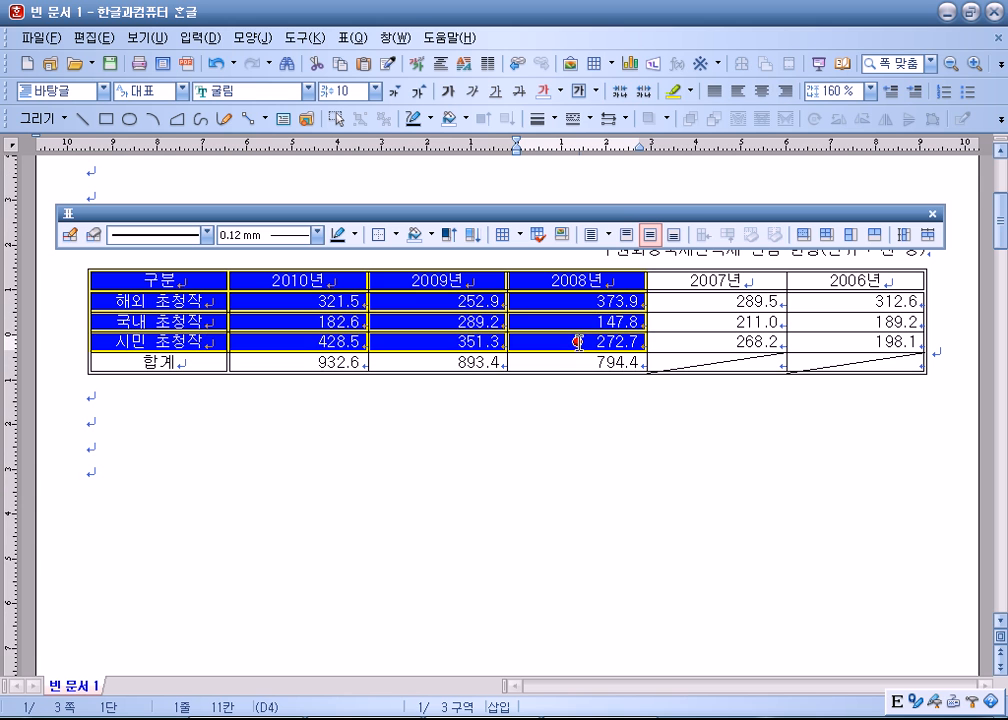
left_click(493, 450)
left_click_drag(243, 362, 561, 360)
left_click(603, 422)
left_click(675, 241)
triple_click(647, 243)
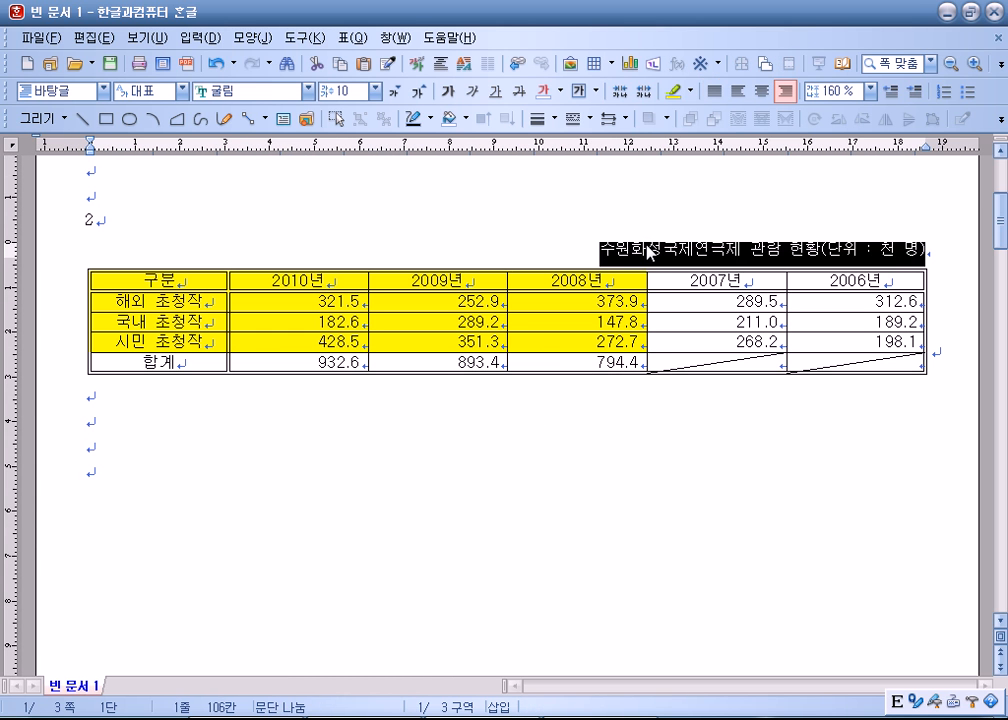
left_click(527, 417)
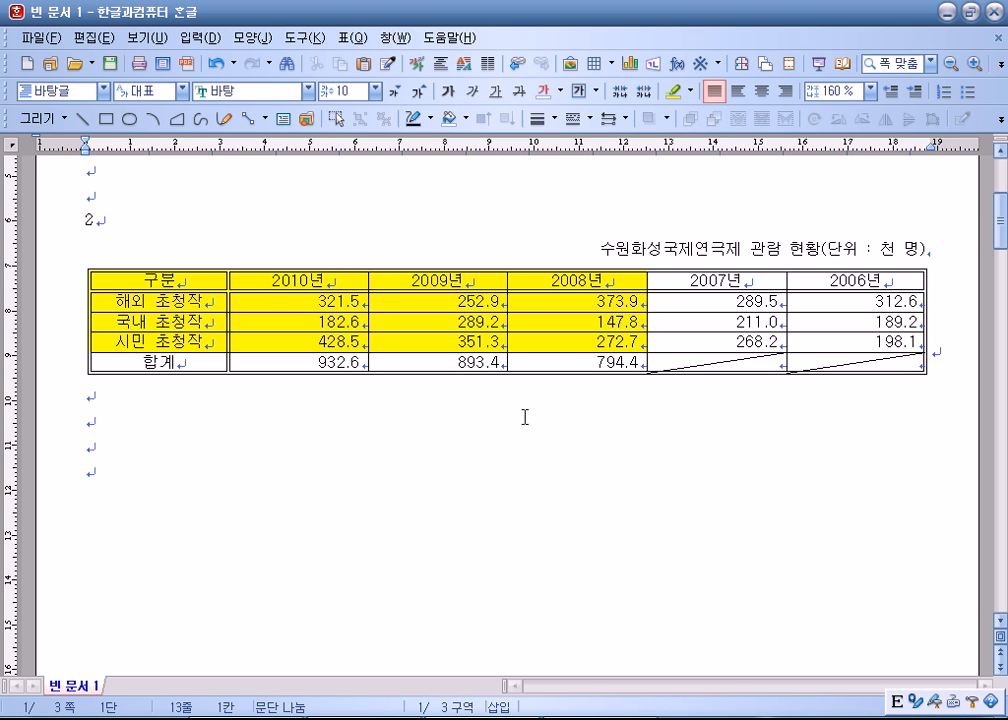
- Create a chart from the yellow cells, from 구분 to the 시민 초청작 value for 2008년, and select it
left_click_drag(208, 276, 580, 341)
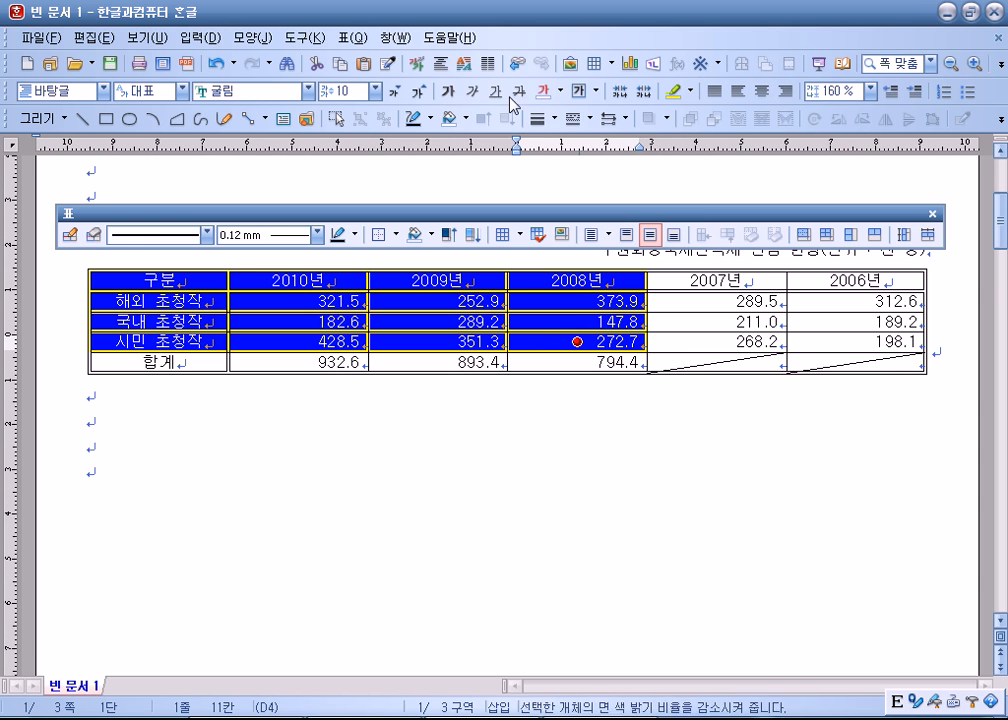
left_click(630, 63)
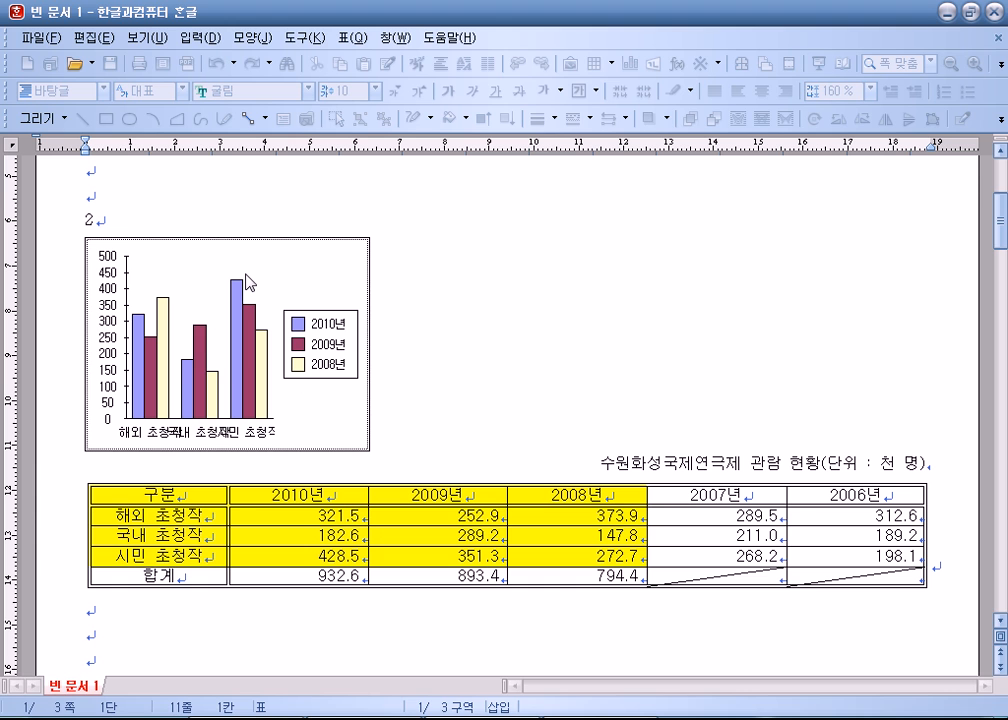
left_click(477, 268)
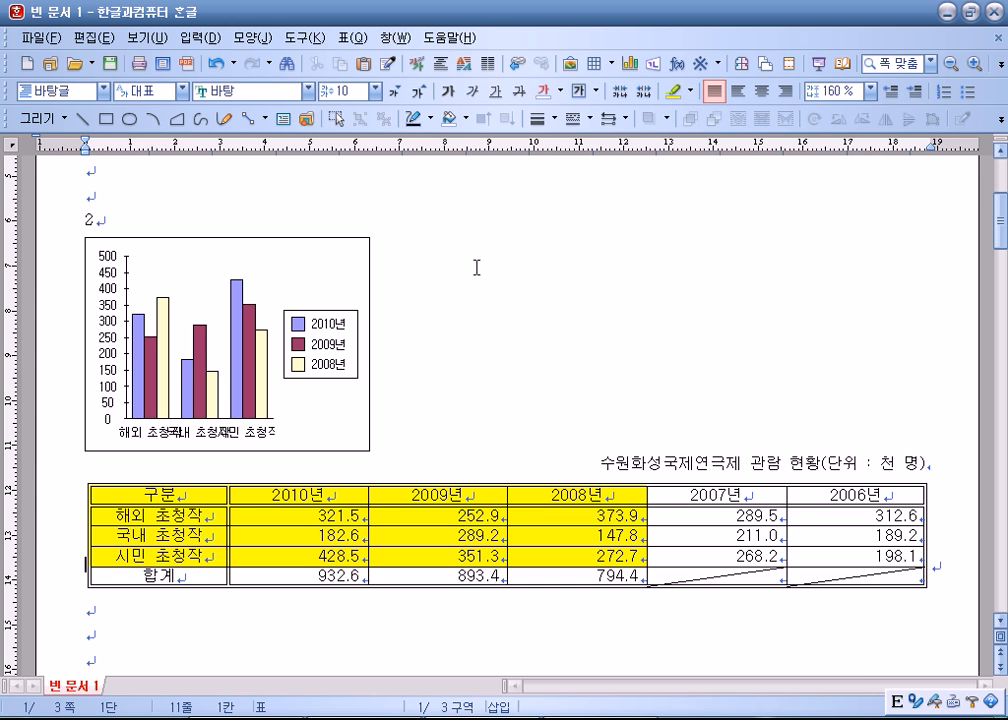
left_click(356, 263)
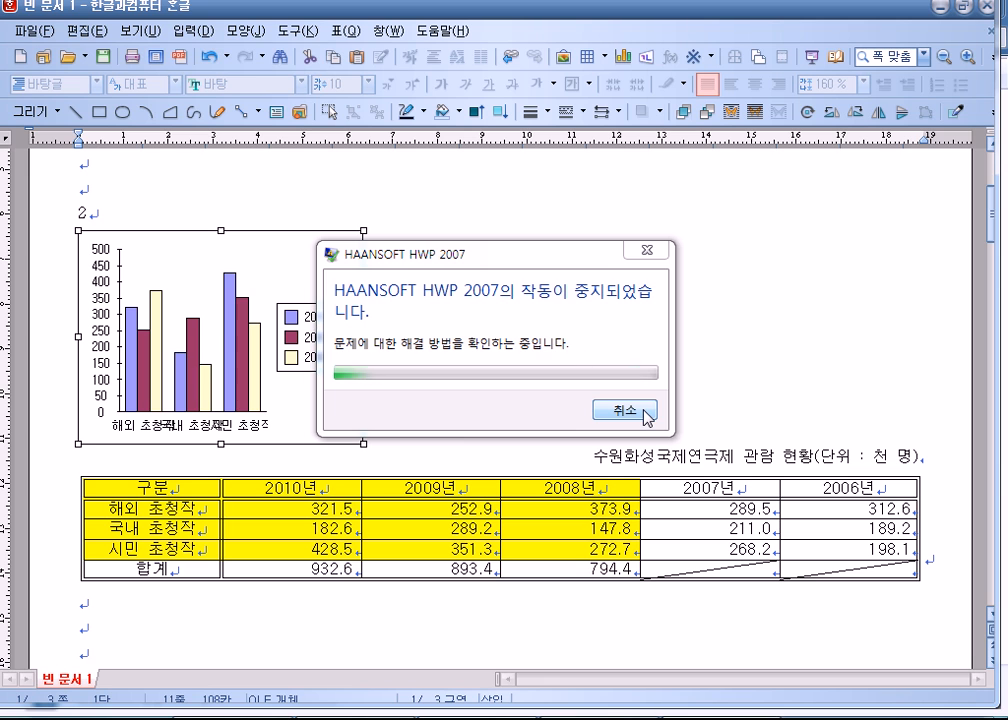
- Dismiss the program error, restart 한글과컴퓨터 한글 2007 from the desktop and recover the 빈 문서 1 document
left_click(643, 411)
left_click(642, 419)
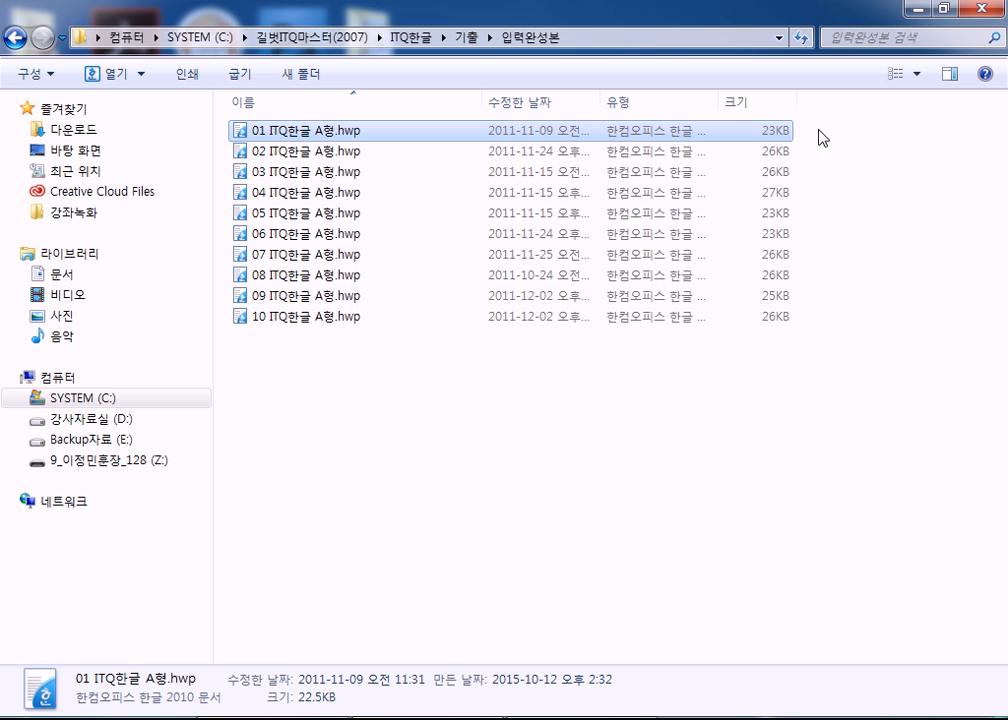
left_click(917, 9)
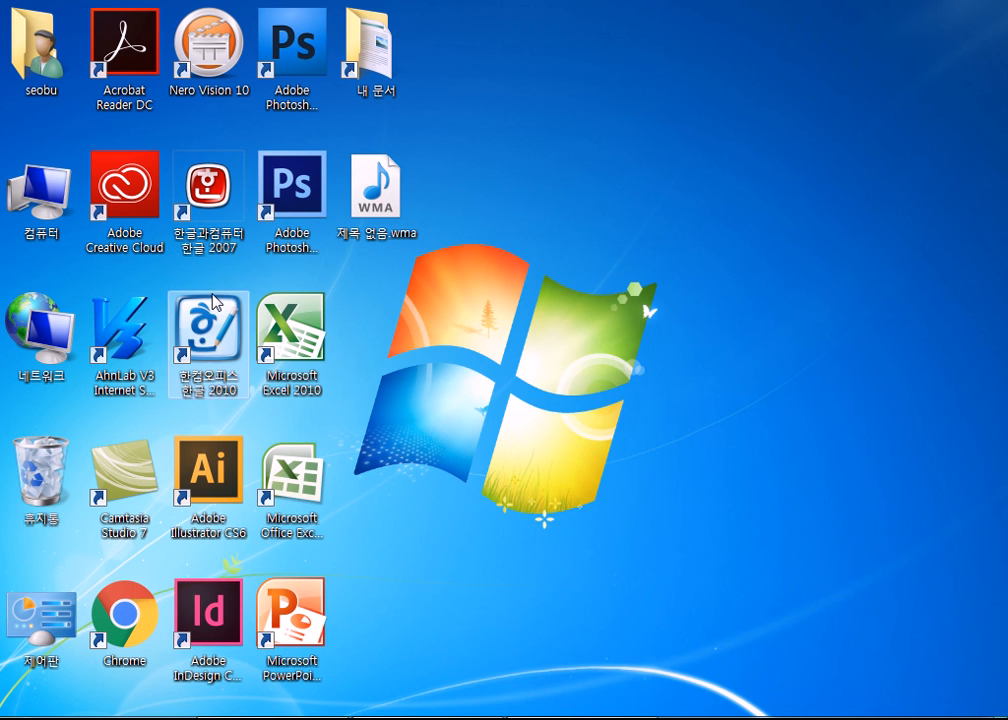
double_click(208, 200)
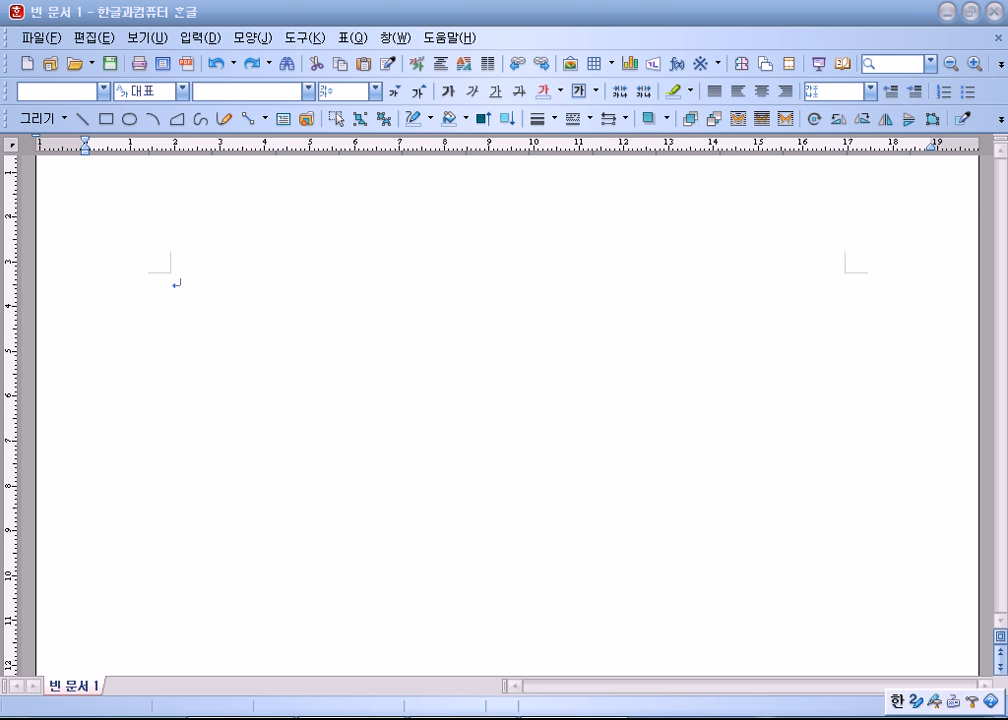
left_click(497, 394)
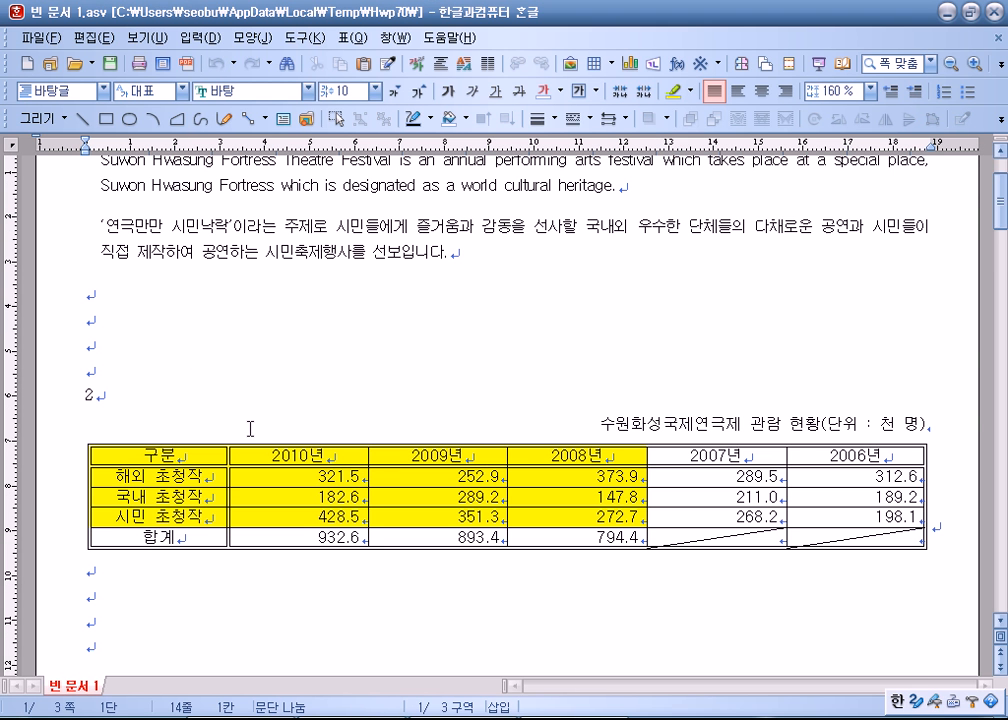
- Insert a chart from the table's yellow cells, covering 구분 to 2008년 and the 해외, 국내 and 시민 초청작 rows
scroll(247, 440, "down", 2)
scroll(240, 420, "up", 1)
left_click_drag(150, 384, 563, 445)
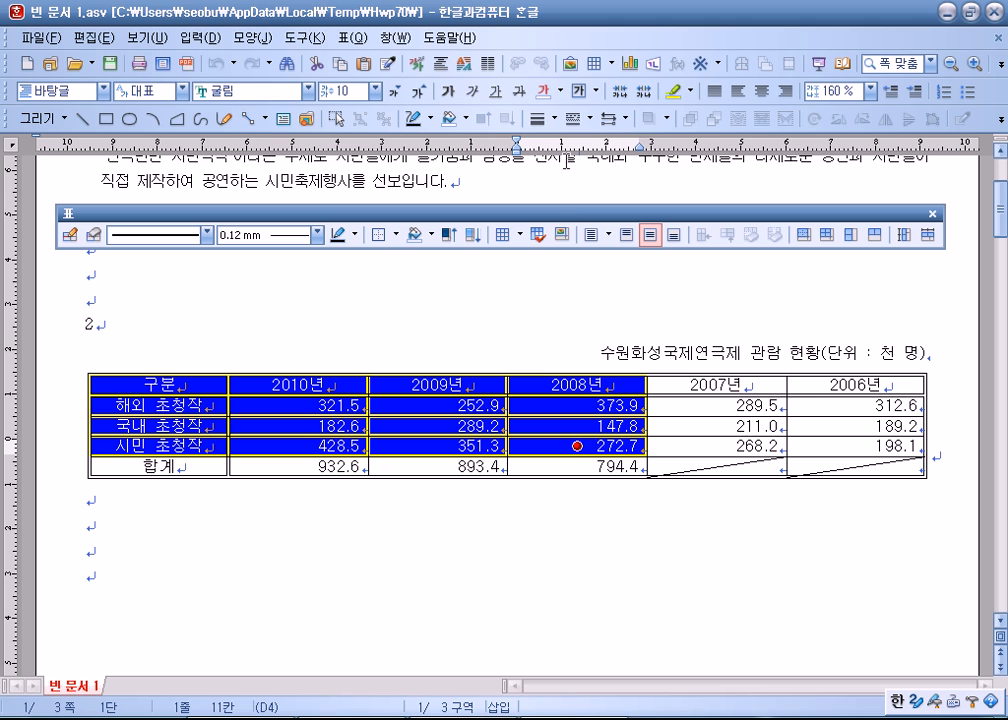
left_click(628, 66)
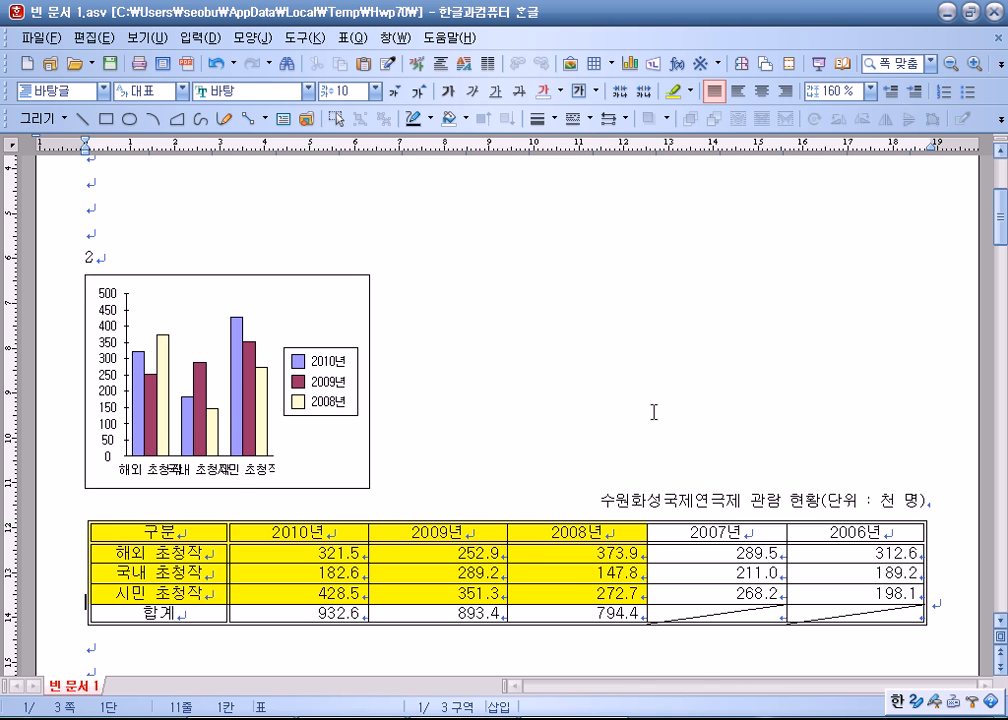
- Try the 글자처럼 취급 position option on the chart, and undo the change
right_click(343, 312)
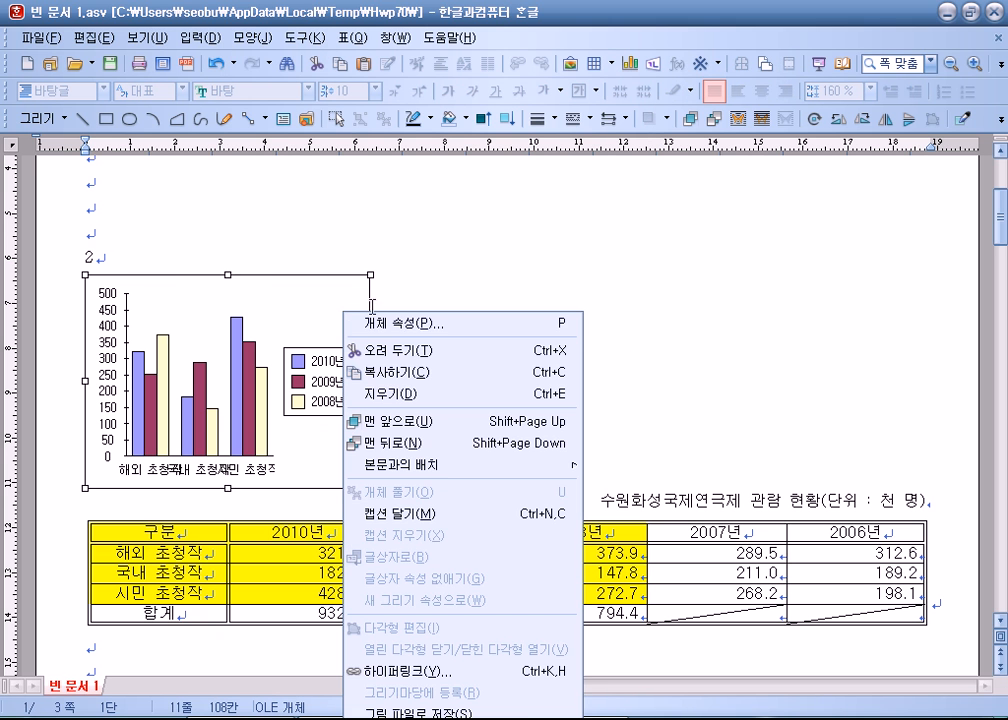
left_click(398, 326)
left_click(267, 283)
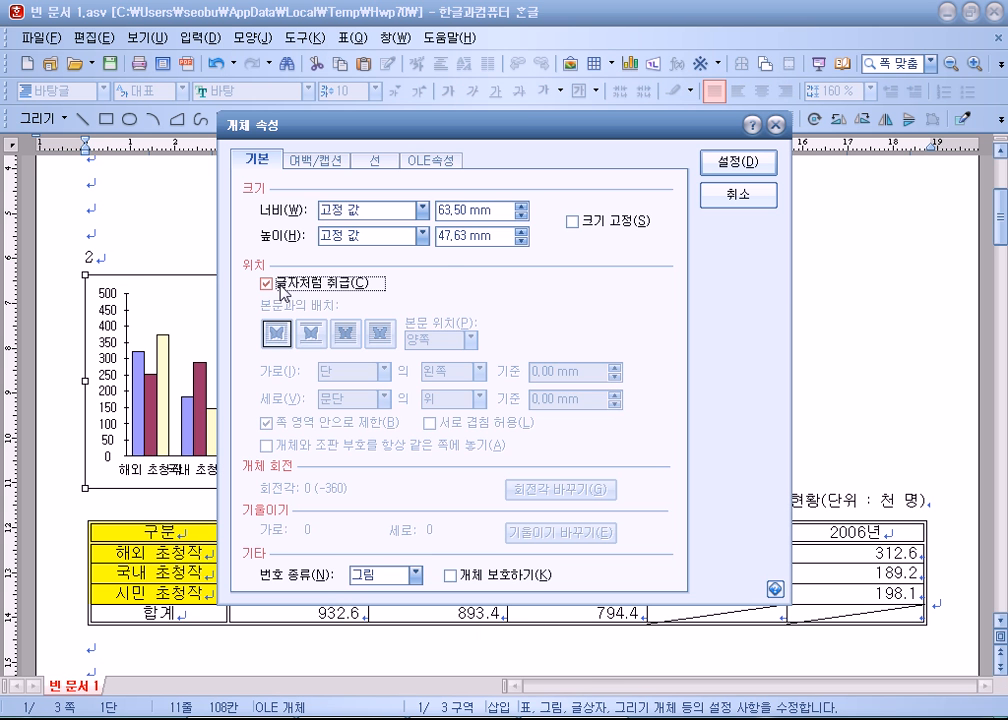
key("Return")
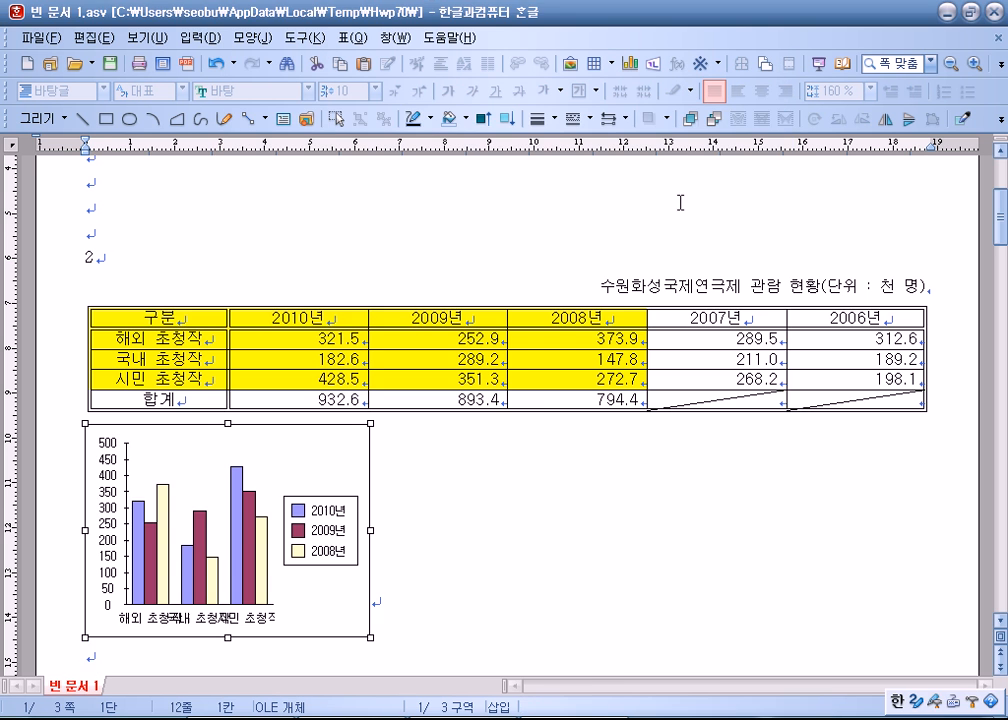
left_click(391, 550)
left_click(962, 370)
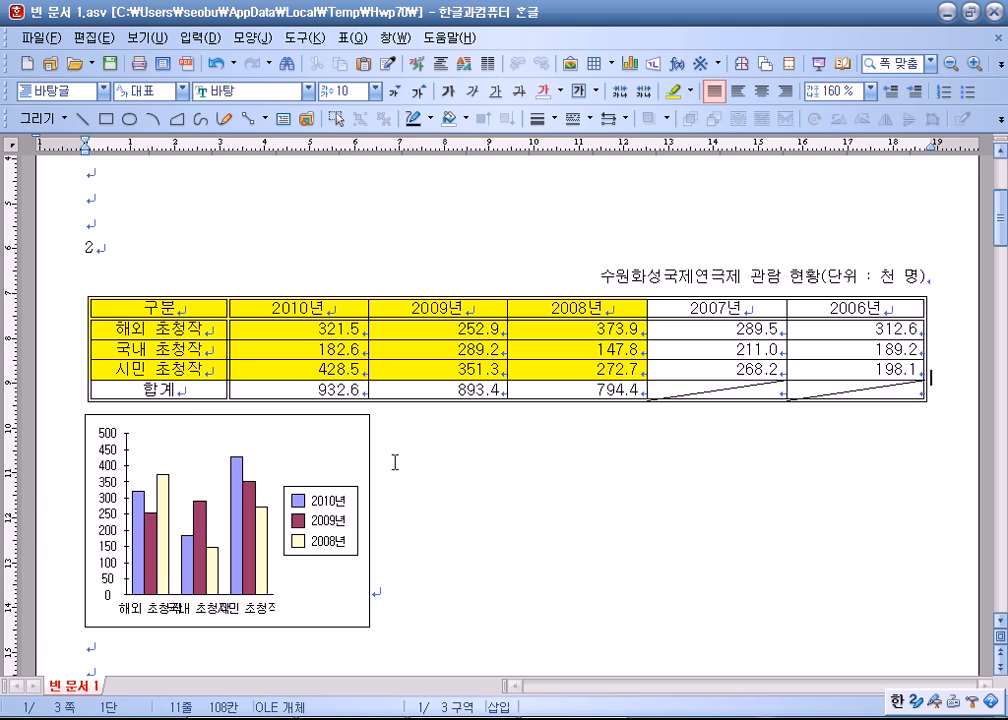
key("ctrl+z")
- Turn on 글자처럼 취급 in the chart's object properties
right_click(336, 279)
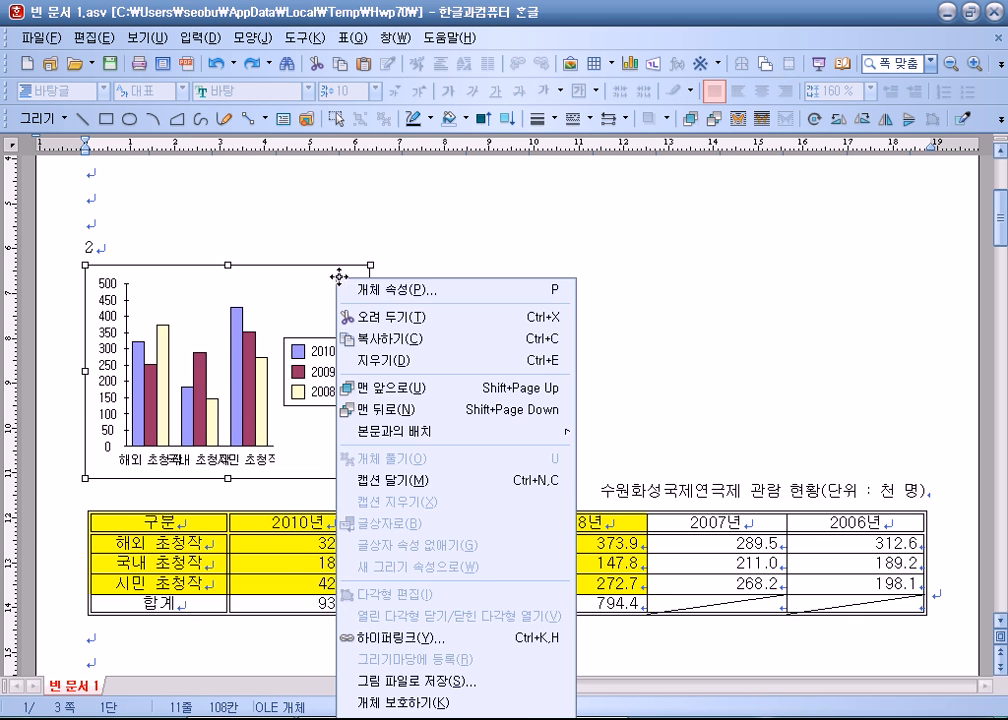
left_click(374, 301)
left_click(290, 283)
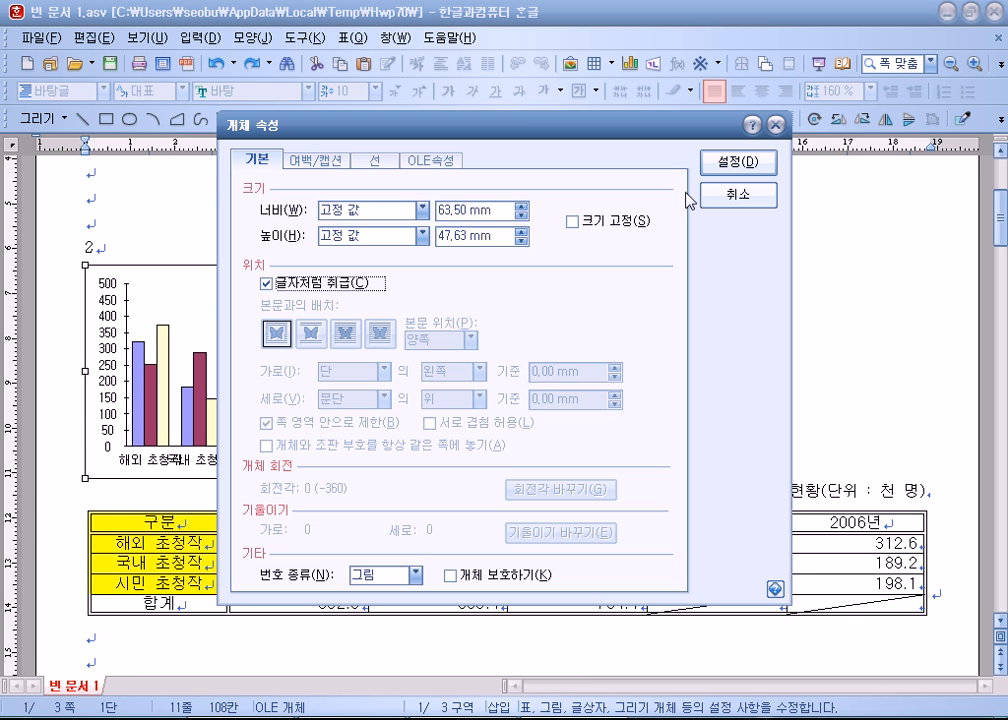
key("Return")
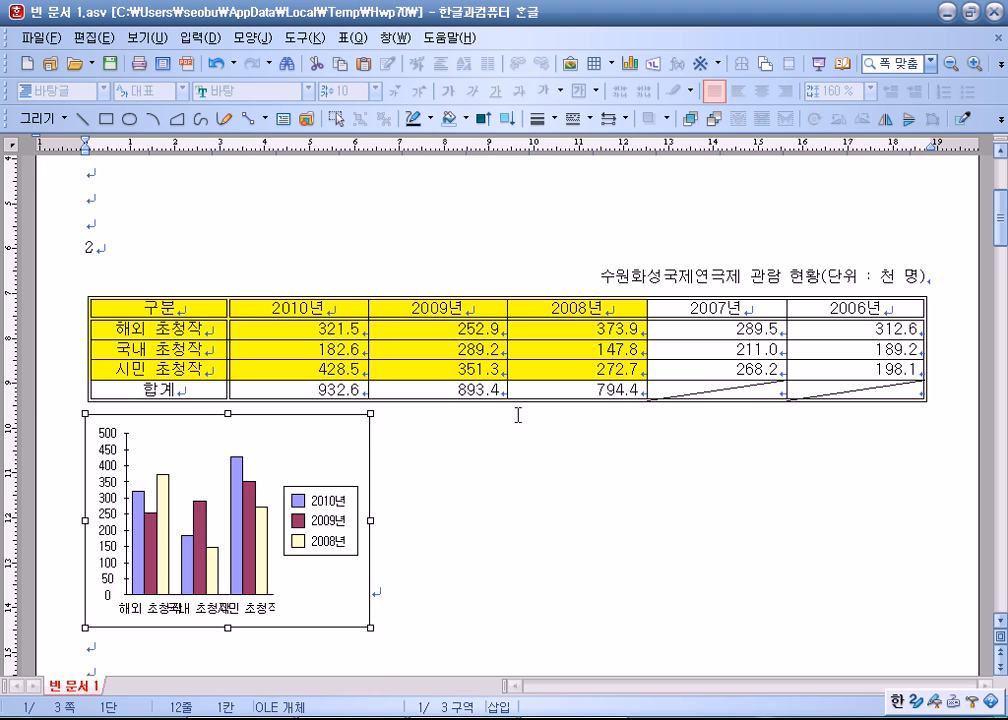
- Move the chart to the empty line directly above the number 2, and select it
left_click_drag(268, 452, 254, 183)
left_click(530, 330)
left_click(319, 237)
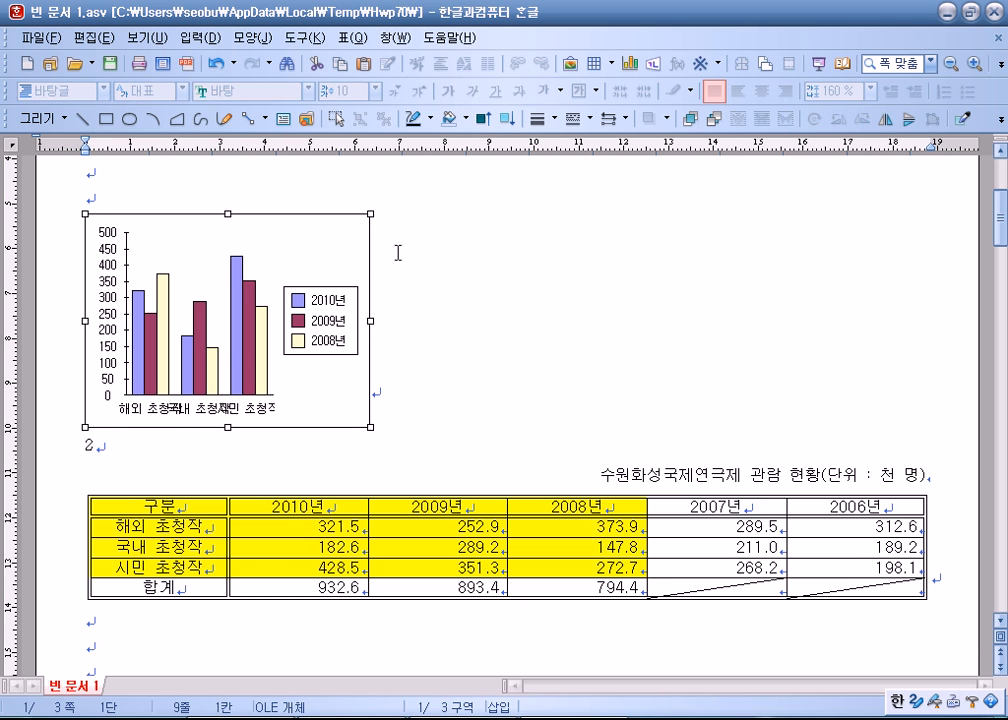
- Move the chart from above the number 2 to the empty line directly below the table, and select it
key("Delete")
left_click(135, 425)
key("ctrl+v")
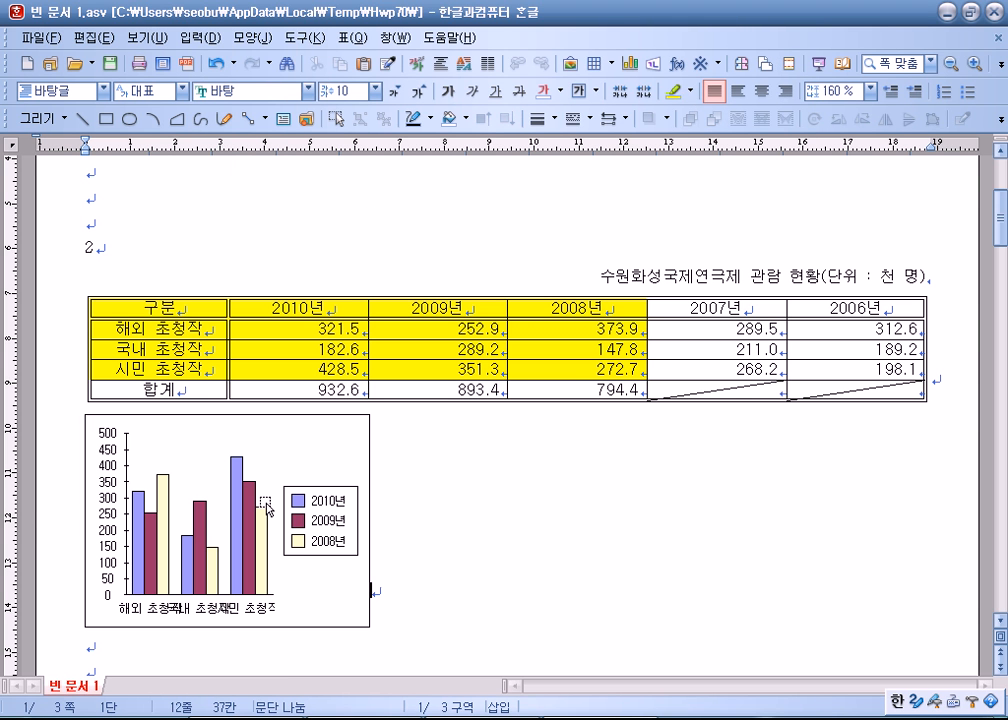
left_click(334, 446)
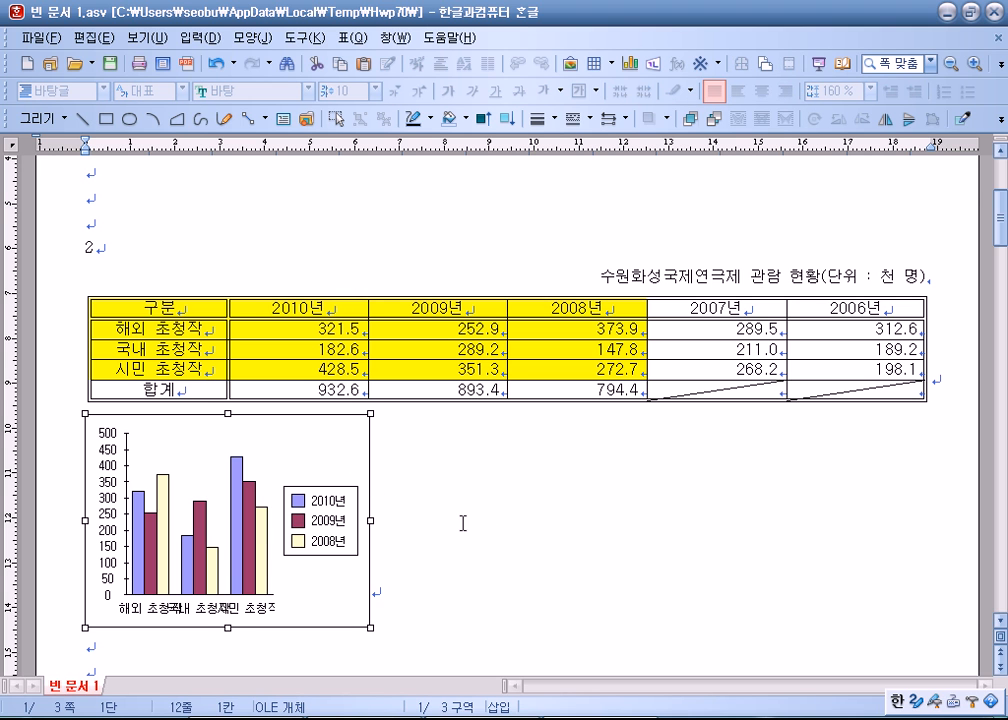
- Examine the chart's object options and the editing options available inside the activated chart
double_click(350, 443)
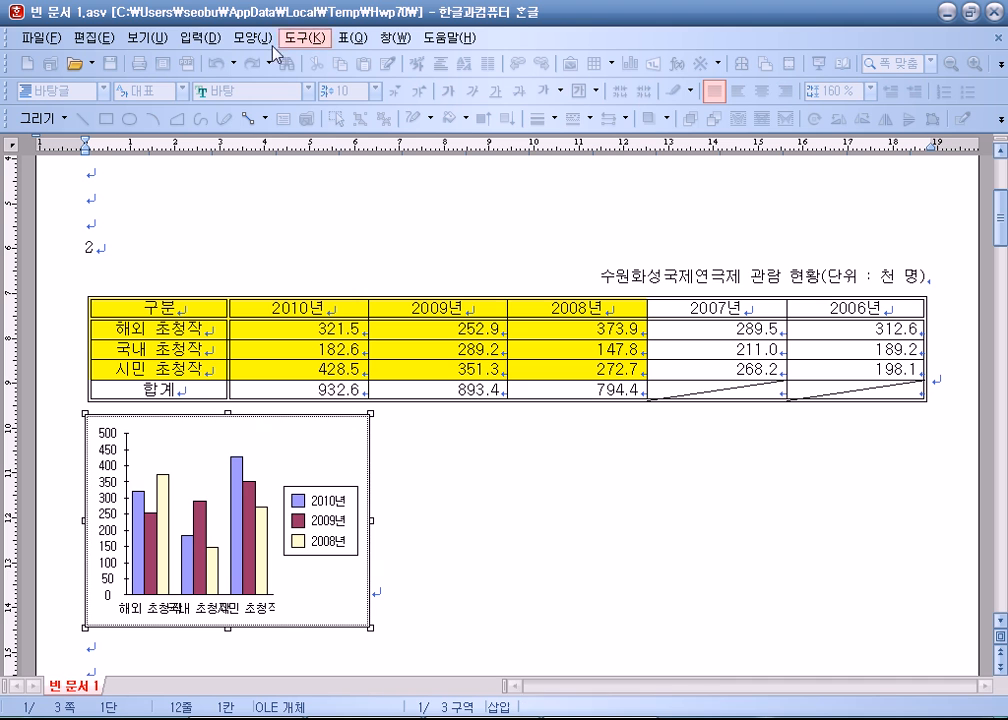
left_click(520, 553)
right_click(347, 456)
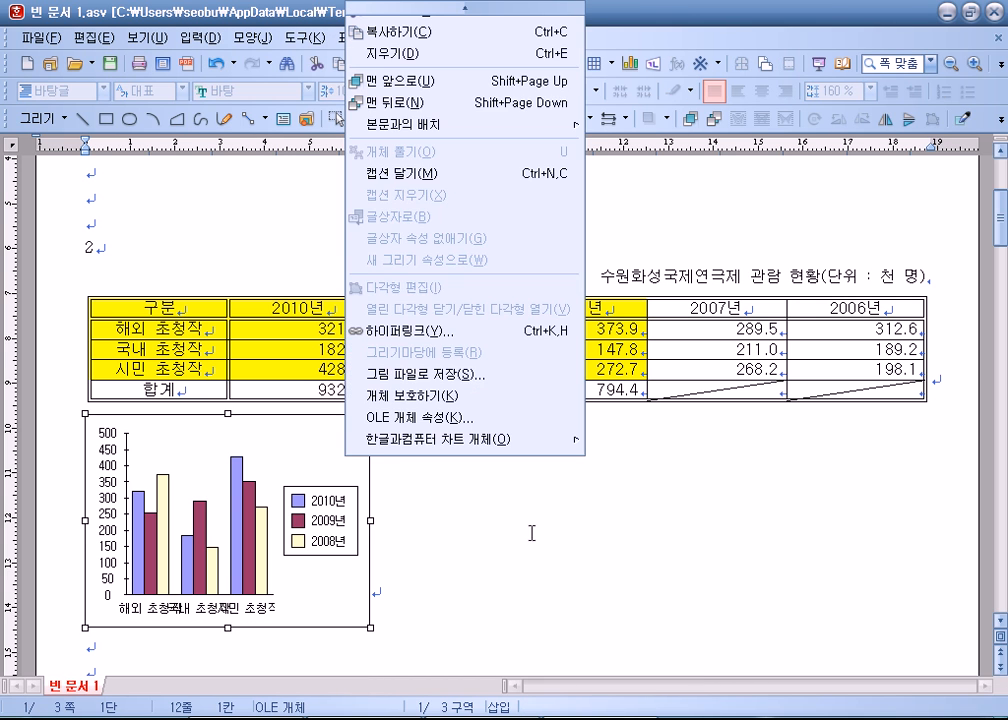
key("Escape")
left_click(321, 442)
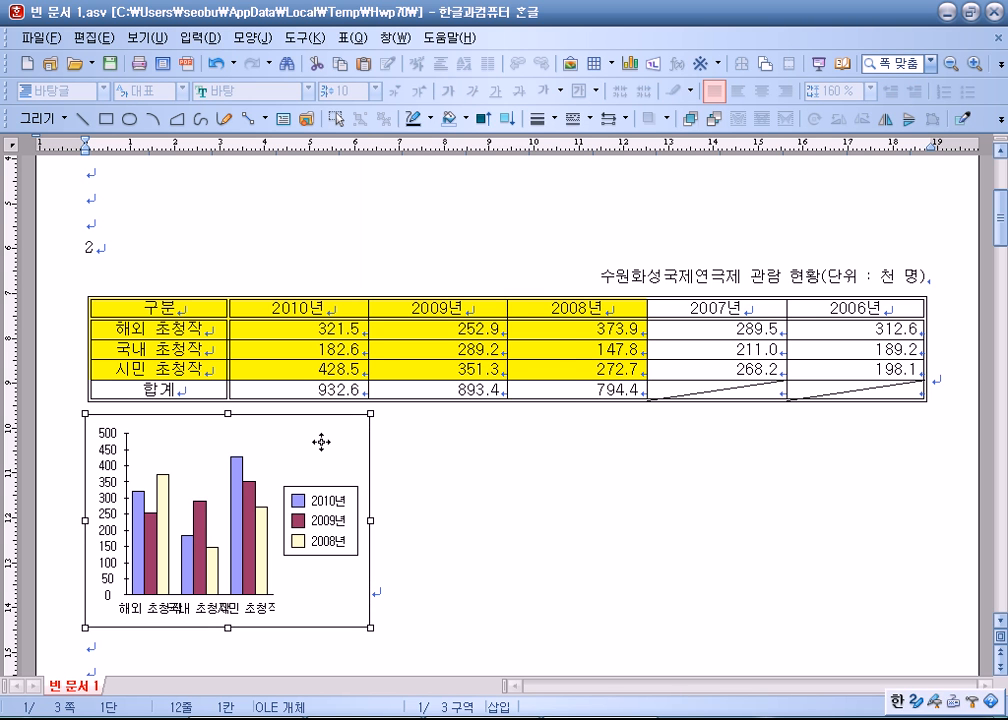
right_click(321, 442)
left_click(389, 513)
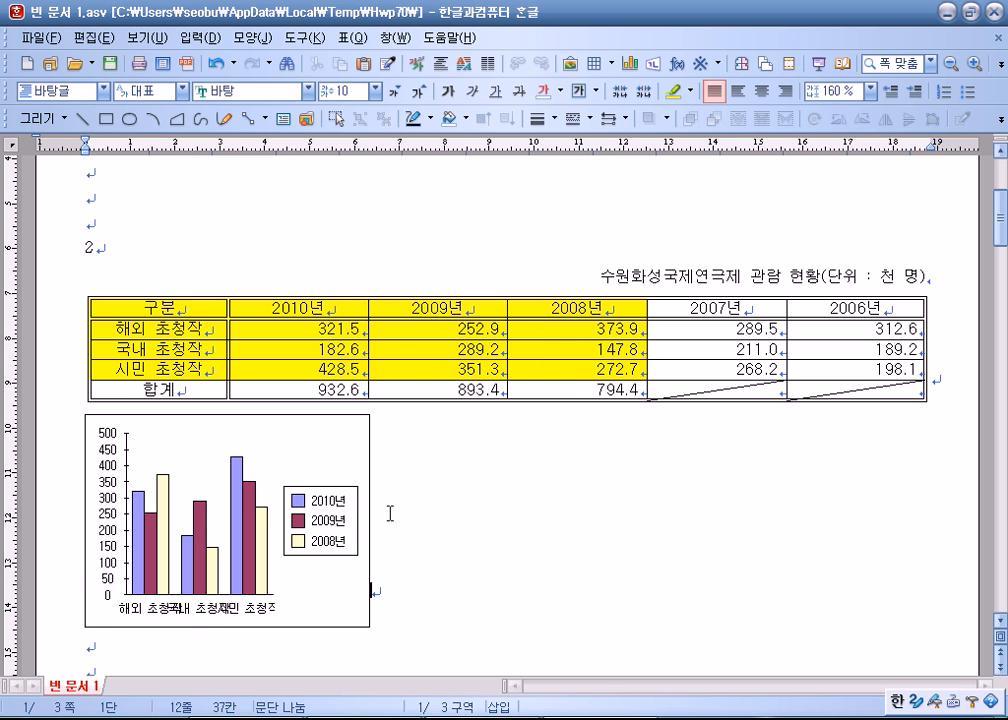
right_click(330, 467)
left_click(482, 524)
right_click(335, 461)
left_click(446, 533)
left_click(336, 462)
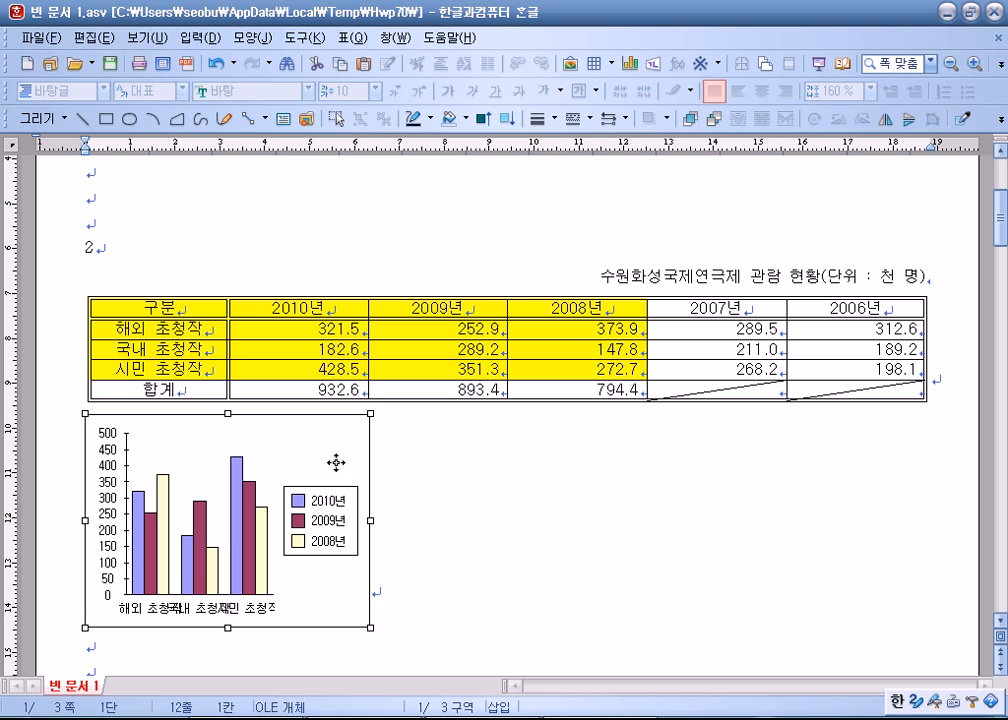
left_click(531, 513)
double_click(342, 453)
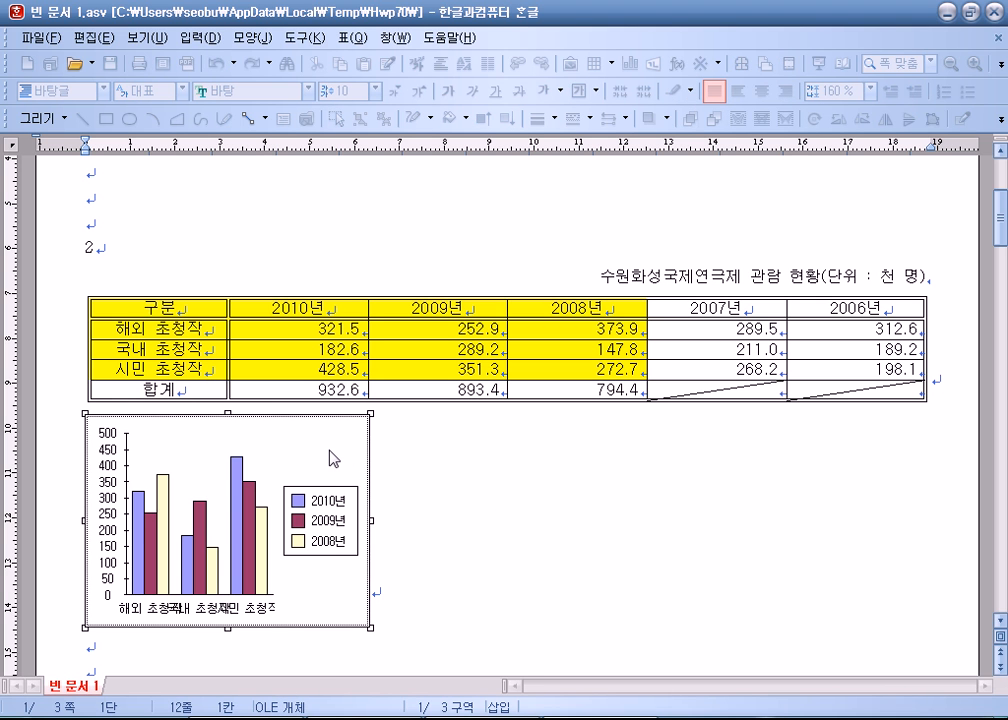
right_click(332, 458)
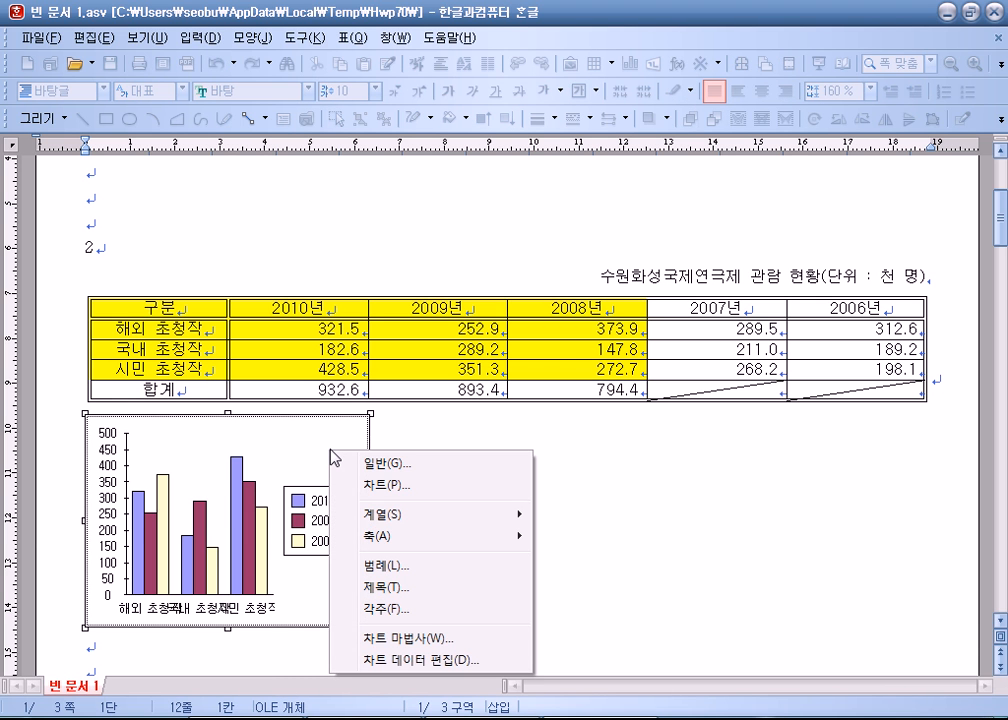
left_click(592, 542)
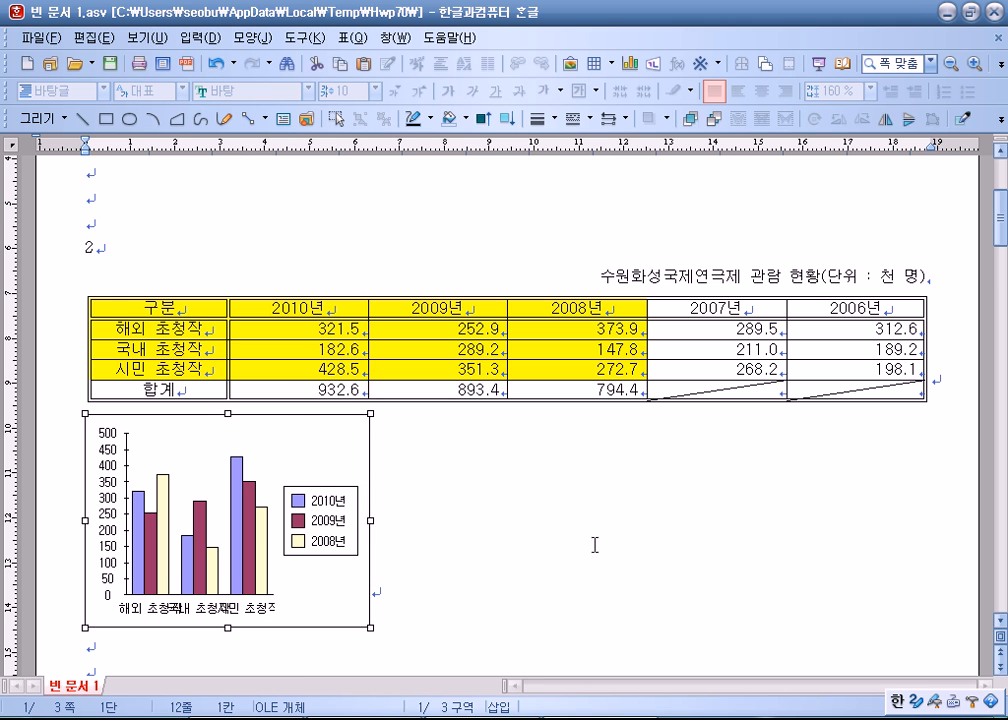
scroll(438, 513, "down", 3)
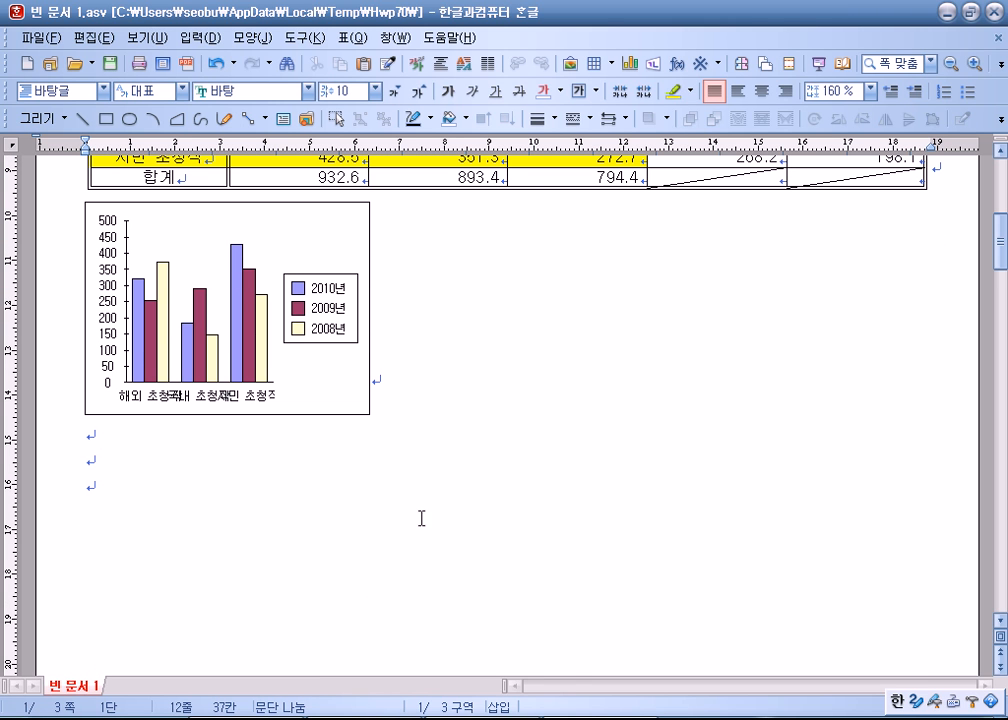
right_click(333, 246)
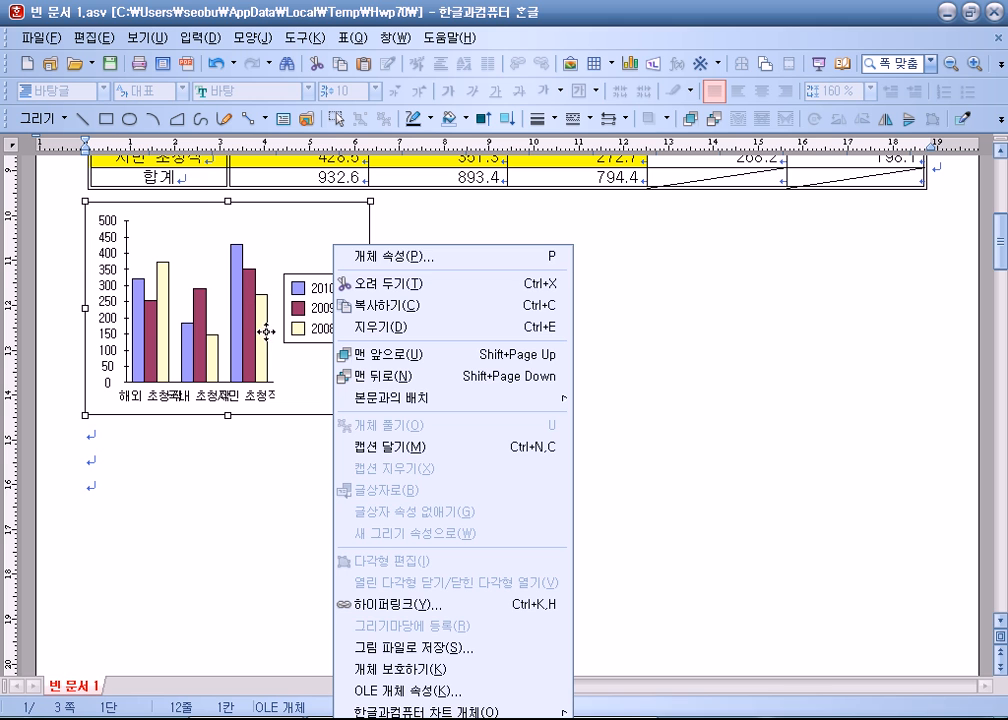
left_click(615, 309)
- Widen the chart below the table until it spans about the table's full width
scroll(290, 311, "up", 3)
scroll(179, 283, "down", 3)
left_click(104, 438)
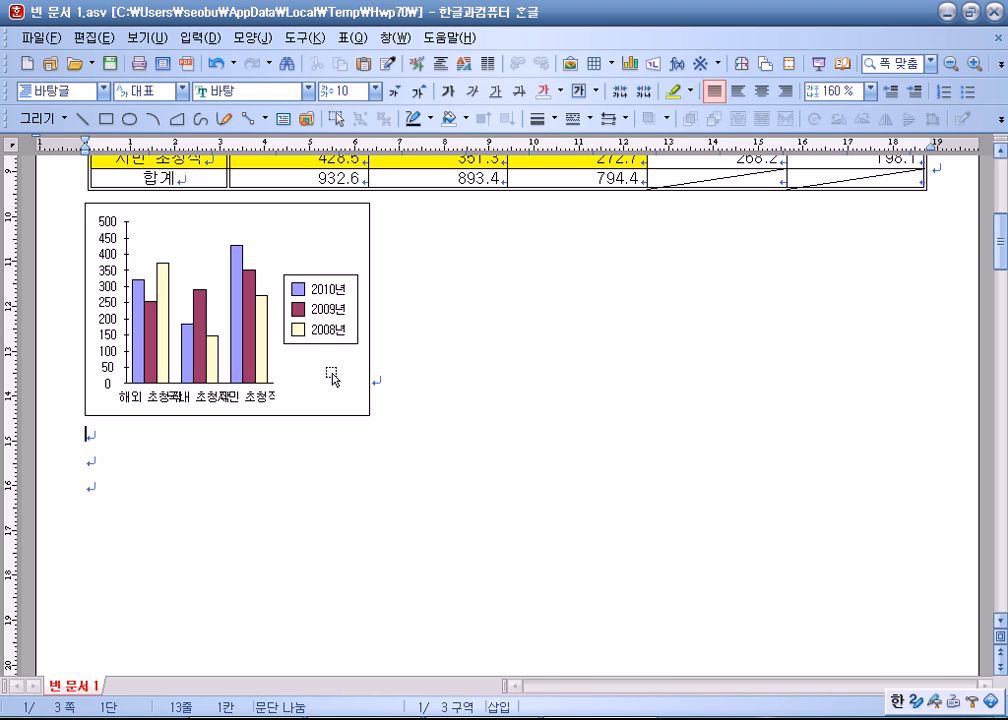
left_click(331, 236)
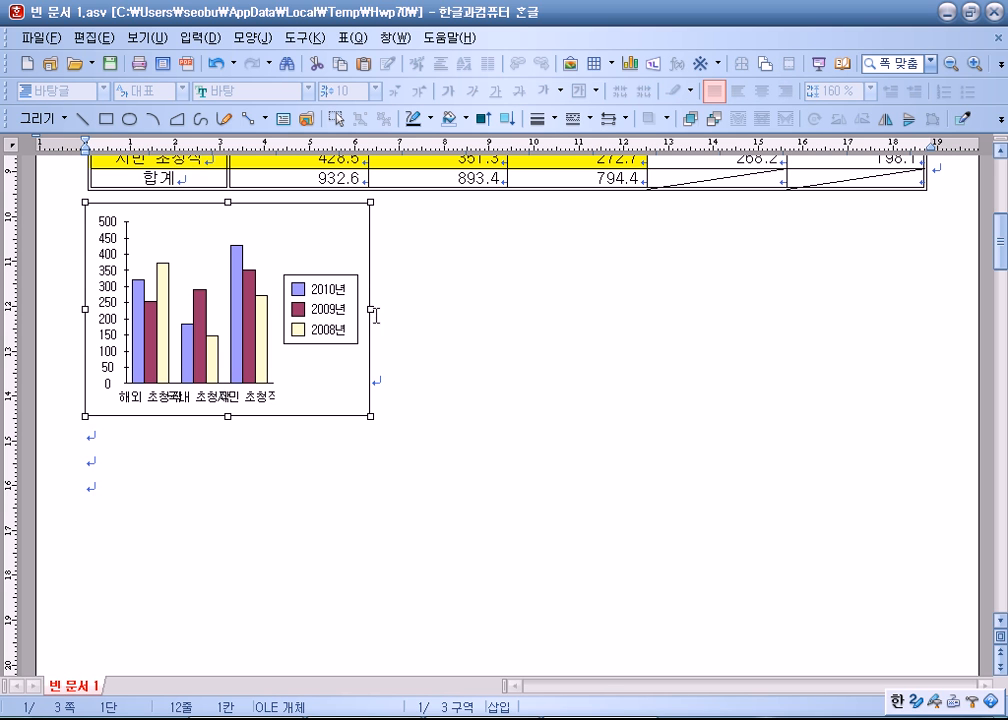
left_click_drag(370, 311, 925, 362)
left_click(803, 494)
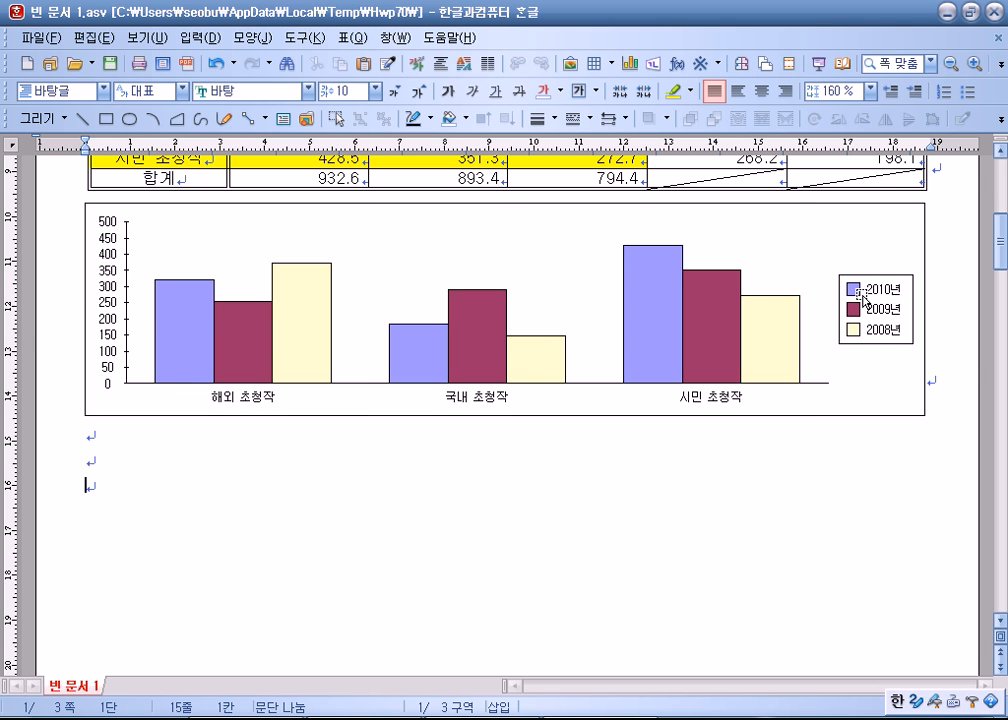
- Try centre alignment on the chart's line, and return it to justified alignment
left_click(885, 231)
left_click(945, 255)
scroll(836, 348, "up", 3)
left_click(768, 94)
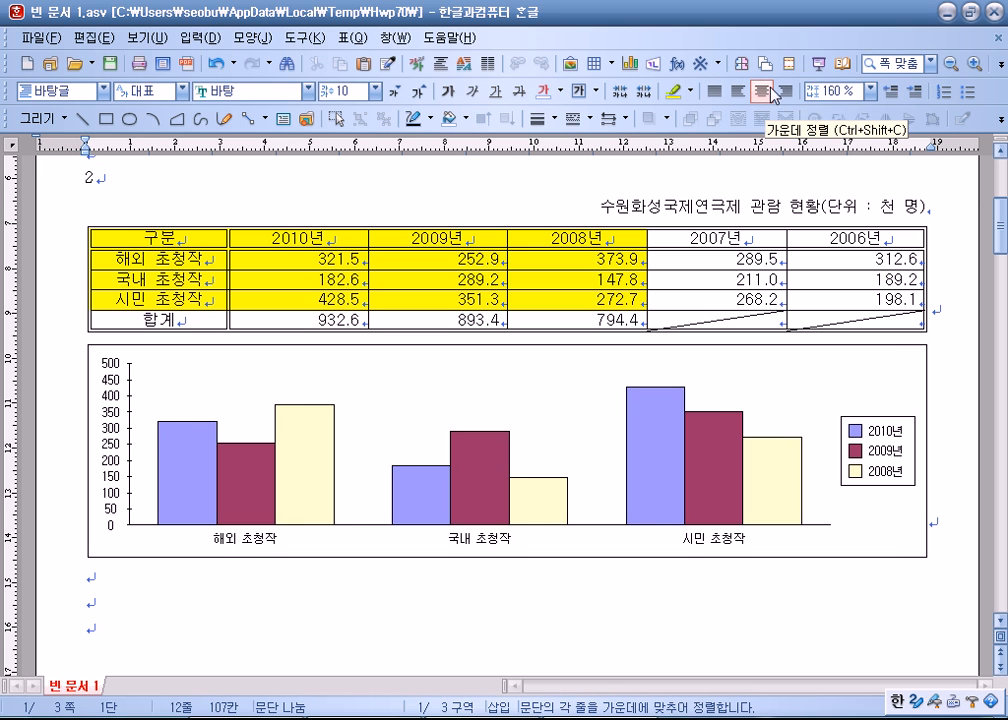
left_click(714, 92)
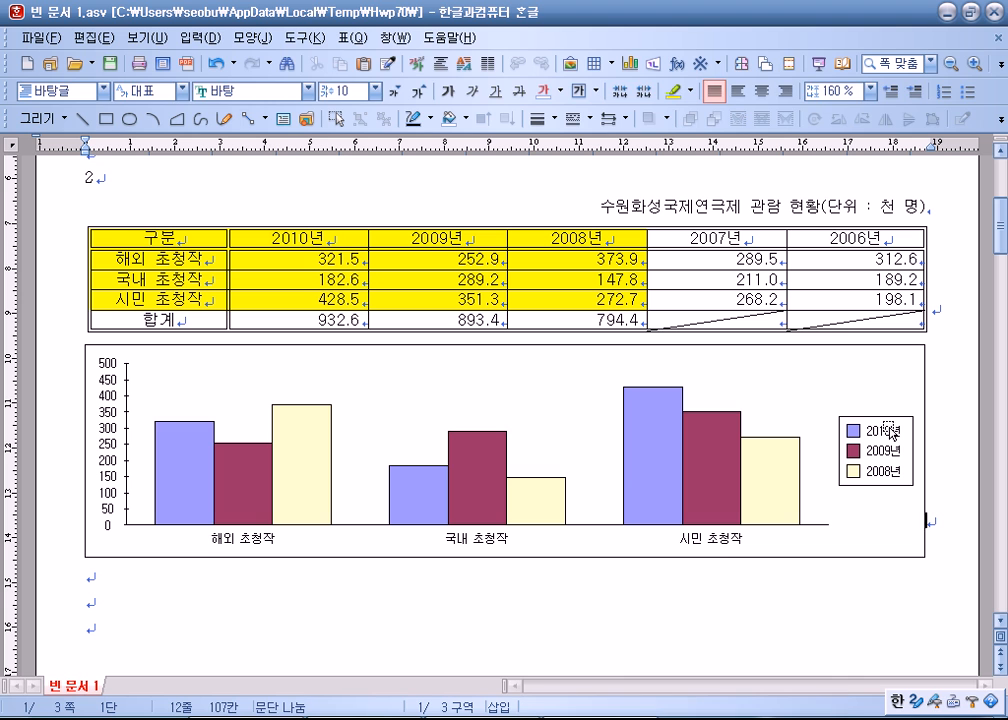
- Fine-tune the chart's width so its right edge lines up with the table's right edge
left_click(890, 432)
left_click(936, 305)
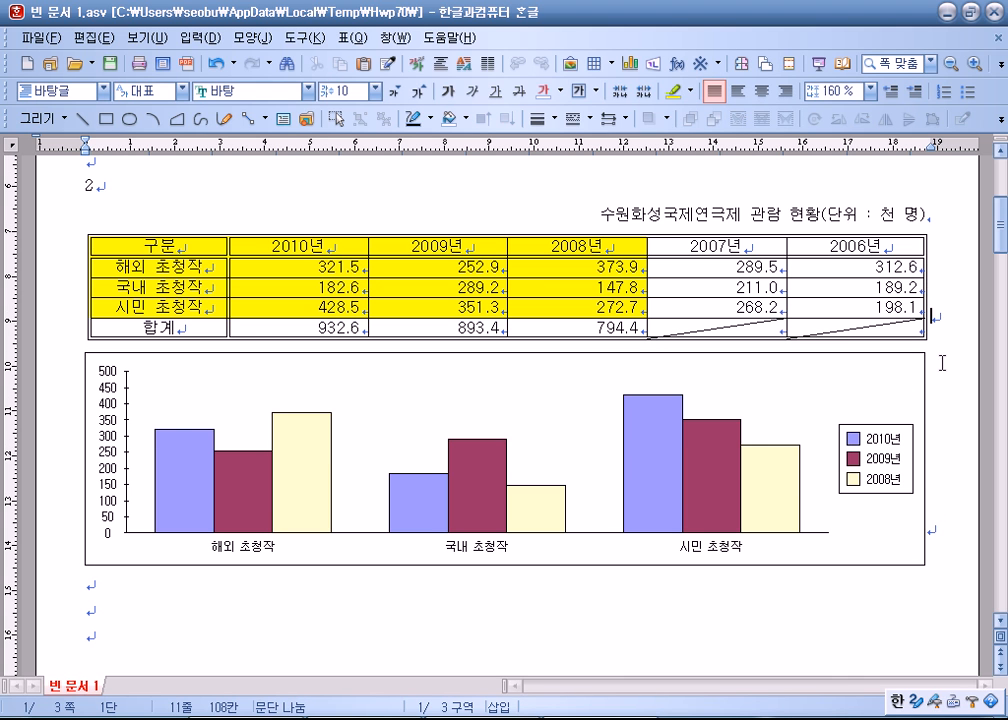
left_click(915, 398)
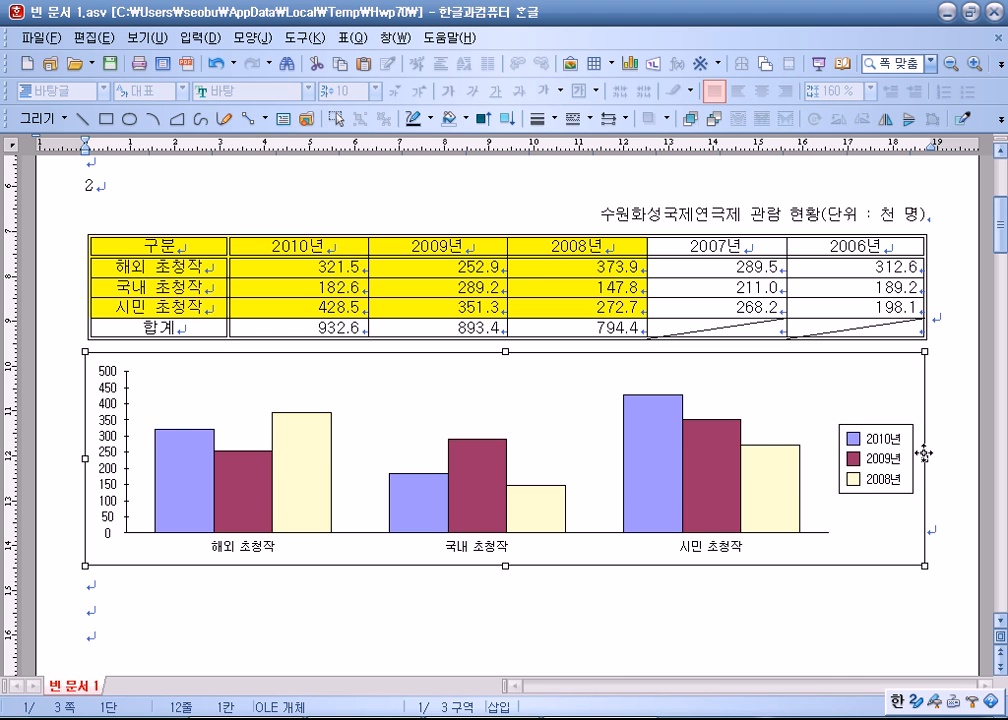
left_click_drag(925, 457, 930, 457)
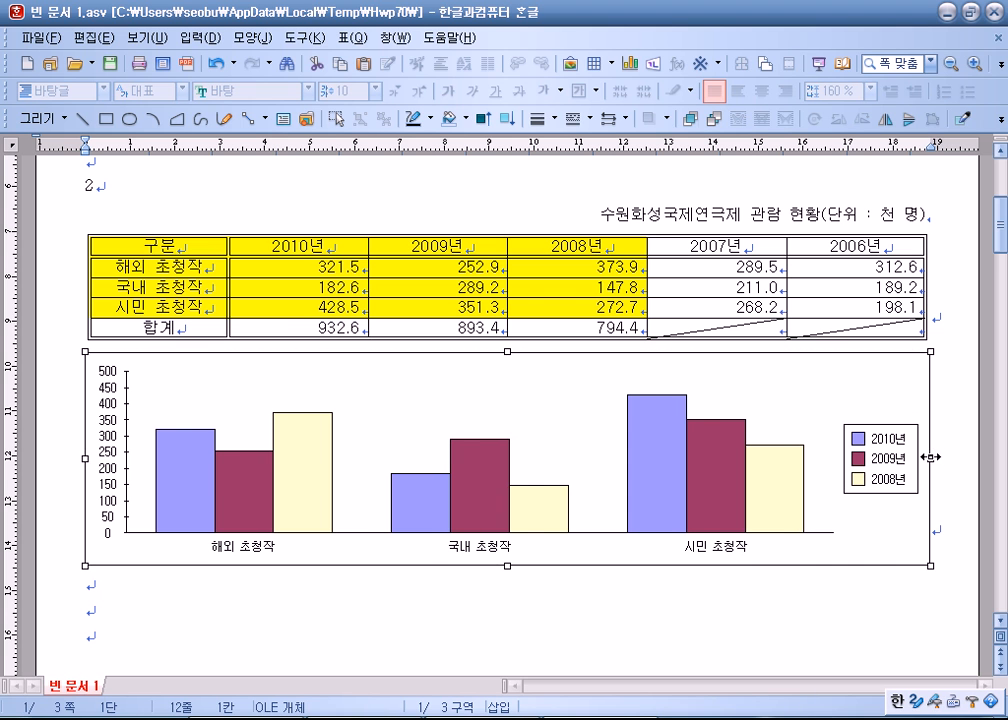
left_click(943, 461)
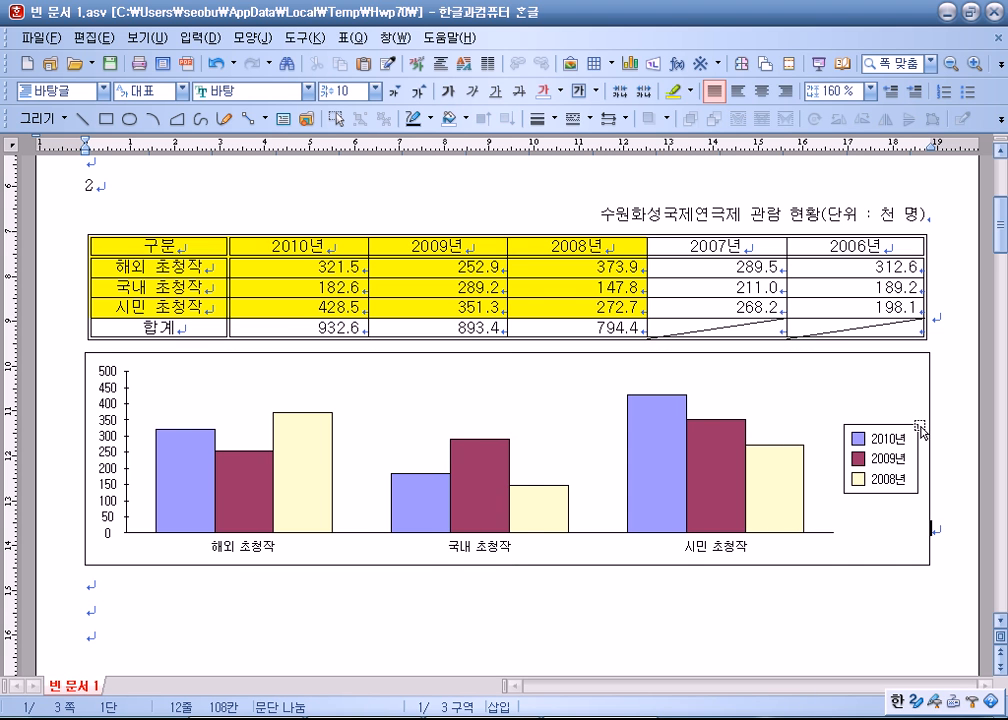
left_click(927, 425)
left_click_drag(930, 461, 926, 461)
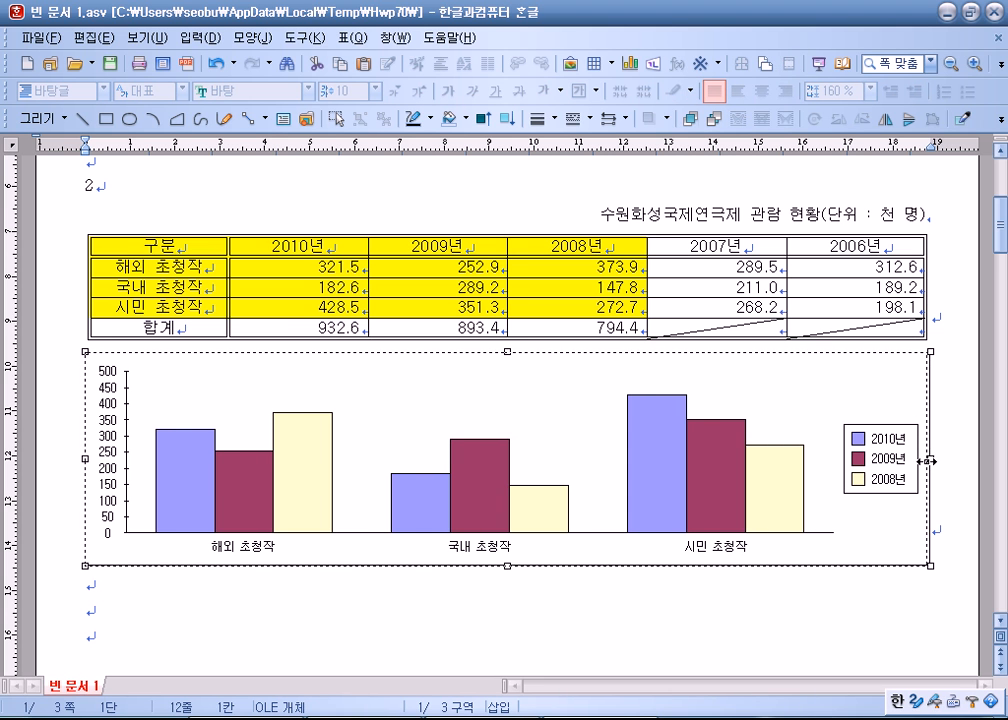
- Add two empty lines after the table and move the chart up one line, leaving one blank line between them
left_click(940, 318)
key("Return")
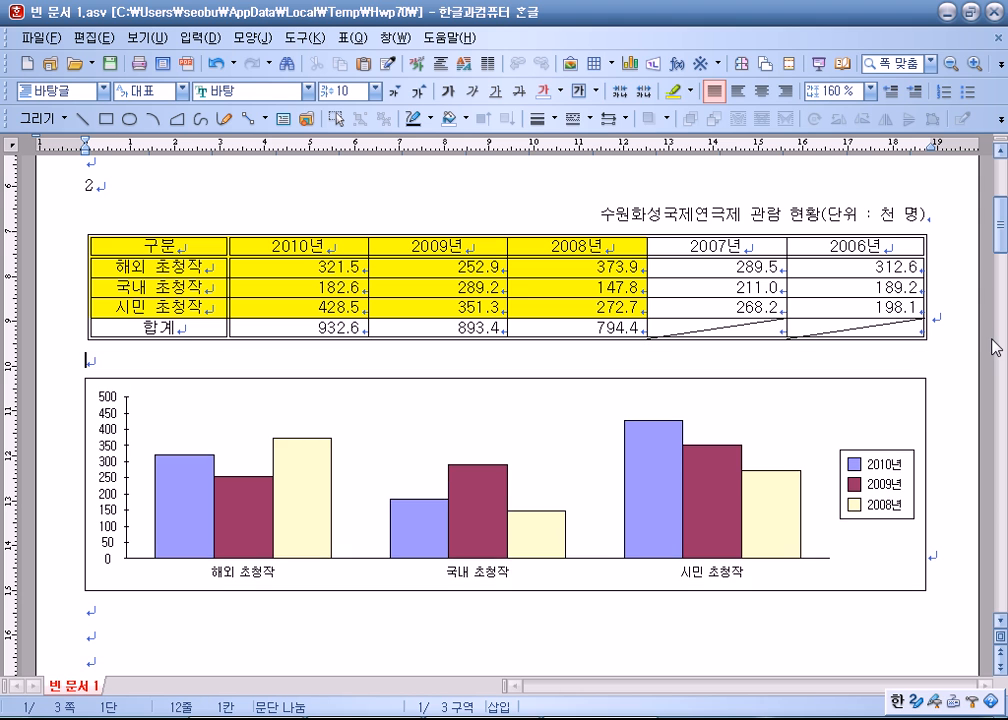
key("Return")
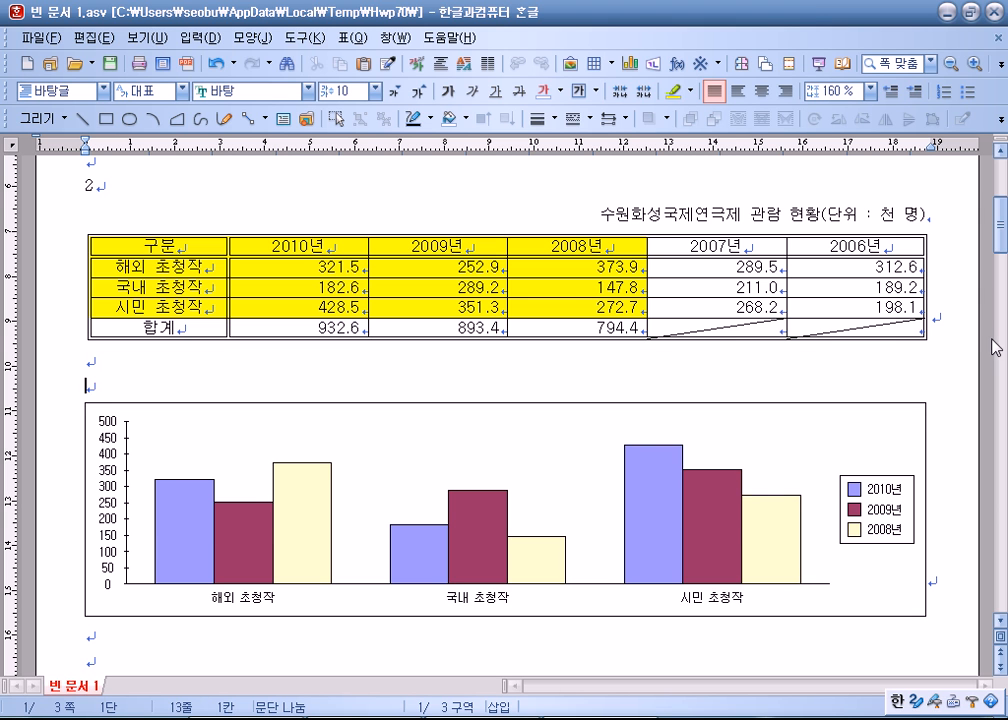
scroll(140, 263, "down", 3)
scroll(63, 304, "up", 2)
left_click(57, 298)
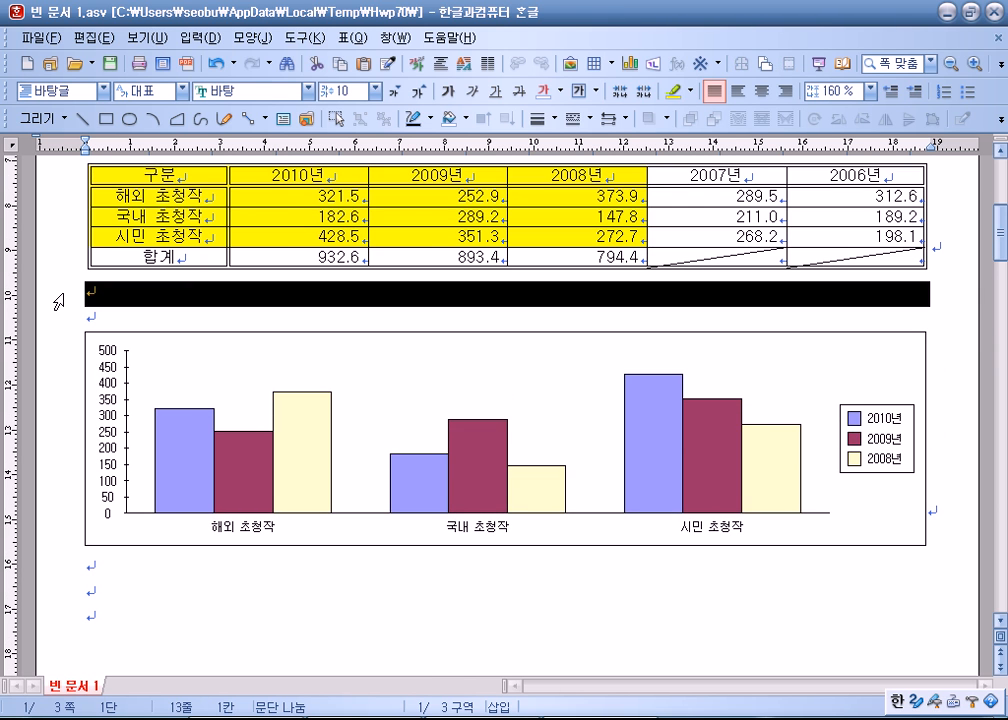
left_click(262, 305)
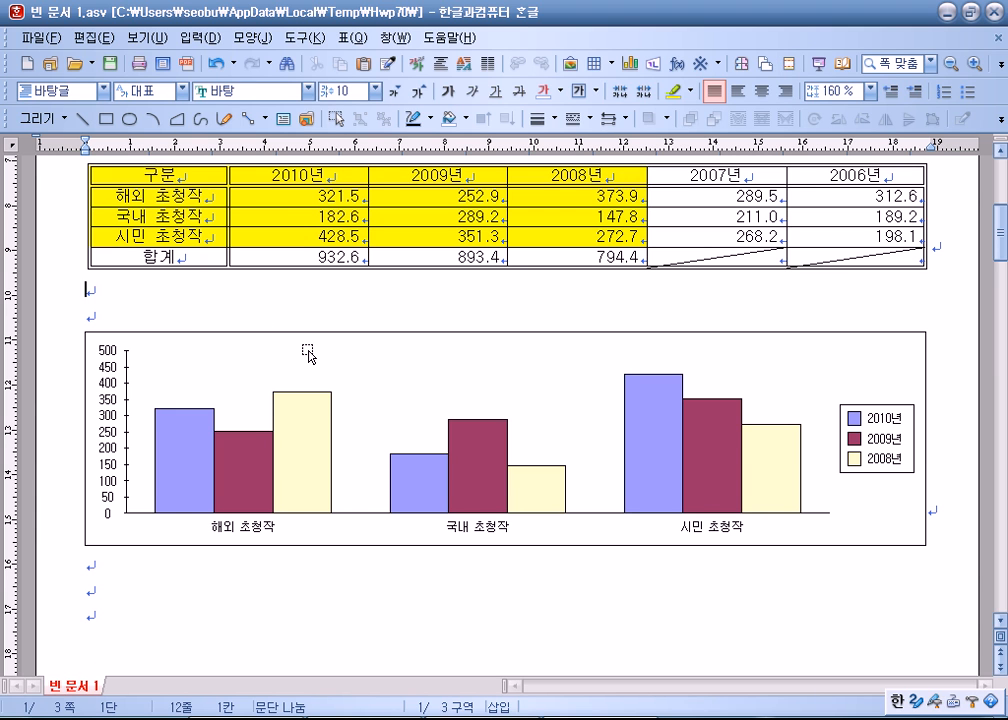
left_click_drag(308, 355, 308, 316)
left_click(164, 574)
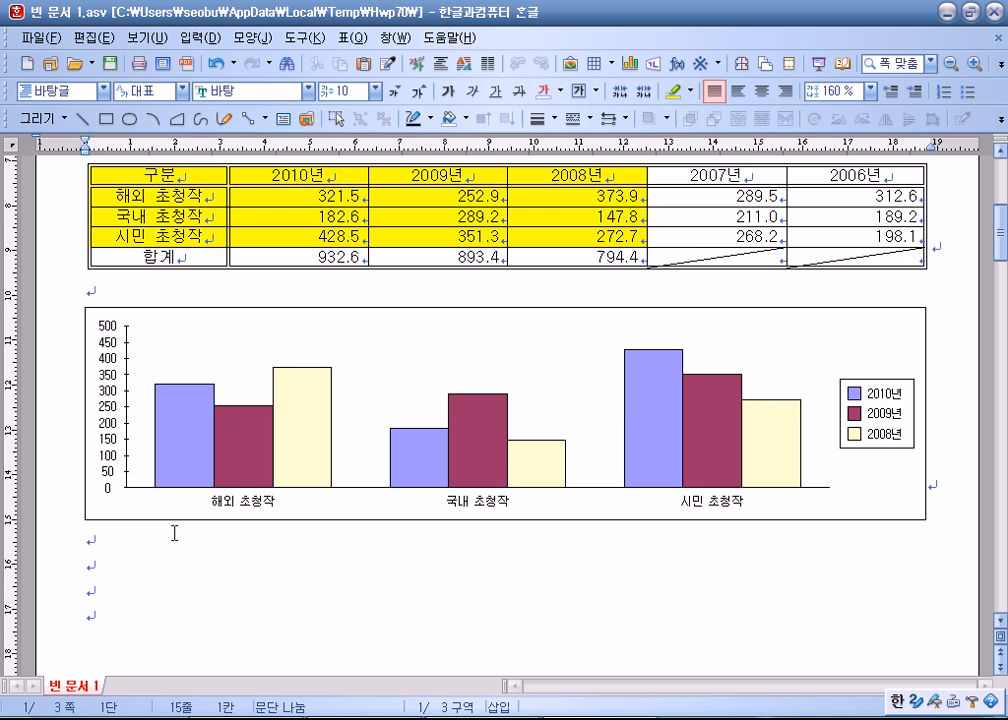
- Start the chart wizard for the chart and keep the first basic 세로 막대형 shape
scroll(177, 531, "down", 3)
scroll(190, 525, "up", 3)
left_click(451, 346)
double_click(451, 346)
right_click(395, 337)
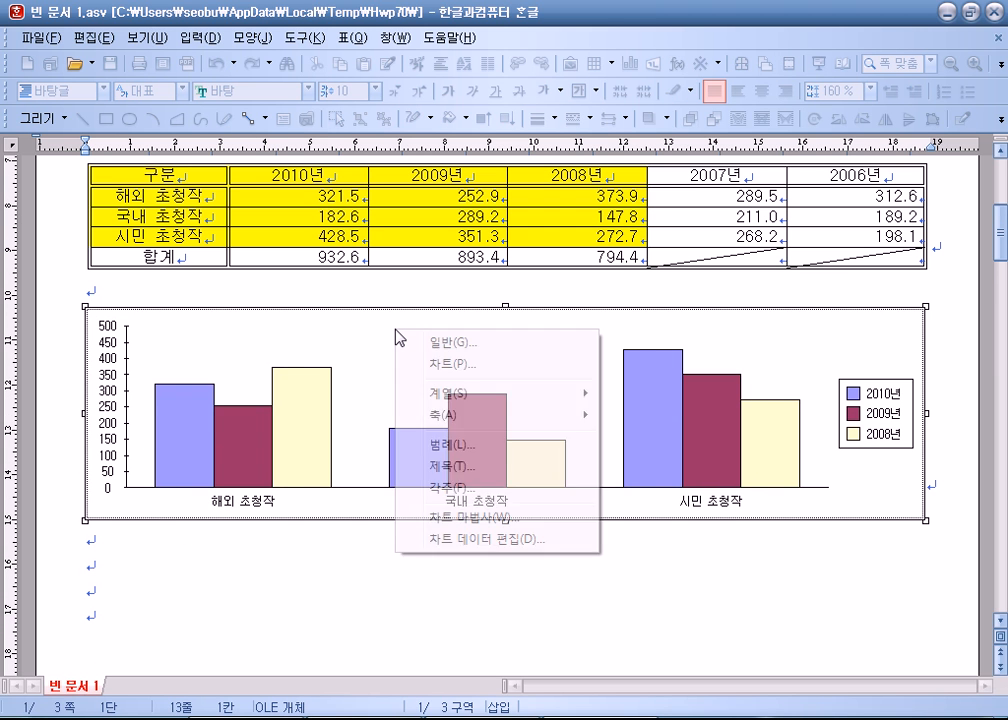
left_click(440, 519)
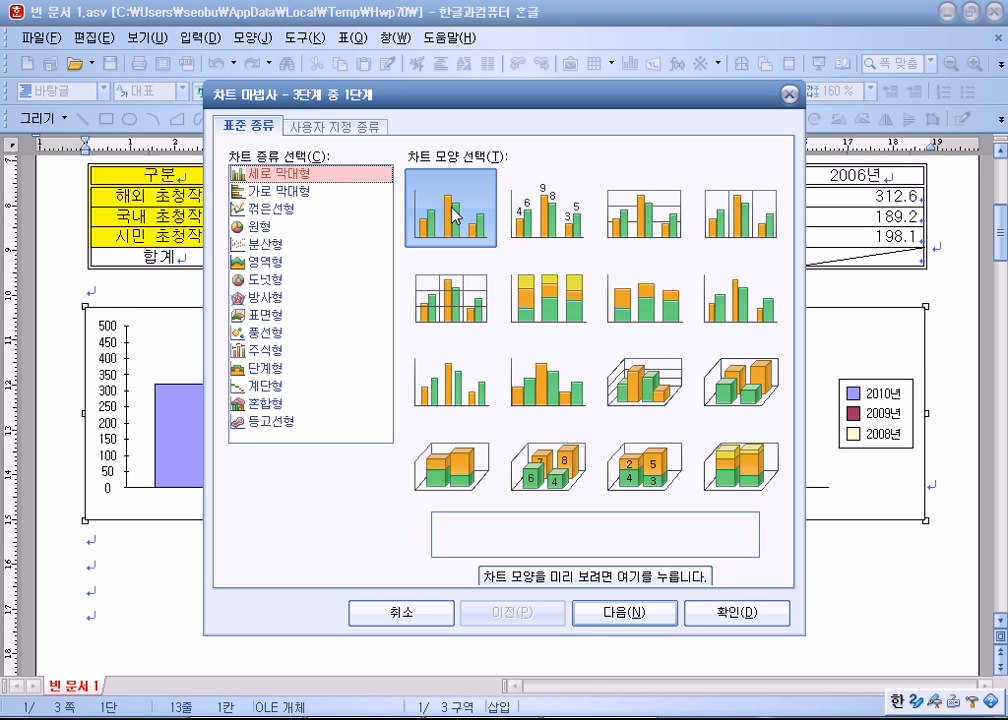
left_click(614, 614)
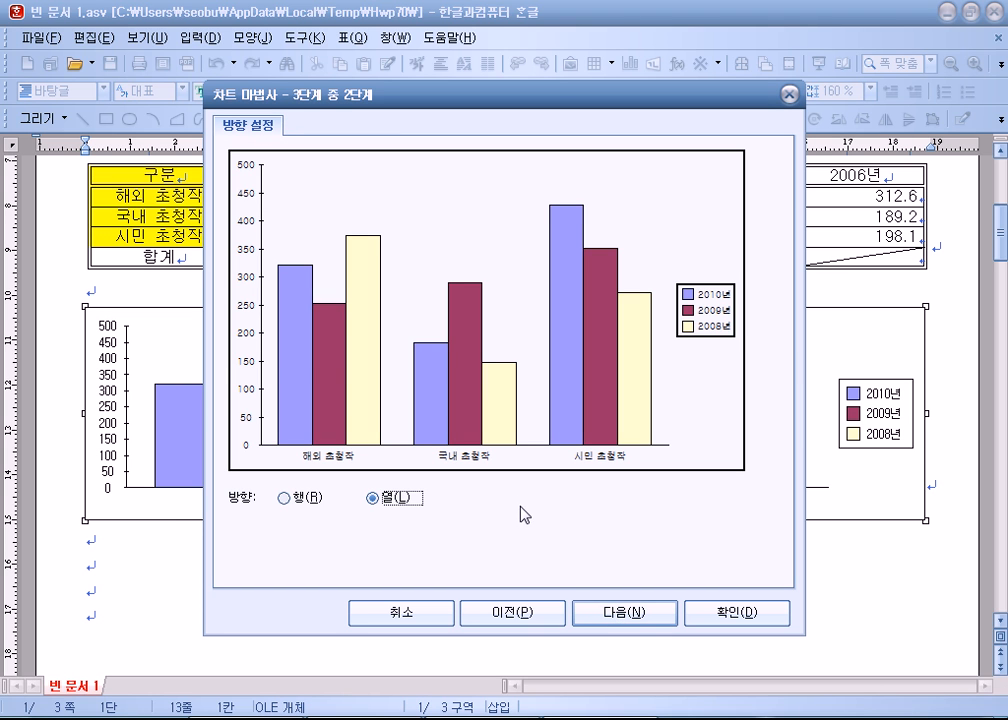
- Preview the 행 direction, set the chart direction back to 열, and continue to the wizard's final stage
left_click(285, 497)
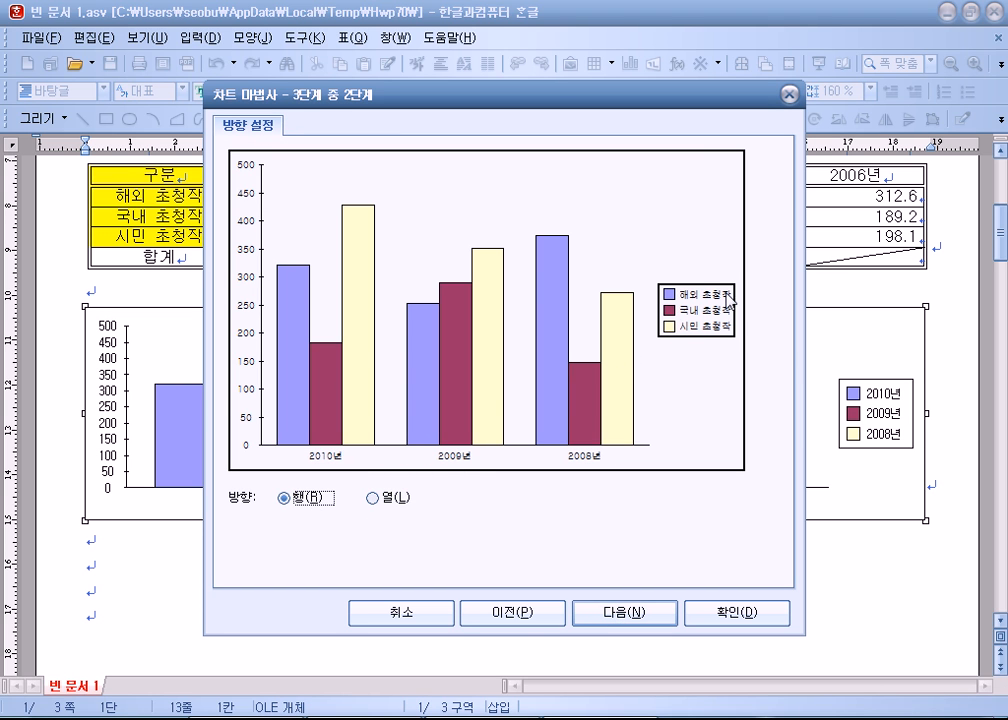
left_click(403, 495)
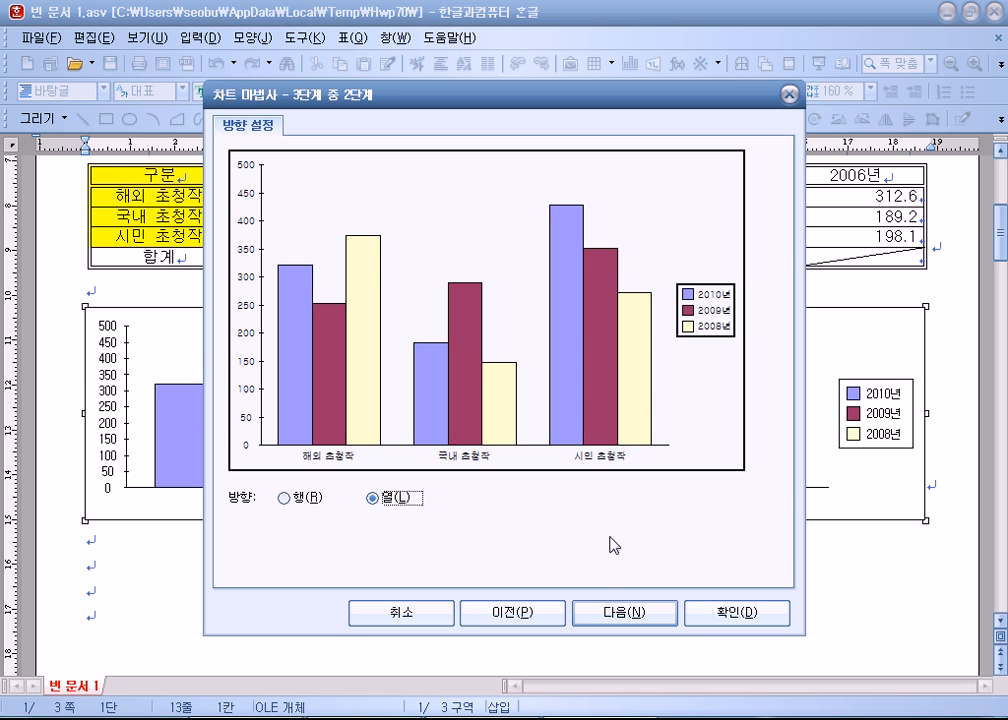
left_click(614, 617)
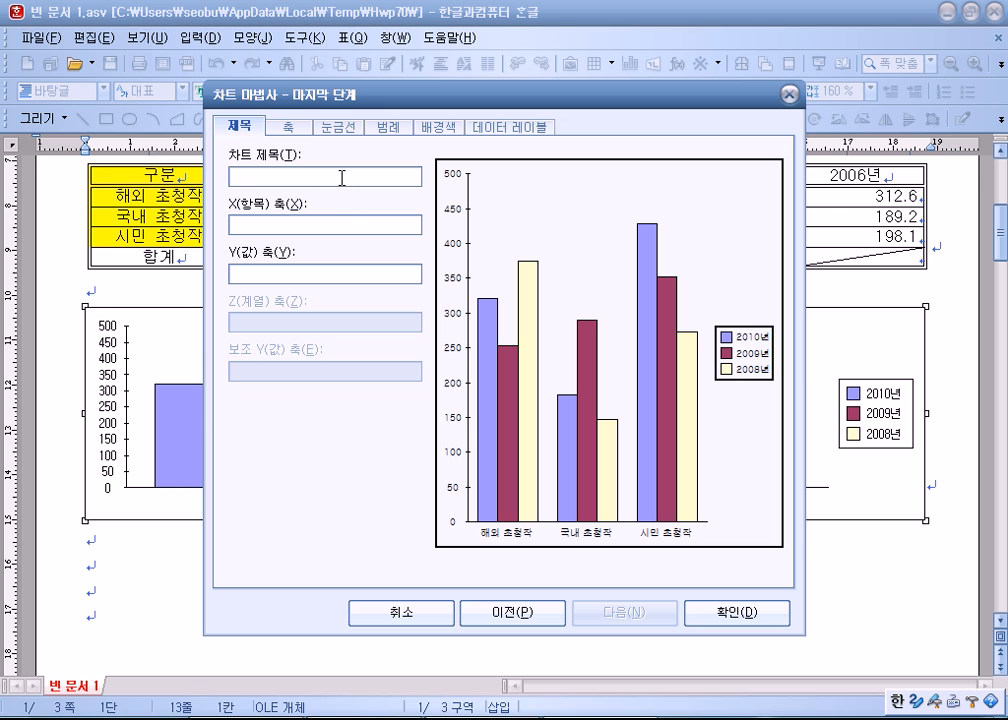
- Enter the chart title 수원화성국제연극제 관람 현황
type("수원")
type("화서")
type("국")
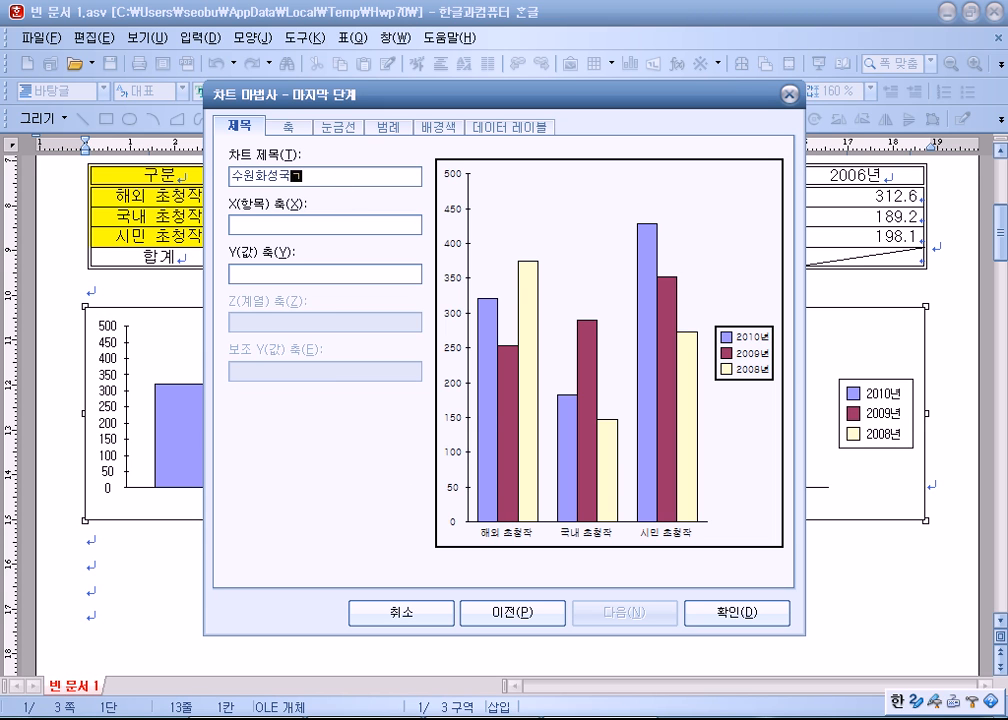
type("제연극제 관람 현황")
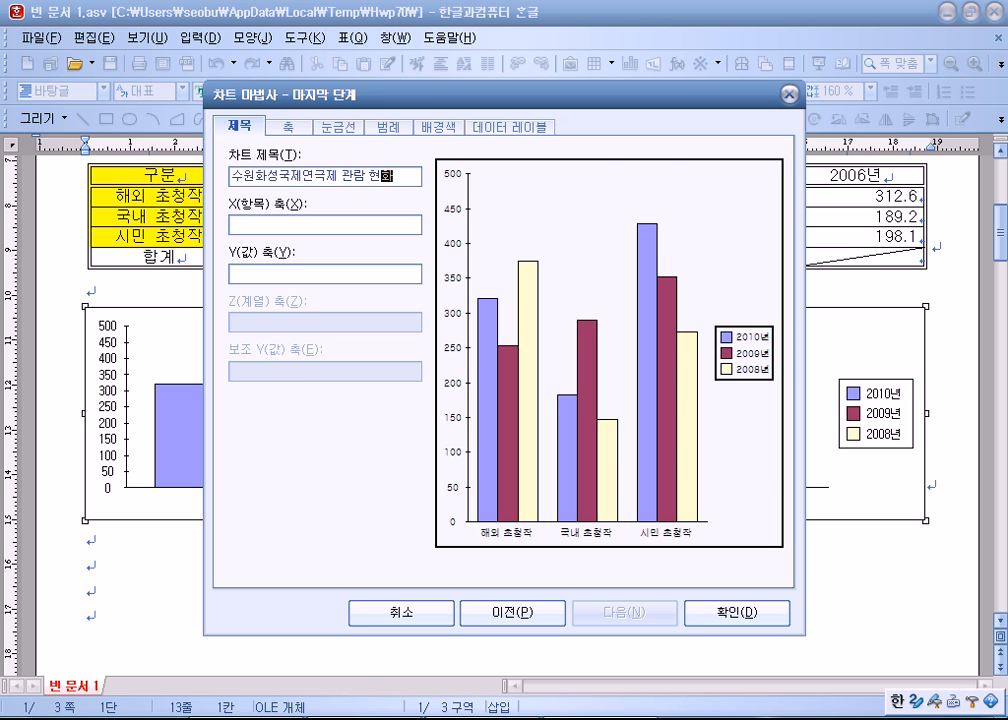
- Enter (단위 : 천 명) as the chart's Y(값) axis title
key("Tab")
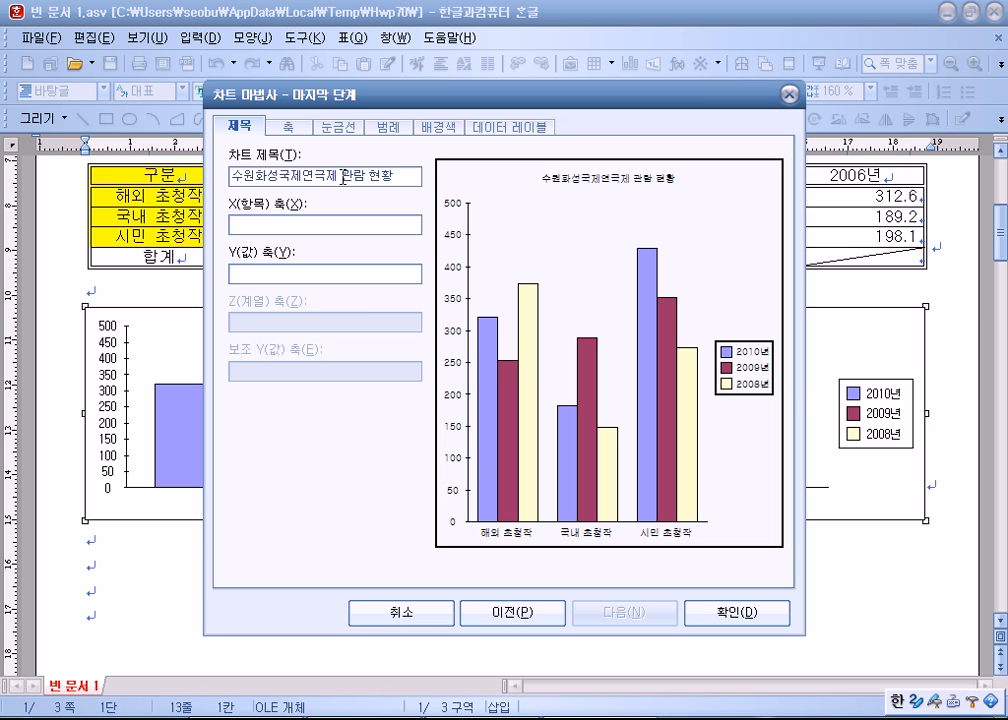
type("(단위 : 천 명)")
key("Tab")
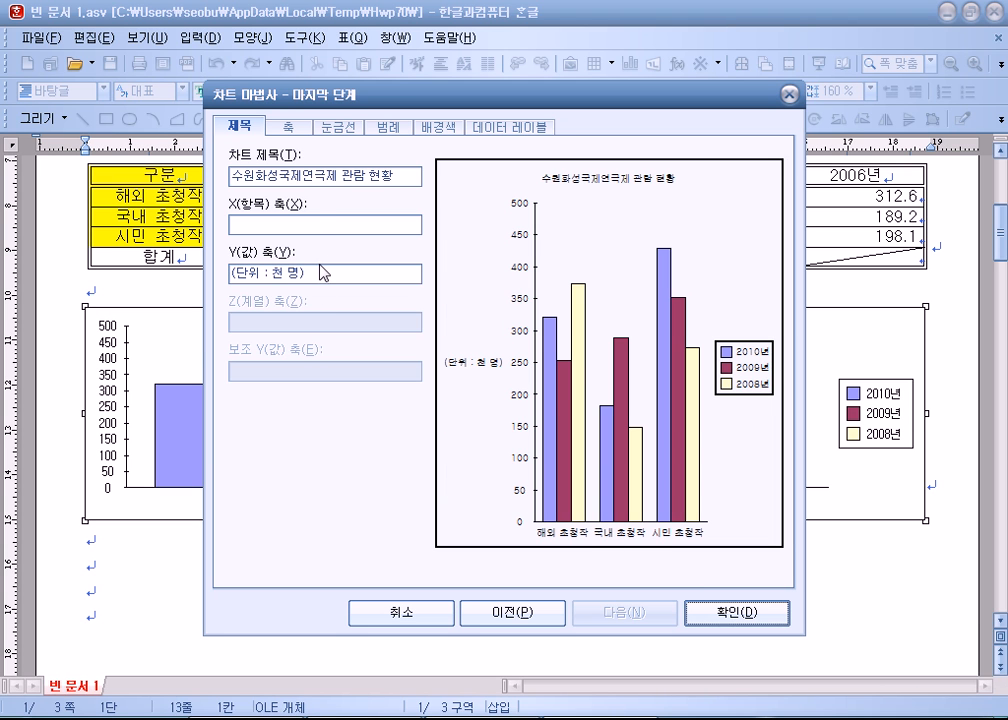
- Review the wizard's axis, gridline, legend, background and data label options, keep them as they are, and finish the chart wizard
left_click(285, 126)
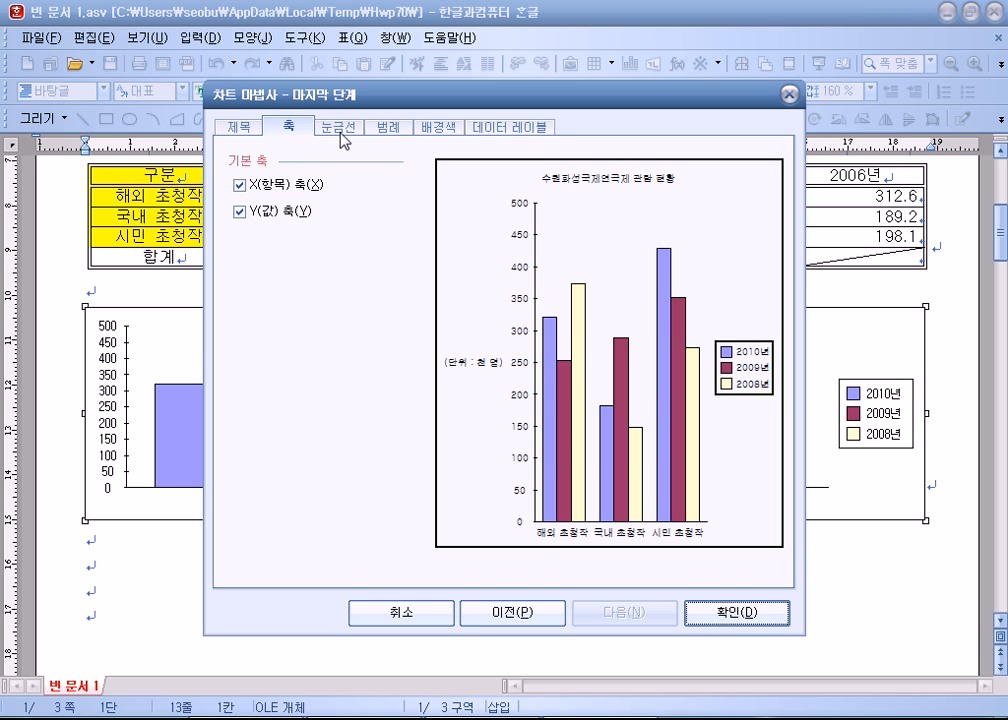
left_click(340, 128)
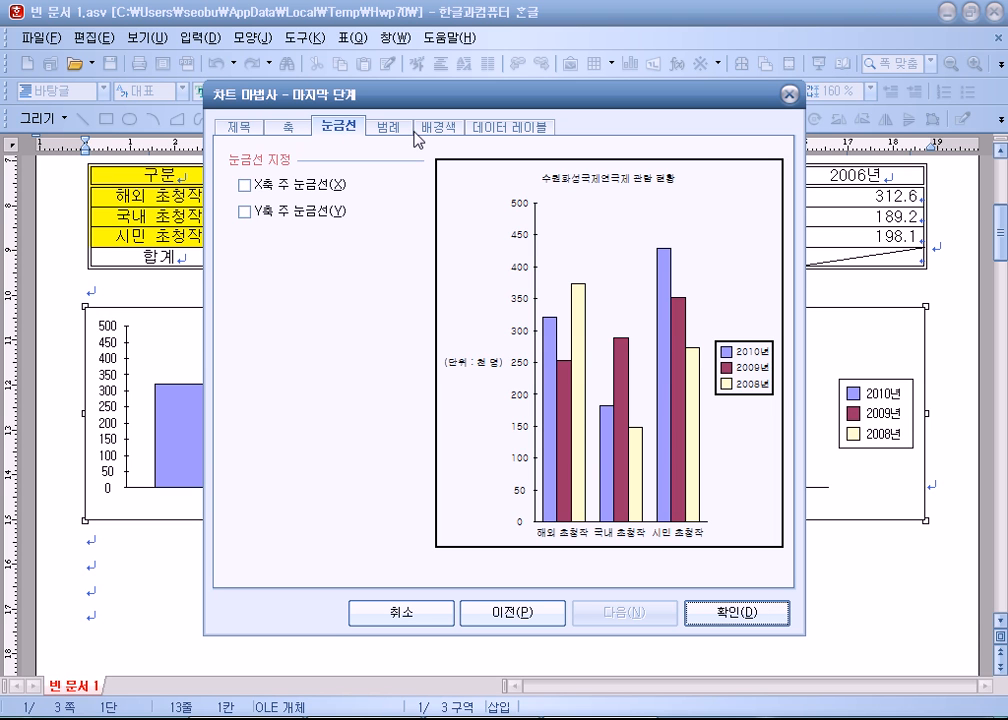
left_click(398, 127)
left_click(464, 130)
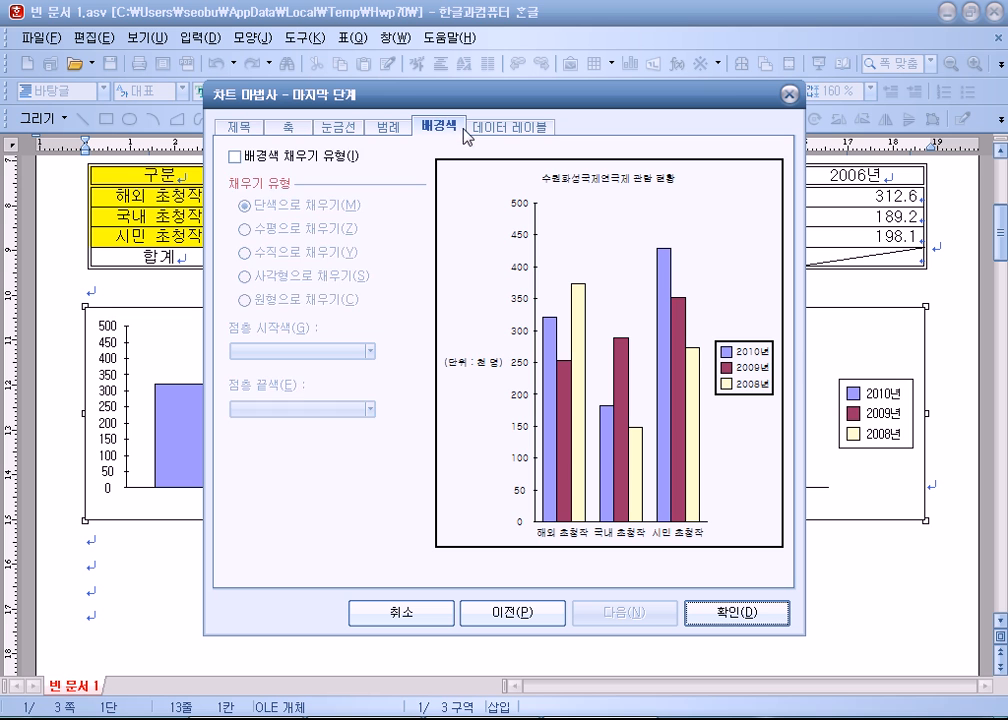
left_click(514, 128)
left_click(434, 128)
left_click(521, 130)
left_click(724, 616)
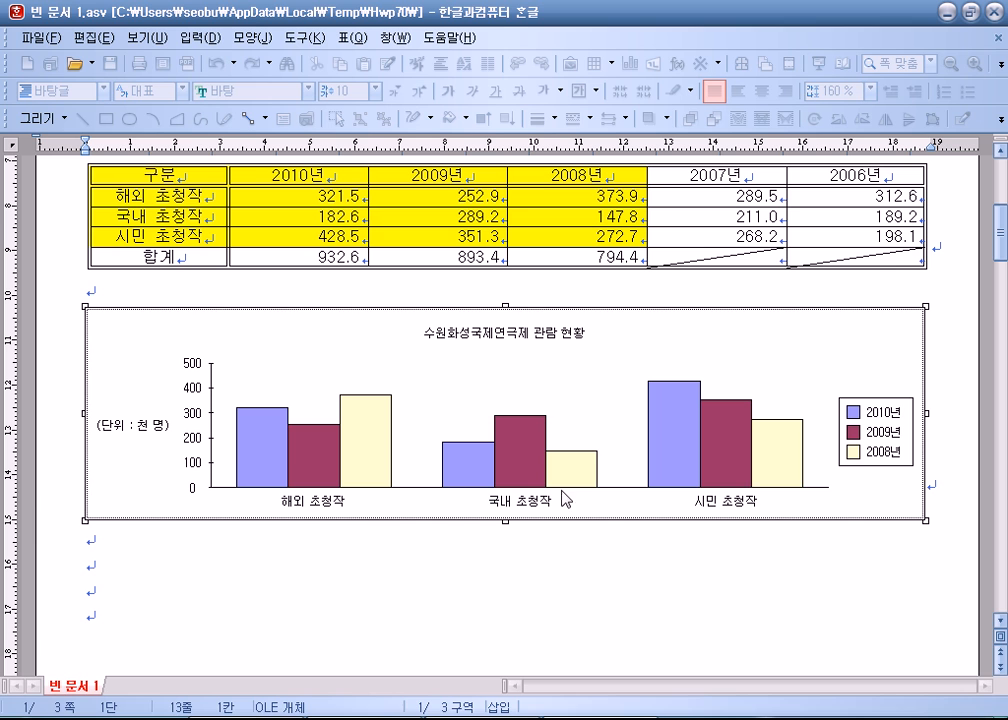
- Check the chart against the highlighted source cells from 구분 to the 2008년 value of 시민 초청작 in the table above
left_click(159, 484)
left_click(198, 562)
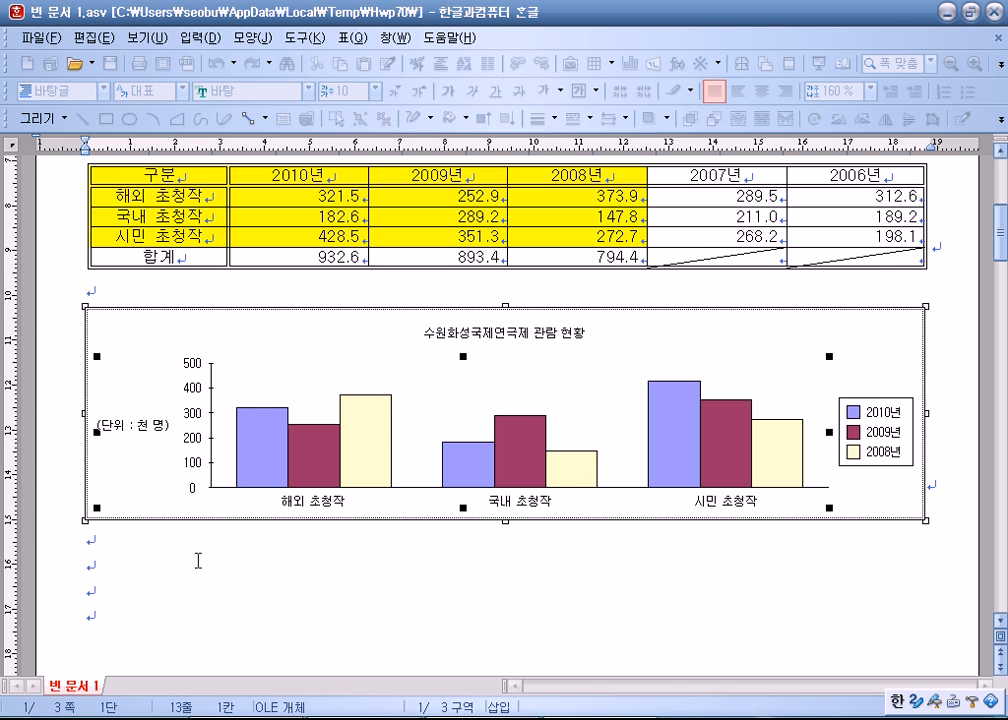
double_click(175, 362)
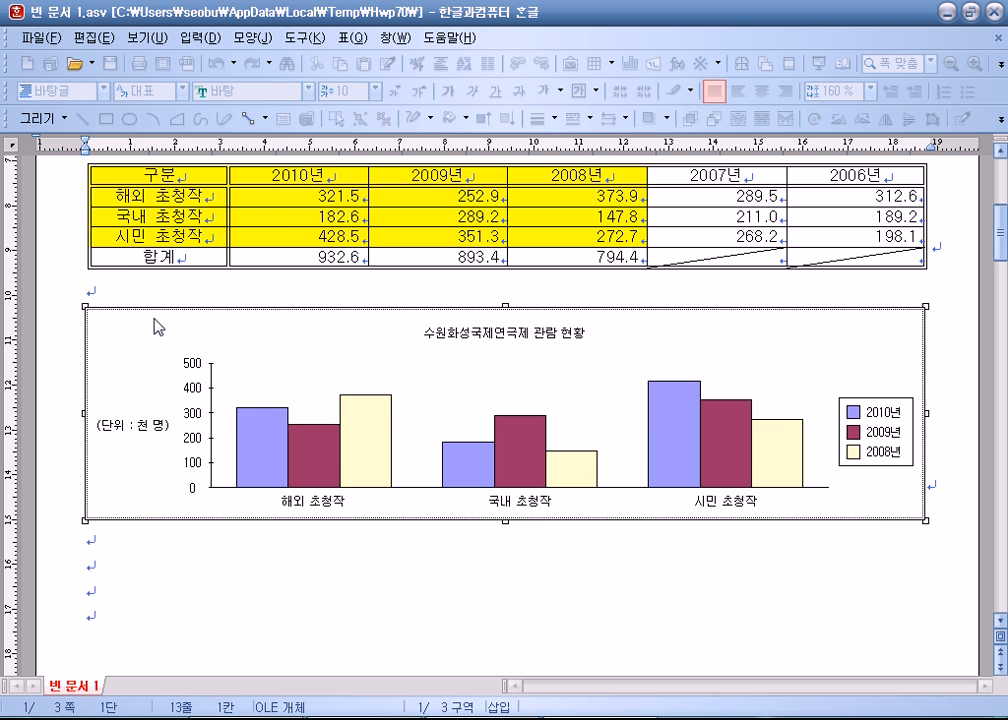
scroll(155, 325, "up", 3)
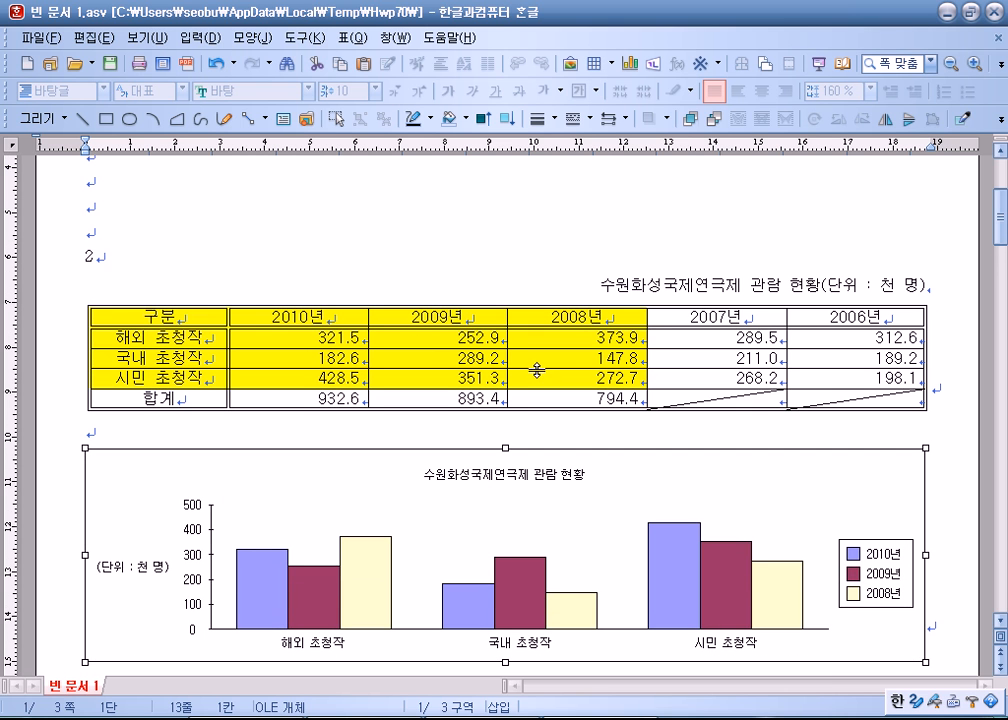
left_click(472, 259)
left_click_drag(186, 317, 590, 377)
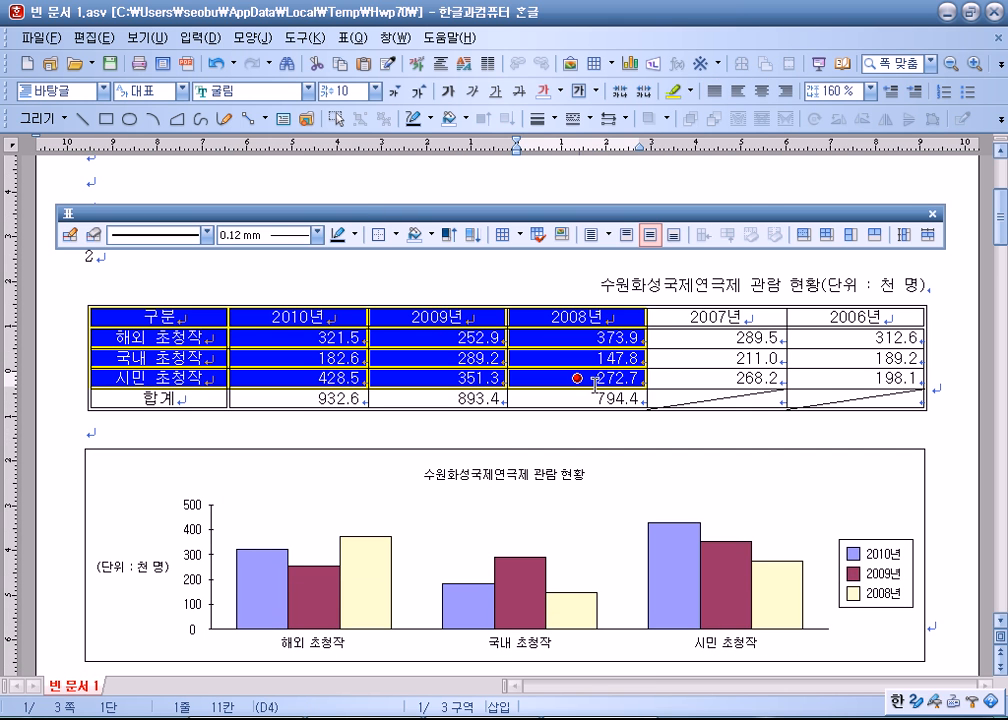
scroll(597, 430, "down", 3)
- Set the font of the chart title 수원화성국제연극제 관람 현황 to 돋움
left_click(619, 308)
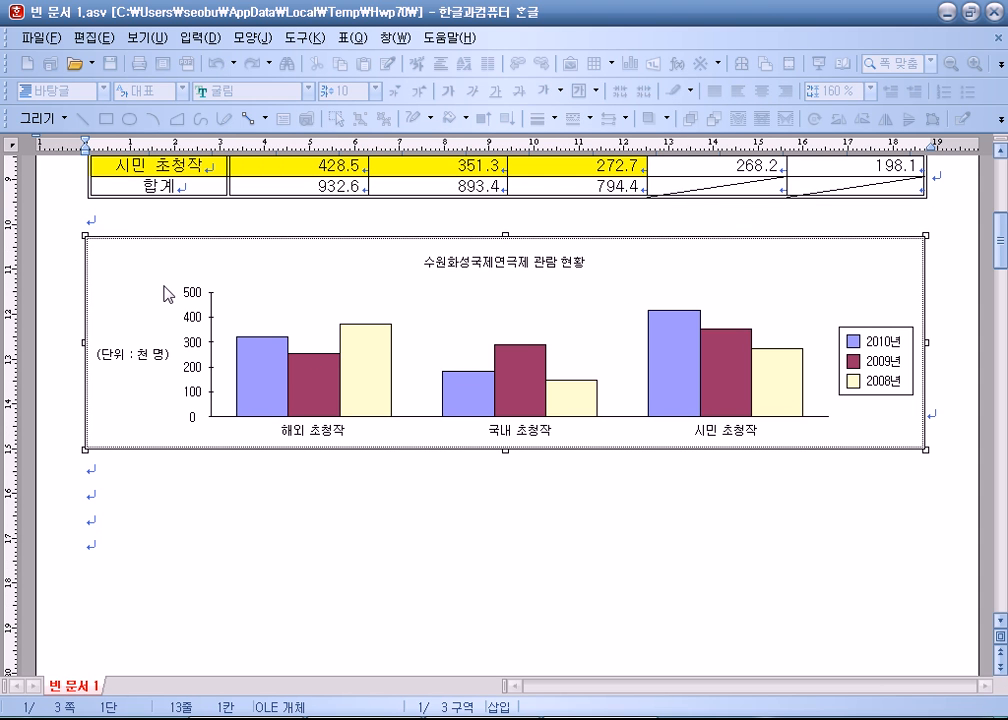
left_click(566, 266)
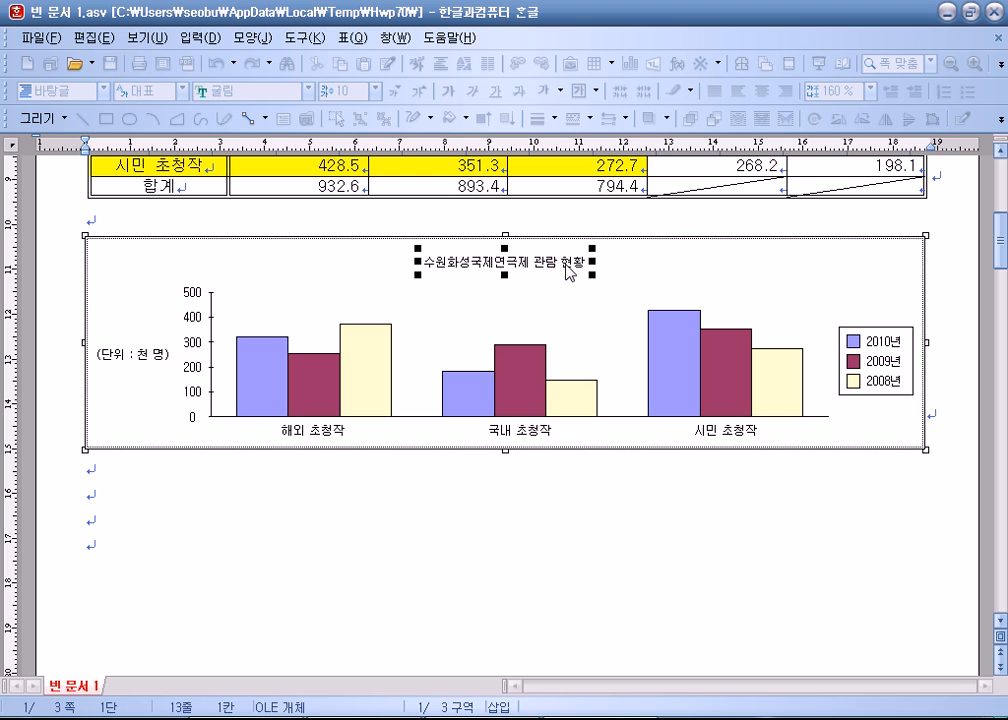
double_click(566, 266)
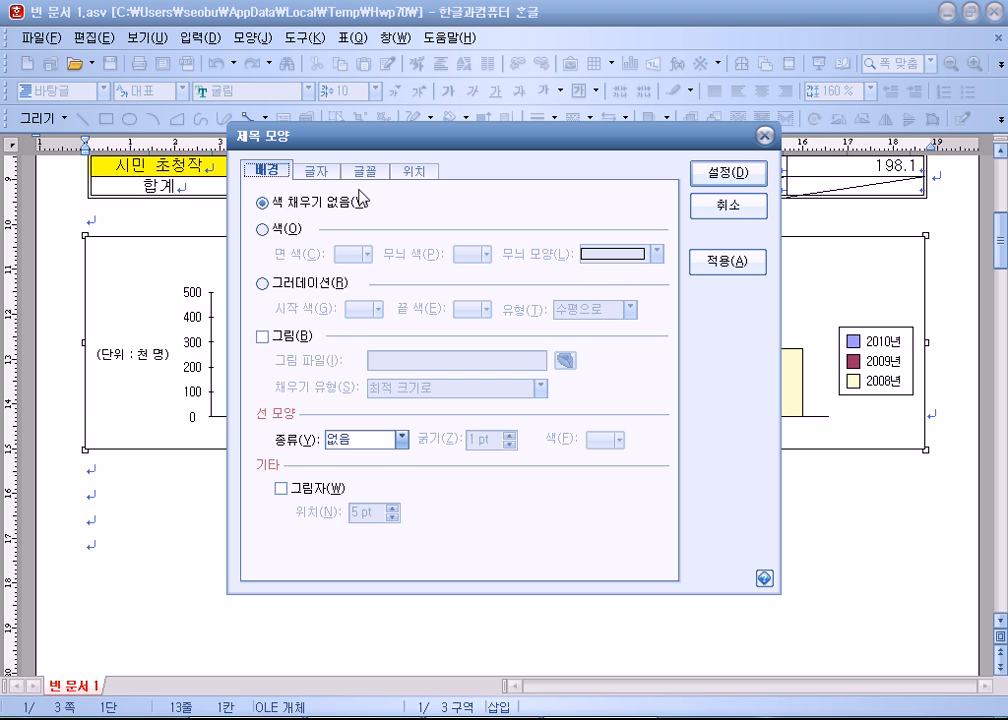
left_click(365, 170)
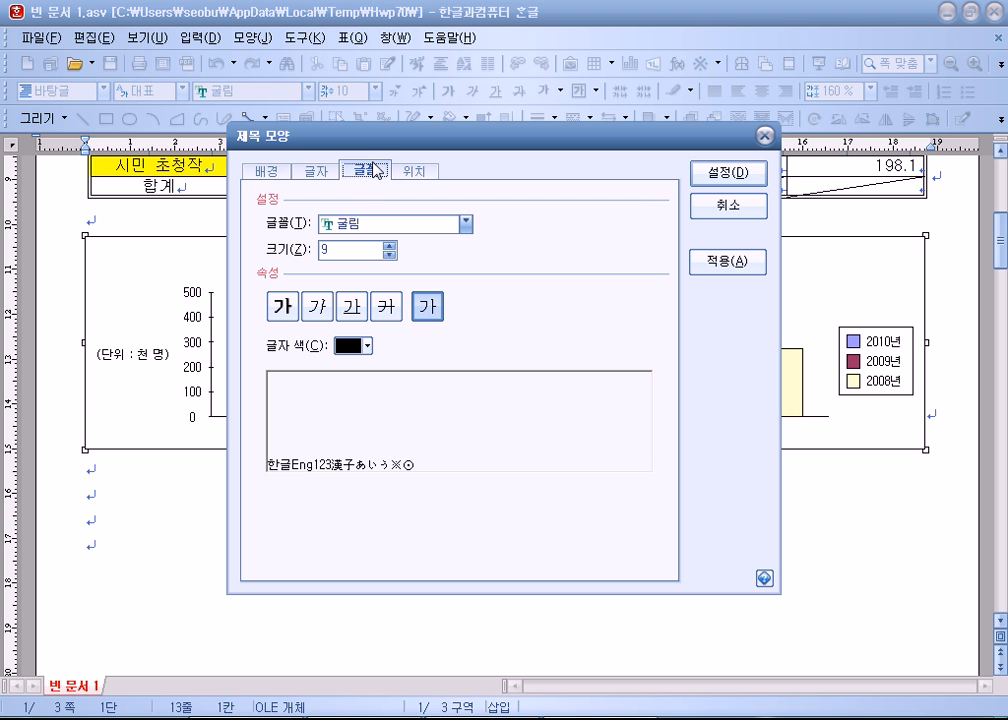
left_click(372, 222)
scroll(385, 315, "down", 3)
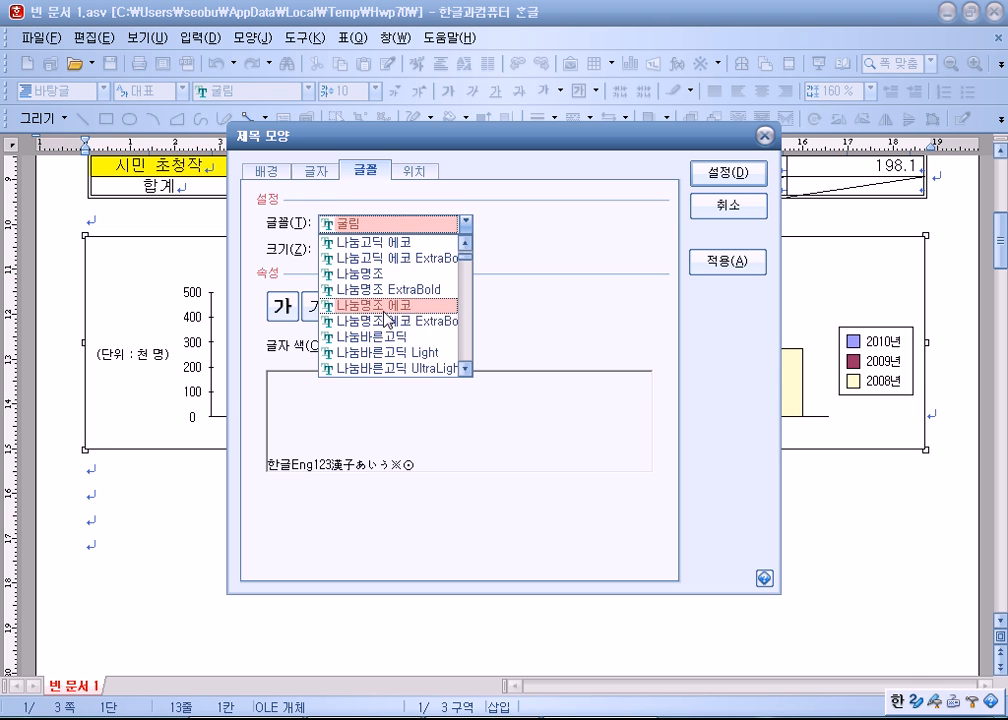
scroll(386, 315, "down", 3)
scroll(383, 308, "up", 3)
left_click(383, 292)
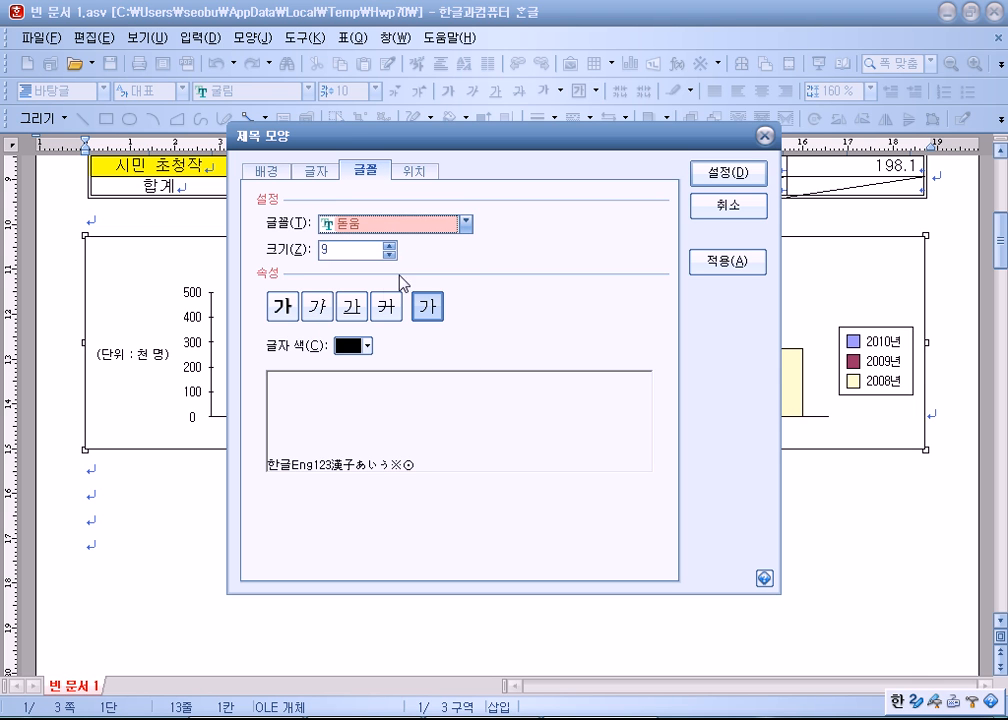
- Set the chart title's font size to 12 and make it bold (진하게)
left_click(389, 245)
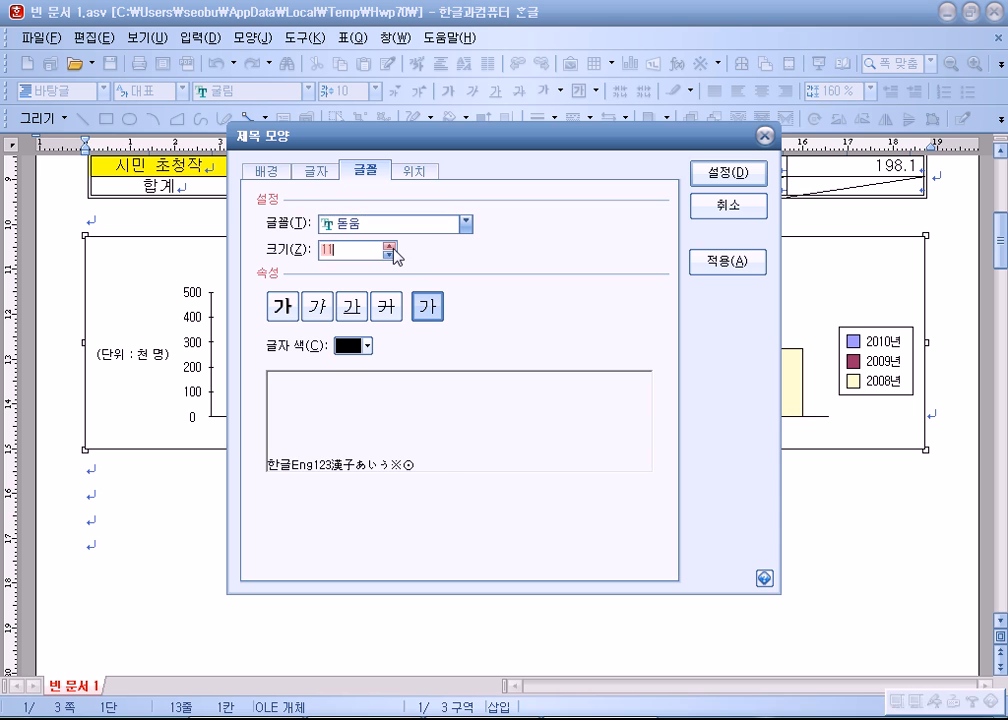
left_click(389, 245)
left_click(389, 245)
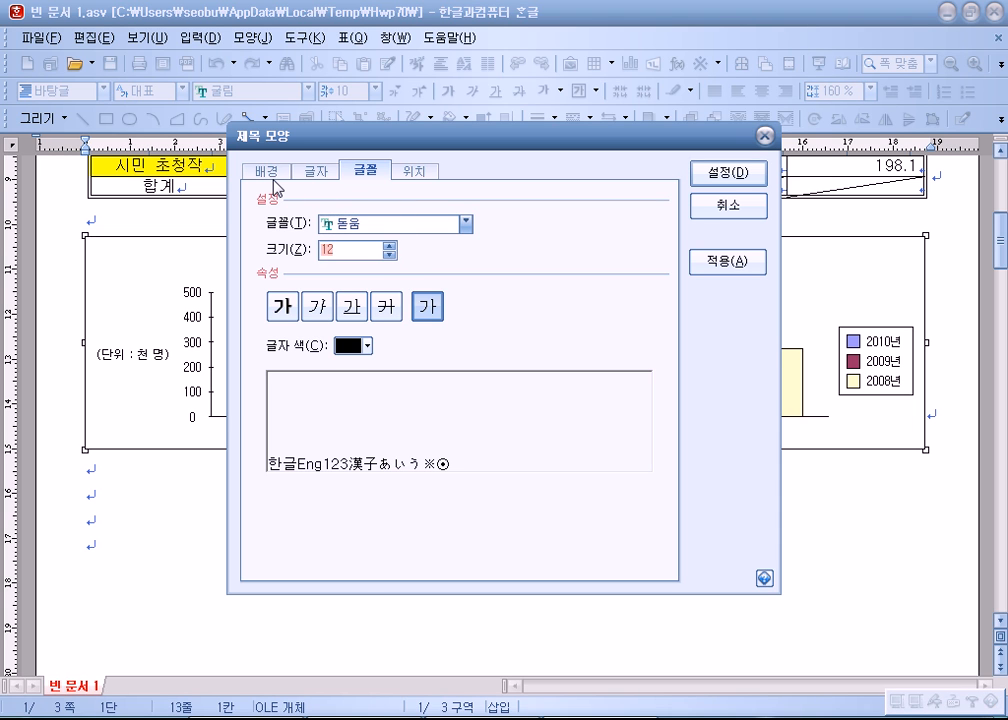
left_click(283, 306)
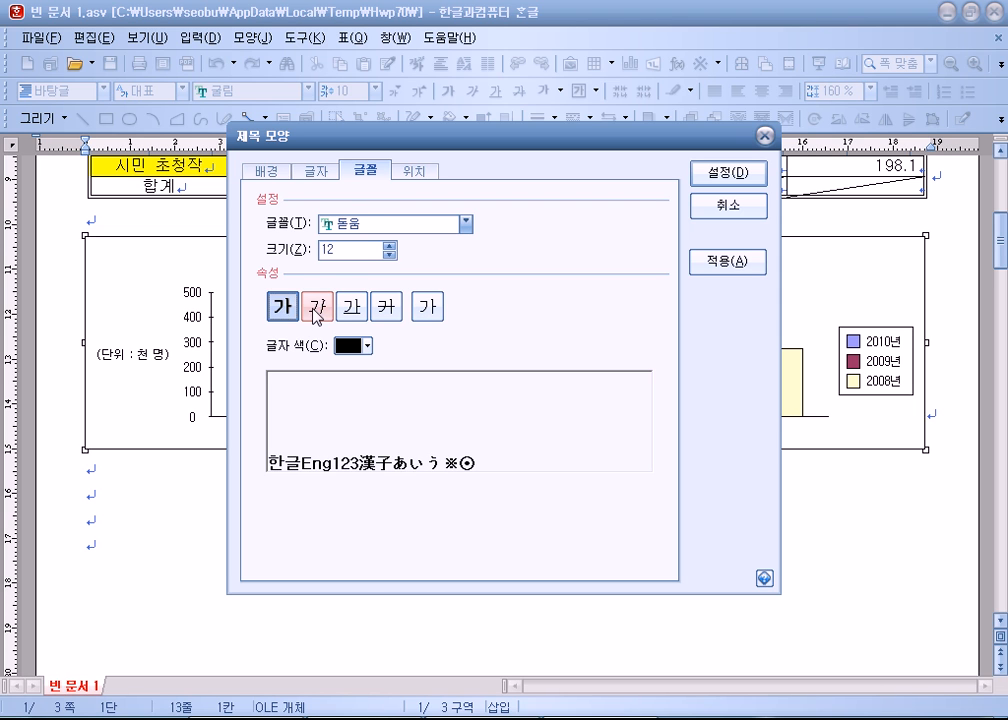
left_click(444, 312)
left_click(283, 307)
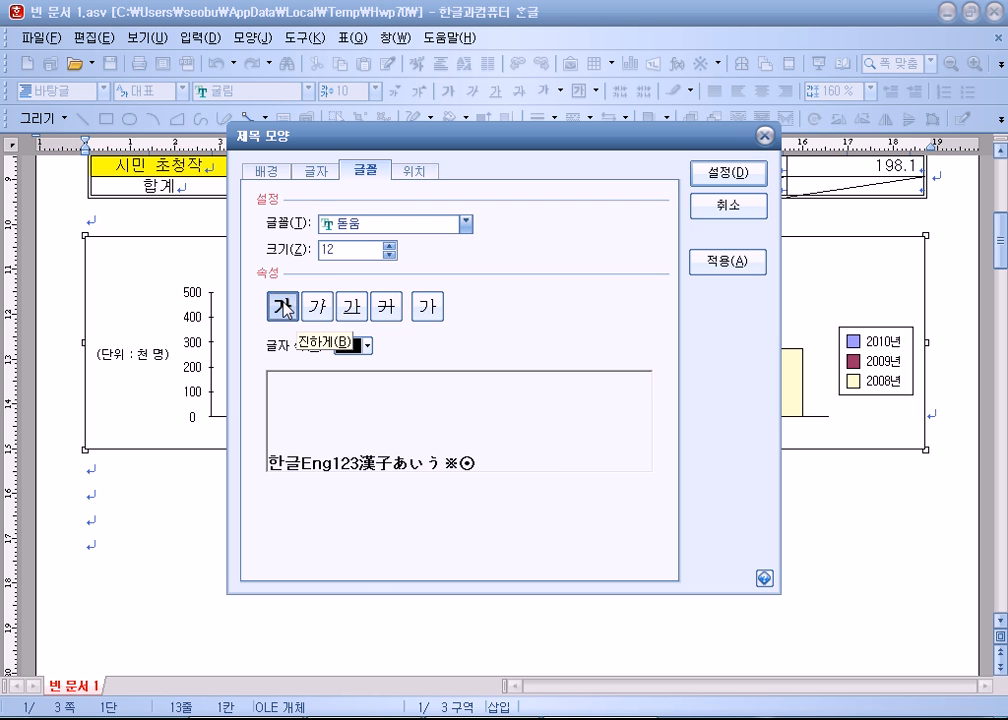
- Give the chart title a 한 줄로 border of 1 pt and a shadow positioned at 2 pt, and apply the title formatting
left_click(266, 172)
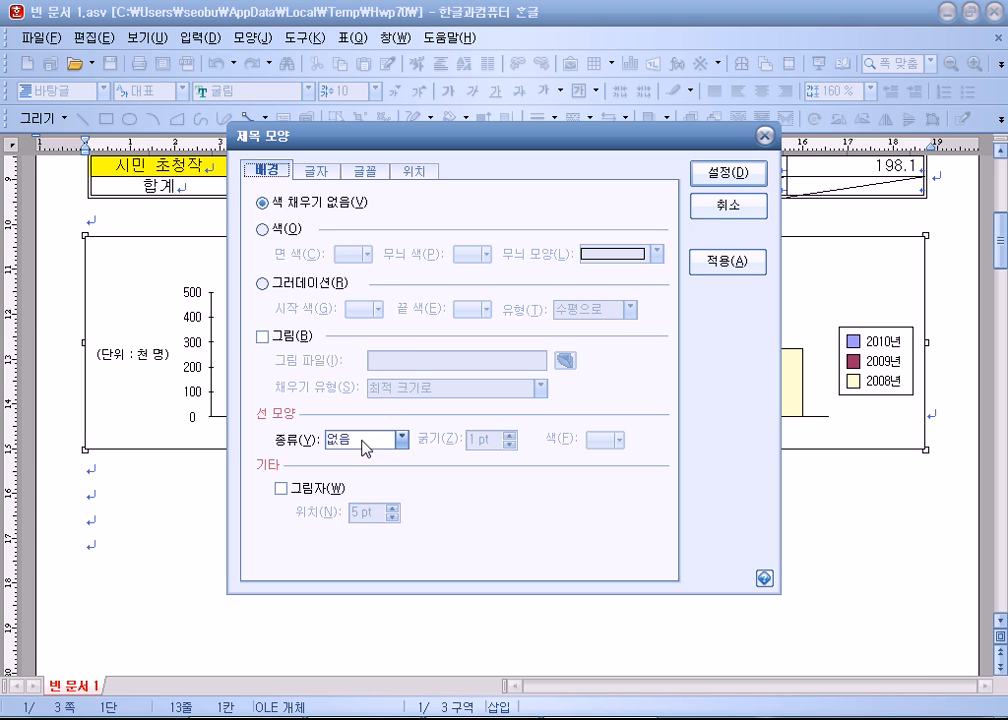
left_click(401, 439)
left_click(357, 471)
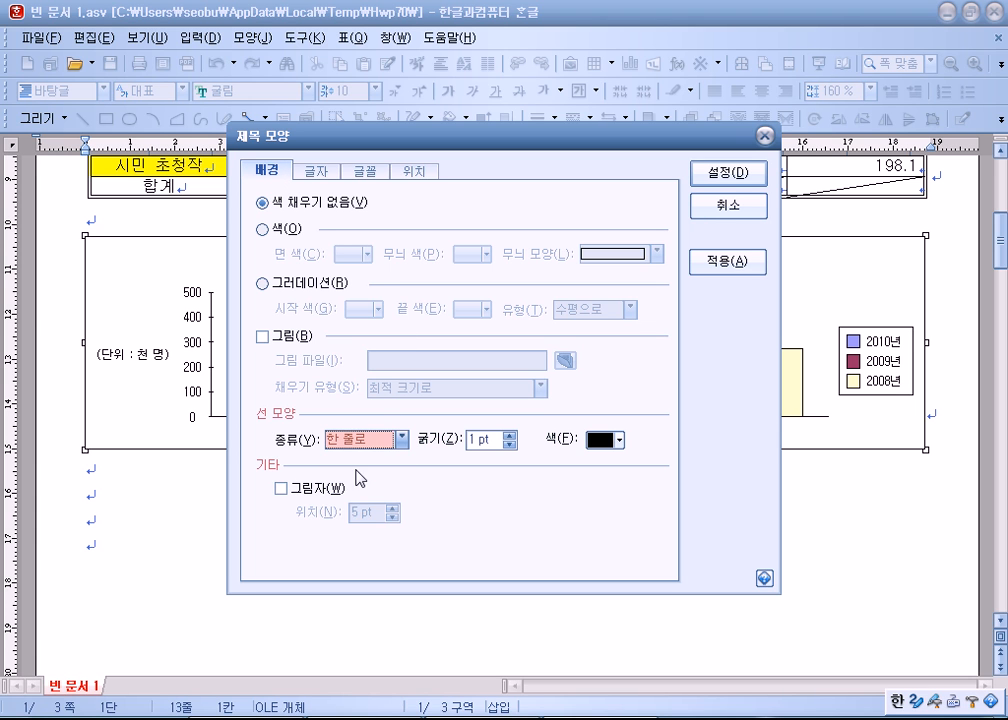
left_click(335, 489)
left_click(393, 517)
left_click(393, 517)
left_click(393, 517)
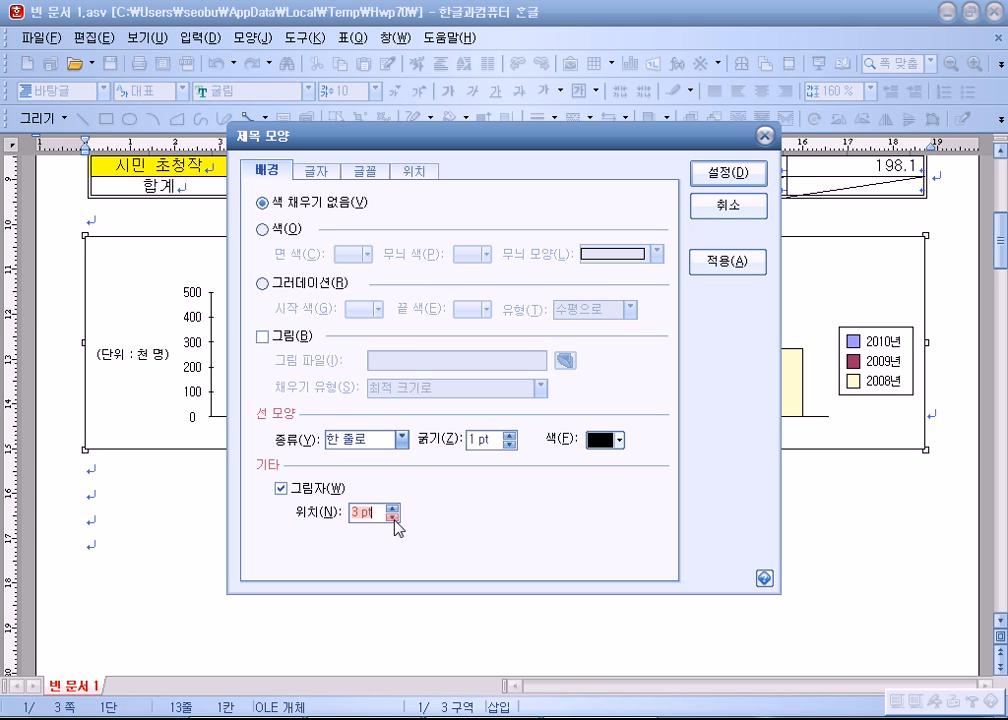
left_click_drag(450, 138, 508, 39)
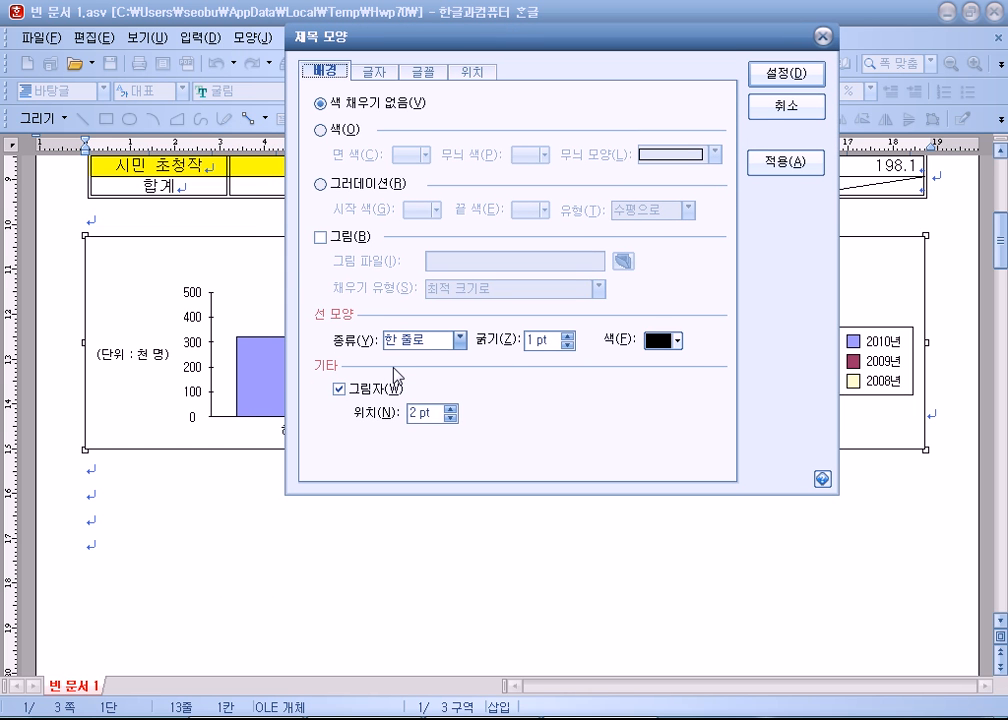
left_click(782, 75)
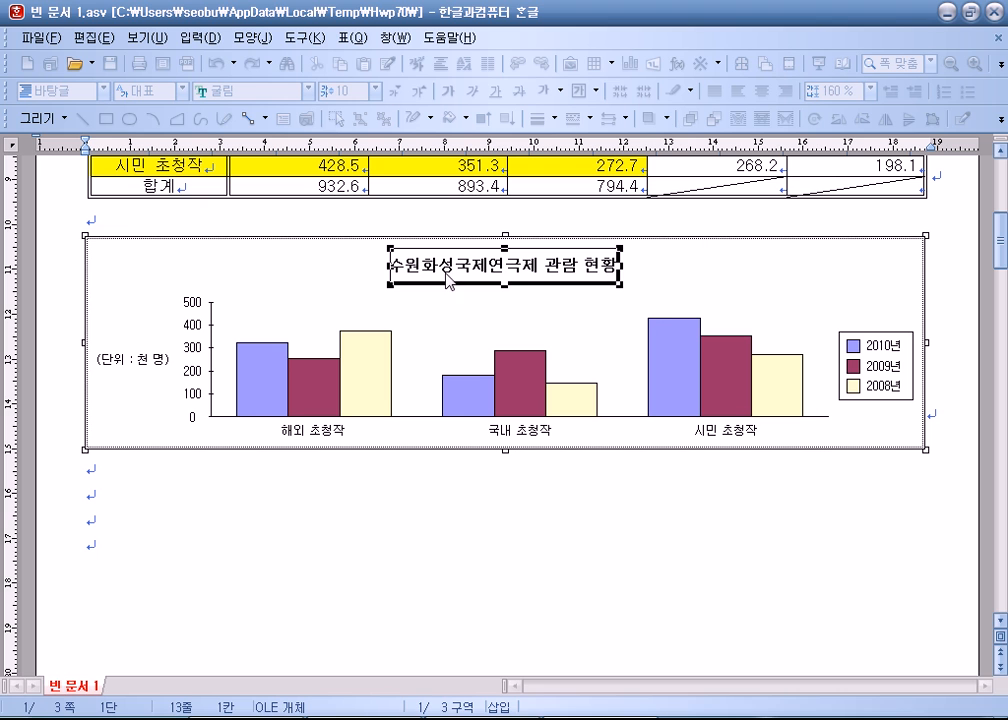
- Widen the chart title box slightly around its text and trim its height a little
left_click(606, 290)
left_click(605, 286)
left_click_drag(621, 265, 641, 268)
left_click(606, 319)
left_click(605, 281)
left_click(565, 287)
left_click_drag(565, 287, 540, 281)
left_click(398, 303)
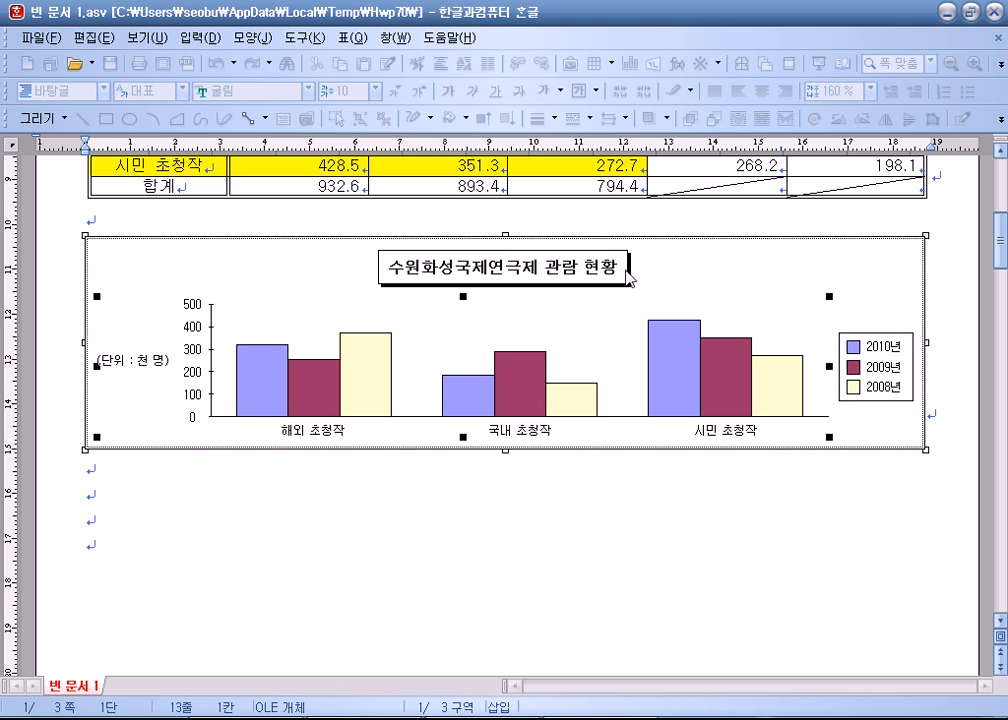
left_click(517, 276)
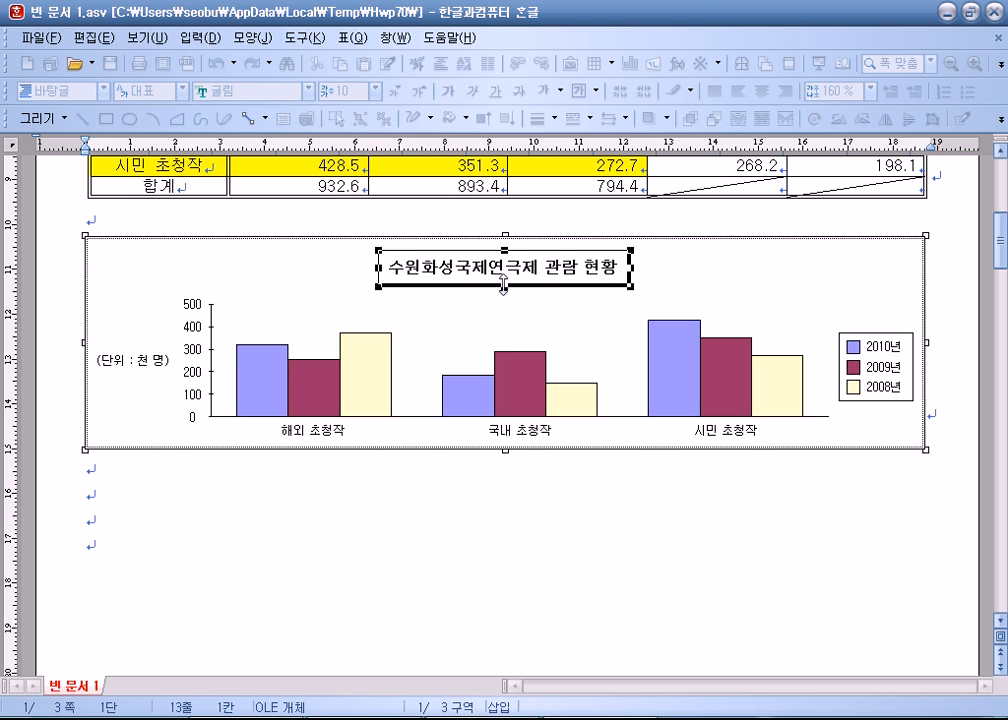
left_click_drag(504, 284, 504, 281)
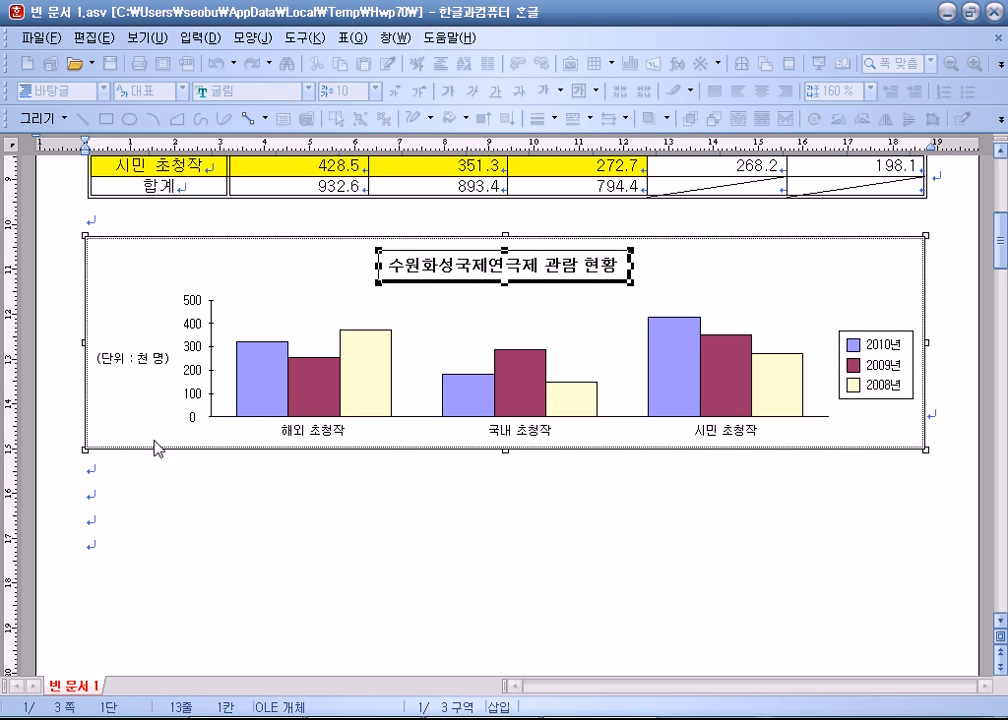
- Set the axis title (단위 : 천 명) to 돋움, size 10, 보통 모양, and apply it to the chart
double_click(155, 362)
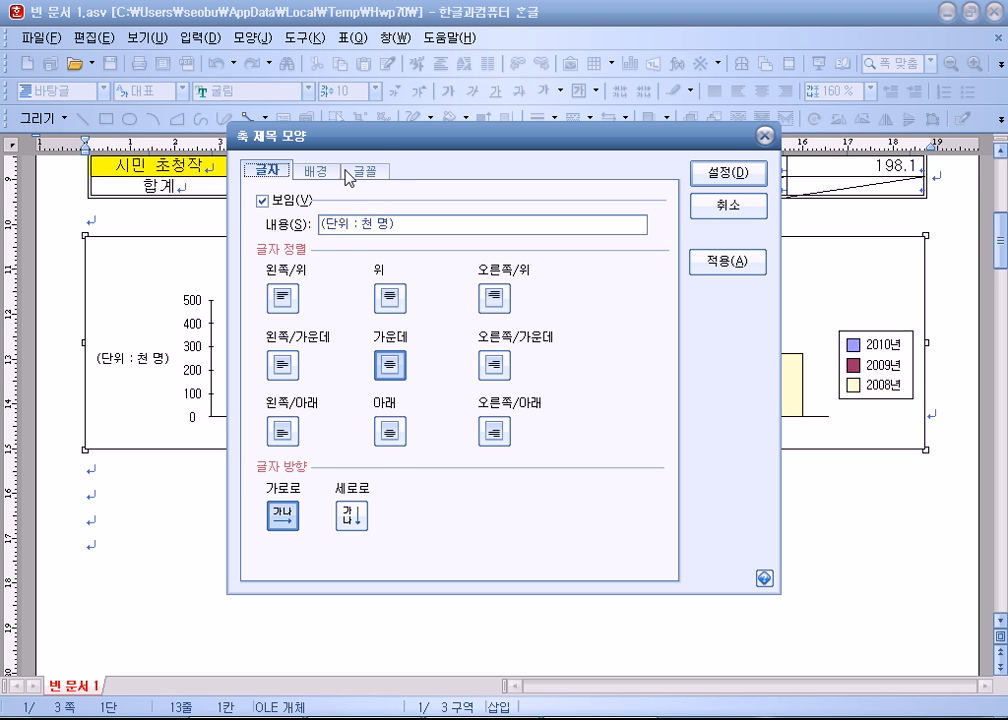
left_click(363, 172)
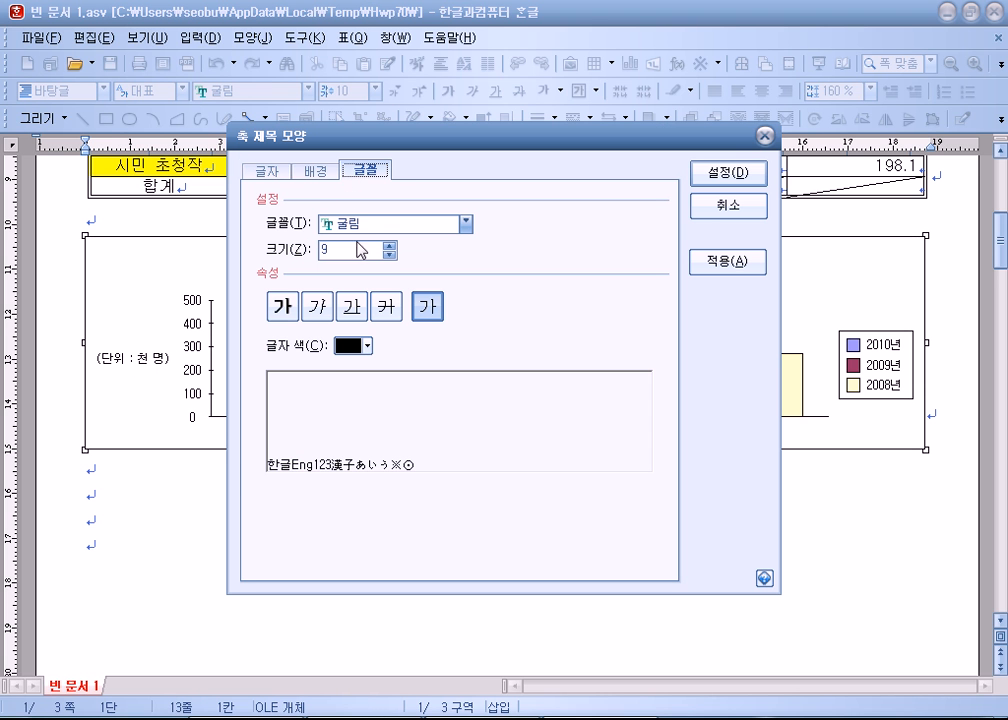
left_click(440, 225)
scroll(366, 355, "down", 3)
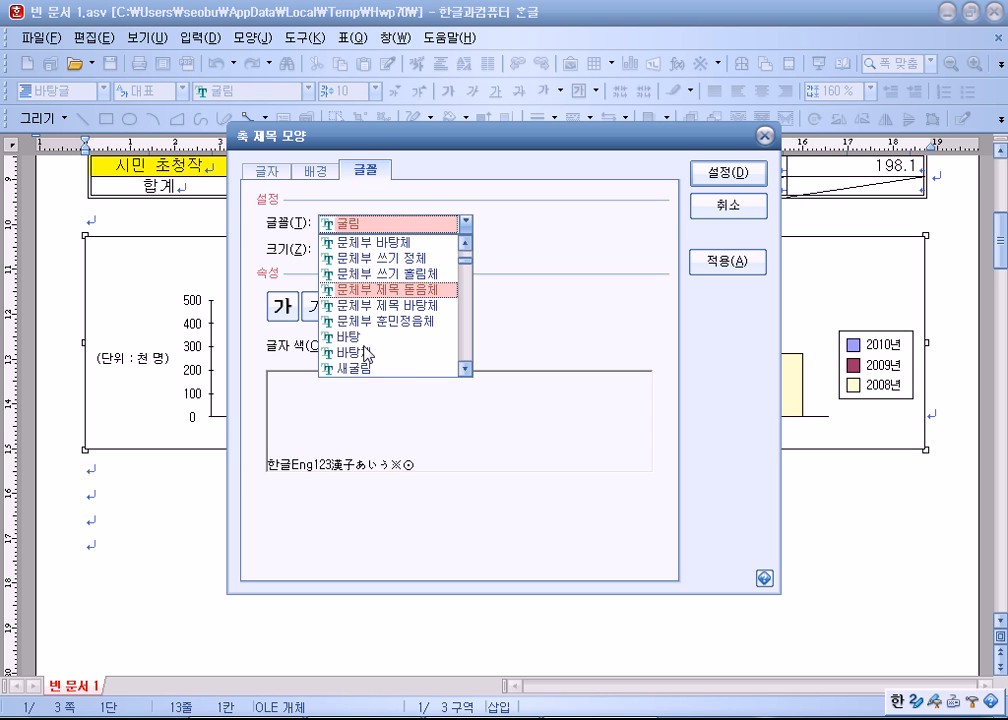
scroll(345, 335, "up", 4)
left_click(368, 257)
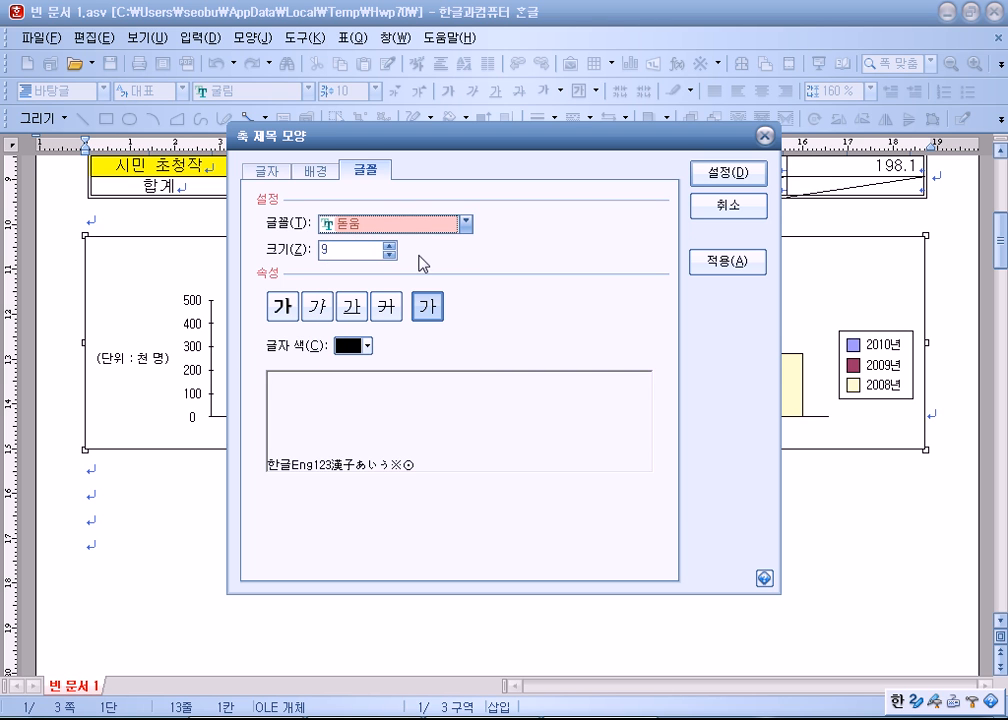
left_click(390, 245)
left_click(428, 307)
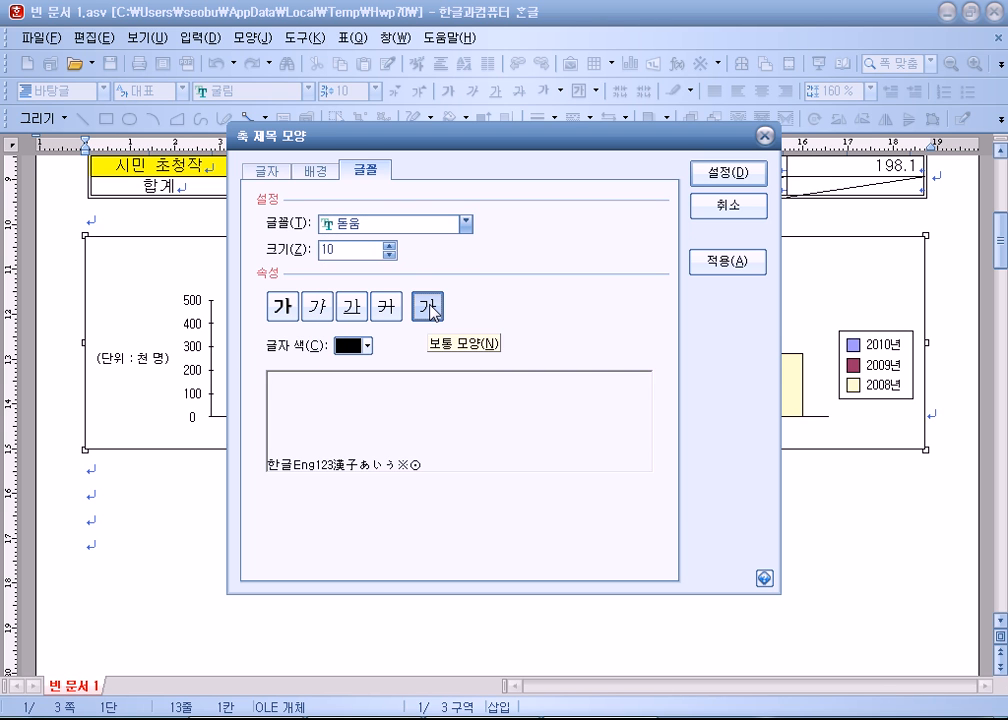
left_click(718, 210)
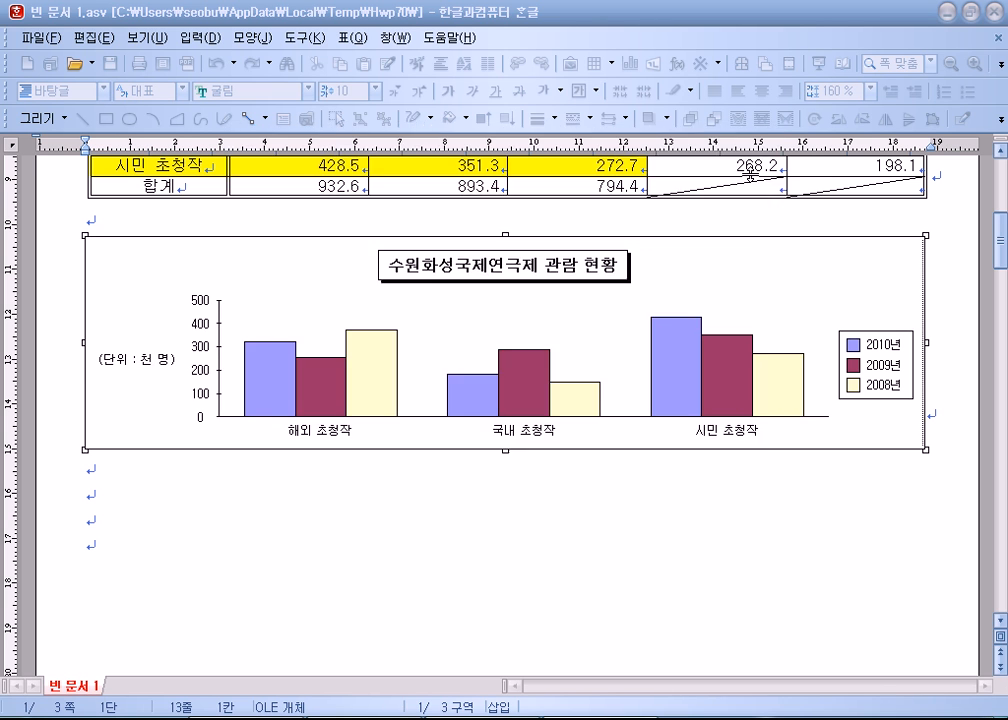
- Set the value axis labels to 돋움 font, size 10, and confirm the label formatting
double_click(205, 333)
left_click(366, 171)
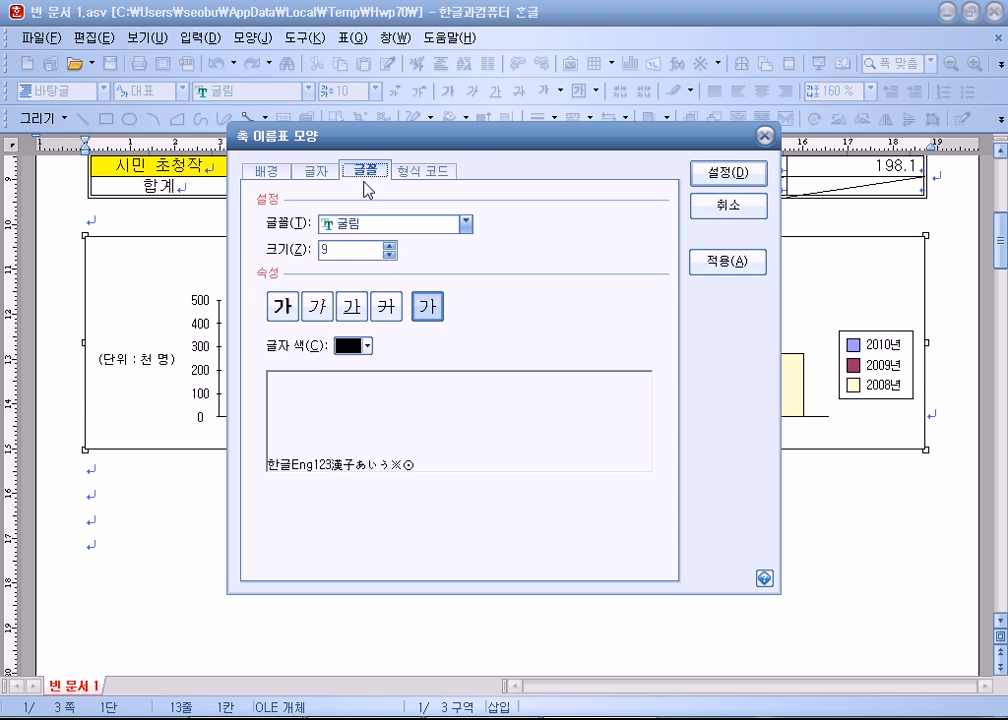
left_click(367, 226)
scroll(367, 290, "down", 5)
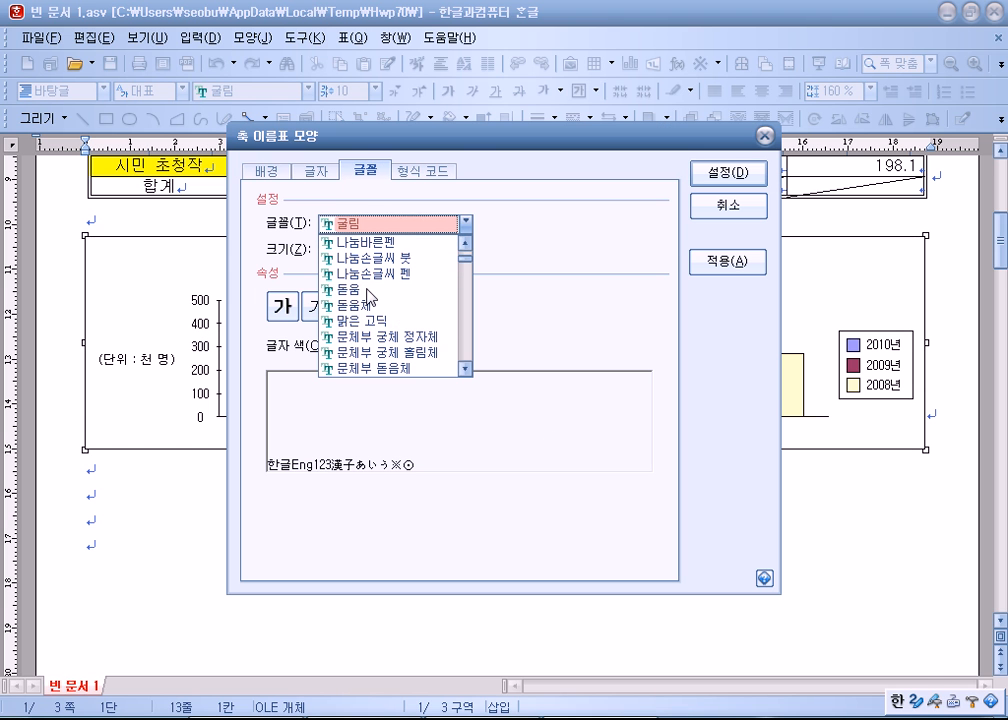
left_click(367, 291)
left_click(390, 245)
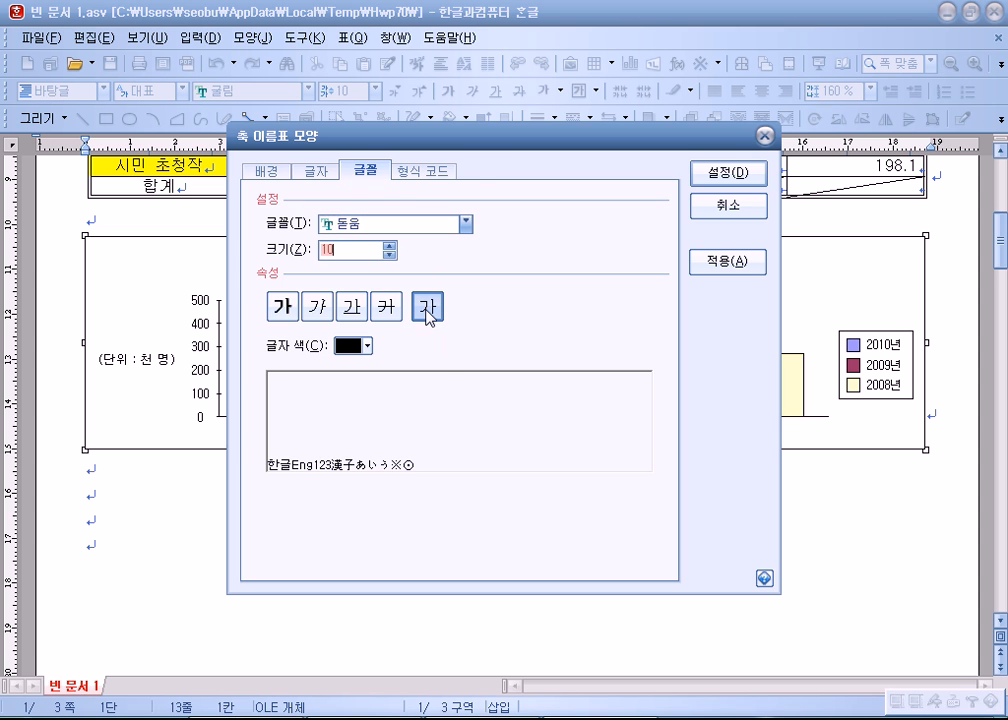
left_click(719, 174)
- Set the category axis labels (해외, 국내, 시민 초청작) to 돋움, size 10, and confirm
left_click(340, 436)
double_click(340, 436)
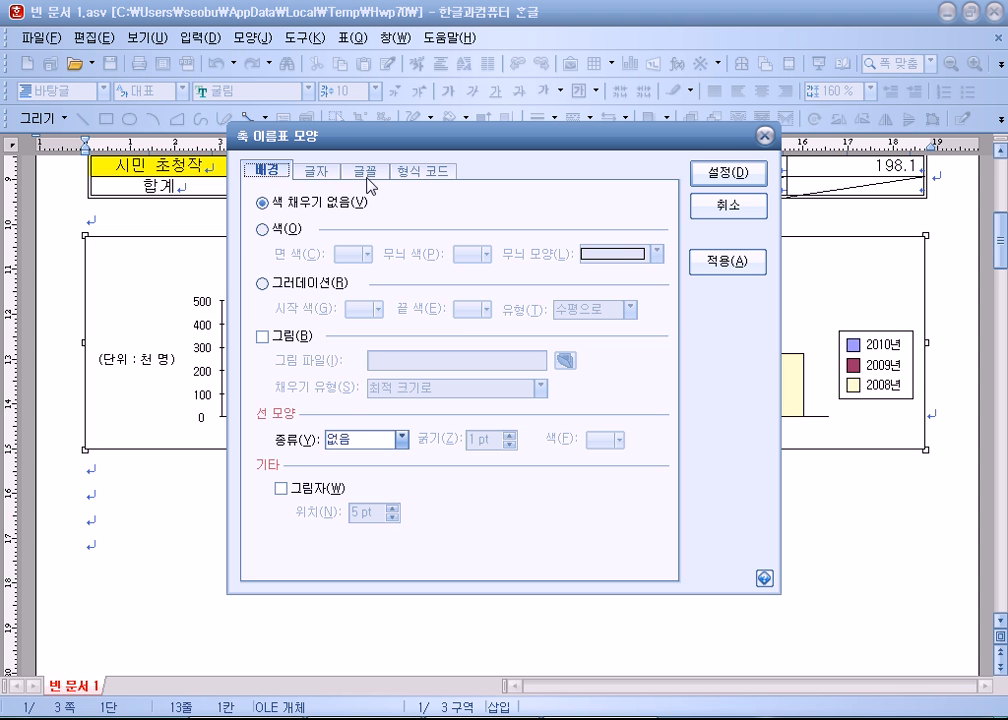
left_click(367, 174)
left_click(380, 224)
scroll(369, 300, "down", 5)
scroll(368, 300, "up", 2)
left_click(350, 241)
left_click(389, 246)
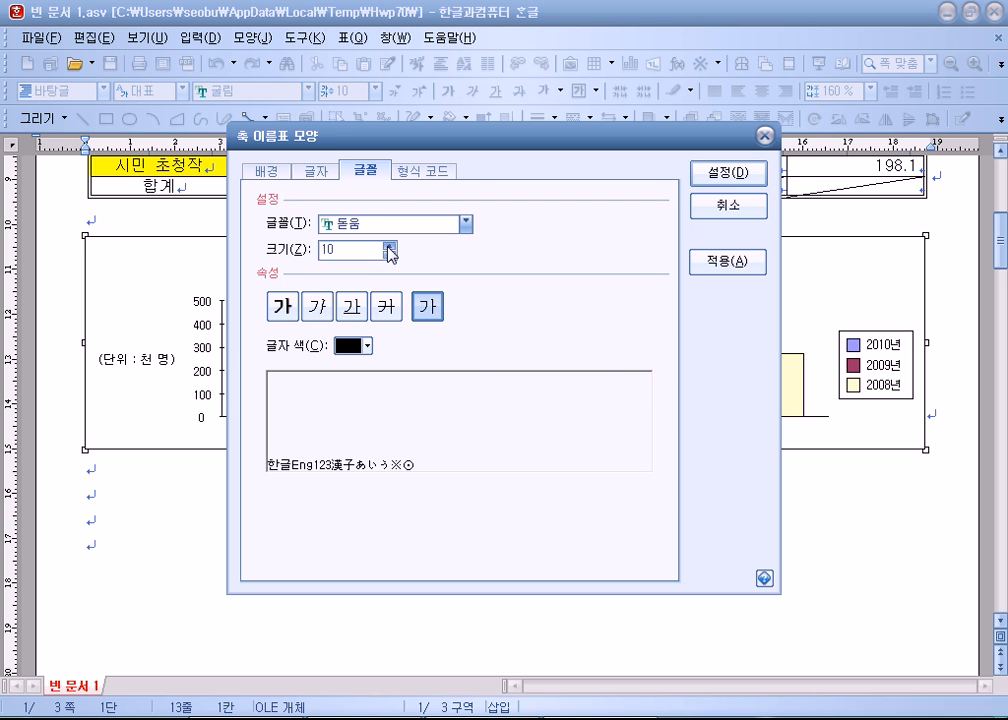
left_click(729, 173)
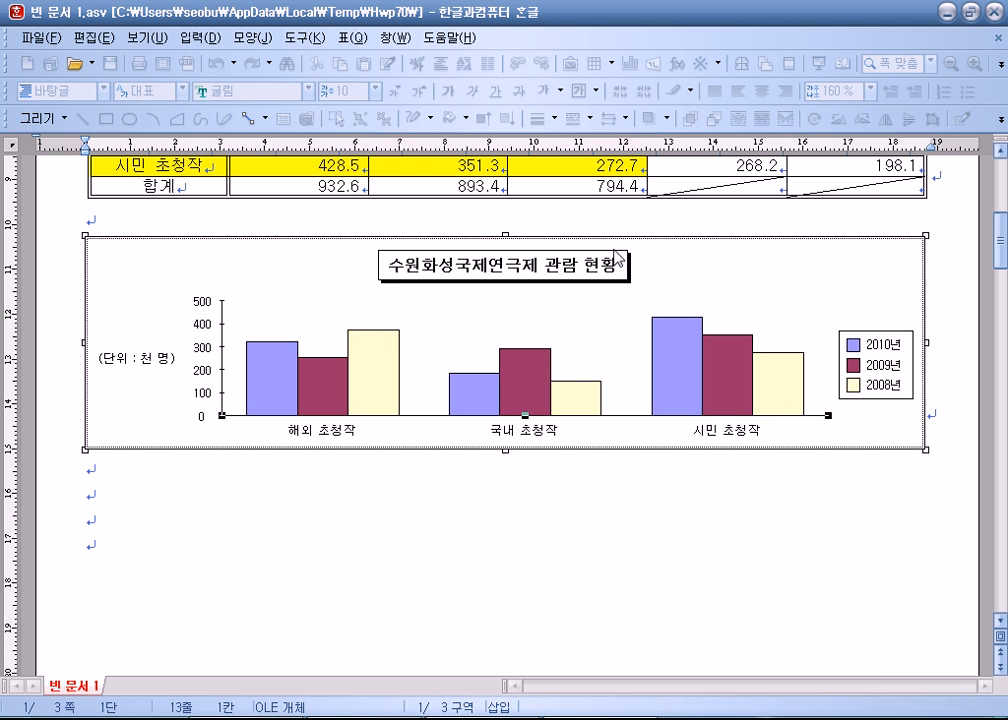
- Set the chart legend's font to 돋움, size 10, and confirm the legend formatting
double_click(875, 358)
left_click(316, 170)
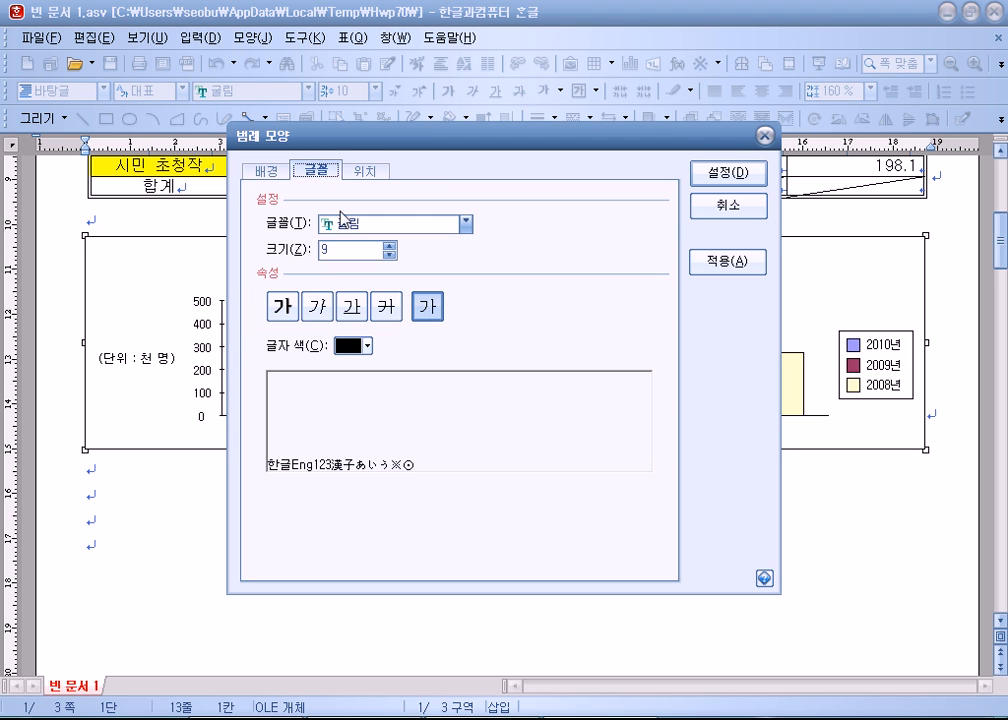
left_click(342, 222)
scroll(380, 355, "down", 3)
left_click(372, 352)
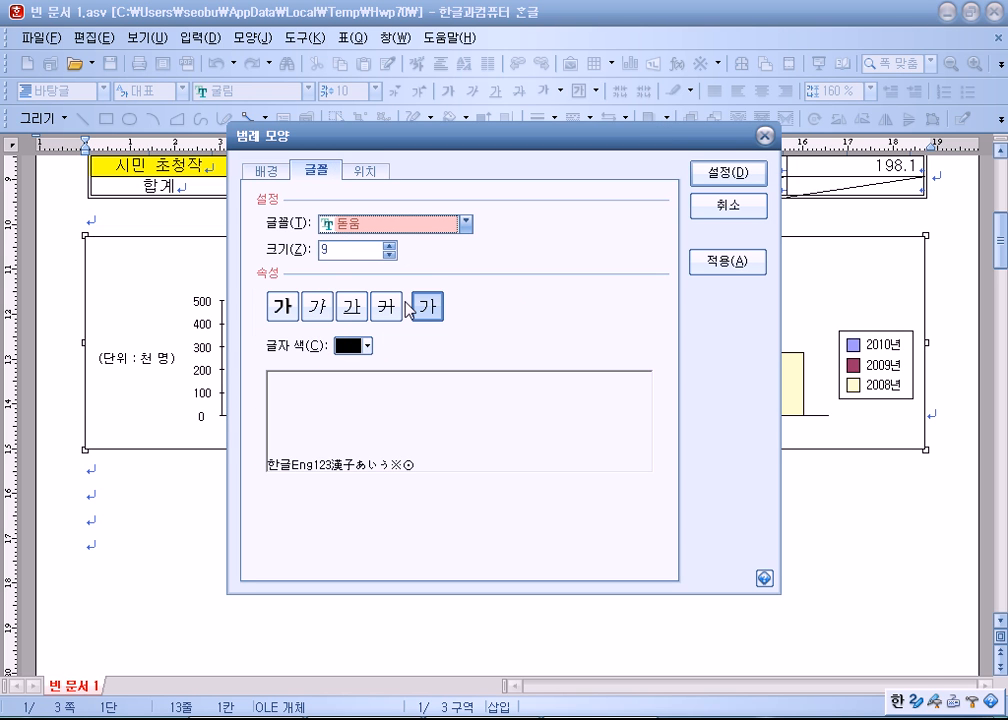
left_click(390, 245)
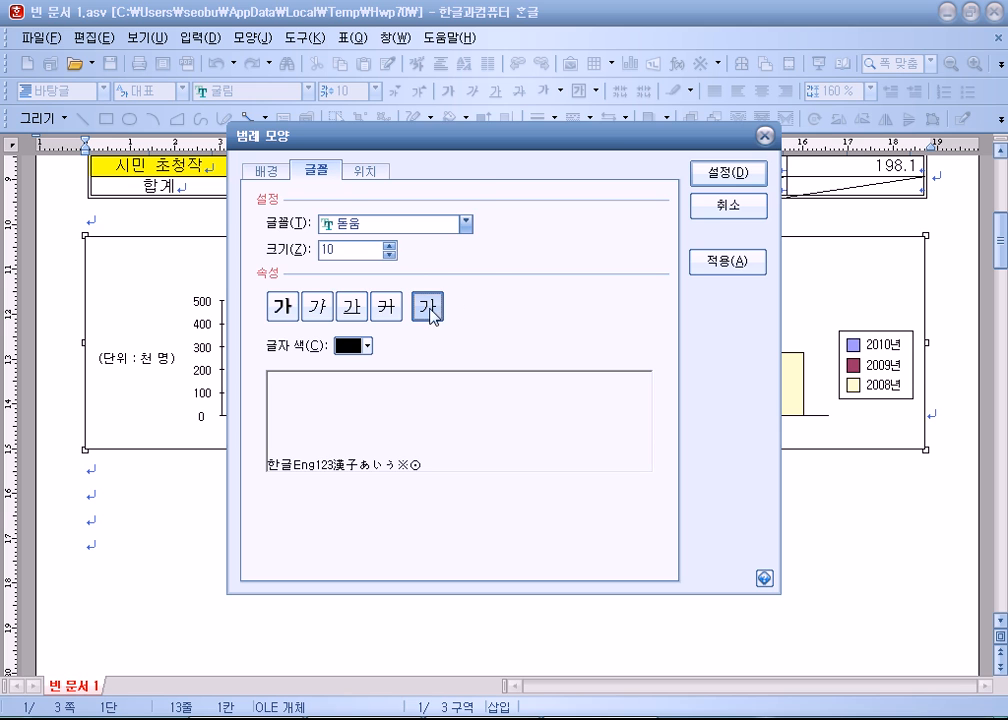
left_click(750, 170)
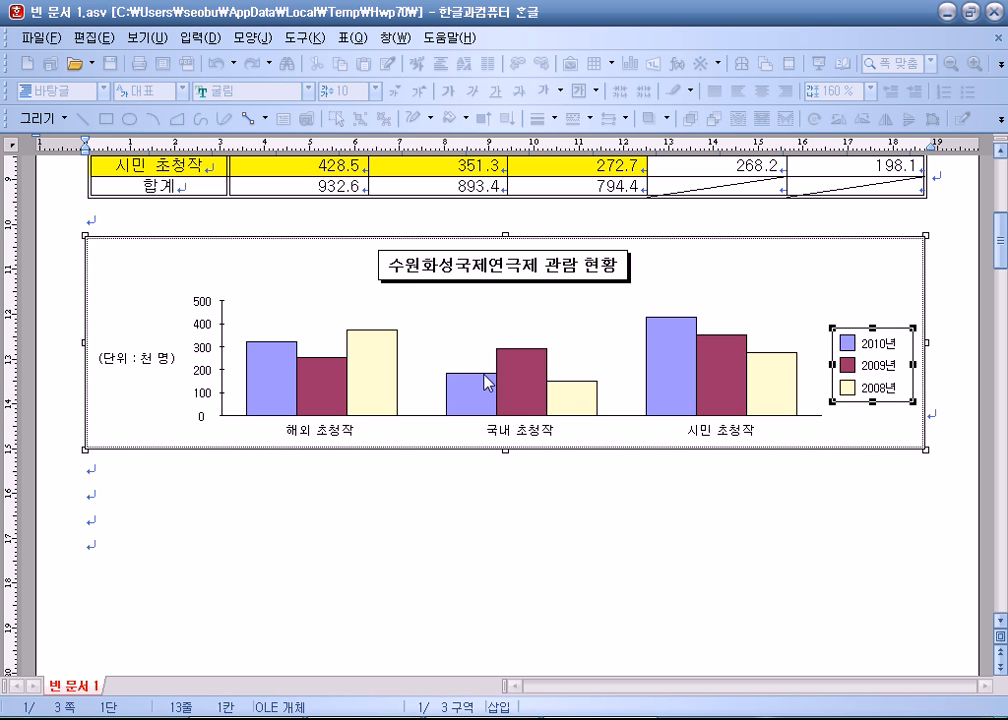
- Set the tick mark position of the 항목 (X) 축 to 가운데 and apply it to the chart
left_click(207, 310)
right_click(604, 416)
mouse_move(650, 505)
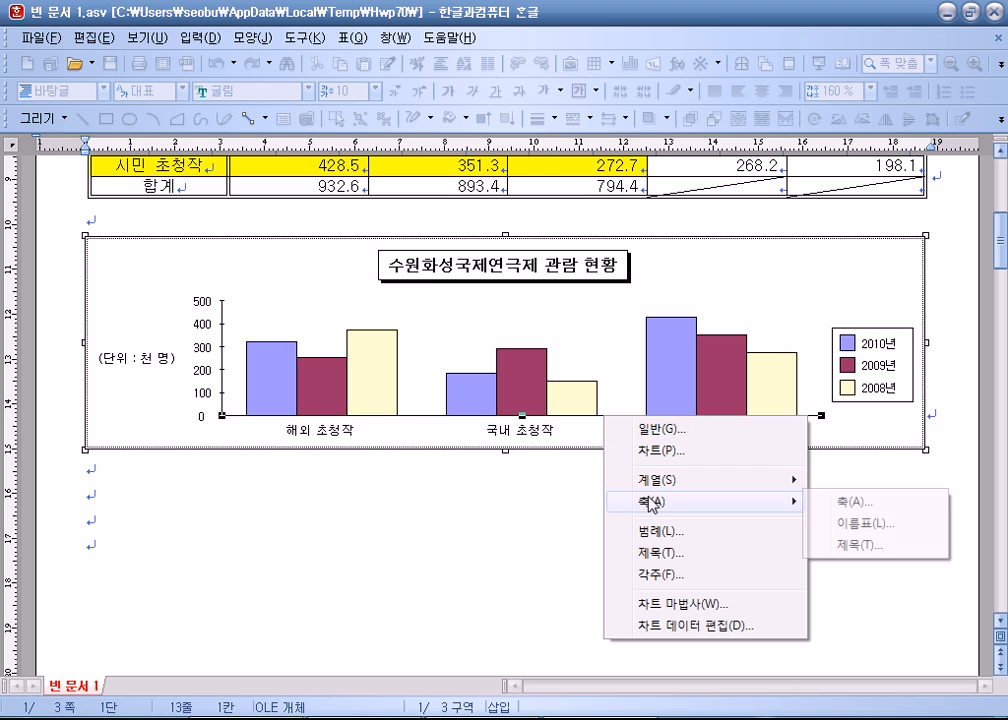
left_click(842, 502)
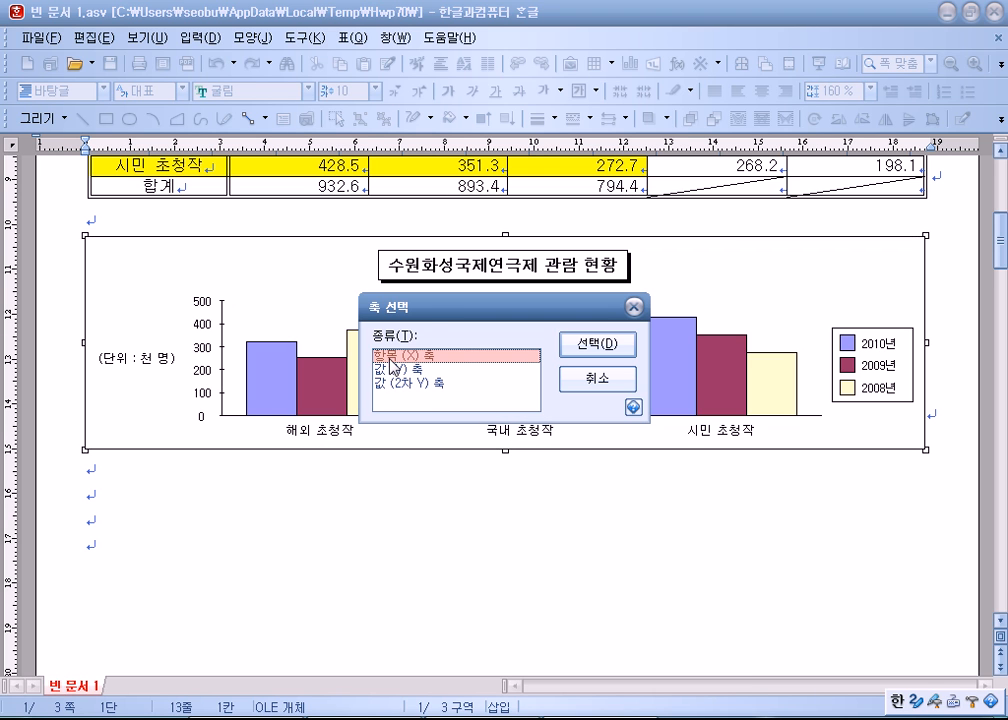
left_click_drag(438, 315, 732, 95)
left_click(714, 248)
left_click(594, 131)
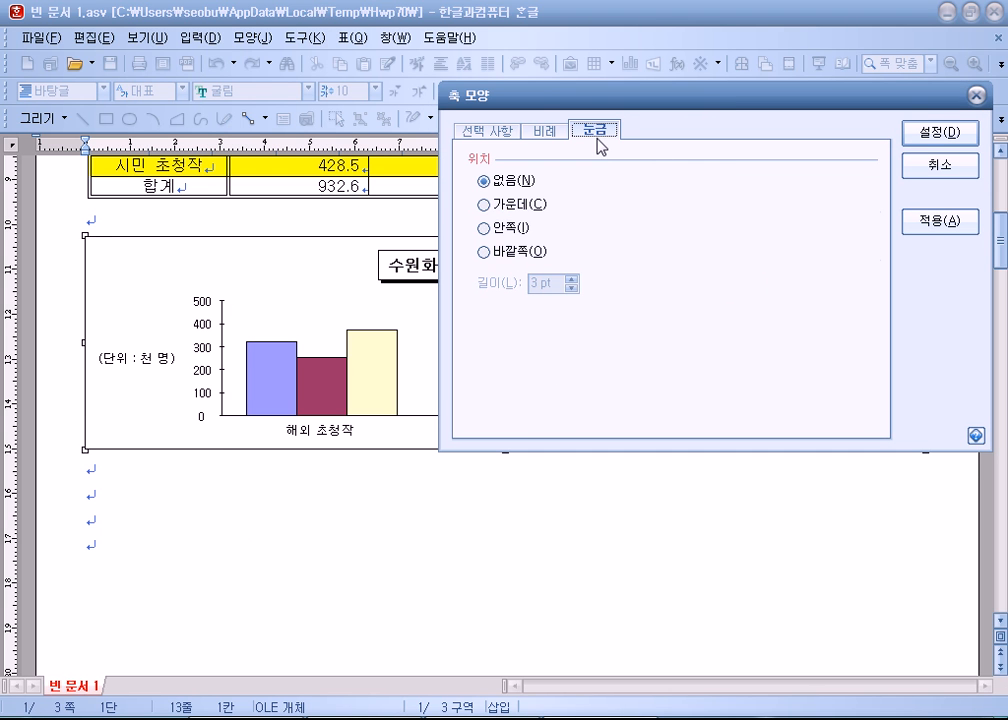
left_click_drag(522, 110, 588, 44)
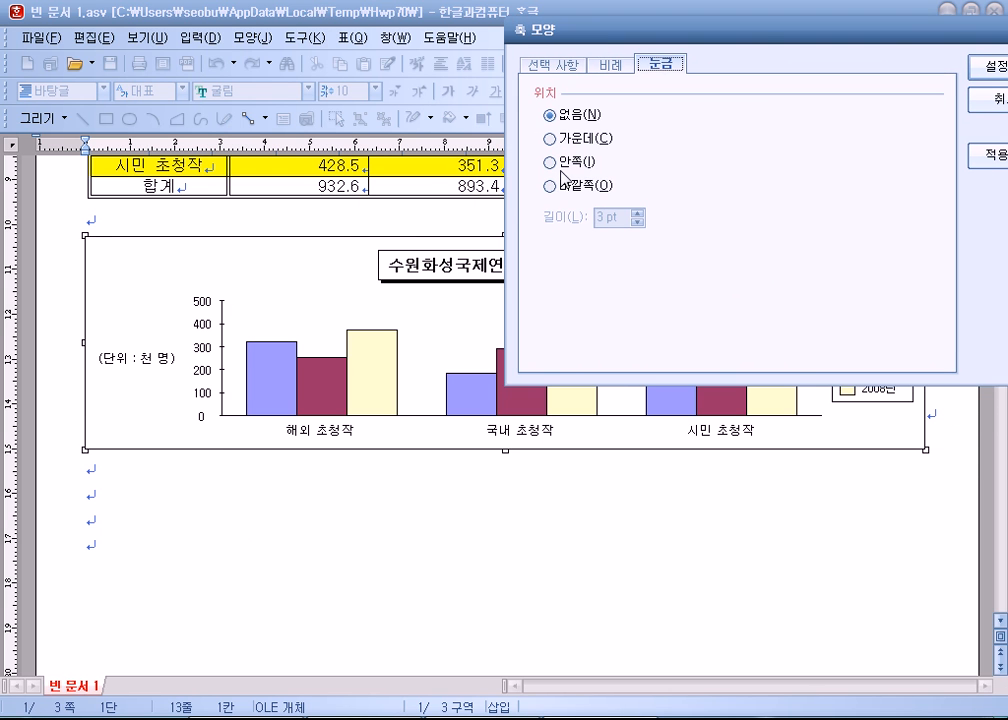
left_click(549, 139)
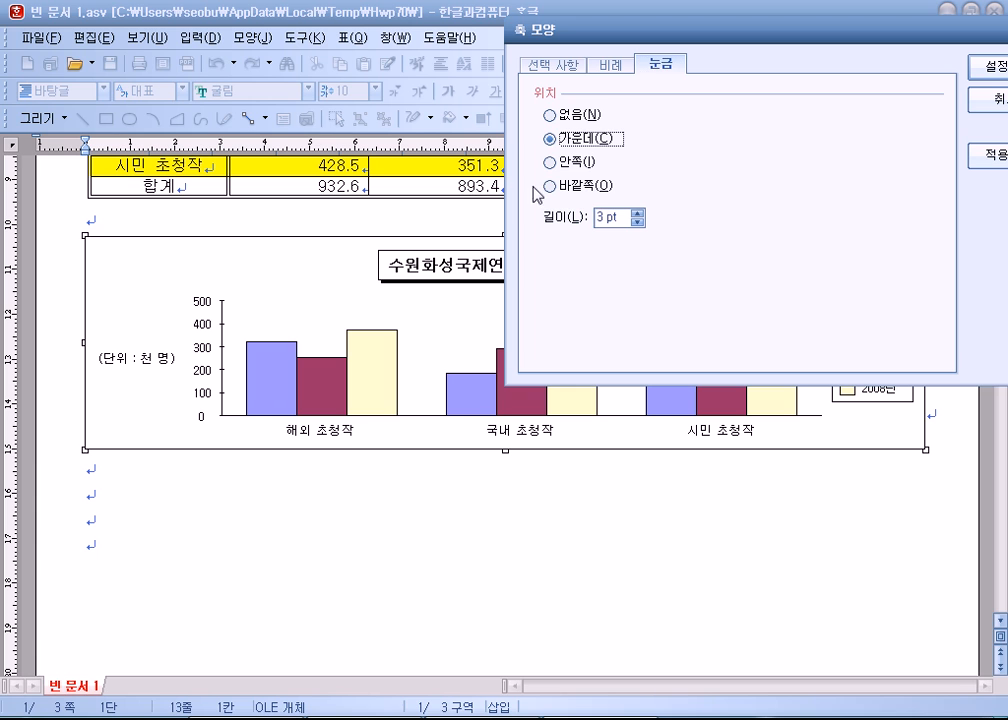
left_click(990, 155)
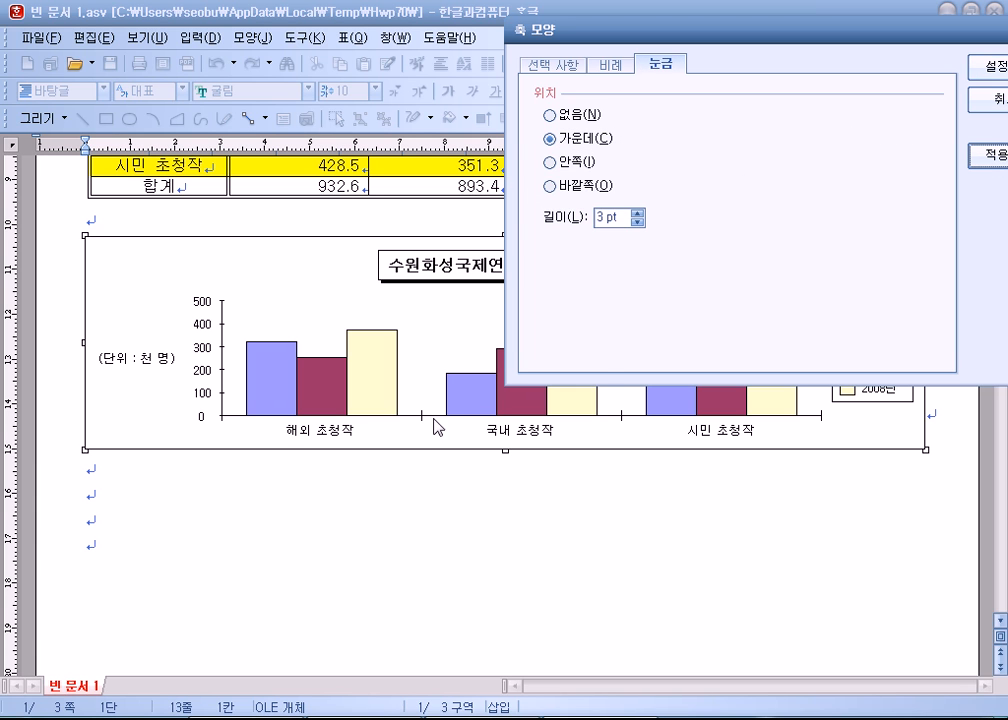
- Try the 안쪽 and 바깥쪽 tick mark positions on the category axis
left_click(551, 163)
left_click(984, 157)
left_click(555, 186)
left_click(988, 158)
left_click(583, 170)
left_click(990, 157)
- Return the category axis tick marks to 가운데 and confirm the axis formatting
left_click(550, 139)
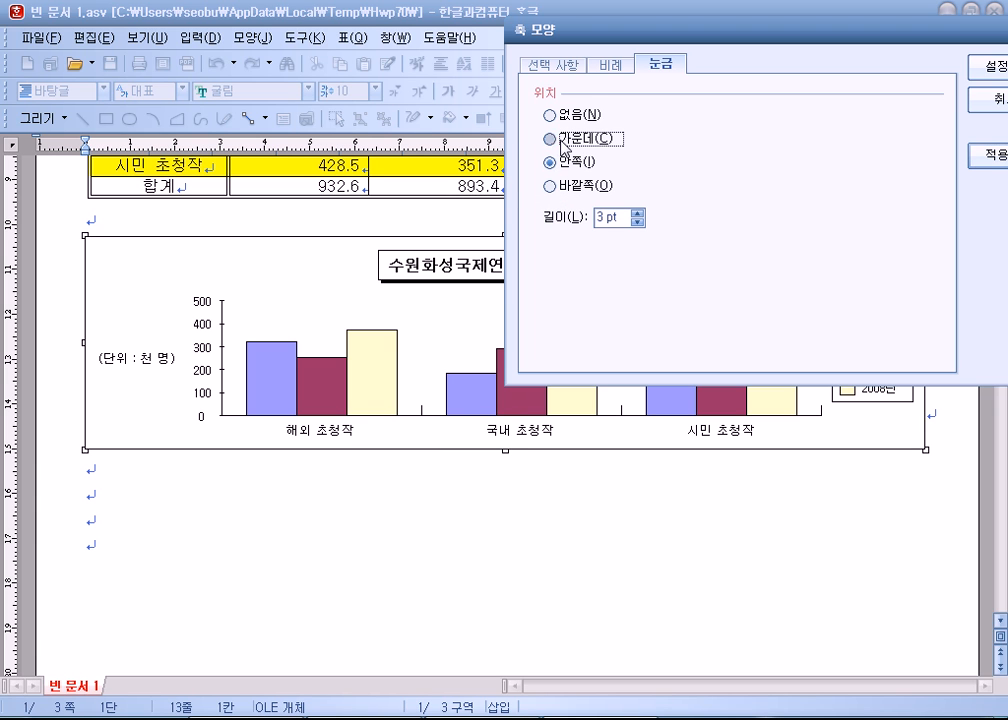
left_click(990, 157)
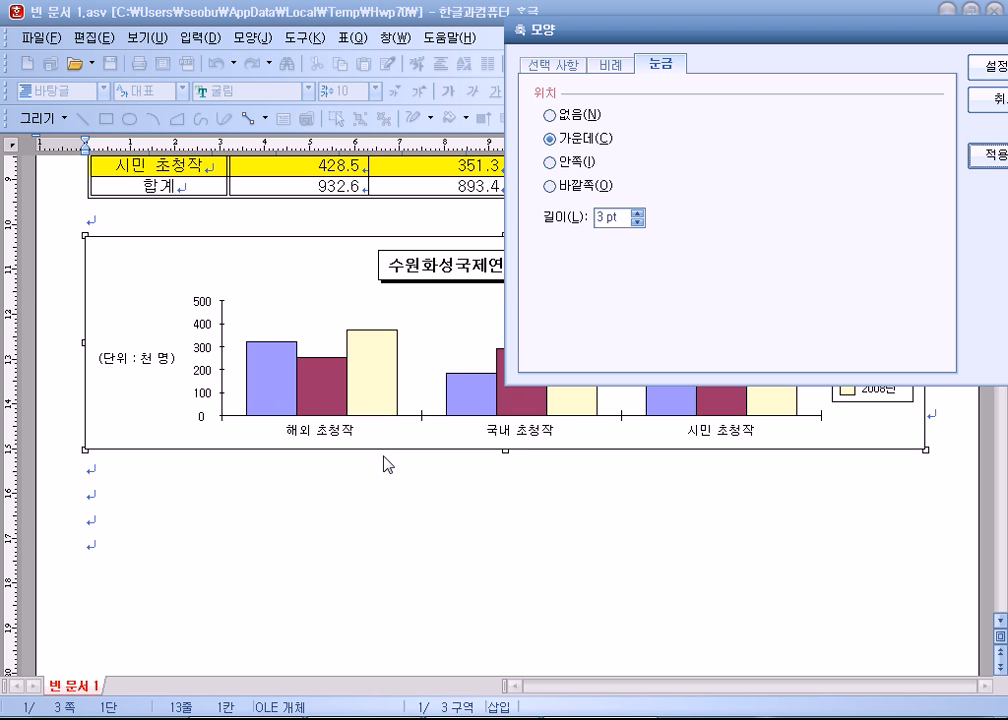
left_click(998, 64)
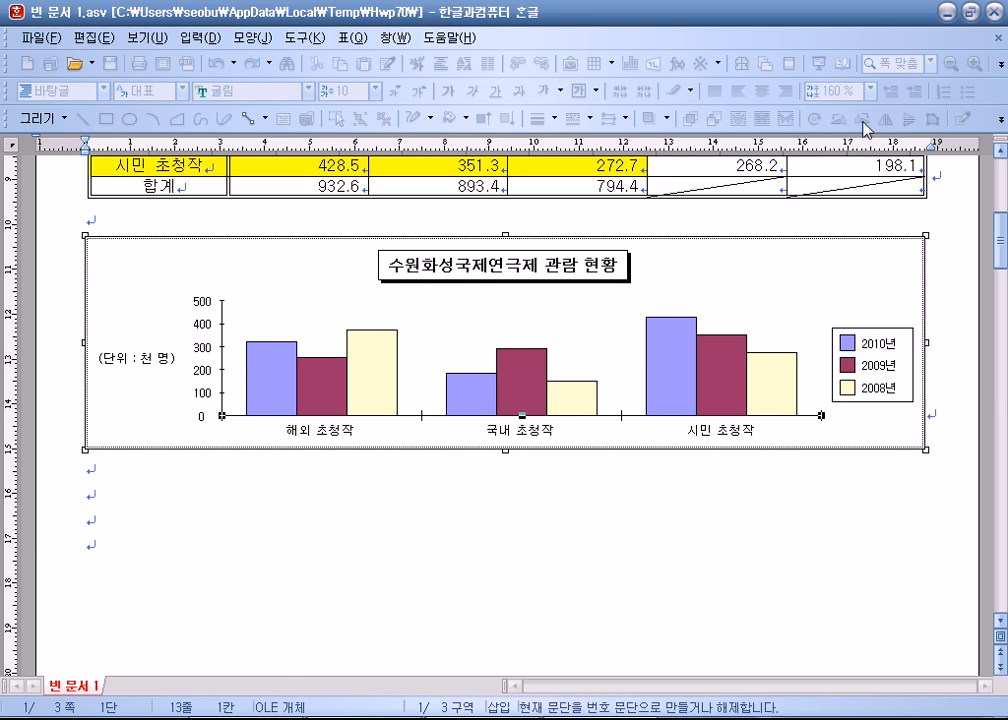
- Open the axis formatting of the 값 (Y) 축 and show its tick mark (눈금) settings
right_click(223, 358)
mouse_move(386, 440)
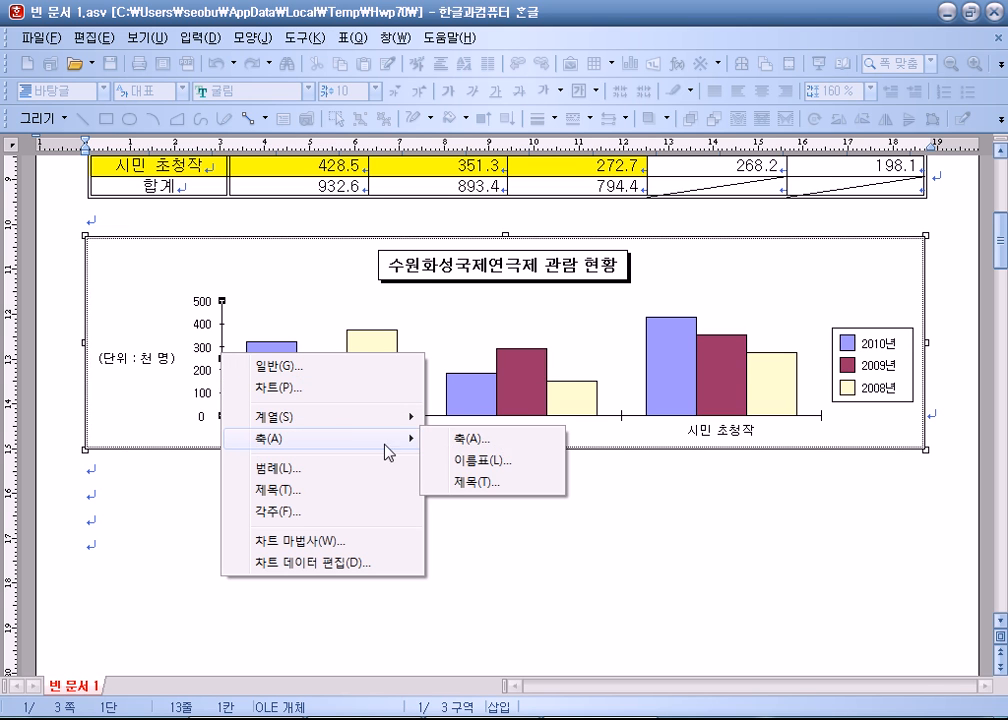
left_click(473, 440)
left_click(430, 369)
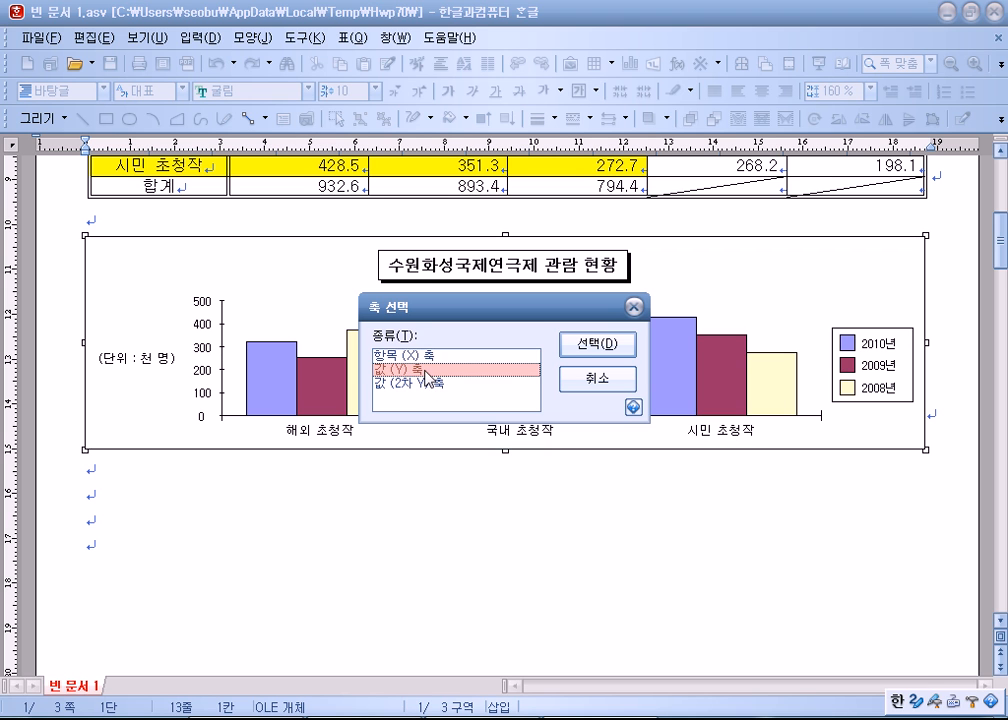
left_click(590, 342)
left_click_drag(372, 196, 394, 150)
left_click(556, 148)
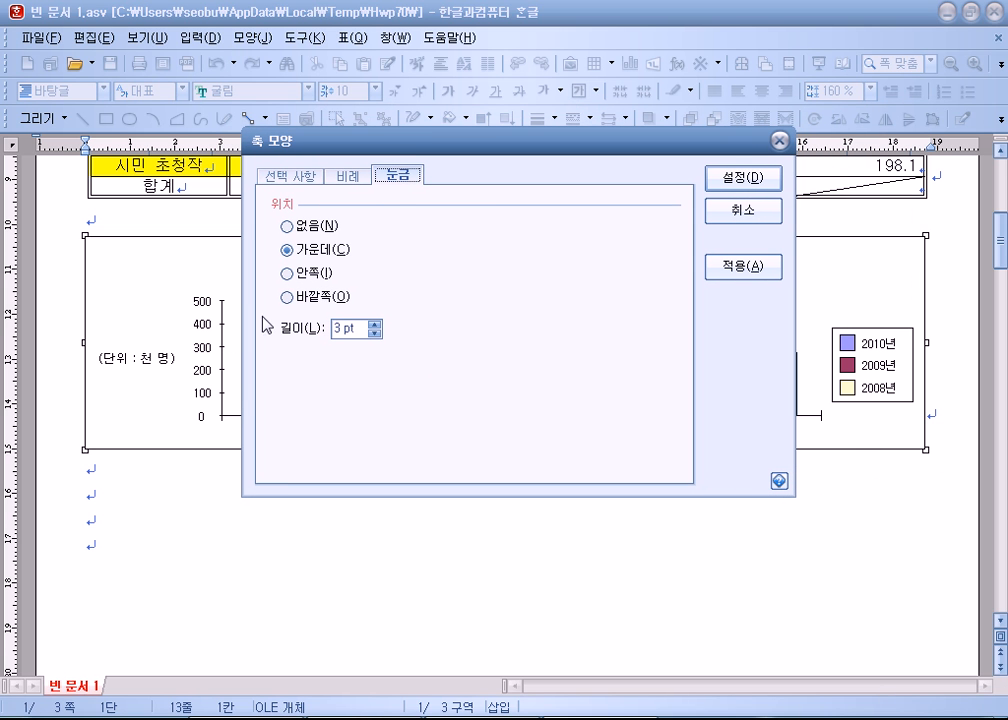
- Try the 바깥쪽, 안쪽 and 없음 tick mark positions on the value axis, and set them back to 가운데
left_click(287, 297)
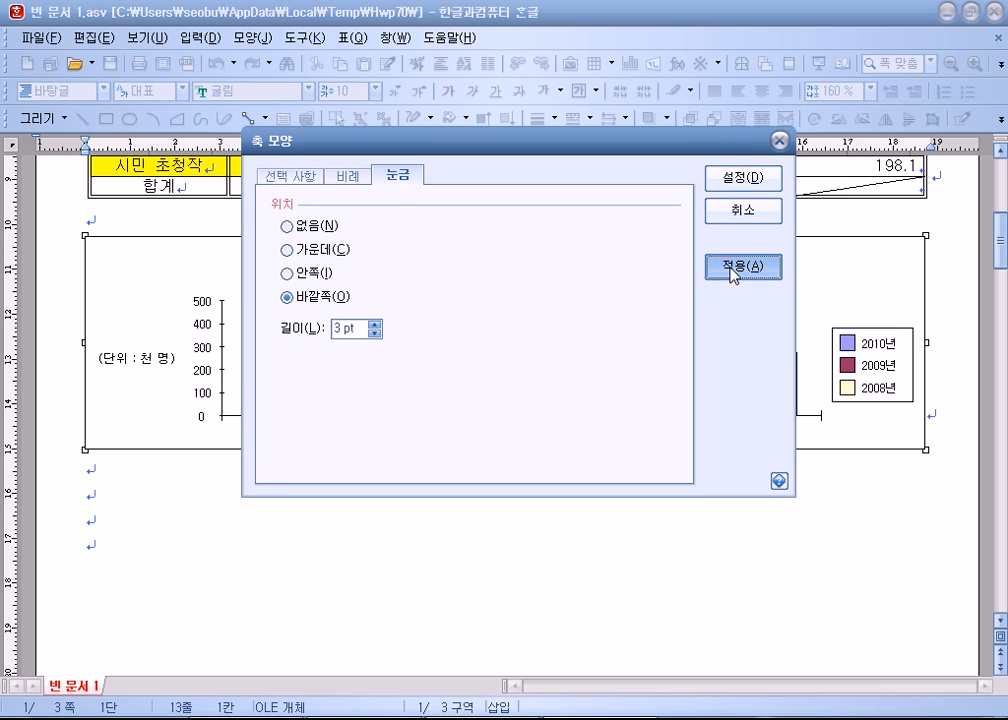
left_click(310, 273)
left_click(764, 275)
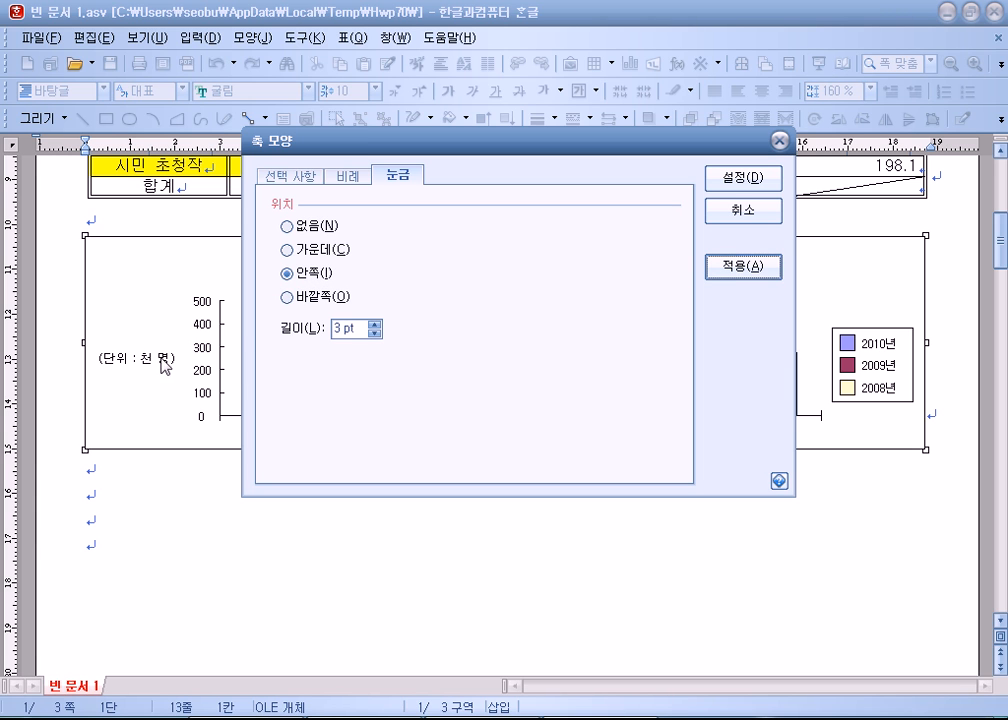
left_click(298, 226)
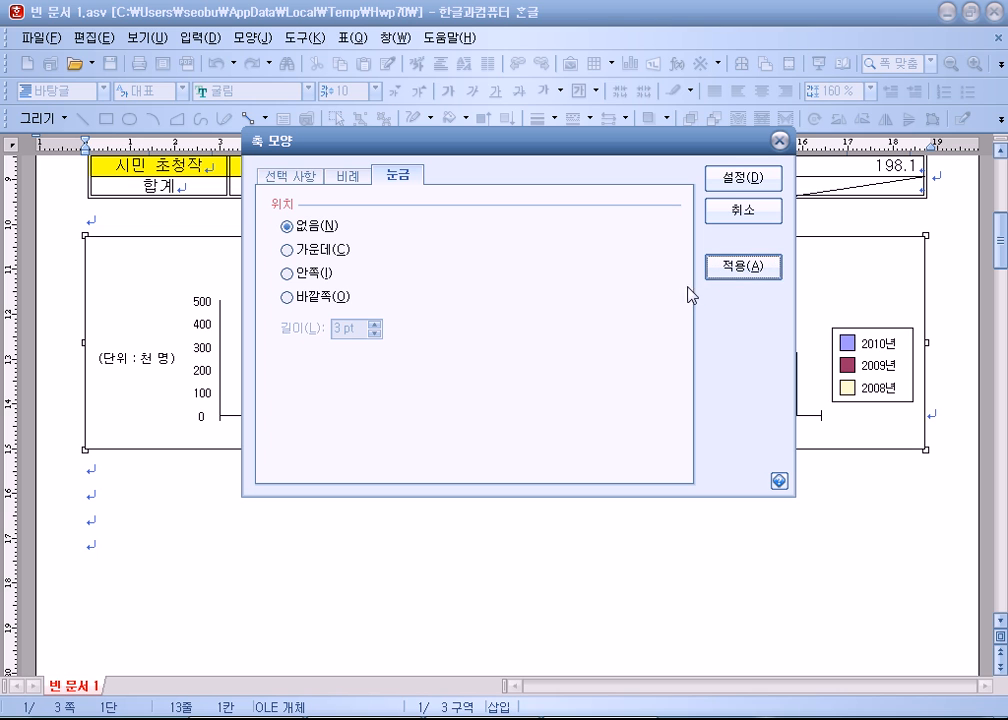
left_click(310, 249)
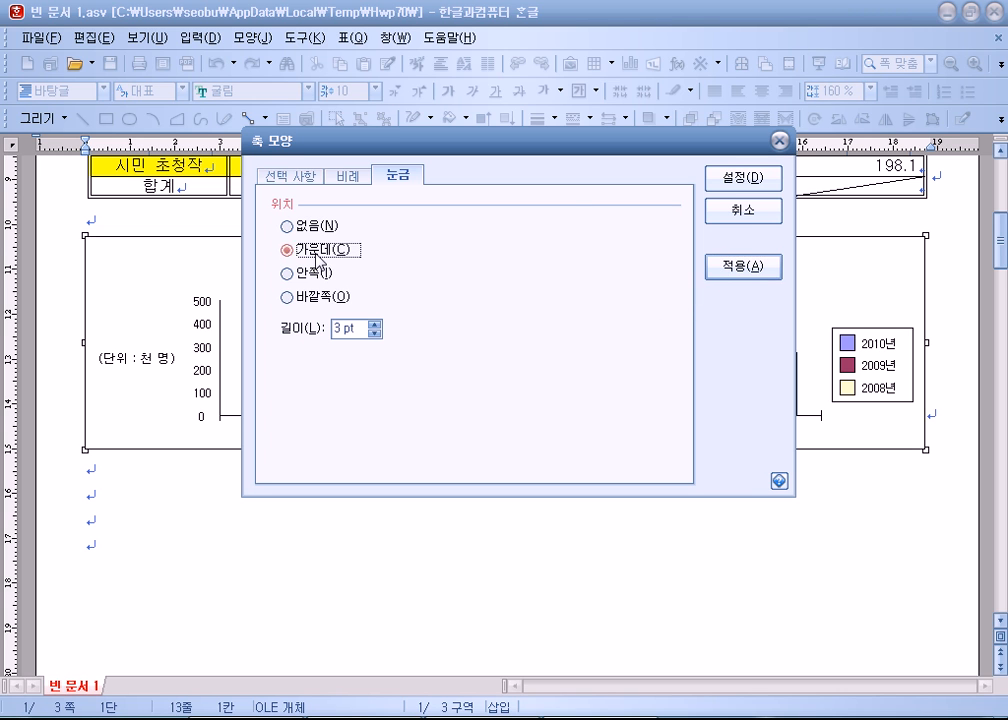
left_click(743, 267)
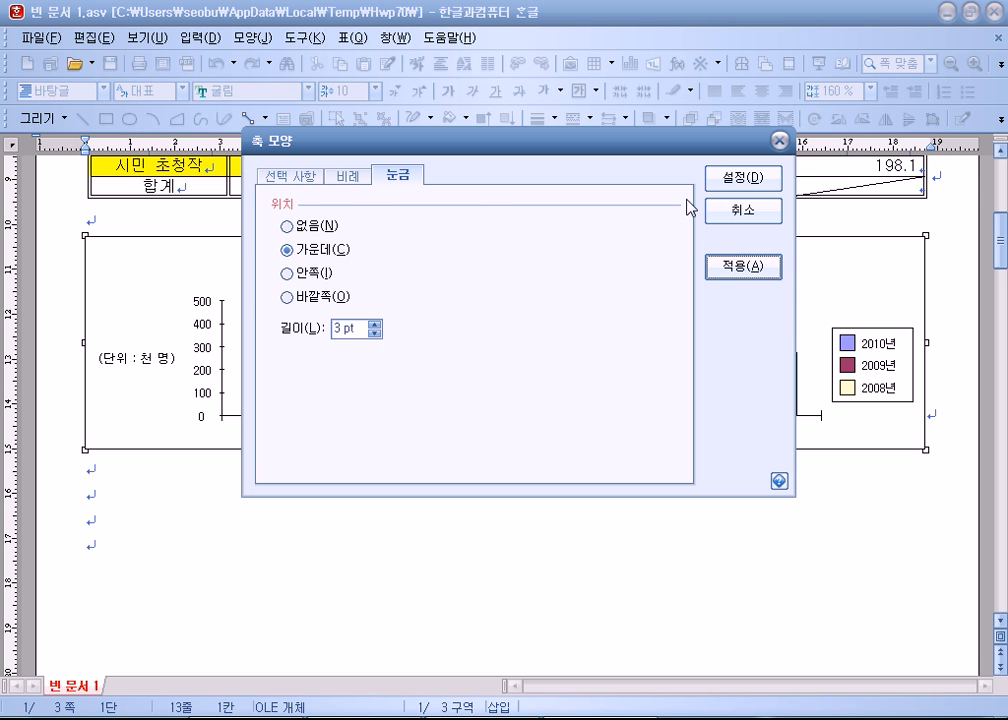
- Turn off automatic scaling (자동으로 꾸밈) for the value axis, and set its maximum to 600 and the 큰 눈금선 count to 4
left_click(347, 175)
left_click(397, 176)
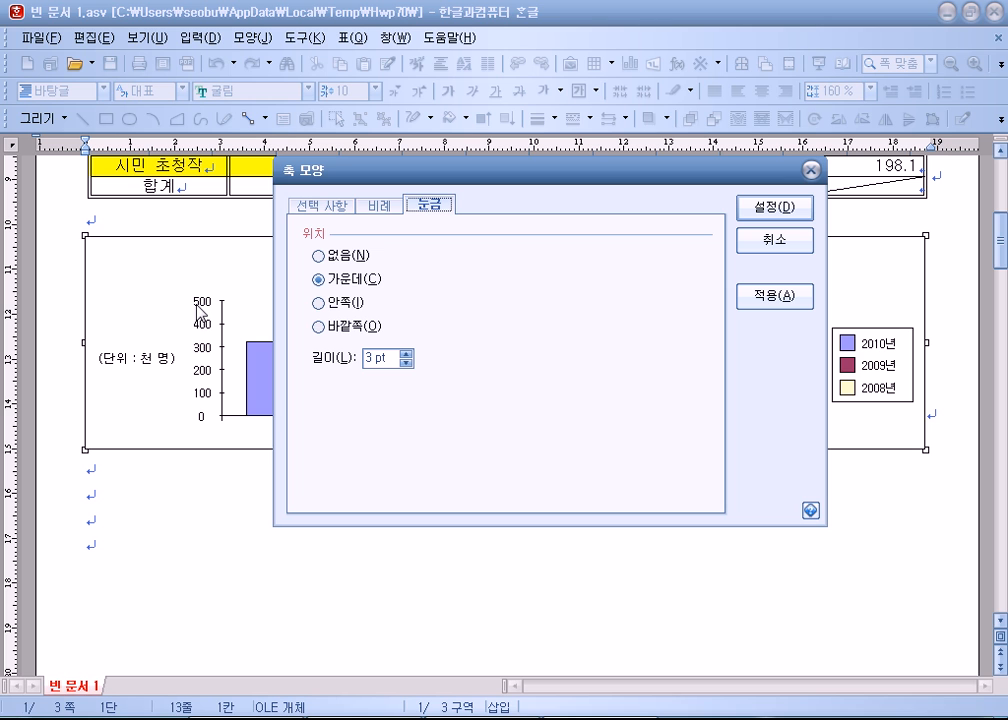
left_click(381, 206)
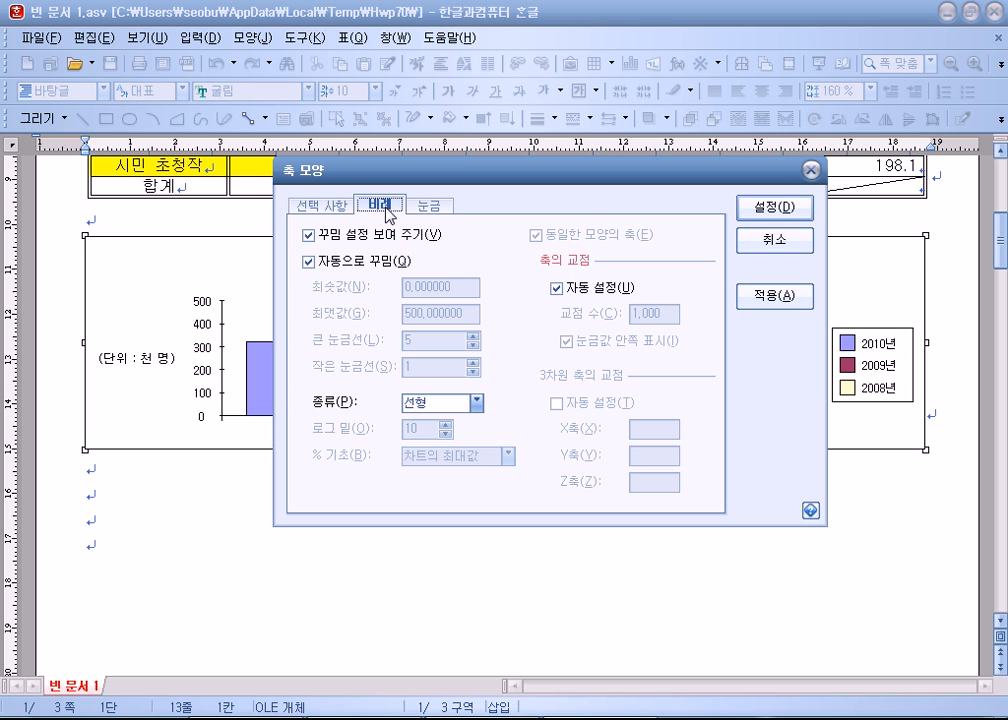
left_click(410, 262)
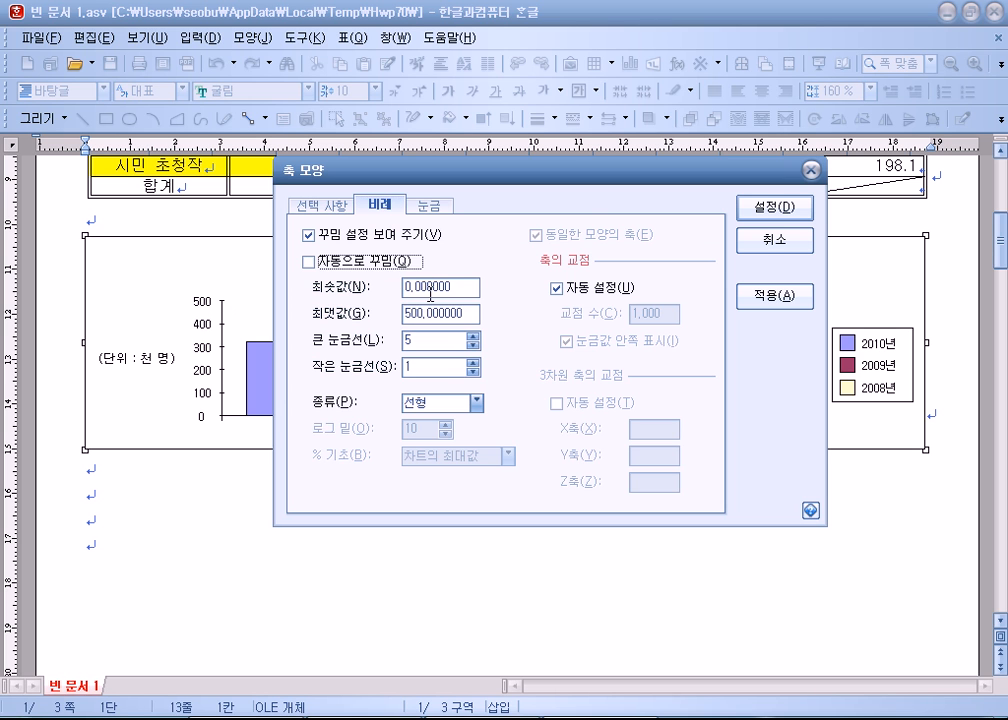
double_click(476, 313)
type("600")
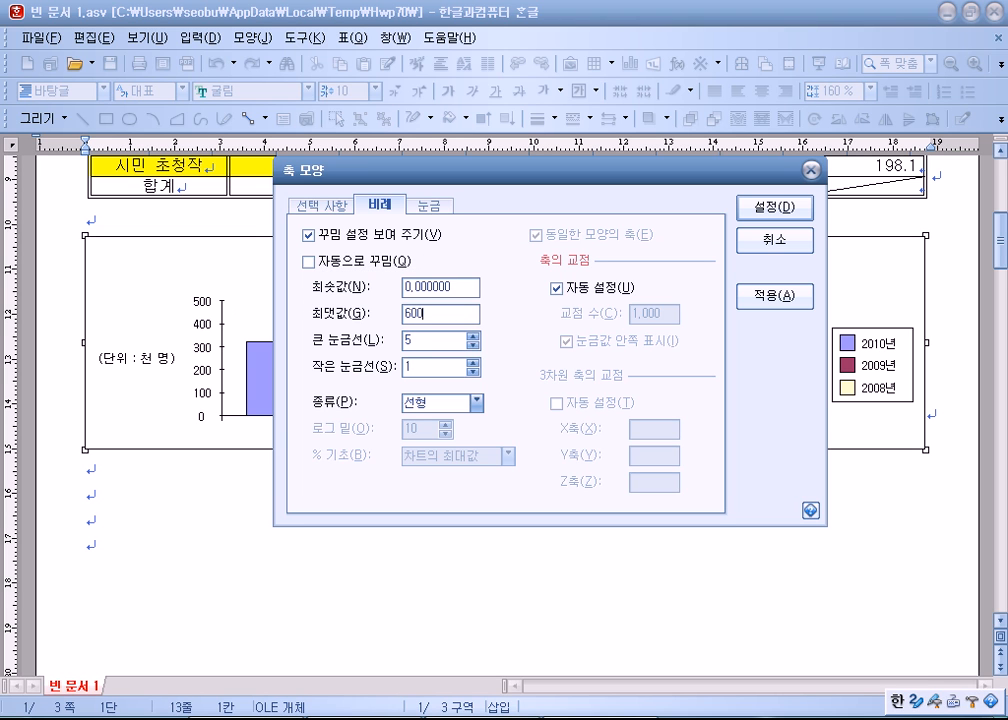
key("Tab")
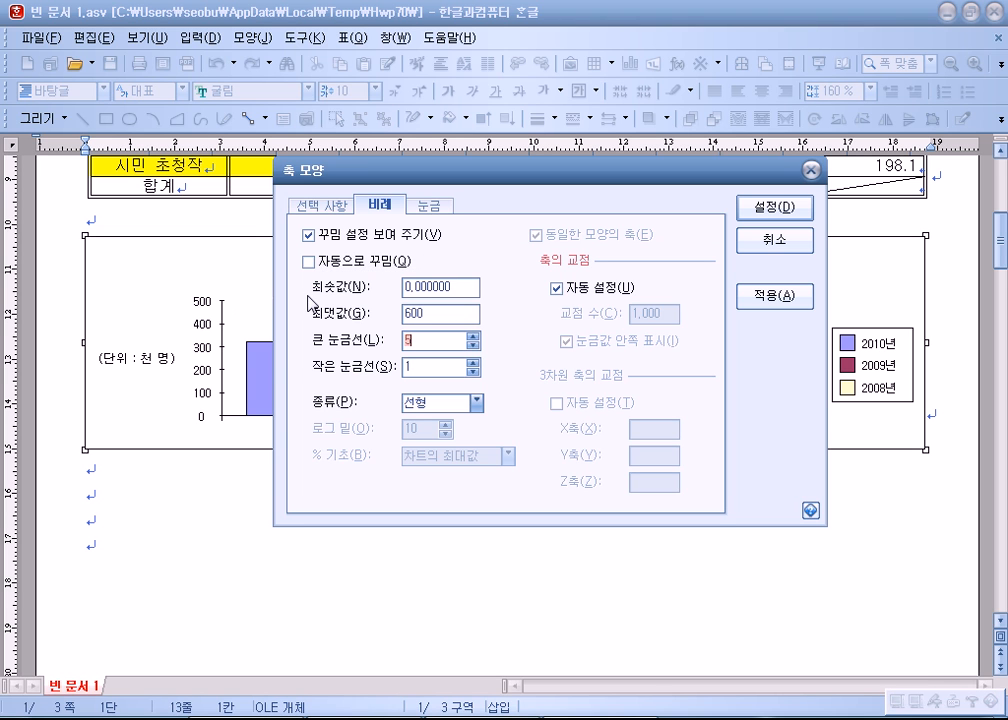
left_click(474, 345)
- Set the value axis minimum to 0 and apply the scale to the chart
left_click_drag(457, 286, 322, 285)
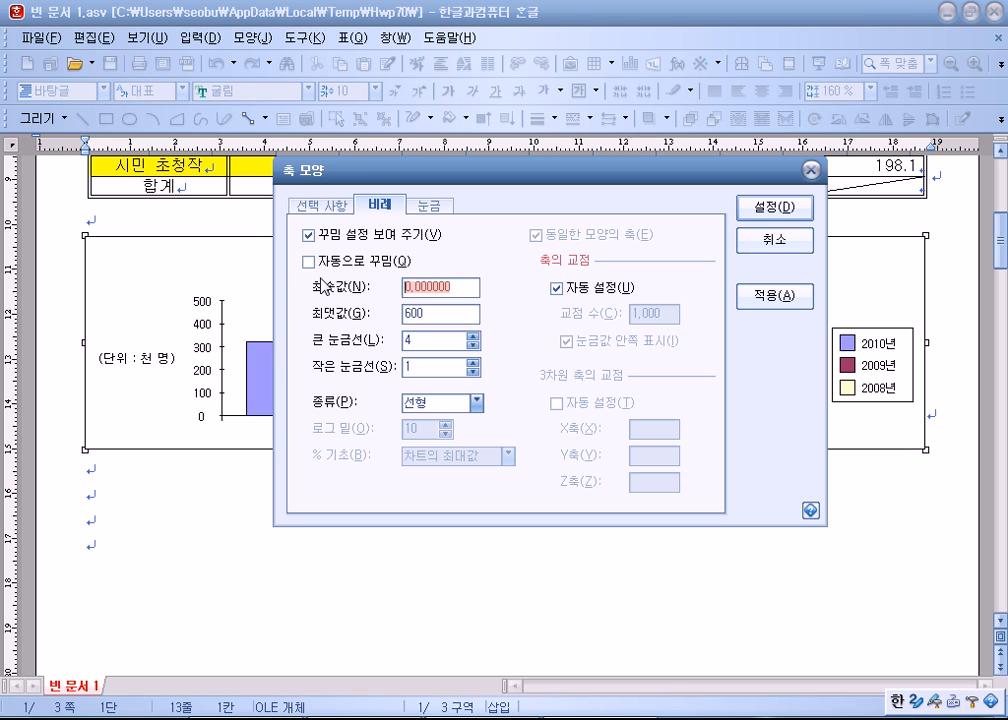
type("0")
key("Tab")
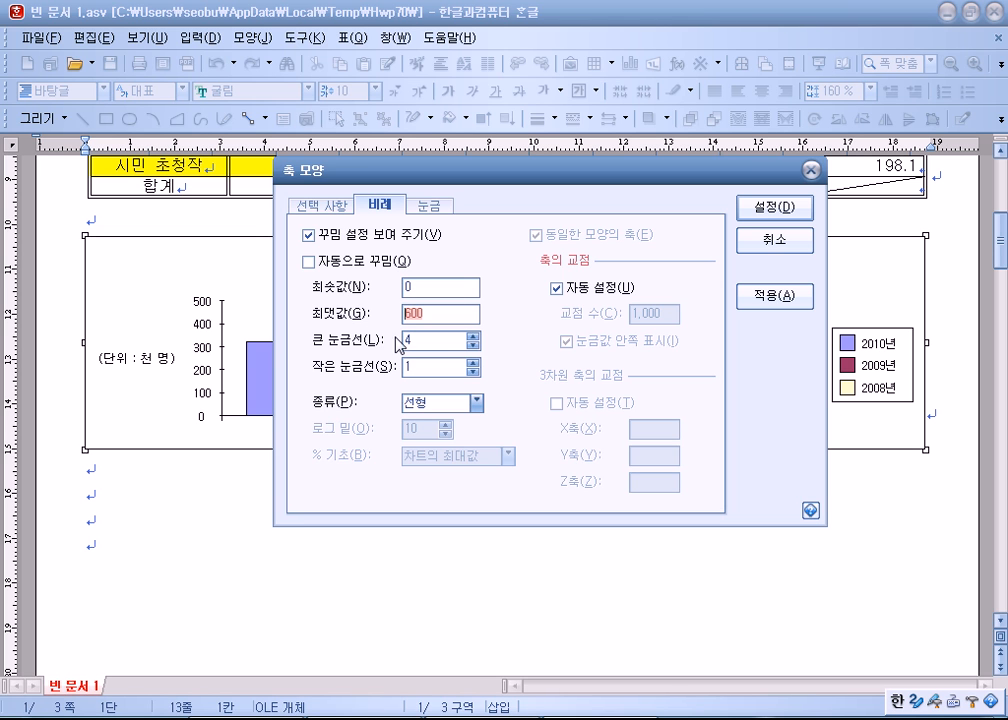
key("Tab")
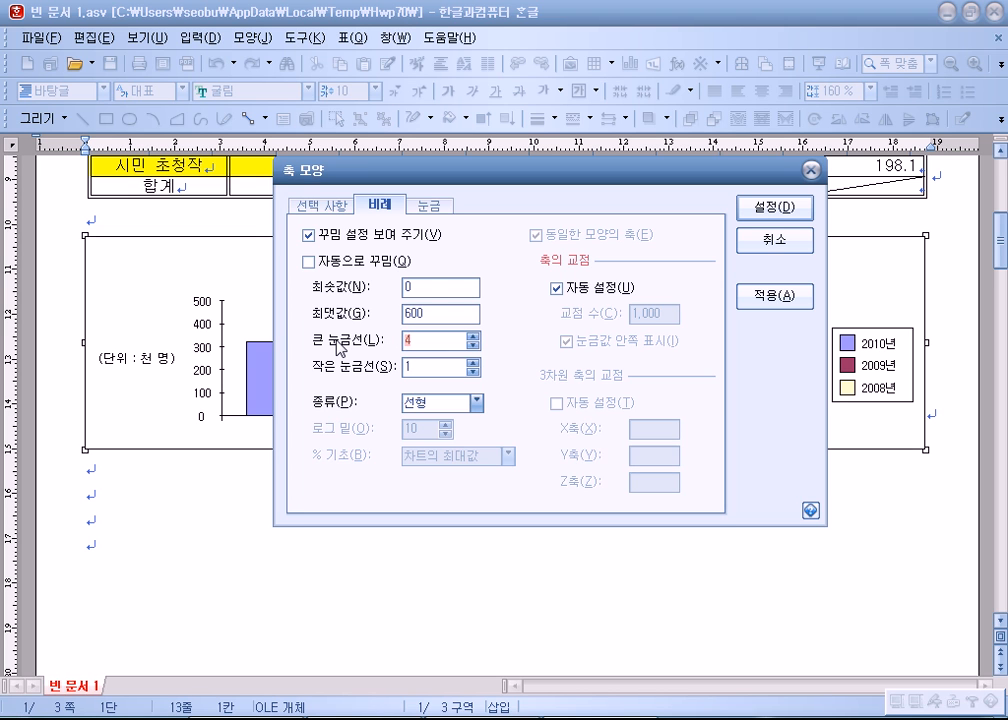
left_click_drag(431, 289, 360, 284)
left_click_drag(443, 313, 340, 307)
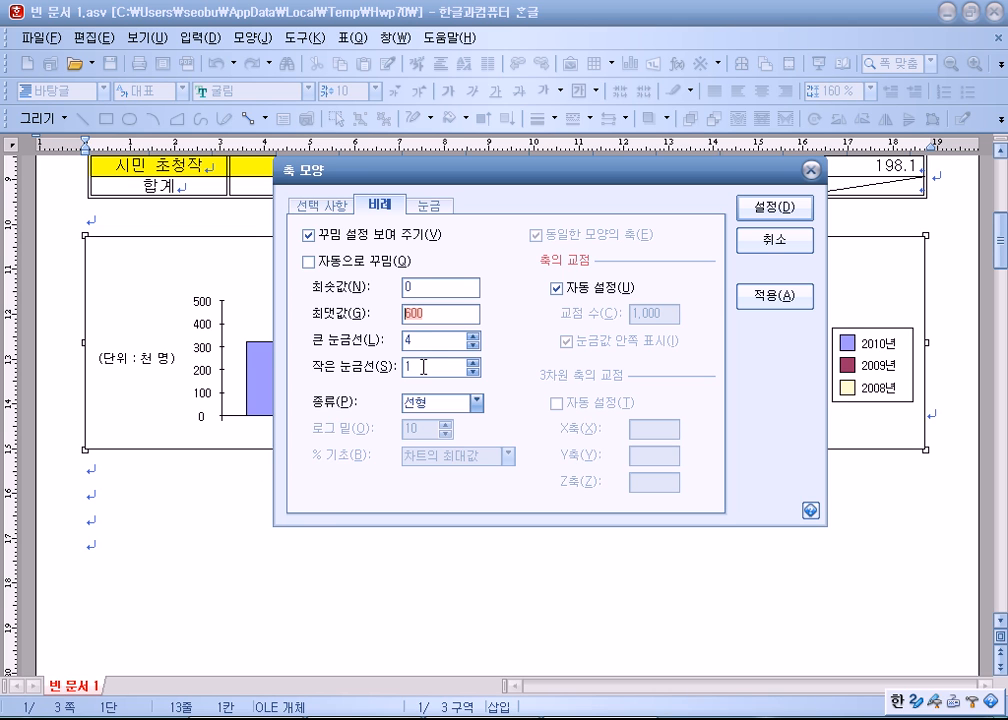
left_click(444, 333)
left_click(782, 295)
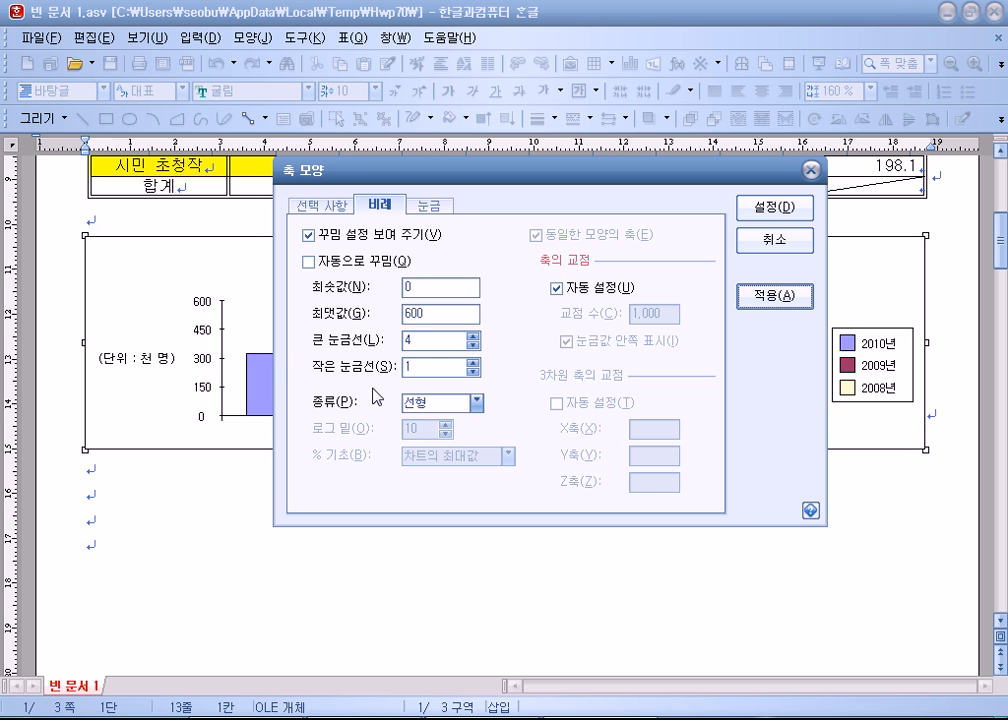
- Confirm the value axis formatting, deselect the chart and close the finished exam document
double_click(432, 314)
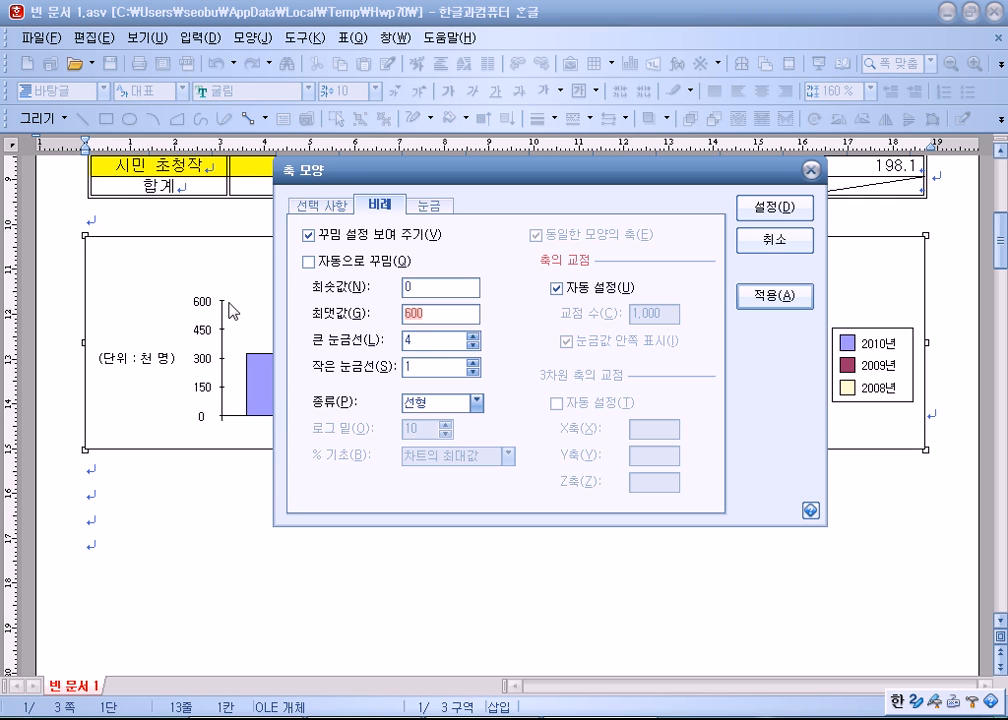
left_click(418, 341)
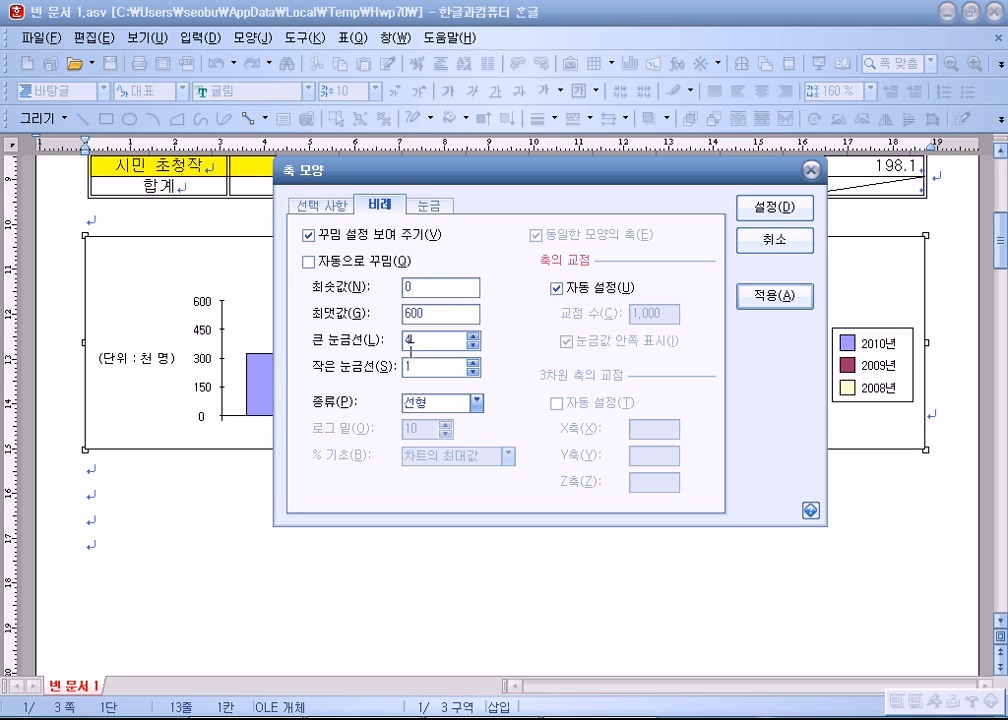
left_click(785, 211)
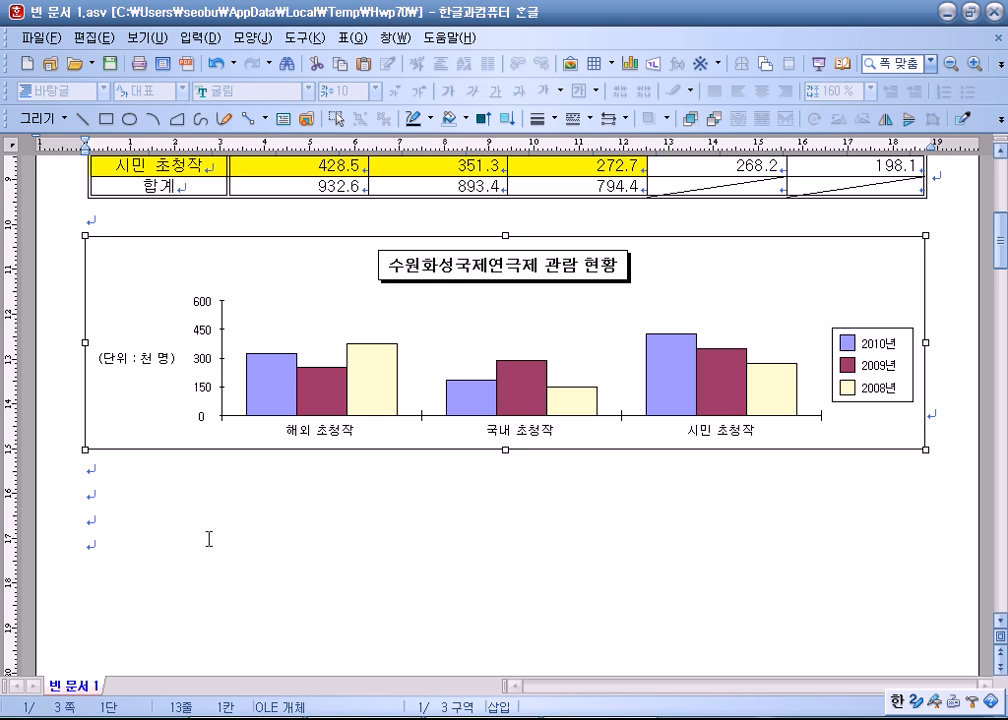
left_click(208, 539)
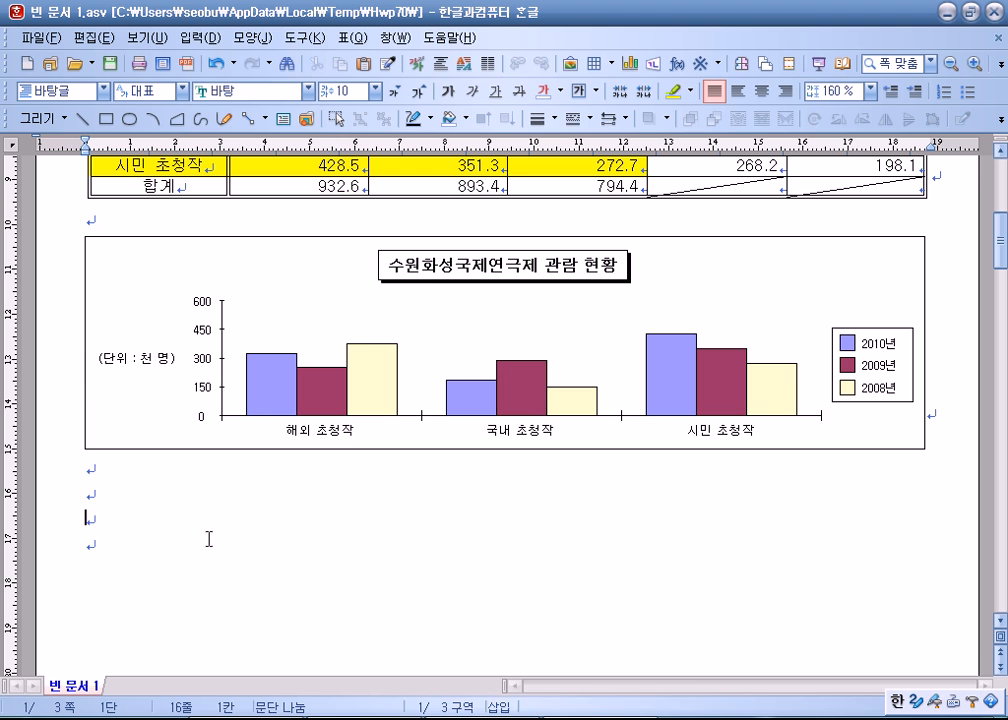
left_click(998, 37)
left_click(476, 398)
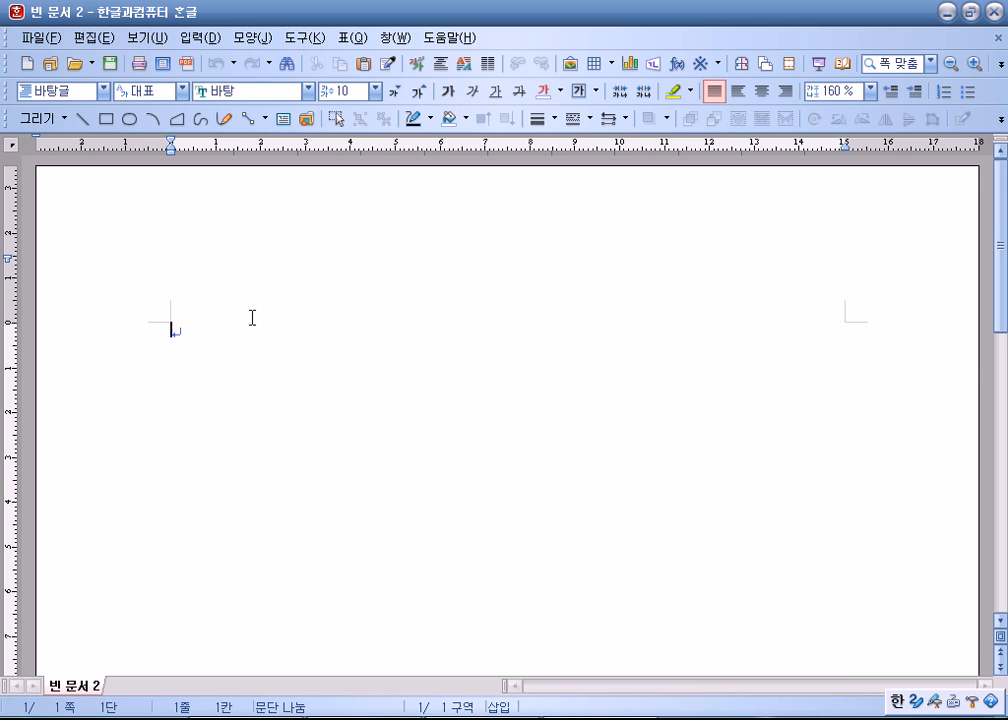
- Set the blank document's left and right margins to 11 mm, and its top, bottom, header and footer margins to 10 mm
key("F7")
key("Tab")
key("Tab")
key("Tab")
key("Tab")
key("Tab")
type("10")
key("Tab")
type("10")
key("Tab")
type("11")
key("Tab")
type("11\t10")
key("Return")
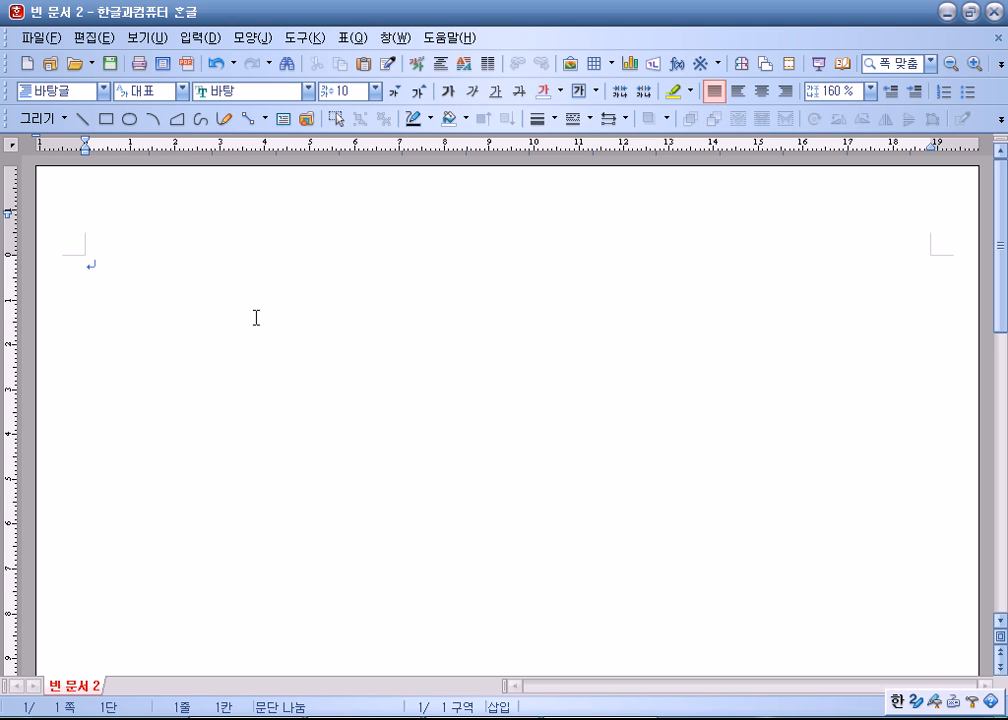
- Enter the question numbers 1 and 2 with blank lines after each, and insert a section break to start the second page
type("1")
key("Return")
key("Return")
key("Return")
key("Return")
key("Return")
type("2")
key("Return")
key("Return")
key("Return")
key("Return")
key("Return")
key("alt+shift+Return")
- Enter question number 3, with (1) and (2) spaced apart on one line below it, and insert a section break to start page three
type("3")
key("Return")
key("Return")
key("Return")
key("Return")
type("(1)               ")
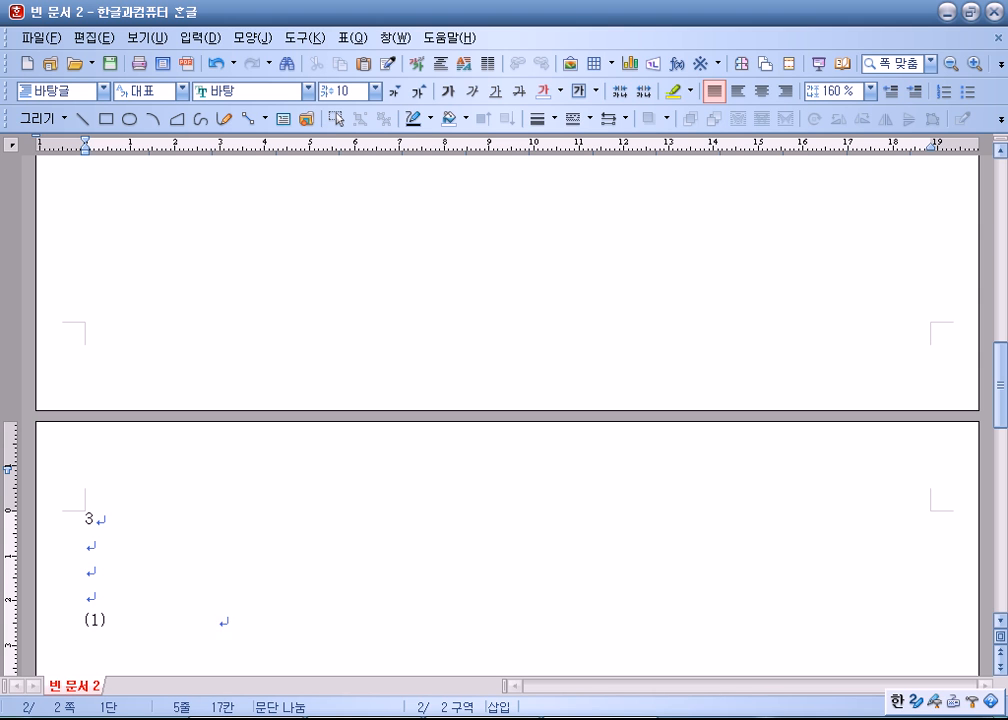
type("(2)")
key("Return")
key("Return")
key("Return")
key("Return")
key("Return")
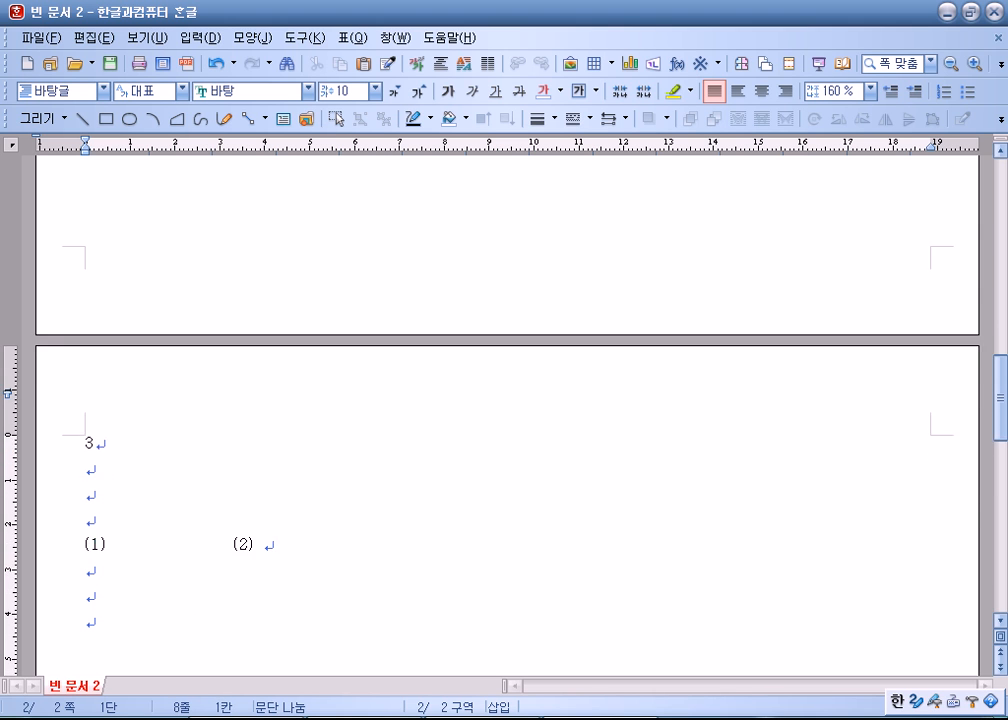
key("alt+shift+Return")
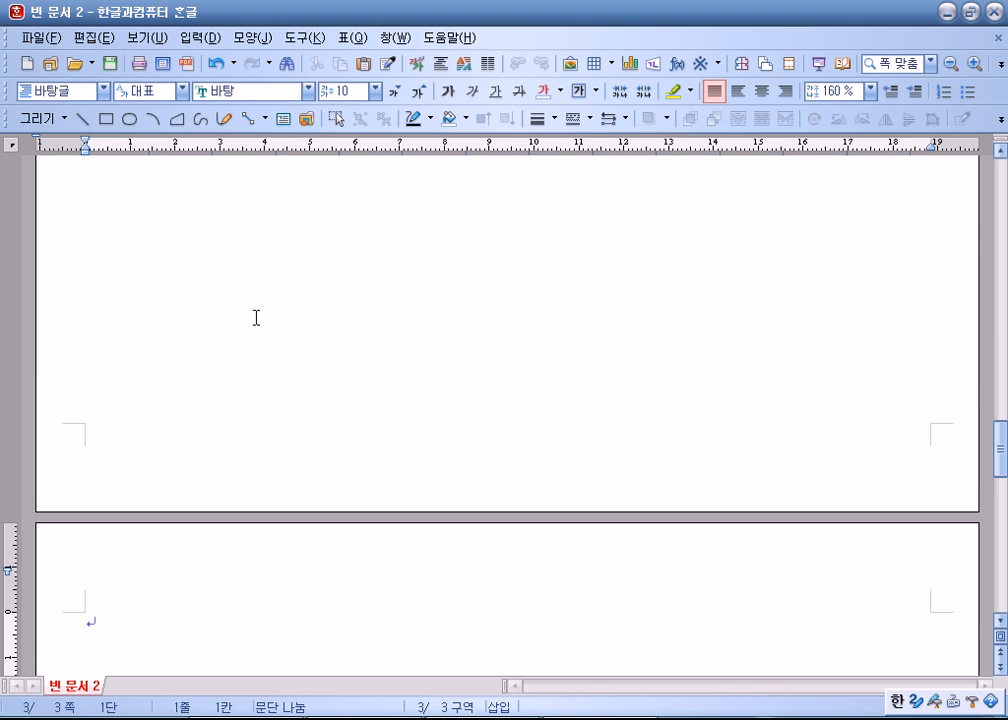
- Enter the title "서울시 소상공인 창업박람회" on page three, followed by a blank line
scroll(256, 317, "down", 5)
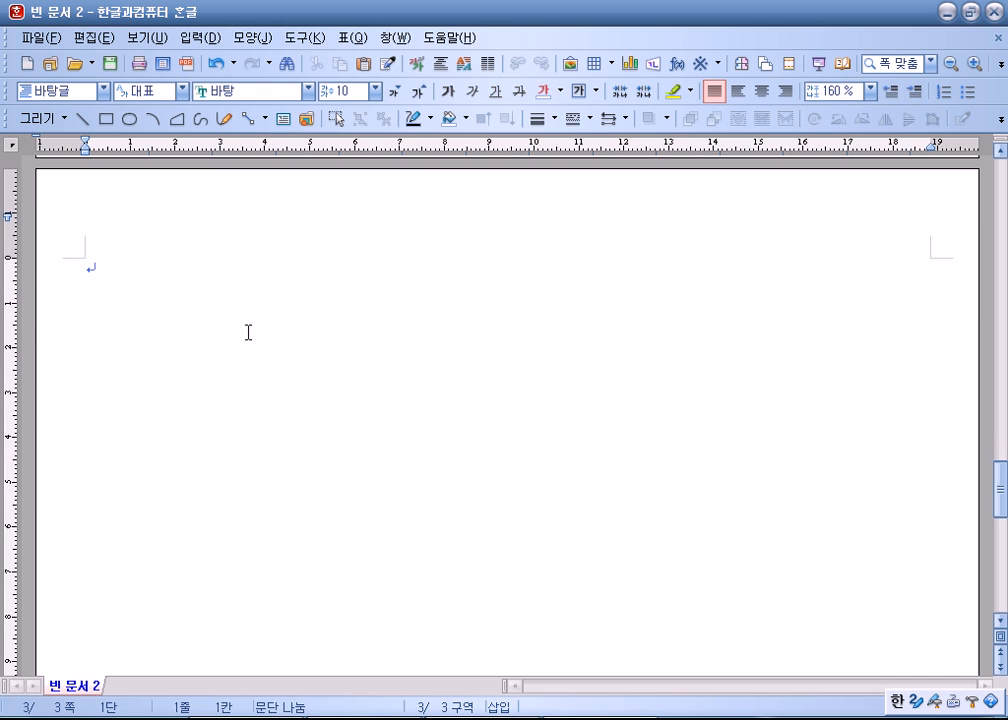
type("서울시")
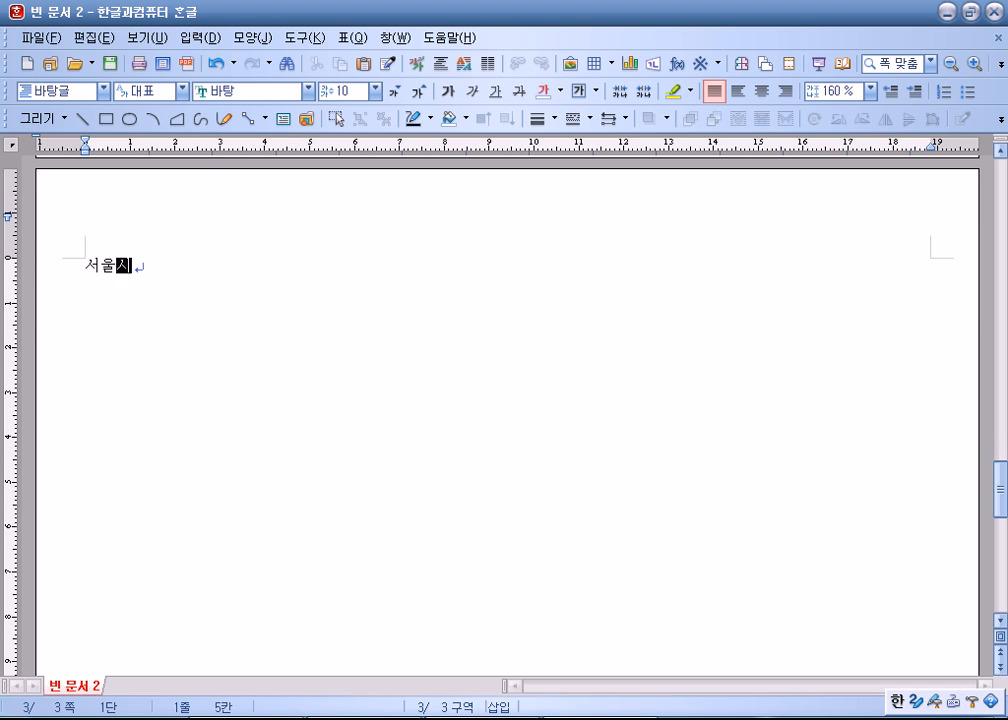
type(" 소상공인 ")
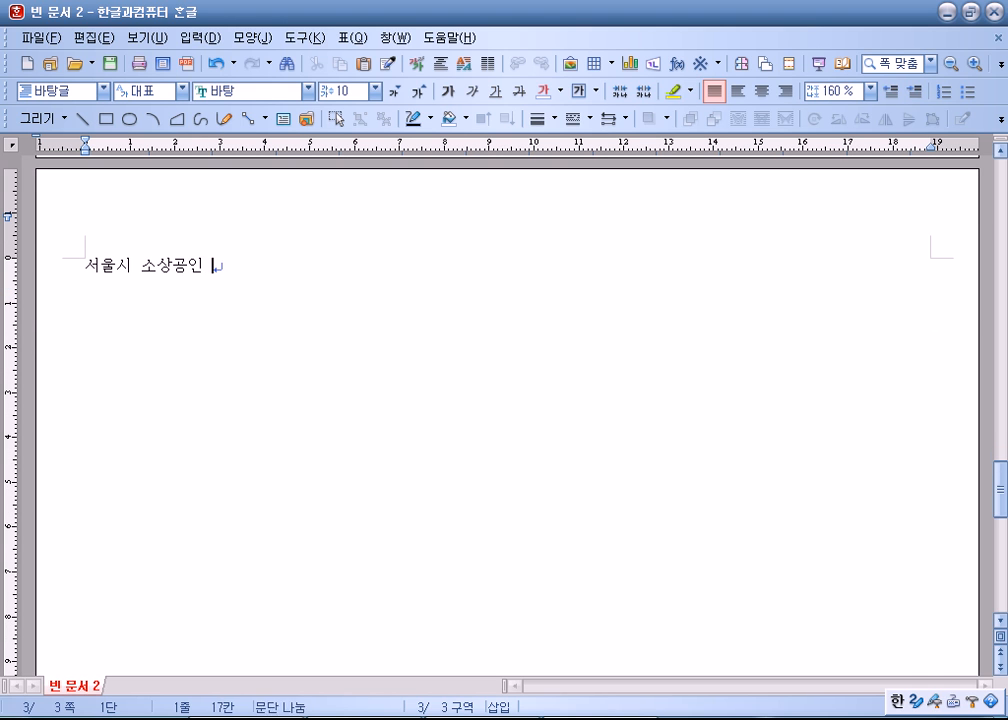
type("창ㅇ업박람회")
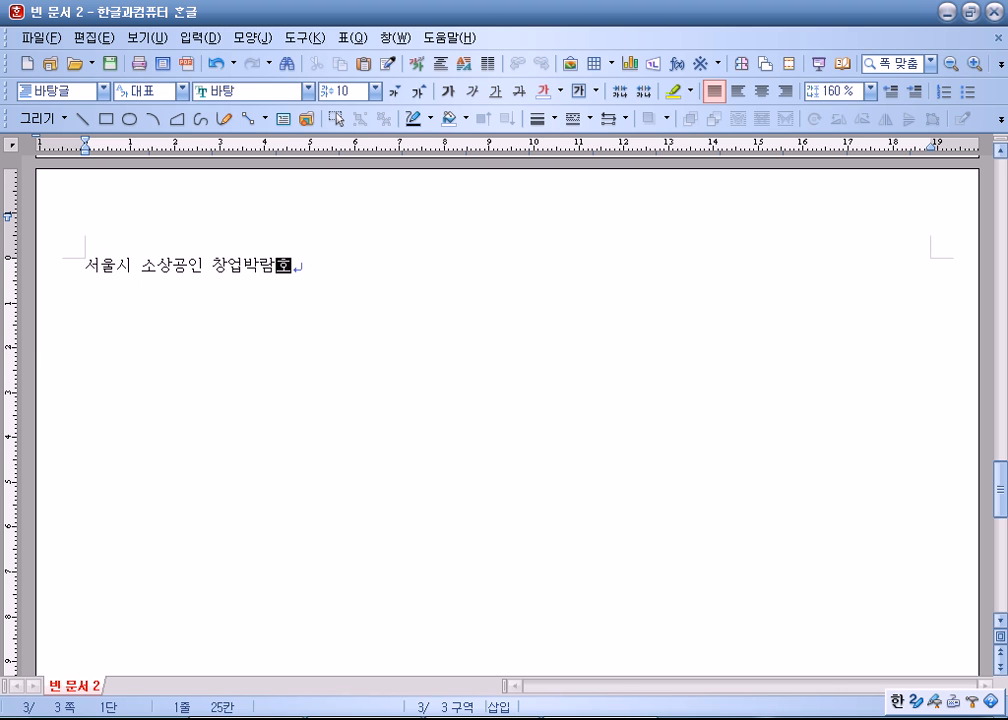
key("Return")
key("Return")
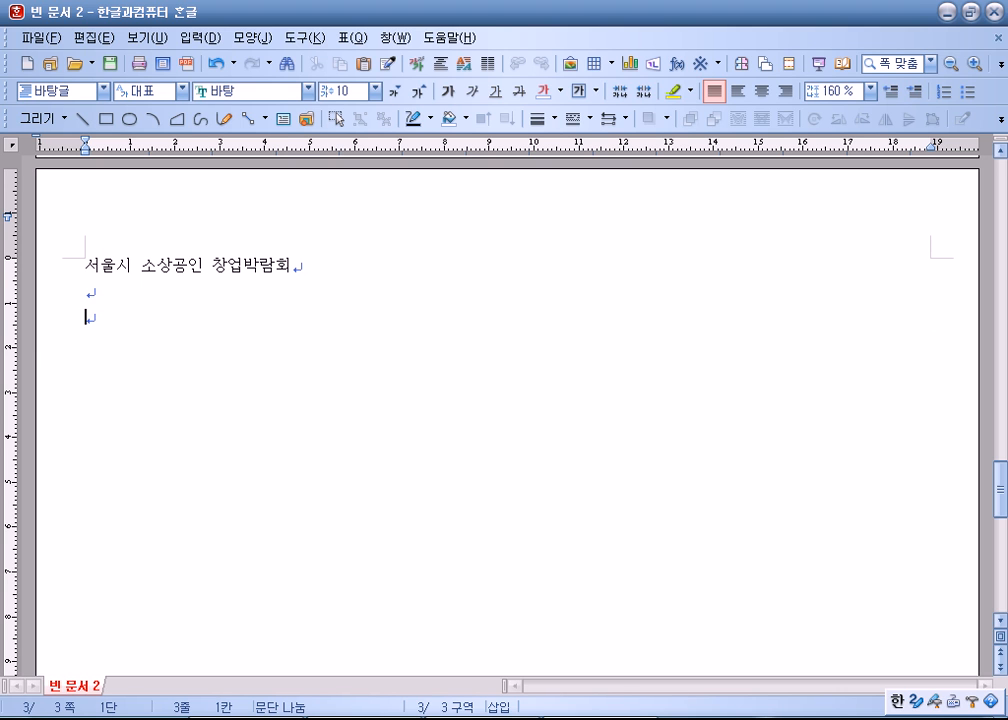
- Begin the body paragraph with "지방자치단체 중 최초로 구축된 서울시 소상공인 창업박람회"
type("지방자치단")
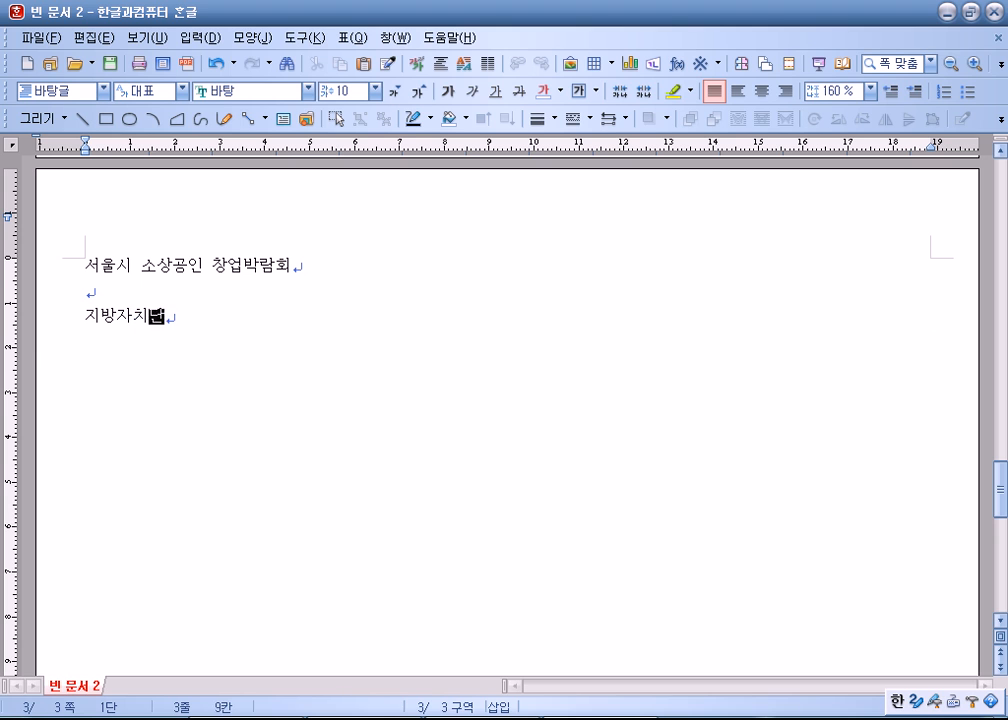
type("ㄷ체 중 최")
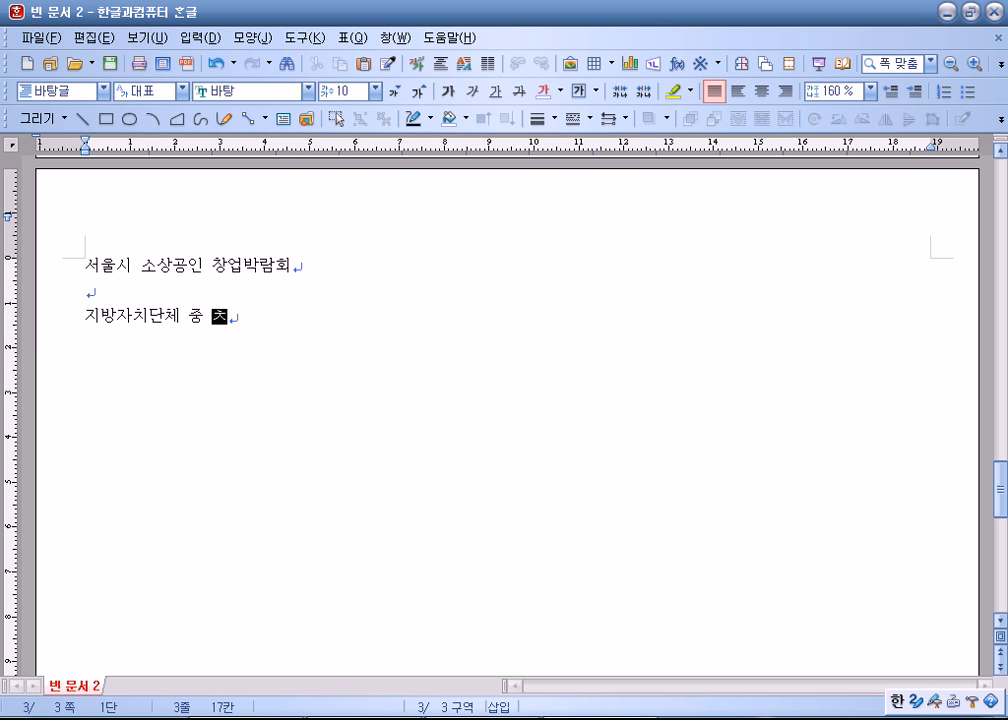
type("초로 구")
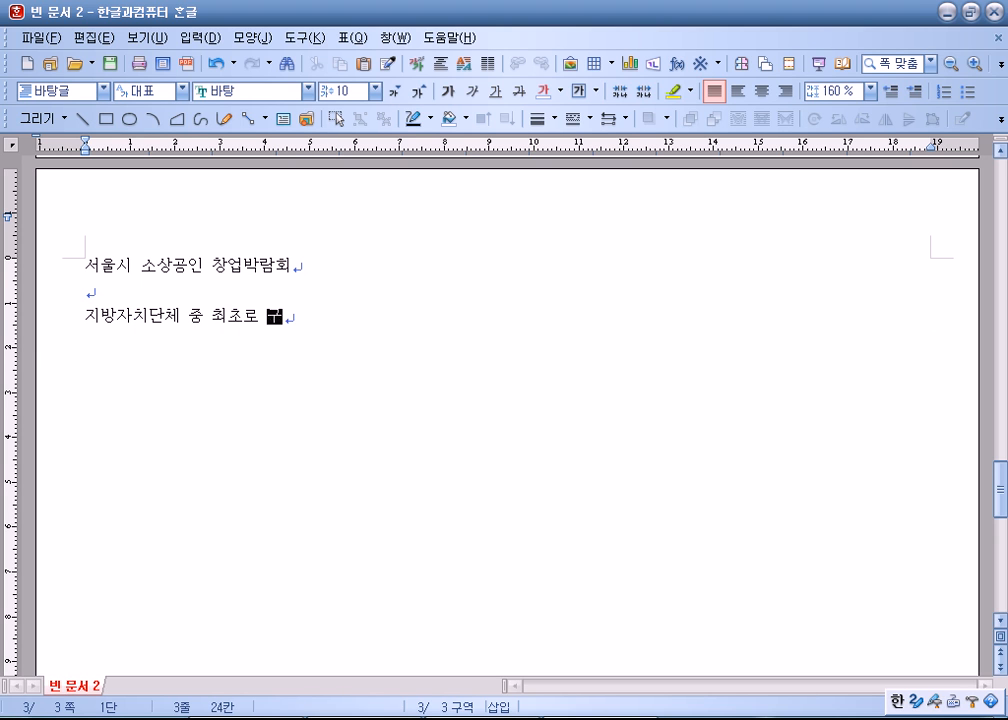
type("축된 서울시 소상")
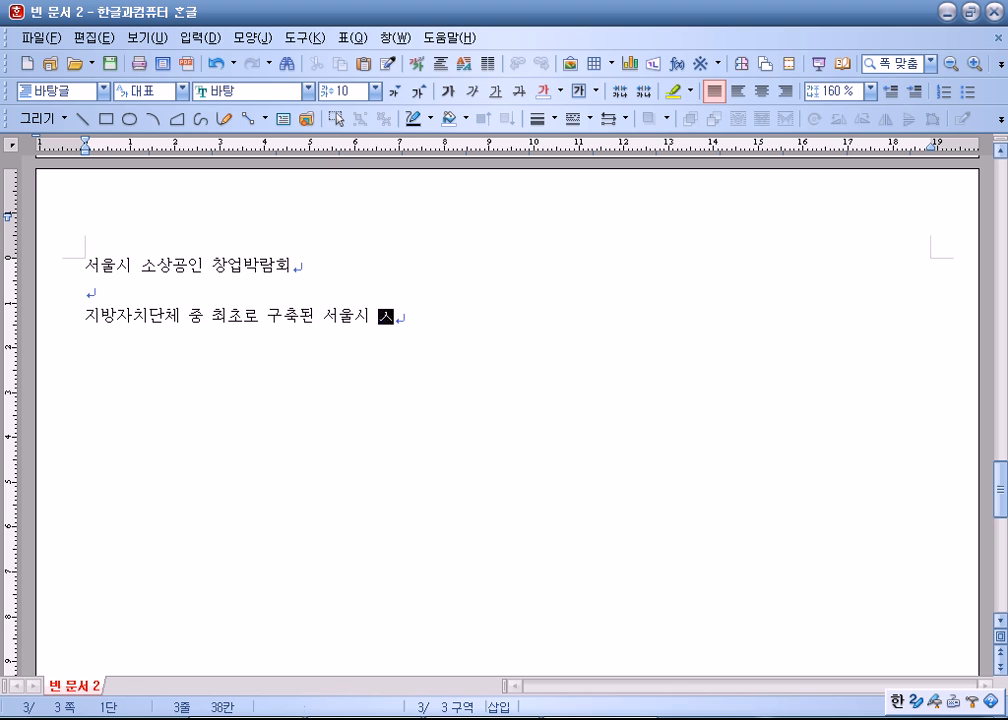
type("공인 창")
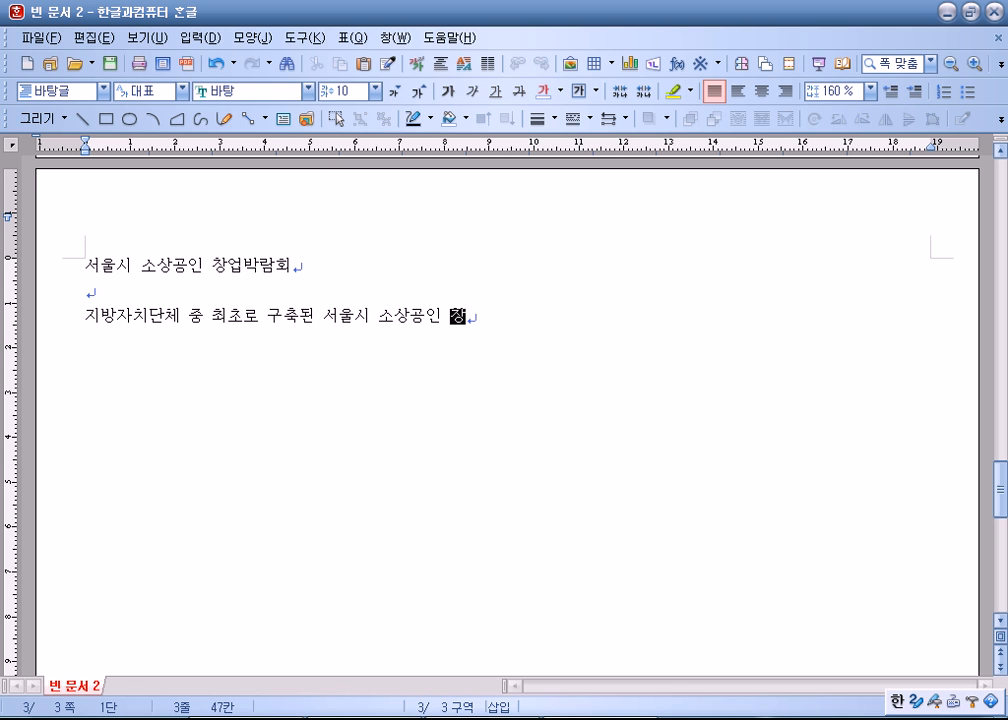
type("업박람회")
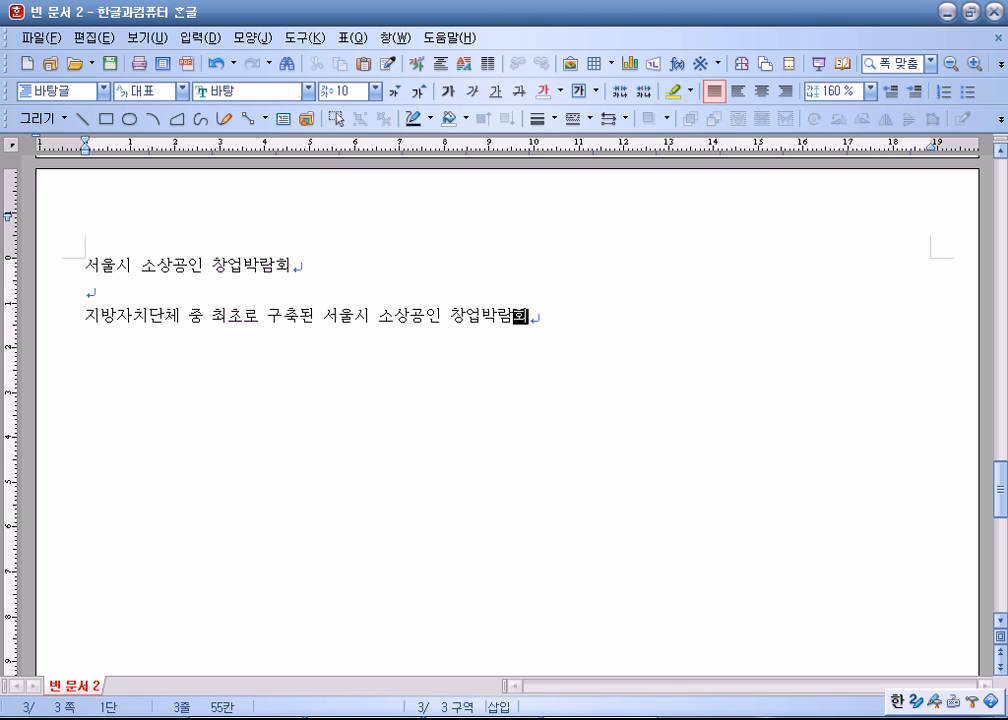
- Continue the body sentence with "는 온라인 공동 창업박람회로서 매년 서울시에서 주최하는 사이버 창업 전시관입니다."
type("는 온라")
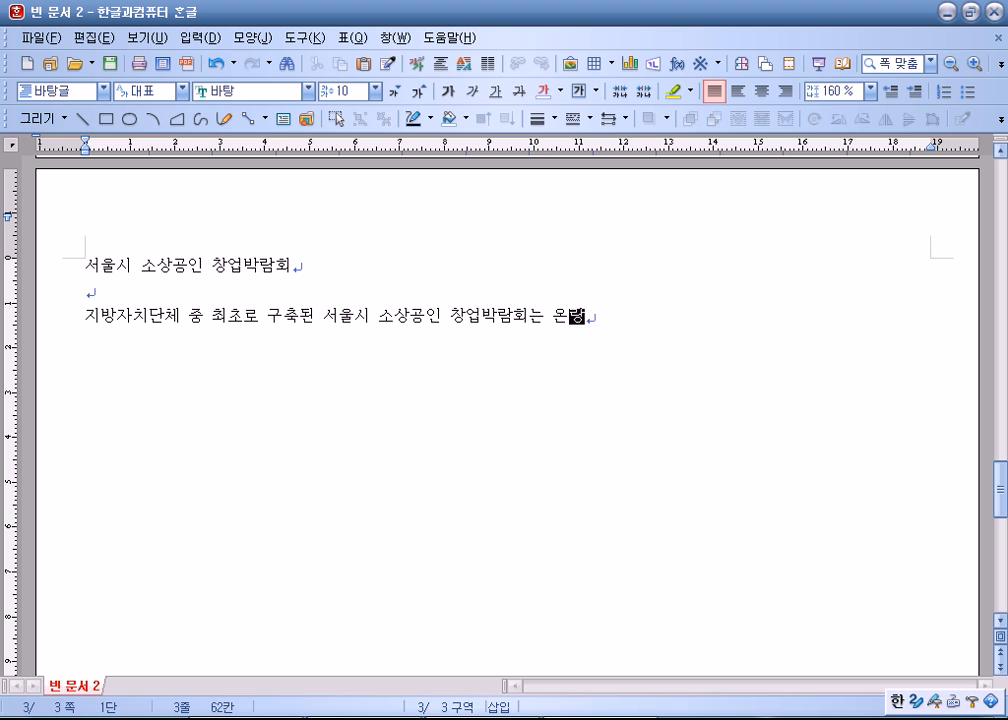
type("인 고ㅇ동")
key("BackSpace")
key("BackSpace")
key("BackSpace")
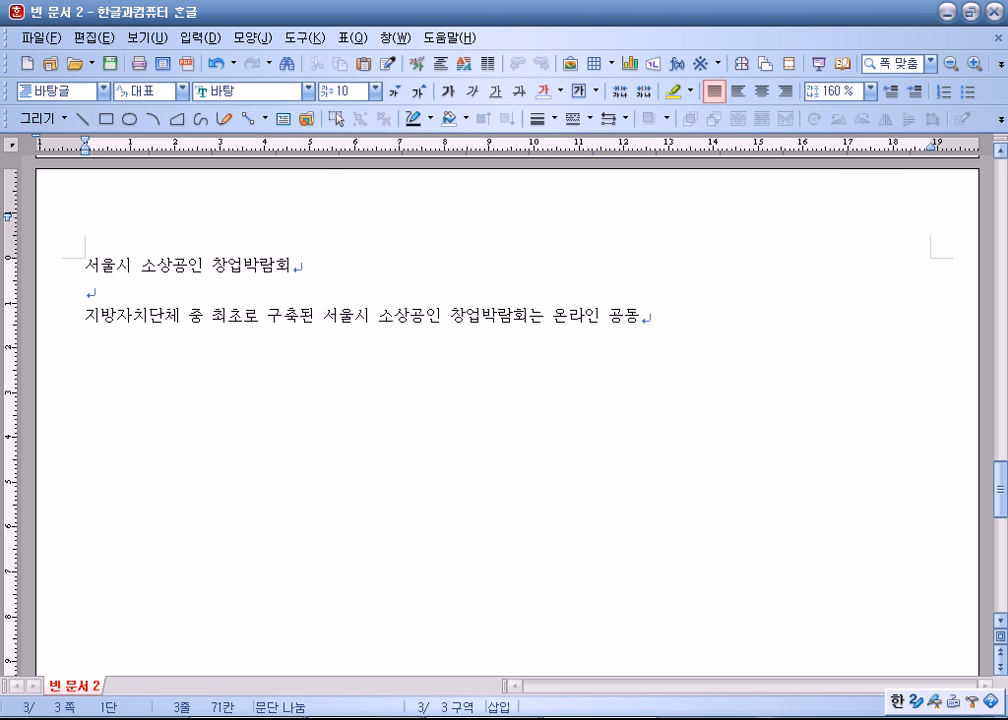
type("ㄱㅗㅇ동 창업")
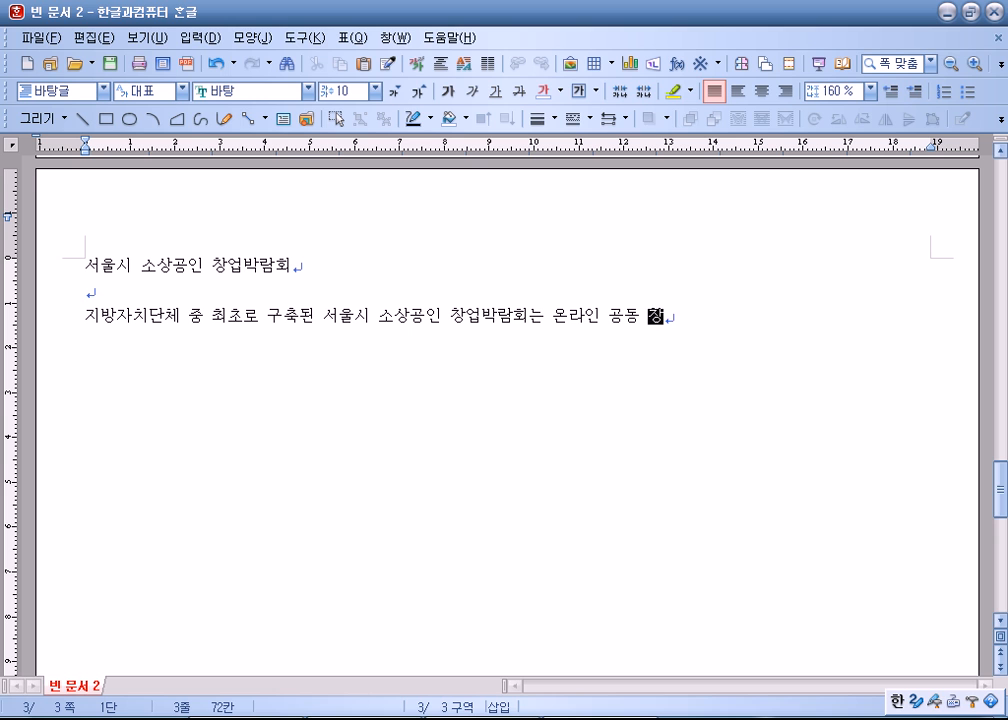
type("박람회로")
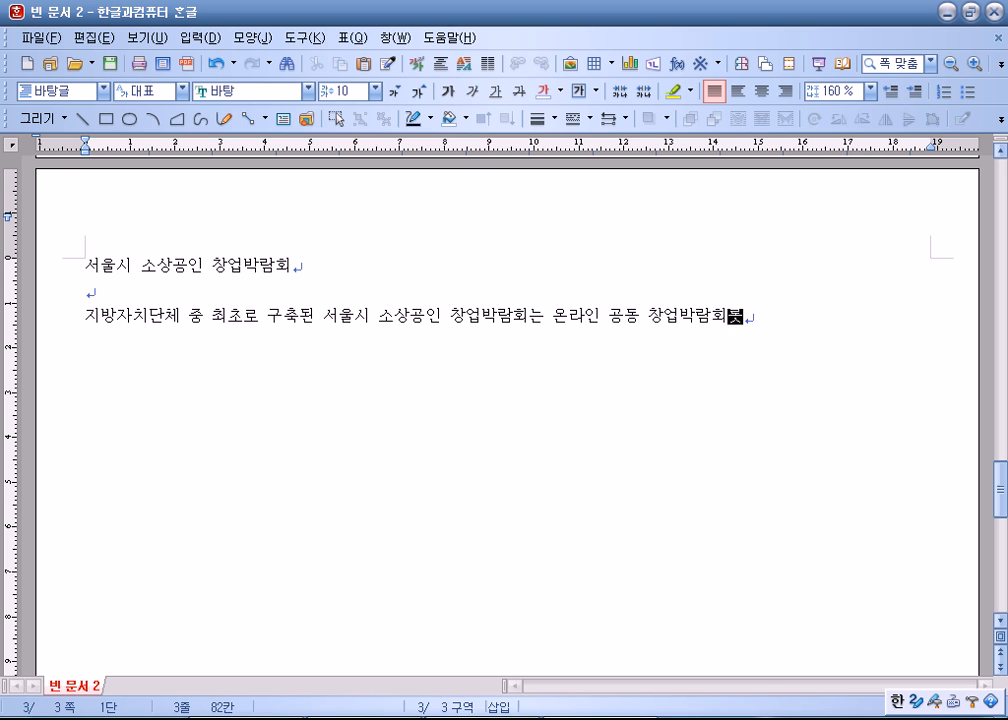
type("서 매년 서울")
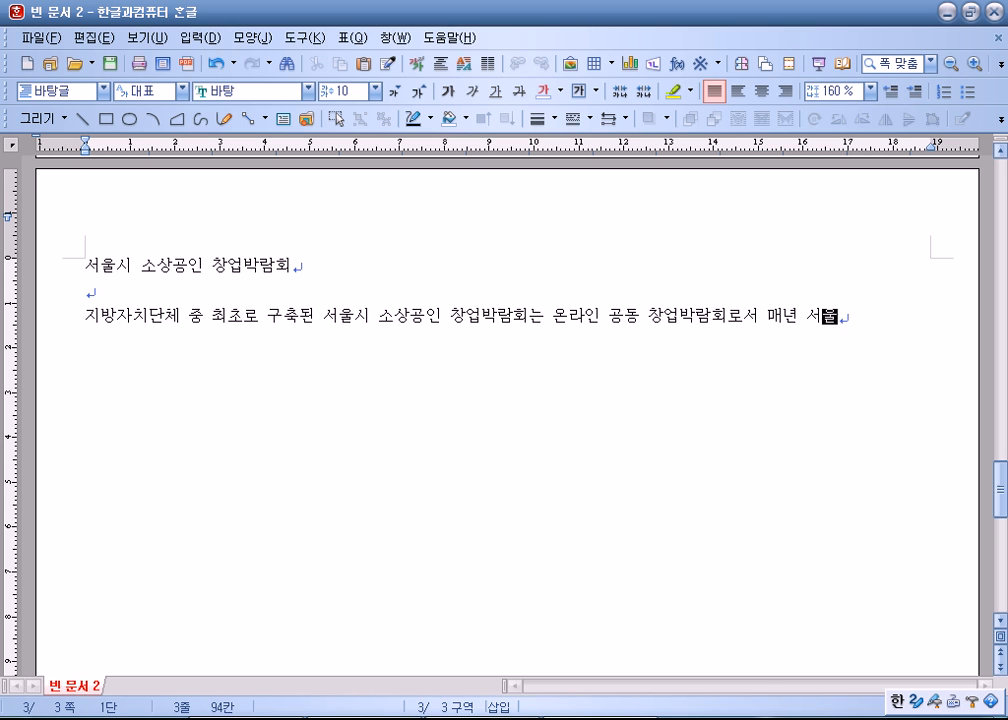
type("성시에서 주최")
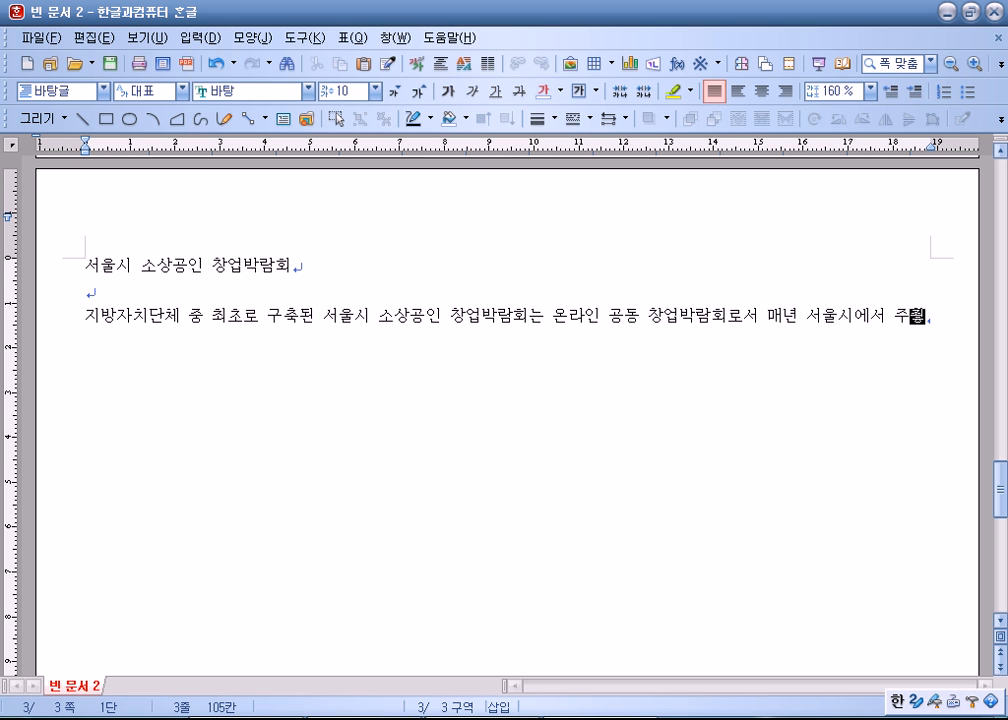
type(" 하는 사이버 창업")
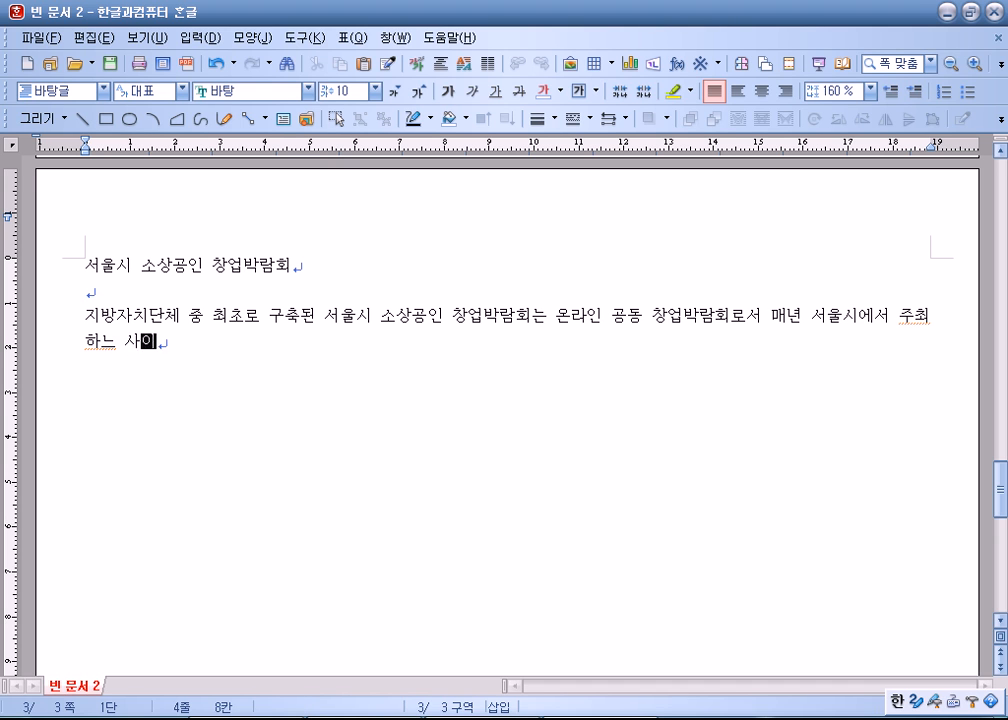
type(" 전시관ㅇ")
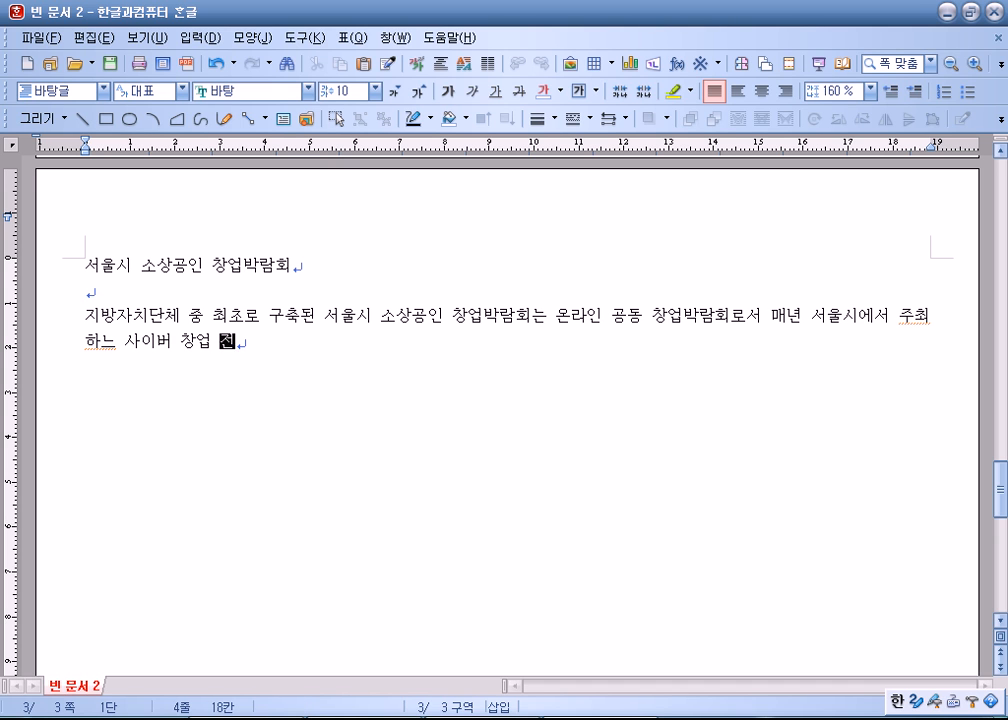
type("다.")
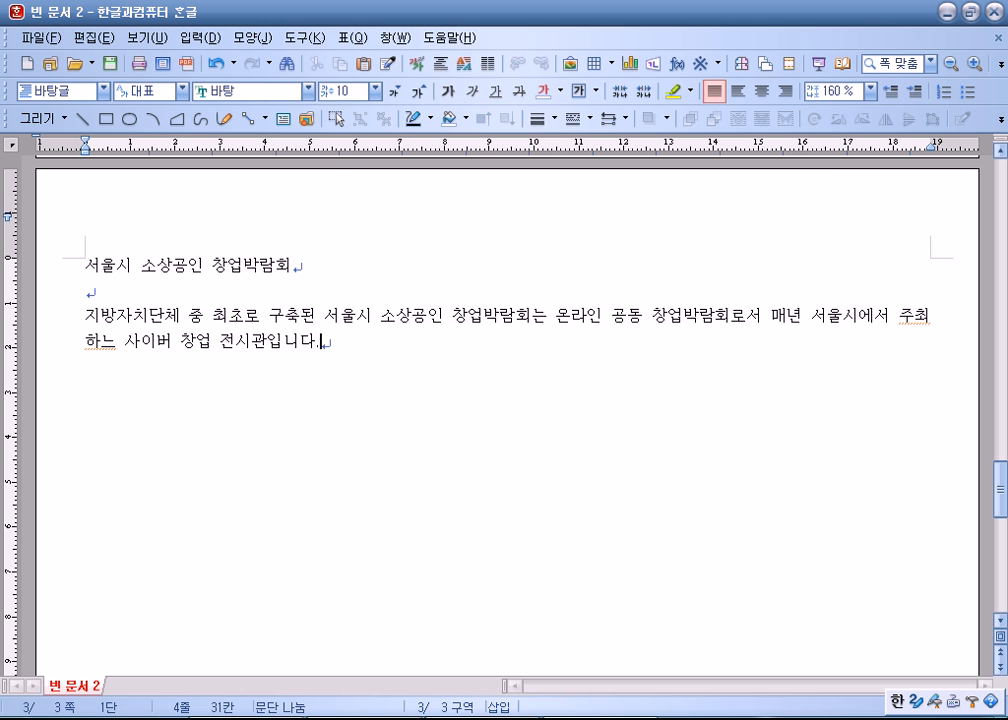
- Correct "하느" to "하는" on the second body line and paste the remaining article text, beginning "본 전시회(展示會)는", below the paragraph
key("Home")
key("Right")
type("는")
key("Delete")
key("End")
key("Return")
key("ctrl+v")
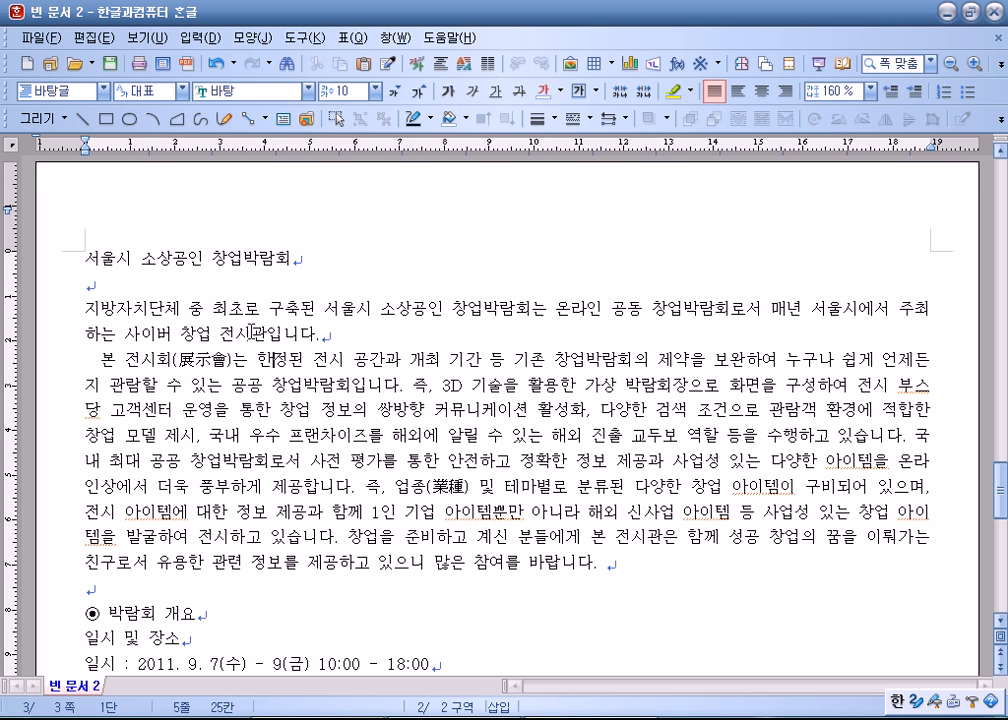
- Insert a bookmark named "소상공인" at the start of the title "서울시 소상공인 창업박람회"
left_click(86, 261)
scroll(118, 316, "up", 1)
scroll(128, 324, "down", 2)
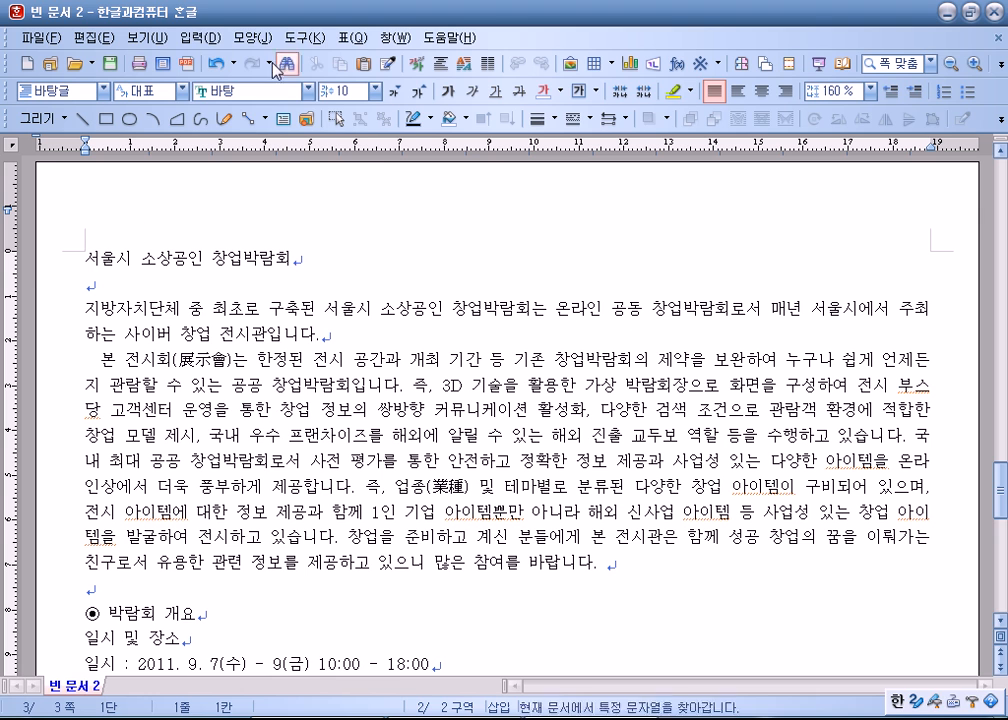
left_click(202, 40)
left_click(222, 338)
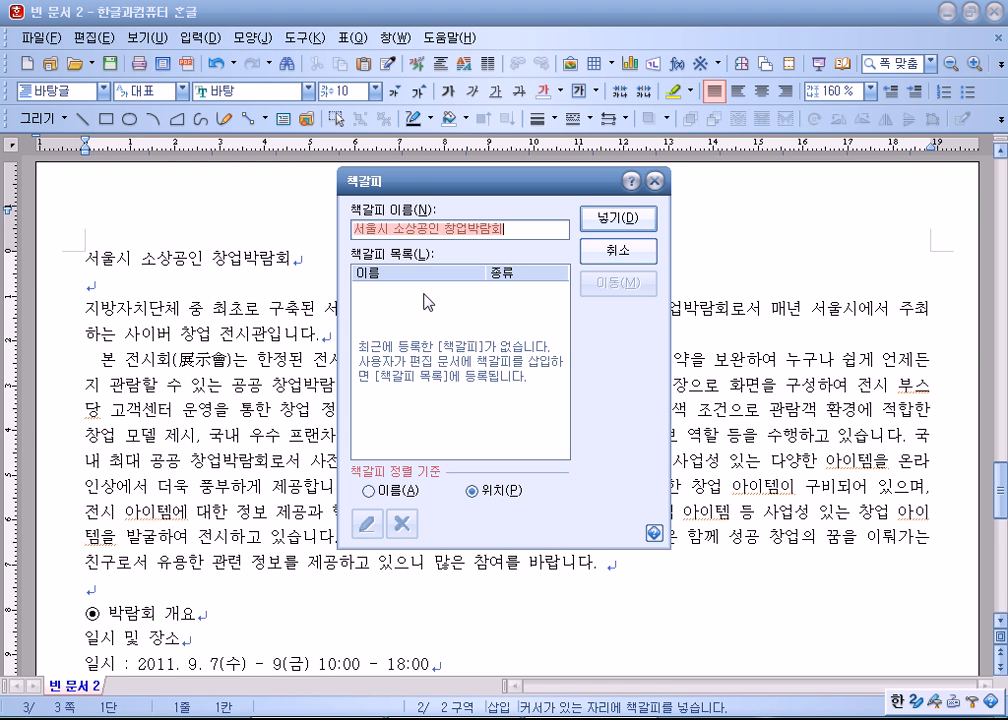
type("소상고이")
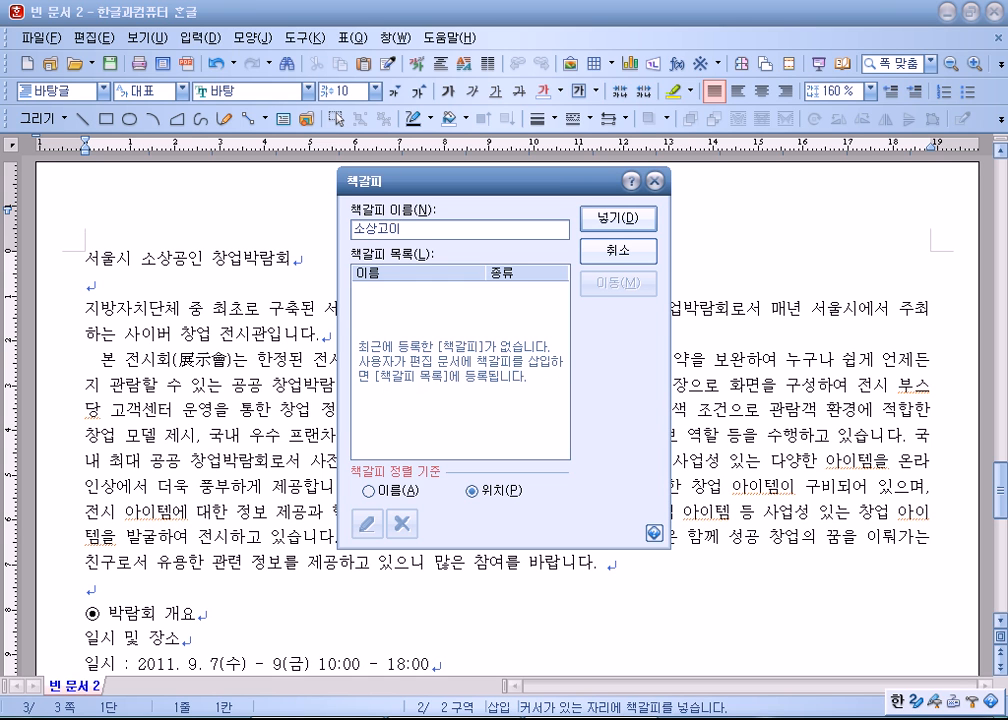
type("인")
key("Return")
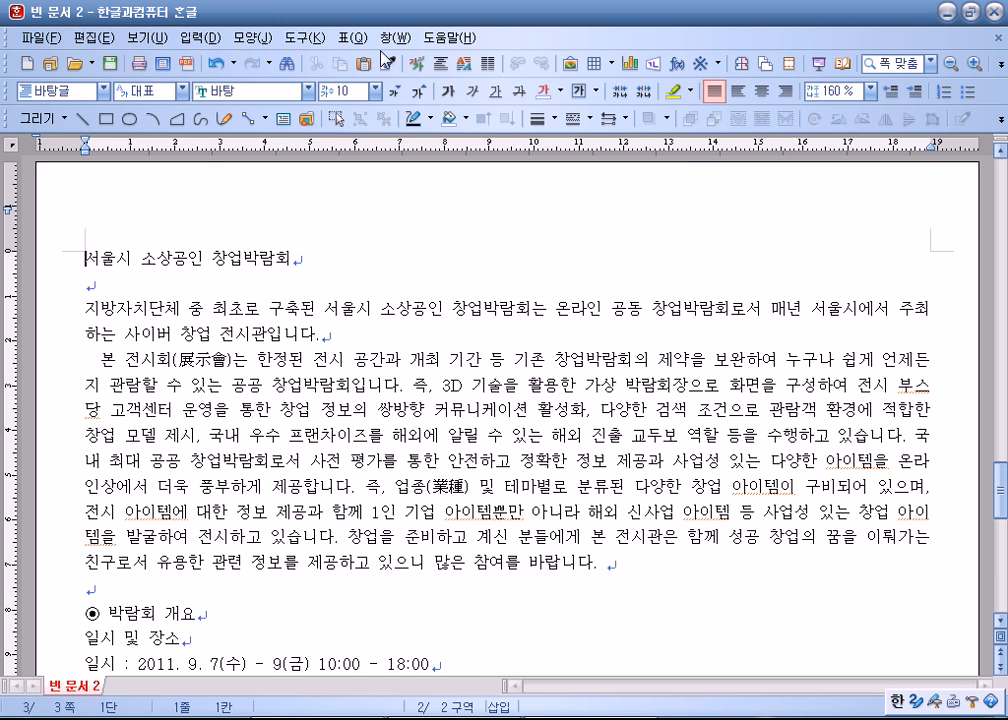
- Set the font of the whole title "서울시 소상공인 창업박람회" to 굴림
left_click(330, 257, "shift")
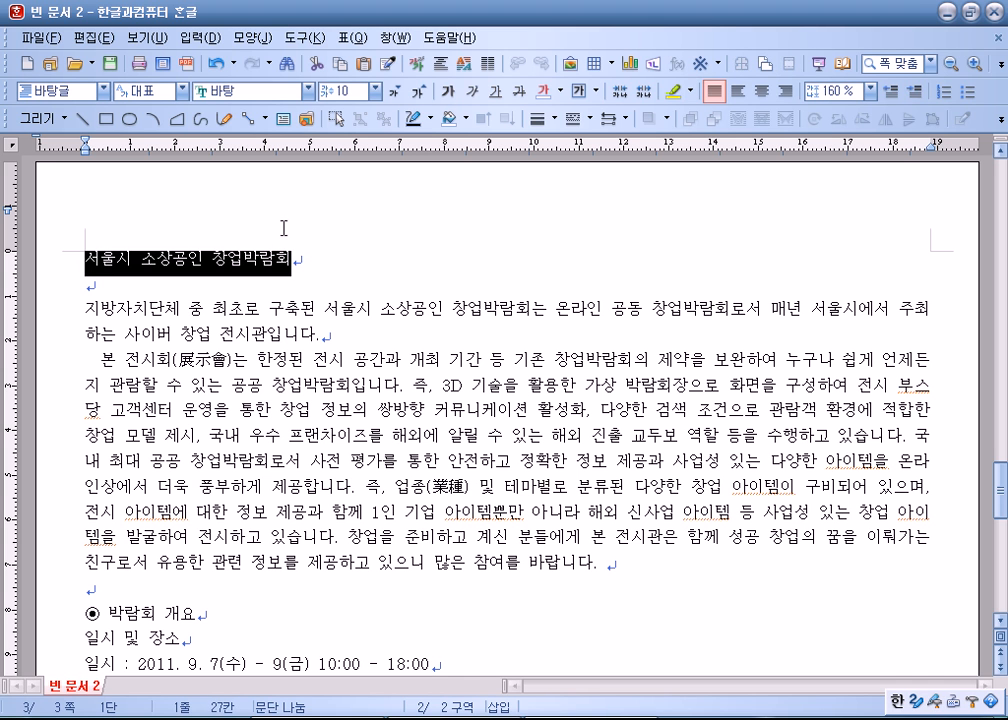
left_click(308, 91)
scroll(270, 200, "up", 9)
scroll(240, 240, "down", 1)
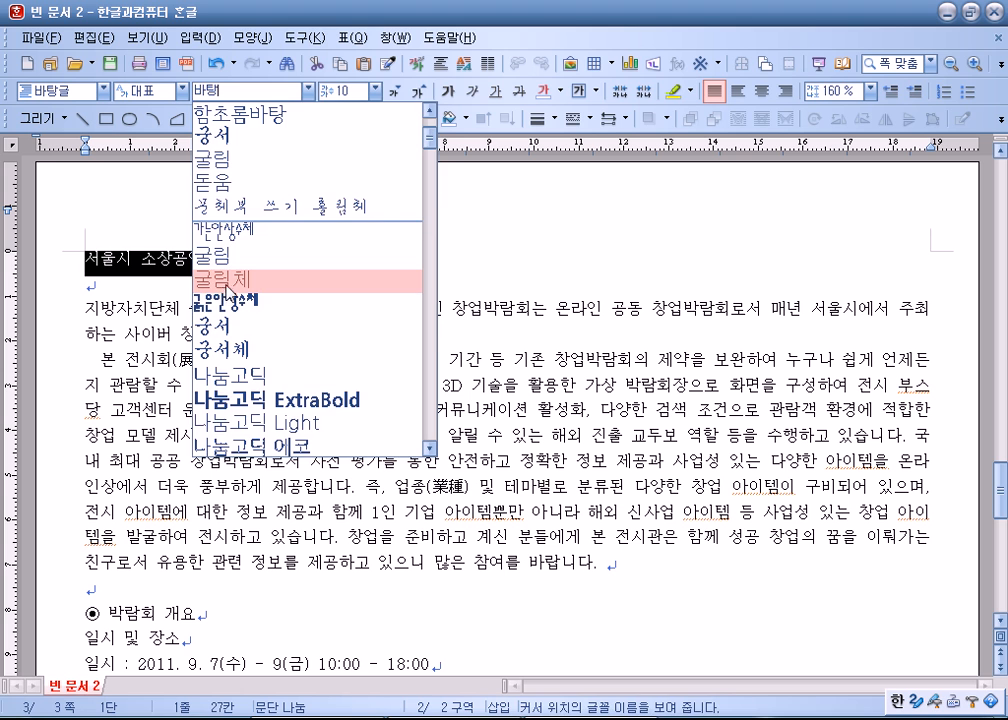
left_click(232, 258)
- Format the title as 20 pt bold and centre it on the page
left_click(420, 92)
left_click(420, 92)
left_click(420, 92)
left_click(420, 92)
left_click(420, 92)
left_click(421, 93)
left_click(421, 93)
left_click(421, 93)
left_click(421, 93)
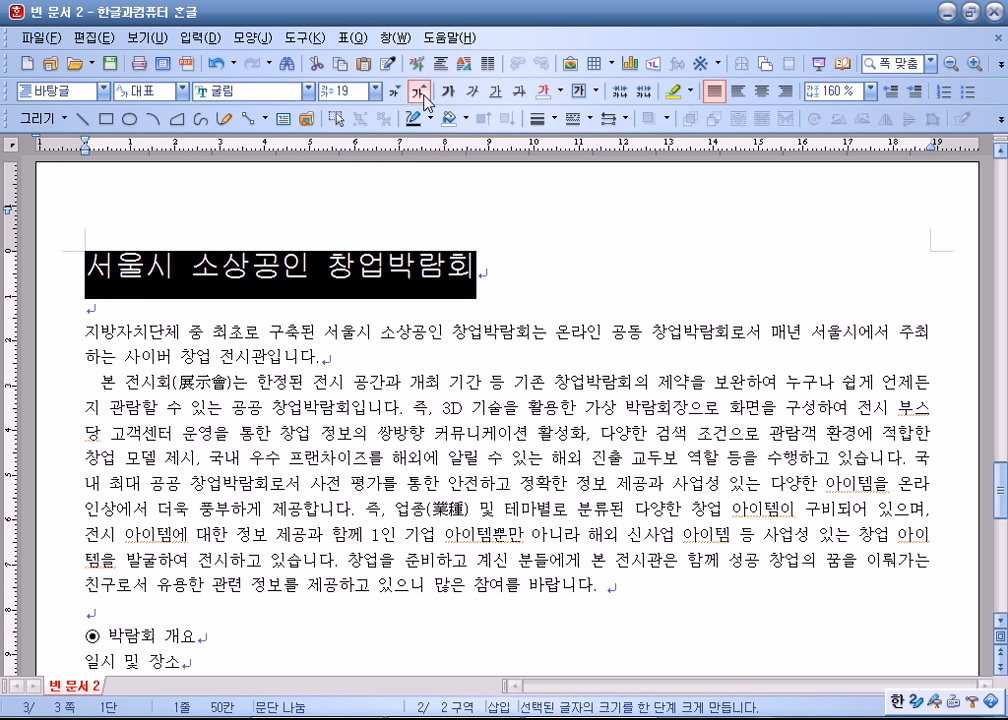
left_click(421, 93)
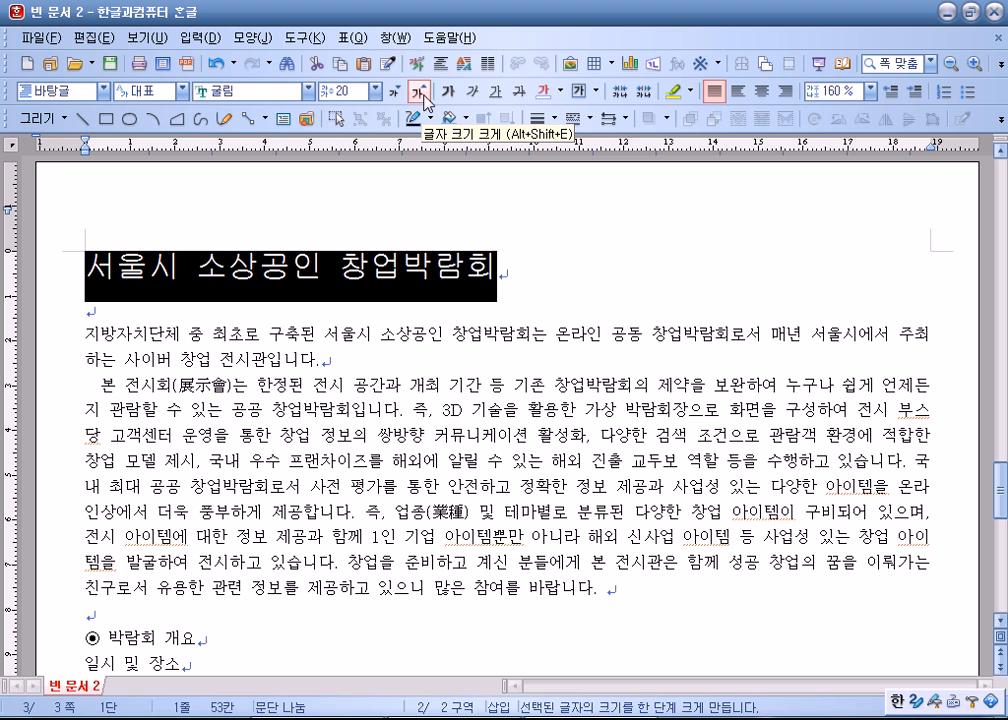
left_click(448, 93)
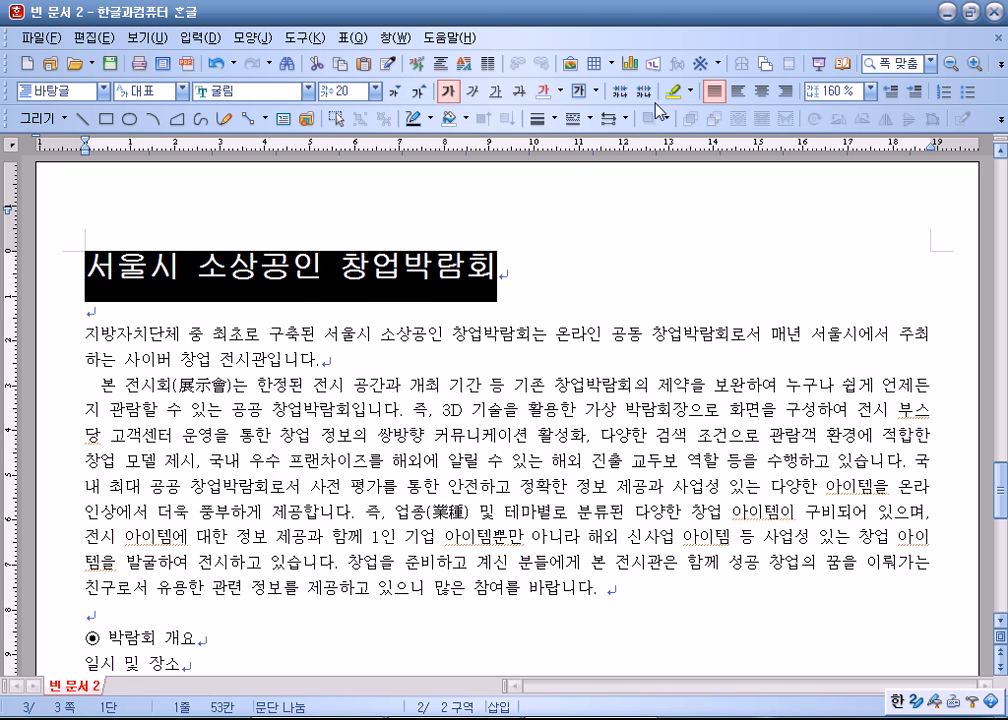
left_click(760, 95)
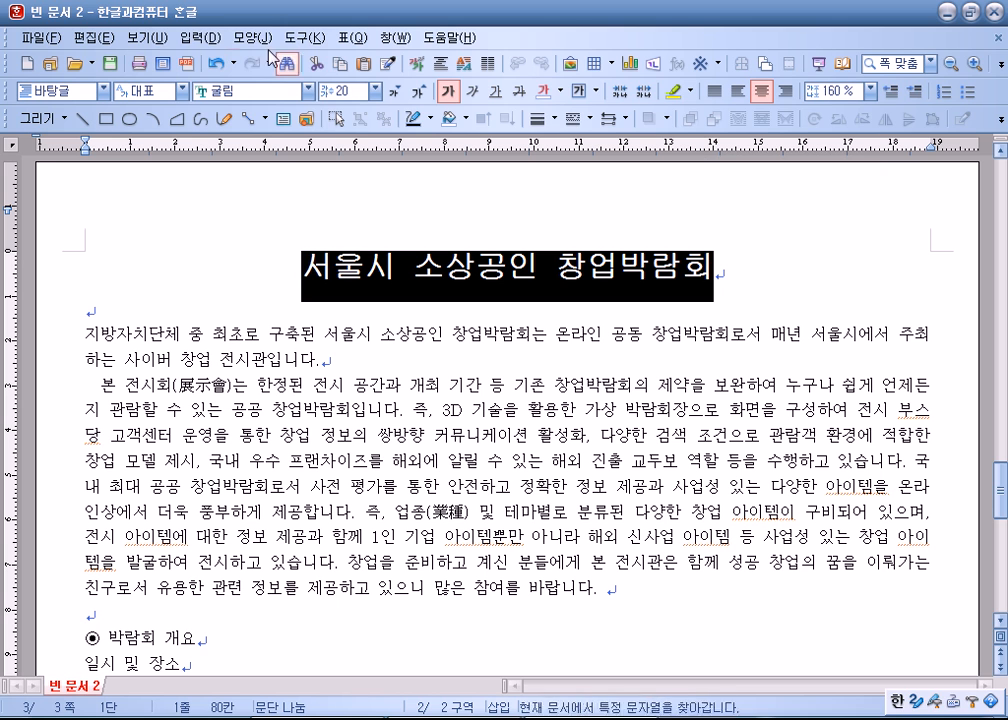
- Add the ruby text (덧말) "성공적인 비즈니스" above the title
left_click(210, 42)
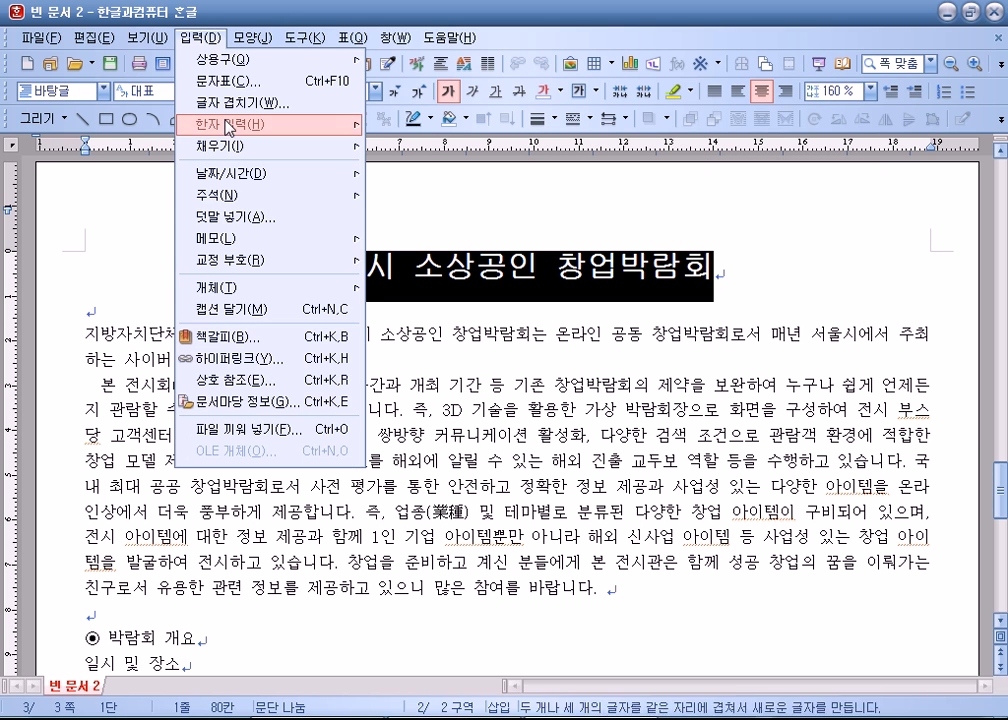
left_click(250, 205)
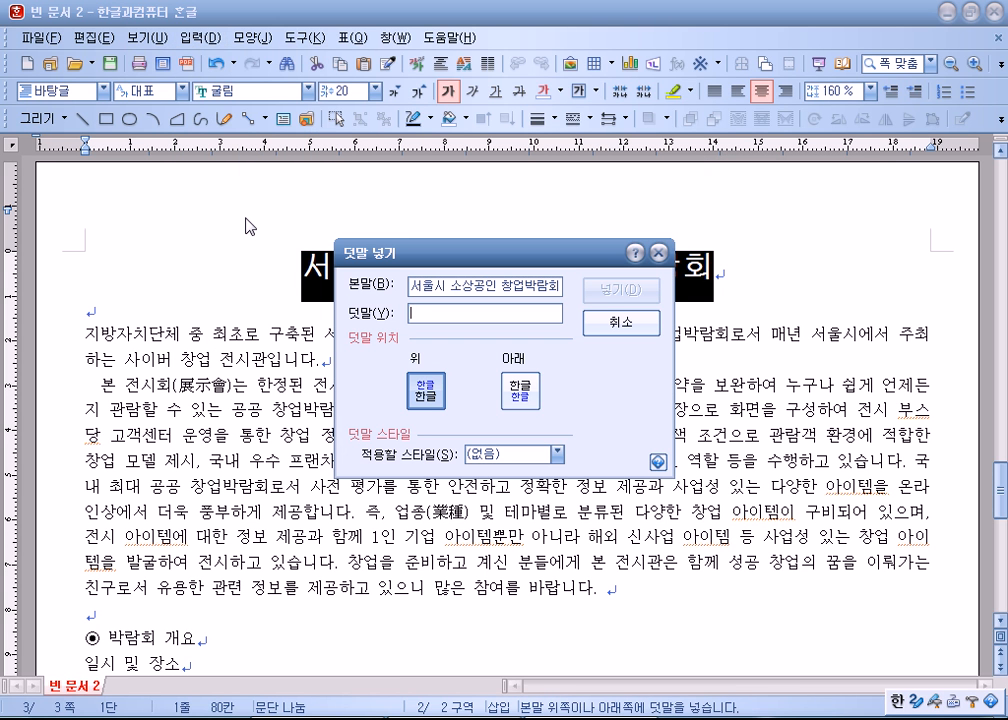
type("송")
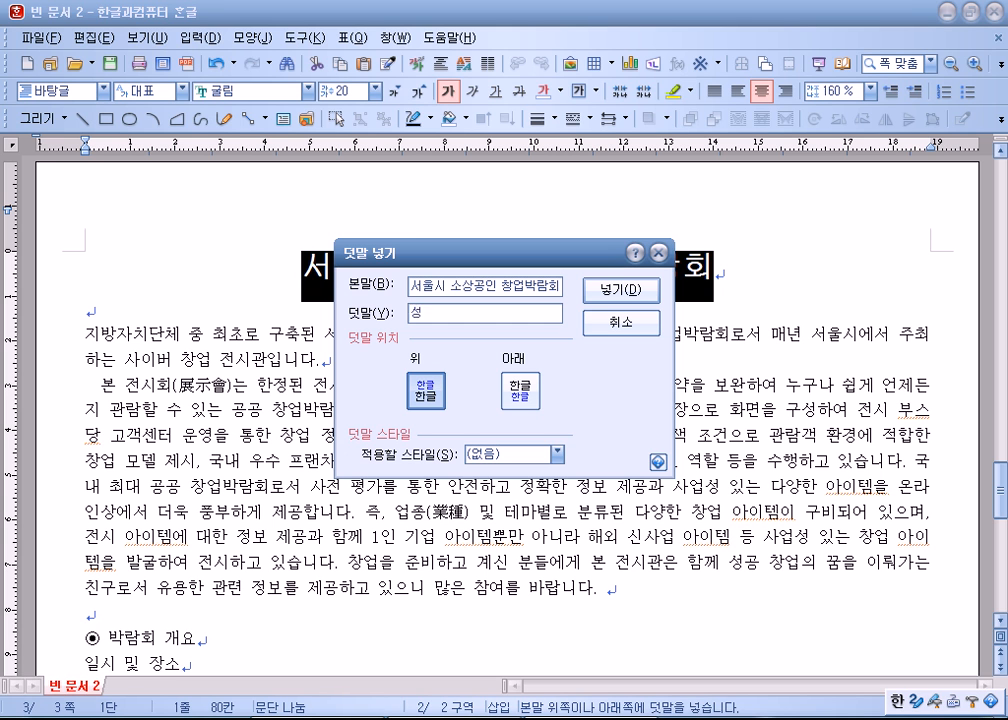
type("공적인 비즈니스")
key("Return")
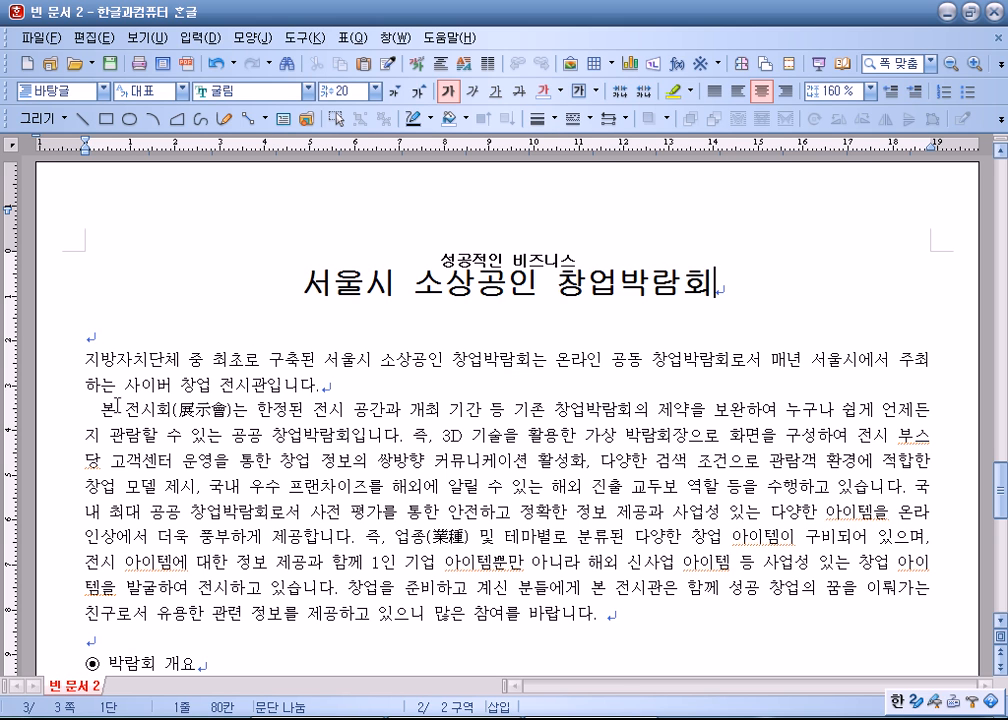
- Decorate the first letter of the opening body paragraph as a two-line drop cap in 돋움 with a yellow fill
left_click(182, 359)
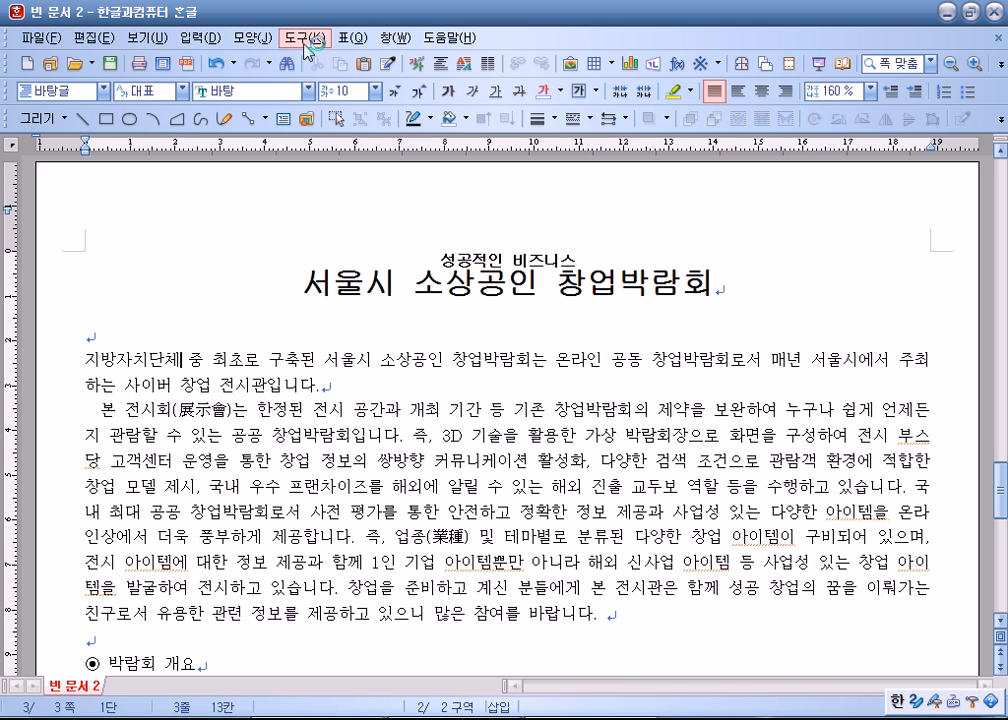
left_click(250, 38)
left_click(268, 119)
left_click(381, 272)
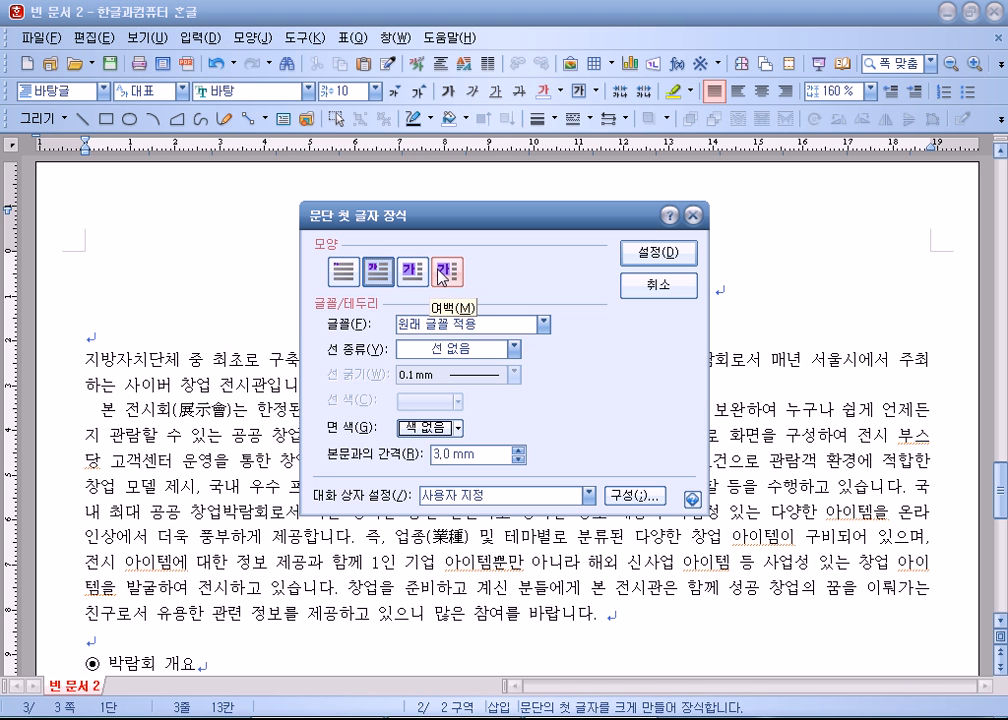
left_click(445, 324)
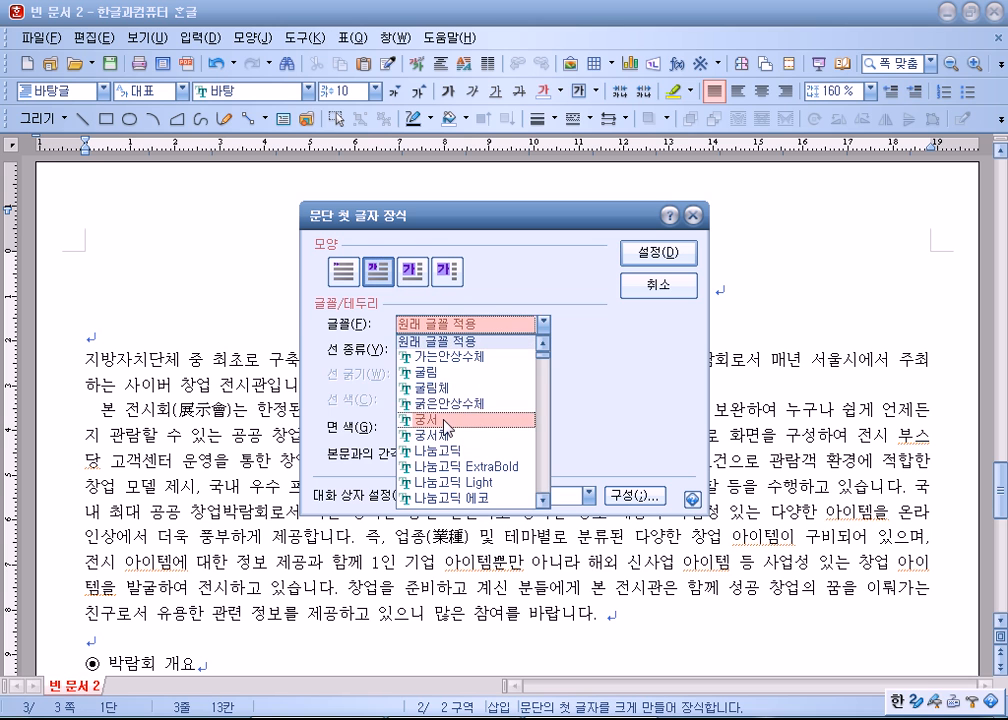
scroll(445, 424, "down", 6)
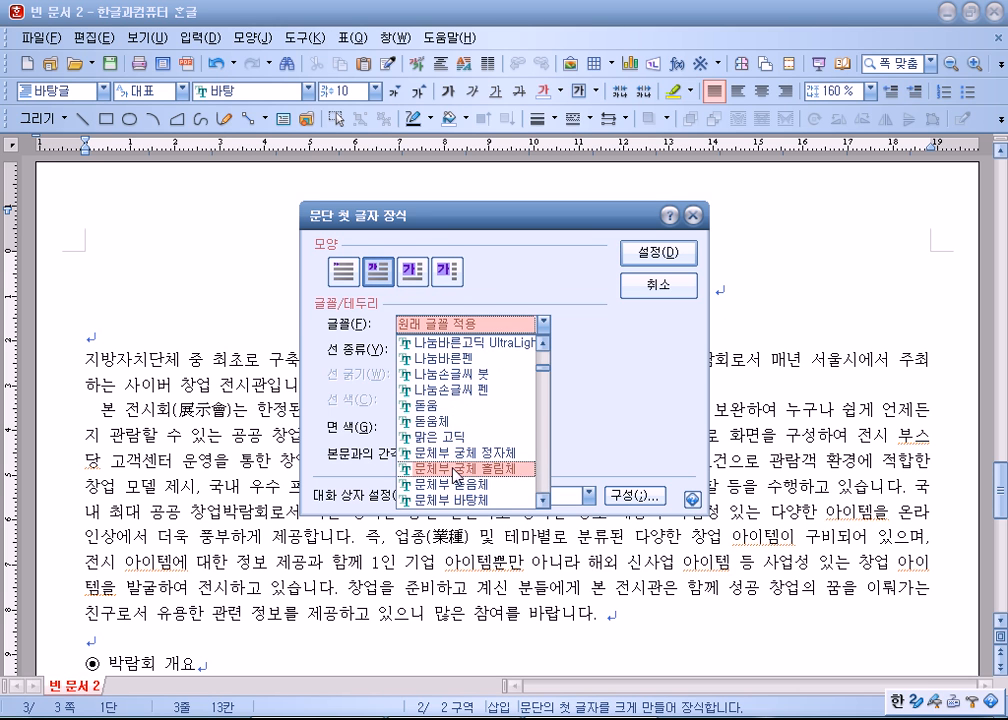
left_click(441, 413)
left_click(457, 428)
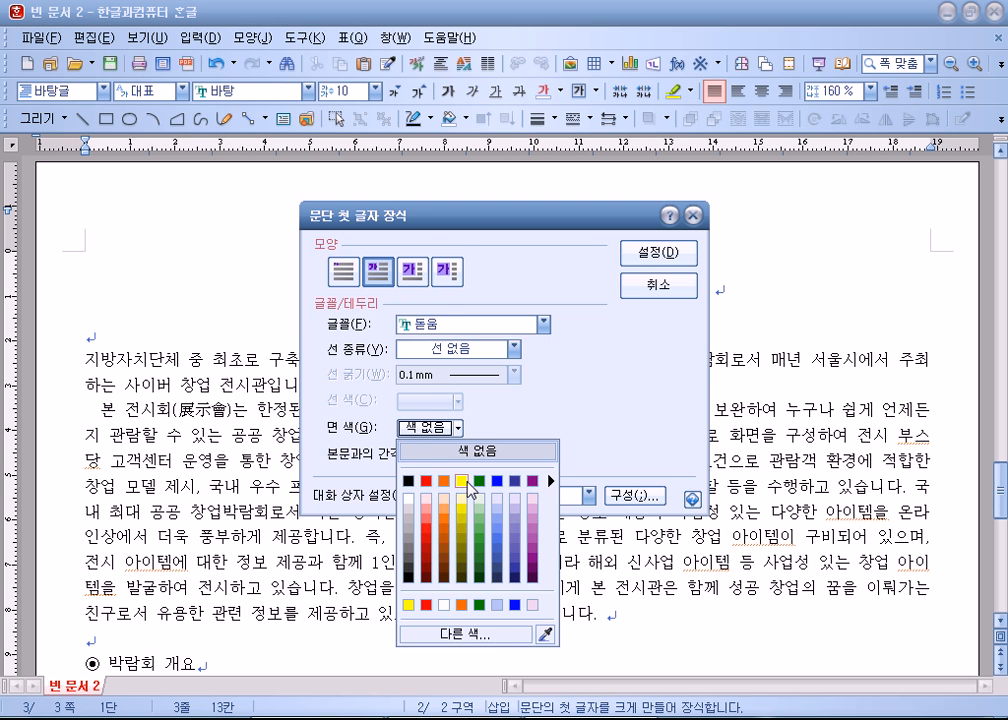
left_click(441, 531)
left_click(655, 253)
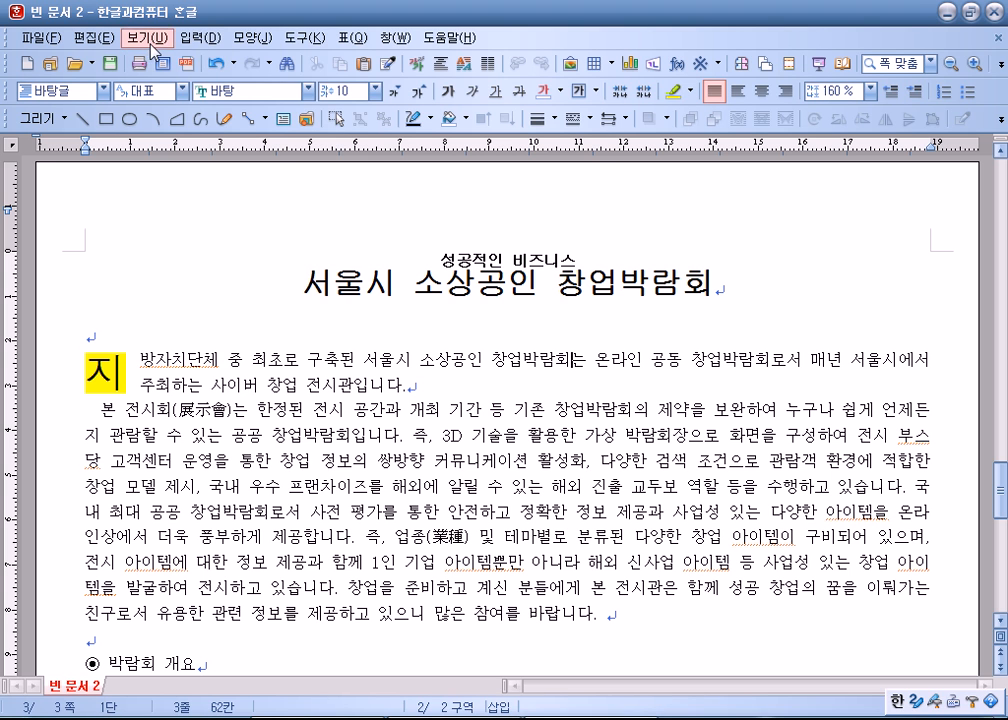
- Insert a footnote after "창업박람회" in the opening sentence reading "박람회 주제 : 예비 창업자에게는 기회를, 소상공인에게는 자긍심을!"
left_click(207, 40)
mouse_move(237, 199)
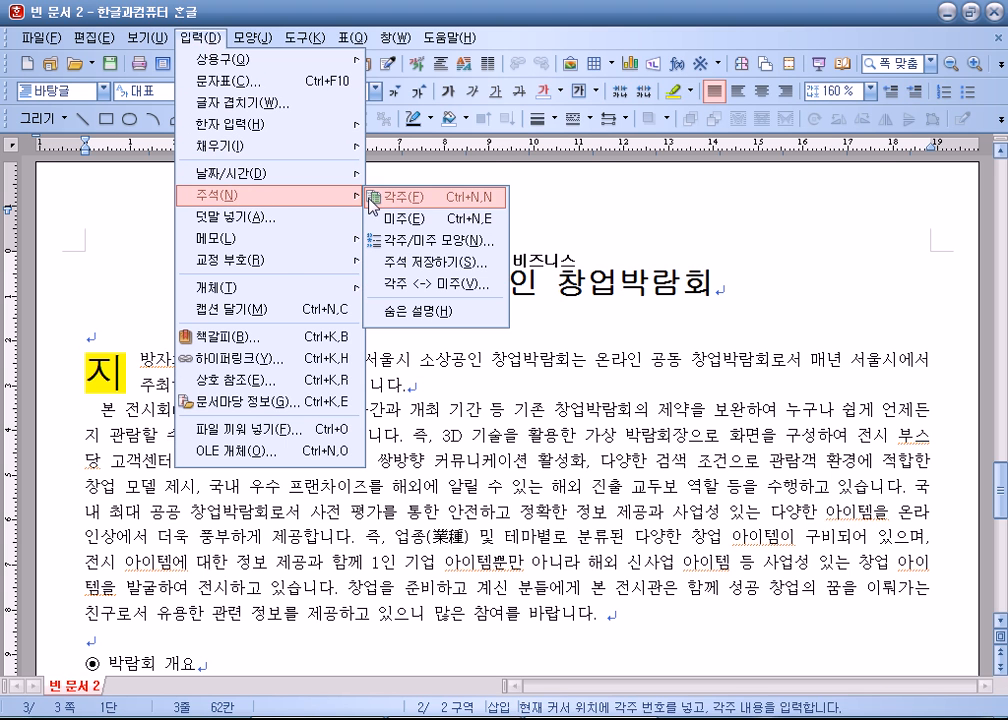
left_click(395, 197)
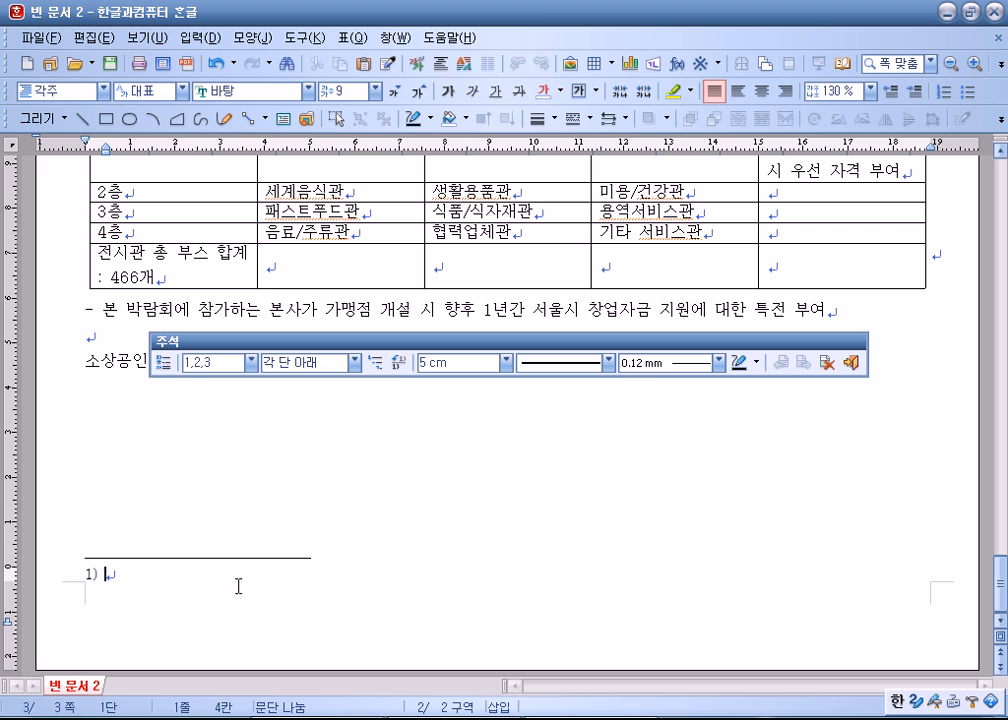
type("박람회 주")
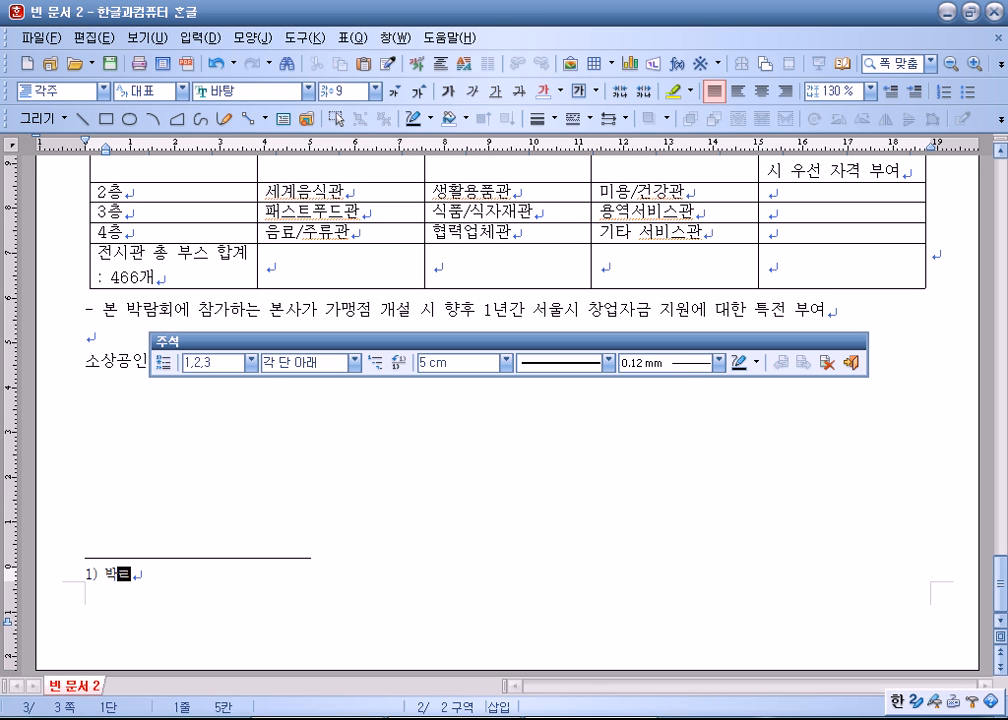
type("제 :")
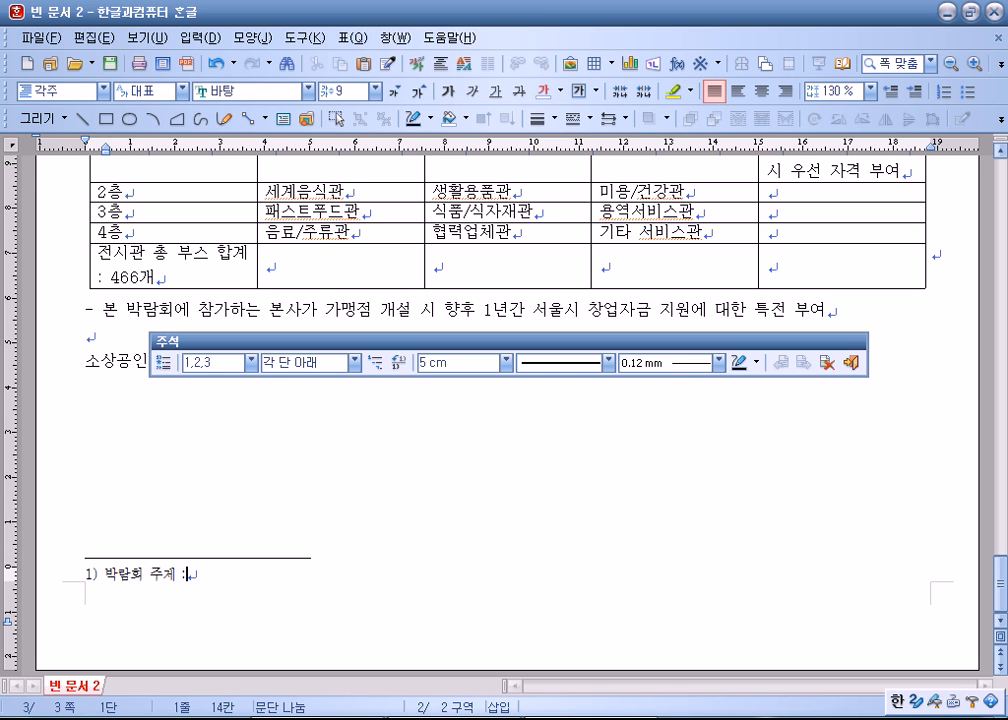
type("ㅇ")
type("ㅂ")
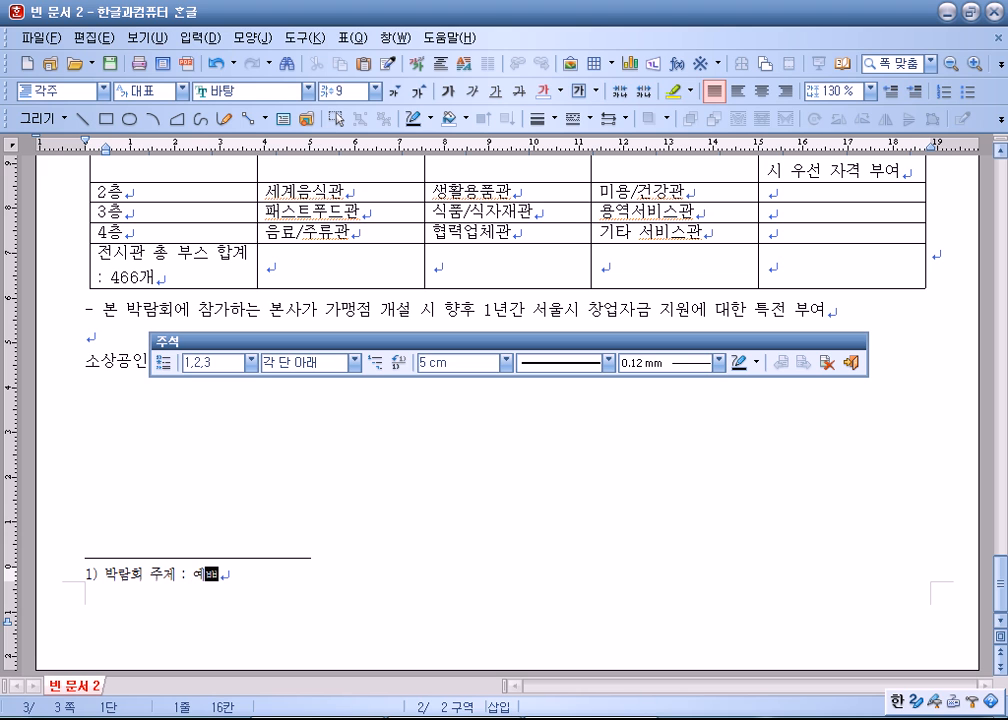
type("ㅣ ")
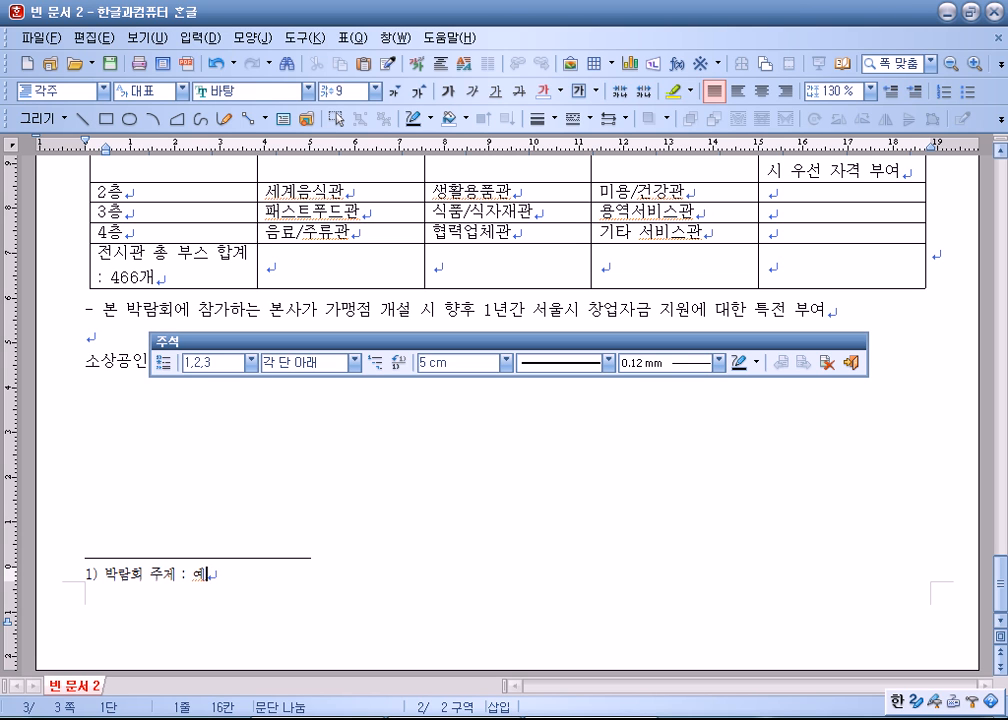
type("창ㅇㅓㅂ자에게는 기회")
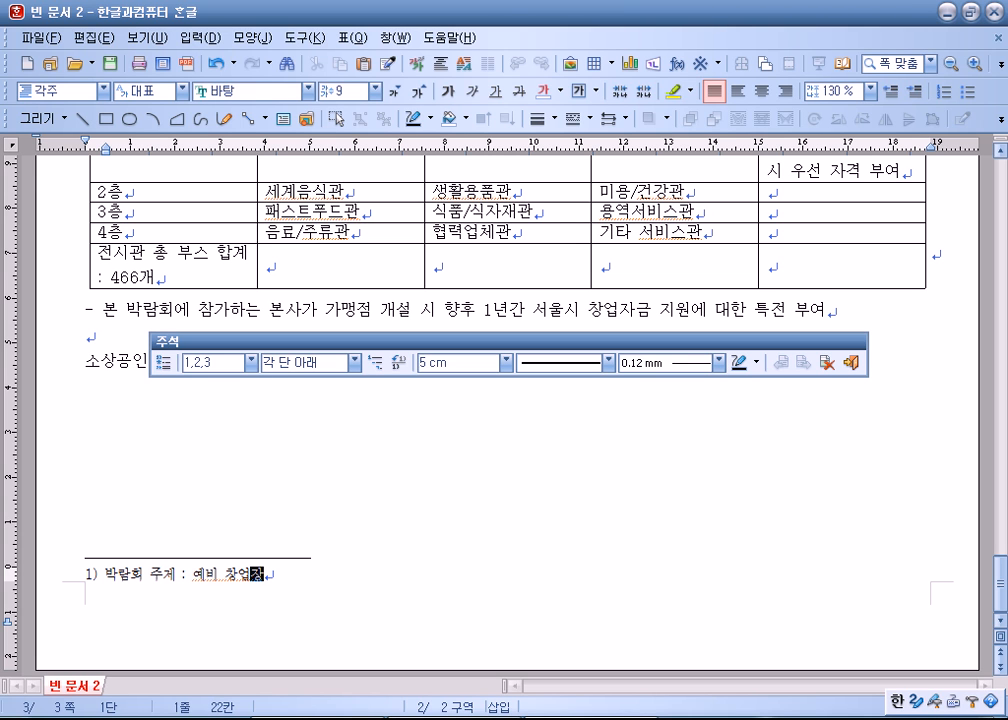
type("들, 소사")
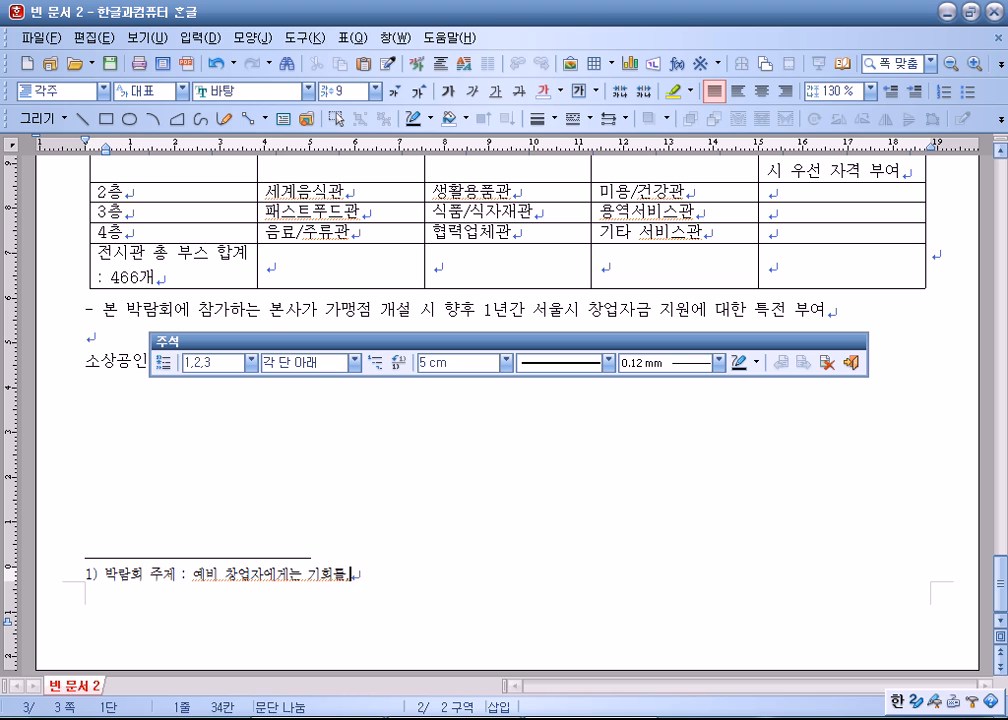
type("ㅇ공인에게느")
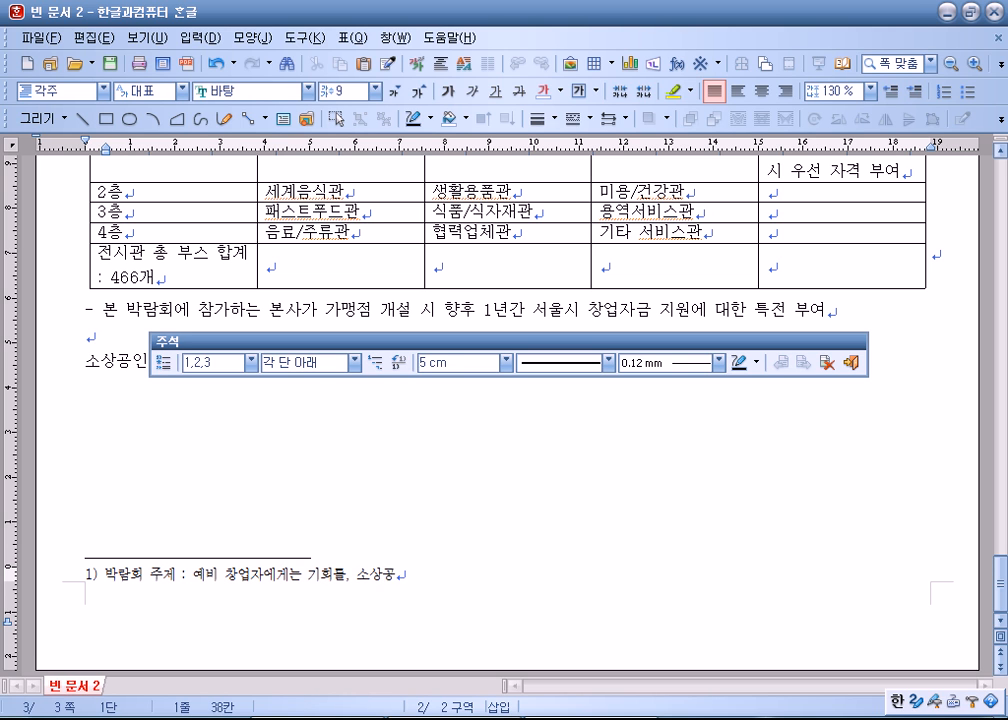
type("ㄴ 자긍심")
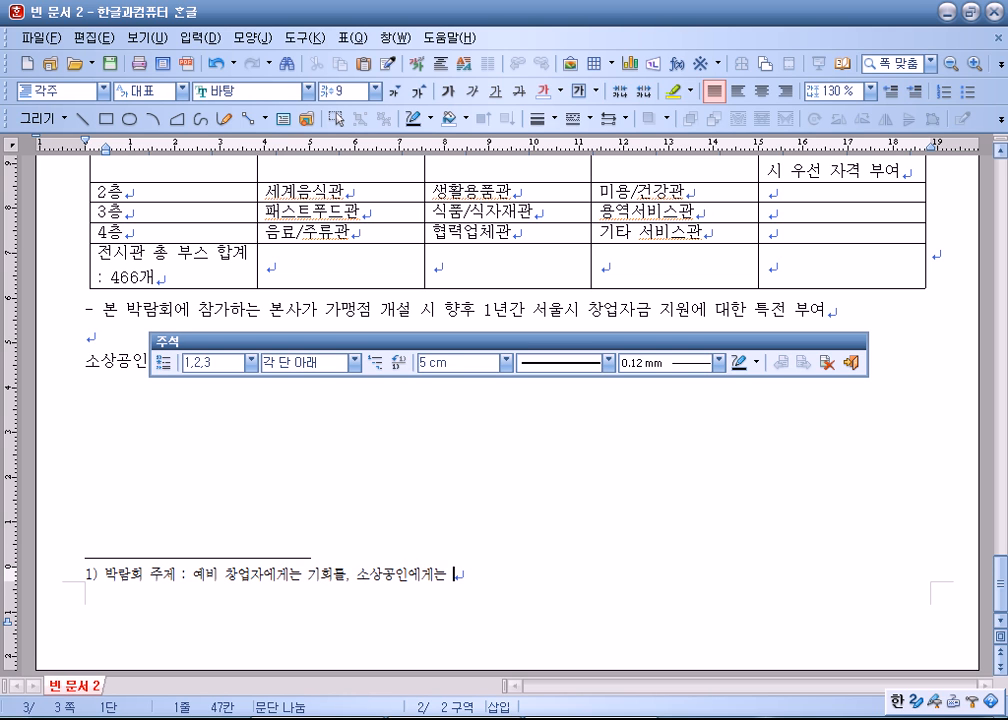
type("을!")
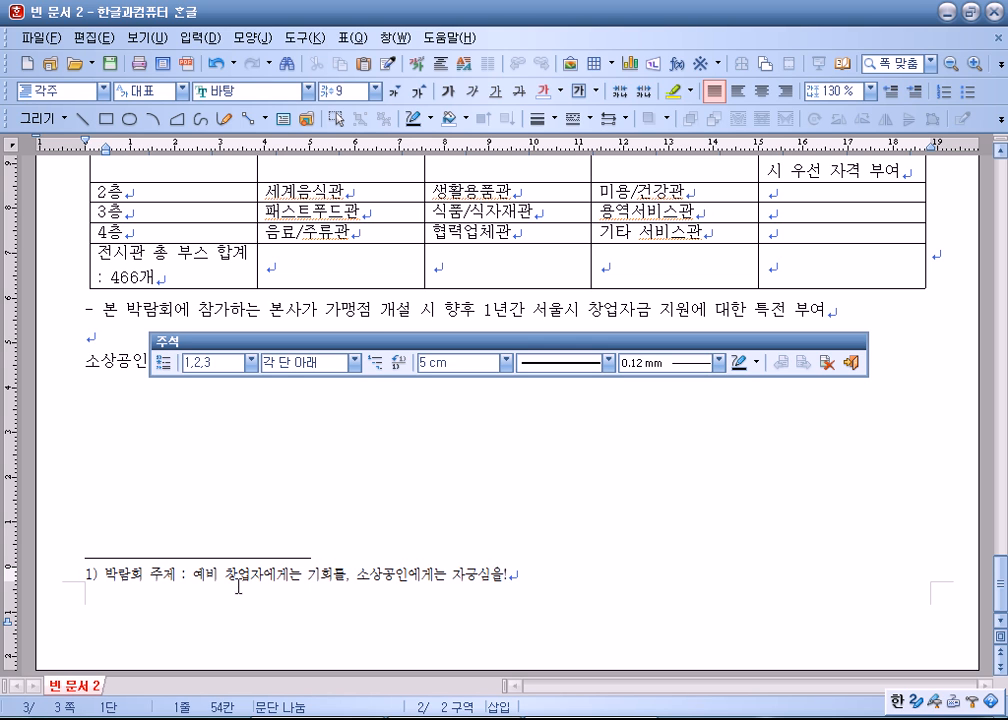
- Set the footnote text to 10 pt and its numbering style to Ⓐ,Ⓑ,Ⓒ, returning to the body text
key("shift+Home")
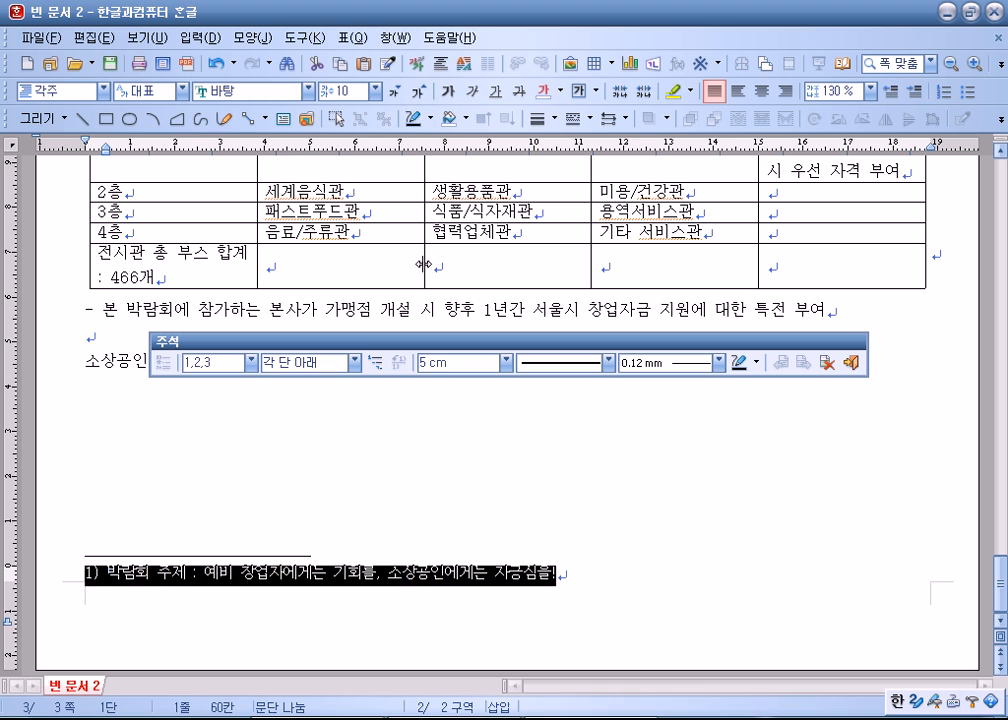
key("shift+Escape")
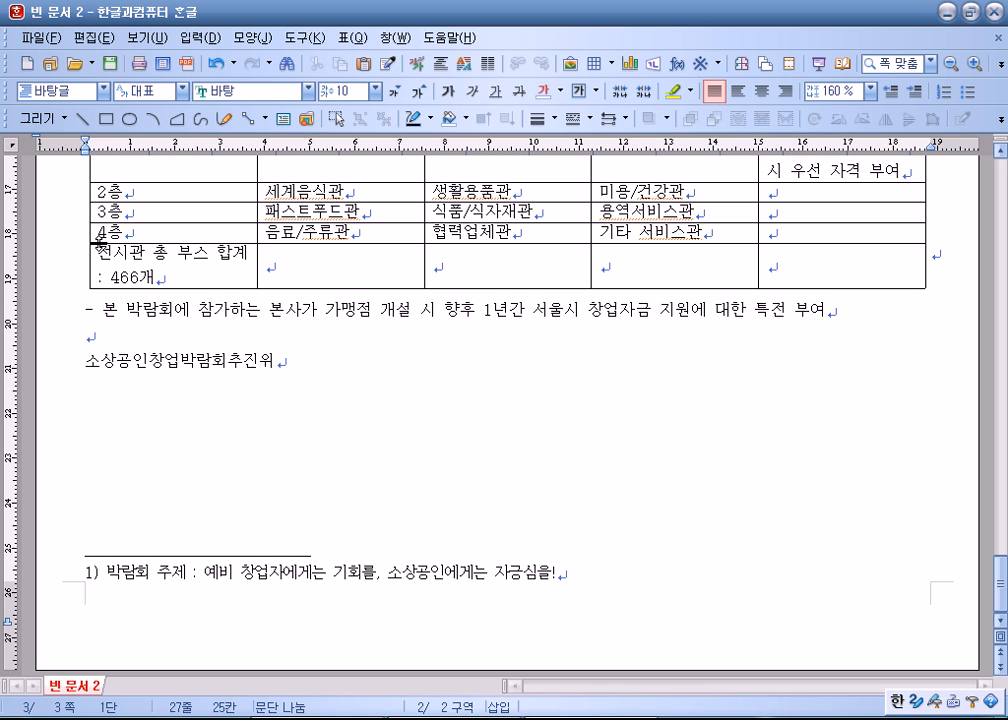
left_click(157, 575)
left_click(215, 362)
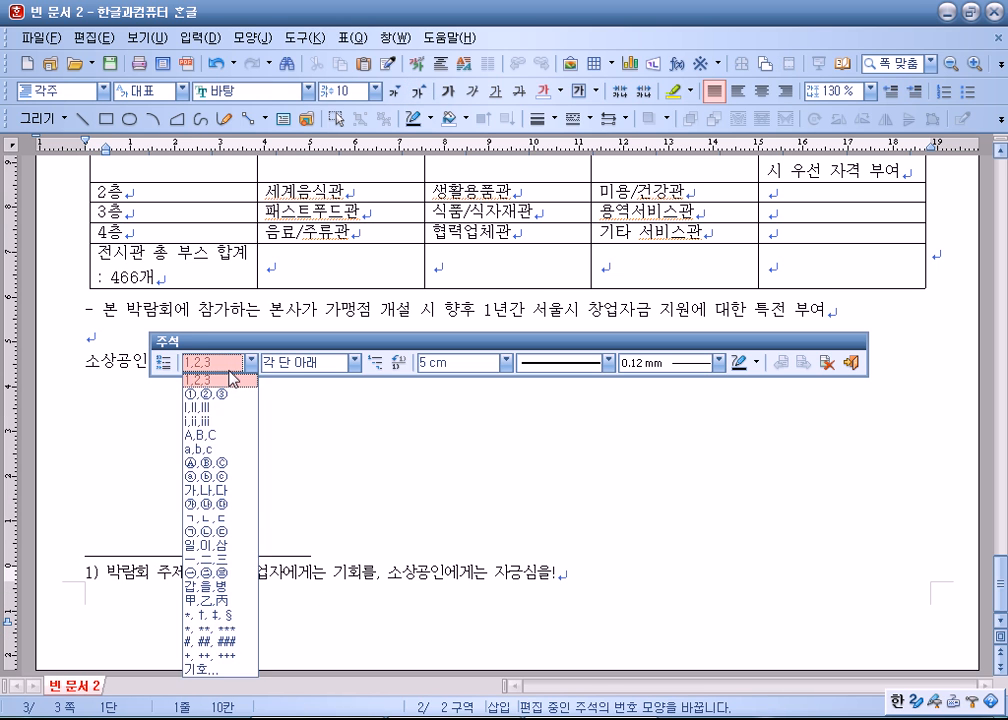
left_click(214, 463)
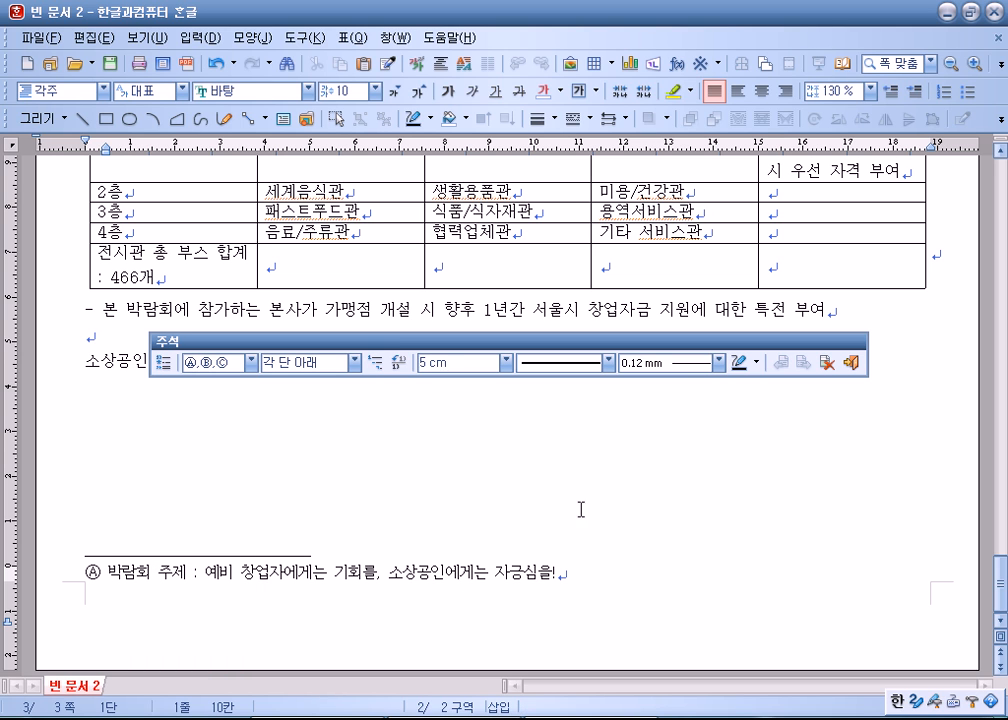
left_click(853, 362)
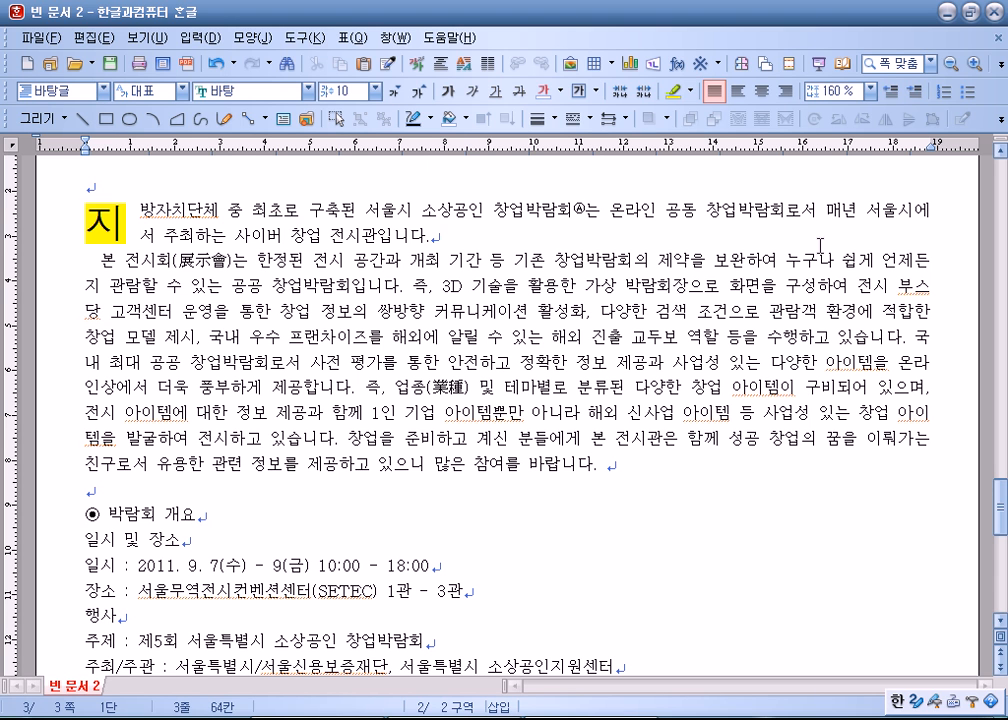
- Insert the picture 그림4.JPG, embedded in the document, at the opening body paragraph
left_click_drag(747, 212, 740, 209)
left_click(570, 64)
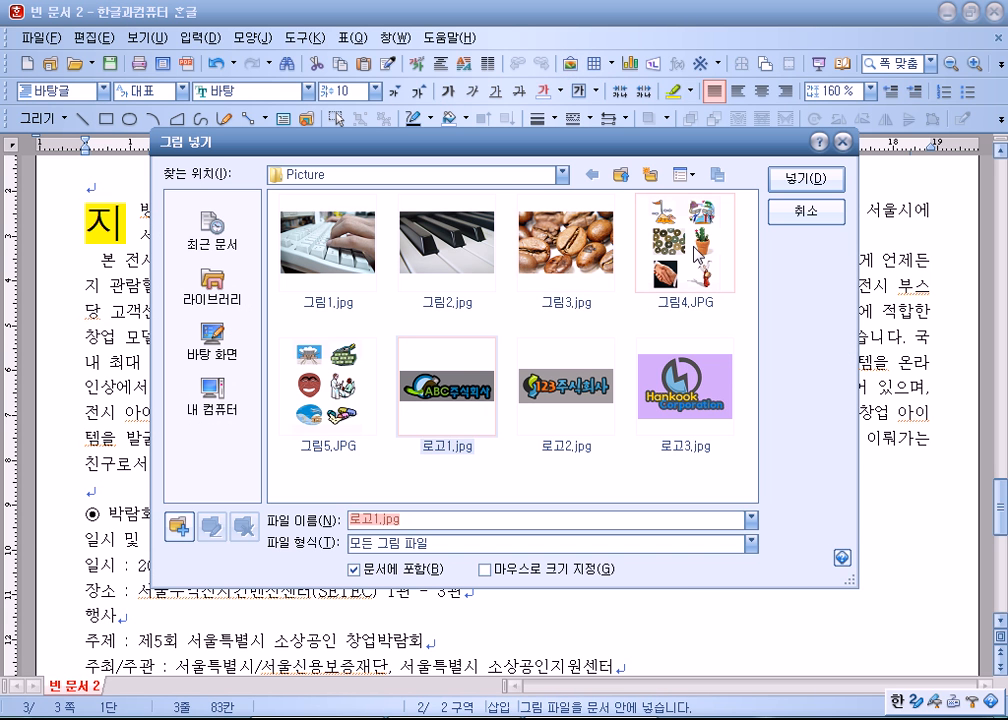
left_click(698, 254)
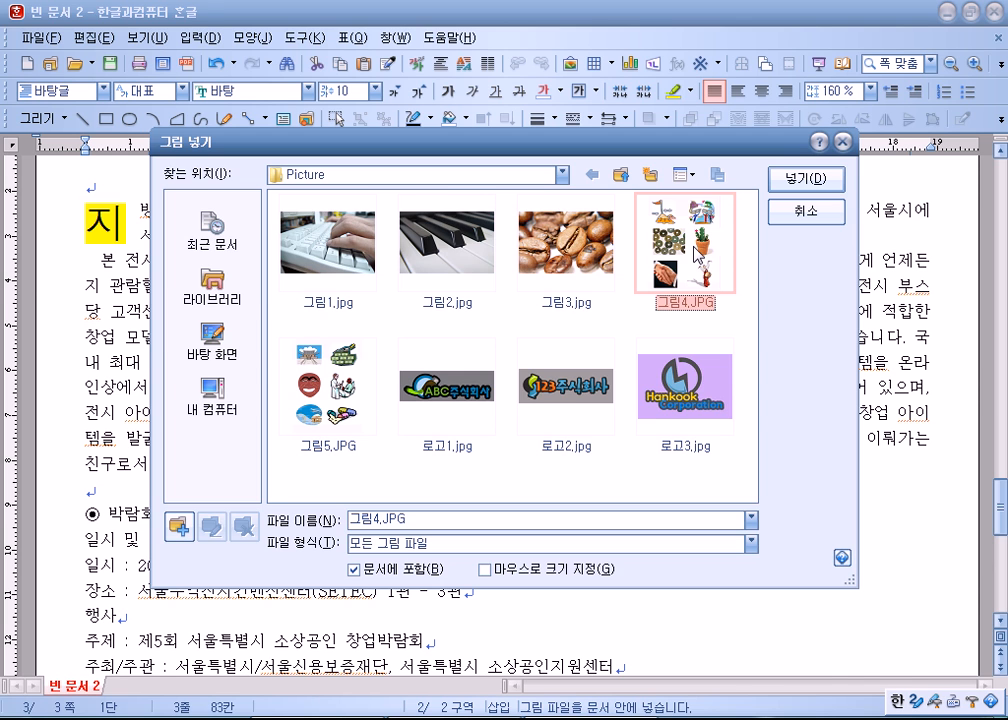
double_click(698, 254)
left_click(405, 207)
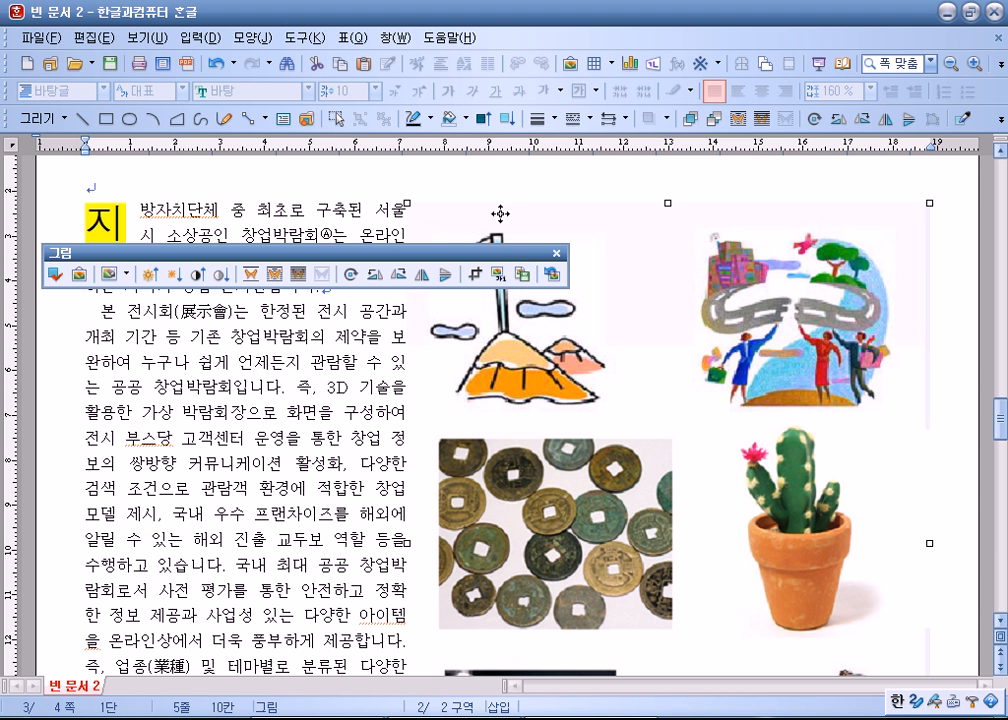
- Crop the inserted picture to just the potted cactus and place it at the right end of the opening paragraphs
left_click(476, 280)
left_click_drag(720, 431, 720, 427)
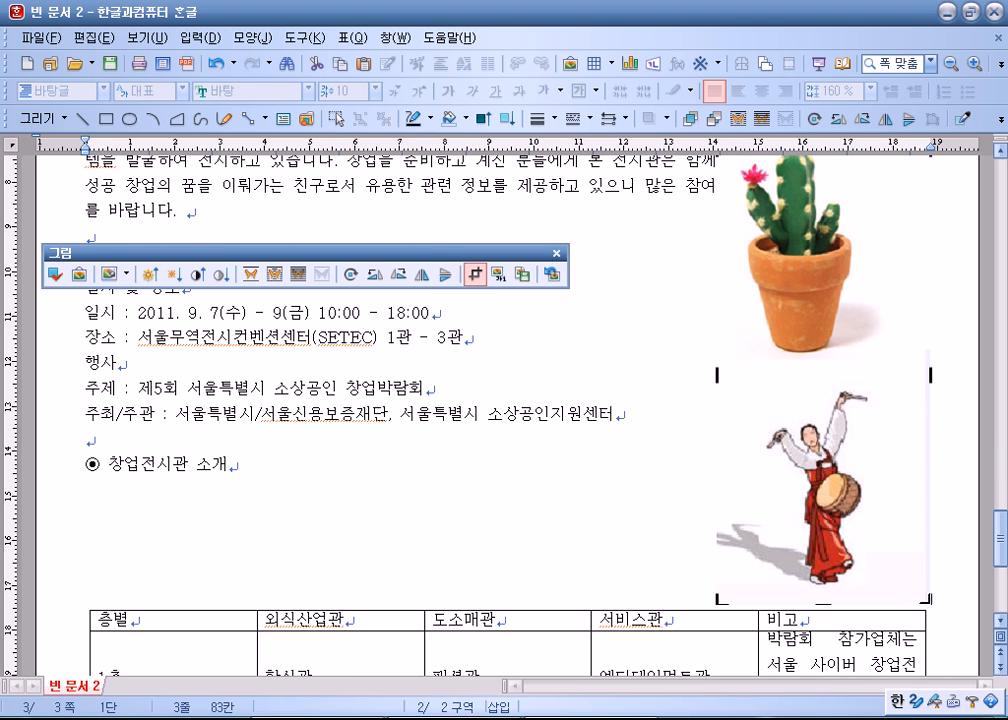
left_click_drag(862, 380, 862, 356)
scroll(823, 424, "up", 3)
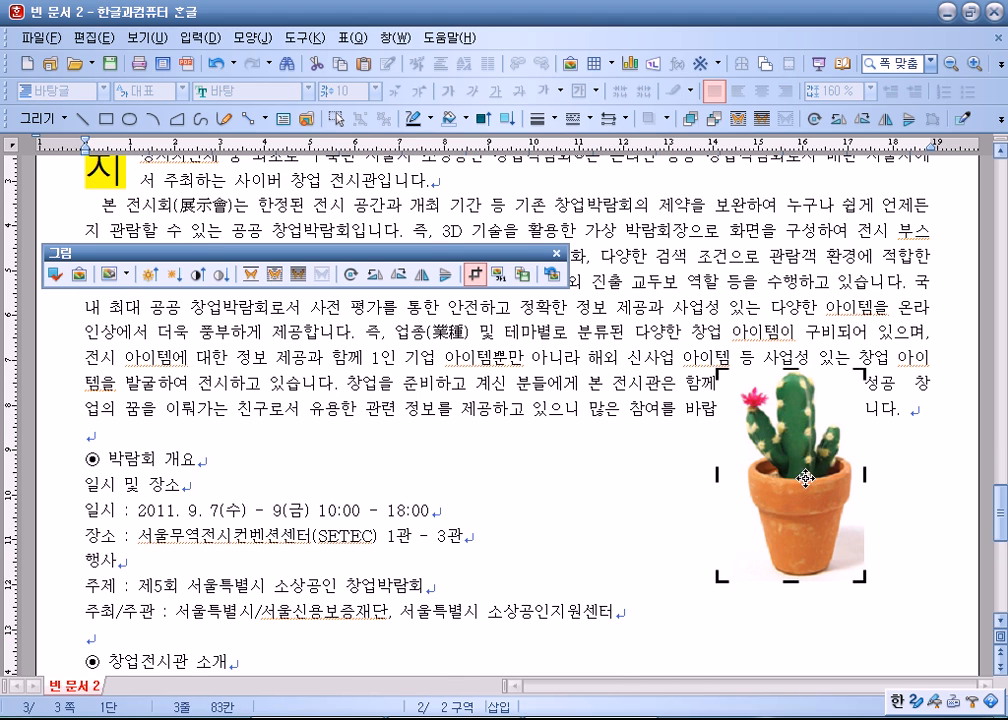
scroll(830, 380, "up", 3)
- Set the cactus picture's width to 35 mm and height to 40 mm, with its size fixed
double_click(835, 412)
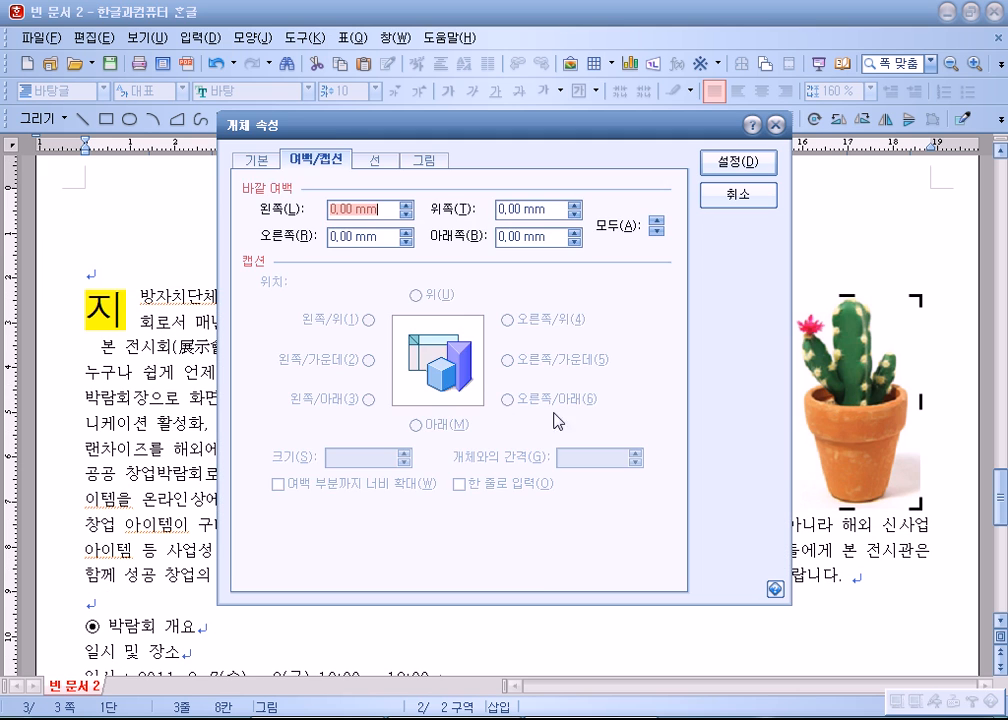
left_click(257, 160)
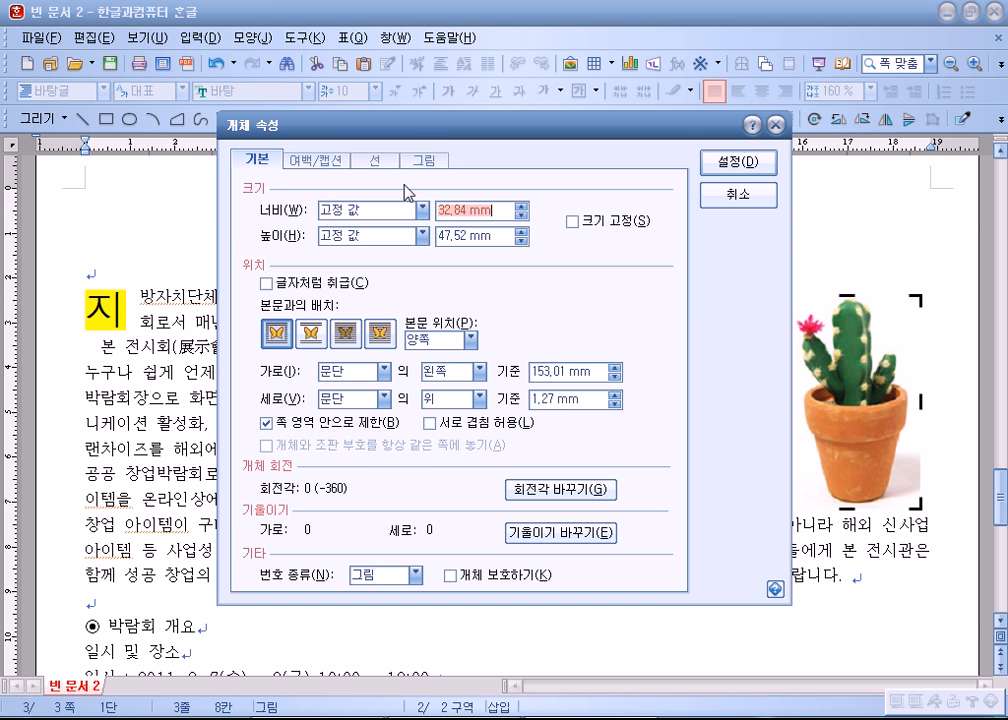
type("35")
key("Tab")
type("40")
key("alt+s")
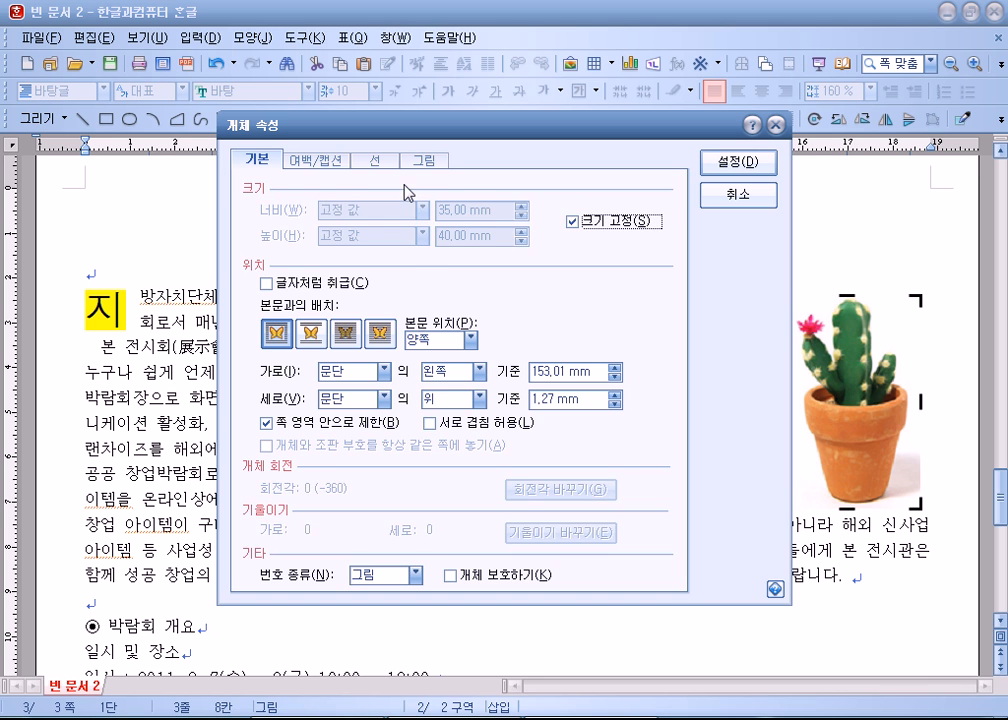
- Give the cactus picture a 2 mm left outer margin and apply the object properties
left_click(317, 160)
left_click(406, 205)
left_click(406, 205)
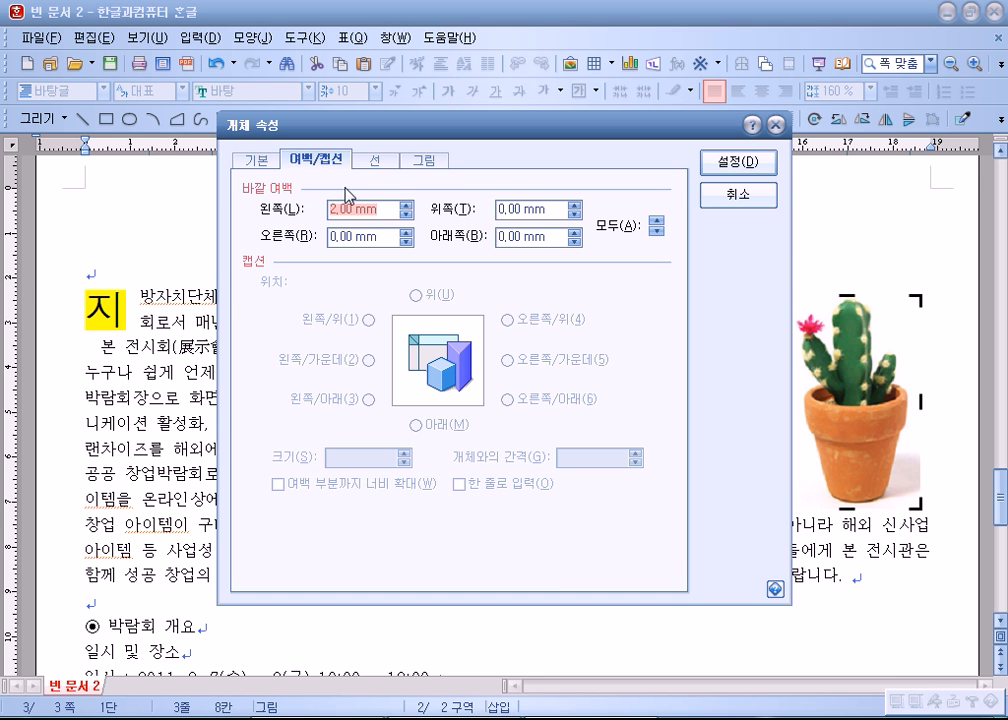
left_click(750, 167)
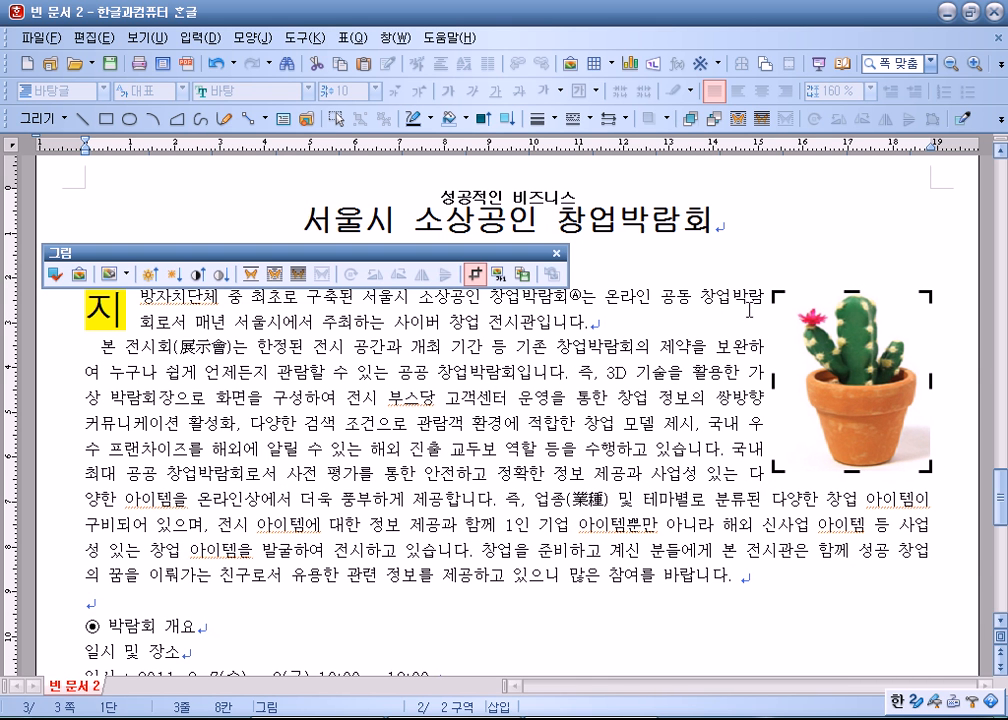
- Nudge the cactus picture slightly in from the right margin beside the opening paragraphs
left_click_drag(881, 348, 882, 344)
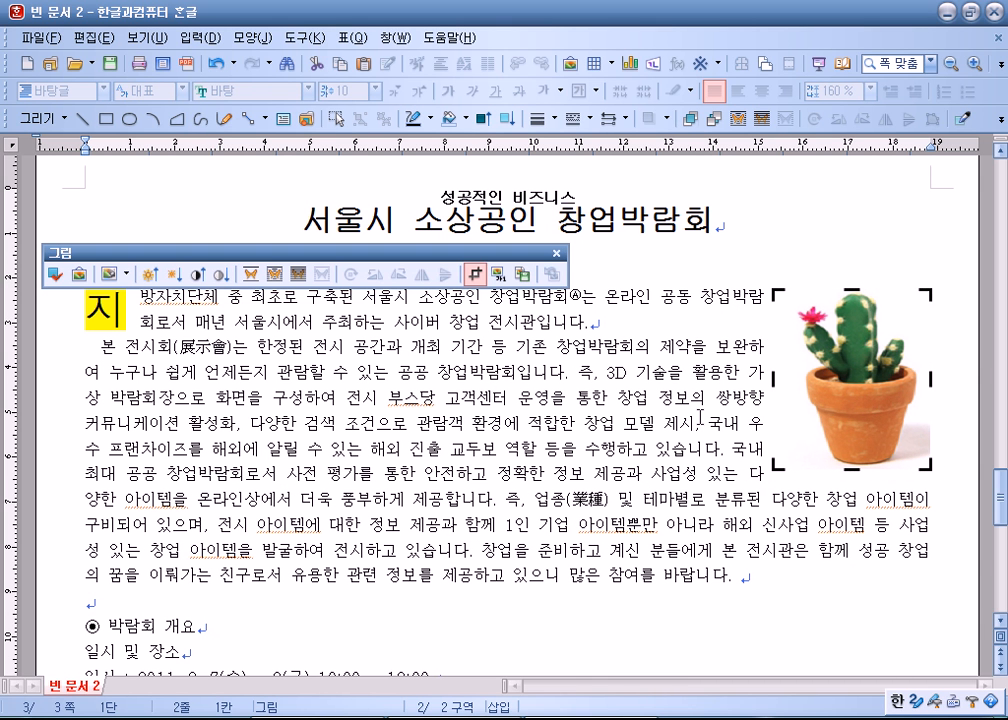
left_click(434, 418)
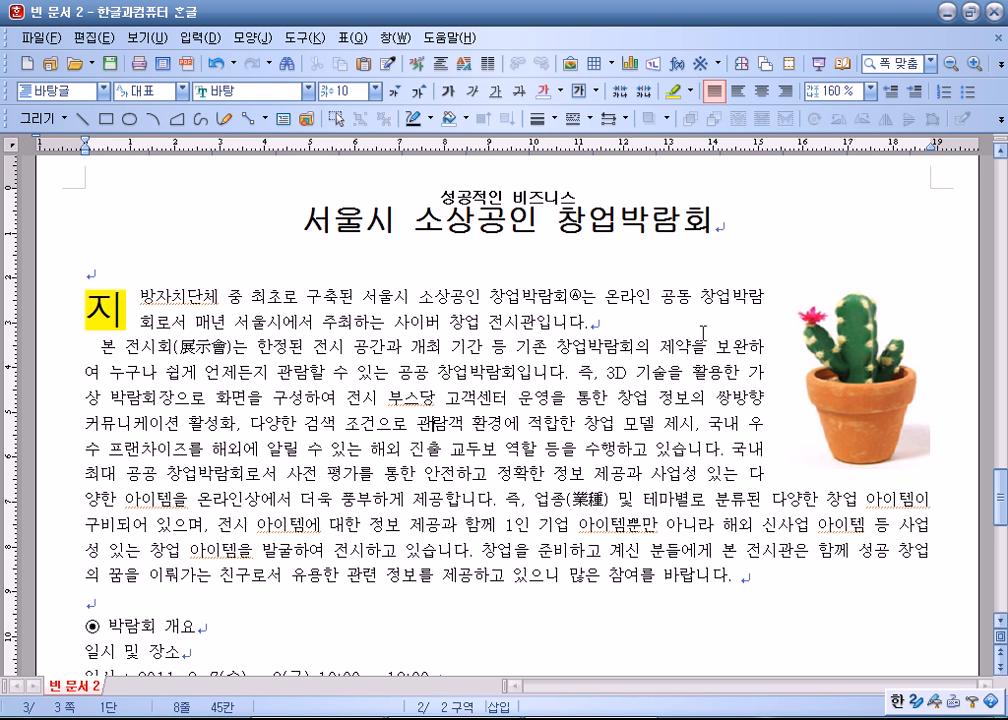
left_click(845, 393)
left_click_drag(845, 393, 838, 396)
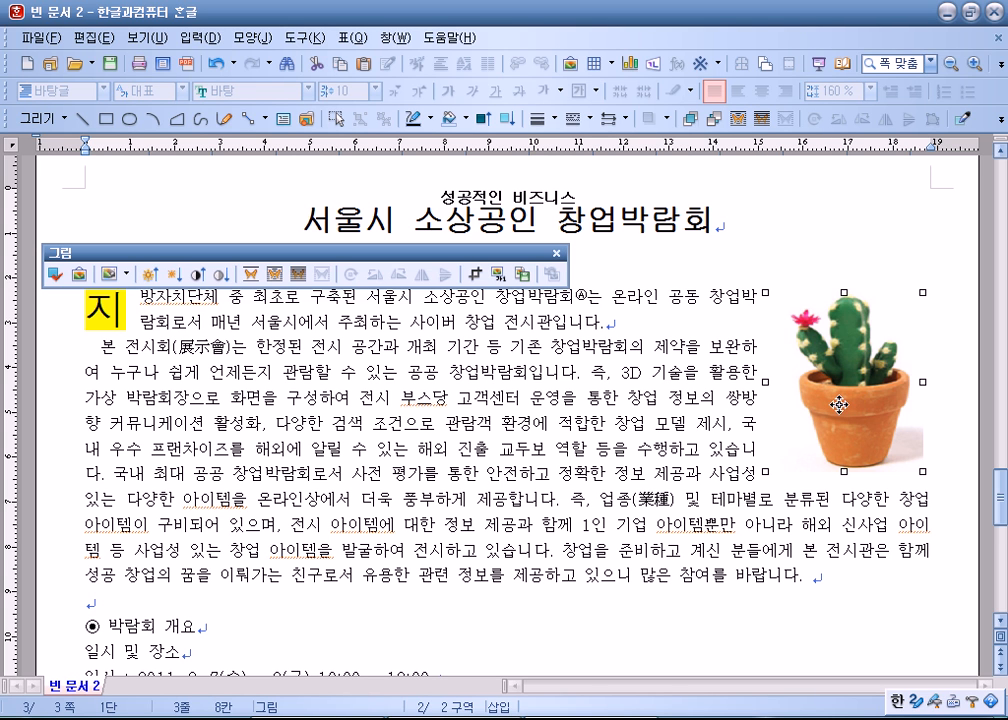
left_click(670, 405)
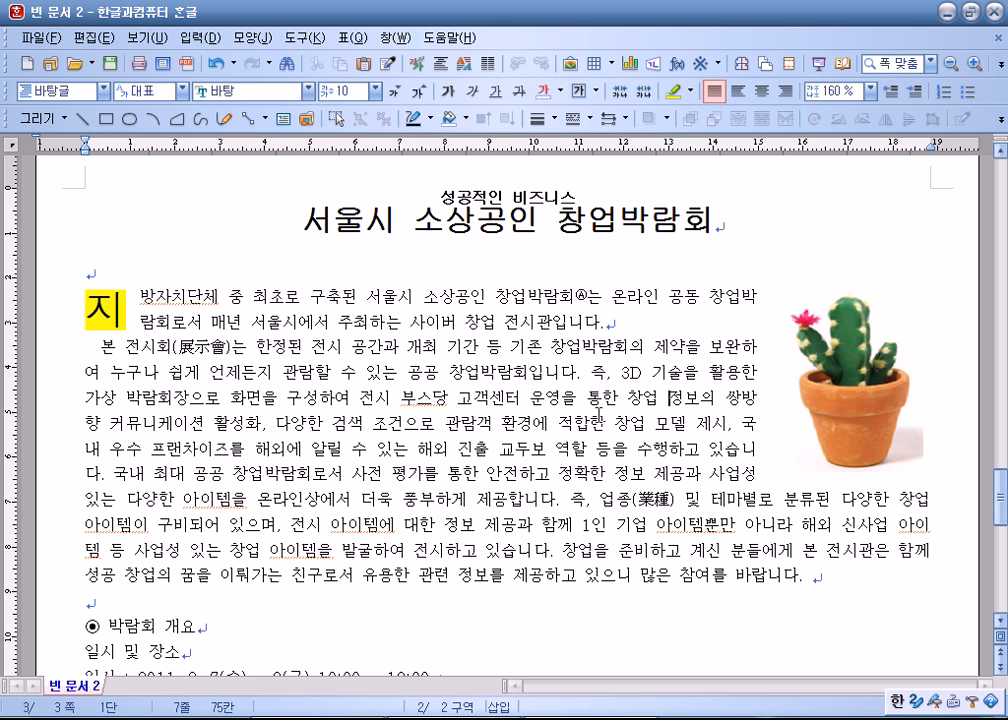
- Format the heading "◉ 박람회 개요" in 돋움 at 18 pt
scroll(603, 413, "down", 5)
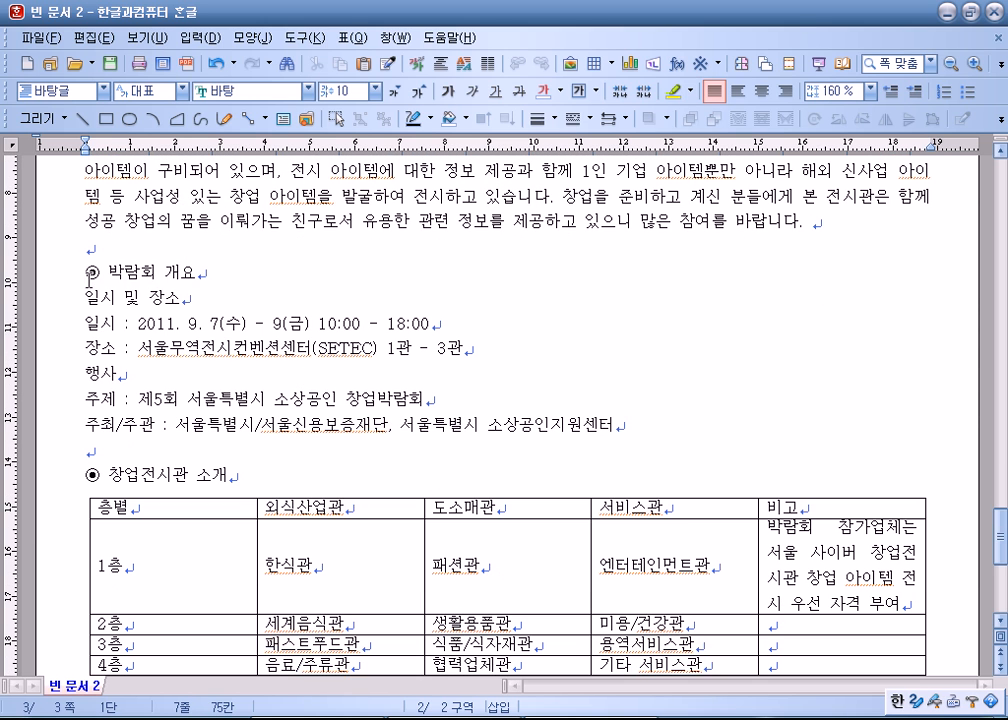
triple_click(88, 278)
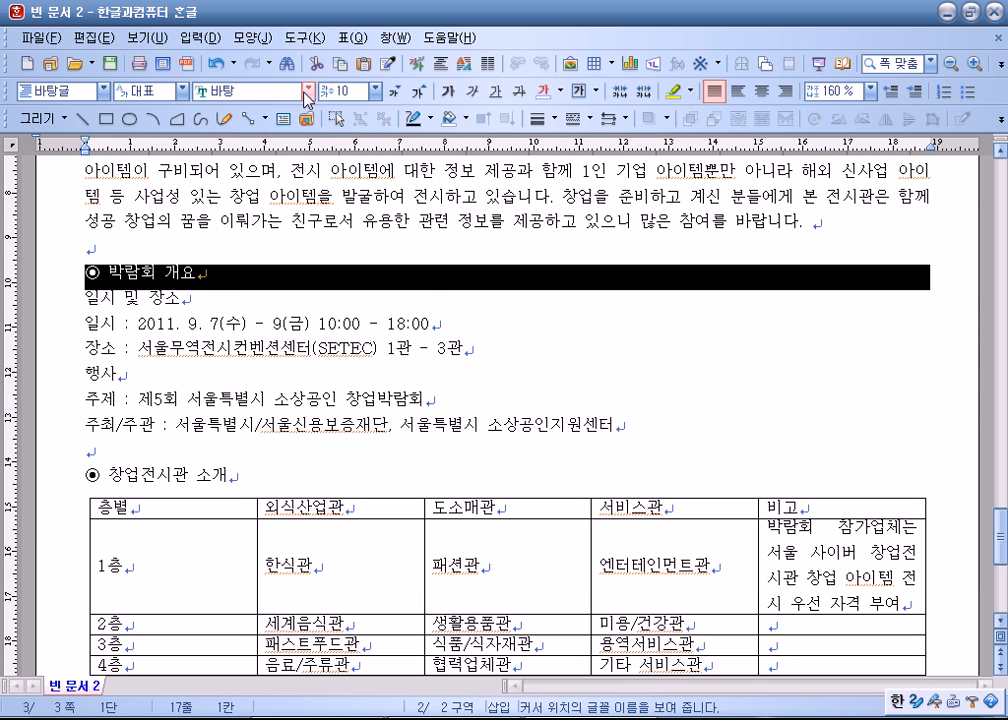
left_click(306, 91)
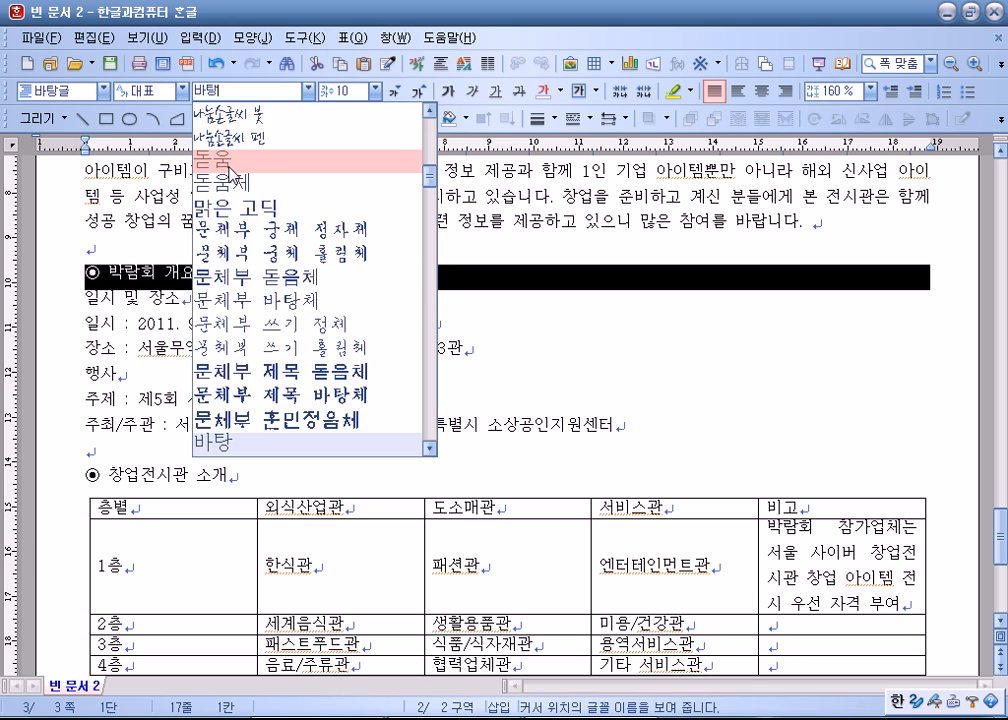
left_click(232, 172)
left_click(420, 91)
left_click(420, 91)
left_click(420, 91)
left_click(420, 91)
left_click(420, 91)
left_click(422, 91)
left_click(422, 91)
left_click(422, 91)
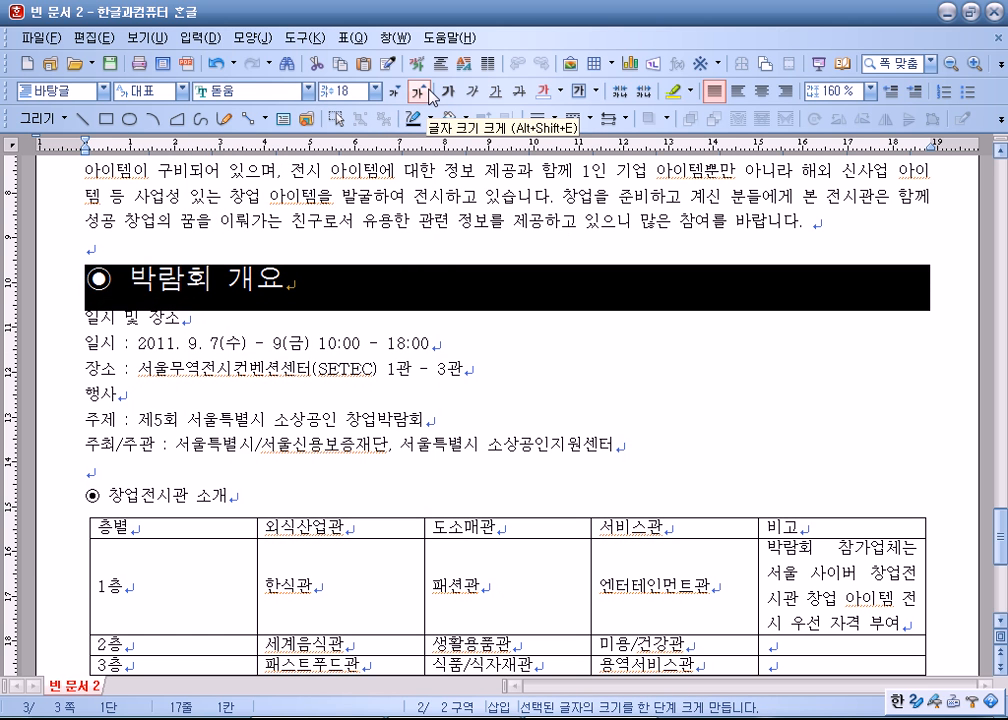
- Format the heading "◉ 창업전시관 소개" above the table in 돋움 at 18 pt
left_click(45, 495)
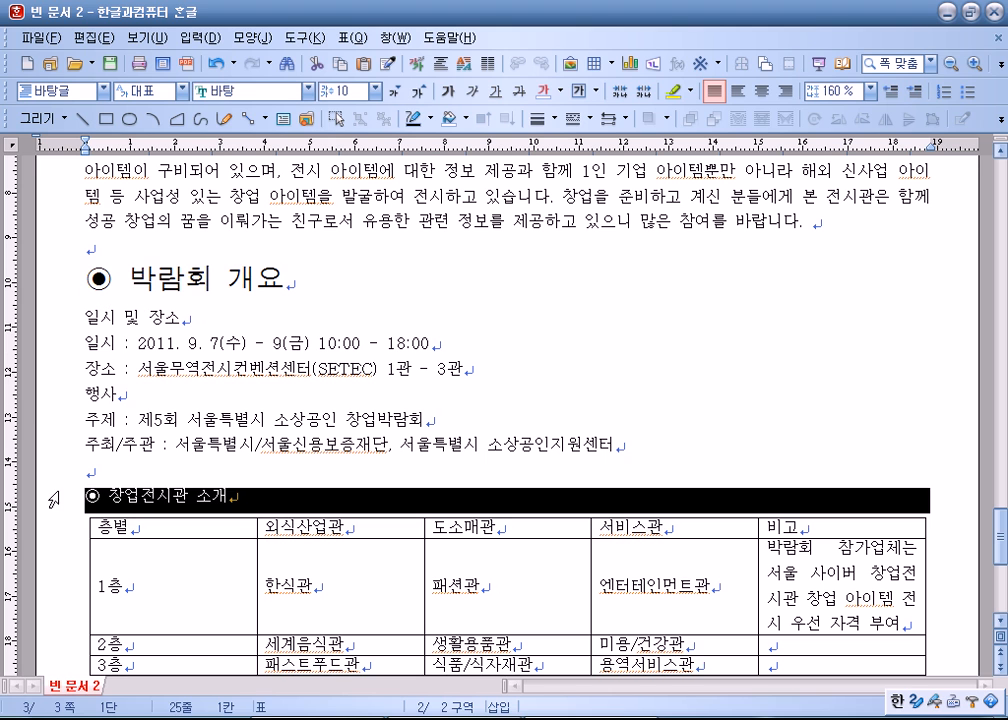
left_click(308, 91)
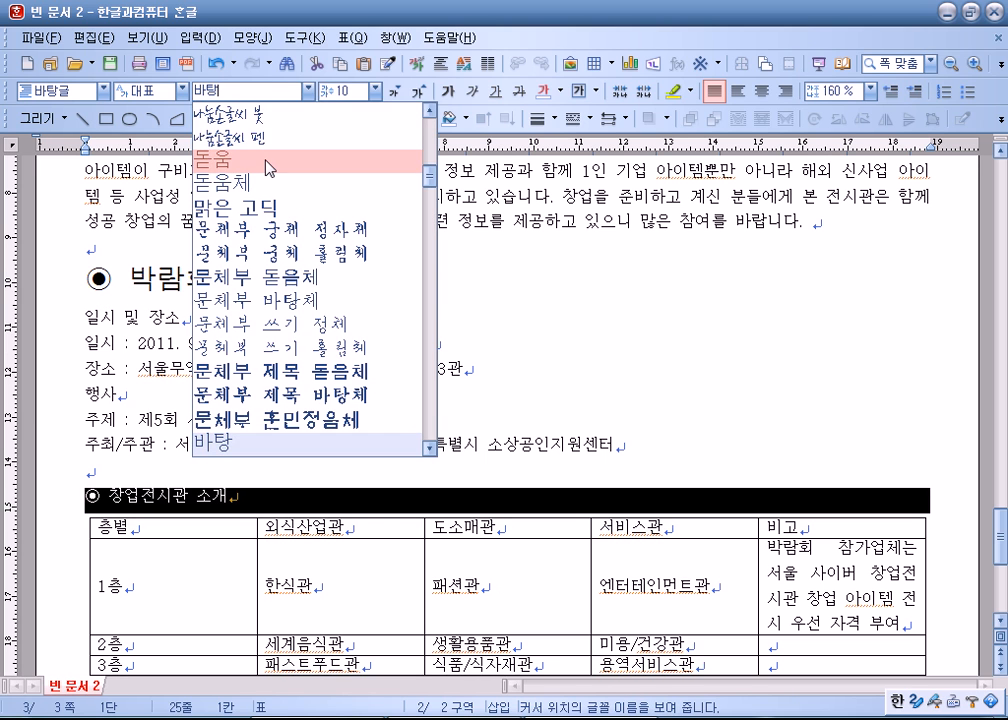
left_click(225, 161)
left_click(418, 91)
left_click(418, 91)
left_click(418, 91)
left_click(418, 91)
left_click(418, 91)
left_click(418, 91)
left_click(418, 91)
left_click(418, 91)
left_click(315, 238)
- Give the heading text "박람회 개요" a white font colour and red shading, leaving out its bullet symbol
scroll(209, 268, "up", 2)
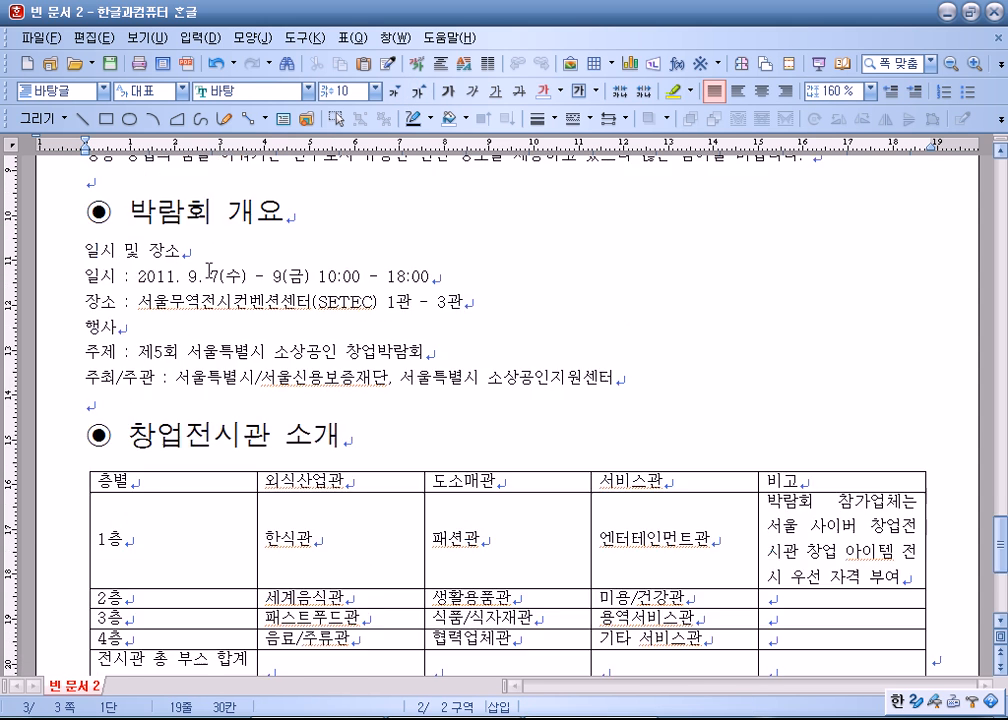
left_click(138, 282)
left_click_drag(136, 281, 287, 283)
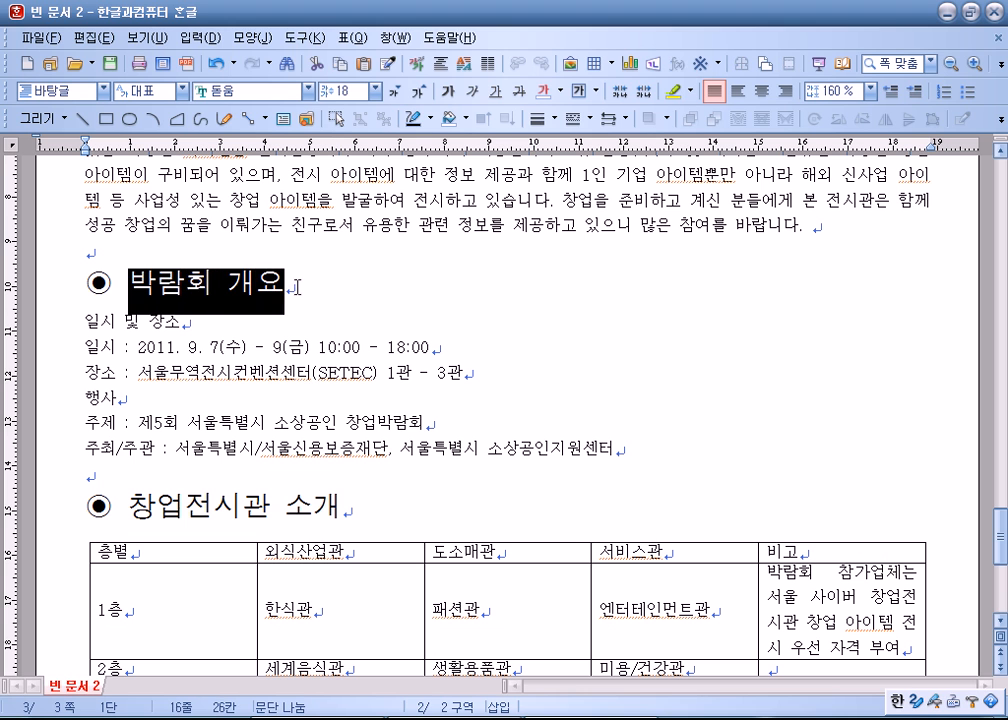
left_click(255, 40)
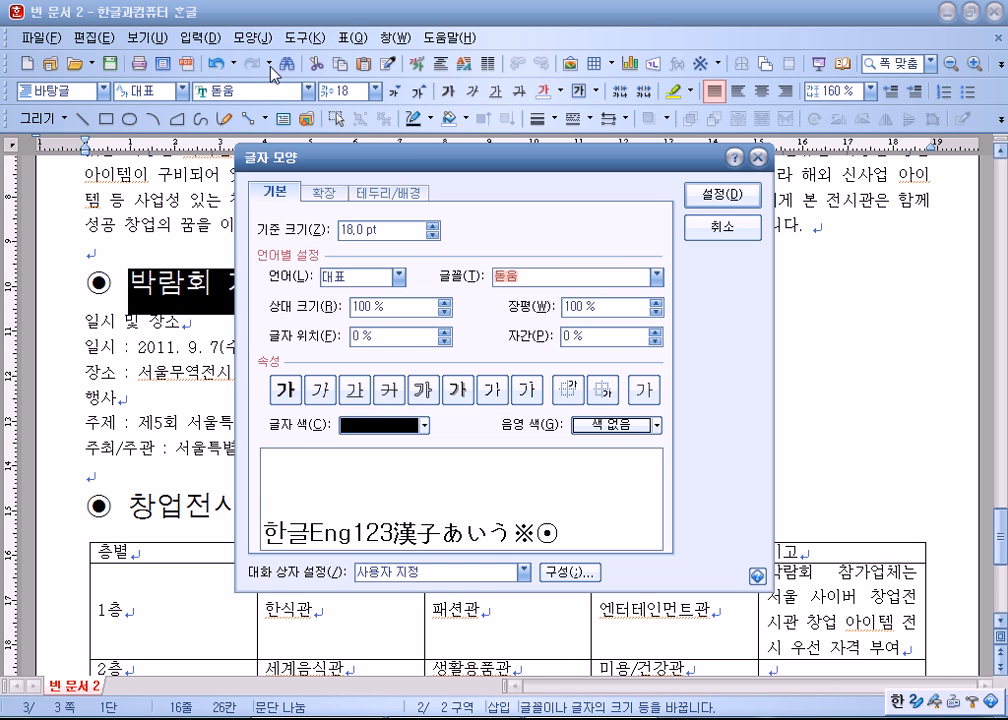
left_click_drag(405, 158, 477, 38)
left_click(421, 305)
left_click(422, 352)
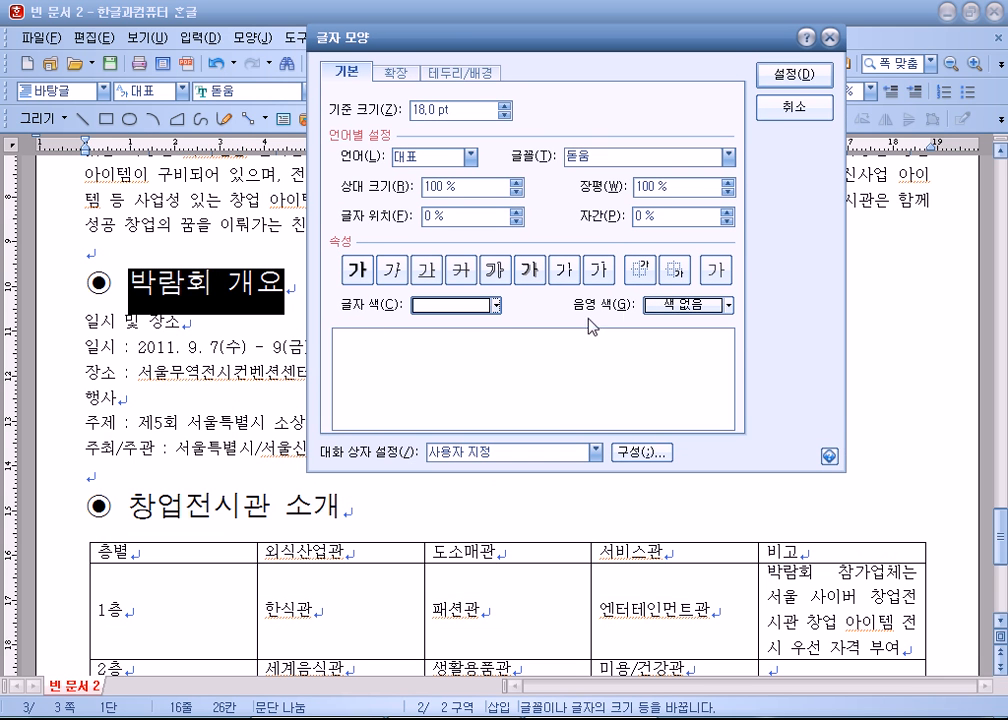
left_click(658, 306)
left_click(725, 378)
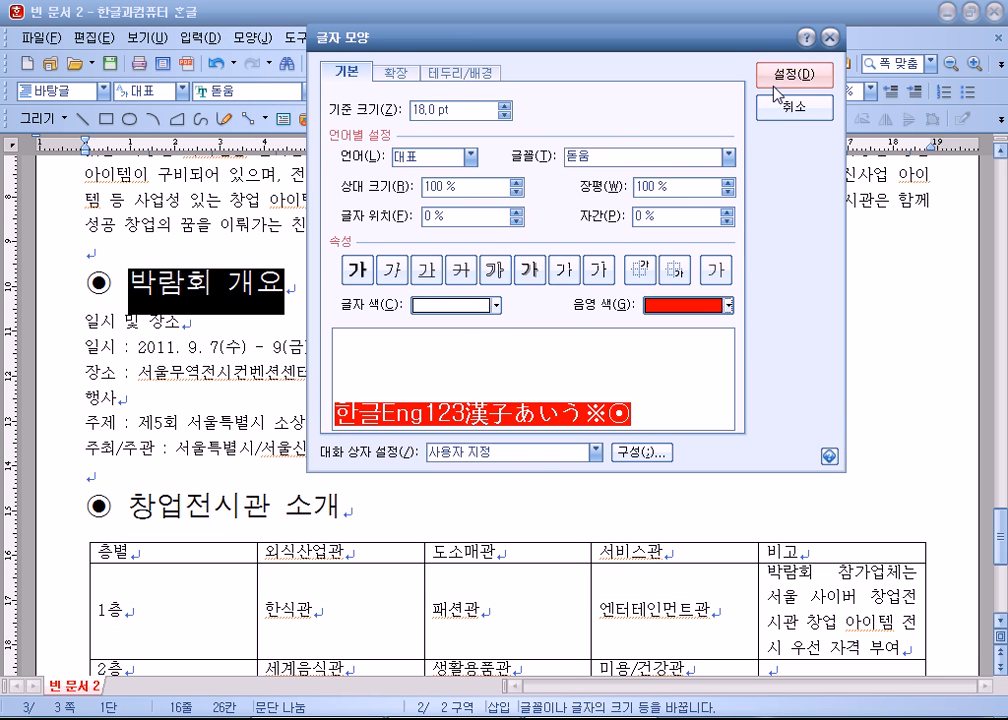
left_click(794, 75)
left_click(468, 292)
- Underline the heading text "창업전시관 소개", excluding its bullet symbol
scroll(133, 320, "down", 3)
left_click_drag(122, 292, 378, 283)
left_click(498, 92)
left_click(157, 297)
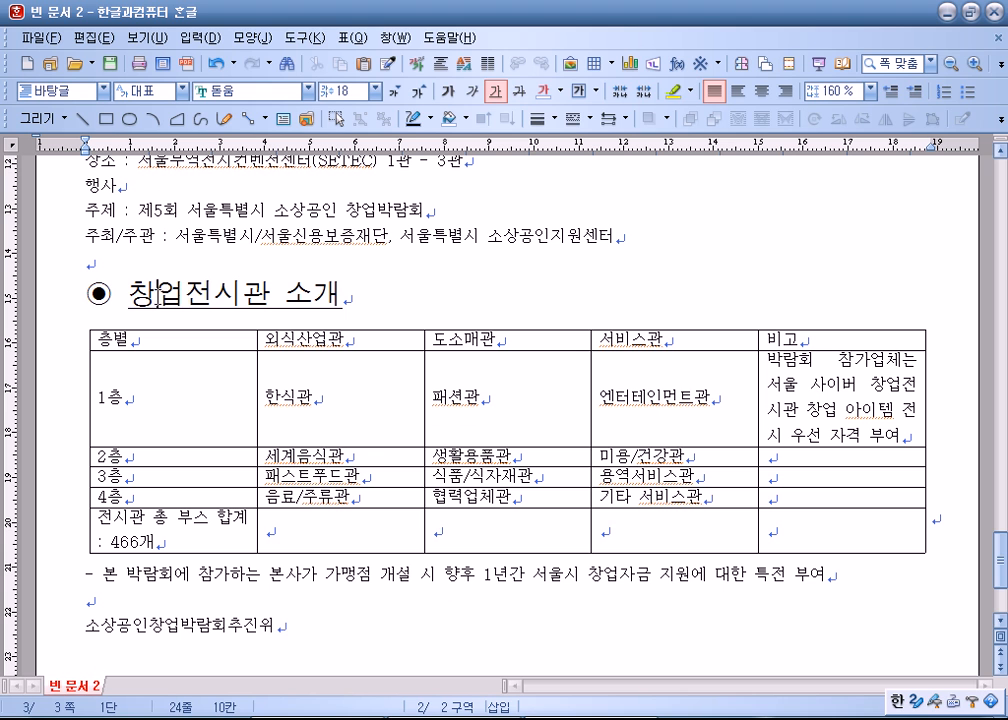
- Add hollow-circle emphasis marks above the word "창업전시관" in the underlined heading
left_click_drag(128, 292, 270, 292)
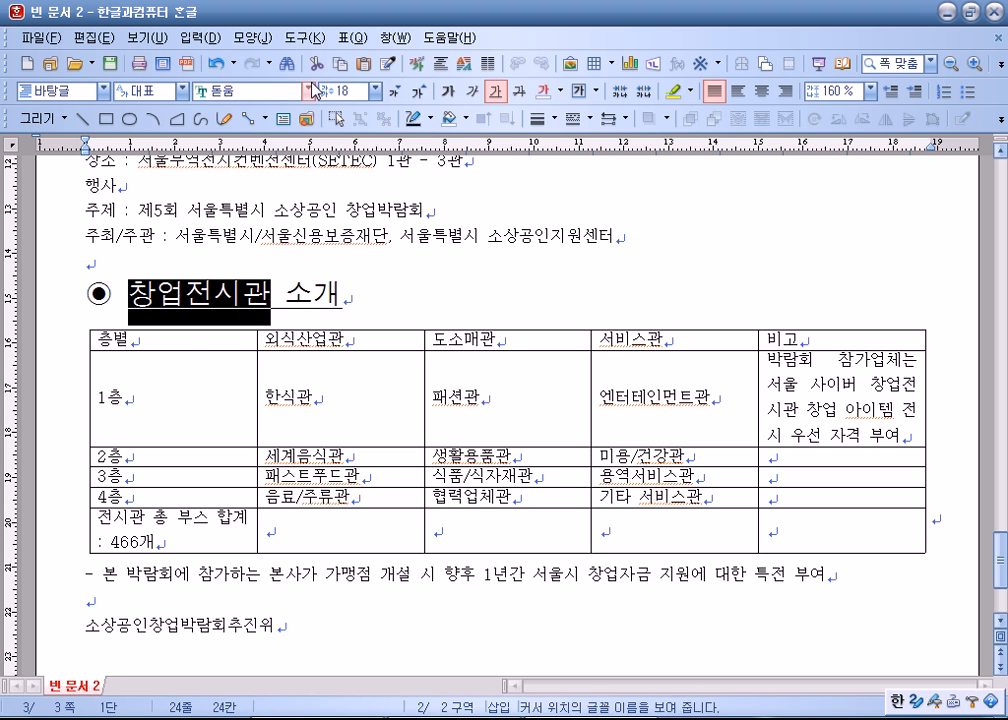
left_click(262, 38)
left_click(286, 62)
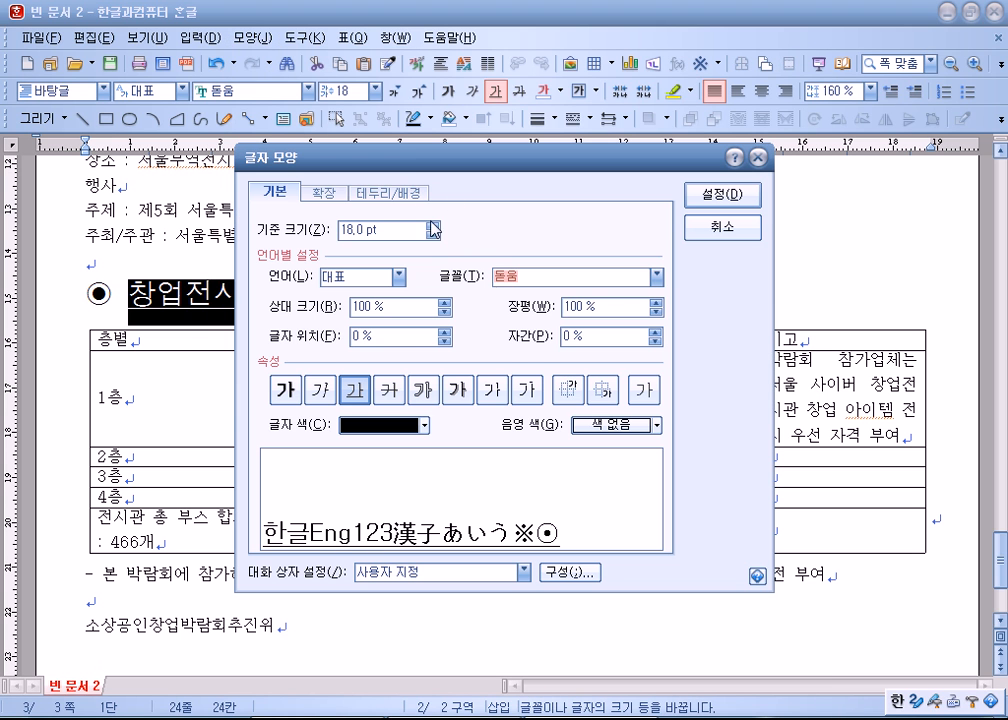
left_click(325, 192)
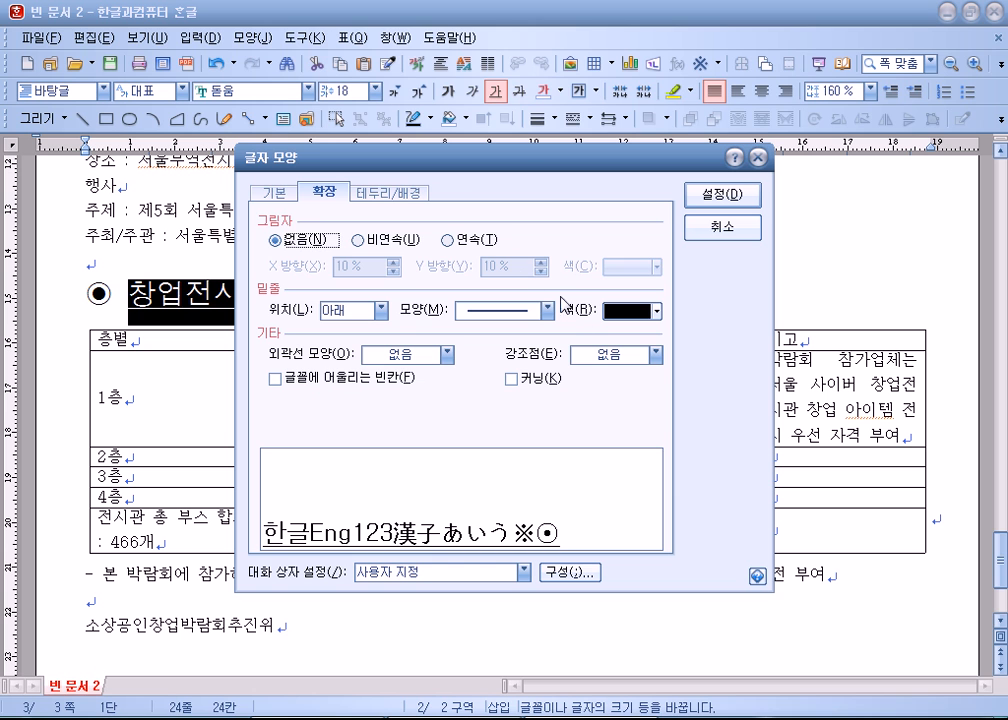
left_click(598, 355)
left_click(596, 408)
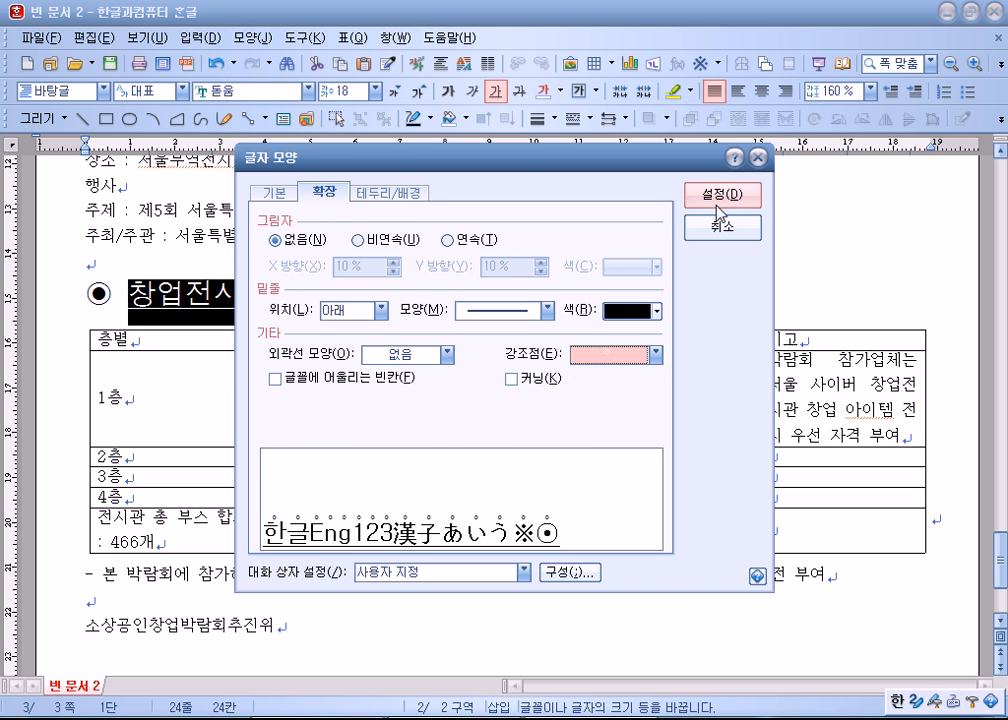
left_click(716, 192)
left_click(145, 267)
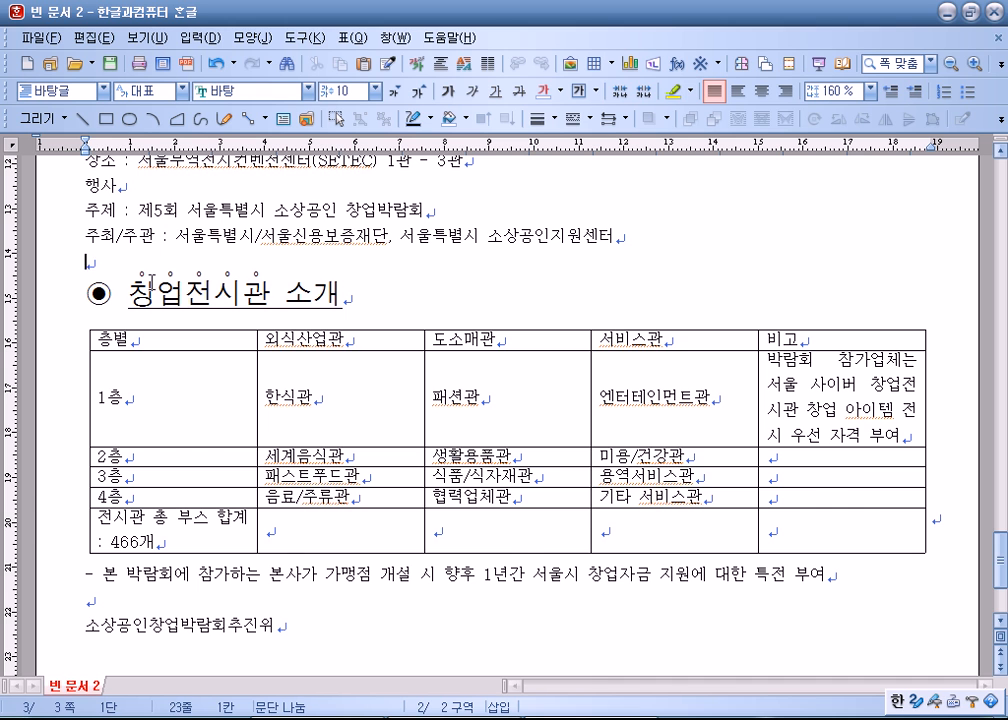
- Set the line spacing of the six lines from "일시 및 장소" to the 주최/주관 line to 180 %
scroll(152, 280, "up", 4)
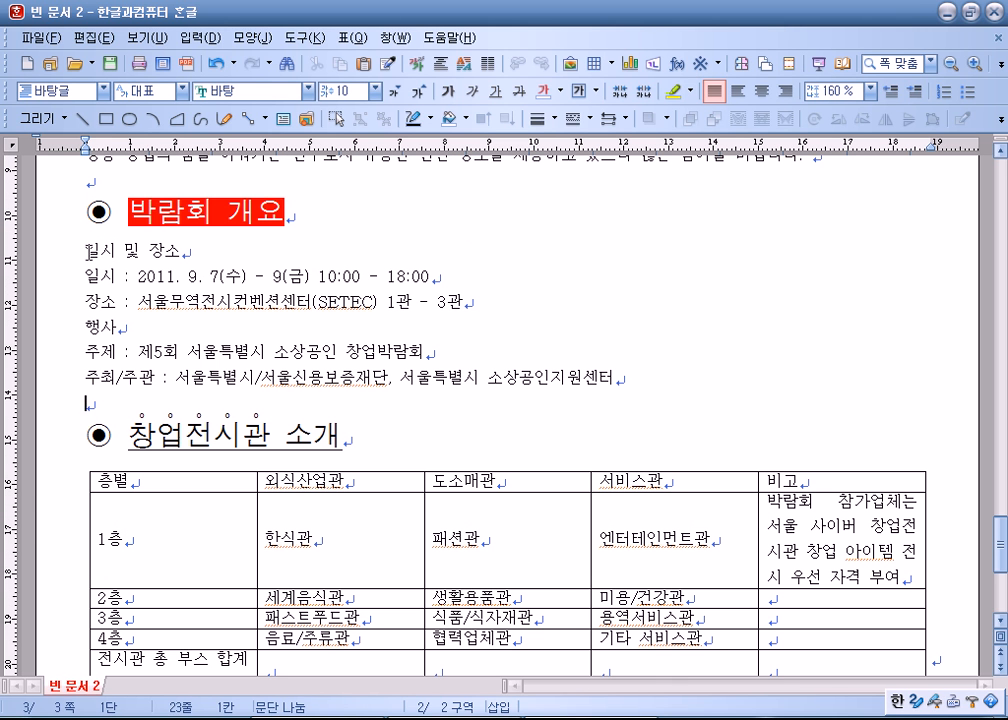
left_click_drag(88, 250, 704, 351)
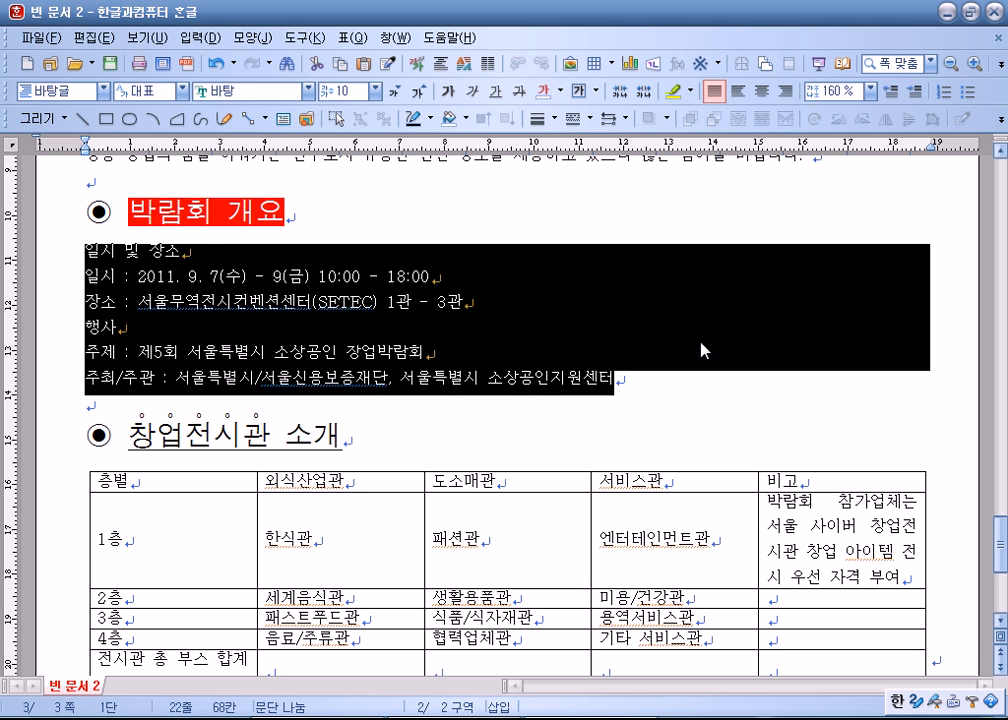
left_click(871, 90)
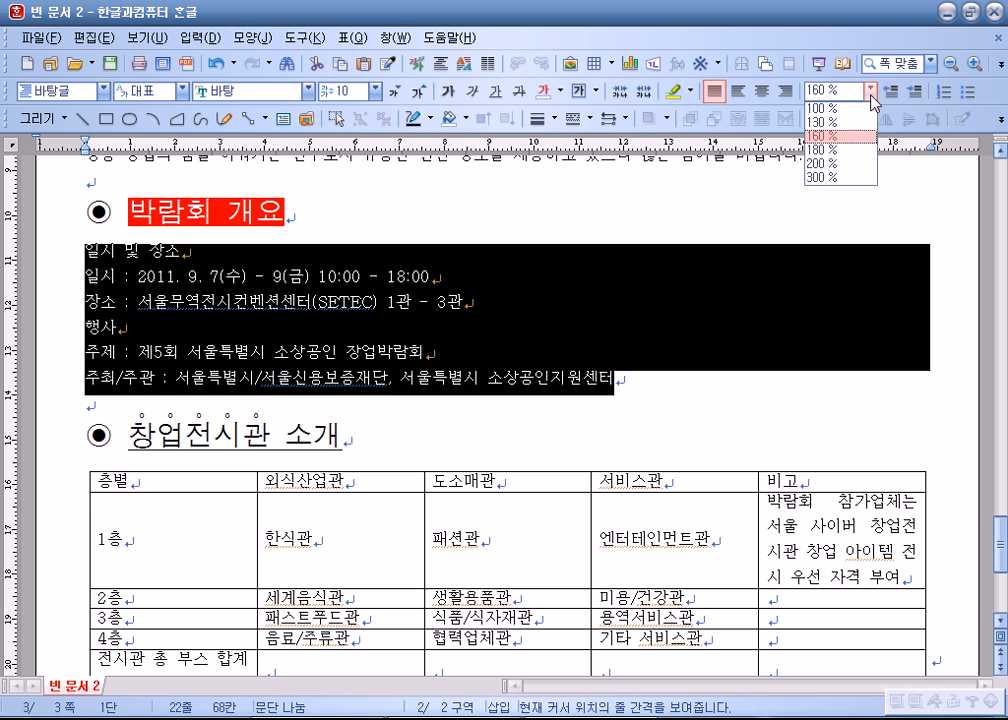
left_click(825, 160)
- Choose the 가) a) (1) paragraph numbering for the selected lines and customize level 1 with 15 pt width and right alignment
right_click(422, 299)
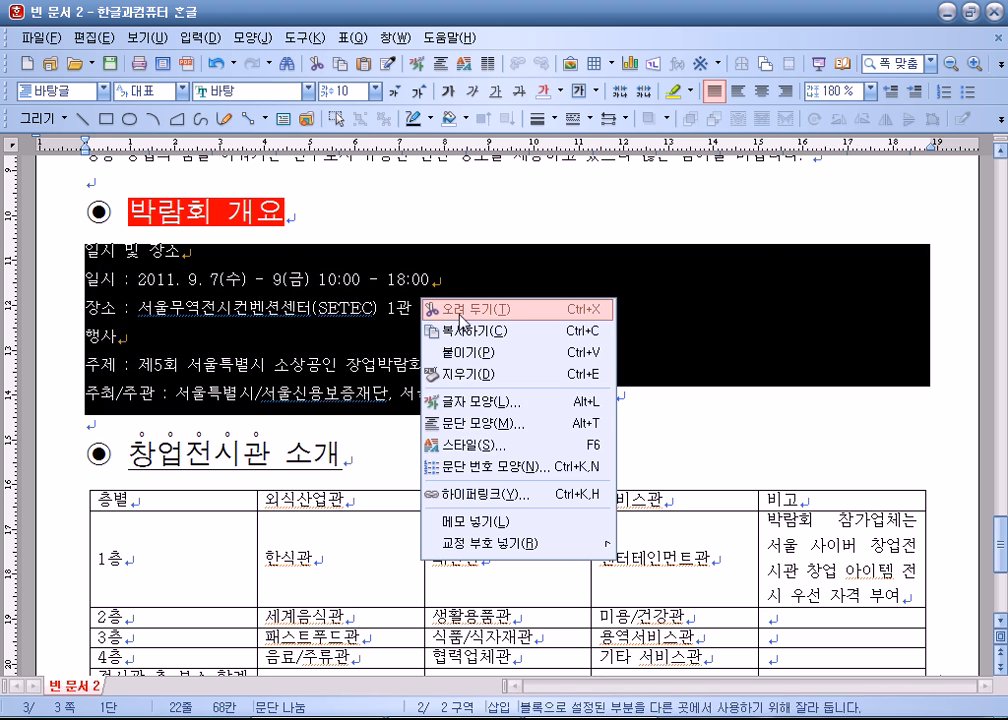
left_click(485, 466)
left_click_drag(463, 133, 569, 55)
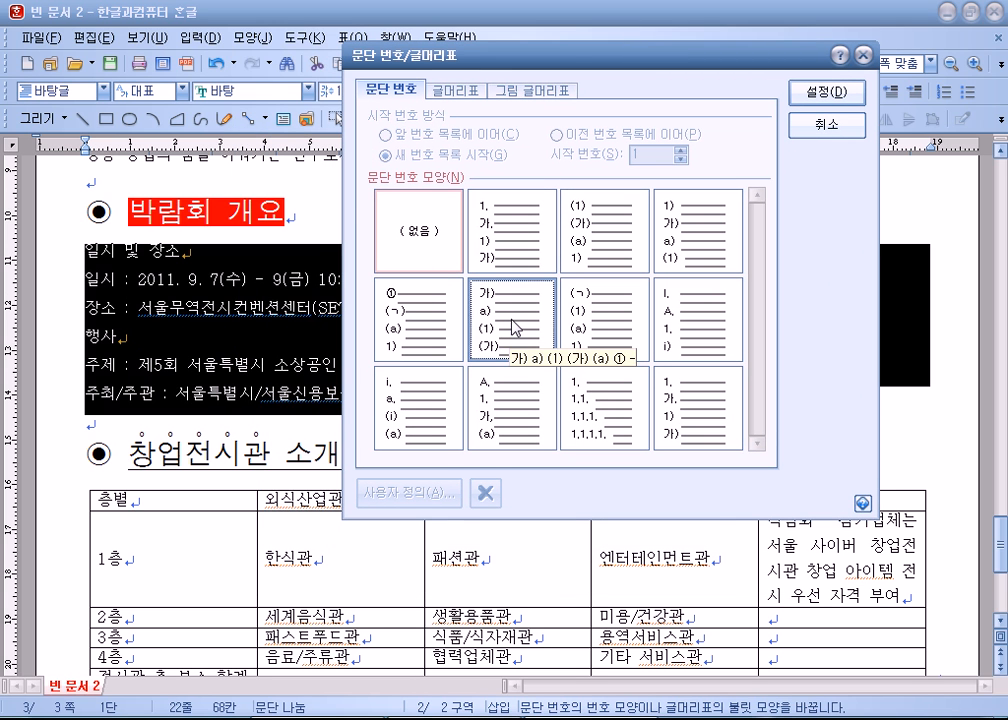
left_click(515, 330)
left_click(410, 497)
double_click(600, 315)
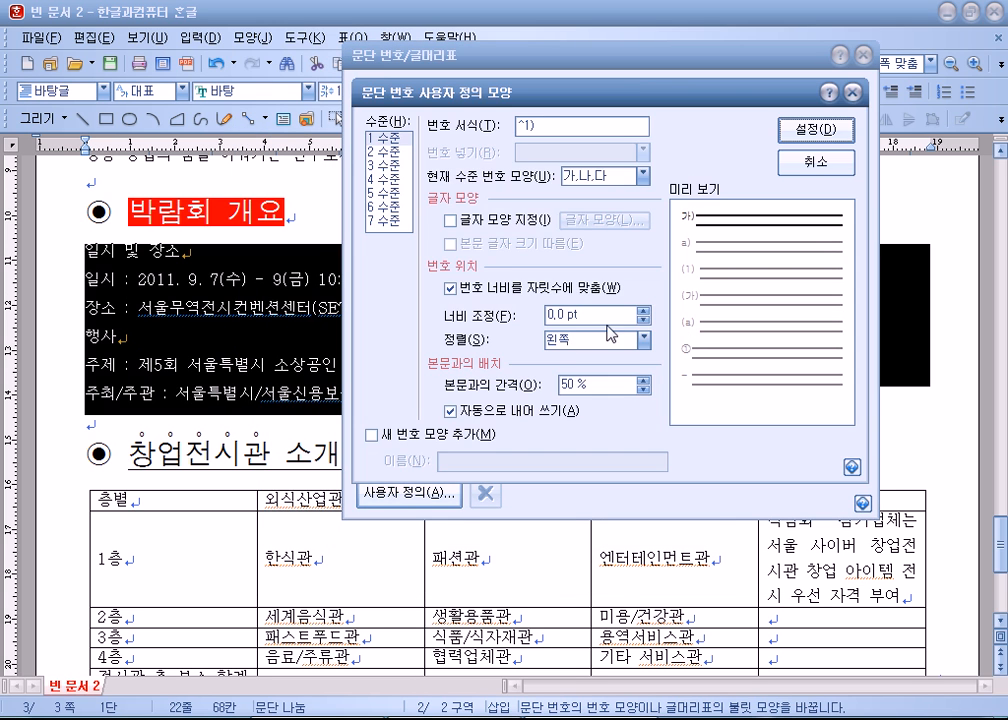
type("15")
left_click(552, 341)
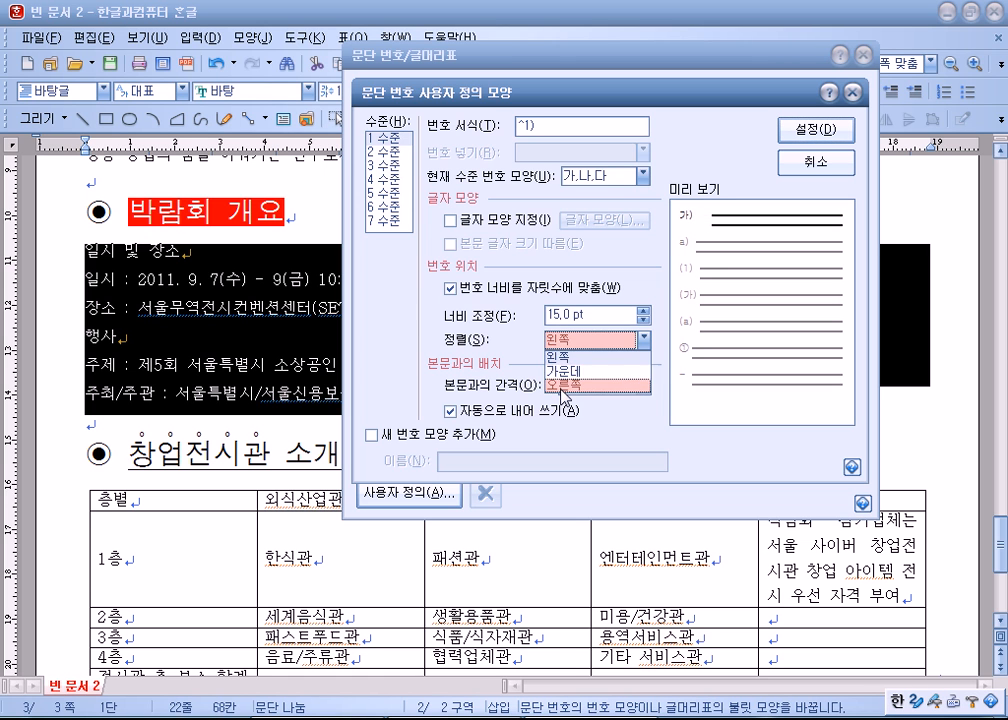
left_click(556, 384)
- Set numbering level 2 to 25 pt width with right alignment and apply the numbering to the selected lines
left_click(385, 152)
double_click(595, 315)
type("52")
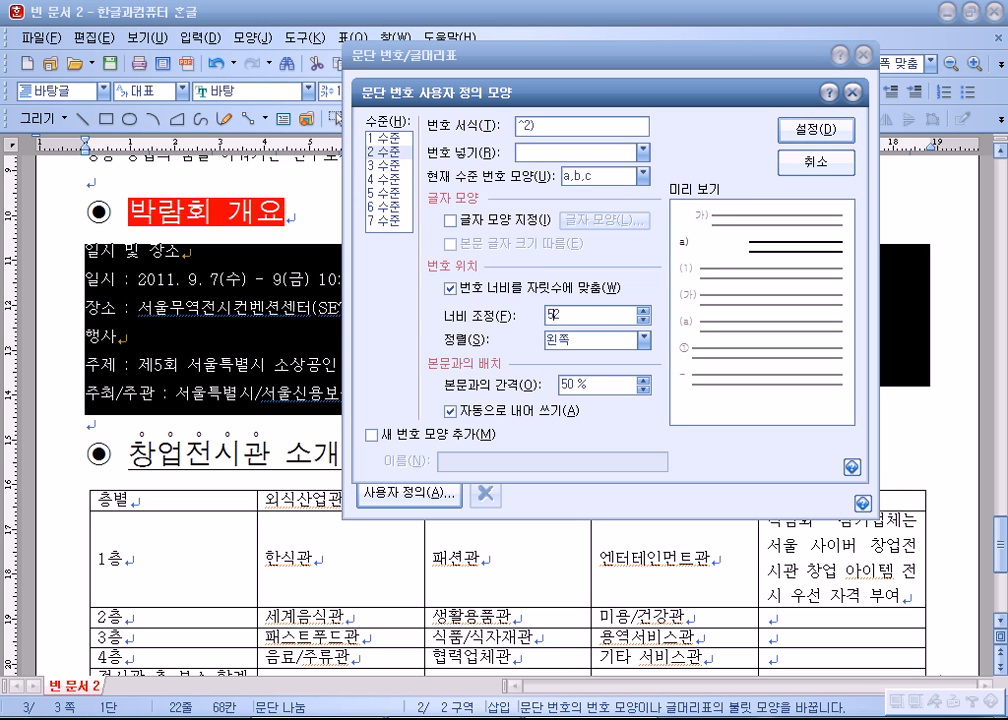
double_click(574, 315)
type("25")
left_click(560, 340)
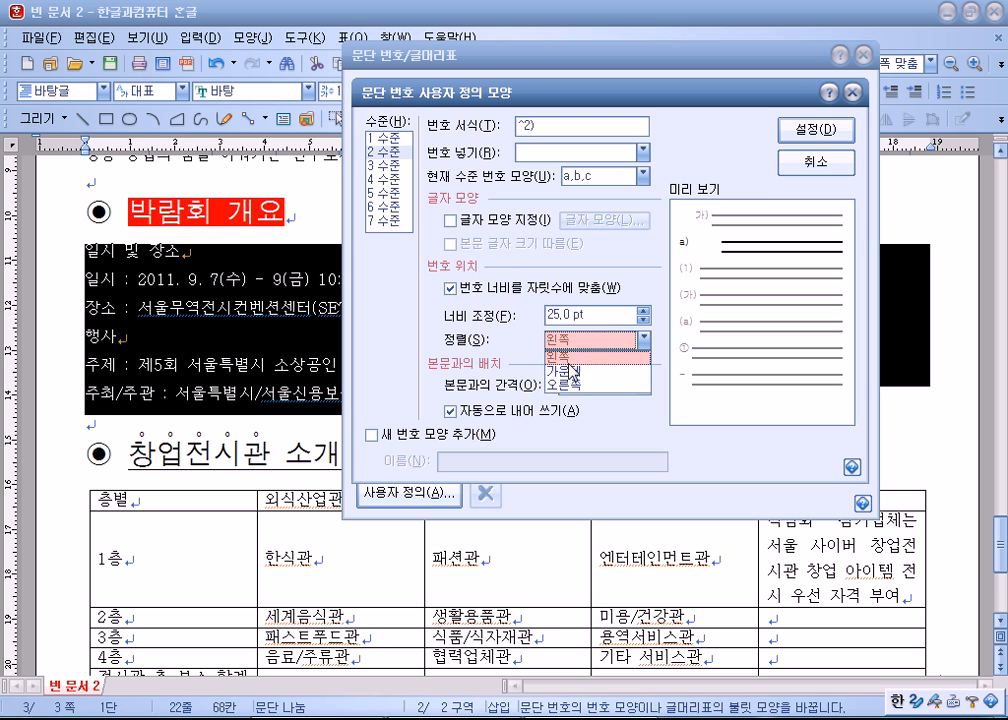
left_click(558, 384)
left_click(812, 130)
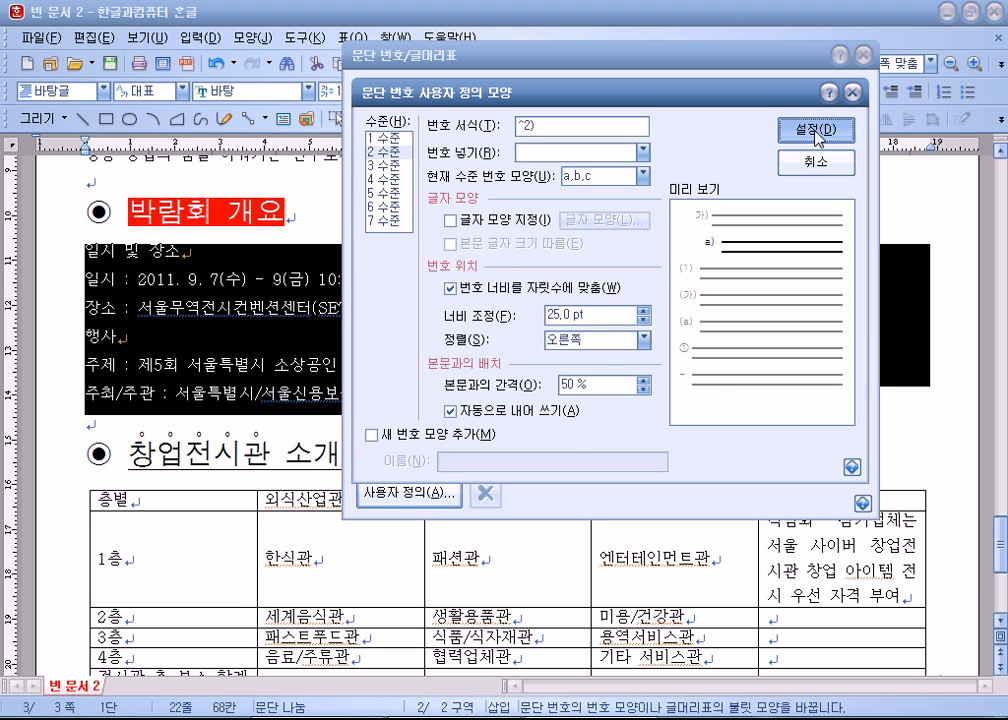
left_click(812, 93)
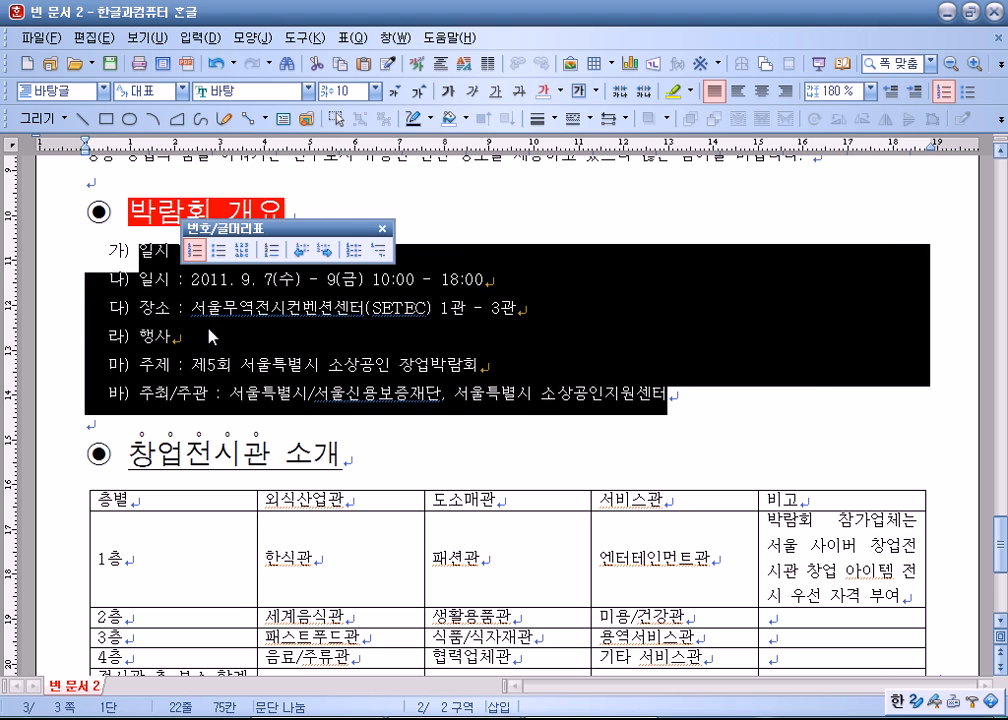
- Demote the 일시 and 장소 lines and the 주제 and 주최/주관 lines to the second numbering level
left_click_drag(233, 286, 285, 318)
left_click(325, 250)
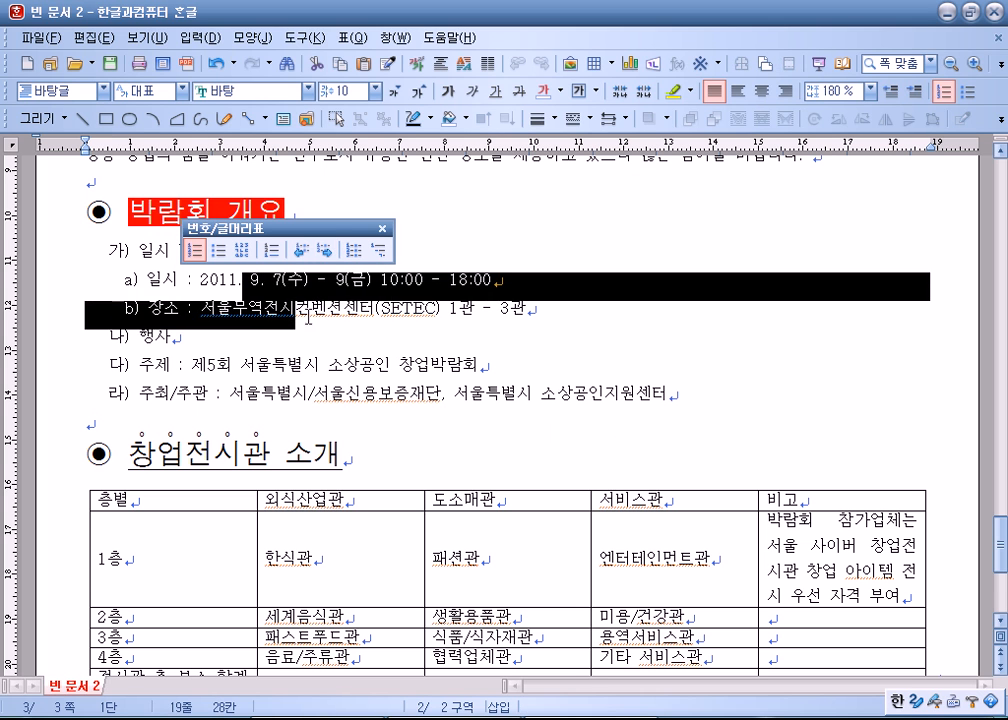
left_click_drag(296, 377, 323, 393)
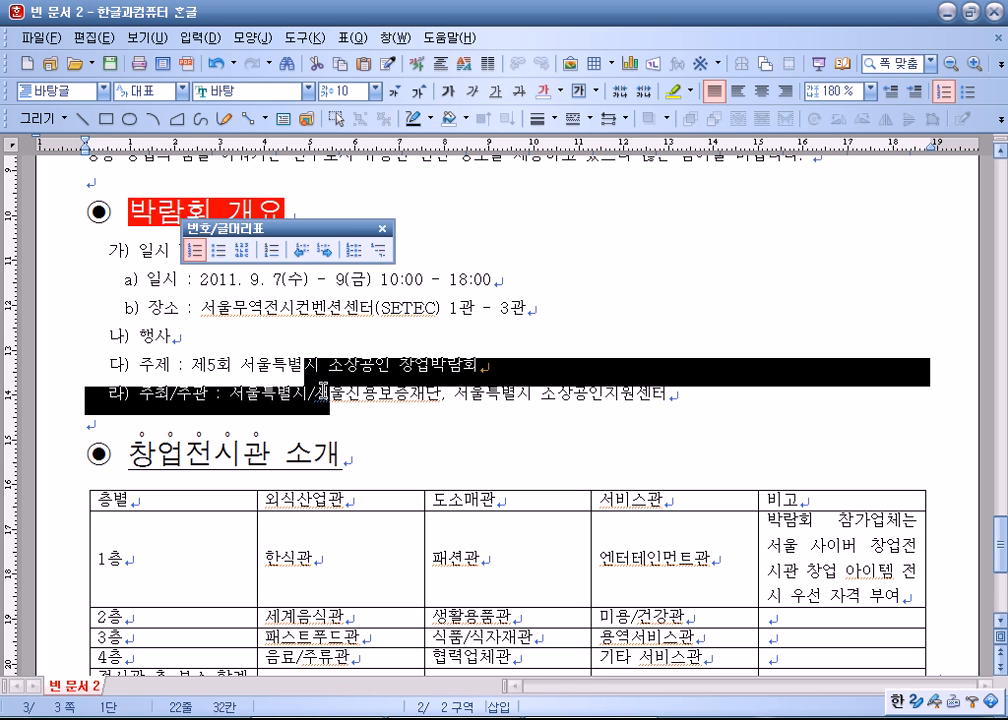
left_click(325, 250)
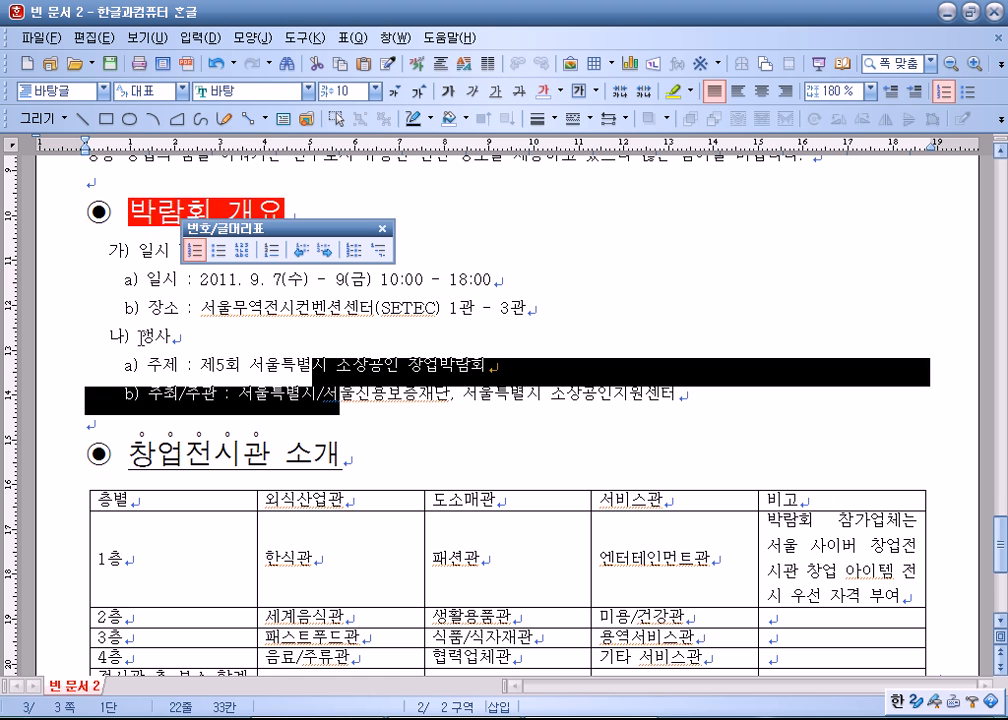
- Merge the first four cells of the table's total row, and merge the cells below 비고 into one
scroll(141, 337, "down", 3)
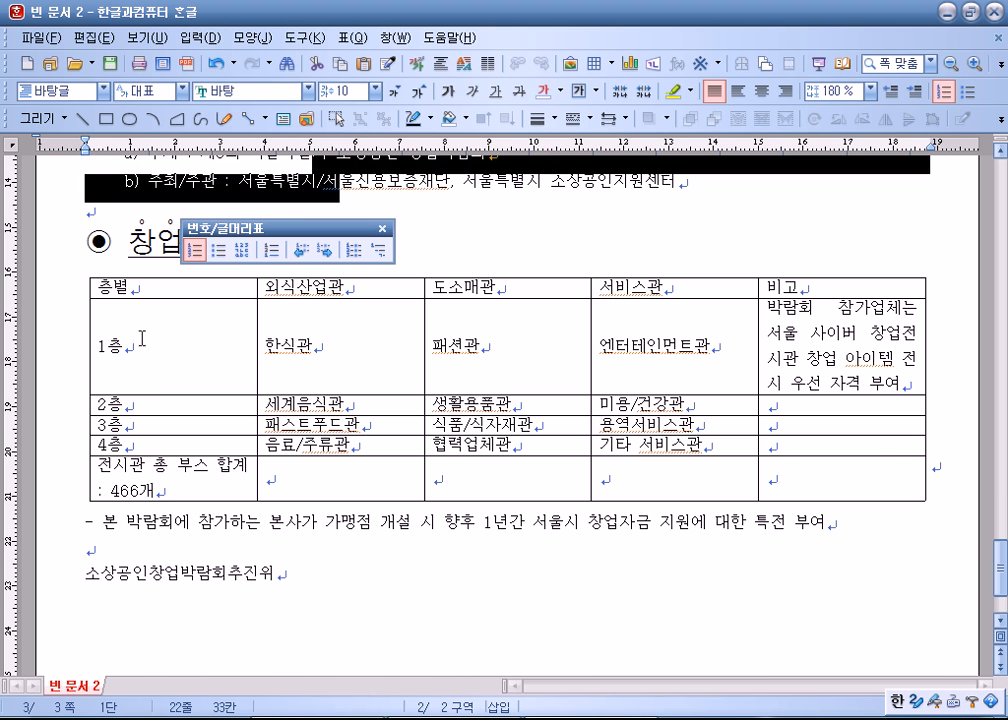
left_click(141, 283)
left_click_drag(155, 465, 675, 478)
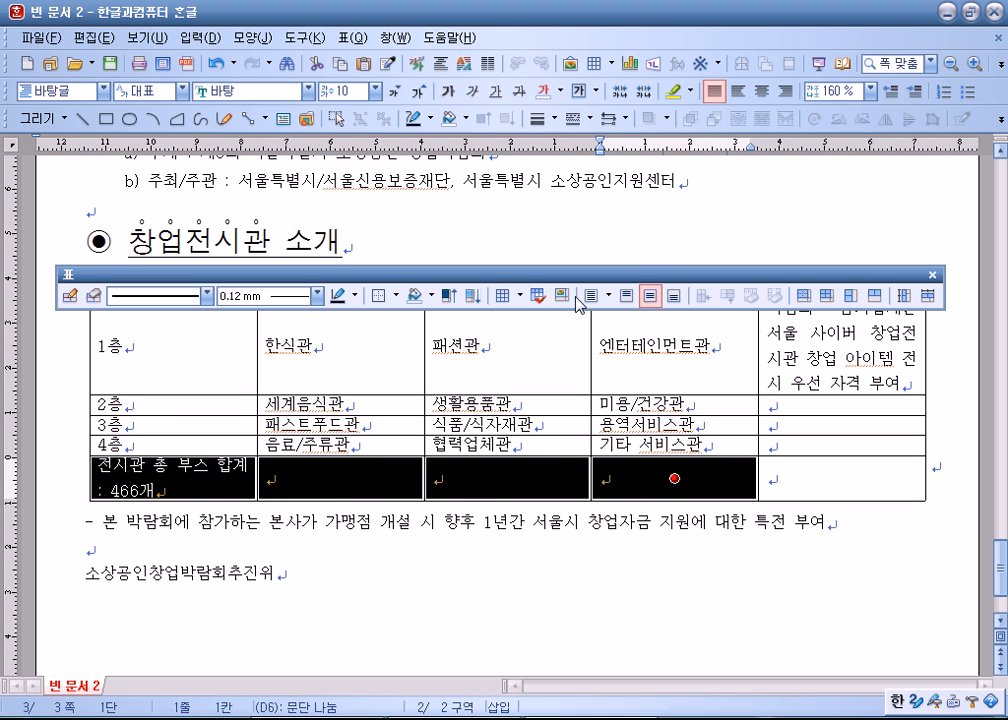
left_click(804, 296)
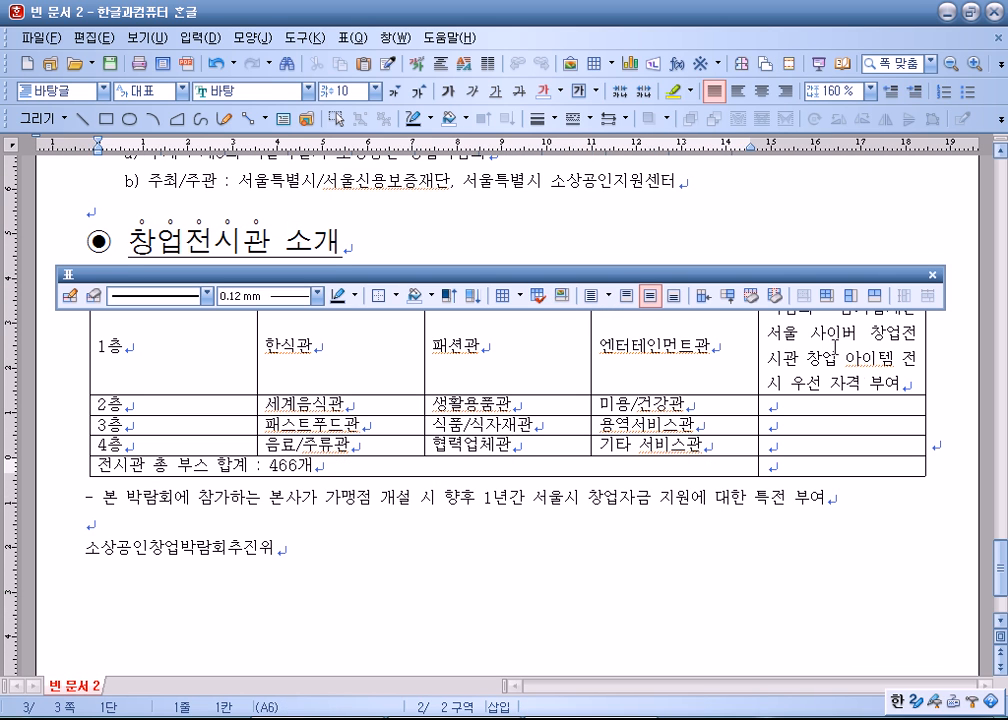
left_click_drag(835, 347, 835, 443)
key("m")
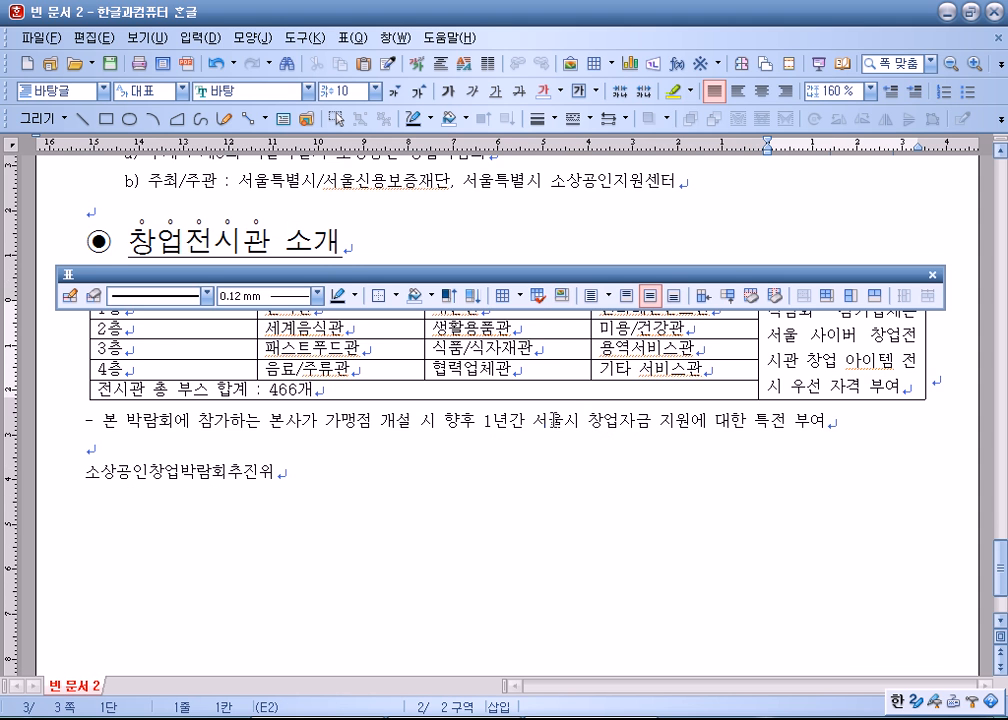
- Center the text in all cells of the exhibition hall table
scroll(525, 424, "up", 2)
left_click_drag(163, 430, 869, 540)
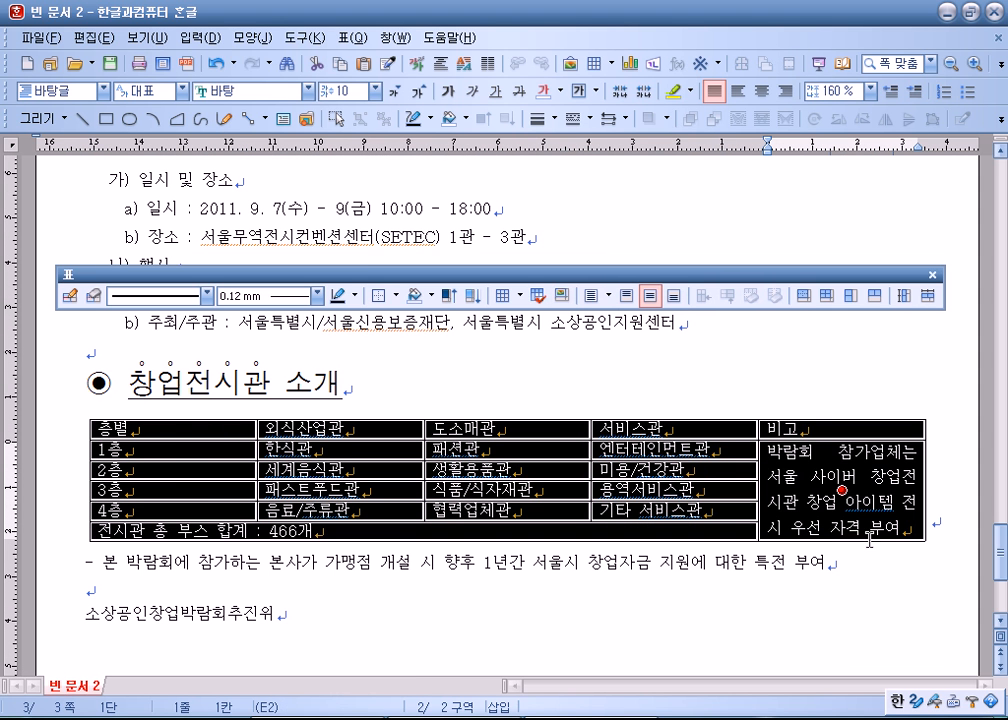
left_click(762, 91)
left_click(255, 463)
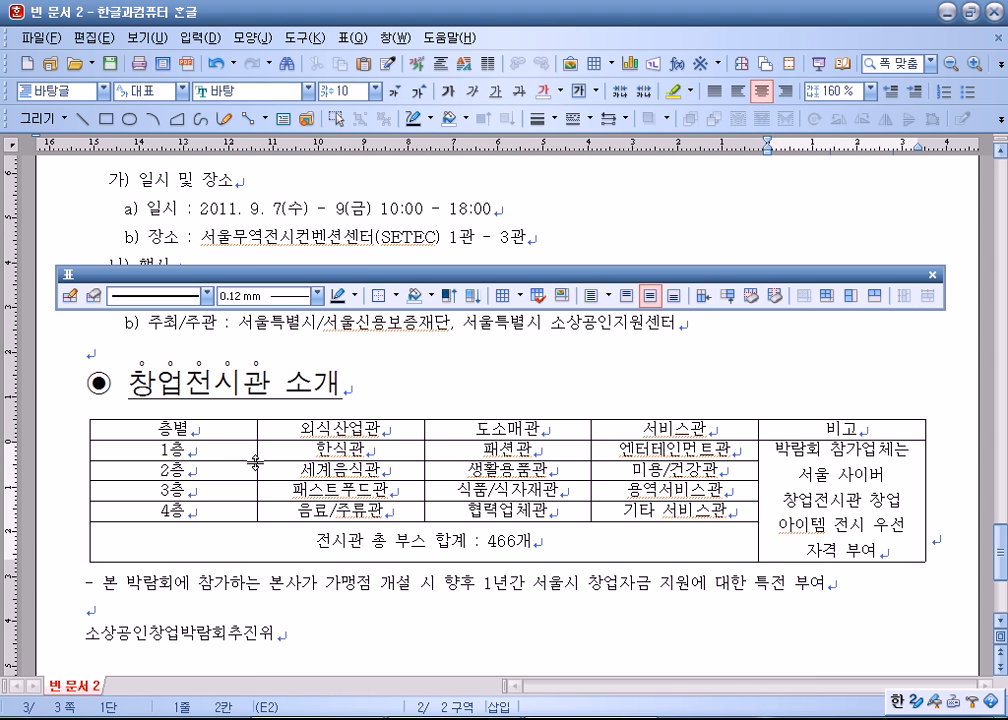
- Narrow the table's first four columns to fit their text and widen the 비고 column accordingly
left_click_drag(255, 463, 194, 464)
left_click_drag(425, 447, 357, 447)
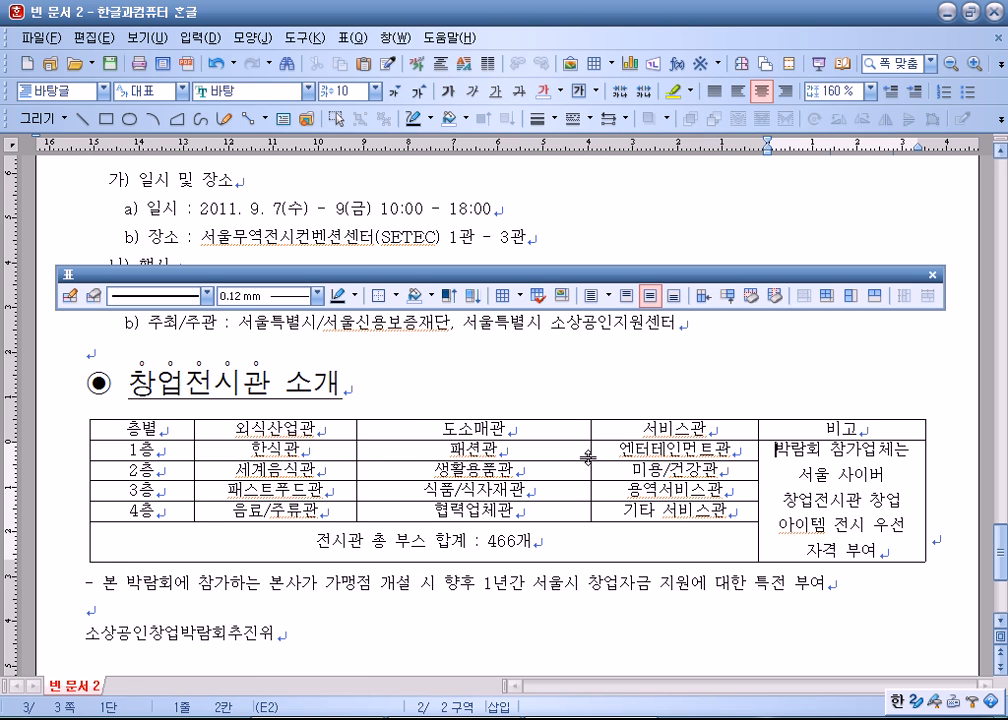
left_click_drag(589, 458, 489, 458)
left_click_drag(757, 450, 674, 450)
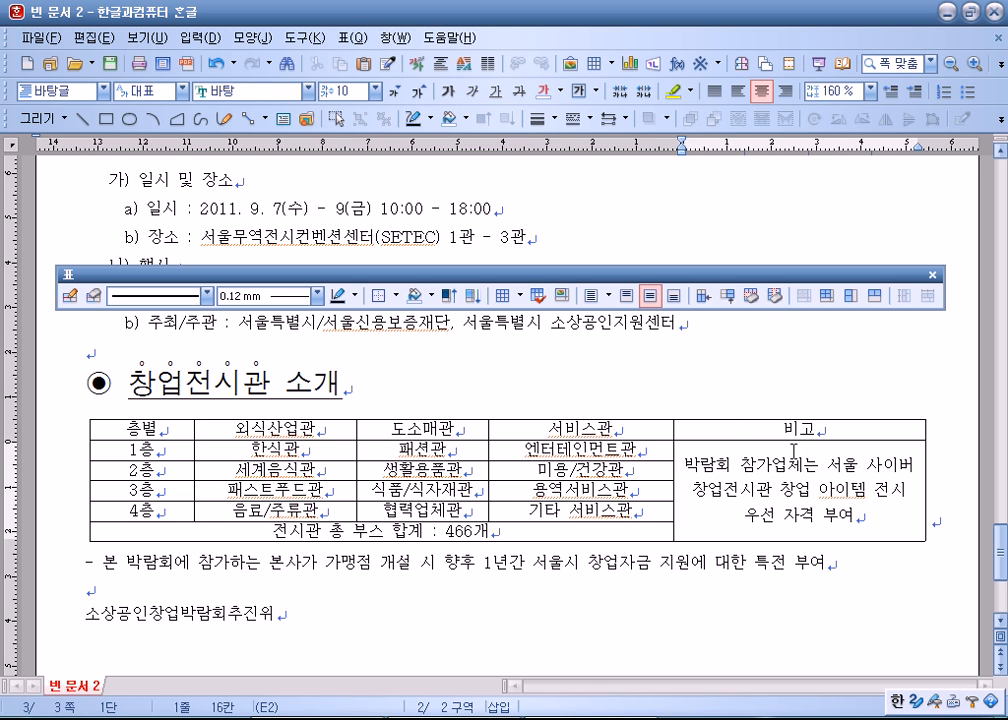
- Break the line after 박람회 참가업체는 in the merged cell below 비고
key("Return")
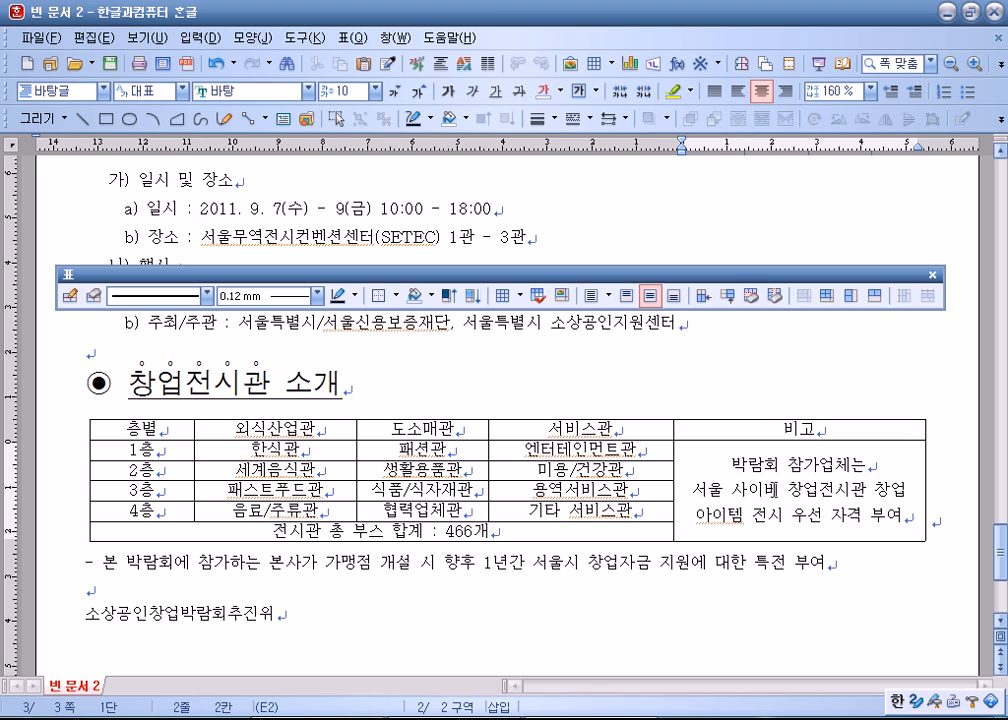
- Try line breaks after 서울 사이버 and after 창업전시관 in the merged cell below 비고, and undo both breaks
left_click(782, 493)
key("Return")
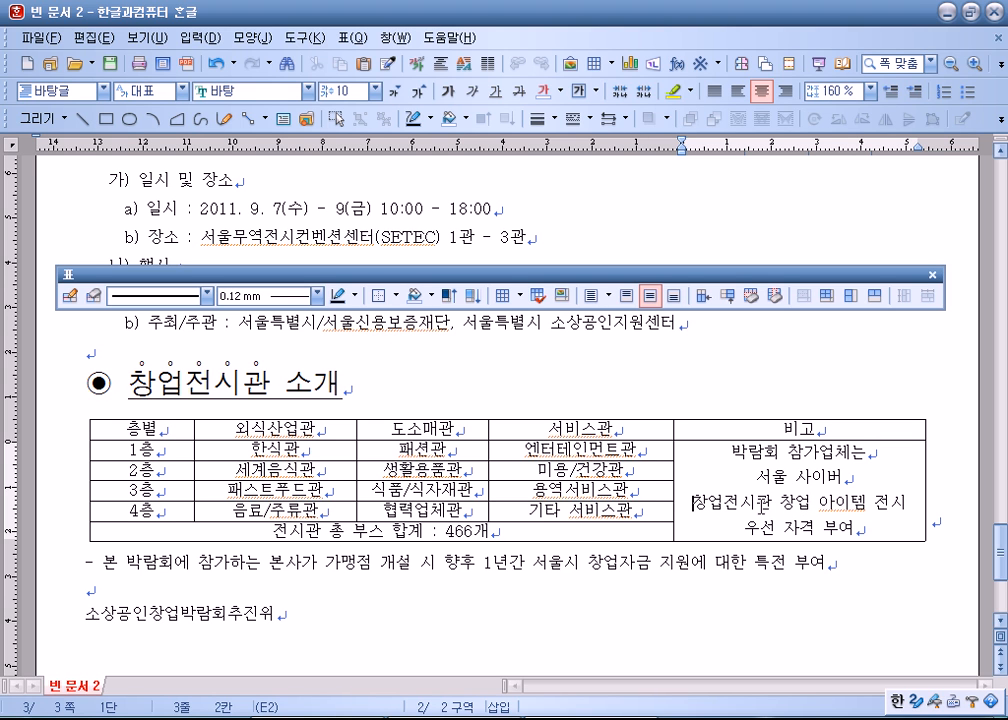
left_click(776, 500)
key("Return")
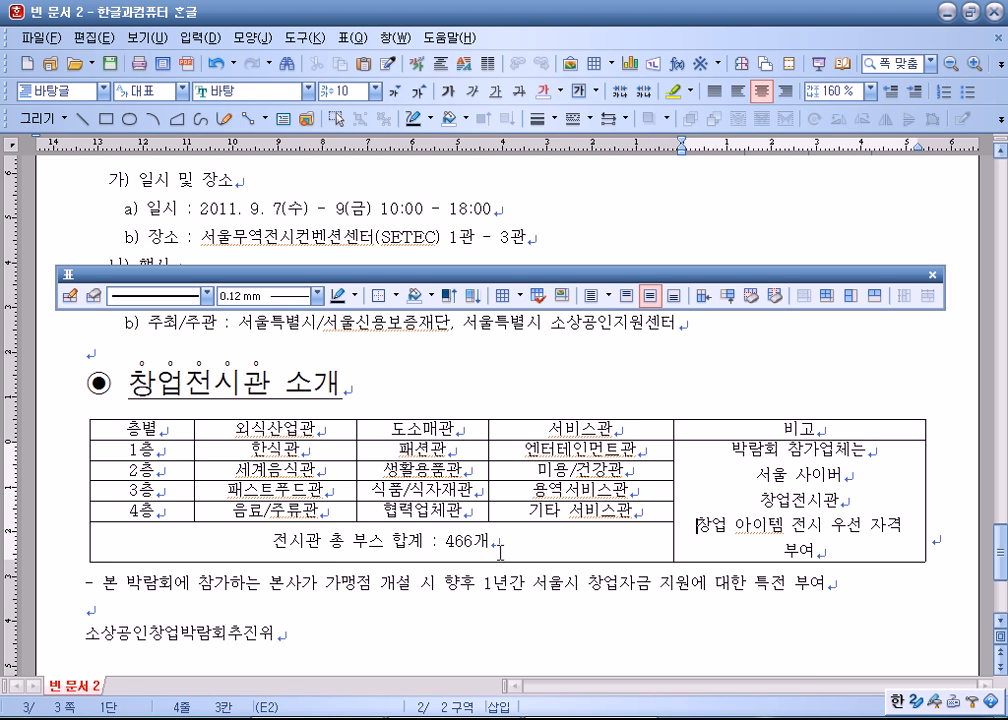
key("ctrl+z")
key("ctrl+z")
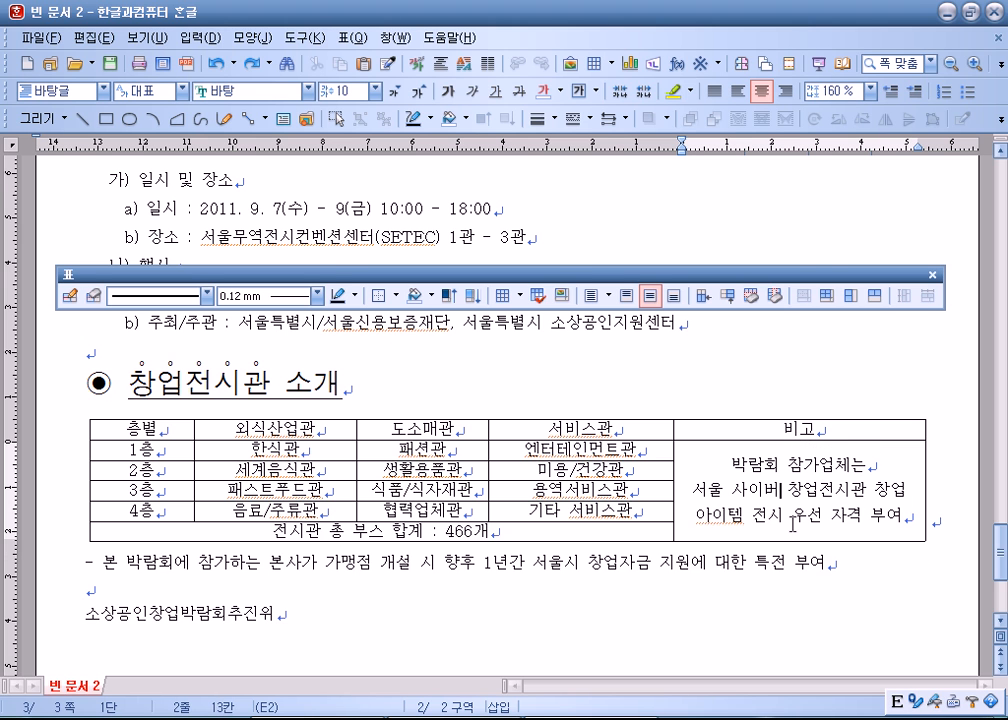
- Stretch the exhibition hall table downward to about 4 cm tall so that all its rows become higher
scroll(665, 515, "down", 3)
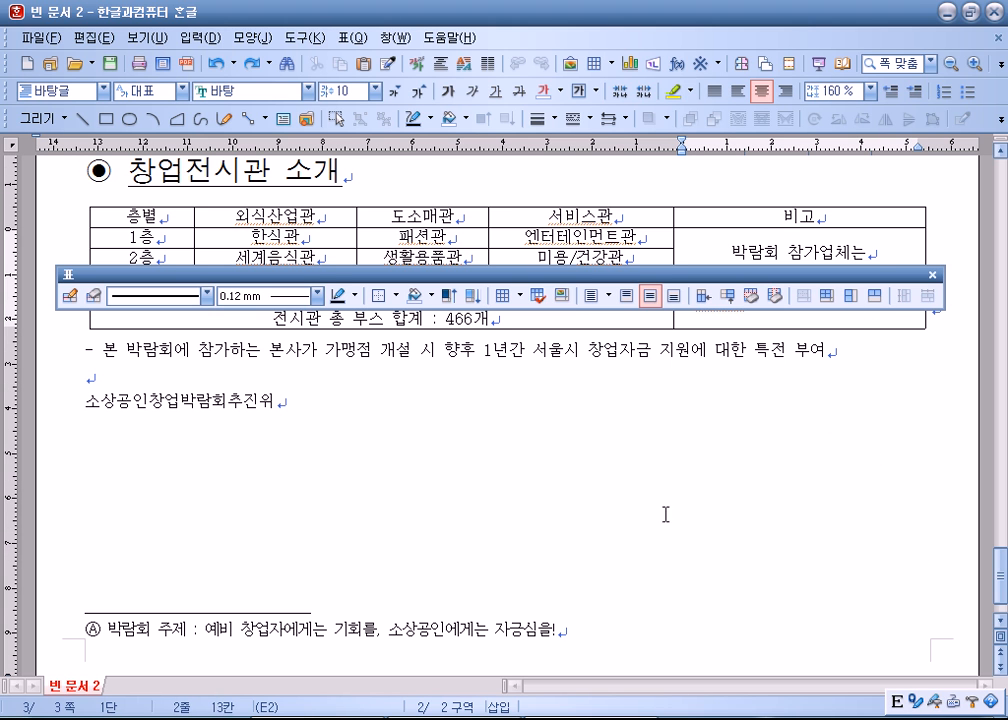
left_click(508, 357)
scroll(515, 380, "up", 1)
left_click(510, 397)
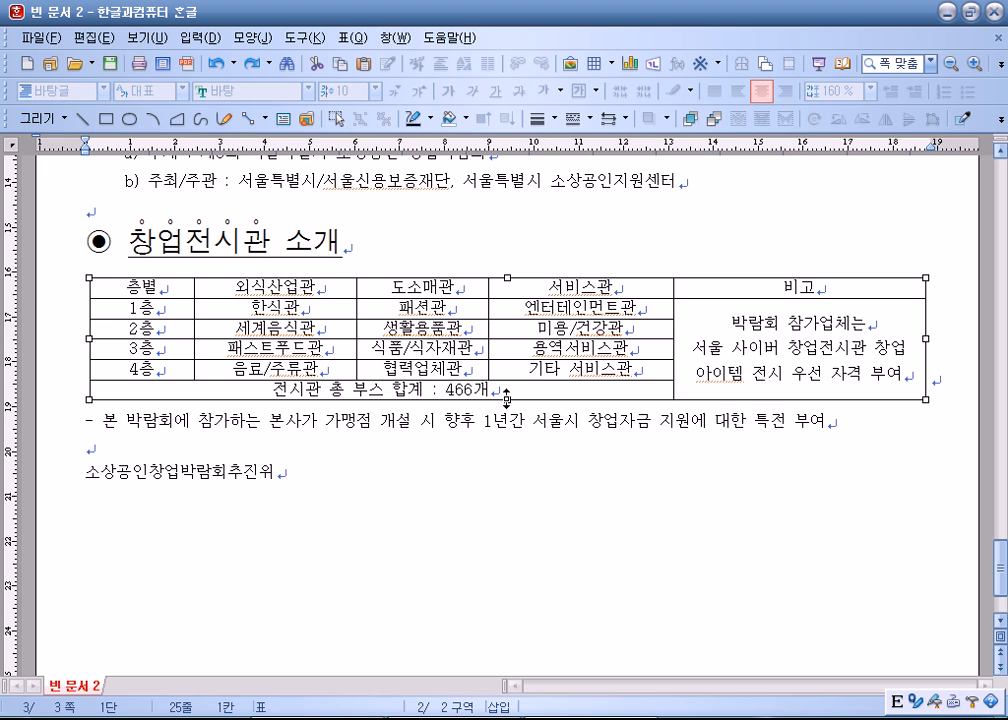
left_click(621, 450)
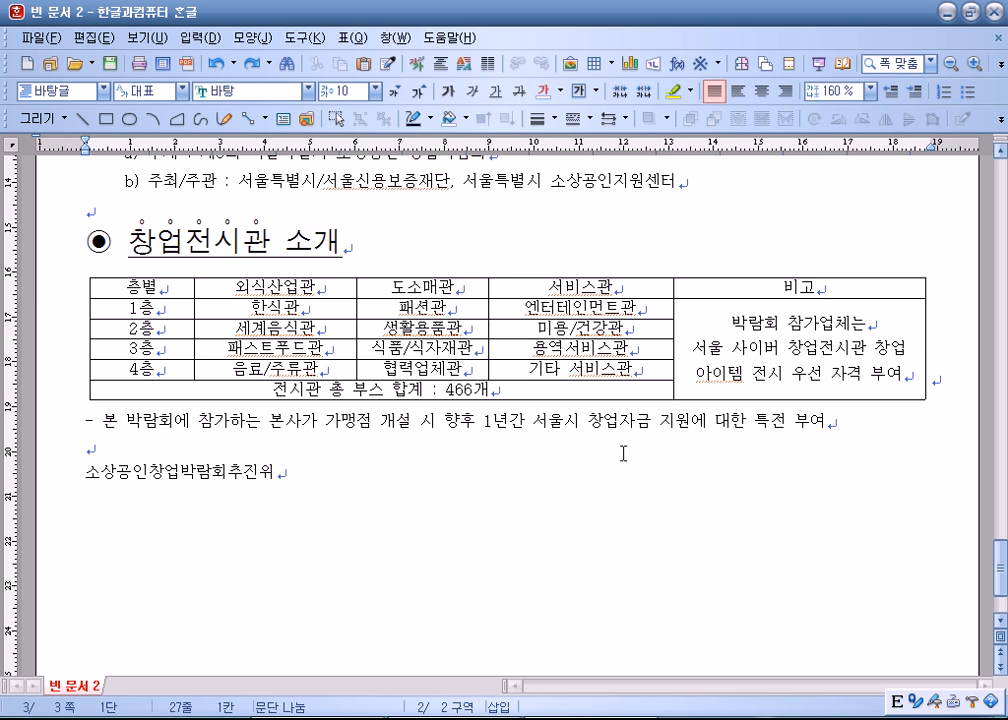
left_click(543, 399)
left_click_drag(507, 399, 506, 458)
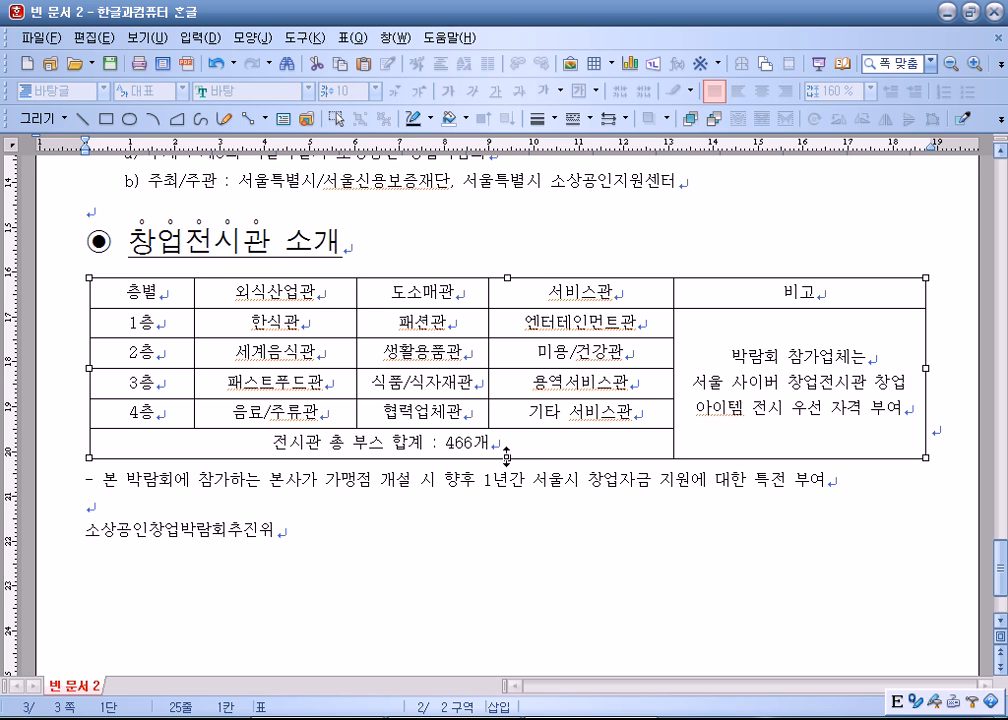
left_click(746, 541)
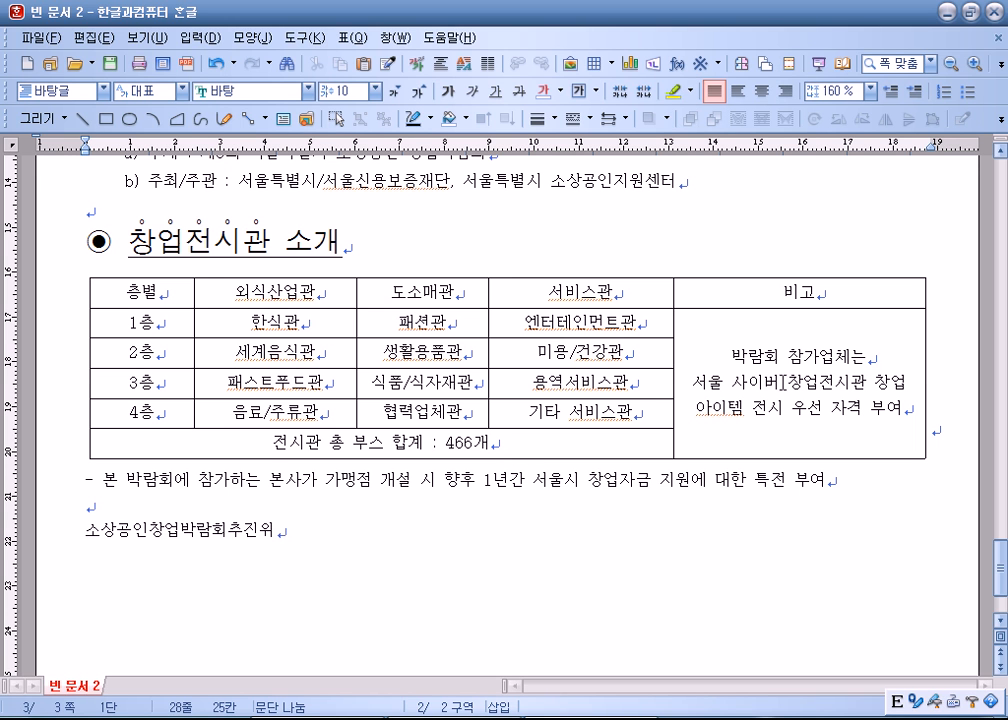
- Break the line after 서울 사이버 in the merged cell below 비고 of the enlarged table
left_click(786, 382)
key("Return")
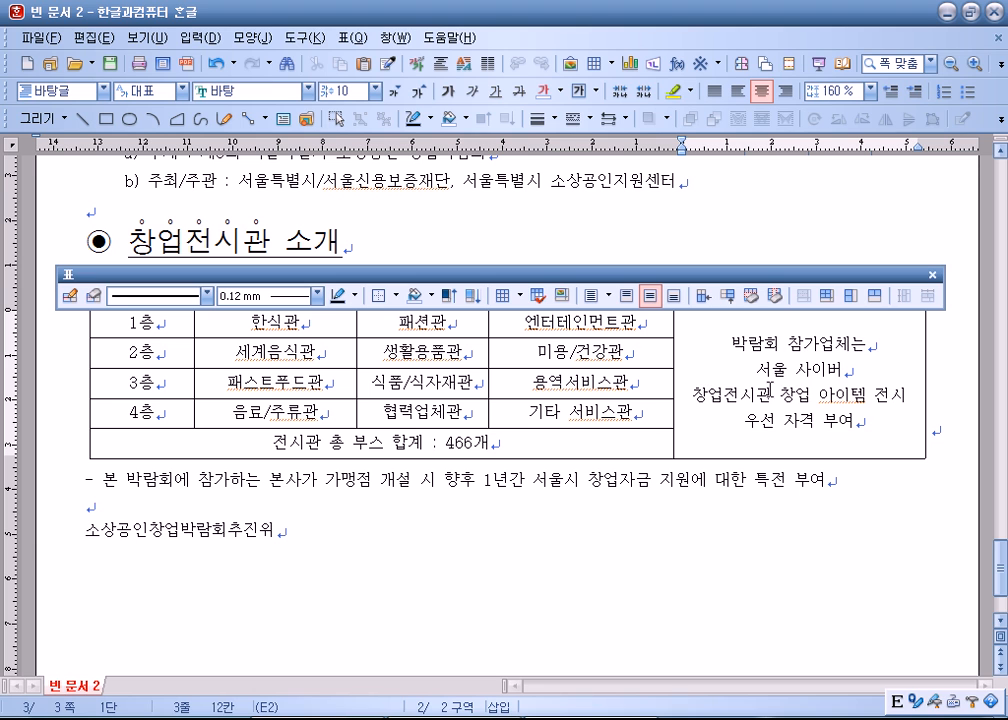
- Break the merged remarks cell's text into separate lines after "창업전시관" and after "창업 아이템 전시 우선"
left_click(783, 388)
key("Return")
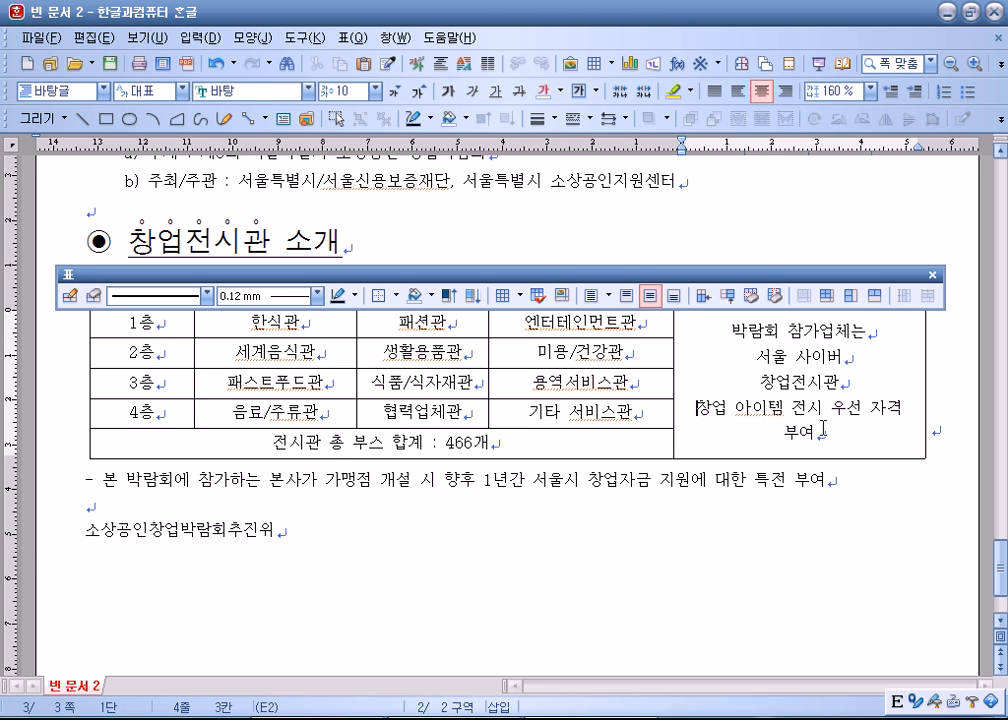
left_click(858, 407)
key("Return")
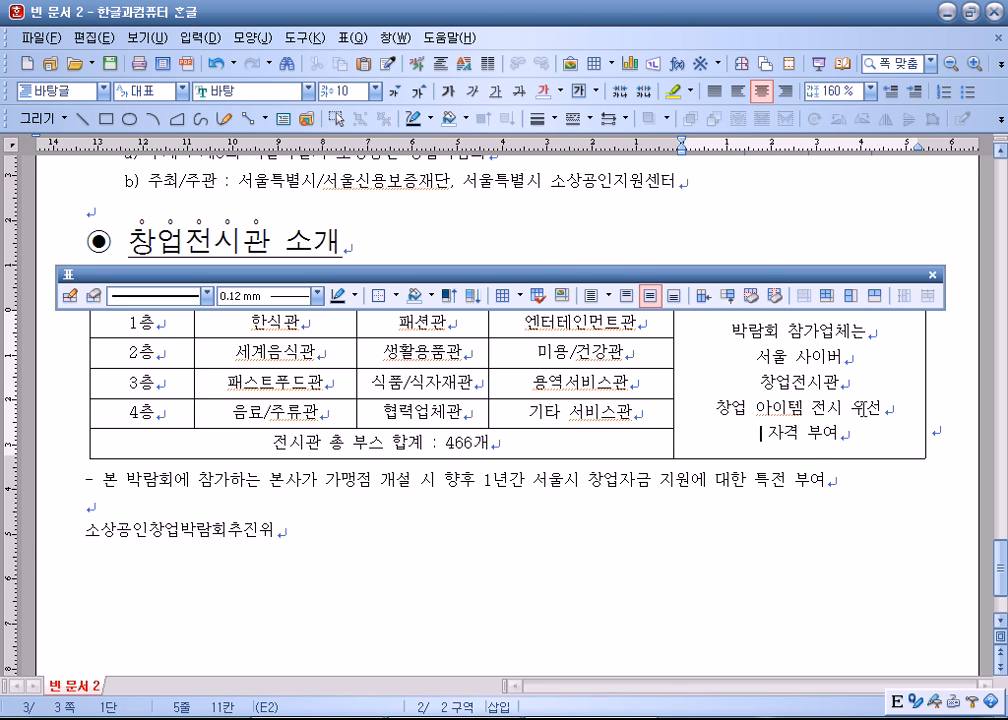
scroll(741, 400, "up", 1)
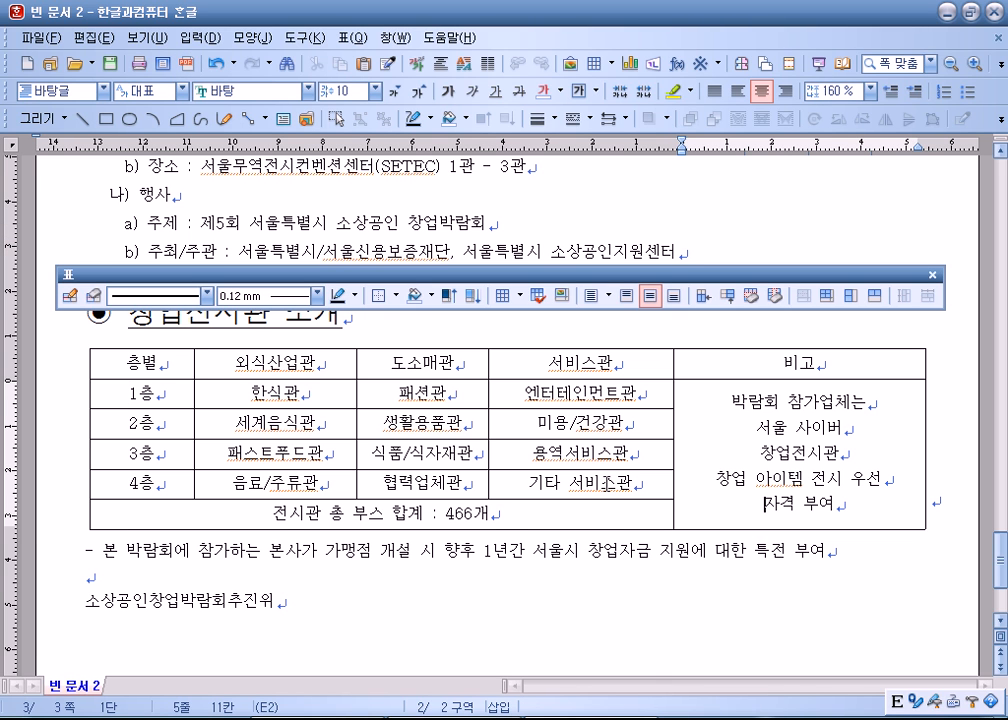
- Stretch the exhibition hall table's height slightly so that all of its rows become taller
left_click(580, 530)
scroll(669, 517, "down", 3)
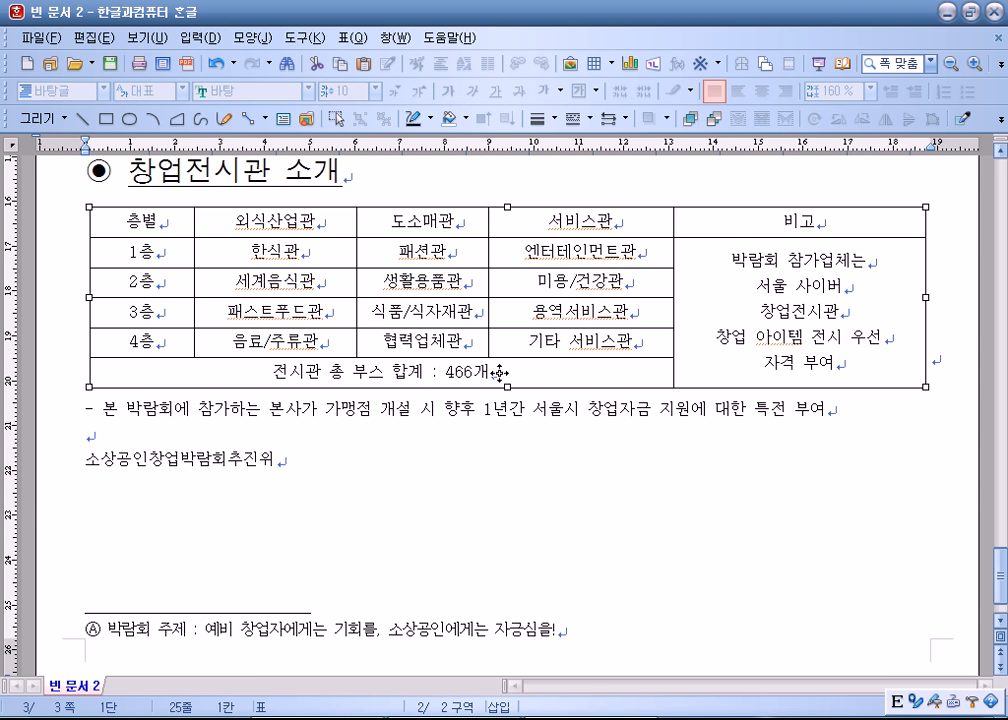
mouse_move(505, 390)
left_mouse_down()
mouse_move(508, 432)
mouse_move(508, 410)
left_mouse_up()
- Make the table's header row slightly taller than the body rows
left_click_drag(187, 226, 722, 220)
left_click(591, 225)
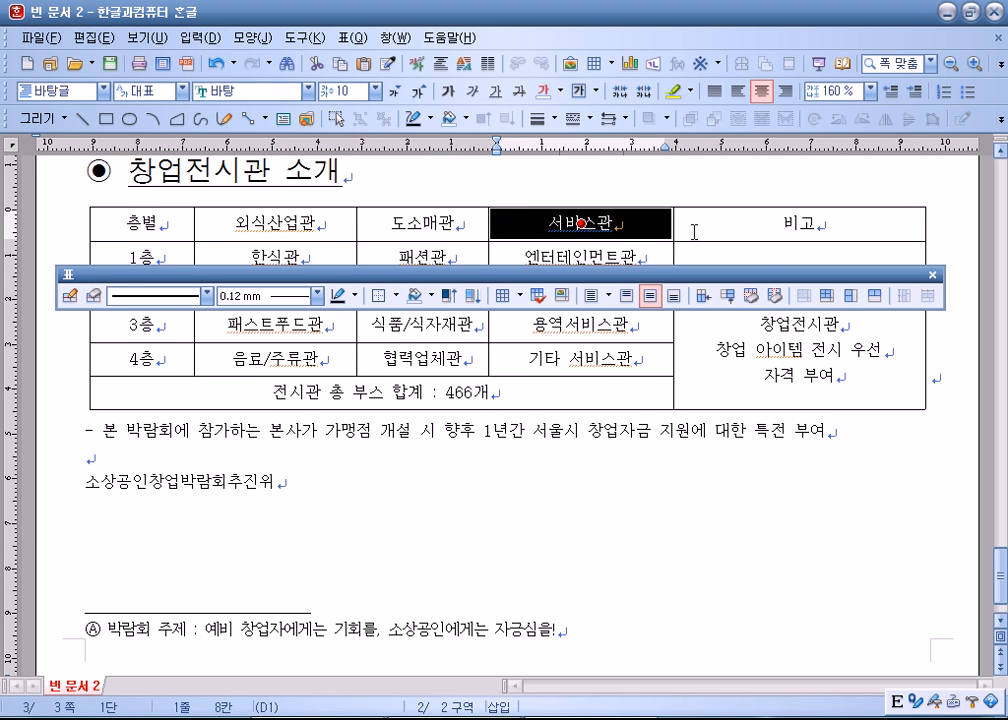
key("ctrl+Down")
key("ctrl+Down")
key("ctrl+Down")
key("ctrl+Down")
key("ctrl+Up")
key("ctrl+Up")
key("ctrl+Up")
key("ctrl+Up")
key("ctrl+Down")
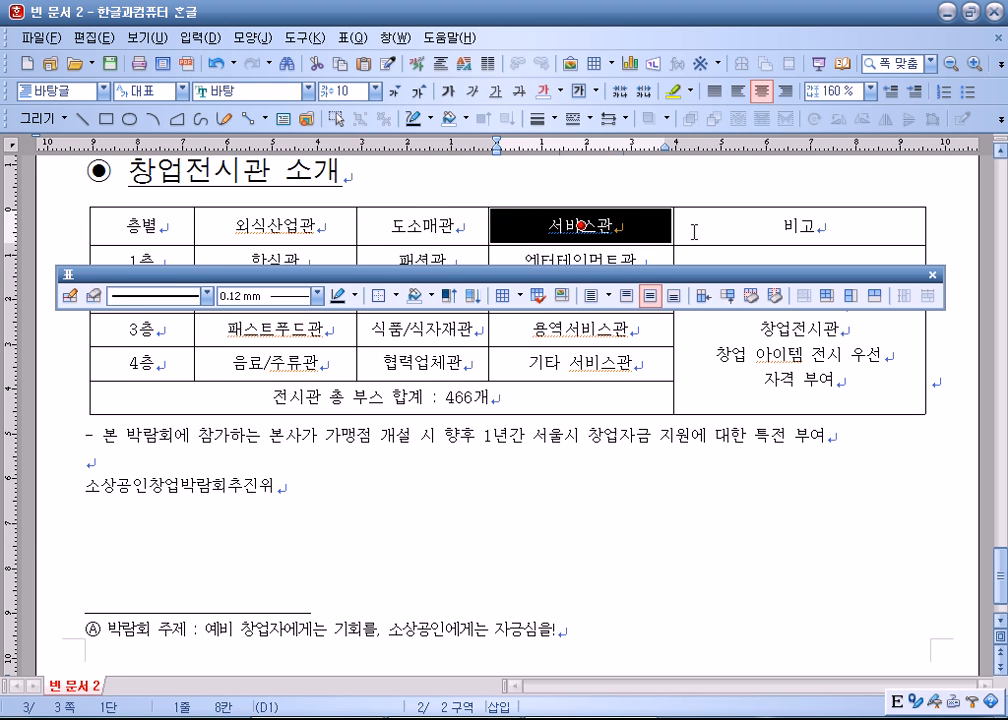
key("ctrl+Down")
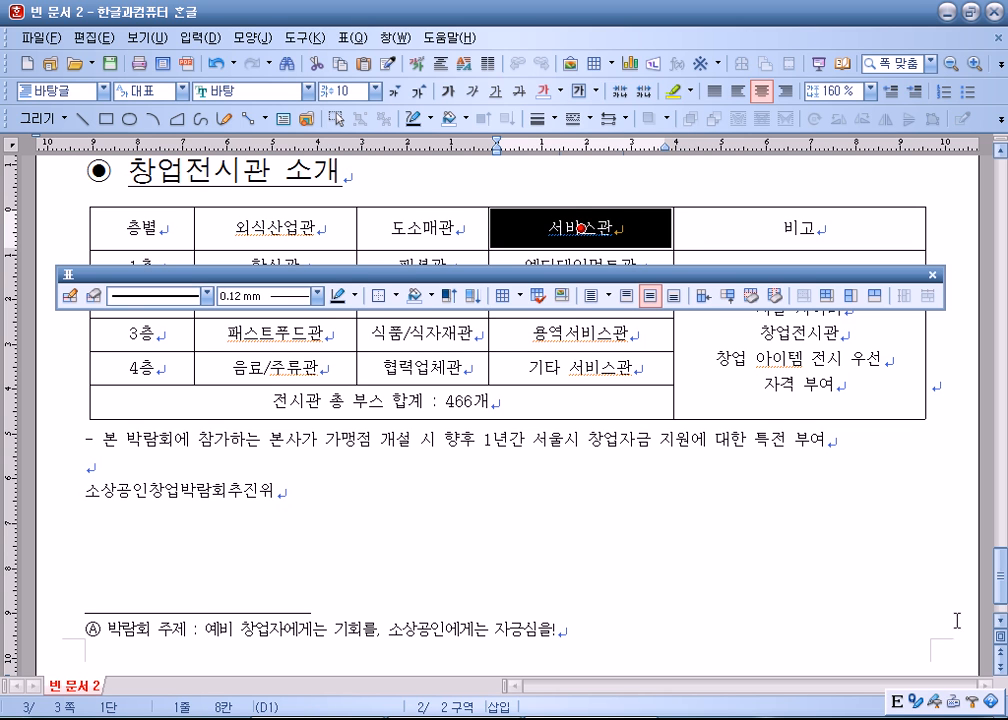
left_click(648, 484)
left_click_drag(622, 248, 623, 243)
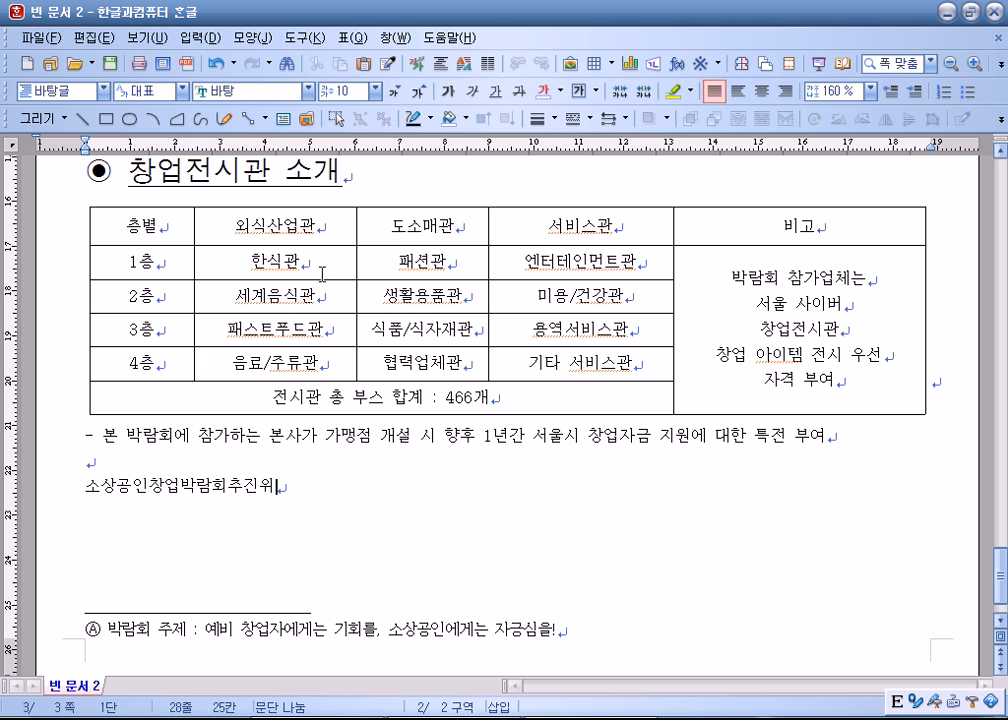
- Set the font of all cells in the exhibition hall table to 굴림
left_click_drag(103, 226, 610, 297)
left_click_drag(694, 309, 665, 305)
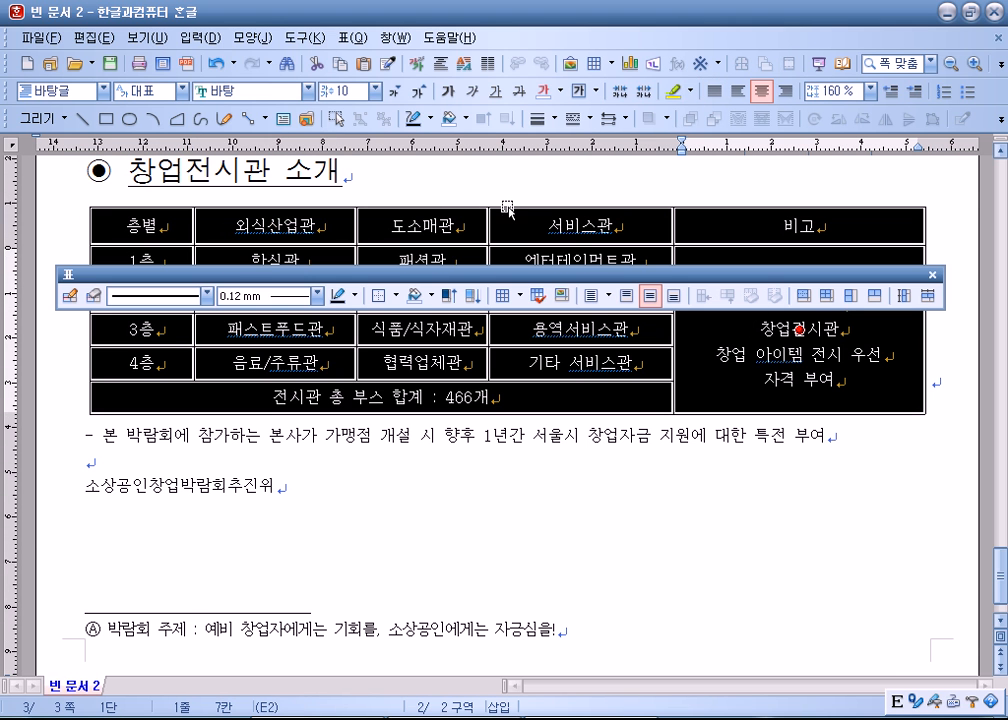
left_click(308, 91)
scroll(235, 170, "up", 6)
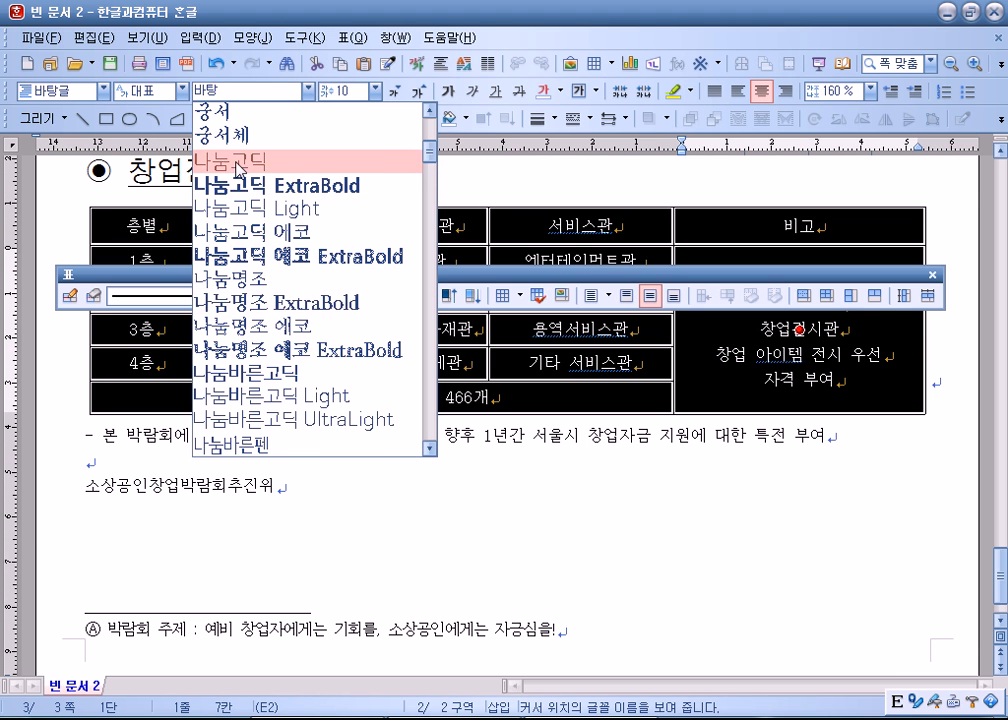
left_click(240, 254)
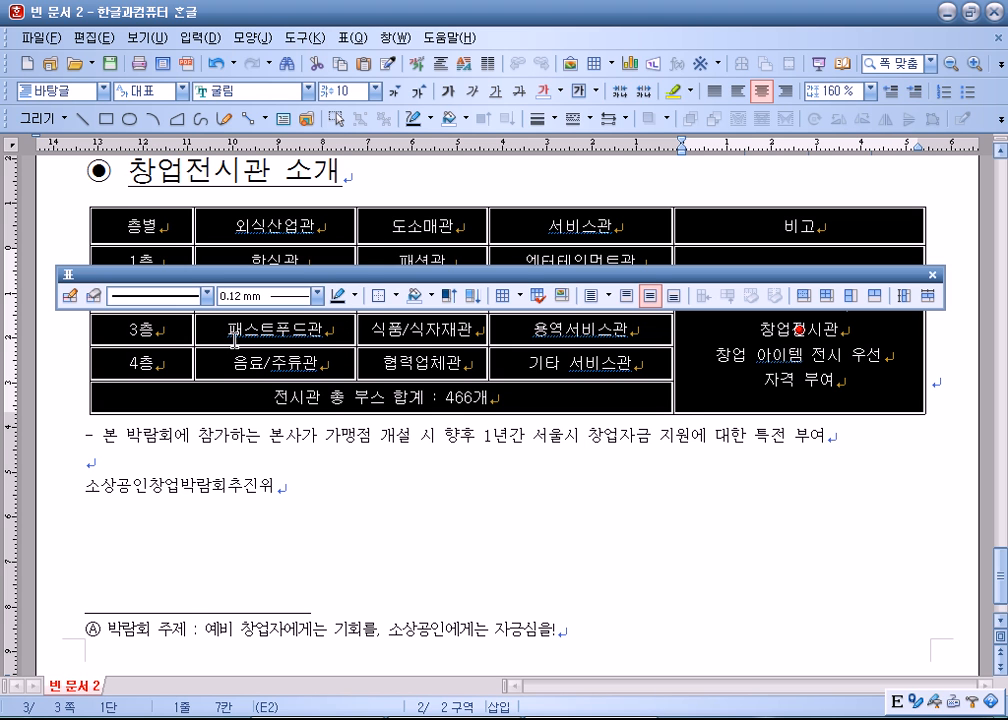
- Fill the table's header row with a horizontal (수평) gradient from white to yellow
left_click_drag(135, 226, 804, 216)
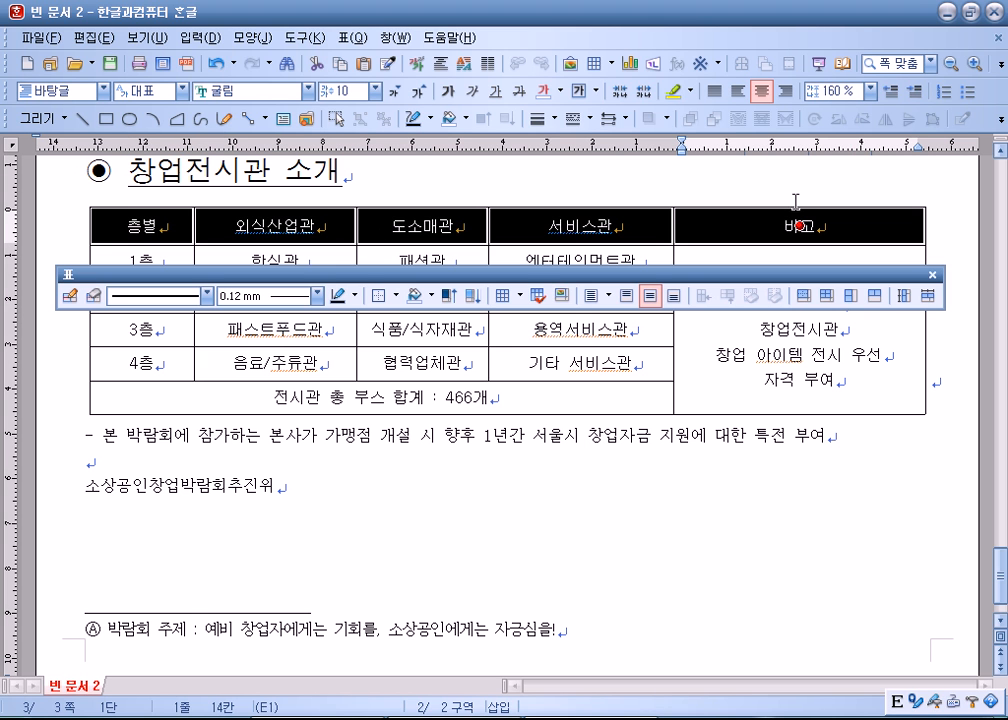
key("c")
left_click(258, 243)
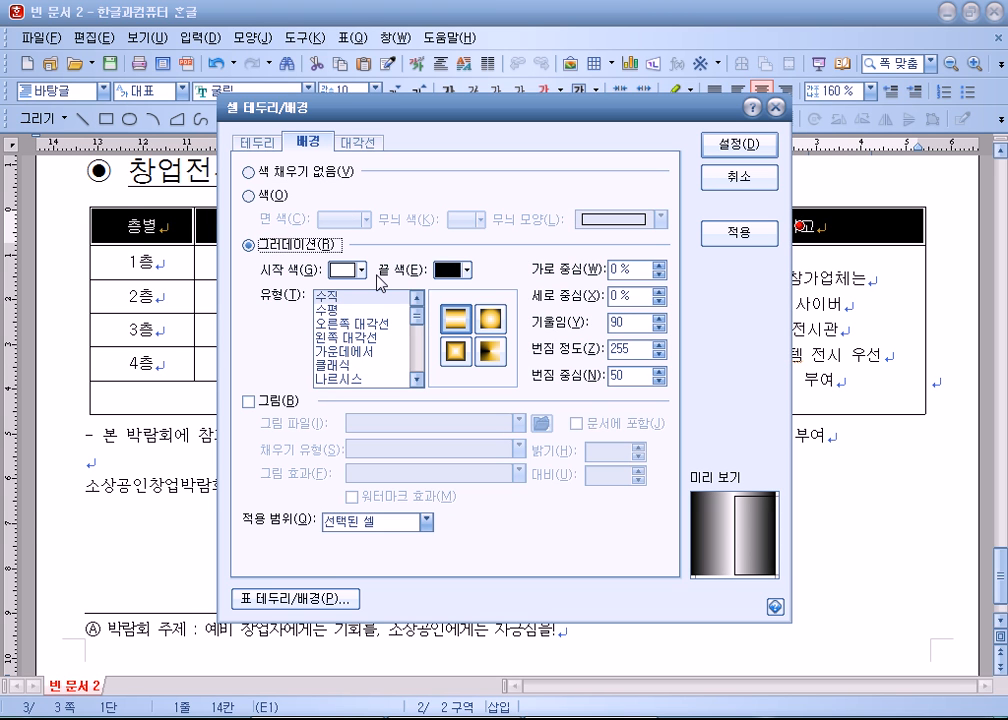
left_click(402, 310)
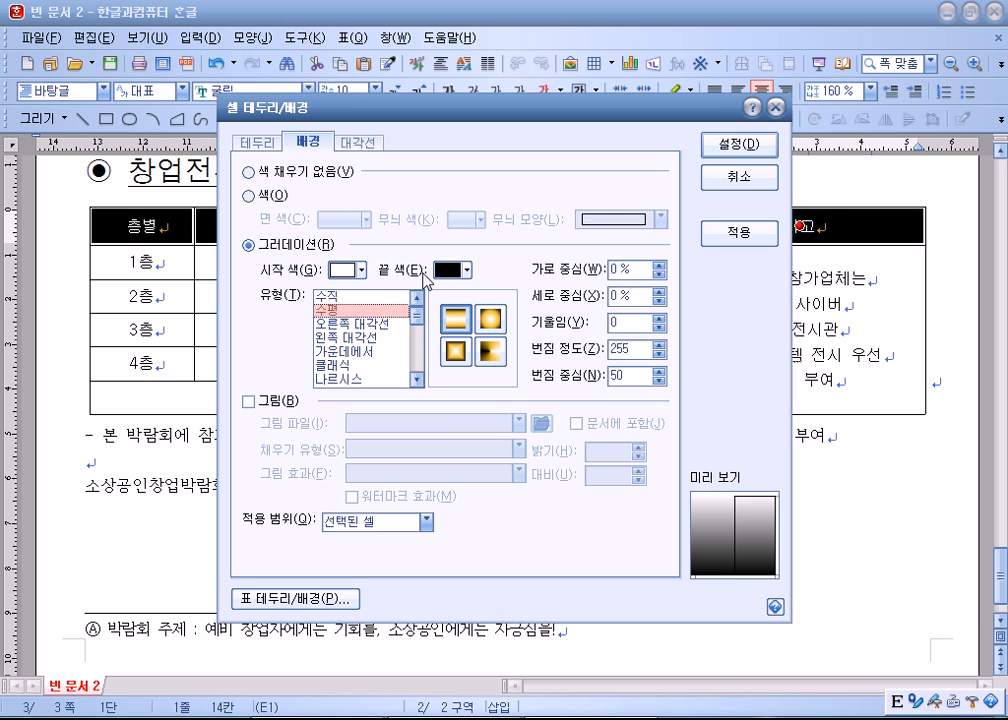
left_click(466, 270)
left_click(500, 297)
left_click(738, 143)
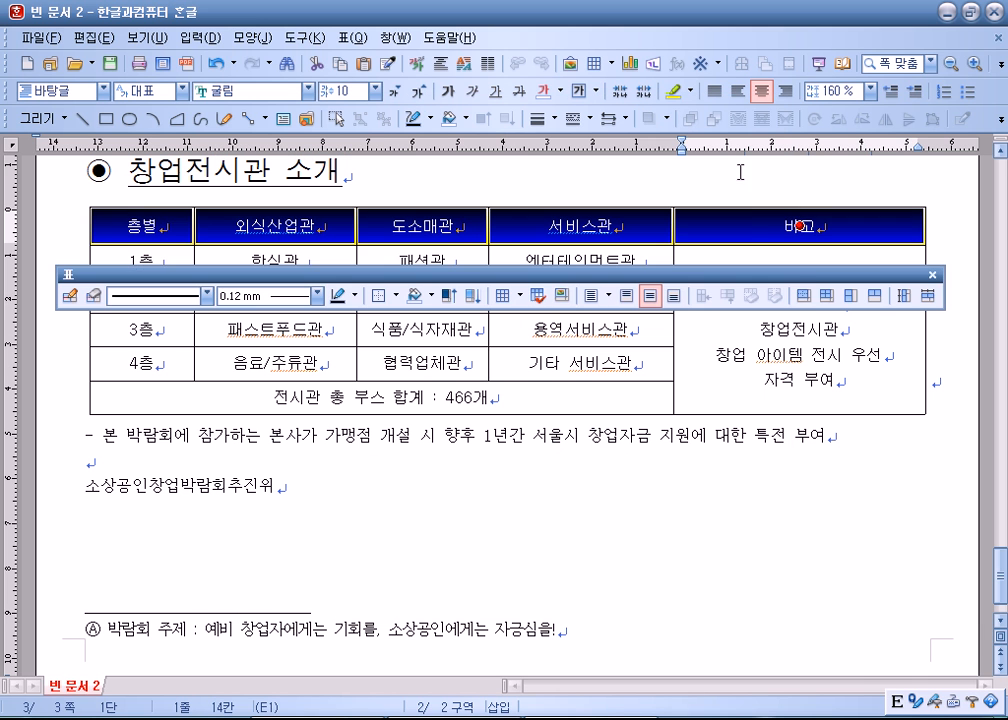
left_click(661, 436)
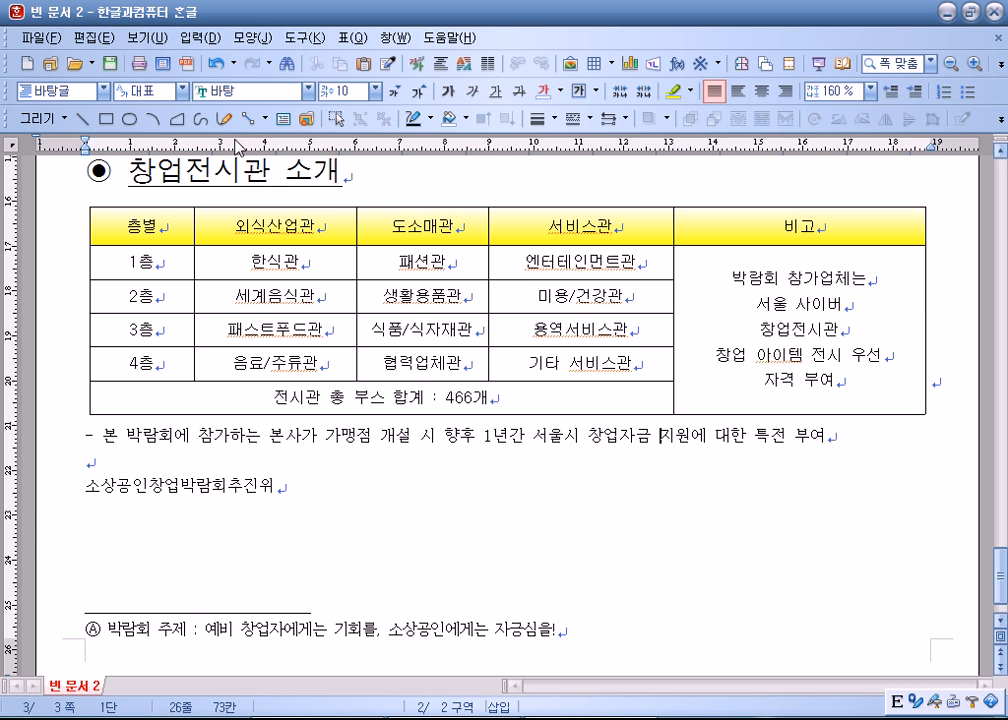
- Remove the left and right outer borders of the whole table using the 선 없음 line type
left_click_drag(115, 221, 776, 412)
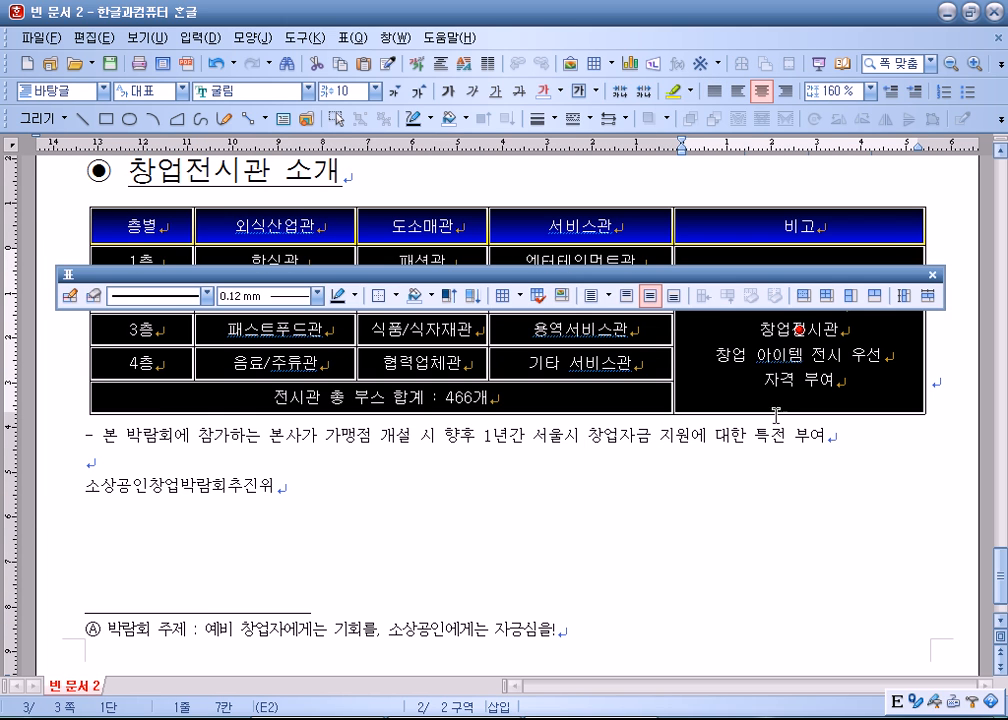
key("l")
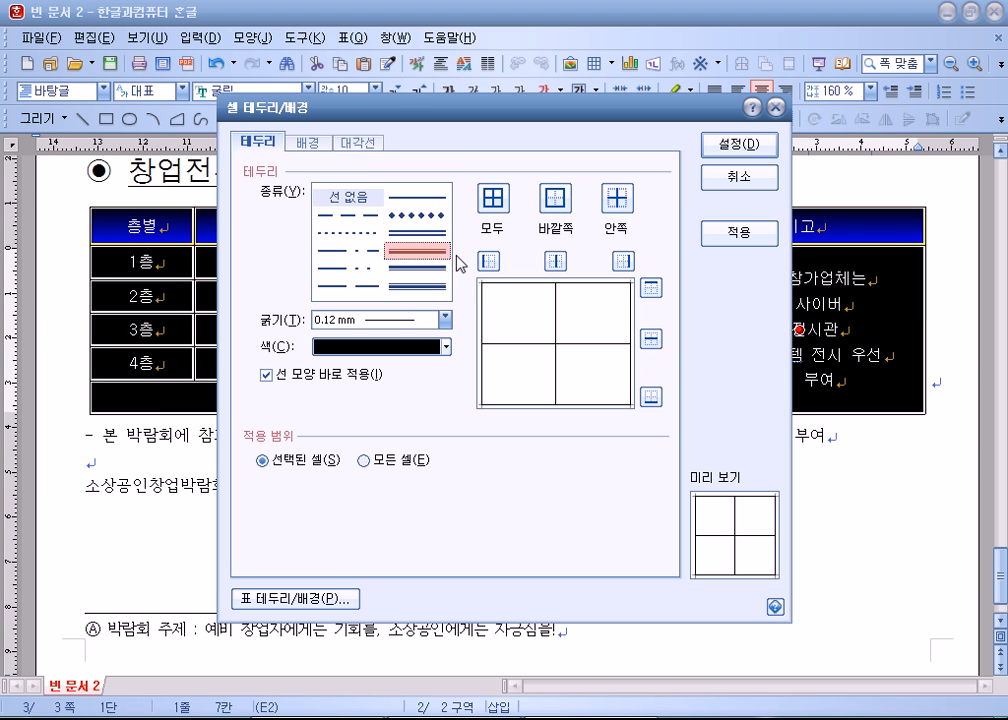
left_click(488, 261)
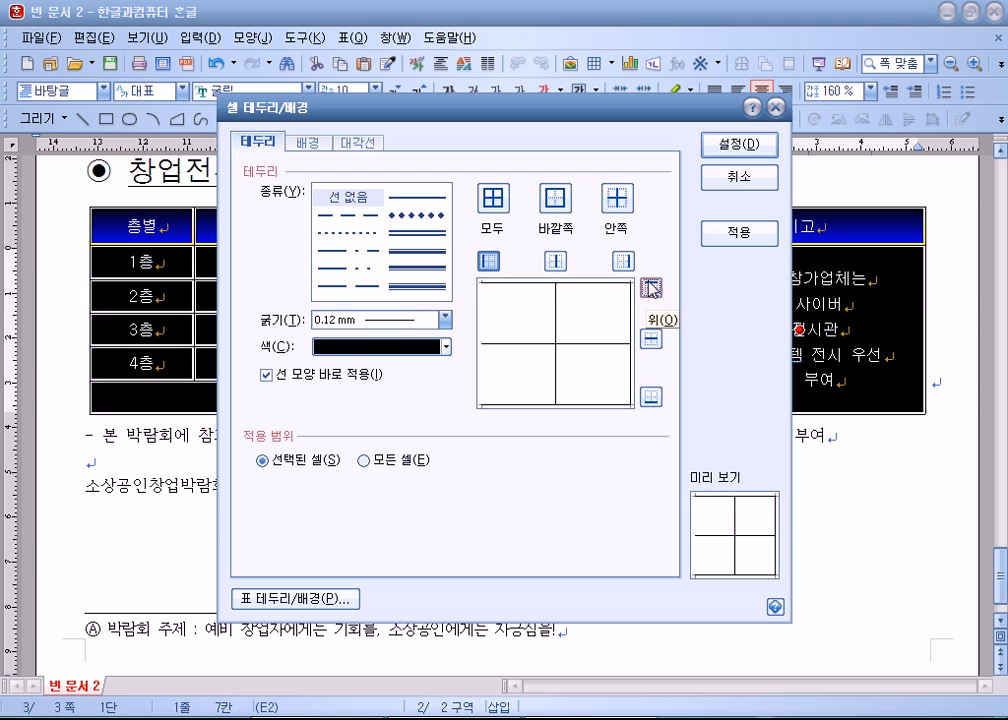
left_click(740, 144)
left_click(573, 457)
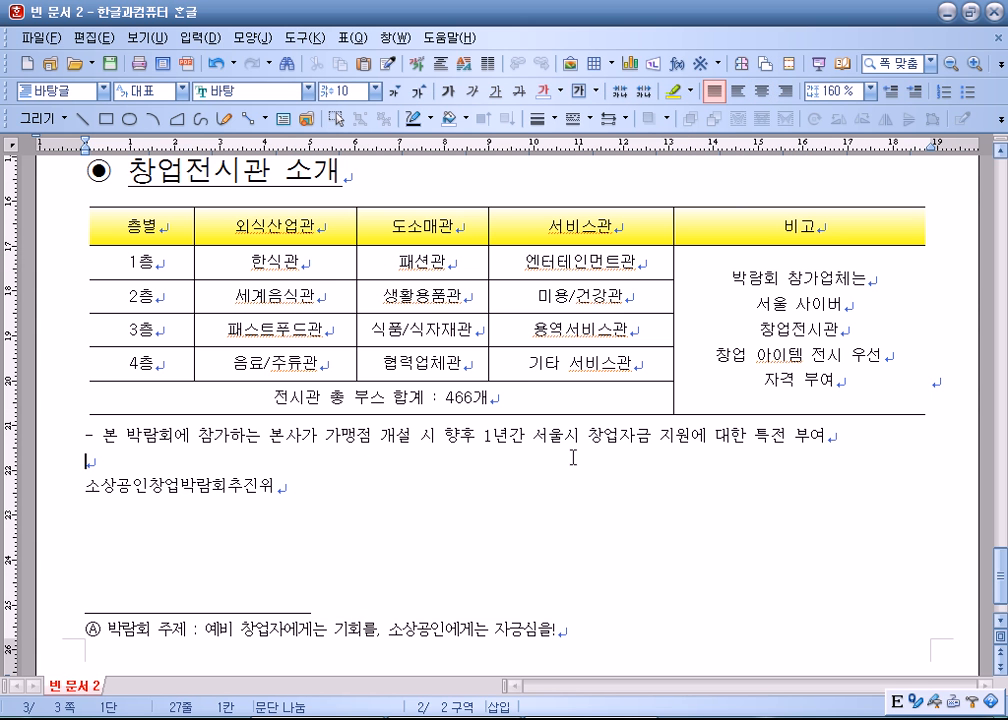
- Apply a 0.5 mm double line to the top and bottom outer borders of the whole table
left_click_drag(95, 230, 817, 386)
key("l")
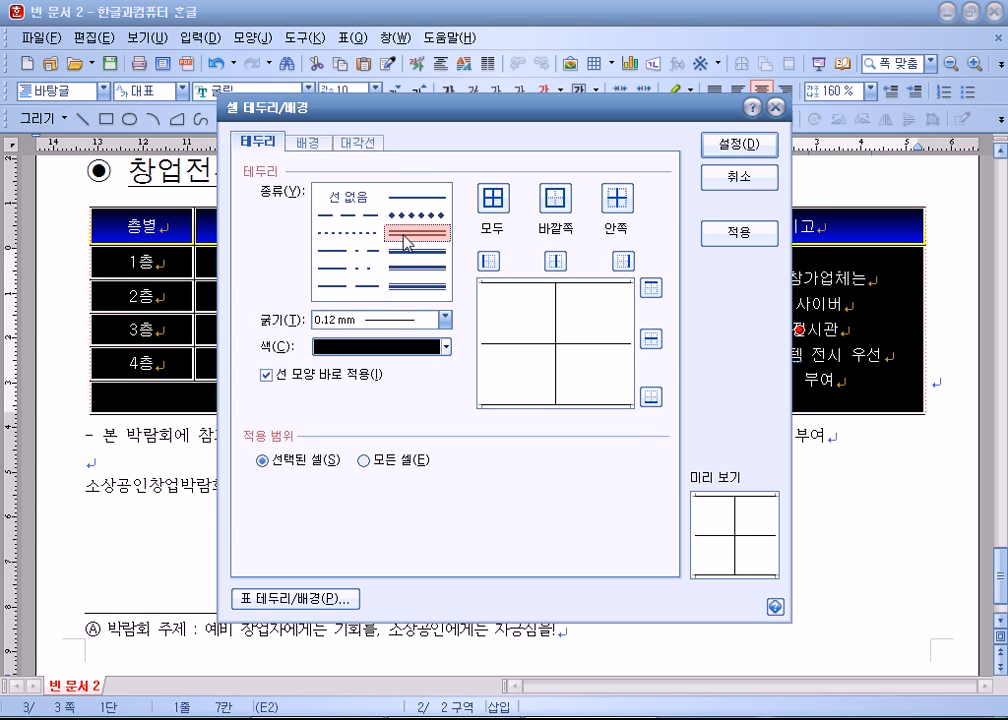
left_click(420, 245)
left_click(651, 290)
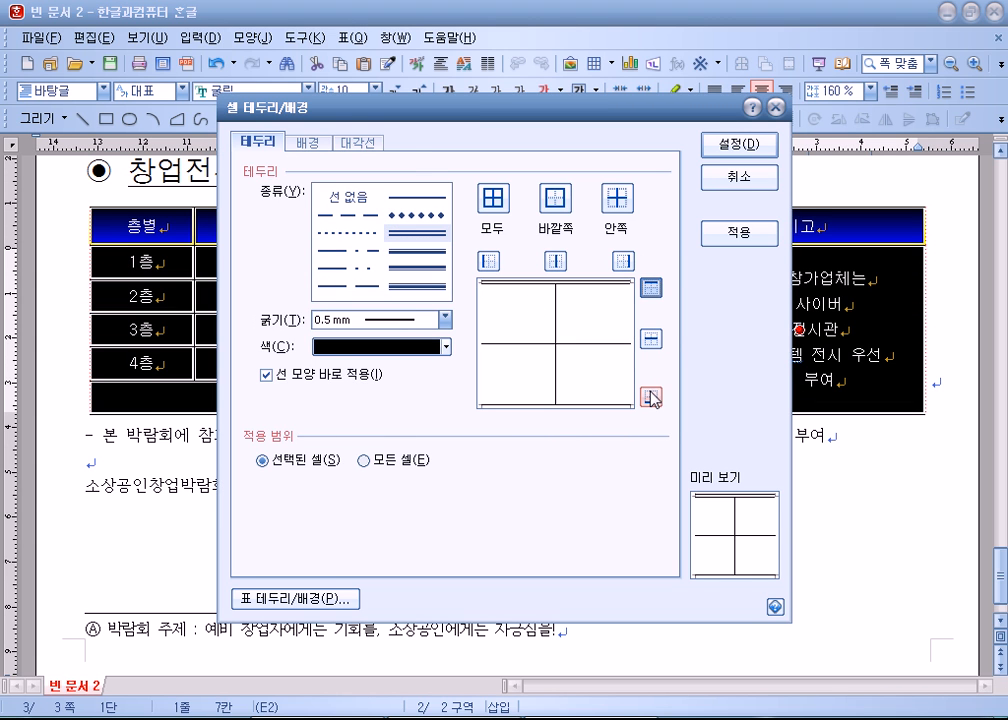
left_click(740, 144)
- Apply a 0.5 mm double line to the bottom border of the table's header row
left_click(843, 226)
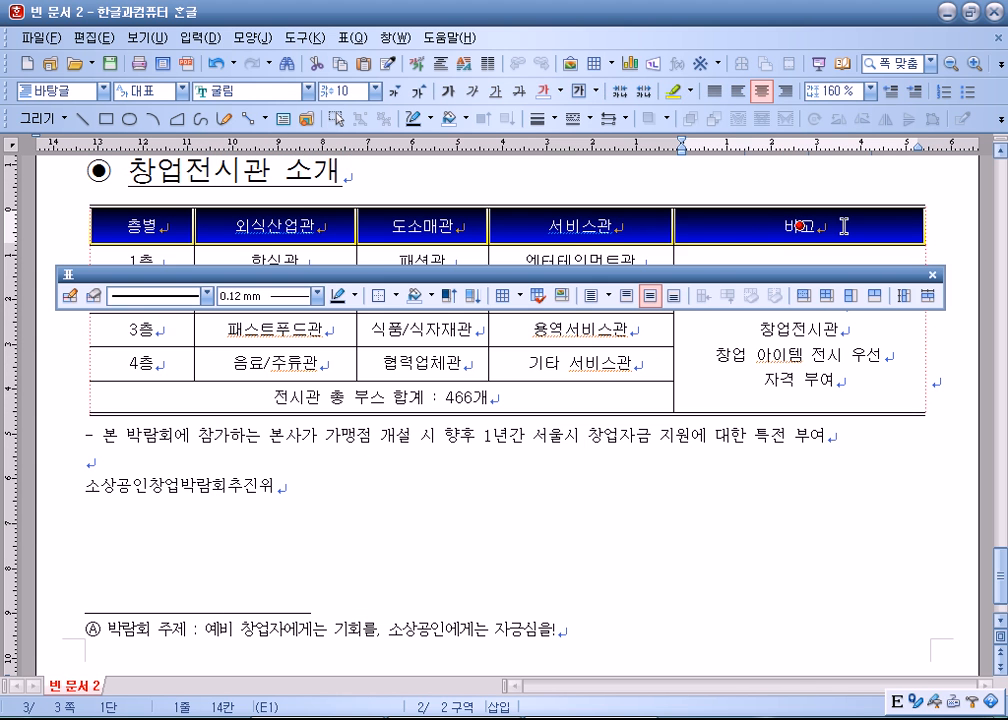
key("l")
left_click(420, 235)
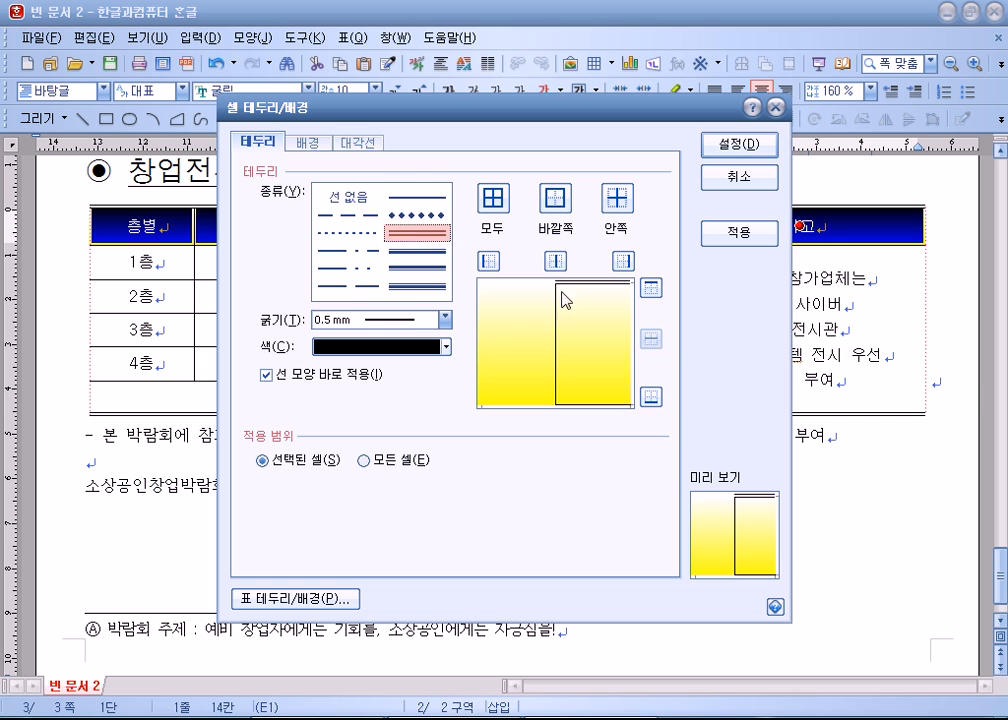
left_click(651, 398)
left_click(740, 144)
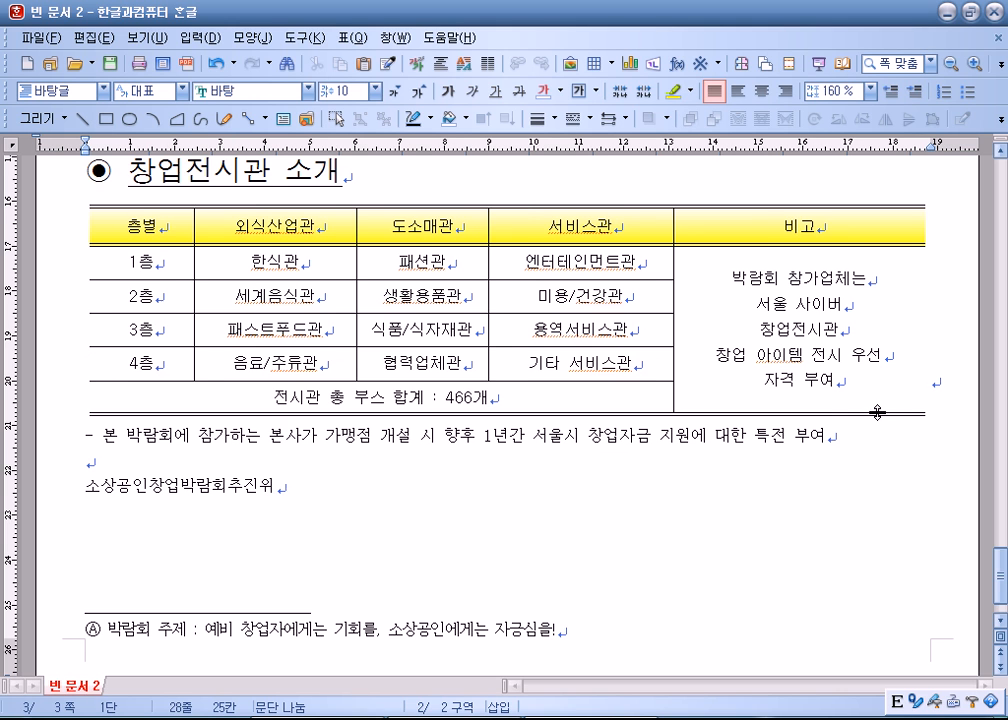
- Centre the closing line "소상공인창업박람회추진위" below the table and set its font to 궁서
scroll(877, 412, "down", 1)
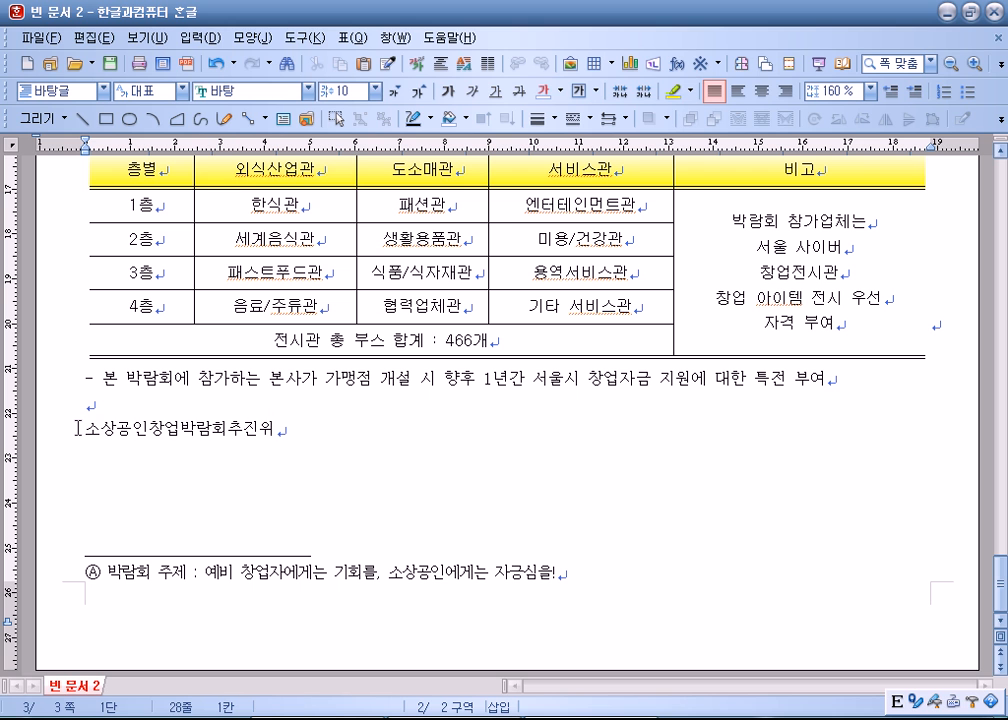
left_click_drag(76, 430, 276, 432)
left_click(762, 91)
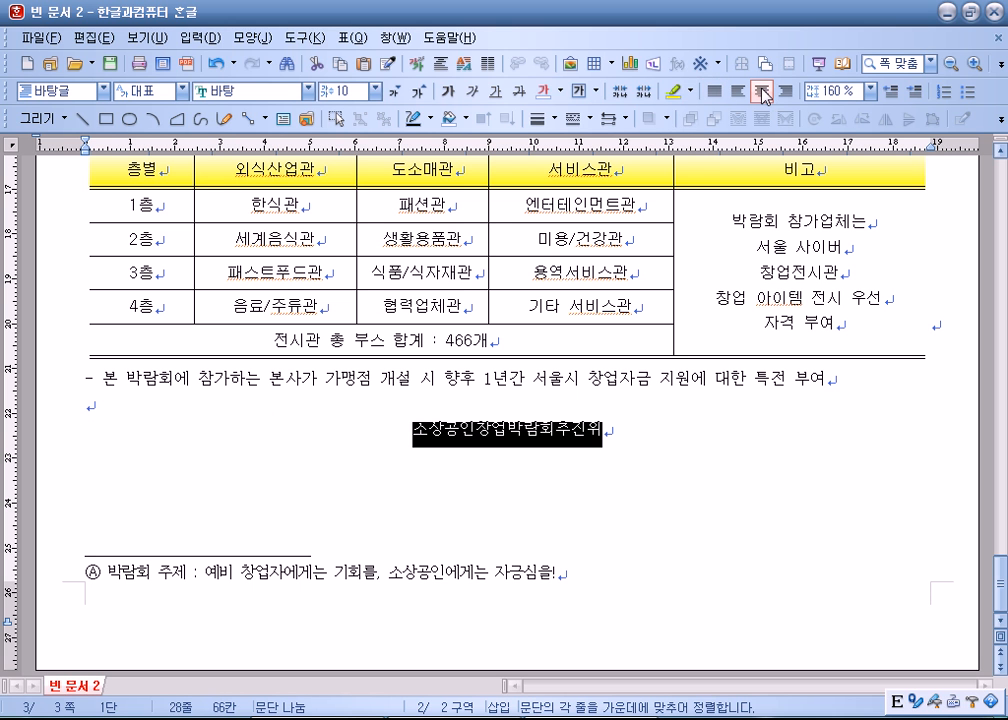
left_click(312, 95)
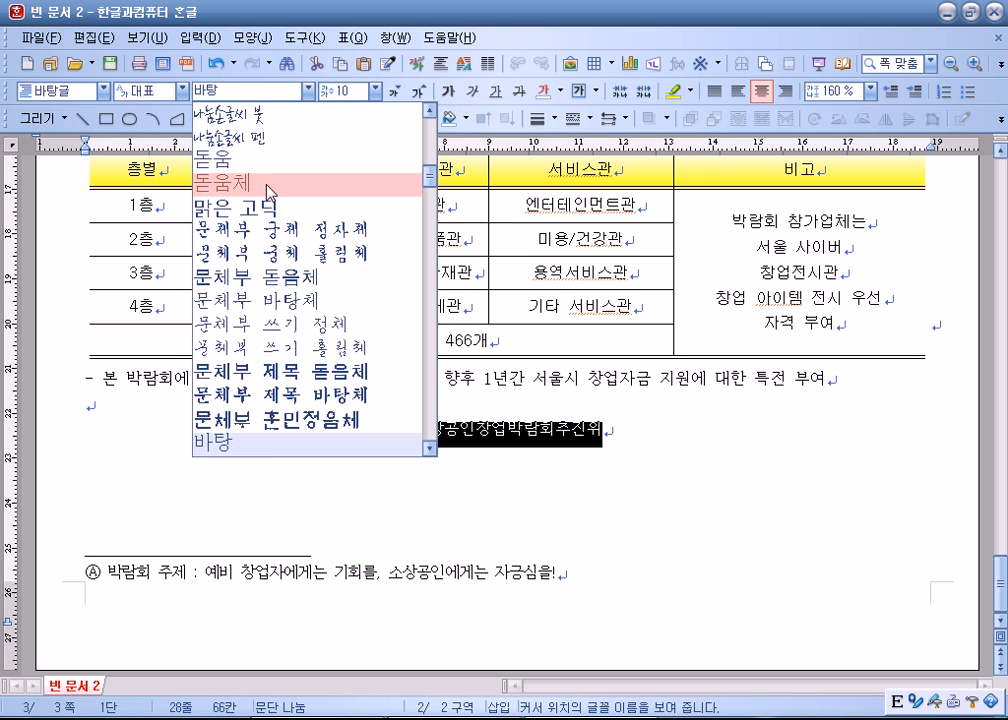
scroll(265, 193, "up", 8)
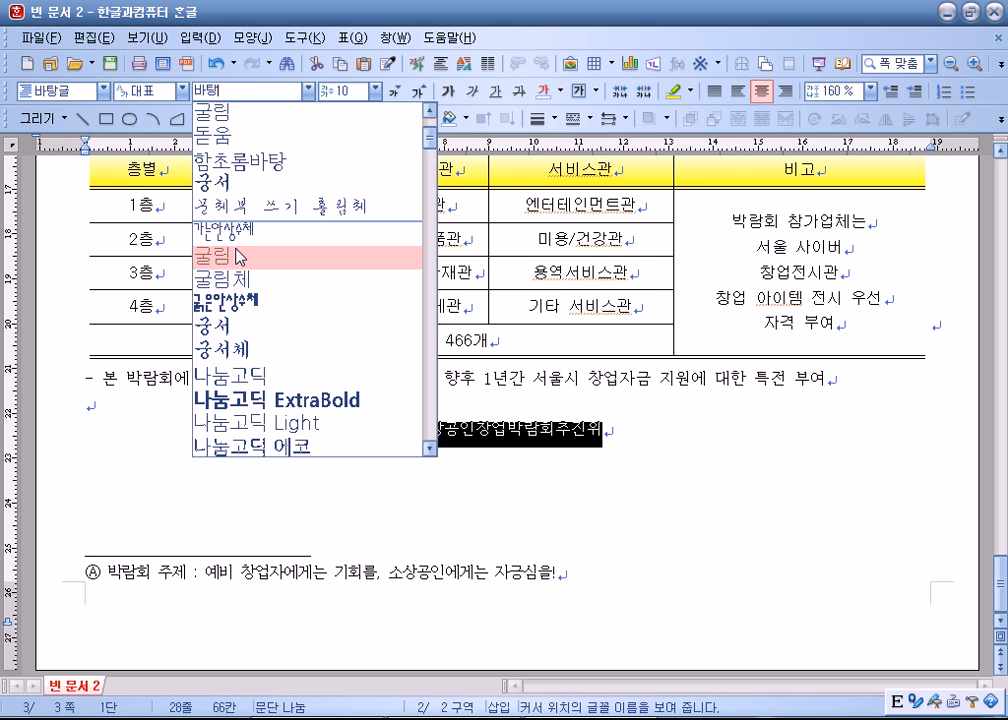
left_click(238, 325)
- Enlarge the closing line "소상공인창업박람회추진위" to 20 pt and make it bold
left_click(418, 95)
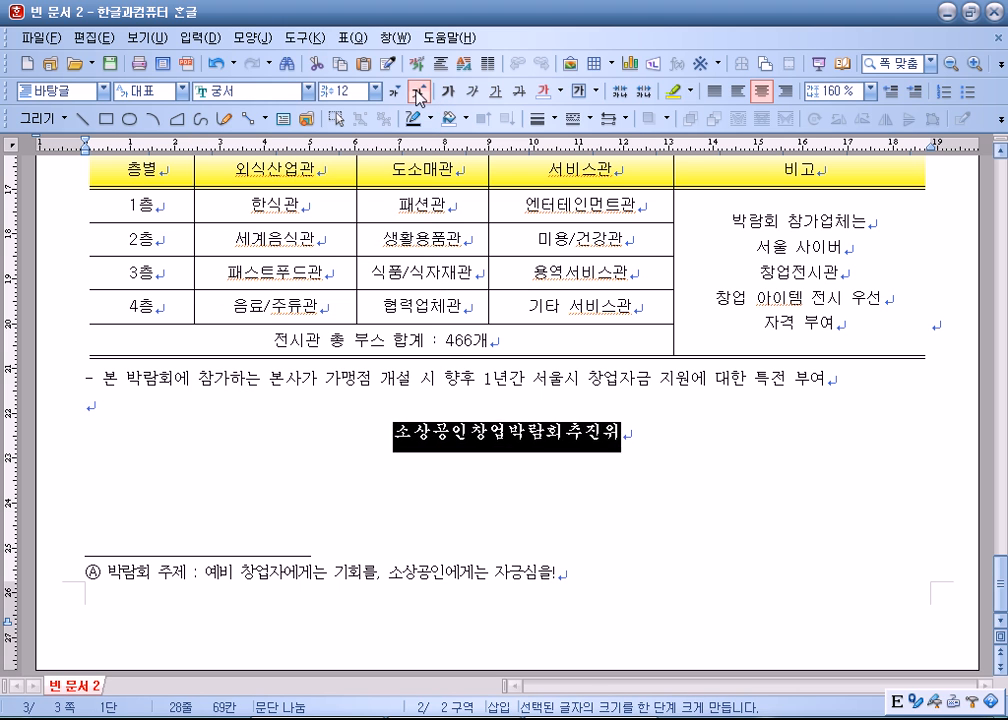
left_click(418, 95)
left_click(418, 95)
left_click(418, 95)
left_click(418, 95)
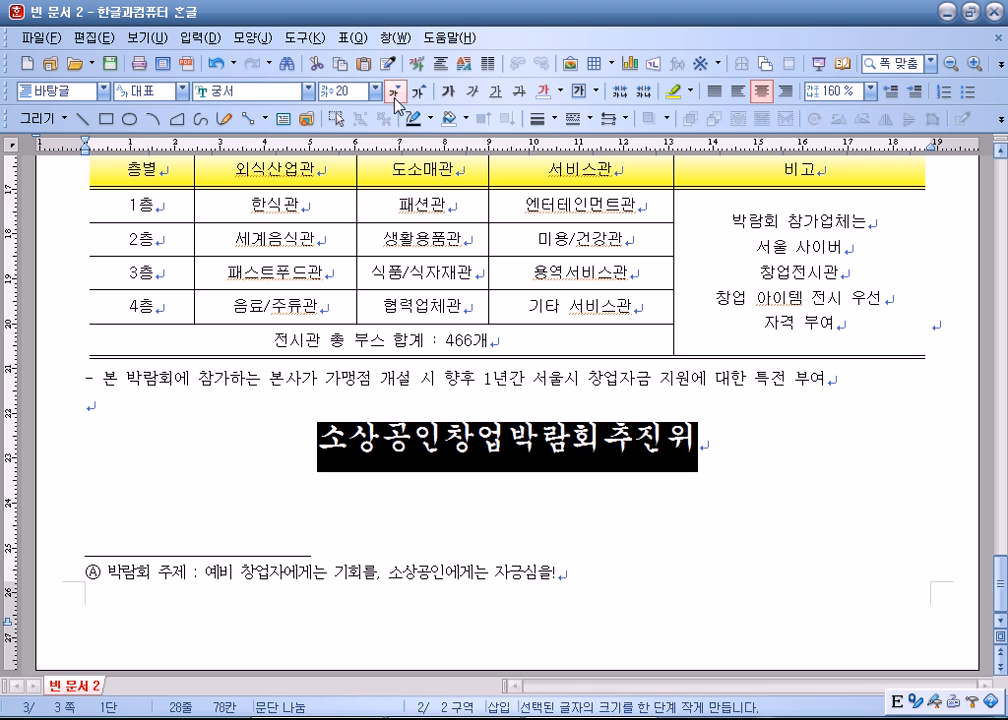
left_click(453, 96)
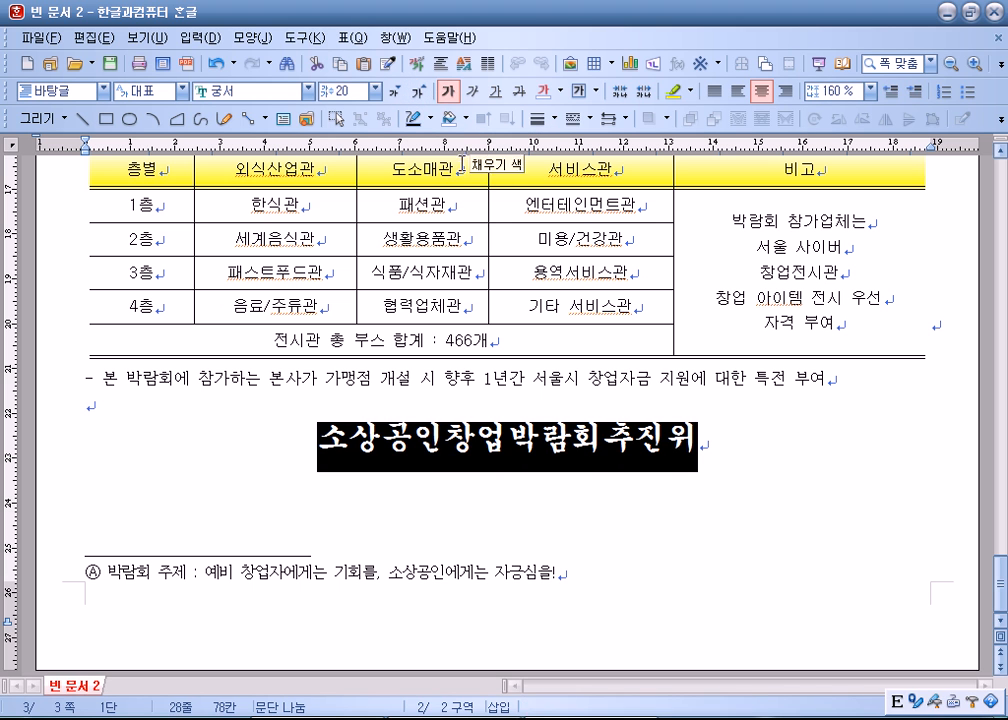
- Set the character width (장평) of the closing line "소상공인창업박람회추진위" to 110 %
left_click(268, 42)
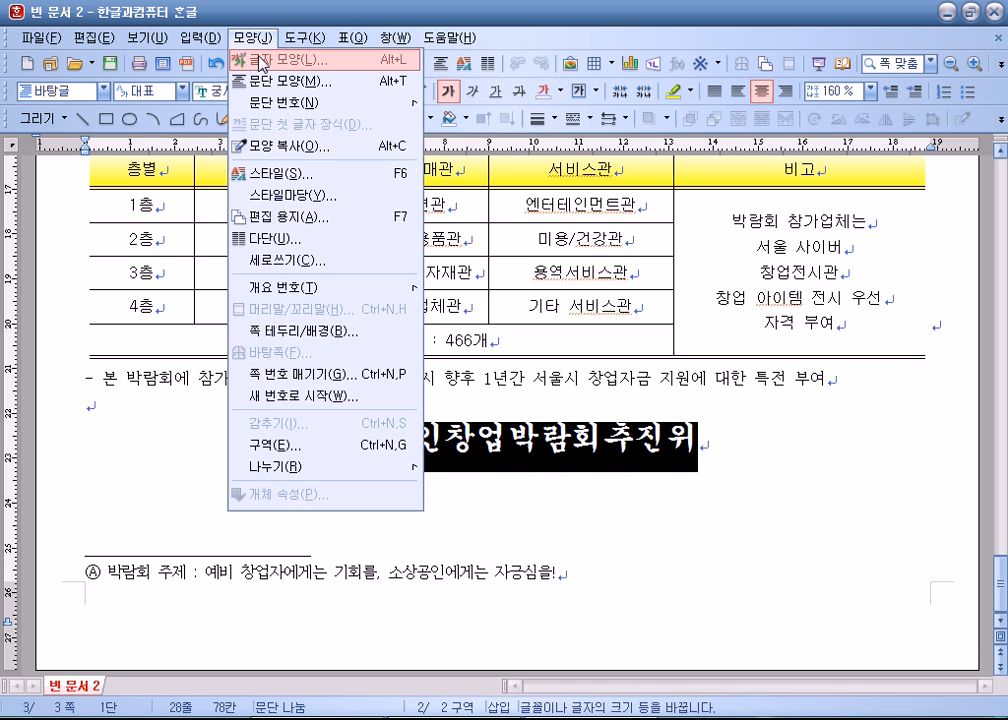
left_click(245, 65)
left_click(271, 190)
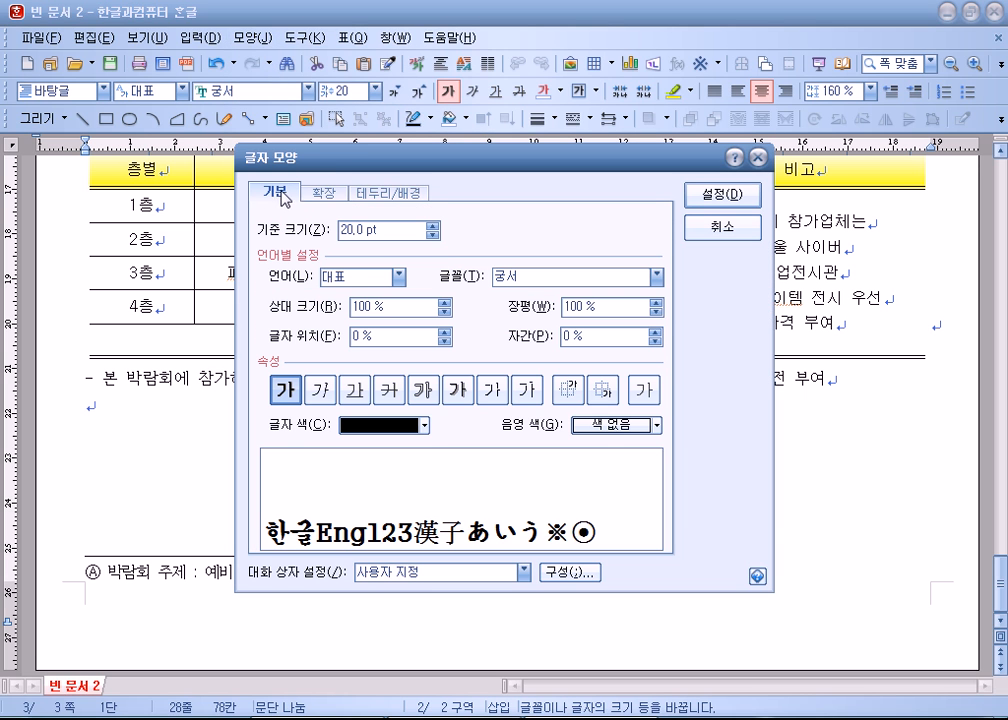
left_click(656, 302)
left_click(656, 302)
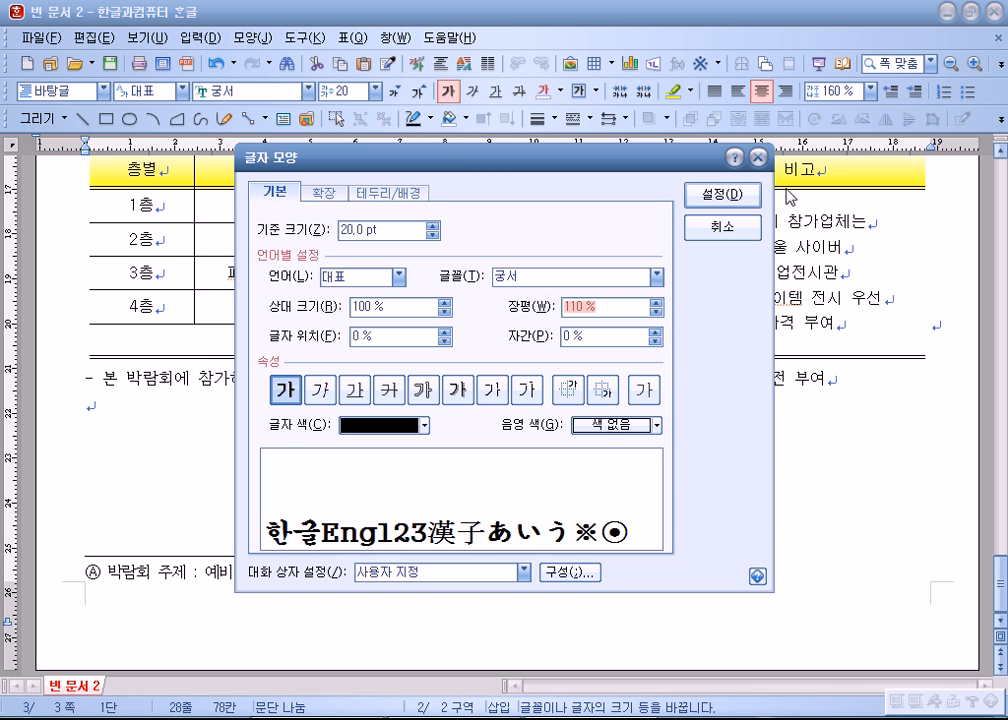
key("Return")
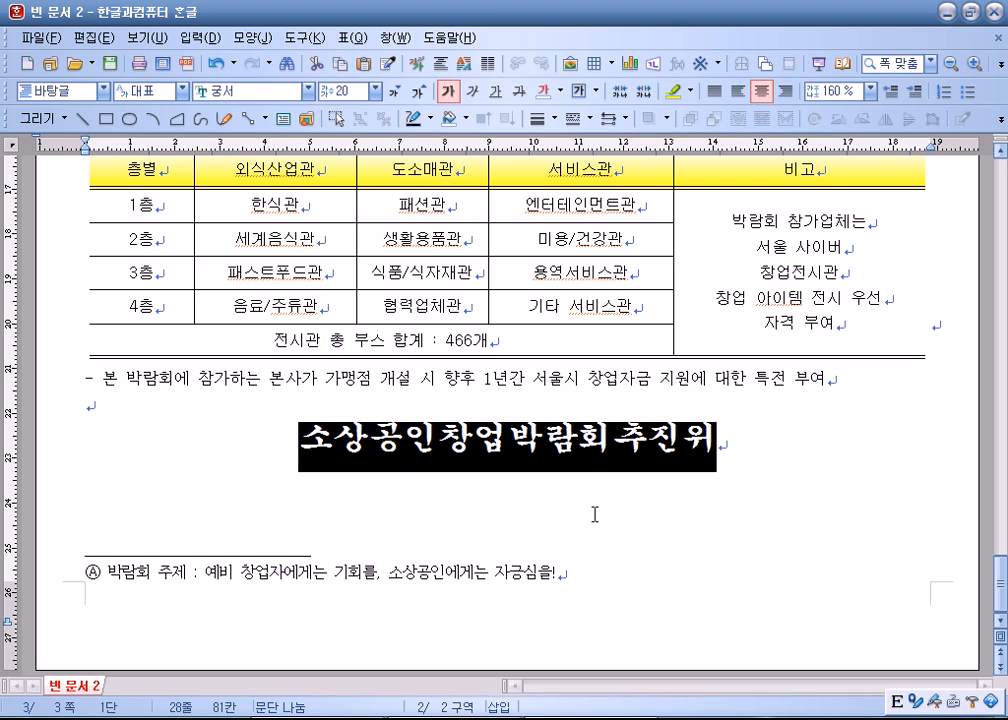
left_click(585, 513)
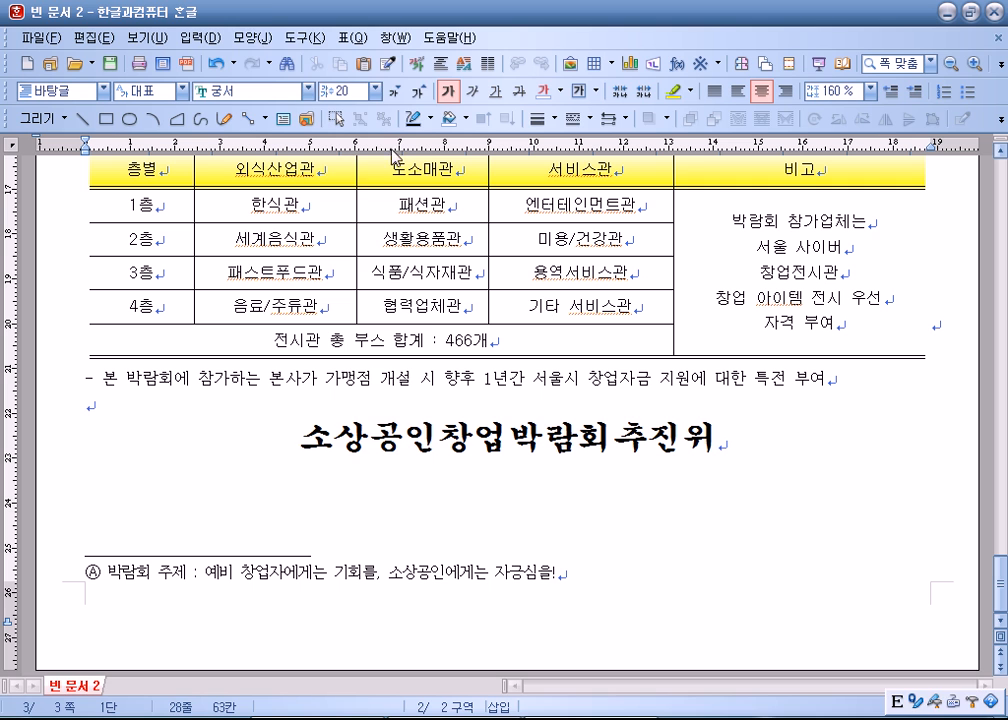
- Insert page numbers in the lower-right corner of the page in I,II,III format with surrounding dashes
left_click(250, 38)
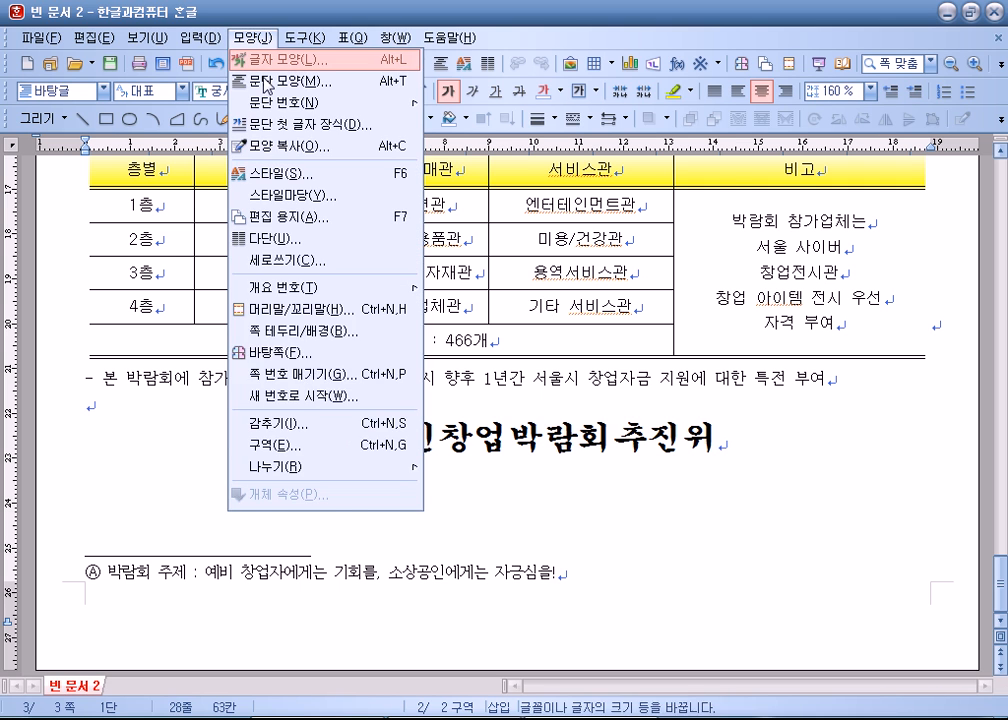
left_click(290, 374)
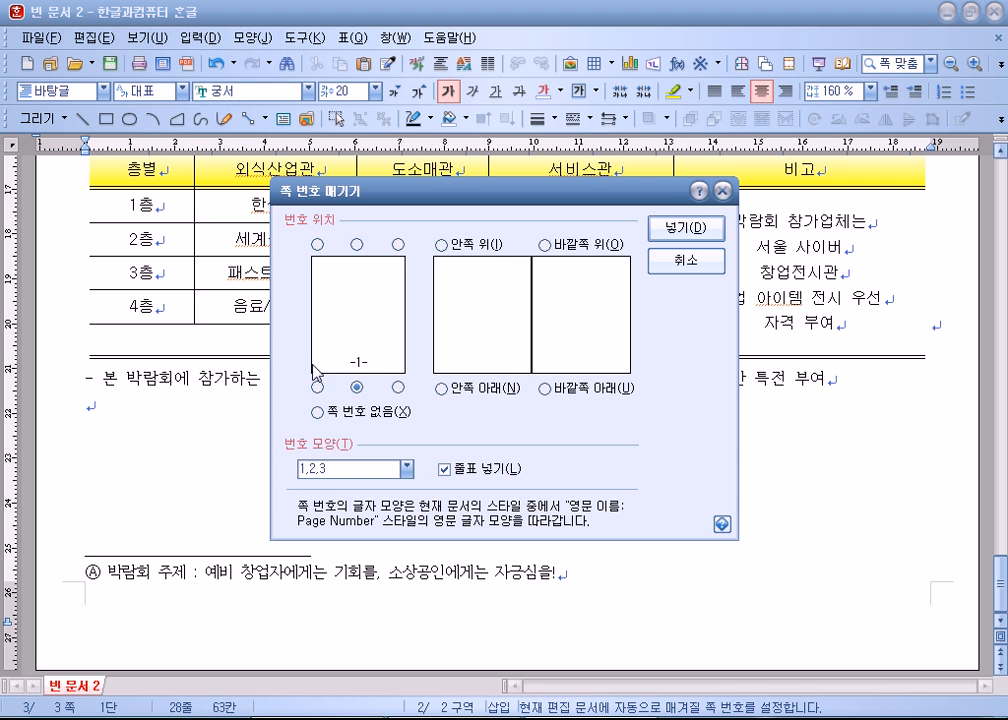
left_click(398, 387)
left_click(372, 468)
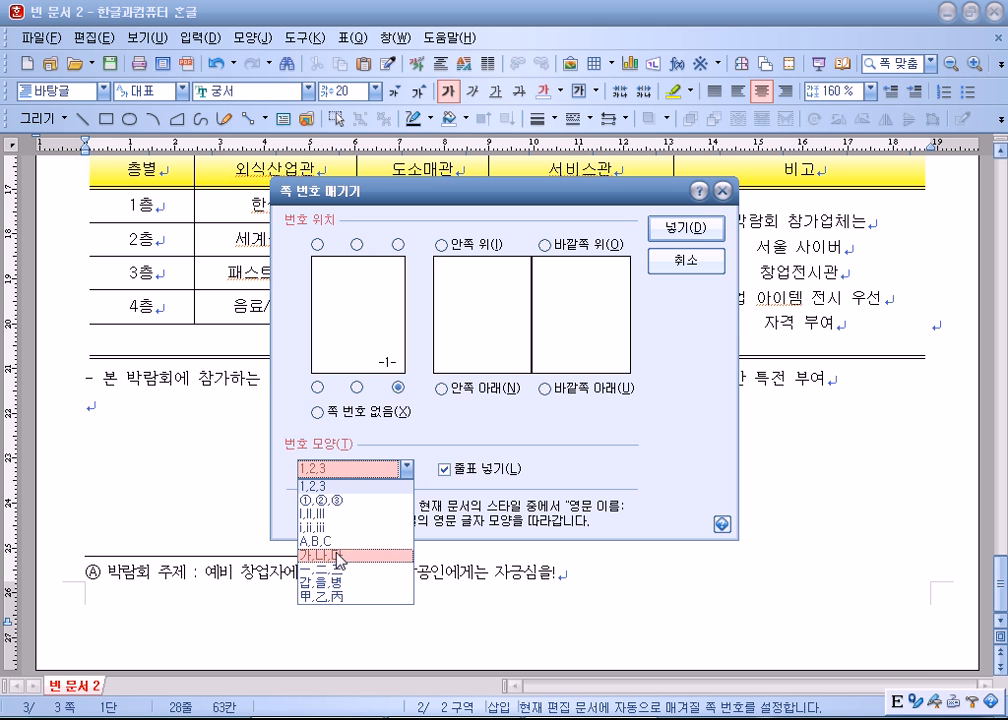
left_click(345, 513)
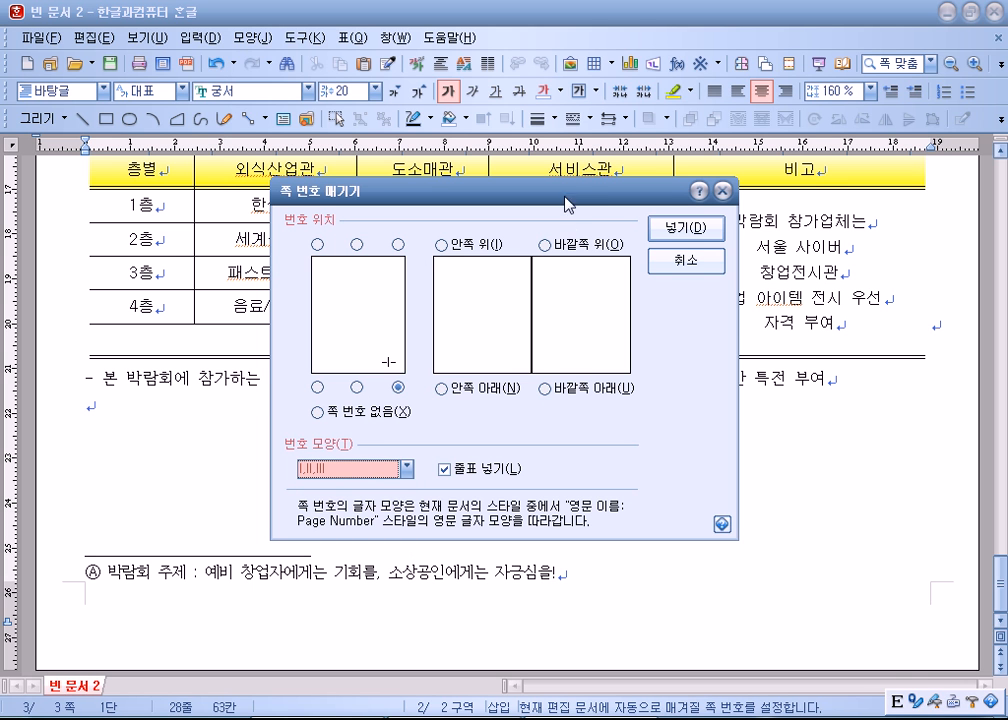
left_click_drag(450, 191, 509, 106)
left_click(745, 143)
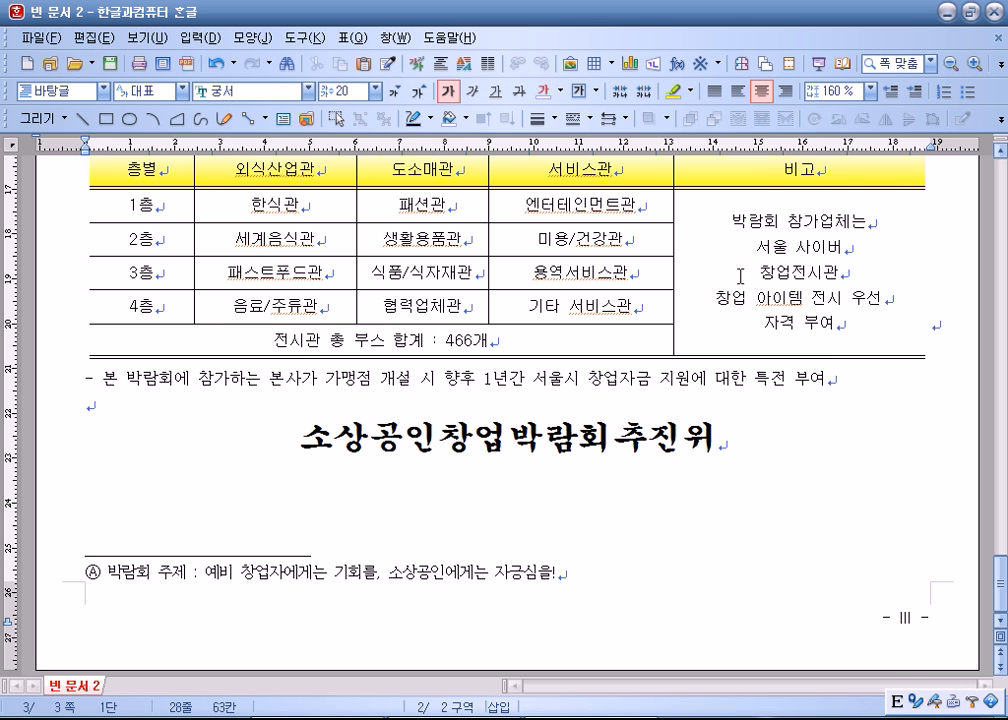
- Restart the page numbering on this page with start number 4
left_click(252, 38)
left_click(276, 397)
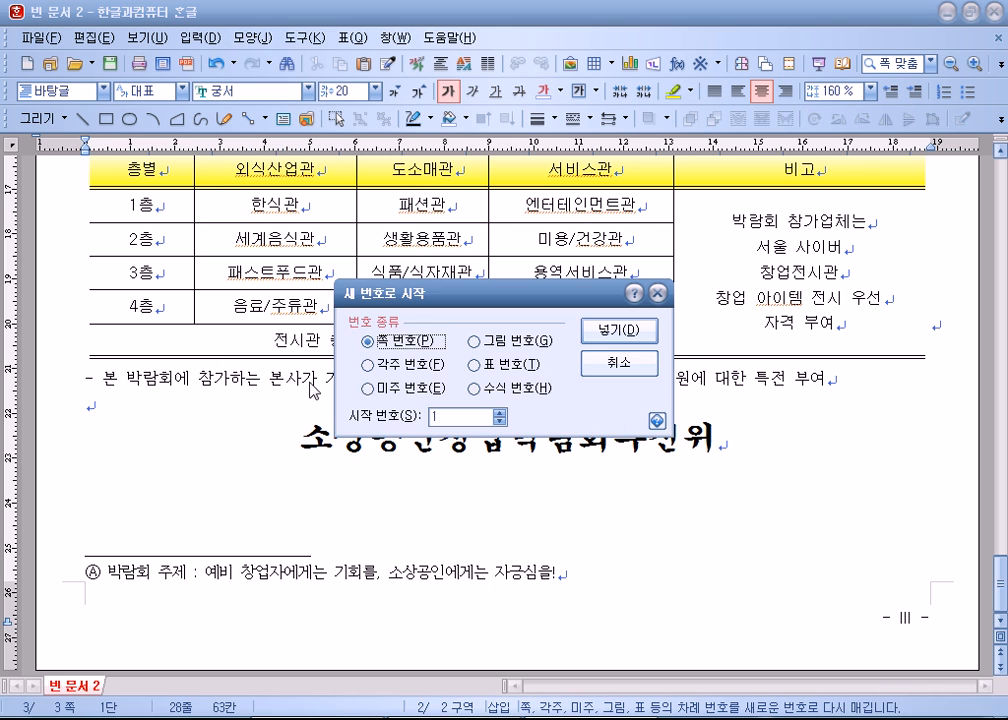
left_click(499, 412)
left_click(499, 412)
left_click(499, 412)
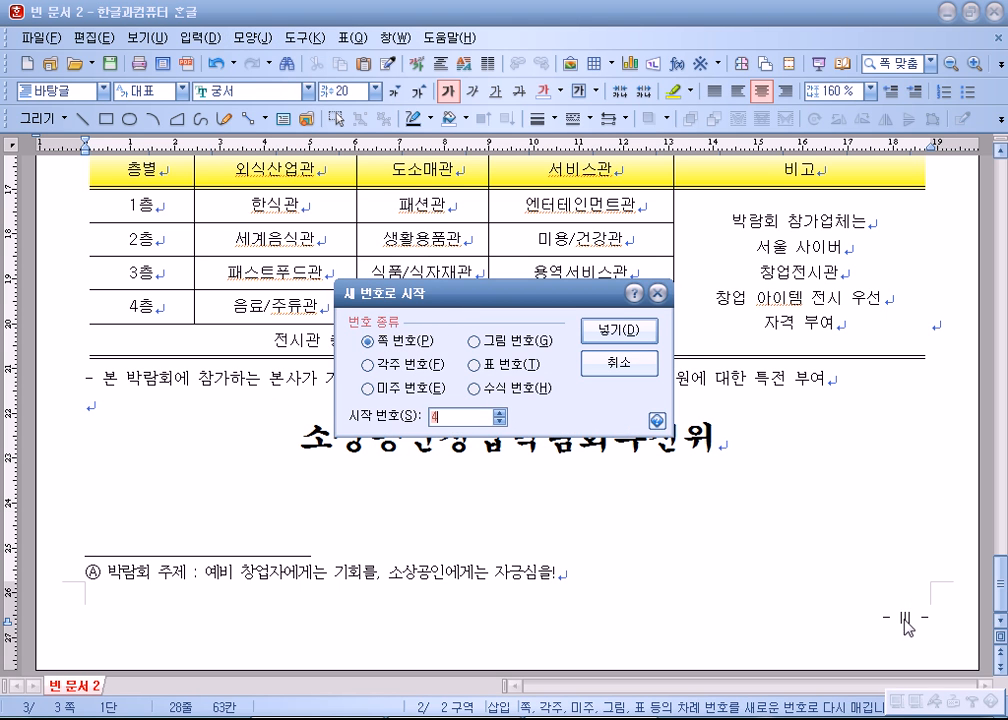
left_click(614, 330)
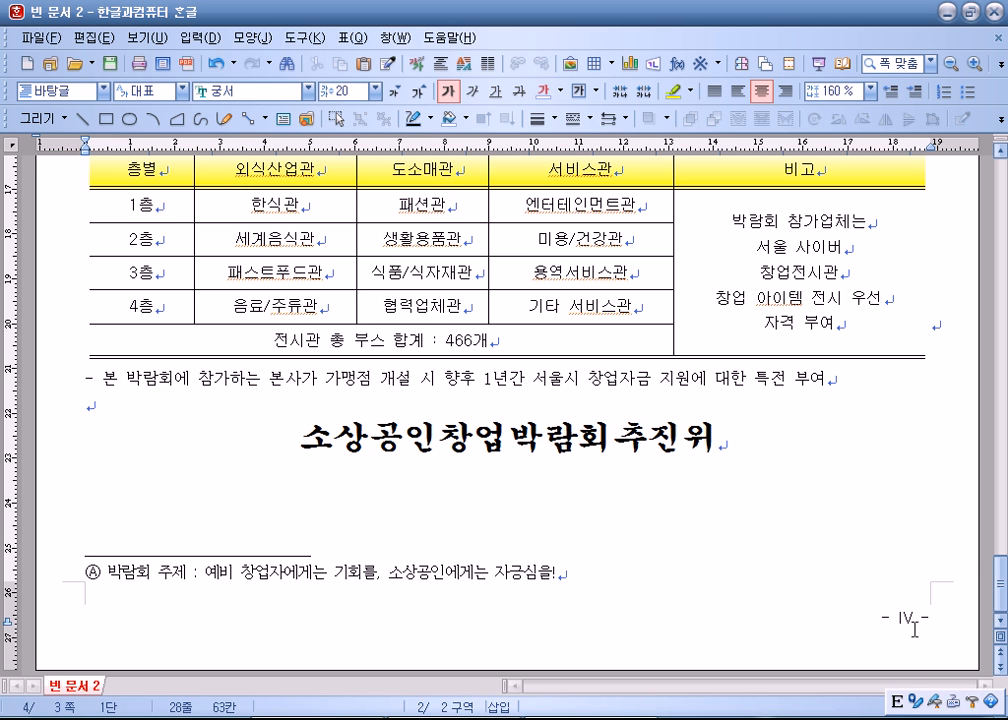
left_click(255, 37)
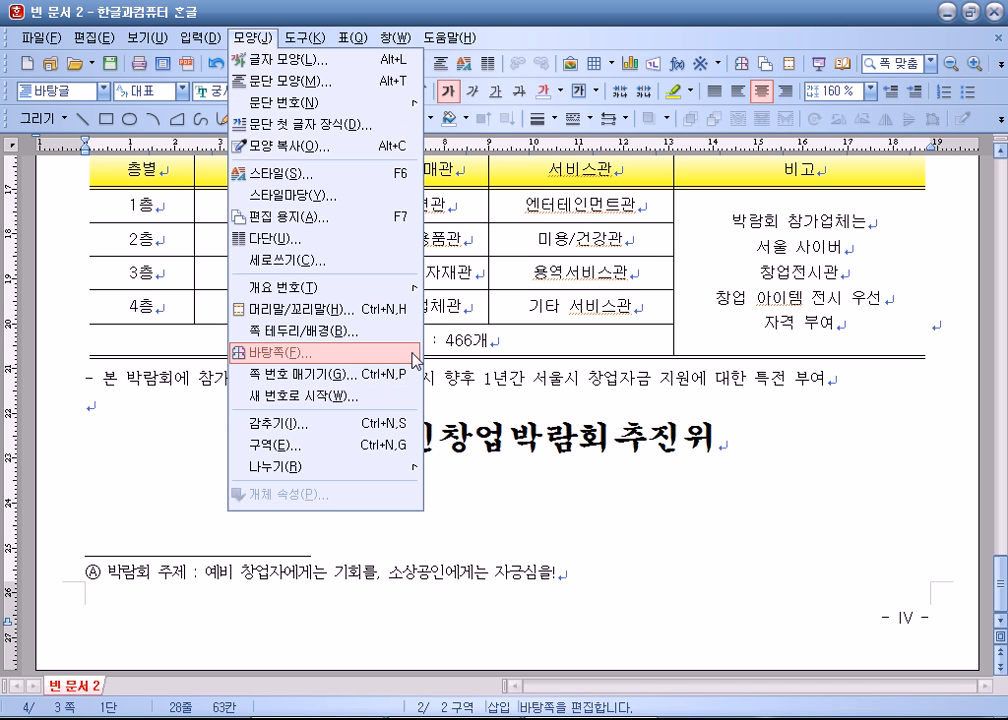
left_click(625, 521)
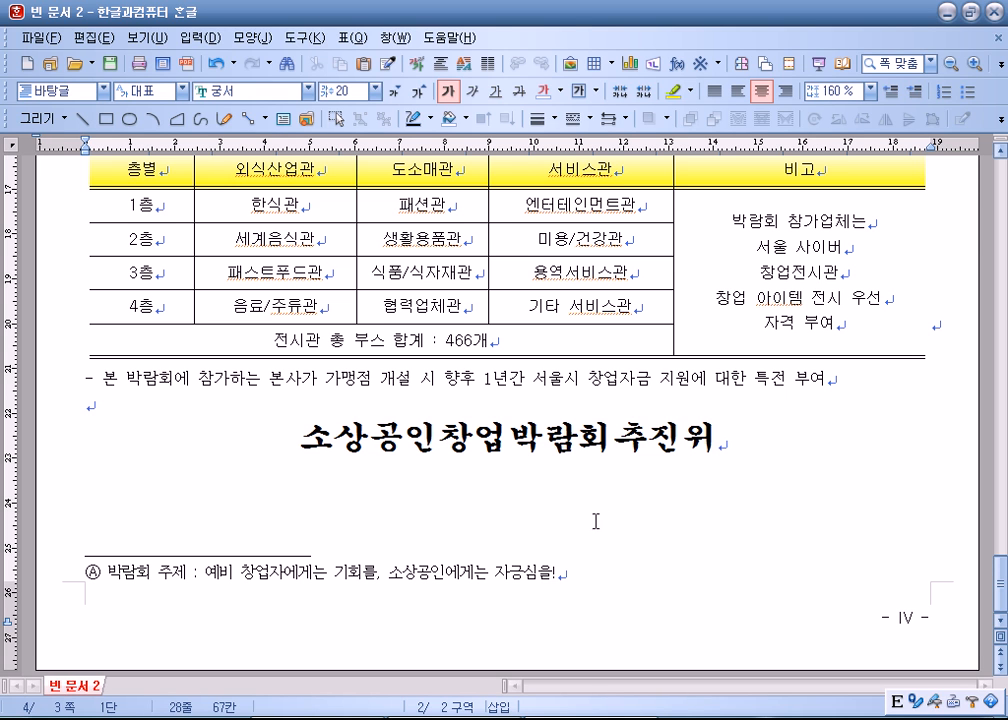
- Create a header for both pages (양 쪽) on the fair page containing the text "창업박람회"
left_click(504, 405)
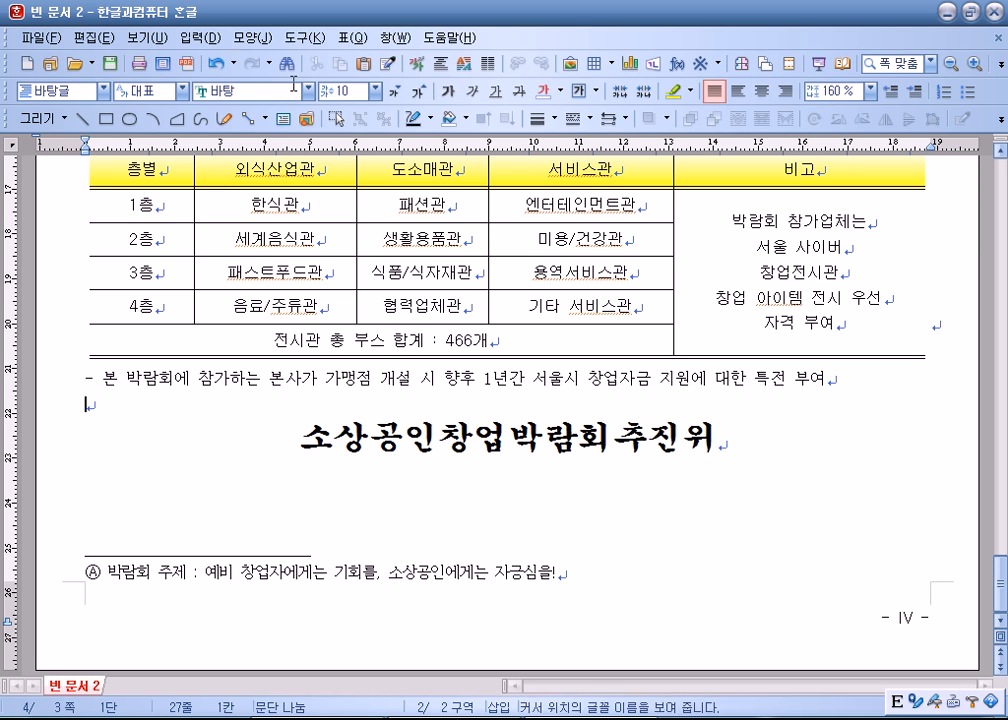
left_click(264, 40)
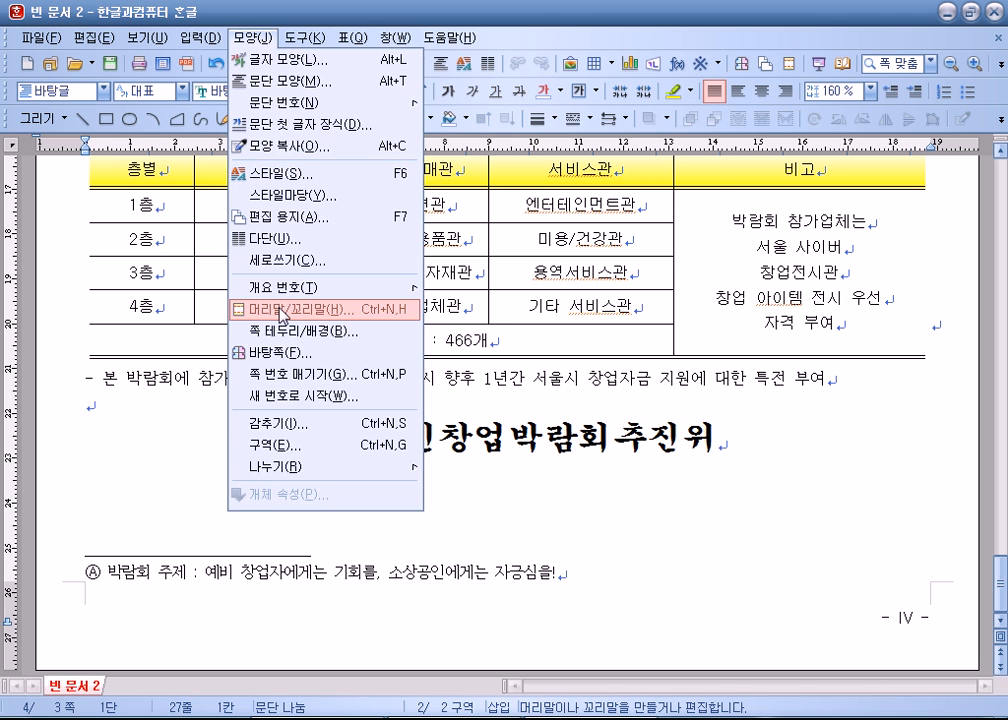
left_click(290, 371)
left_click(682, 226)
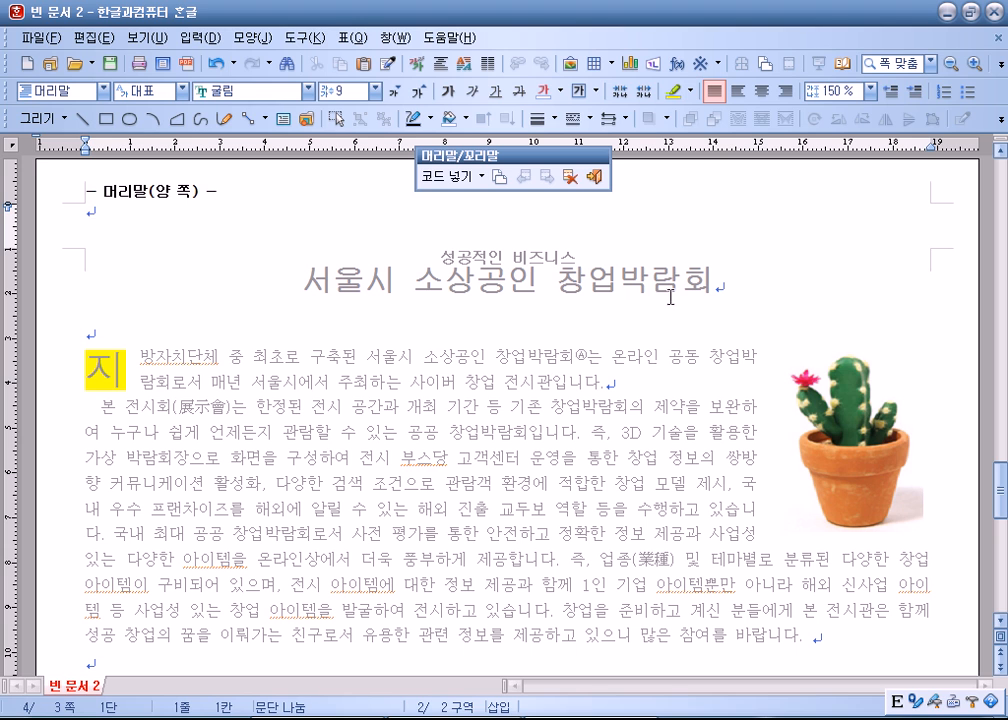
type("창업ㅈ")
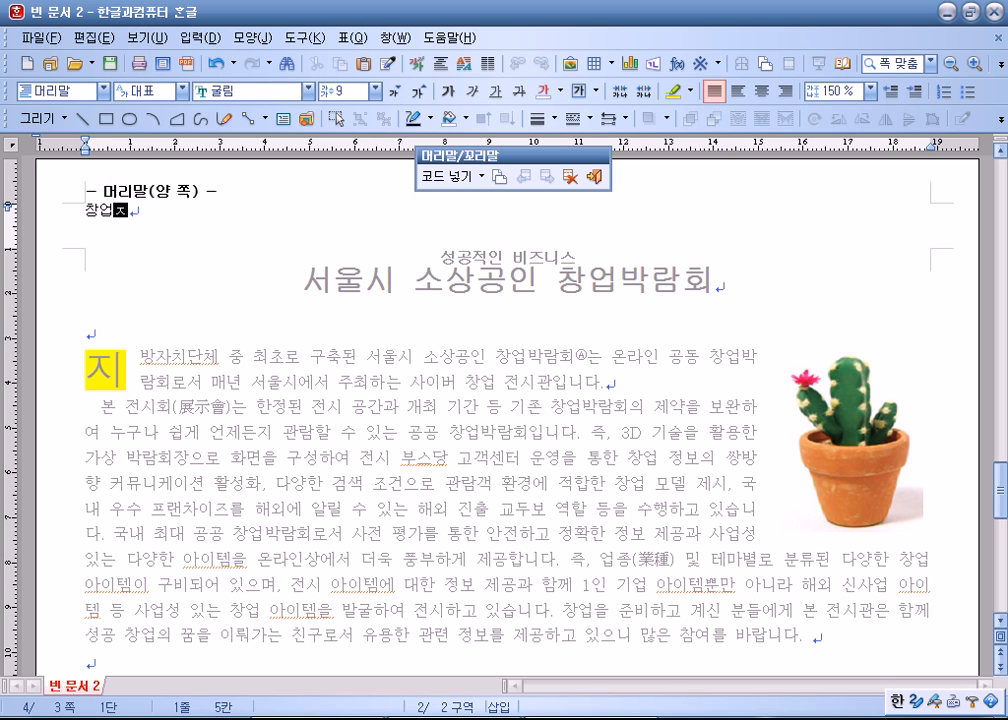
type("람회")
key("Return")
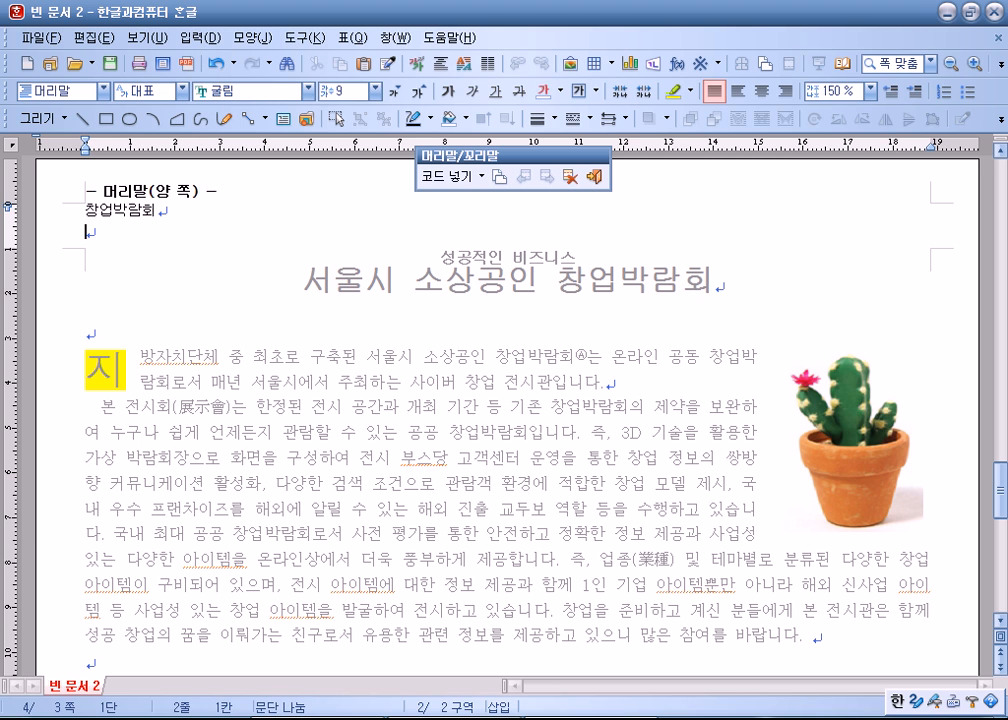
key("BackSpace")
- Right-align the header text "창업박람회", set it to 돋움 at 10 pt, and leave header editing
key("shift+Home")
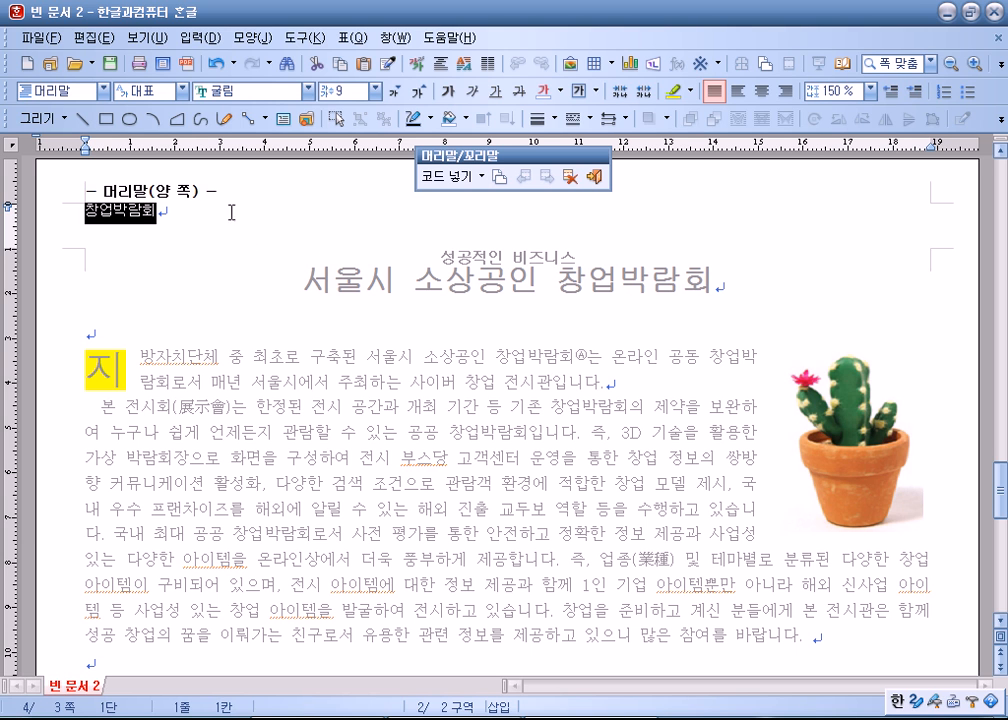
left_click(786, 93)
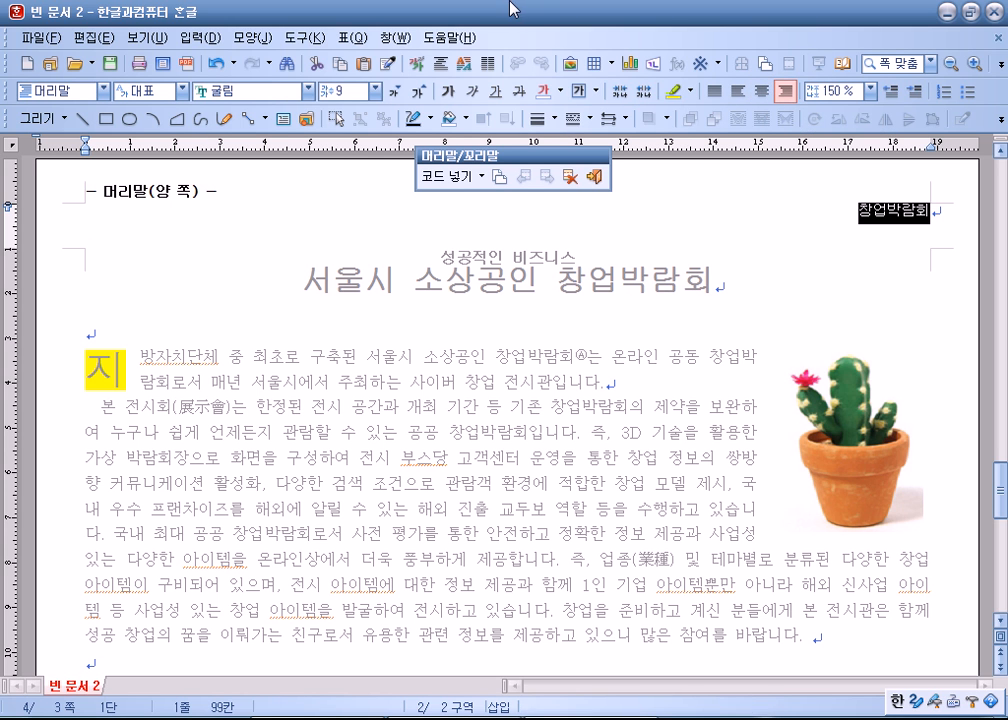
left_click(262, 91)
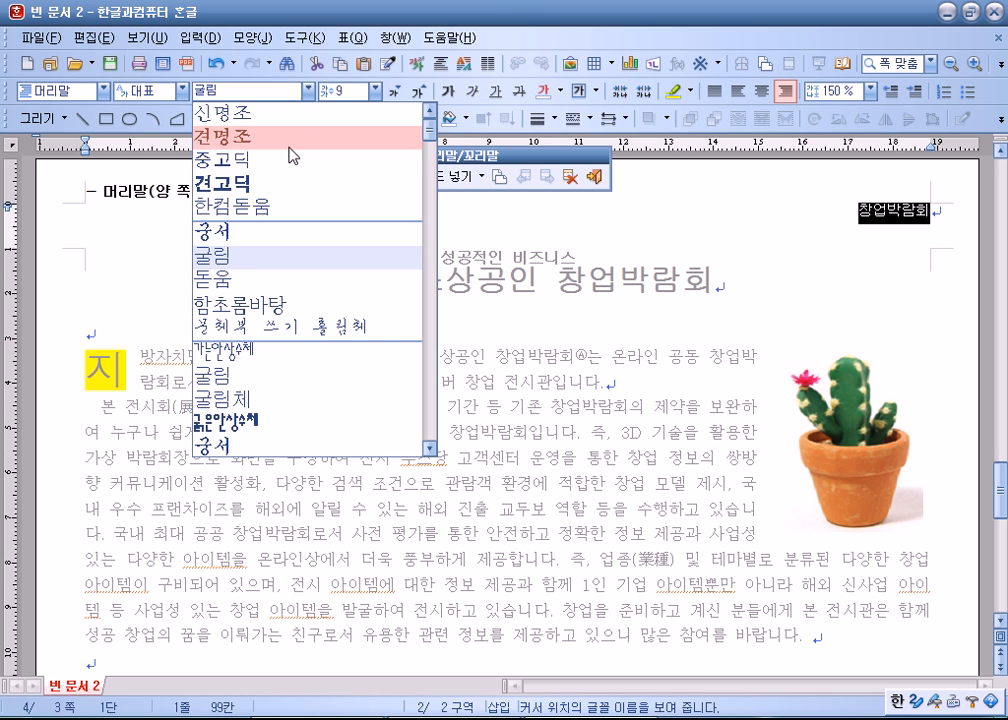
left_click(248, 279)
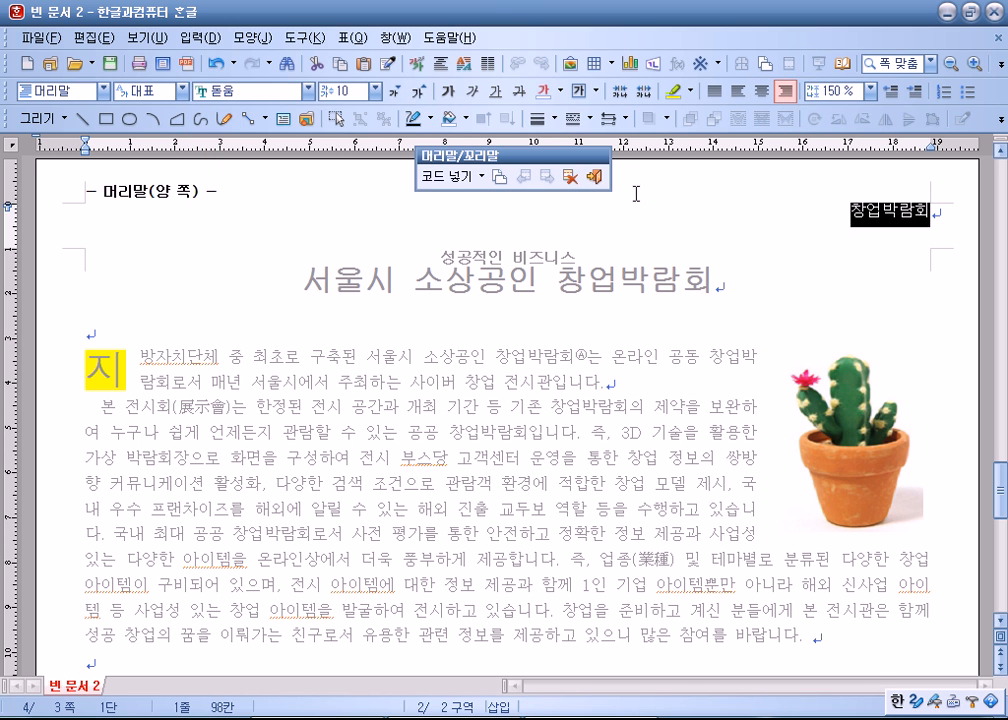
left_click(596, 176)
- Review the fair page's header, title, body text, cactus picture and section headings
scroll(735, 293, "up", 3)
scroll(735, 293, "up", 6)
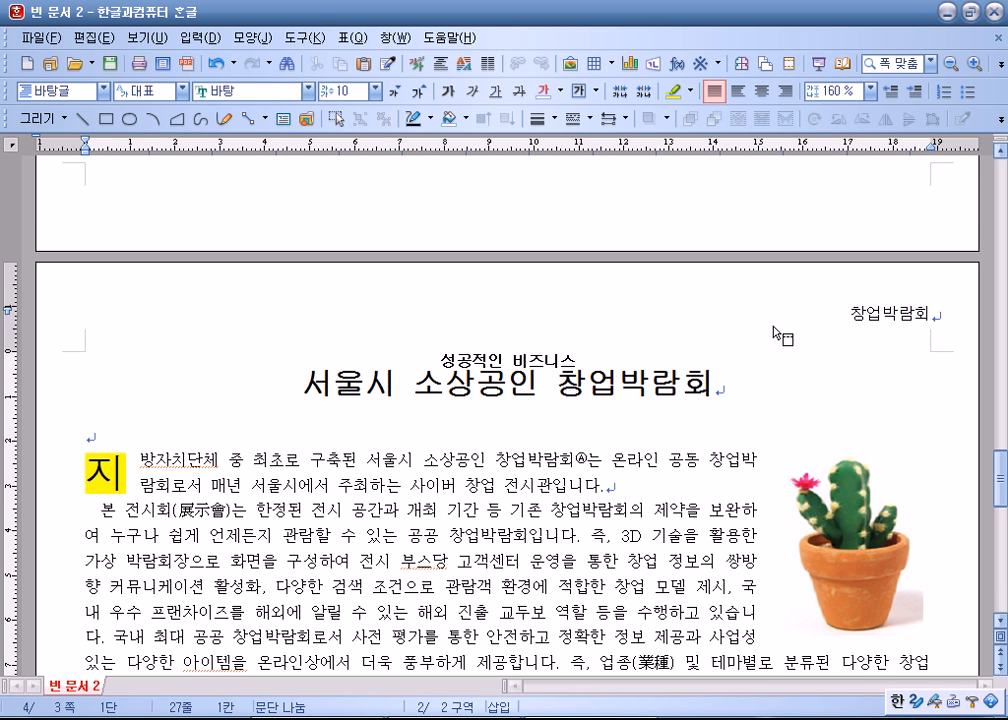
scroll(776, 333, "down", 5)
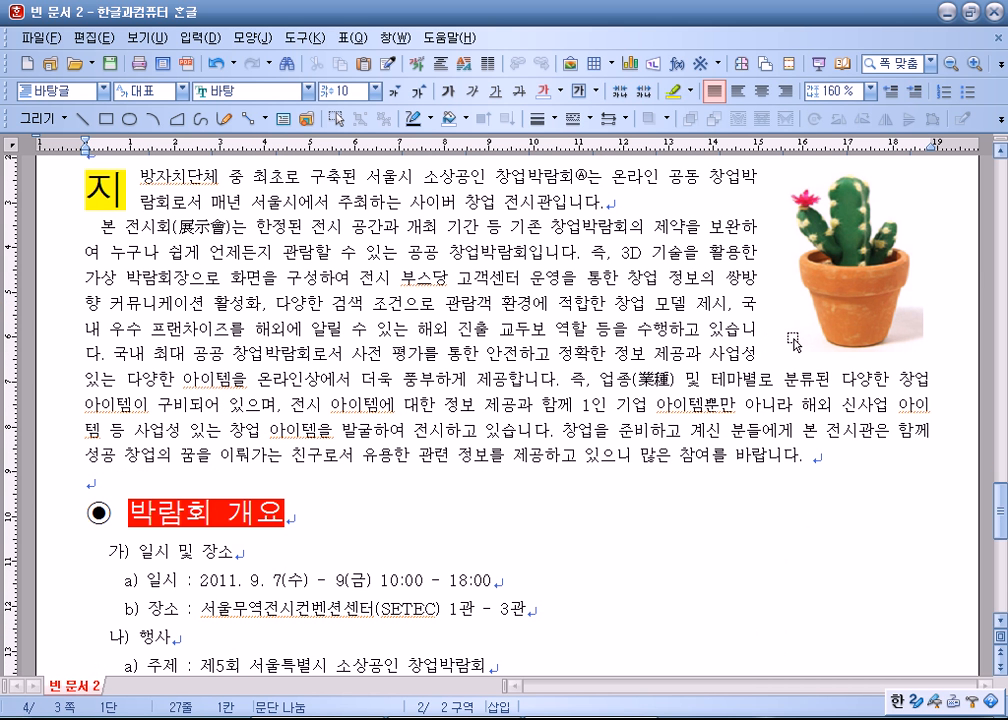
scroll(559, 301, "up", 4)
scroll(490, 332, "down", 9)
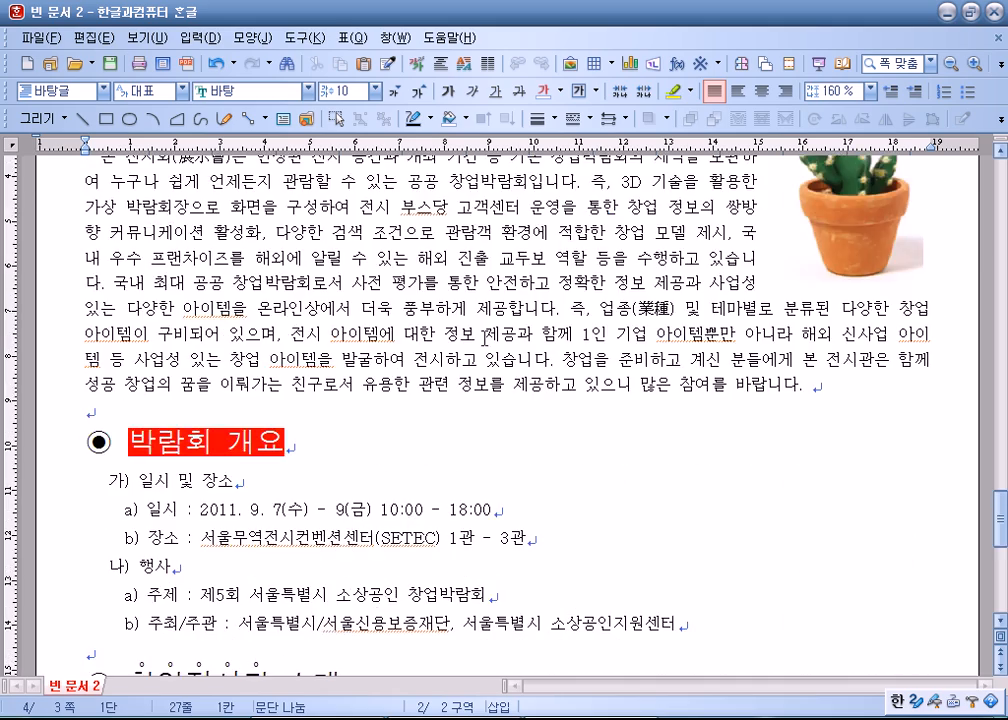
scroll(487, 340, "up", 3)
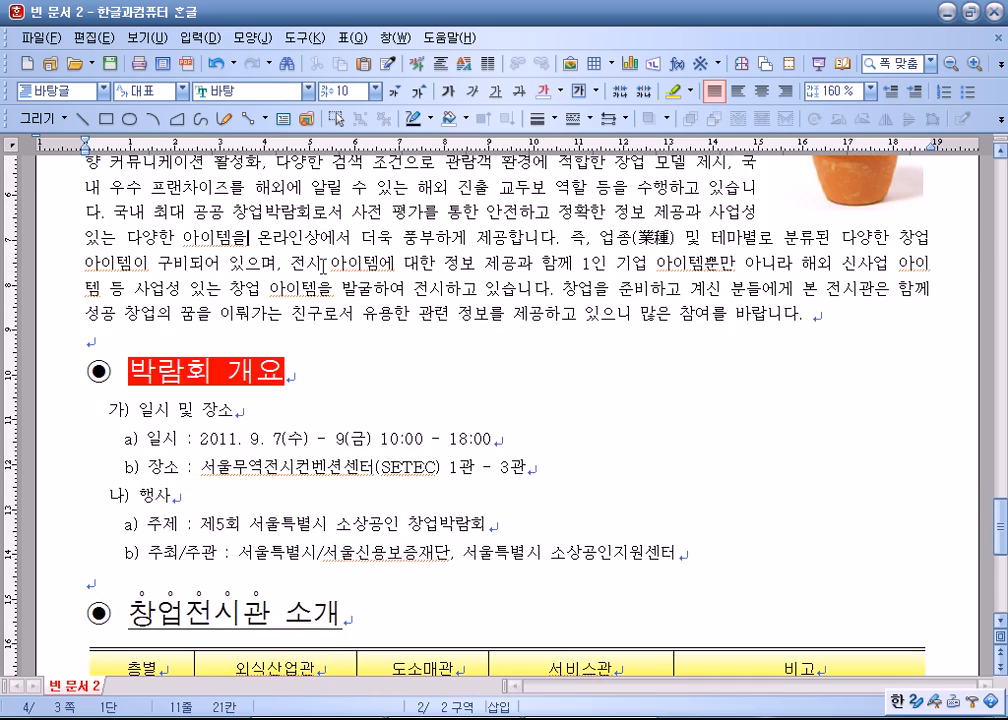
scroll(343, 283, "up", 2)
left_click(857, 315)
scroll(580, 374, "up", 3)
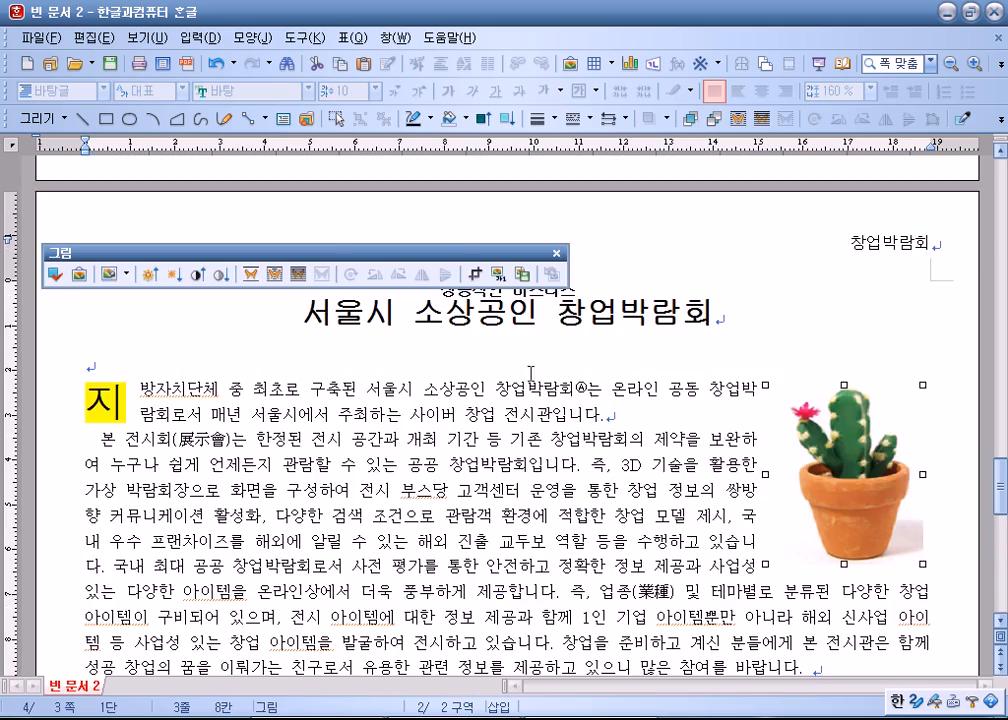
left_click(297, 310)
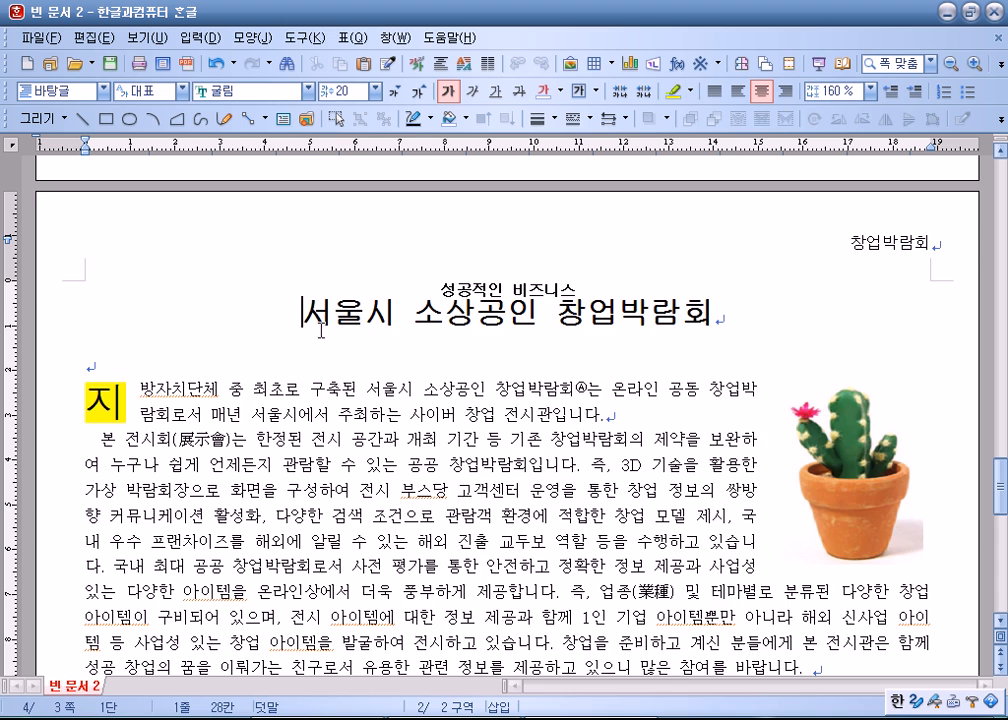
- Delete the three blank lines between question number 3 and the "(1) (2)" line on the second page
scroll(321, 328, "up", 20)
scroll(297, 240, "down", 15)
scroll(290, 228, "down", 5)
scroll(241, 225, "up", 3)
left_click(111, 250)
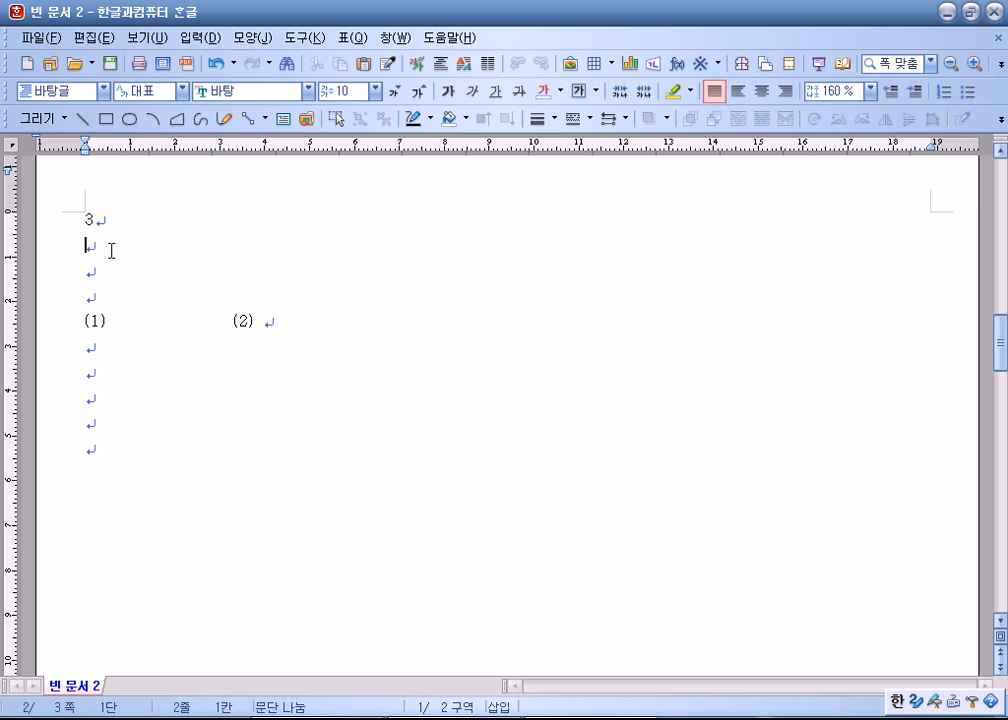
key("Delete")
key("Delete")
key("Delete")
- Add question number 4 a few lines below the "(1) (2)" line, followed by blank lines
scroll(148, 349, "down", 10)
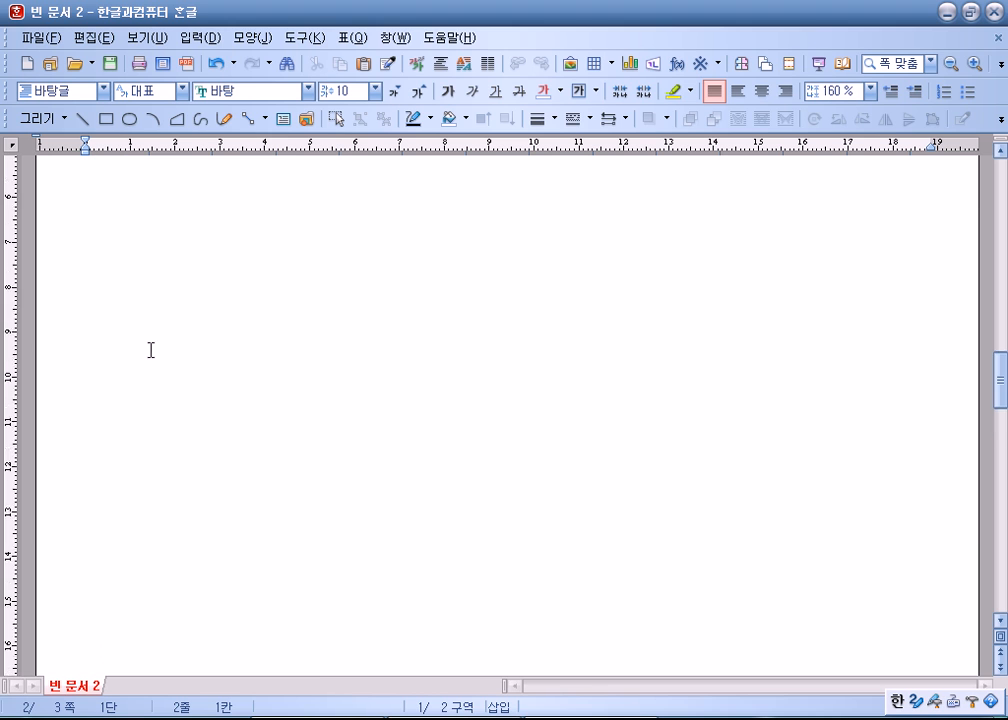
scroll(155, 345, "up", 5)
scroll(143, 332, "up", 3)
left_click(133, 350)
type("4")
key("Return")
key("Return")
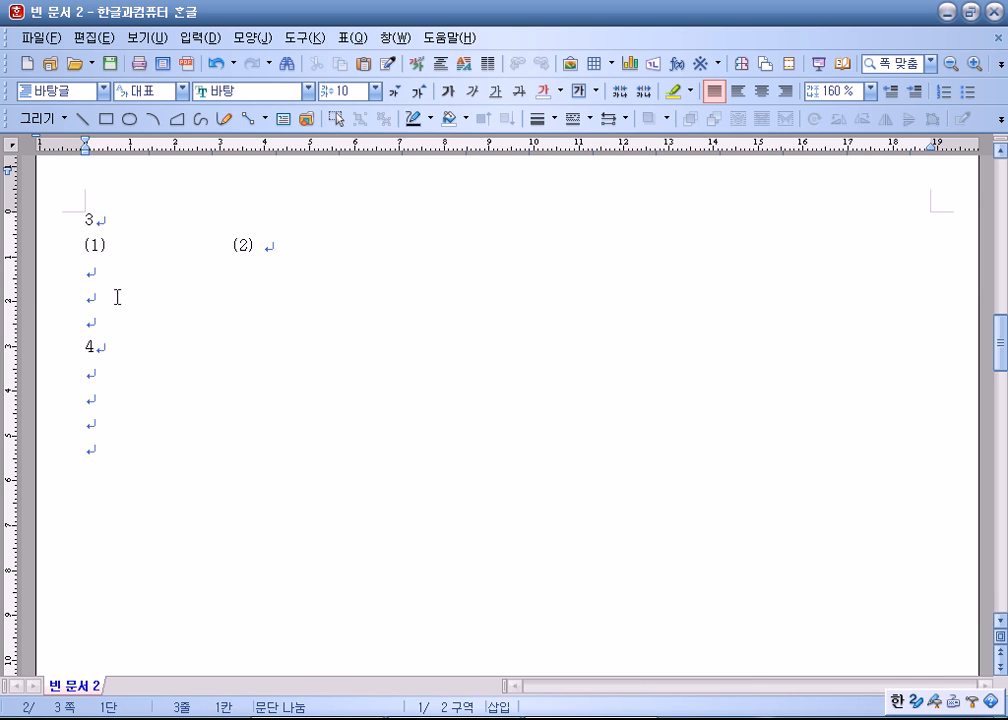
left_click(117, 244)
key("ctrl+n")
key("m")
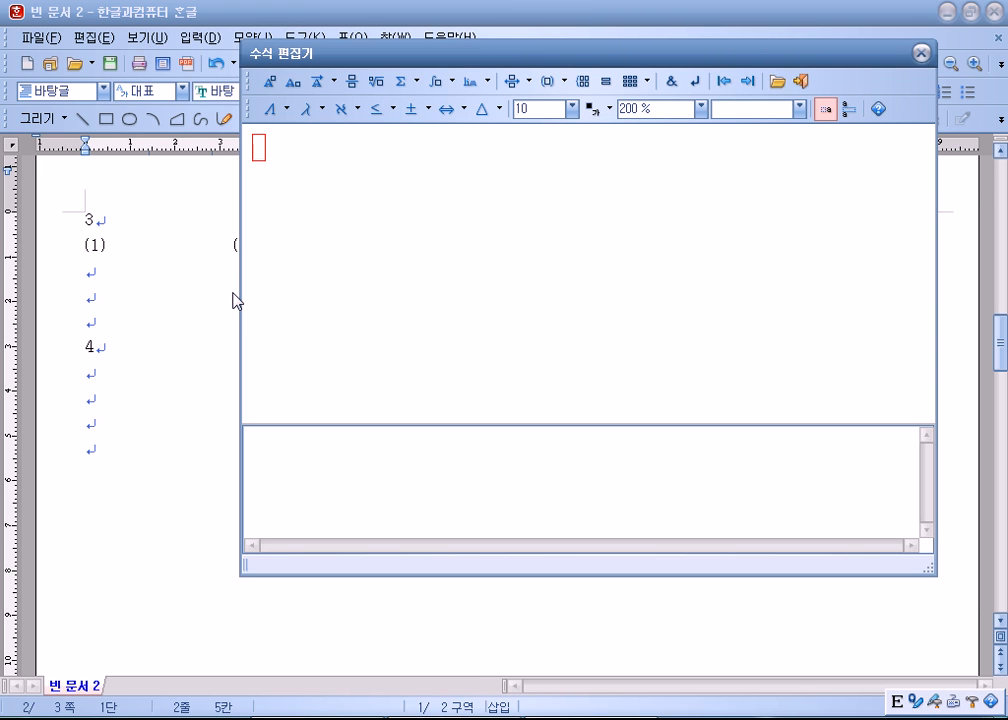
key("shift+Escape")
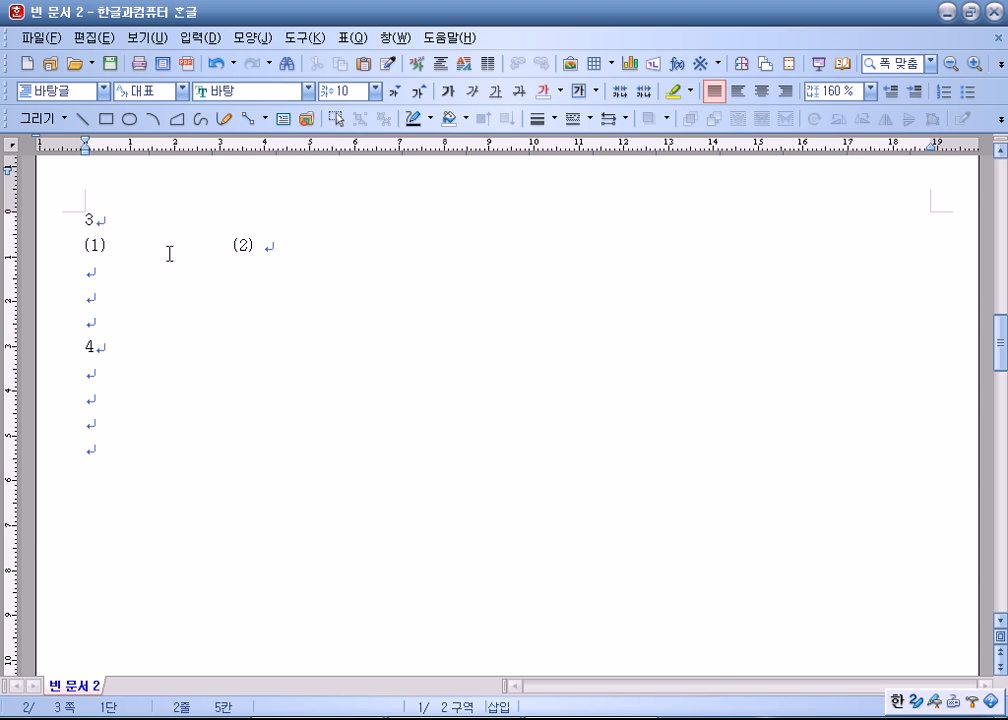
- Draw a rectangle about 102 mm wide and 63.5 mm high on the second page, below the blank lines under question 4
left_click(110, 449)
scroll(187, 436, "down", 3)
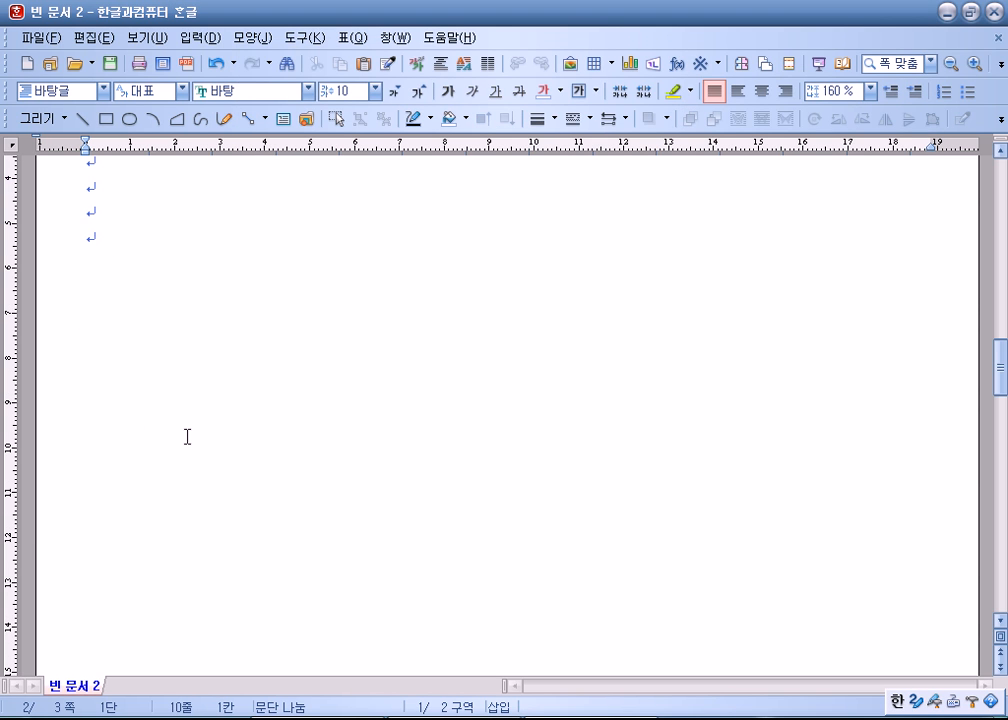
left_click(106, 119)
left_click_drag(232, 294, 691, 579)
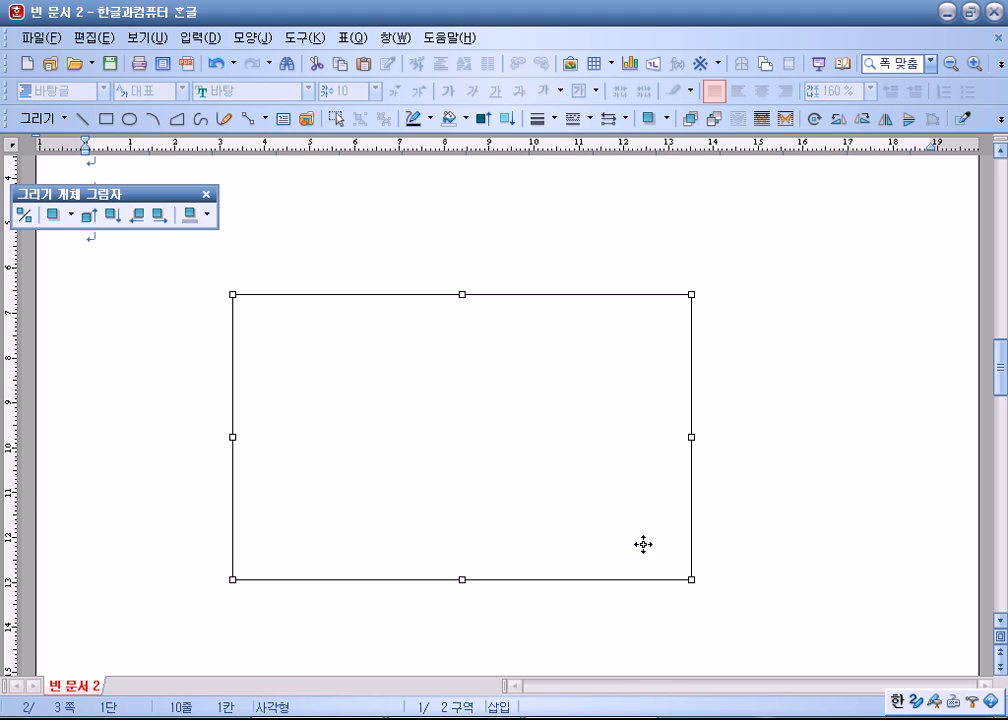
- Set the rectangle's size to 130 mm wide and 140 mm high, and lock its size
double_click(549, 496)
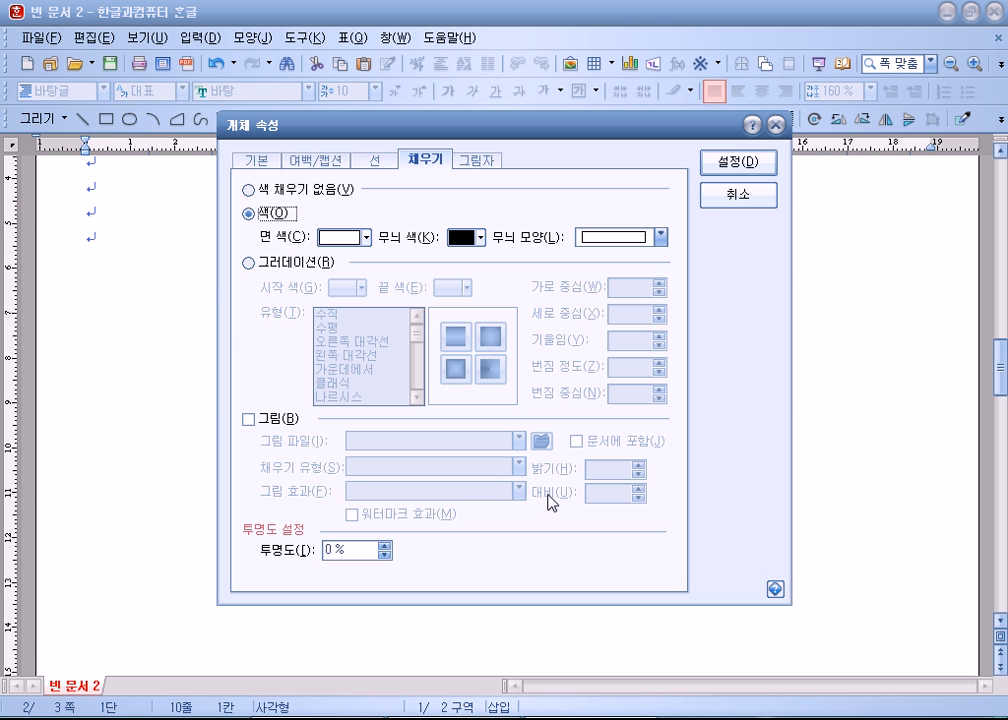
left_click(252, 161)
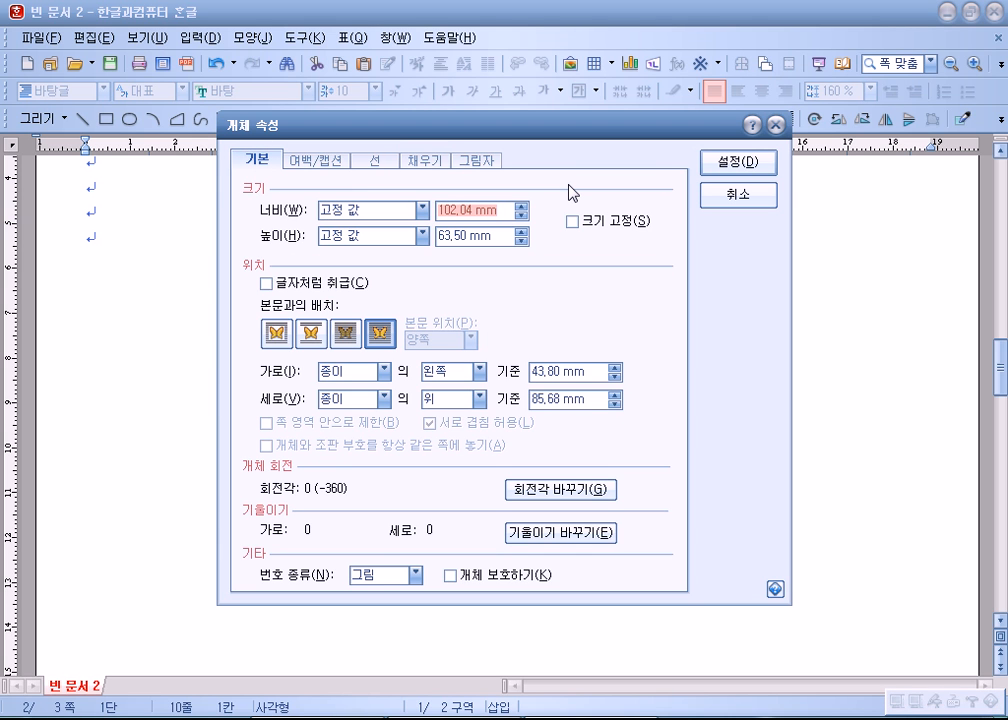
type("130")
key("Tab")
key("Tab")
type("14")
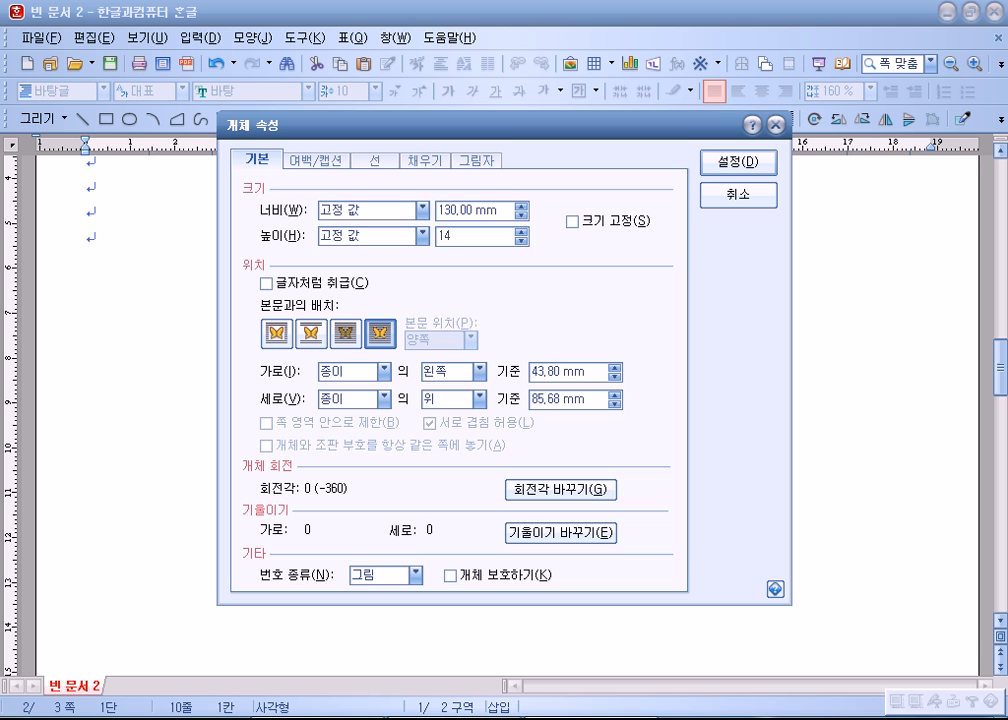
left_click(573, 221)
- Fill the large rectangle with a solid pale purple-pink colour and apply the object properties
left_click(420, 161)
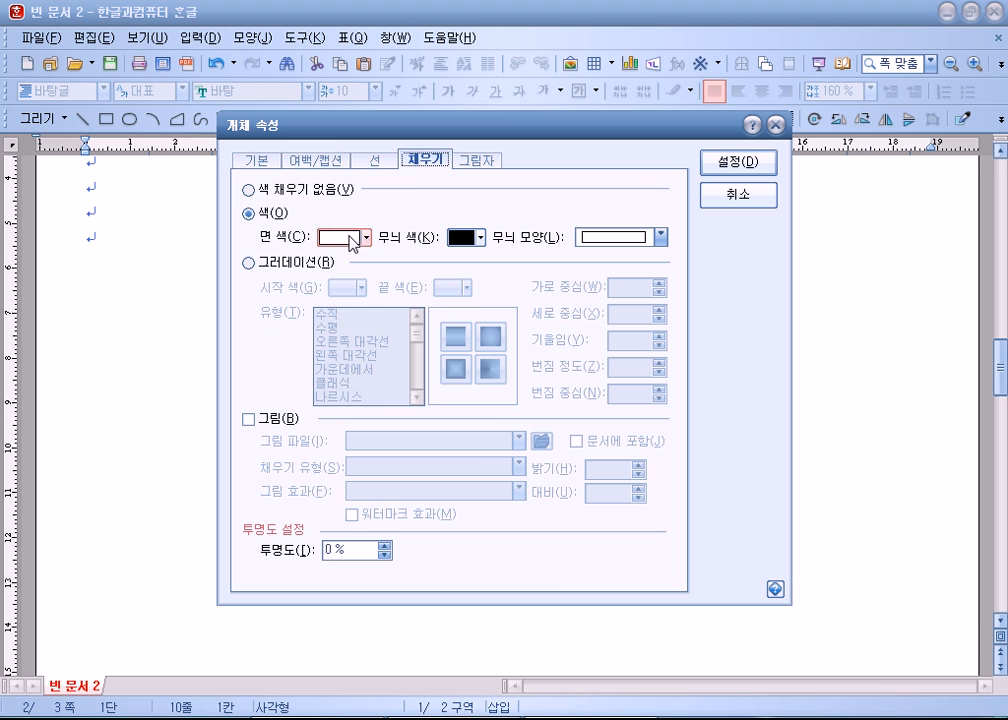
left_click(366, 237)
left_click(457, 309)
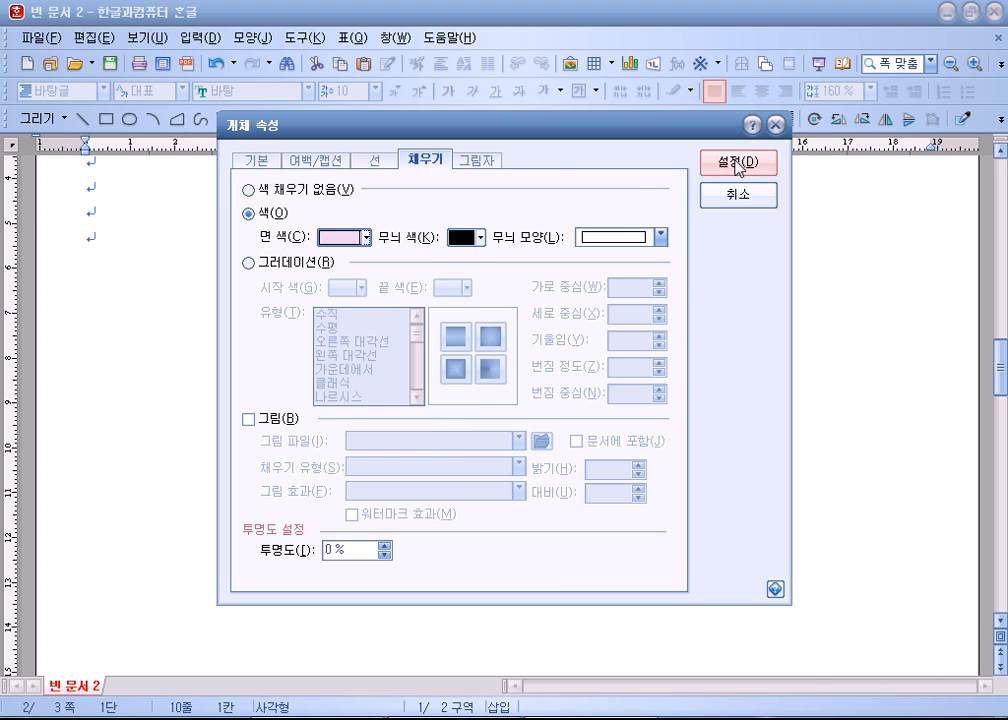
left_click(736, 163)
- Move the pale pink rectangle slightly left and down on the second page, and deselect it
scroll(522, 414, "down", 3)
scroll(546, 410, "down", 3)
scroll(549, 407, "up", 5)
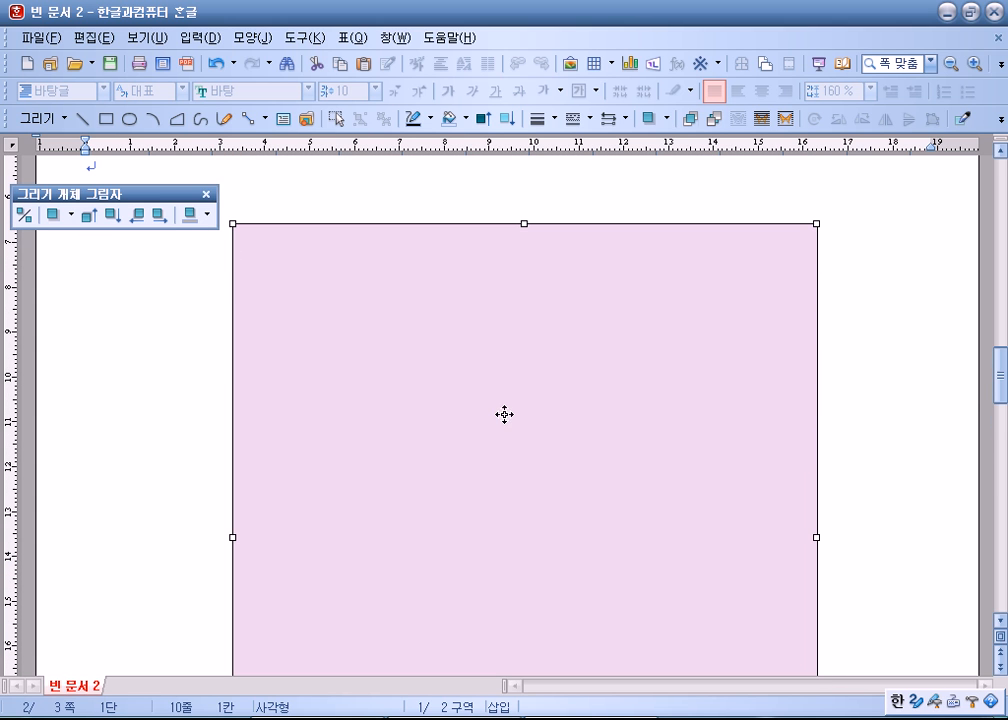
left_click_drag(504, 414, 493, 421)
scroll(466, 350, "down", 3)
scroll(467, 347, "up", 4)
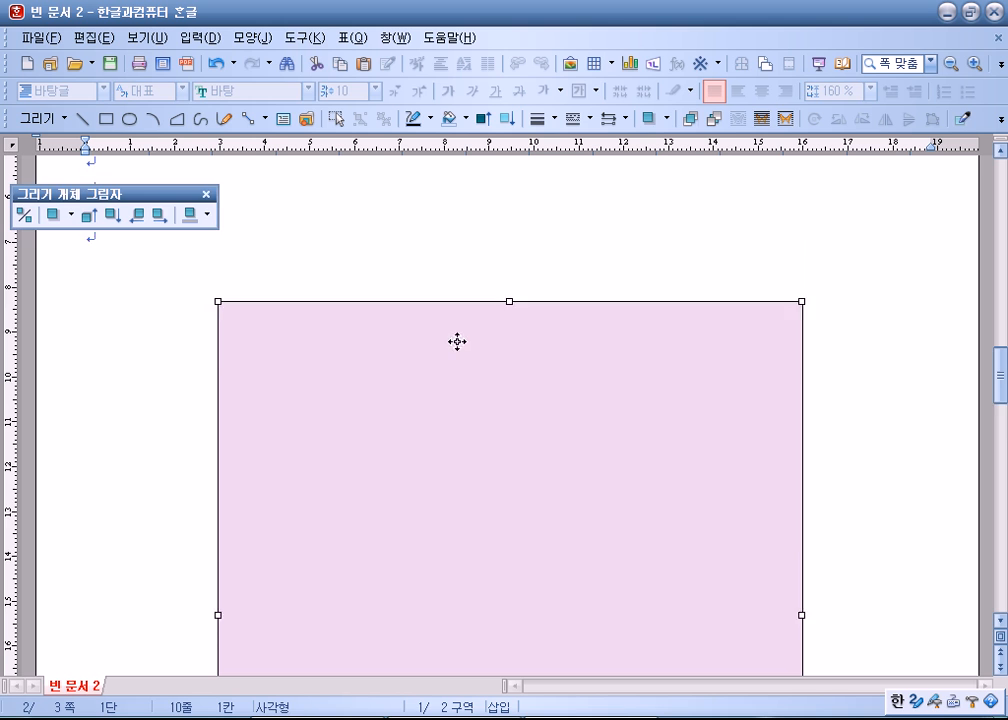
left_click(400, 303)
- Draw a second rectangle across the pink box's top edge, and fix its size at 110 mm by 15 mm
left_click(106, 118)
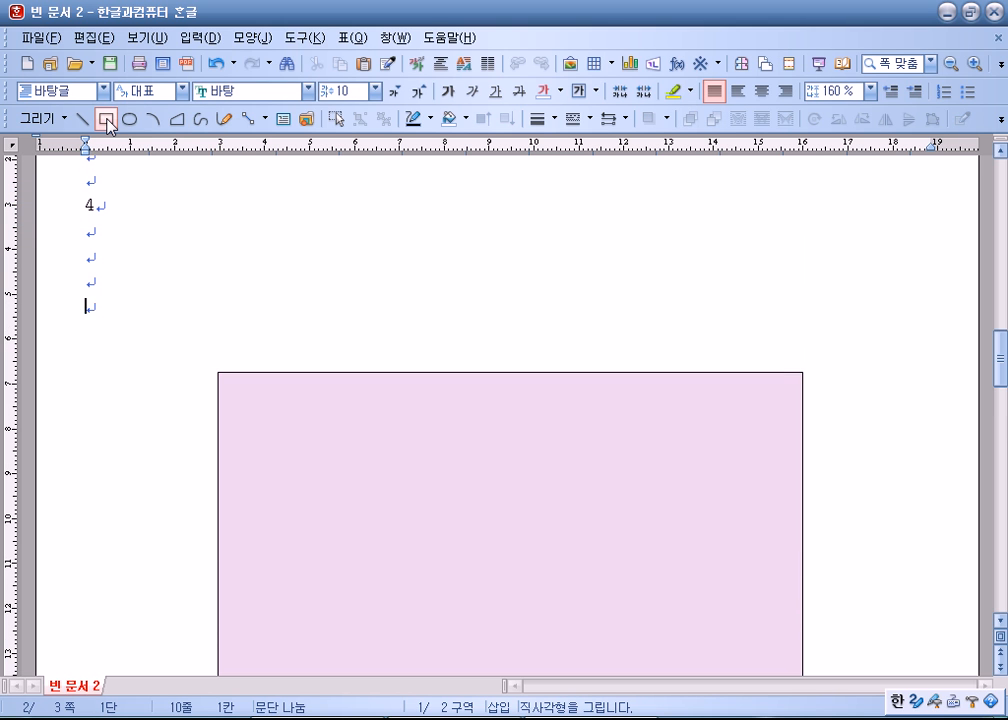
left_click_drag(247, 344, 778, 396)
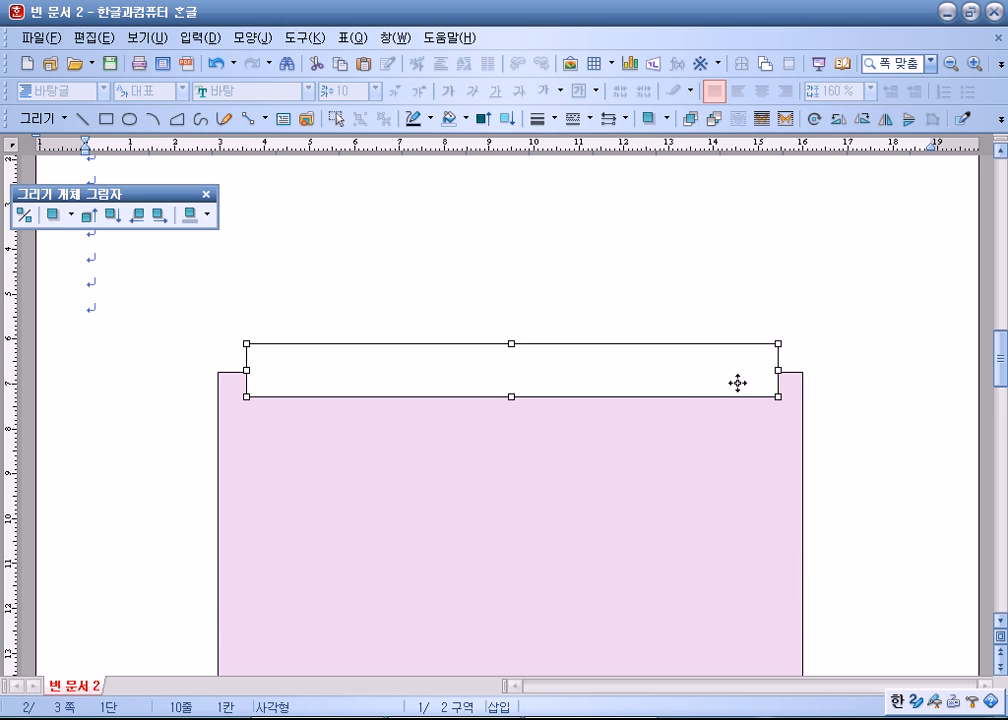
double_click(697, 371)
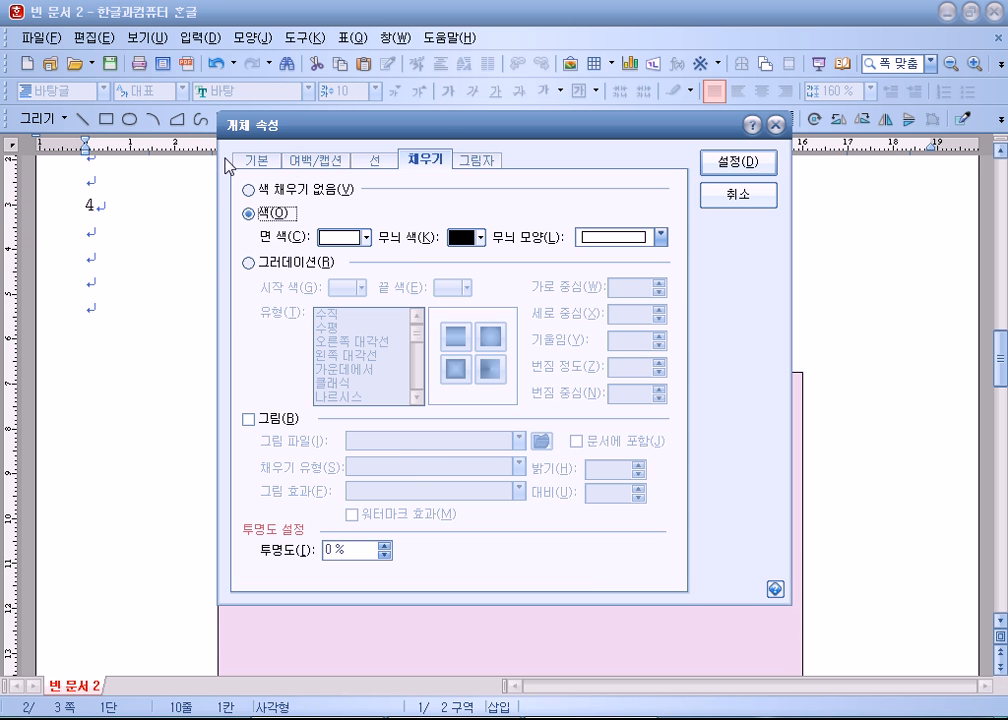
left_click(257, 161)
type("110")
key("Tab")
type("15")
key("Tab")
key("space")
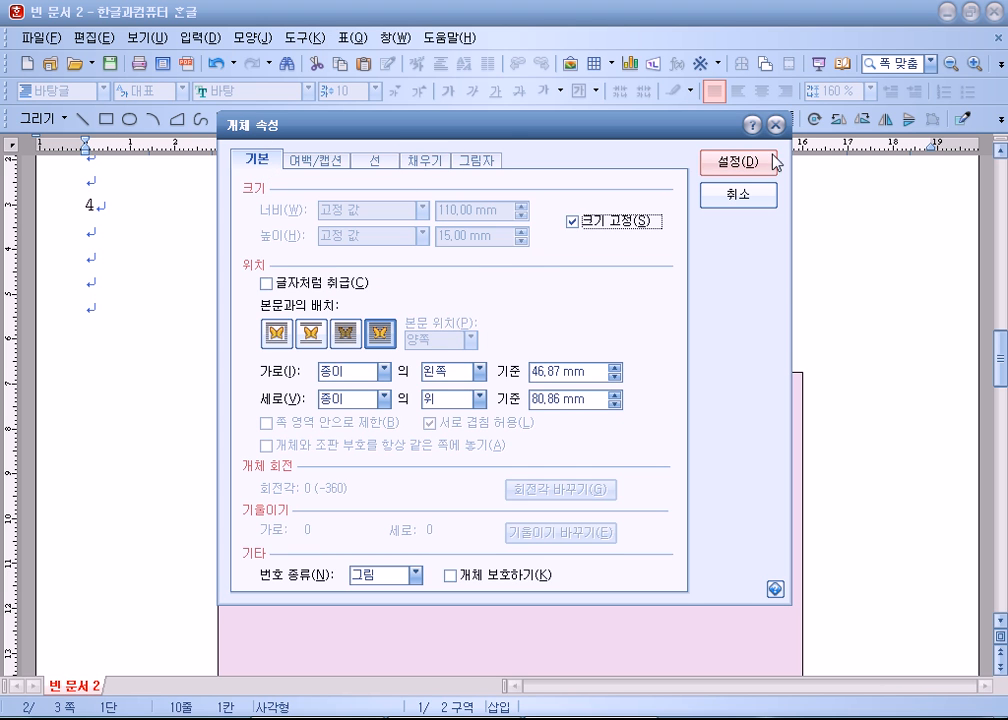
- Give the title rectangle semicircular (반원) corners and a solid blue fill
left_click(375, 160)
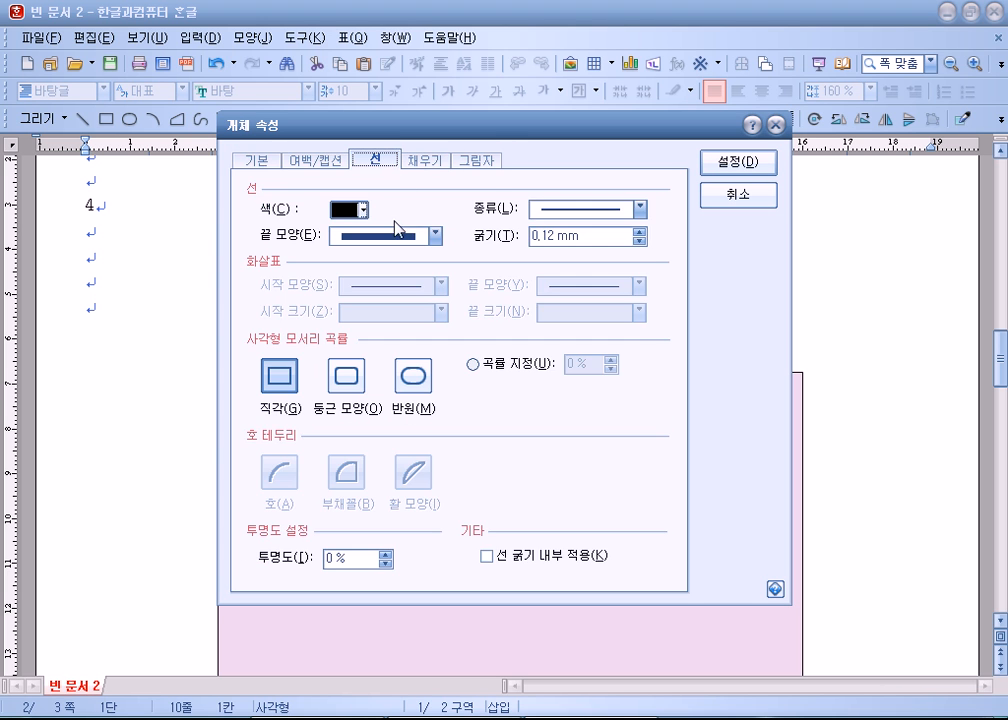
left_click(357, 384)
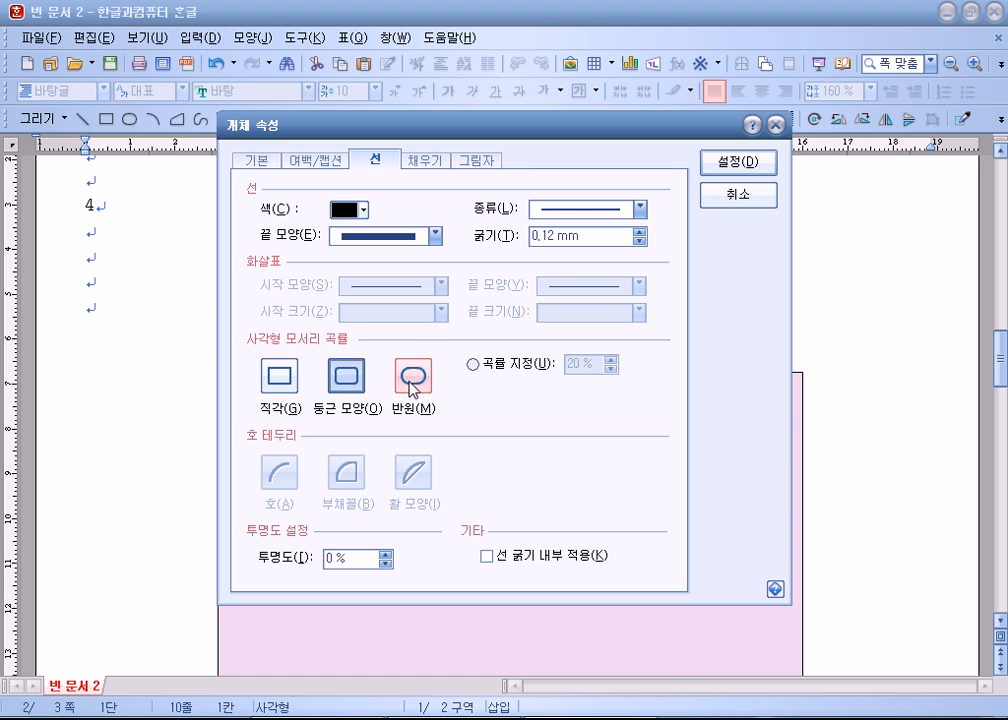
left_click(432, 161)
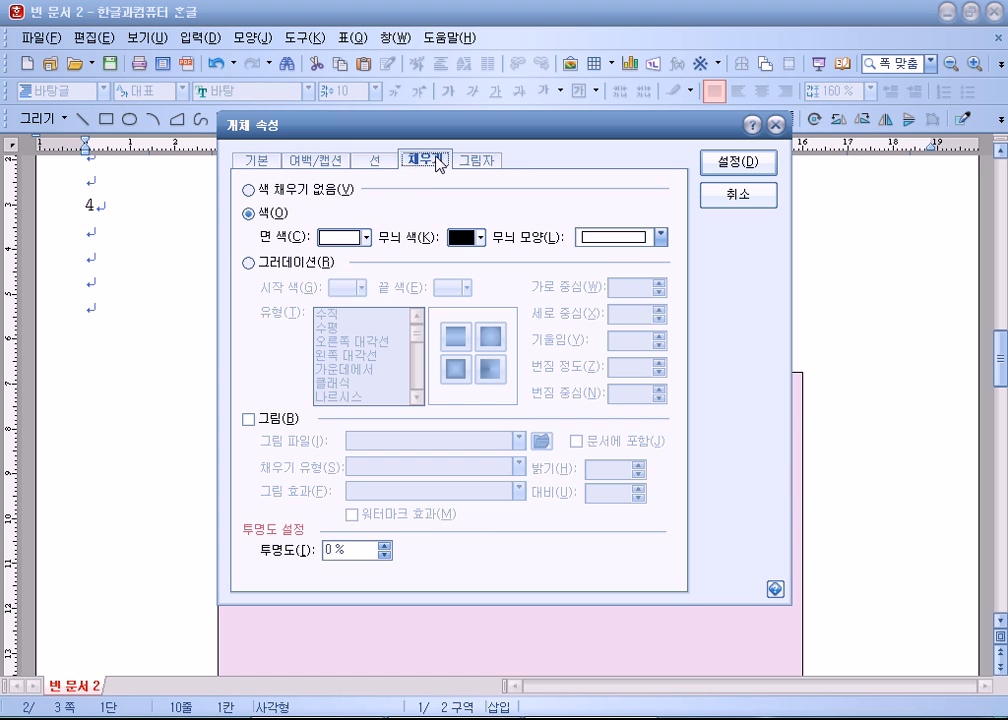
left_click(357, 238)
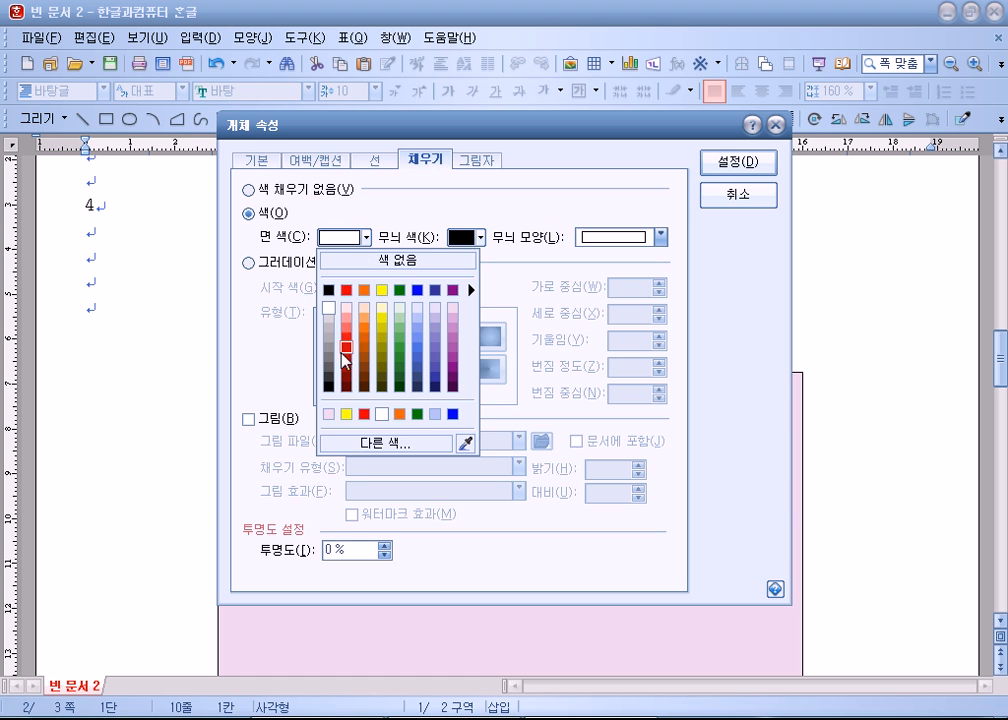
left_click(422, 290)
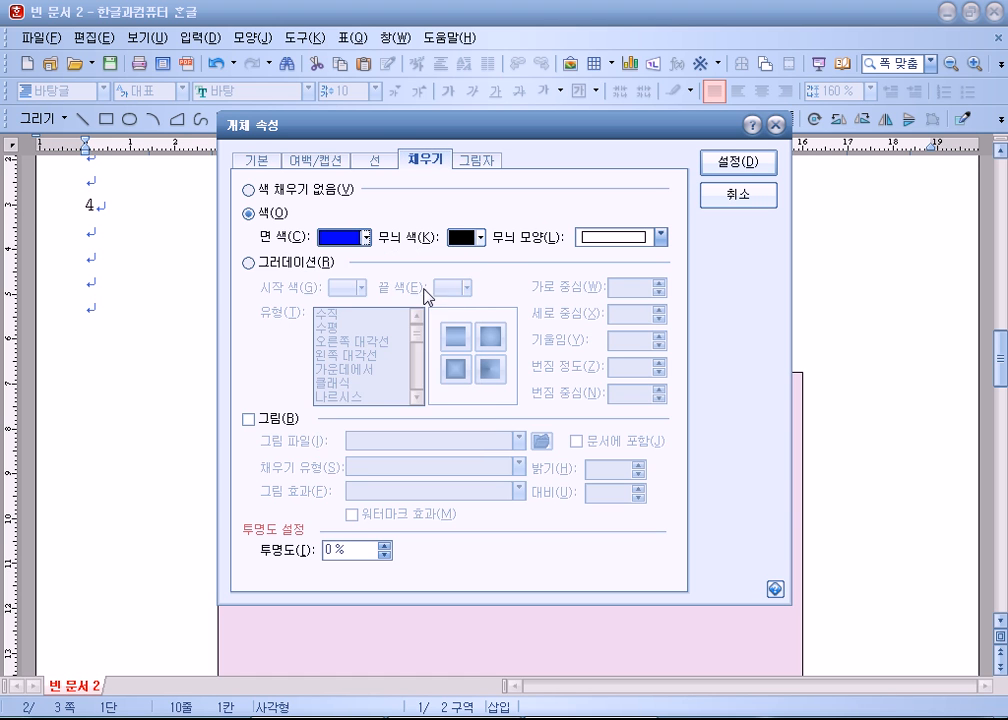
left_click(709, 162)
- Centre the blue shape over the pink box's top edge and convert it to a text box
left_click_drag(515, 359, 527, 357)
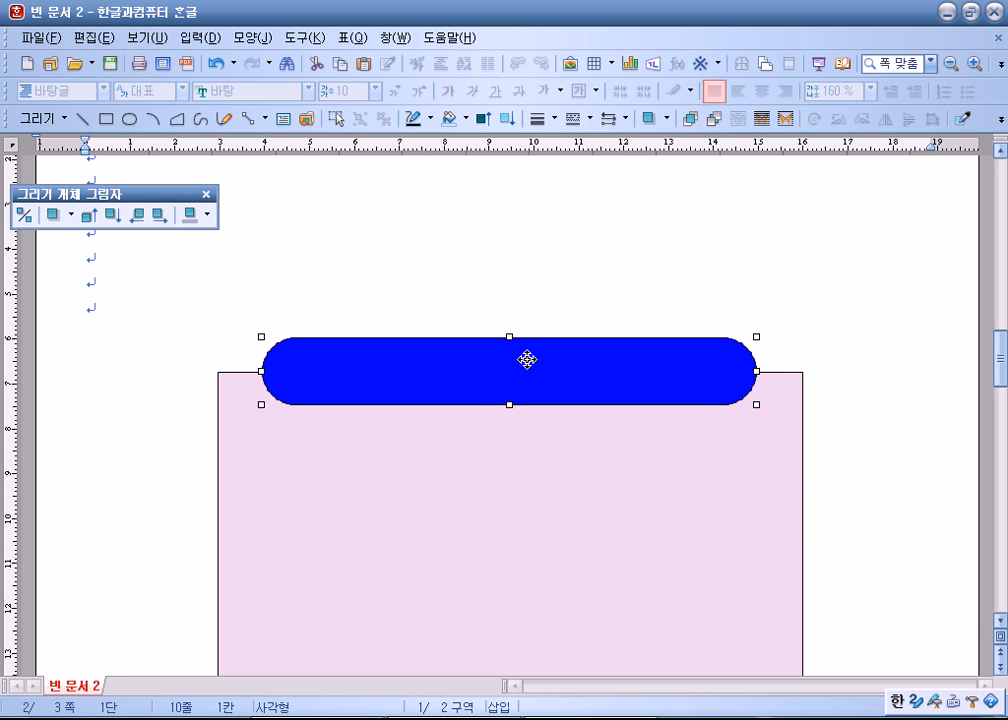
left_click_drag(527, 359, 527, 362)
right_click(527, 367)
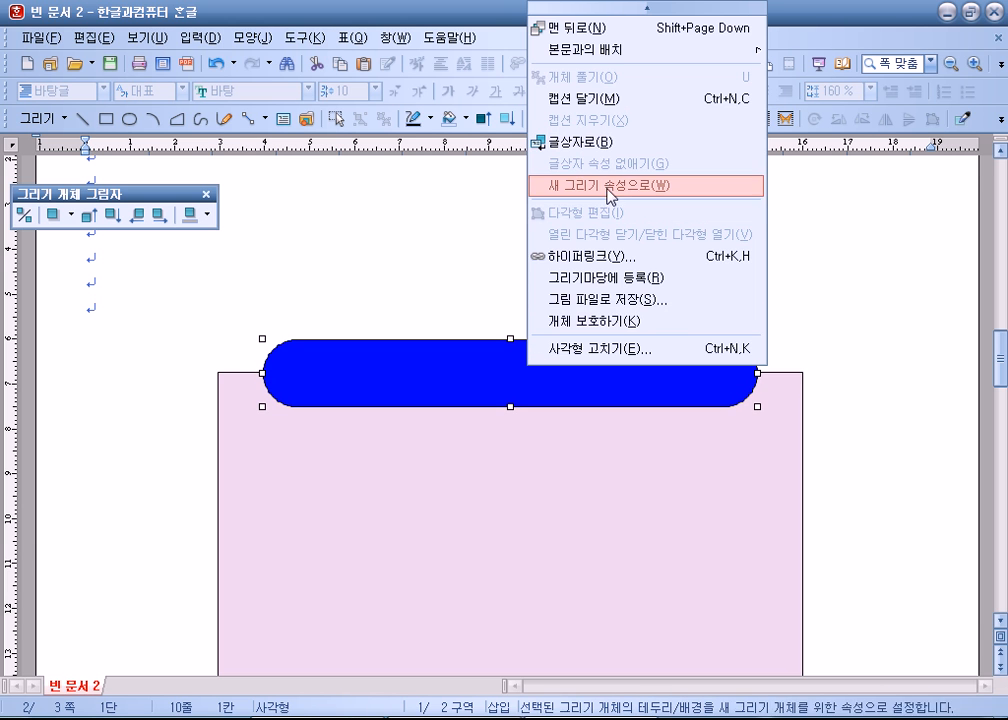
left_click(541, 145)
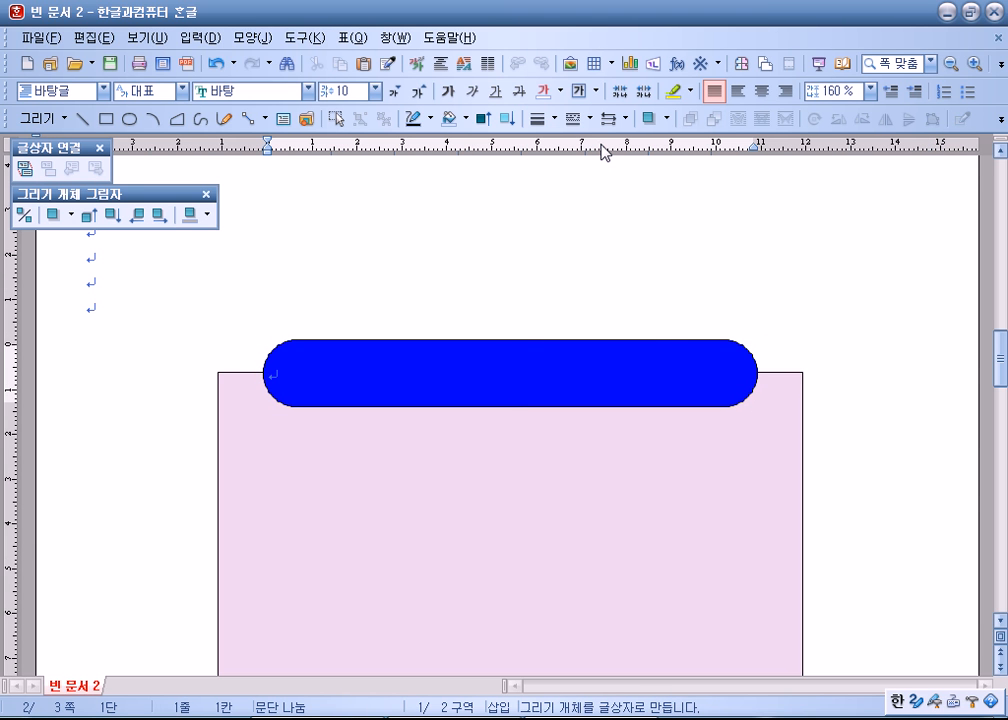
- Enter the title "서울시 소상공인 창업박람회" in the blue text box
type("서울시 소상")
type("공인 창업")
type("박일")
type("회")
key("Left")
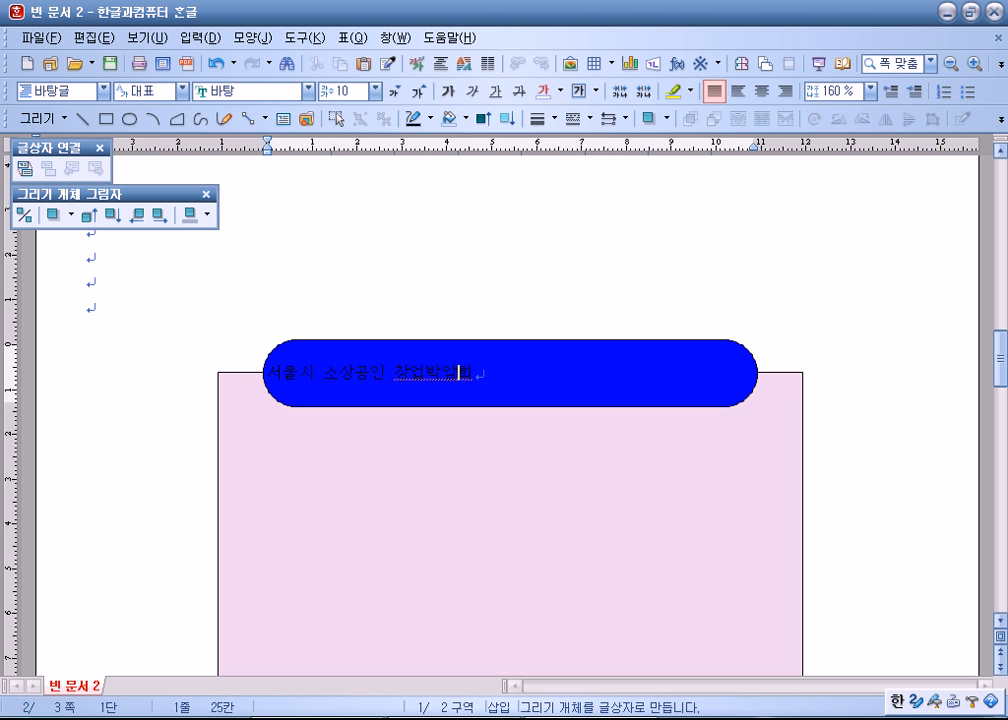
key("Delete")
type("람")
- Centre-align the whole title in the blue text box, colour it white and enlarge it to 20 pt
key("ctrl+a")
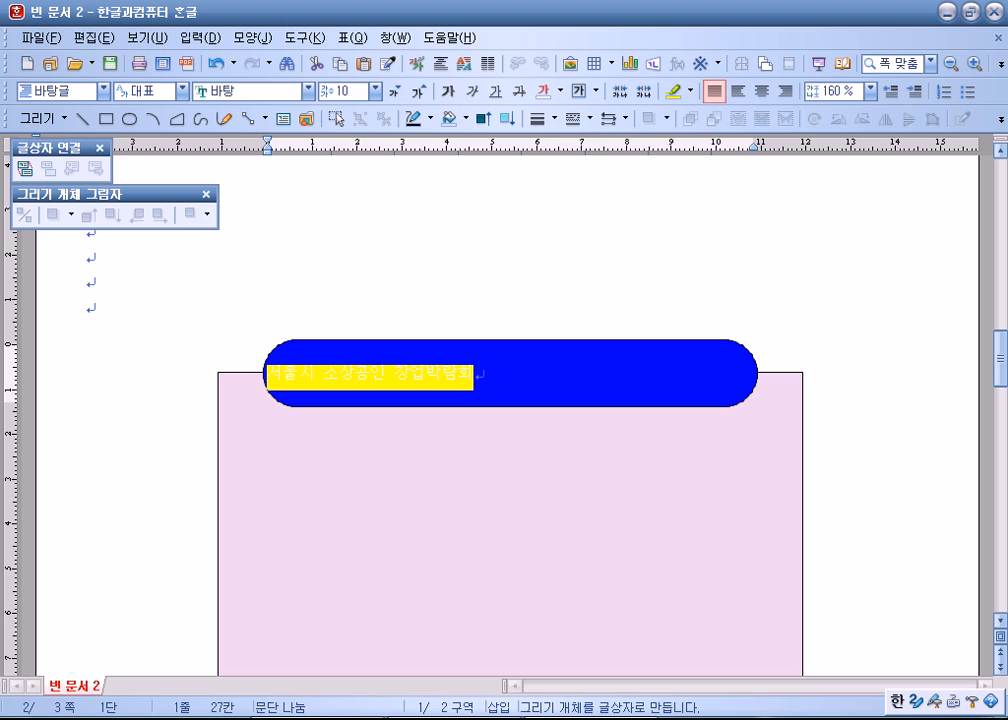
left_click(759, 92)
left_click(545, 91)
left_click(424, 94)
left_click(424, 94)
left_click(424, 94)
left_click(424, 94)
left_click(424, 94)
left_click(424, 94)
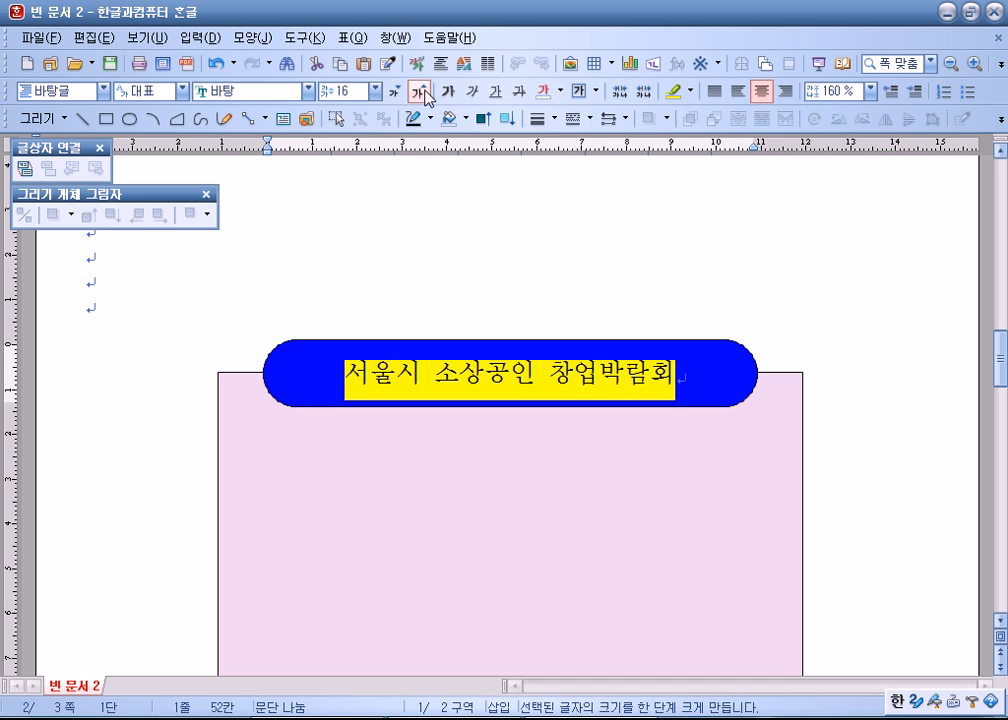
left_click(422, 94)
left_click(422, 94)
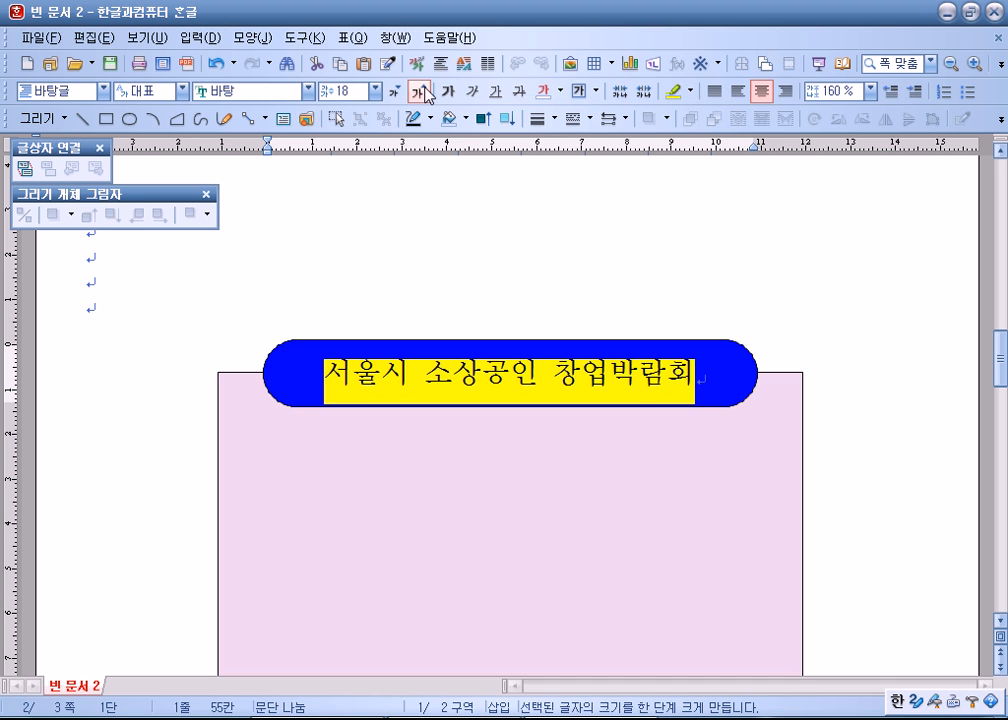
left_click(422, 94)
left_click(420, 91)
- Change the title's font to 궁서 and leave the text box
left_click(308, 91)
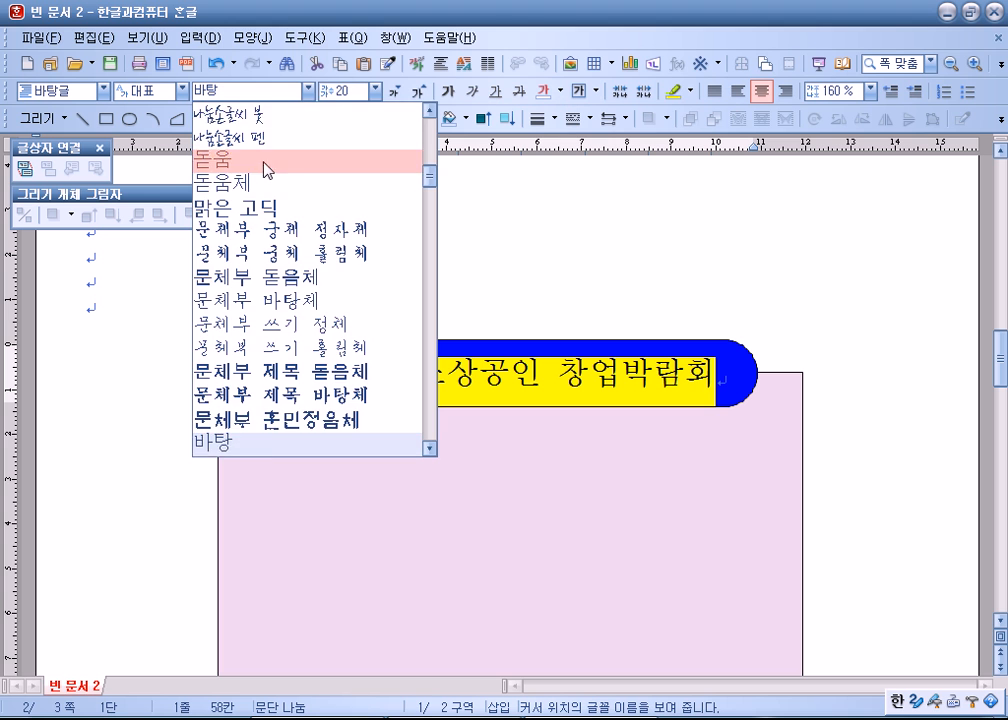
scroll(260, 180, "up", 3)
scroll(260, 180, "up", 5)
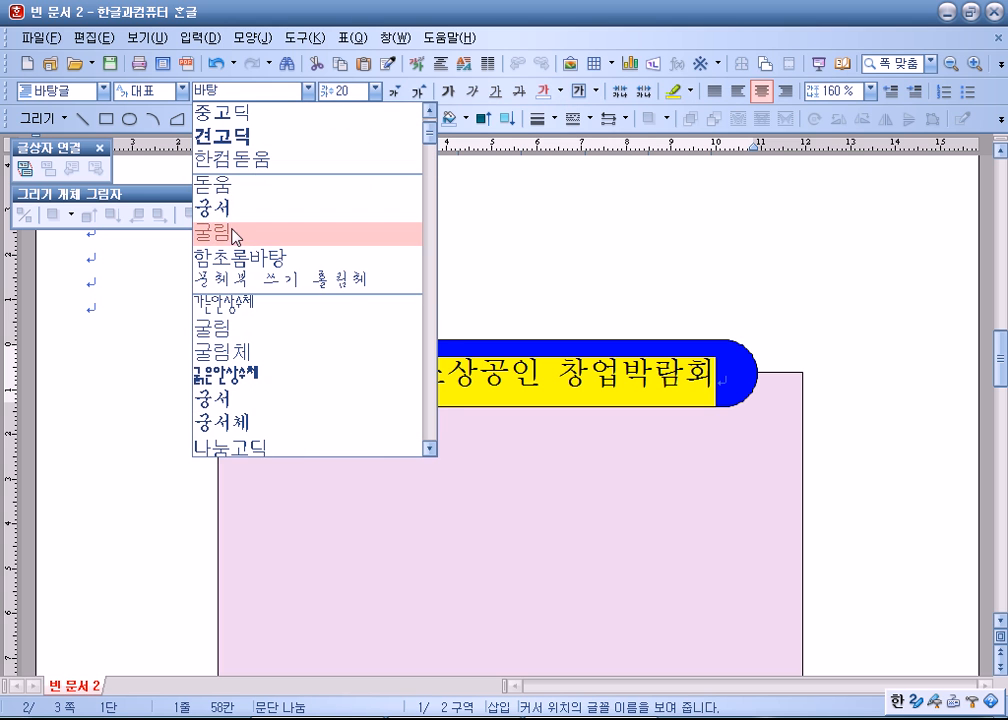
left_click(238, 210)
left_click(408, 235)
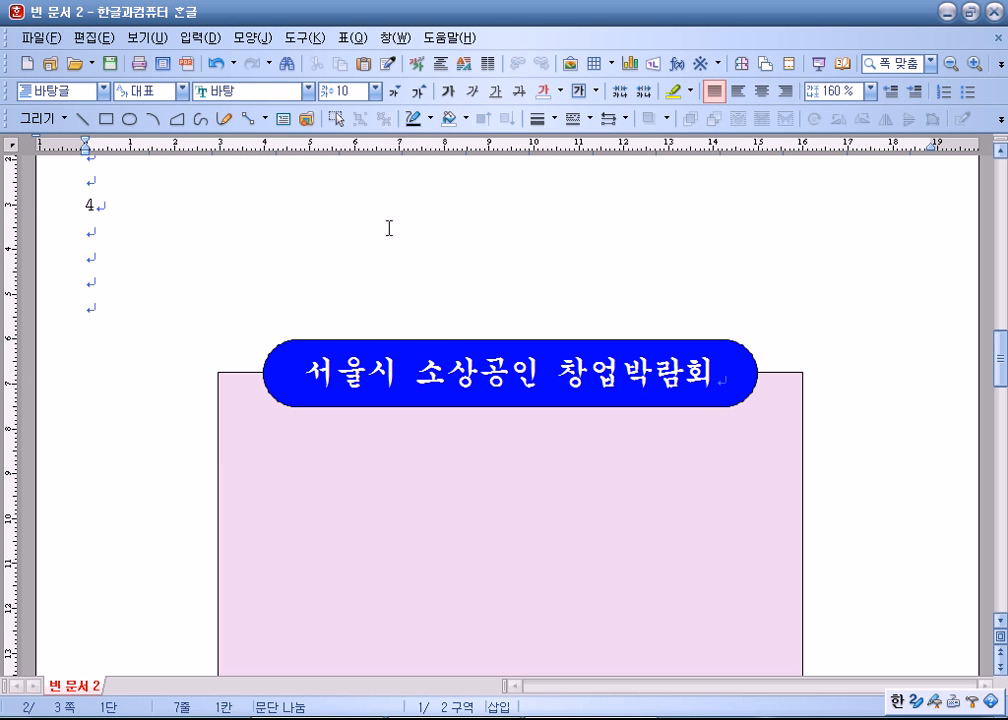
- Draw a small rectangle in the pink box's lower-left corner and a small ellipse overlapping that rectangle's left side
scroll(388, 222, "down", 10)
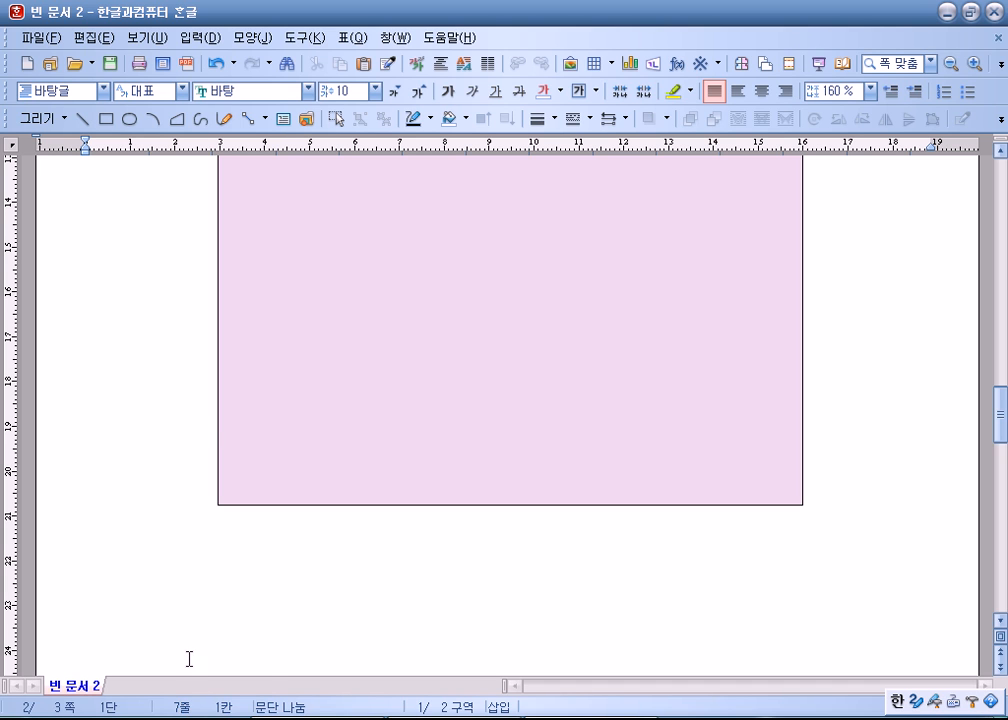
left_click(106, 119)
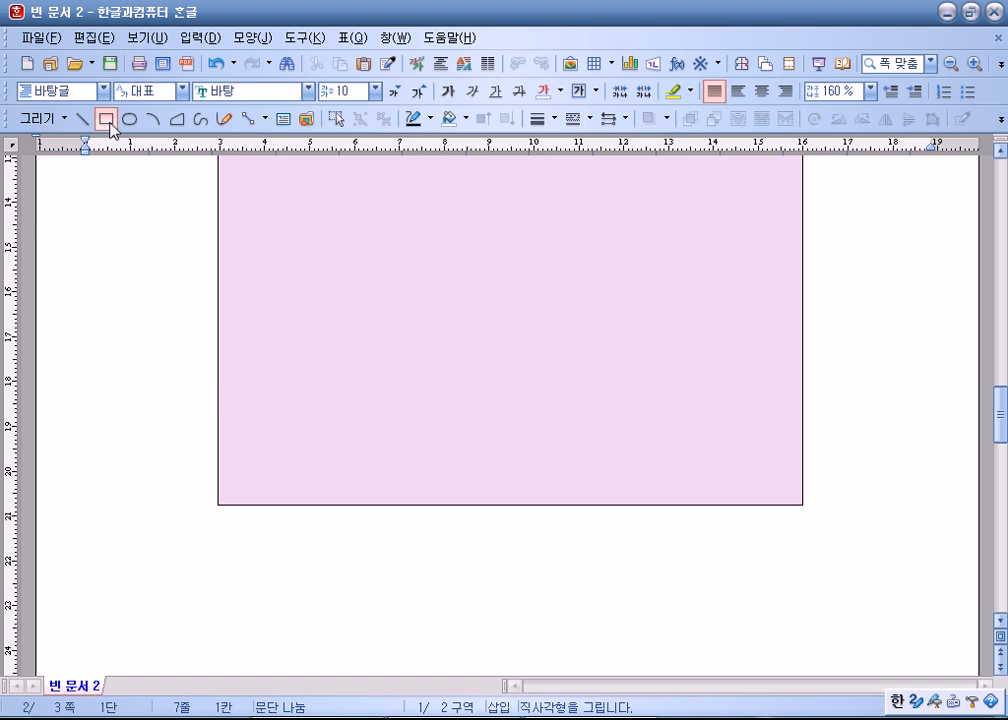
left_click_drag(241, 438, 291, 486)
left_click(131, 119)
left_click_drag(196, 445, 251, 496)
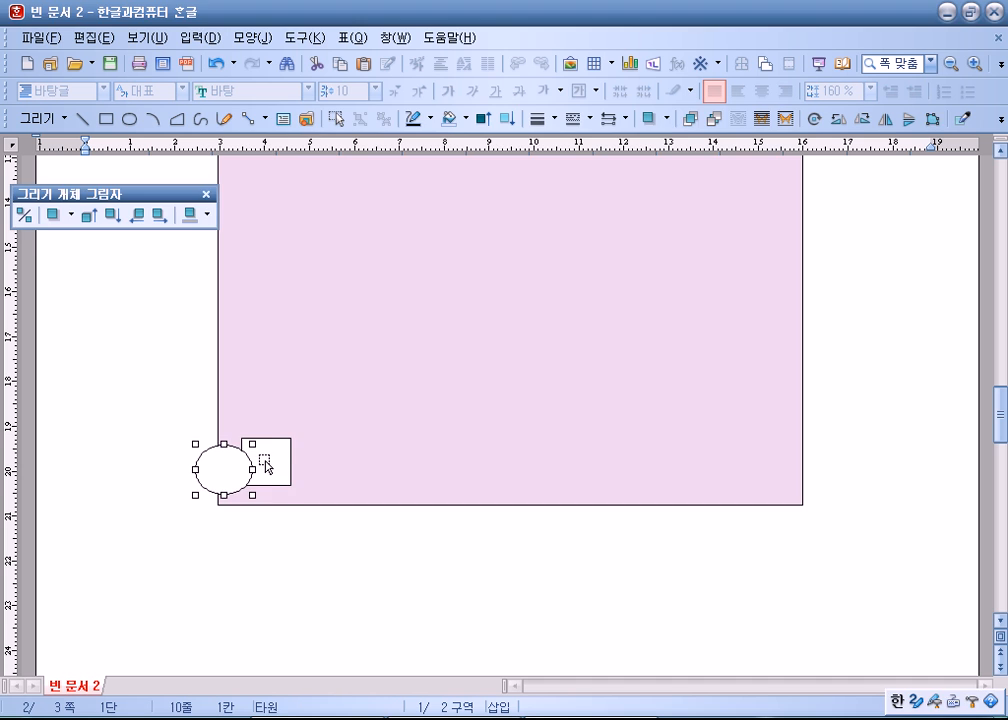
- Set the small rectangle's width and height to 12 mm each, and lock its size
double_click(266, 465)
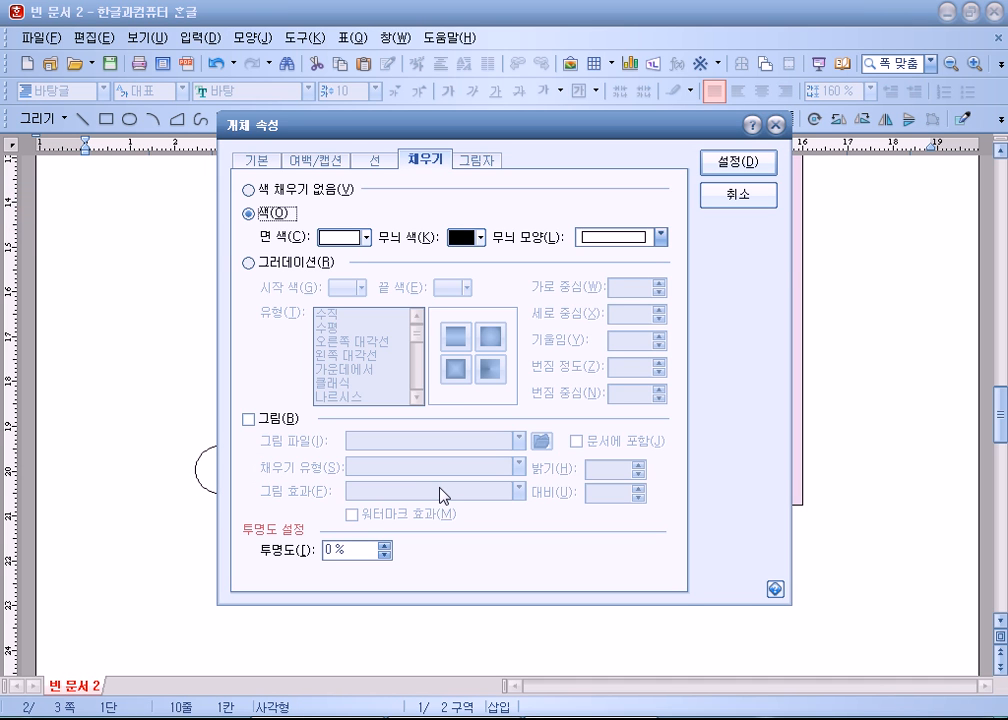
left_click(258, 161)
key("Tab")
type("12")
key("Tab")
type("12")
key("alt+s")
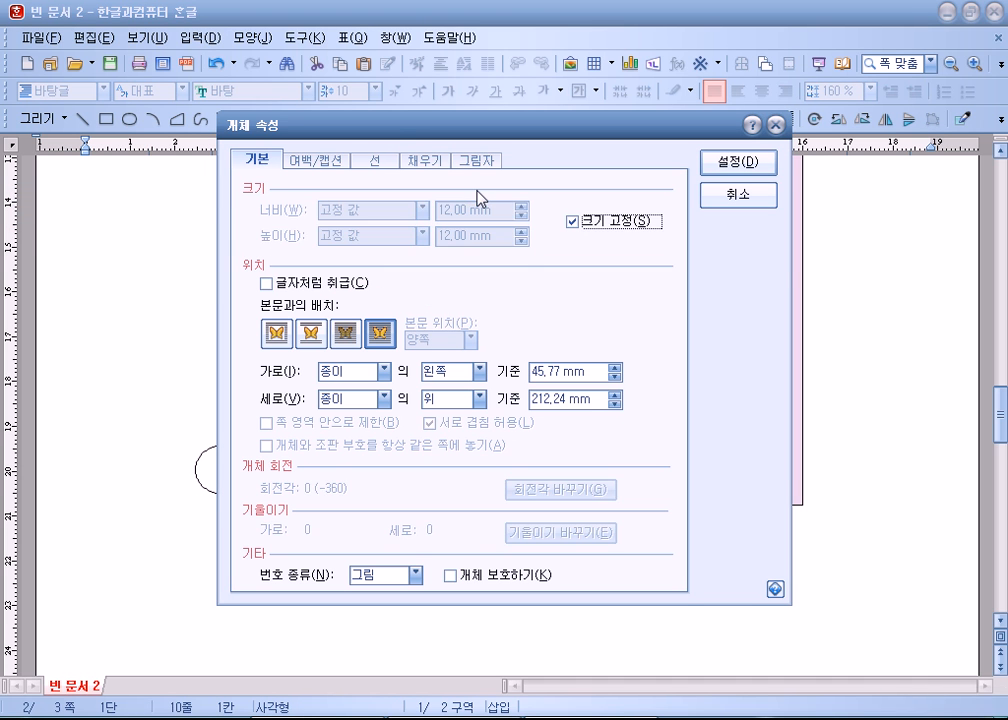
- Fill the small 12 mm square with a solid dark purple and apply the object properties
left_click(420, 161)
left_click(367, 238)
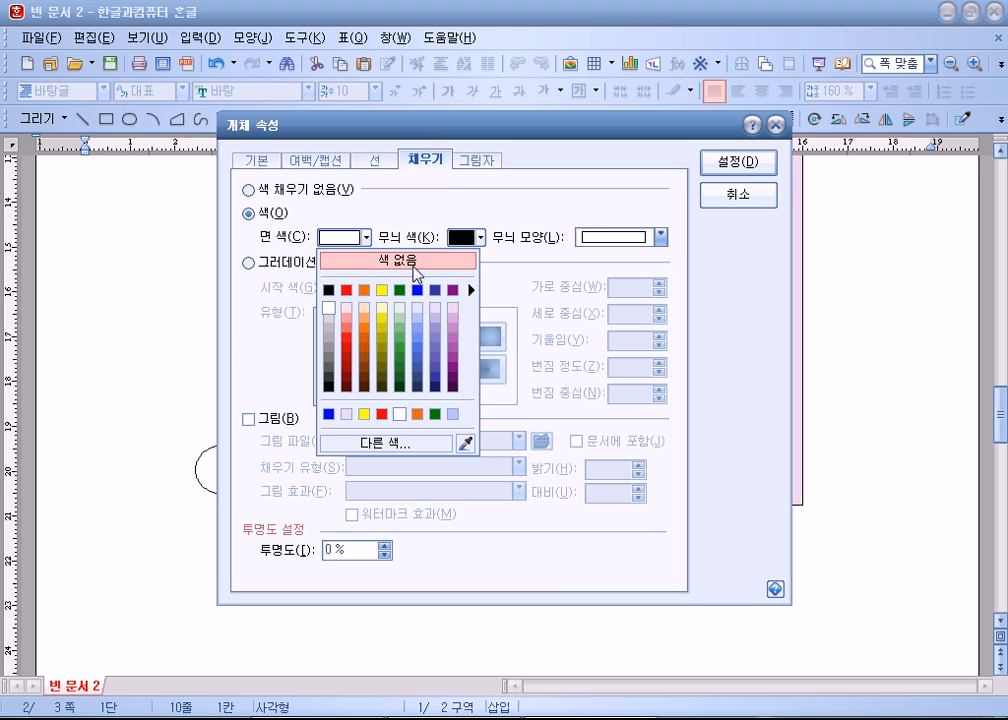
left_click(451, 381)
left_click(721, 163)
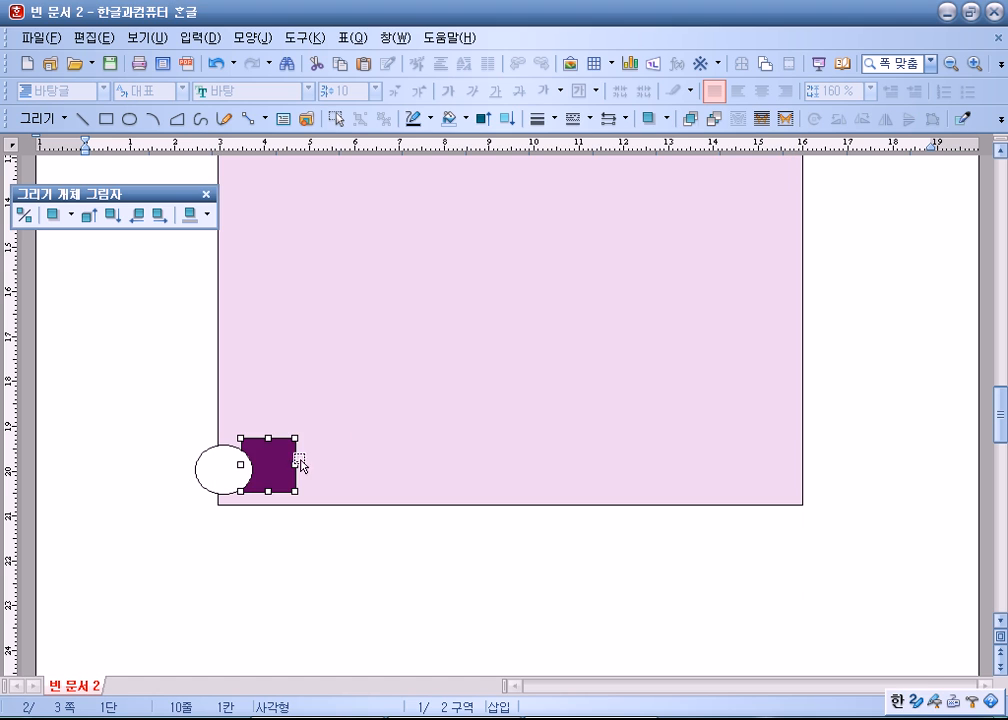
- Move the dark purple square inside the pink box, and give the circle a locked width and height of 12 mm each
left_click_drag(279, 463, 314, 445)
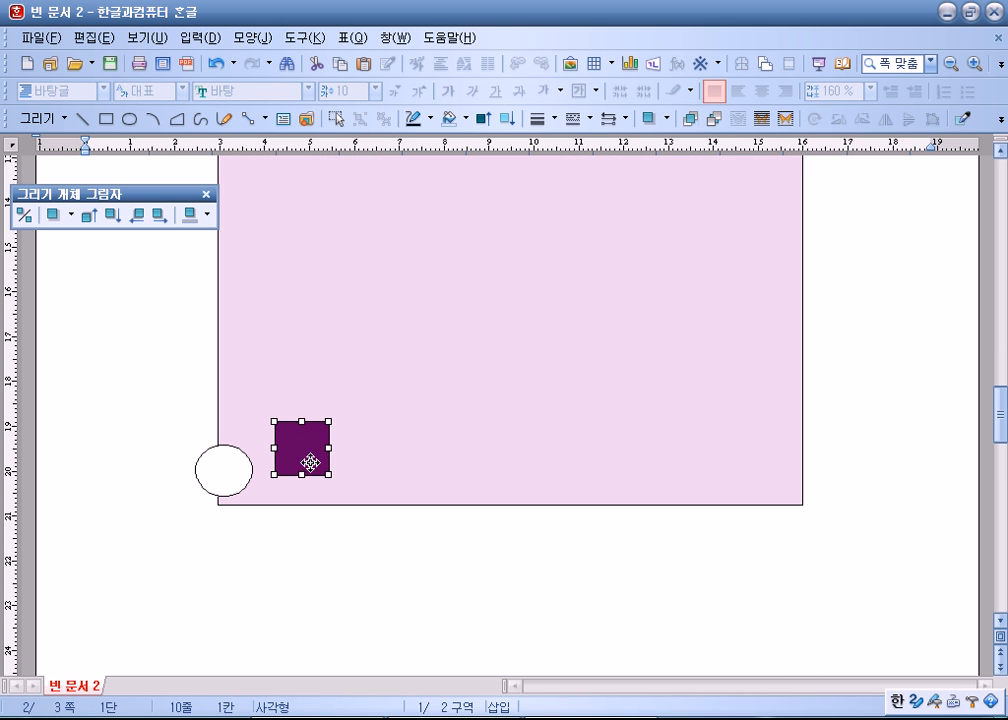
left_click_drag(292, 457, 292, 446)
double_click(292, 446)
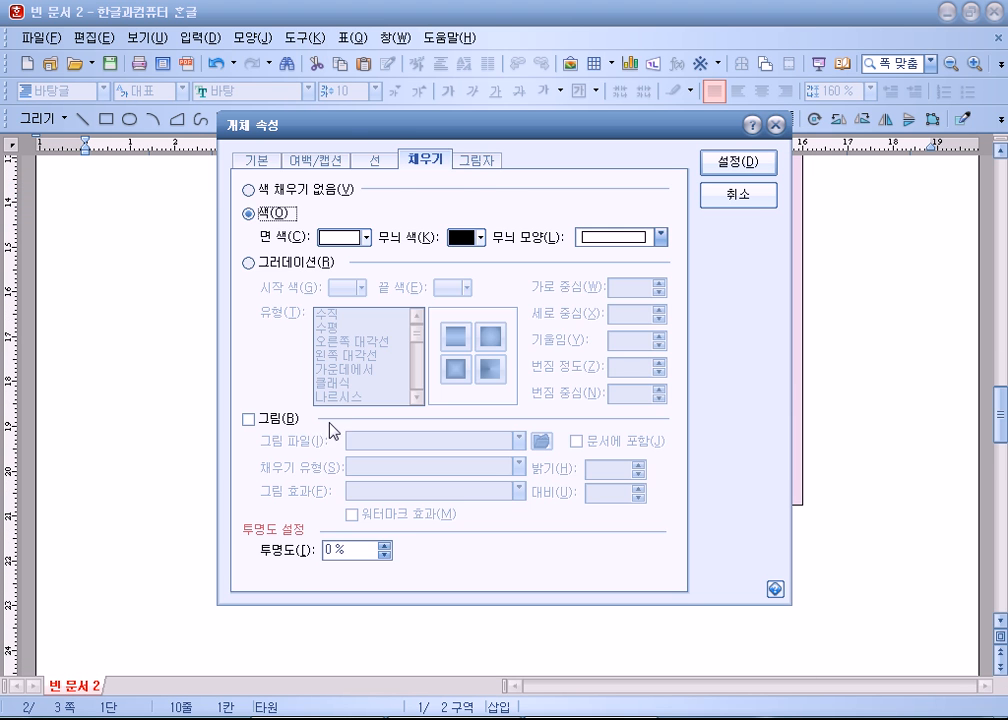
left_click(262, 163)
type("12")
key("Tab")
key("Tab")
type("12")
key("Tab")
key("space")
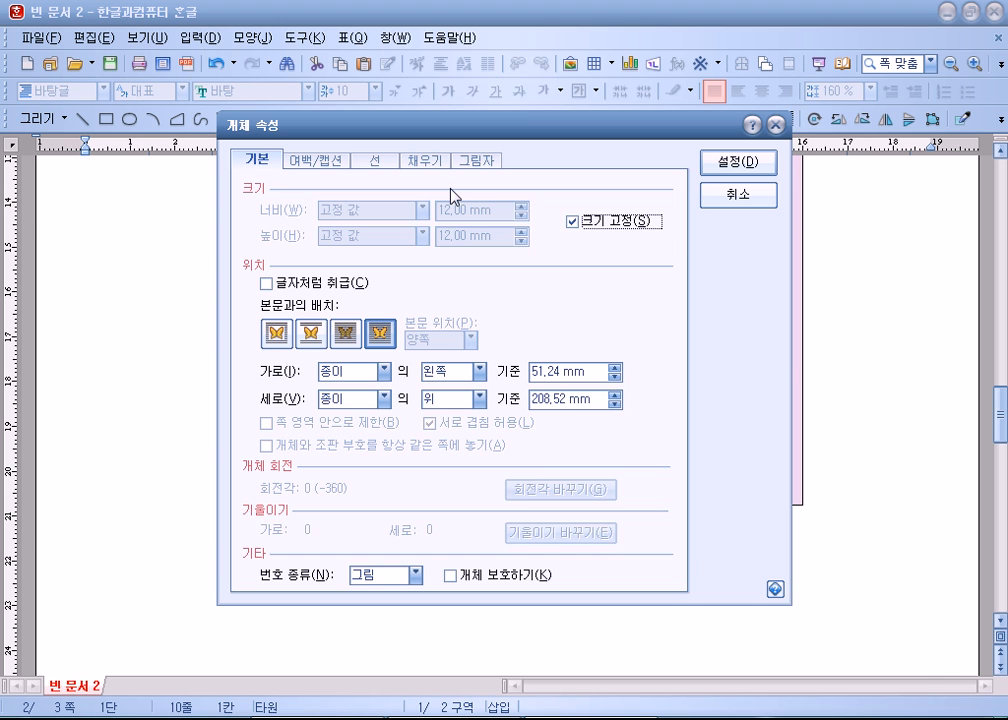
key("Return")
- Nudge the circle so it sits exactly over the dark purple square
key("Right")
key("Right")
key("Right")
key("Up")
- Convert the circle to a text box with centred text in 20 pt 굴림
right_click(299, 449)
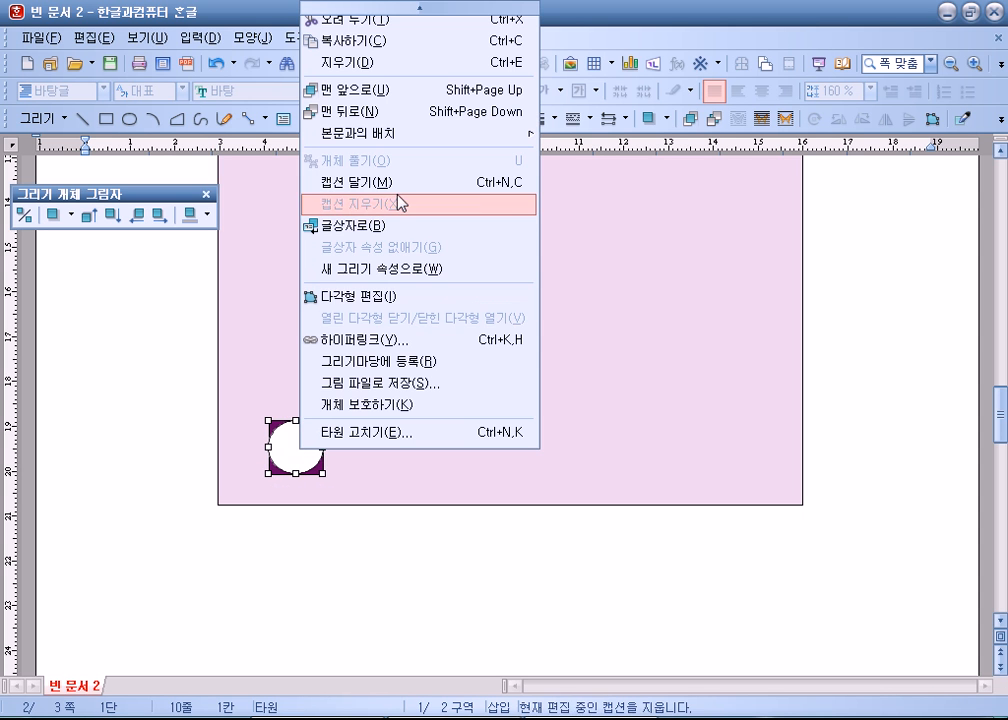
left_click(389, 227)
left_click(762, 91)
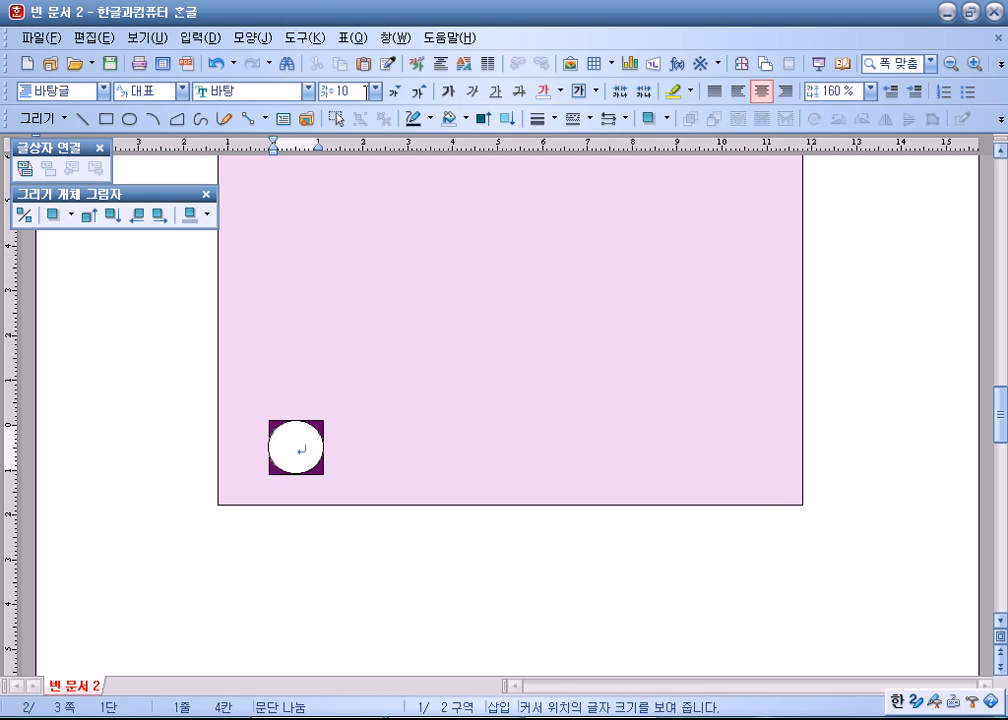
left_click(375, 91)
left_click(340, 260)
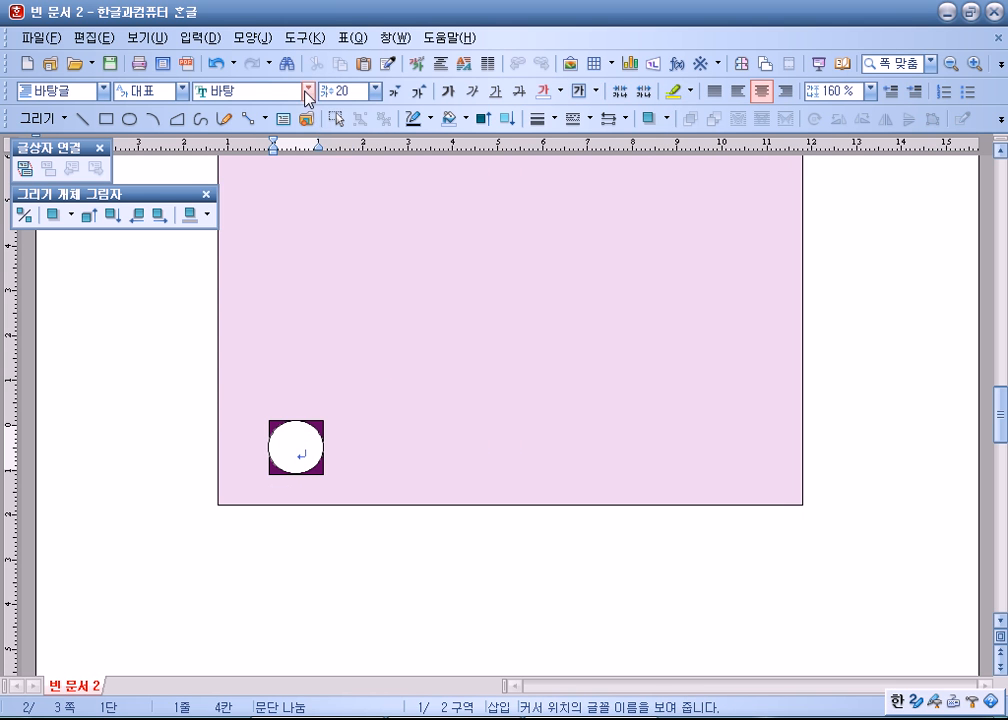
left_click(308, 91)
scroll(289, 162, "up", 7)
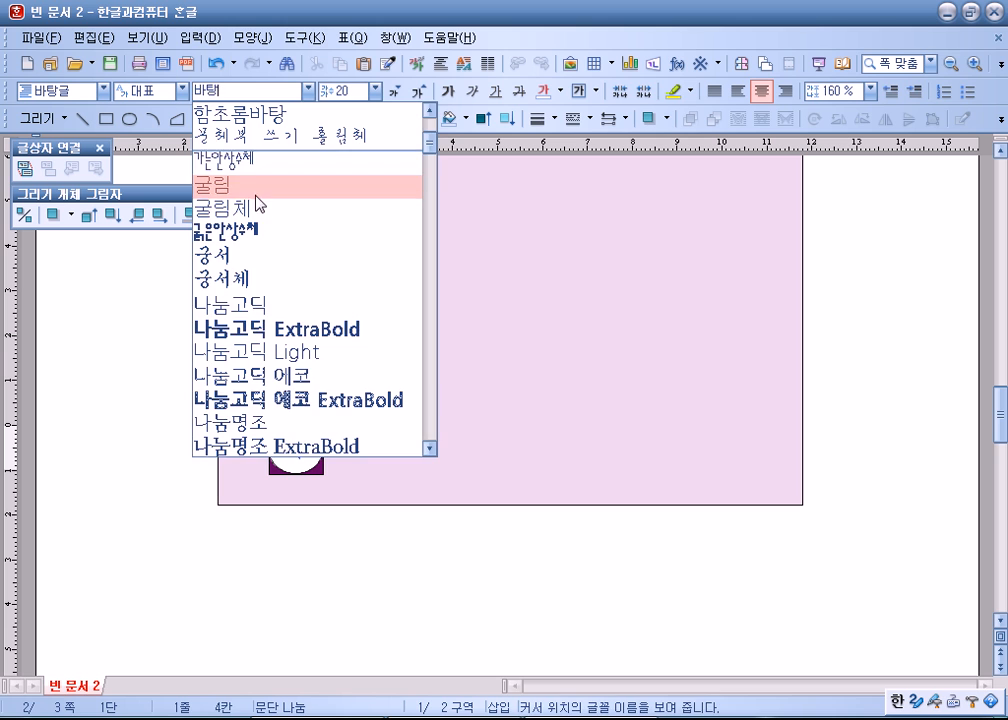
left_click(262, 190)
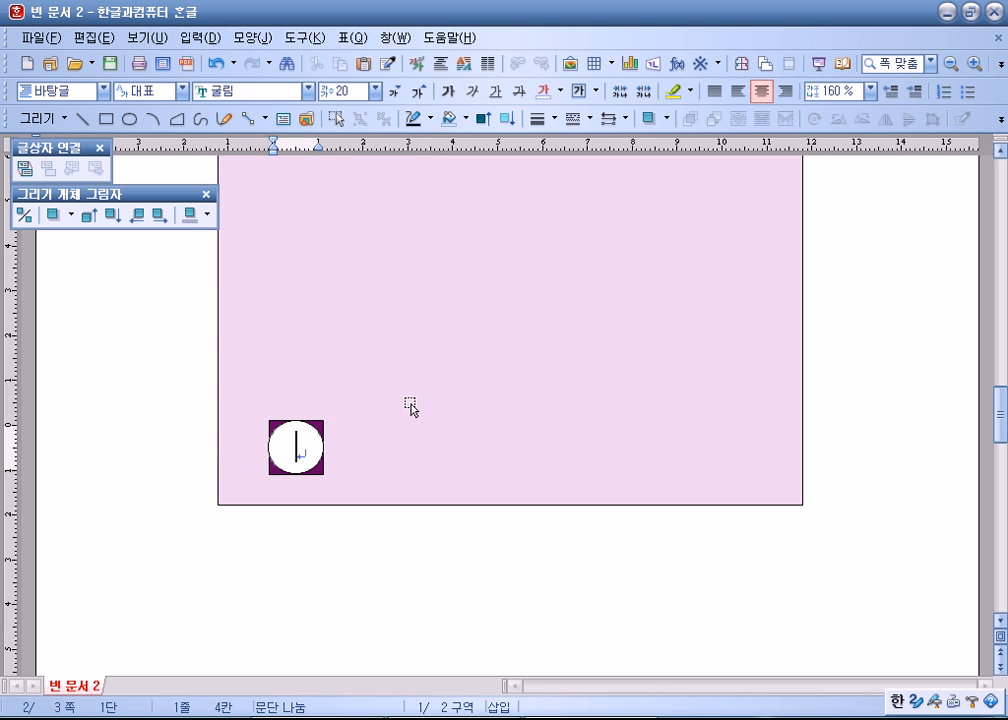
- Draw a text box about 92 by 12 mm beside the circle, and give it a dashed outline and no fill
left_click(283, 118)
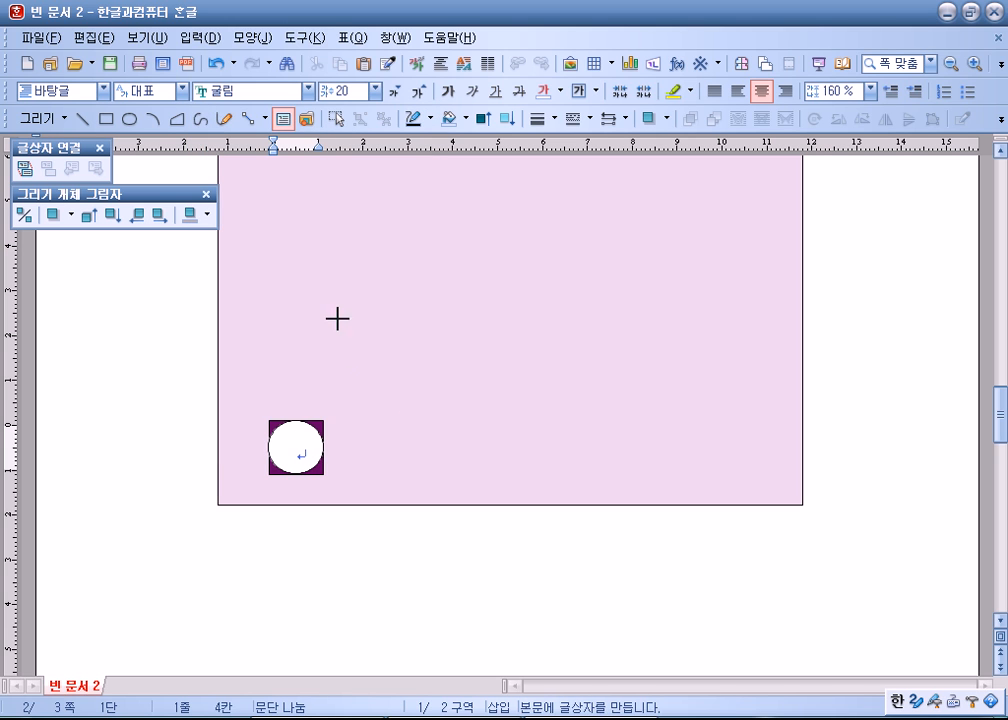
left_click_drag(350, 419, 764, 474)
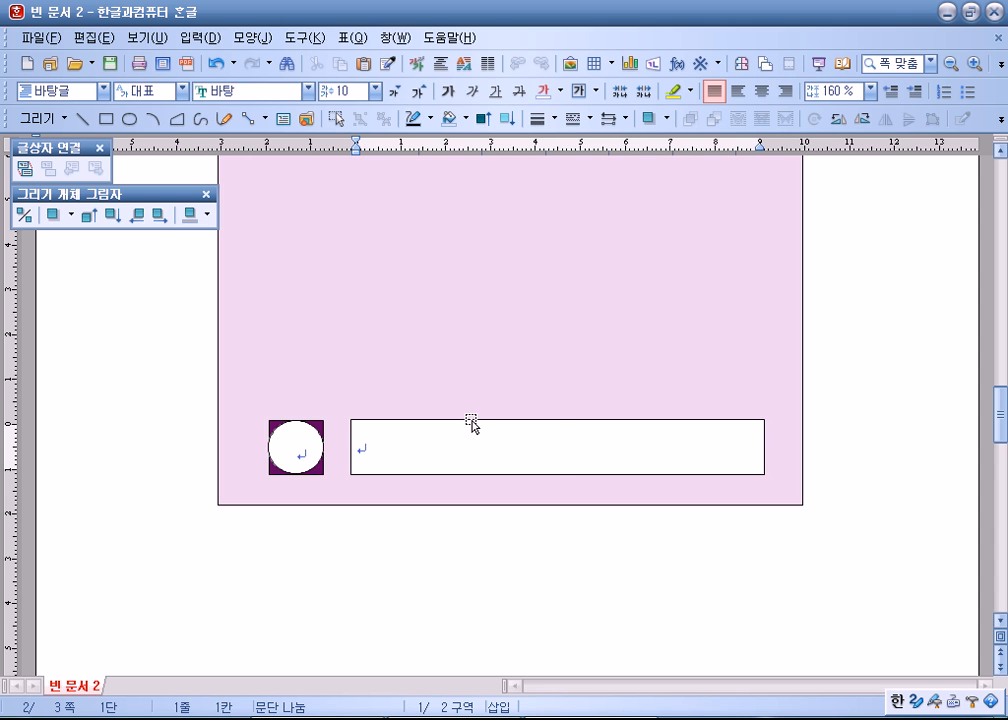
double_click(471, 424)
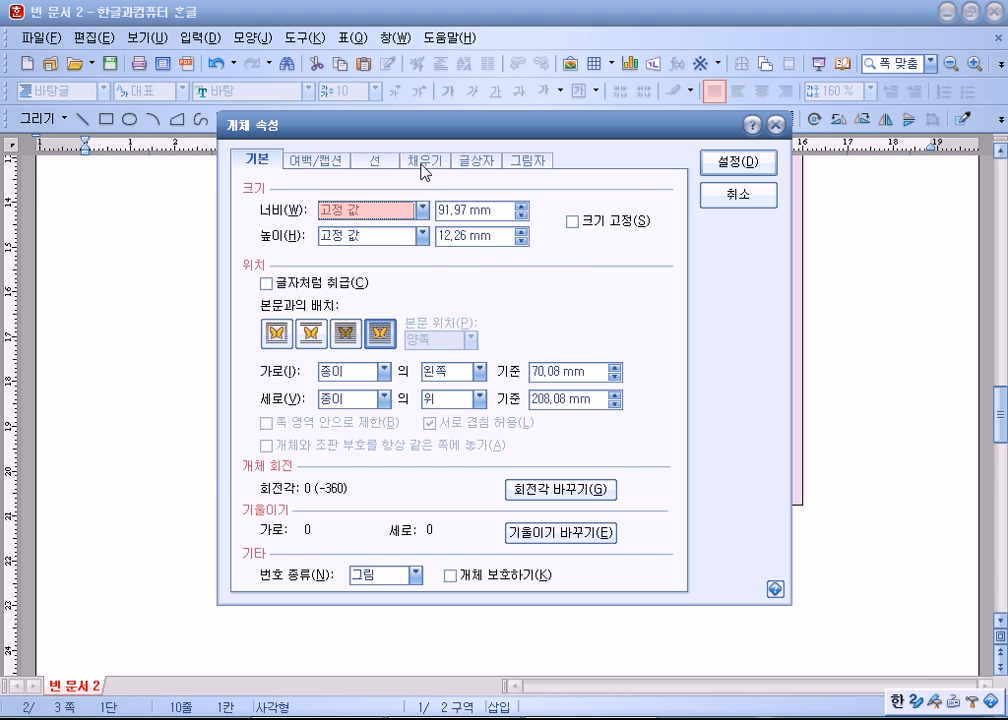
left_click(375, 160)
left_click(542, 210)
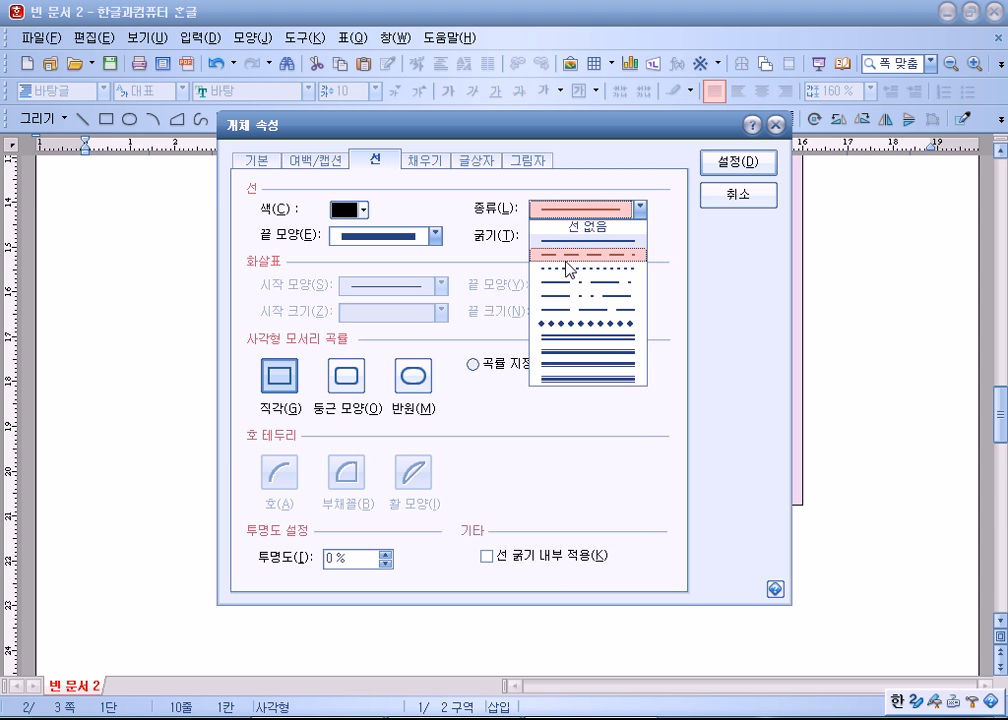
left_click(566, 256)
left_click(425, 160)
left_click(333, 190)
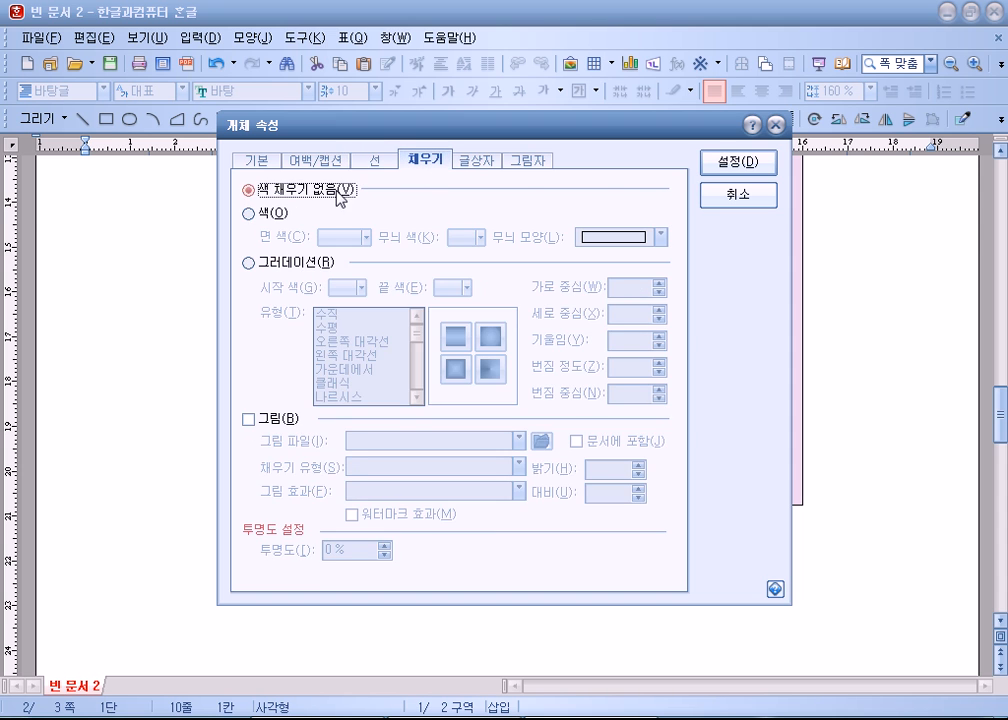
left_click(727, 166)
- Centre the text in the dashed box and set its font to 굴림 at 18 pt
left_click(459, 490)
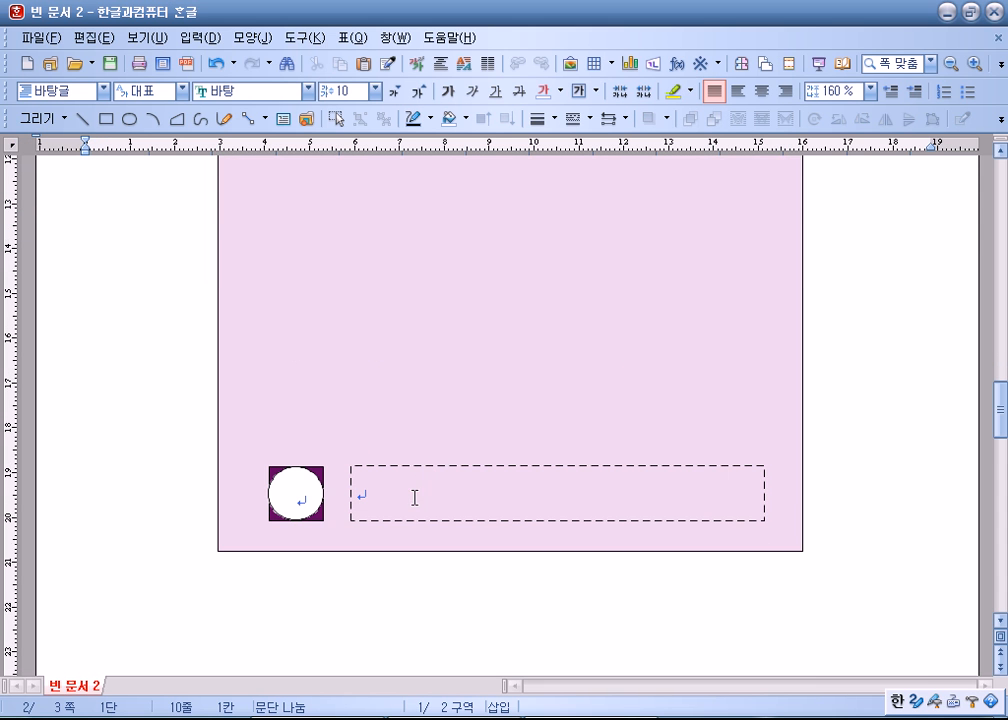
left_click(762, 91)
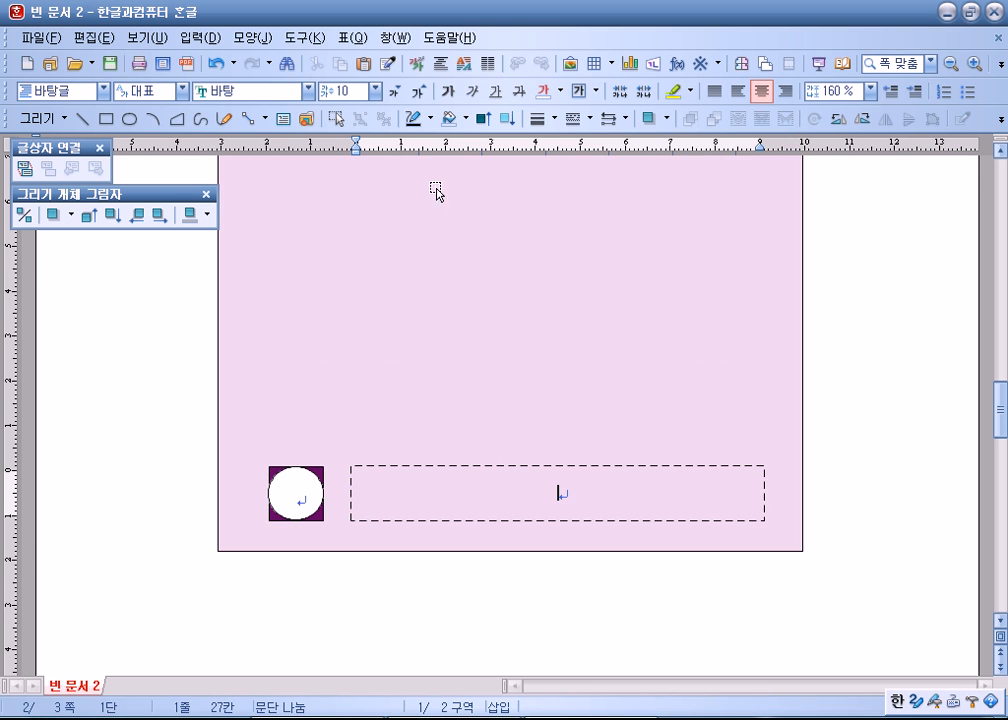
left_click(309, 91)
scroll(232, 230, "up", 5)
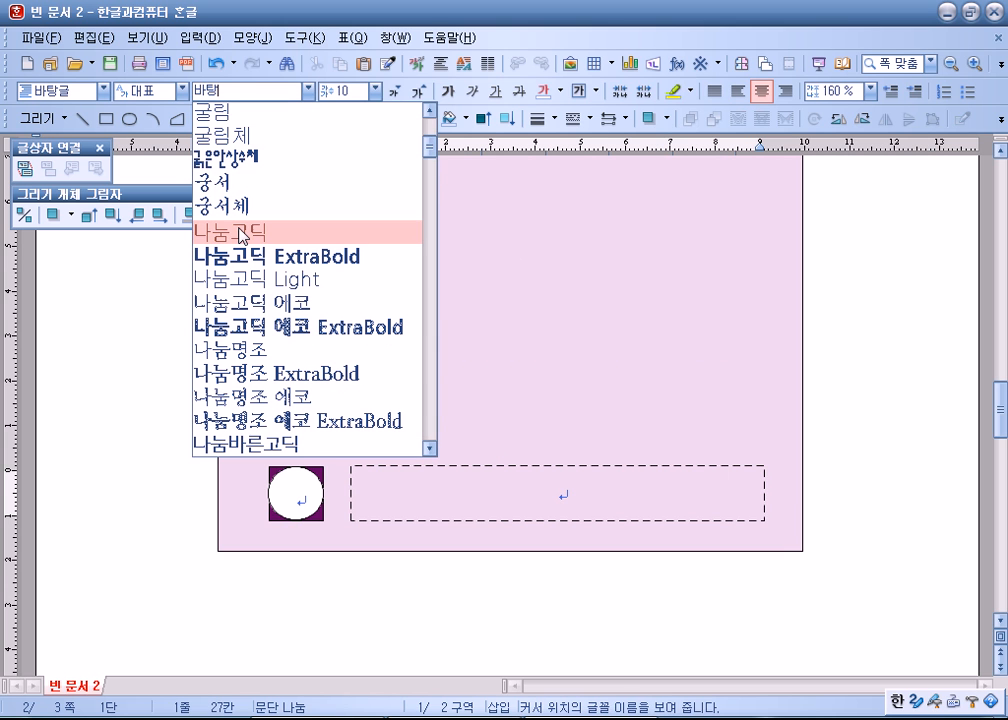
left_click(232, 118)
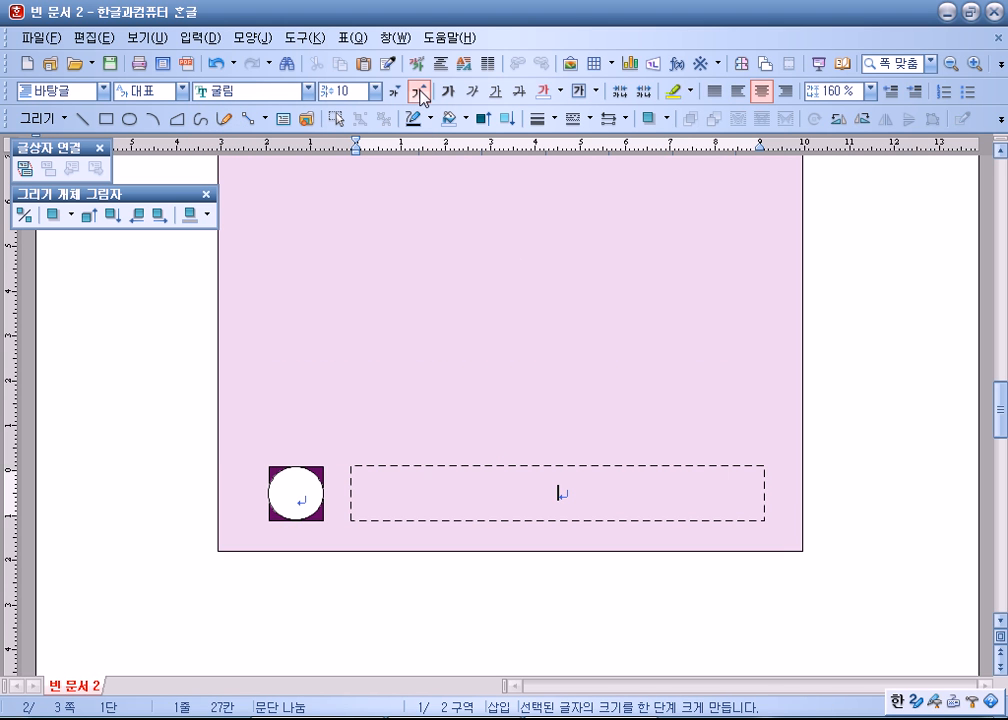
left_click(421, 94)
left_click(421, 94)
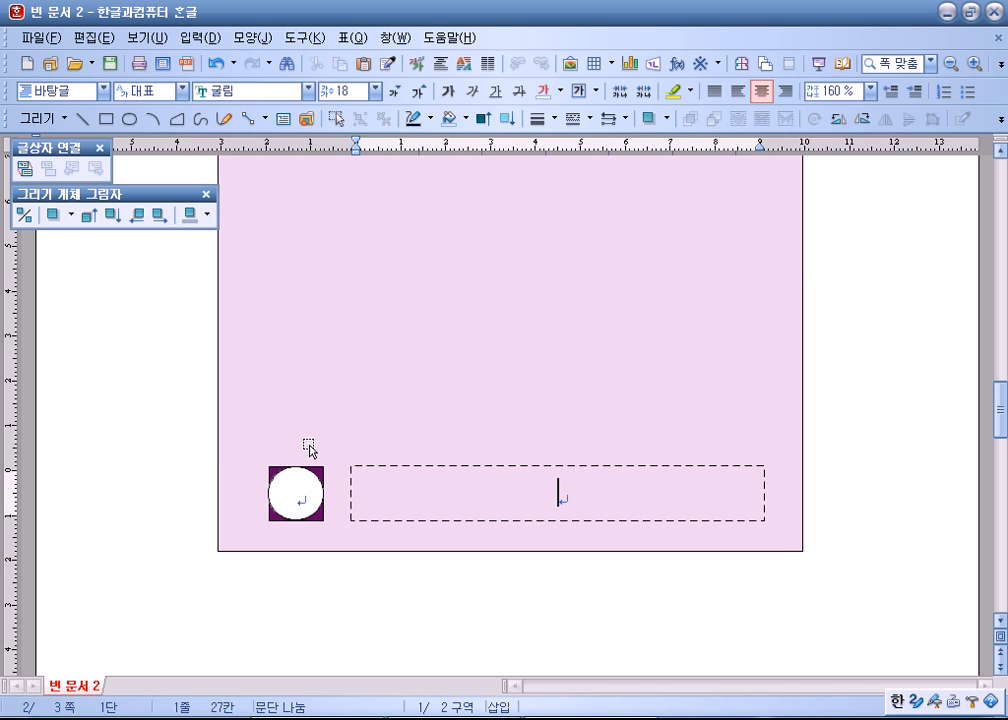
- Select the square, circle and dashed box together, and copy them upward twice to form three stacked rows
left_click(352, 478)
left_click(352, 478)
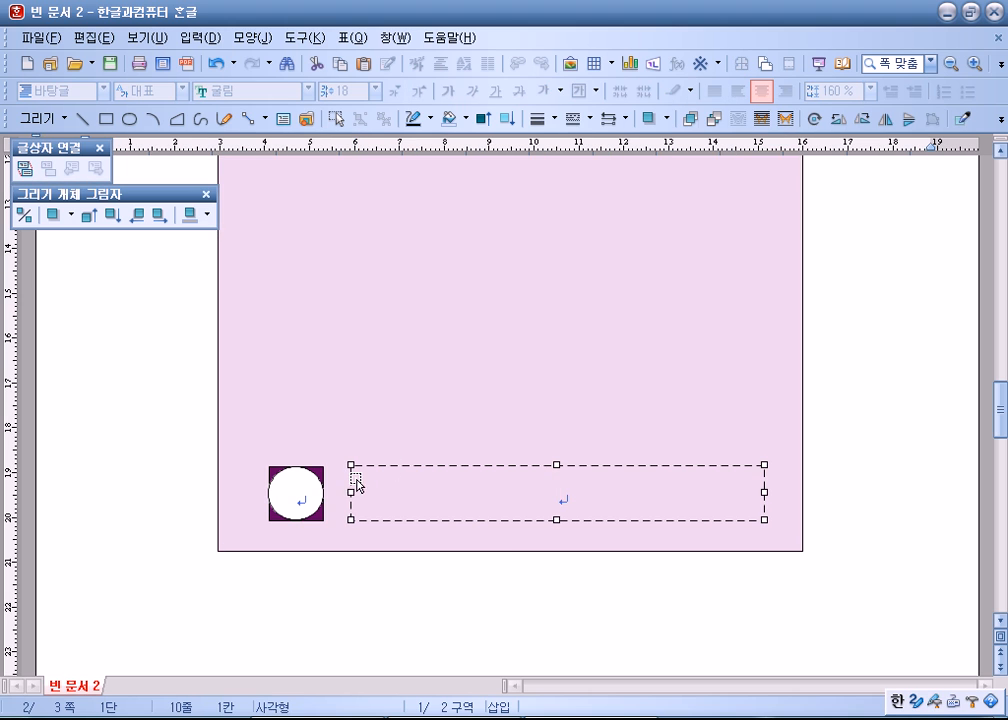
left_click(300, 488, "shift")
left_click(305, 491, "shift")
left_click(305, 495, "shift")
left_click(320, 468, "shift")
left_click(336, 118)
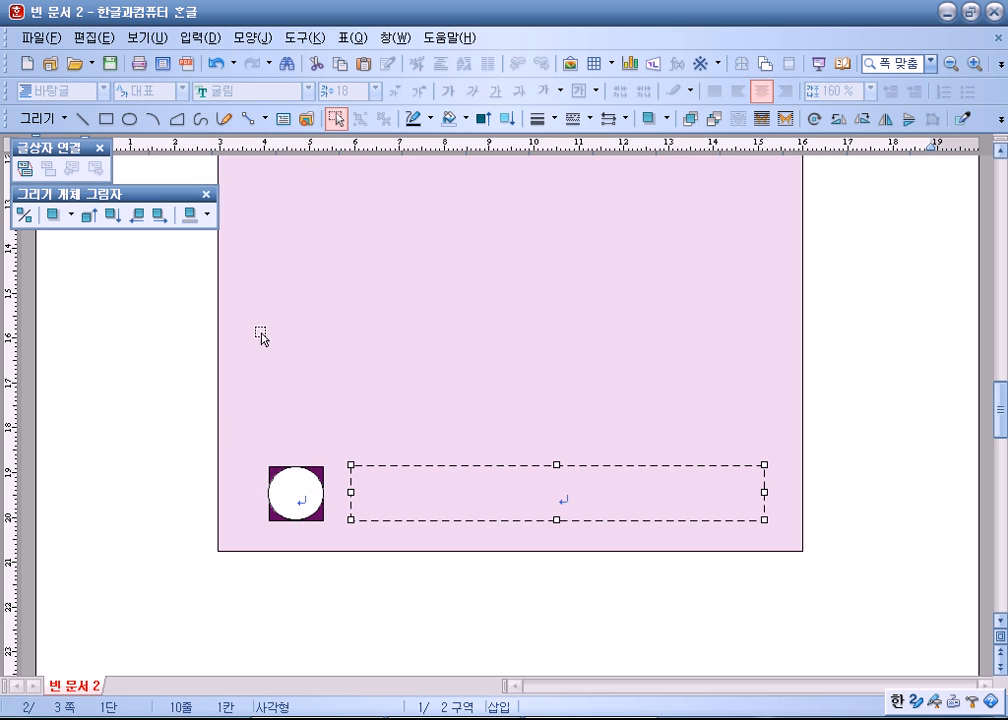
left_click_drag(818, 540, 849, 546)
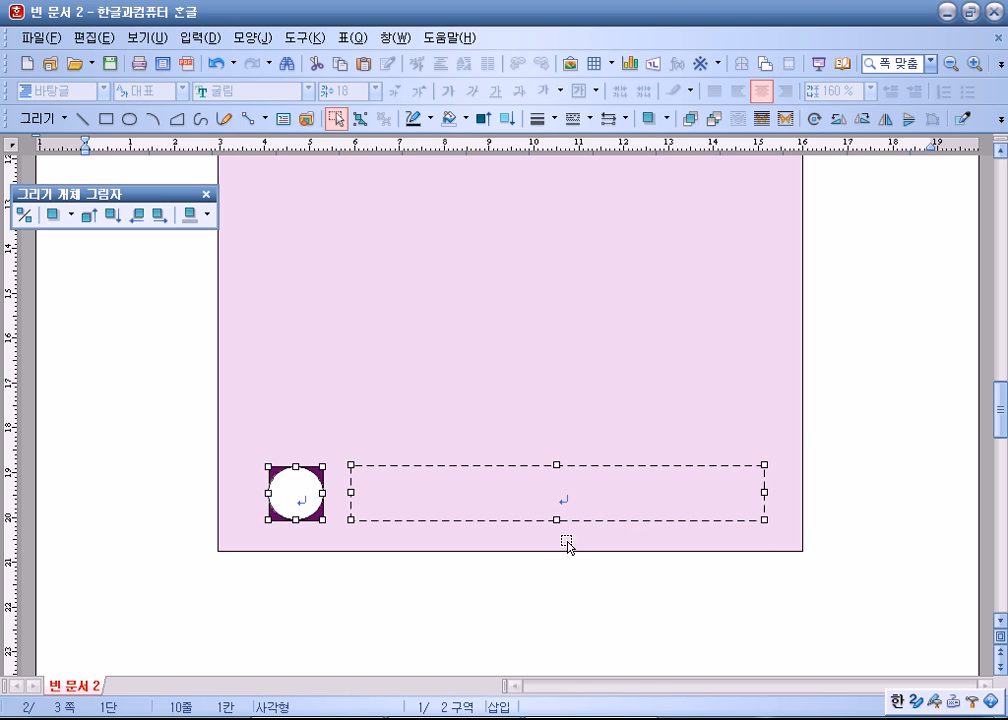
left_click_drag(311, 490, 321, 243)
scroll(348, 418, "up", 3)
key("Escape")
- Number the three circles 1, 2 and 3 from the uppermost row down
scroll(283, 470, "down", 1)
left_click(290, 459)
type("1")
left_click(295, 585)
type("2")
scroll(295, 522, "down", 3)
left_click(295, 493)
type("3")
- Enter "온라인 창업전시관 구성" in the dashed box of row 1 and "외식산업관, 도소매관" in row 2
left_click(547, 246)
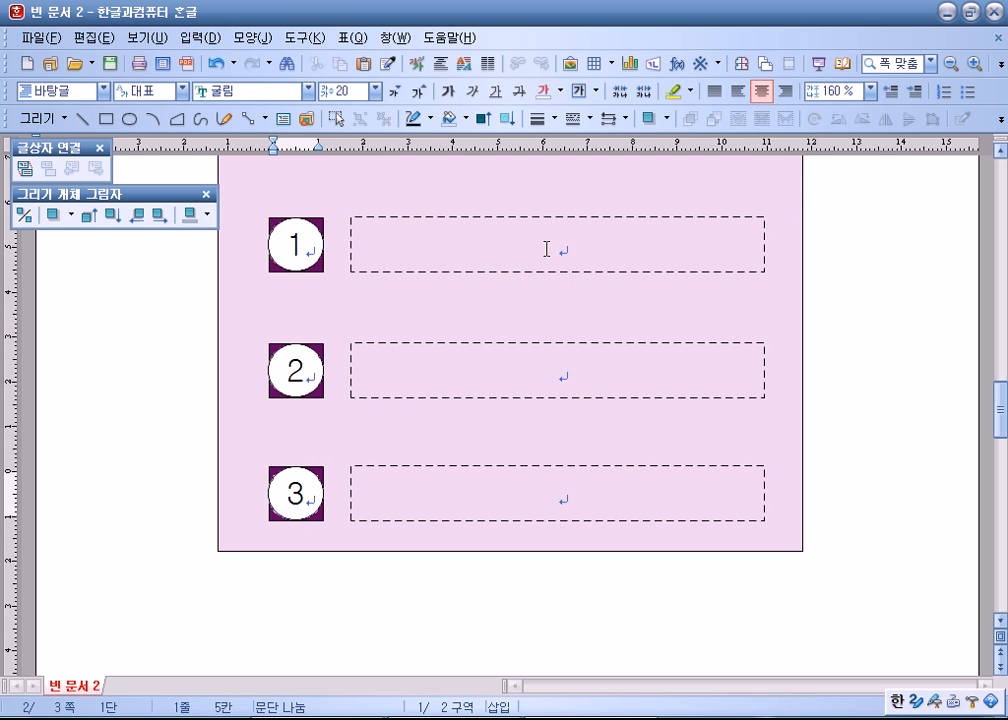
type("온ㄹㅏ인 창업전")
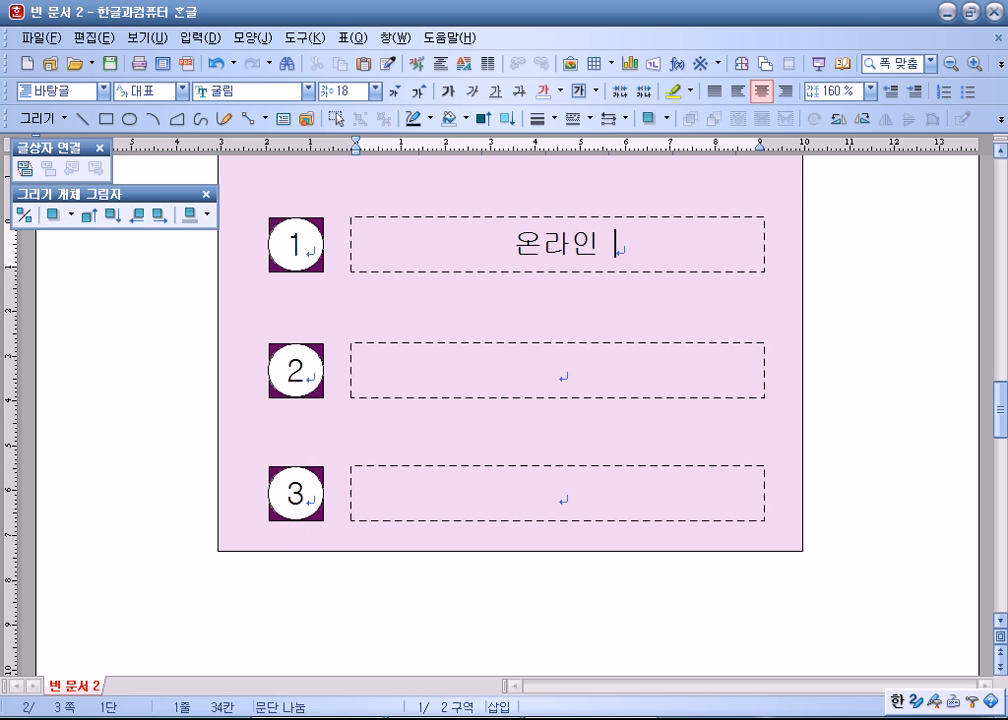
type("시관 구성")
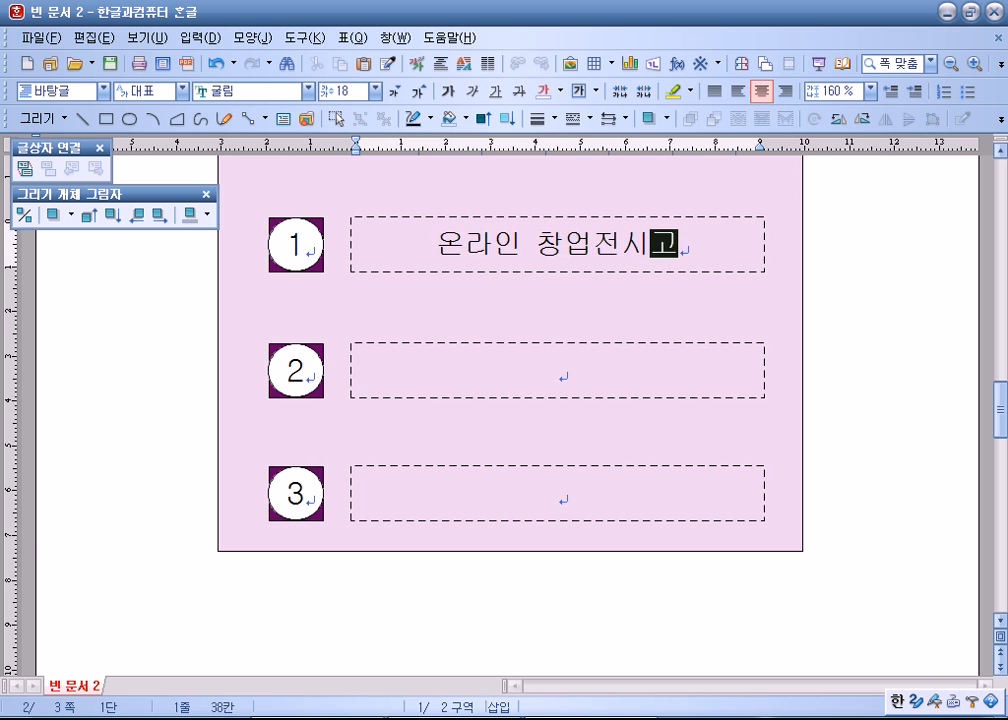
left_click(558, 371)
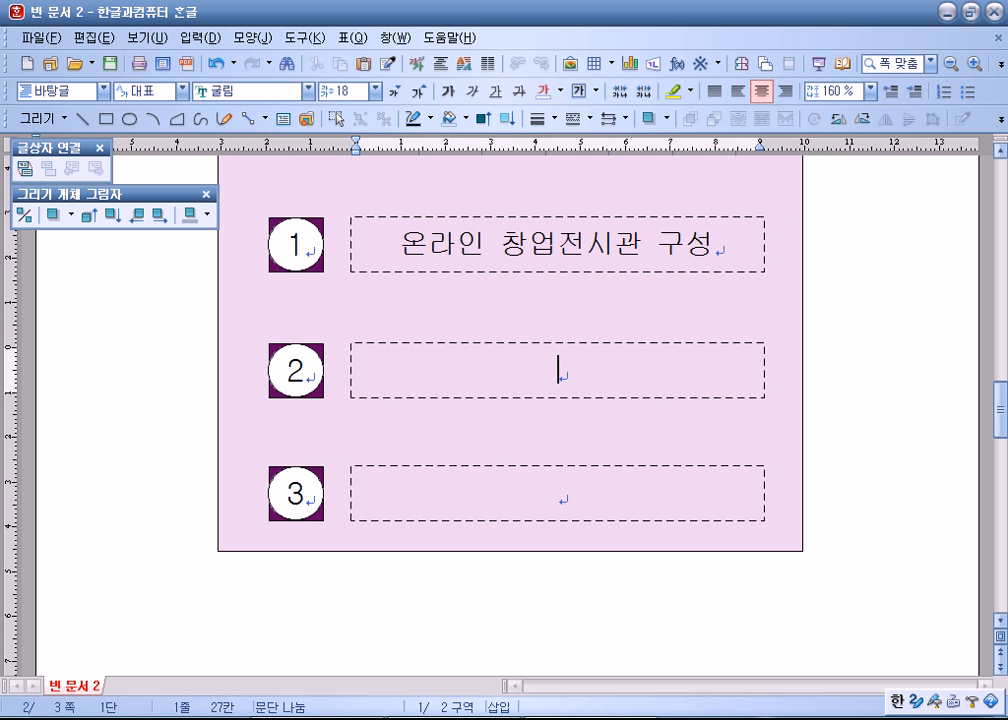
type("외식산업고")
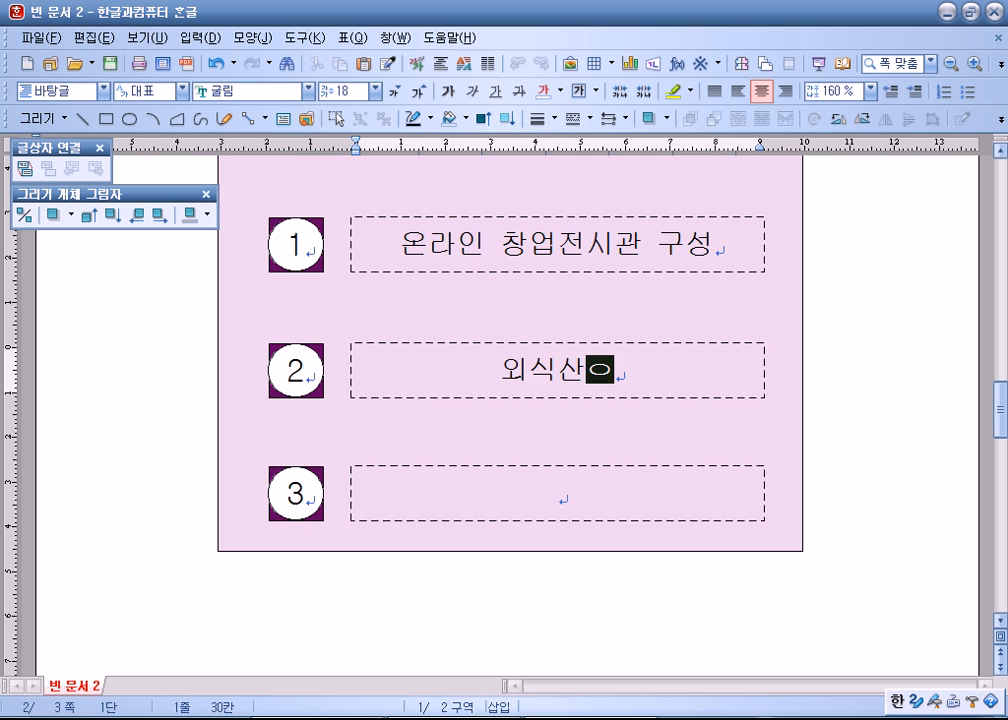
type("관")
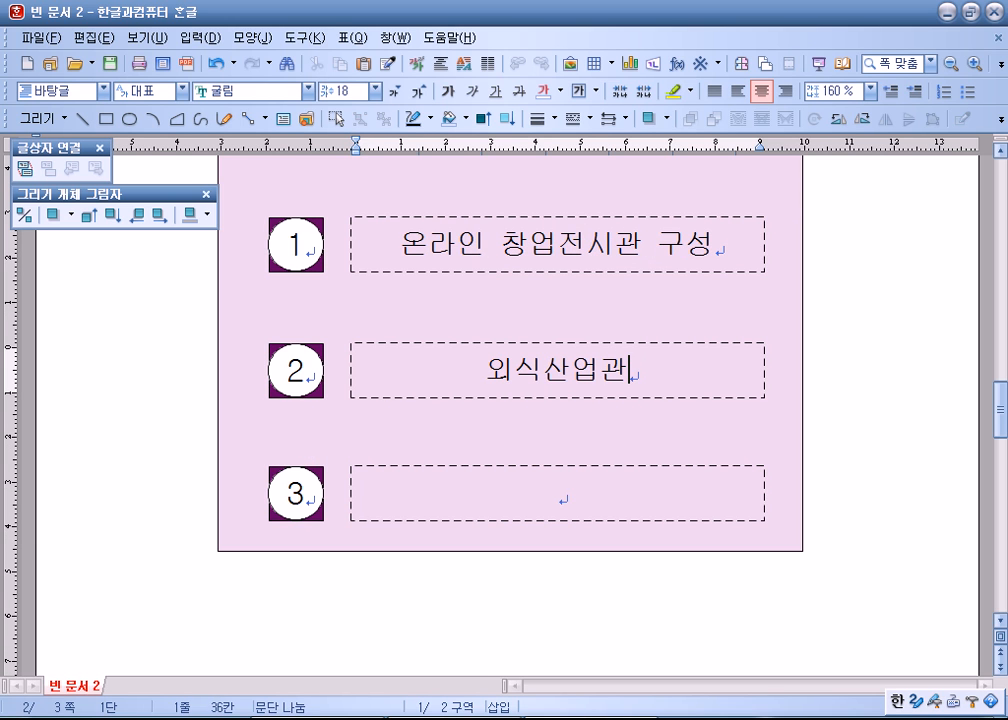
type(", ㄷ도소매관")
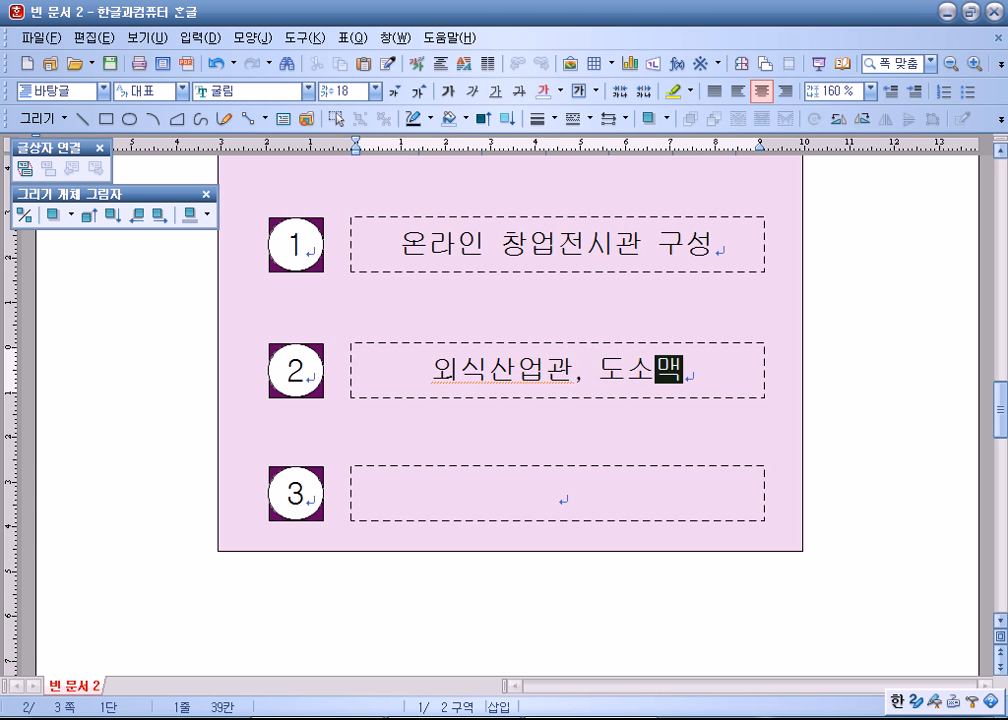
- Enter "서비스관, 지원센터" in the dashed box of row 3
left_click(558, 493)
type("서비스관, ㅈ")
type("지원셋")
type("ㅊ터")
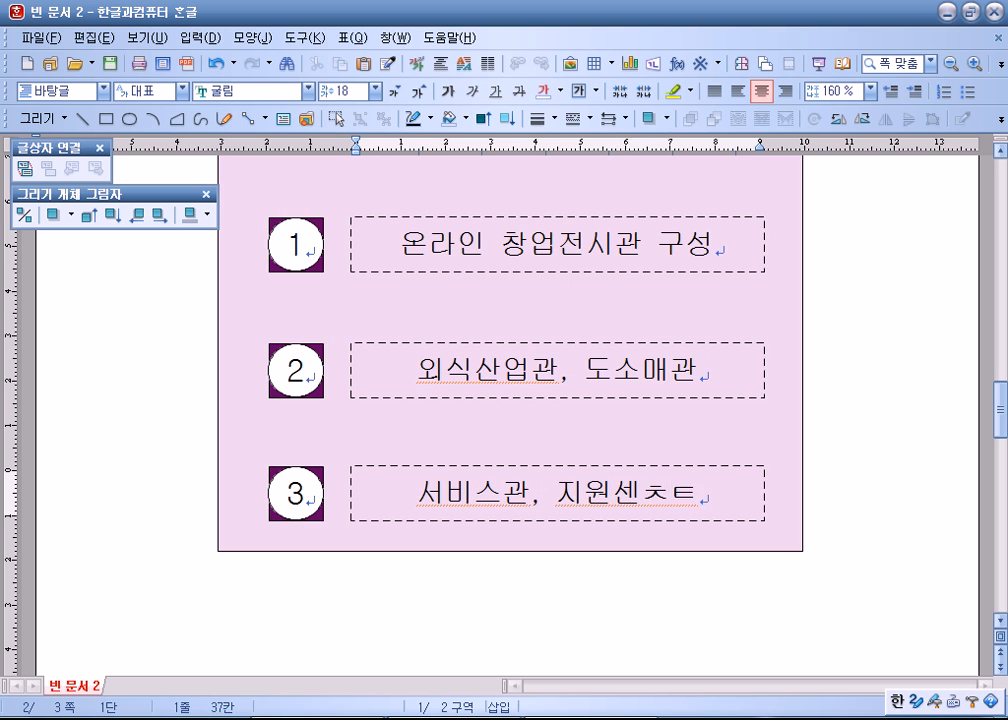
key("BackSpace")
key("BackSpace")
key("BackSpace")
type("터")
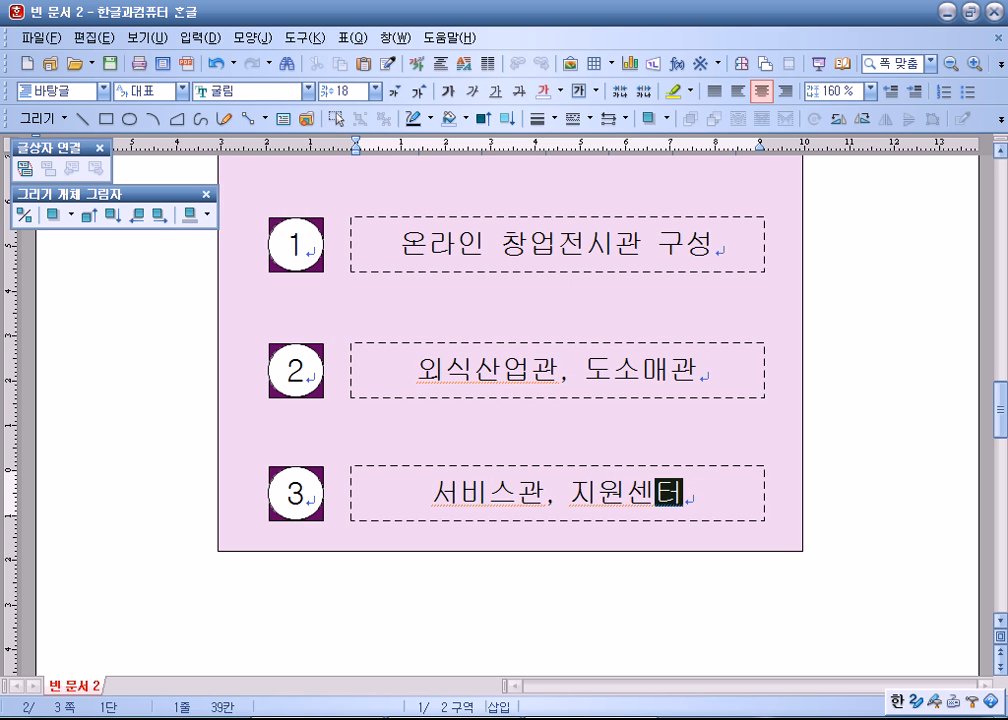
- Draw a rectangle about 66 by 32 mm in the pink box between the blue title and row 1
scroll(549, 251, "up", 3)
left_click(106, 119)
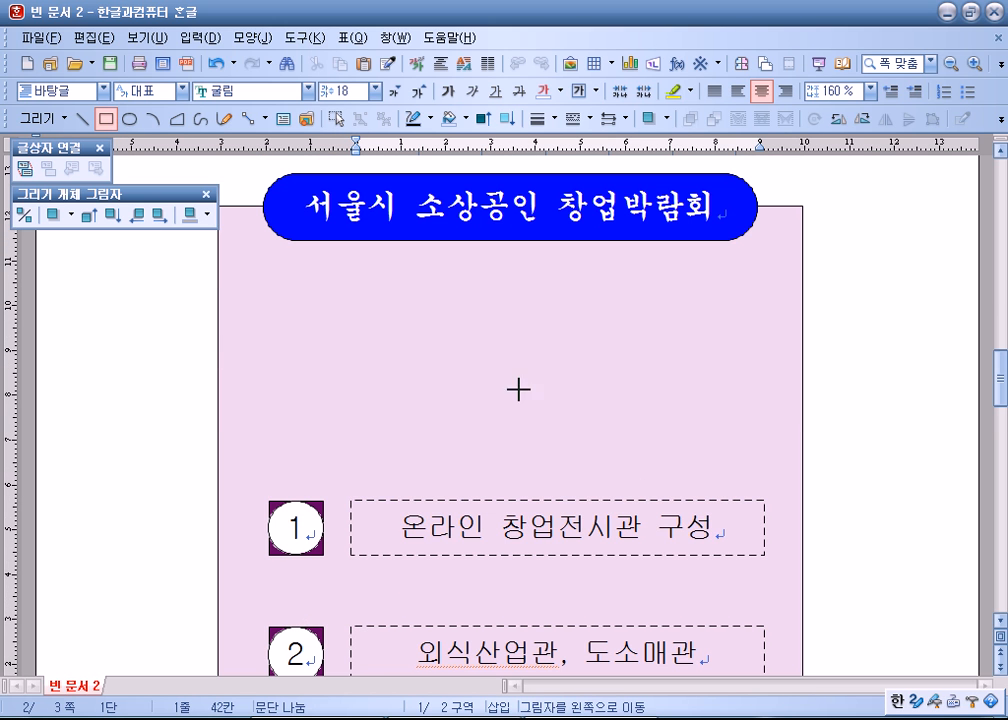
left_click_drag(279, 292, 576, 432)
- Set the new rectangle's width to 55 mm and height to 40 mm, and lock its size
double_click(472, 396)
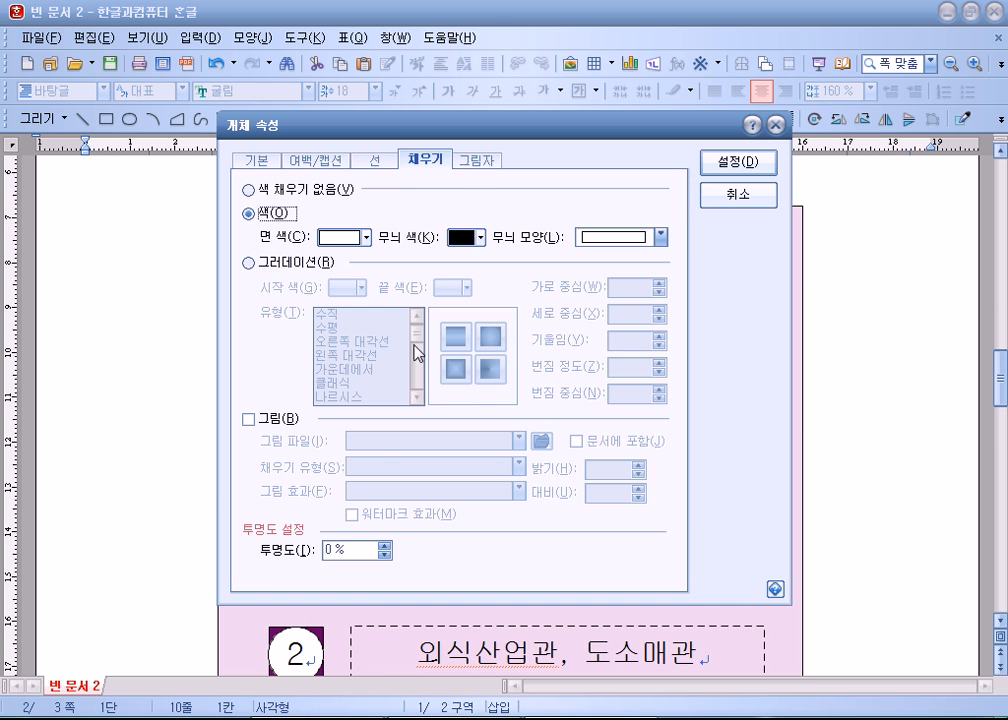
left_click(258, 160)
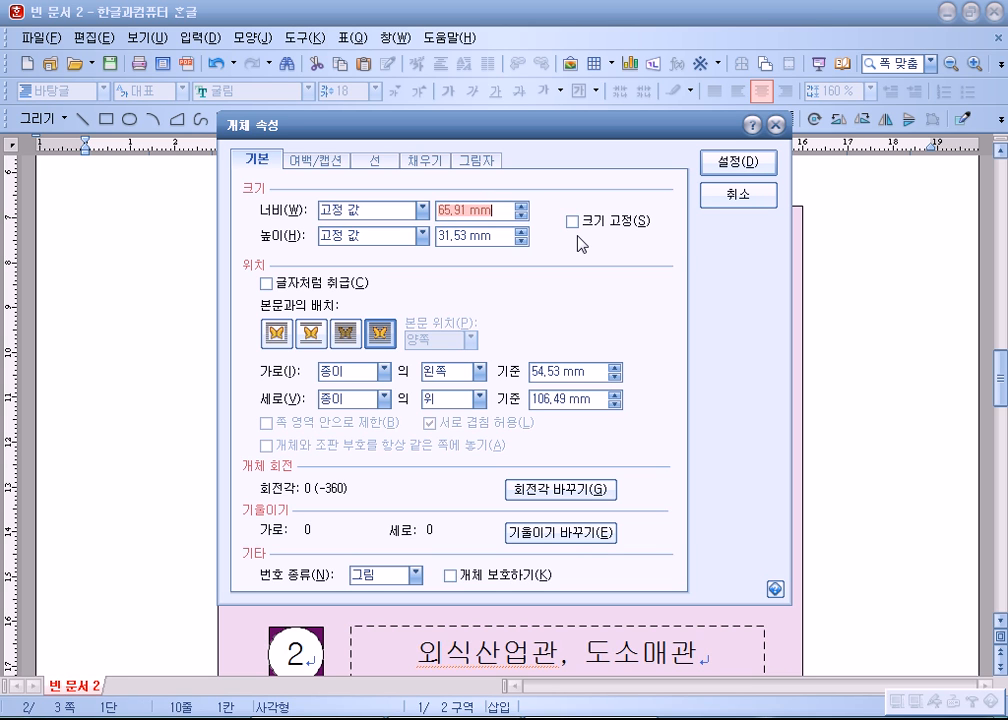
type("55")
key("Tab")
key("Tab")
type("40")
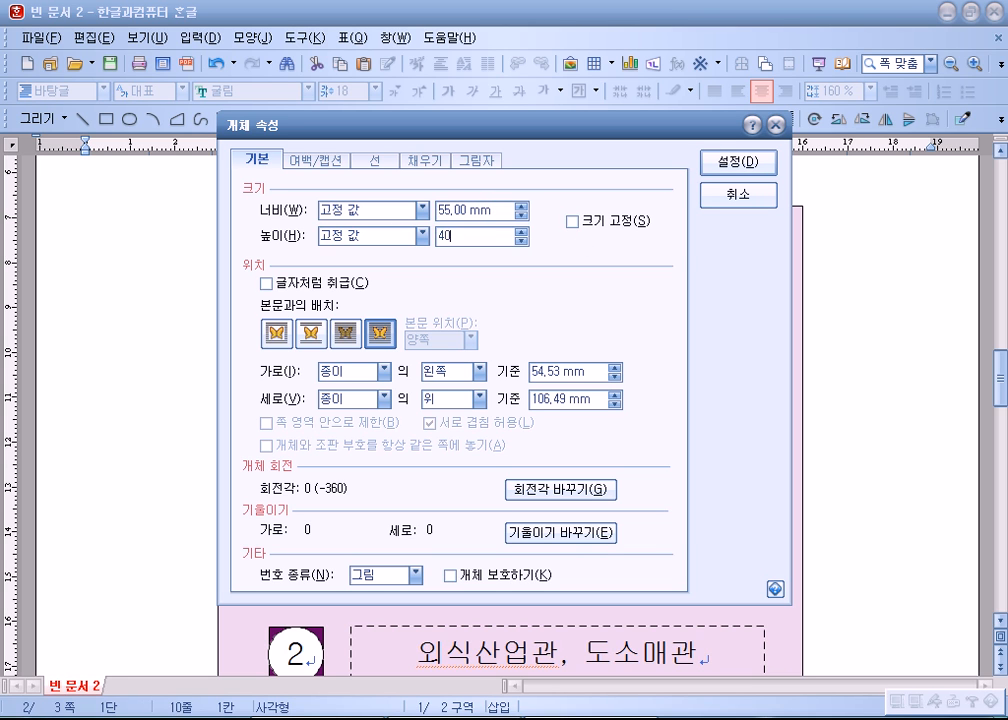
key("alt+s")
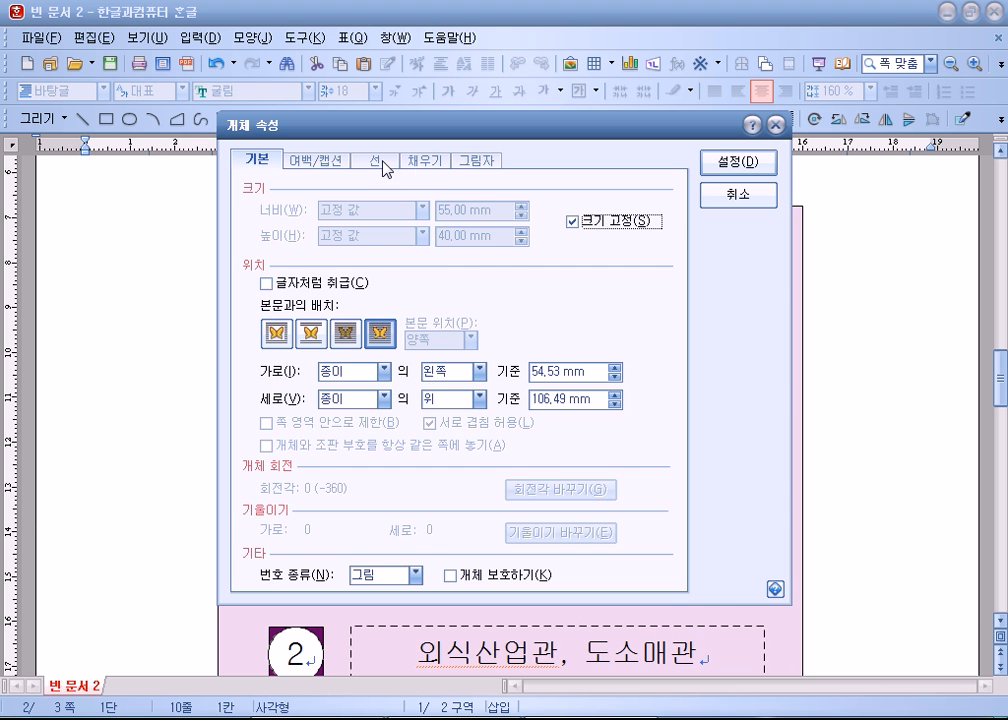
- Give the new rectangle above row 1 rounded corners and adjust its position below the blue title
left_click(423, 162)
left_click(384, 164)
left_click(350, 378)
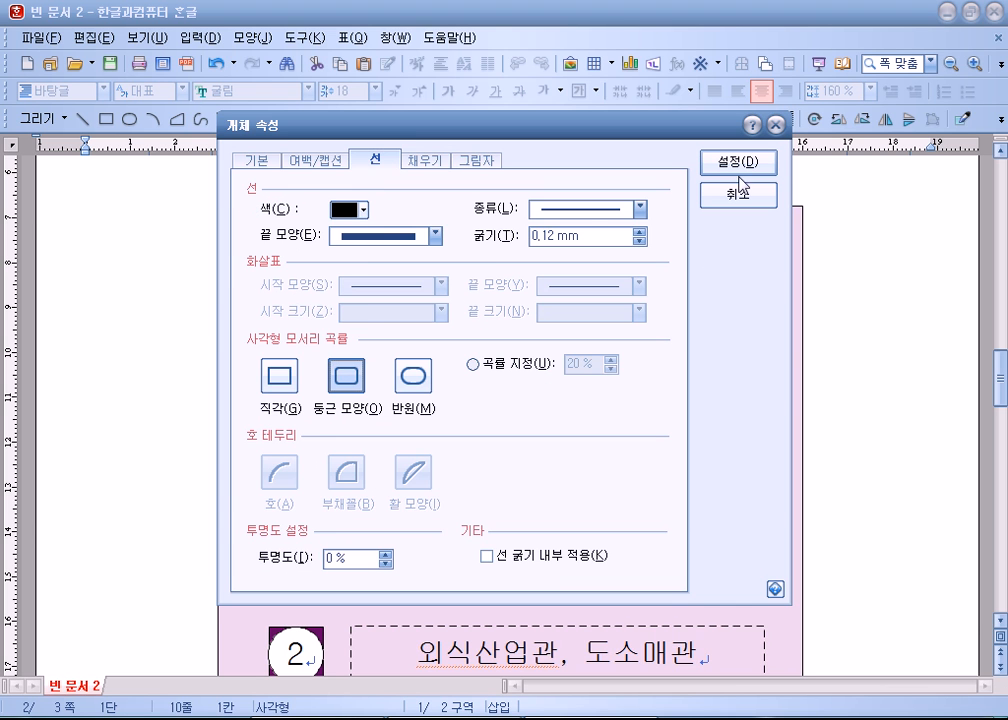
left_click(740, 162)
left_click_drag(452, 358, 434, 347)
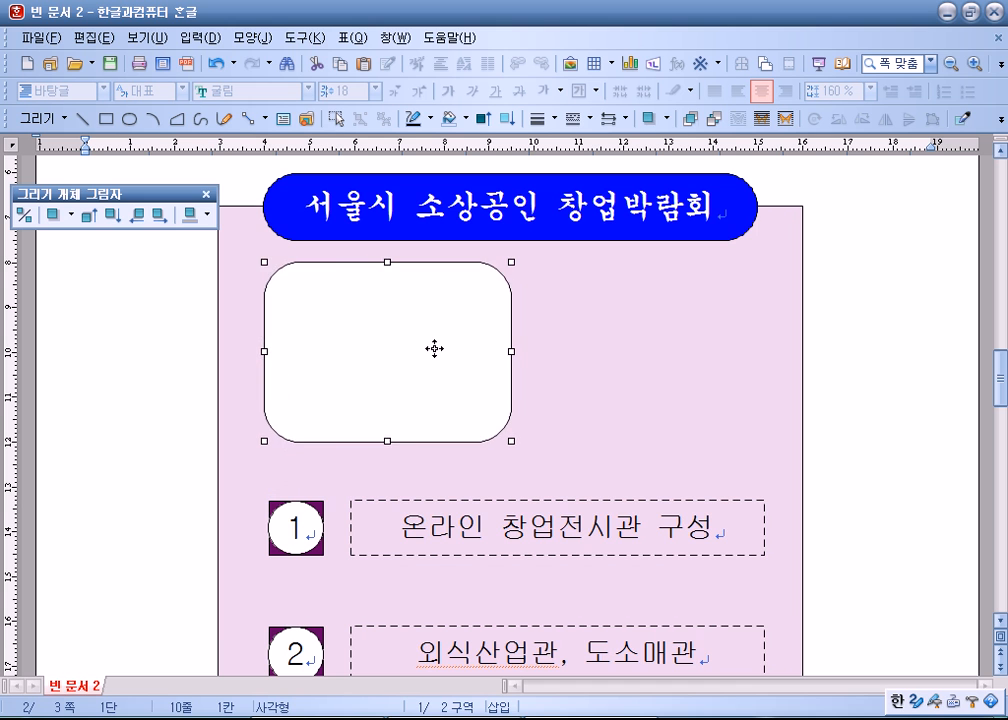
- Fill the rounded rectangle below the blue title with a light blue color
double_click(435, 358)
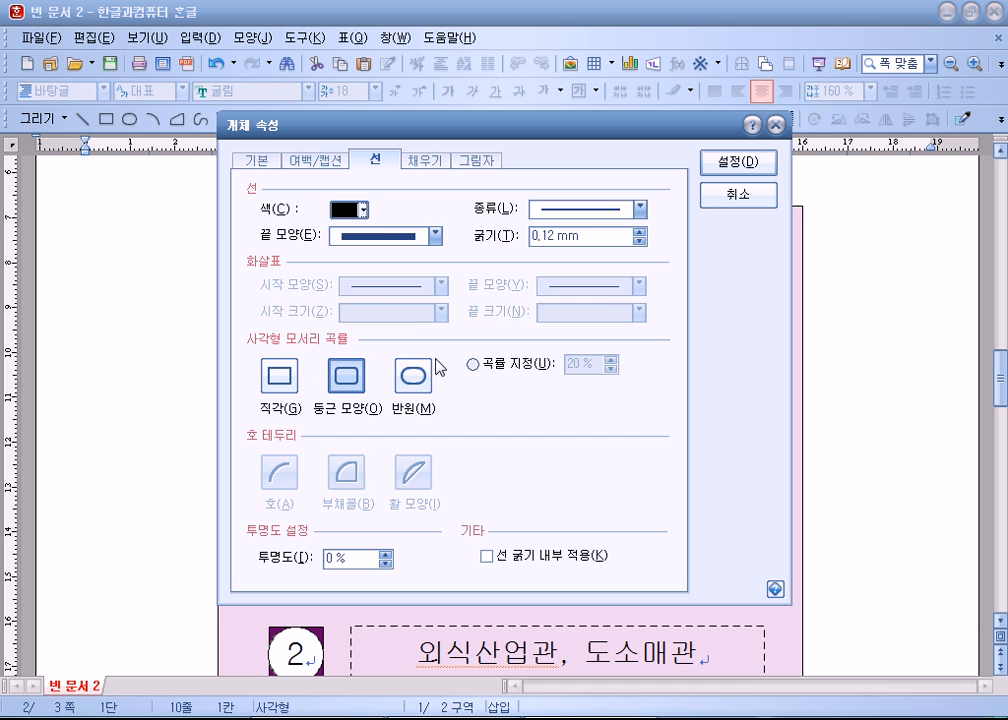
left_click(424, 160)
left_click(366, 237)
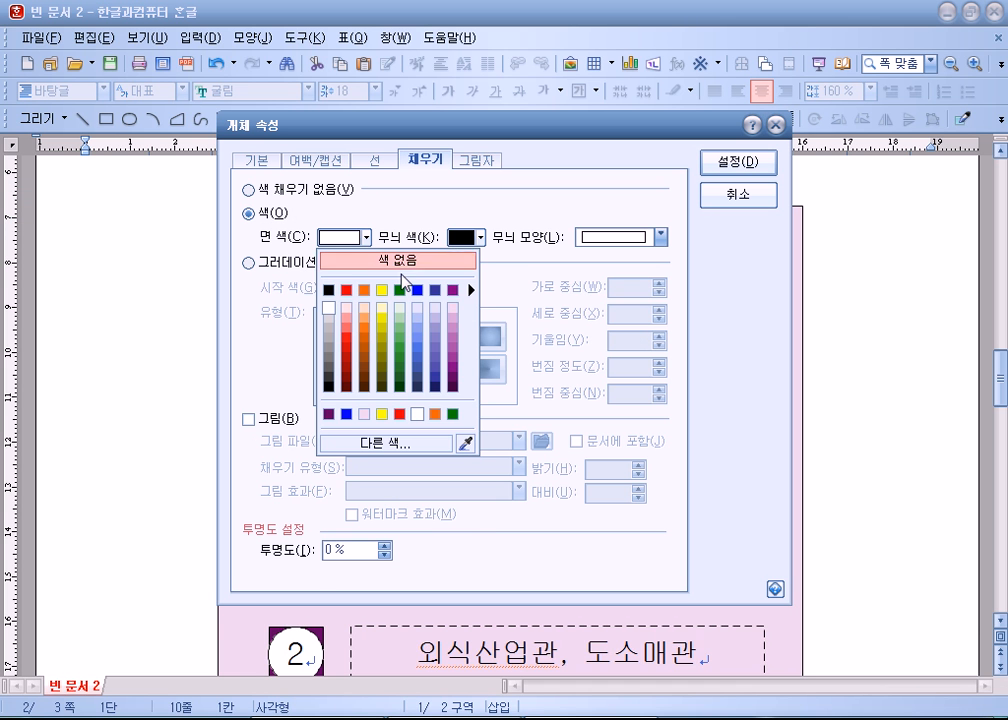
left_click(416, 318)
left_click(738, 161)
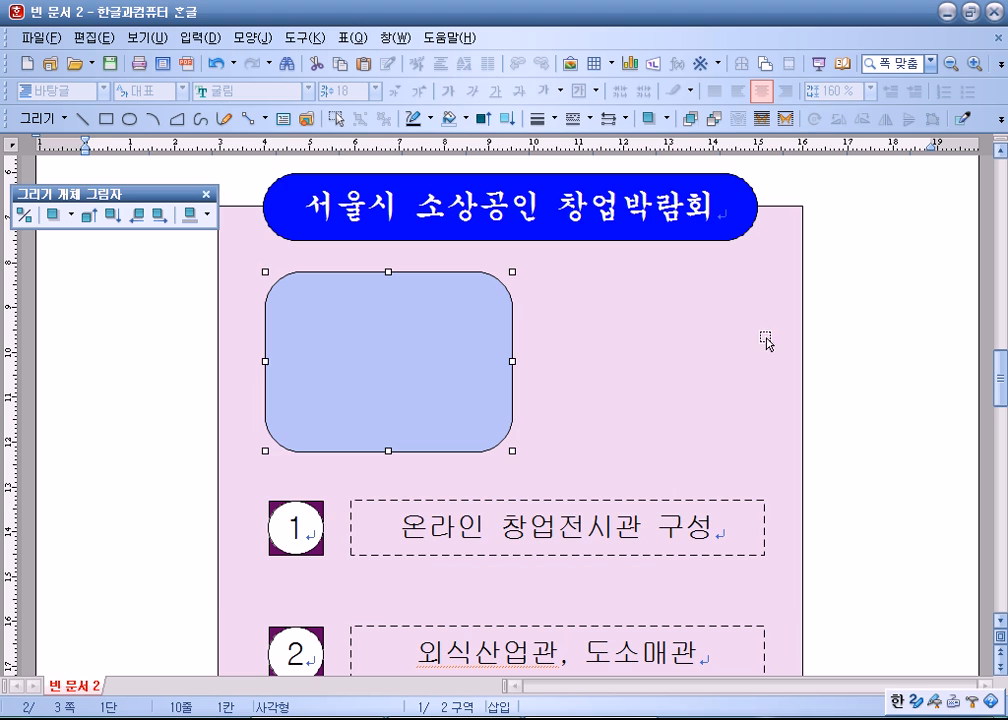
left_click(180, 331)
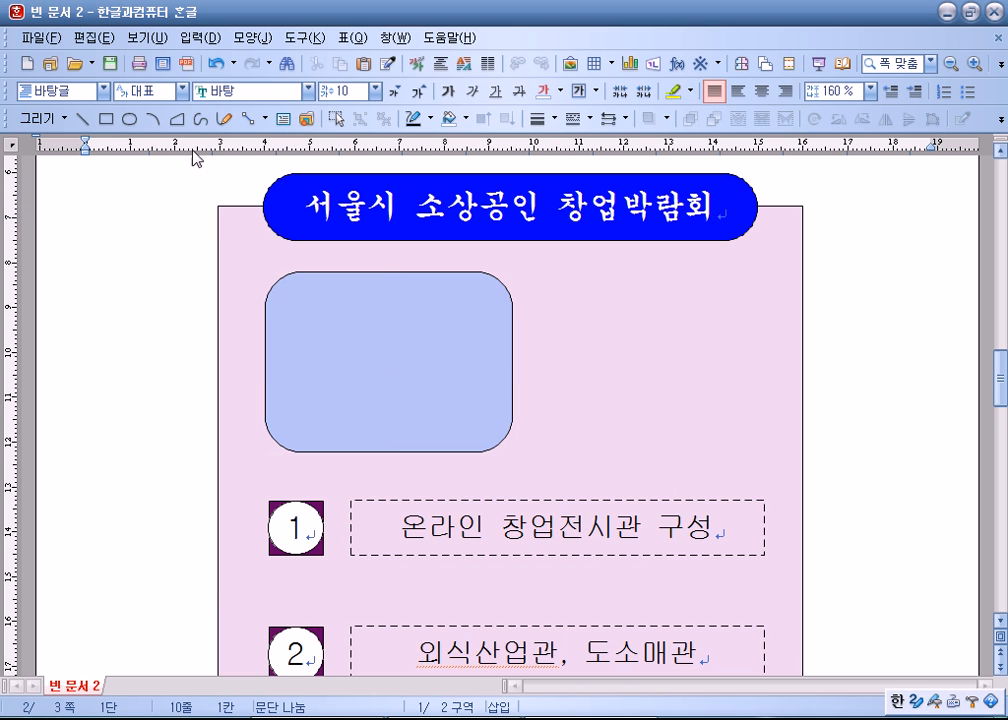
- Insert a 글맵시 word art object reading "창업박람회" with an upward chevron text shape in the 궁서 font
left_click(652, 64)
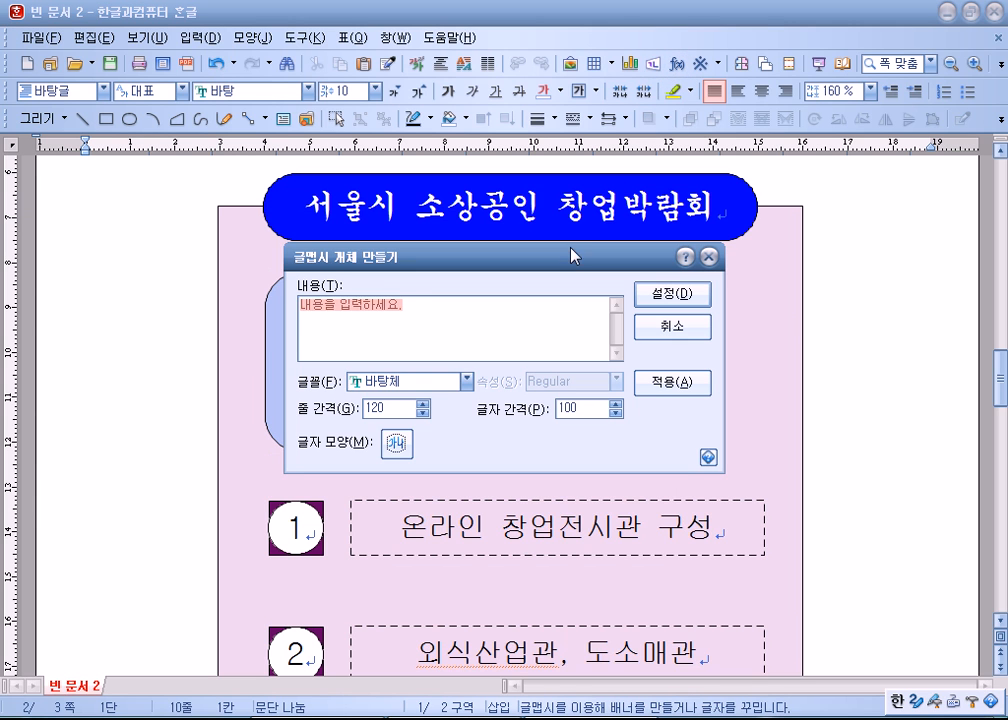
type("창업ㄱㄱㄹ")
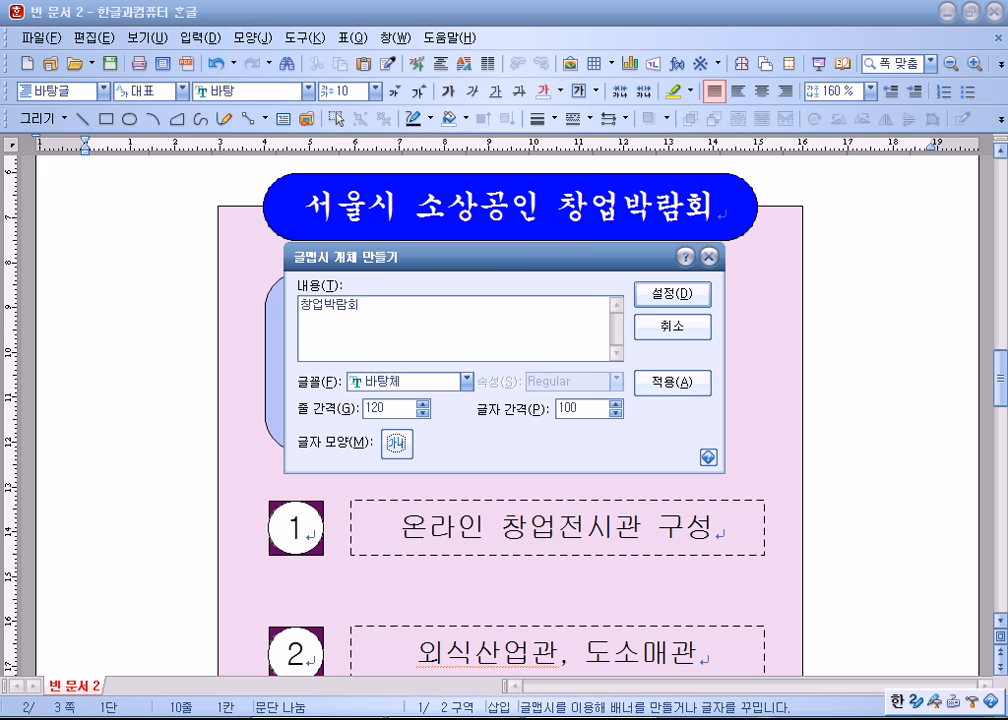
left_click(396, 443)
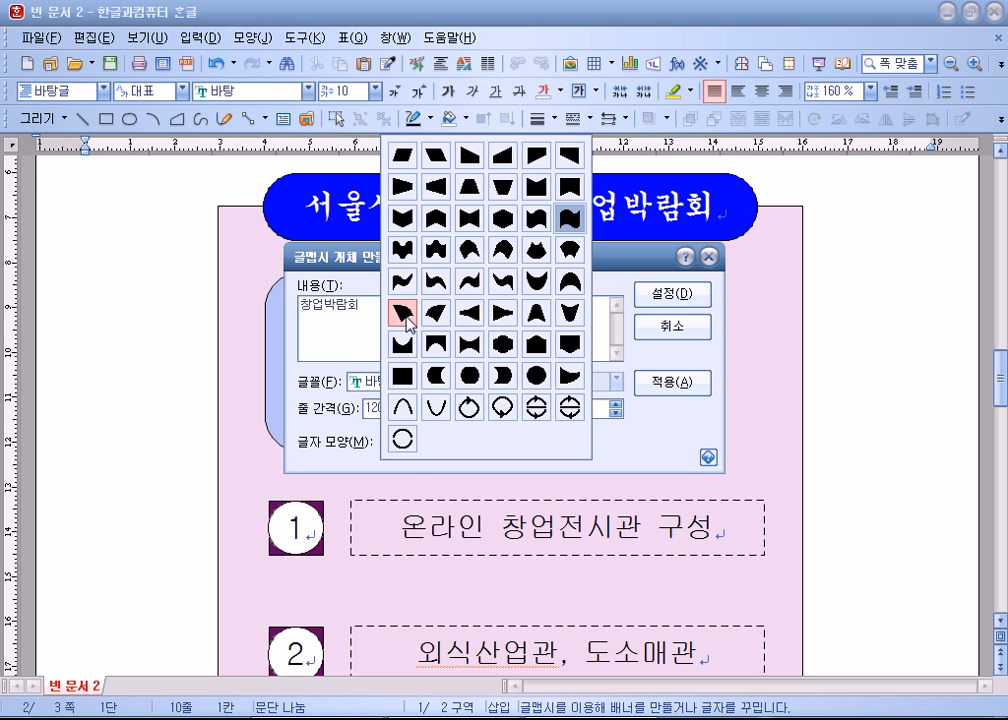
left_click(436, 222)
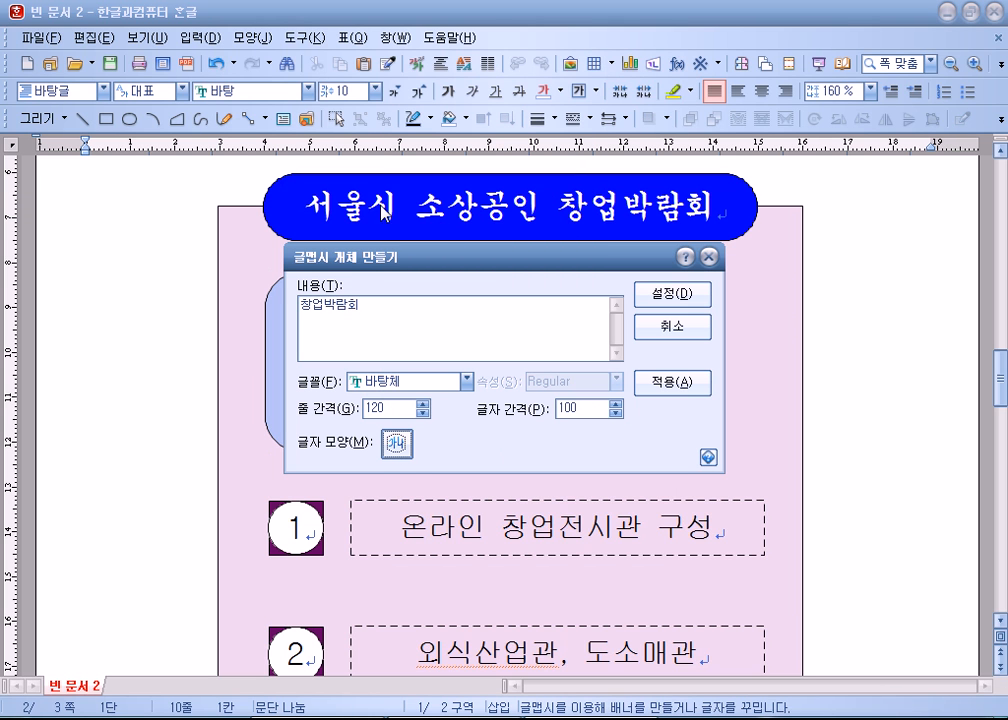
left_click(466, 381)
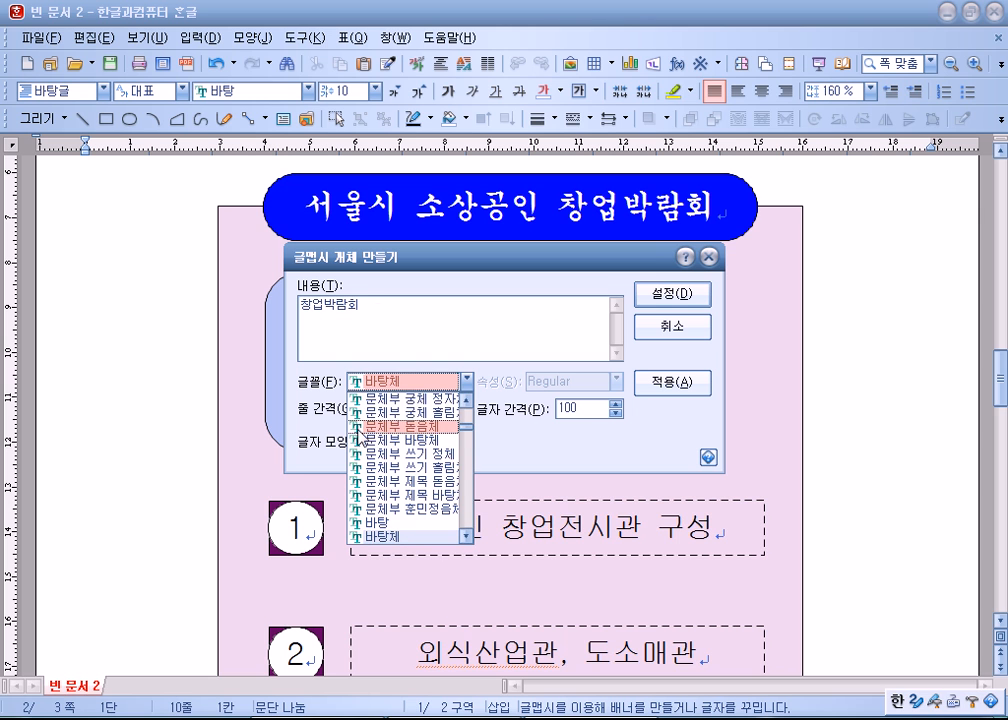
scroll(460, 430, "up", 5)
left_click(455, 441)
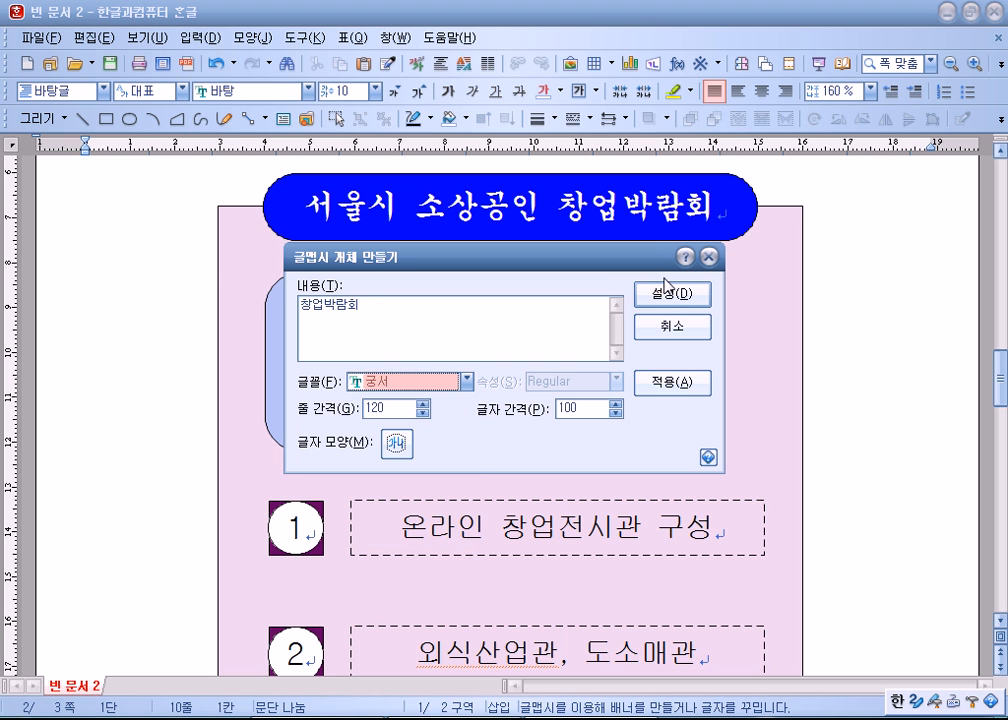
left_click(665, 297)
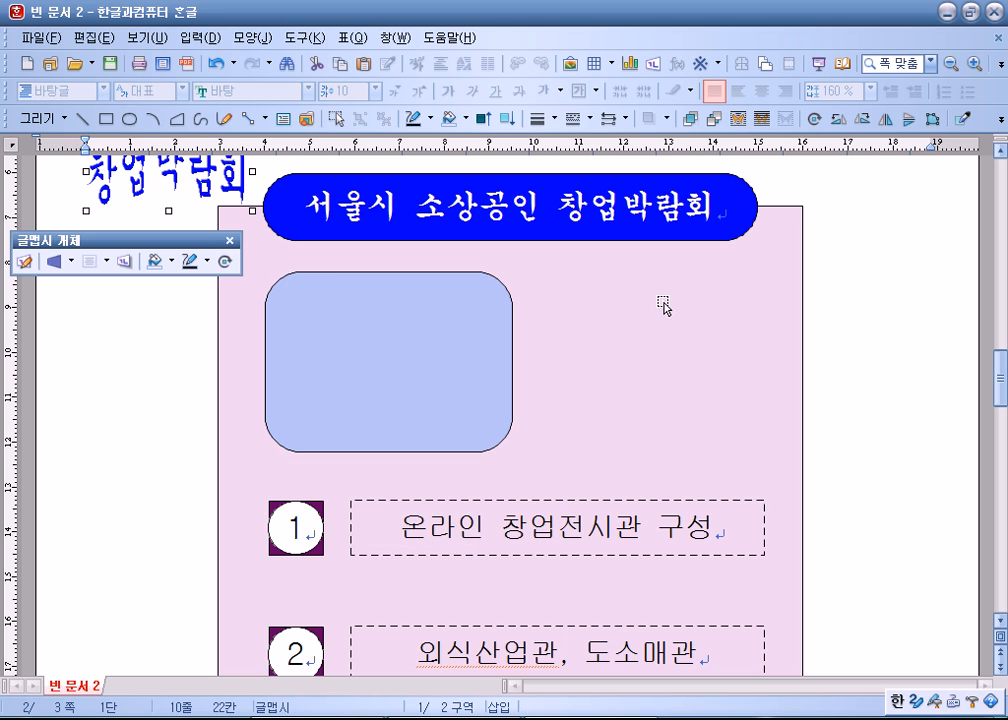
- Place the "창업박람회" word art in front of the text and move it onto the light blue rounded rectangle
right_click(130, 177)
mouse_move(158, 261)
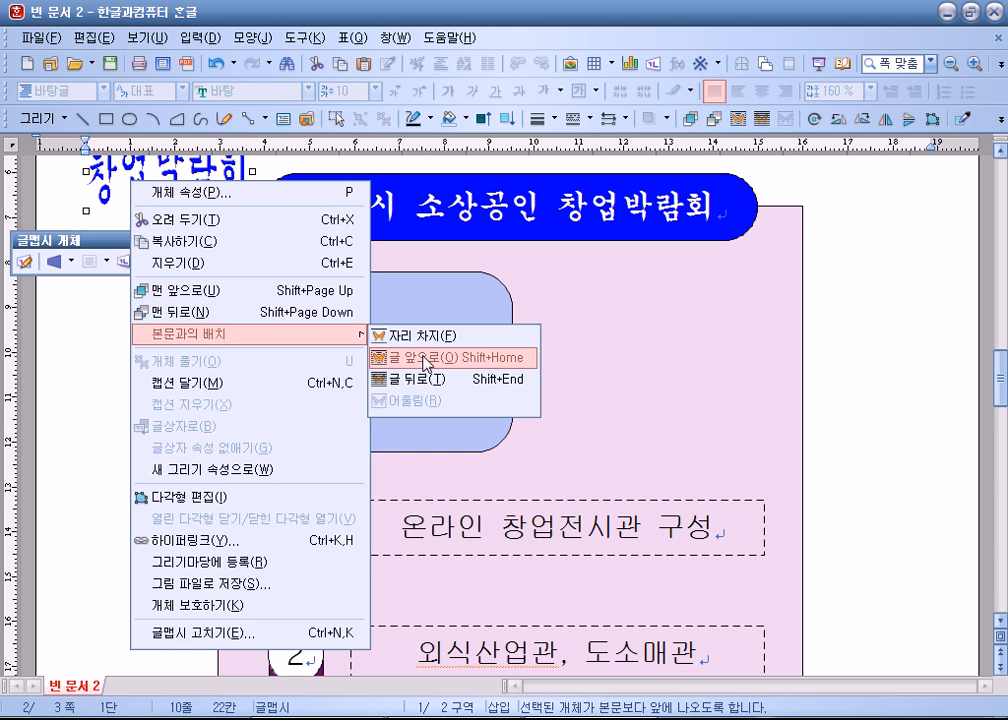
left_click(340, 300)
left_click_drag(178, 193, 390, 378)
- Set the word art's width and height to 40 mm each and lock its size
double_click(390, 378)
left_click(247, 158)
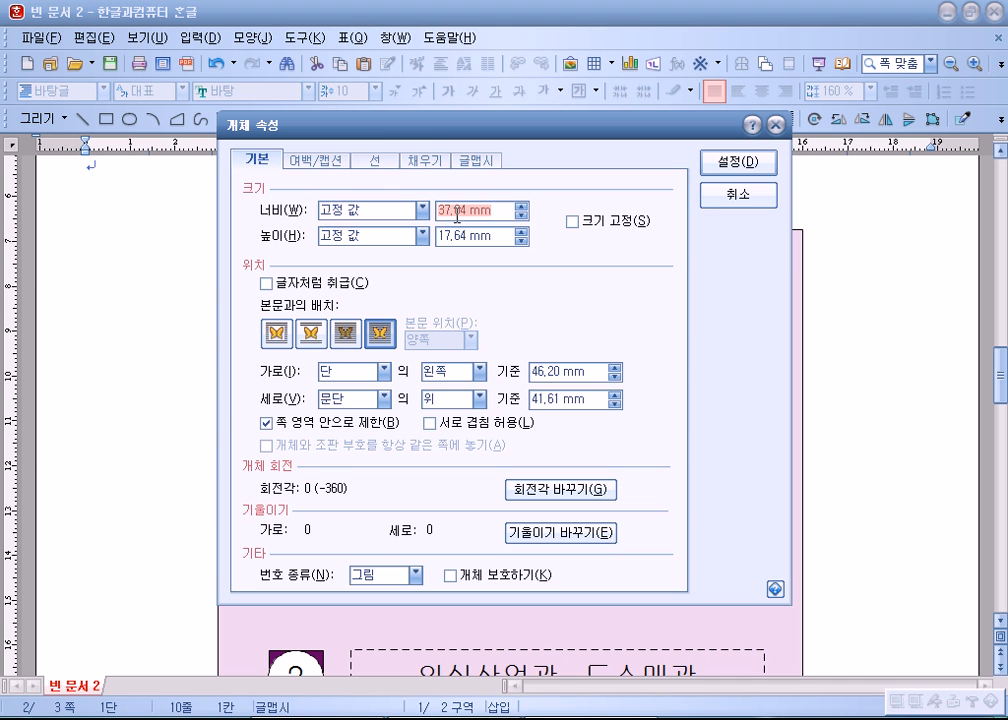
type("40")
key("Tab")
key("Tab")
type("40")
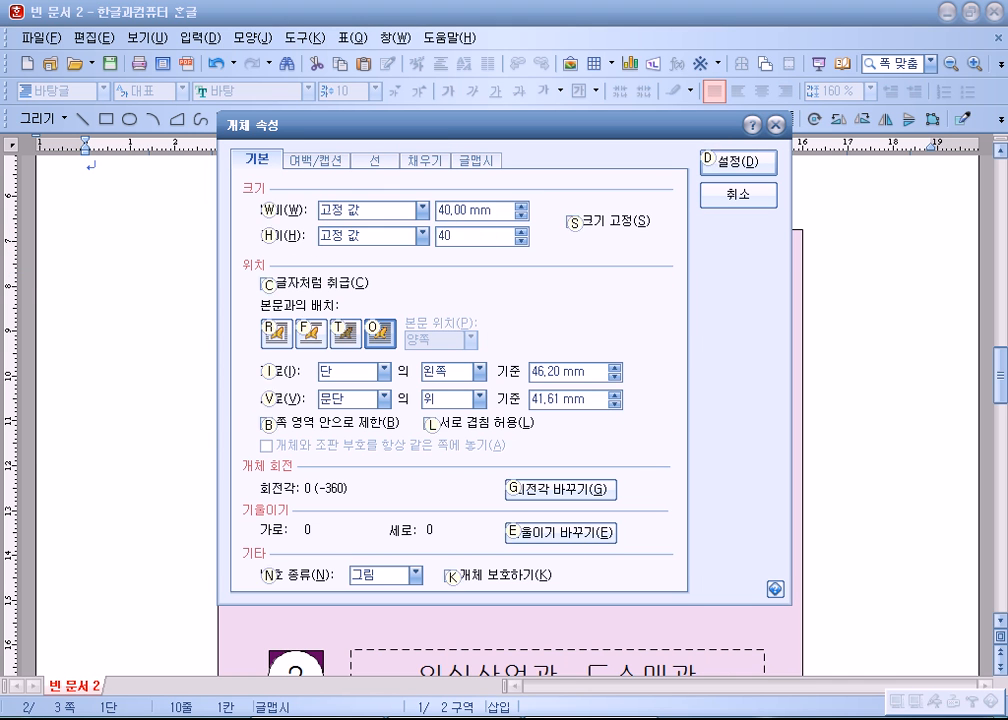
key("alt+s")
- Fill the word art with red and center it inside the light blue rounded rectangle
left_click(446, 164)
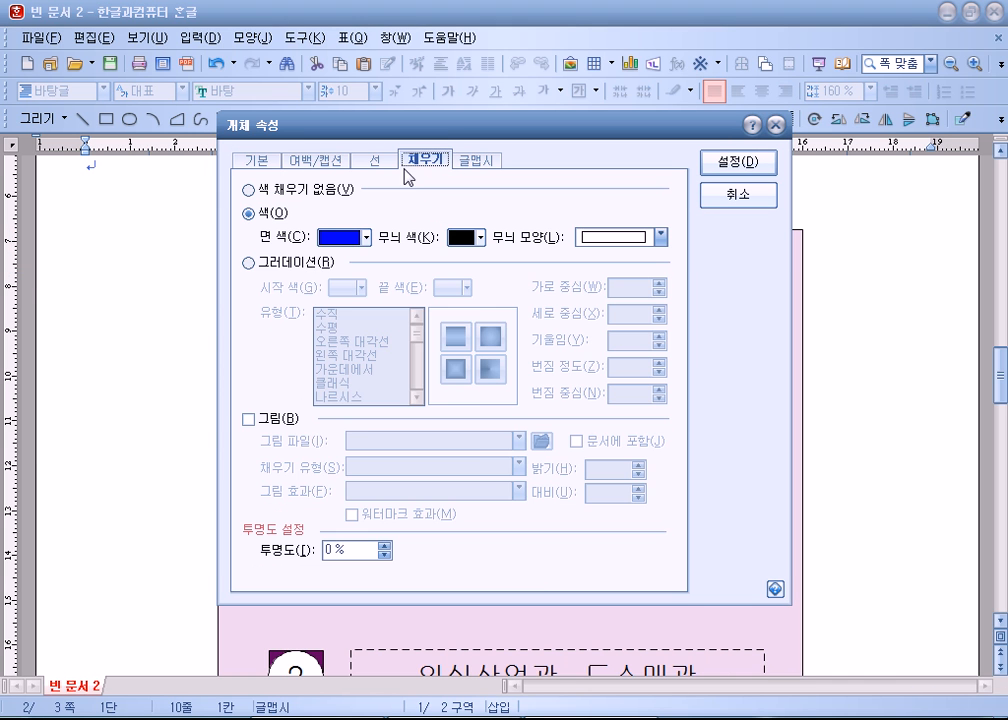
left_click(350, 238)
left_click(346, 290)
left_click(762, 166)
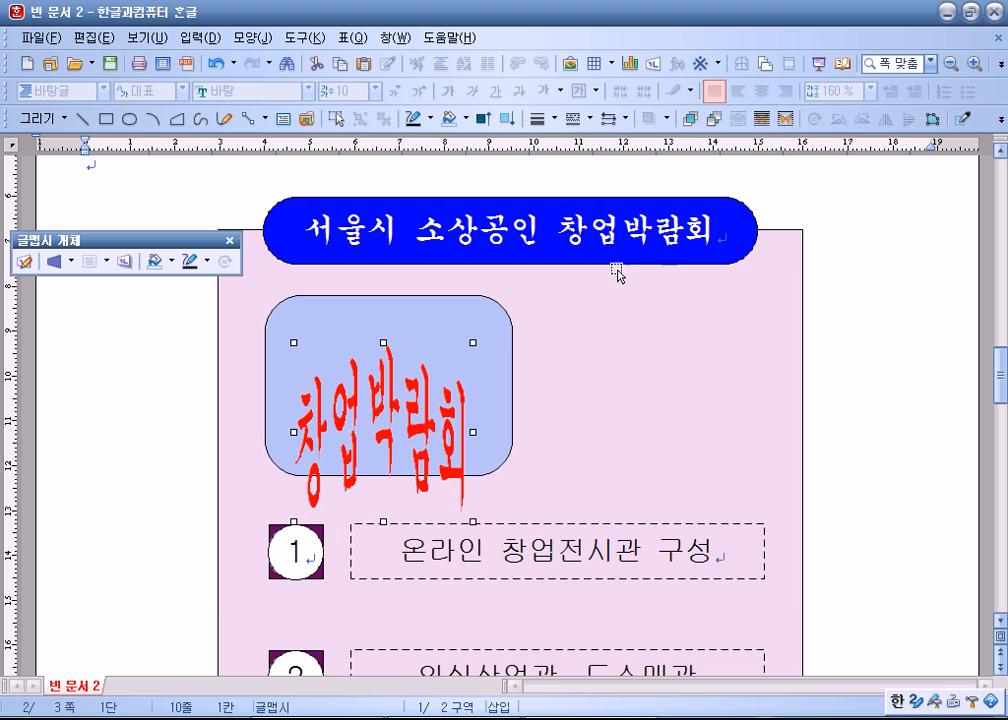
left_click_drag(436, 384, 434, 387)
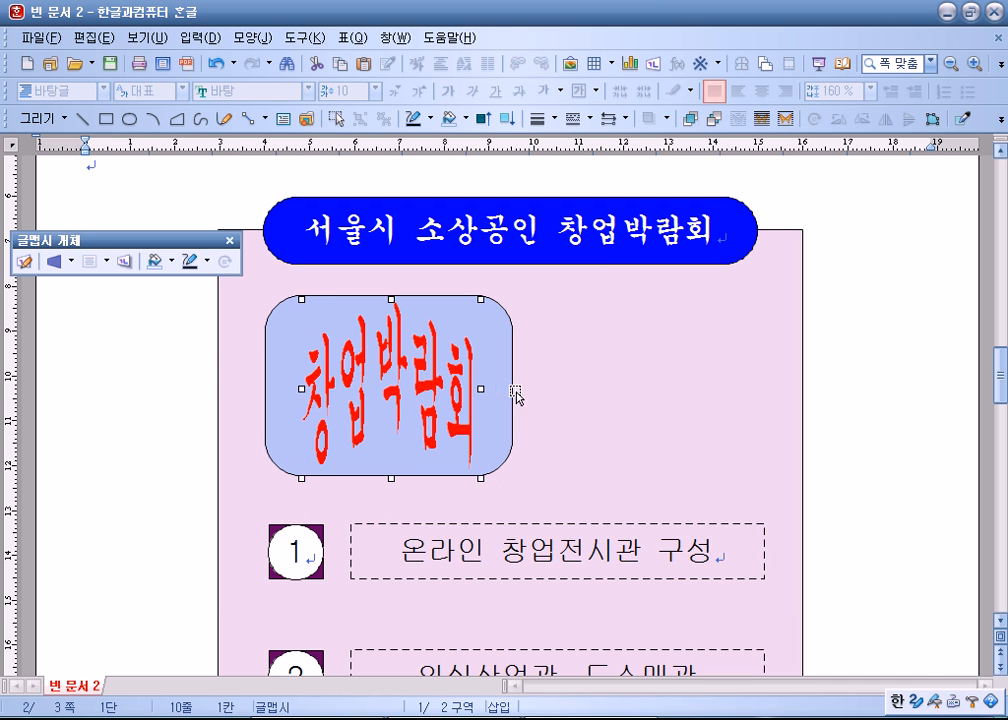
left_click(890, 410)
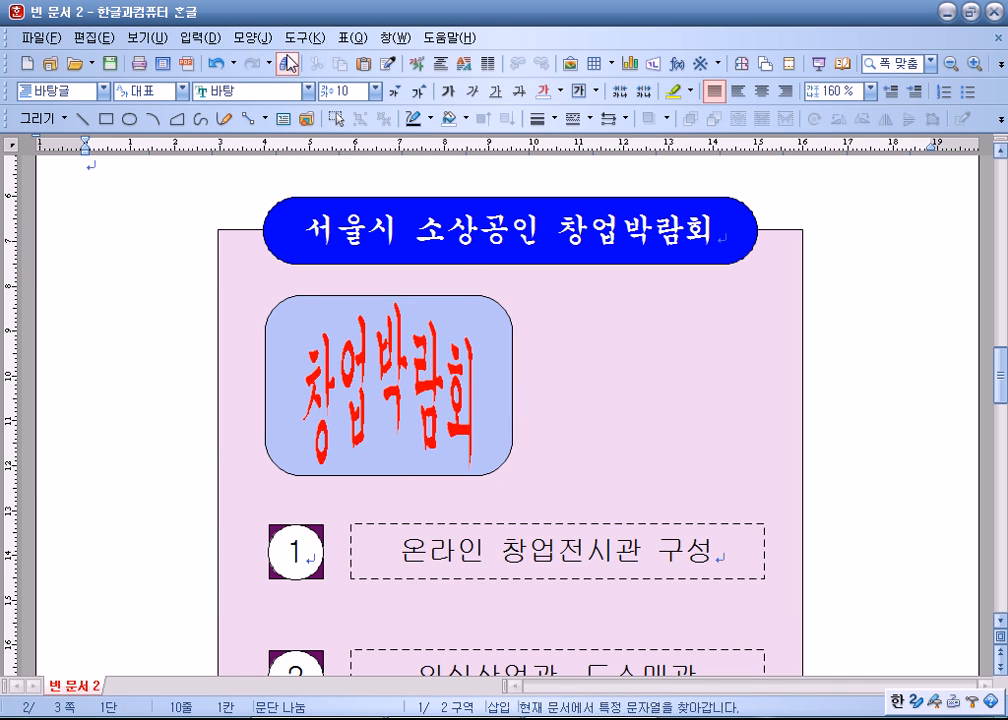
- Insert the picture 로고1.jpg in front of the text and place it beside the light blue rounded rectangle
left_click(570, 66)
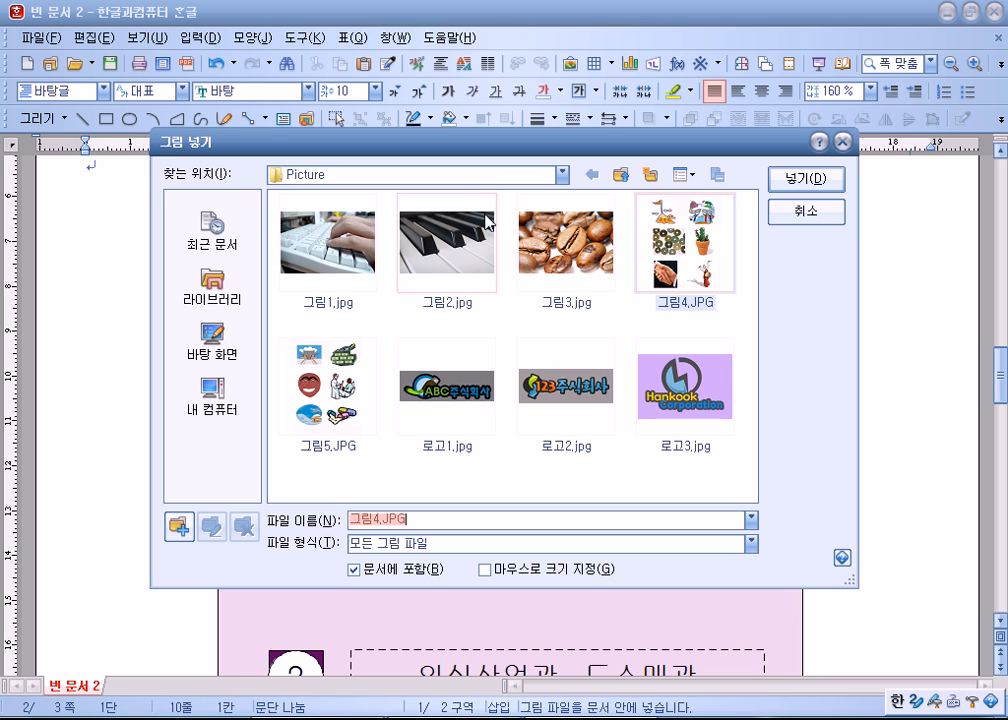
double_click(438, 390)
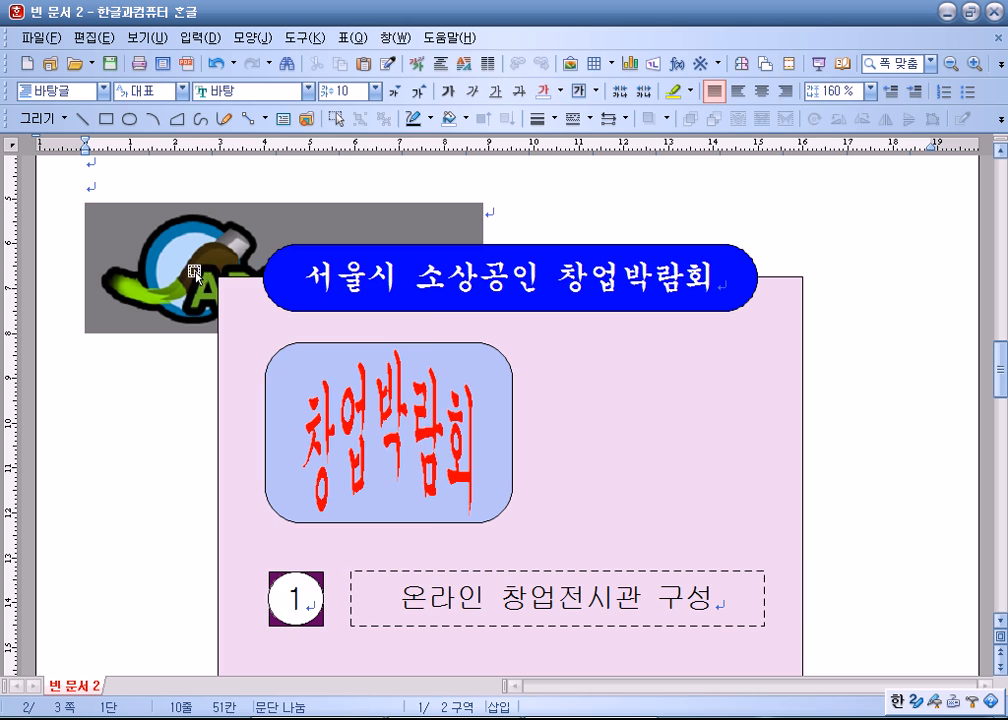
right_click(196, 274)
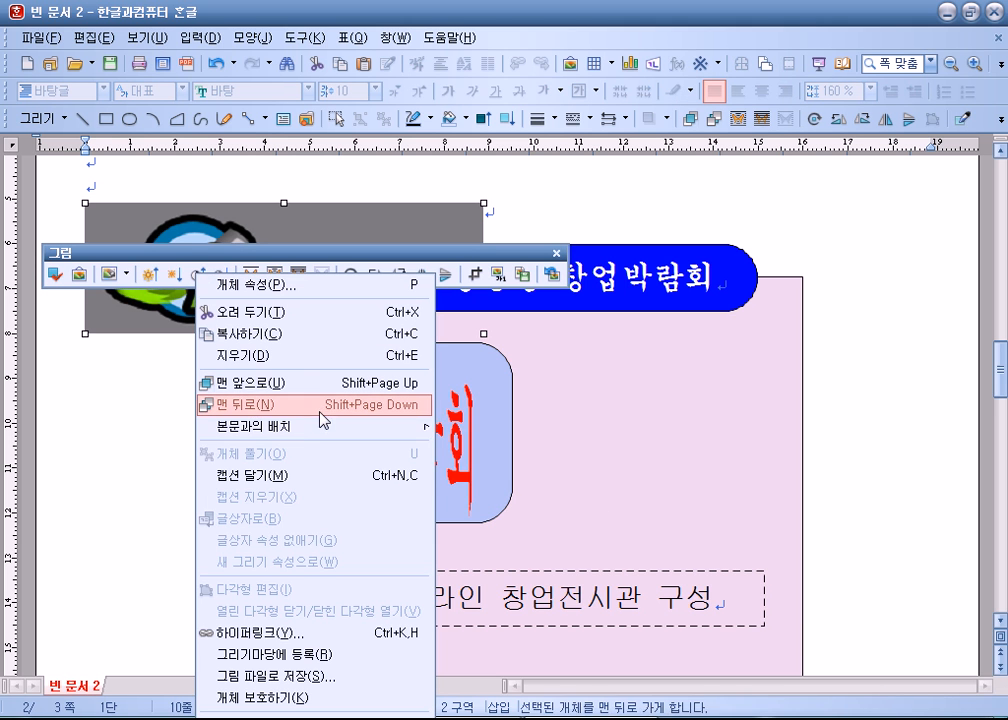
mouse_move(328, 424)
left_click(560, 445)
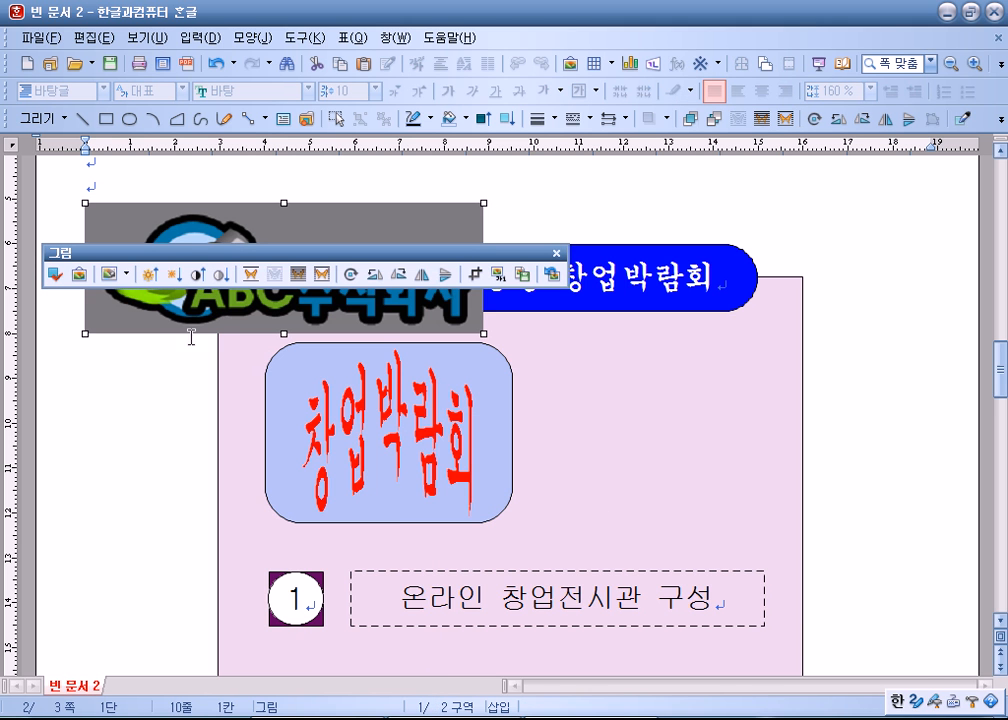
left_click_drag(548, 460, 569, 466)
- Set the logo picture's width to 45 mm and height to 30 mm, and lock its size
double_click(569, 466)
left_click(503, 210)
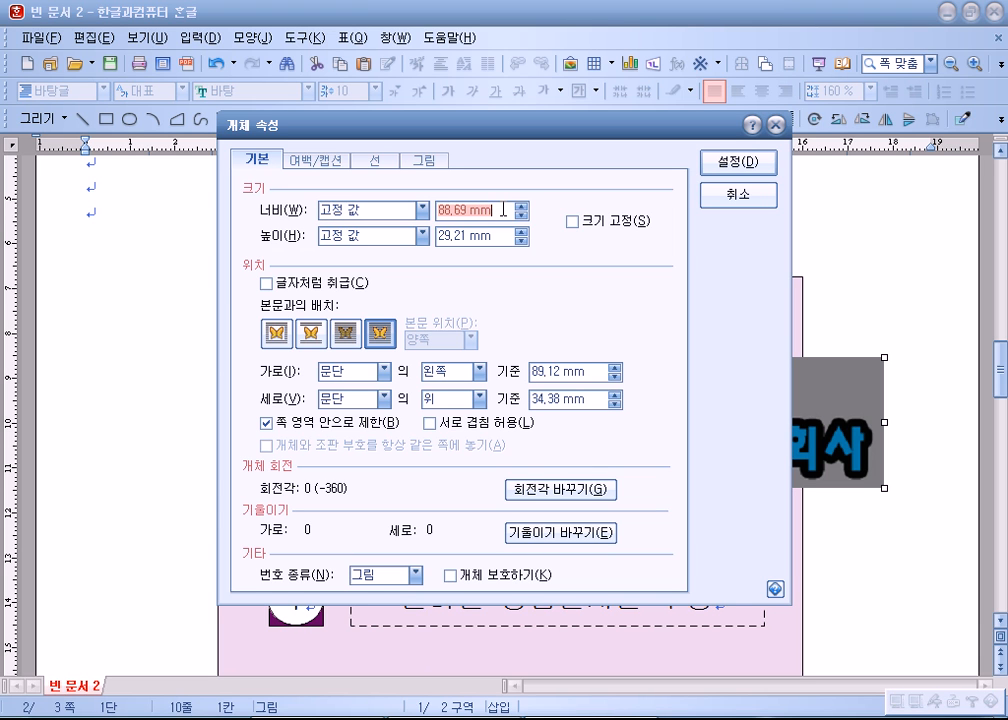
type("45")
key("Tab")
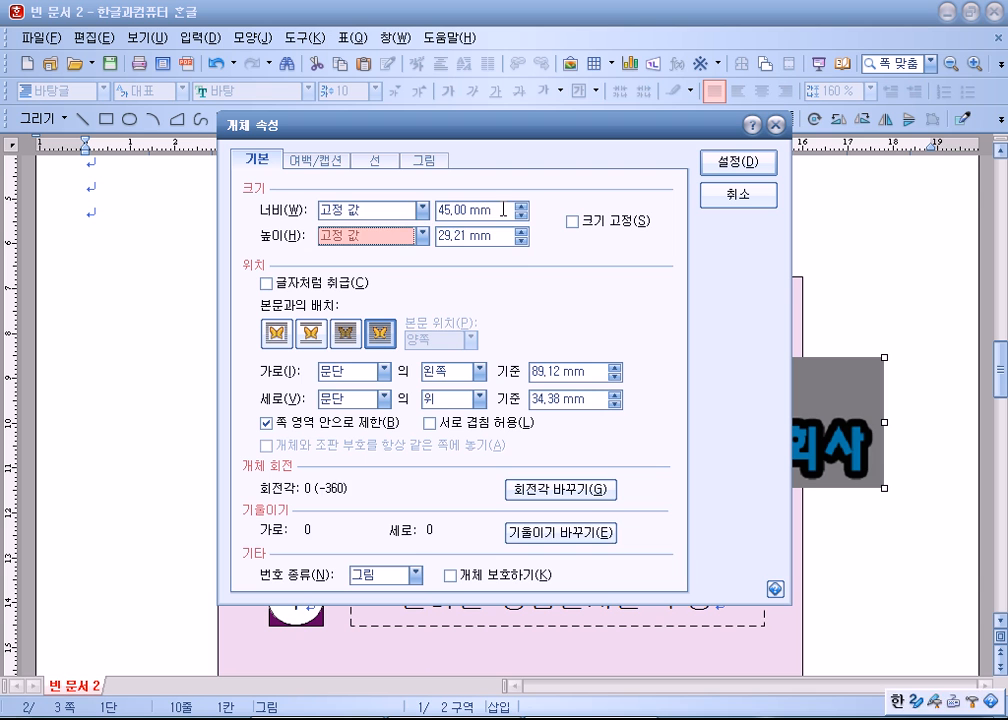
key("Tab")
type("30")
key("Tab")
key("space")
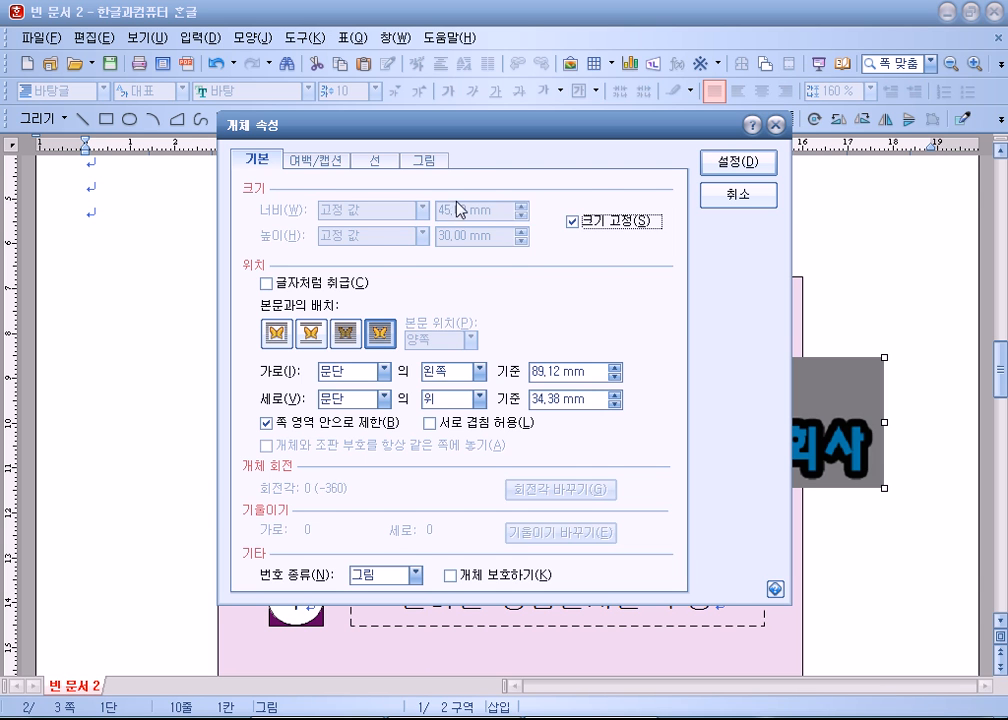
- Apply the grayscale (회색조) effect to the logo picture and shift it slightly toward the pink box's outer edge
left_click(428, 161)
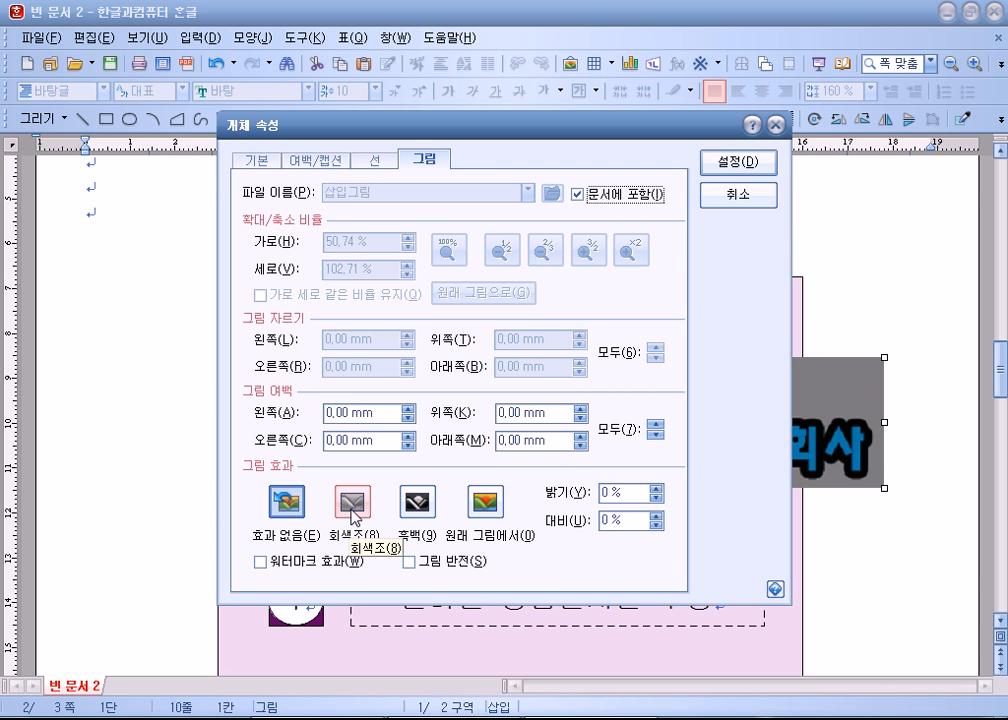
left_click(352, 503)
left_click(756, 162)
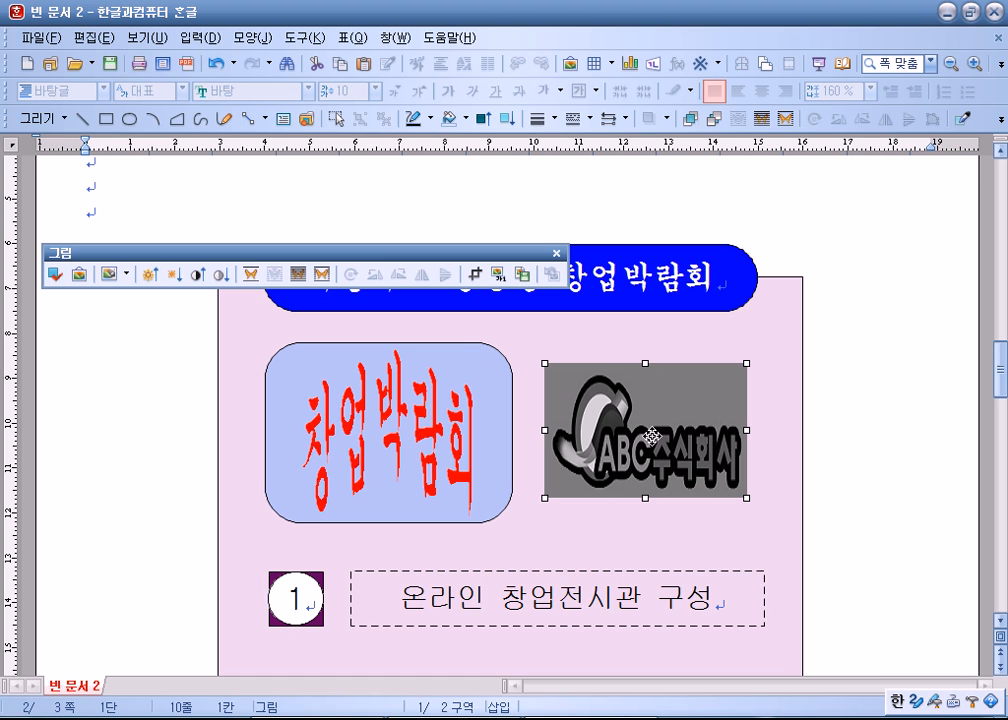
mouse_move(651, 436)
left_mouse_down()
mouse_move(664, 446)
mouse_move(662, 438)
left_mouse_up()
- Hyperlink the logo picture to the 소상공인 bookmark in the current document and follow the link to test it
right_click(657, 438)
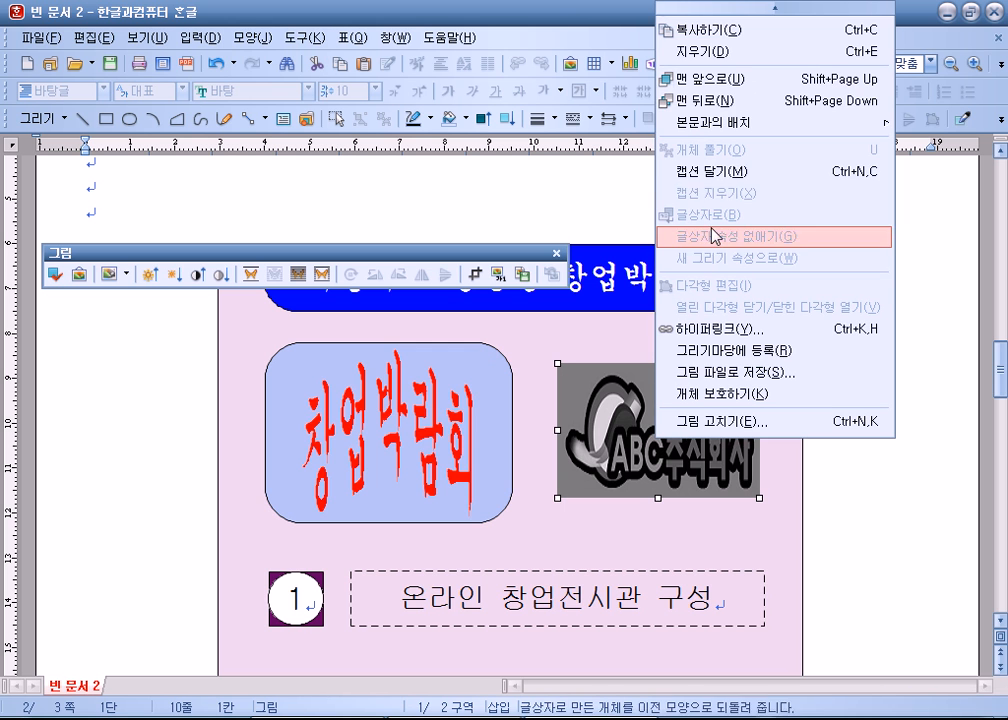
left_click(715, 329)
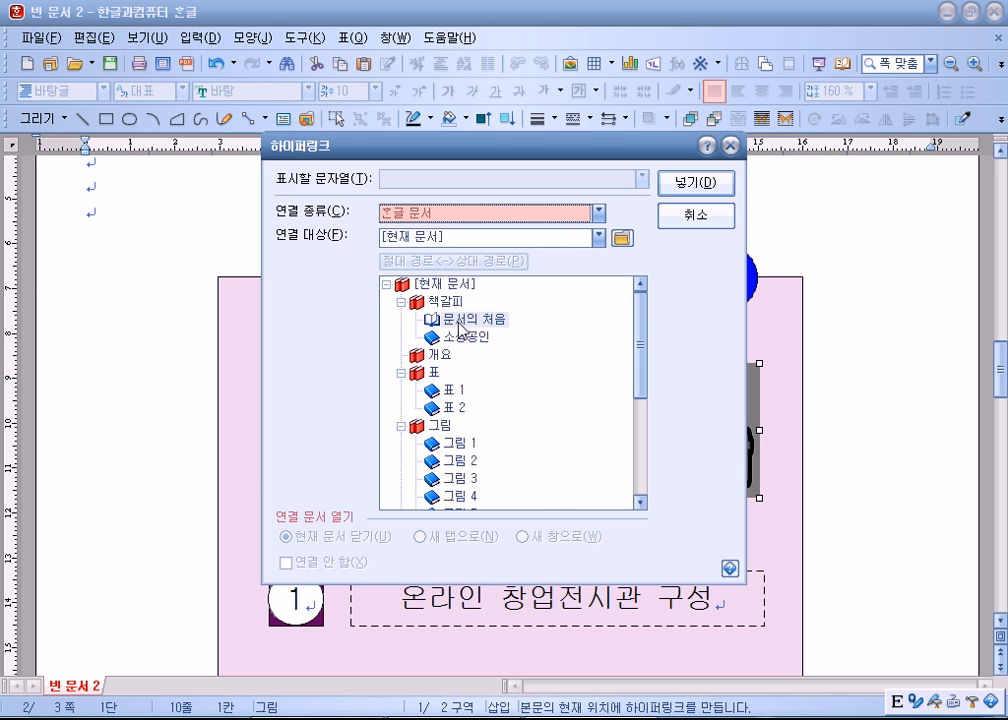
left_click(466, 336)
left_click(697, 183)
left_click(690, 432)
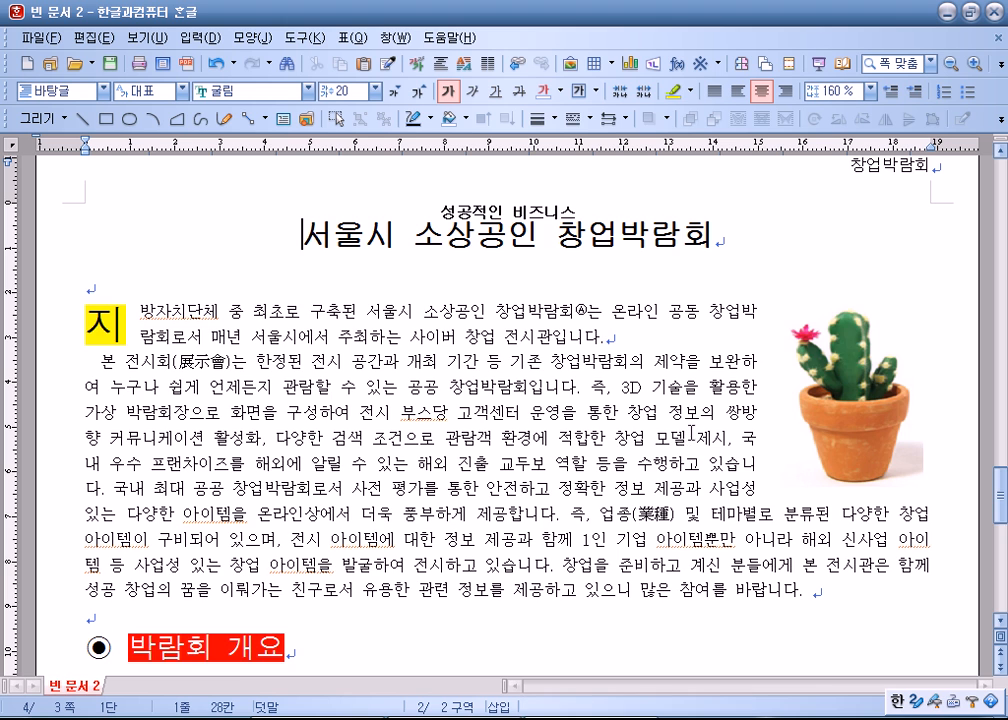
- Insert an equation after item (1) under heading 3 and begin it with AB under an overbar, followed by an equals sign
scroll(247, 458, "up", 10)
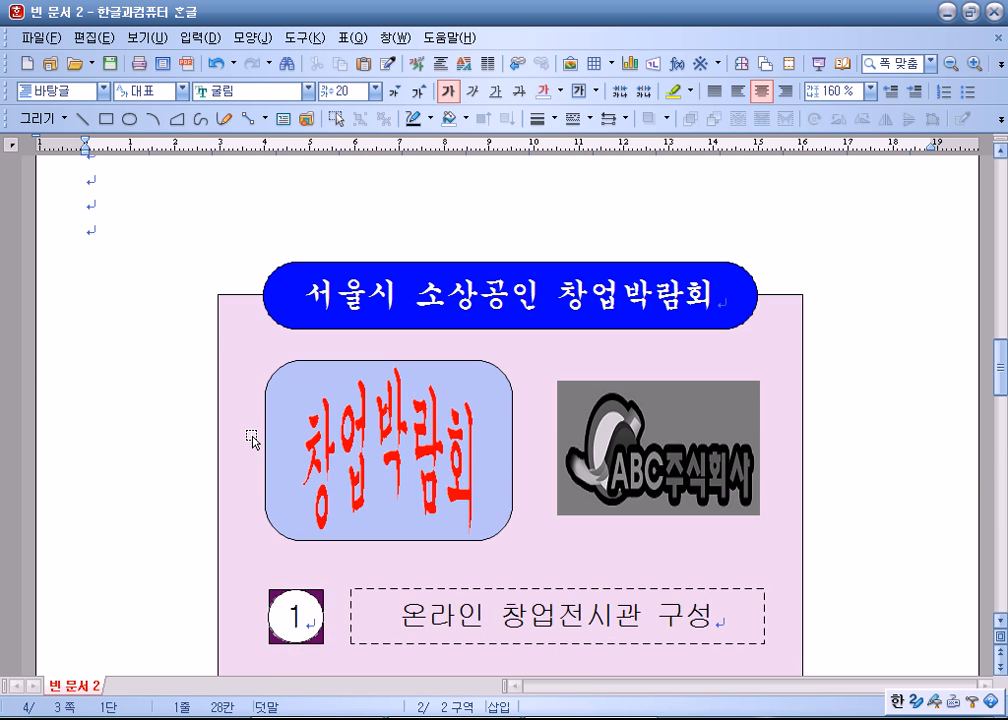
left_click(120, 242)
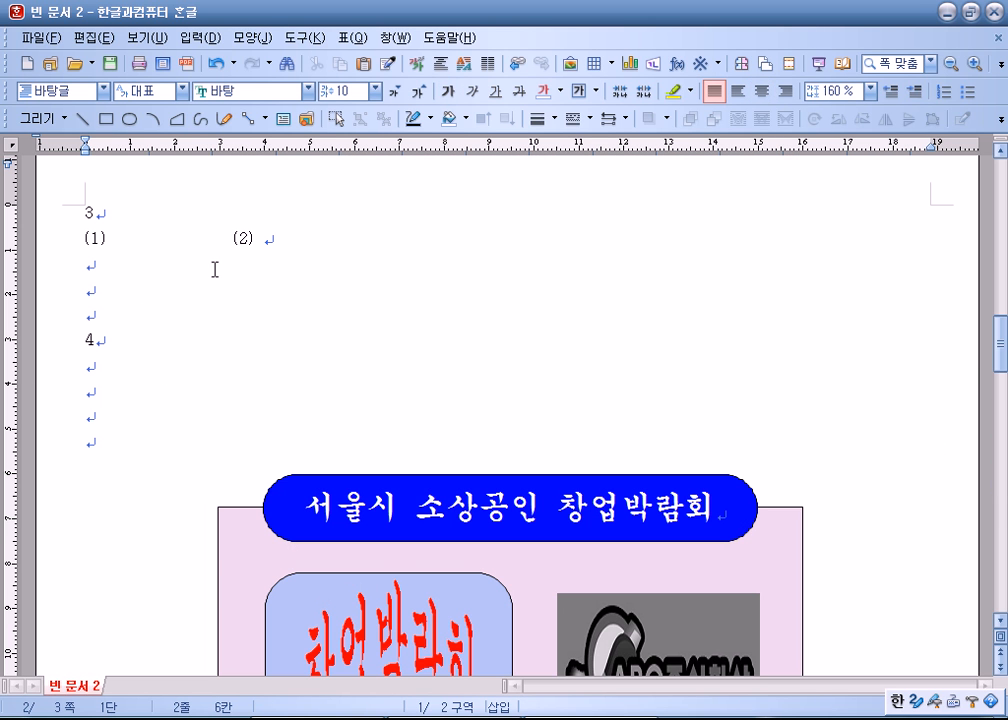
key("ctrl+n")
key("m")
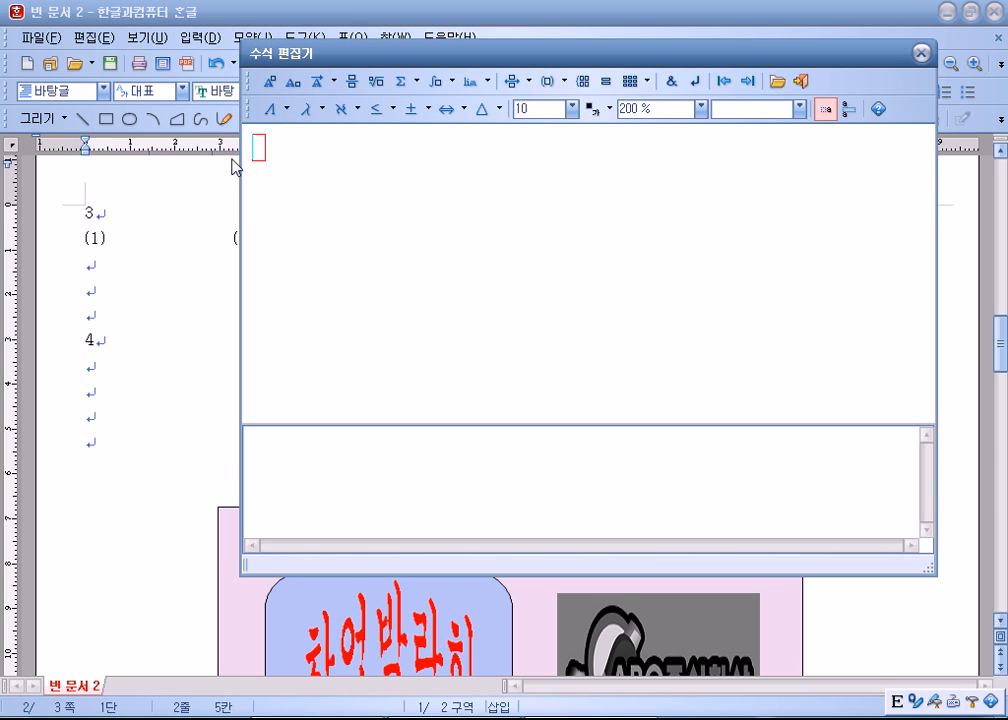
left_click(334, 82)
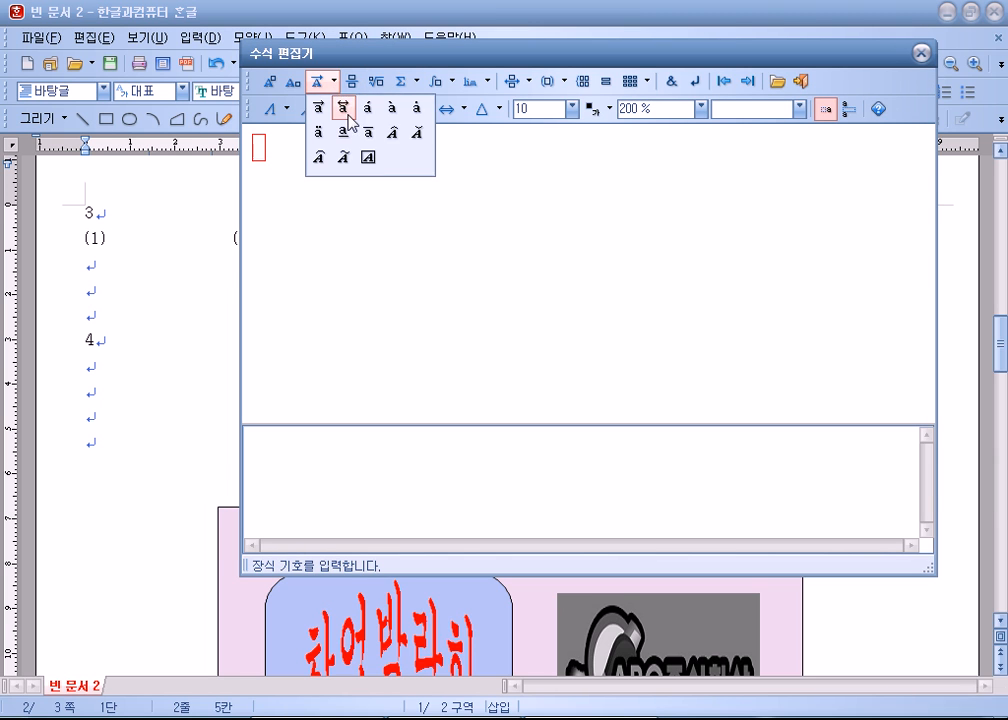
left_click(364, 132)
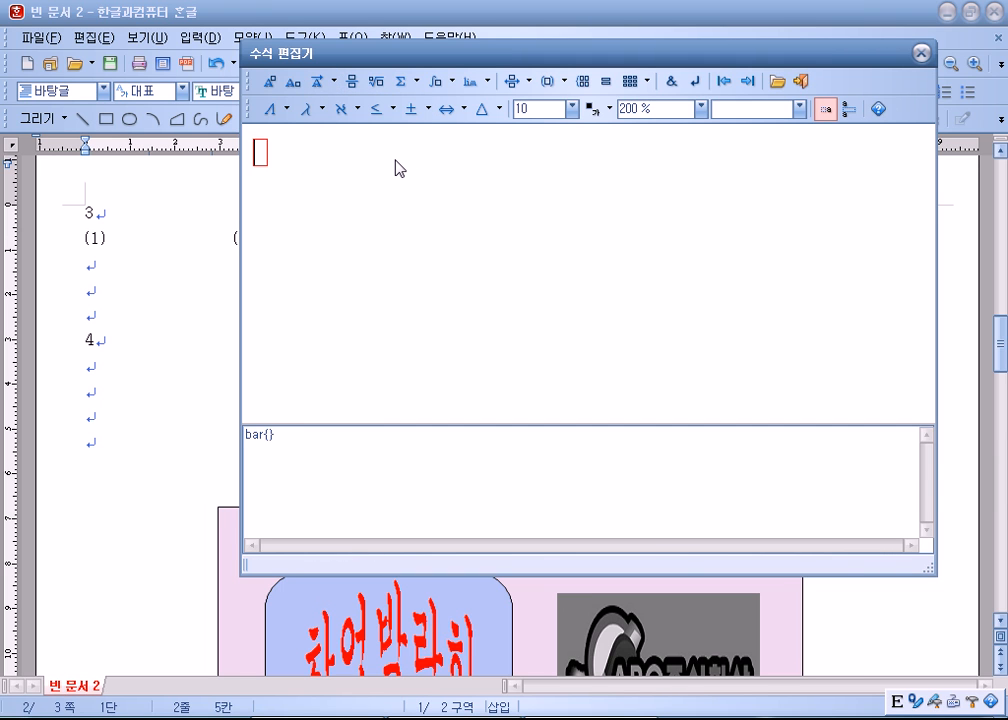
type("AB")
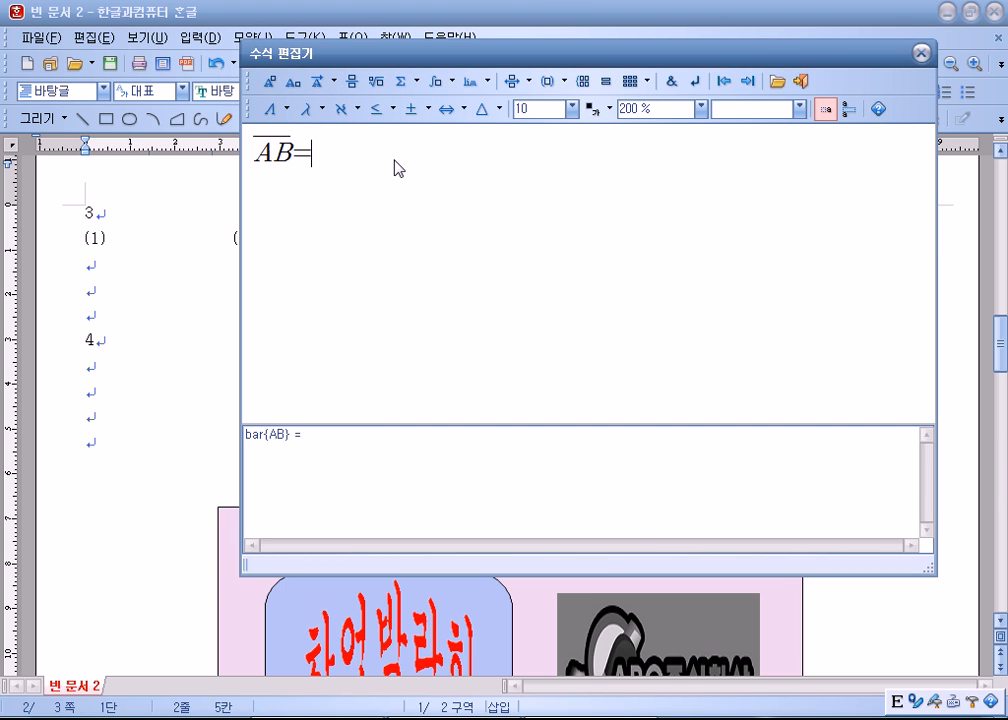
- Add a square root containing (c-x)+(y-y) after the equals sign
left_click(375, 84)
type("()")
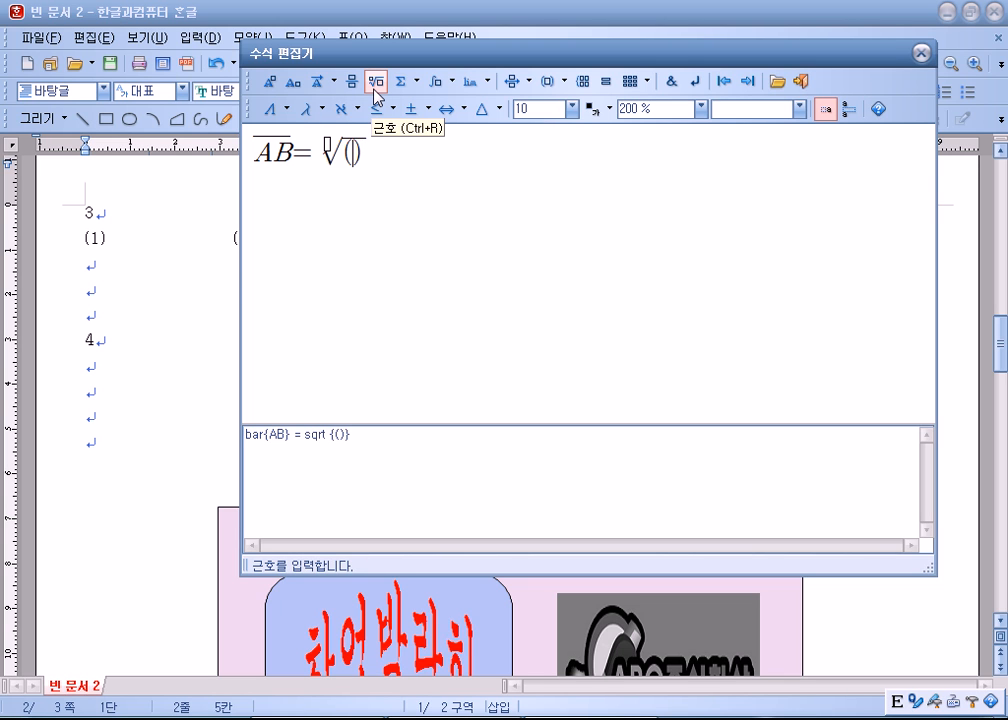
type("c-x")
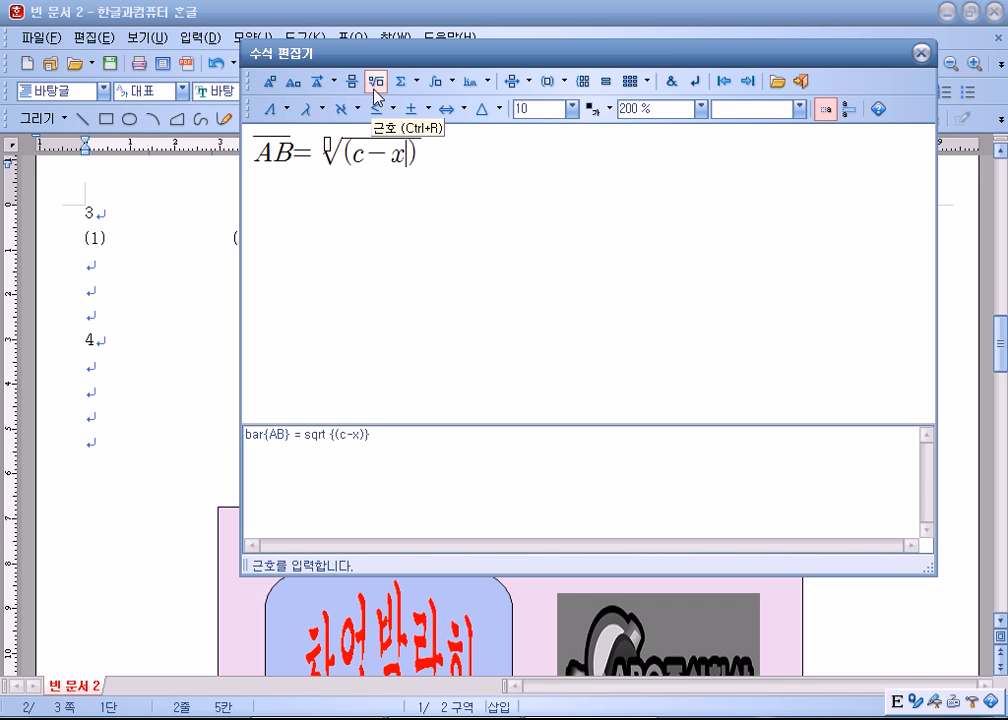
key("Right")
type("+(y-y")
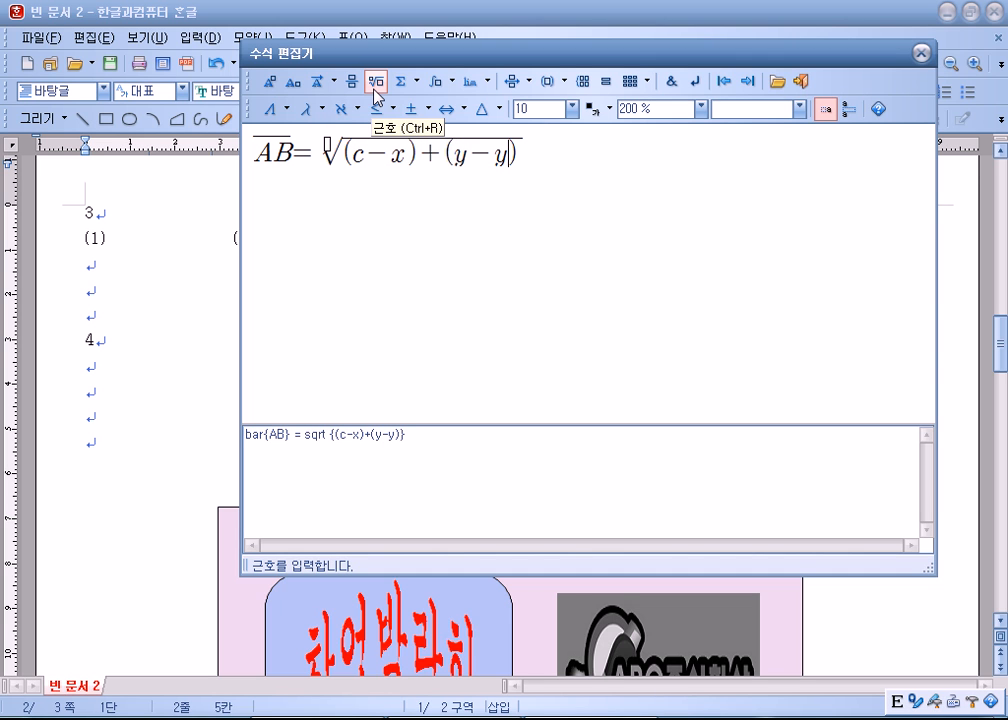
- Replace the c in the first parentheses under the root with x
key("Left")
key("Left")
key("Left")
key("Left")
key("Left")
key("Left")
key("Left")
key("Left")
key("BackSpace")
type("x")
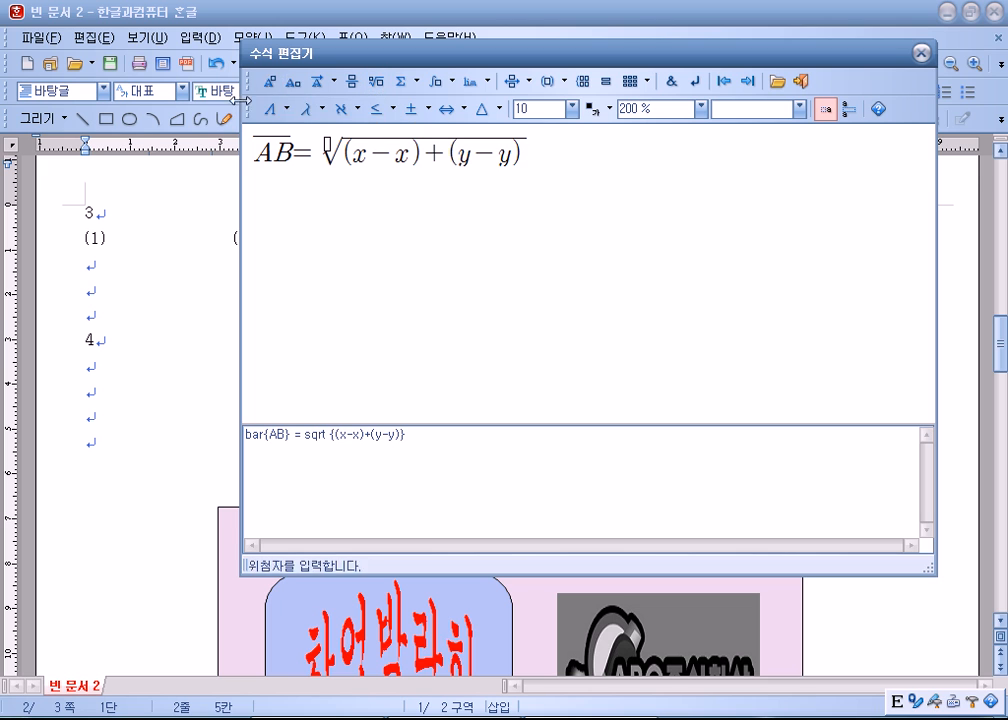
left_click(268, 81)
type("2")
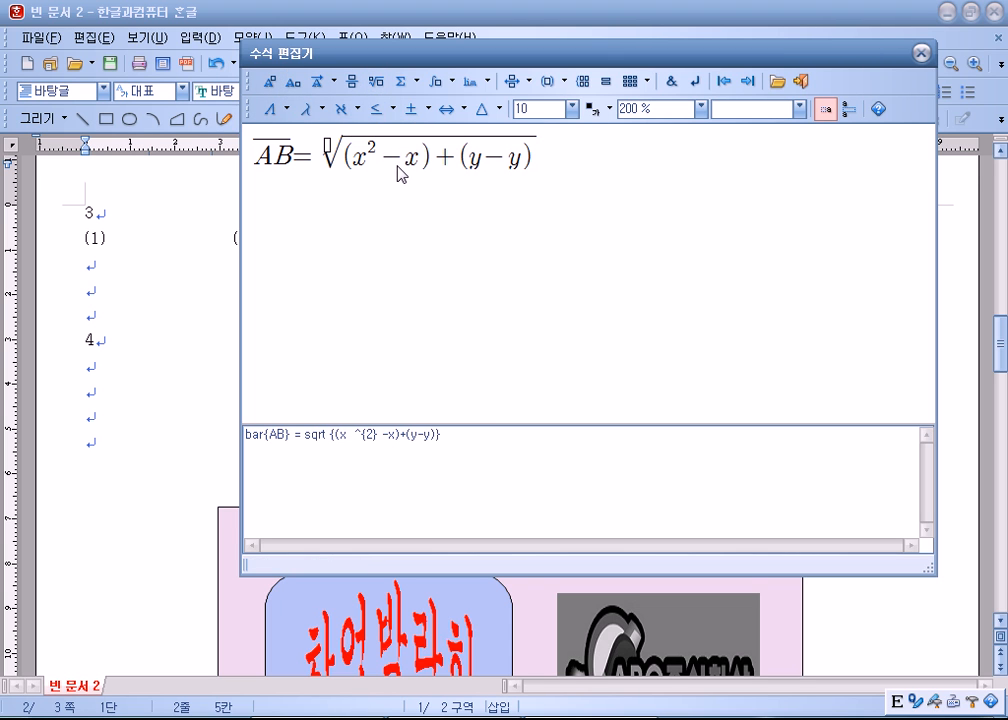
key("BackSpace")
key("End")
left_click(293, 84)
type("2")
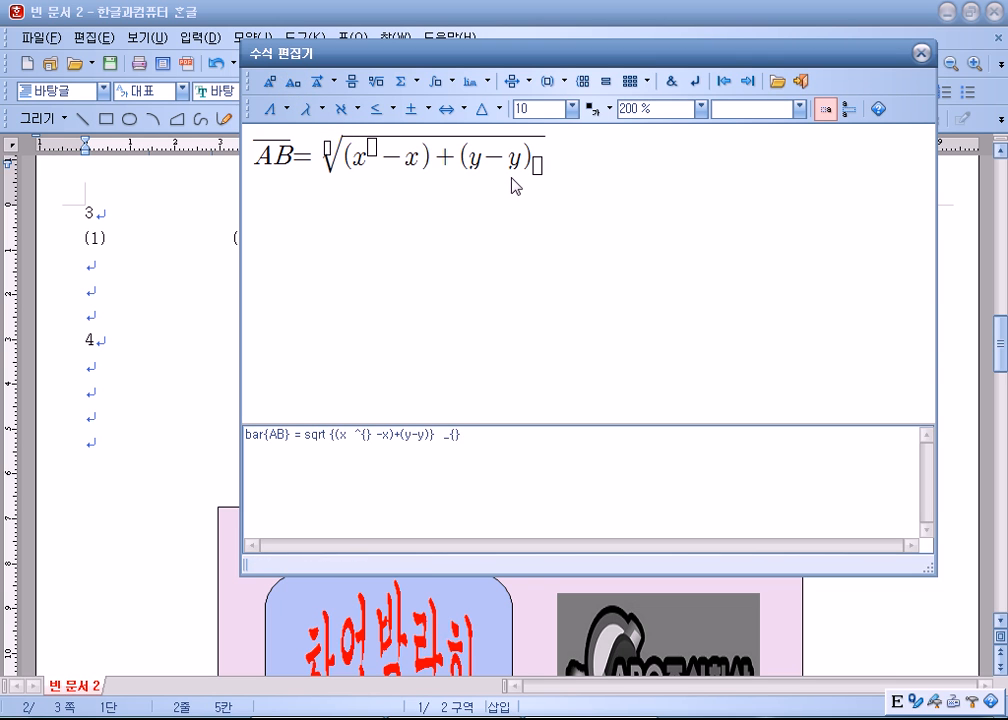
key("BackSpace")
key("BackSpace")
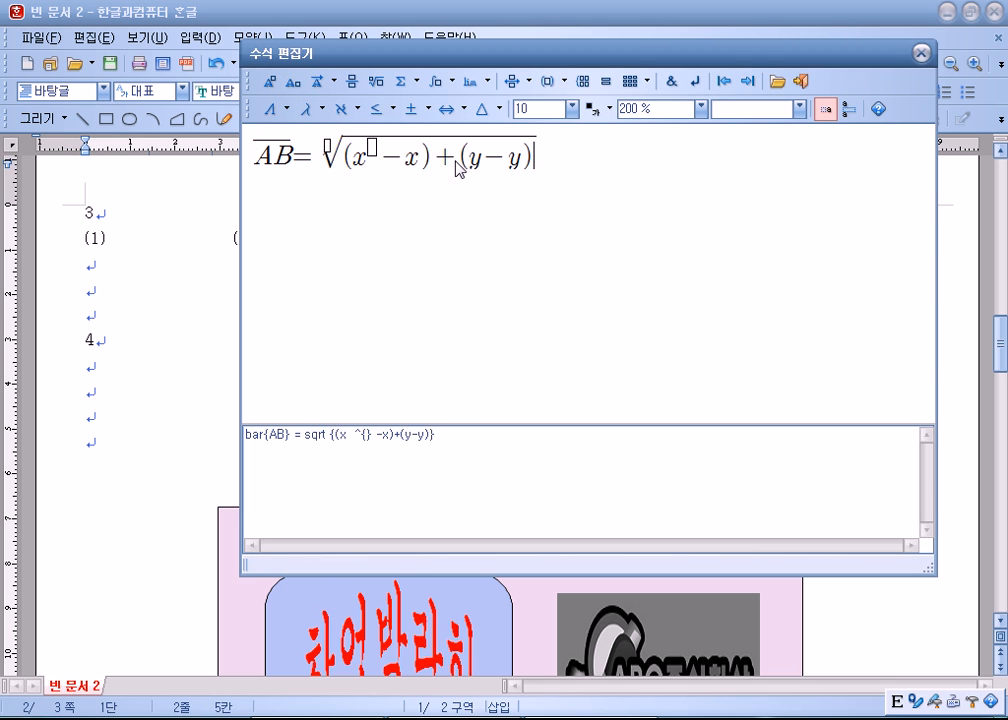
left_click(368, 160)
key("BackSpace")
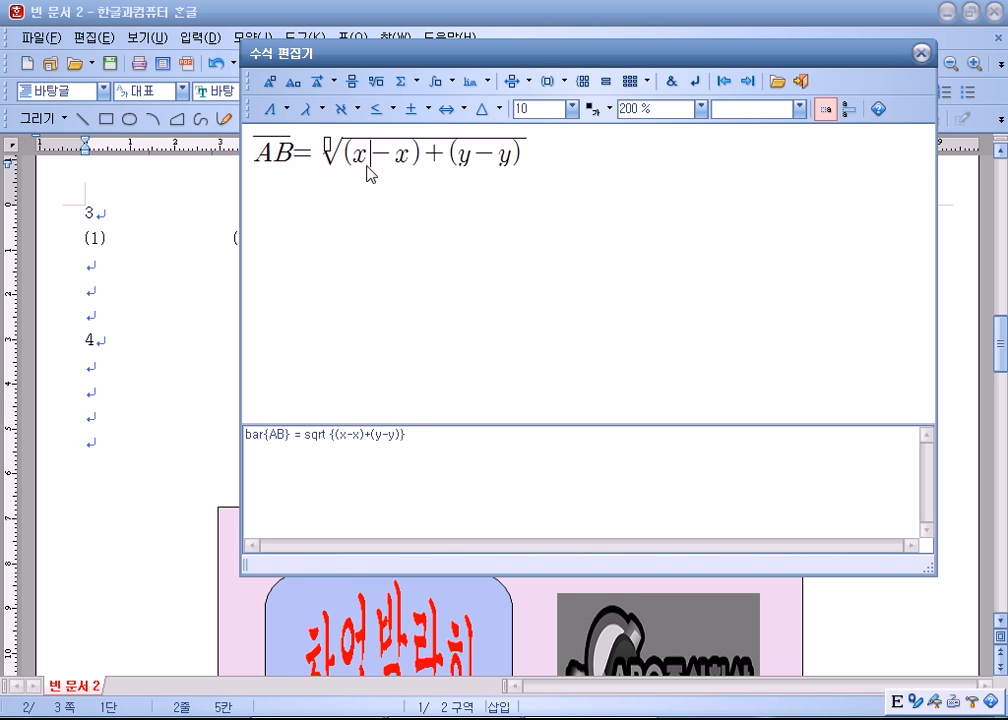
- Give the two x terms subscripts 2 and 1, and raise their parentheses to the power of 2
left_click(293, 81)
type("2")
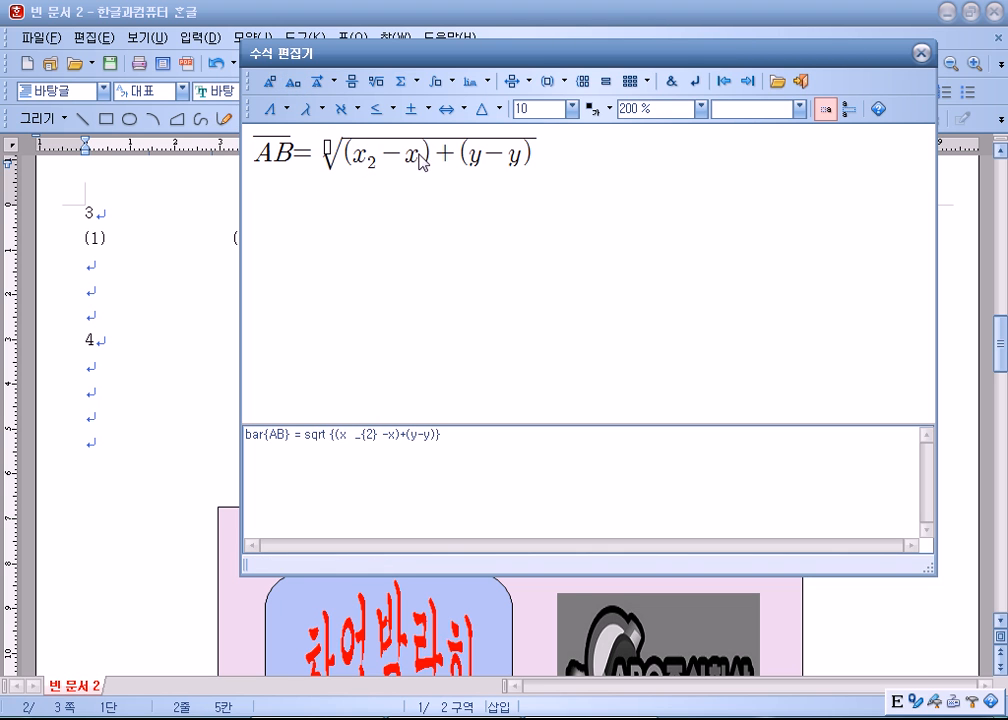
left_click(293, 81)
type("1")
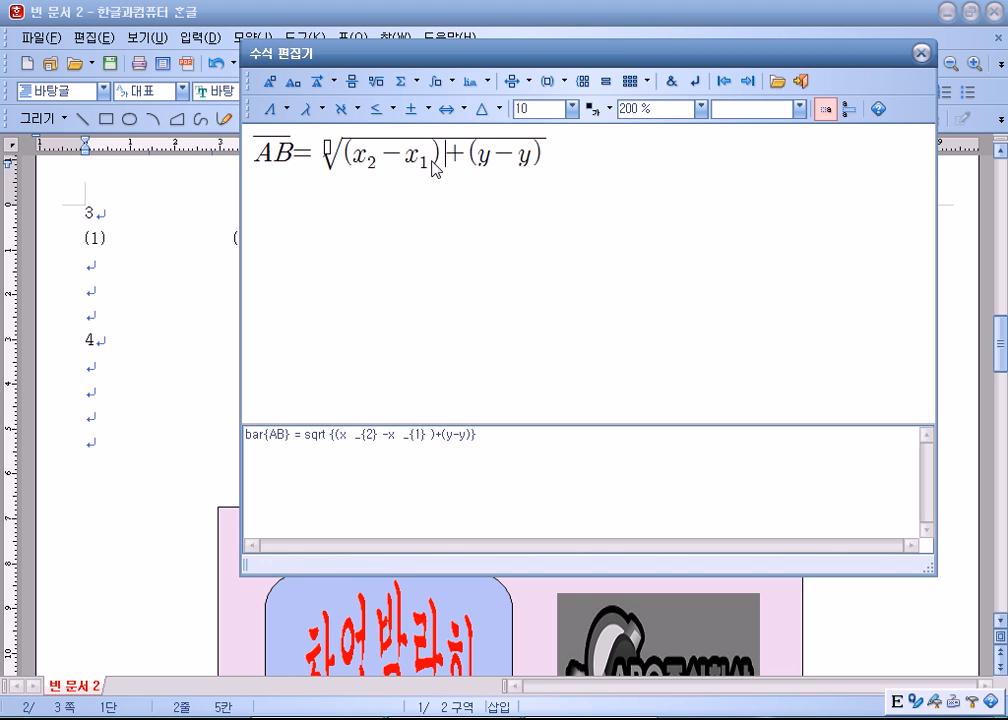
left_click(269, 81)
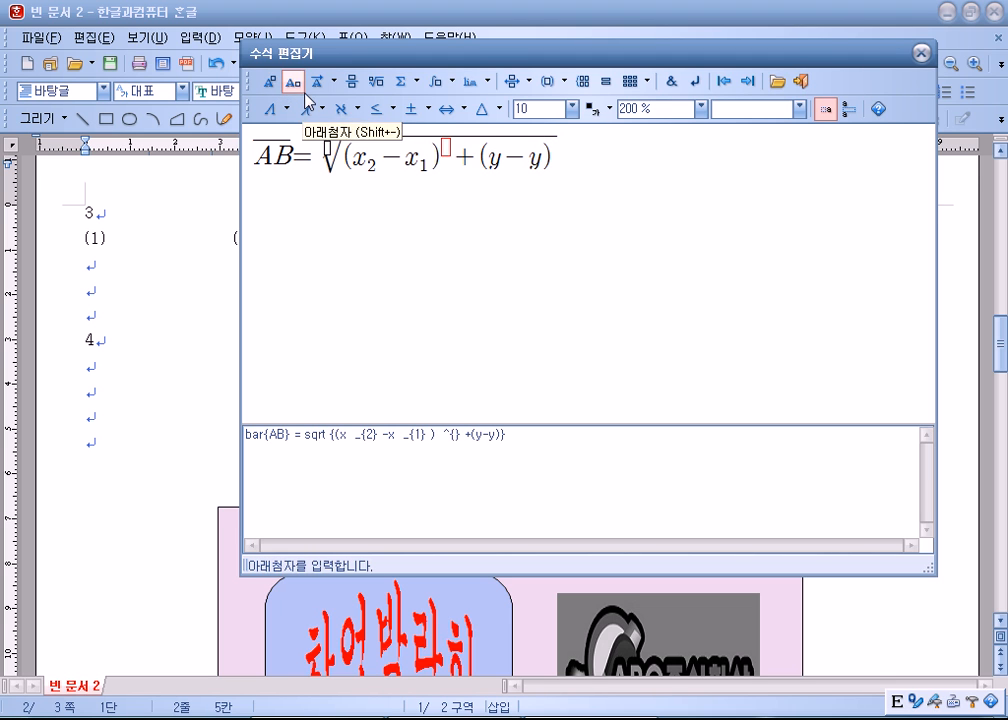
type("2")
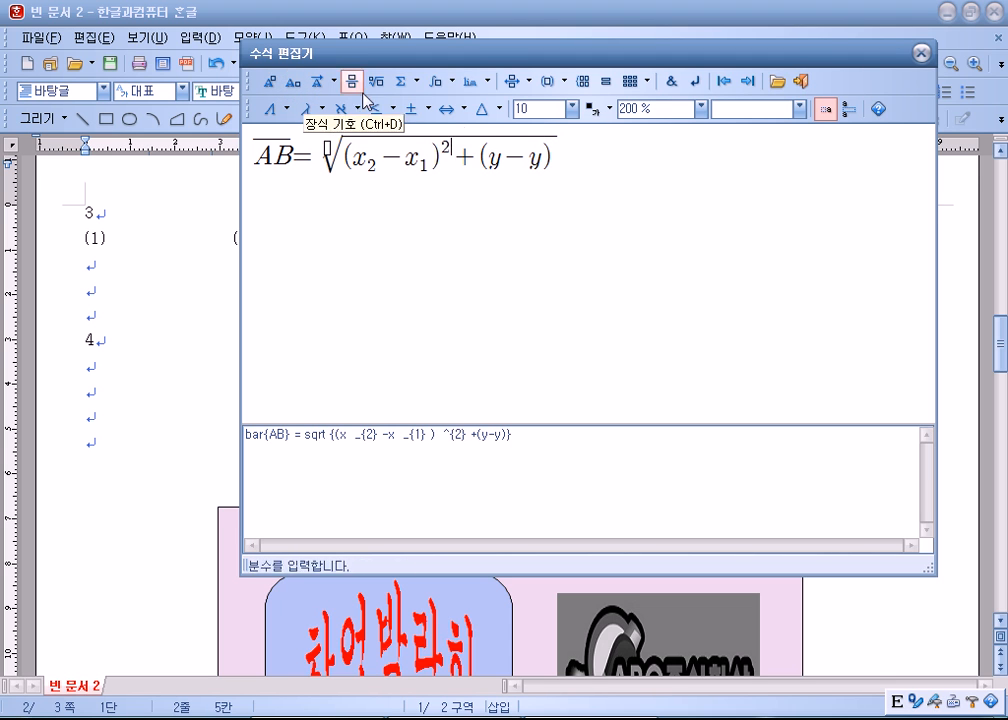
- Give the two y terms subscripts 2 and 1, square their parentheses, and place the finished equation in the document
left_click(508, 170)
left_click(293, 81)
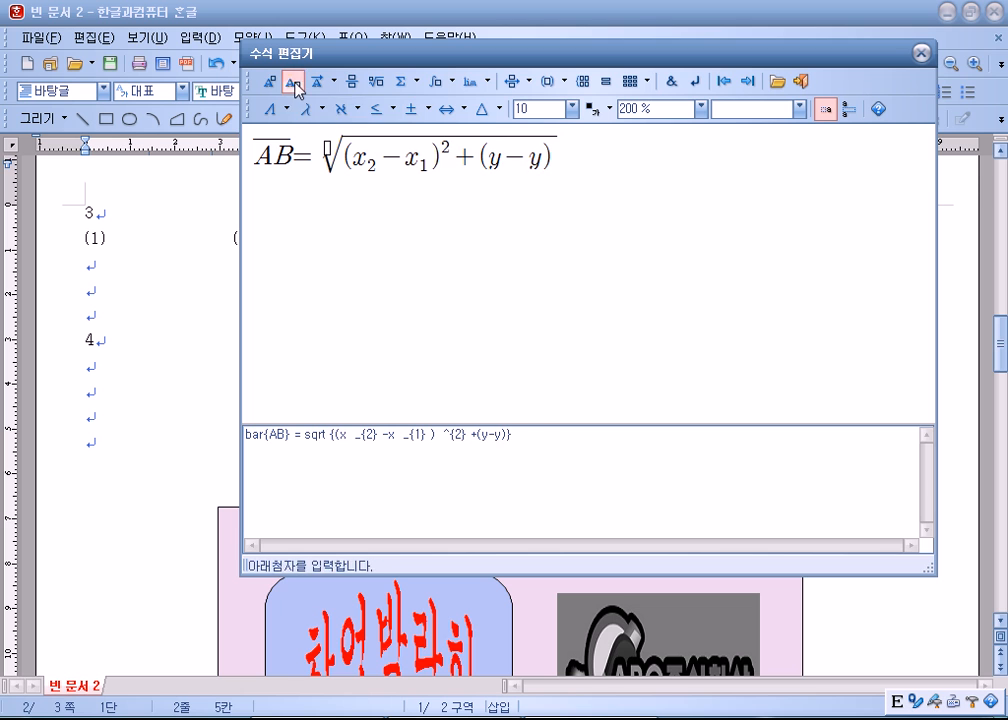
type("2")
left_click(551, 167)
left_click(293, 81)
type("1")
left_click(577, 156)
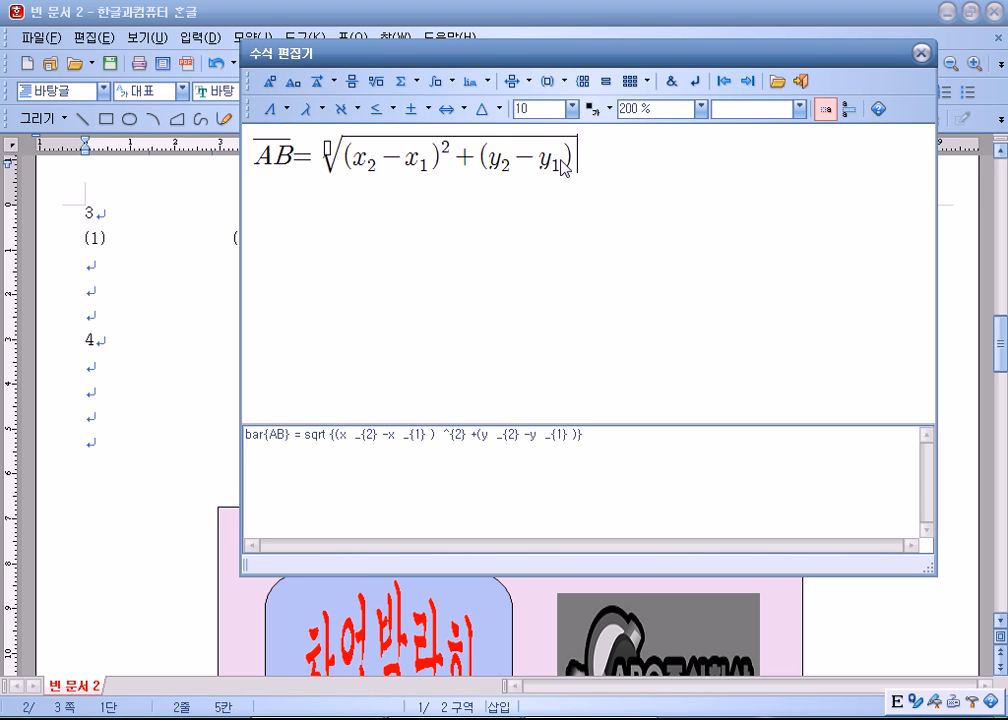
key("Left")
left_click(268, 84)
type("2")
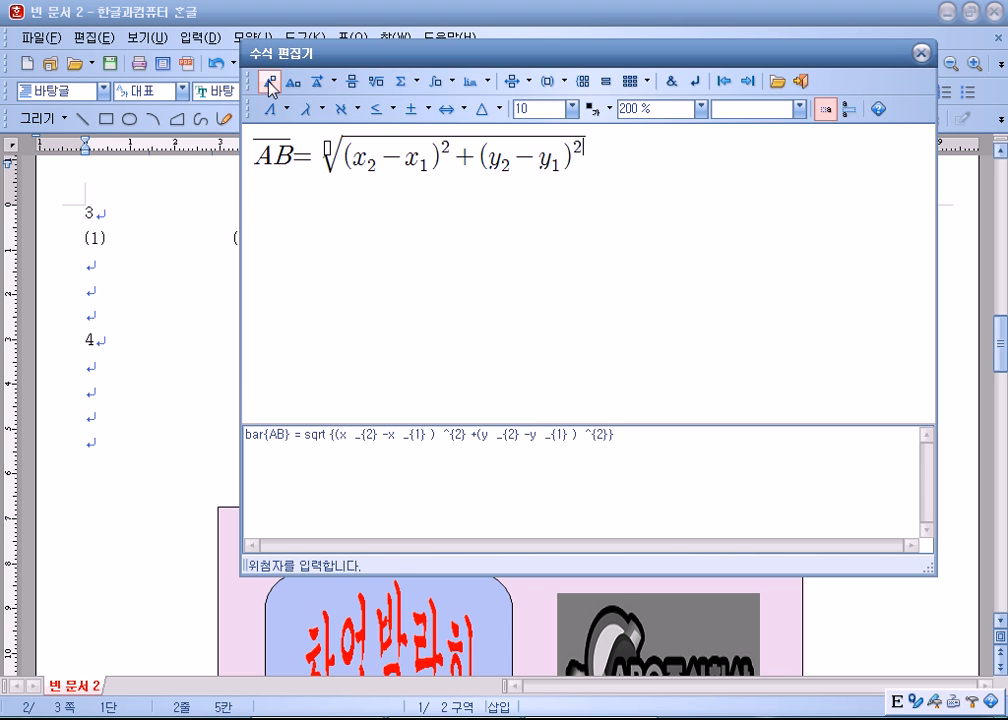
key("shift+Escape")
- Insert a second equation after item (2) and begin it with l=rθ, S=
left_click(497, 243)
key("ctrl+n")
key("m")
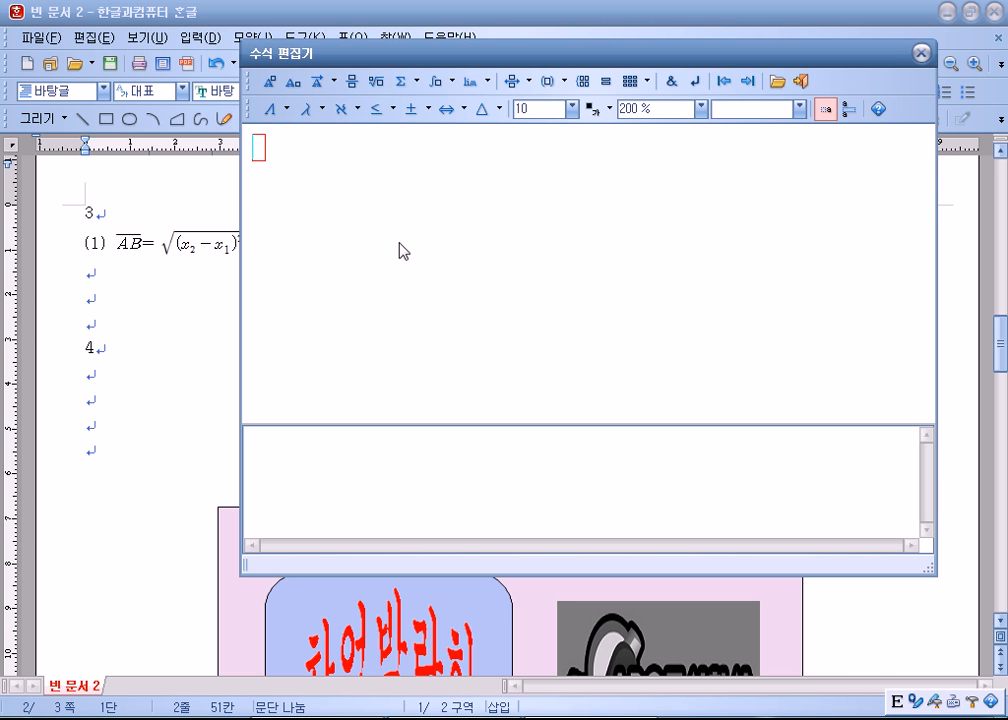
type("l=r")
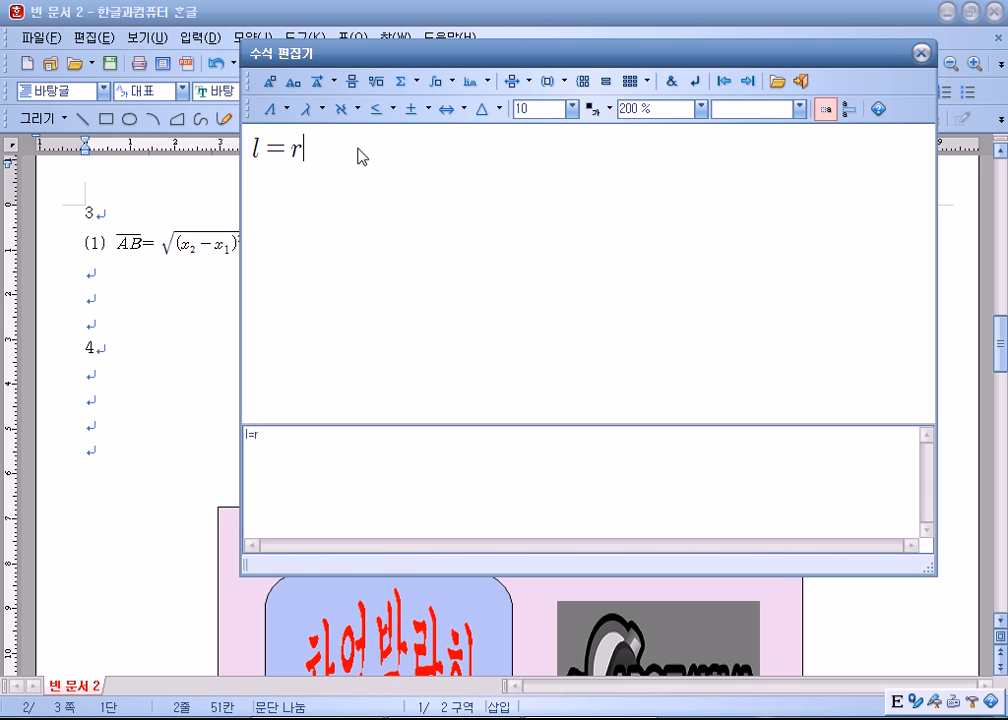
left_click(318, 108)
left_click(354, 160)
type("=")
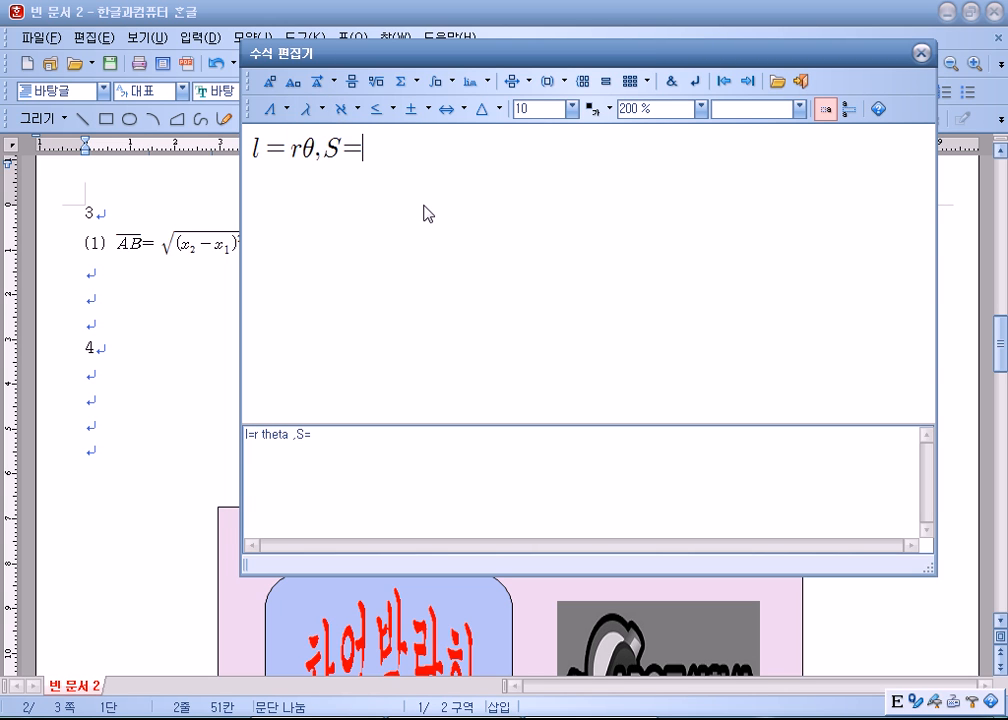
- Continue the second equation with the fraction 1/2 followed by r squared and θ
left_click(317, 81)
type("1} over {2} r")
left_click(381, 186)
type("2} r")
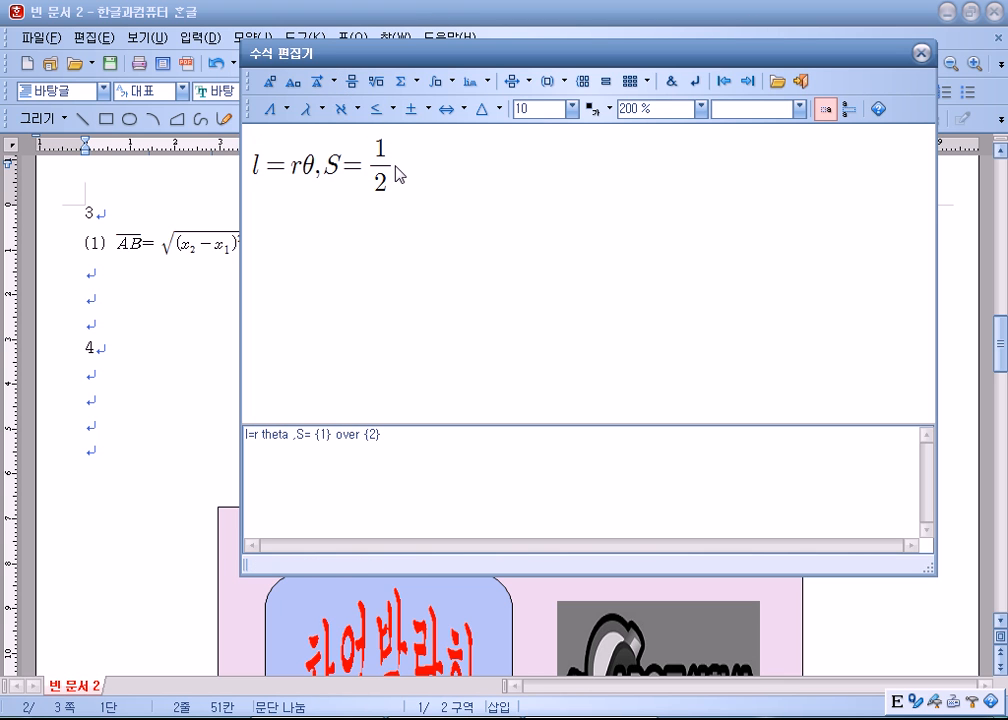
left_click(317, 108)
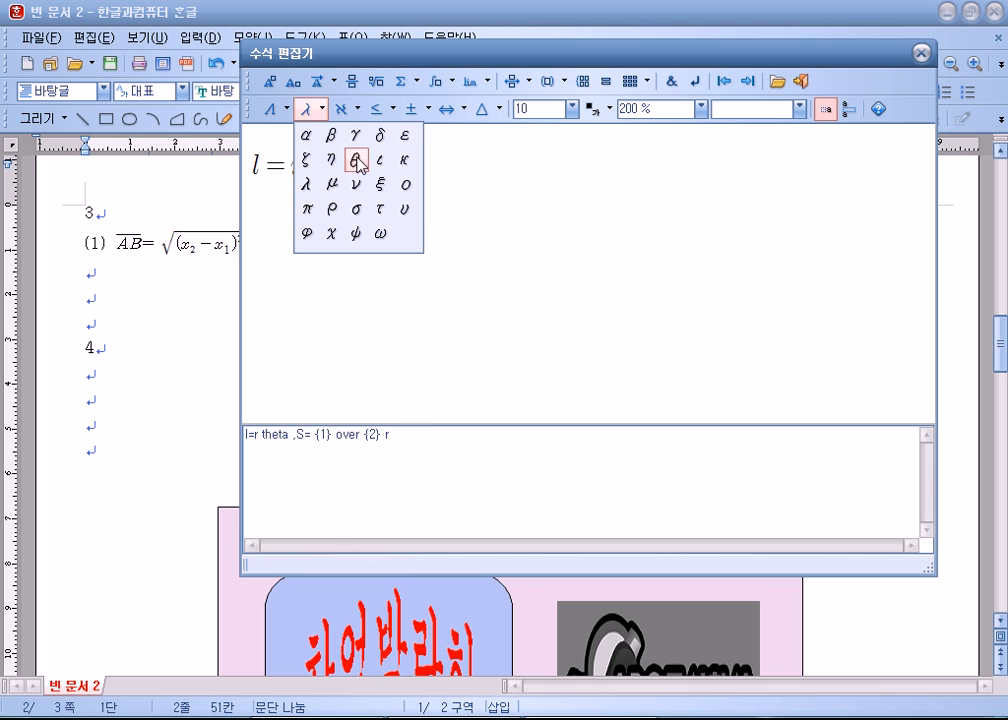
left_click(354, 158)
left_click(397, 183)
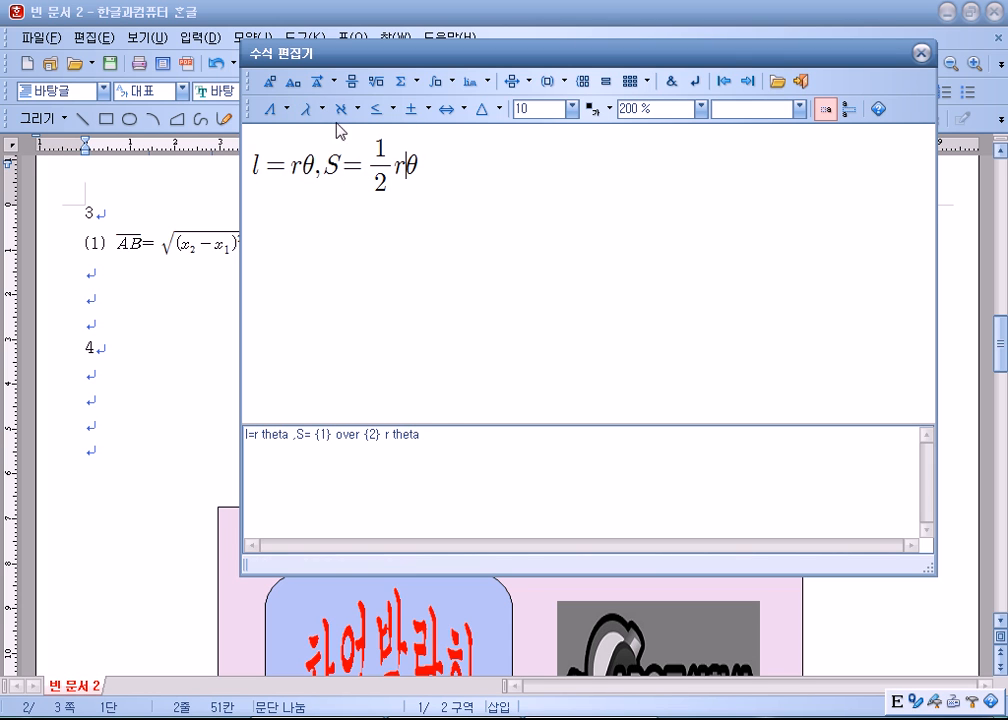
left_click(268, 82)
type("2")
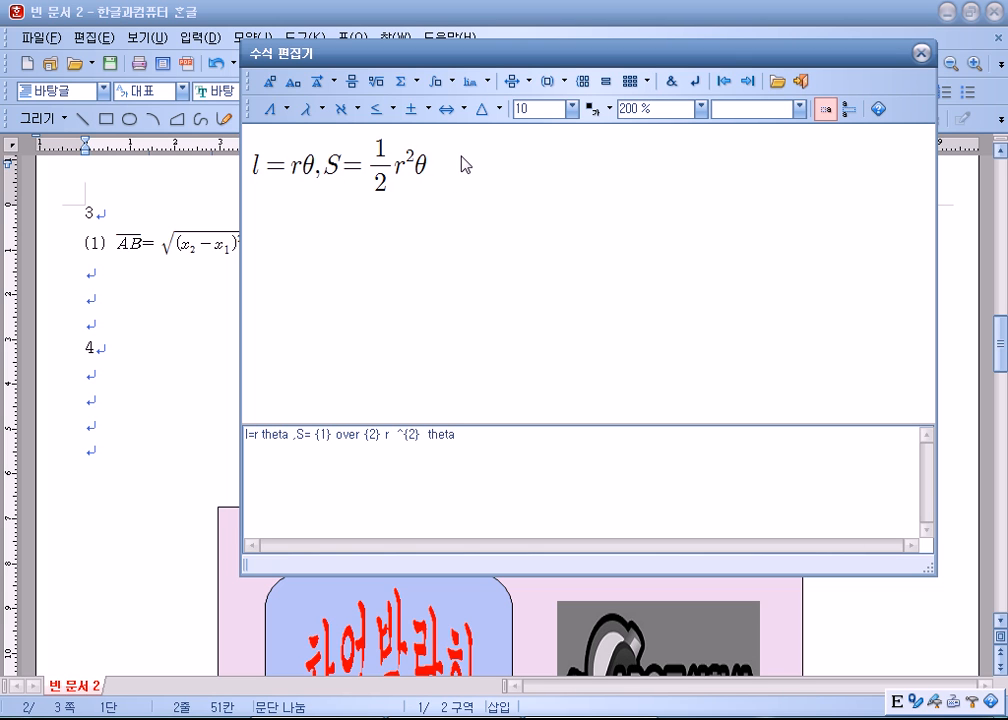
- Complete the second equation with = 1/2 rl, using a fraction, and place it in the document
left_click(351, 82)
type("1")
key("Tab")
type("2")
key("Tab")
type("r")
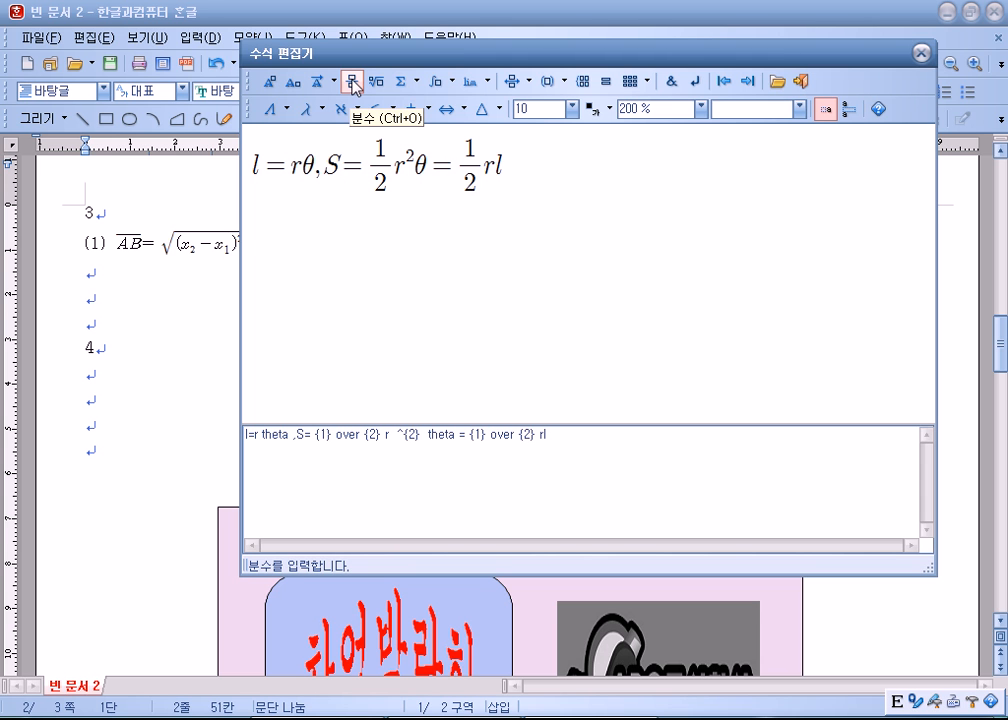
key("shift+Escape")
- Nudge the red 창업박람회 word art slightly upward inside the light blue rounded rectangle
scroll(290, 310, "down", 4)
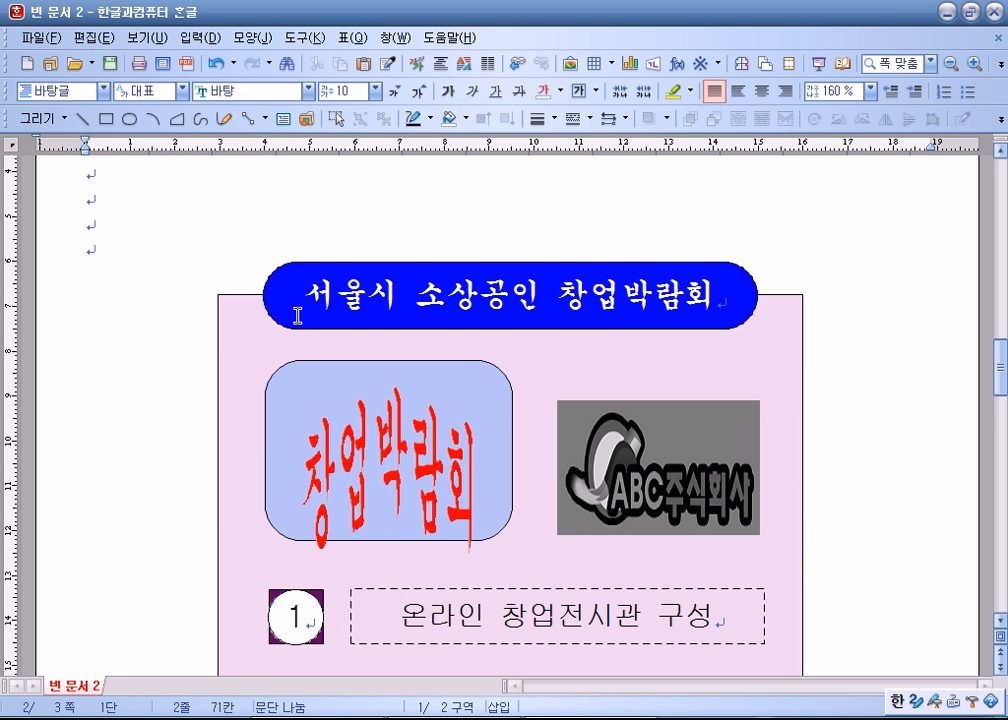
scroll(298, 316, "down", 4)
scroll(299, 315, "up", 3)
left_click(379, 393)
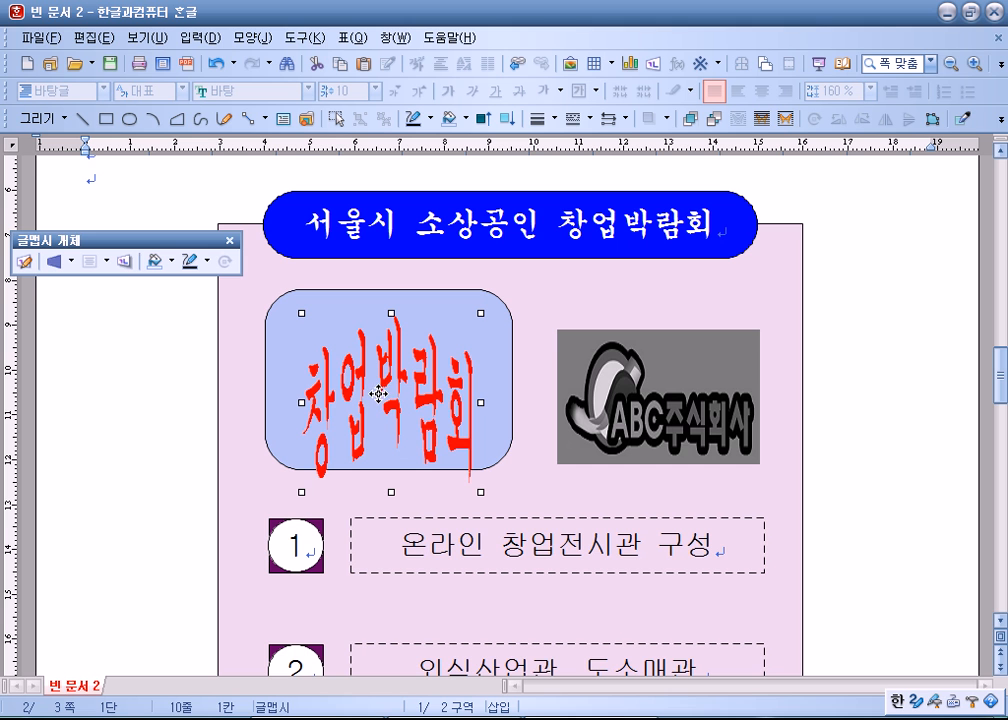
key("Up")
key("Up")
key("Up")
key("Up")
key("Up")
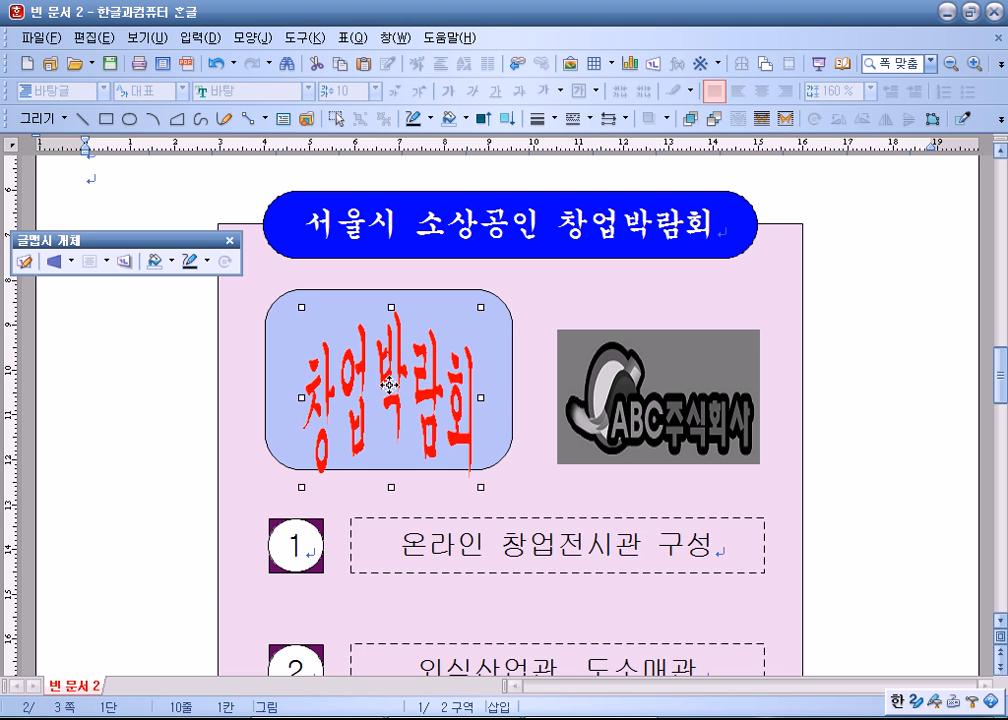
- Move the ABC주식회사 logo picture slightly upward beside the light blue rounded rectangle
left_click(540, 338)
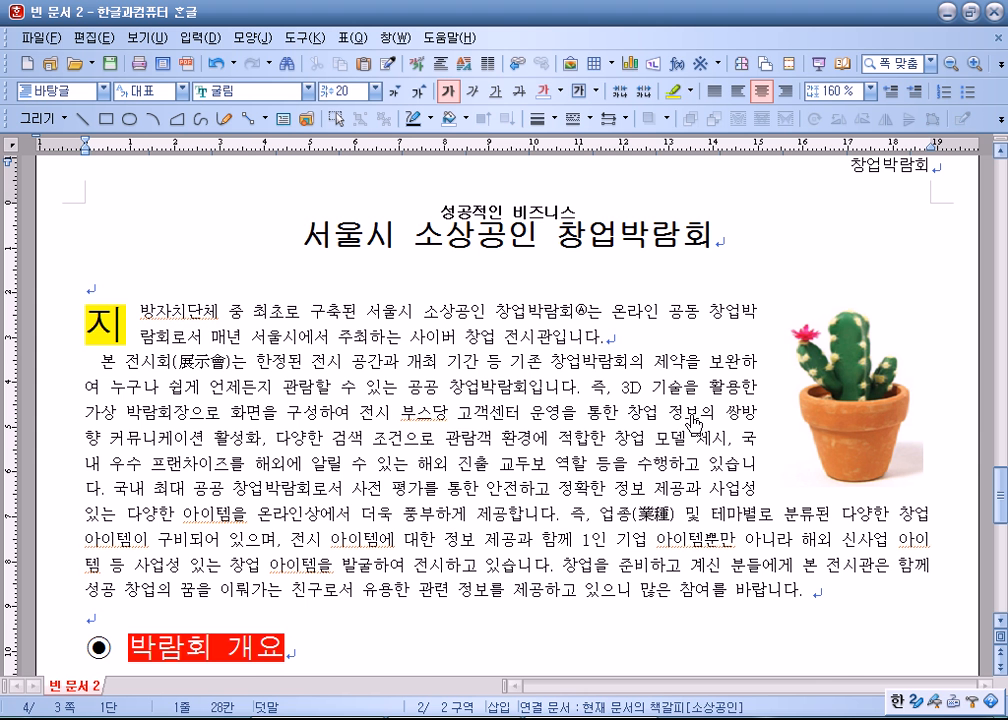
scroll(694, 423, "up", 10)
right_click(630, 447)
left_click_drag(597, 444, 596, 422)
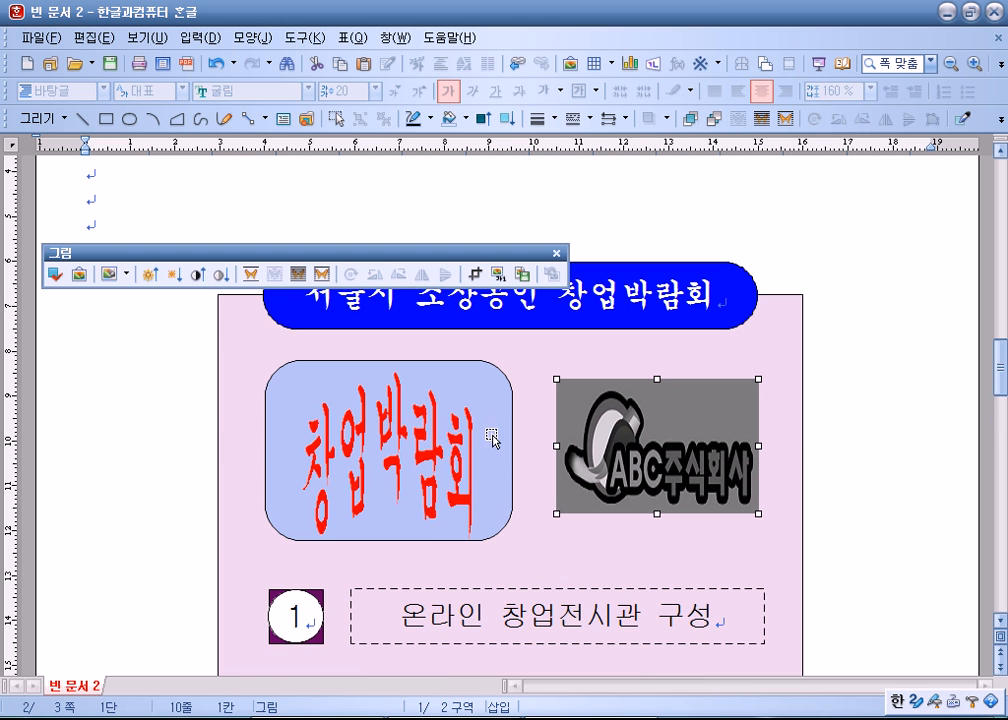
- Delete one empty line below the Korean paragraph under item 1 on the first page
left_click(397, 451)
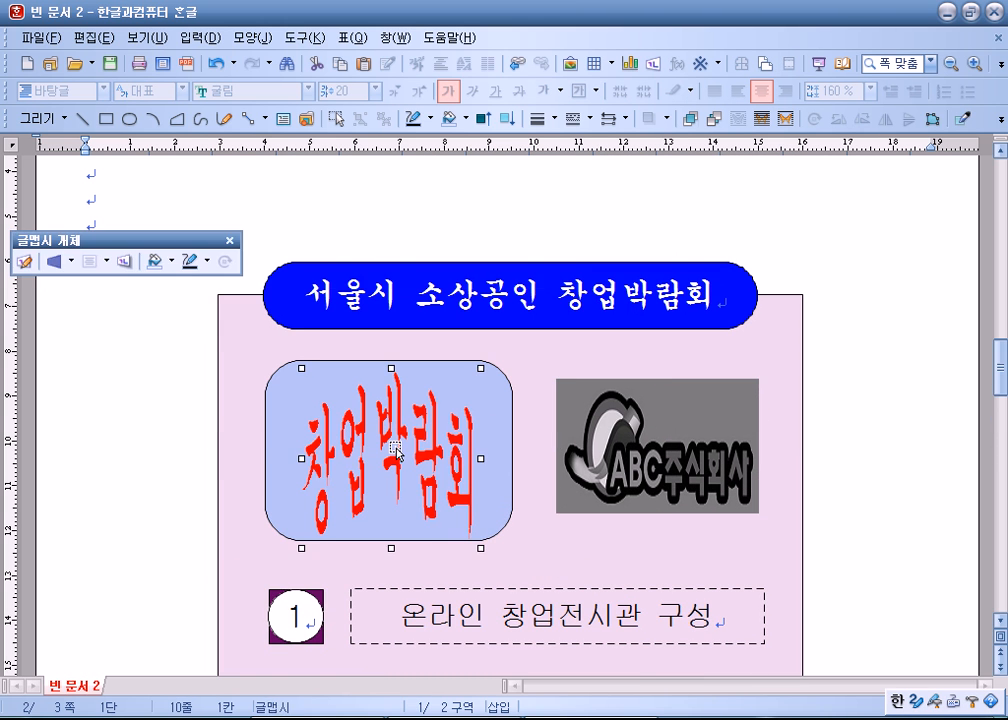
left_click(196, 409)
scroll(184, 415, "up", 8)
scroll(184, 415, "up", 5)
left_click_drag(85, 287, 429, 348)
left_click(433, 348)
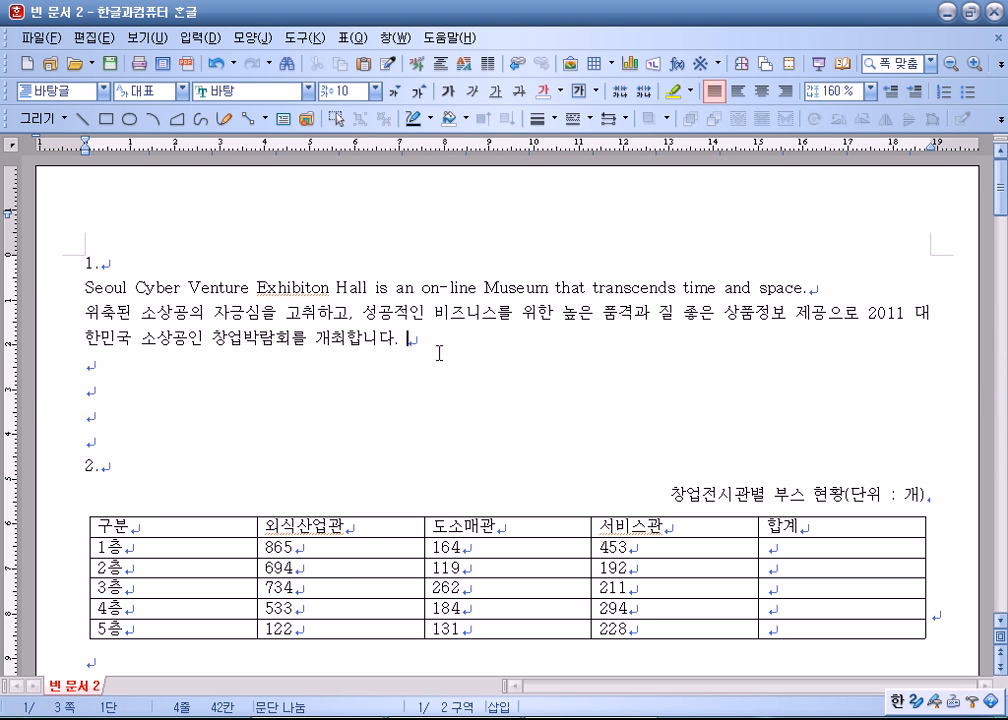
key("Delete")
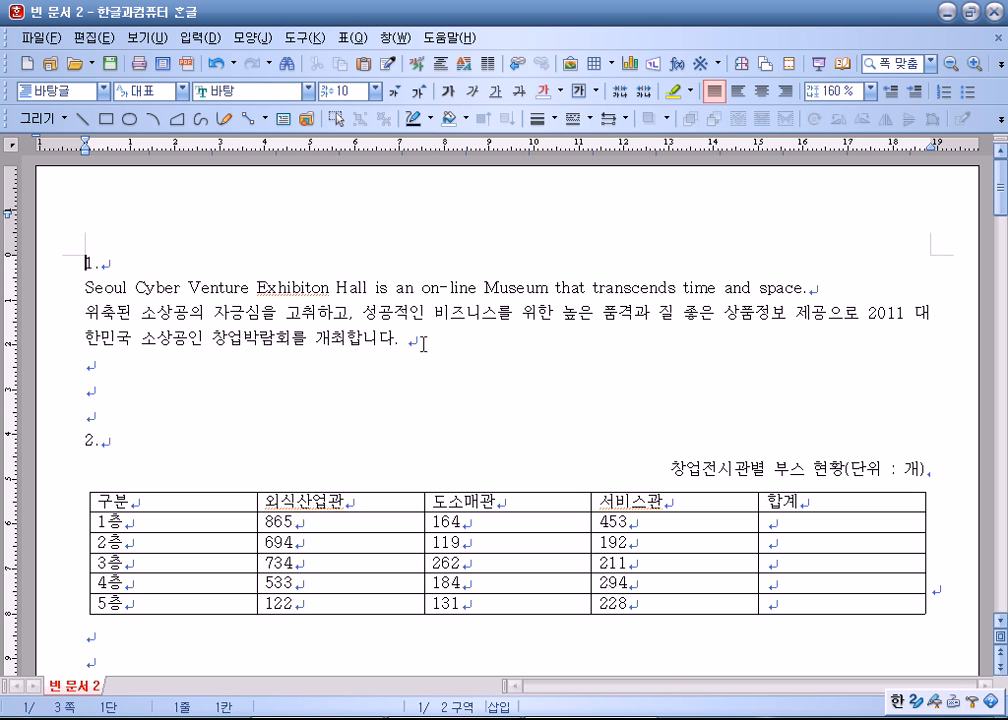
- Select the English and Korean paragraphs under item 1 and start a new paragraph style named exhibiton
left_click_drag(425, 348, 55, 286)
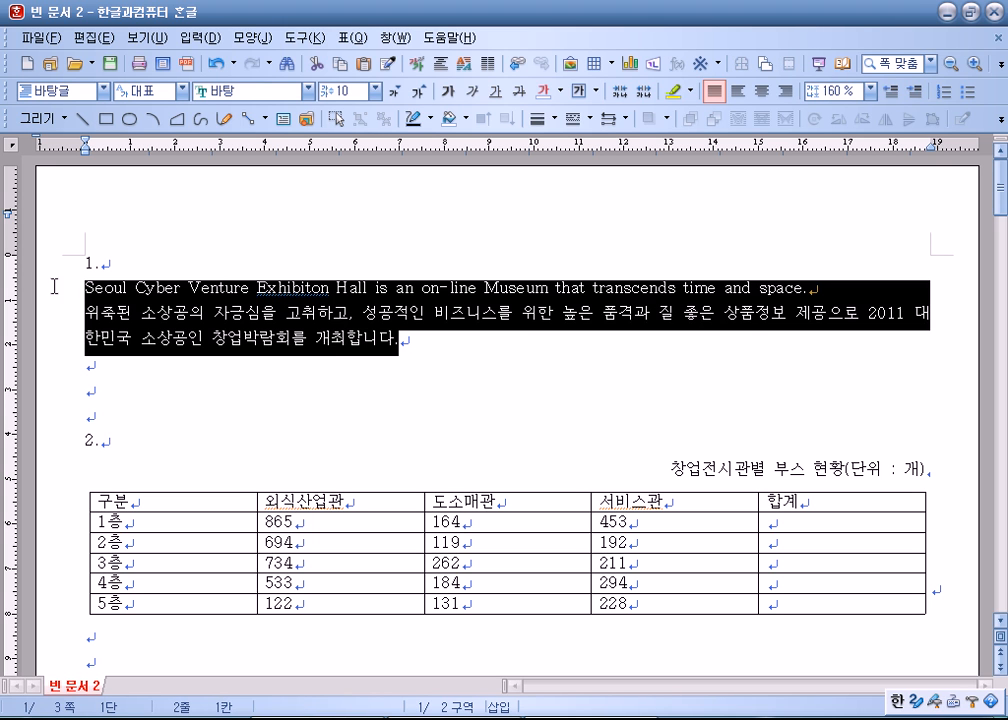
key("F6")
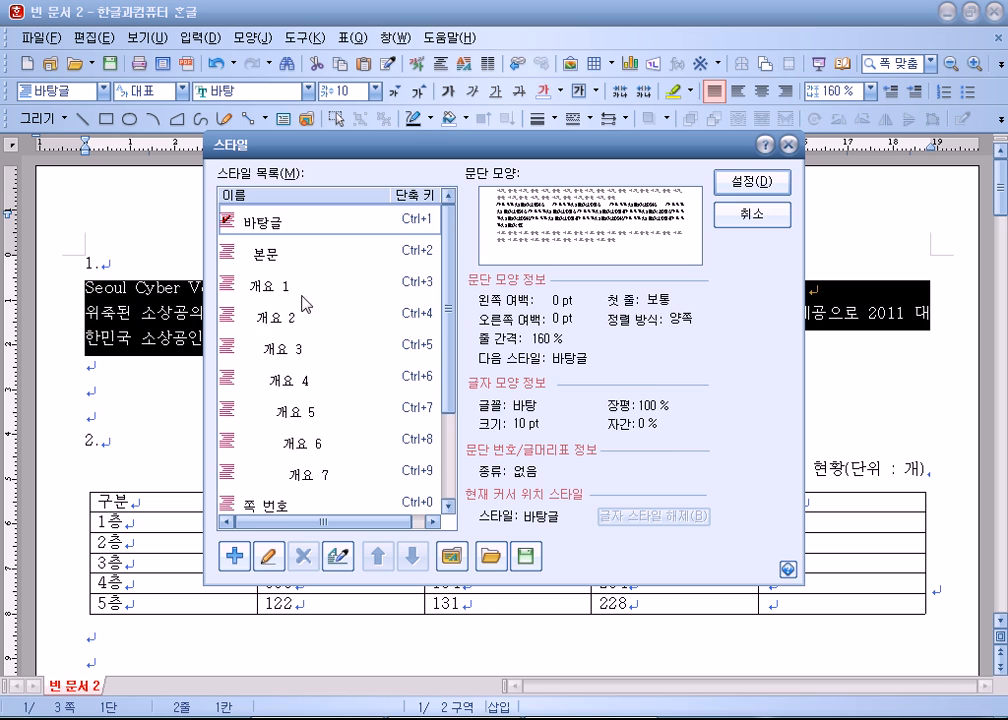
left_click(234, 556)
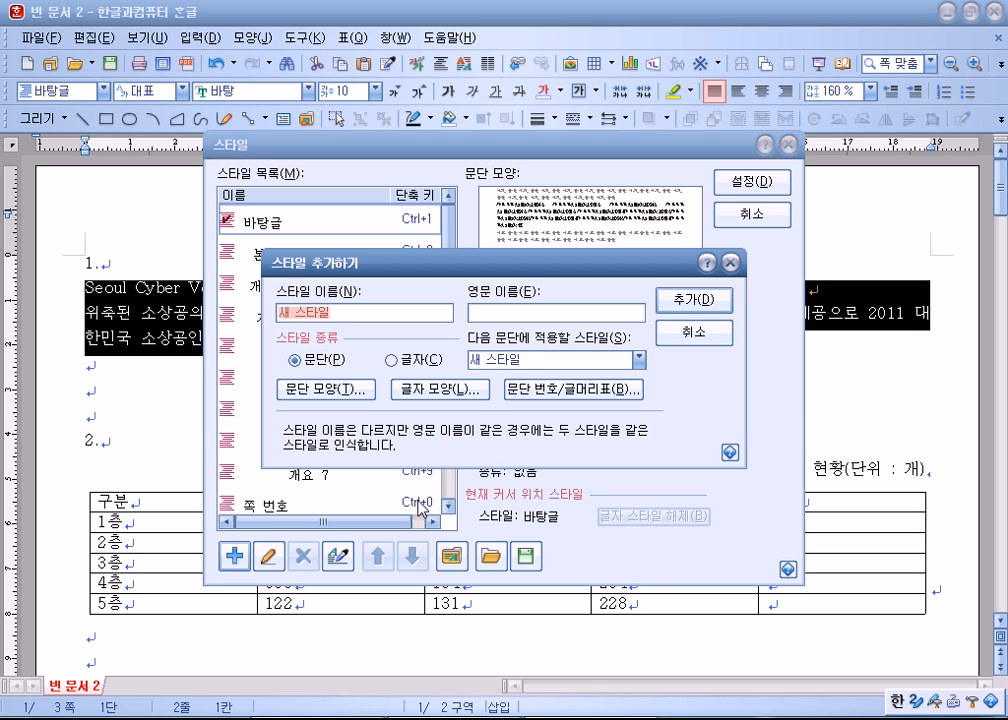
type("ㄷ")
key("BackSpace")
key("Hangul")
type("exhibiton")
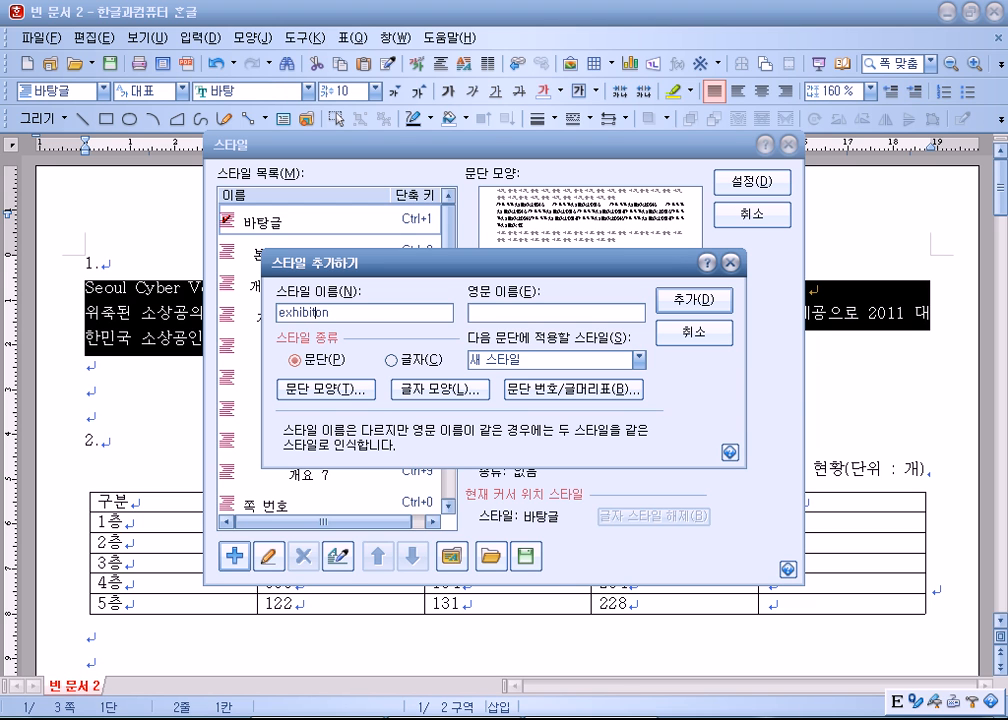
- Give the new style's paragraph shape a 10 pt left margin and add spacing below the paragraph
left_click(300, 389)
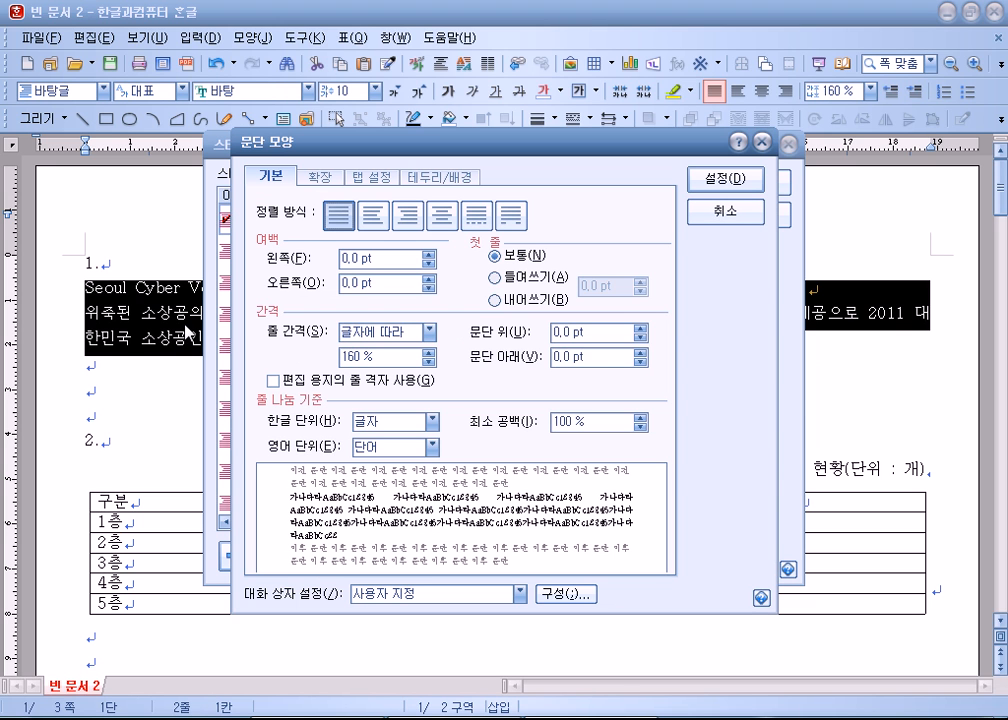
left_click(345, 258)
type("10")
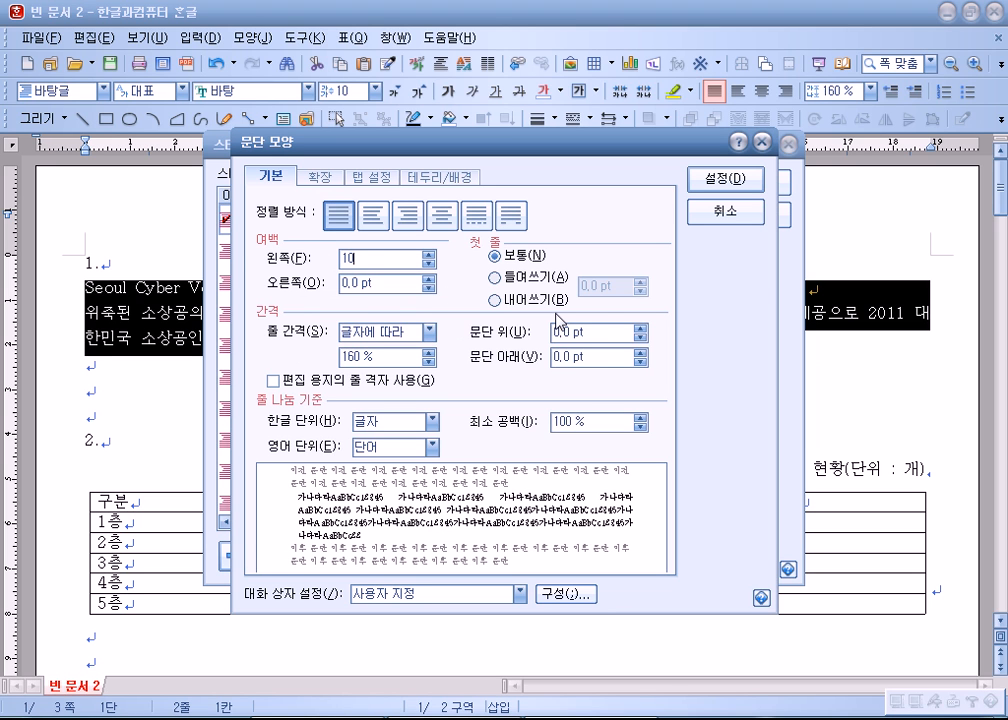
left_click(590, 357)
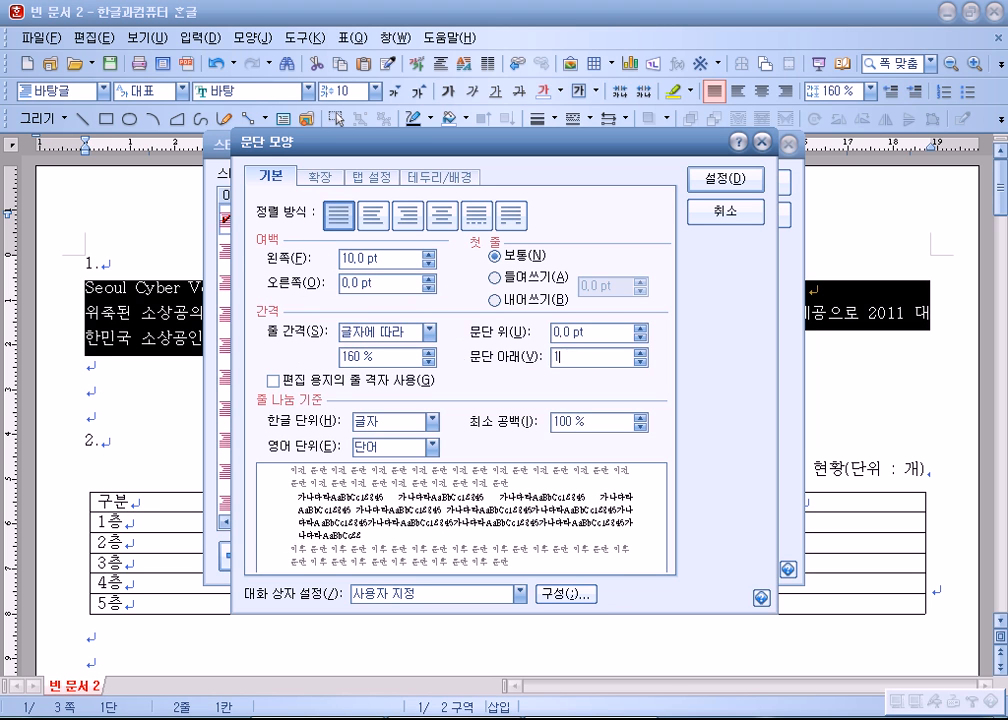
key("Return")
- Set the style's character width (장평) to 110% and its character spacing (자간) to -5%
left_click(449, 390)
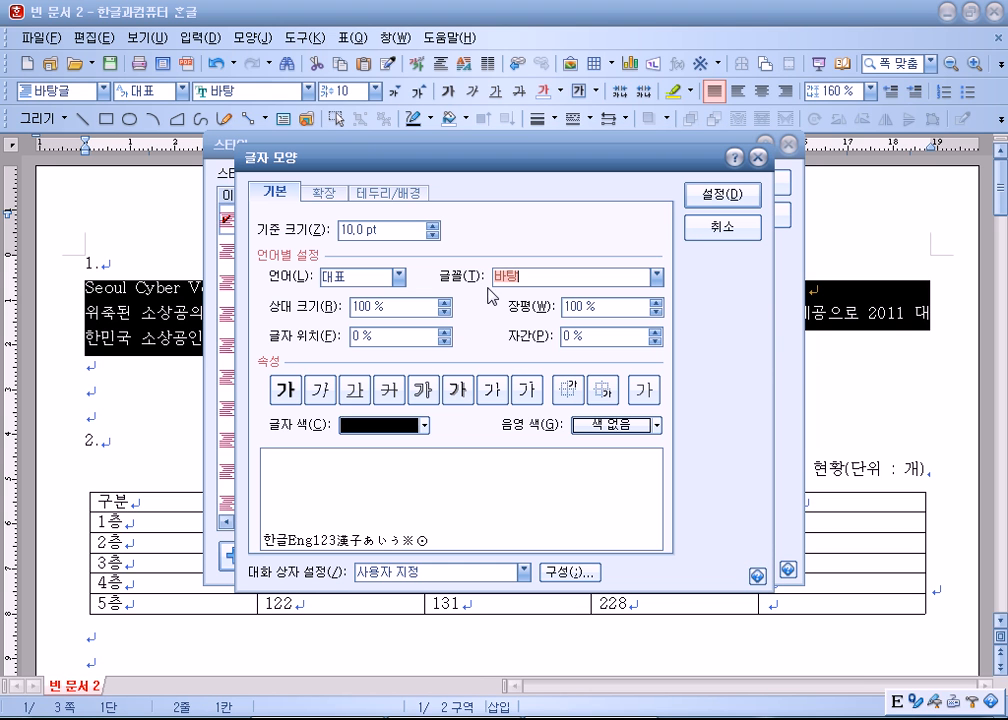
key("Tab")
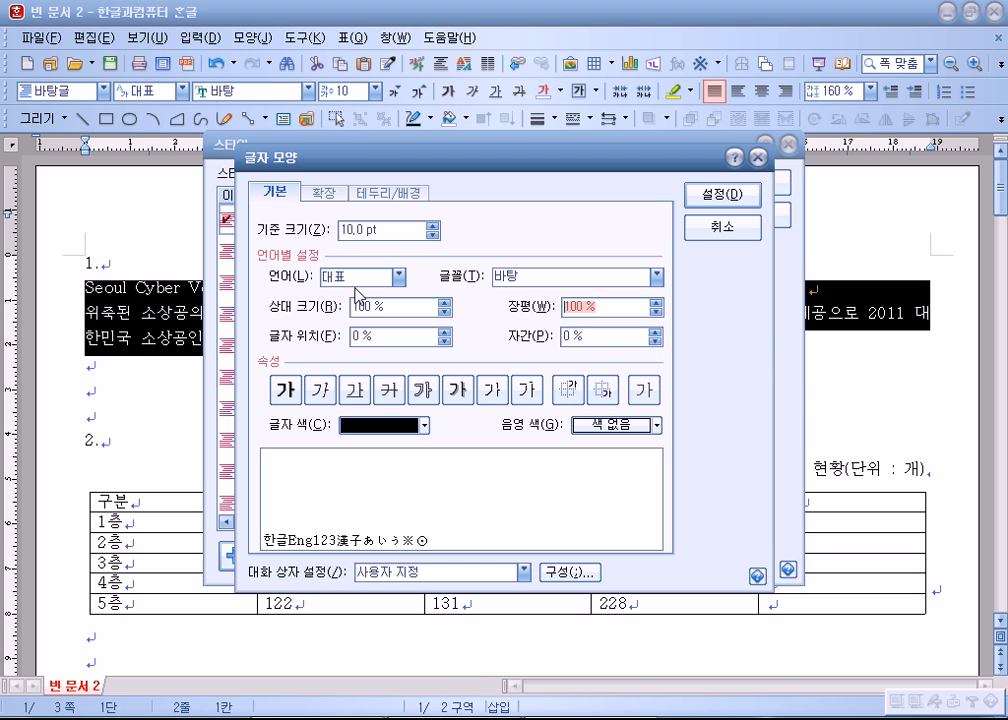
type("110")
key("Tab")
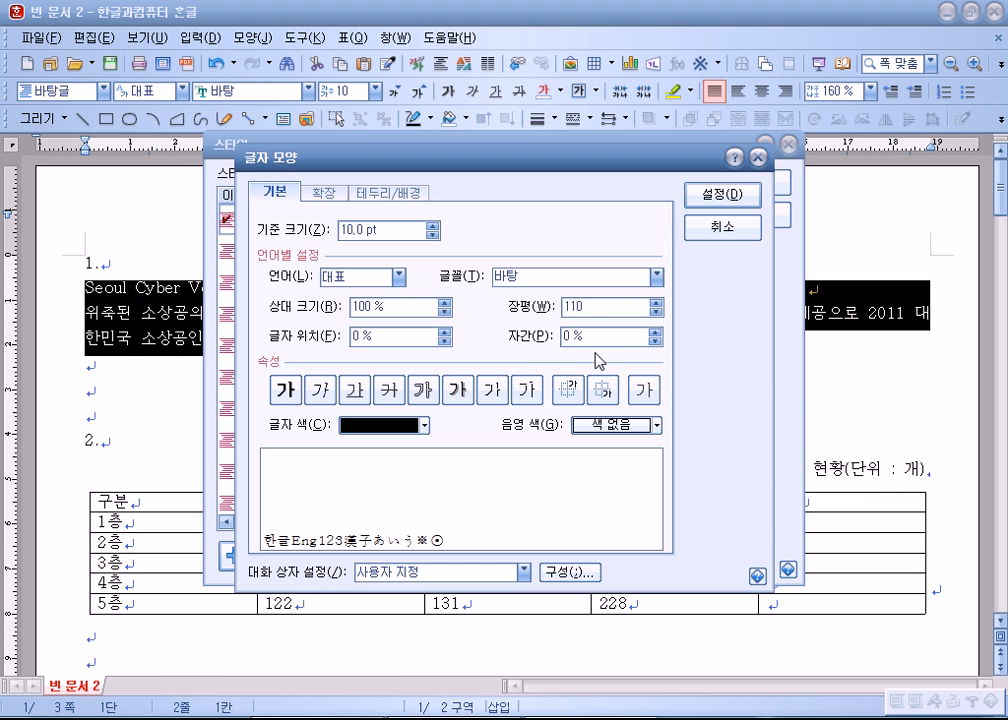
type("-5")
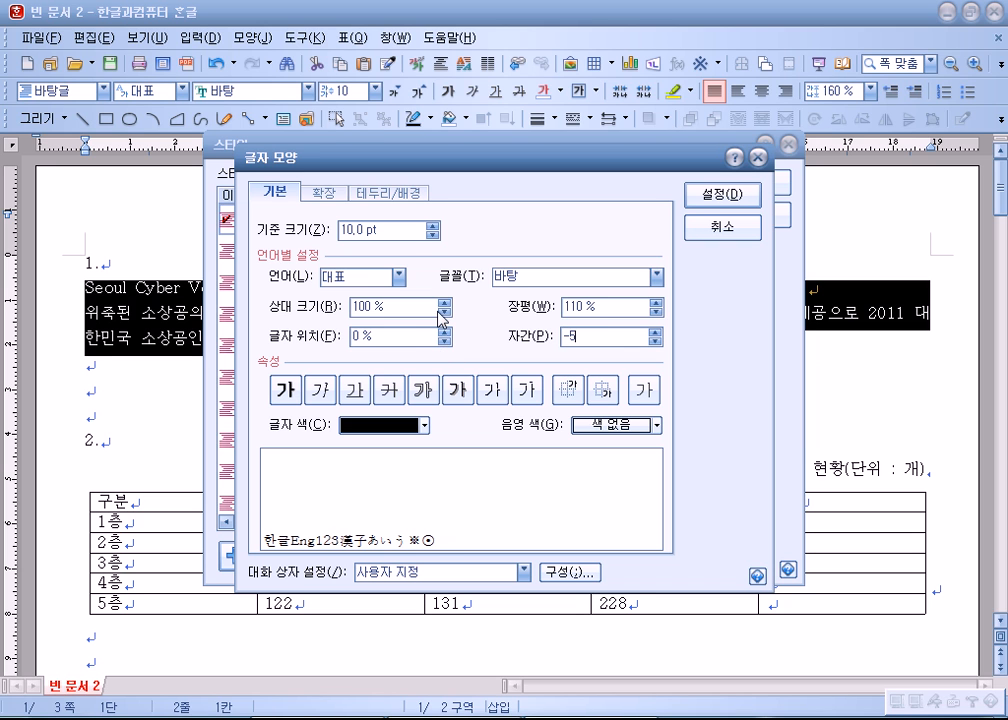
- Set the style's font for Korean (한글) text to 굴림
left_click(361, 288)
left_click(350, 310)
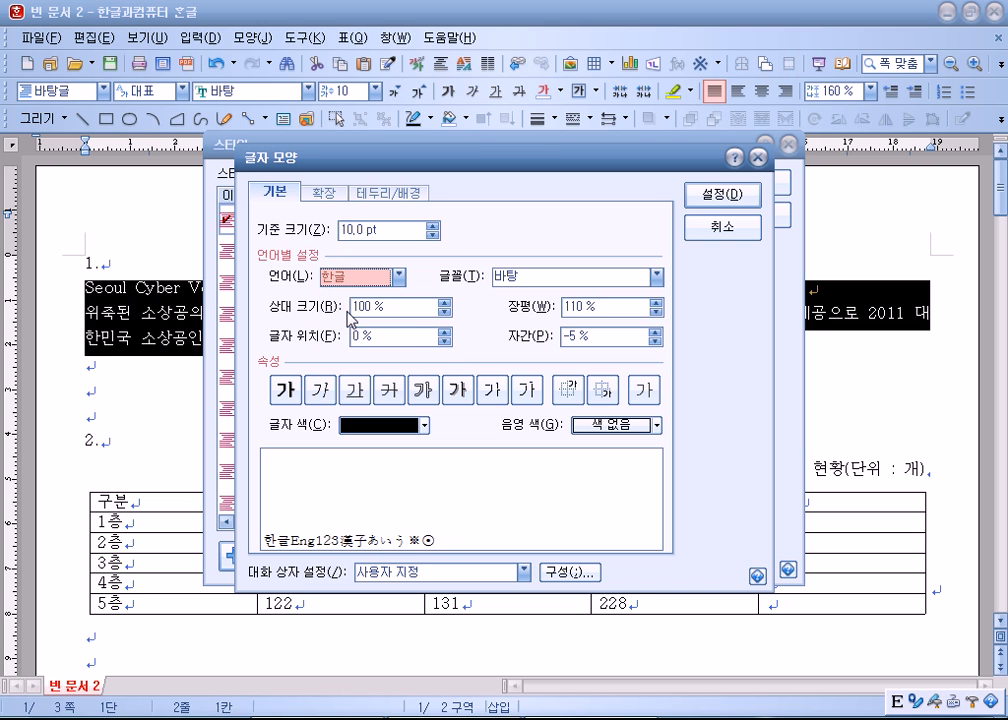
left_click(655, 276)
scroll(535, 357, "up", 6)
scroll(533, 357, "up", 1)
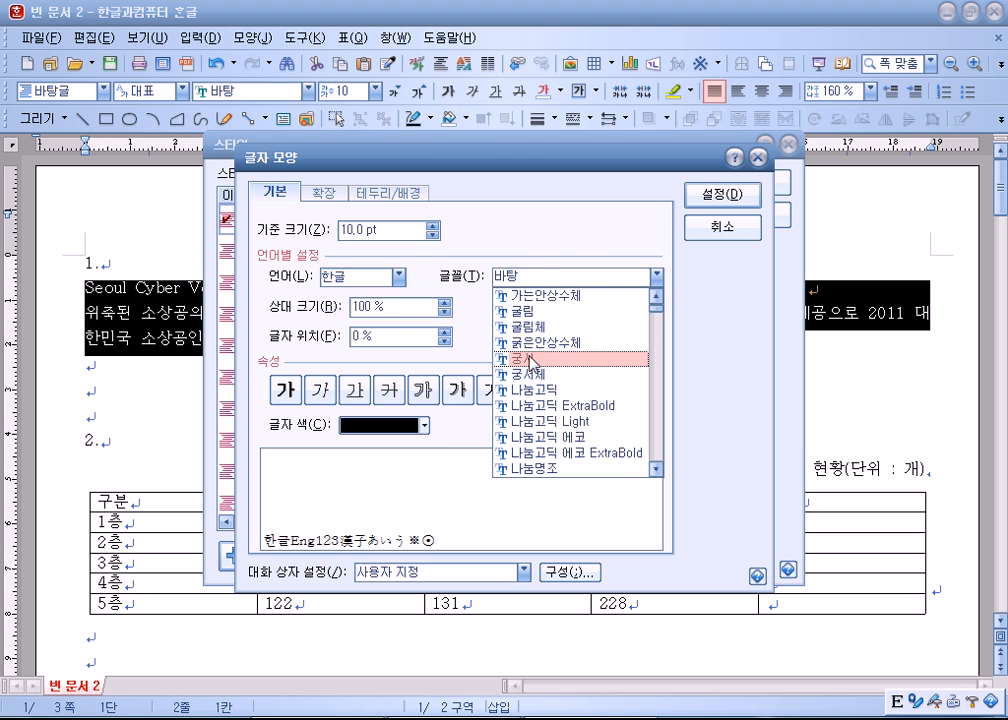
left_click(530, 312)
- Set the style's font for English (영문) text to 궁서
left_click(380, 276)
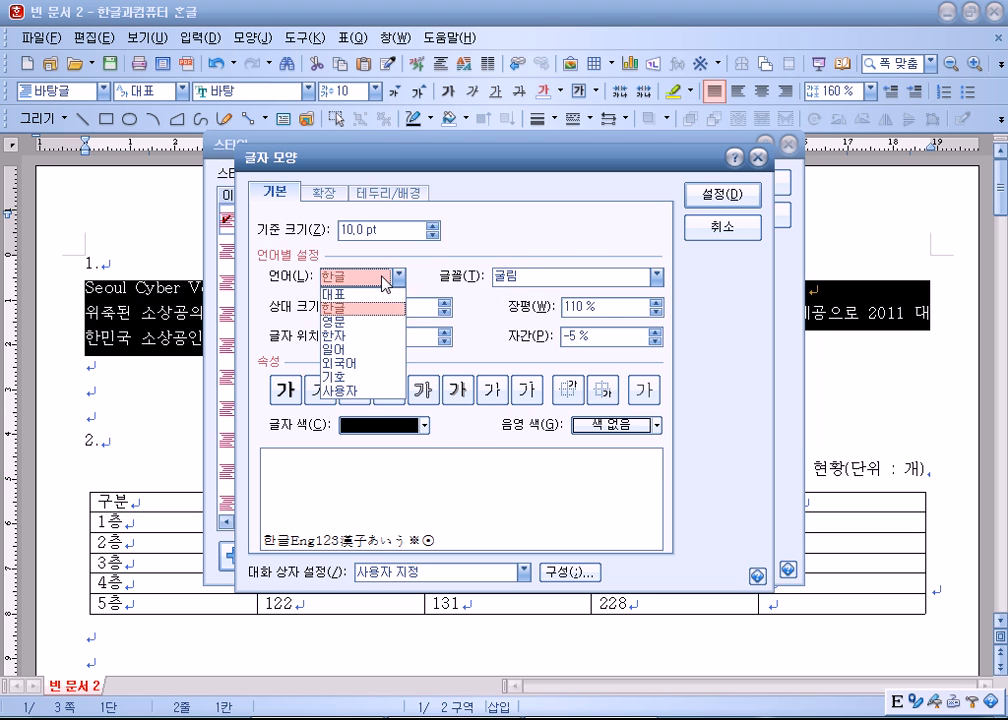
left_click(339, 322)
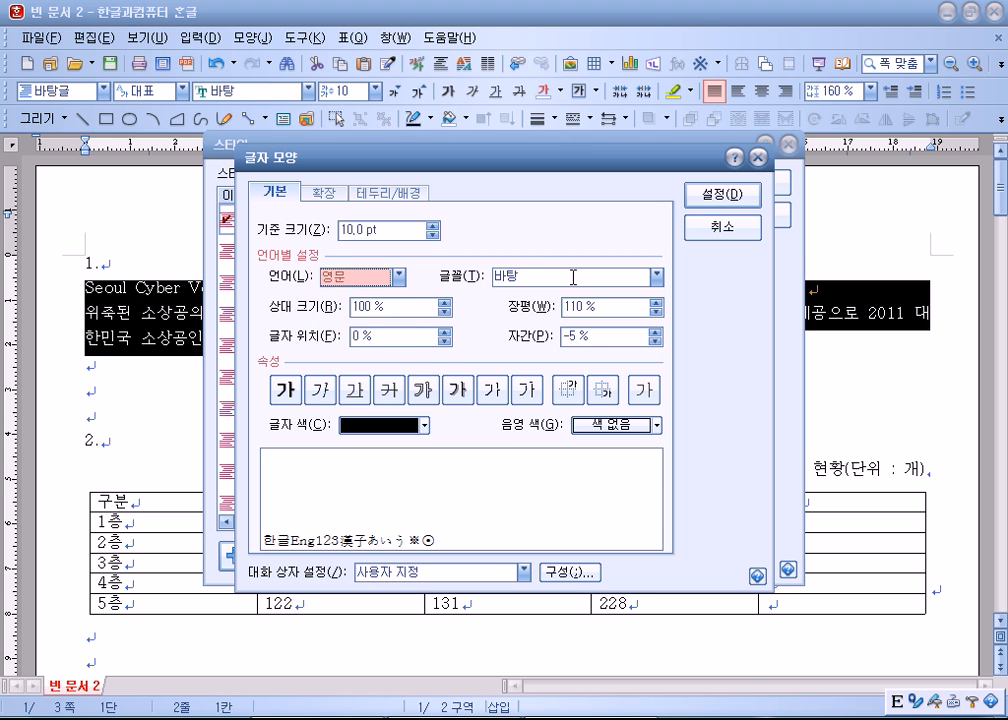
left_click(656, 276)
scroll(540, 350, "up", 3)
left_click(540, 353)
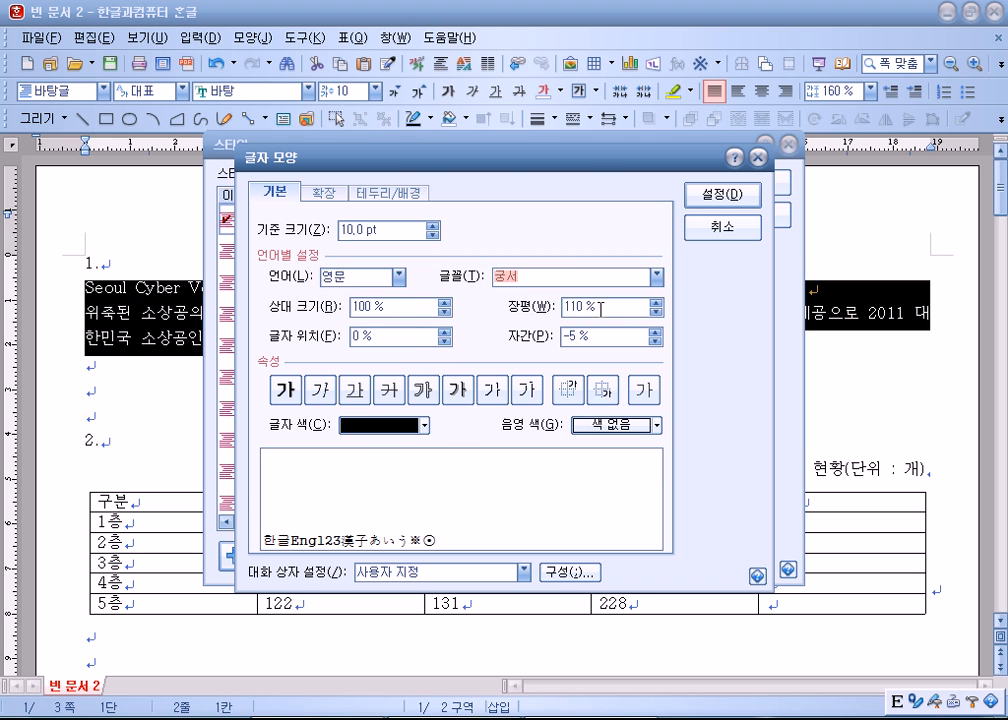
- Add the exhibiton style to the style list and apply it to the two selected paragraphs
left_click(730, 195)
left_click(720, 292)
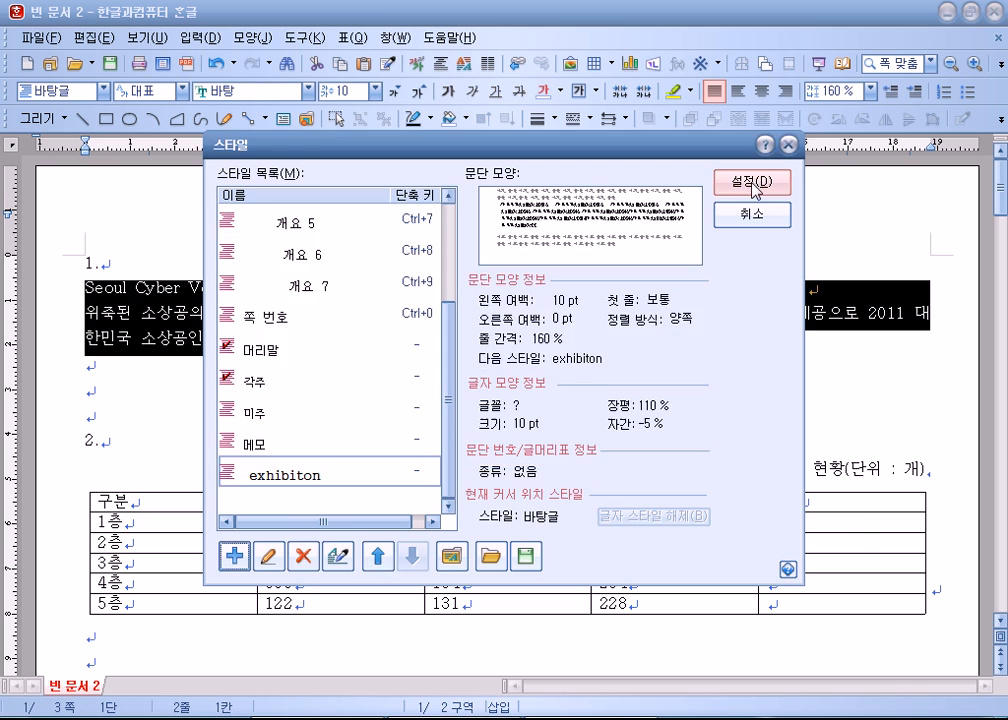
left_click(753, 183)
left_click(403, 426)
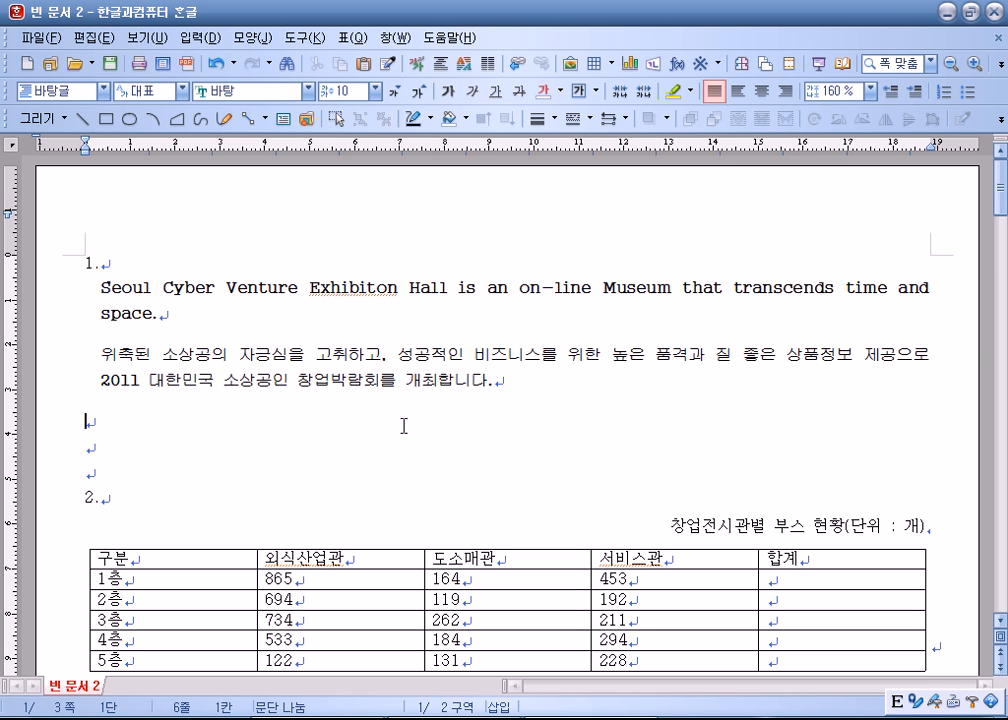
- Centre the text horizontally in all cells of the booth status table under item 2
scroll(397, 433, "down", 3)
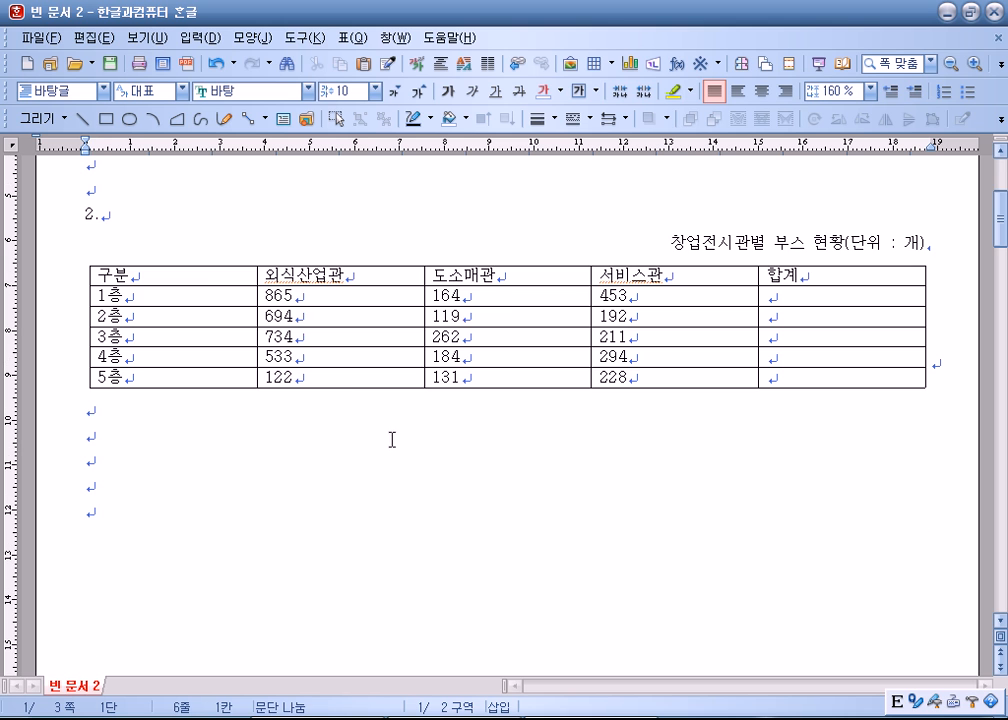
left_click(197, 278)
left_click(218, 342)
scroll(205, 420, "up", 2)
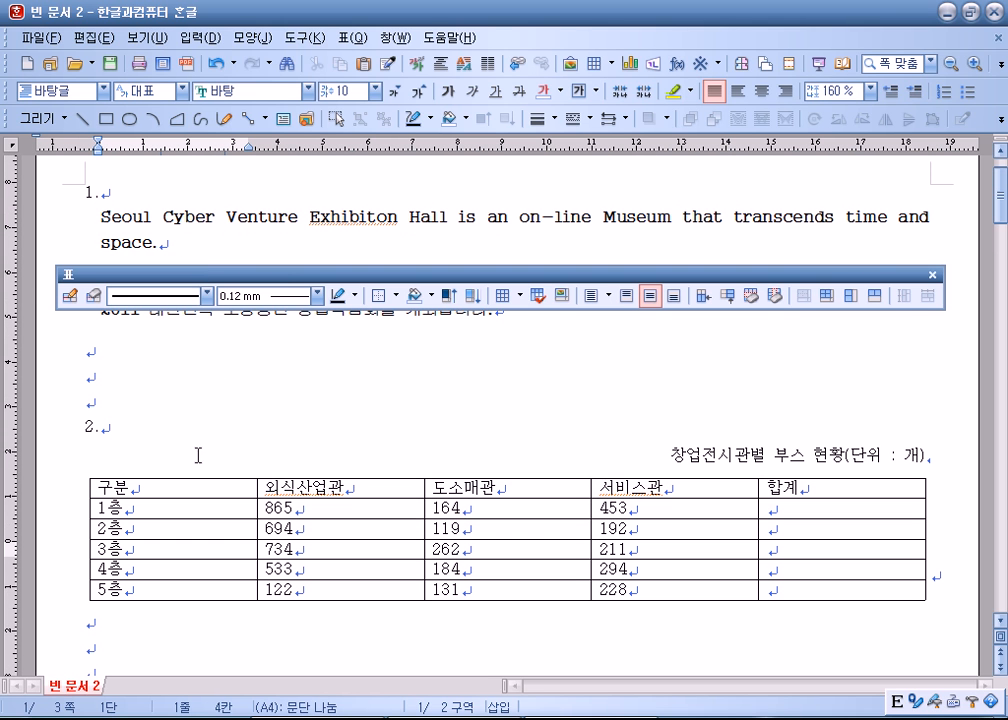
left_click_drag(274, 274, 228, 156)
scroll(261, 365, "down", 3)
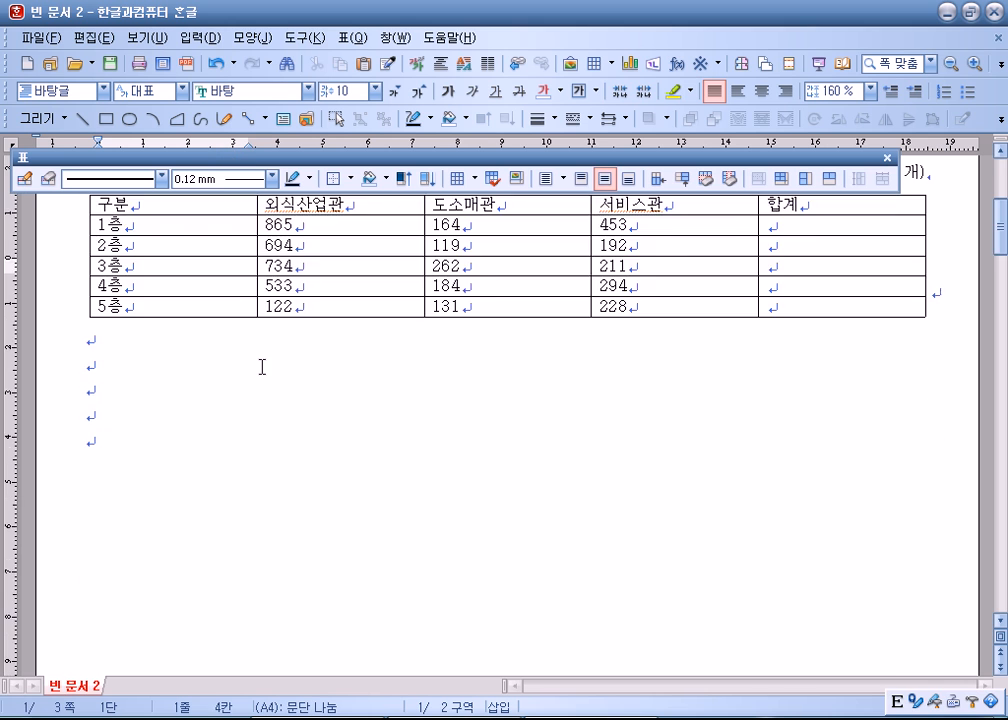
scroll(258, 357, "up", 2)
left_click_drag(203, 345, 810, 450)
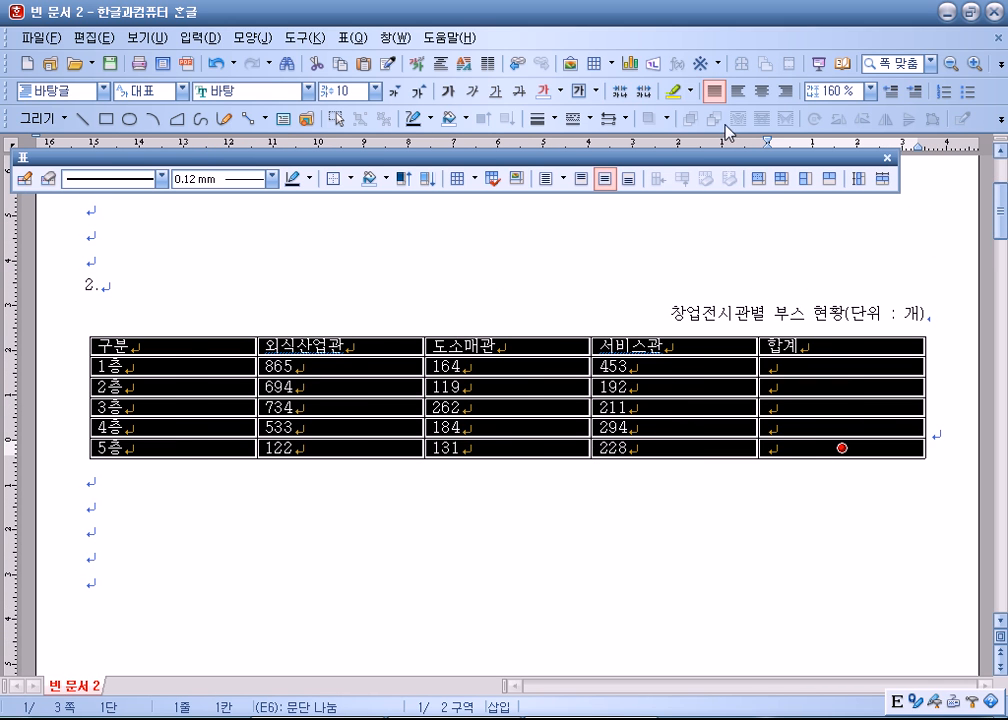
left_click(762, 91)
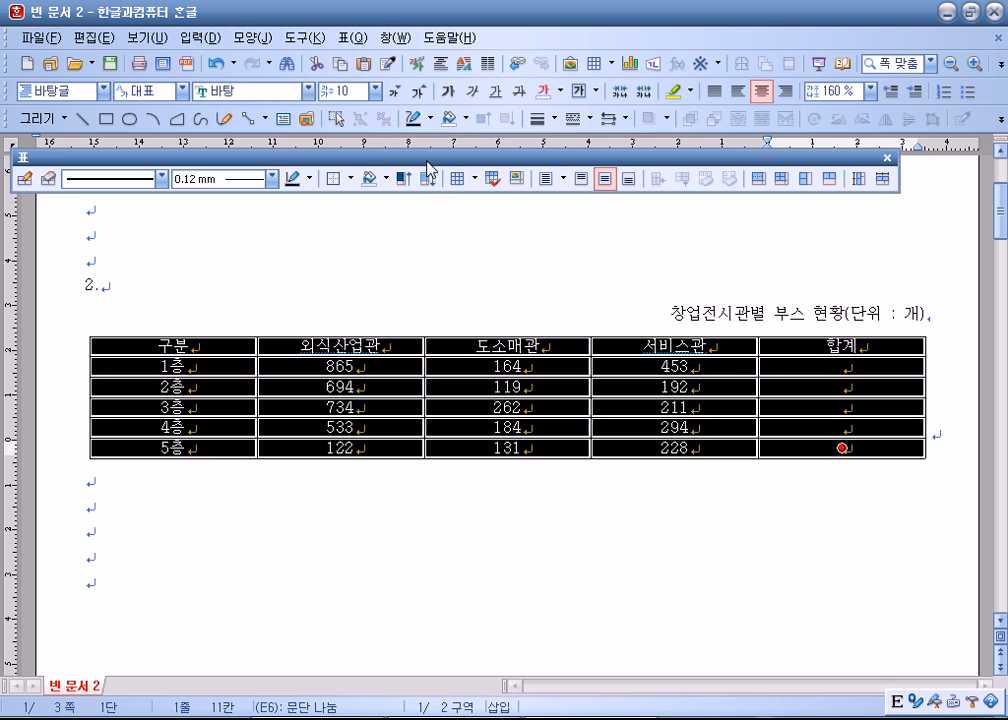
- Set the font of all booth table cells and of the table's caption to 돋움
left_click(308, 91)
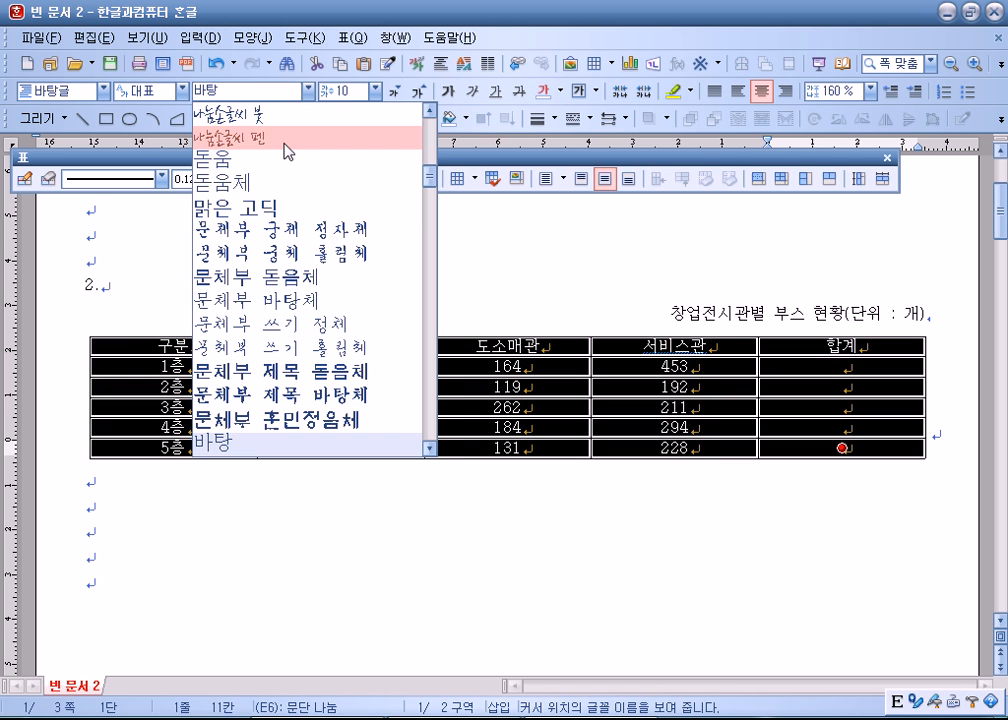
left_click(270, 166)
left_click(649, 316)
key("shift+End")
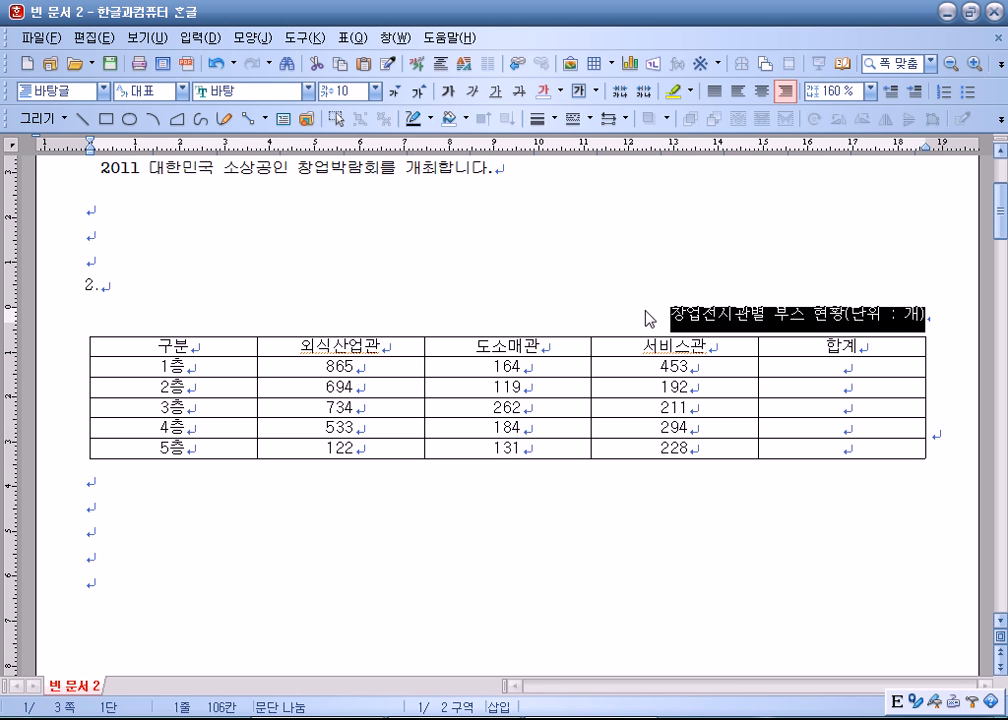
left_click(308, 91)
left_click(300, 152)
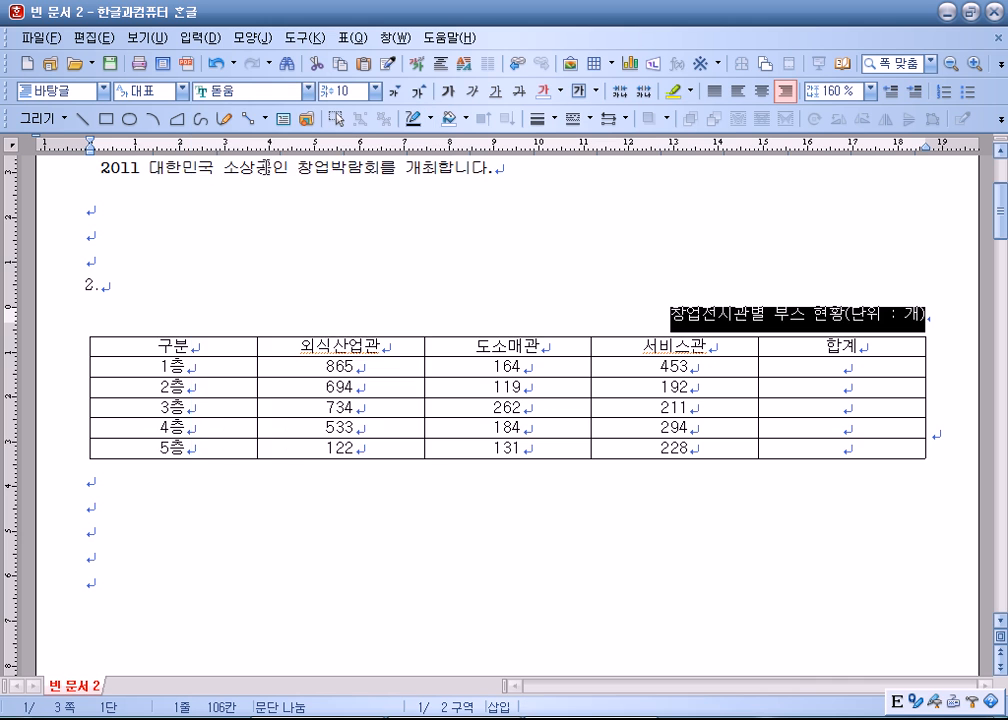
left_click(316, 505)
- Try 둥근 모양 corners on the blue title box of the fair graphic and restore its 반원 corners
scroll(316, 505, "down", 10)
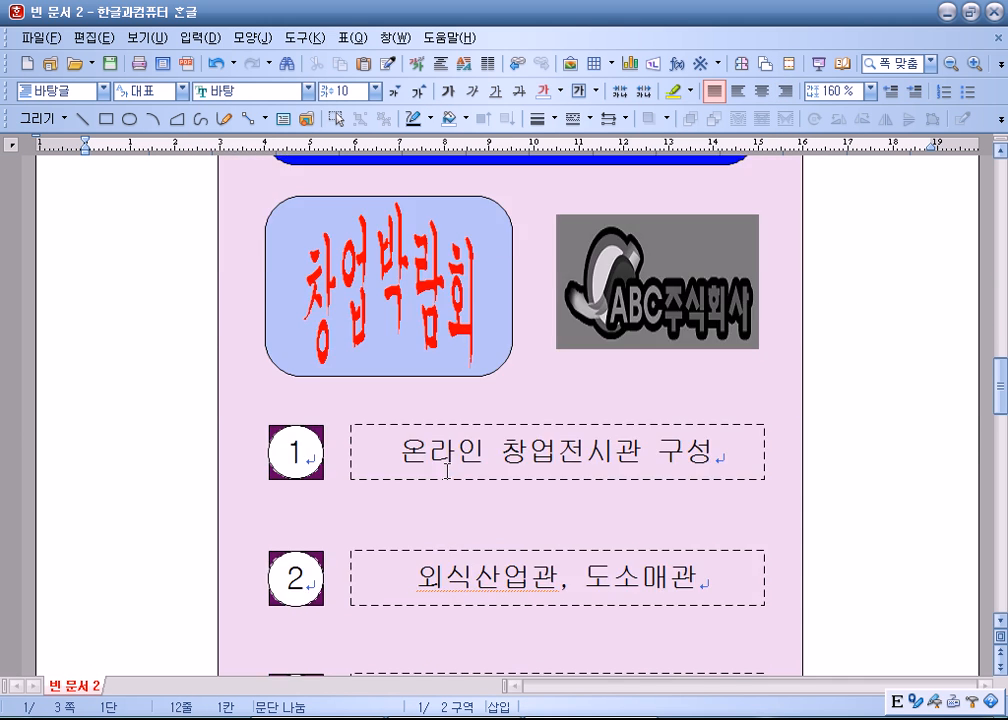
scroll(591, 408, "up", 3)
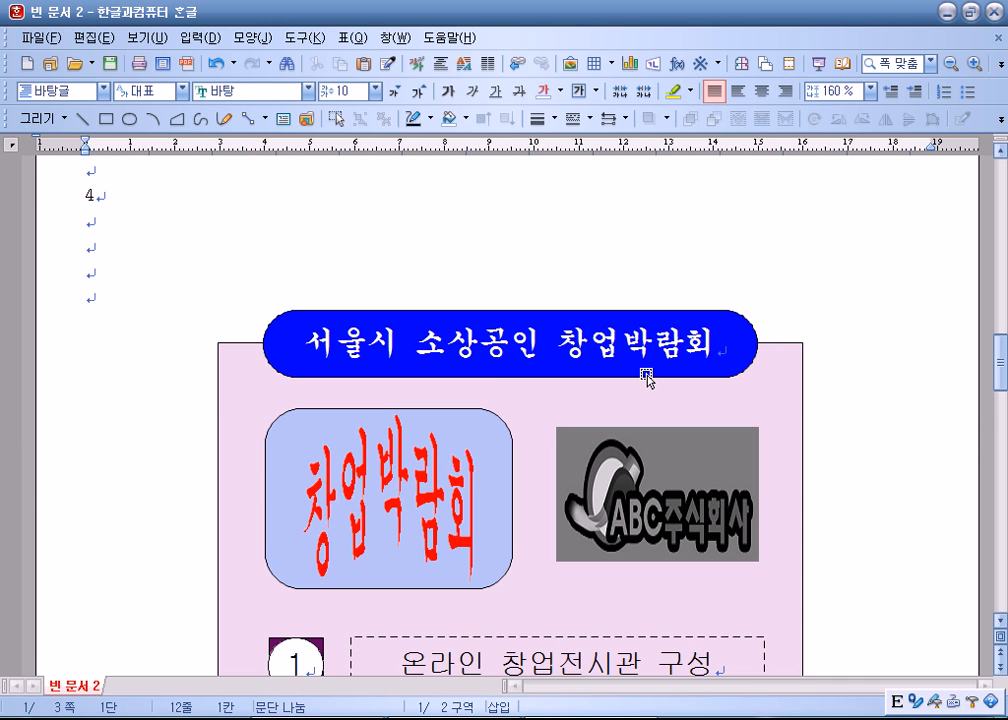
left_click(733, 326)
double_click(741, 320)
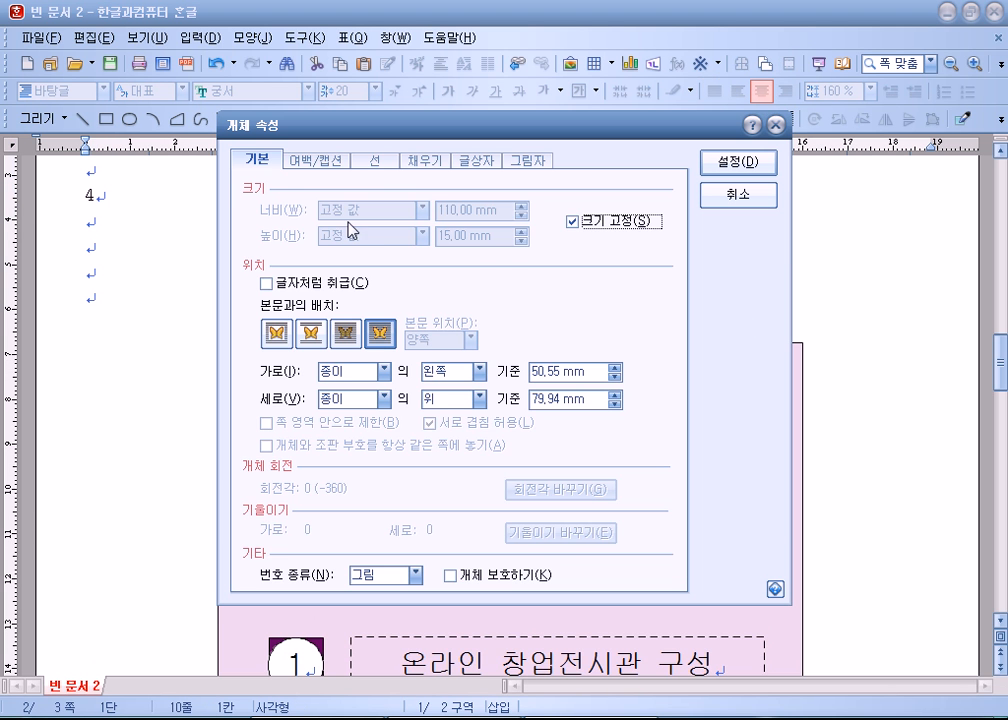
left_click(375, 160)
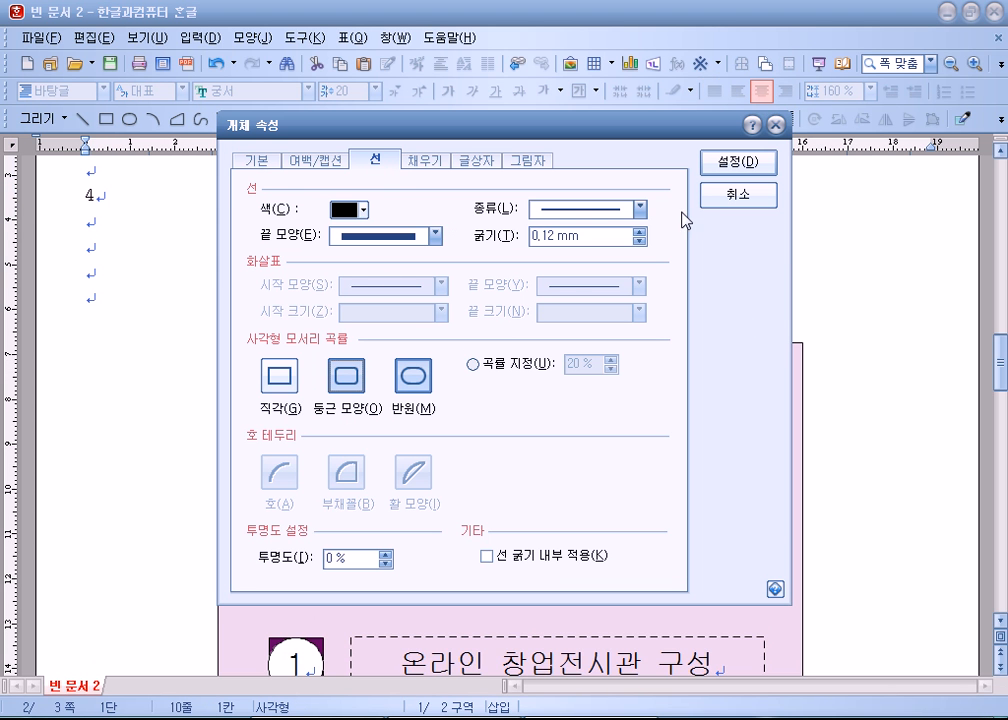
left_click(720, 166)
double_click(750, 328)
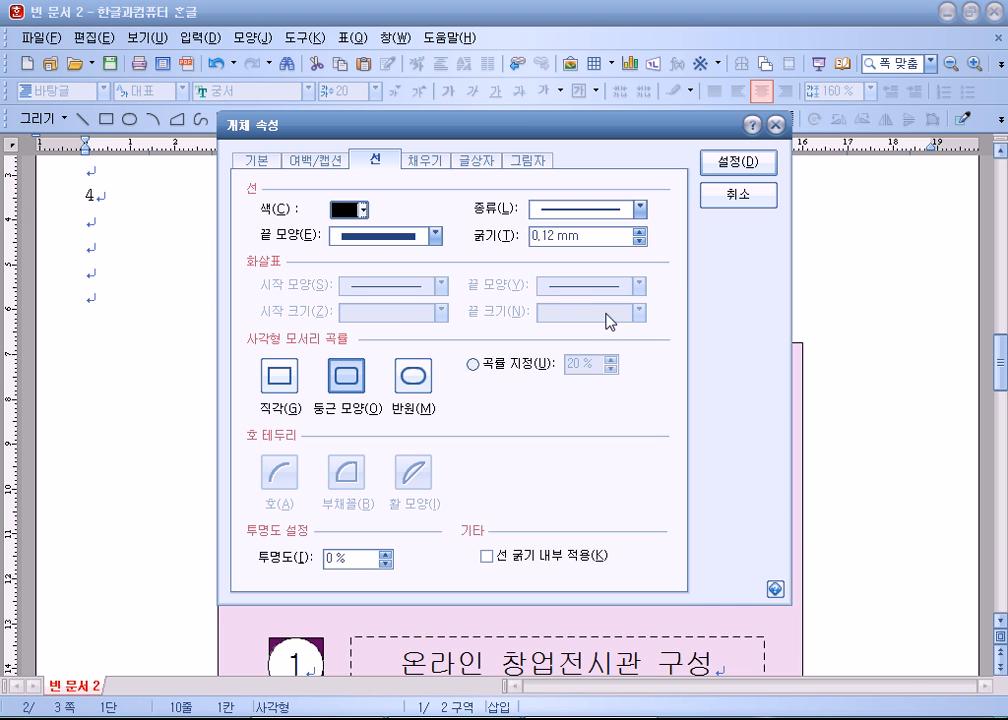
left_click(742, 162)
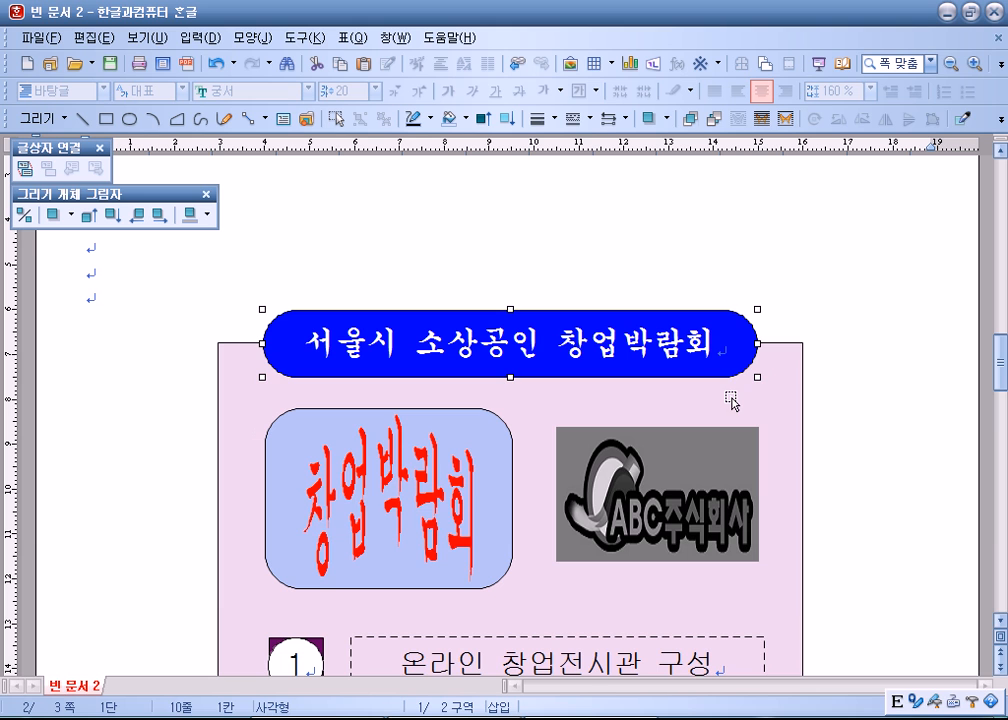
- Check the corner shape settings of the light-blue box and of the blue title box in the fair graphic
left_click(497, 430)
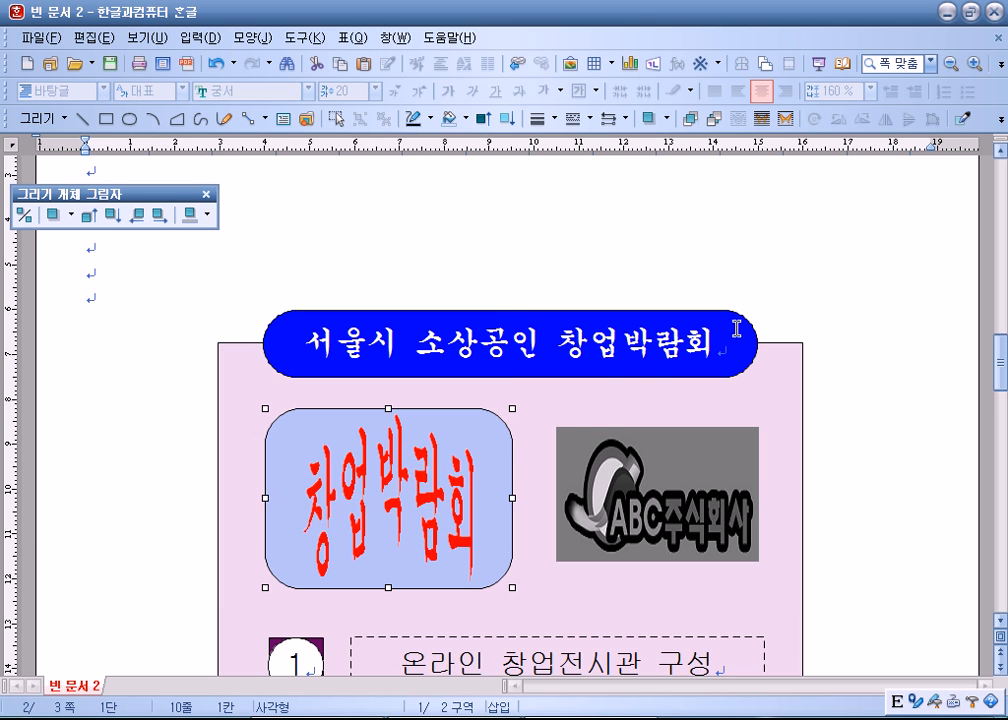
double_click(503, 428)
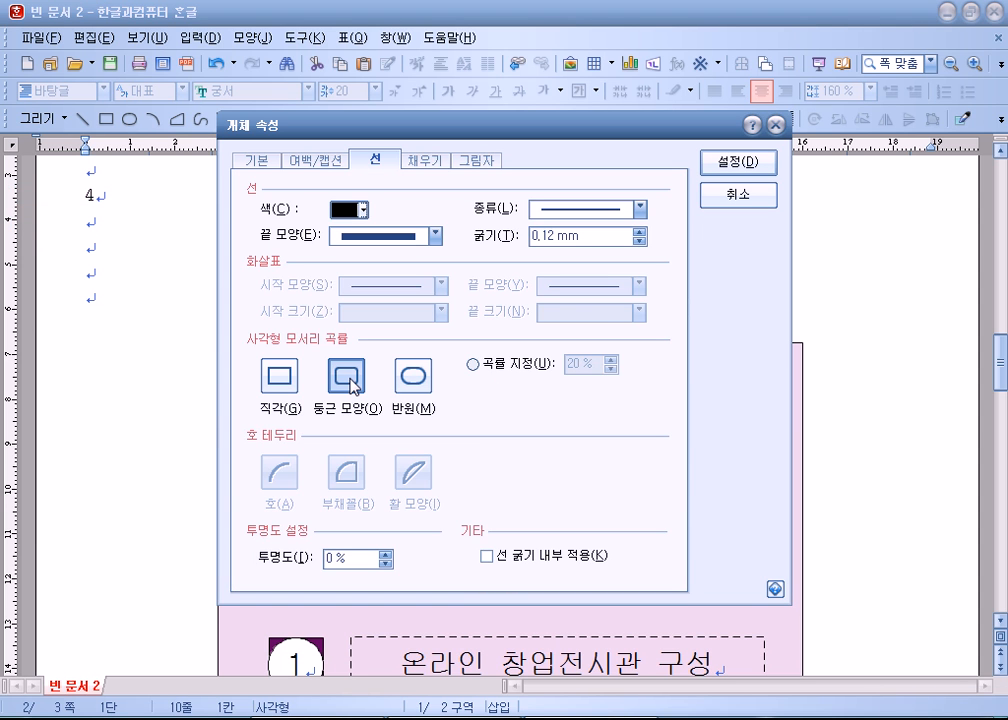
left_click(756, 162)
double_click(747, 320)
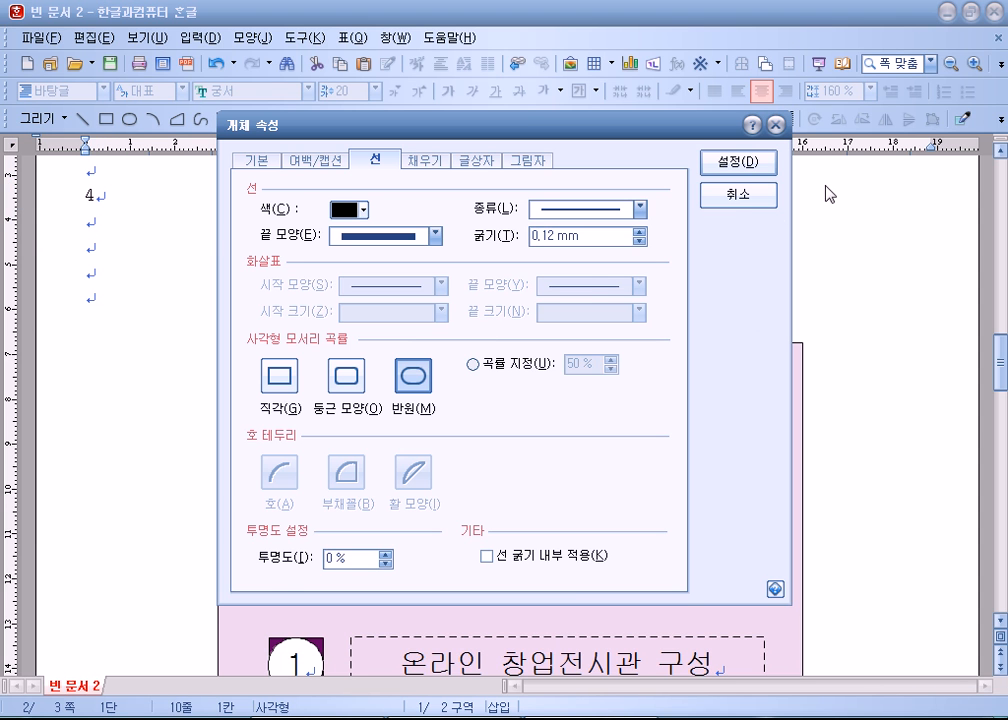
left_click(733, 198)
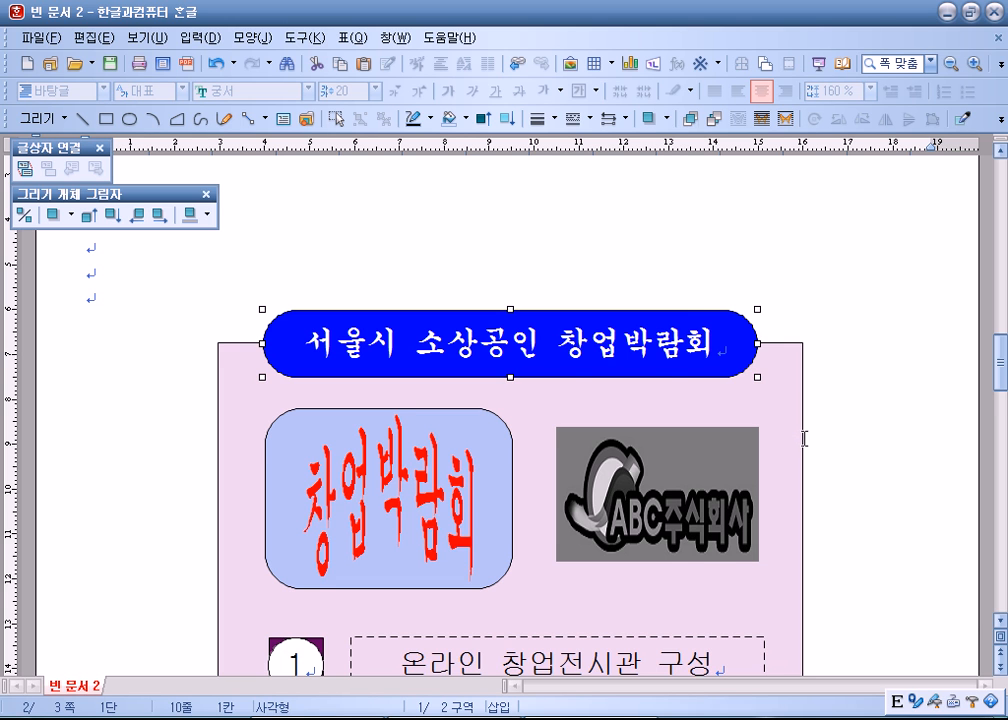
- Examine the line, fill and 글맵시 settings of the red 창업박람회 word art without changing them
scroll(805, 438, "down", 3)
left_click(496, 286)
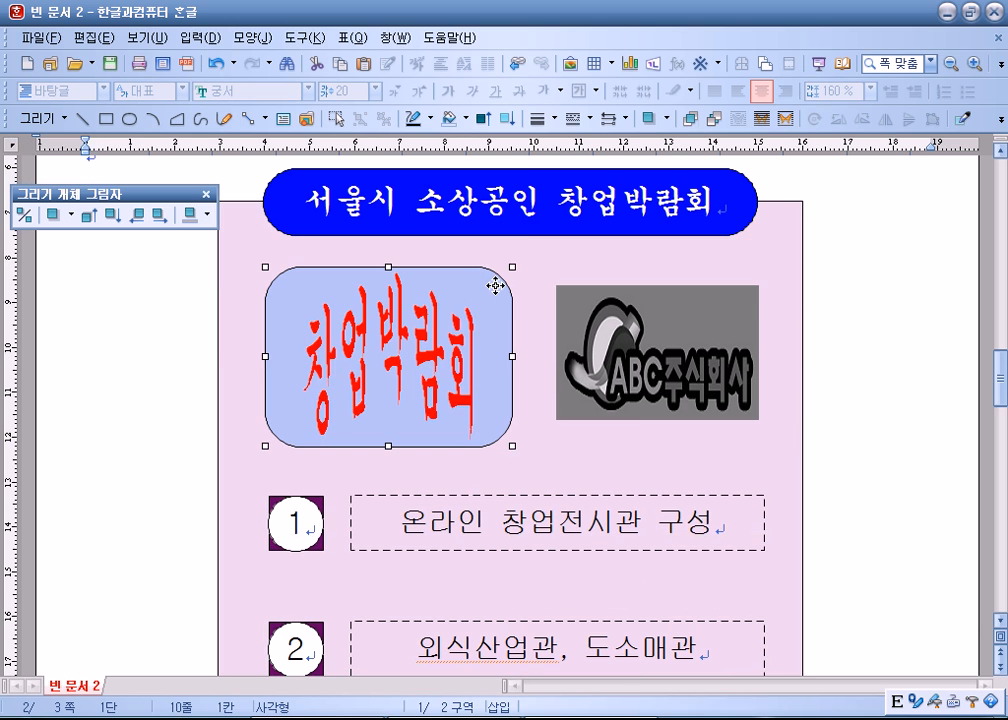
left_click(435, 345)
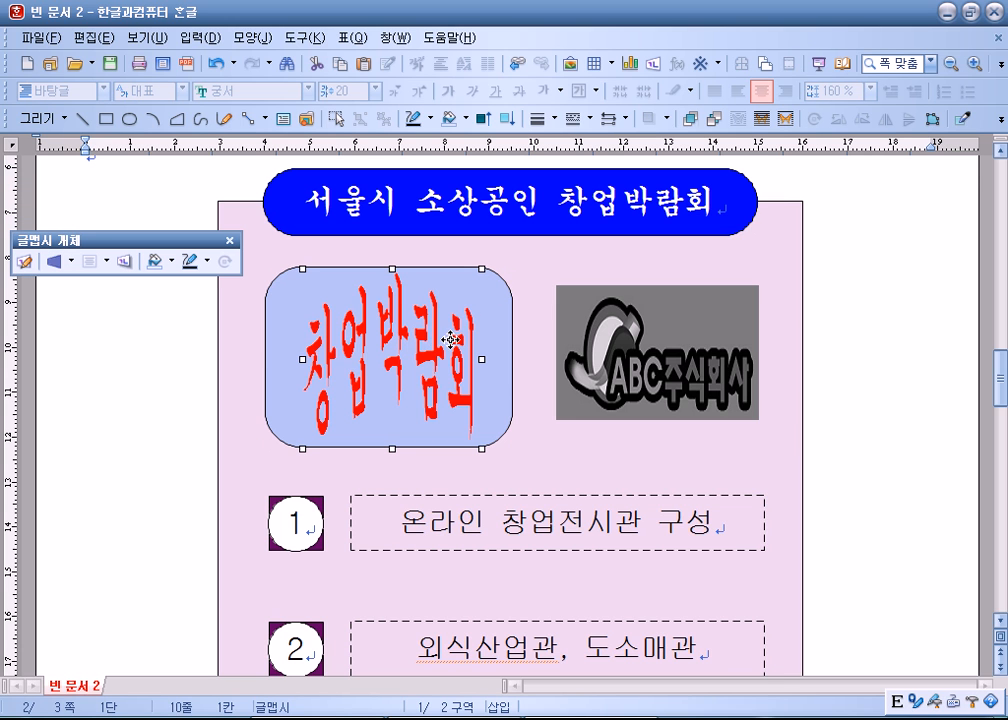
double_click(451, 339)
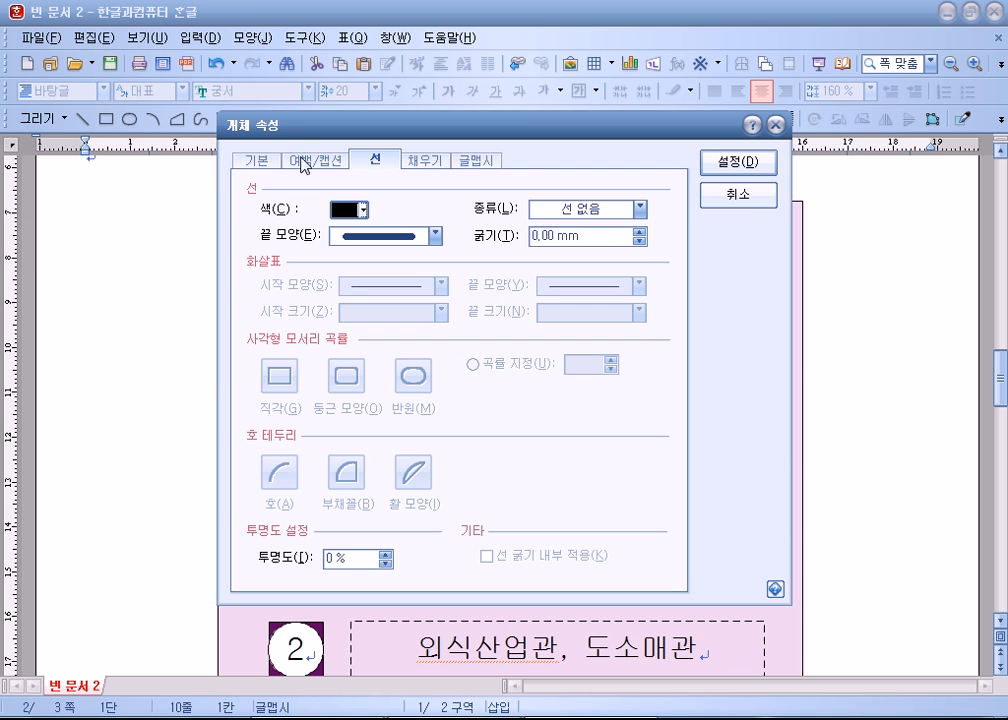
left_click(720, 192)
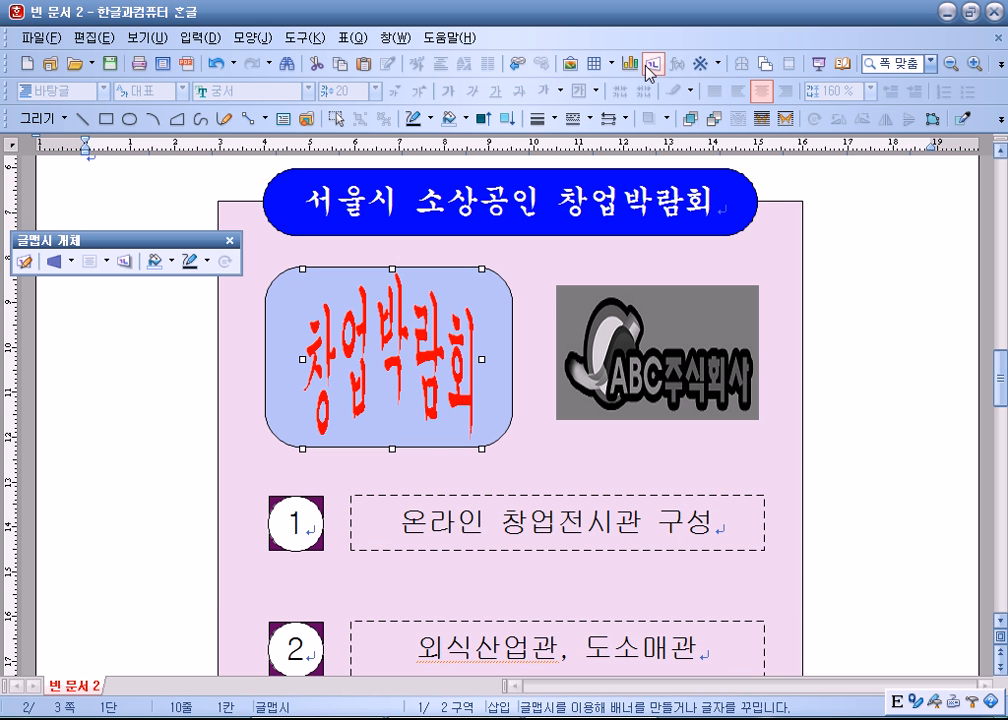
double_click(405, 297)
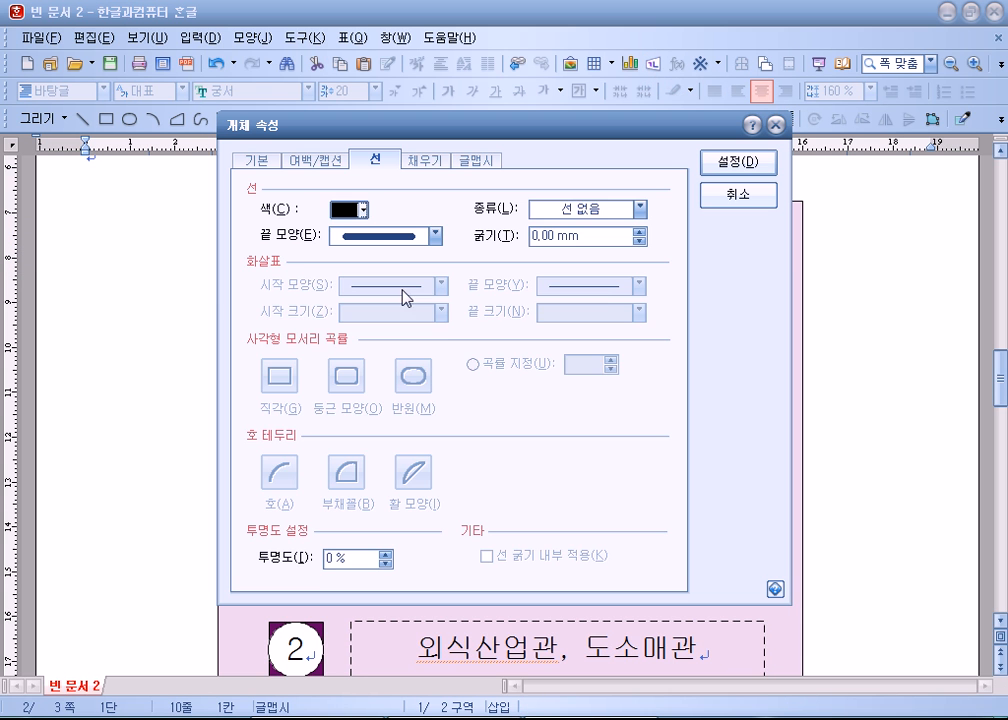
left_click(424, 160)
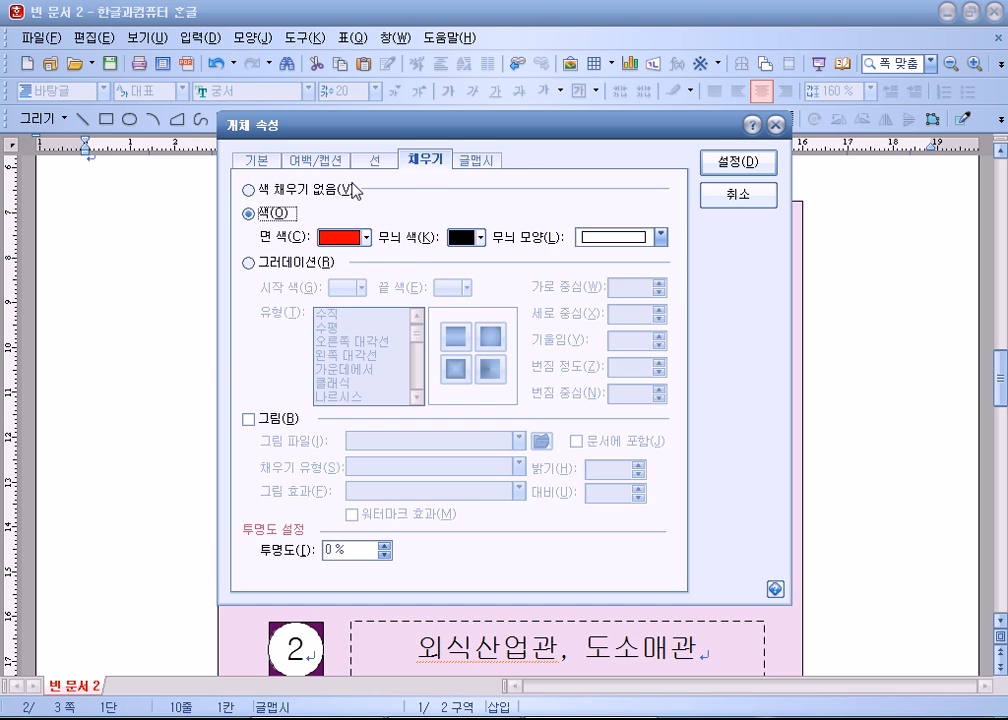
left_click(477, 161)
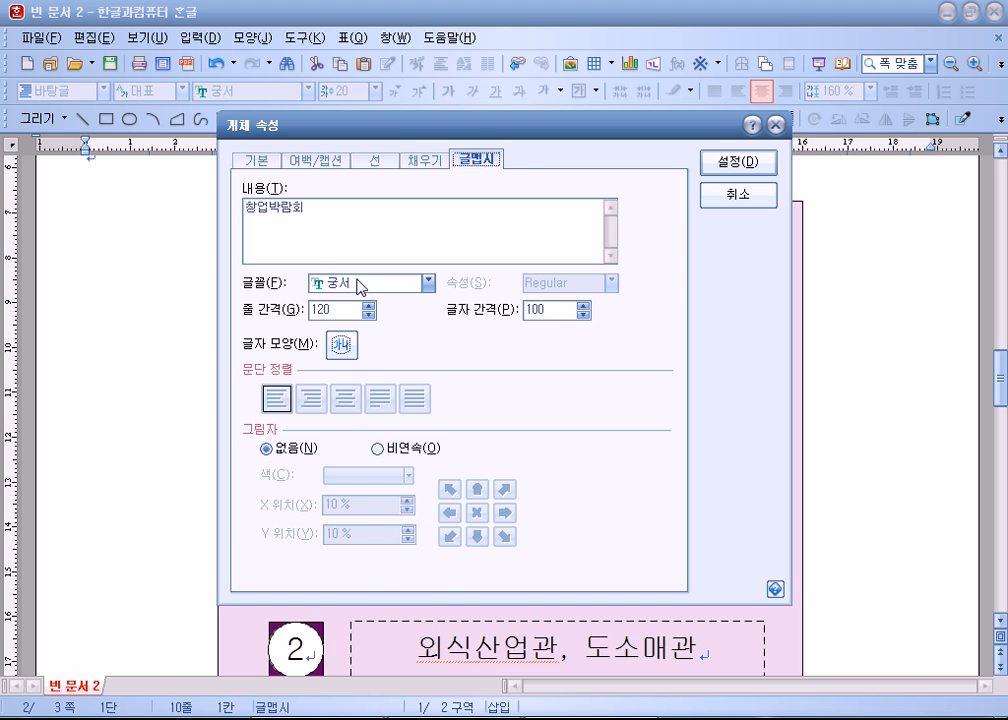
left_click(343, 344)
left_click(329, 125)
left_click(424, 164)
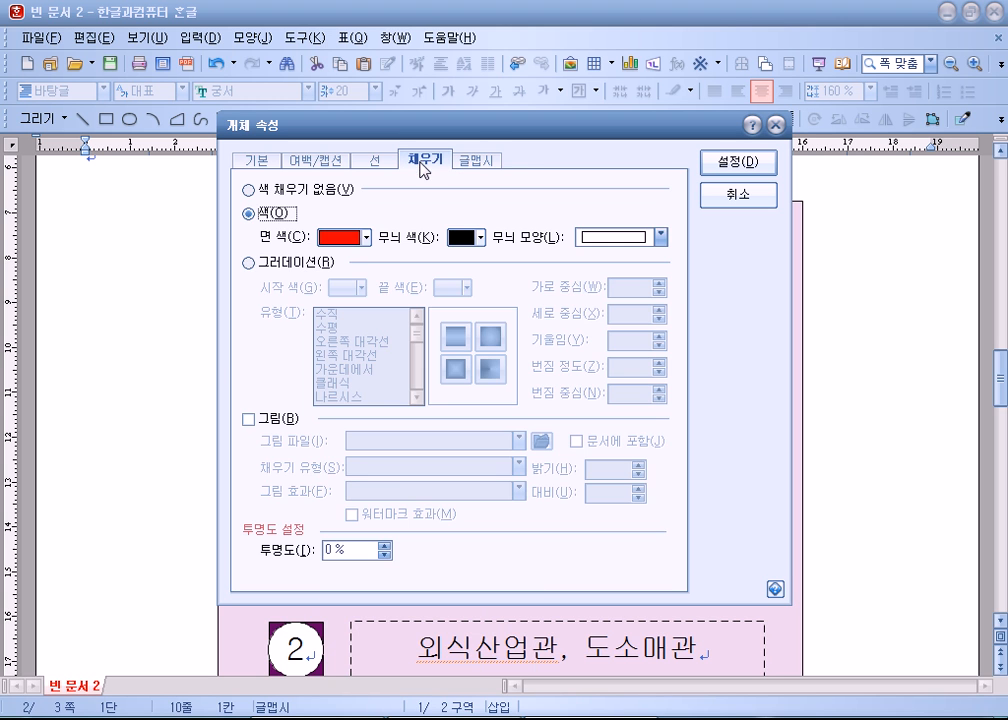
left_click(738, 195)
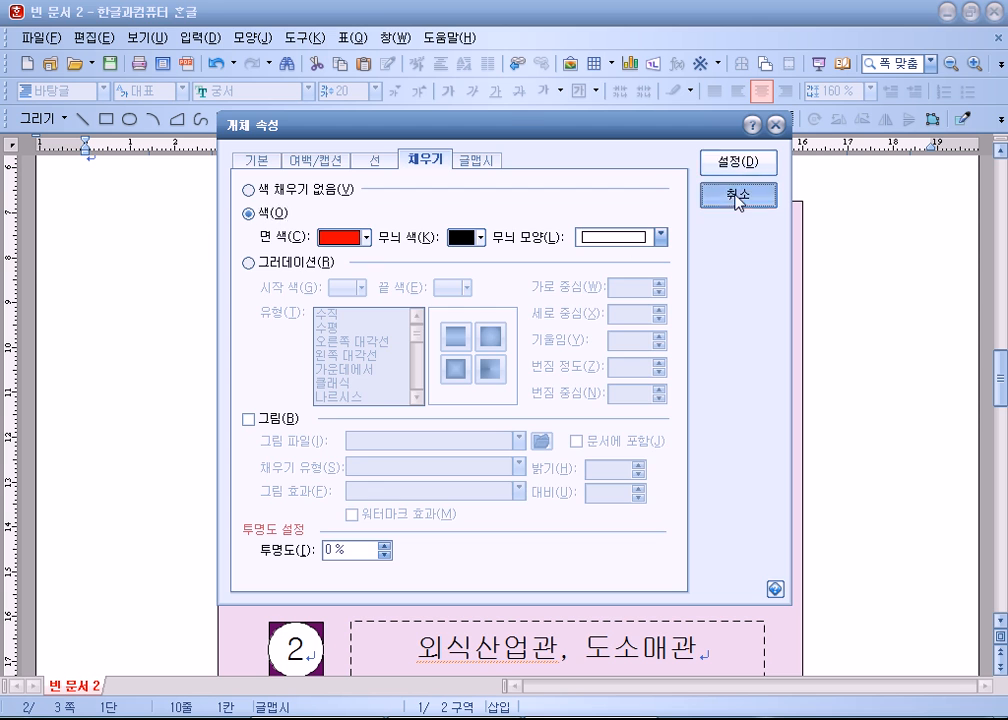
left_click(848, 408)
- Increase the height of all rows in the booth status table under item 2
scroll(835, 421, "up", 15)
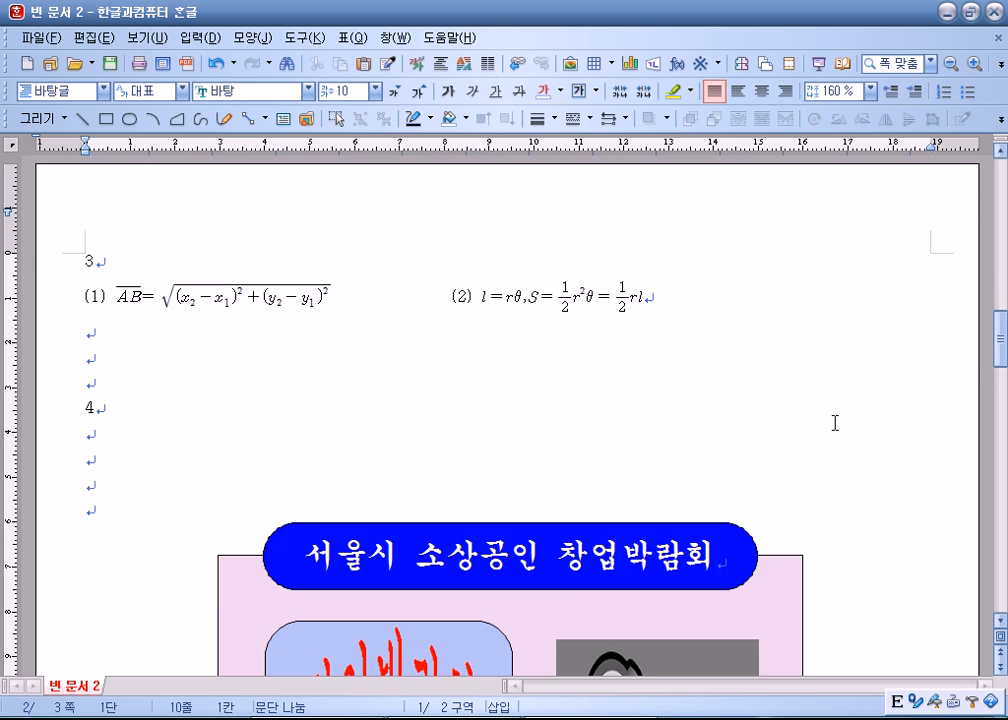
scroll(829, 436, "up", 4)
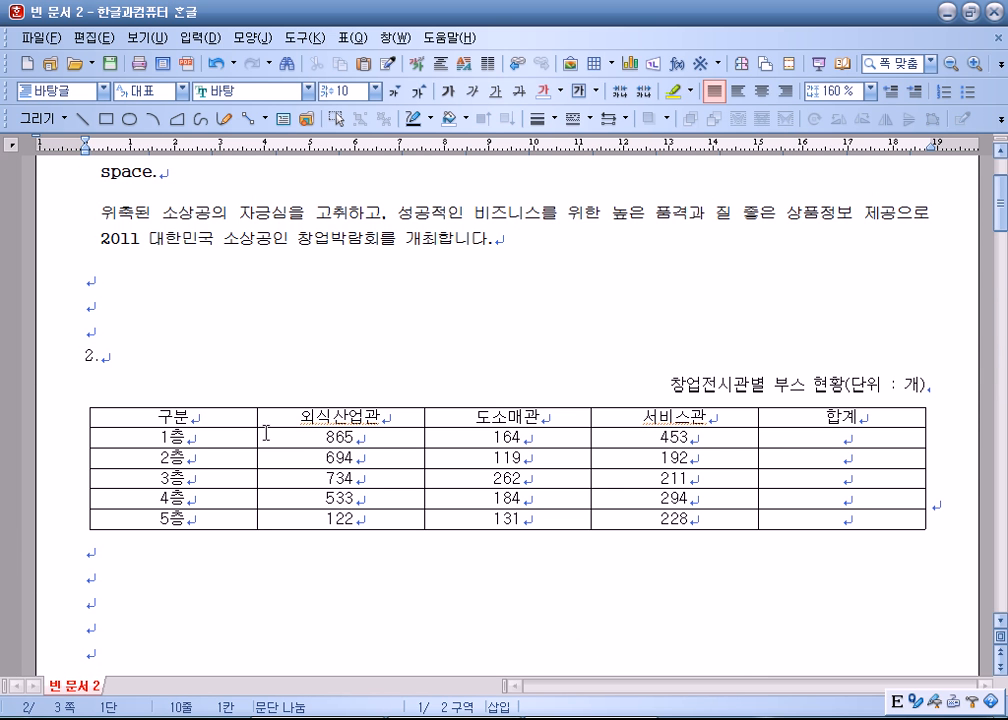
left_click_drag(213, 416, 843, 521)
key("ctrl+Down")
key("ctrl+Down")
key("ctrl+Down")
key("ctrl+Down")
key("ctrl+Down")
key("ctrl+Down")
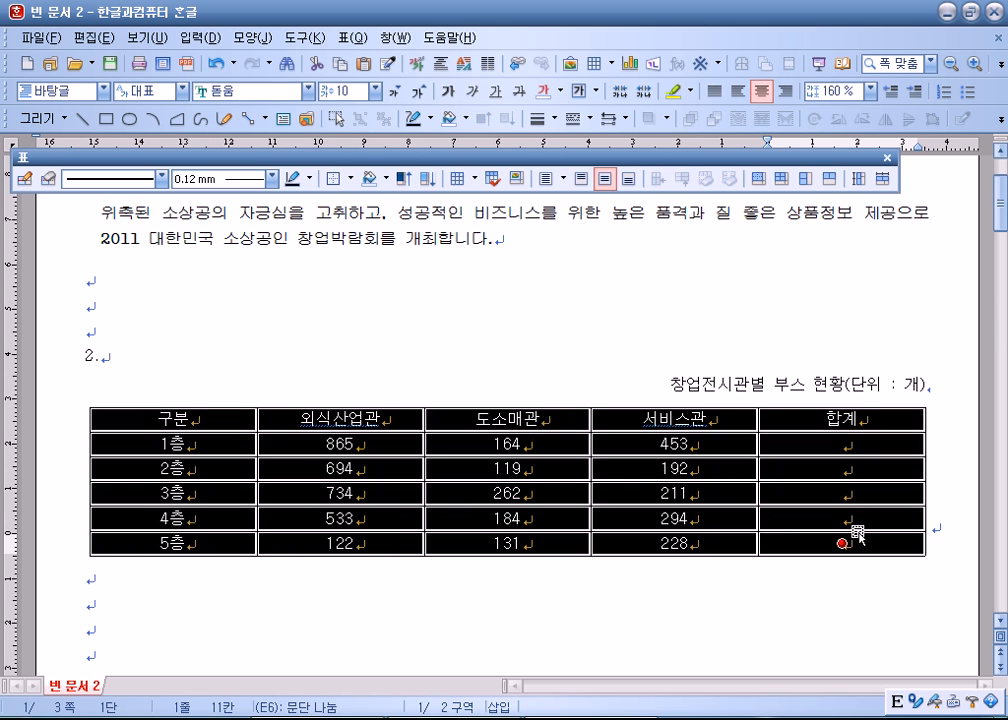
left_click(857, 532)
scroll(727, 513, "down", 4)
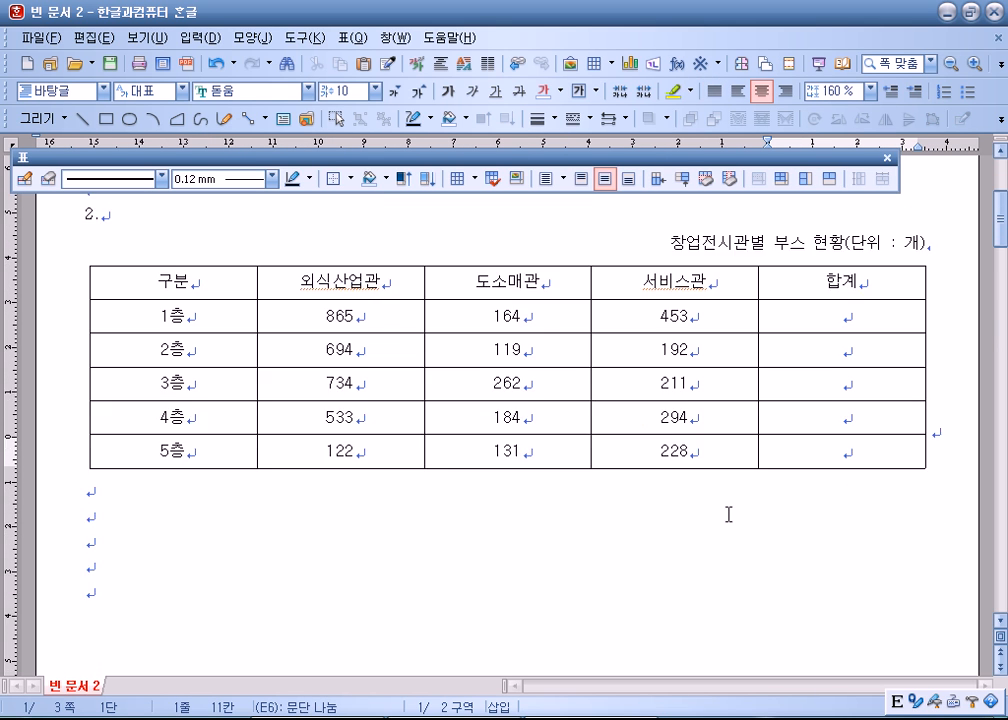
- Calculate block sums in the 합계 column for the 1층, 2층 and 3층 rows of the booth table
scroll(700, 482, "up", 3)
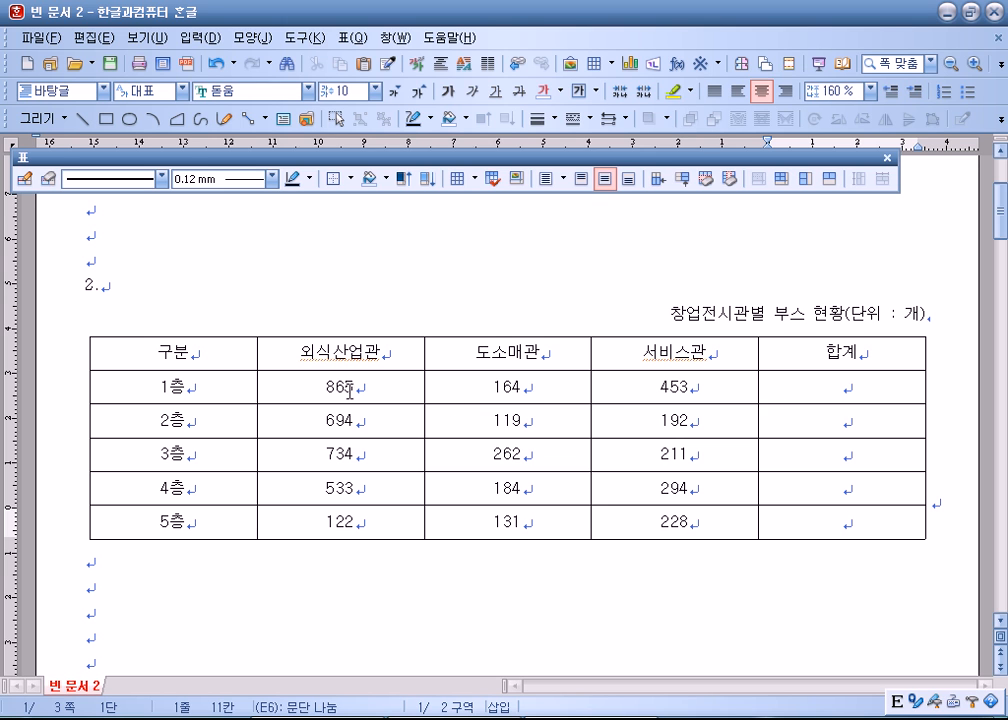
left_click_drag(345, 387, 833, 469)
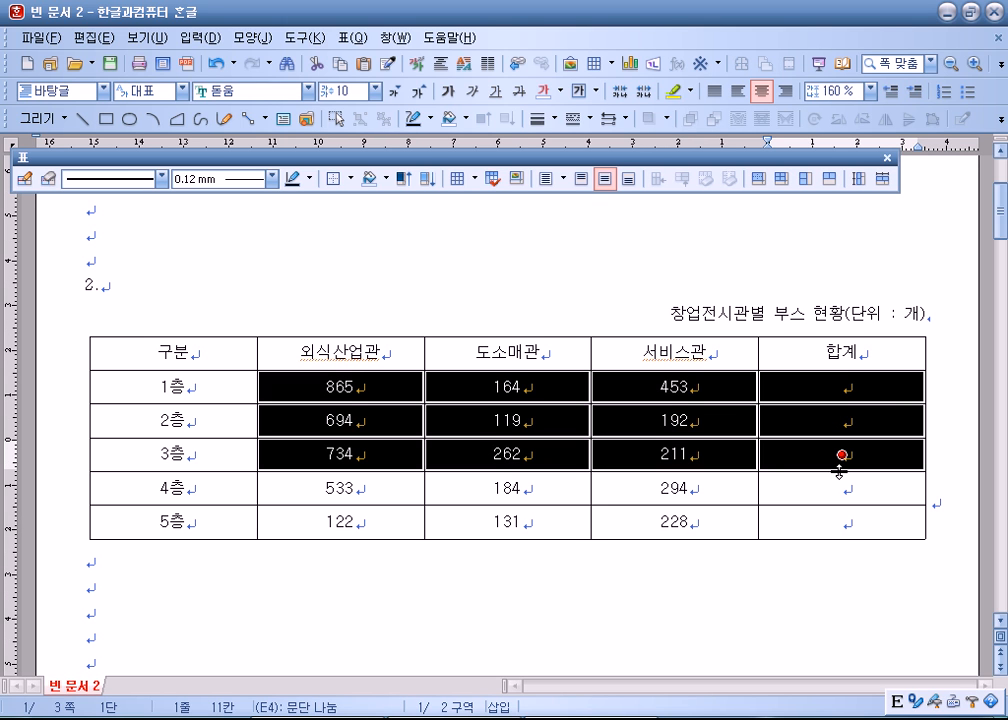
key("ctrl+shift+s")
- Add a rising / diagonal line to each of the empty 합계 cells in the 4층 and 5층 rows
left_click_drag(849, 498, 838, 519)
key("c")
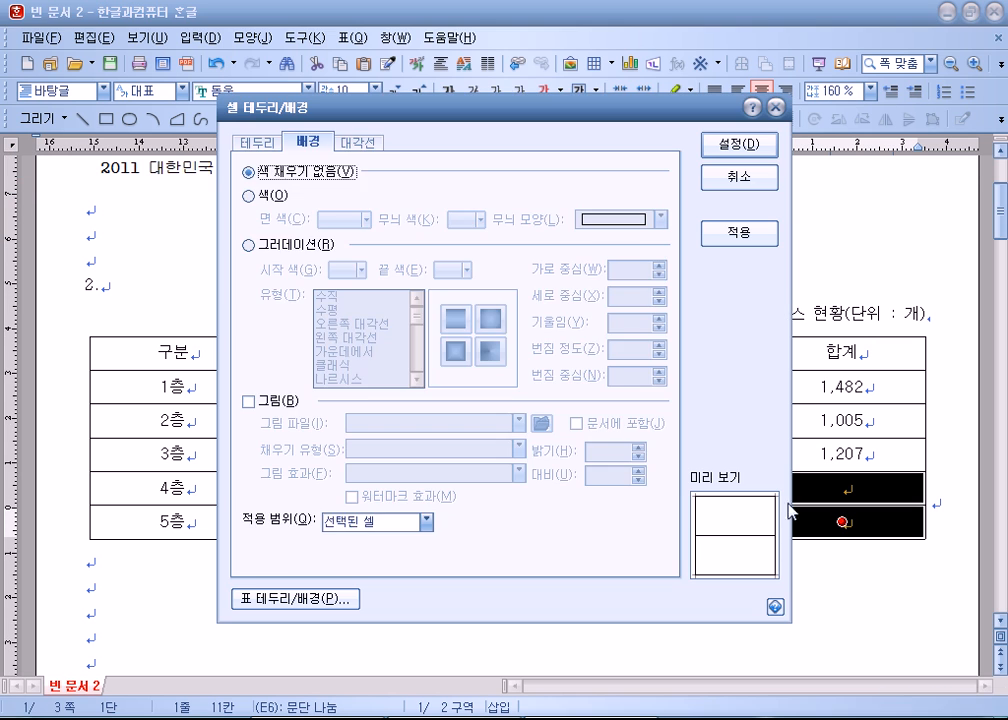
left_click(356, 148)
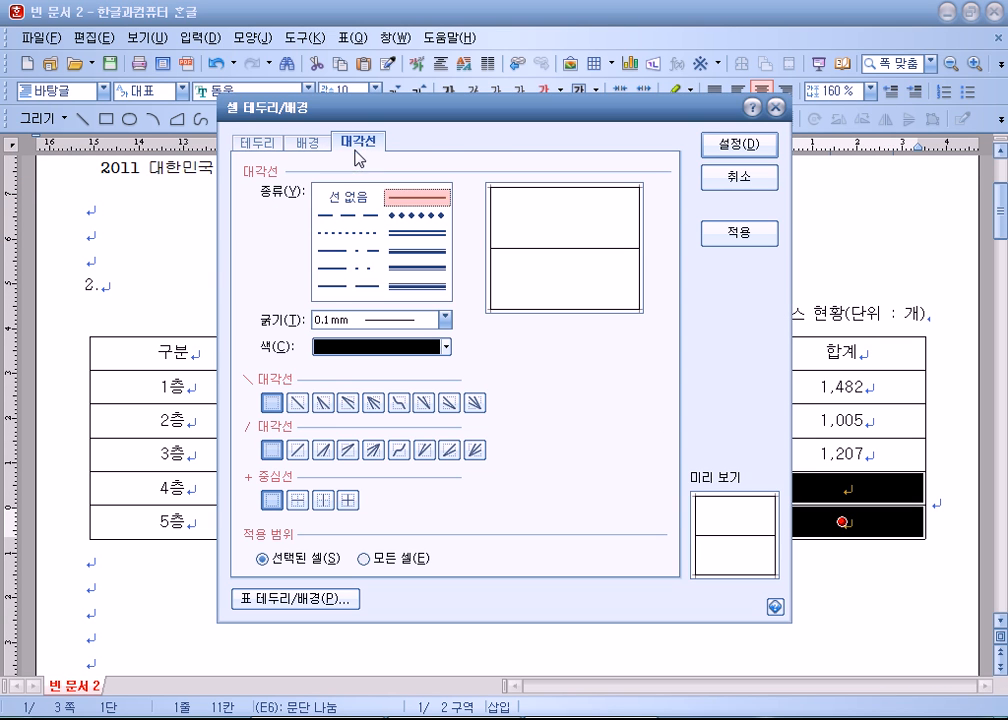
left_click(295, 452)
left_click(736, 152)
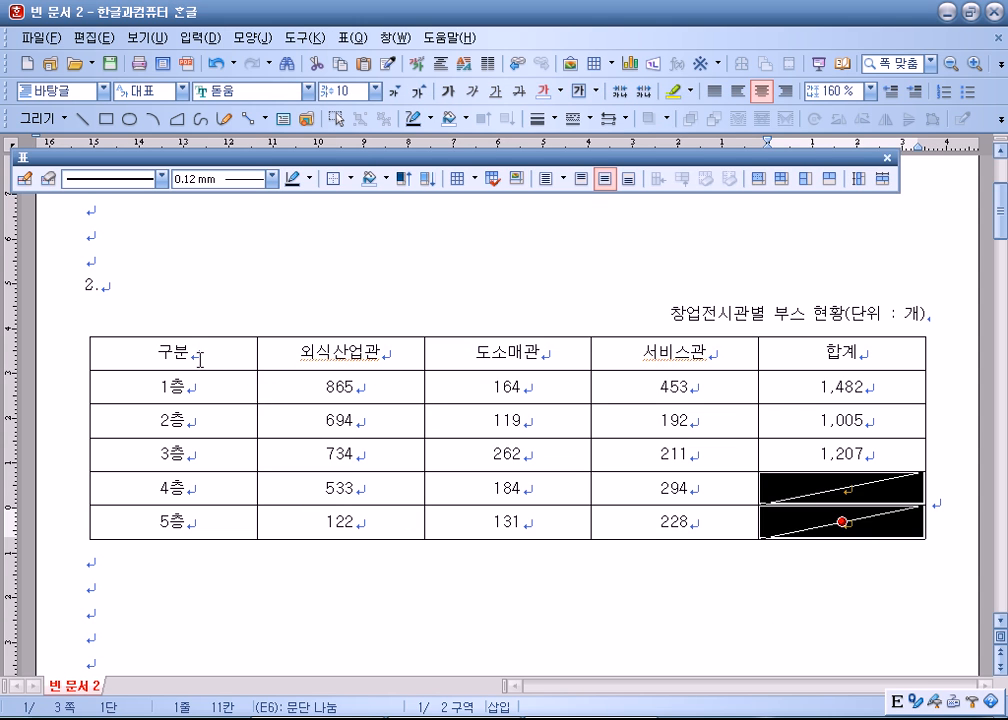
- Fill the table cells from the 구분 header through the 서비스관 value of 3층 with solid yellow
left_click_drag(199, 354, 674, 454)
key("c")
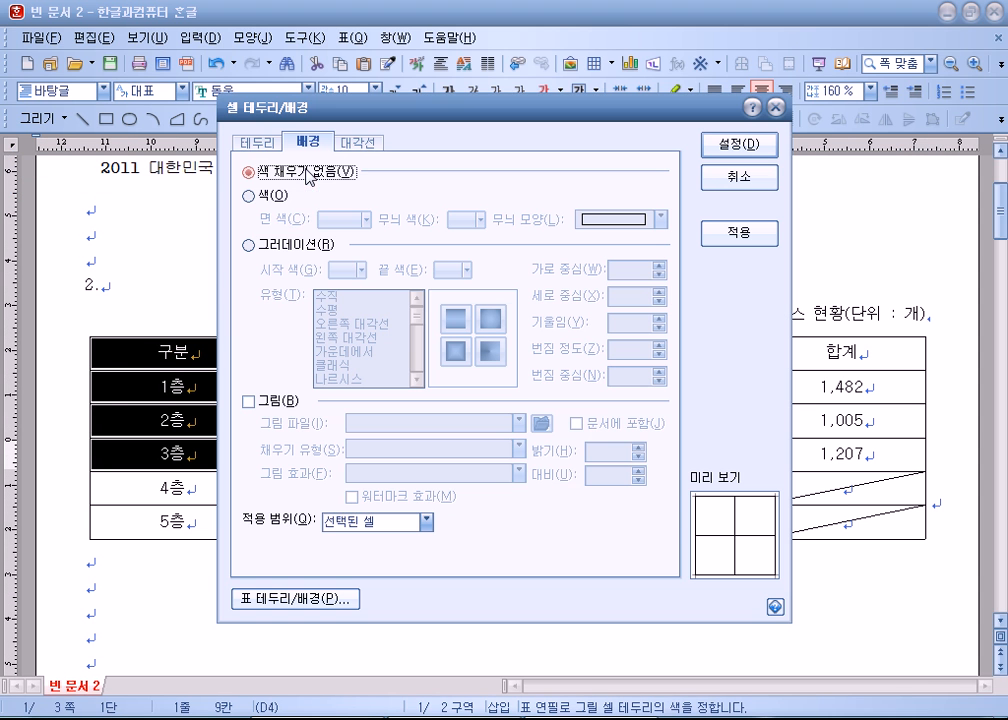
left_click(273, 197)
left_click(354, 229)
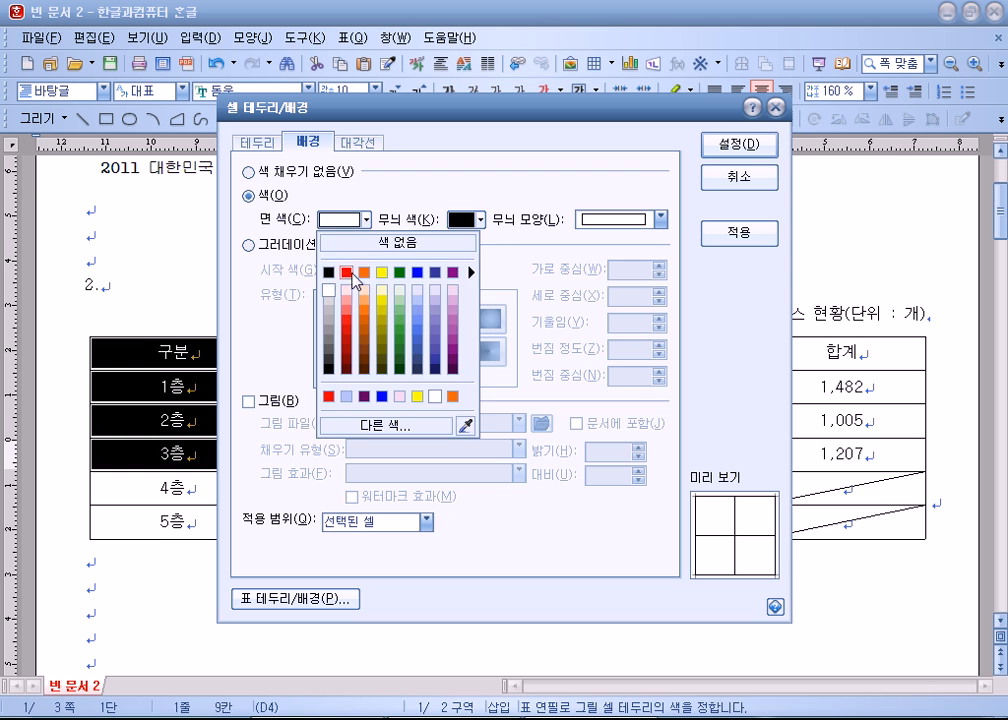
left_click(381, 274)
left_click(715, 145)
- Apply a double line as the outside border of the whole booth table
left_click_drag(248, 368, 777, 527)
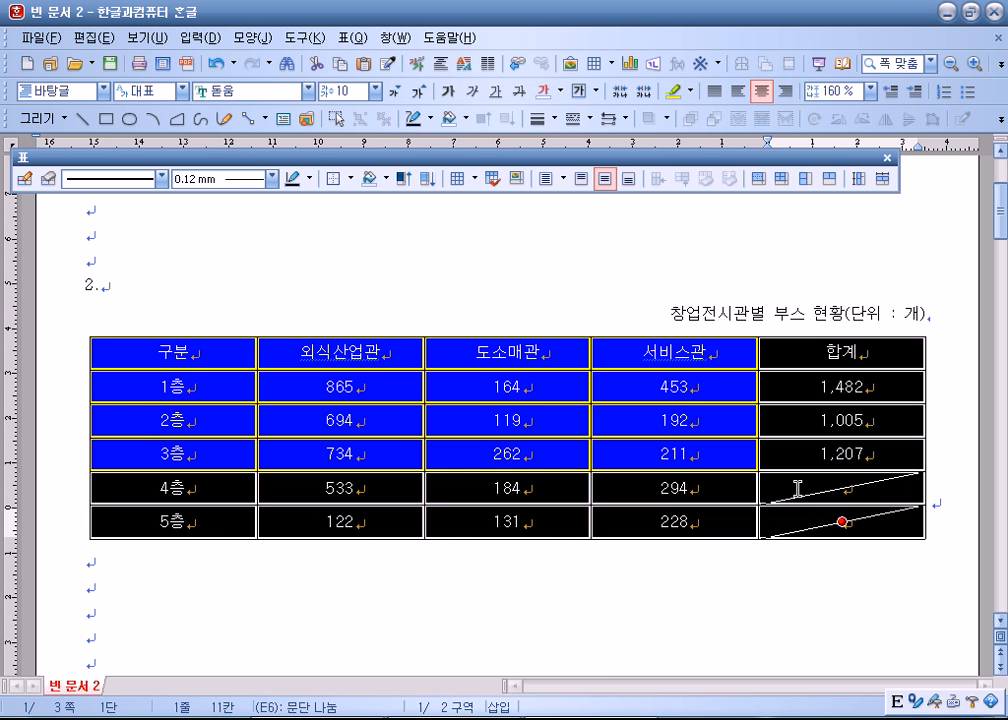
key("l")
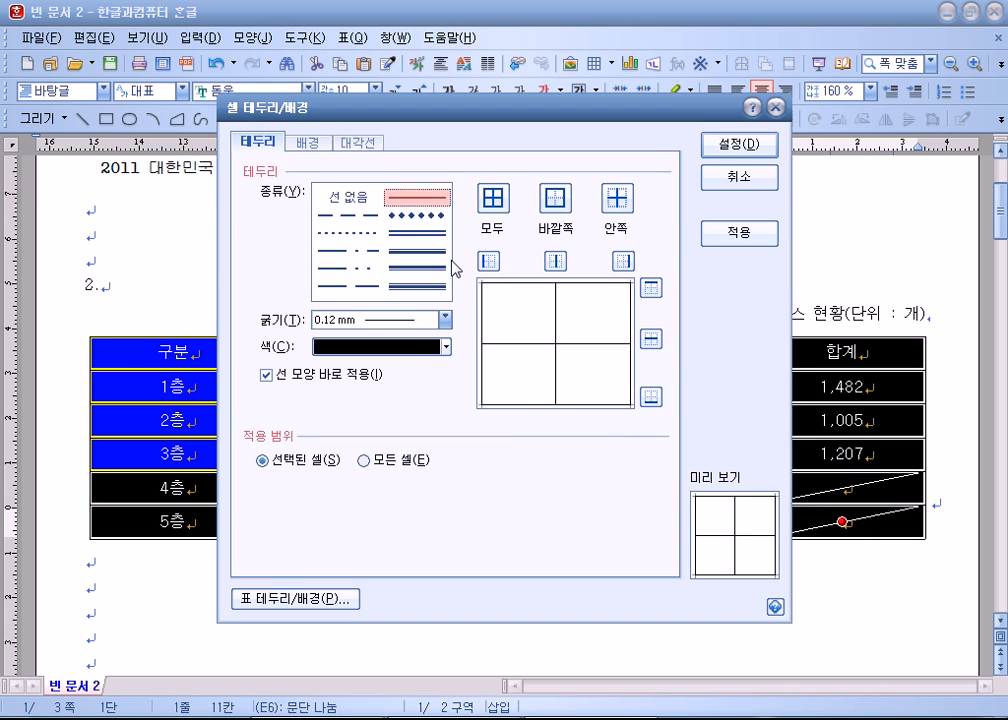
left_click(417, 231)
left_click(556, 199)
left_click(735, 144)
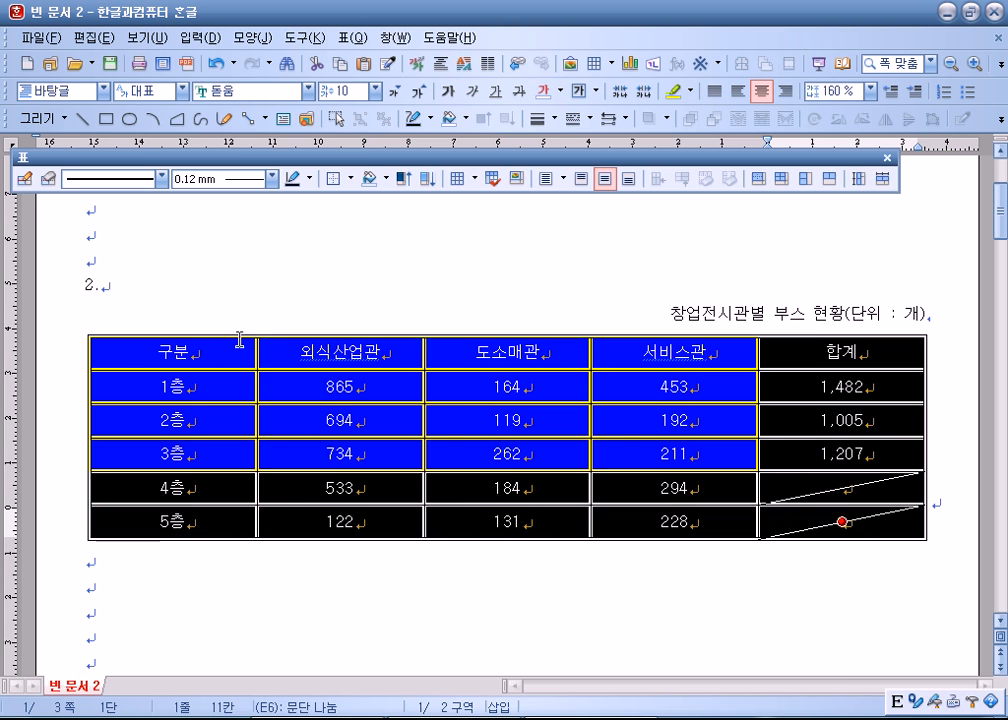
- Give the table's first column a double-line outside border
left_click(173, 521)
key("l")
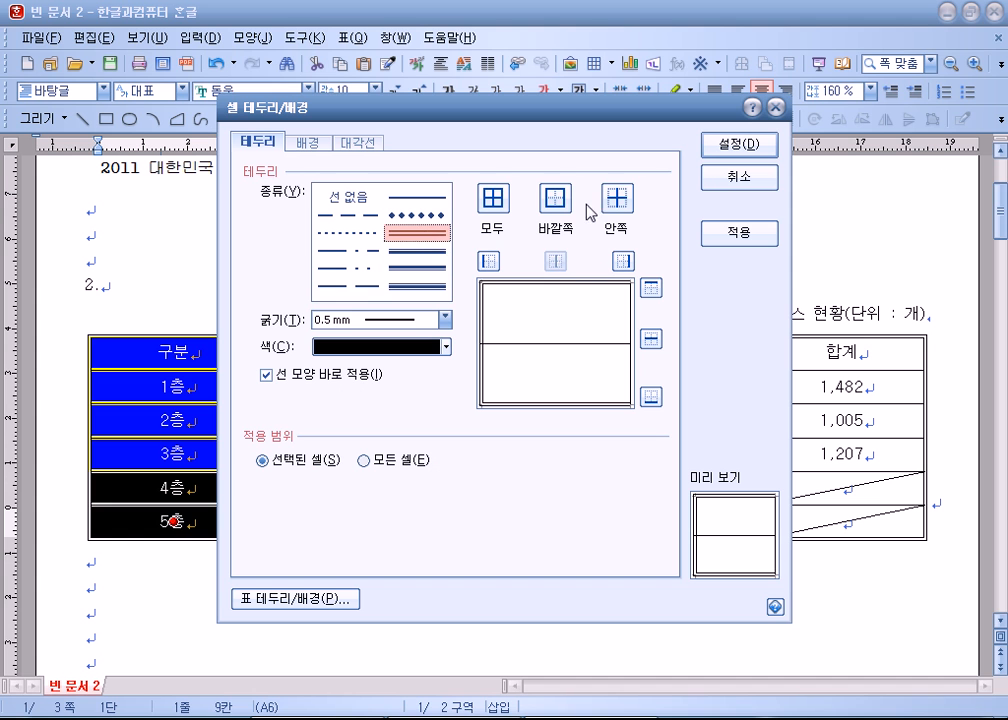
left_click(617, 199)
left_click(738, 176)
key("l")
left_click(418, 234)
left_click(555, 199)
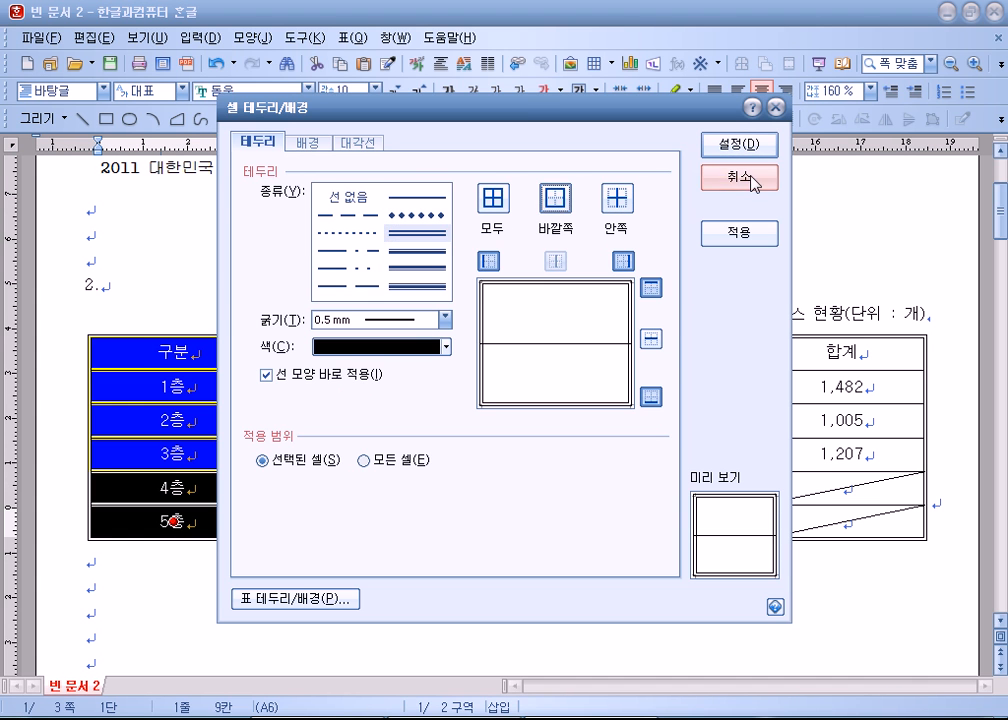
left_click(740, 177)
- Give the table's header row a double-line outside border
left_click_drag(173, 352, 843, 352)
key("l")
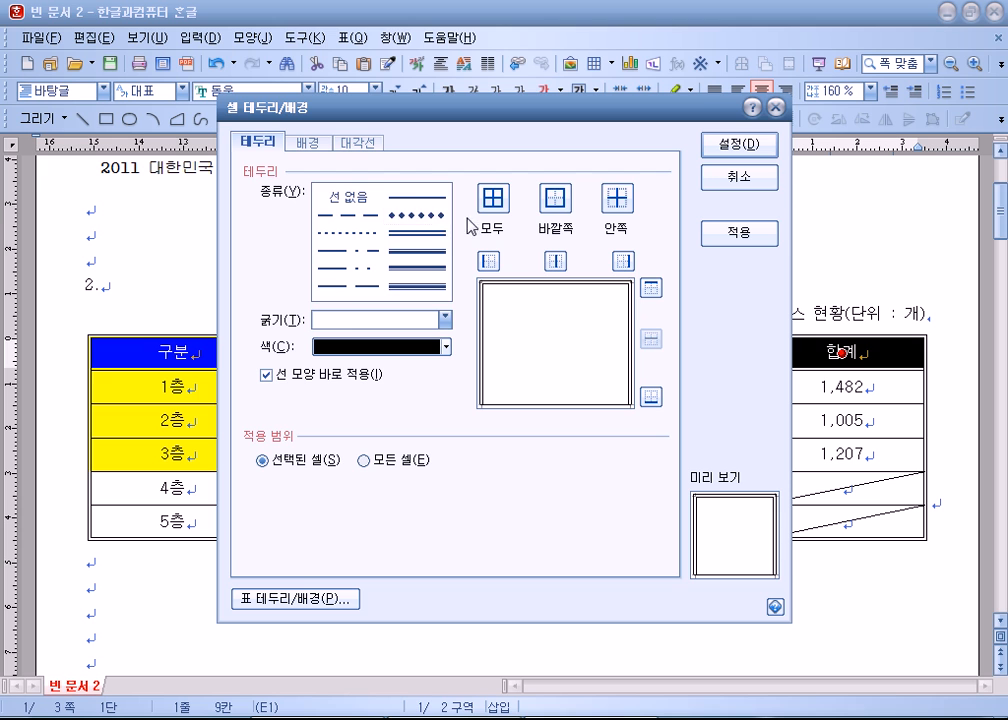
left_click(543, 207)
left_click(736, 148)
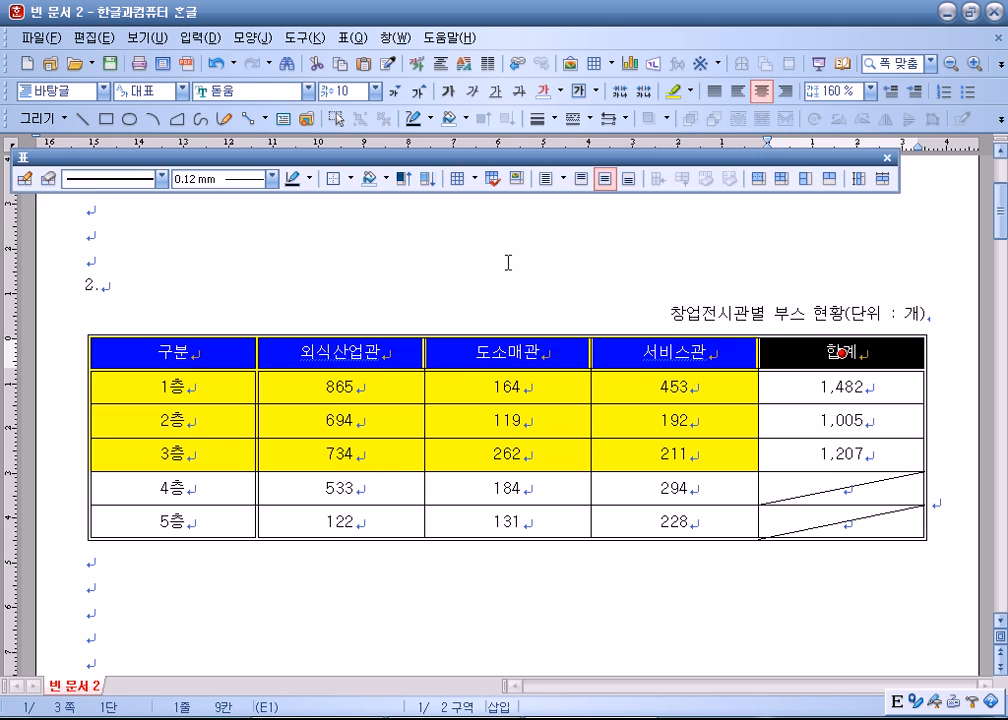
left_click(422, 293)
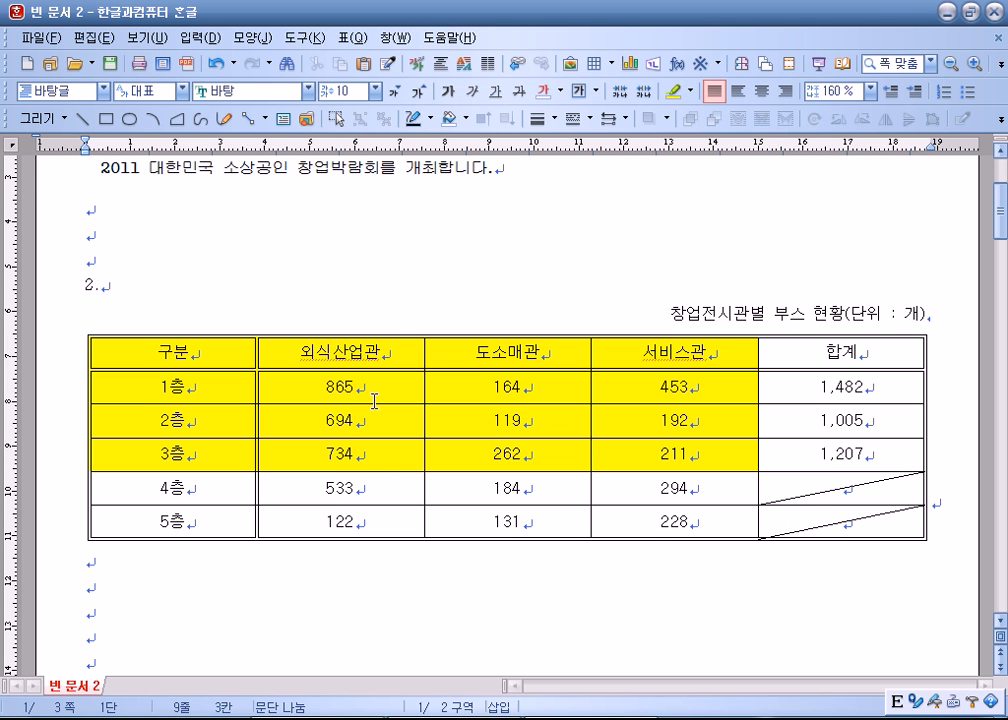
- Create a chart from the yellow table cells and turn on 글자처럼 취급 for the chart
left_click_drag(165, 352, 674, 454)
left_click(630, 63)
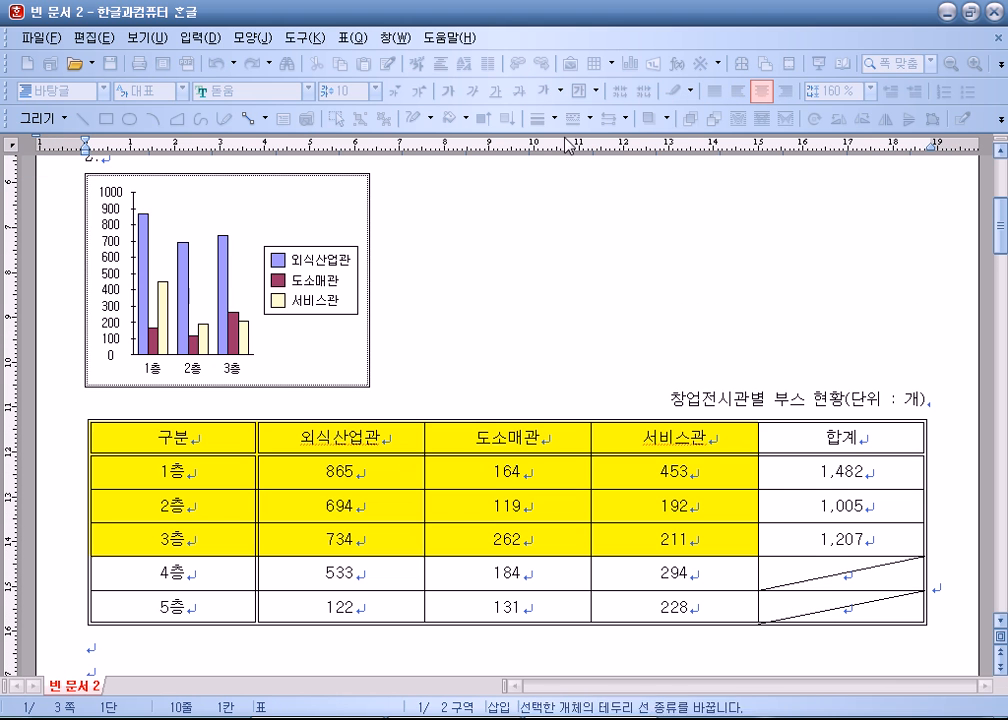
right_click(300, 222)
left_click(318, 229)
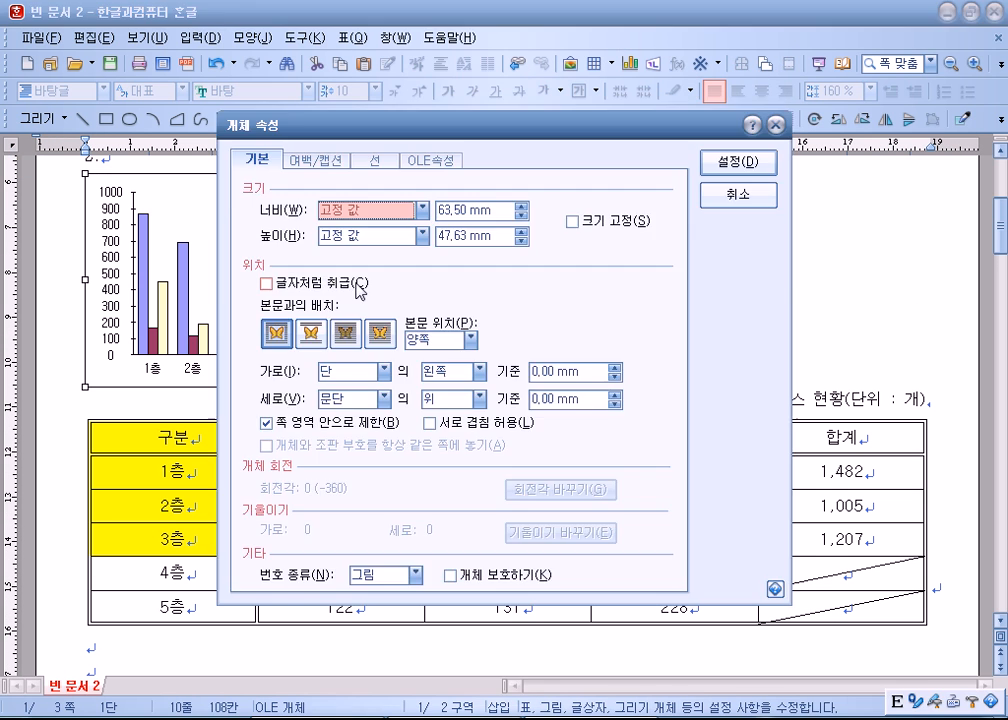
left_click(327, 288)
key("Return")
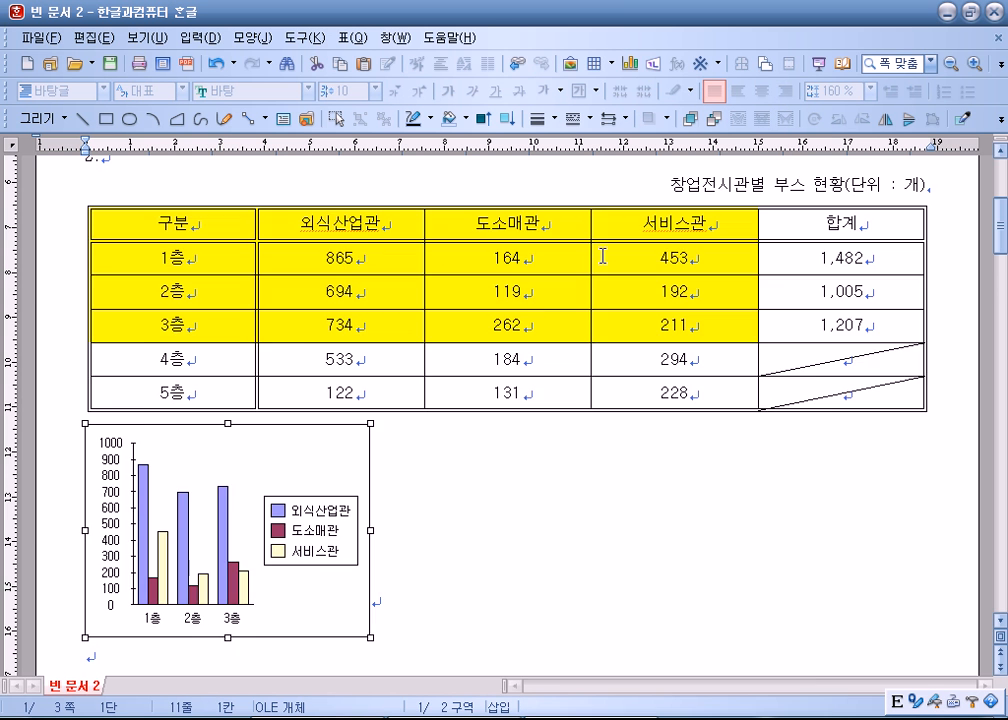
- Widen the chart to match the table's width and insert a blank line between the table and the chart
scroll(472, 342, "down", 5)
left_click_drag(676, 249, 877, 248)
left_click_drag(924, 468, 924, 467)
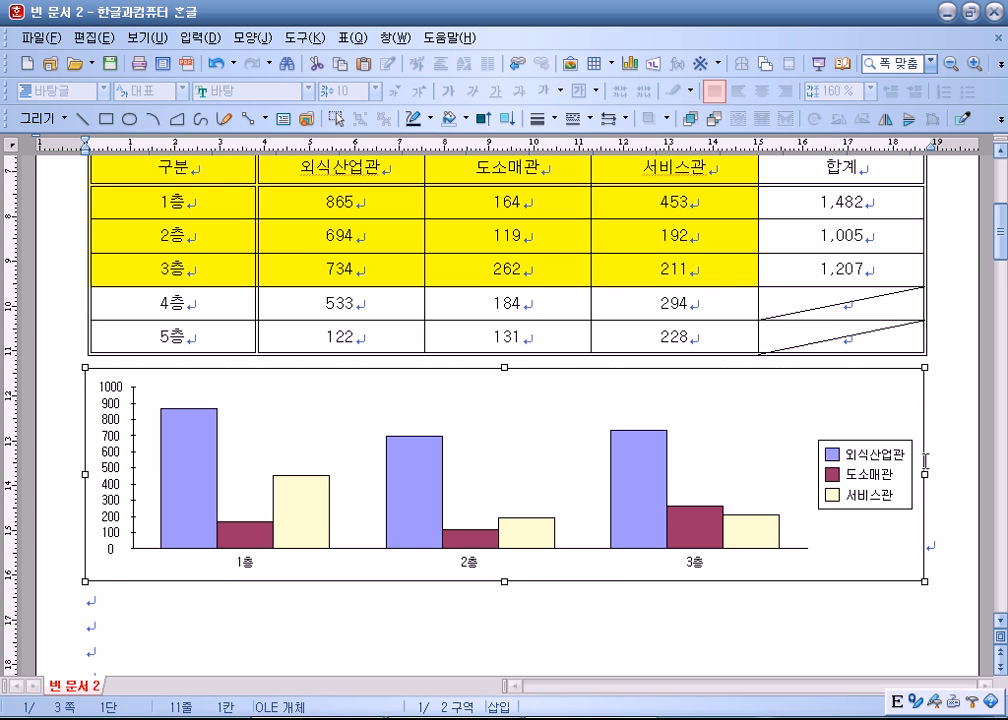
left_click(933, 298)
key("Right")
scroll(578, 349, "down", 5)
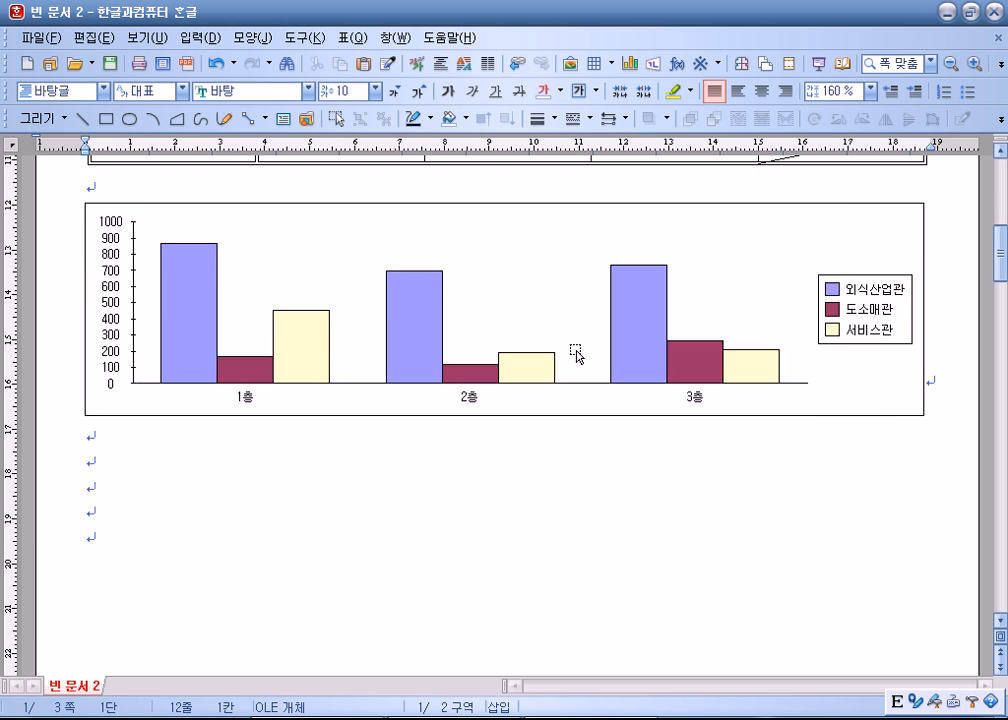
- With the chart wizard, set the chart title to 창업전시관별 부스 현황 and the Y axis title to (단위 : 개)
scroll(441, 342, "up", 3)
left_click(448, 327)
double_click(448, 327)
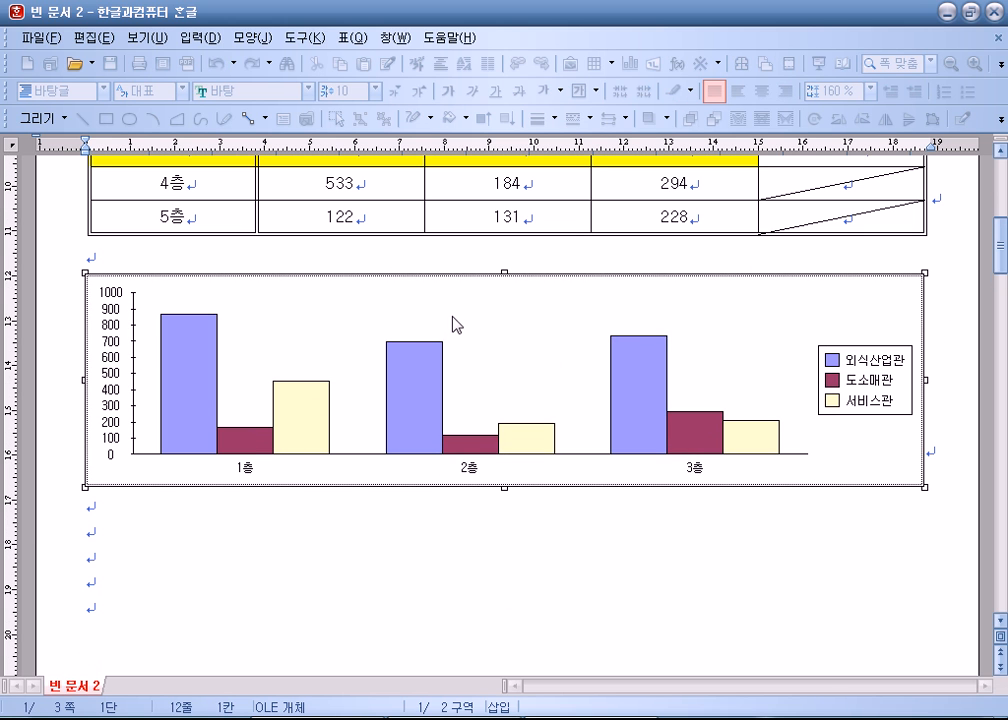
right_click(454, 320)
left_click(517, 504)
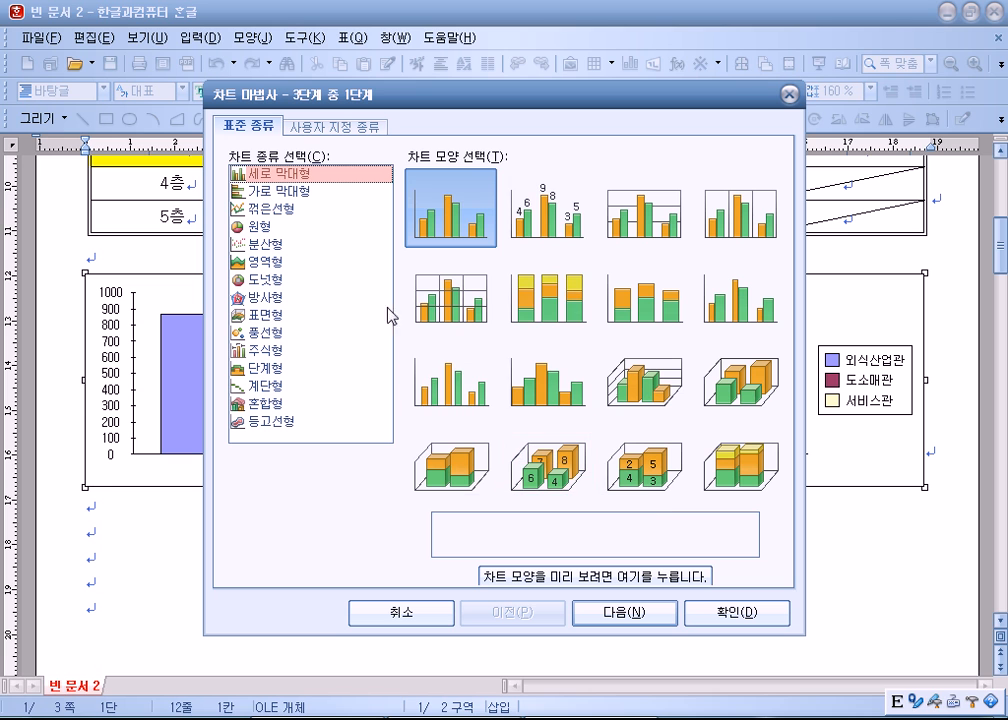
left_click(596, 612)
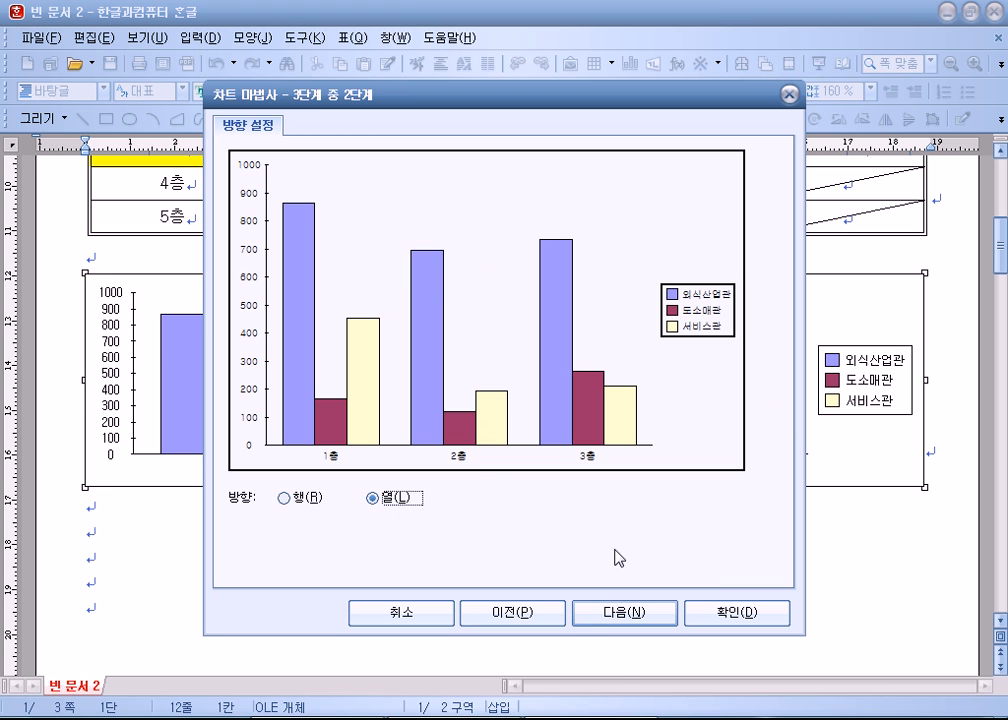
left_click(632, 610)
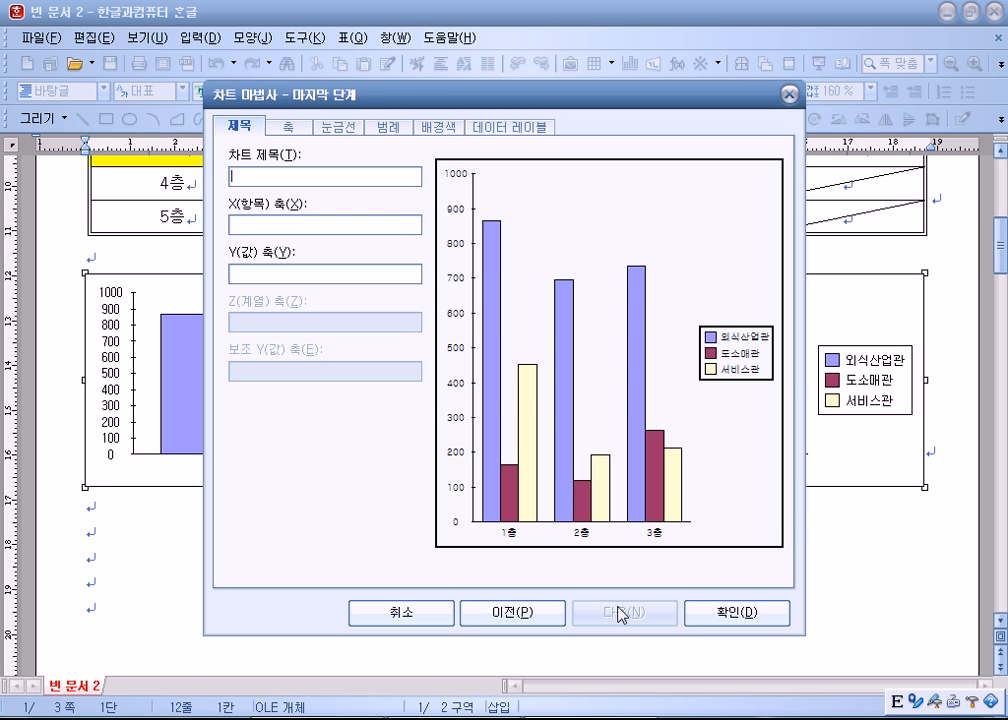
type("창어")
type("전시관별 부스 현황")
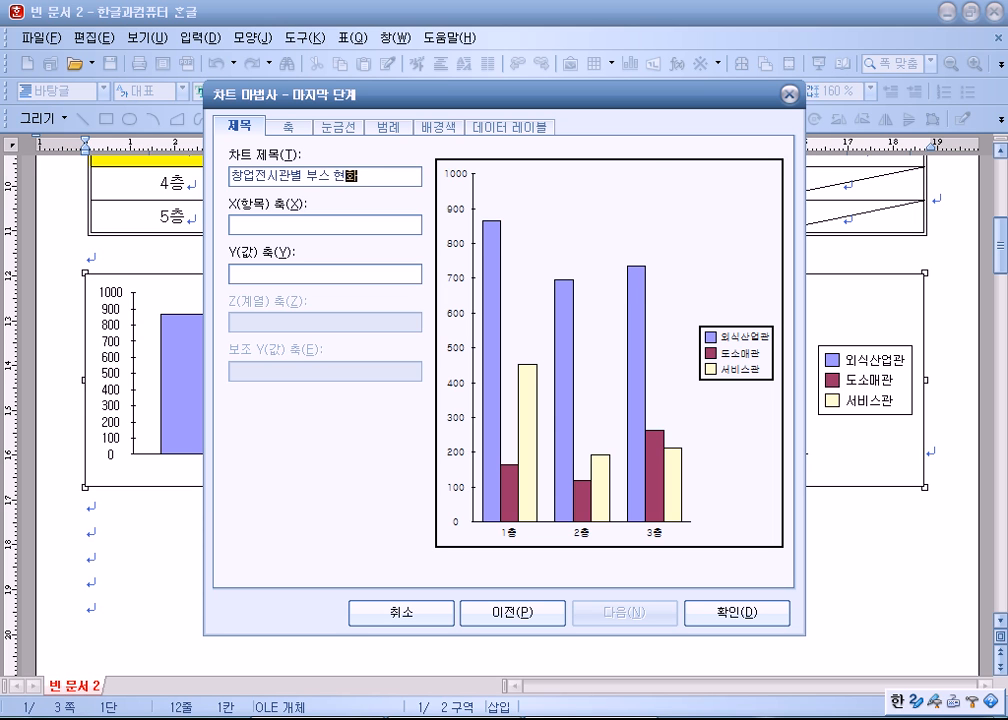
key("Tab")
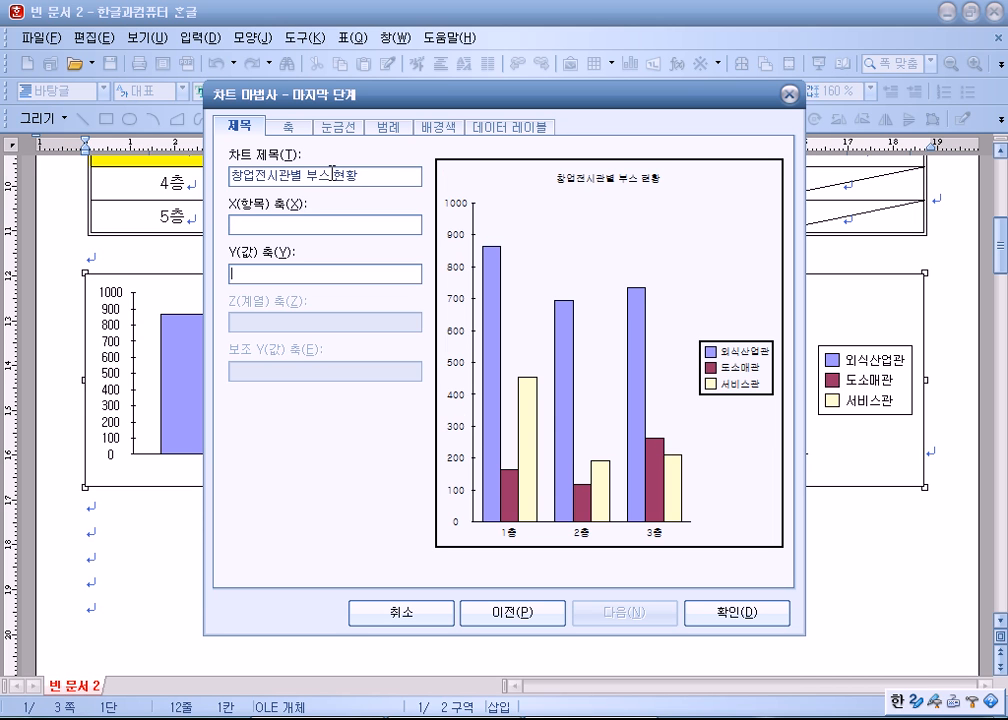
type("(단ㅇ")
key("Return")
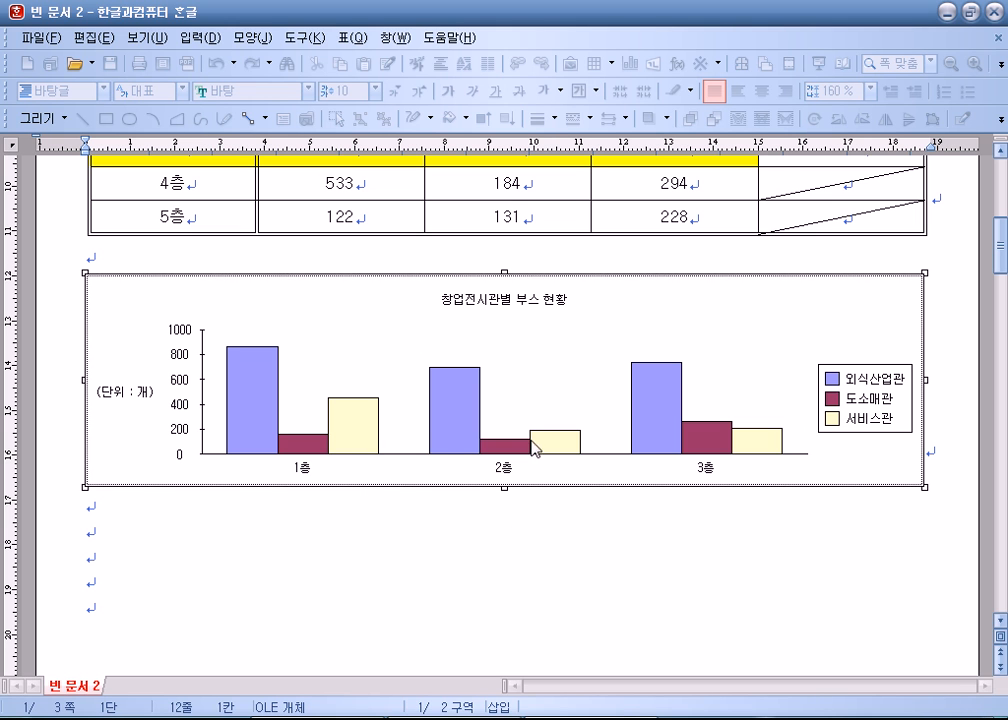
- Set the chart title's font to 굴림, size 12, bold
double_click(532, 300)
left_click(365, 170)
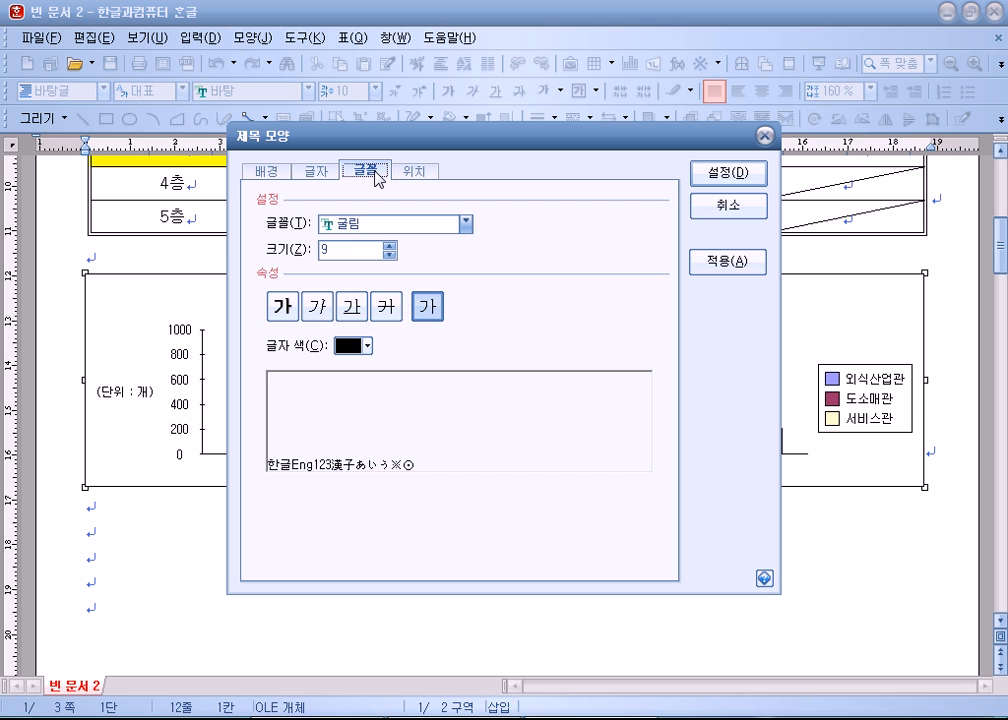
left_click(377, 234)
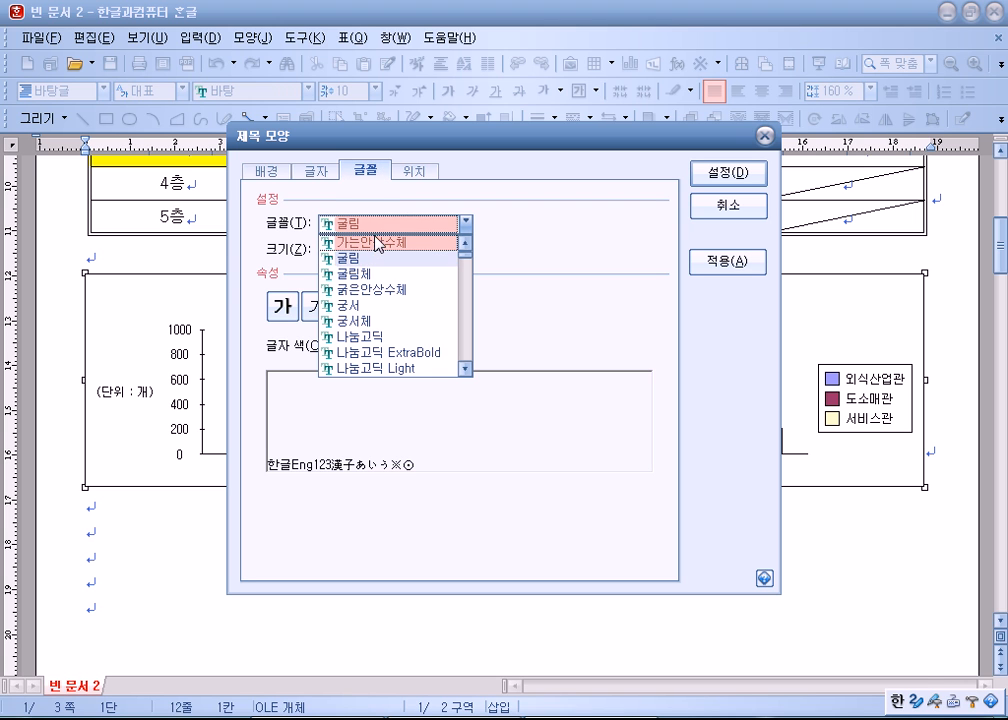
left_click(514, 270)
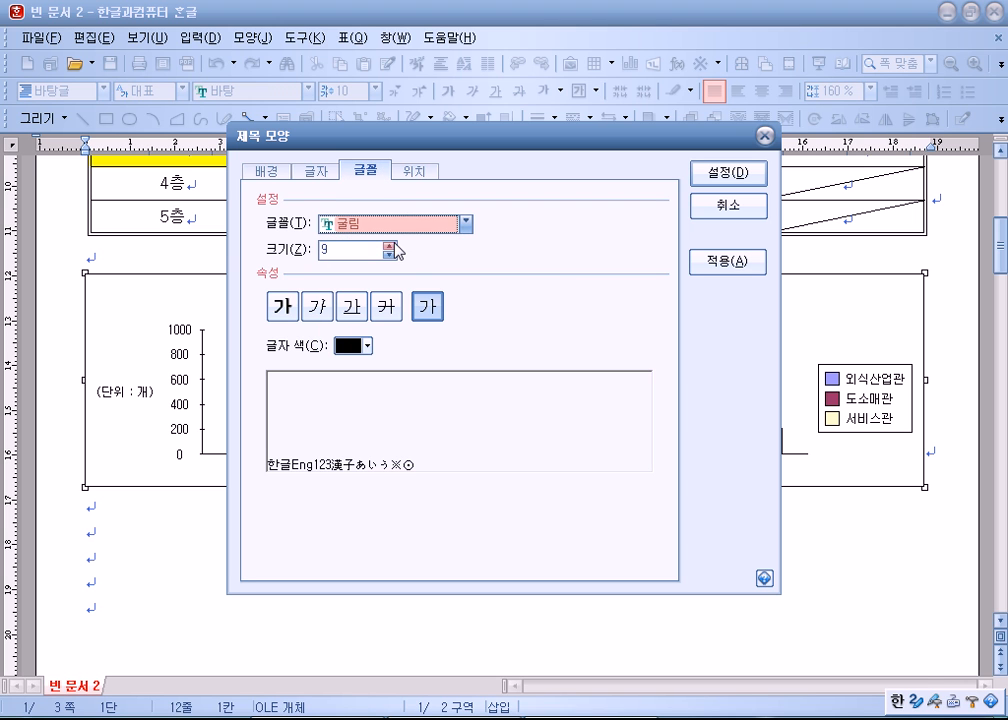
double_click(394, 243)
left_click(390, 245)
left_click(283, 306)
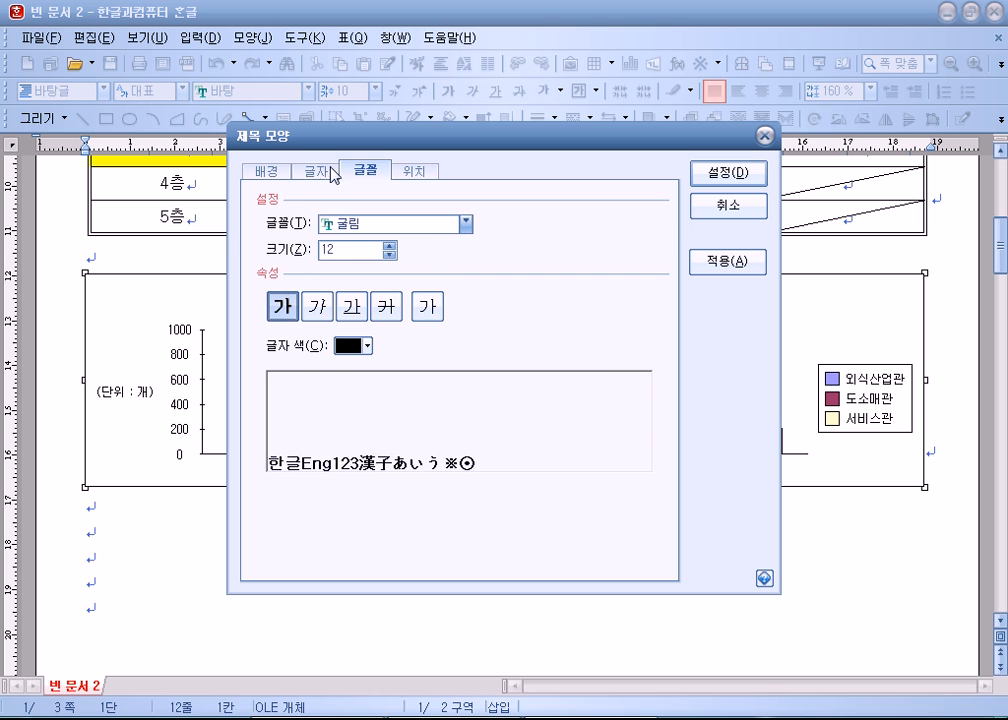
- Give the chart title a 한 줄로 border and a 2 pt shadow, and widen and recentre its box above the plot
left_click(277, 174)
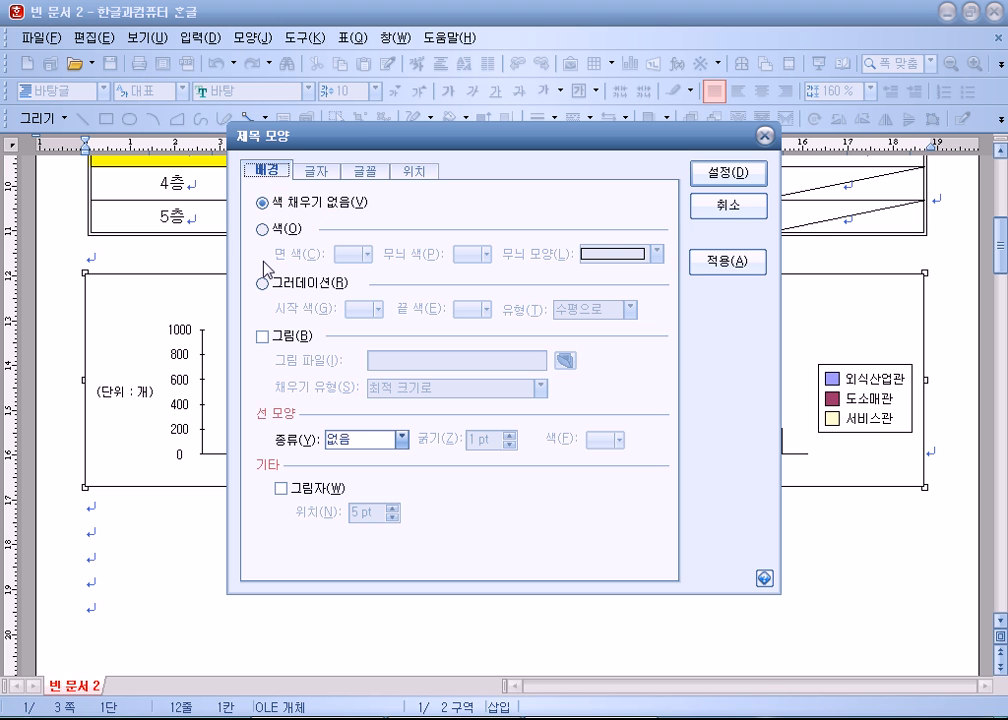
left_click(401, 439)
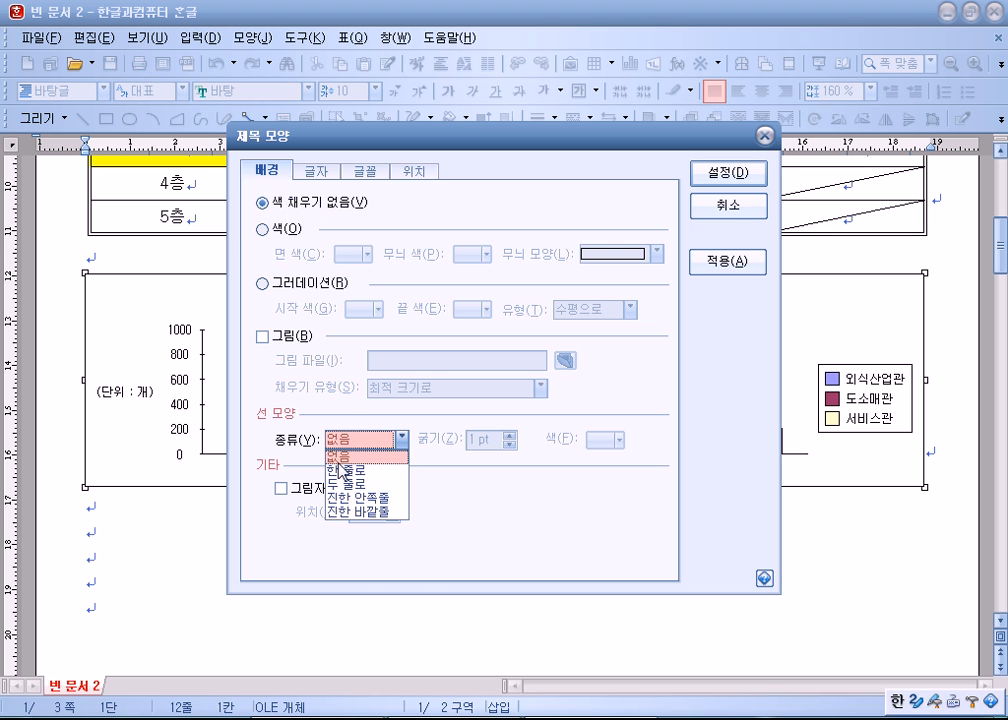
left_click(340, 466)
left_click(316, 489)
left_click(392, 518)
left_click(392, 518)
left_click(392, 518)
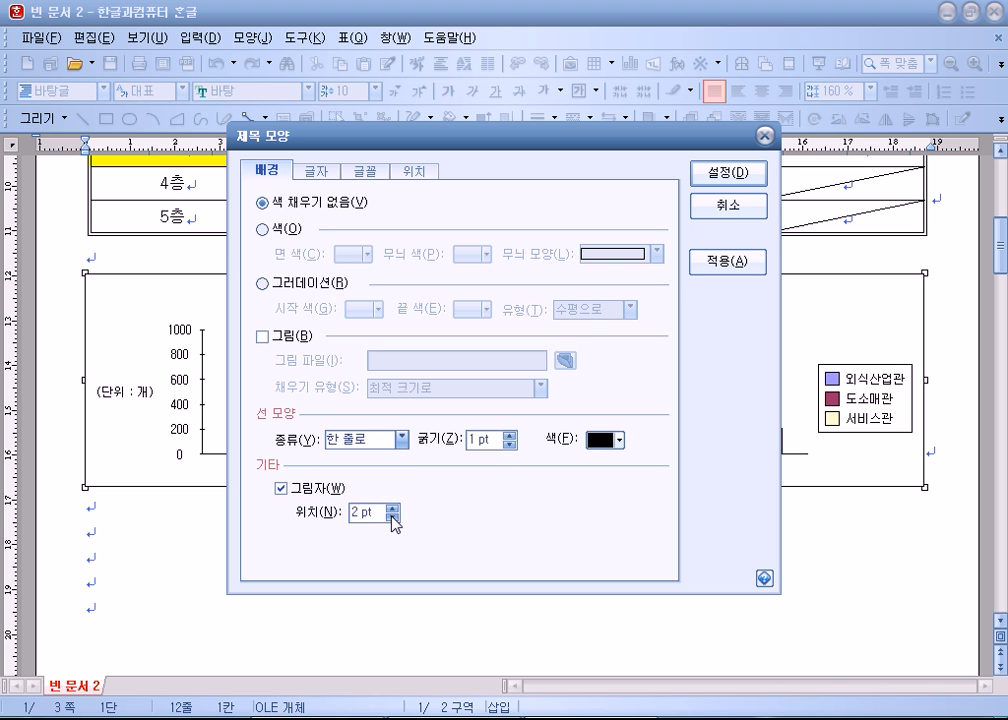
key("Return")
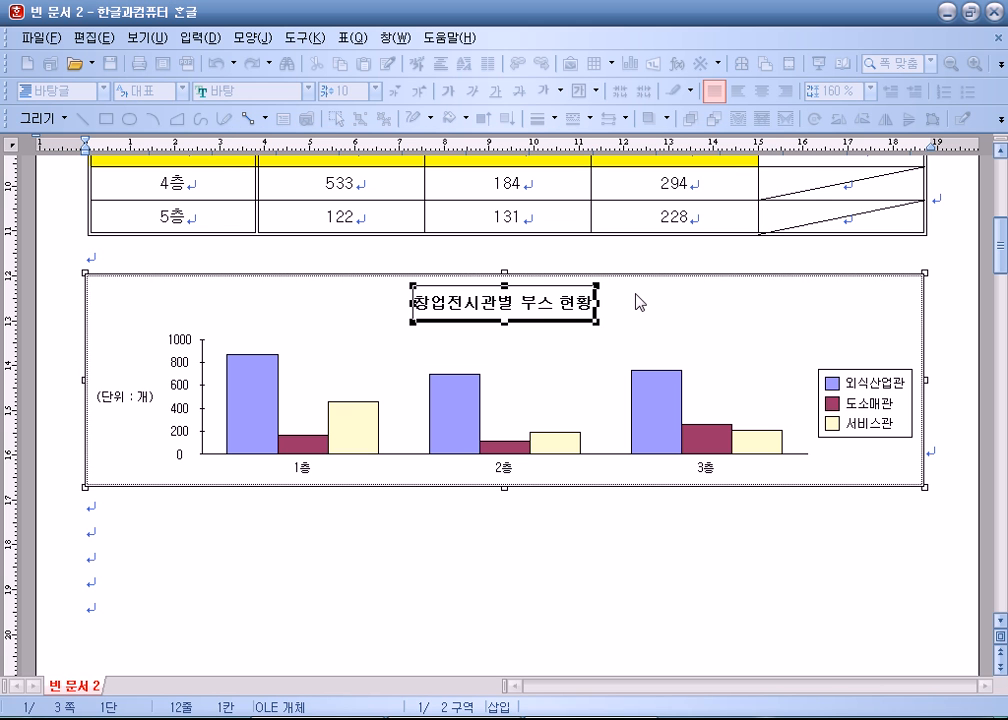
left_click_drag(605, 303, 626, 324)
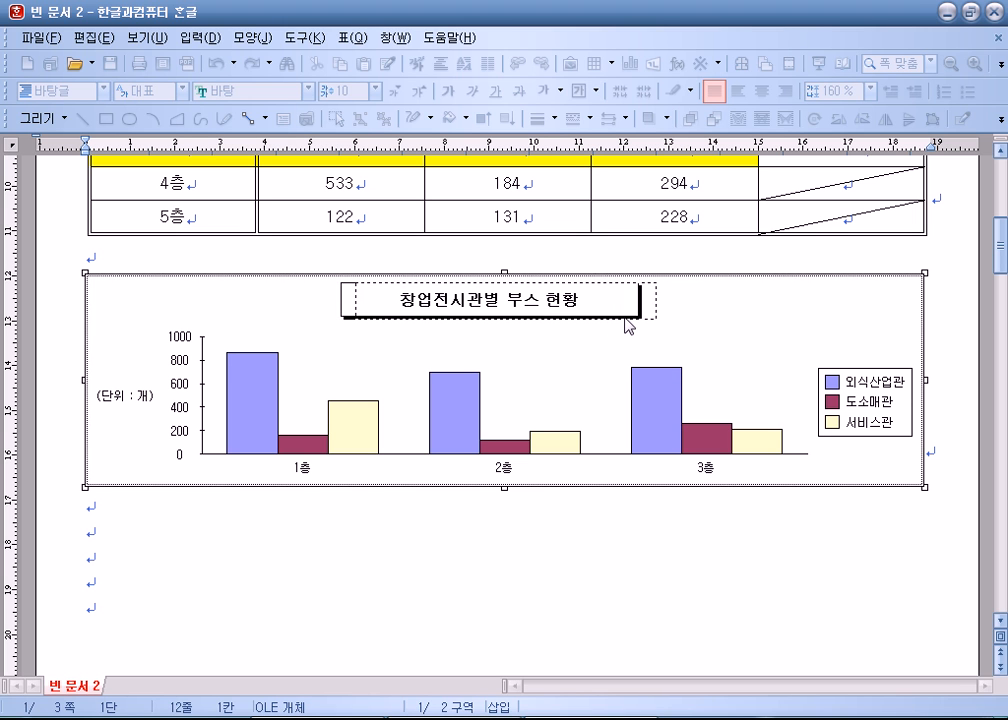
left_click(204, 370)
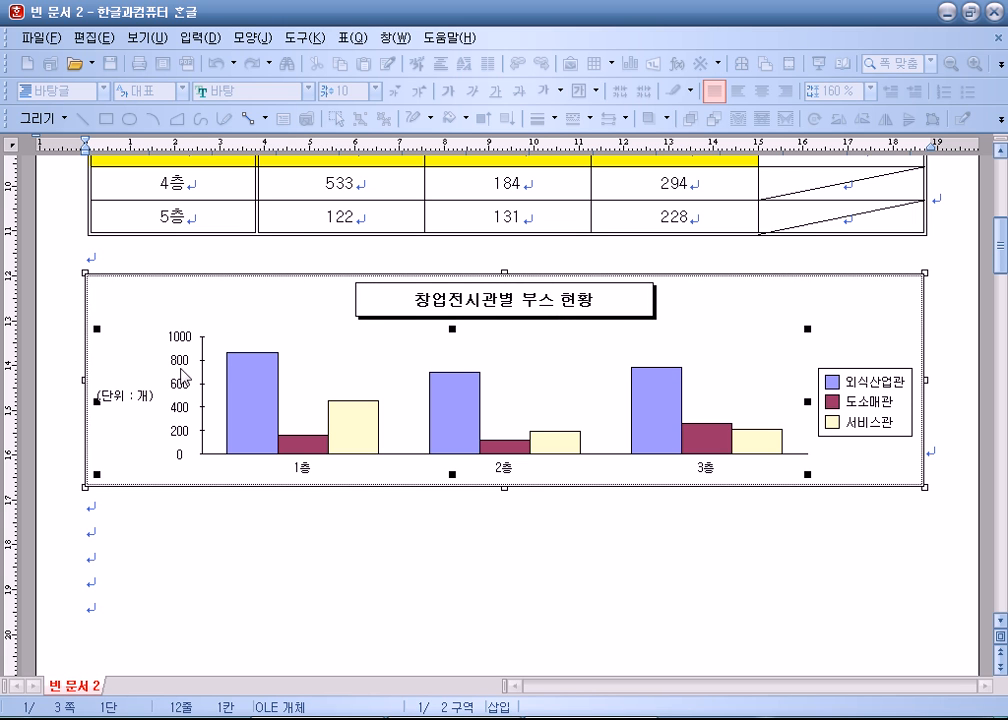
- Set the font size of the chart's Y axis title to 10
double_click(132, 399)
left_click(352, 172)
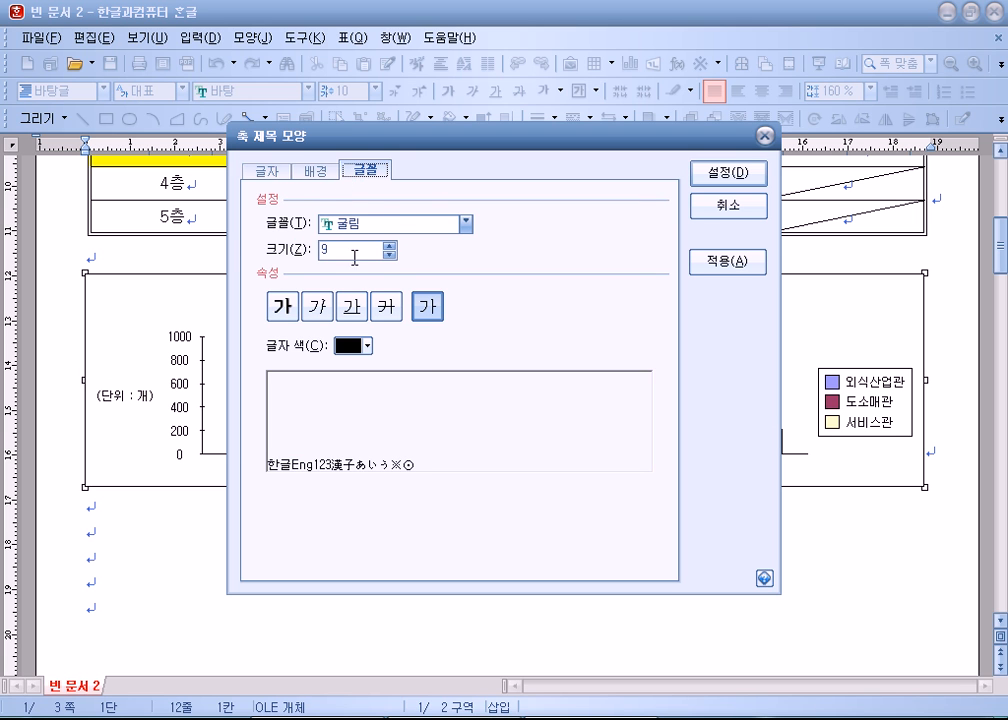
left_click(390, 256)
left_click(728, 173)
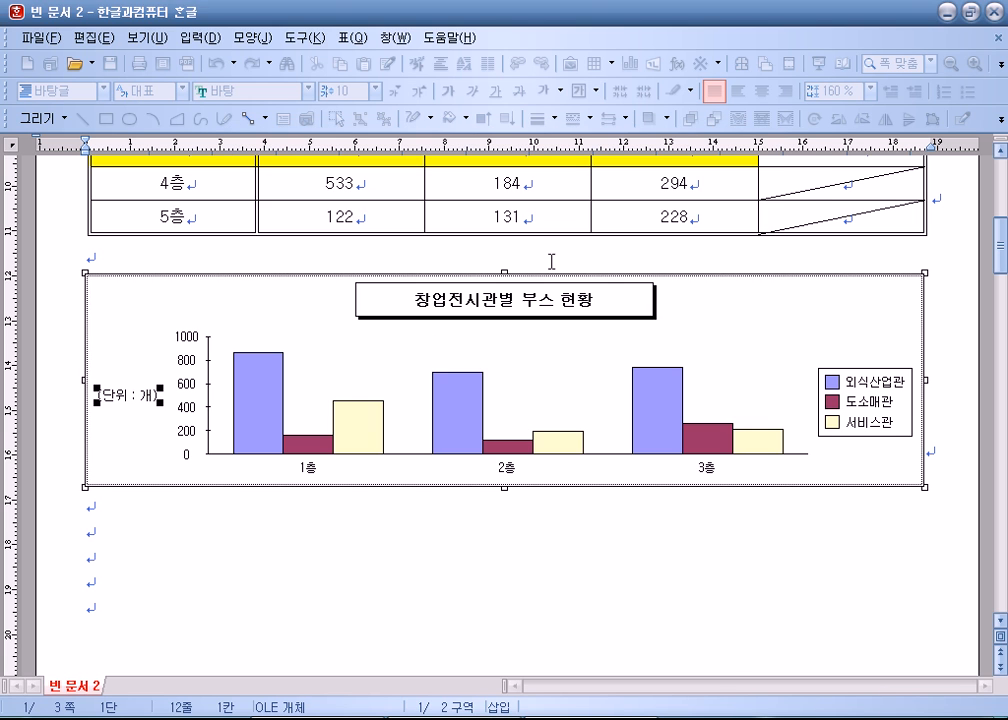
- Set the font size of the value axis labels and the category axis labels to 10
double_click(190, 390)
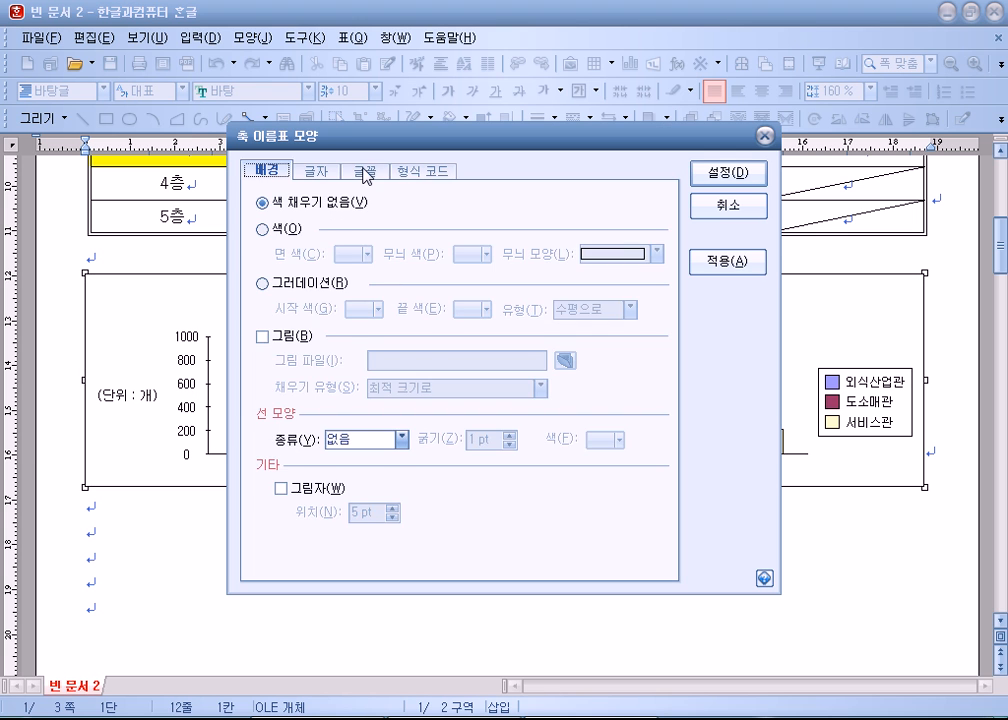
left_click(365, 173)
left_click(390, 245)
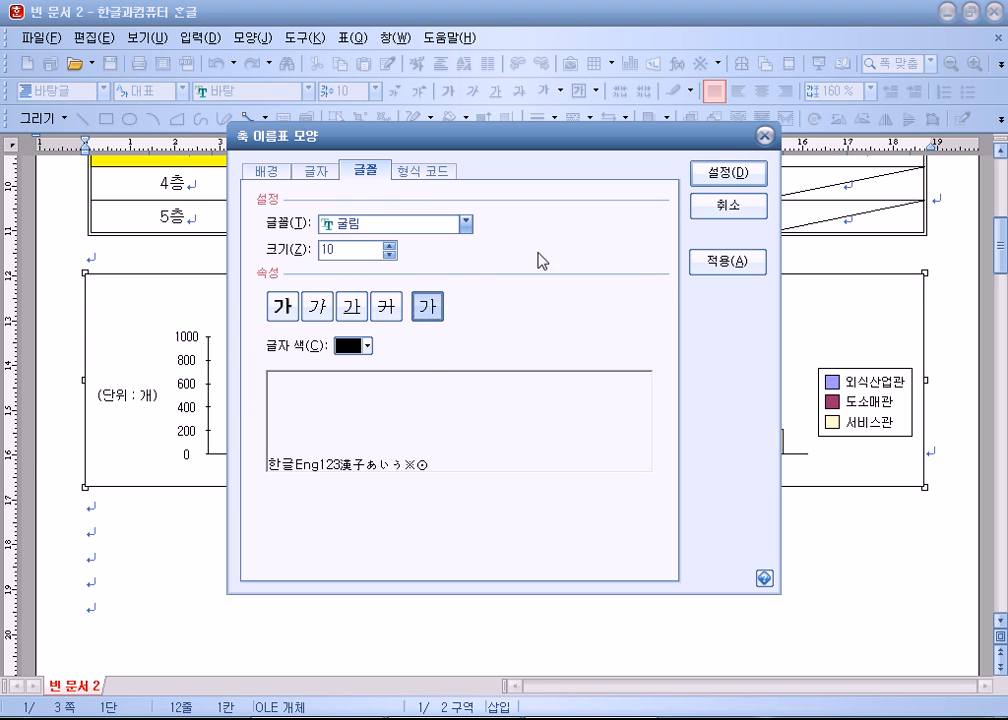
left_click(726, 178)
double_click(509, 477)
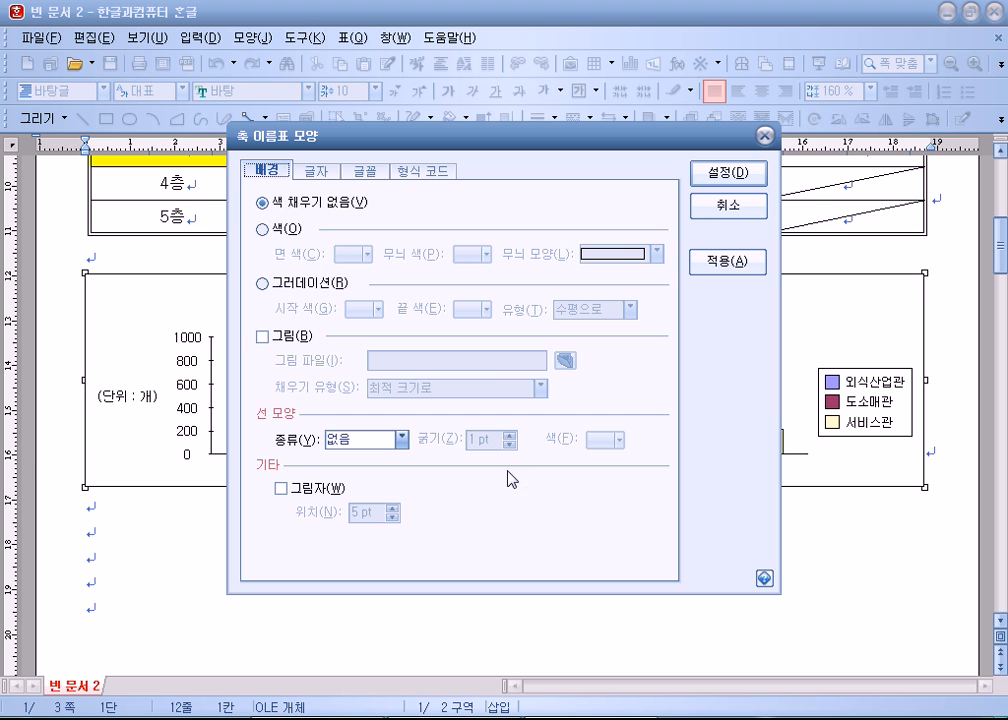
left_click(375, 174)
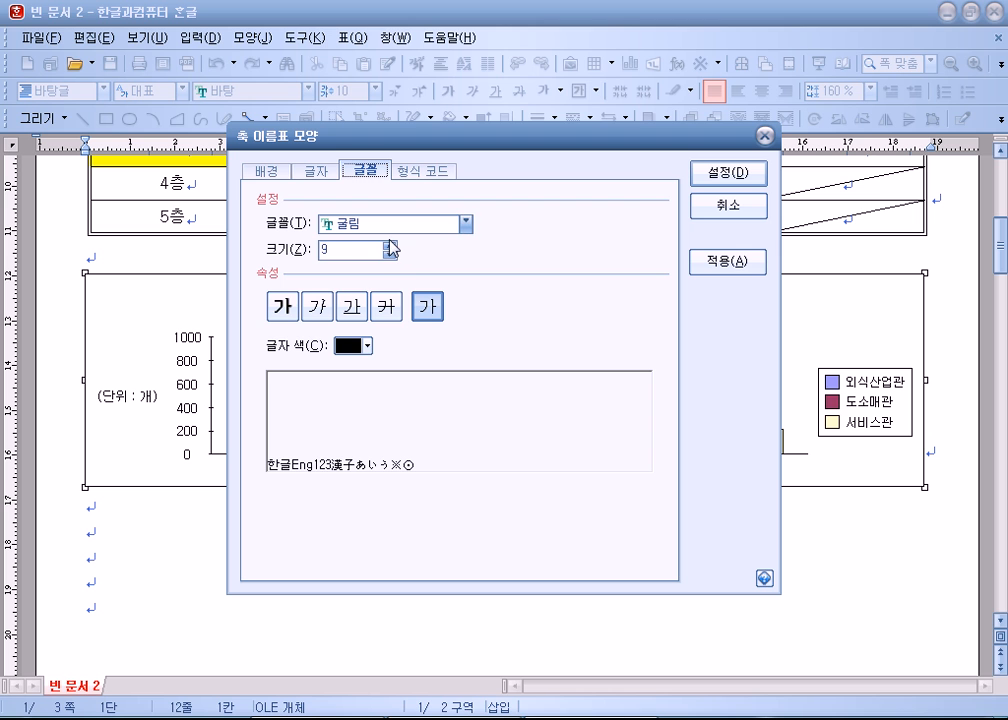
left_click(728, 173)
- Set the font size of the chart legend to 10
double_click(866, 410)
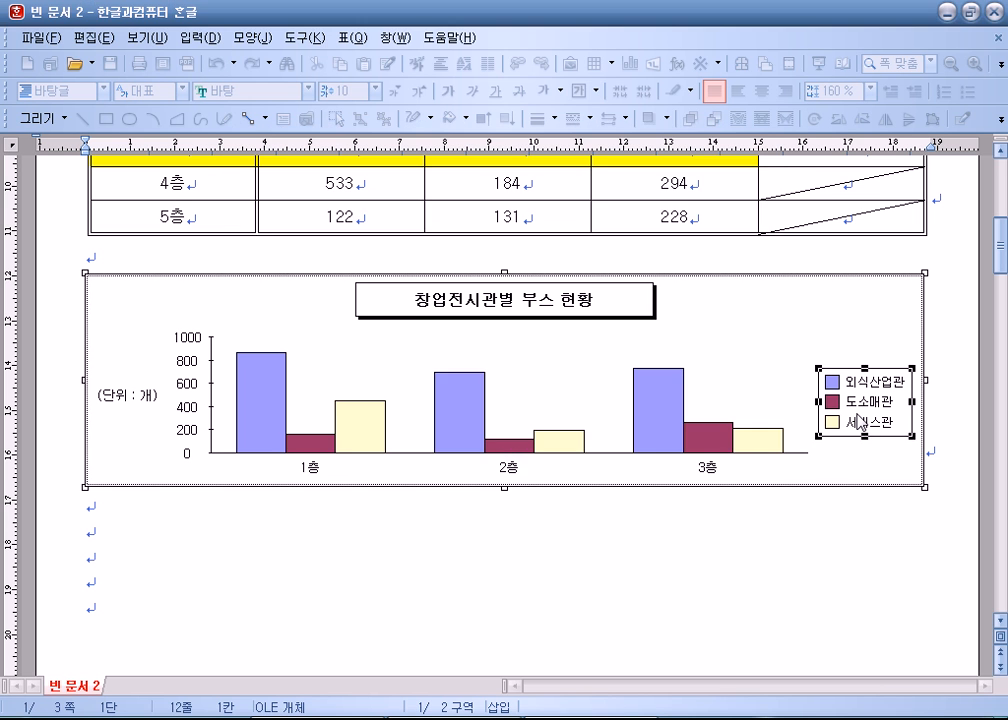
left_click(330, 172)
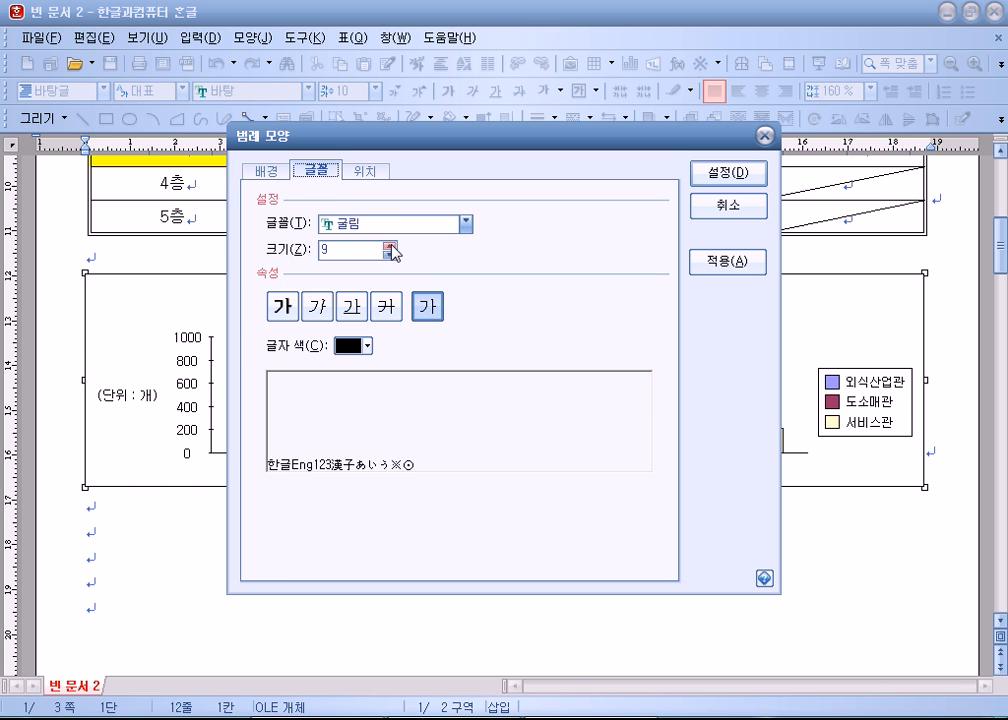
left_click(716, 180)
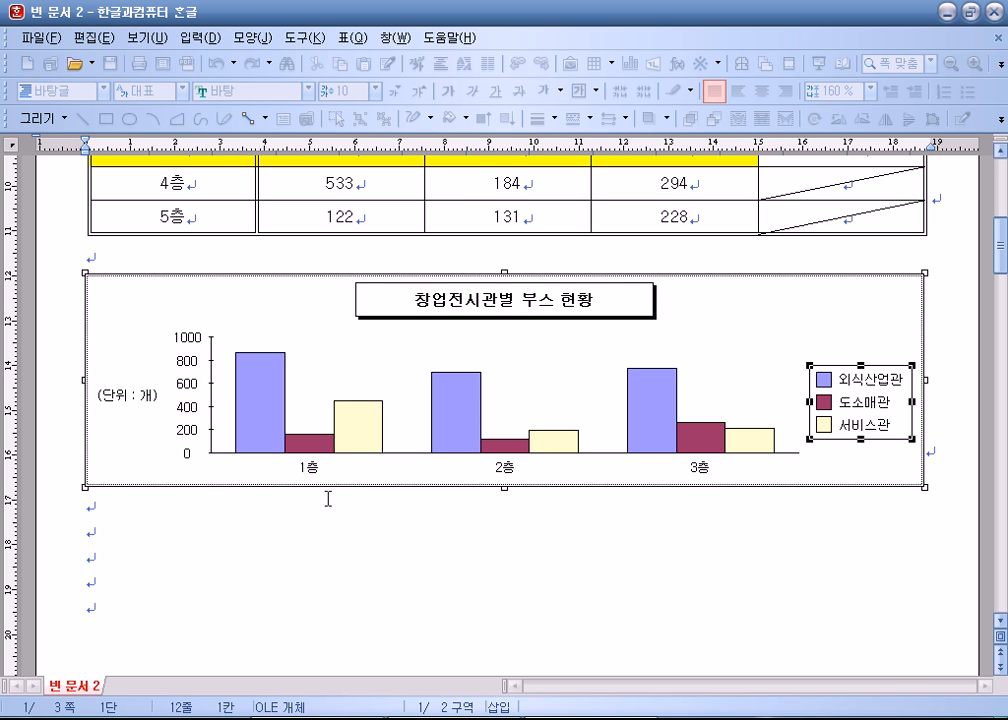
- Turn off automatic scaling (자동으로 꾸밈) for the chart's value (Y) axis and apply the axis settings
right_click(170, 383)
right_click(196, 378)
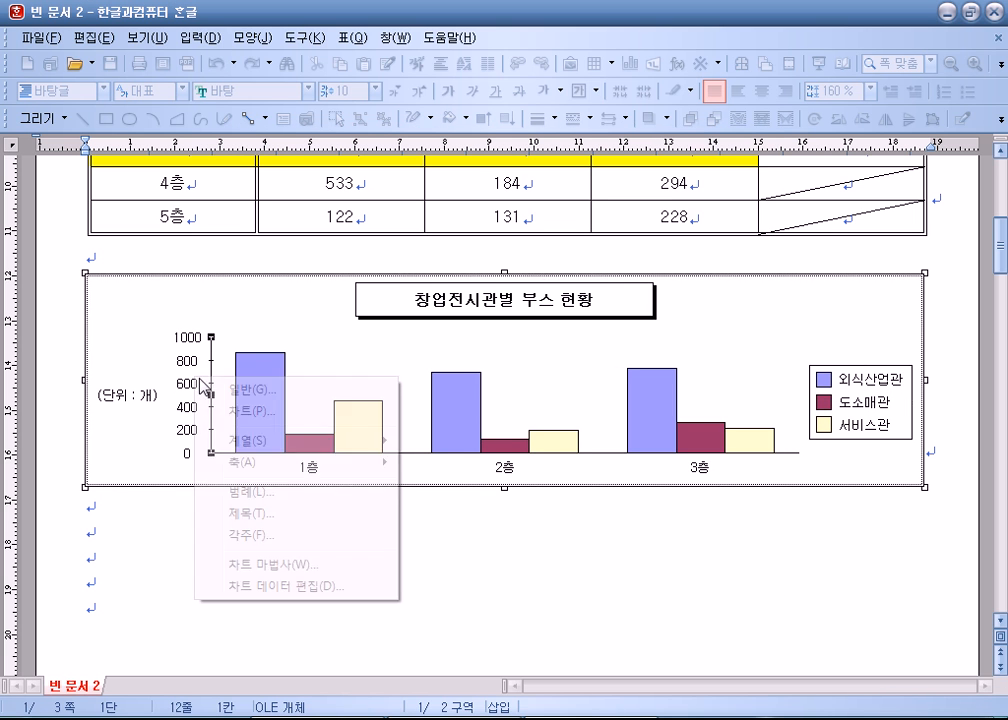
mouse_move(238, 465)
left_click(430, 459)
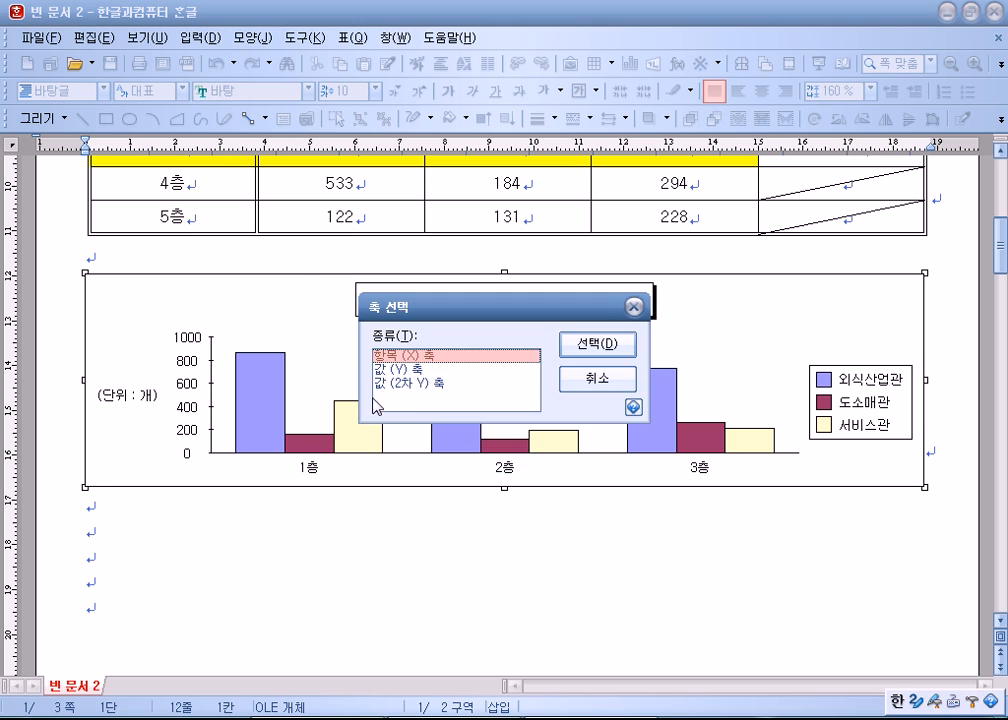
left_click(419, 368)
left_click(592, 346)
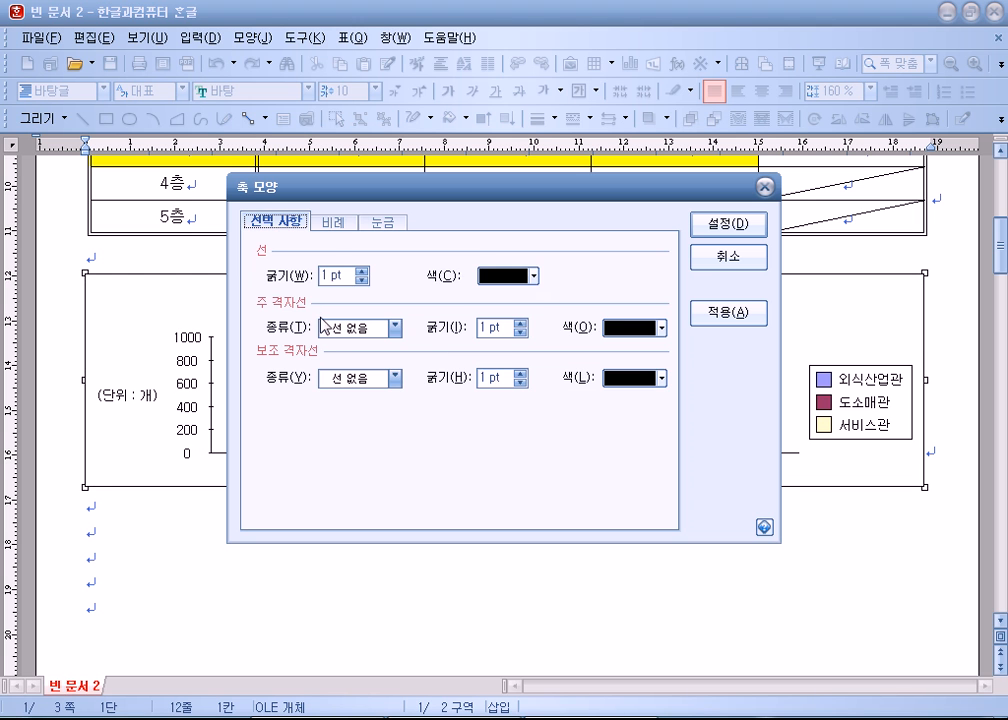
left_click(345, 224)
left_click(358, 279)
double_click(429, 333)
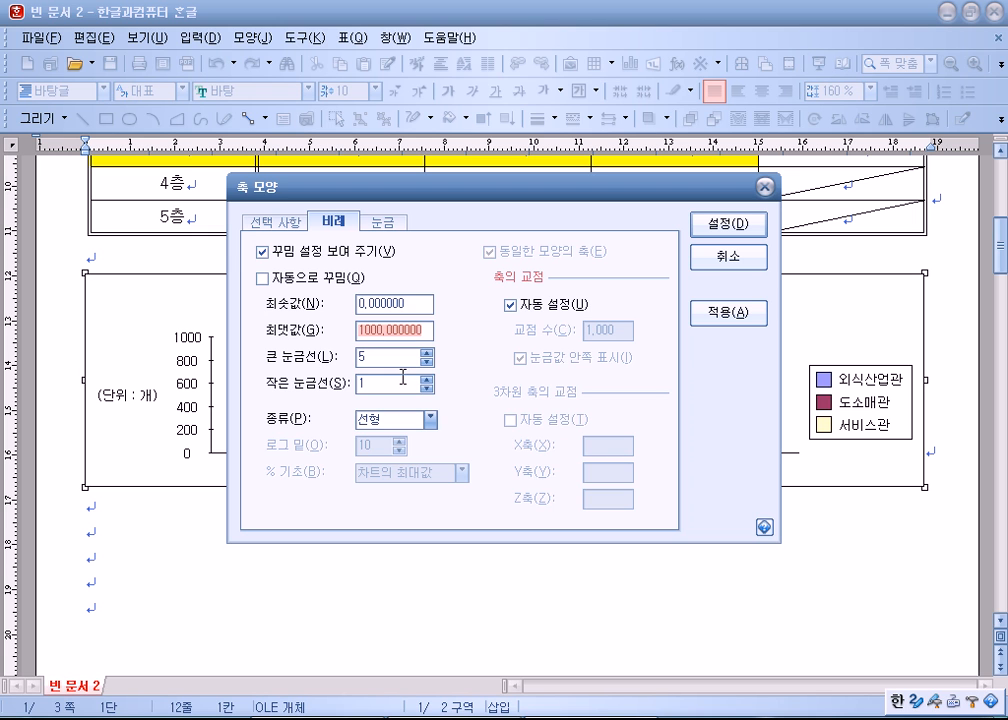
key("Return")
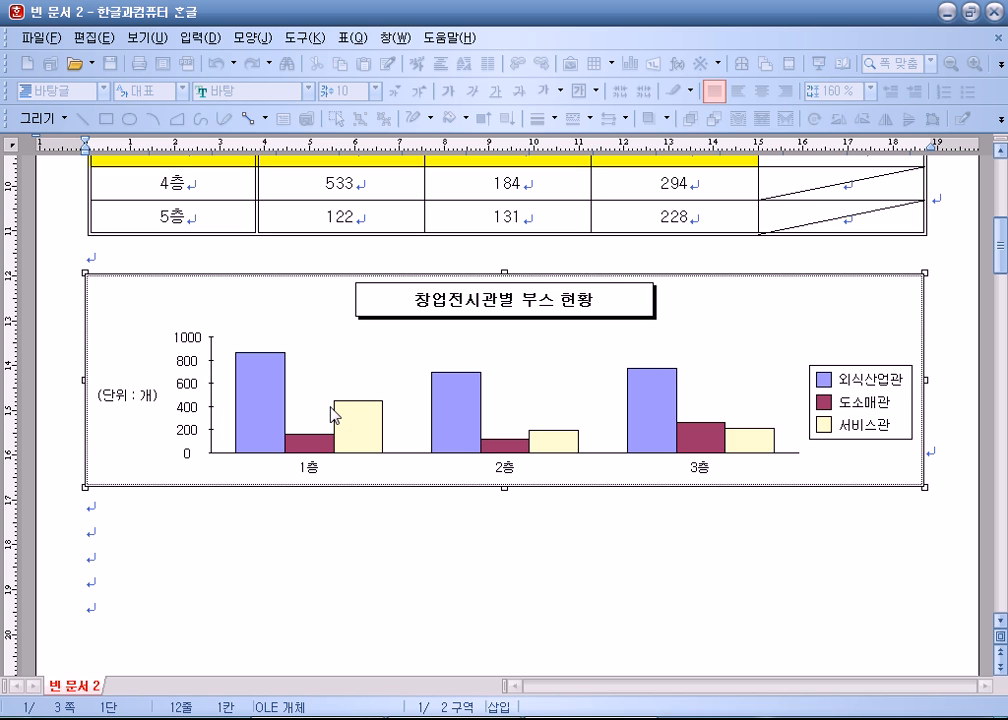
- Add tick marks crossing the axis line to the chart's category (X) axis, apply the axis settings, and leave chart editing
right_click(410, 460)
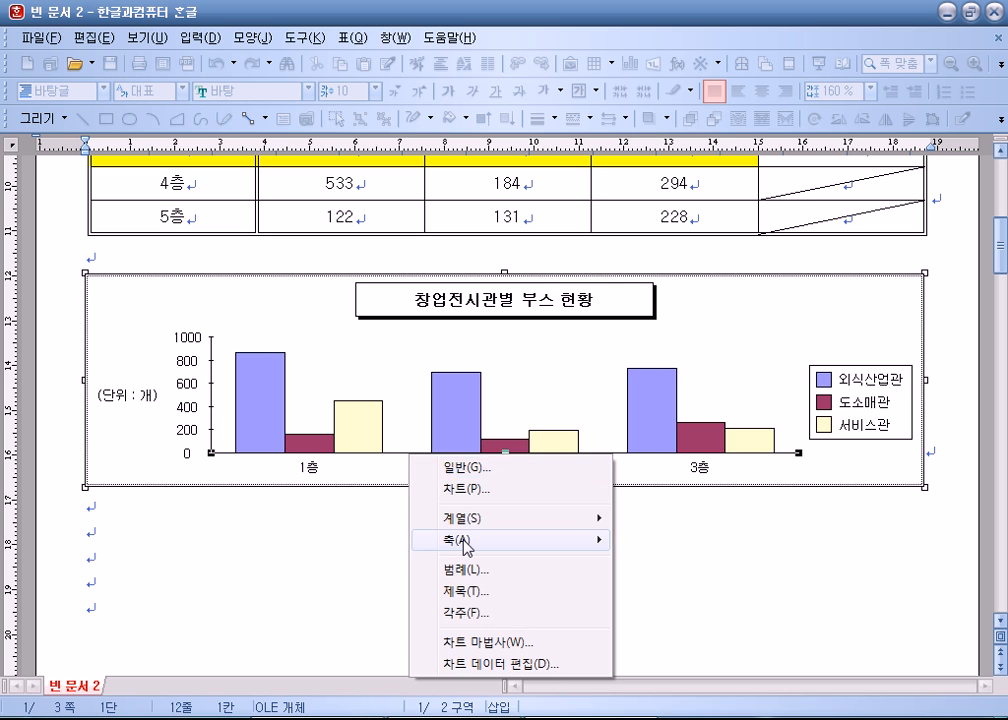
mouse_move(466, 541)
left_click(657, 540)
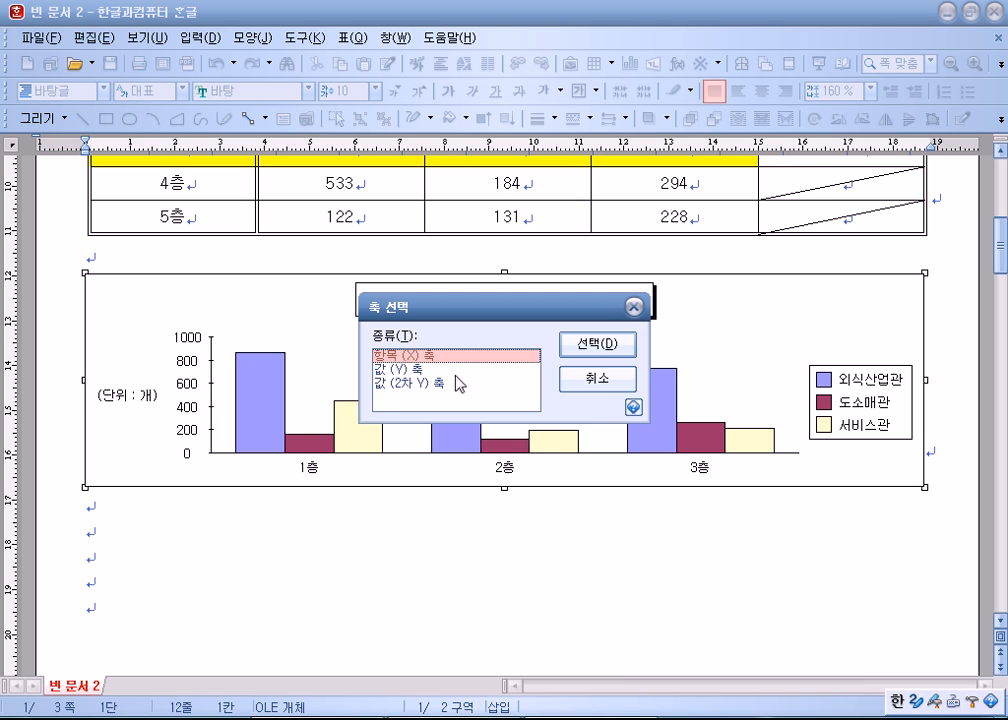
left_click(618, 350)
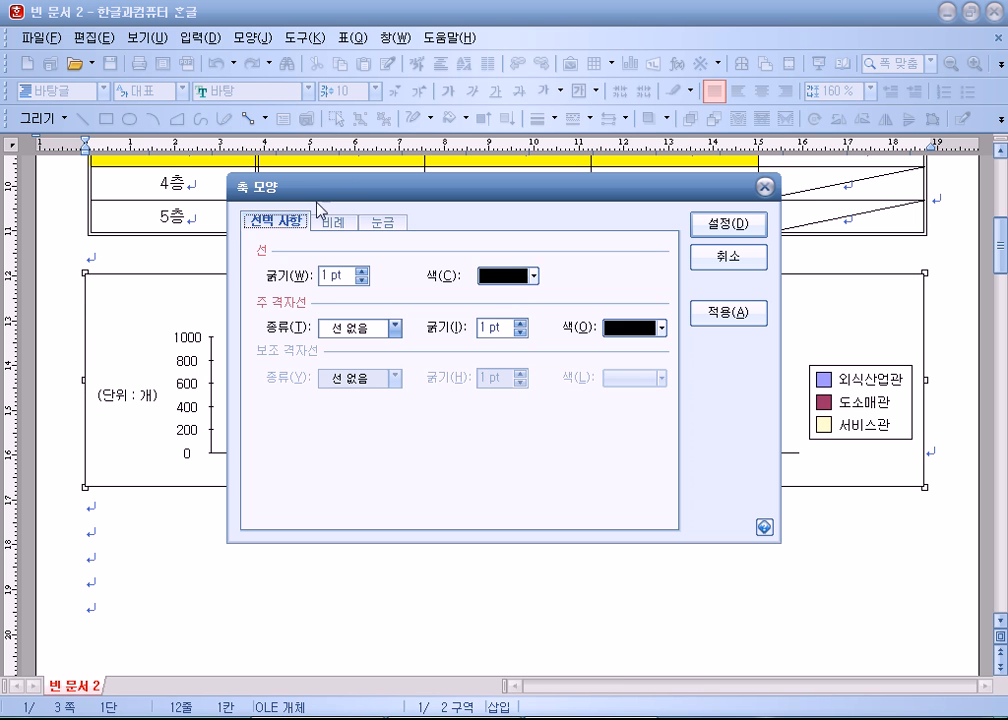
left_click(384, 222)
left_click(285, 320)
left_click(290, 296)
left_click(742, 231)
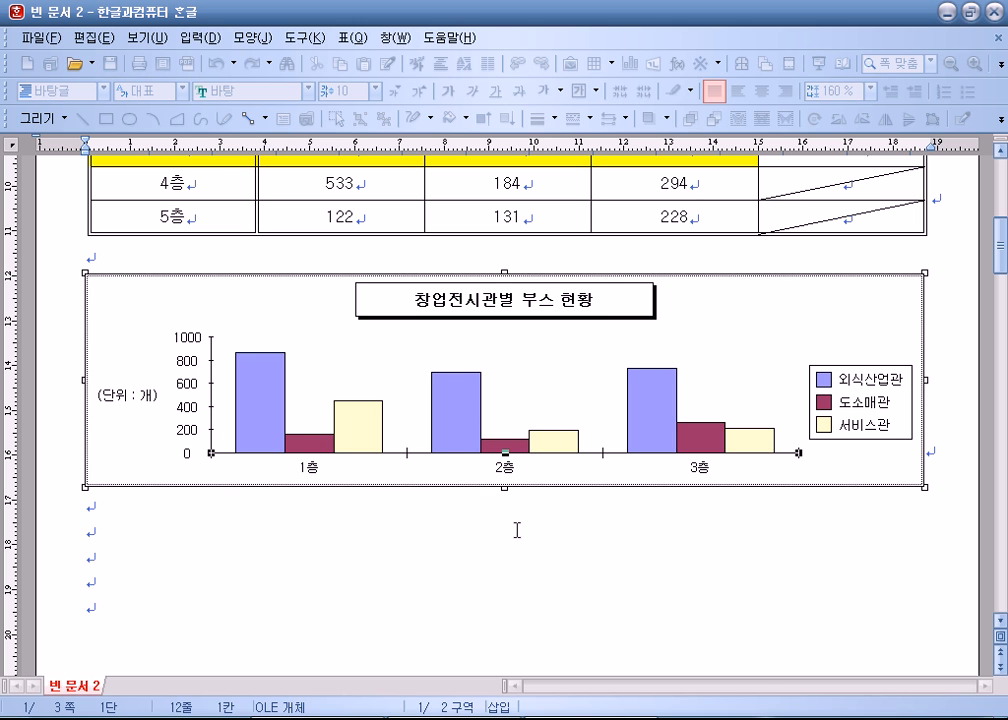
left_click(124, 314)
left_click(111, 536)
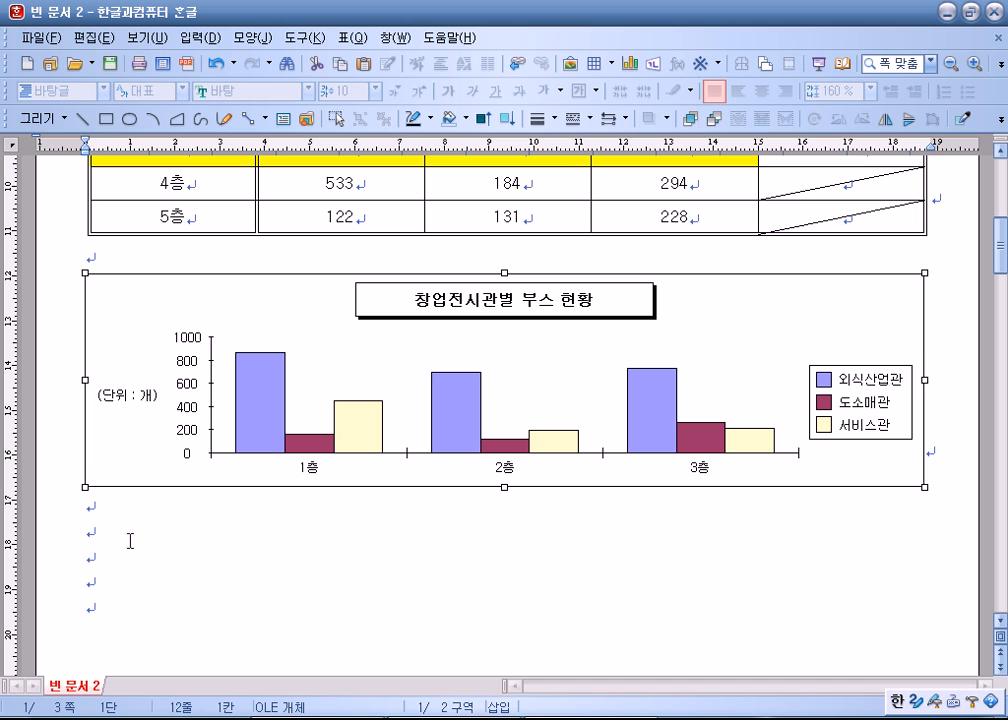
left_click(130, 540)
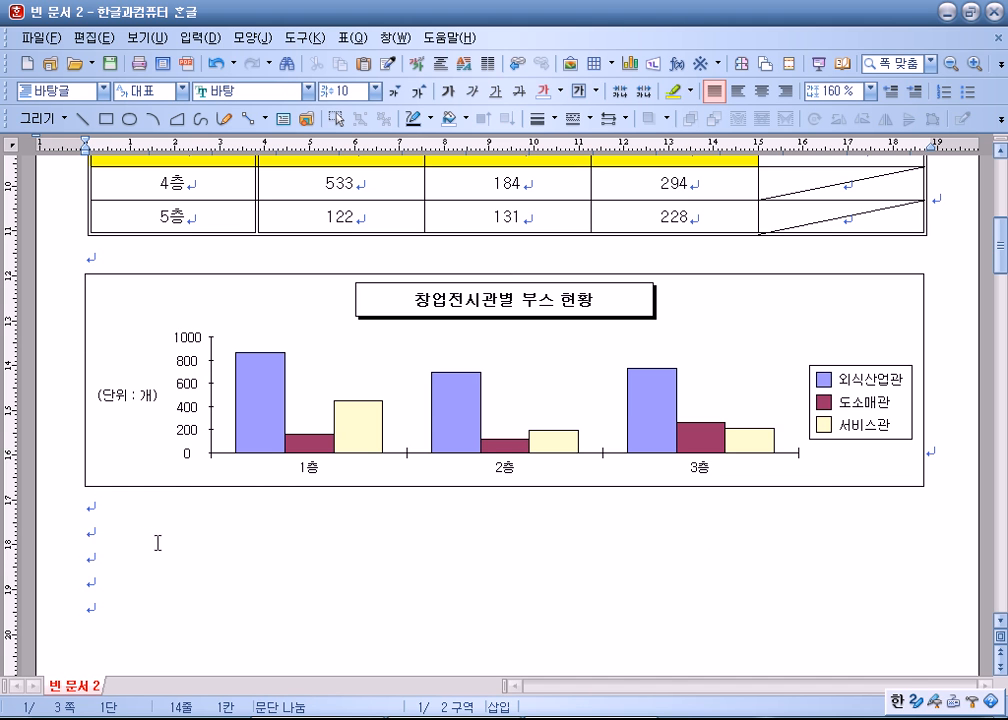
- Remove the hyperlink from the ABC주식회사 logo picture on page 2 by choosing no link (연결 안 함)
scroll(160, 540, "up", 3)
scroll(160, 540, "down", 6)
scroll(162, 537, "up", 1)
scroll(163, 537, "up", 8)
left_click(151, 481)
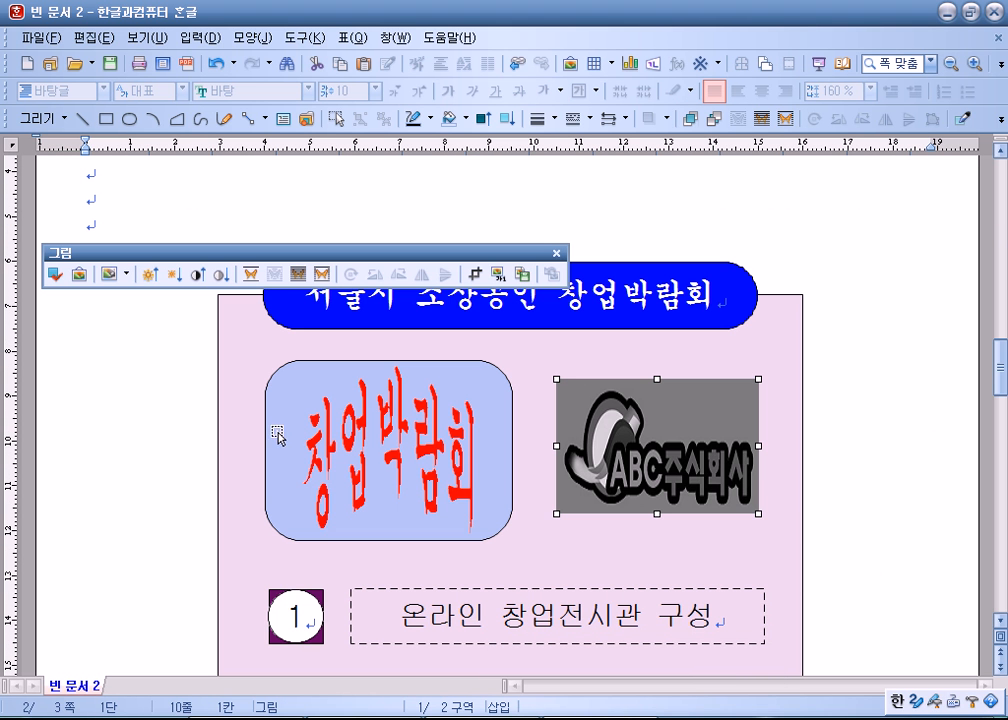
left_click(870, 551)
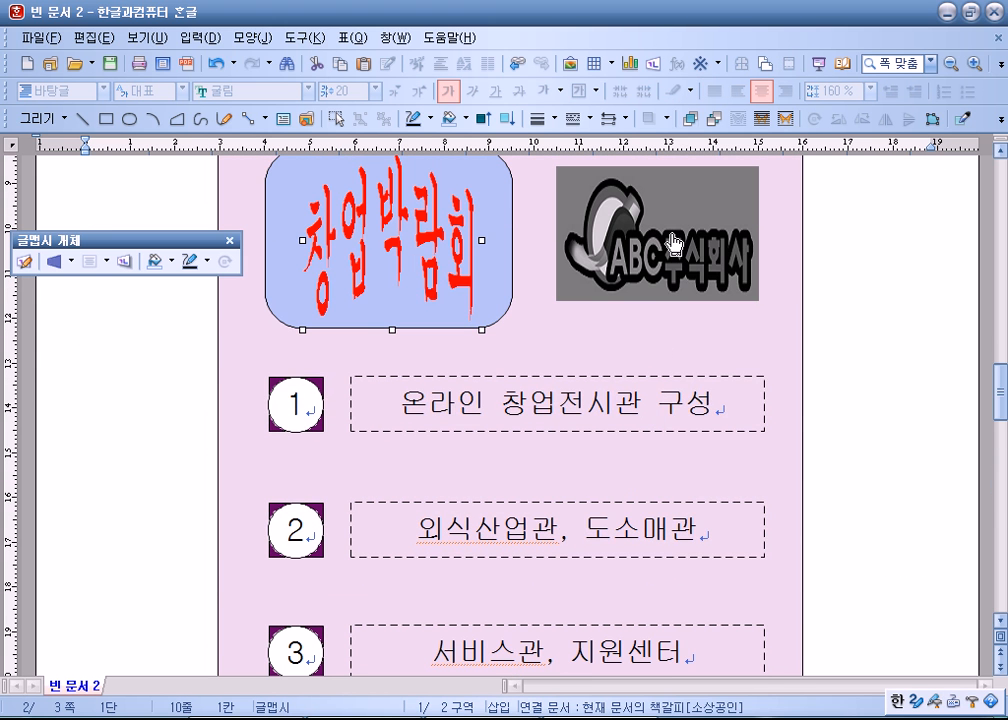
right_click(673, 243)
left_click(733, 468)
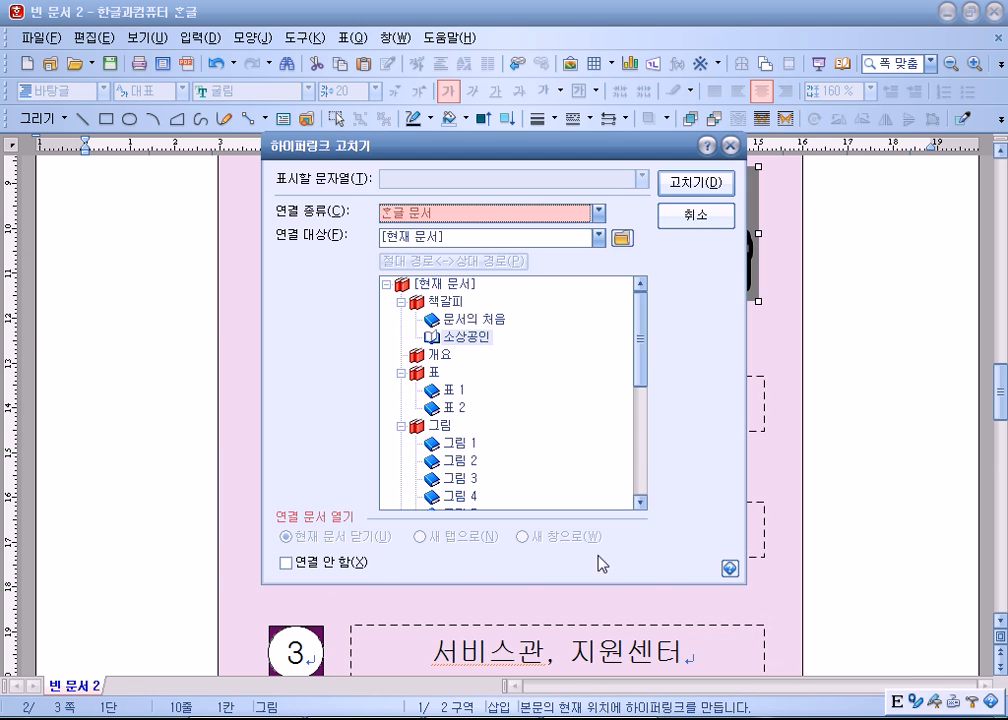
left_click(362, 567)
left_click(728, 218)
left_click(820, 305)
left_click(559, 215)
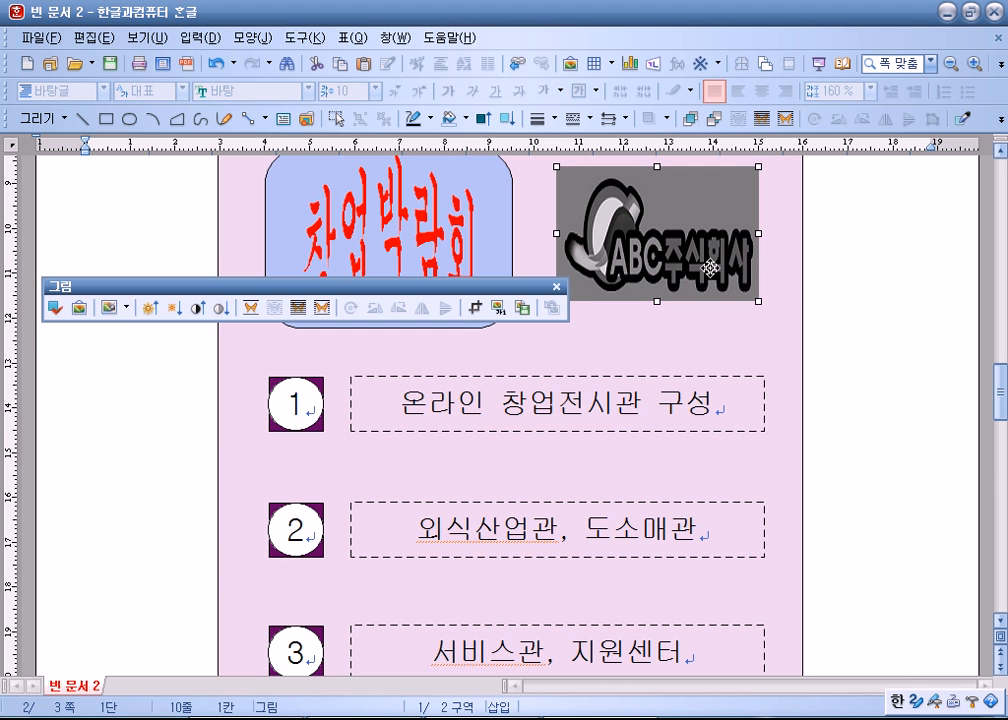
- Link the red 창업박람회 WordArt to the bookmark 소상공인 in the current document
left_click(428, 233)
right_click(419, 233)
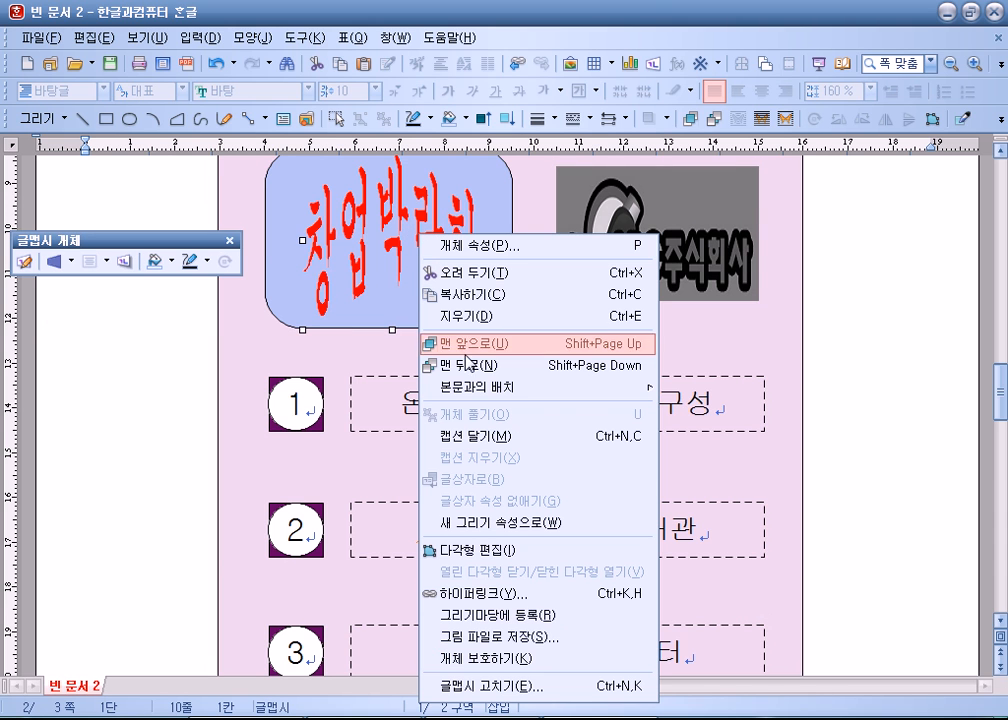
left_click(485, 593)
left_click(467, 337)
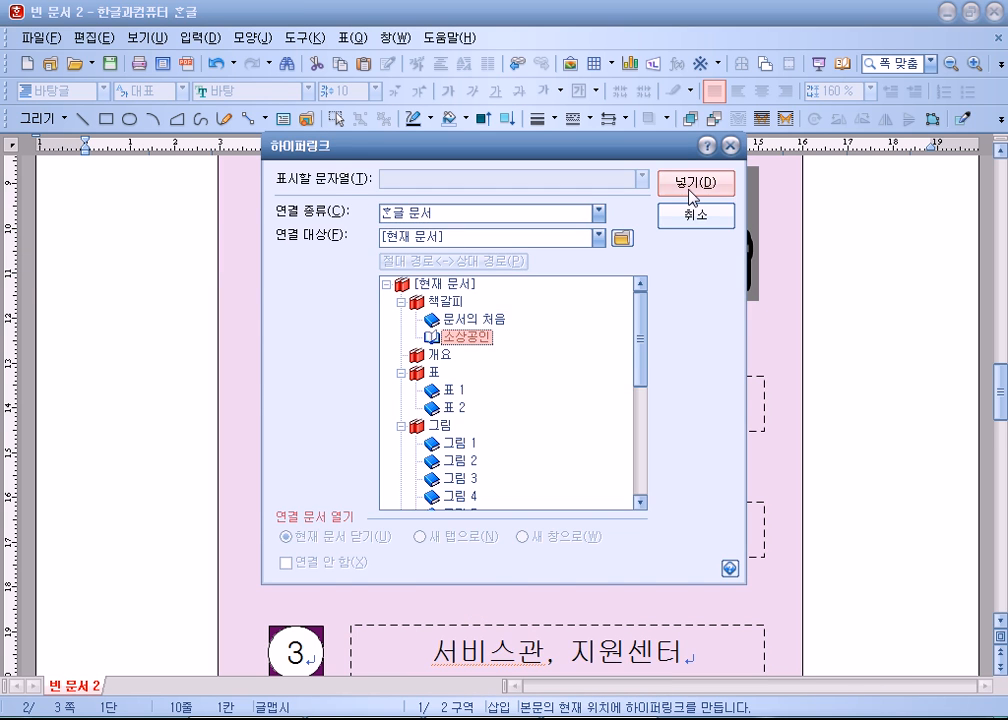
left_click(696, 184)
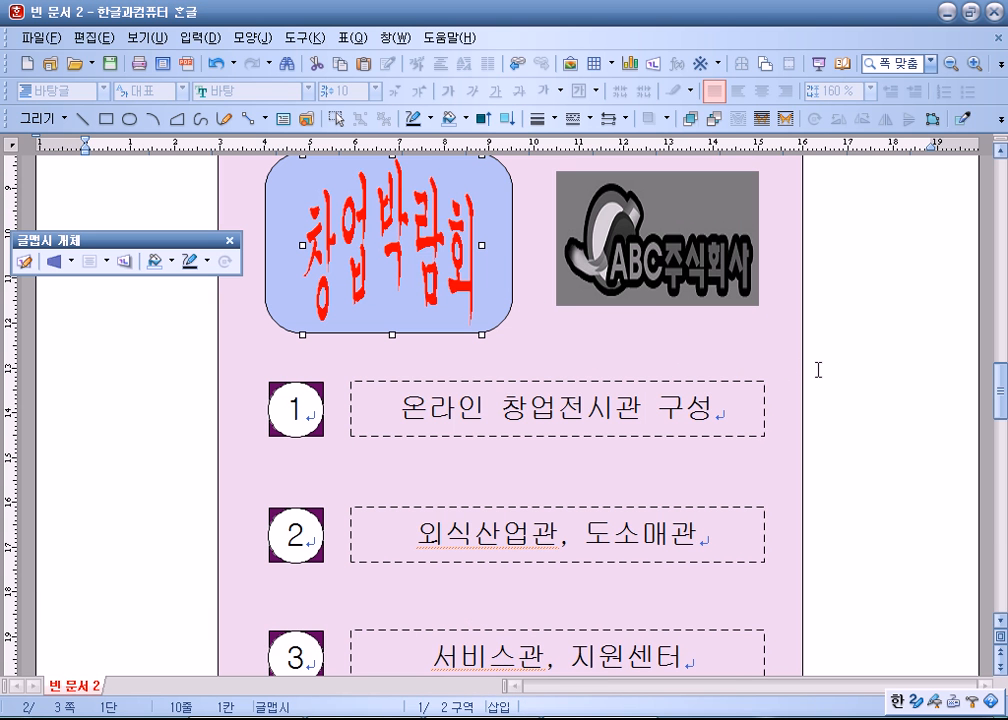
- Inspect the 창업박람회 WordArt's object properties and close them without changes
left_click(867, 381)
right_click(440, 259)
double_click(398, 253)
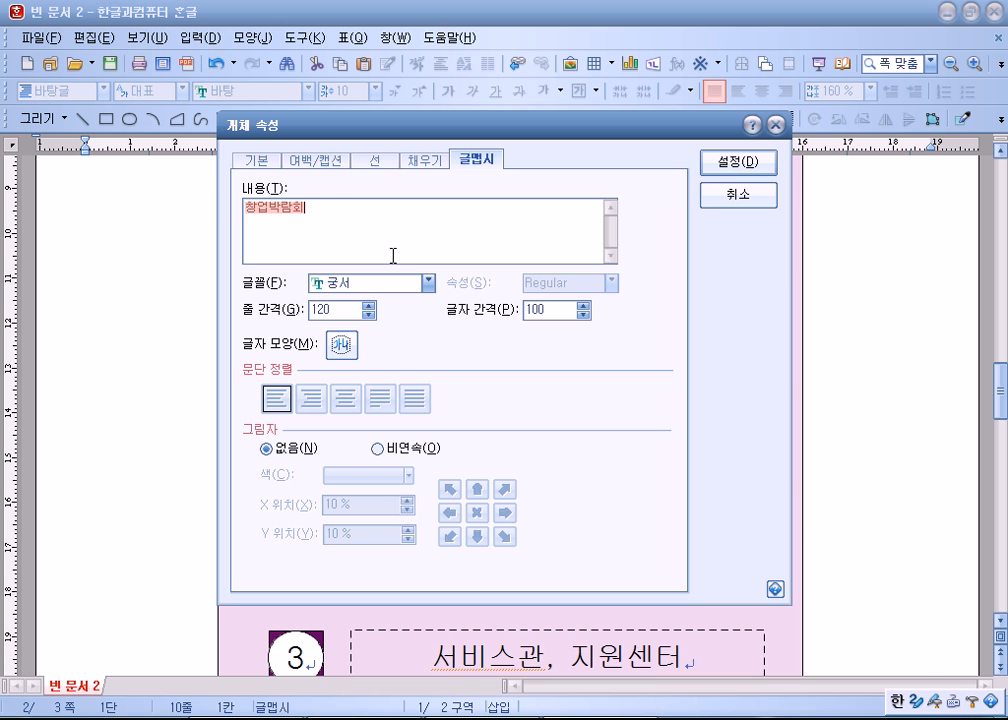
left_click(722, 198)
left_click(607, 353)
- Compare the object commands offered for the 창업박람회 WordArt and the shapes behind it, including the hyperlink command
right_click(440, 268)
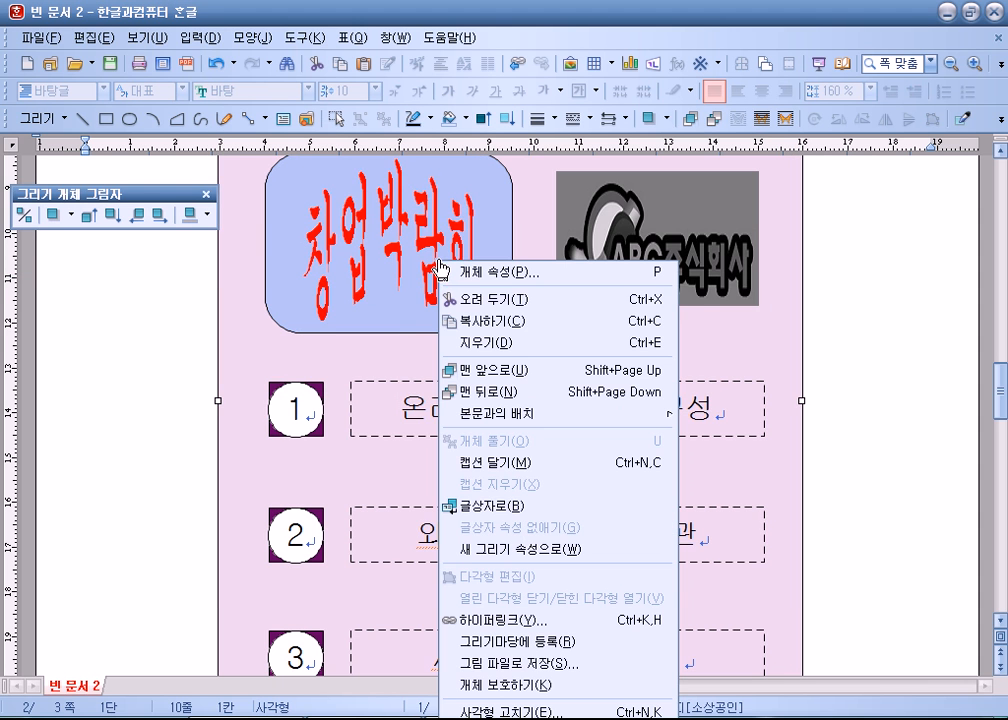
left_click(871, 362)
scroll(517, 352, "up", 2)
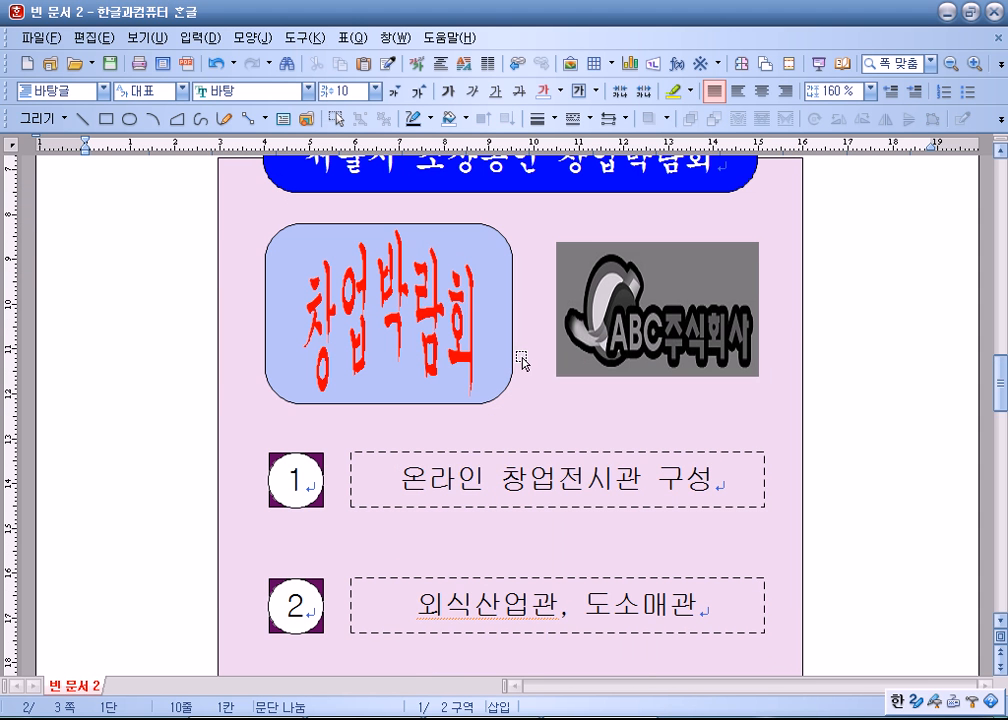
right_click(405, 290)
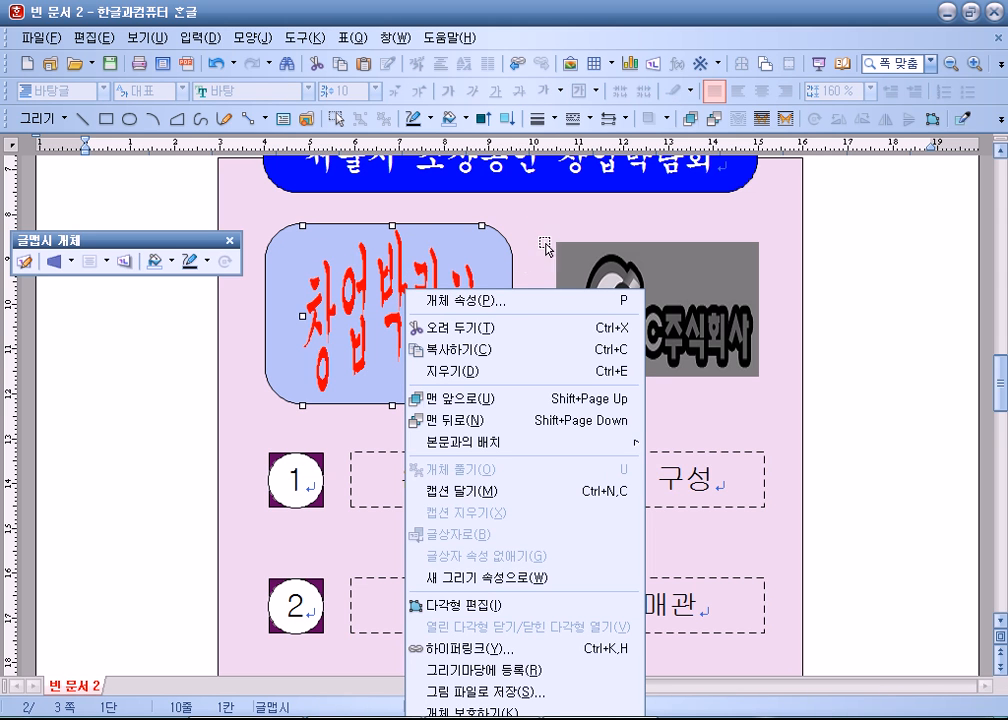
left_click(921, 268)
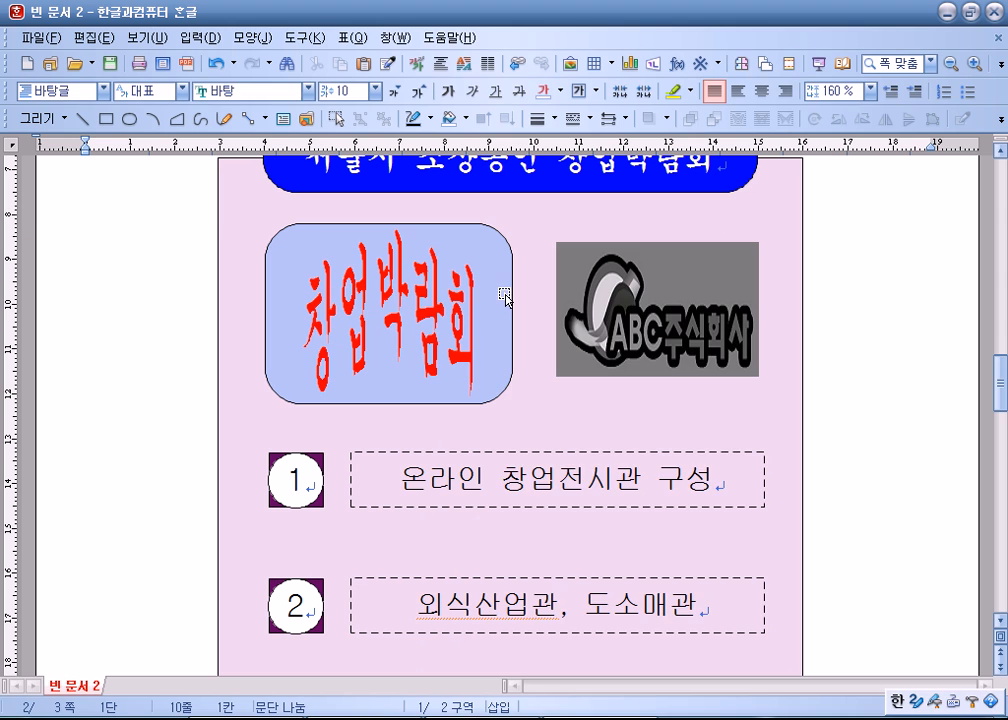
right_click(505, 294)
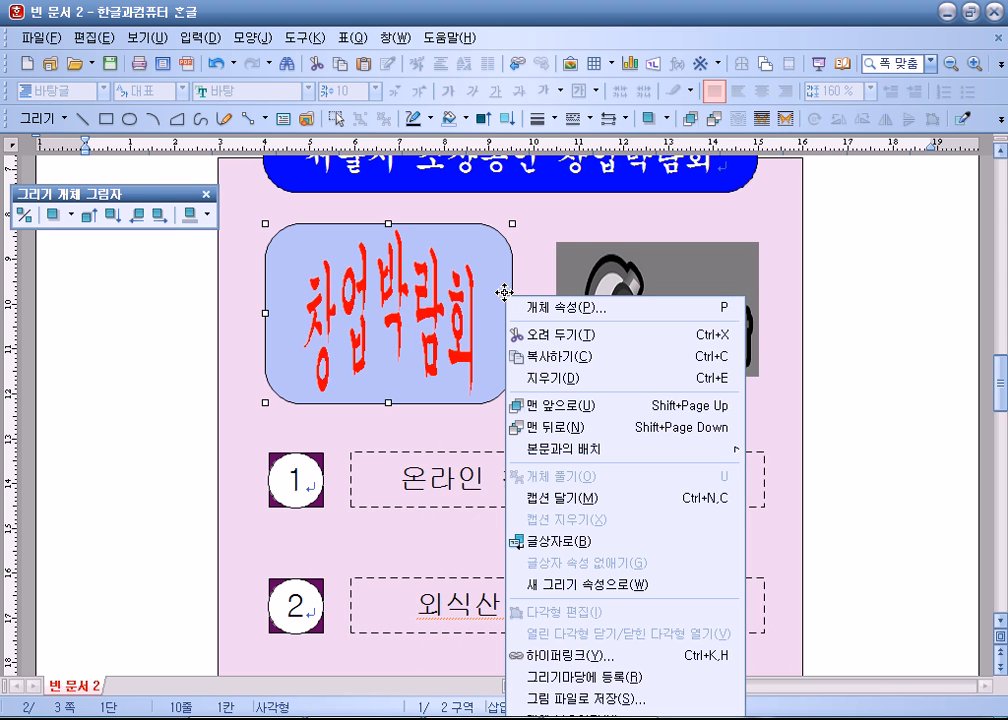
right_click(390, 284)
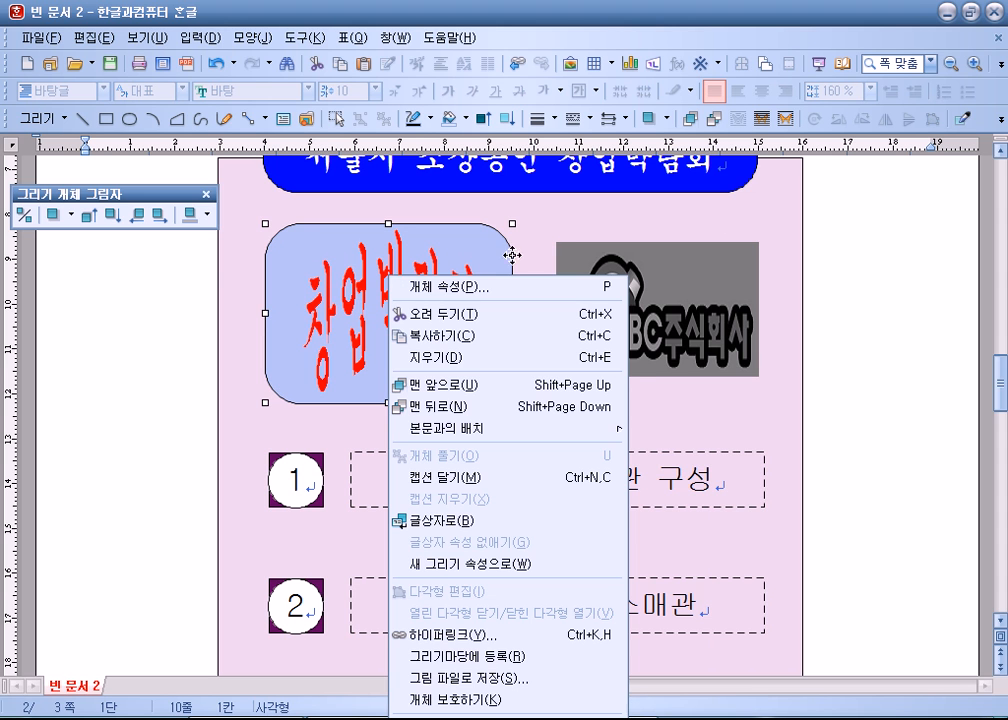
left_click(868, 261)
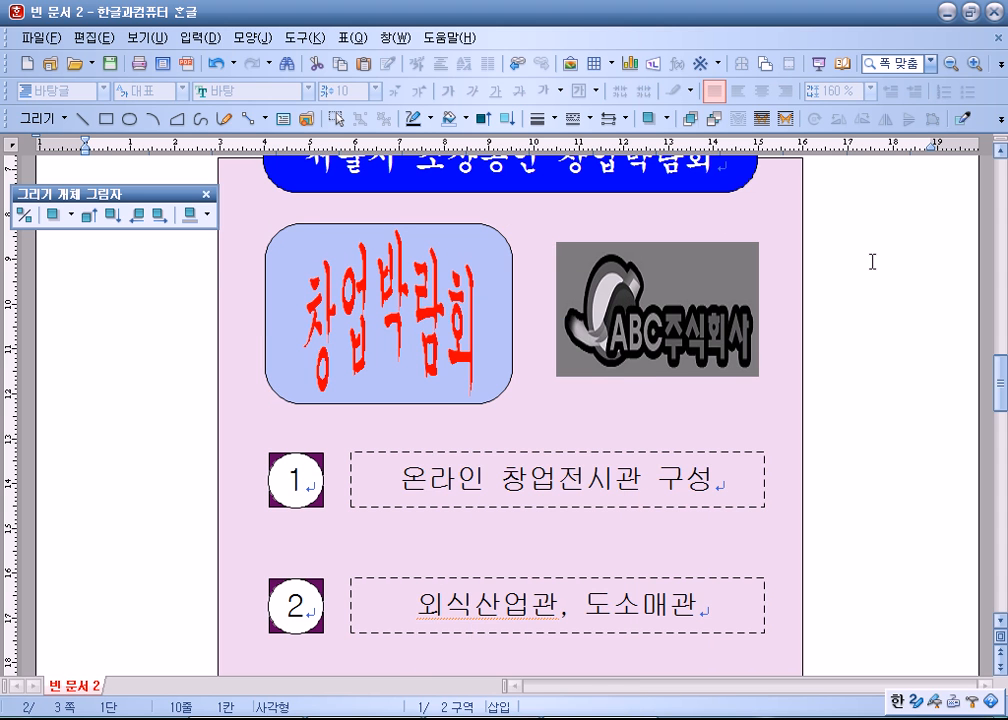
left_click(394, 275)
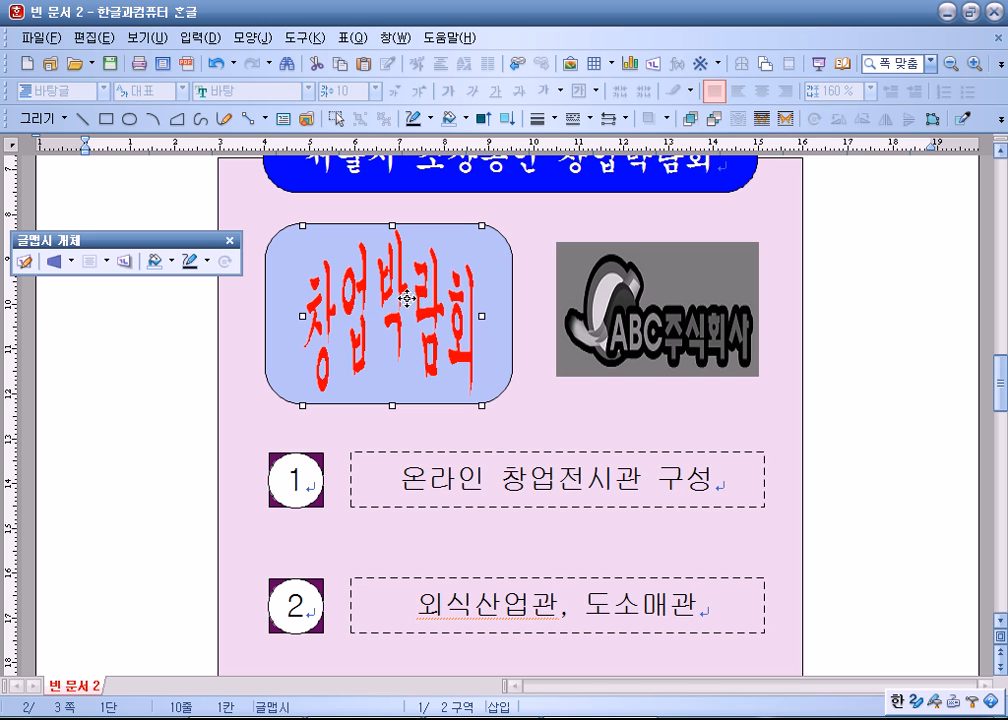
left_click(871, 430)
scroll(873, 512, "up", 5)
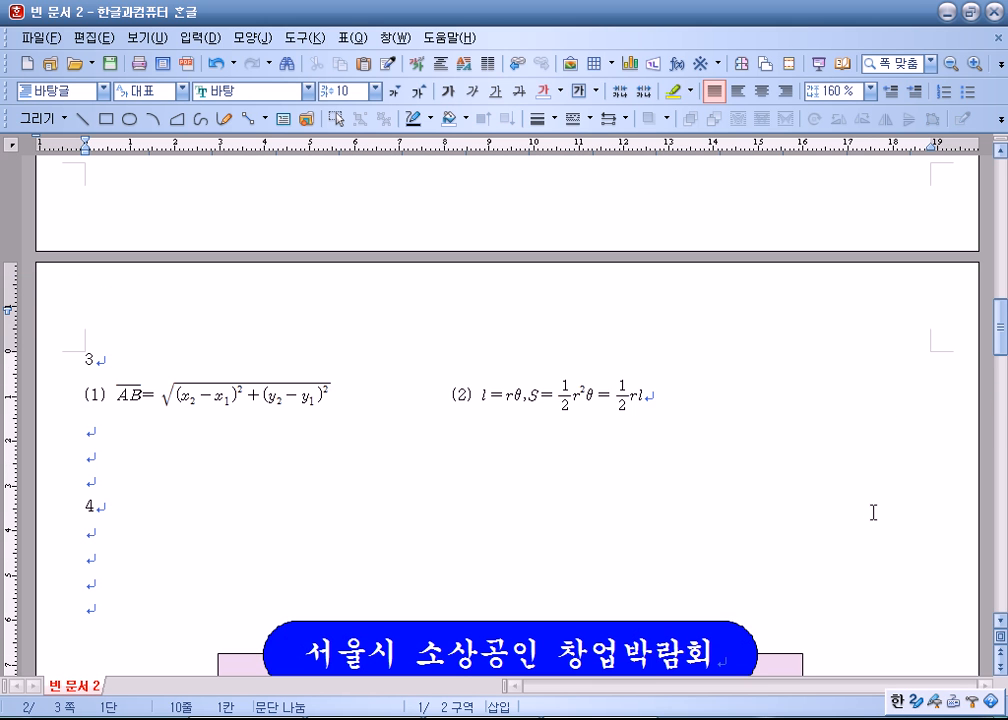
scroll(875, 512, "down", 10)
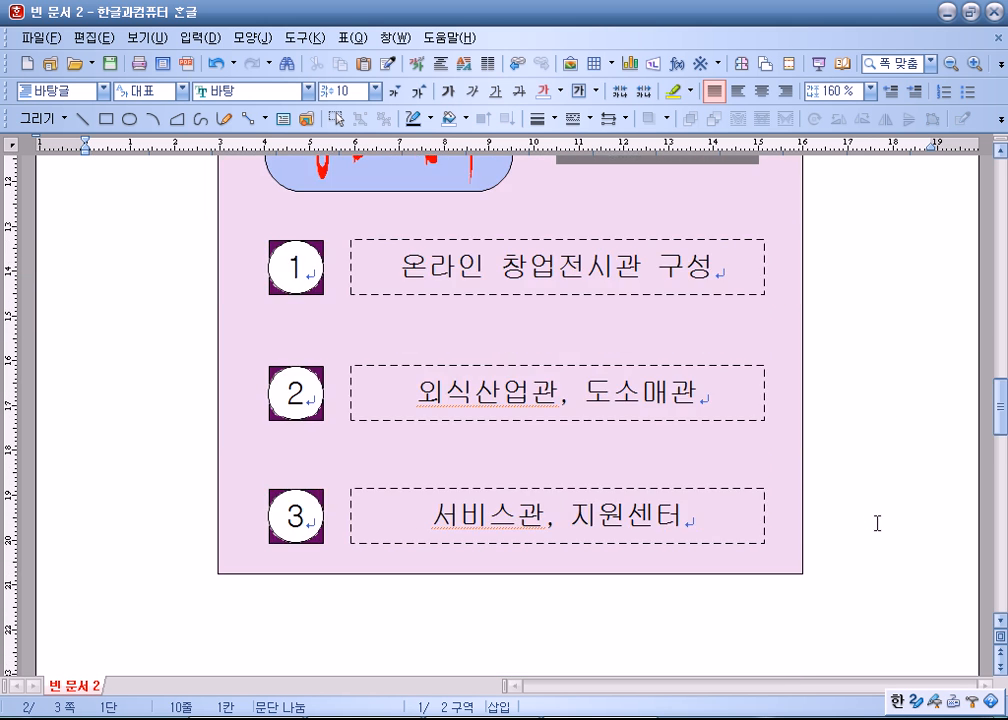
scroll(876, 522, "up", 2)
scroll(879, 525, "up", 3)
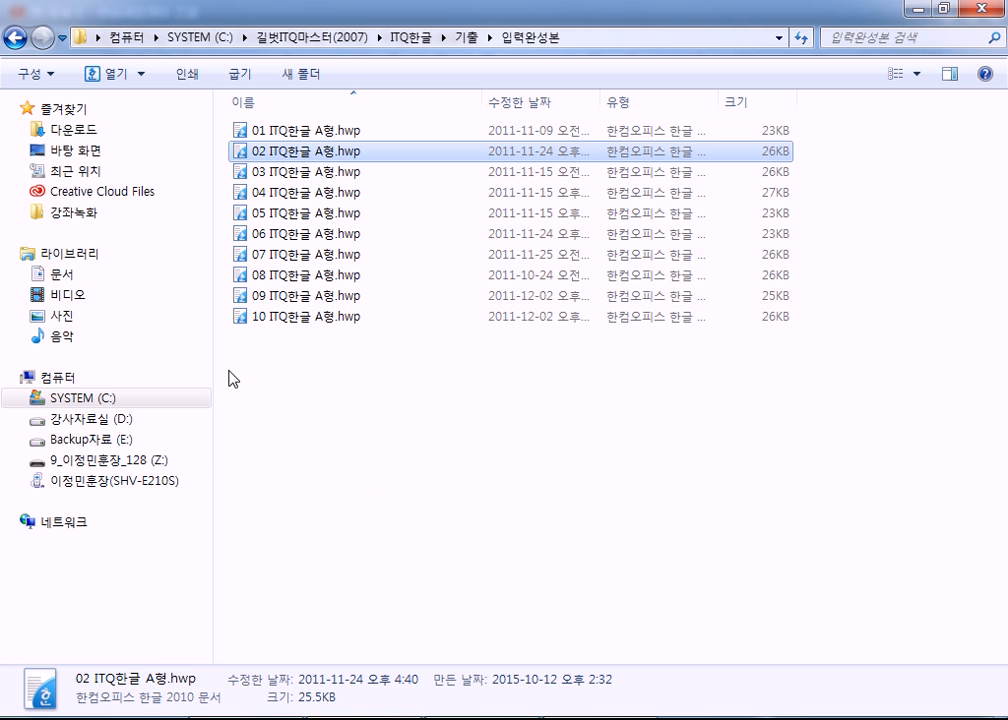
- Switch to the file explorer and go to the Z: drive folder 자격증\한국생산성본부\ITQ\과년도문제\2015\ITQ(2015-11-14)\문제[A4]
left_click(104, 462)
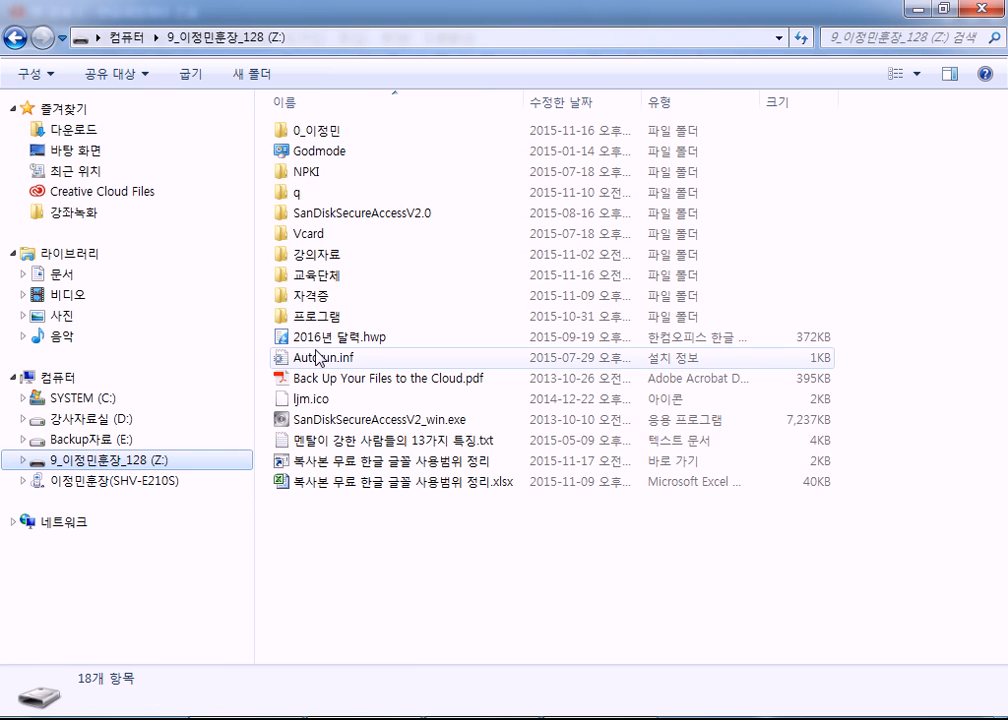
double_click(328, 297)
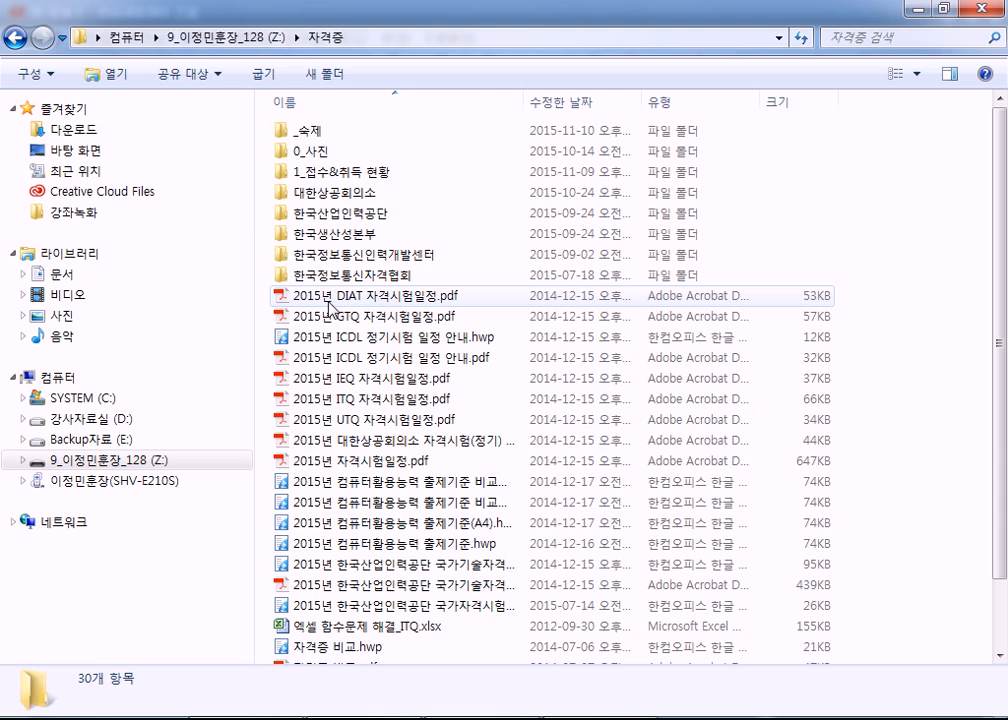
double_click(330, 233)
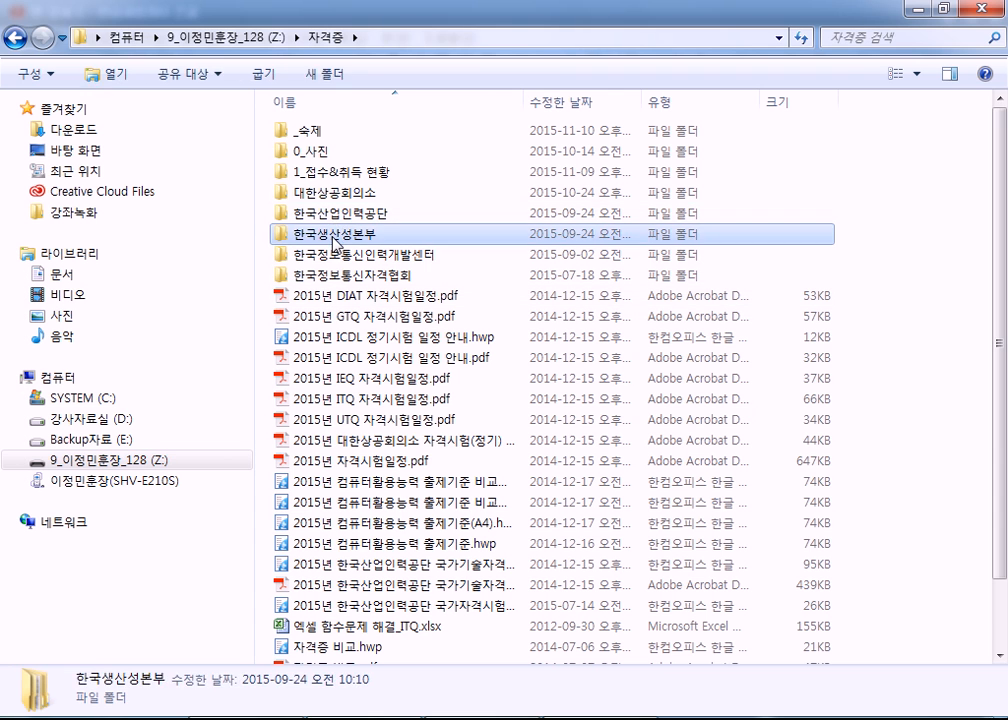
double_click(318, 134)
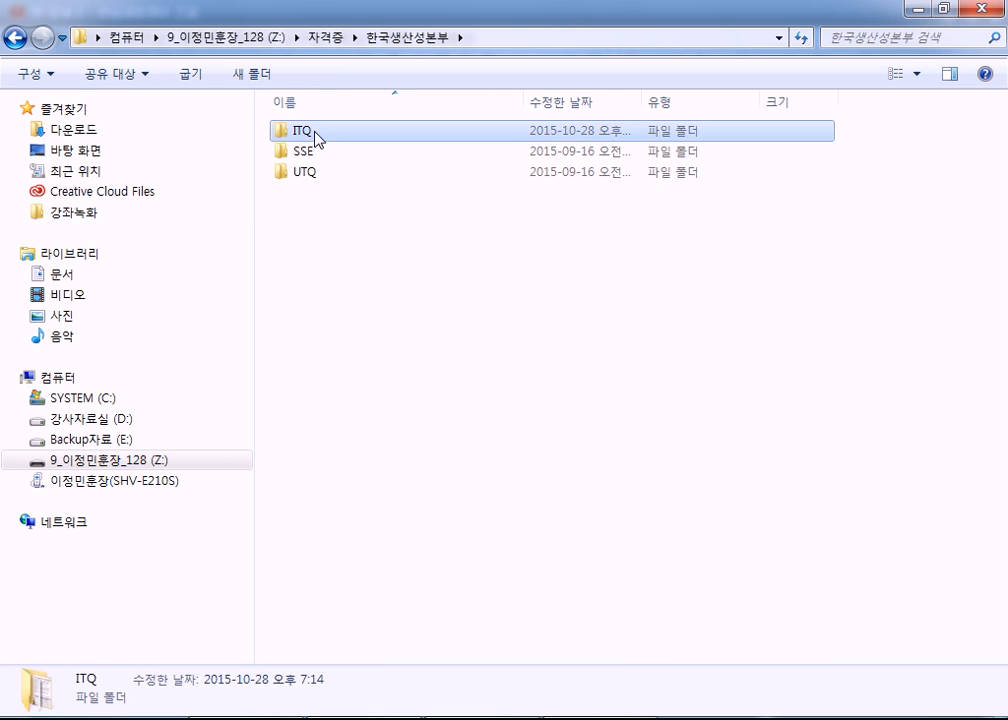
double_click(328, 214)
double_click(318, 153)
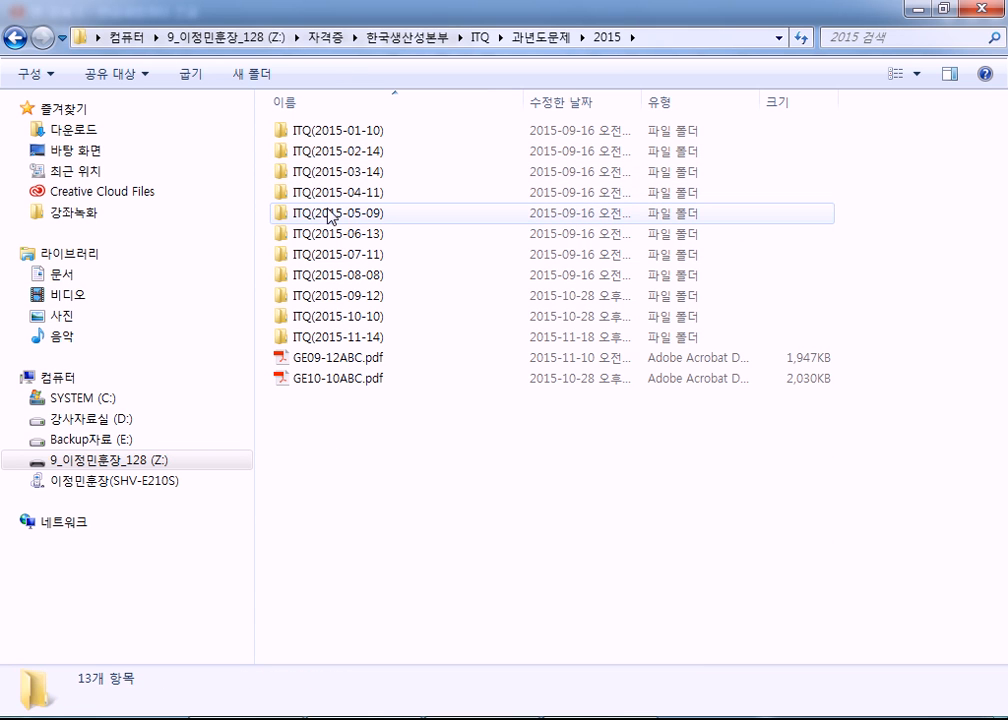
double_click(325, 337)
double_click(321, 176)
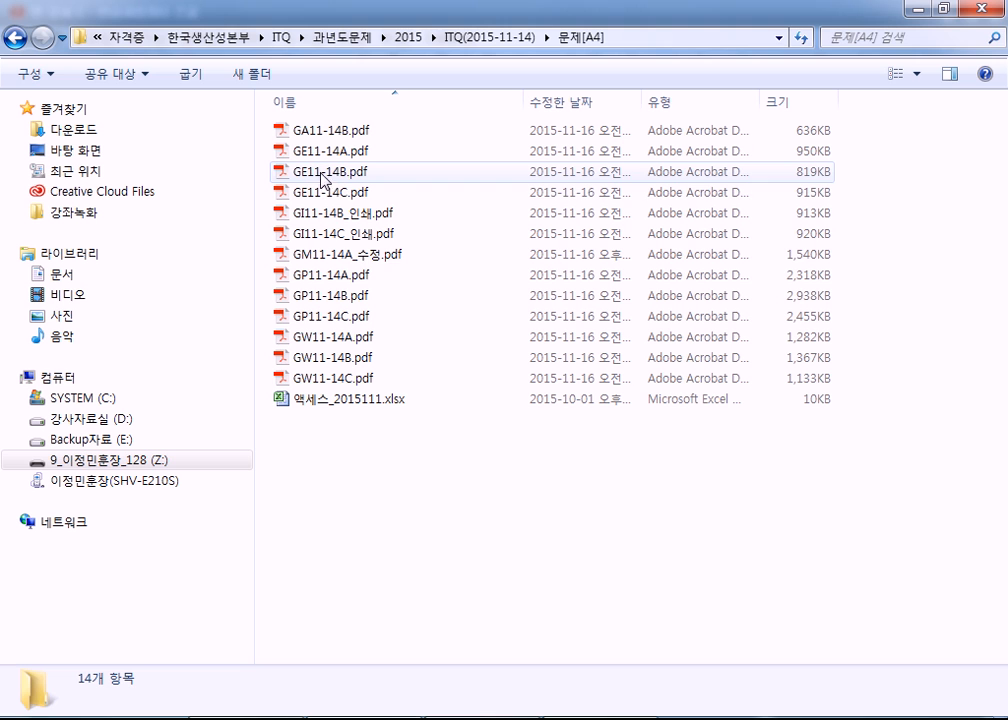
- Open GW11-14A.pdf, GW11-14B.pdf and GW11-14C.pdf together in Adobe Acrobat Reader
left_click(375, 340)
left_click(355, 378, "shift")
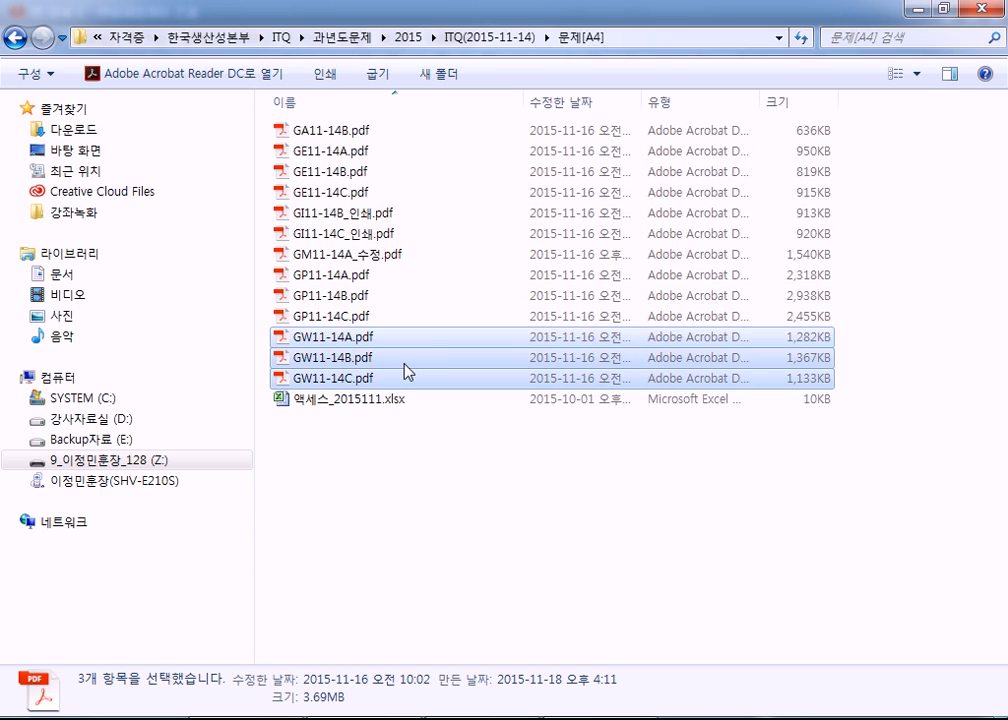
key("Return")
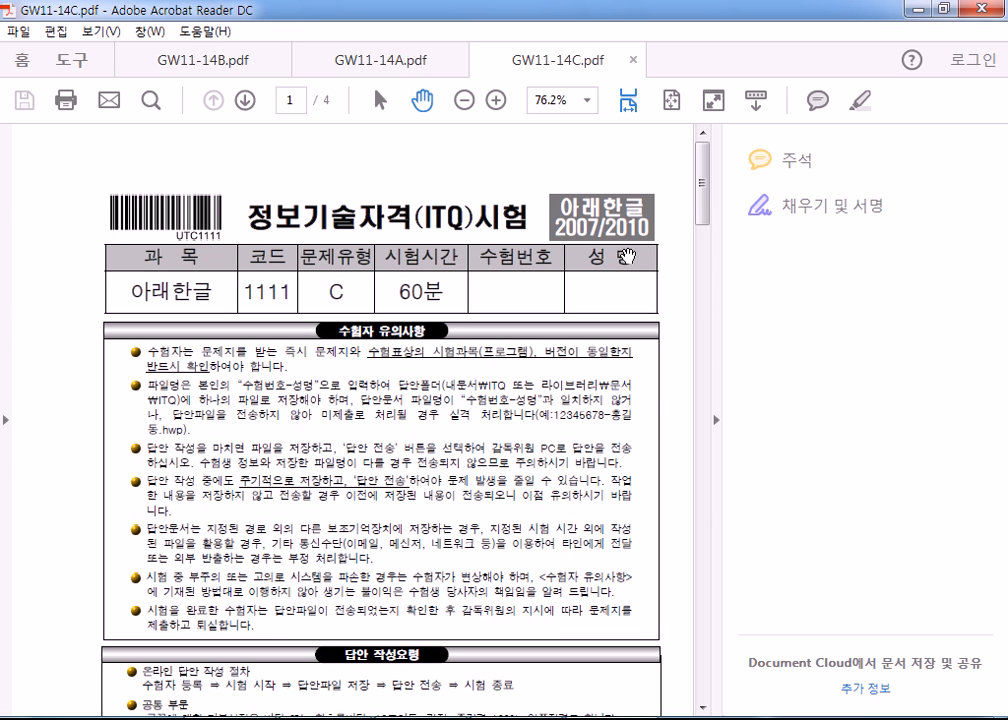
- Arrange the open PDFs in the order GW11-14A, GW11-14B, GW11-14C and display GW11-14C.pdf
left_click_drag(227, 64, 388, 105)
left_click(244, 64)
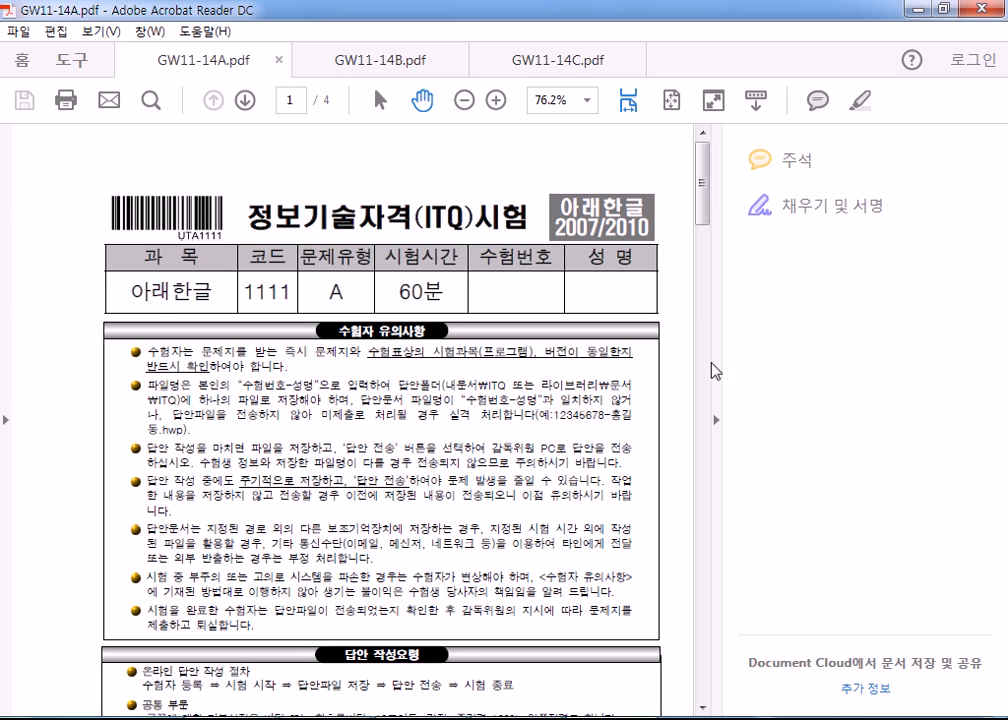
left_click(719, 420)
left_click(604, 63)
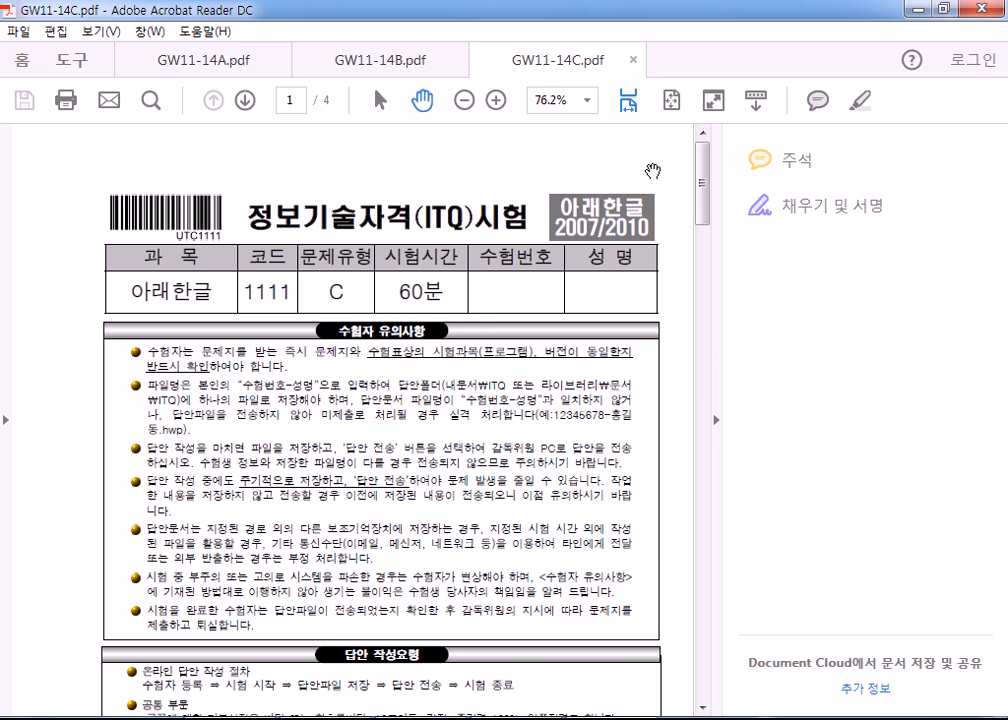
- Hide the tools pane in GW11-14C.pdf and GW11-14B.pdf, and display GW11-14A.pdf
left_click(712, 425)
left_click(438, 62)
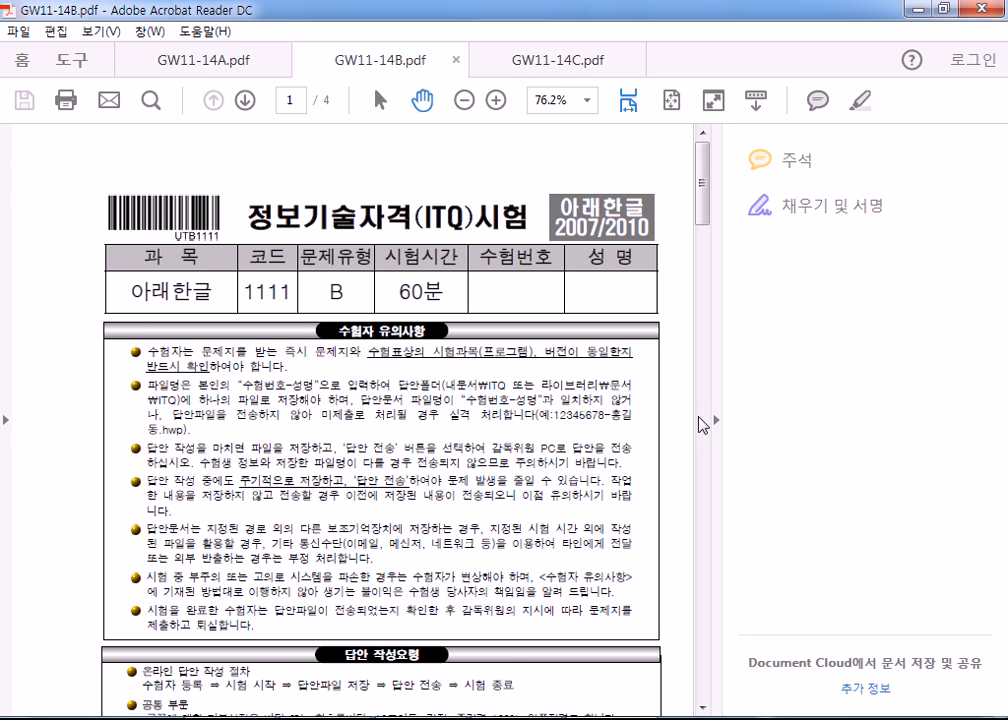
left_click(716, 421)
left_click(255, 65)
- Examine the style, table and chart questions with their conditions and sample output on page 2 of GW11-14A.pdf
scroll(619, 333, "down", 20)
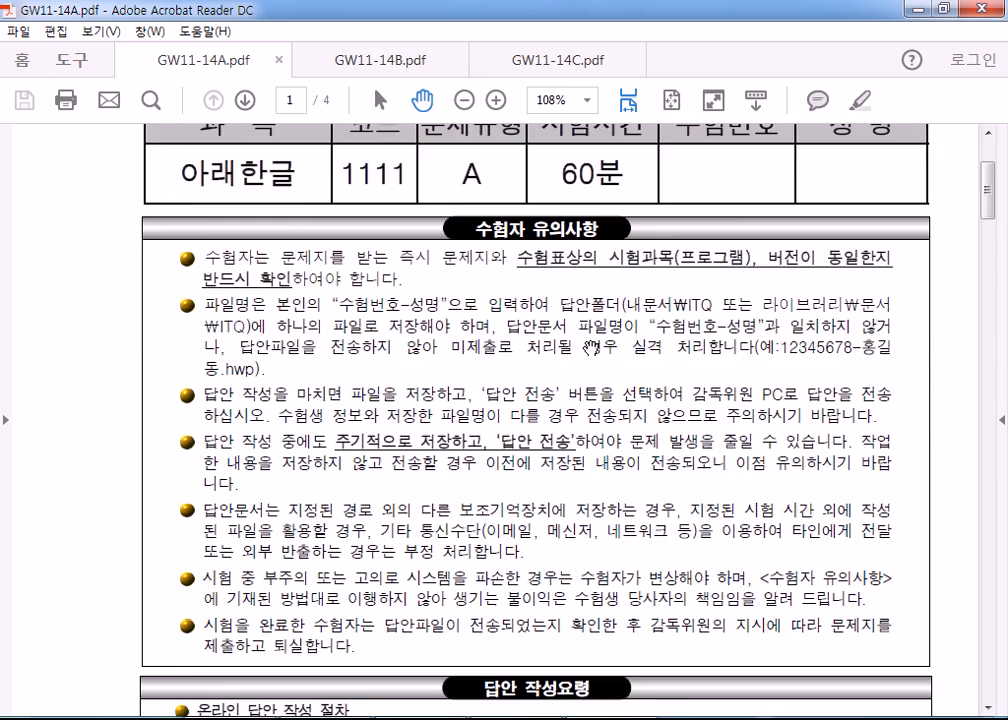
scroll(624, 316, "down", 10)
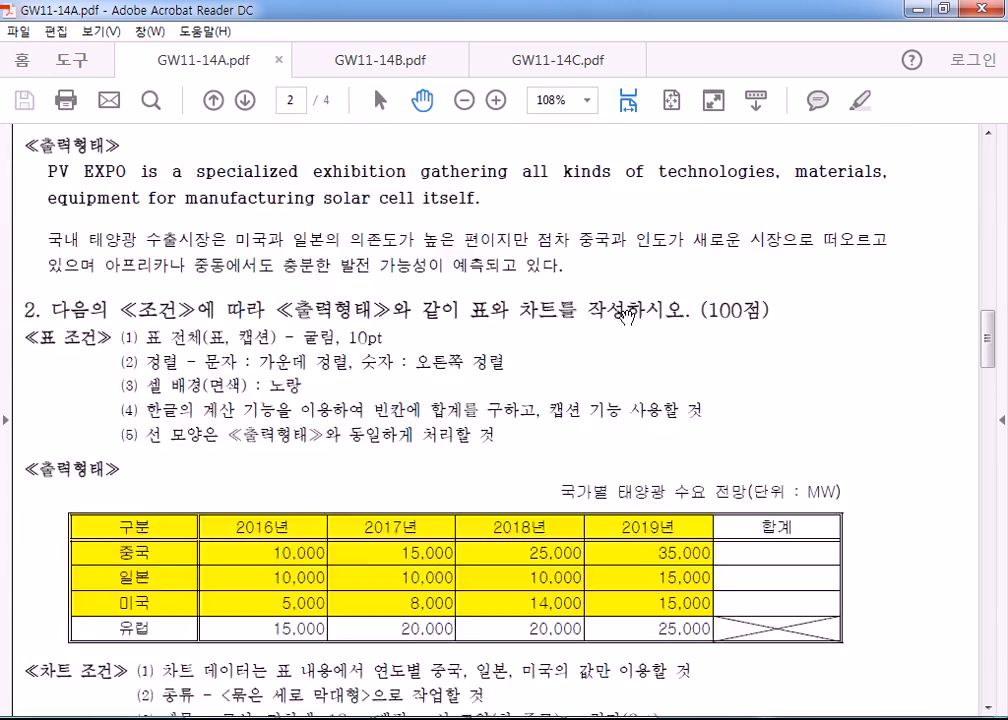
scroll(460, 330, "up", 5)
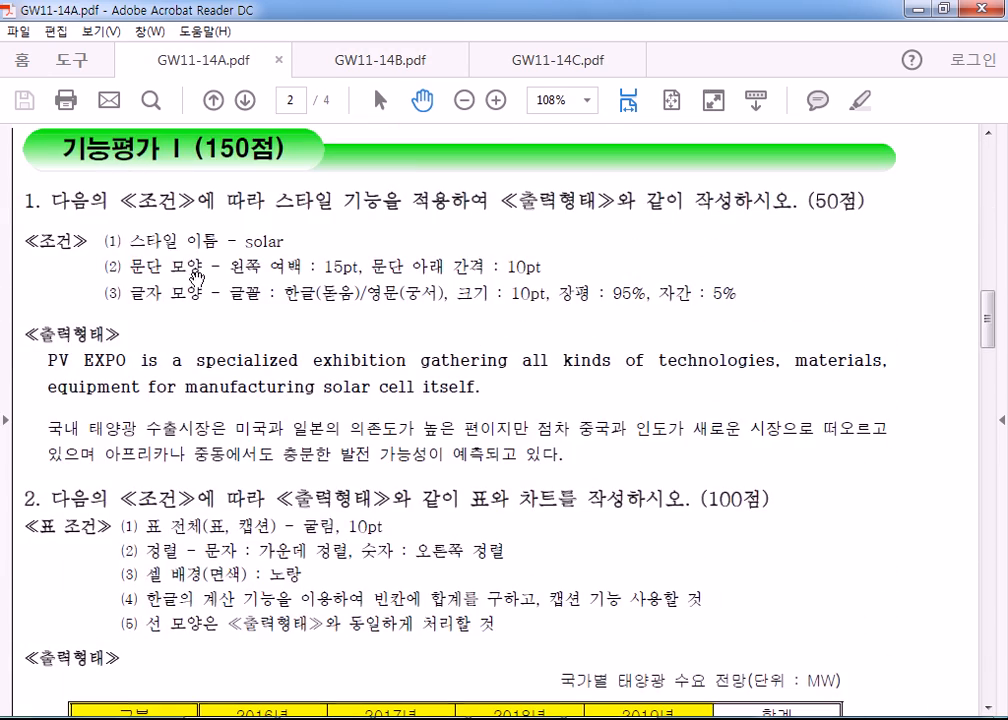
scroll(100, 383, "down", 2)
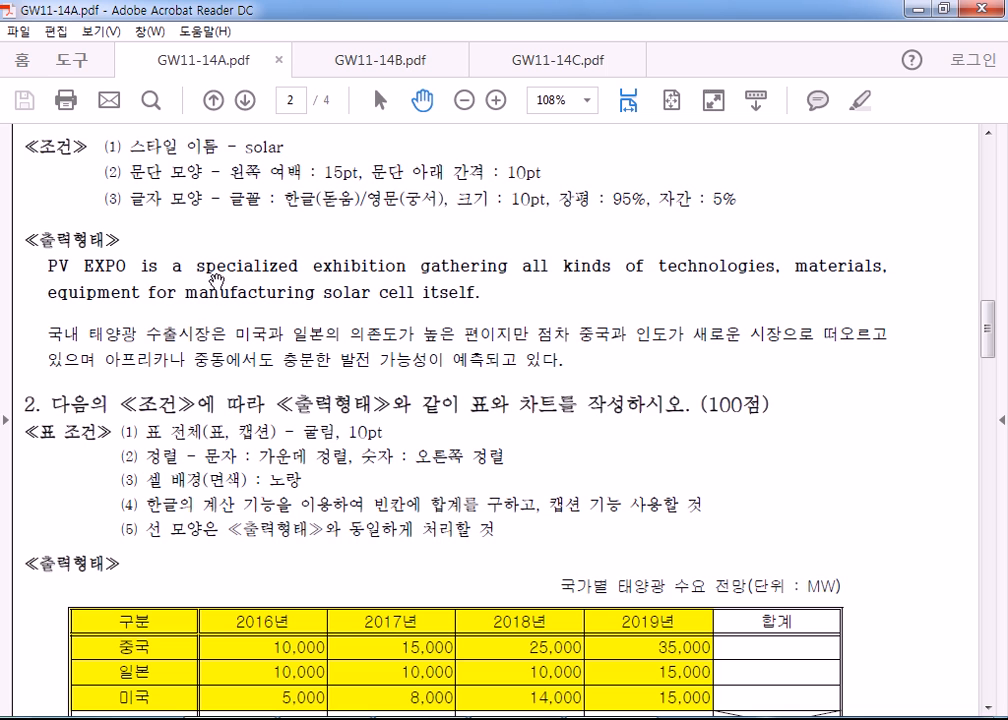
scroll(180, 230, "up", 1)
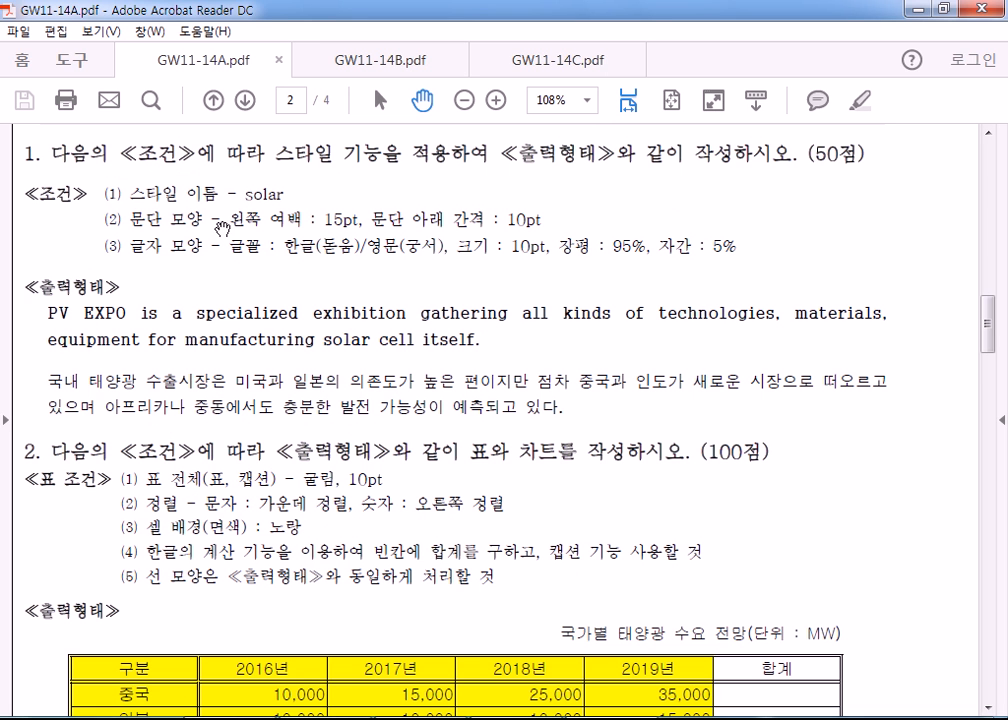
scroll(524, 304, "down", 8)
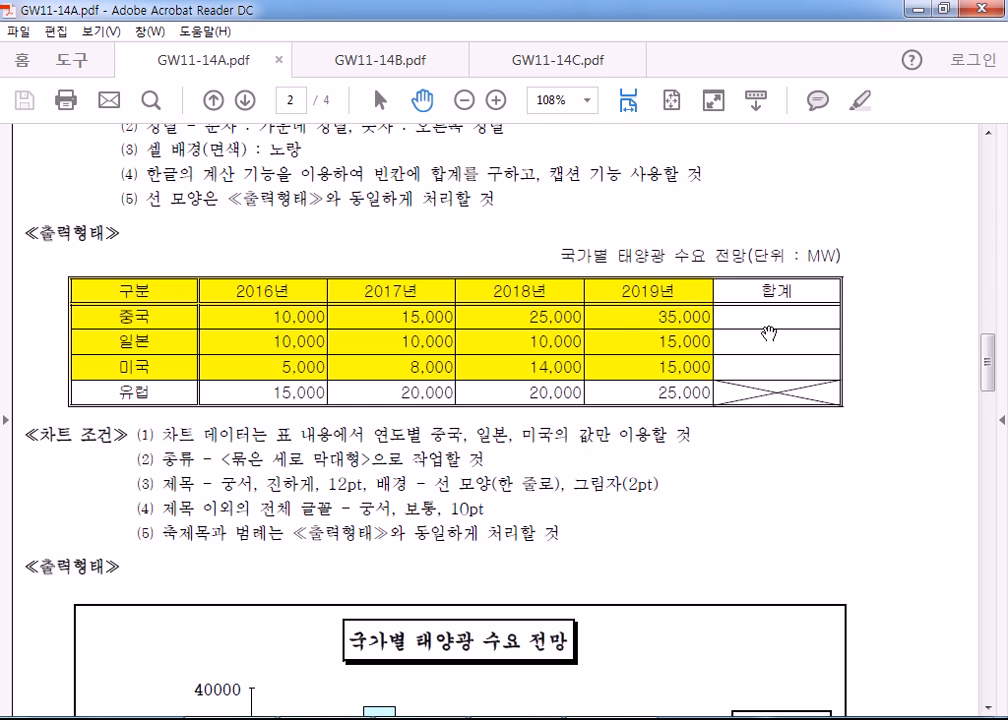
scroll(769, 333, "down", 5)
scroll(762, 292, "up", 3)
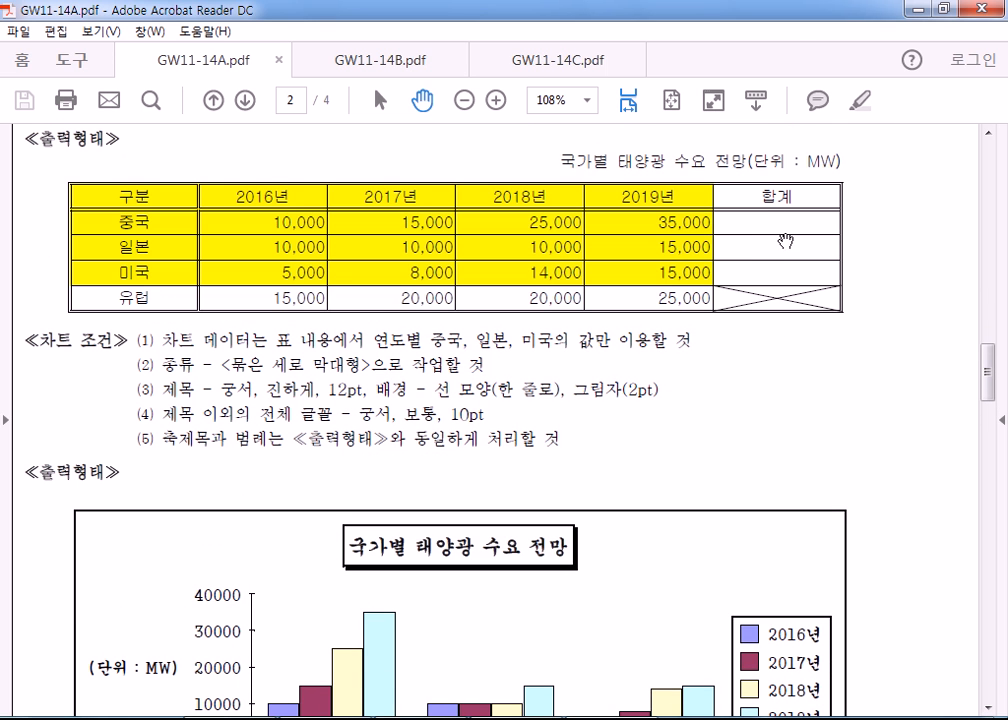
scroll(766, 260, "down", 4)
scroll(189, 225, "up", 4)
scroll(360, 288, "down", 5)
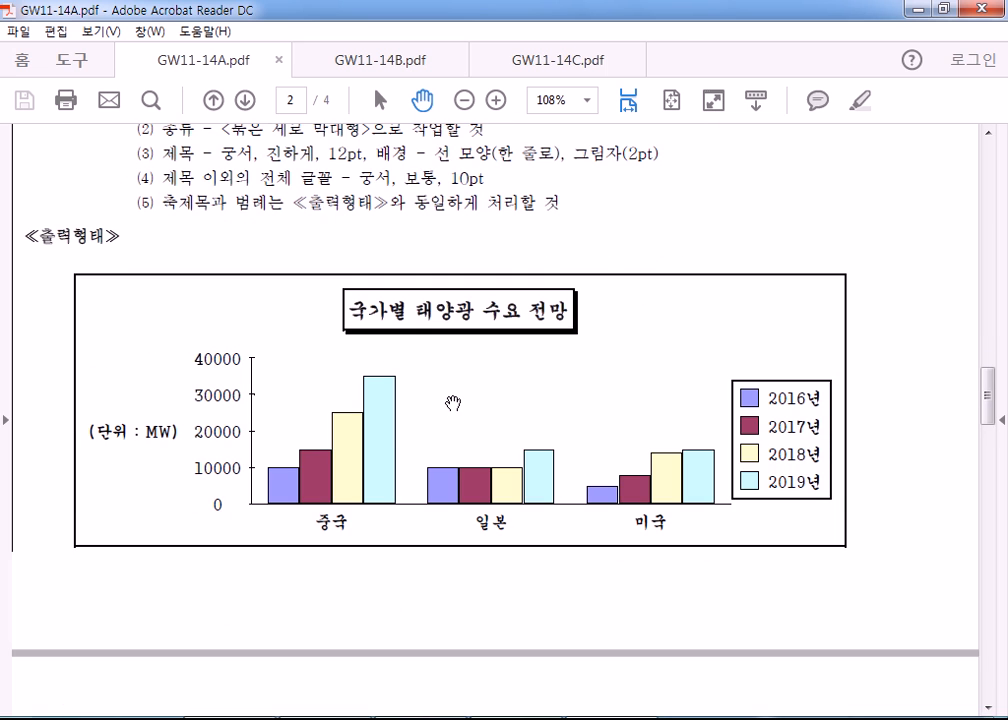
- Examine the equation and drawing questions on page 3 and the document-writing task on page 4 of GW11-14A.pdf
scroll(456, 401, "down", 10)
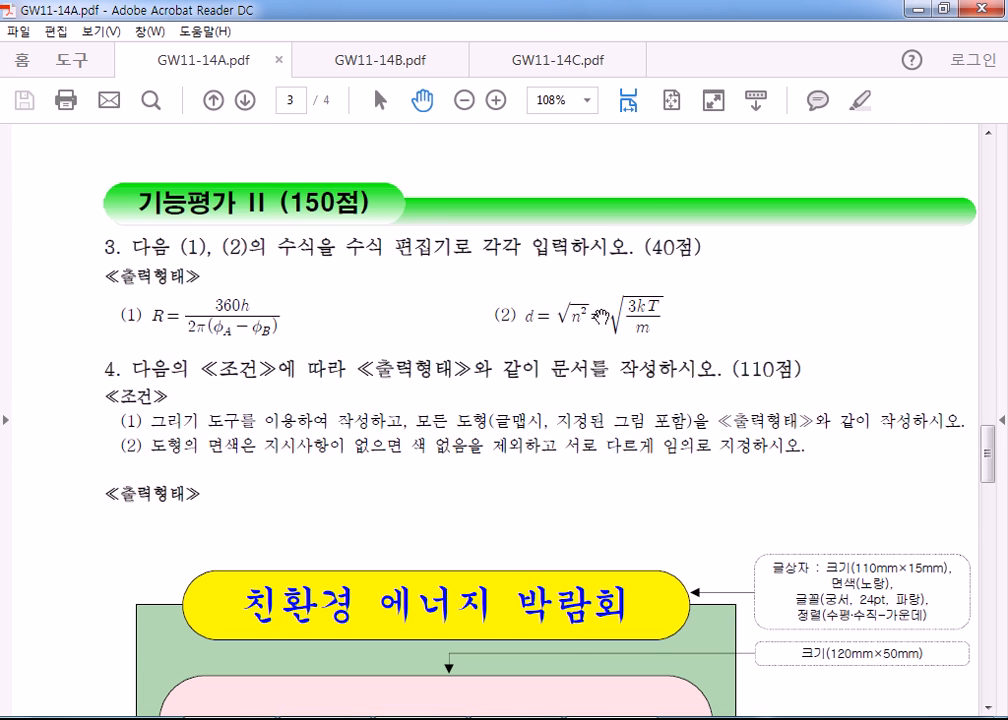
scroll(400, 347, "down", 4)
scroll(595, 376, "down", 3)
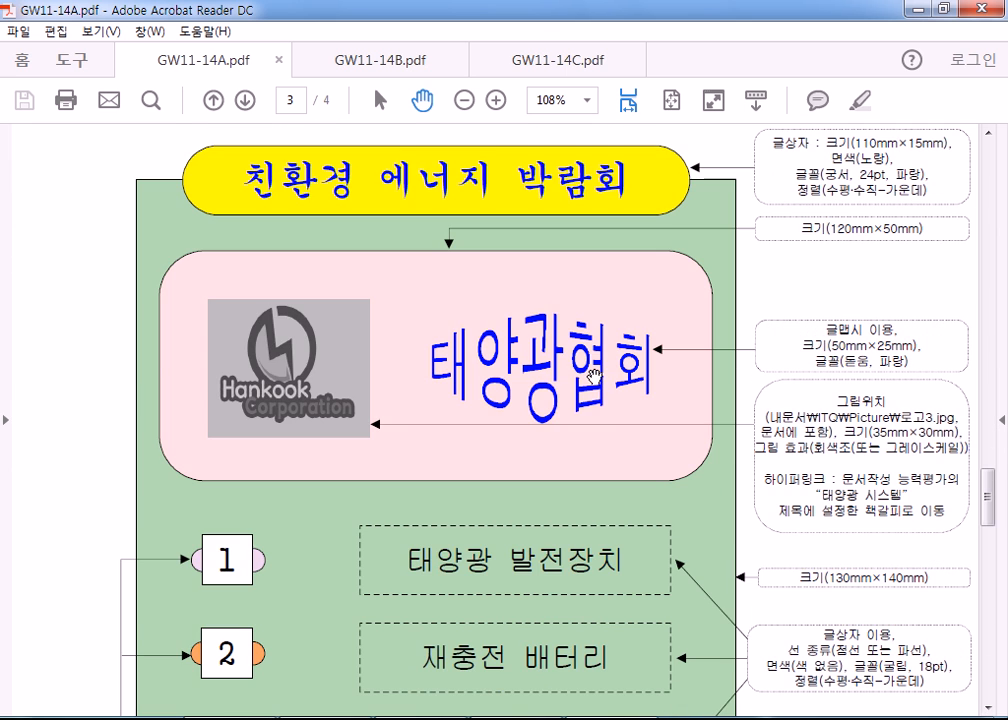
scroll(684, 386, "down", 4)
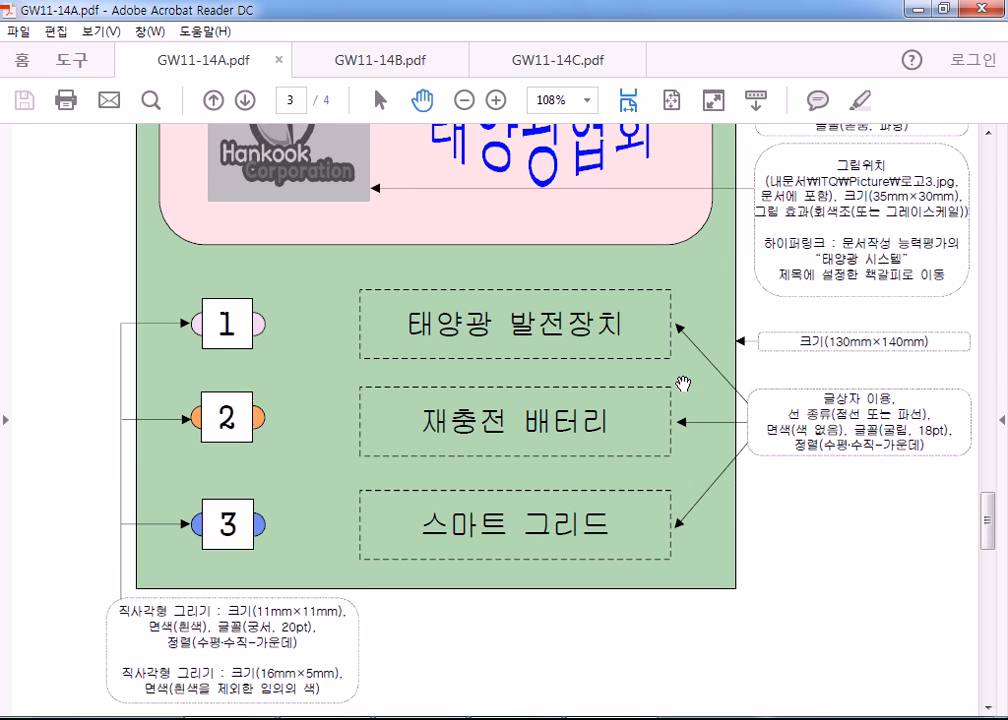
scroll(684, 383, "down", 15)
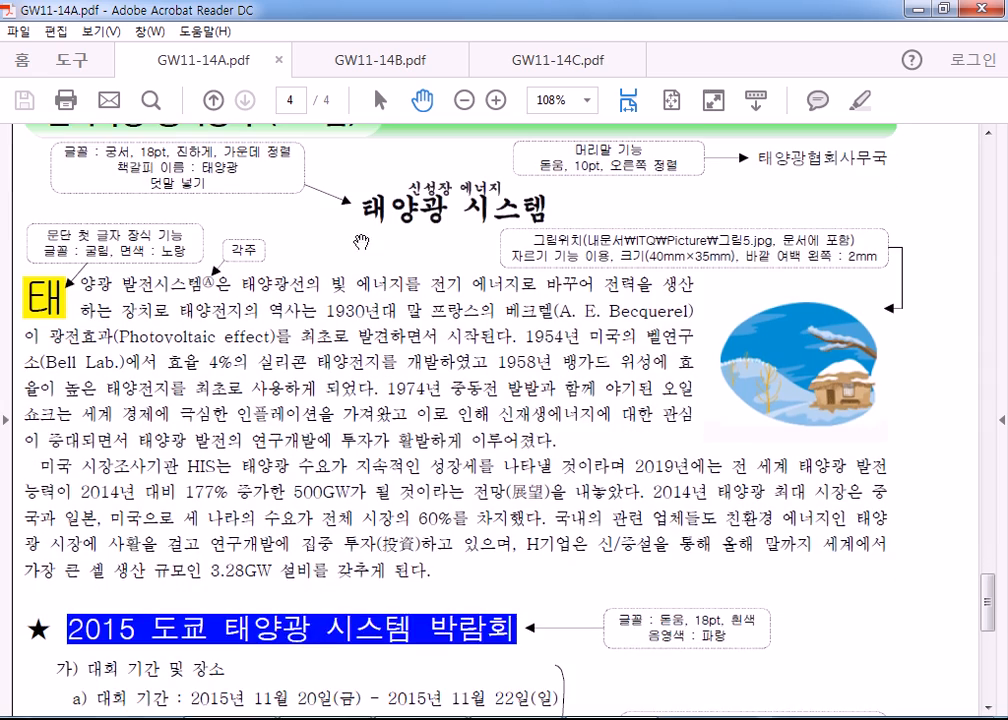
scroll(529, 324, "down", 8)
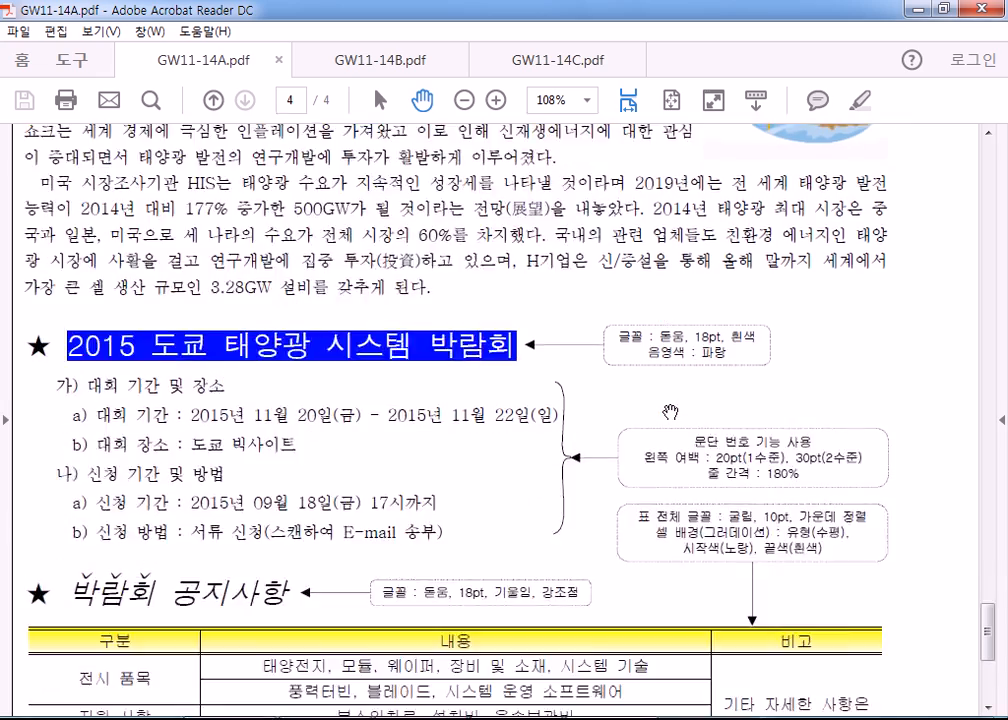
scroll(529, 324, "up", 6)
scroll(769, 358, "down", 3)
scroll(395, 365, "down", 5)
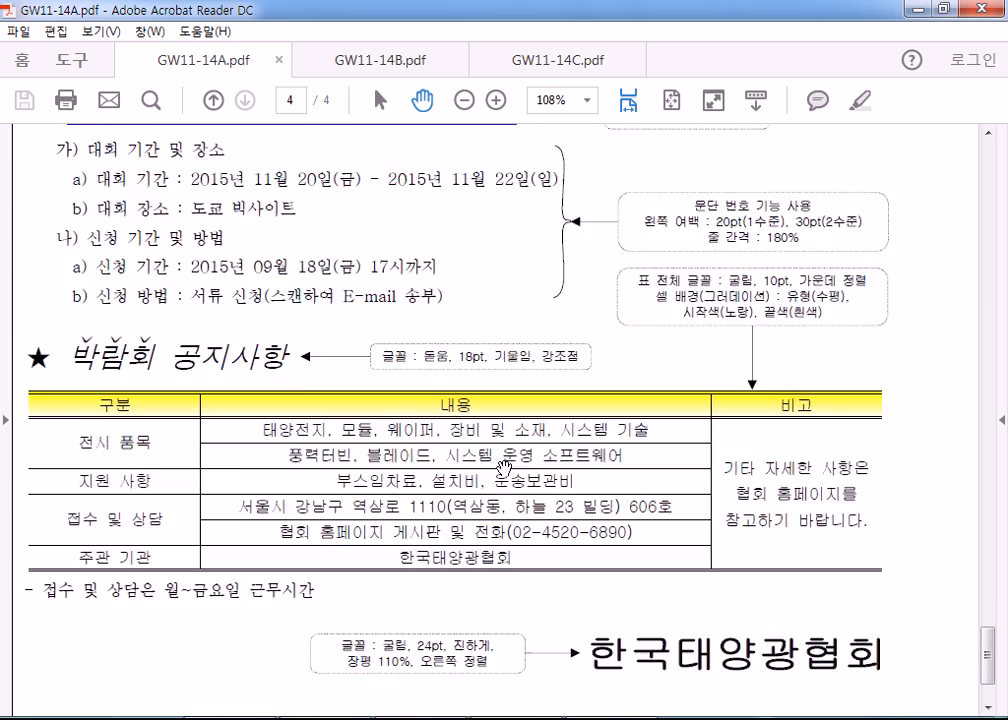
scroll(540, 540, "up", 10)
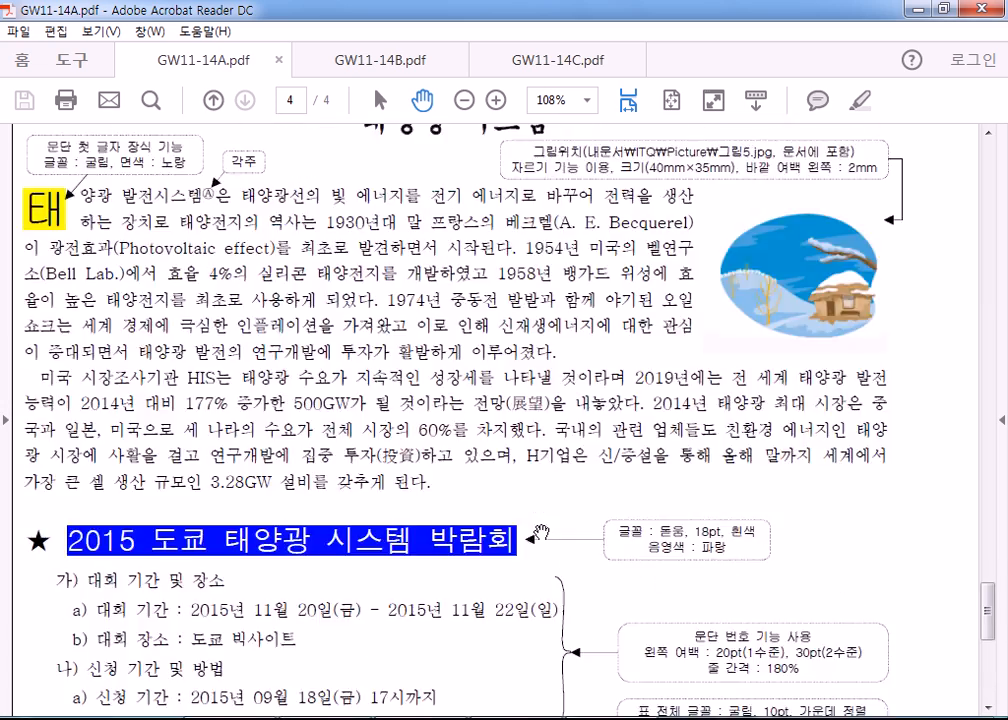
scroll(540, 495, "down", 3)
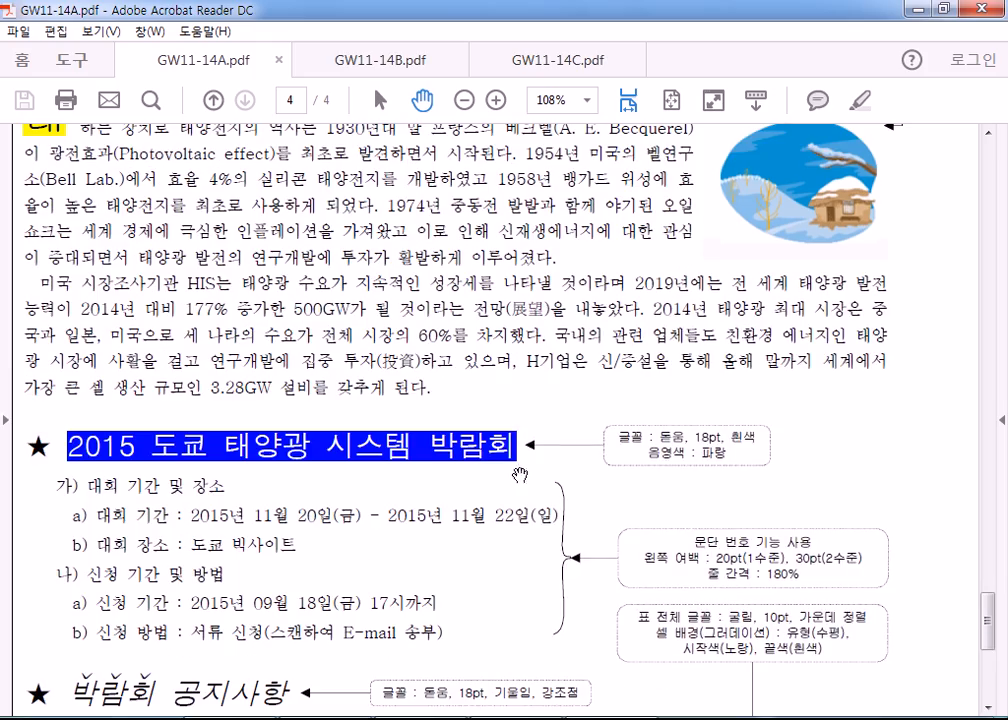
- Switch to GW11-14B.pdf and examine its chart sample, equations and drawing-object instructions on pages 2 and 3
left_click(385, 60)
scroll(598, 469, "down", 20)
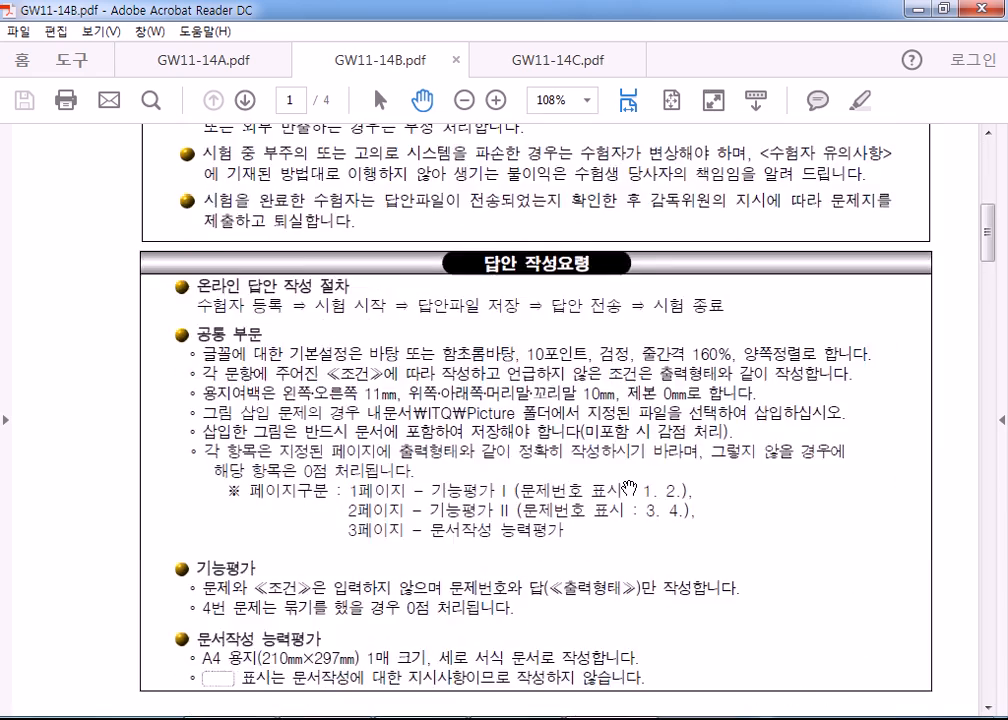
scroll(641, 488, "down", 10)
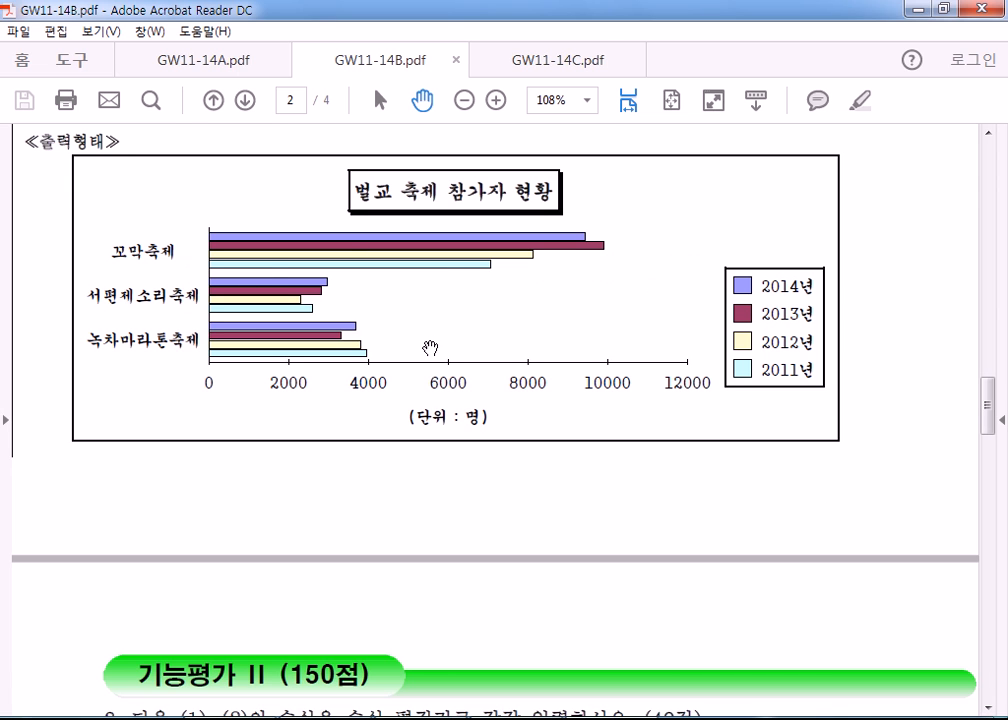
scroll(430, 347, "down", 8)
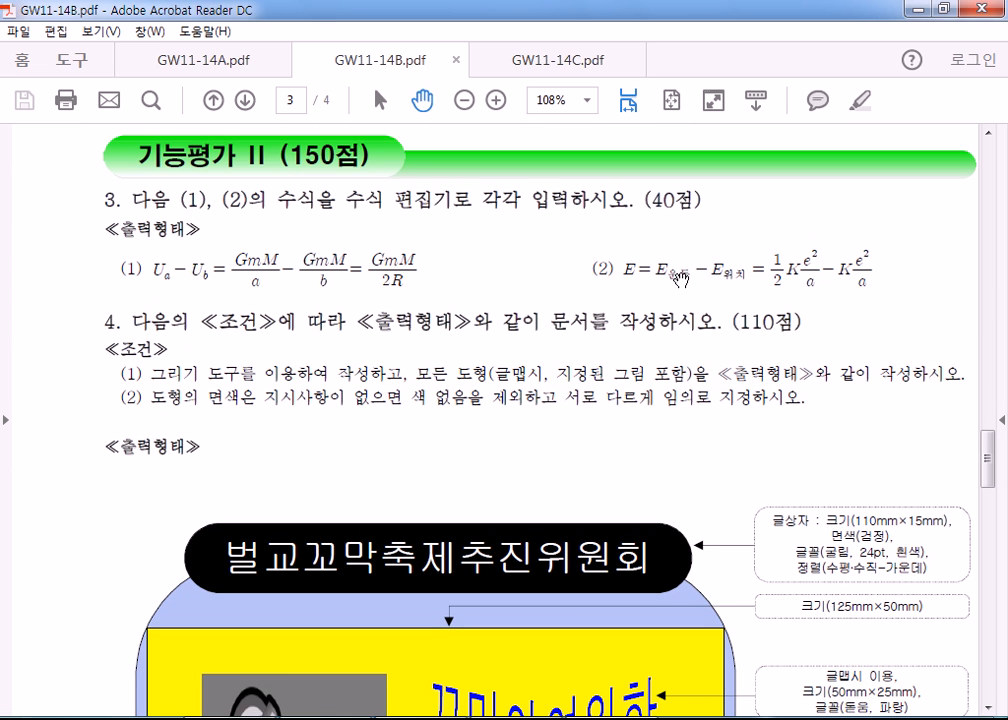
scroll(755, 276, "down", 10)
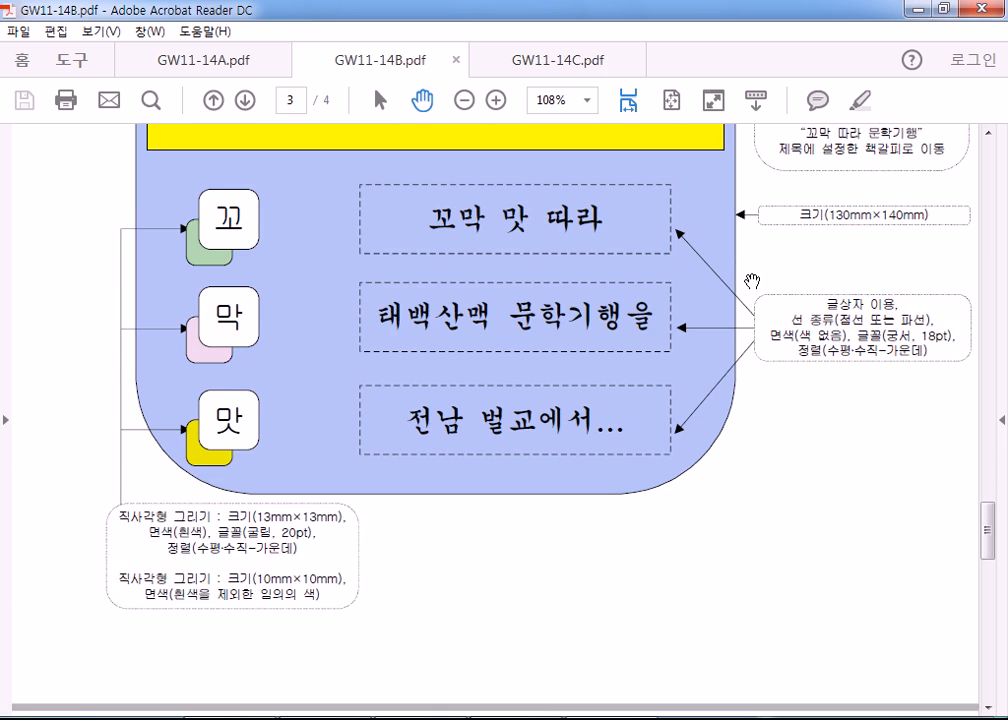
scroll(750, 286, "down", 5)
scroll(846, 263, "up", 12)
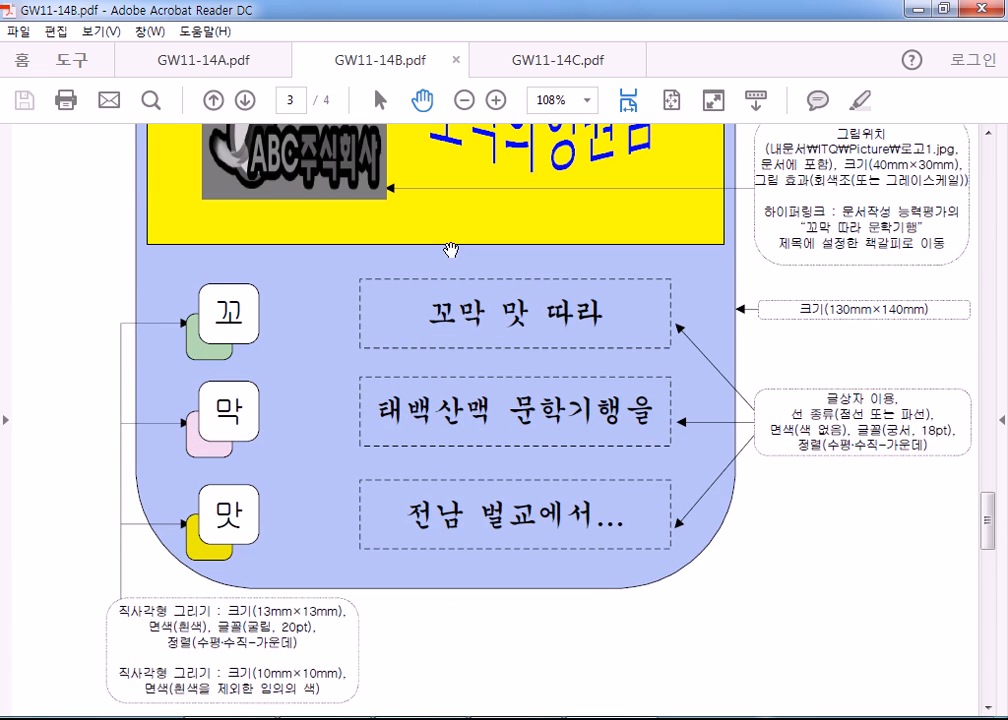
- Switch to GW11-14C.pdf and examine its table and chart conditions, equations and drawing-object instructions on pages 2 and 3
left_click(592, 68)
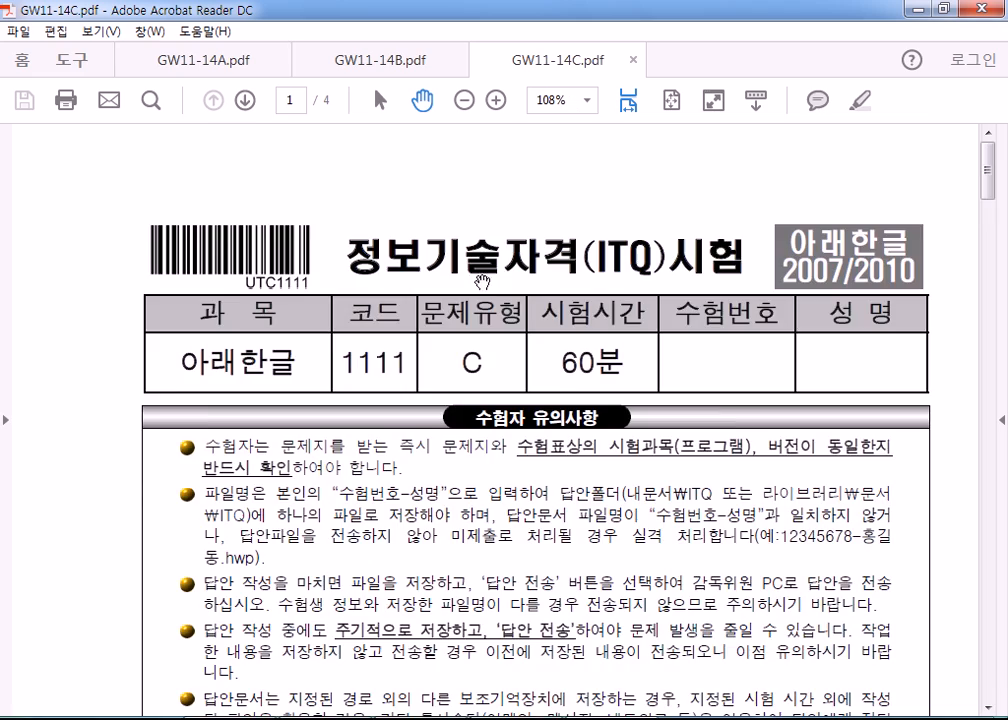
scroll(487, 332, "down", 8)
scroll(487, 332, "down", 15)
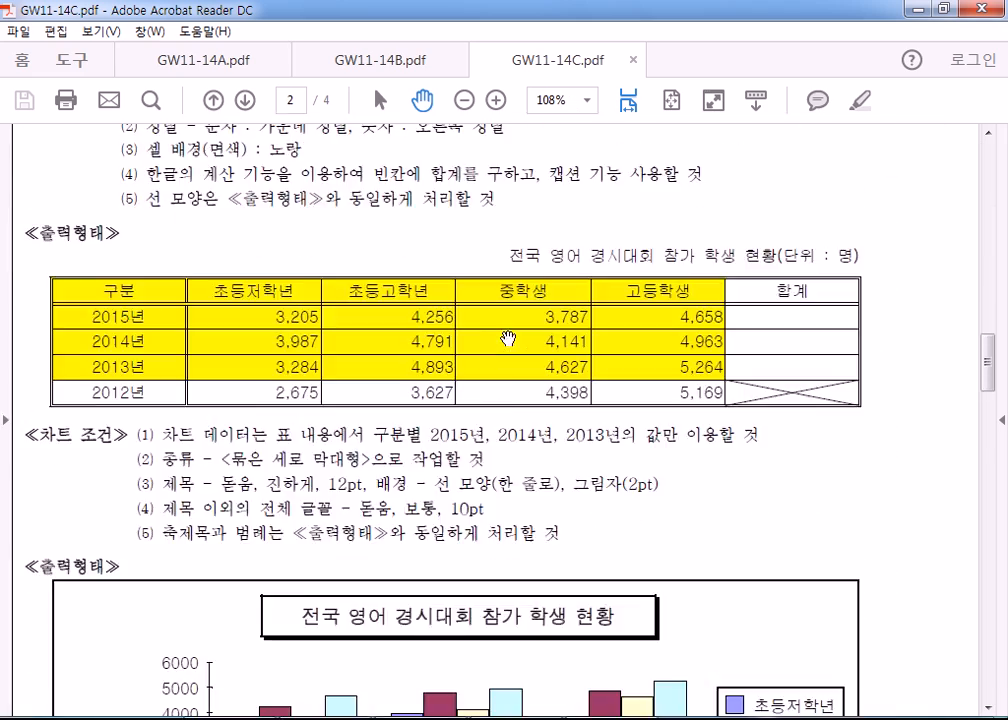
scroll(510, 336, "down", 15)
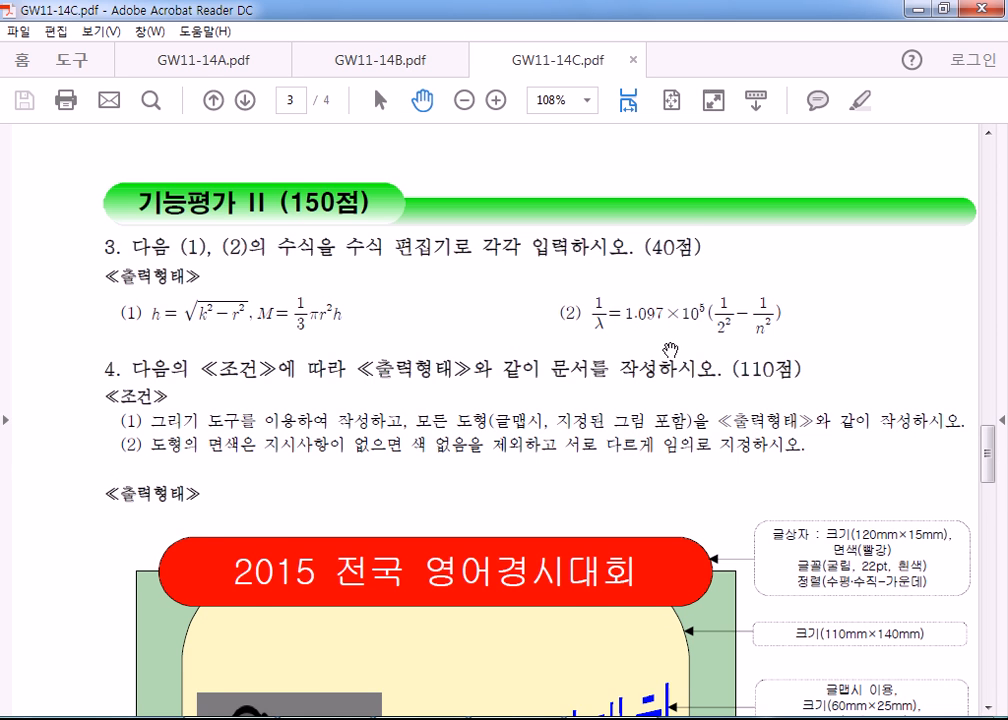
scroll(634, 368, "down", 5)
scroll(645, 366, "down", 4)
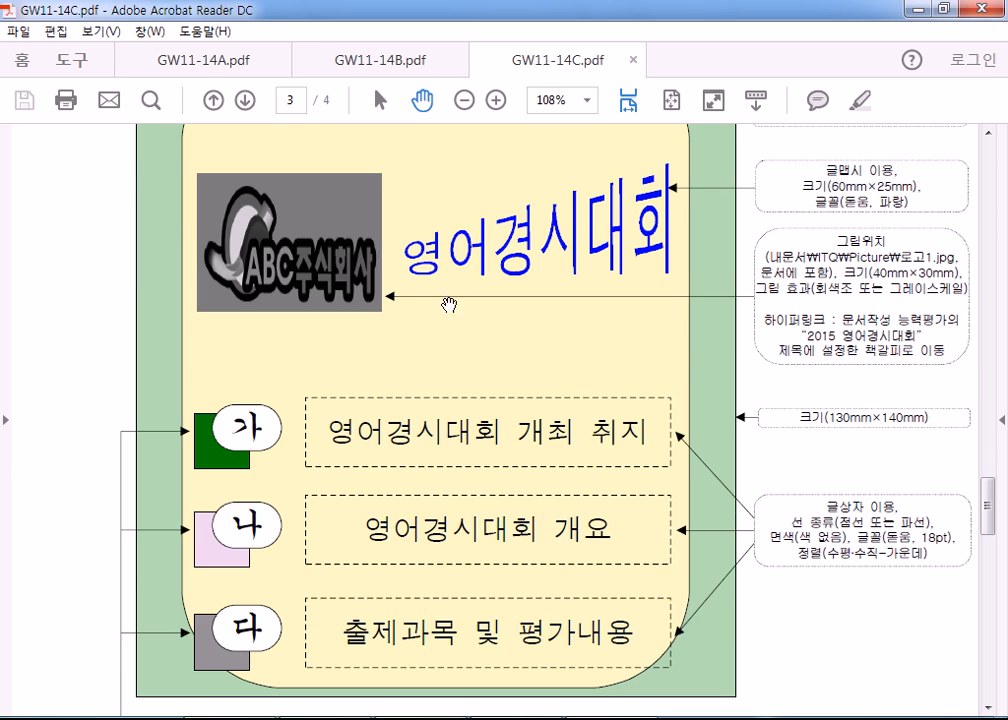
scroll(522, 333, "down", 3)
scroll(733, 513, "down", 5)
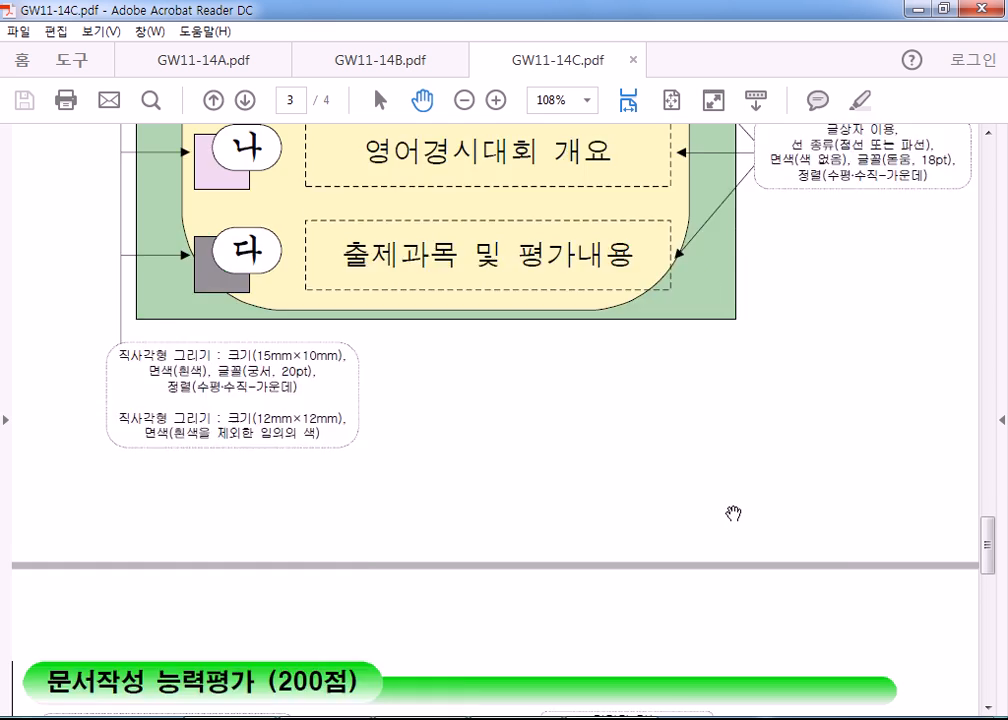
scroll(733, 513, "up", 3)
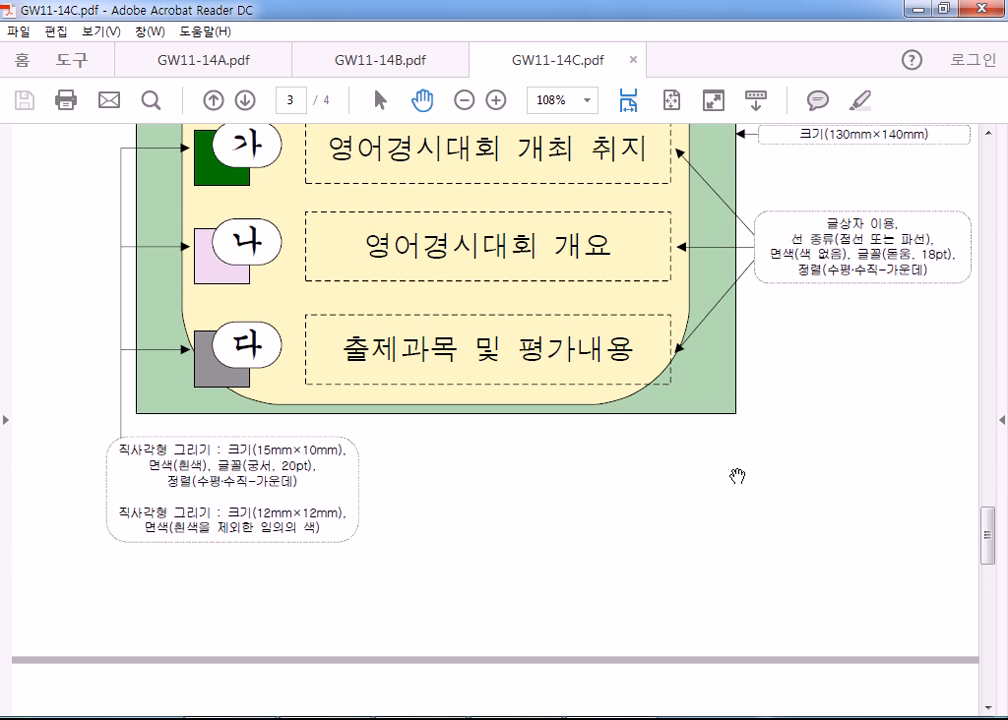
- Close Acrobat Reader and the file explorer to return to the 빈 문서 2 document in Hangul
left_click(982, 9)
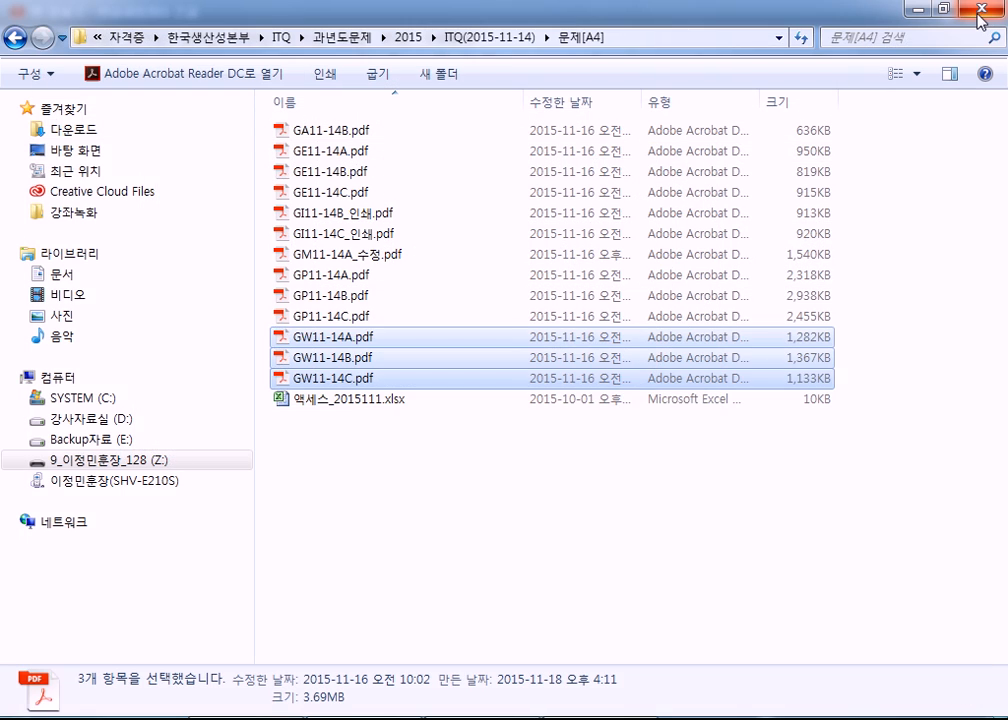
left_click(982, 9)
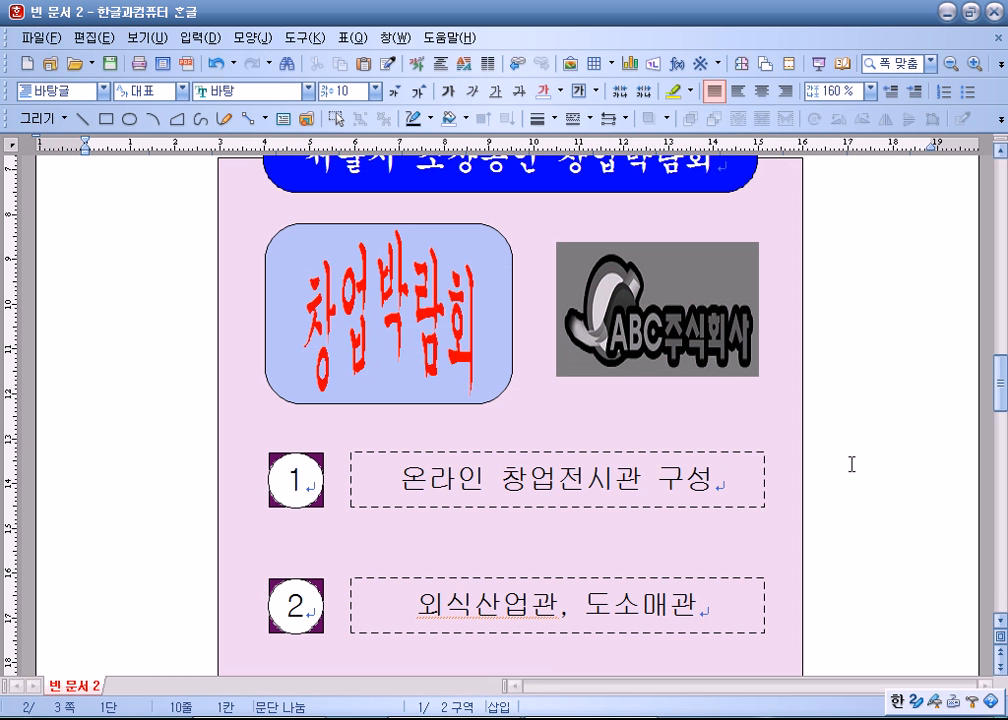